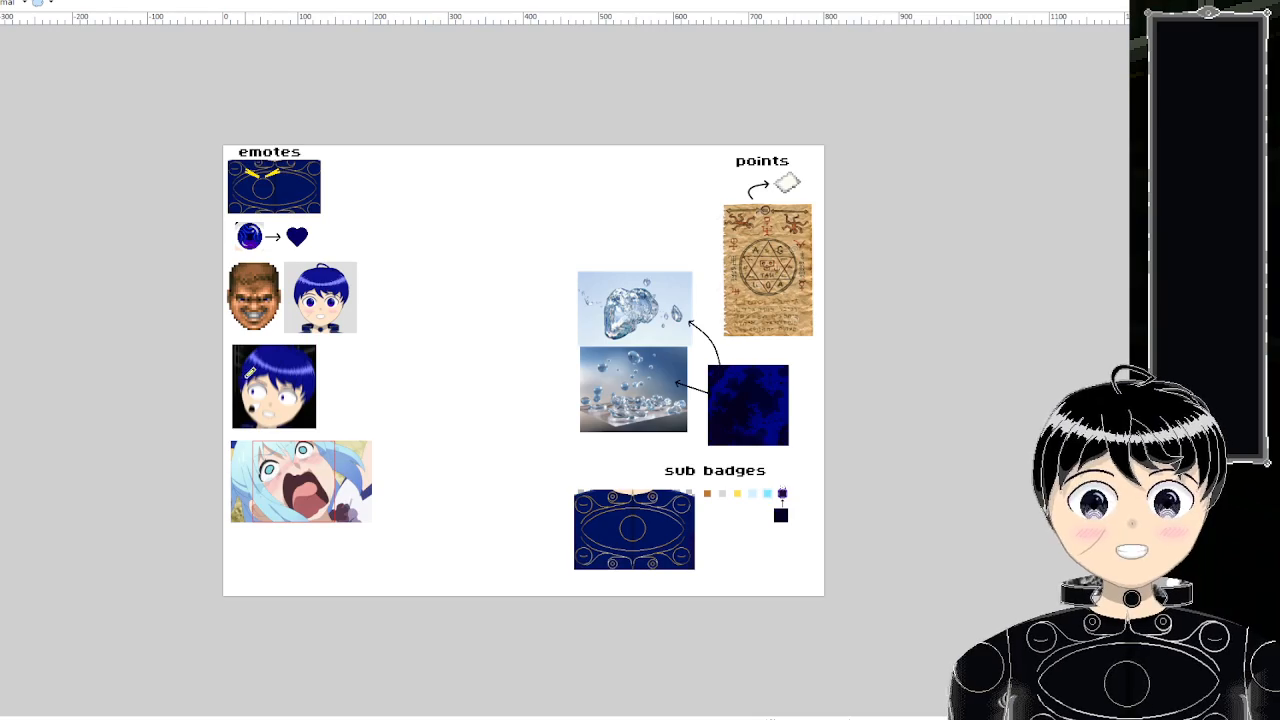
- Look over the nervous blue-haired face on the emotes reference sheet and switch to the blank canvas
scroll(251, 374, up, 5)
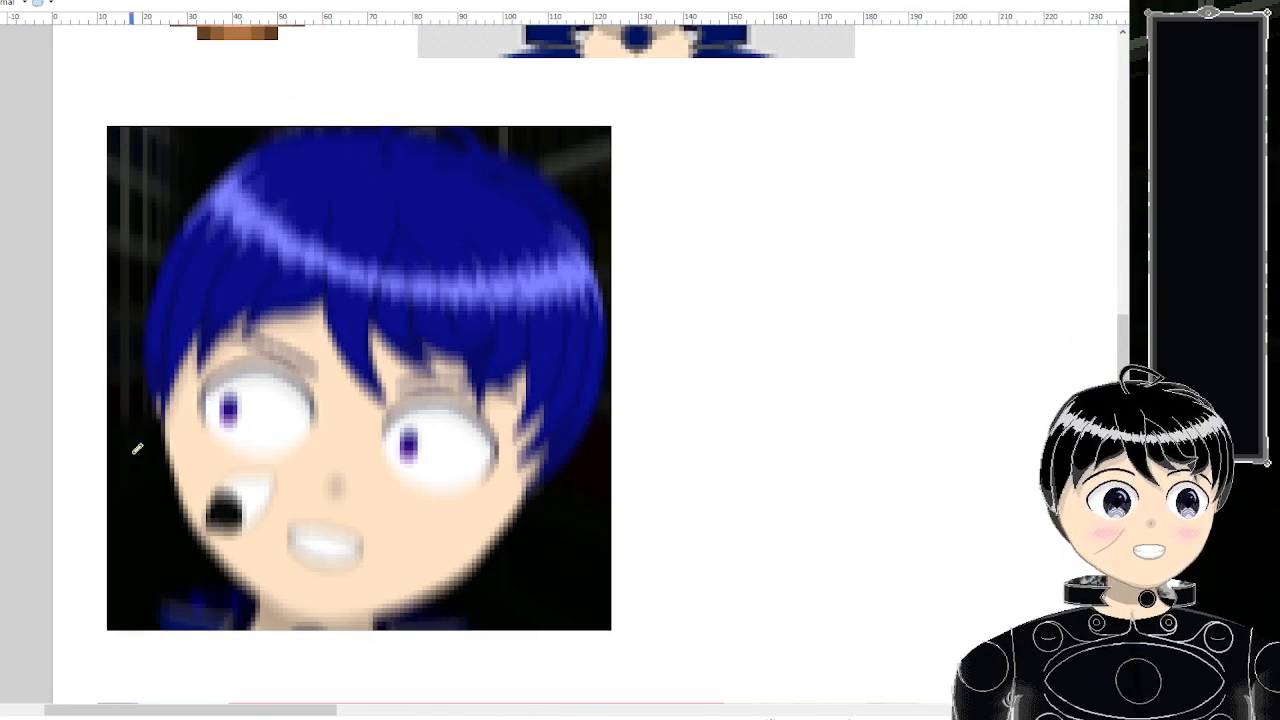
scroll(398, 346, down, 3)
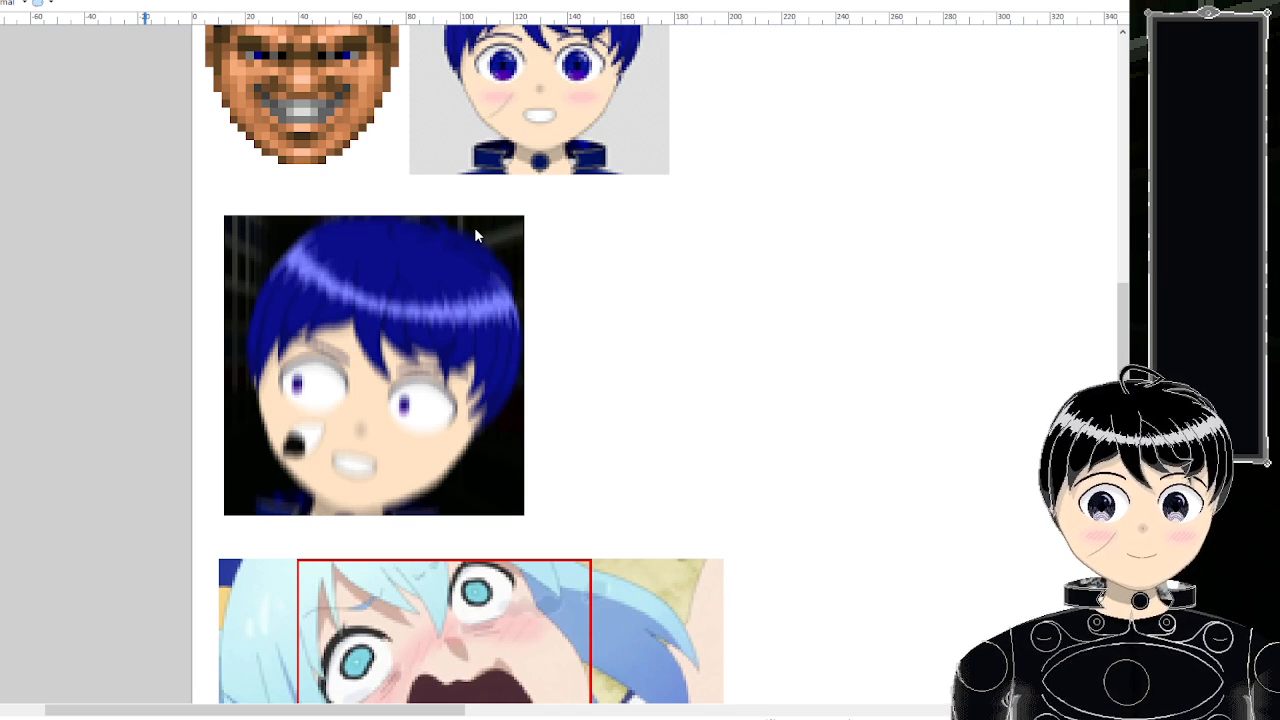
key(ctrl+Tab)
scroll(629, 377, up, 5)
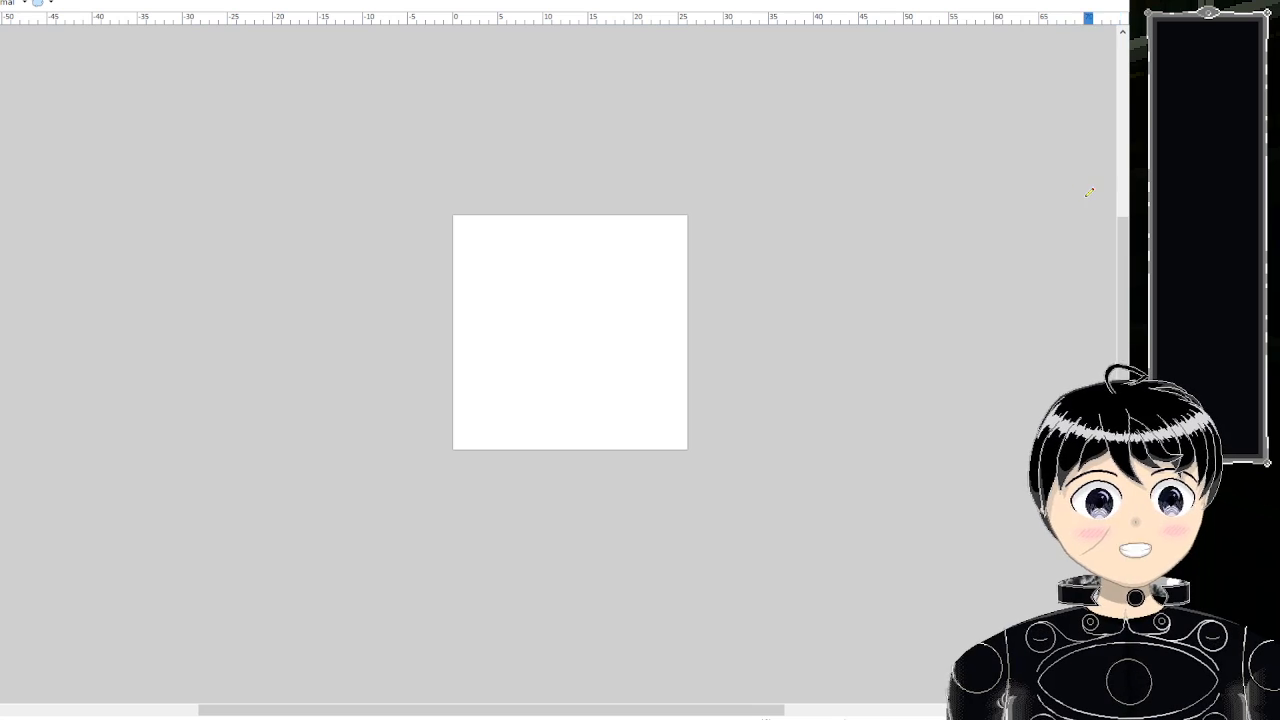
- Show the pixel grid on the blank square canvas
scroll(580, 275, up, 1)
scroll(580, 275, up, 5)
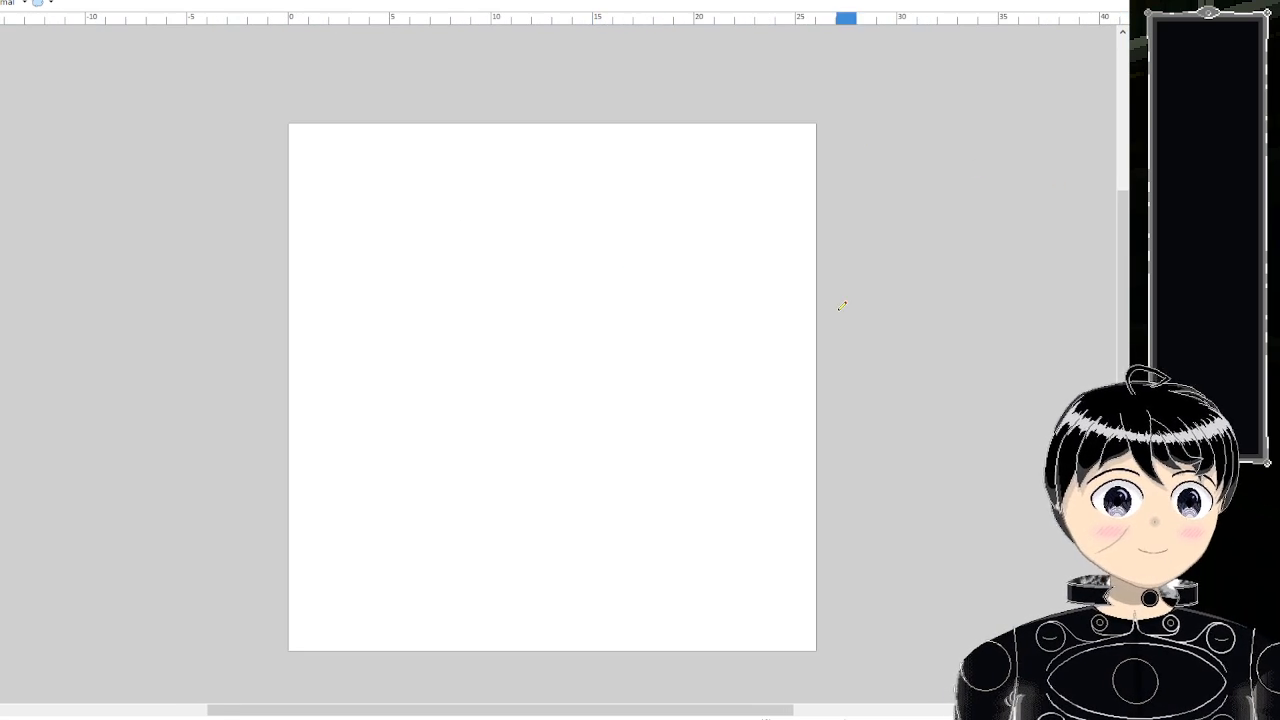
scroll(677, 343, down, 3)
scroll(434, 238, up, 1)
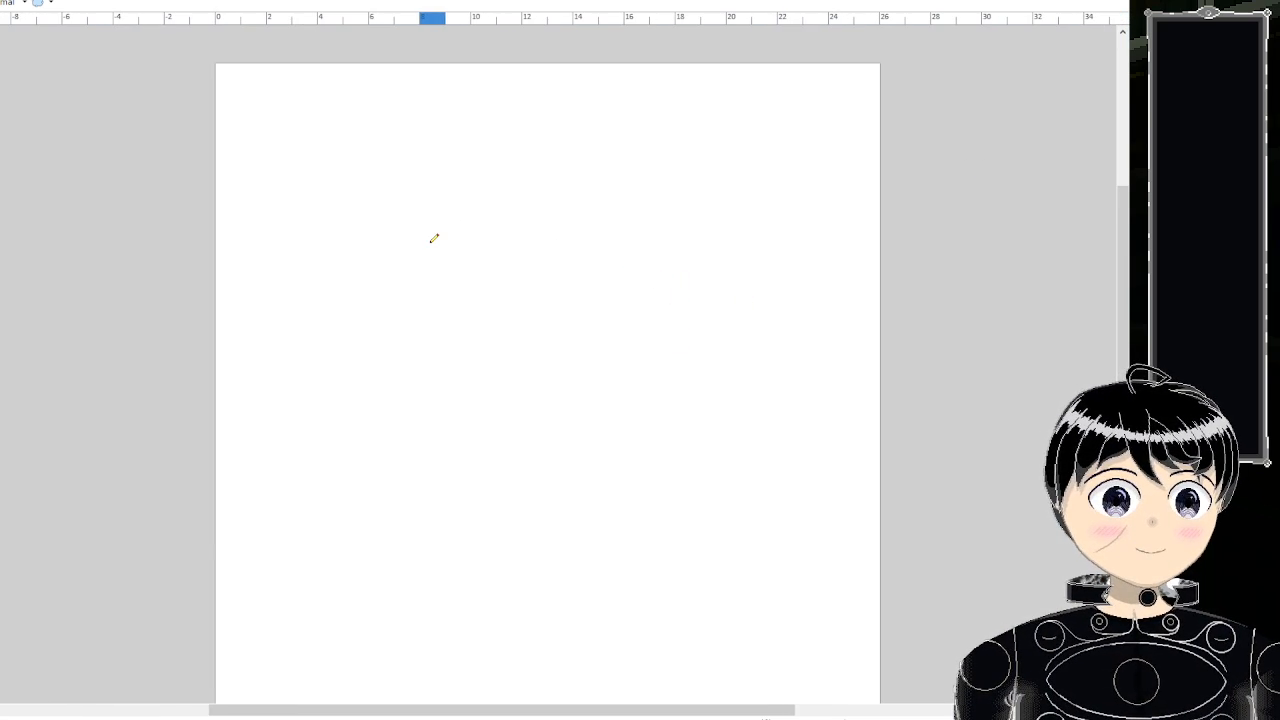
scroll(425, 320, down, 3)
scroll(436, 305, down, 2)
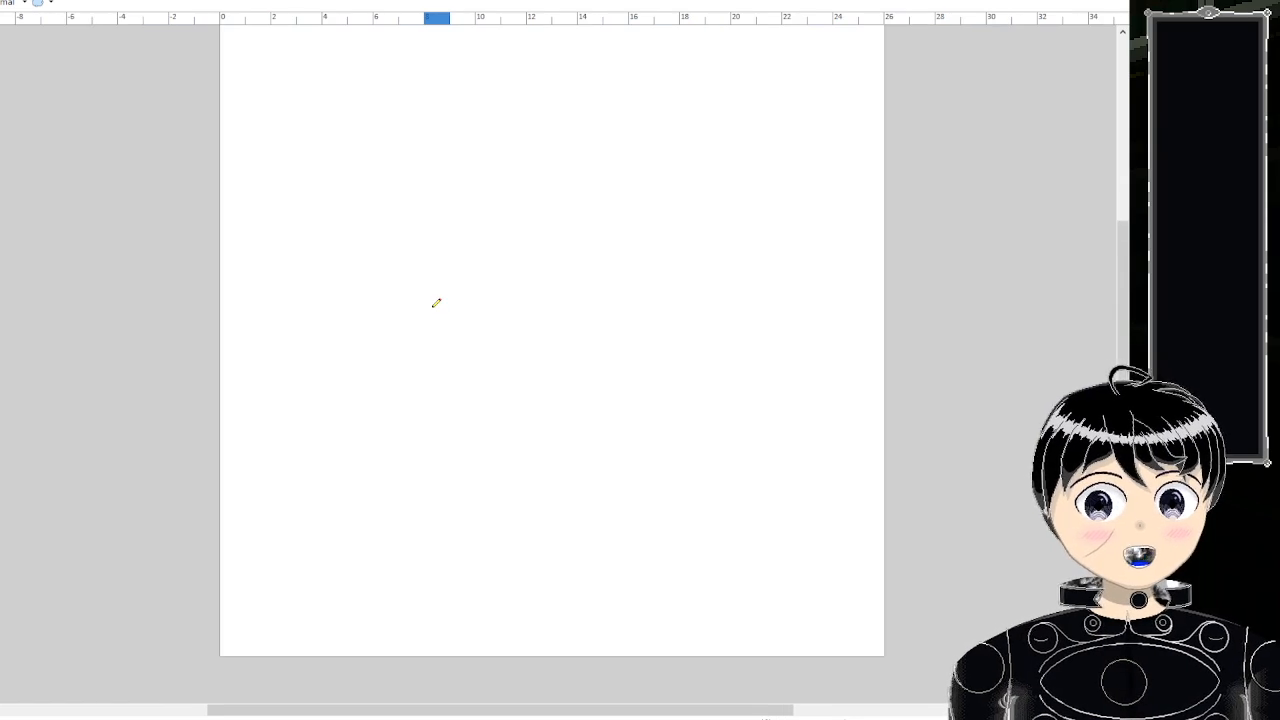
scroll(436, 303, up, 1)
scroll(434, 300, down, 1)
scroll(434, 300, down, 2)
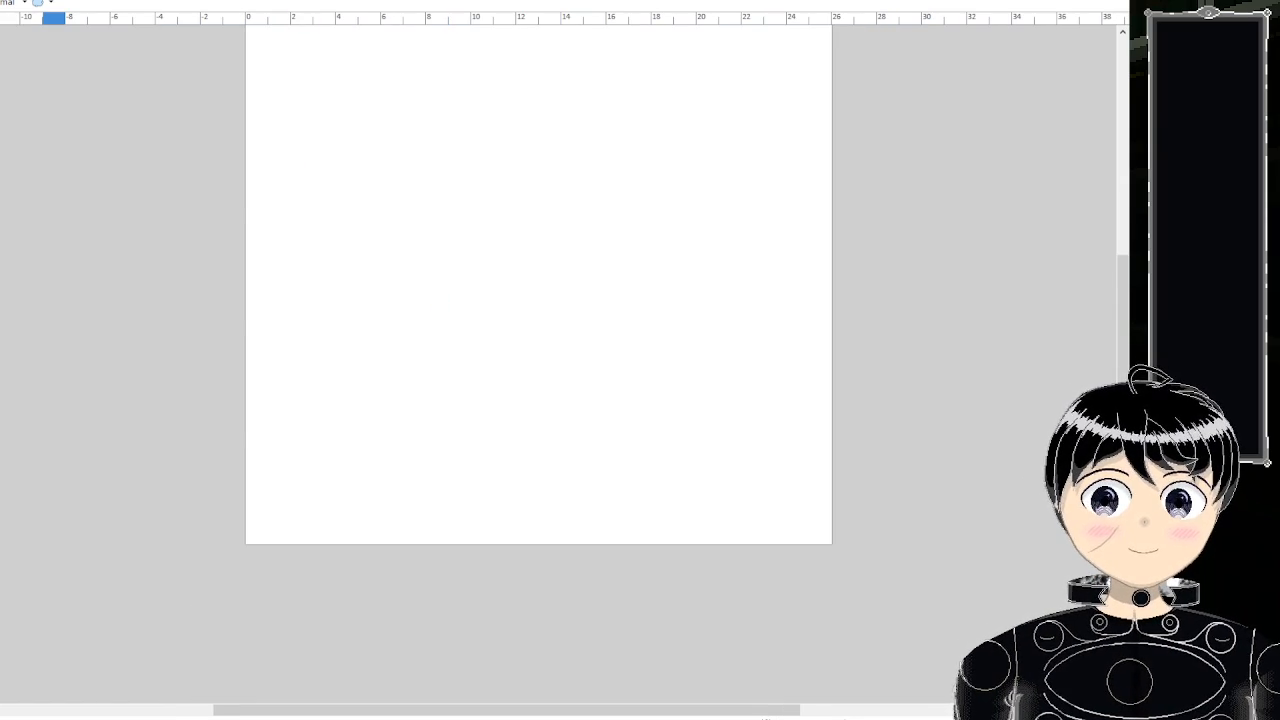
key(ctrl+shift+apostrophe)
scroll(423, 163, up, 2)
scroll(646, 217, down, 2)
scroll(596, 243, down, 1)
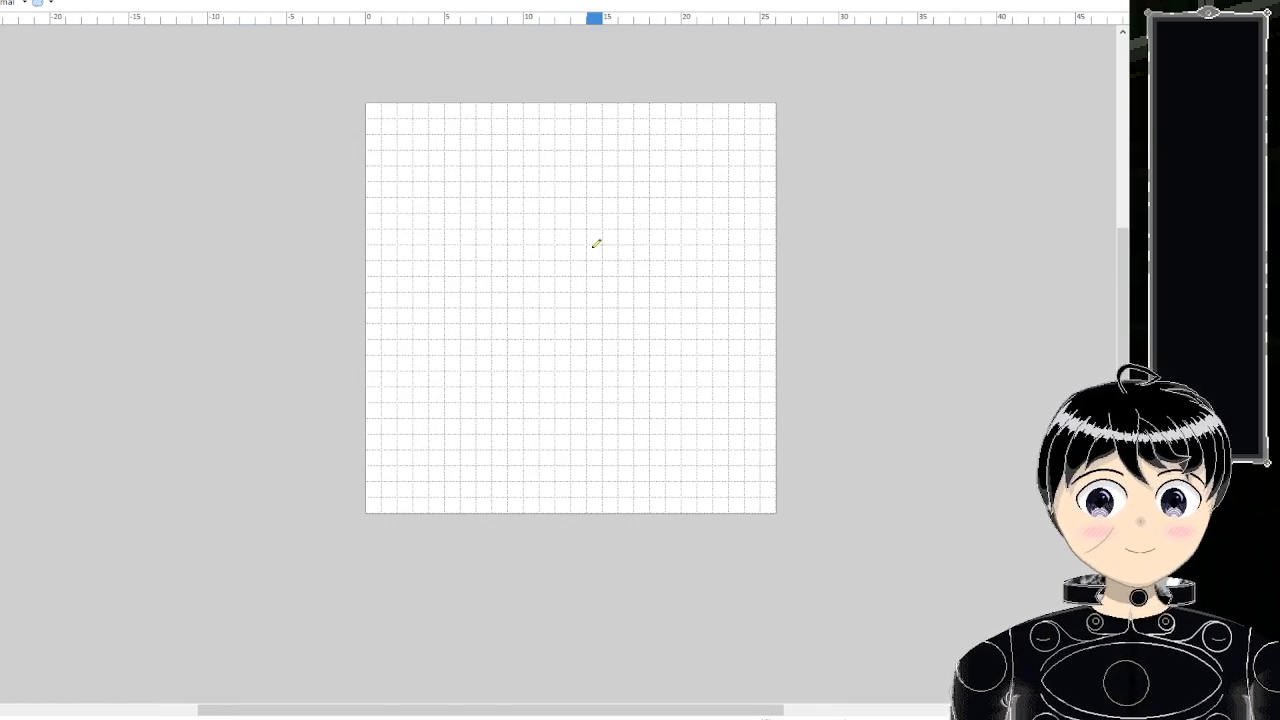
scroll(596, 243, up, 1)
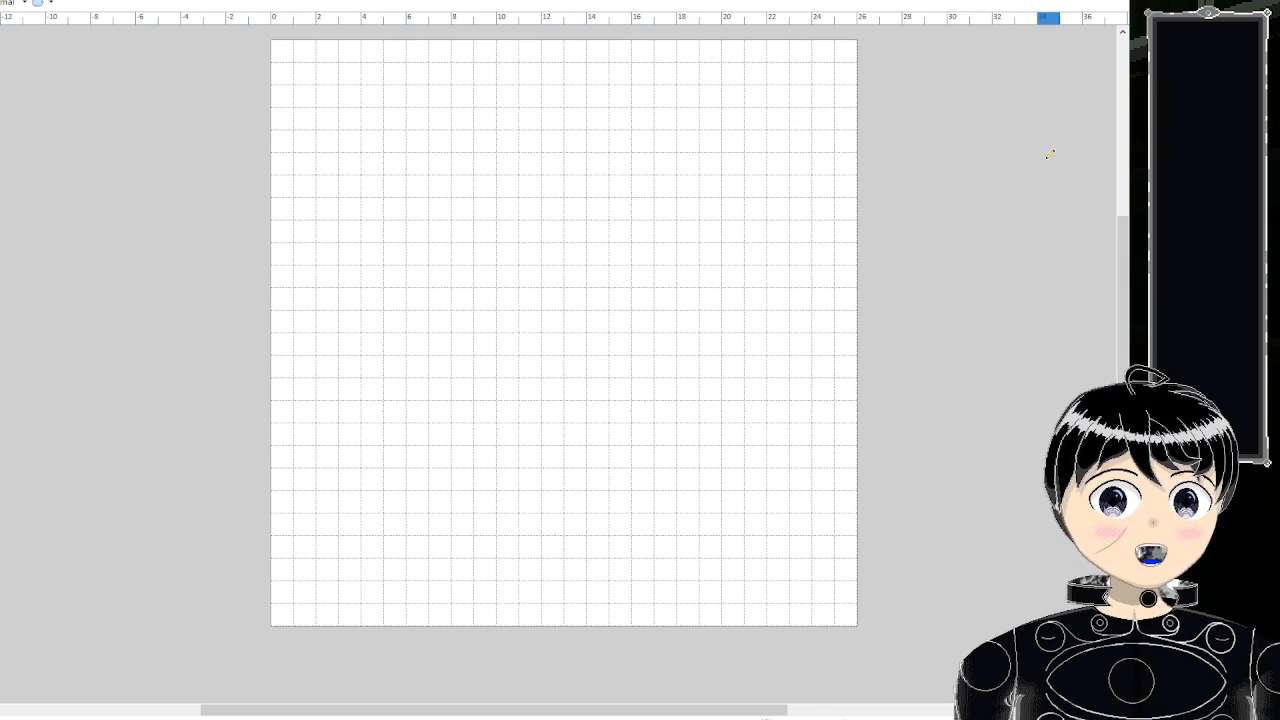
scroll(511, 180, up, 1)
scroll(440, 209, down, 1)
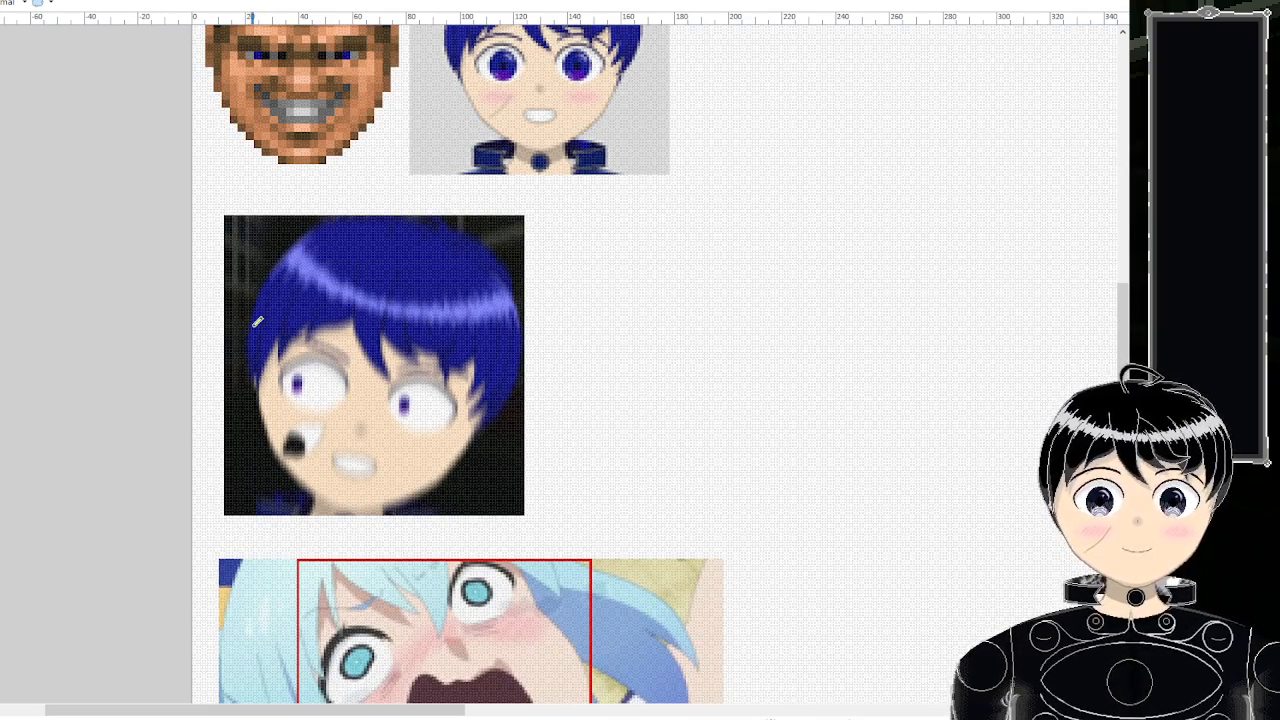
- Select the square nervous-face image on the reference sheet along its edges and copy it
scroll(288, 311, up, 3)
scroll(303, 292, down, 4)
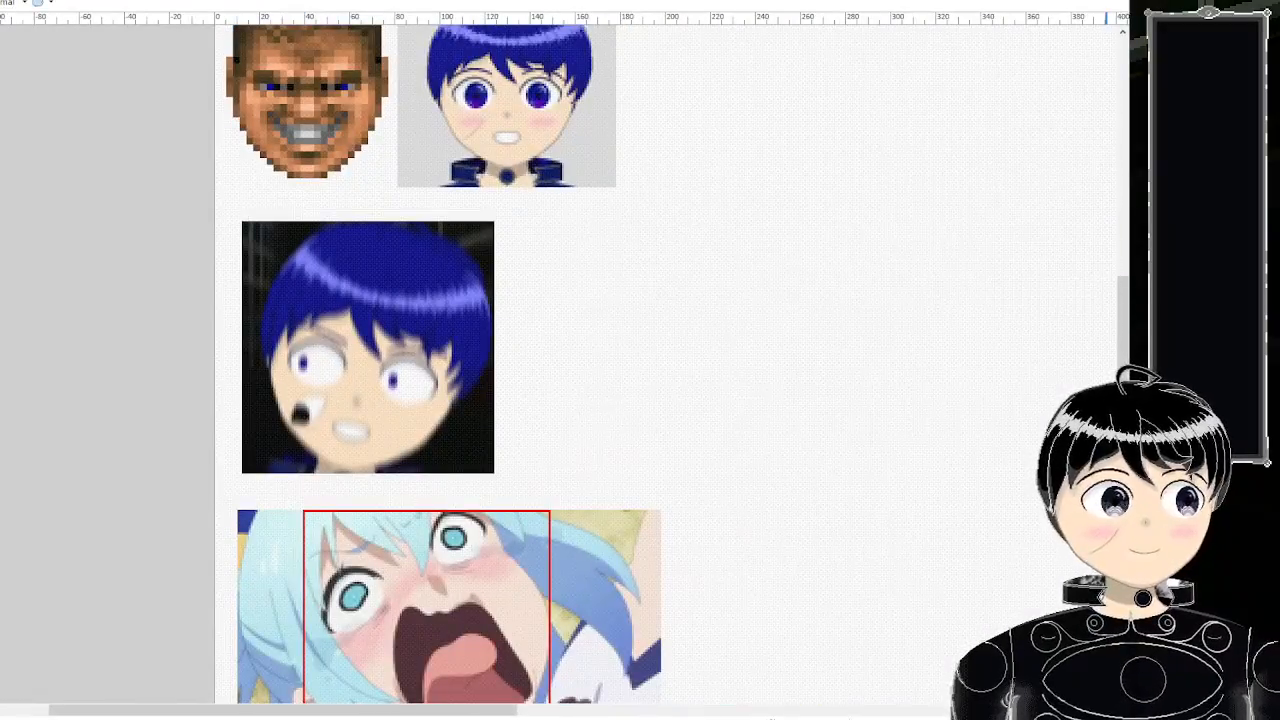
scroll(343, 120, up, 3)
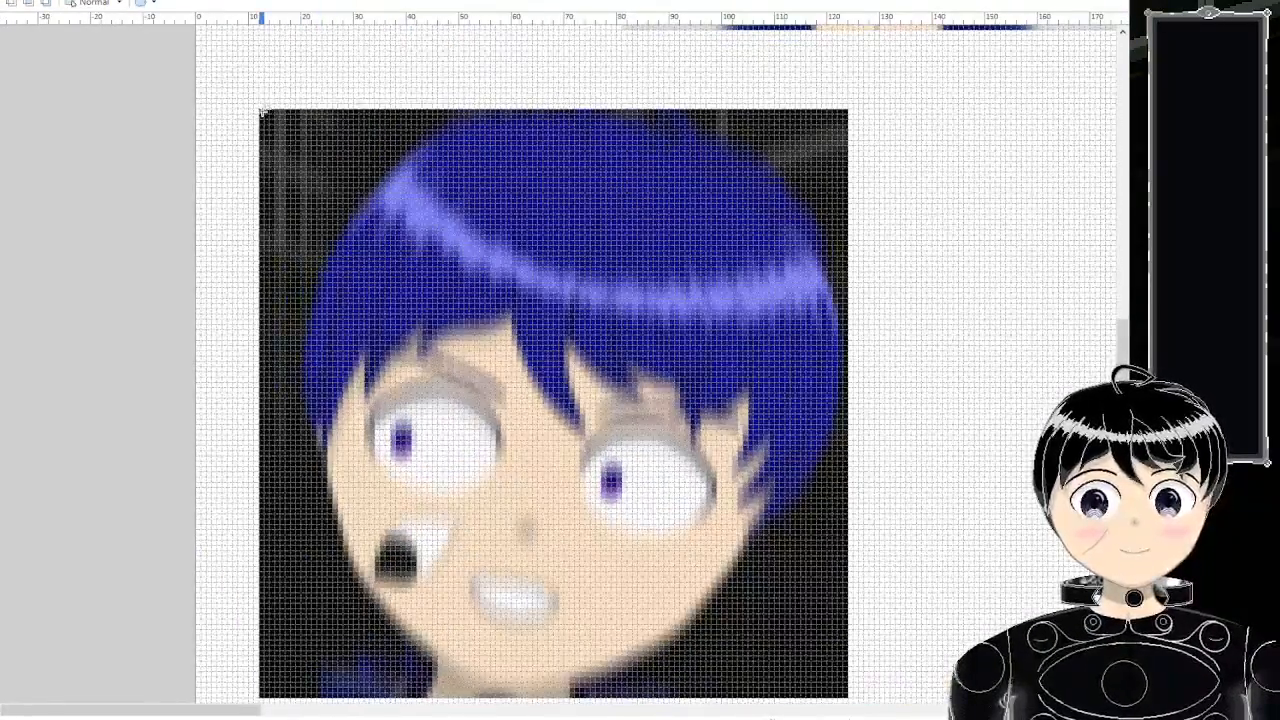
drag(262, 112, 846, 690)
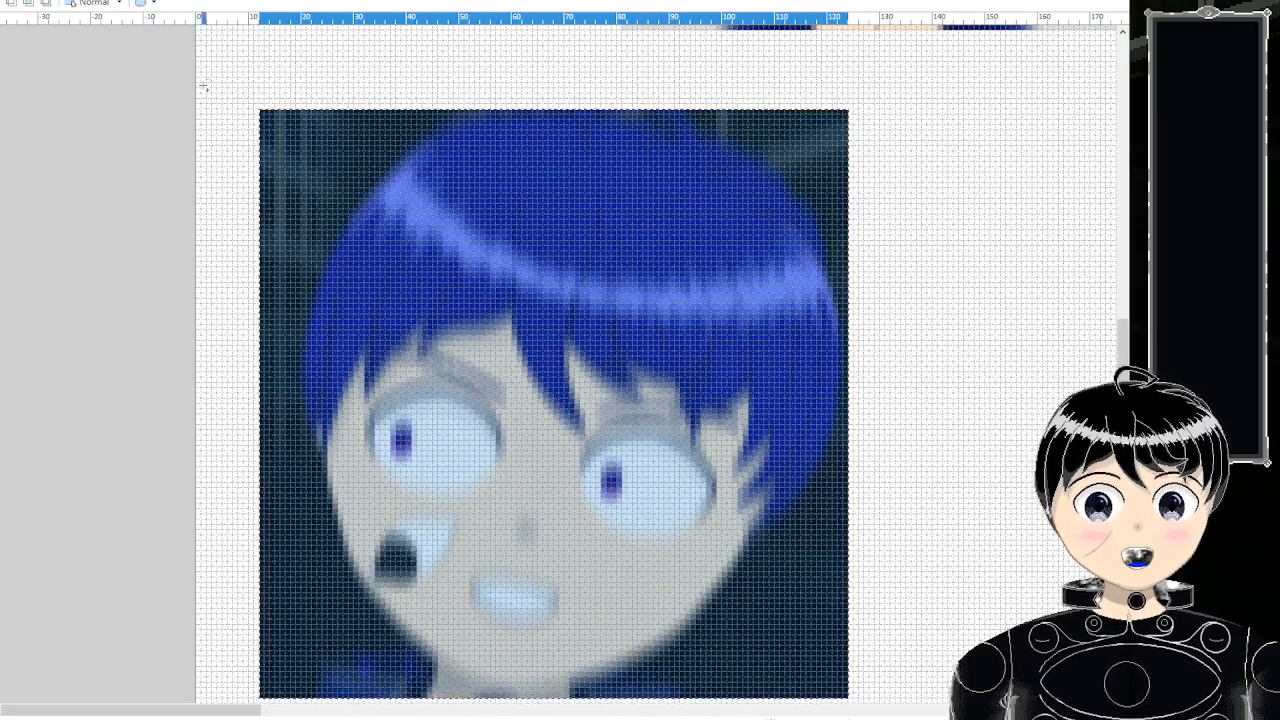
key(Delete)
- Paste the copied face into the blank canvas and scale it down to fit the full 26-pixel square
scroll(428, 237, down, 2)
scroll(486, 323, up, 1)
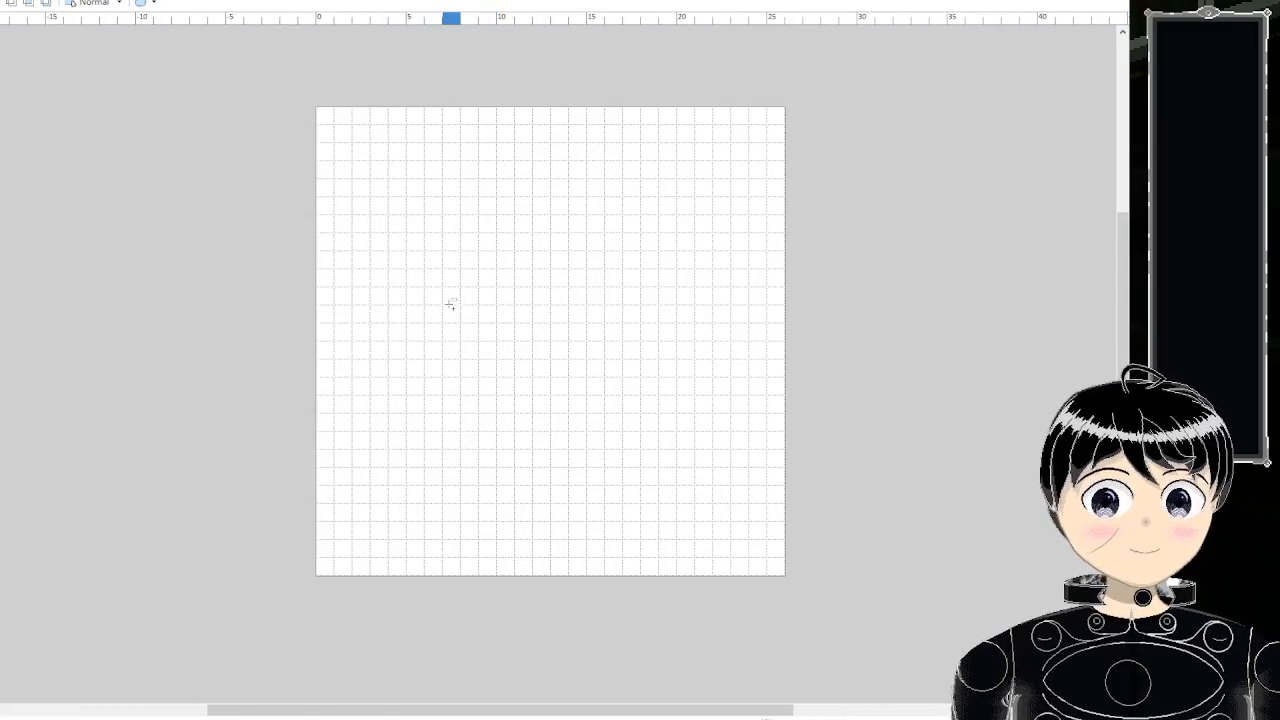
scroll(855, 385, down, 2)
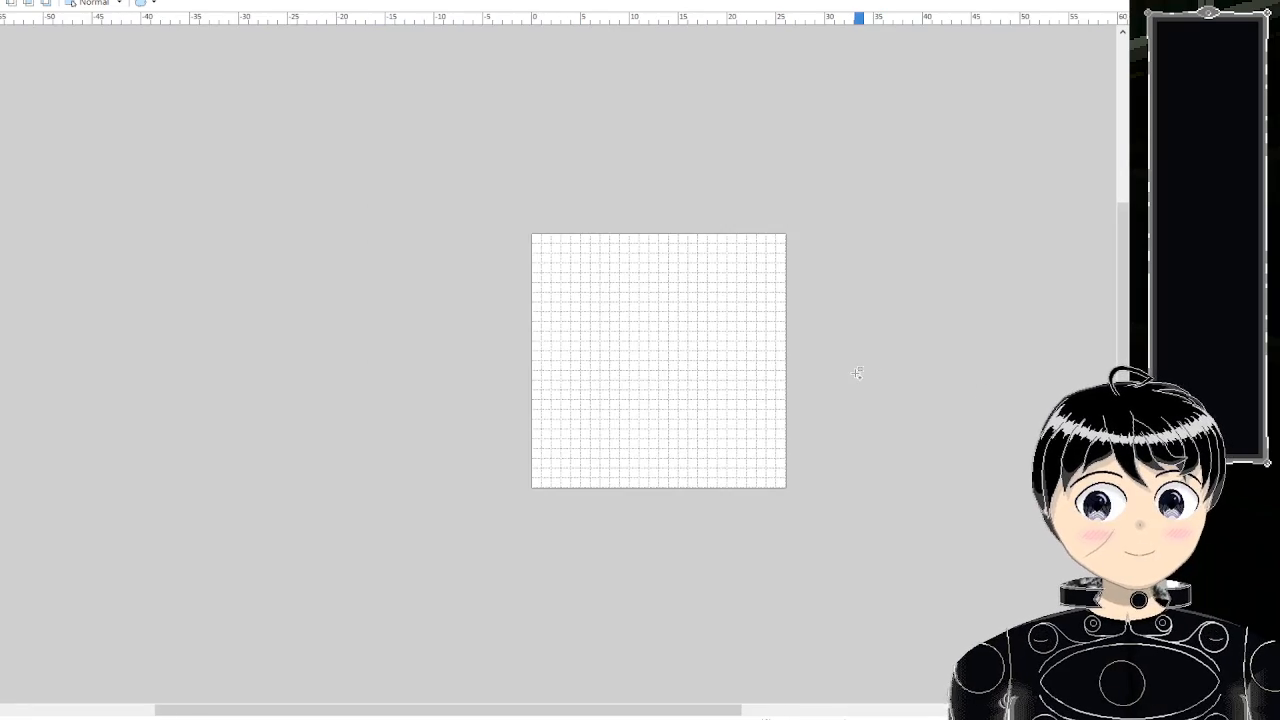
scroll(851, 390, up, 2)
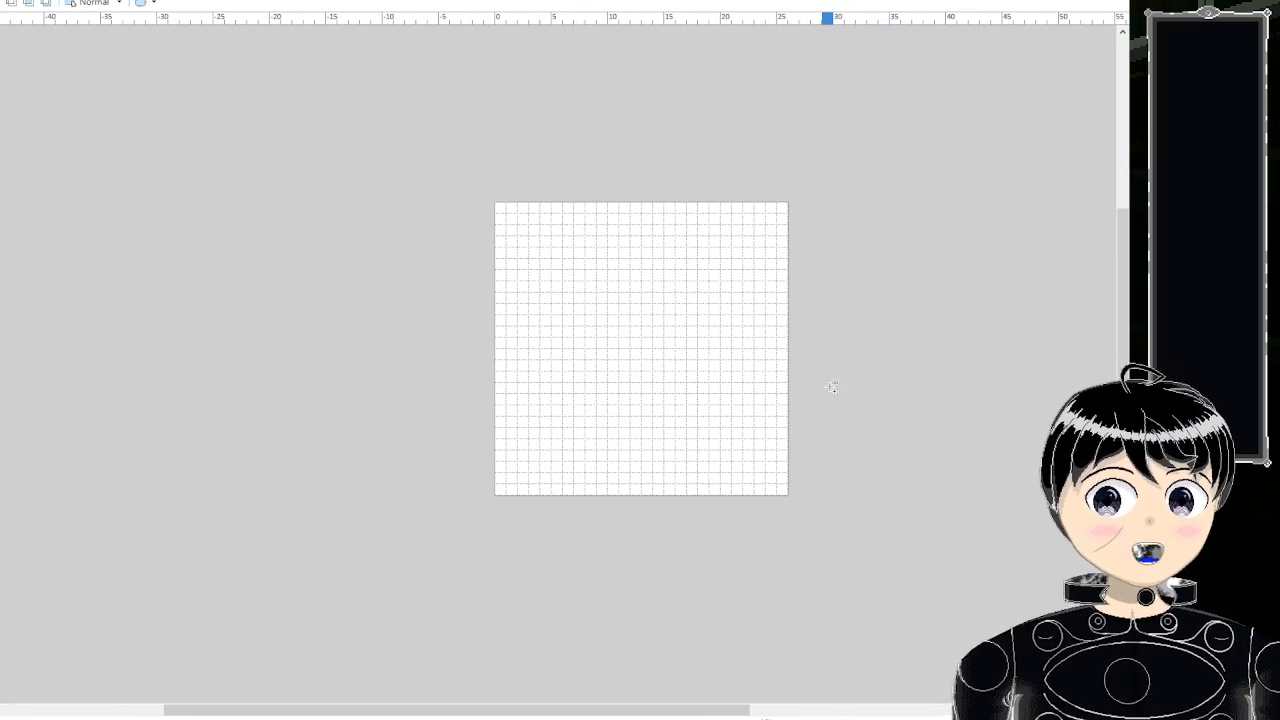
key(ctrl+v)
scroll(645, 448, down, 3)
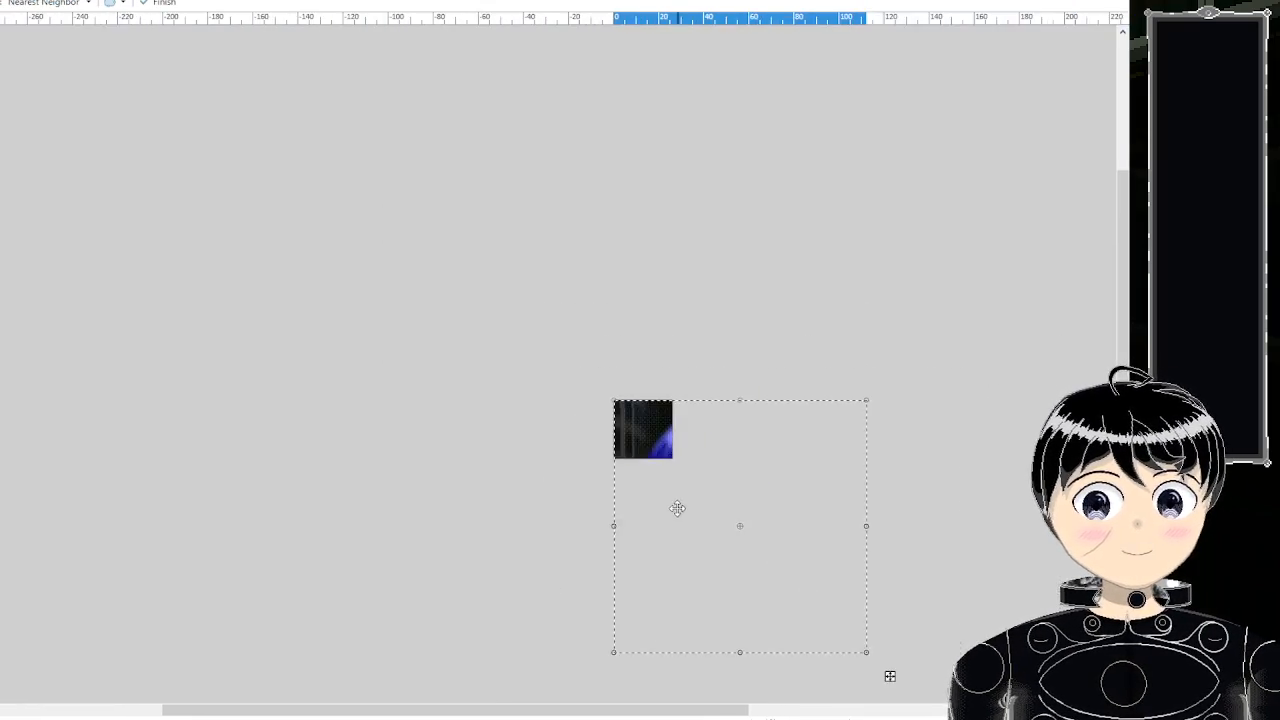
drag(865, 647, 698, 458)
scroll(697, 460, up, 3)
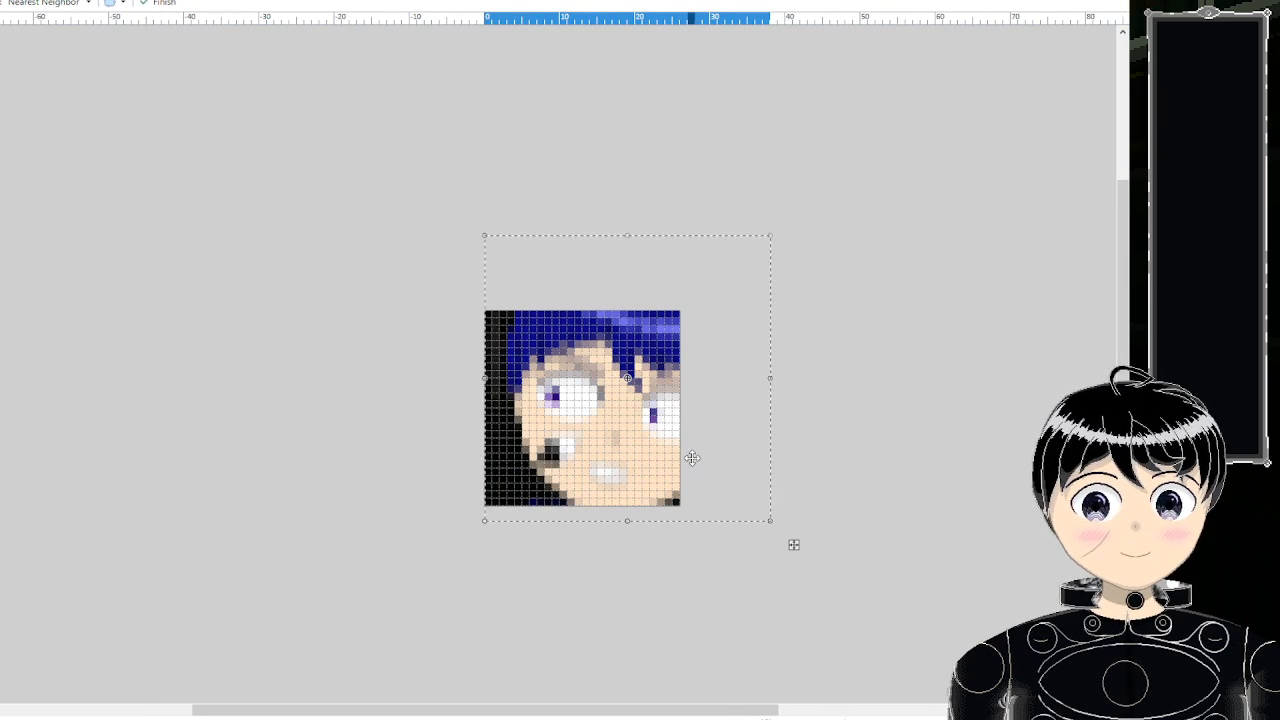
drag(768, 518, 679, 429)
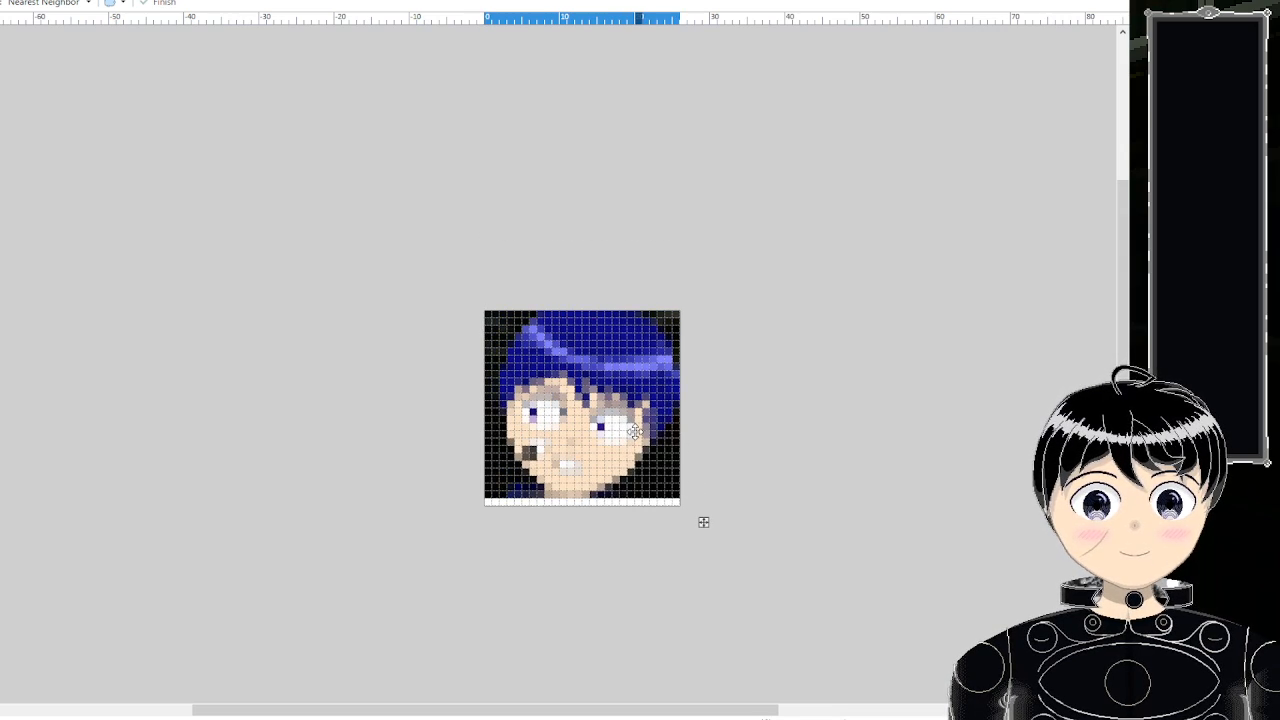
scroll(713, 539, up, 1)
scroll(585, 420, up, 2)
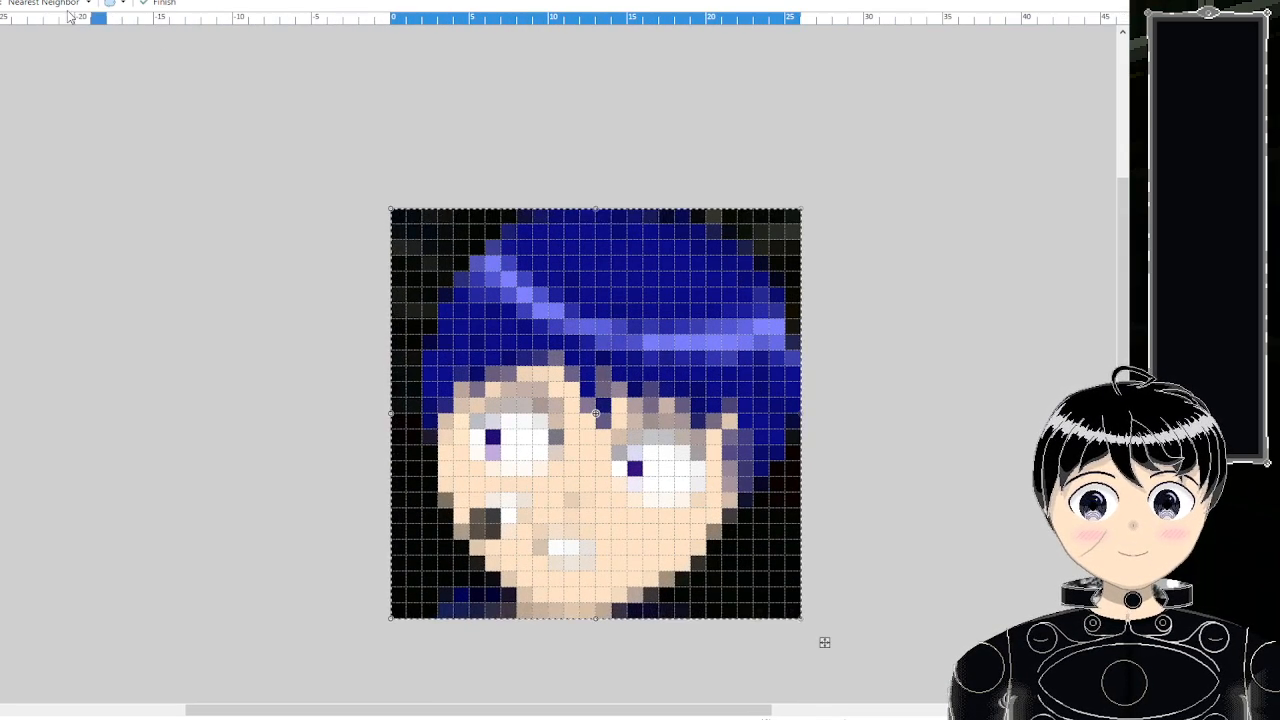
- Examine how the downscaled face reads as pixels, checking the eyes, mouth, cheek mark and hair highlight
scroll(20, 8, up, 1)
scroll(20, 8, down, 1)
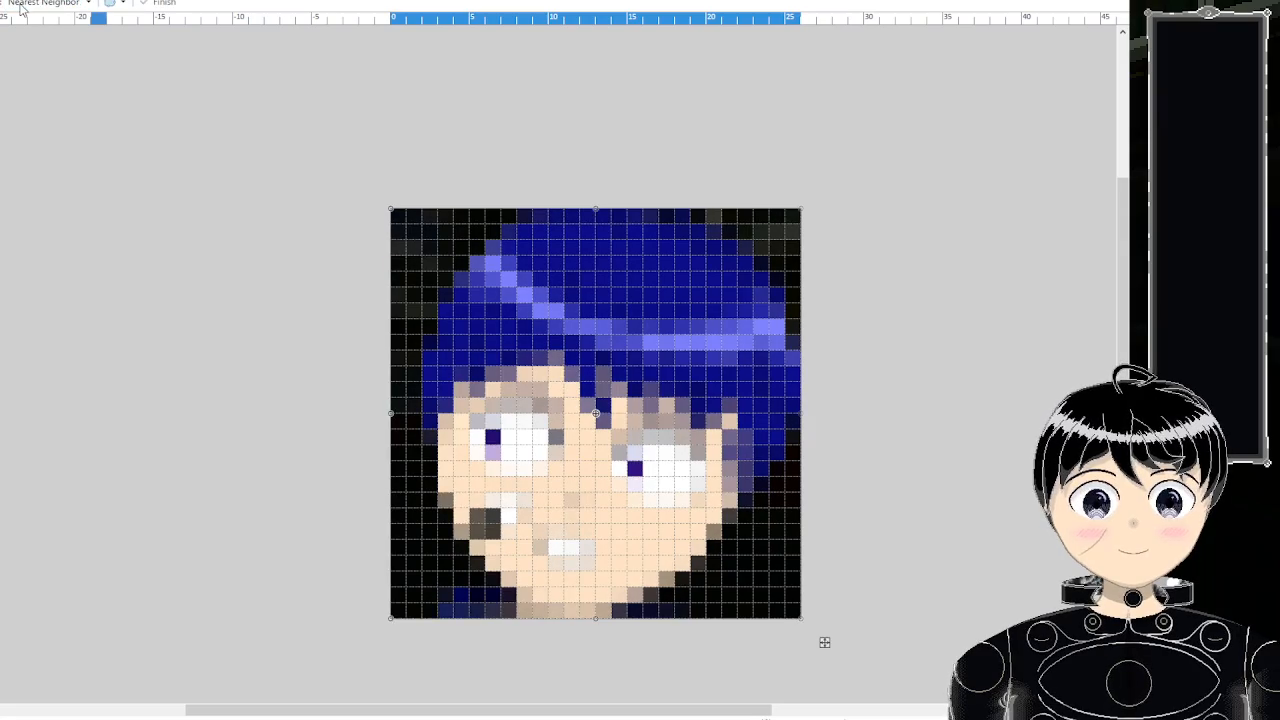
scroll(515, 400, down, 2)
scroll(480, 440, up, 4)
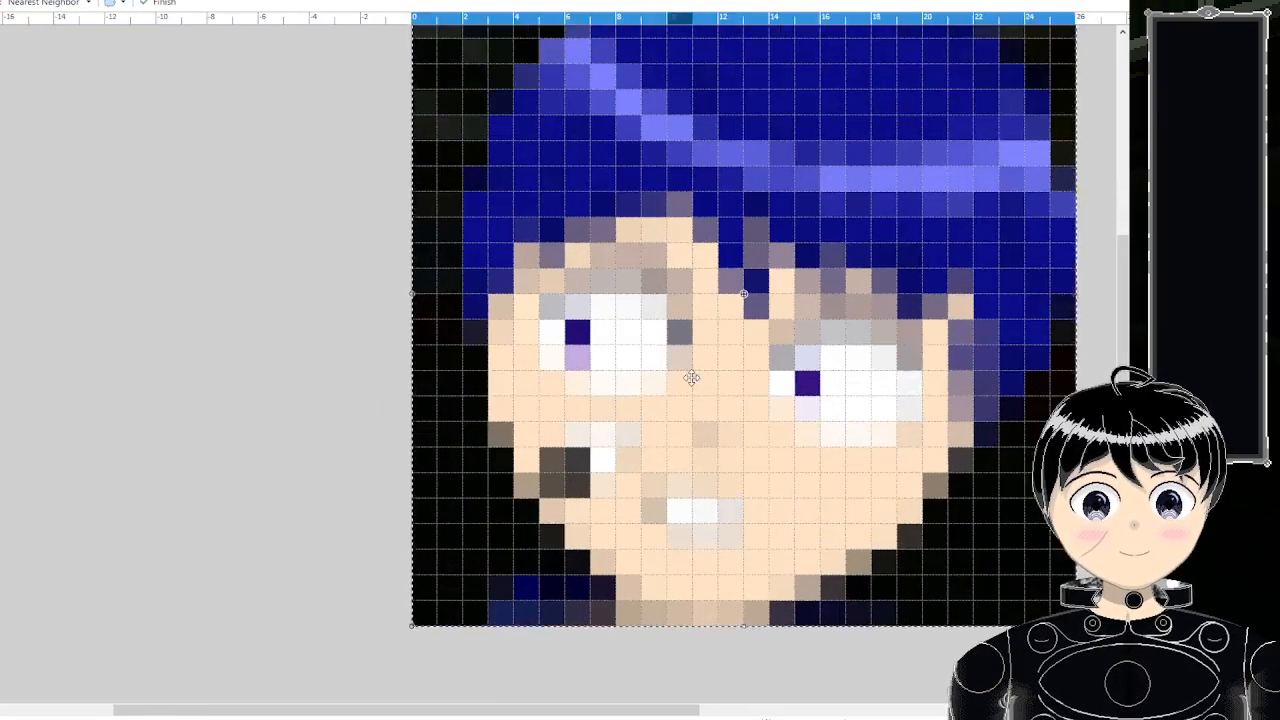
scroll(694, 371, down, 5)
scroll(692, 392, up, 1)
scroll(692, 392, up, 1)
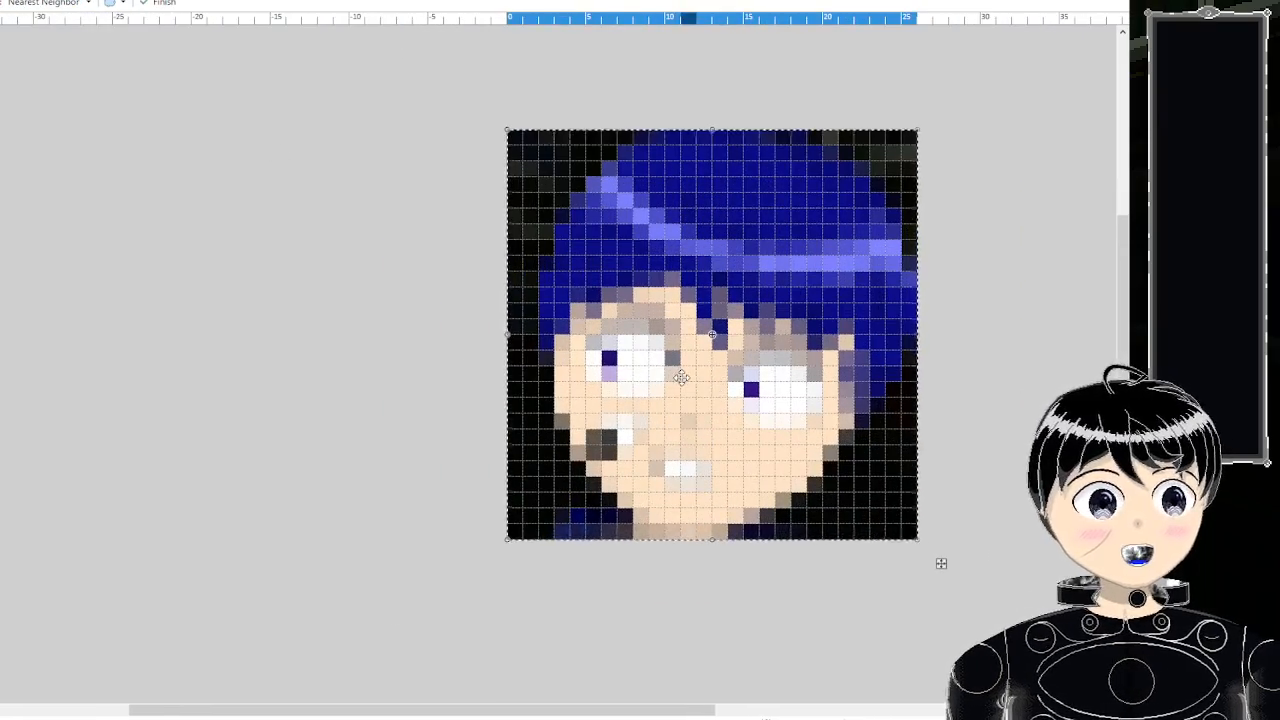
scroll(804, 408, up, 1)
scroll(804, 408, down, 3)
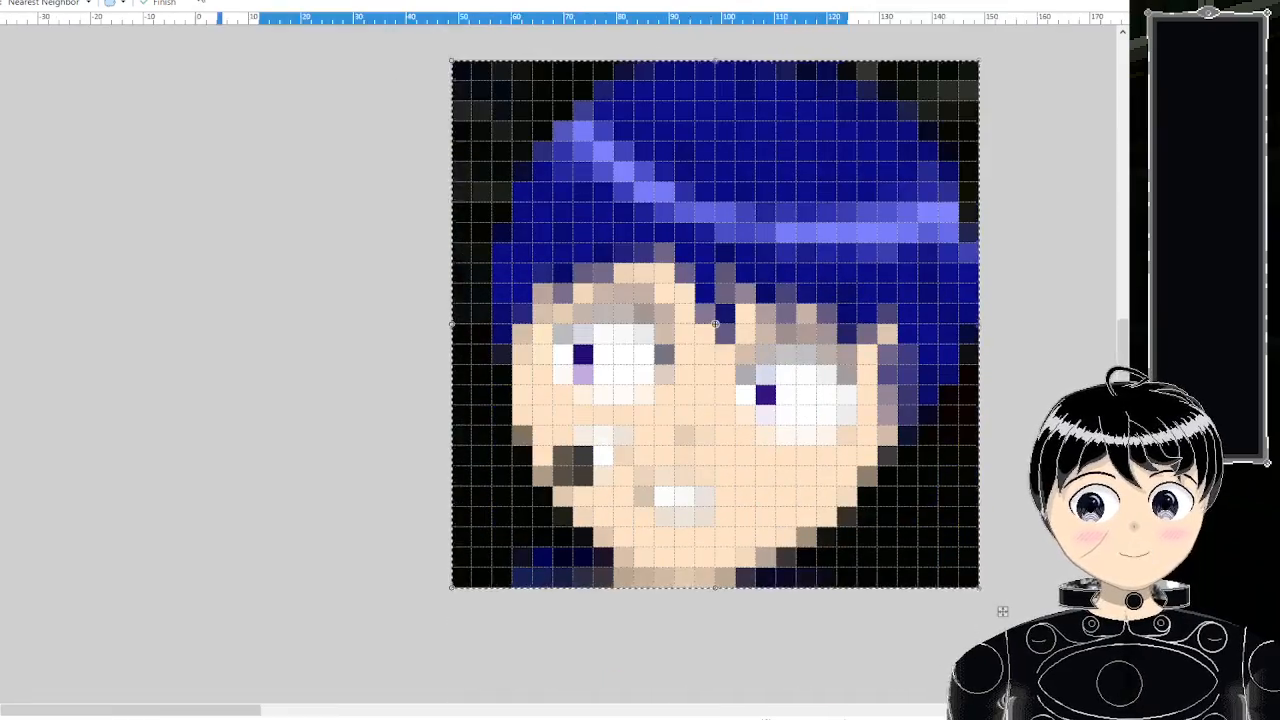
- Hide the pixel grid and compare the facial details of the original image with the downscaled copy
scroll(651, 229, down, 4)
scroll(524, 176, up, 1)
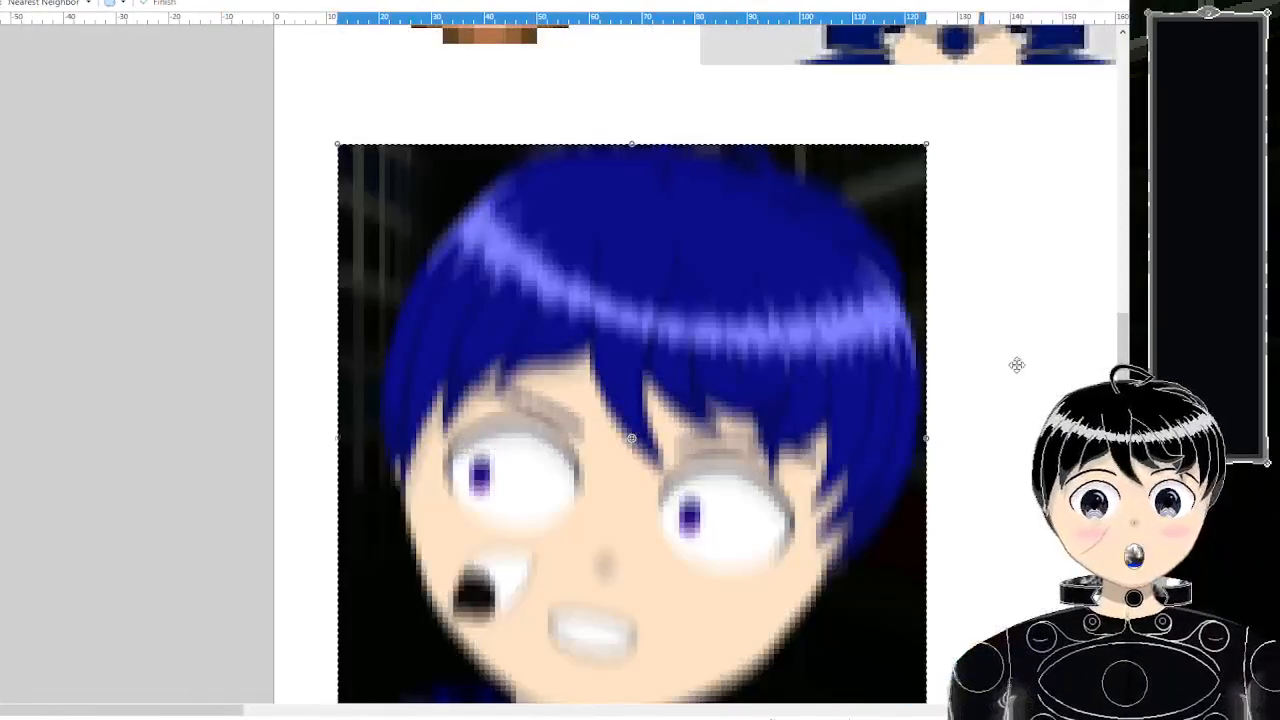
scroll(997, 437, down, 1)
scroll(964, 436, down, 2)
scroll(794, 437, up, 2)
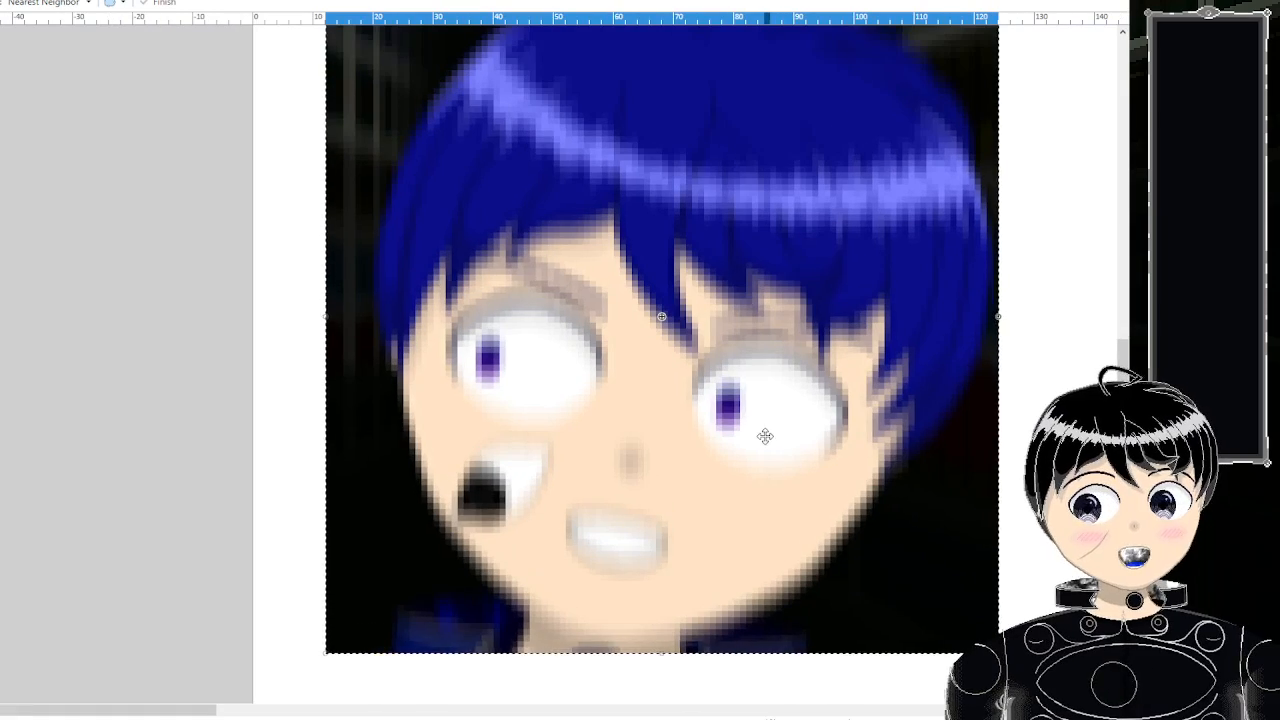
scroll(768, 430, down, 1)
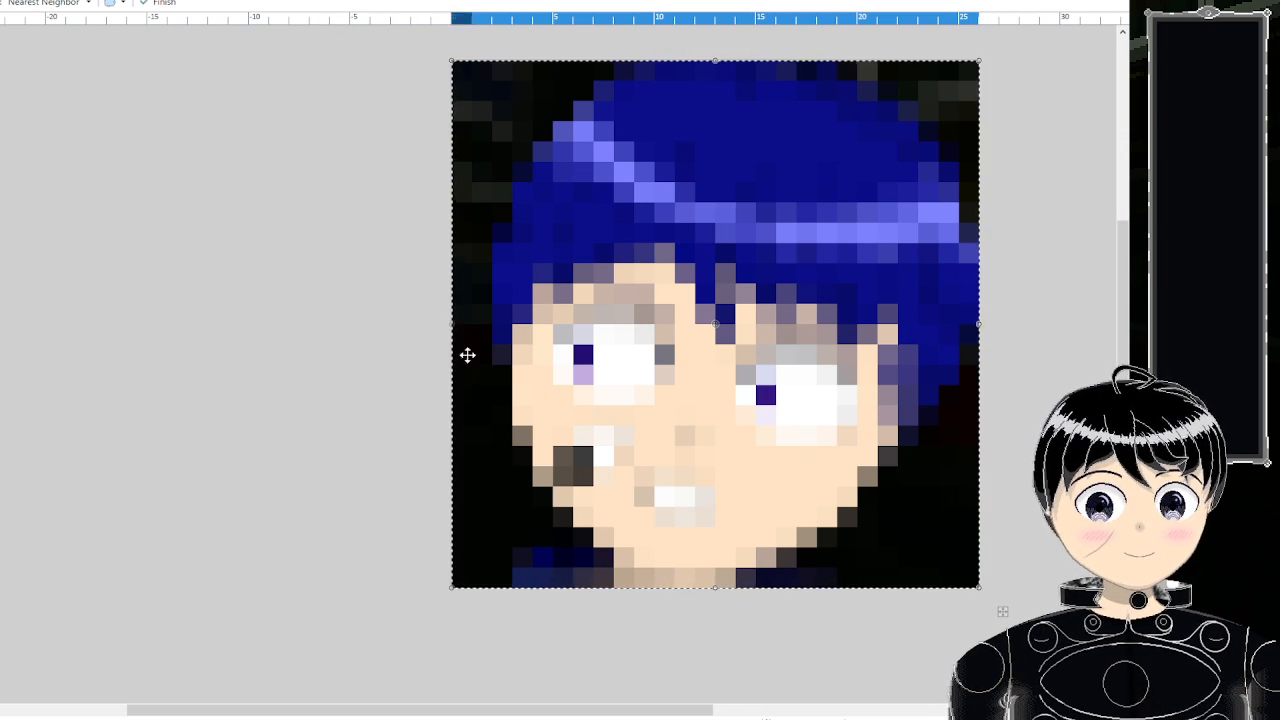
- Finish the transformation of the downscaled face and clear its selection
scroll(557, 243, down, 1)
scroll(705, 268, up, 2)
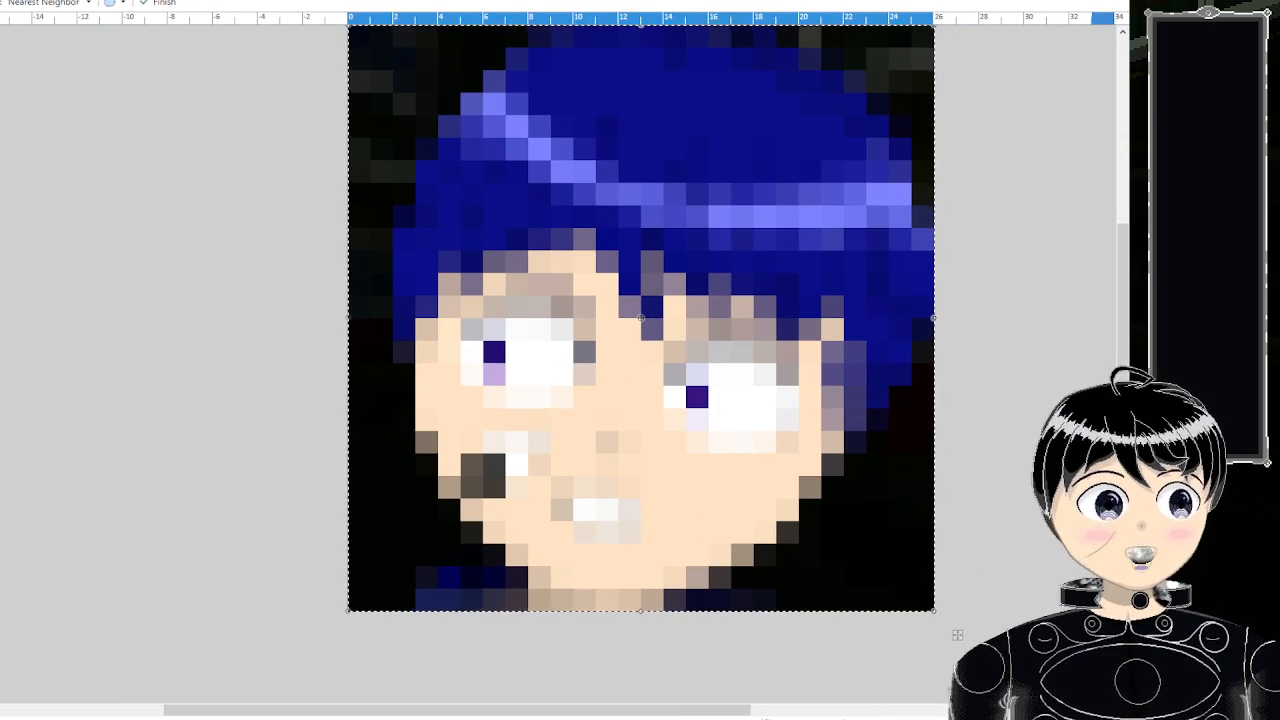
scroll(611, 591, down, 3)
scroll(611, 591, up, 3)
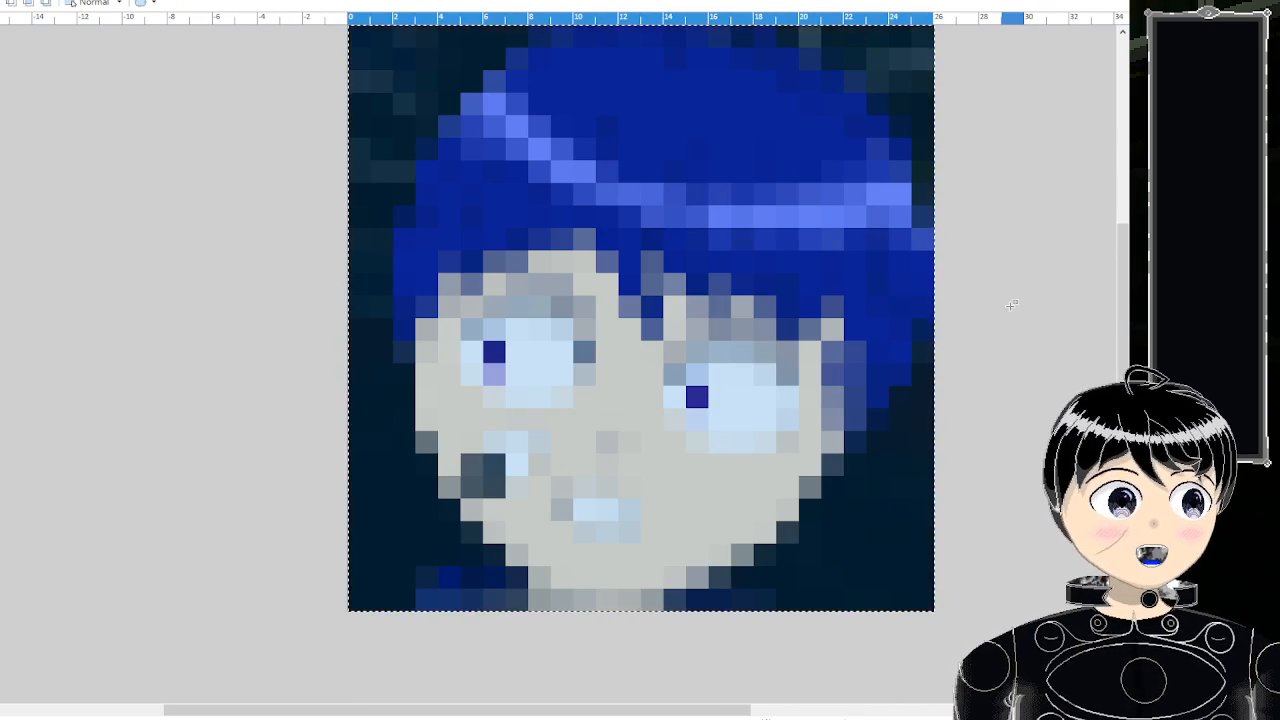
click(1011, 304)
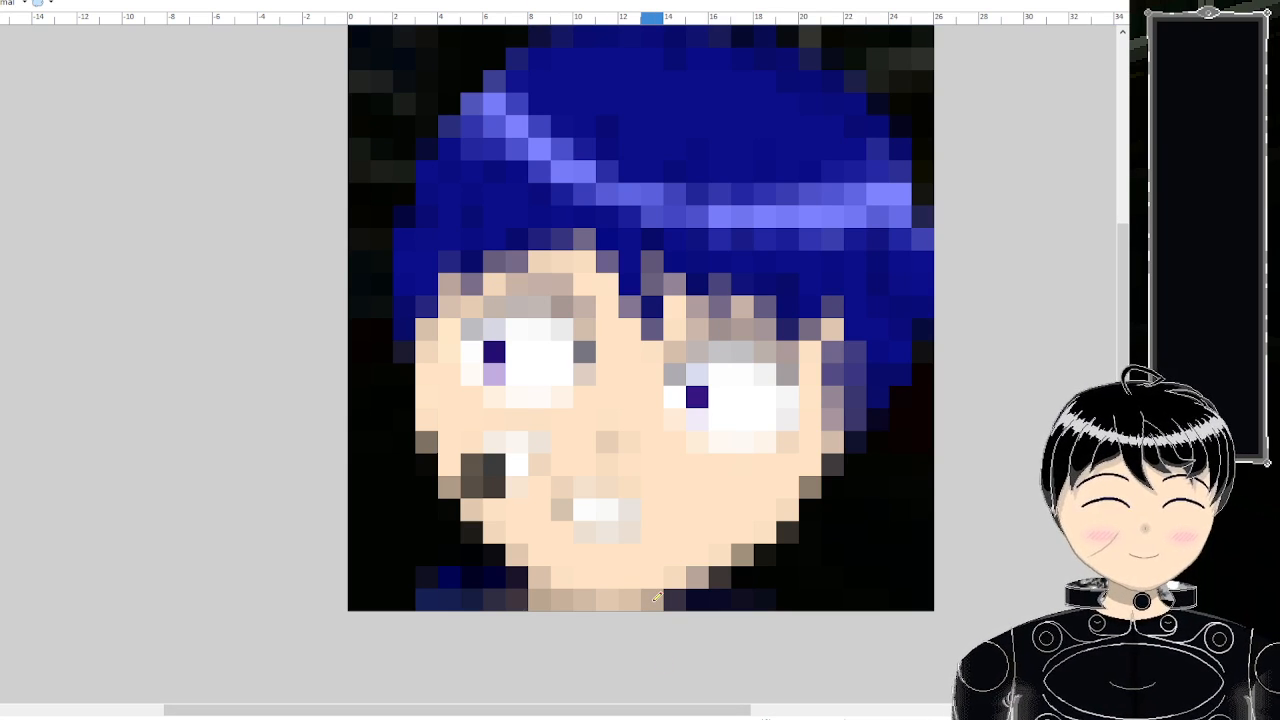
- Try a black pencil stroke over four neck pixels along the canvas's lower edge and undo it
drag(654, 596, 594, 602)
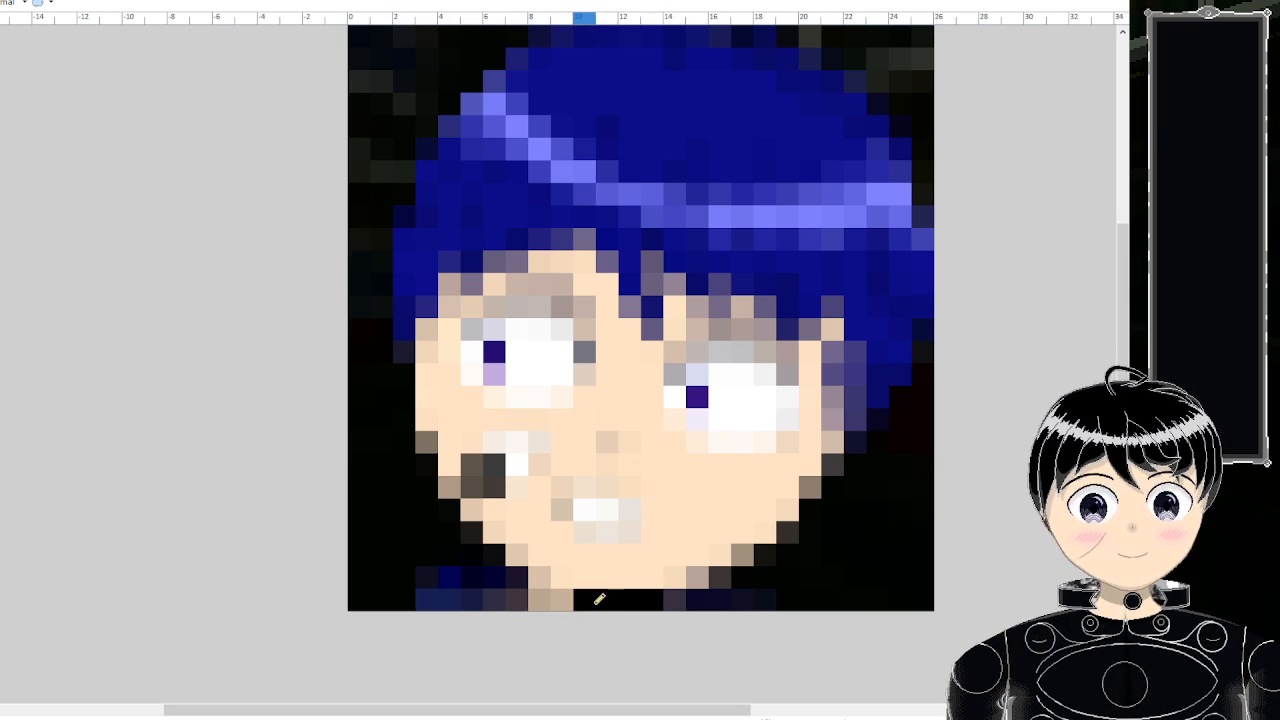
key(ctrl+z)
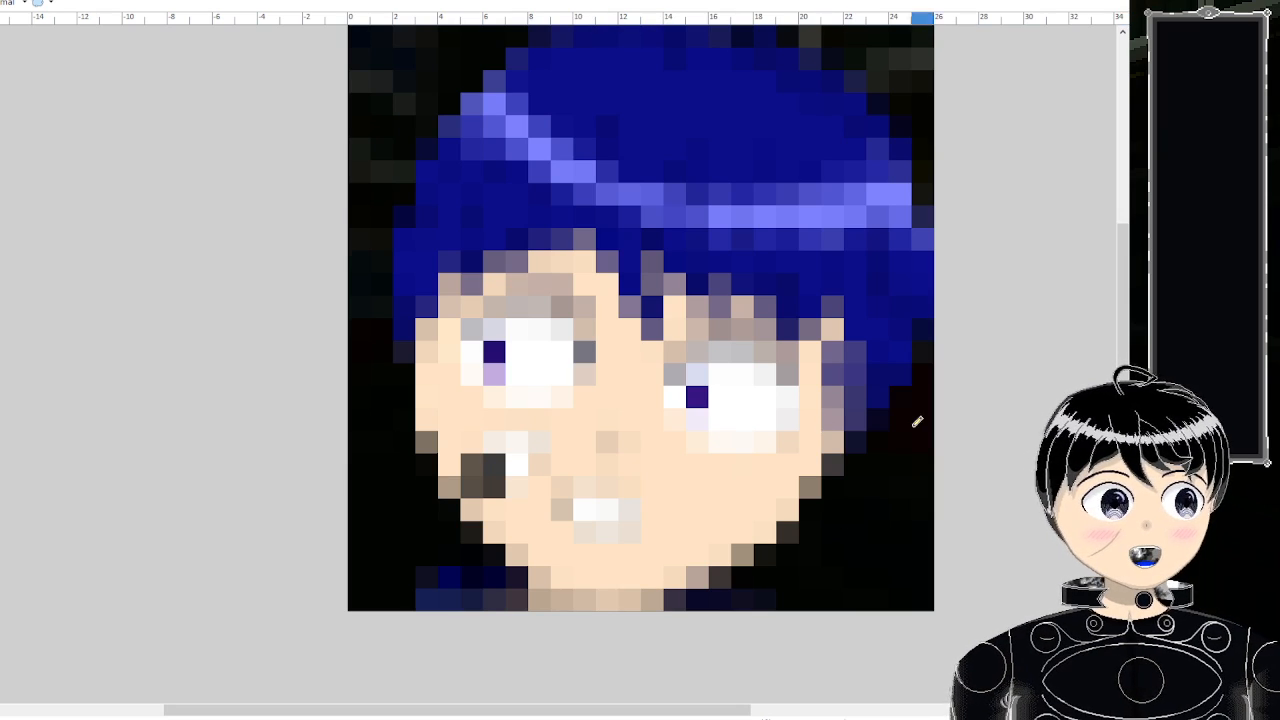
scroll(550, 540, down, 2)
scroll(560, 541, up, 1)
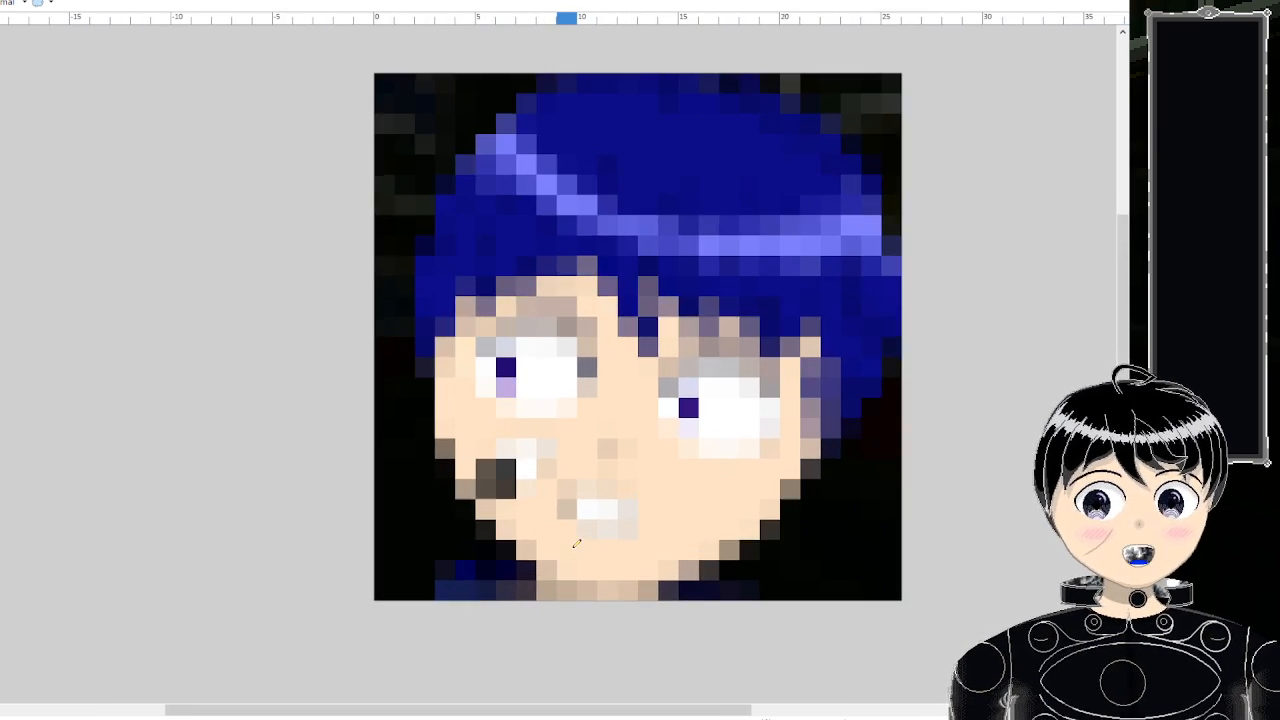
scroll(617, 553, up, 1)
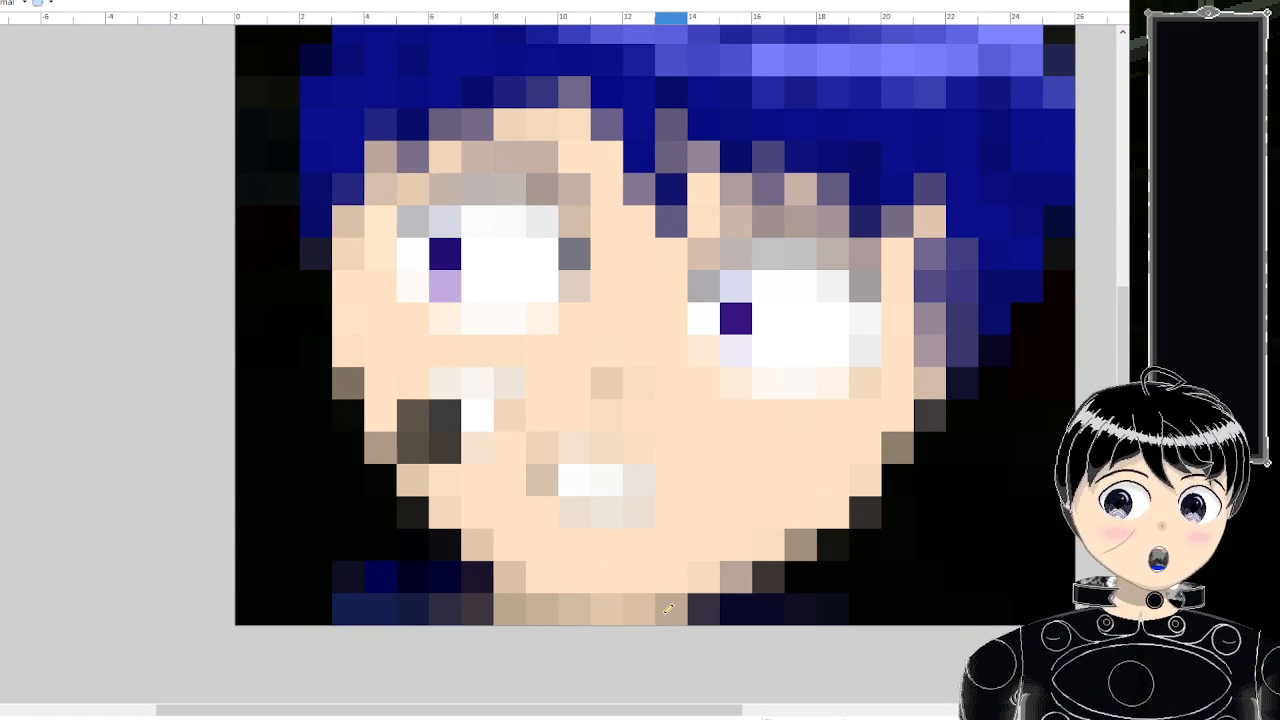
scroll(576, 478, up, 1)
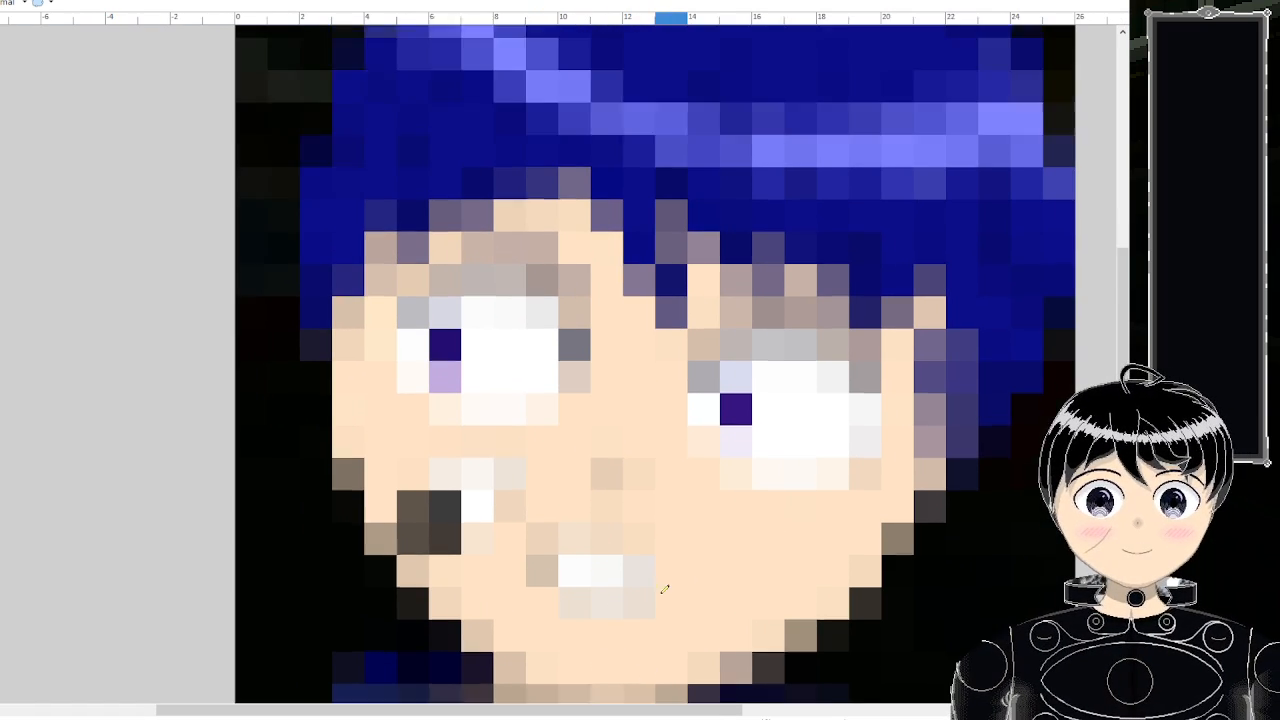
- Examine the downscaled face at several magnifications, checking the jaw and cheek outline against the dark background
scroll(680, 576, down, 1)
scroll(700, 565, down, 4)
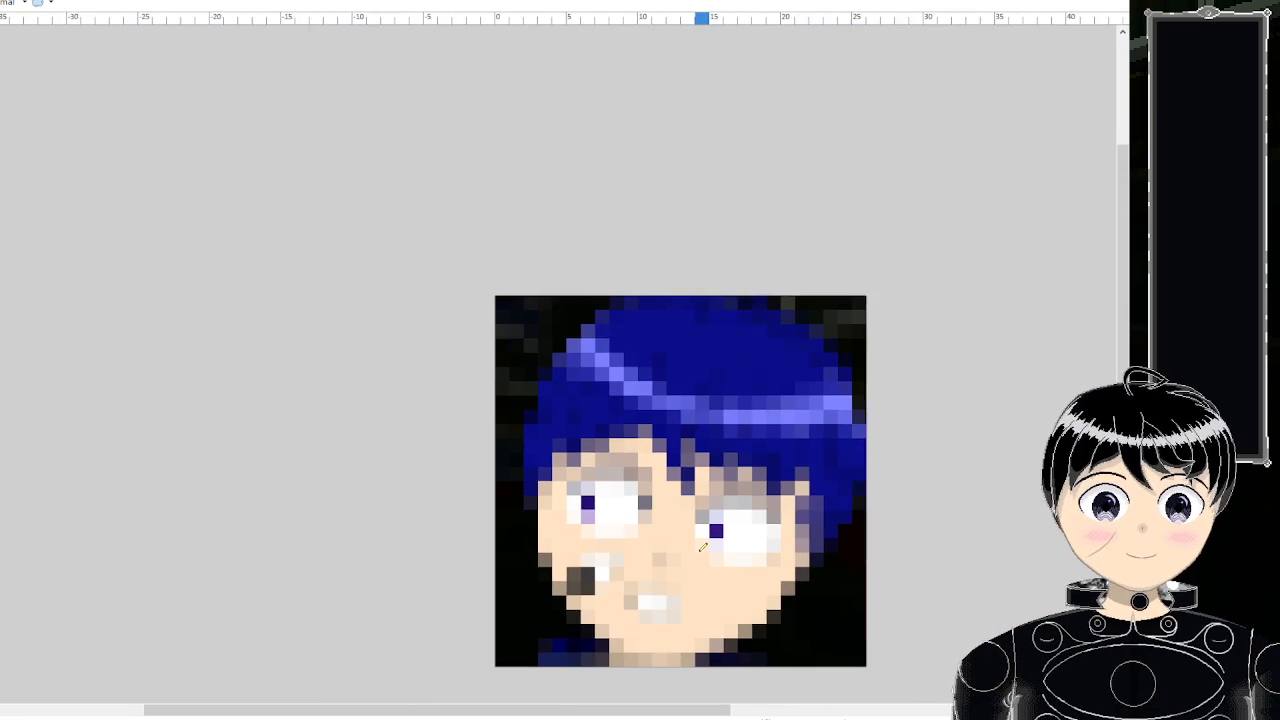
scroll(670, 613, up, 2)
scroll(712, 626, down, 1)
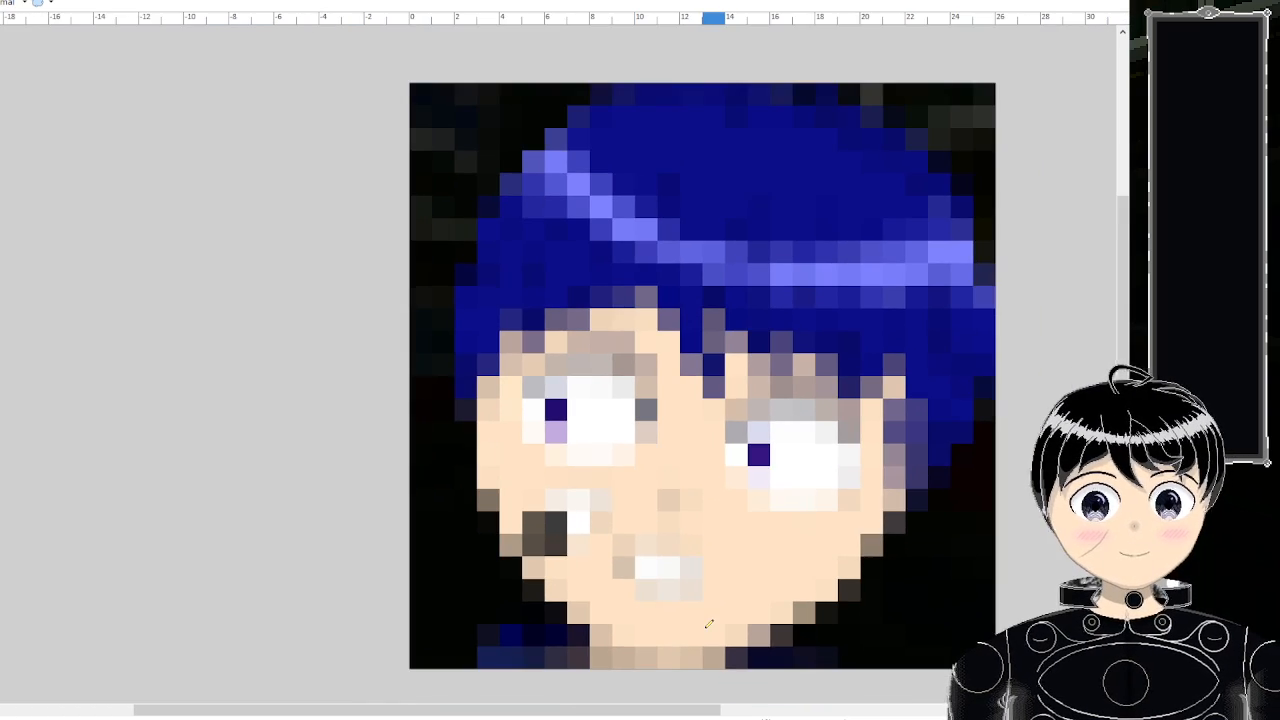
scroll(709, 624, up, 1)
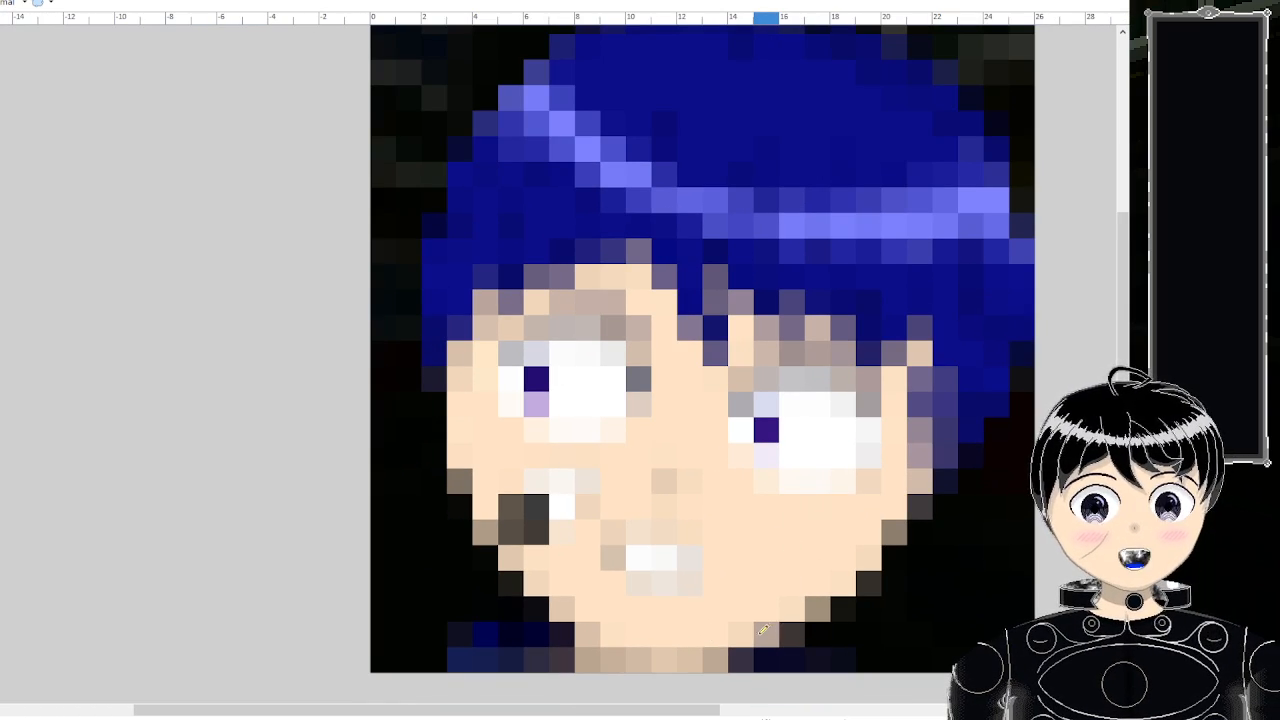
scroll(763, 630, up, 1)
scroll(763, 630, down, 1)
scroll(763, 630, right, 2)
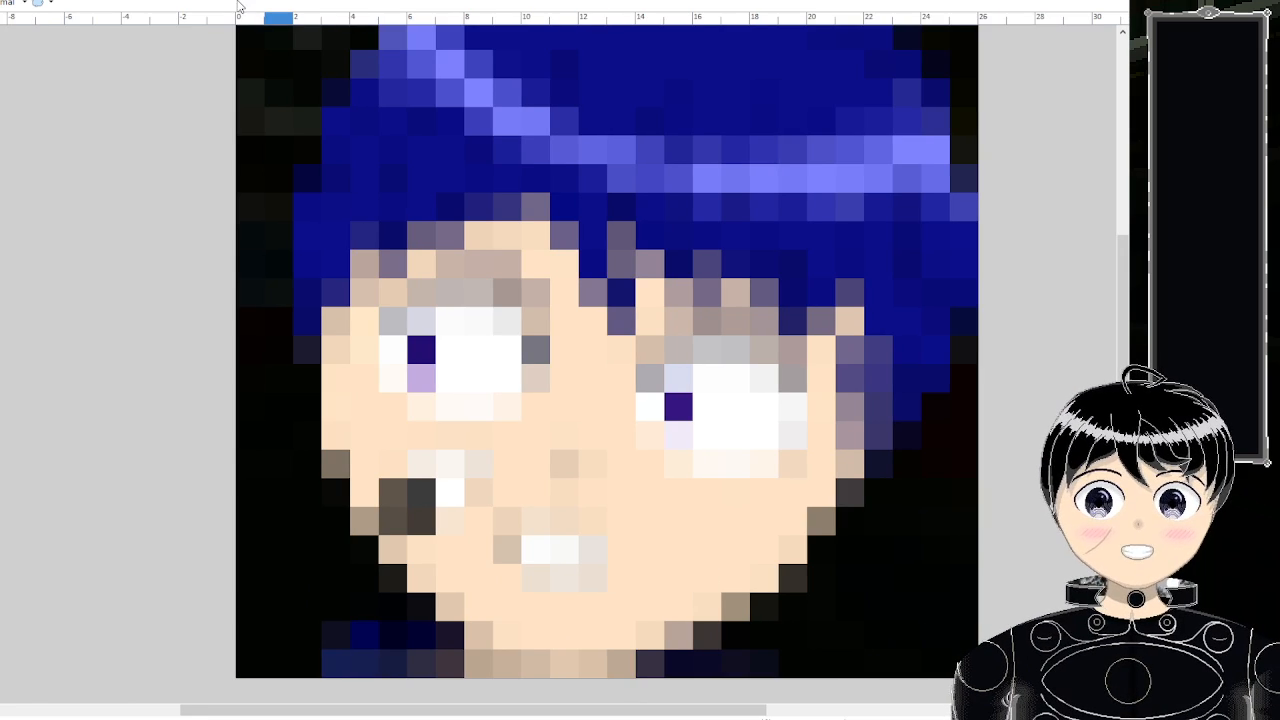
- Switch to the full character drawing and sample the darkest beige skin-shadow colour from its palette swatches
key(ctrl+z)
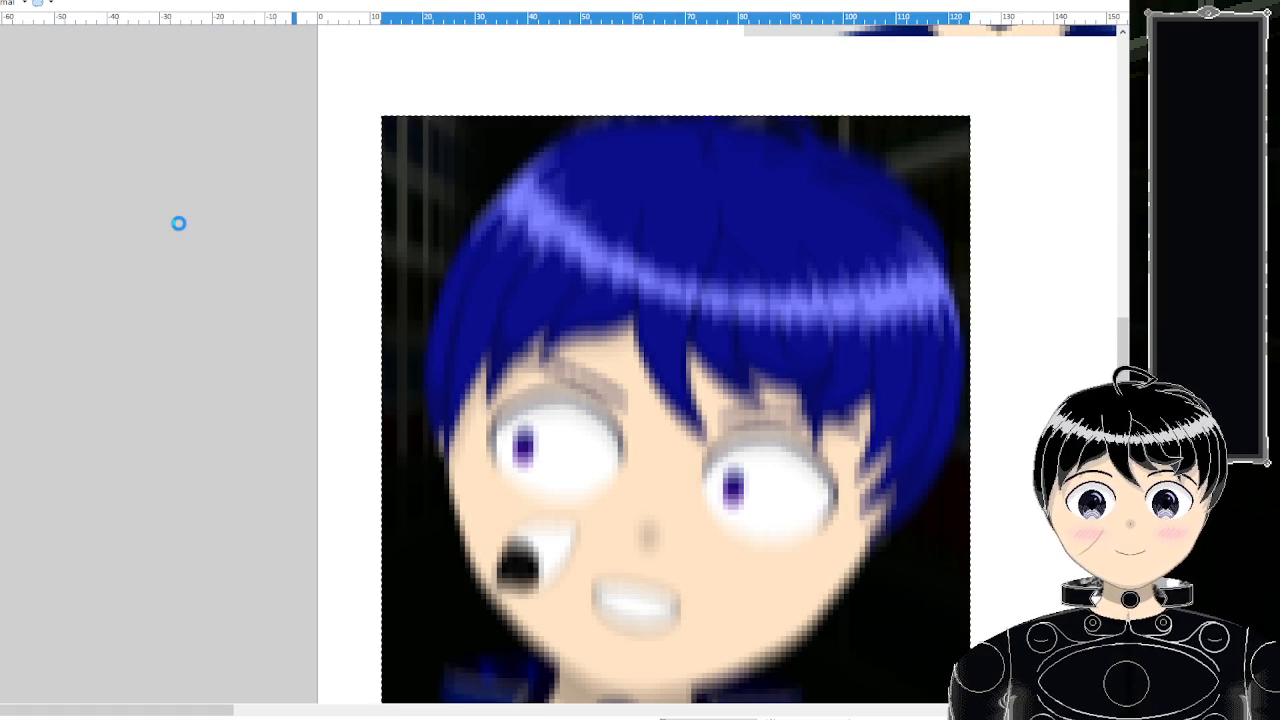
key(ctrl+Tab)
scroll(581, 172, up, 5)
scroll(581, 172, up, 4)
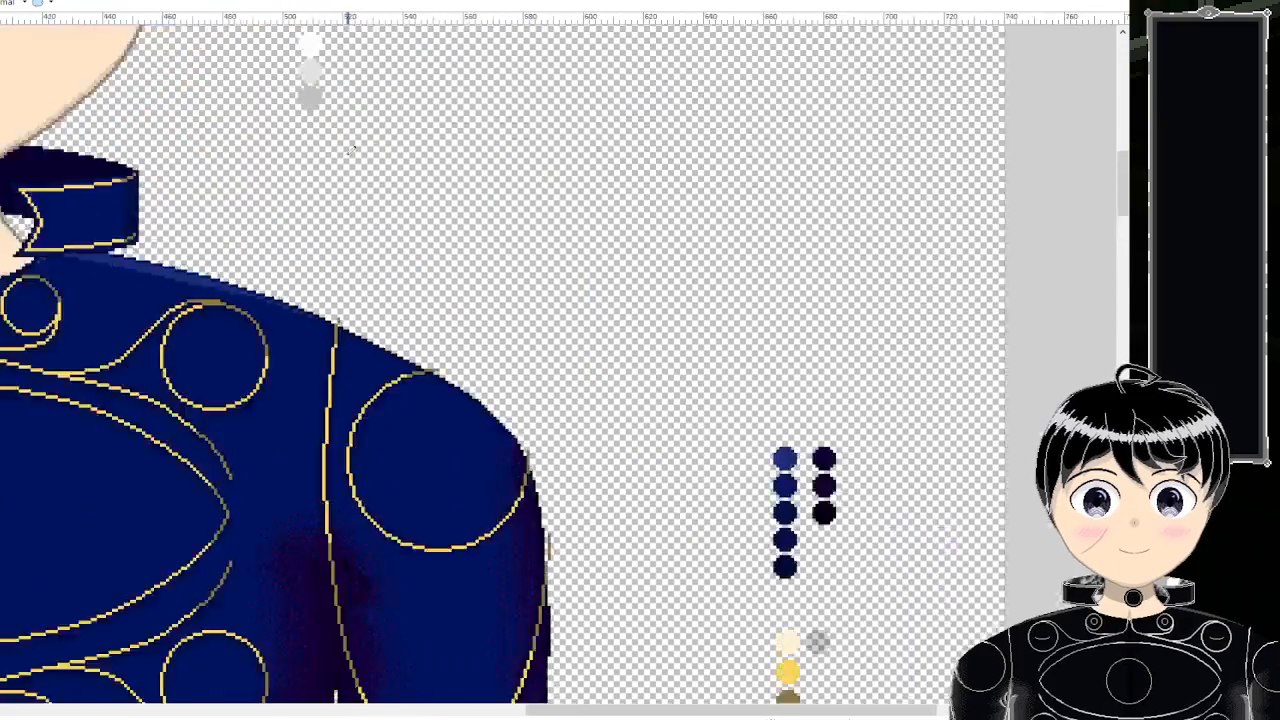
scroll(160, 243, up, 1)
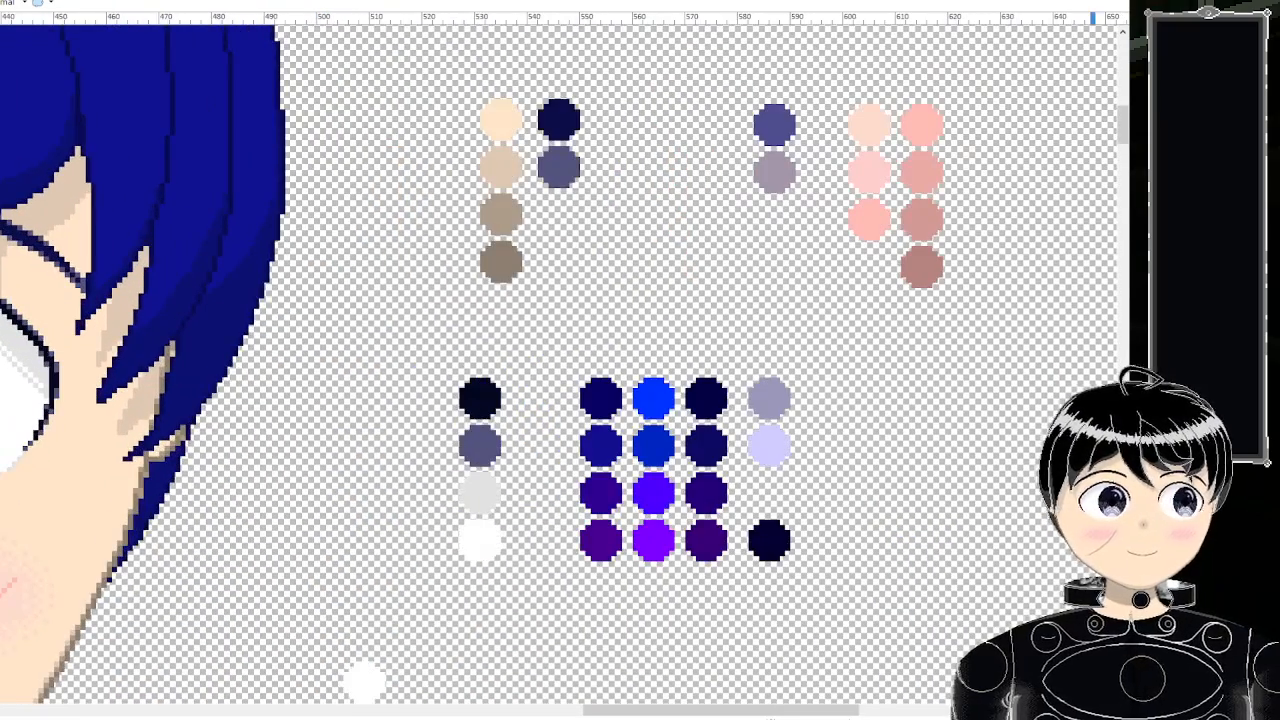
key(i)
- Examine the full character drawing and its swatches for skin, hair, eye and costume colours
scroll(552, 262, down, 3)
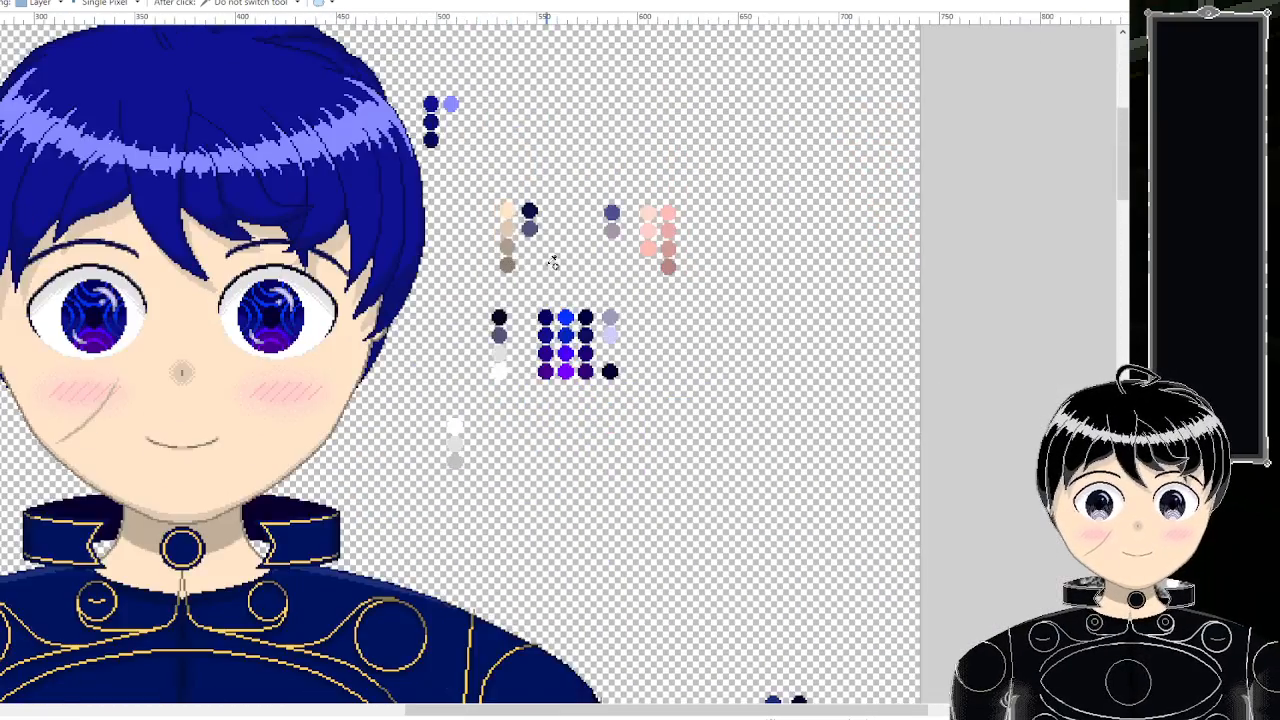
scroll(600, 263, down, 1)
scroll(650, 264, down, 3)
scroll(687, 265, up, 3)
scroll(687, 265, down, 1)
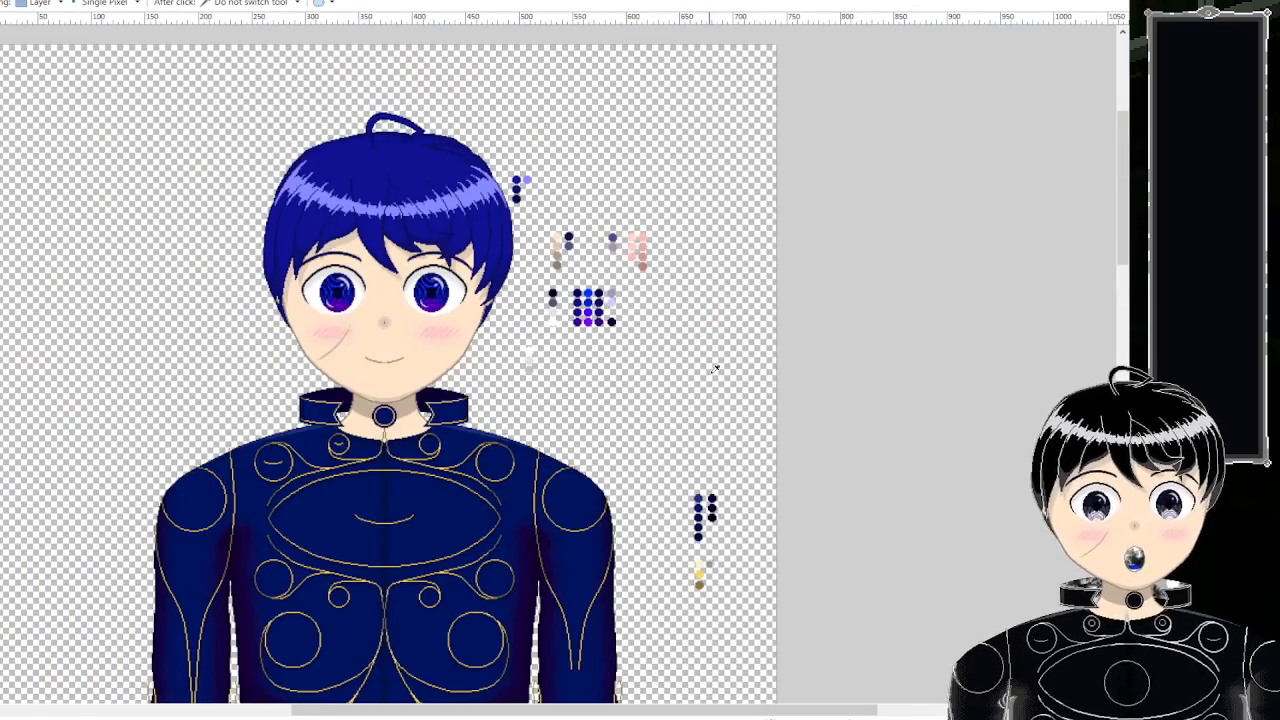
scroll(707, 381, down, 2)
scroll(690, 372, down, 2)
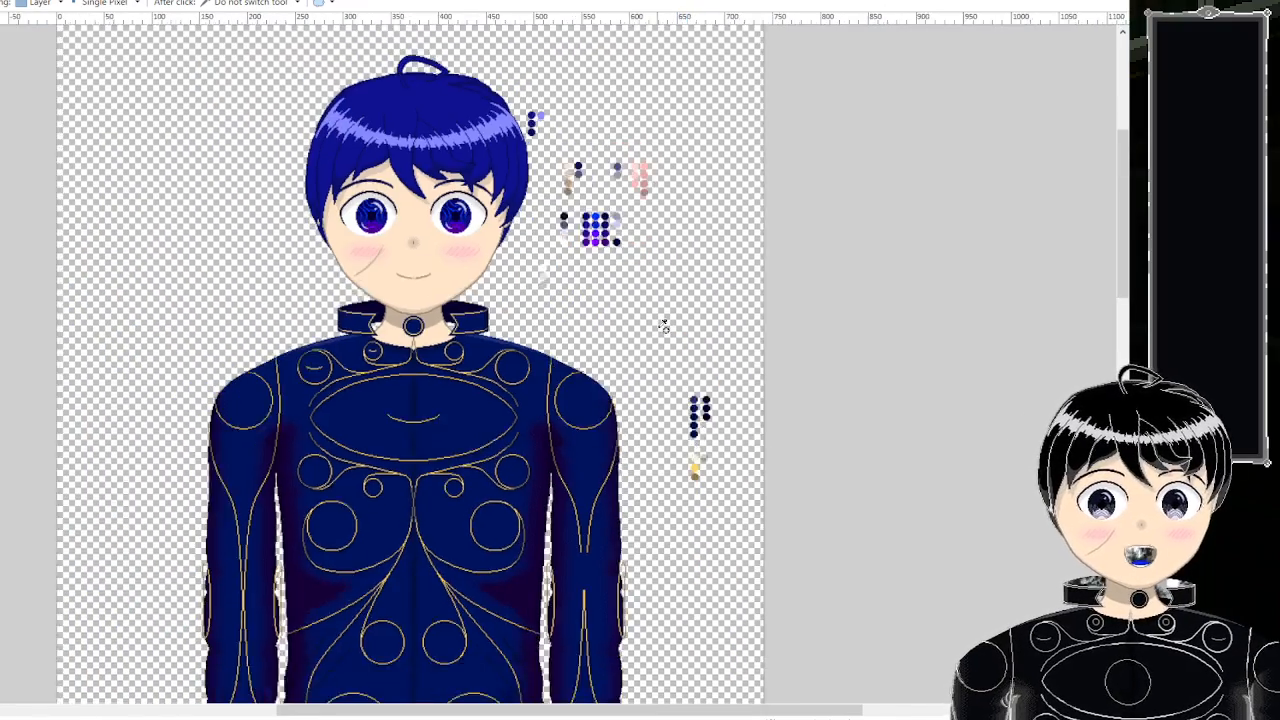
scroll(739, 418, up, 3)
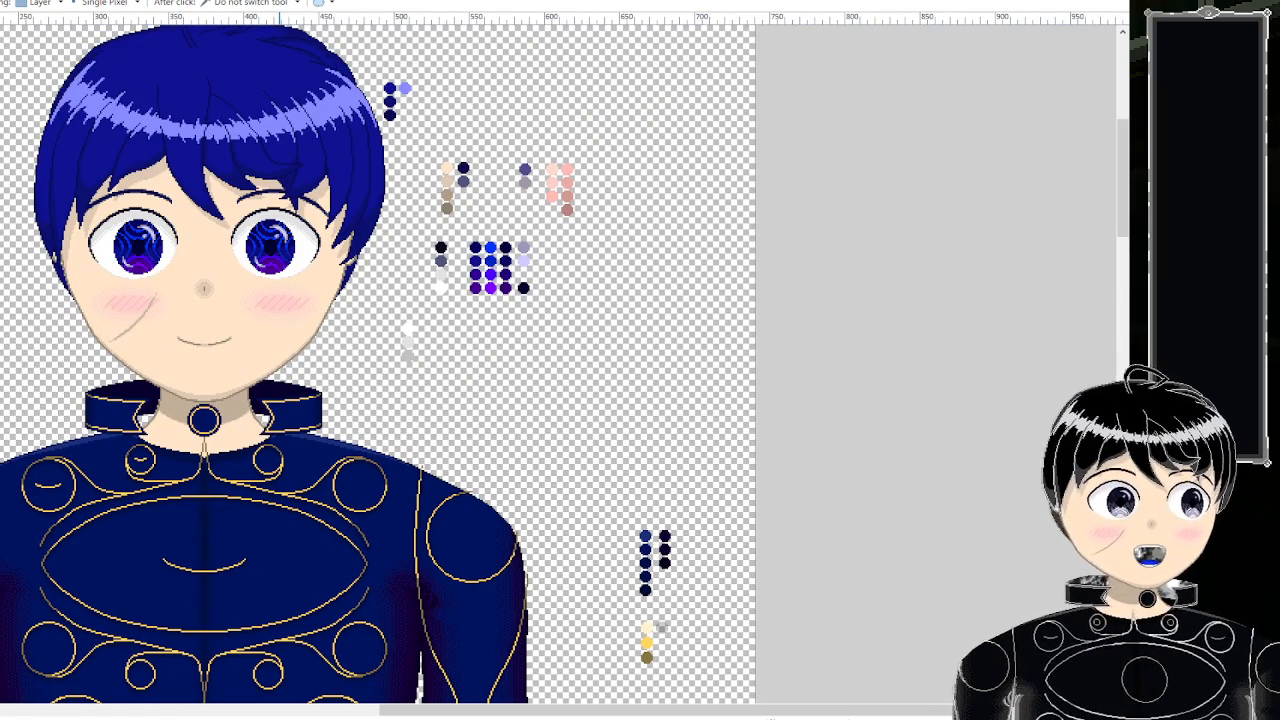
- Return to the pixel face and paint its chin, neck edge and lower left jaw outline in dark beige
key(ctrl+Tab)
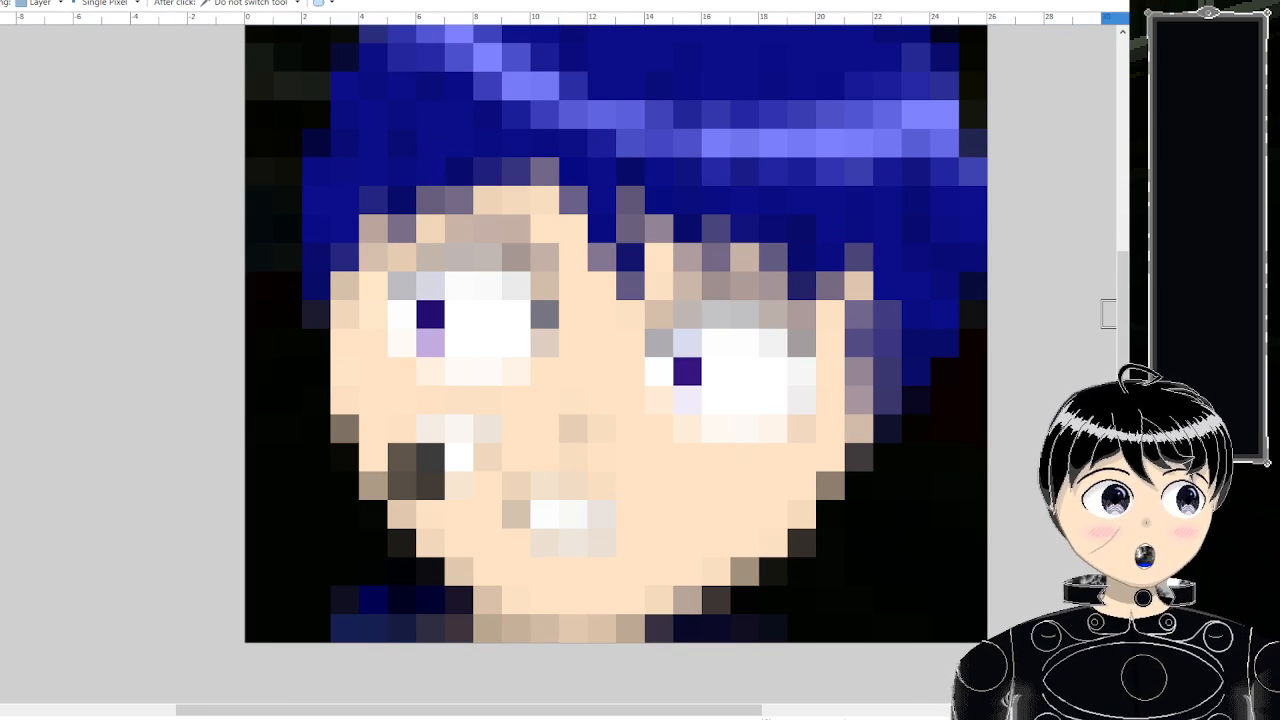
scroll(714, 617, up, 2)
click(761, 545)
click(716, 545)
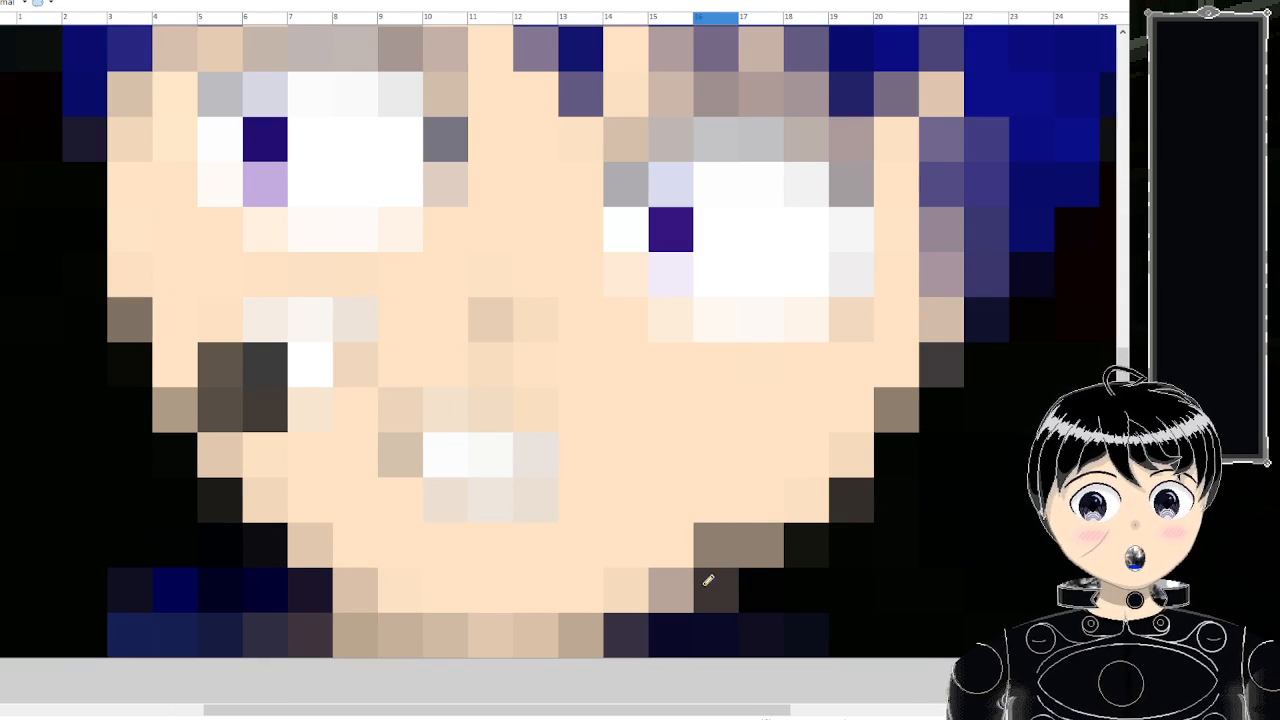
mouse_move(666, 582)
mouse_down()
mouse_move(557, 631)
mouse_move(362, 632)
mouse_move(189, 411)
mouse_up()
scroll(190, 411, up, 2)
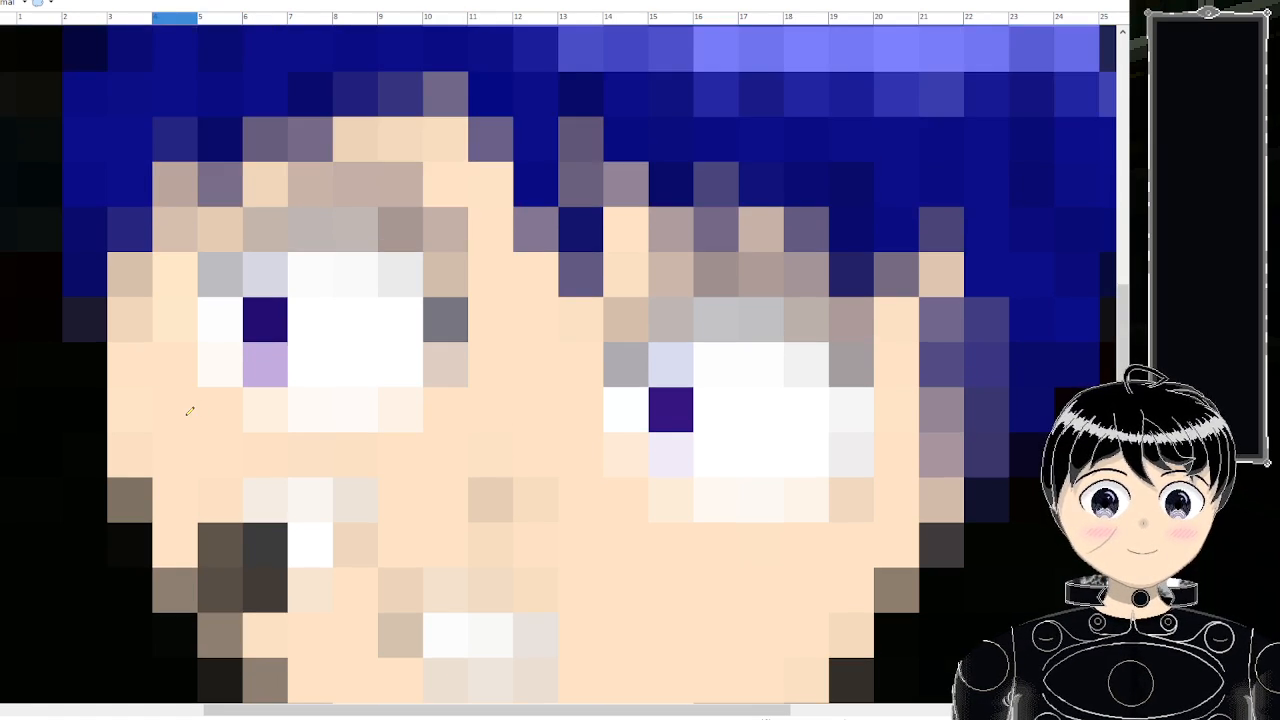
scroll(189, 411, down, 2)
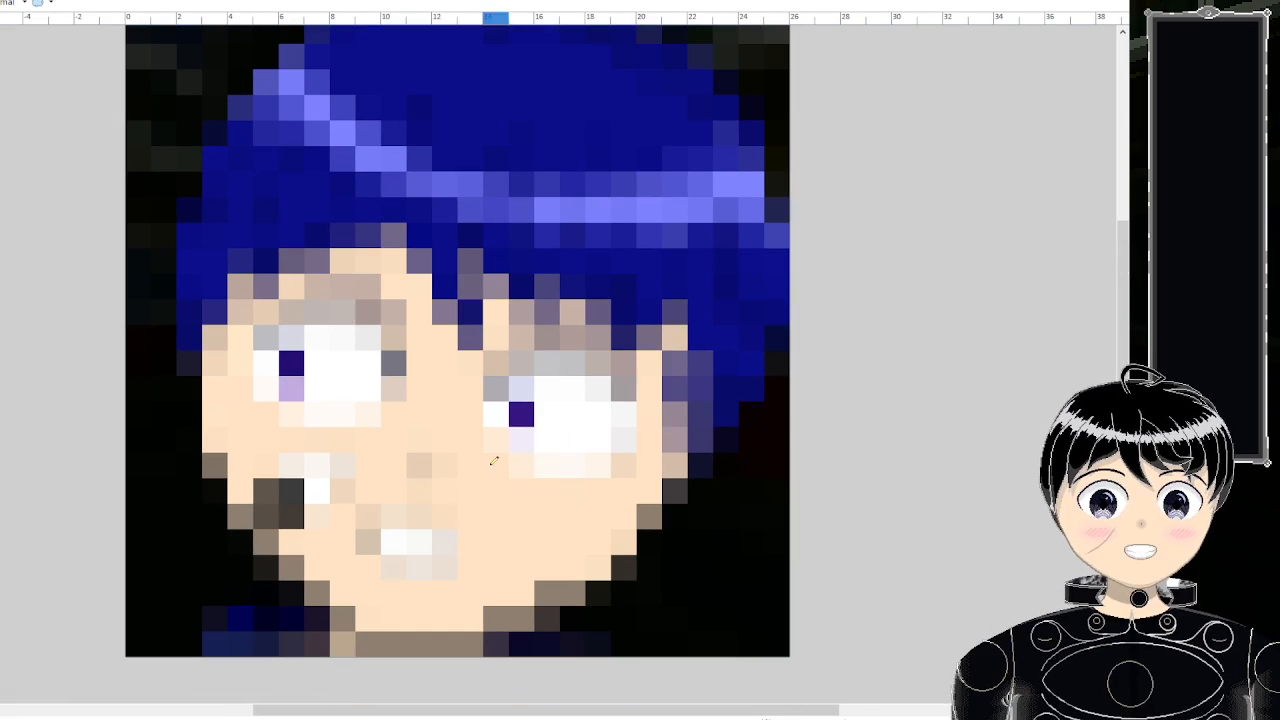
- Extend the dark beige outline up the face's right jaw and cheek, and along the left cheek up to the hair
click(607, 574)
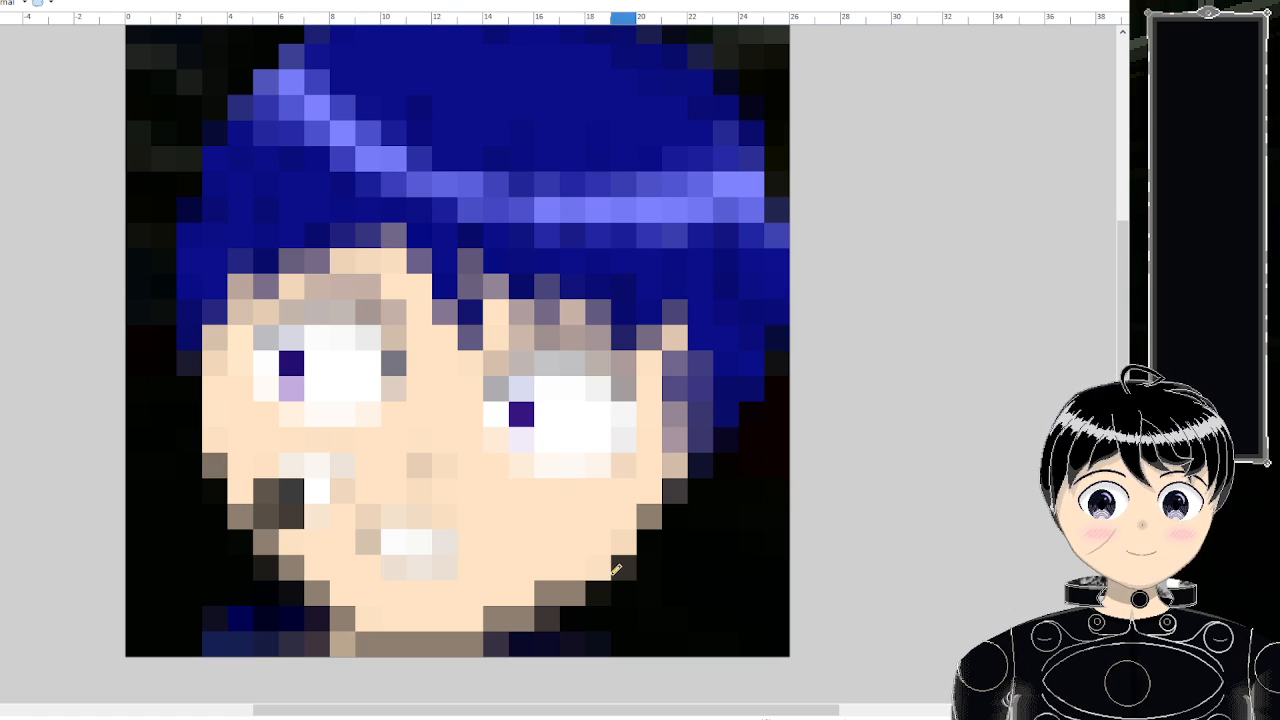
click(605, 572)
click(625, 545)
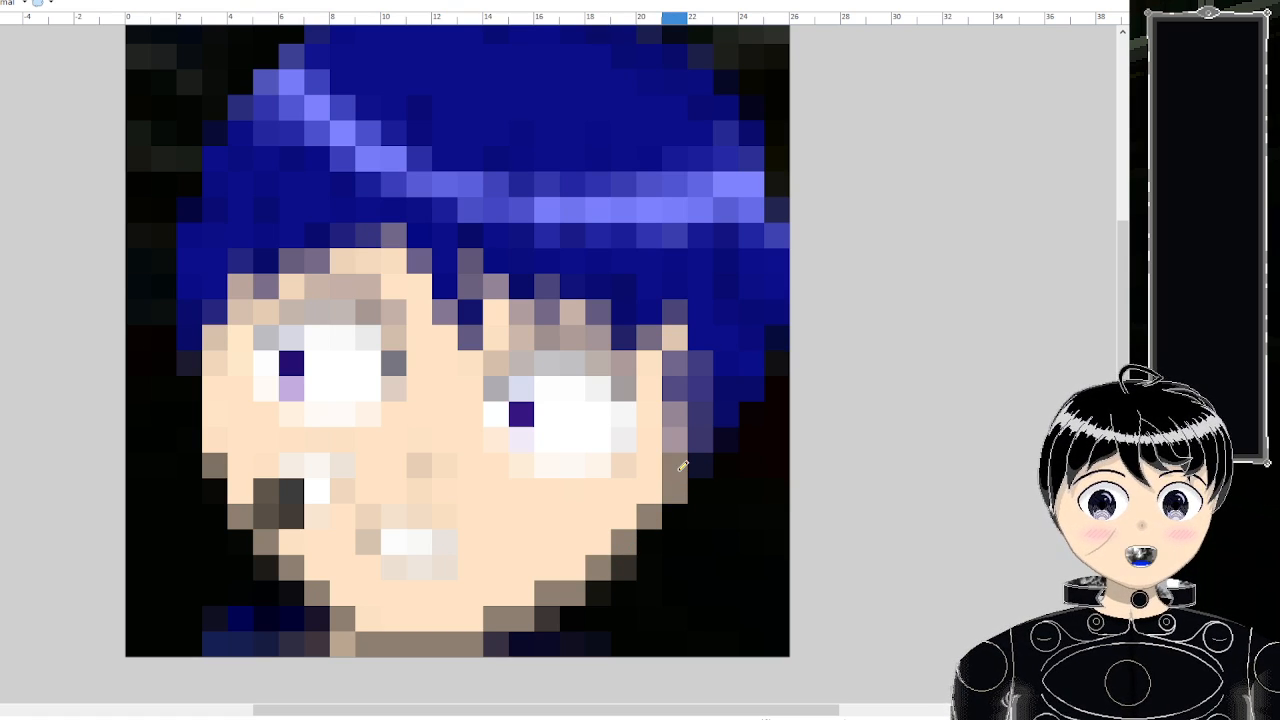
scroll(248, 528, up, 1)
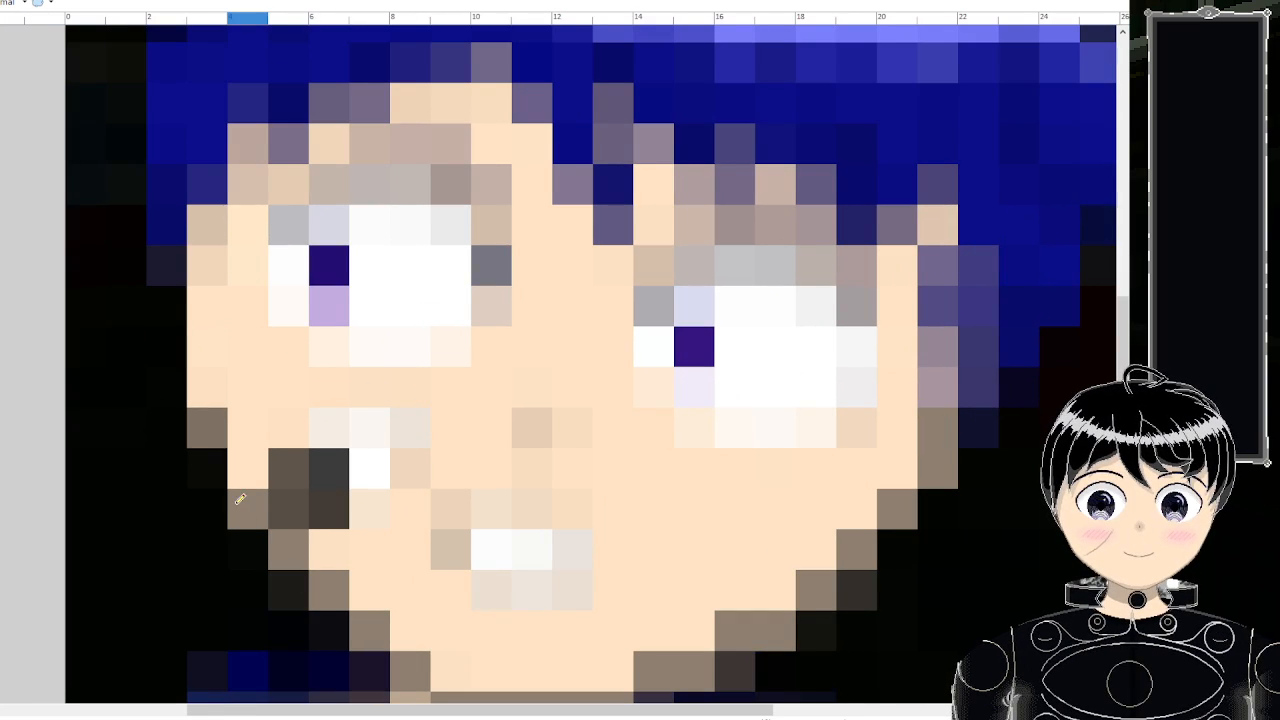
mouse_move(240, 498)
mouse_down()
mouse_move(214, 423)
mouse_move(209, 229)
mouse_up()
scroll(209, 229, down, 4)
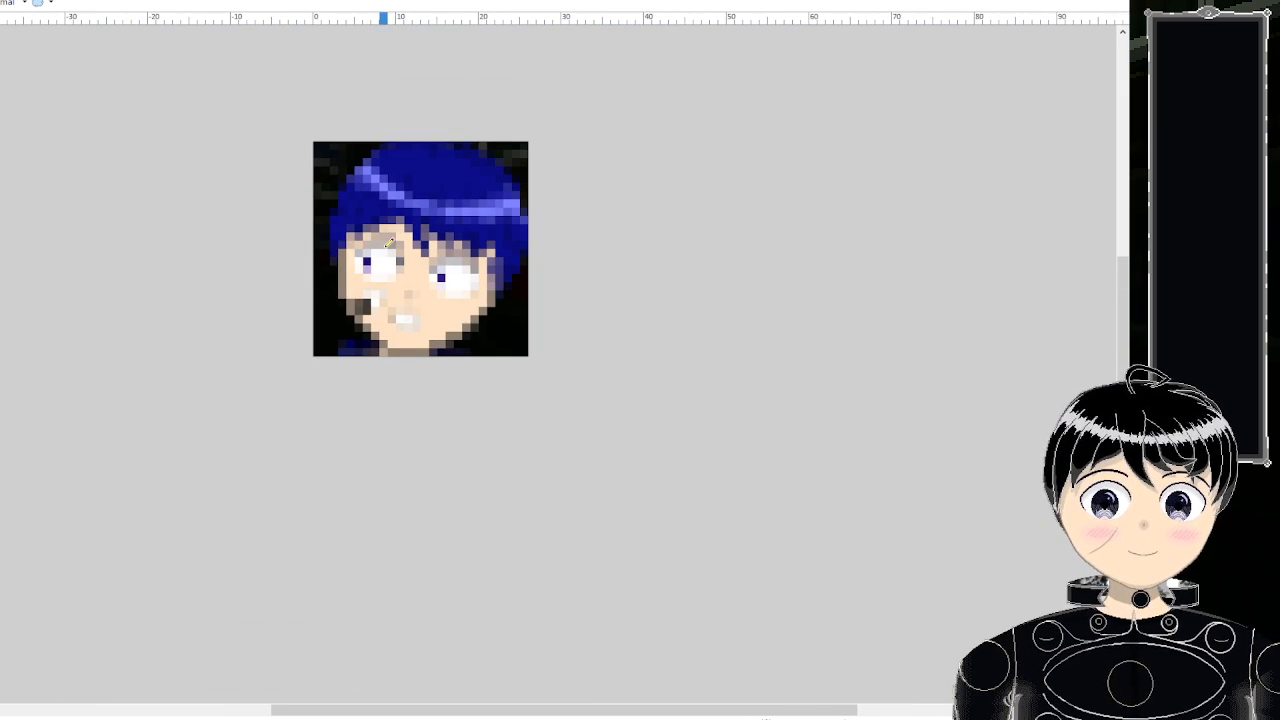
scroll(328, 229, up, 3)
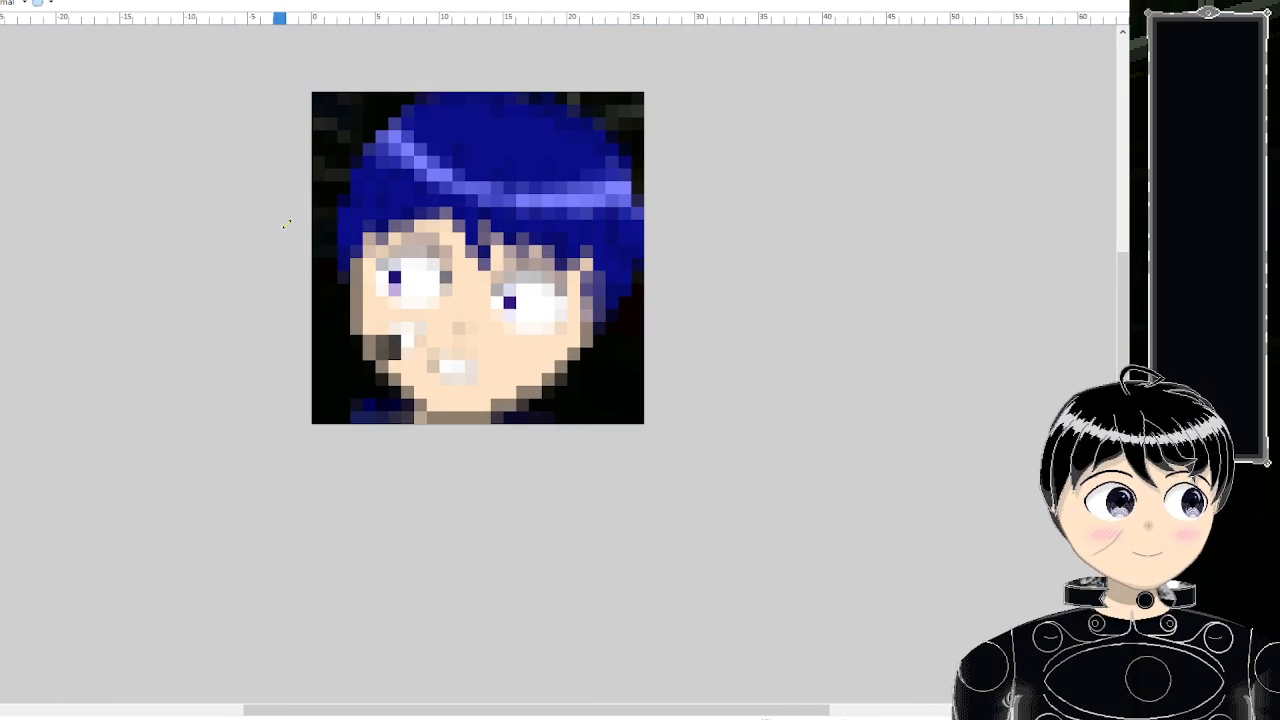
scroll(478, 463, down, 1)
scroll(478, 463, up, 3)
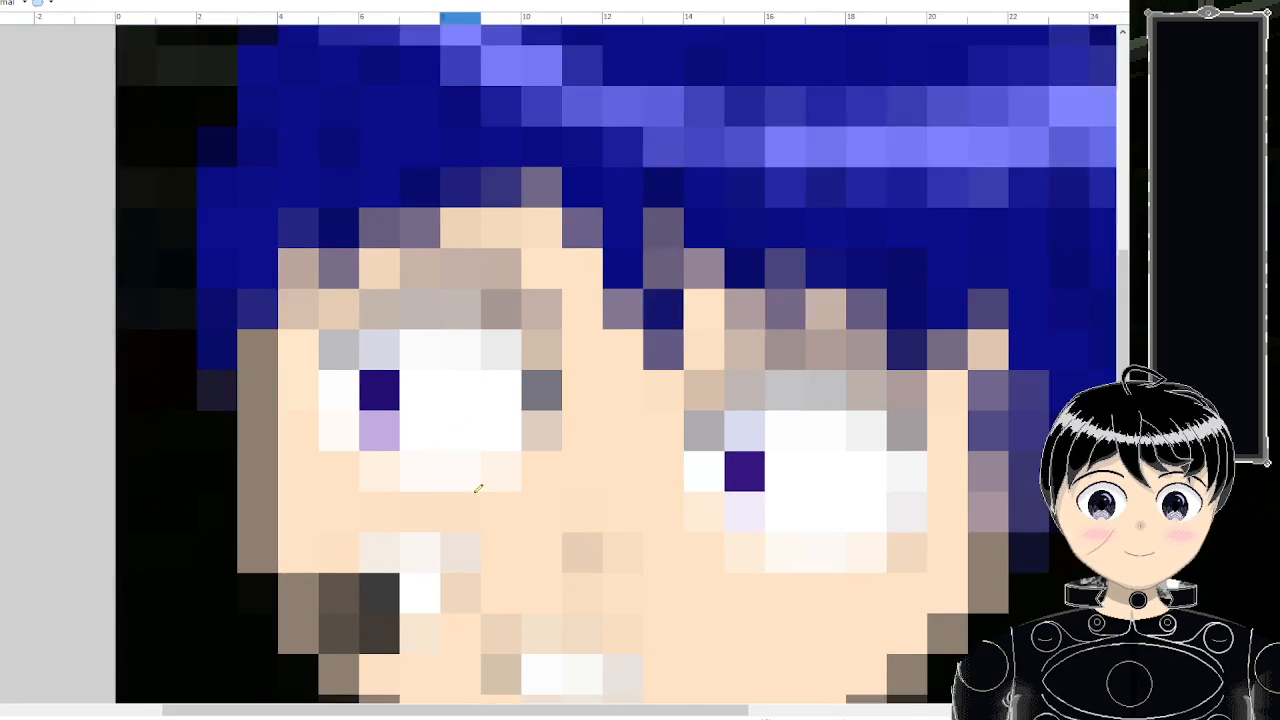
- Sample the eye white from the full character drawing and return to the pixel face
scroll(474, 486, down, 2)
scroll(638, 432, up, 3)
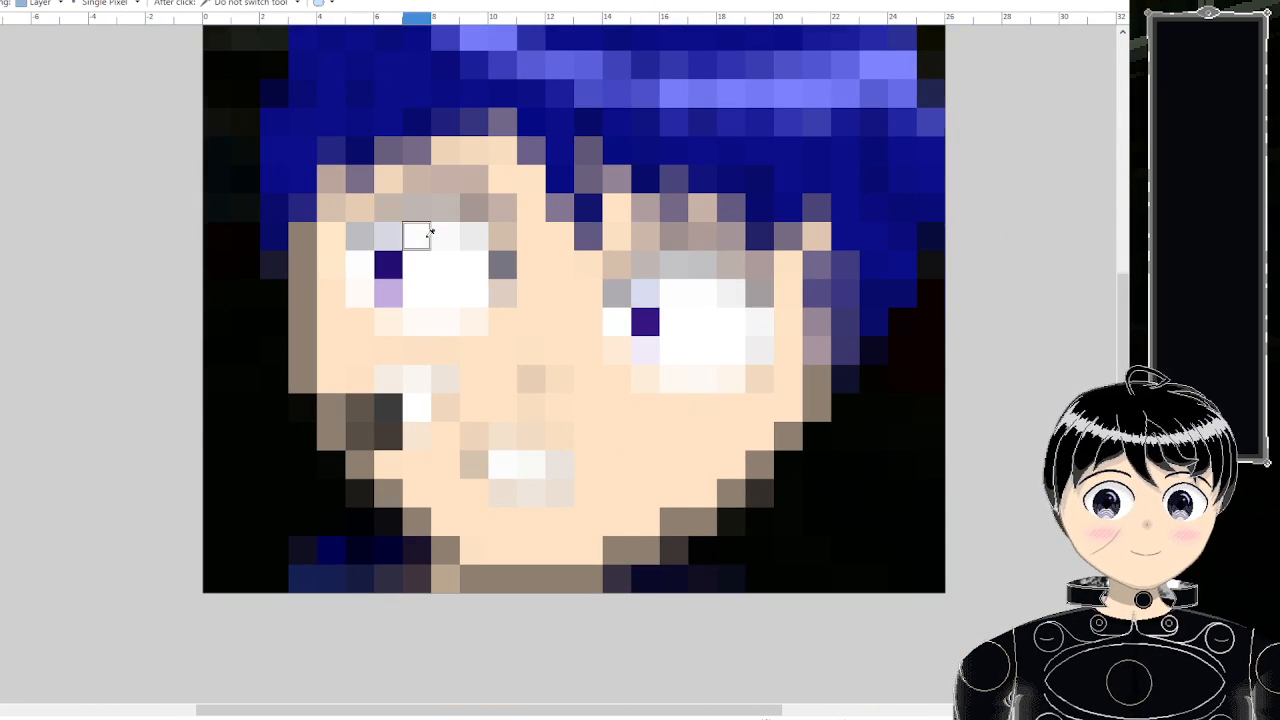
scroll(423, 229, down, 3)
scroll(172, 266, up, 2)
scroll(172, 266, up, 1)
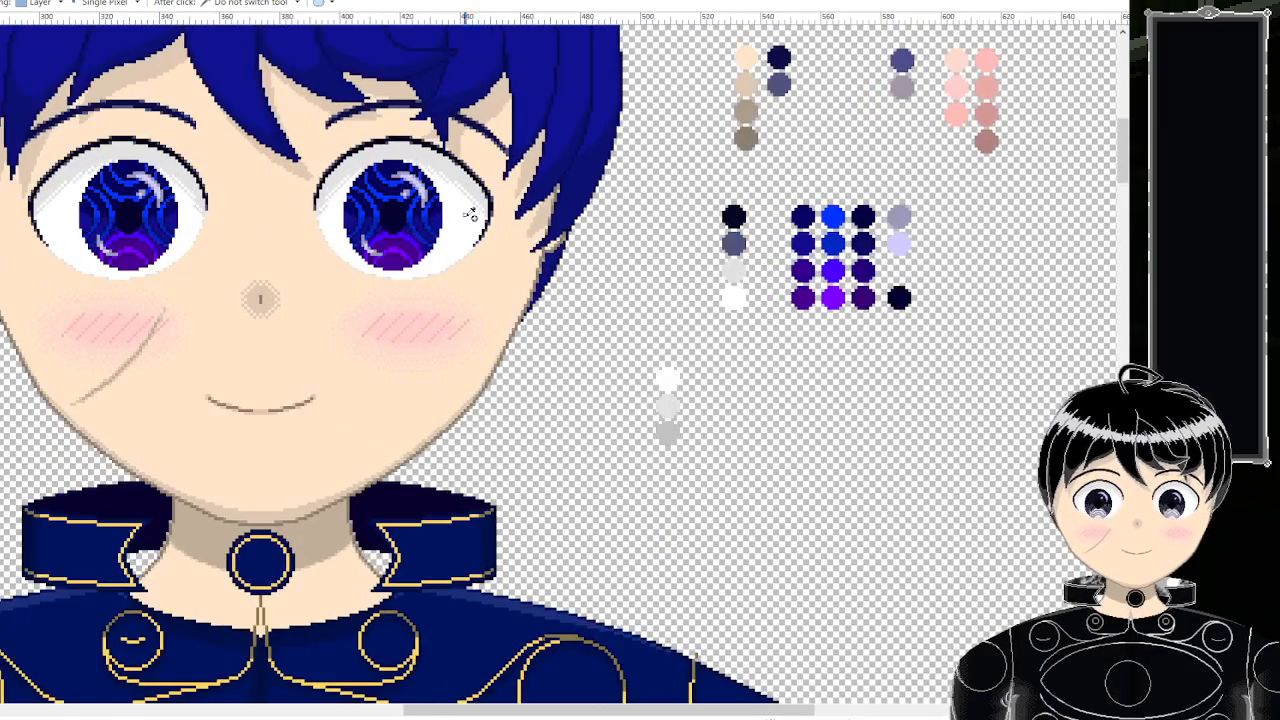
key(ctrl+Tab)
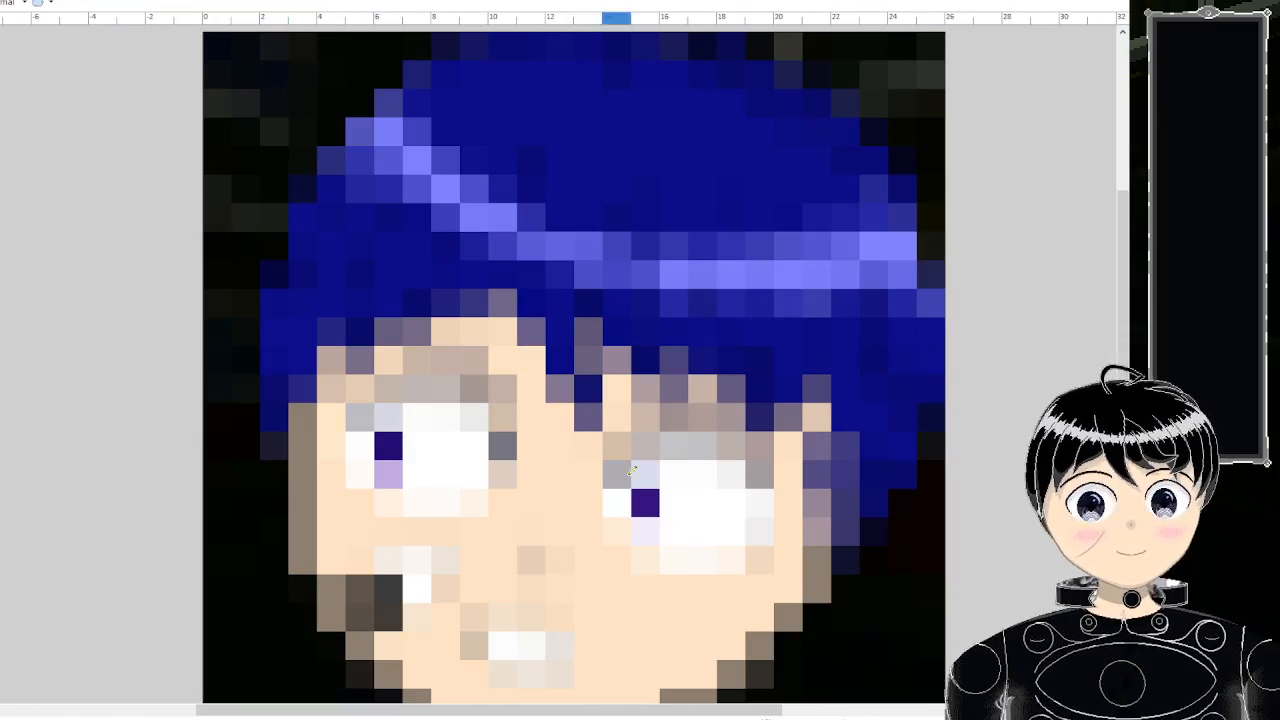
- Paint the off-white pixels along the upper and lower edges of the face's left eye pure white
scroll(447, 500, up, 2)
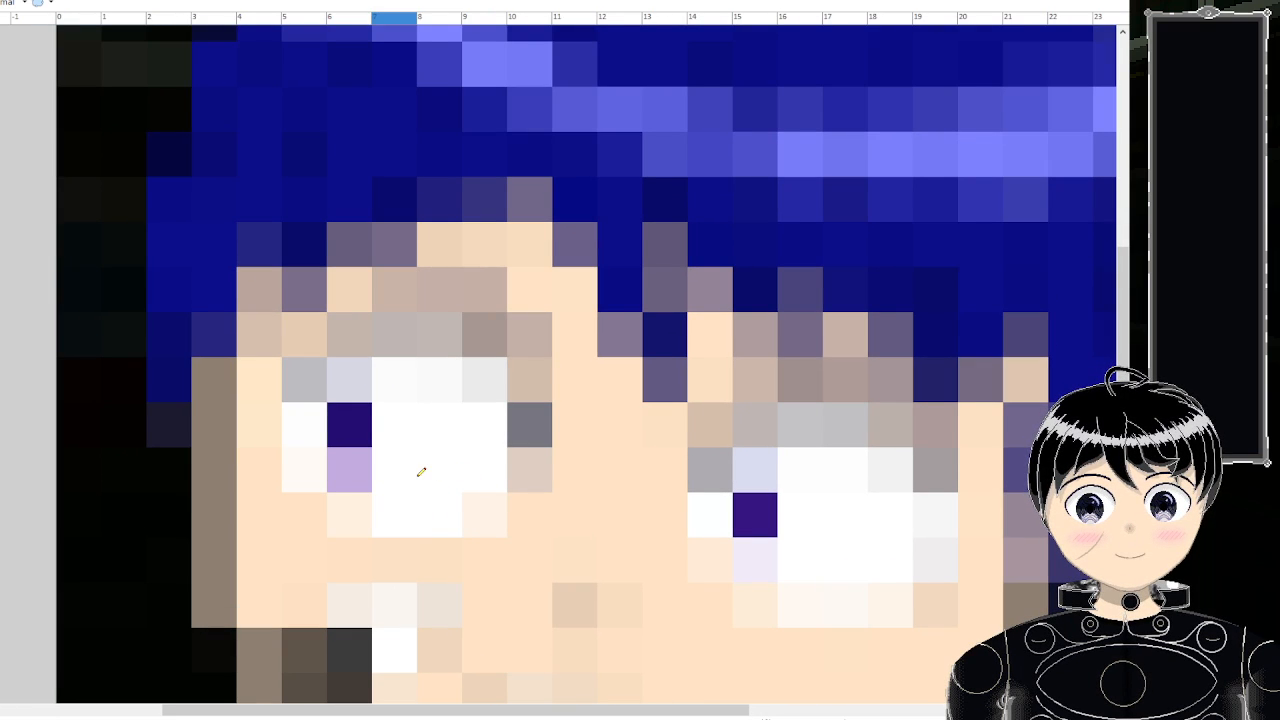
click(360, 388)
click(492, 380)
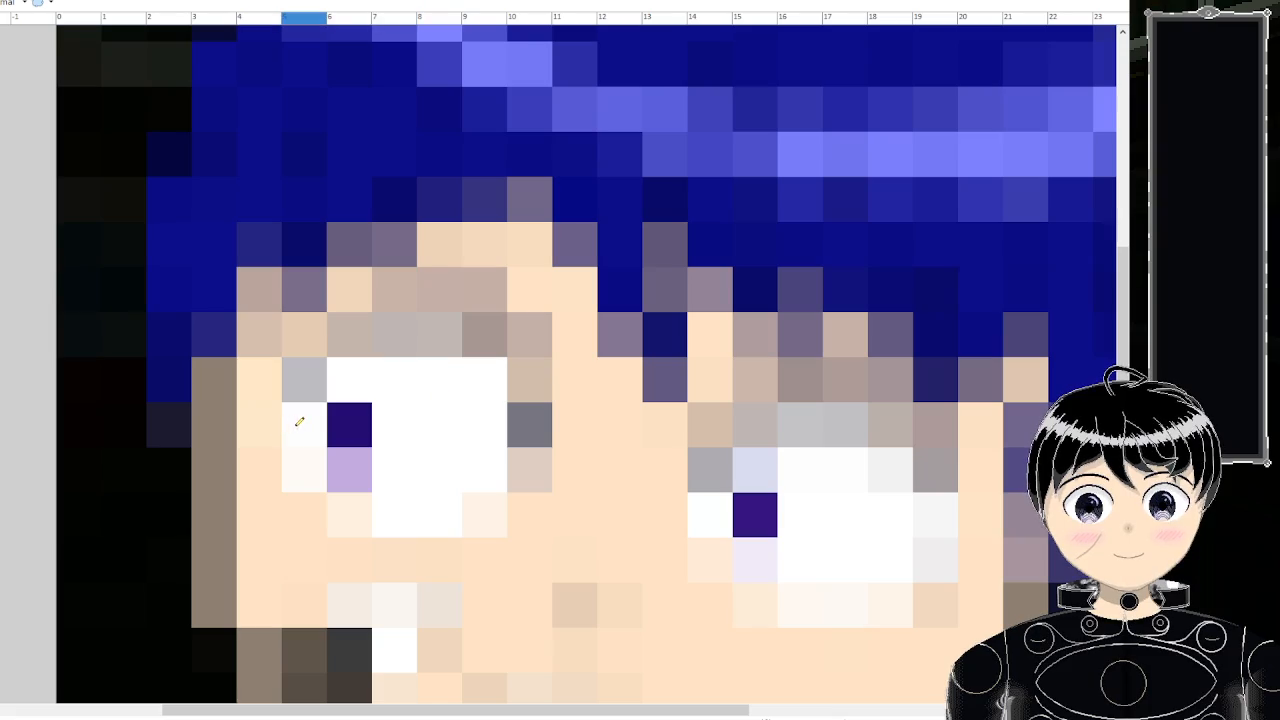
click(352, 508)
click(482, 510)
scroll(482, 510, down, 5)
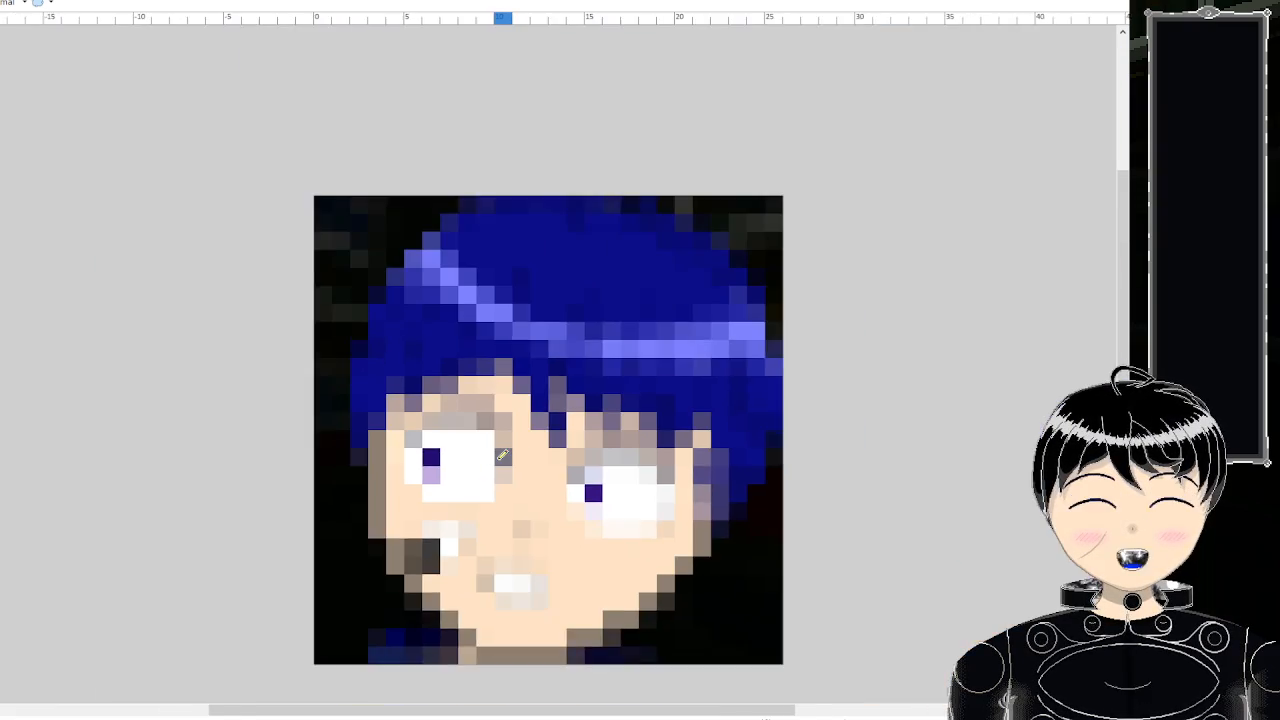
- Extend the left eye's white at its inner edge and paint the right eye's off-white and pale lavender pixels white
scroll(507, 455, up, 2)
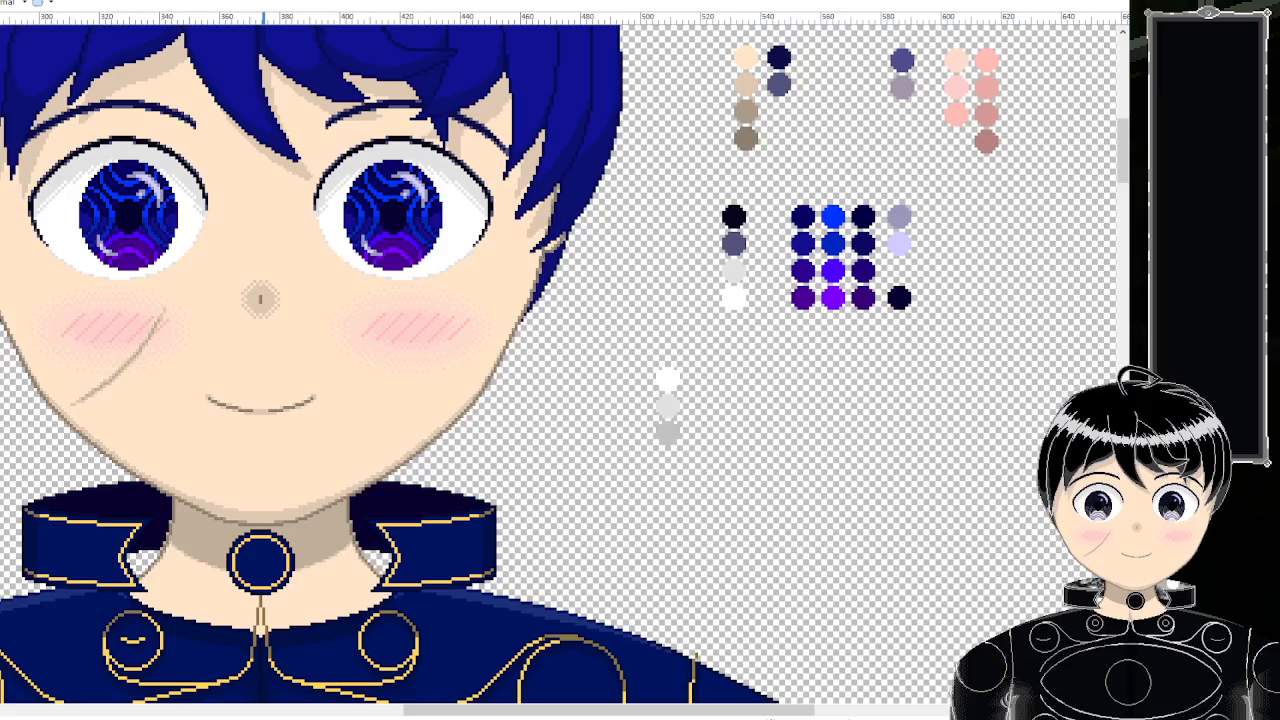
scroll(100, 316, up, 6)
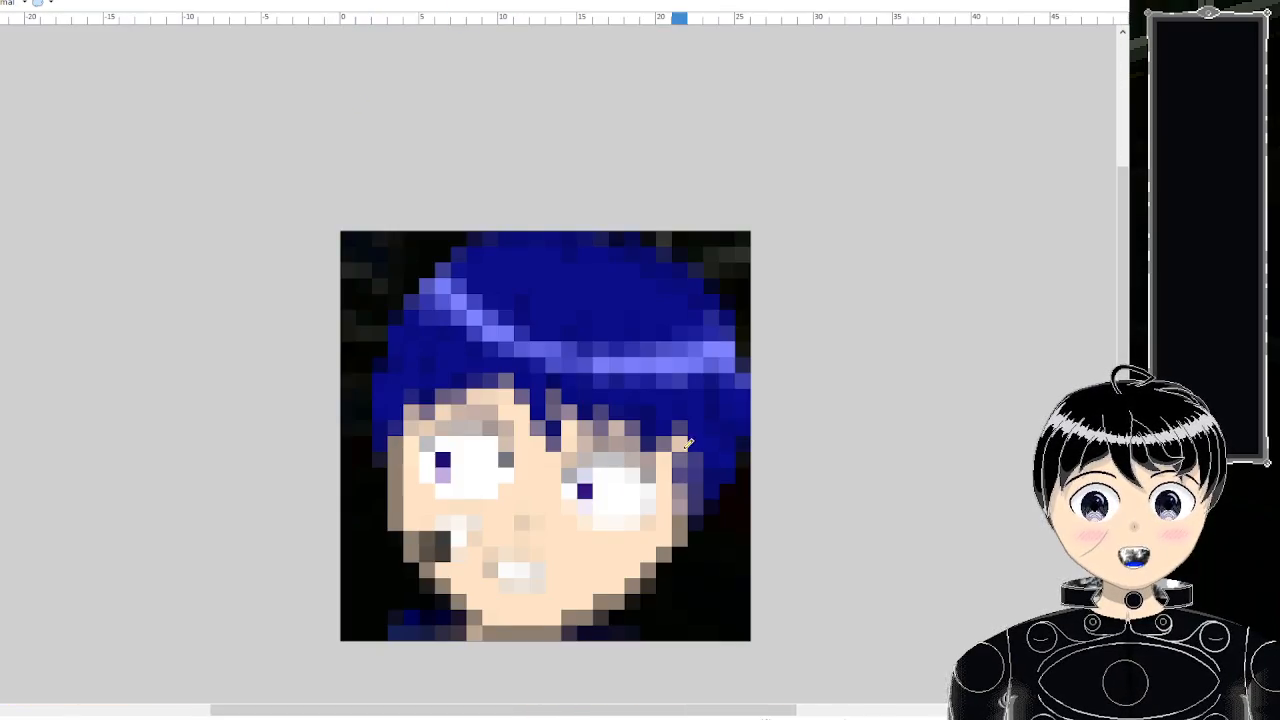
scroll(513, 479, up, 5)
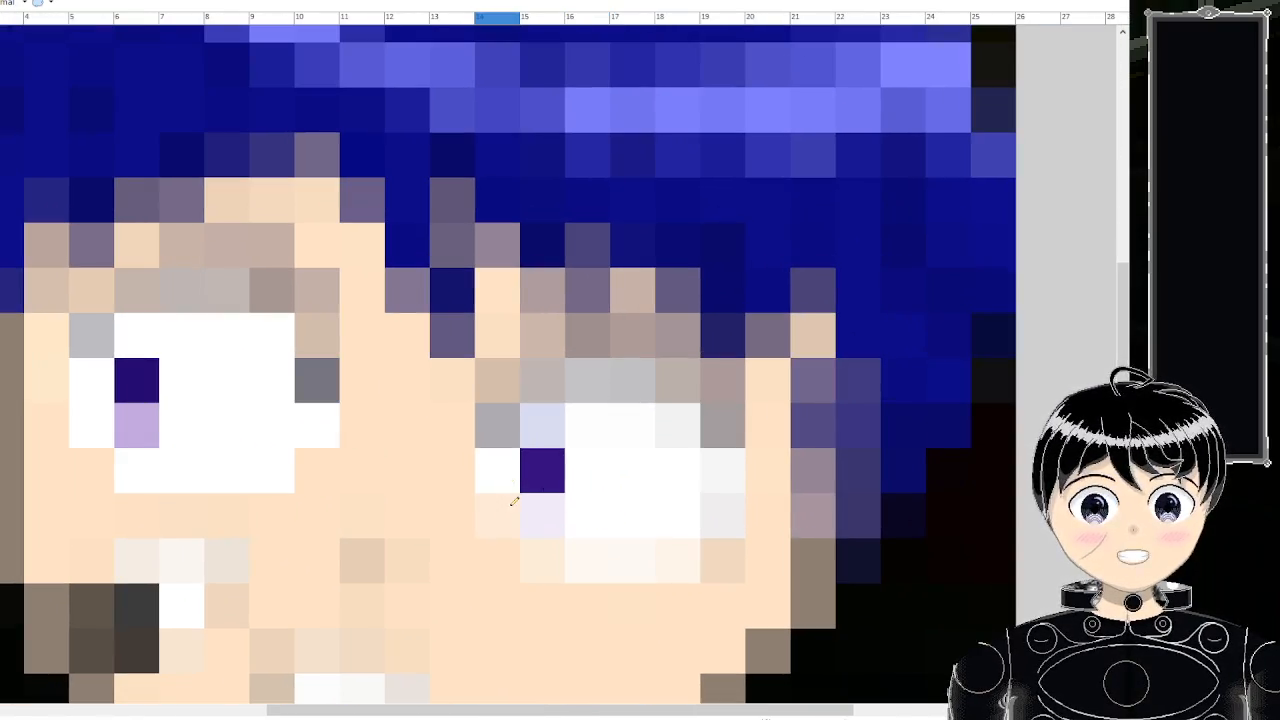
mouse_move(513, 500)
mouse_down()
mouse_move(551, 497)
mouse_move(569, 537)
mouse_move(631, 540)
mouse_move(679, 538)
mouse_move(720, 496)
mouse_move(662, 440)
mouse_move(537, 427)
mouse_up()
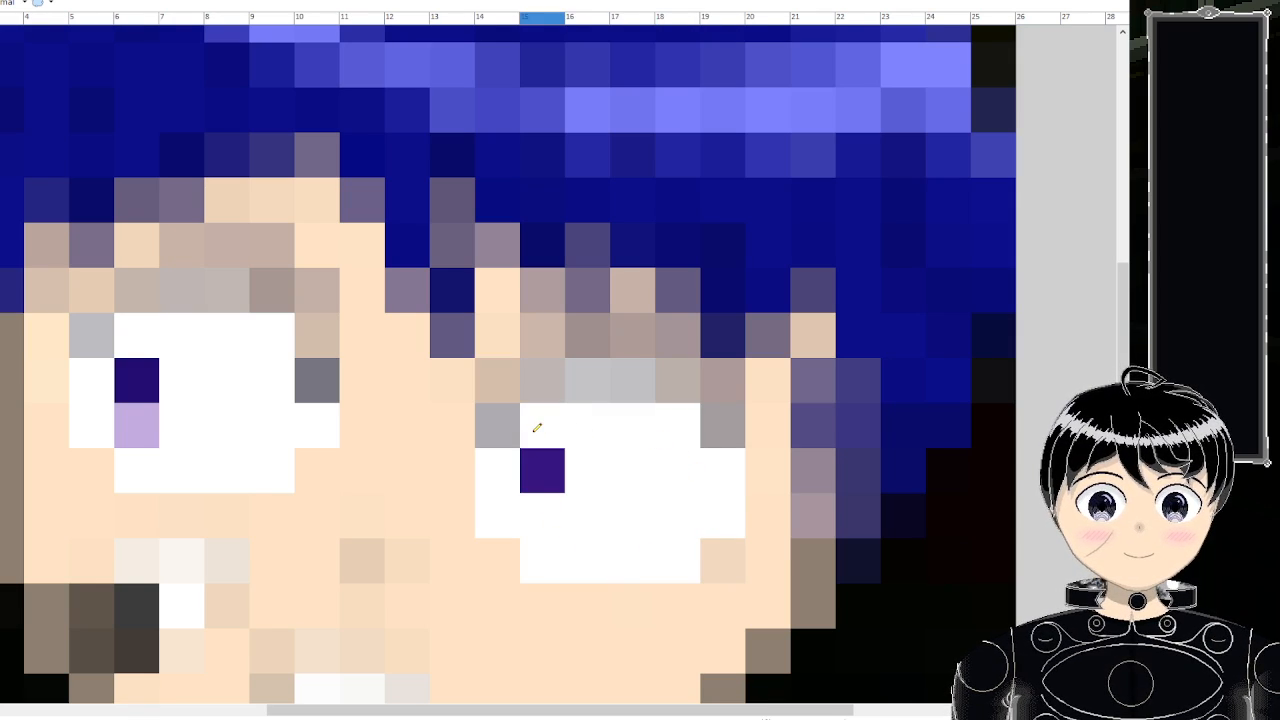
scroll(537, 427, down, 5)
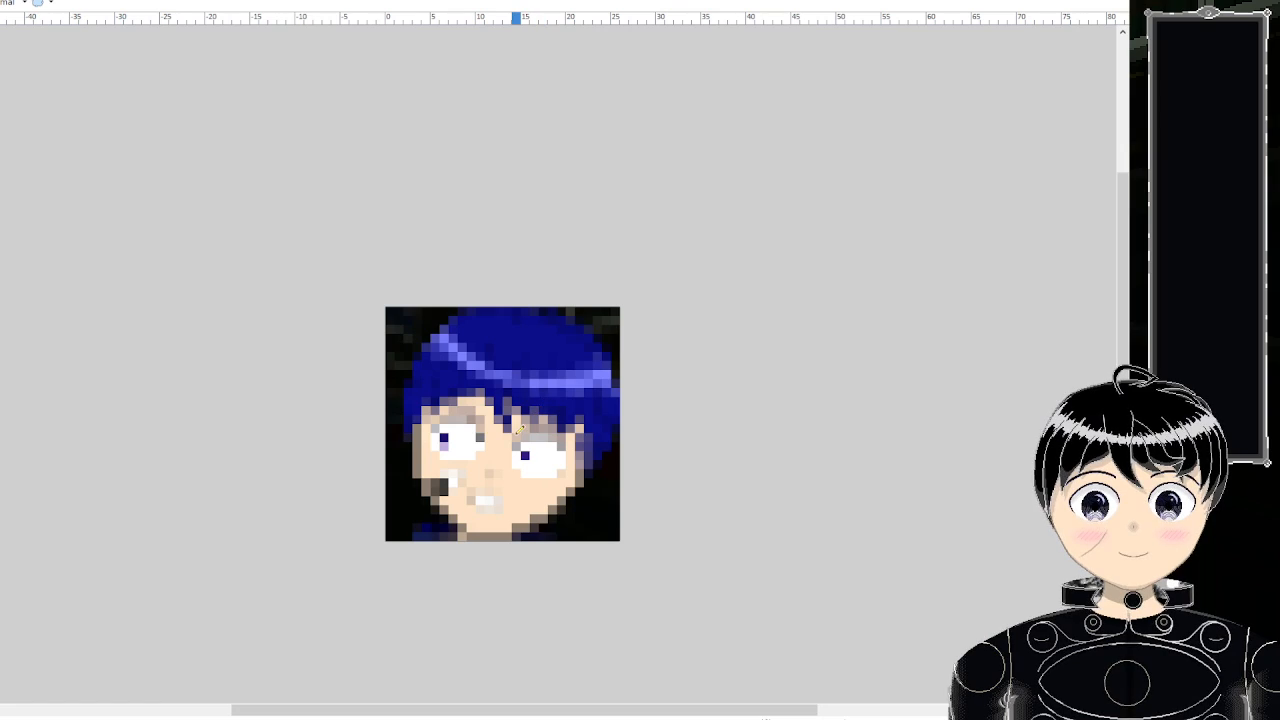
- Sample the near-black eyelash colour from the full character drawing and return to the pixel face
scroll(518, 426, up, 5)
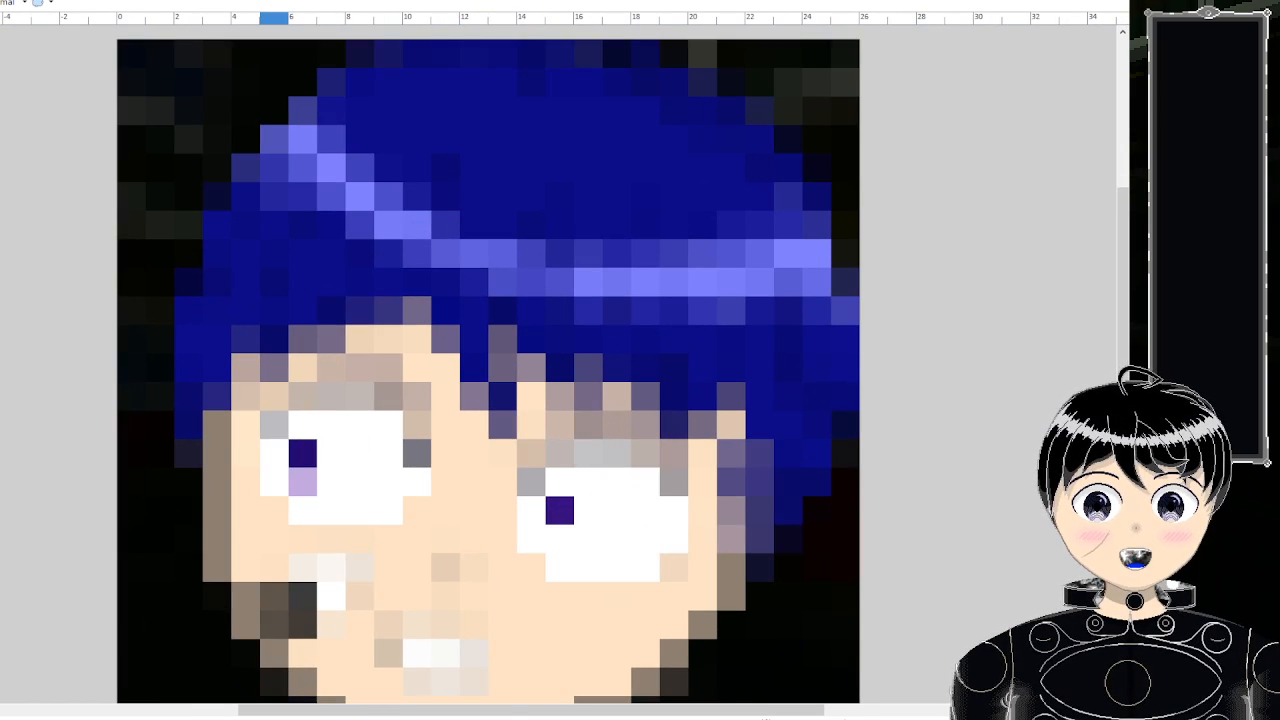
scroll(566, 203, up, 3)
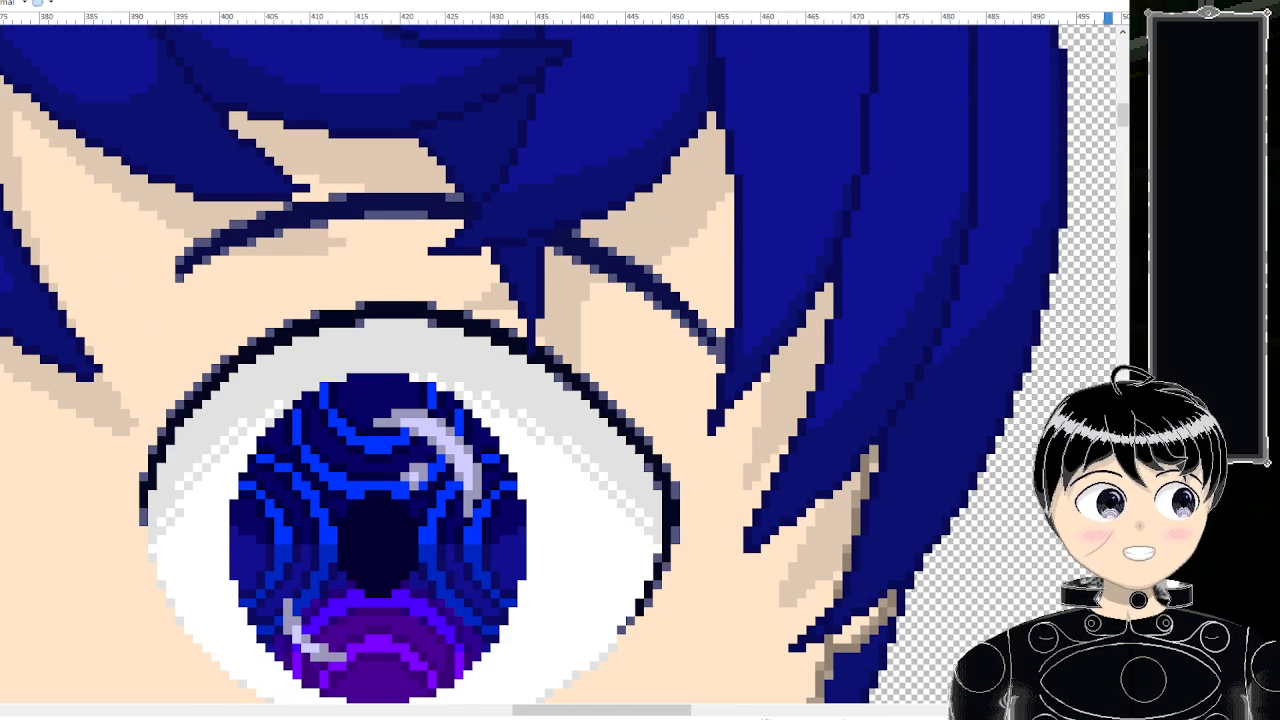
scroll(340, 310, up, 2)
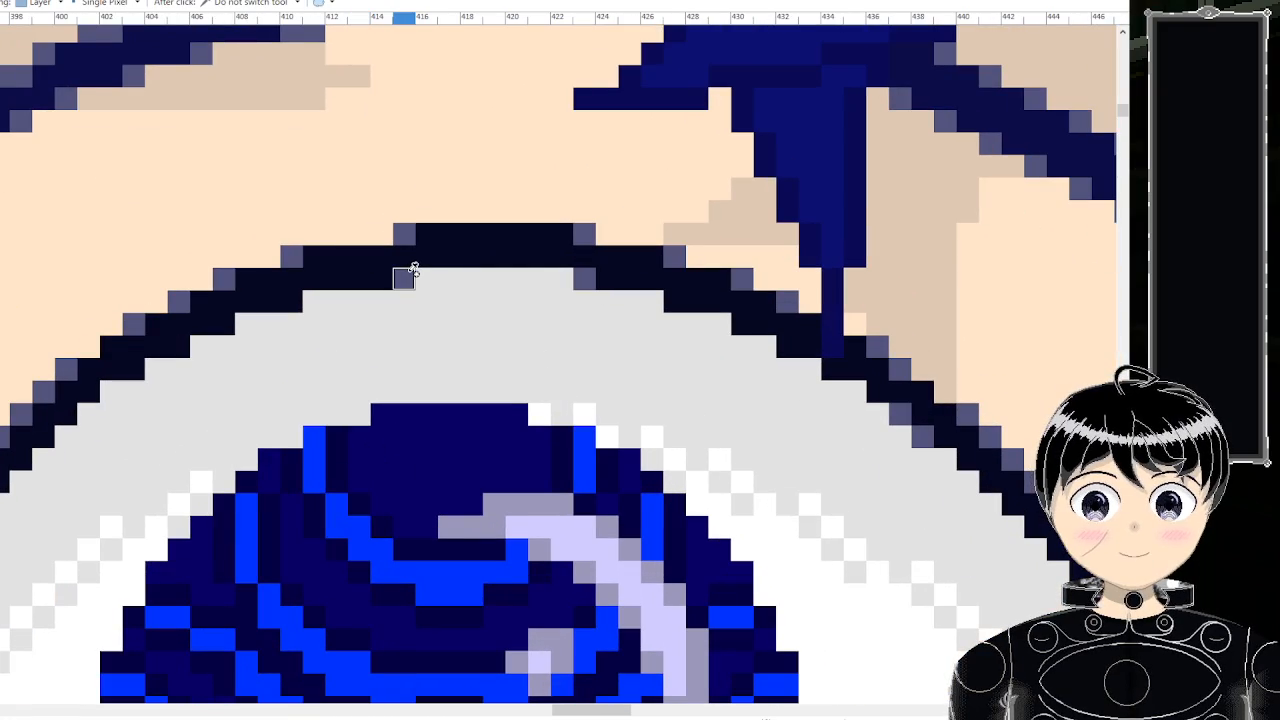
scroll(404, 275, down, 2)
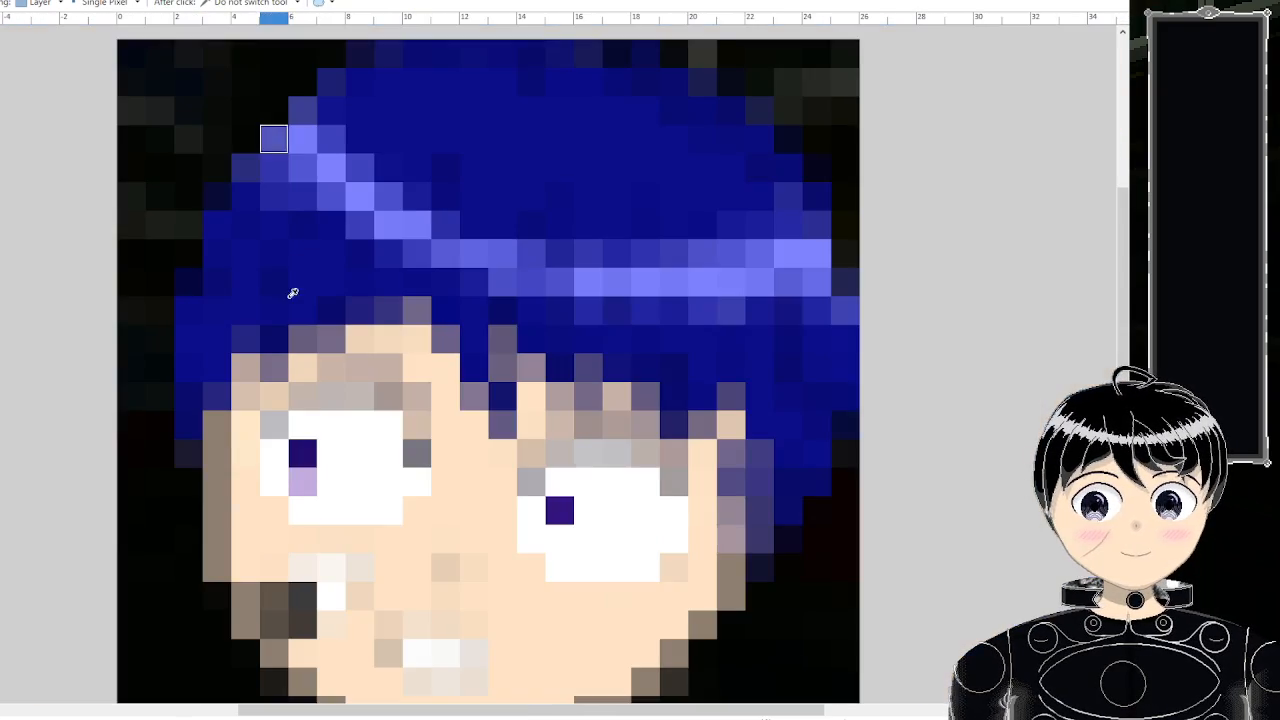
scroll(352, 432, up, 1)
scroll(352, 432, down, 5)
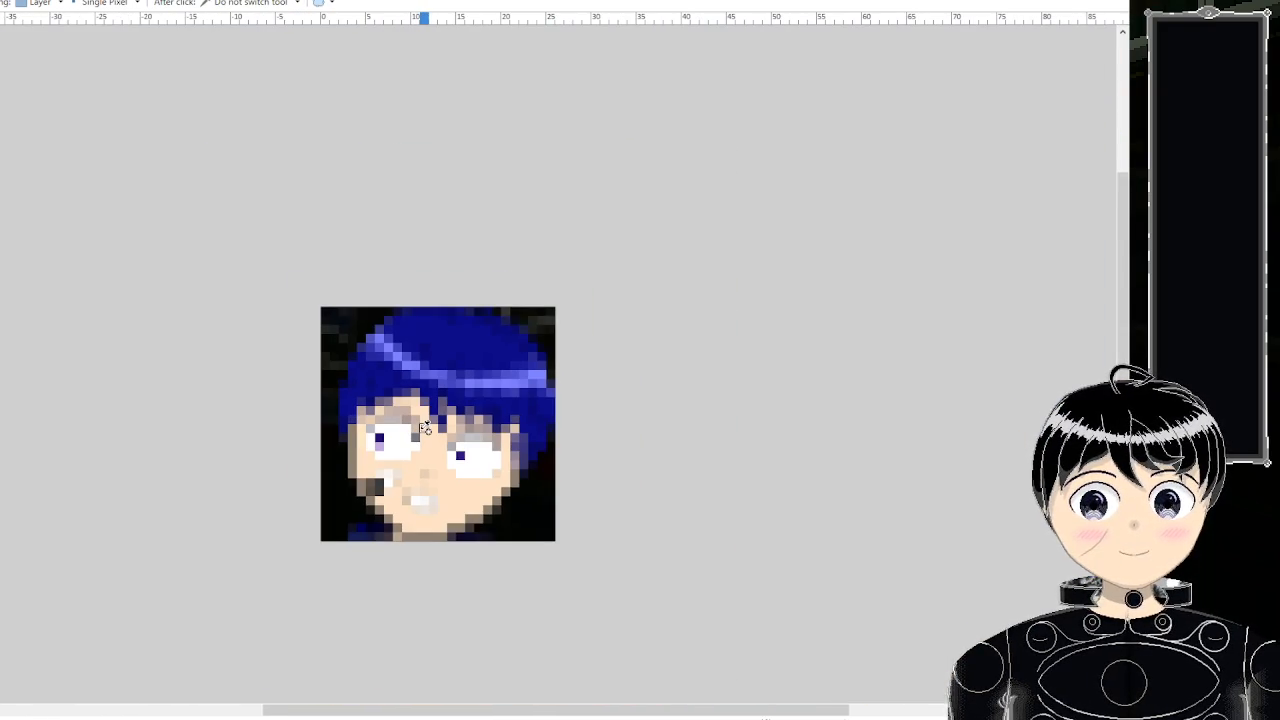
scroll(424, 428, down, 1)
scroll(400, 432, up, 5)
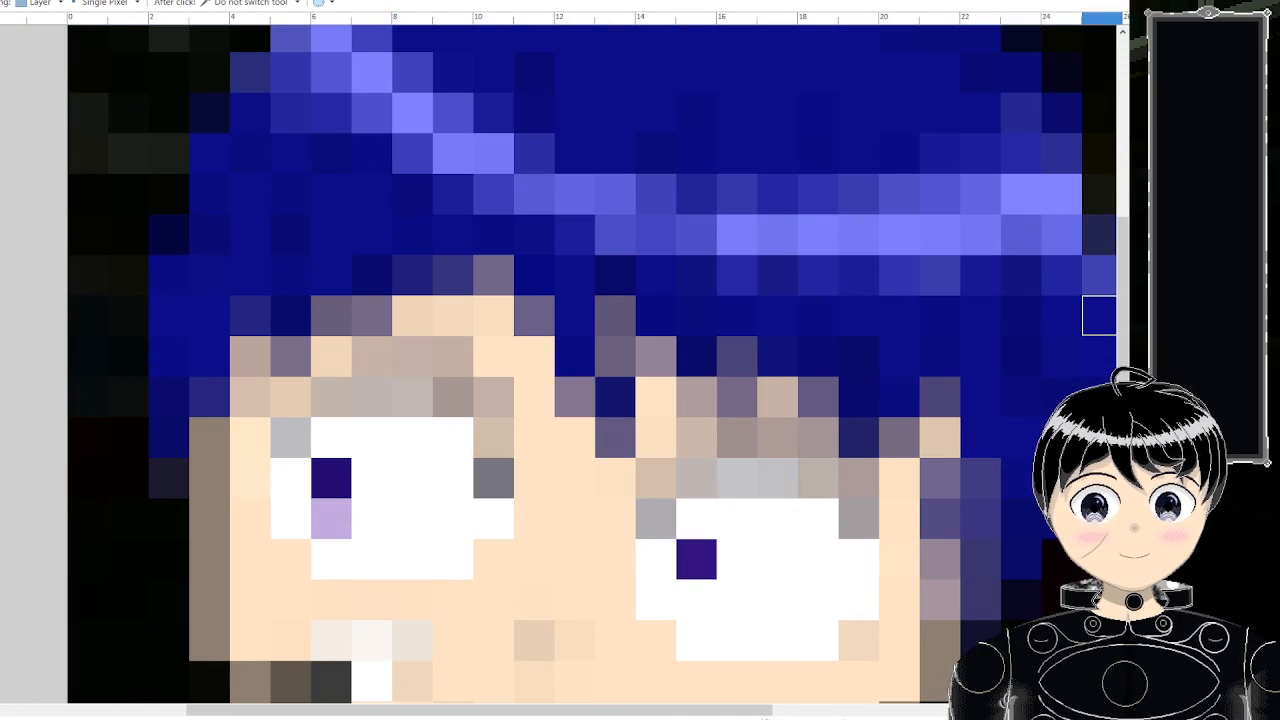
scroll(478, 498, up, 1)
- Paint near-black upper lash lines along the top edges of both eyes on the 26-pixel face
click(492, 474)
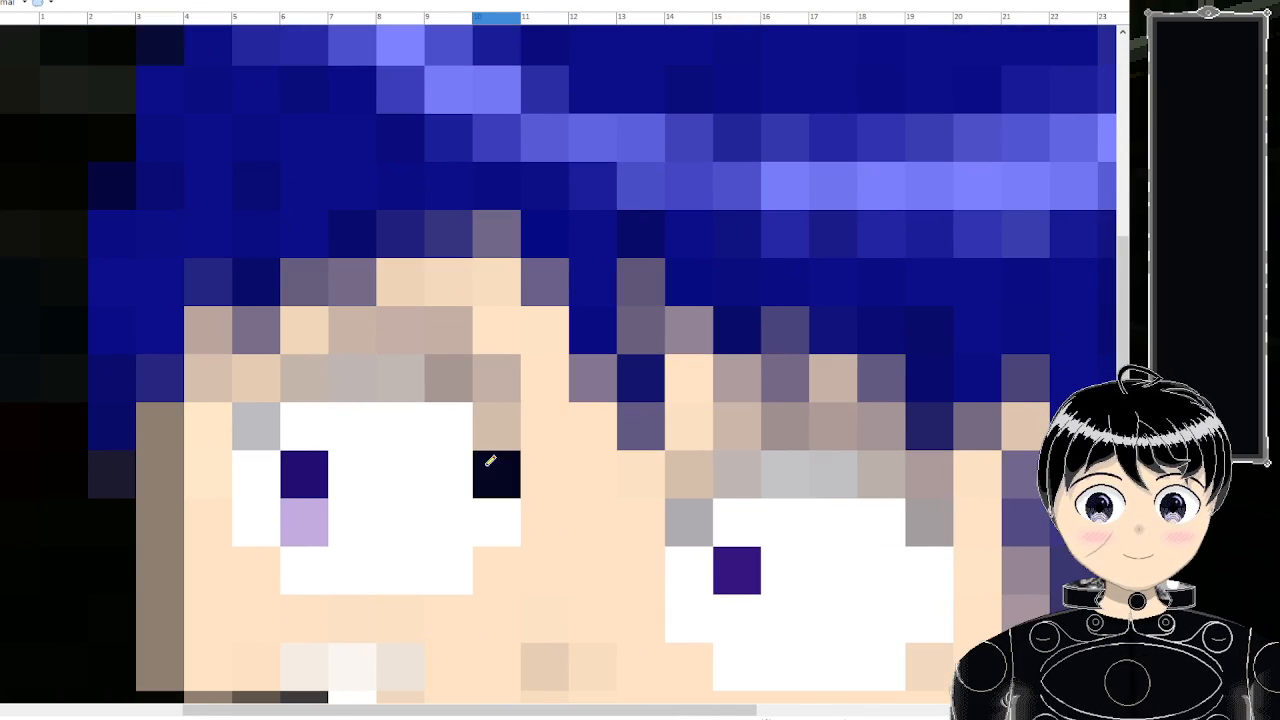
click(458, 427)
mouse_move(404, 380)
mouse_down()
mouse_move(258, 390)
mouse_move(256, 426)
mouse_up()
scroll(368, 410, down, 4)
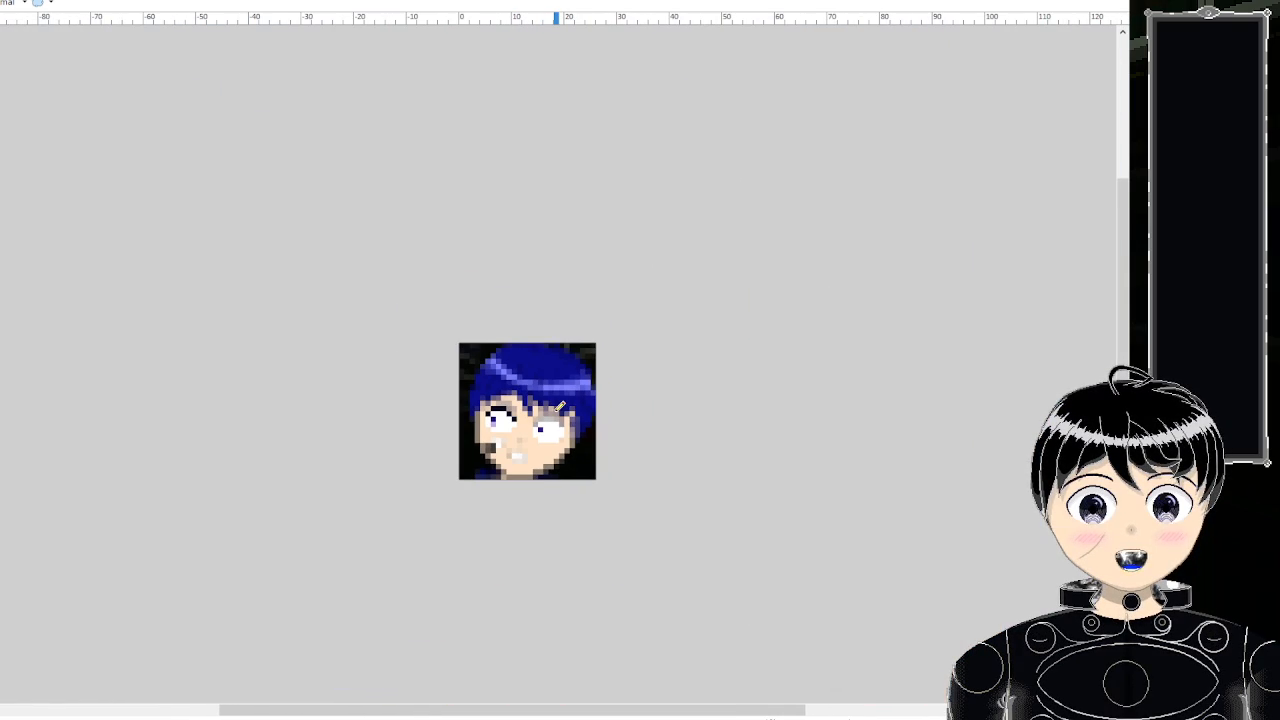
scroll(552, 408, up, 4)
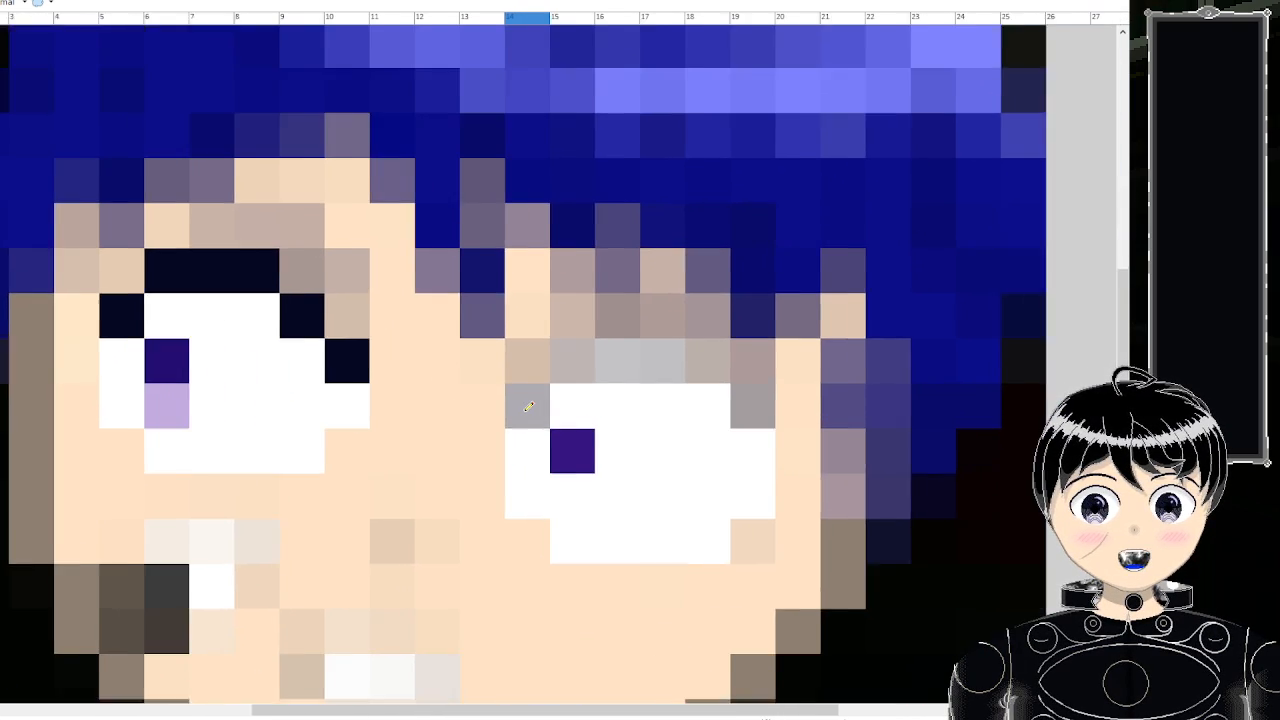
mouse_move(597, 371)
mouse_down()
mouse_move(718, 358)
mouse_move(772, 402)
mouse_up()
scroll(798, 371, down, 2)
- Enlarge the pixel face canvas to 52 pixels and paste the original face image onto it
scroll(798, 371, down, 5)
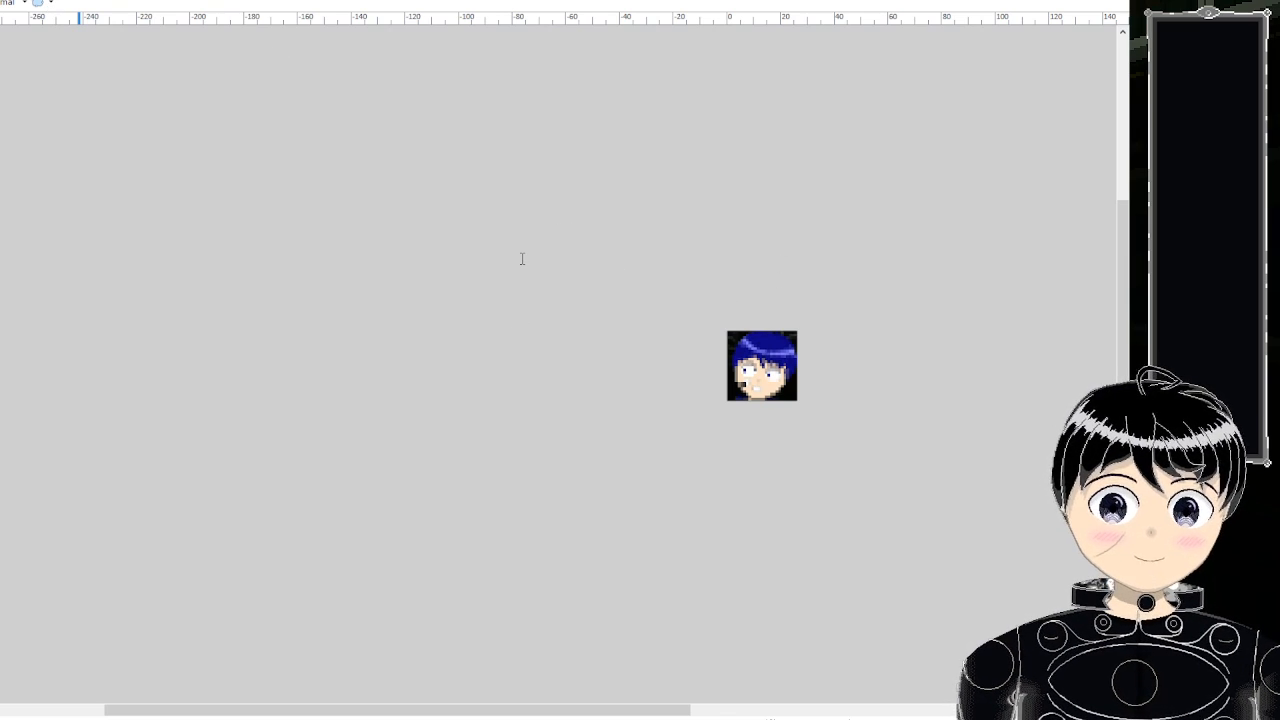
scroll(529, 249, up, 2)
scroll(671, 283, down, 2)
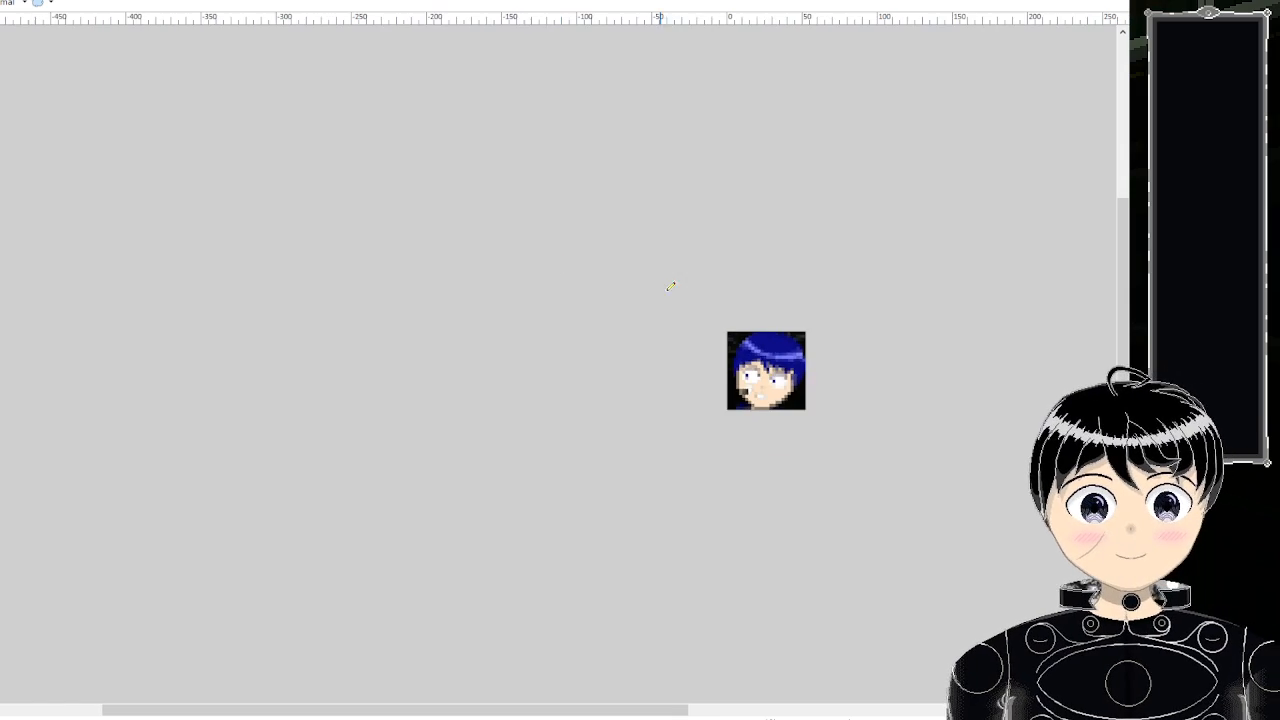
scroll(740, 320, up, 4)
key(ctrl+v)
scroll(780, 608, down, 4)
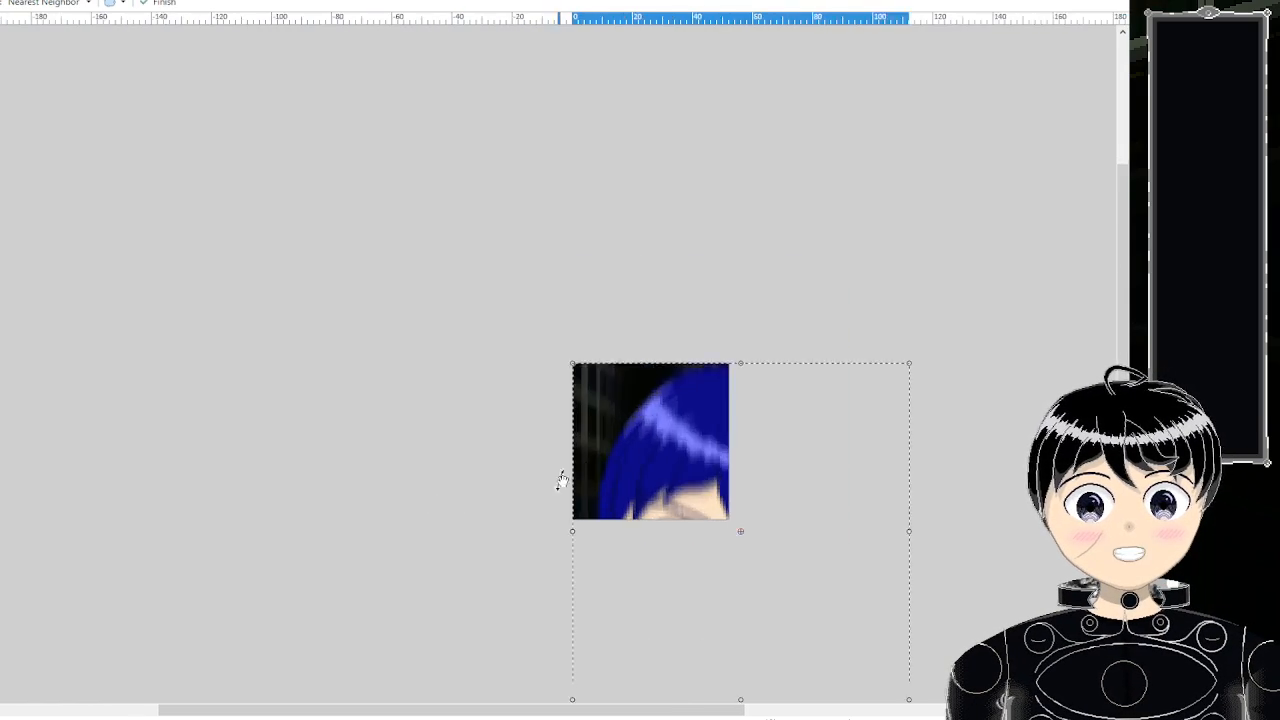
scroll(806, 631, up, 3)
scroll(812, 654, down, 1)
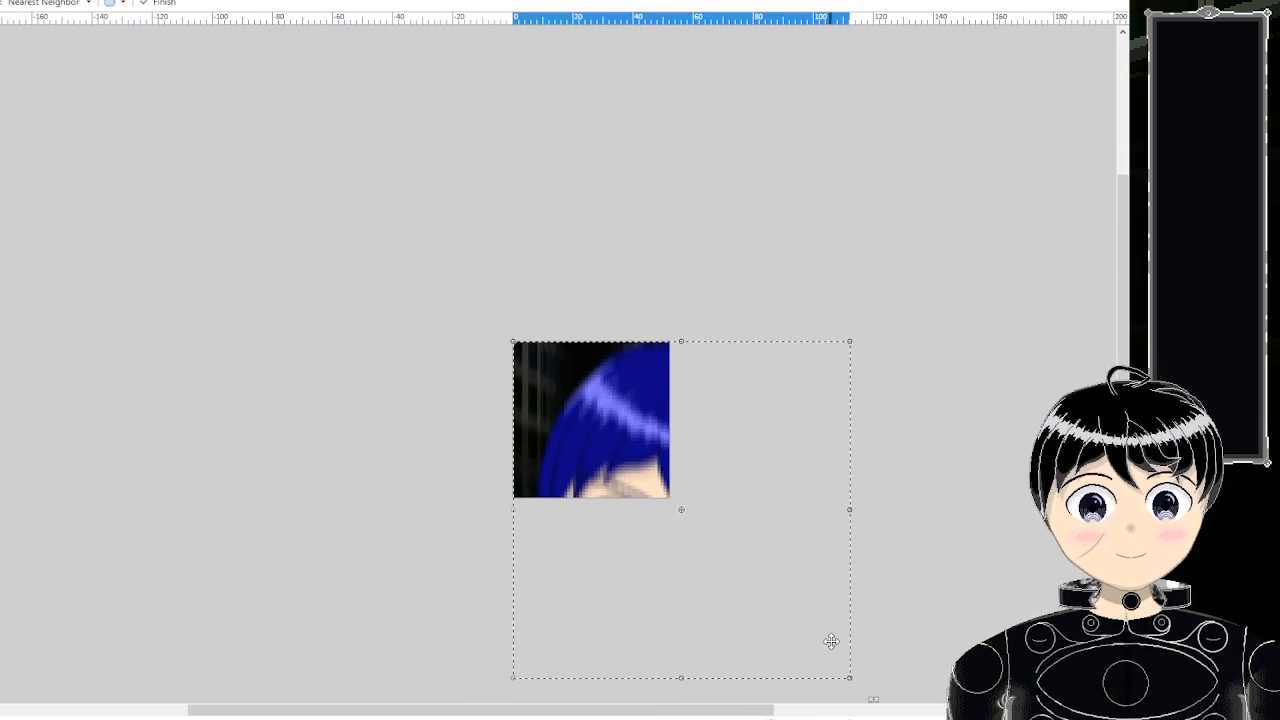
- Scale the pasted face image down to fit the 52-pixel canvas and apply the transformation
drag(846, 674, 679, 545)
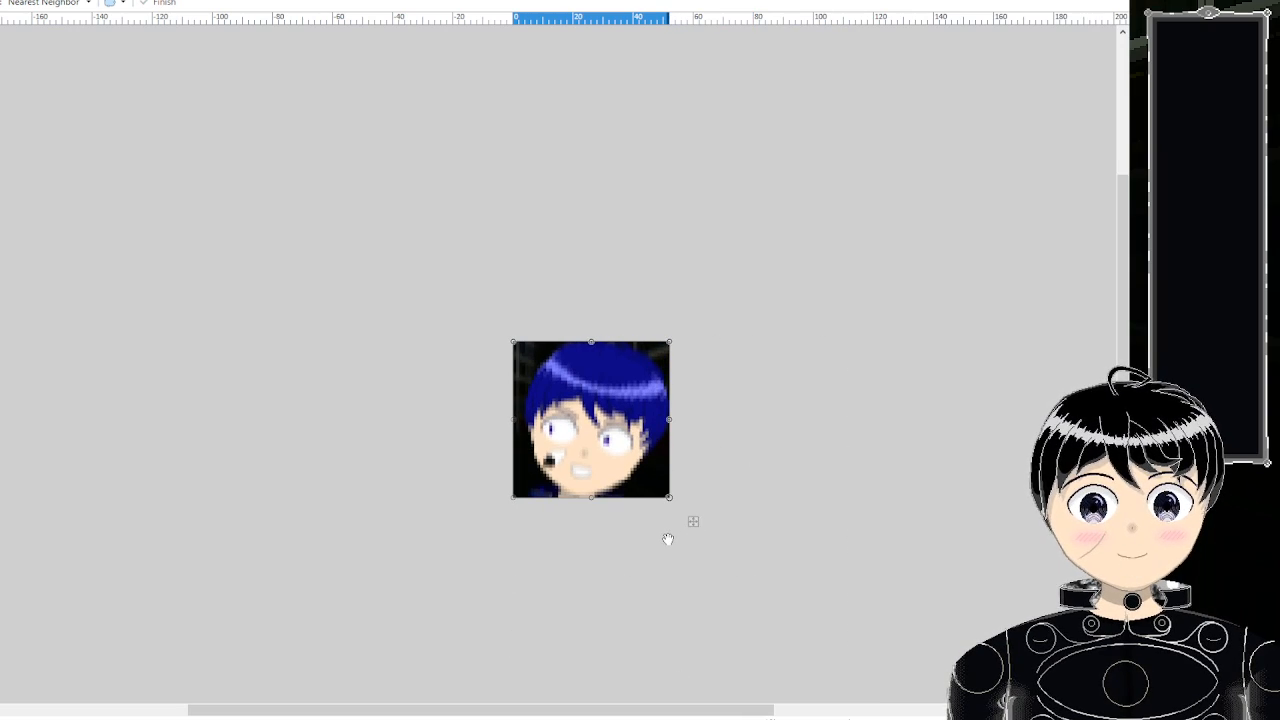
scroll(664, 488, up, 2)
scroll(664, 488, up, 1)
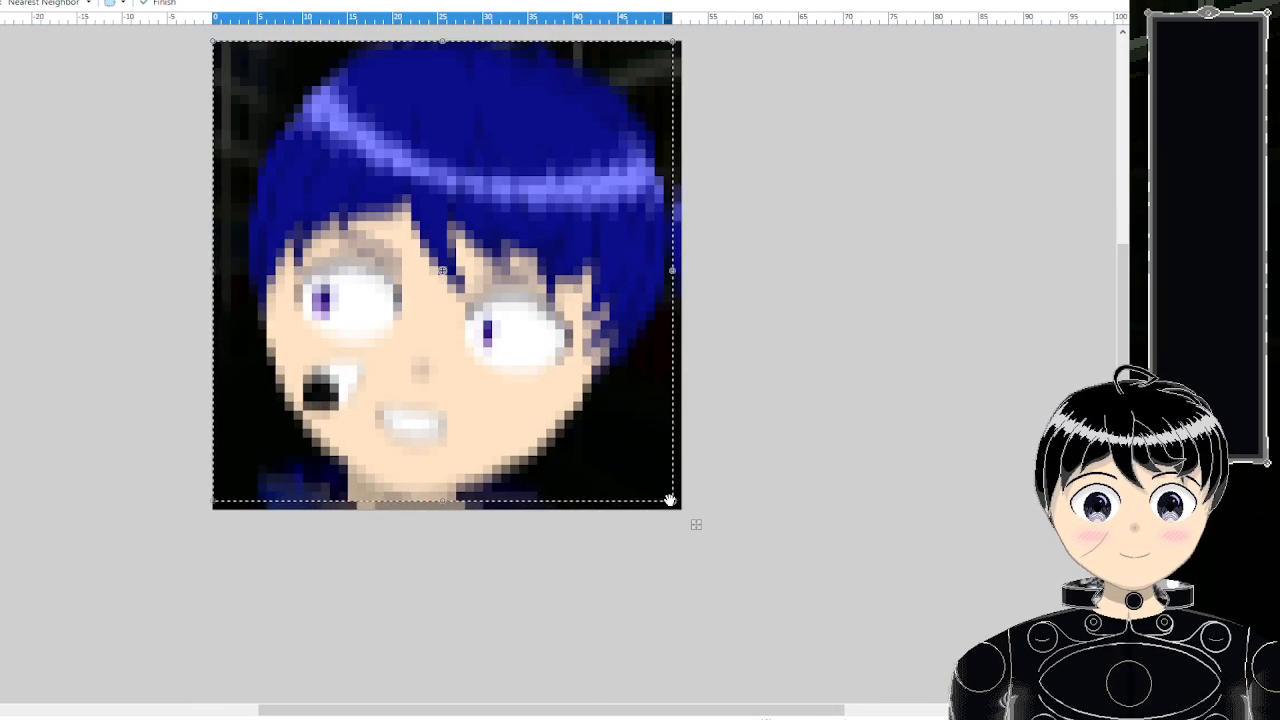
scroll(554, 507, down, 1)
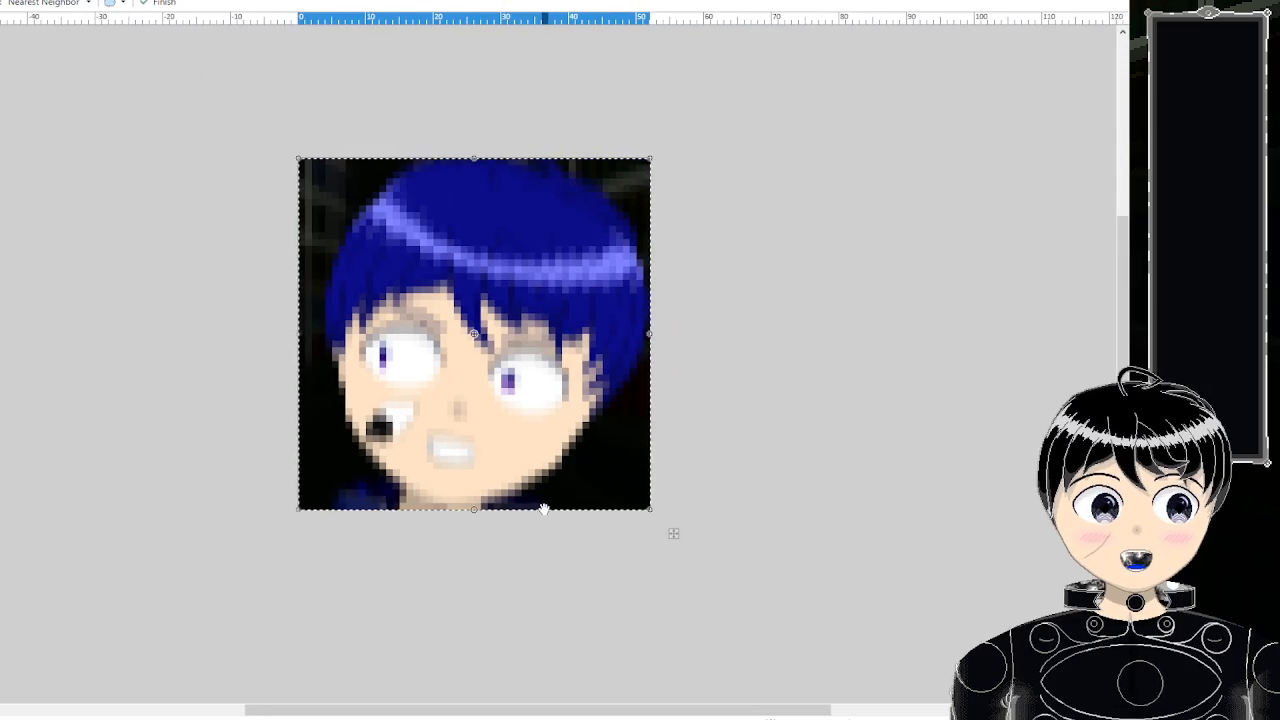
scroll(525, 463, up, 2)
scroll(432, 372, up, 3)
scroll(432, 372, down, 3)
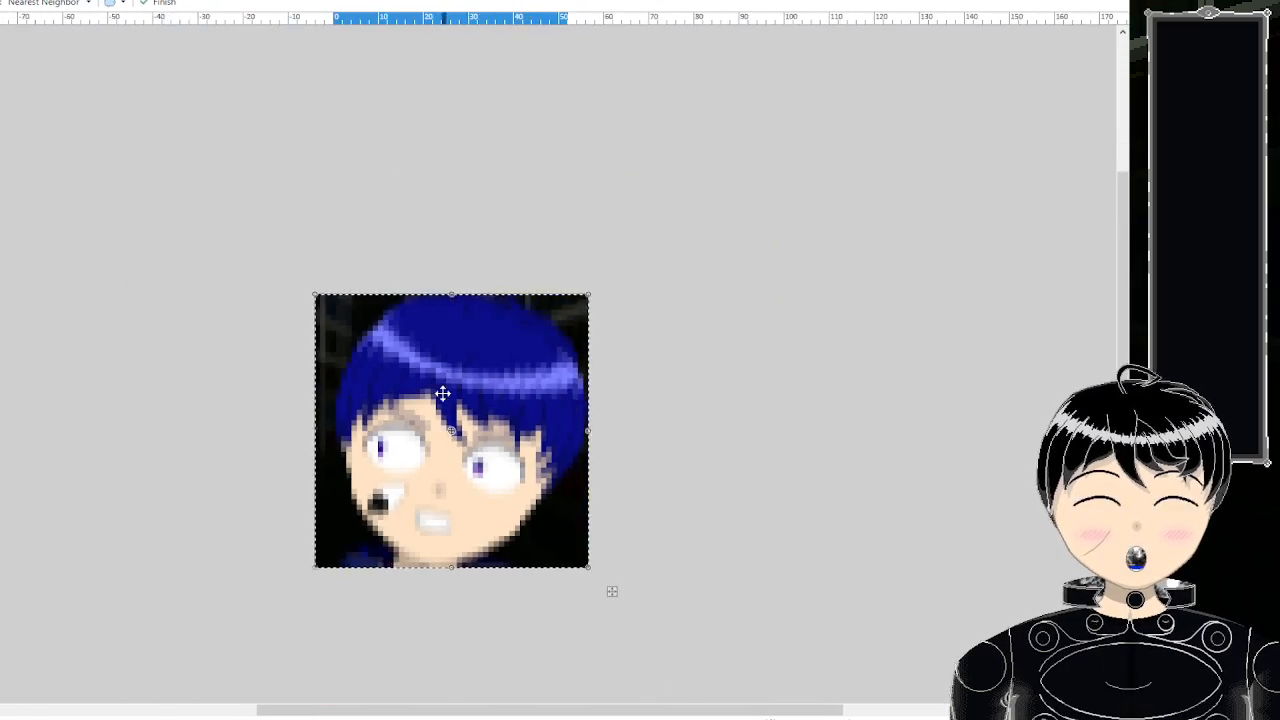
scroll(437, 394, up, 3)
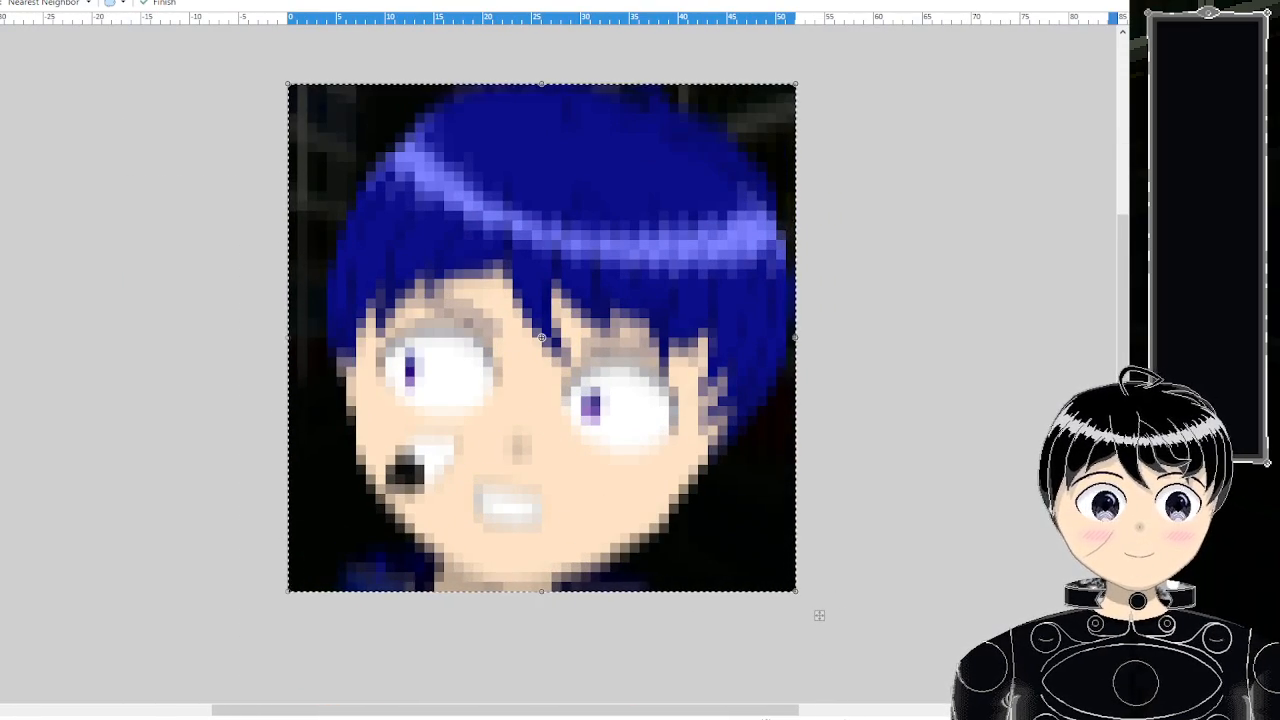
key(p)
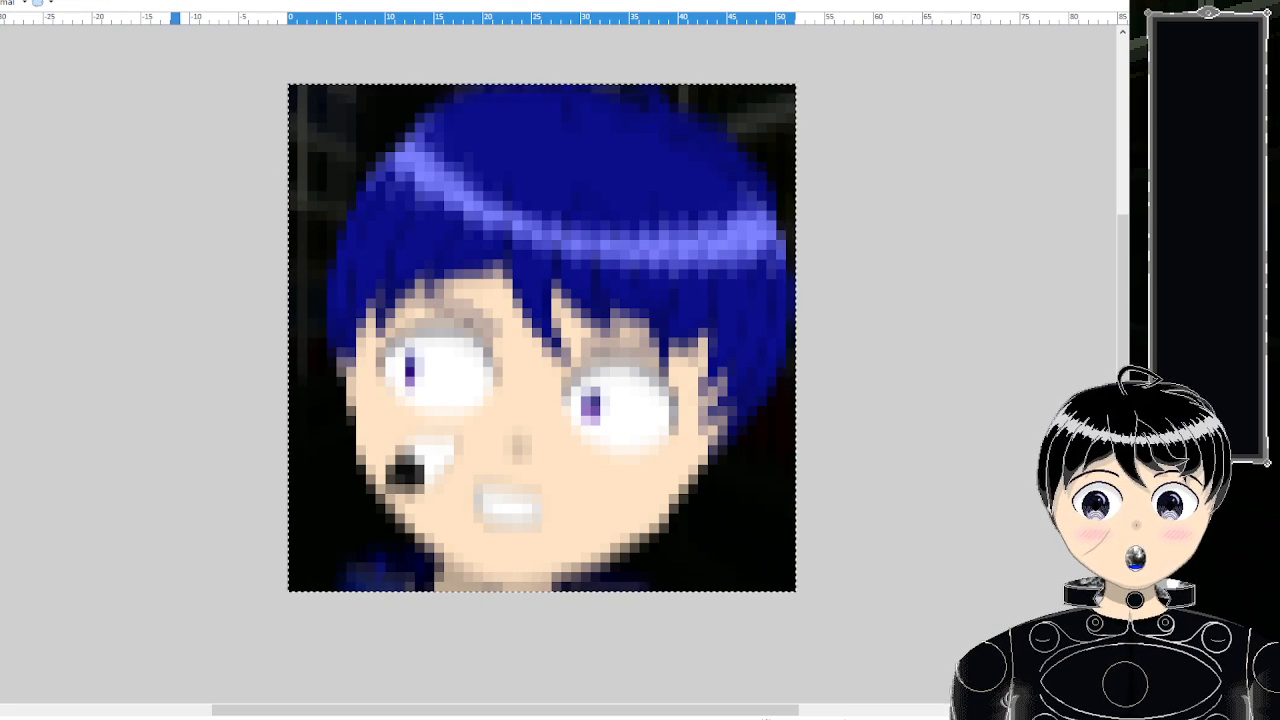
- Examine the face's eyes, mouth and jaw at 52 pixels and compare them with the eye outline in the full character drawing
scroll(319, 368, up, 2)
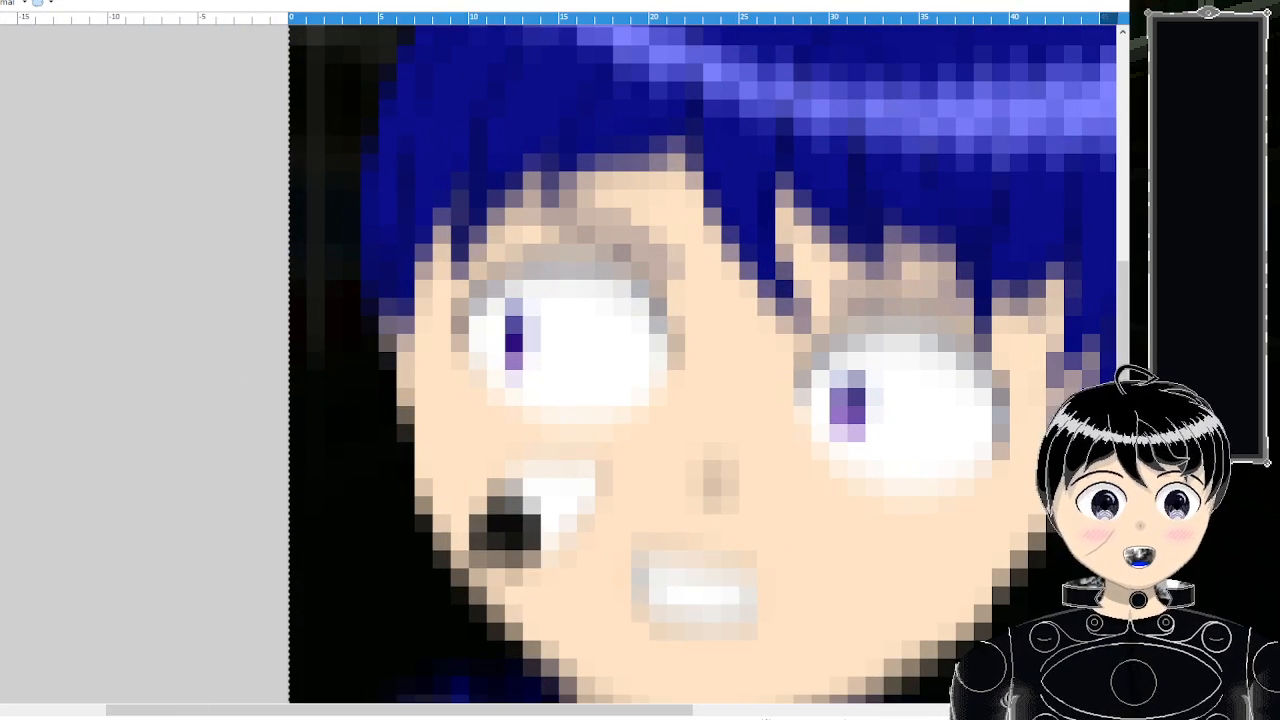
scroll(832, 517, down, 2)
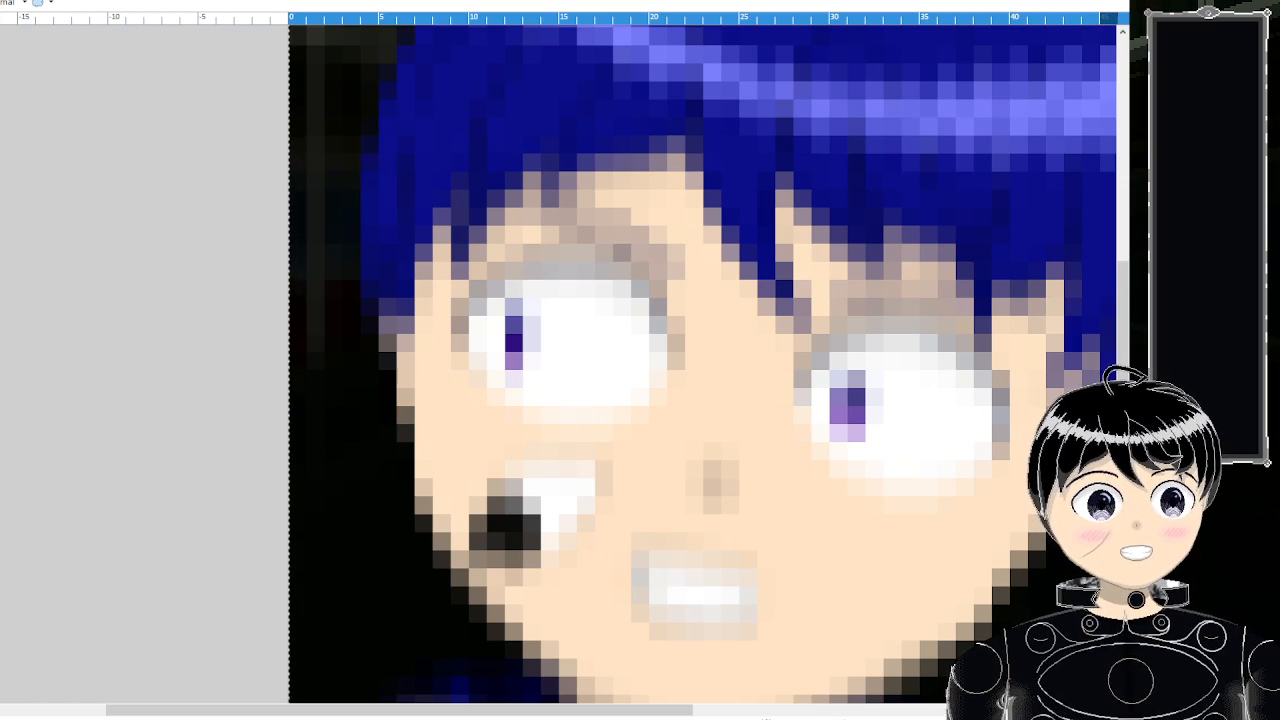
scroll(832, 517, up, 1)
scroll(832, 517, down, 1)
scroll(832, 517, down, 1)
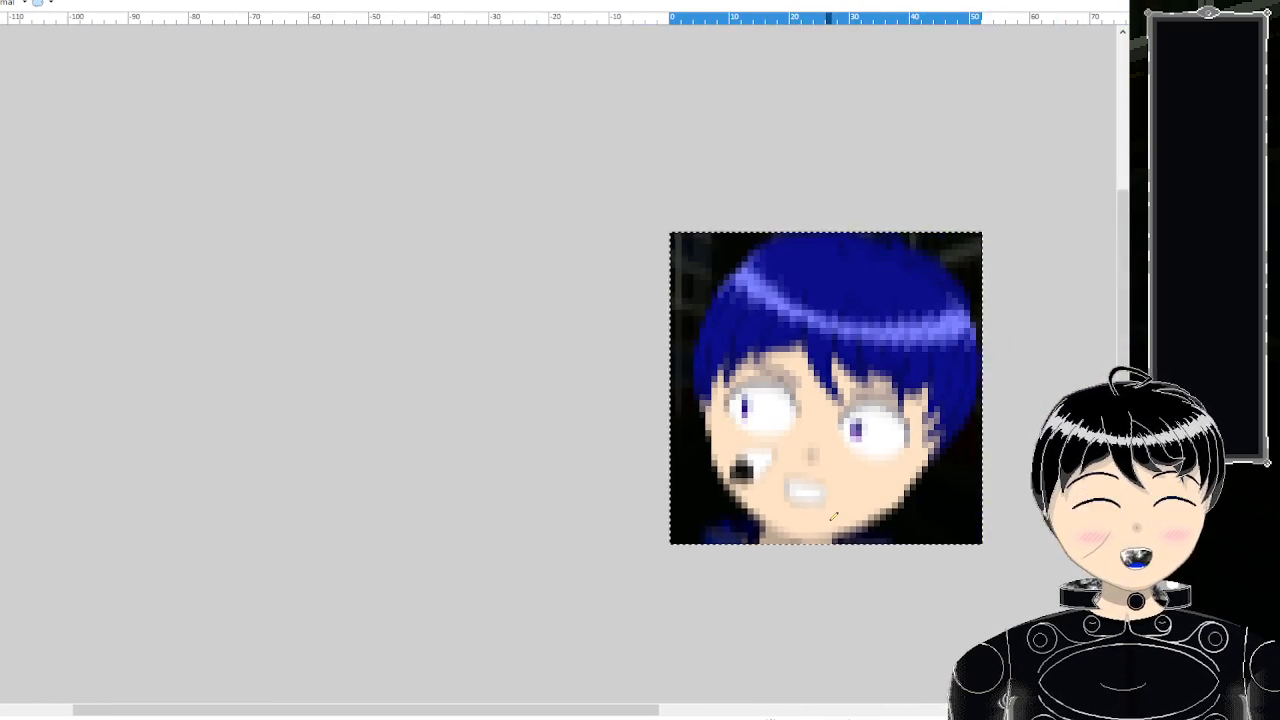
scroll(832, 517, up, 1)
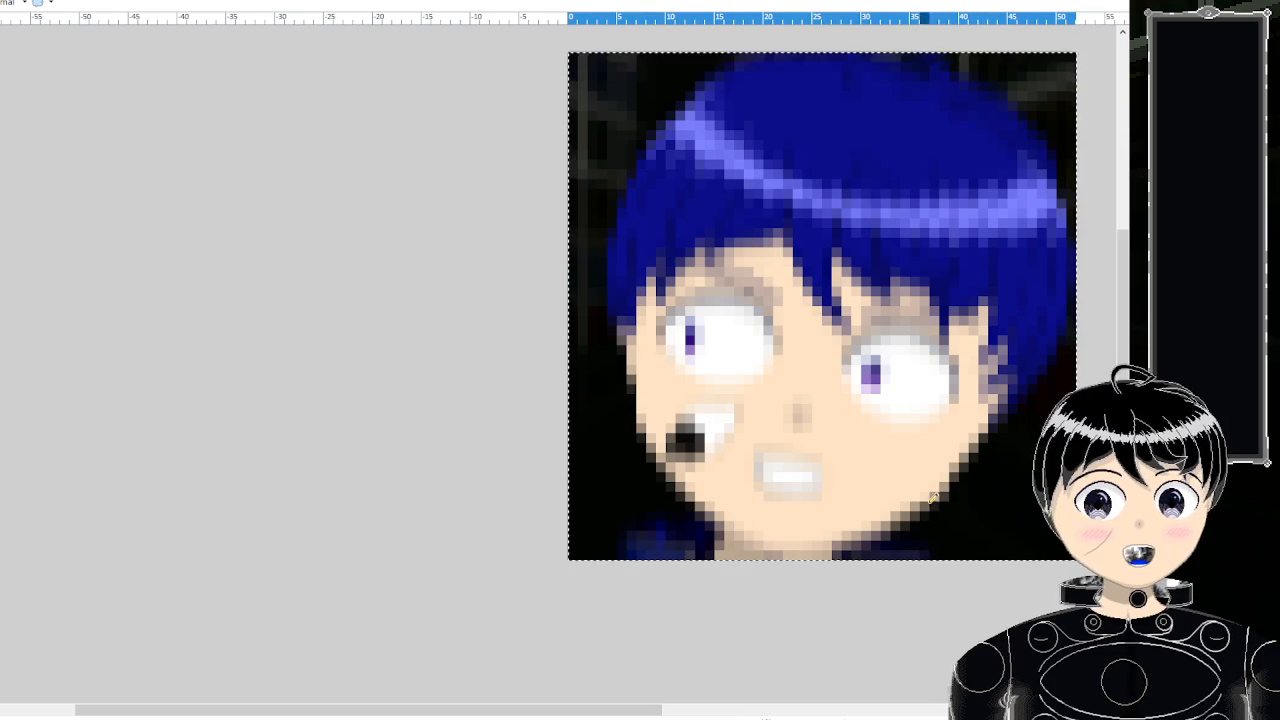
scroll(856, 400, up, 1)
scroll(856, 400, right, 2)
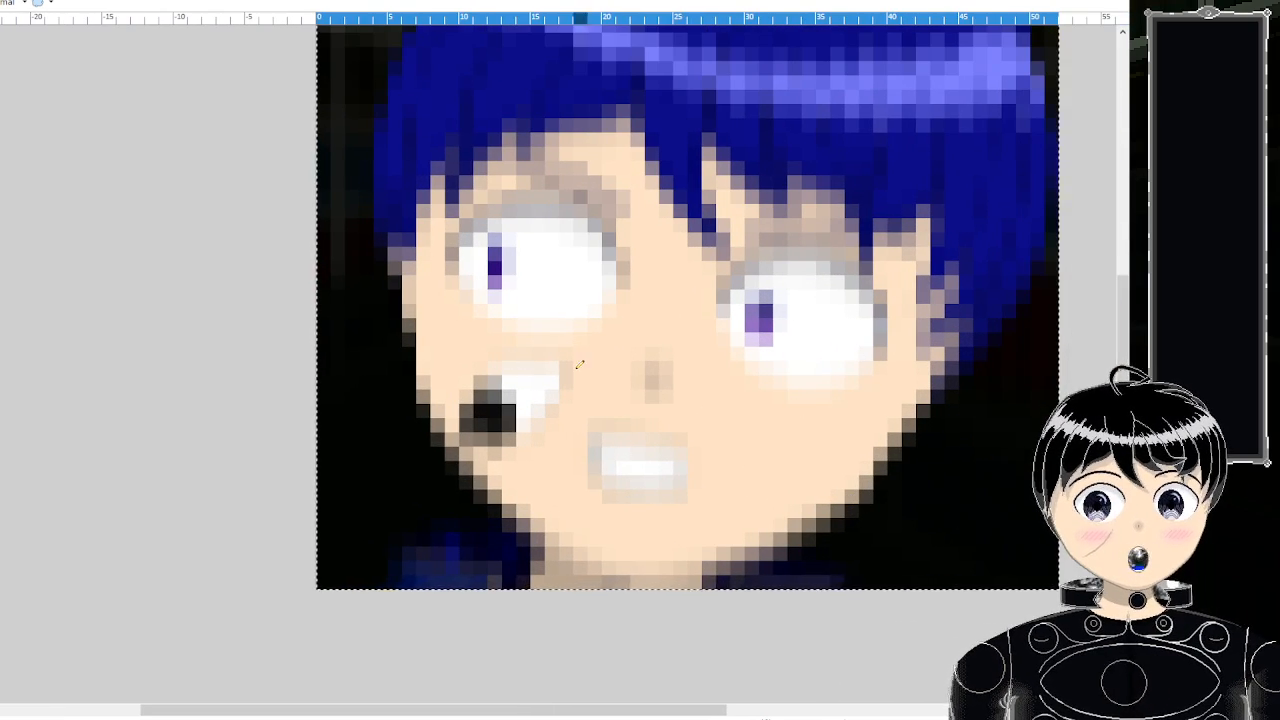
scroll(856, 400, up, 2)
scroll(856, 400, up, 3)
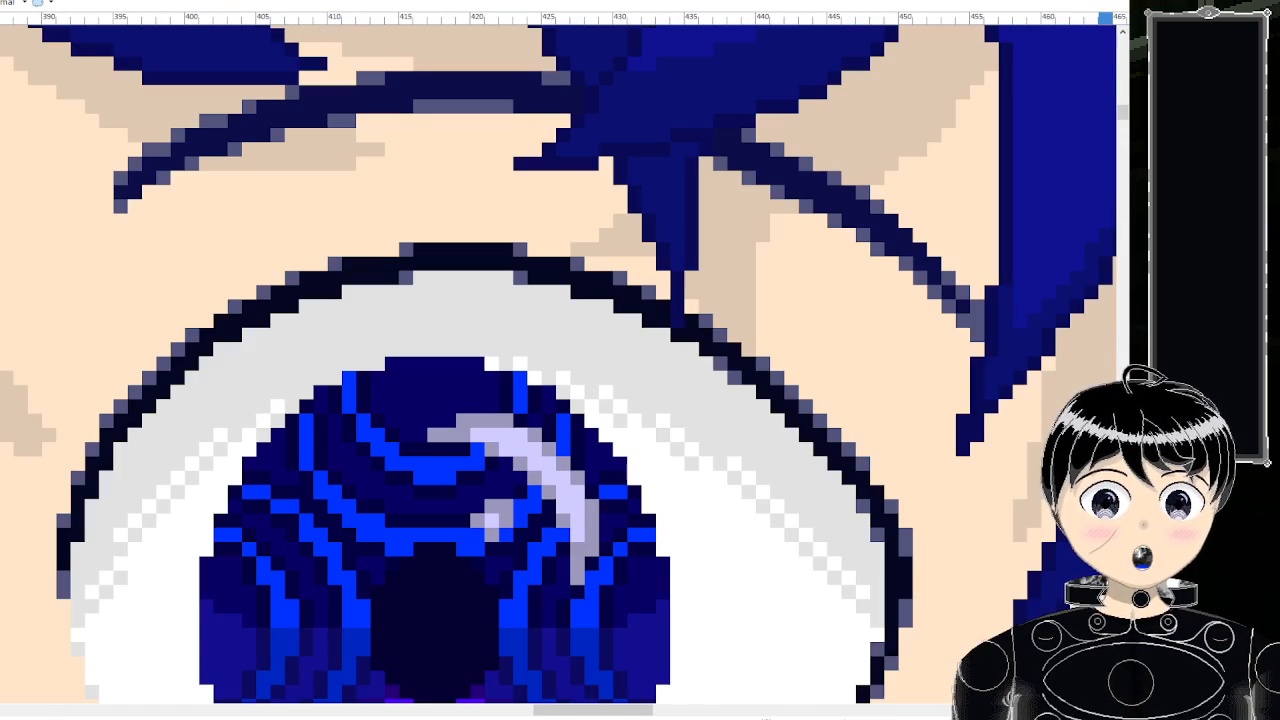
scroll(616, 287, down, 5)
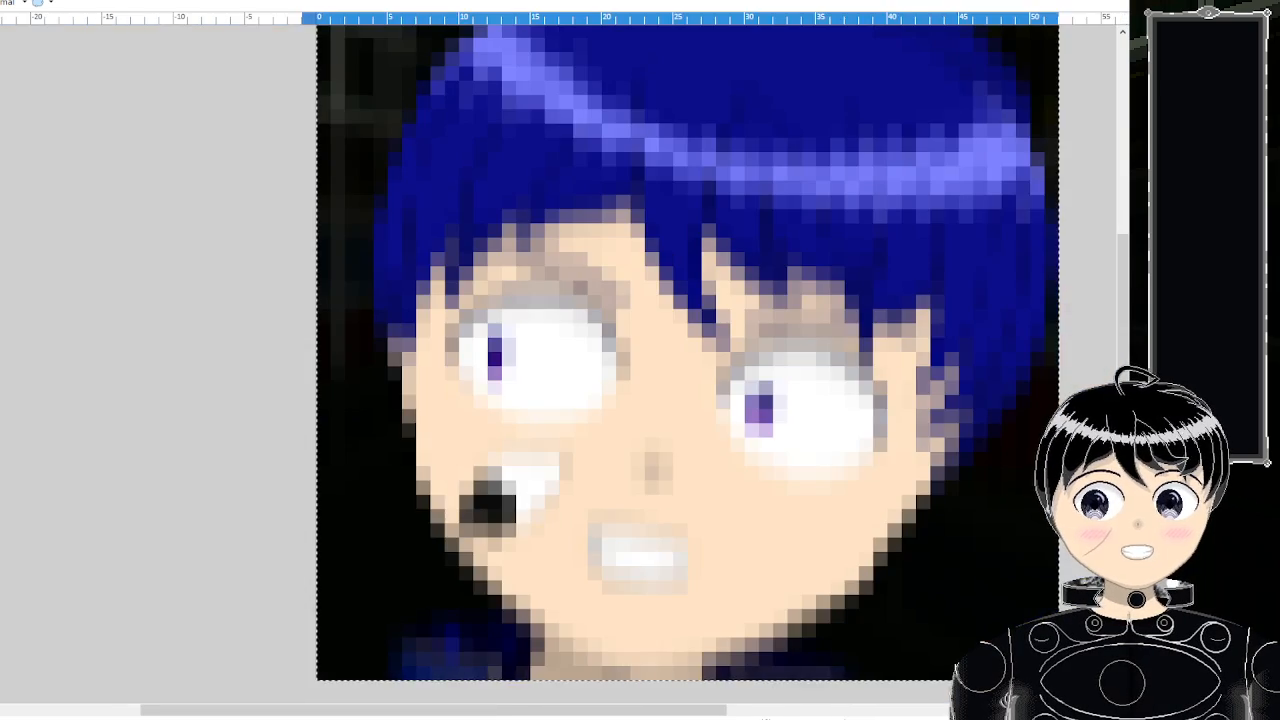
scroll(616, 287, up, 1)
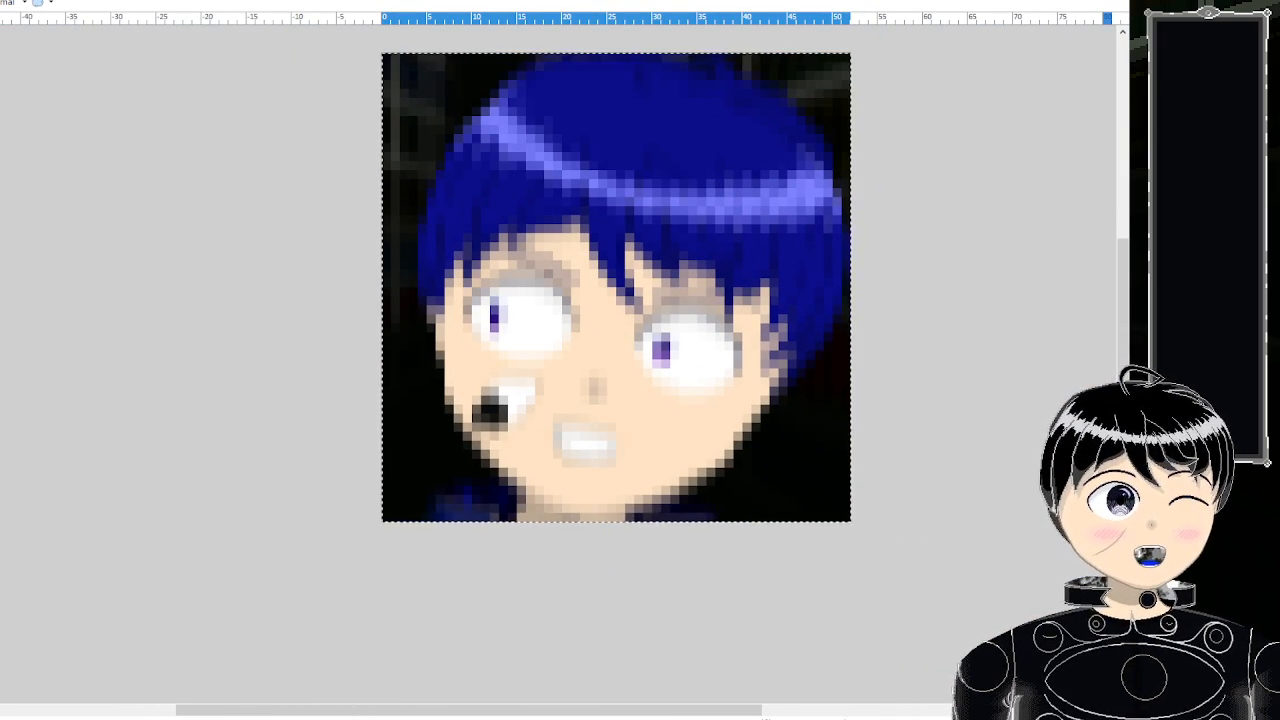
scroll(547, 432, up, 2)
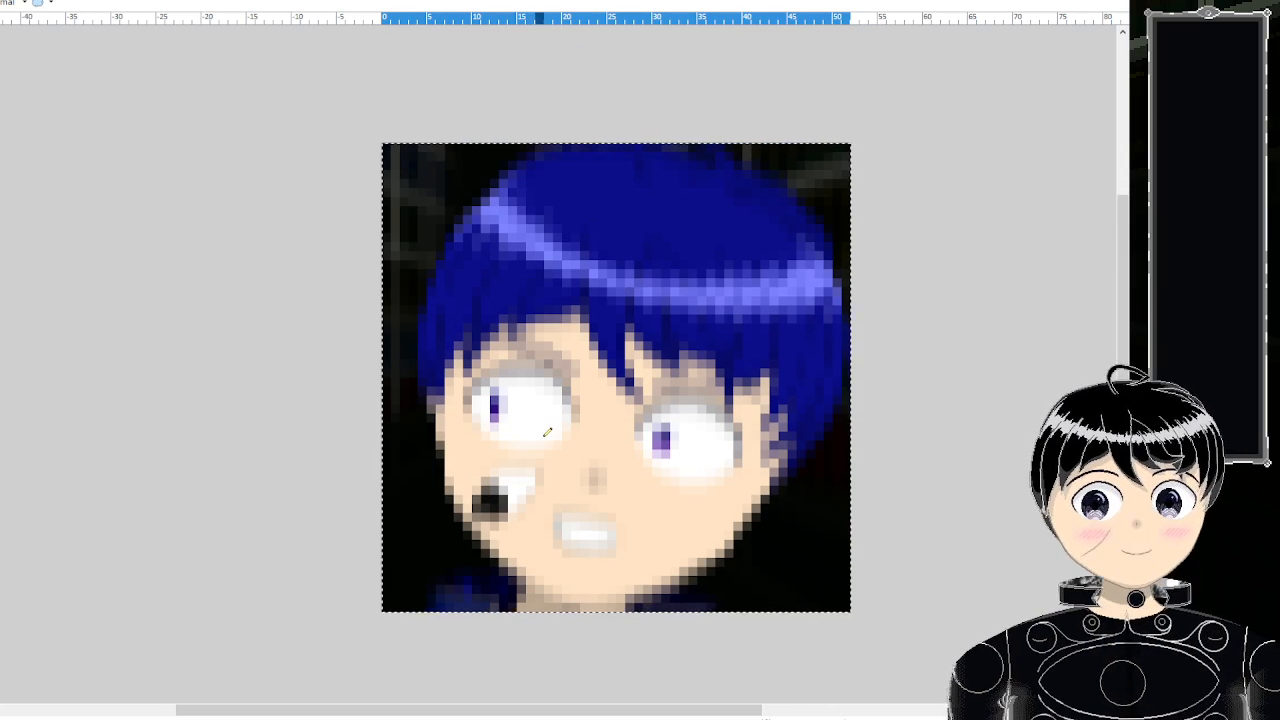
scroll(547, 432, up, 3)
scroll(648, 620, down, 2)
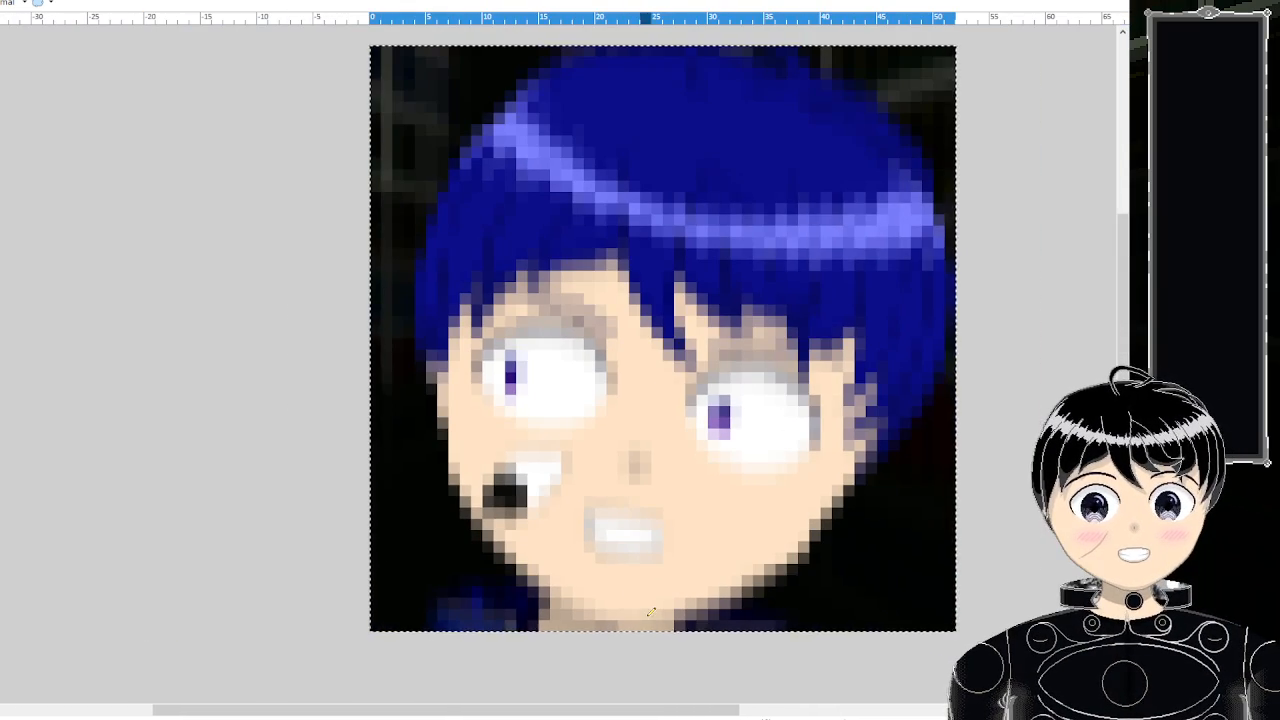
scroll(650, 612, down, 2)
scroll(667, 590, down, 1)
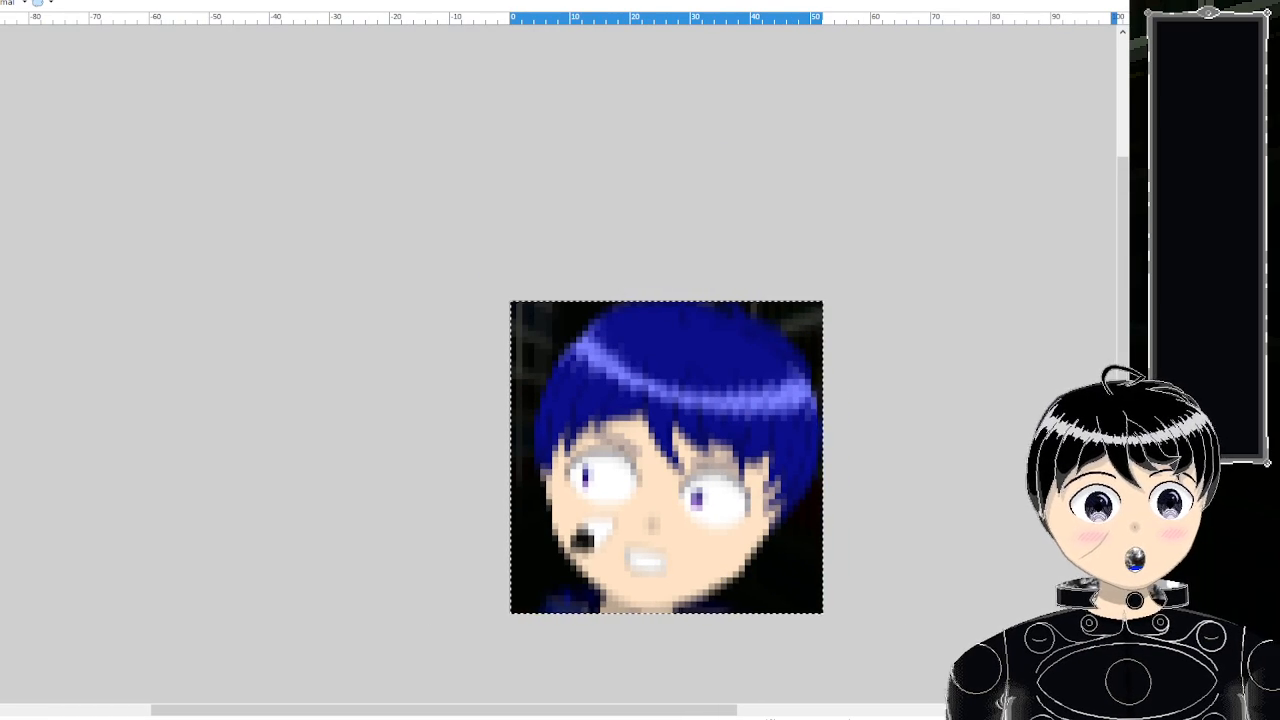
- Lower the opacity of the pasted face layer to make it a faded tracing reference
drag(562, 377, 489, 392)
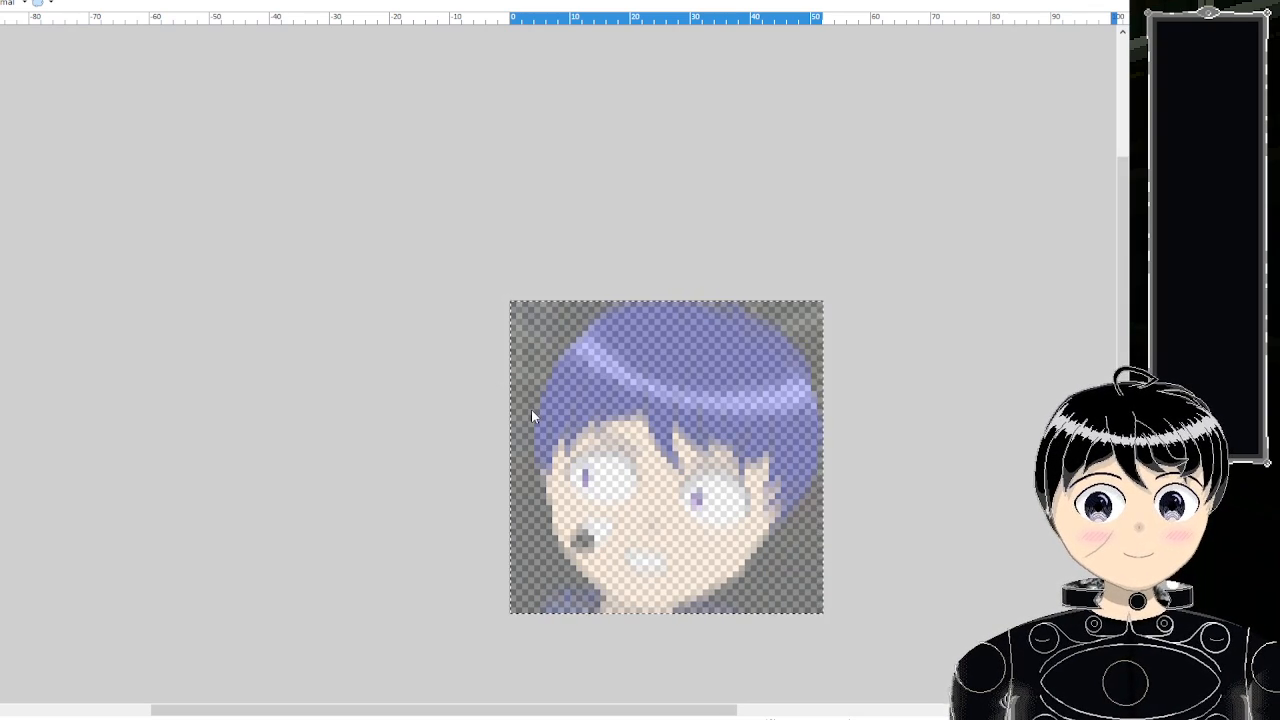
scroll(686, 578, up, 2)
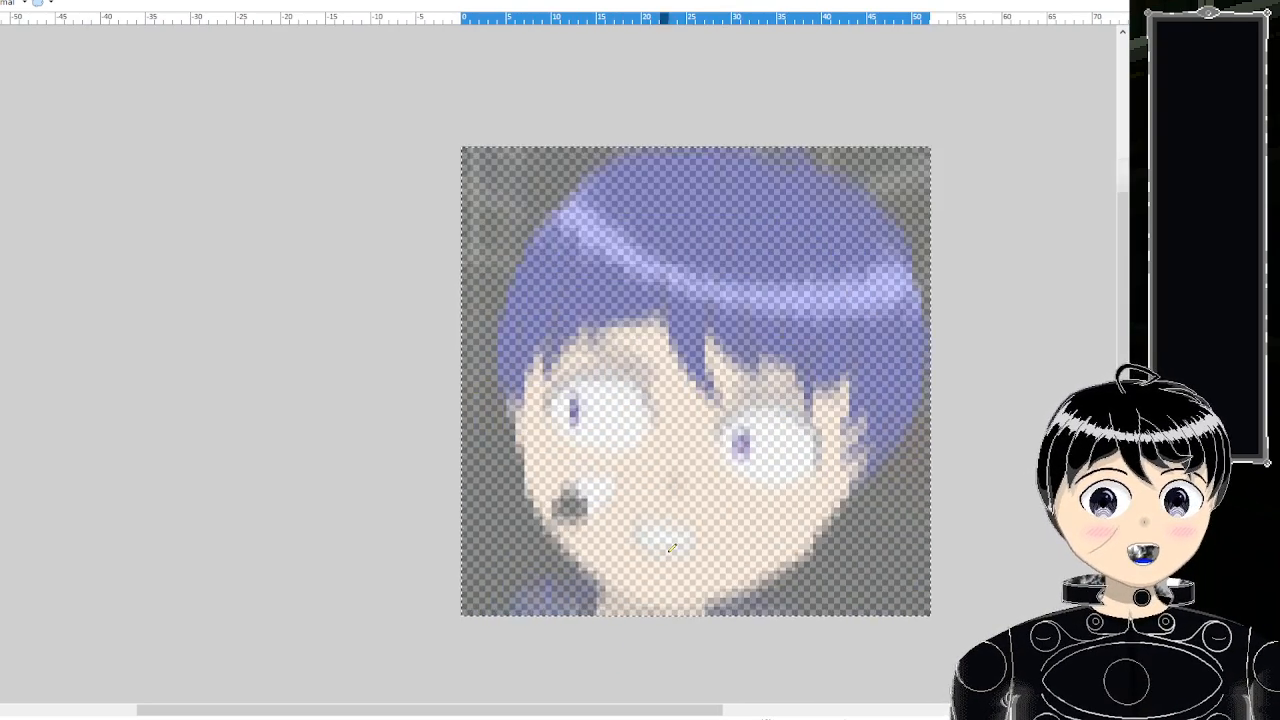
- Trace the underside of the chin and the lower right jaw in black pixels over the faded face reference
scroll(686, 578, up, 1)
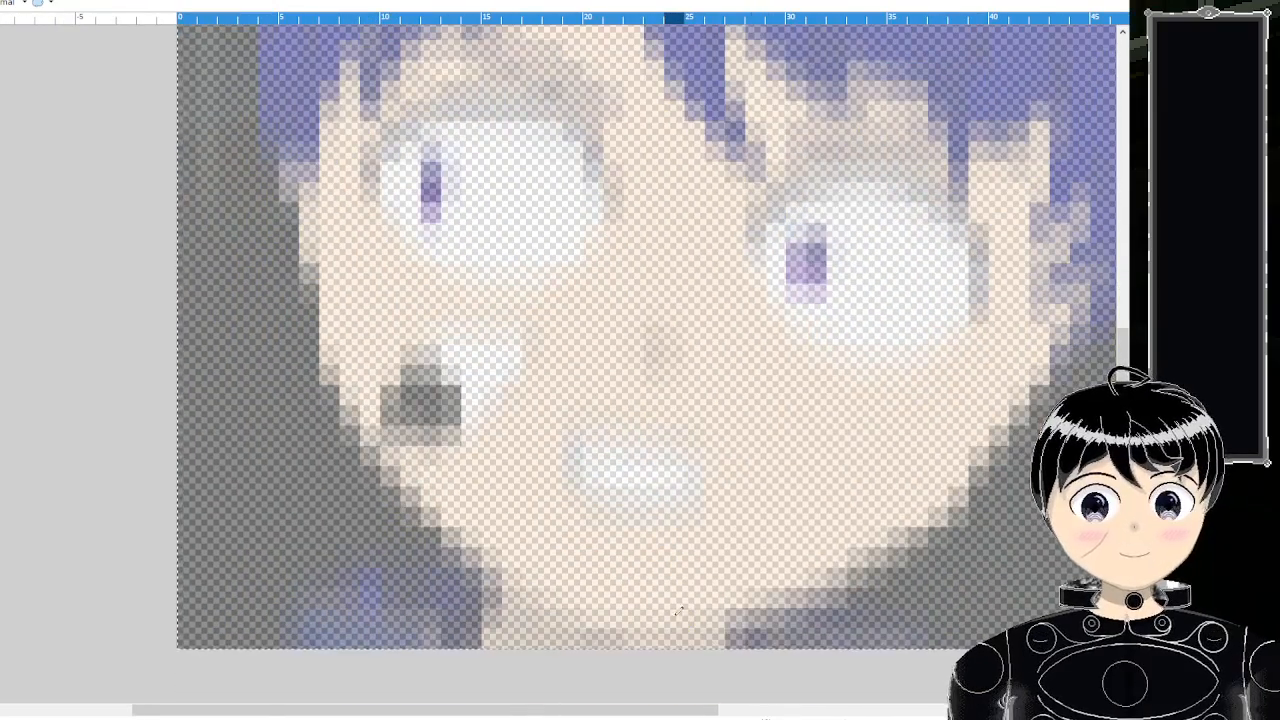
drag(643, 618, 573, 615)
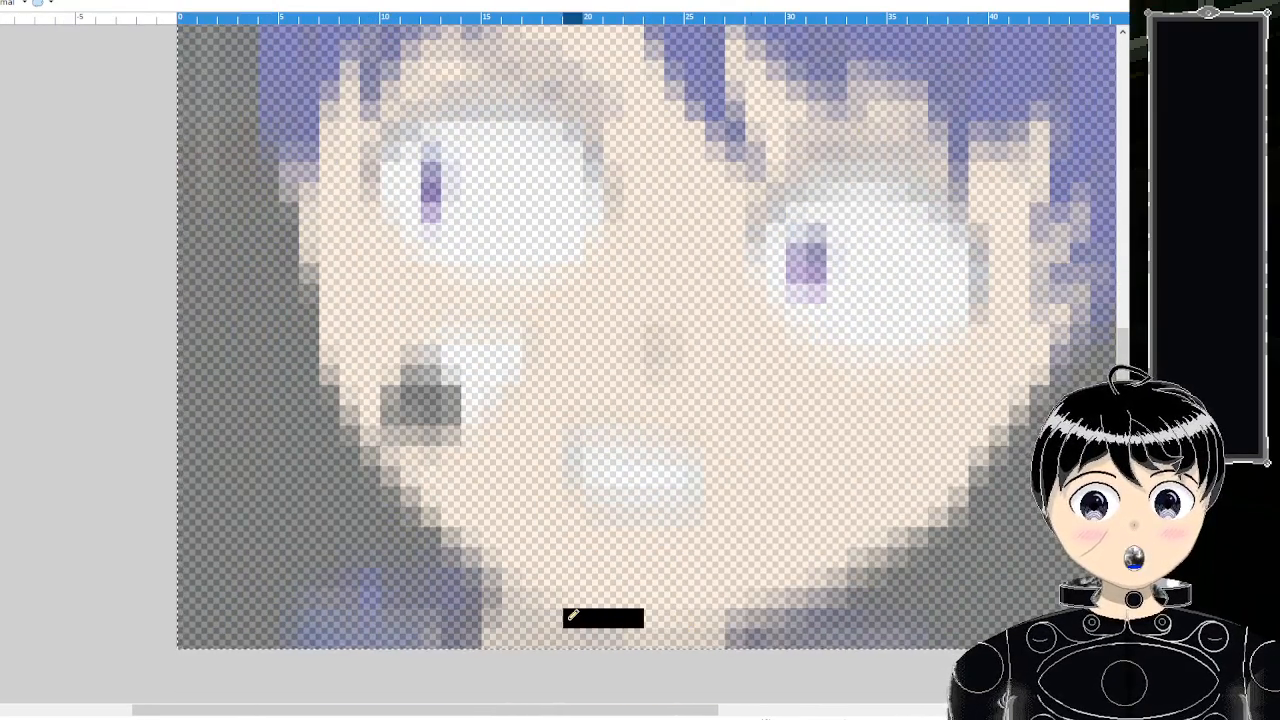
mouse_move(659, 617)
mouse_down()
mouse_move(806, 596)
mouse_move(936, 512)
mouse_up()
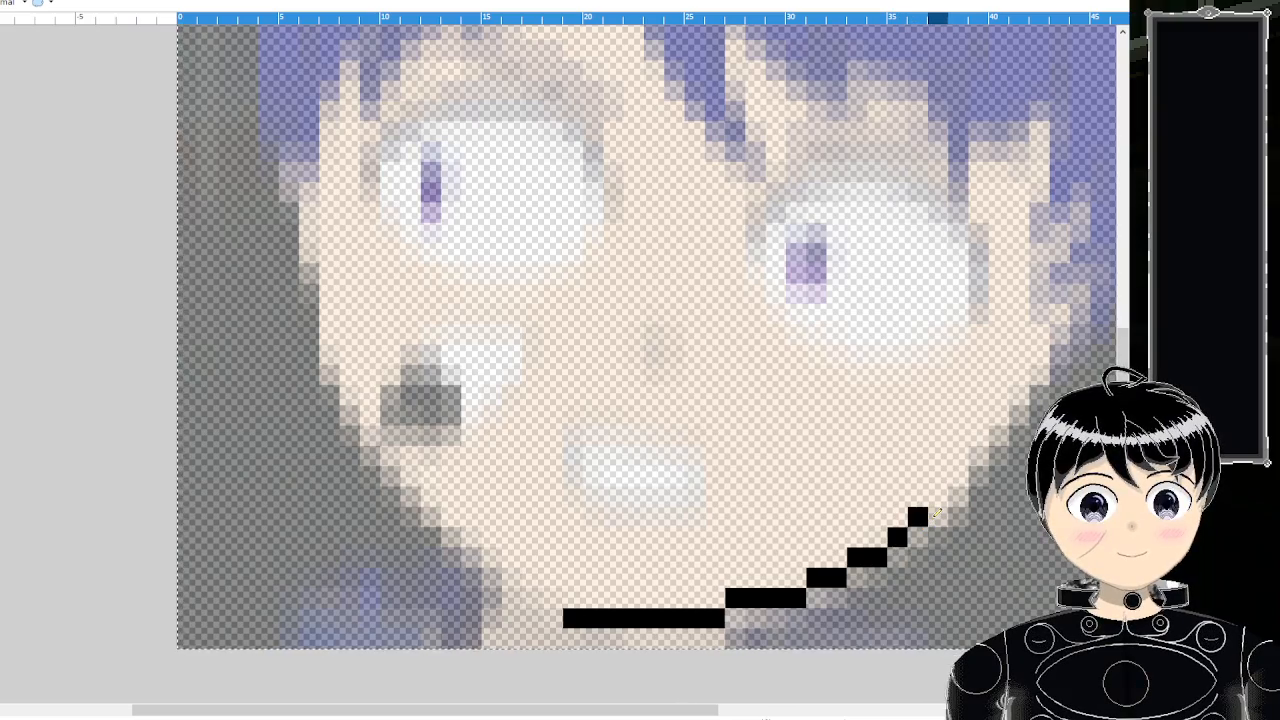
- Compare the traced chin and jaw line with the original nervous face image
scroll(946, 494, down, 6)
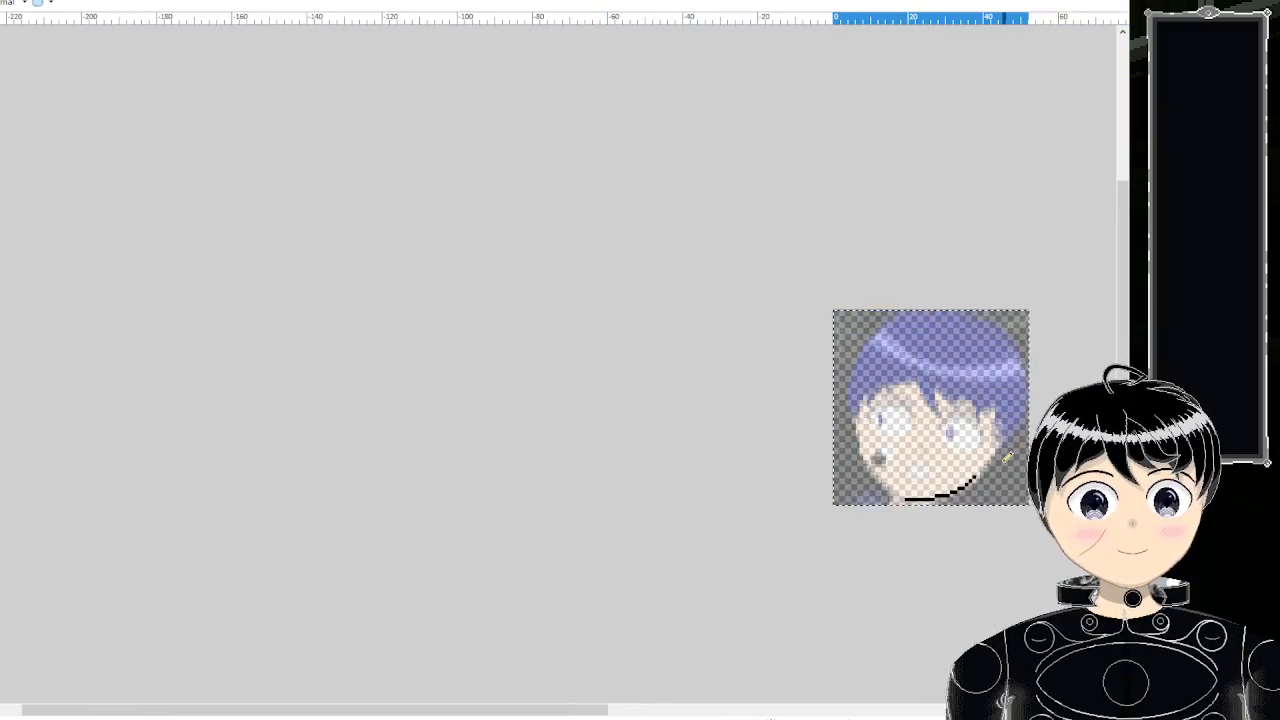
scroll(1008, 456, up, 6)
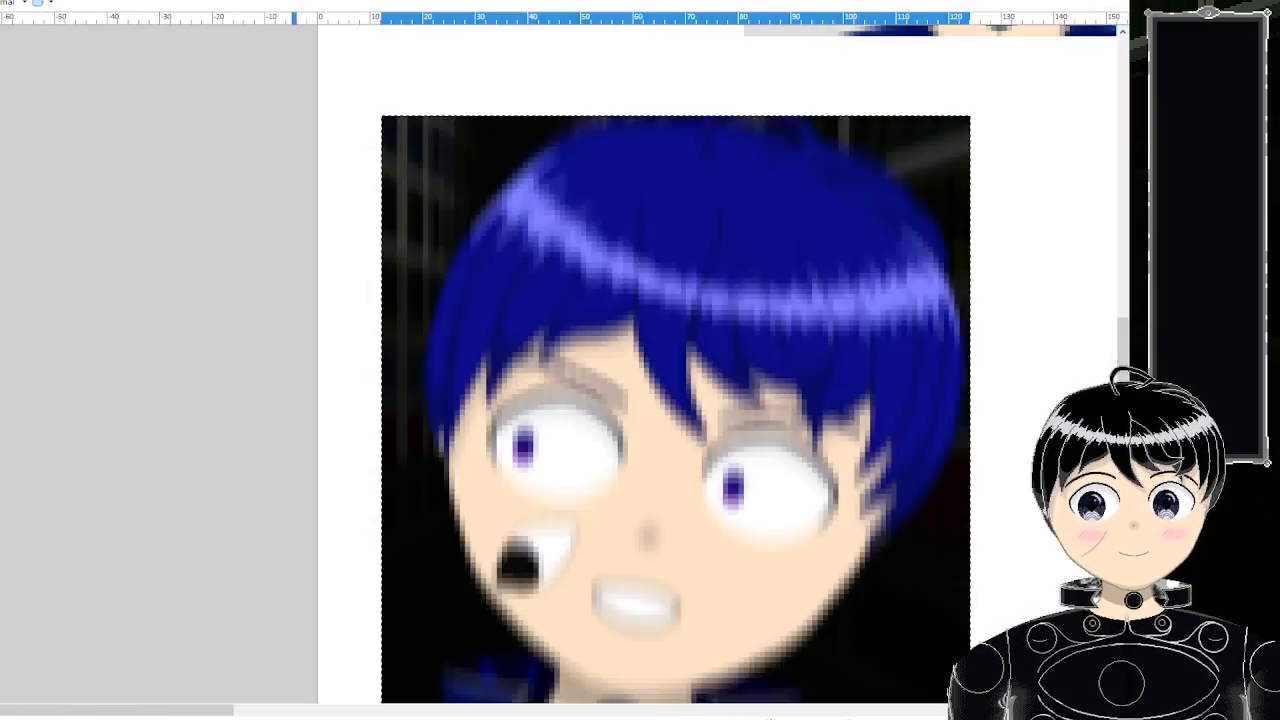
scroll(601, 378, down, 3)
scroll(601, 378, up, 1)
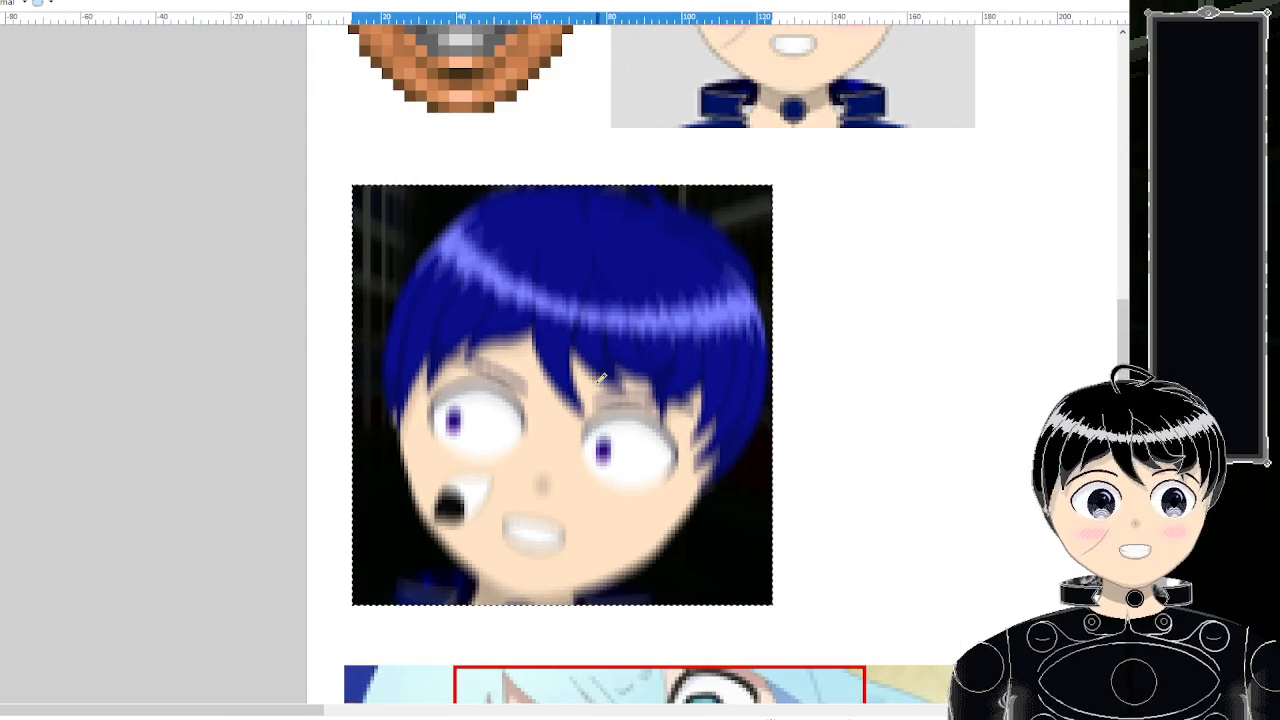
scroll(601, 378, up, 2)
scroll(601, 378, down, 1)
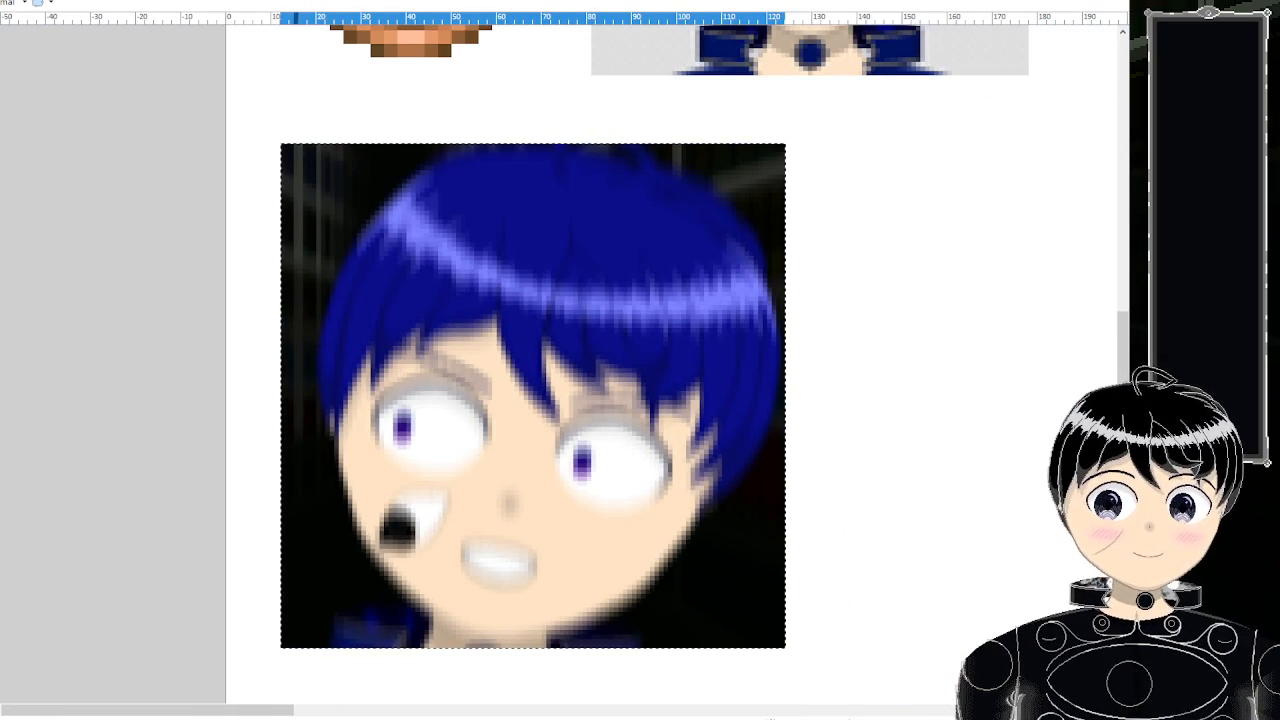
key(ctrl+Tab)
scroll(933, 465, down, 1)
scroll(933, 465, up, 2)
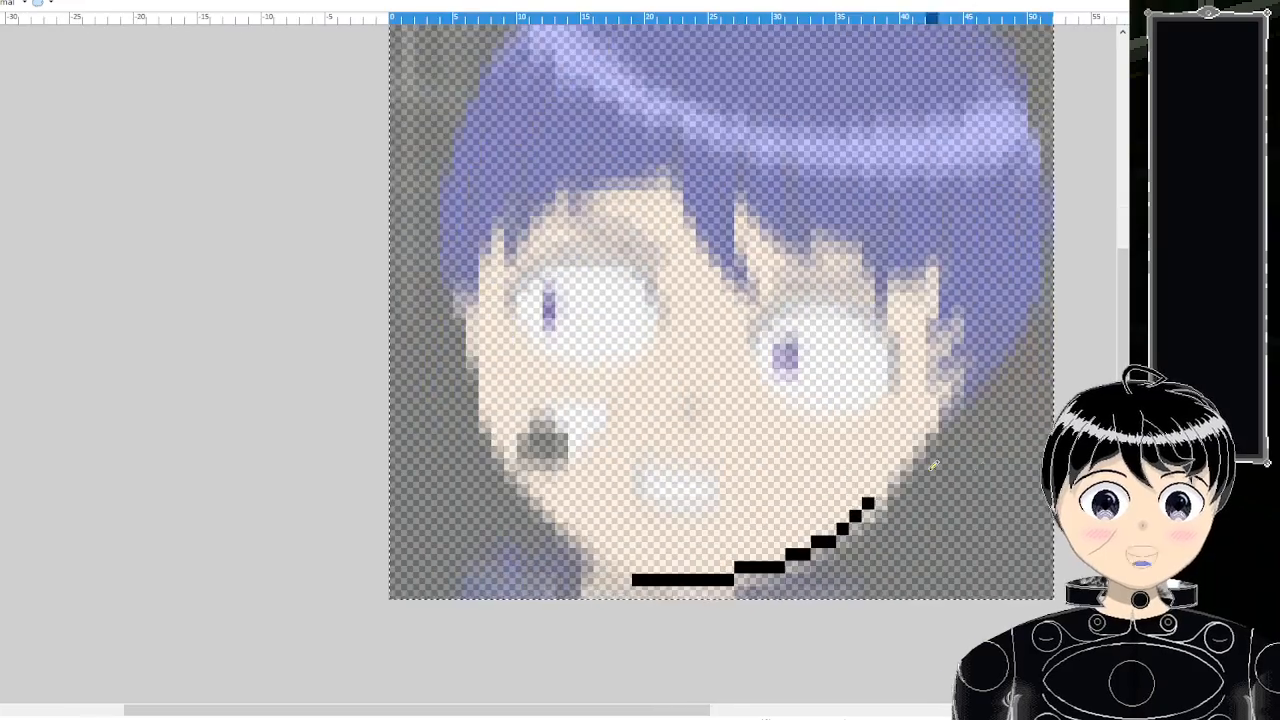
scroll(933, 465, up, 2)
scroll(933, 465, down, 2)
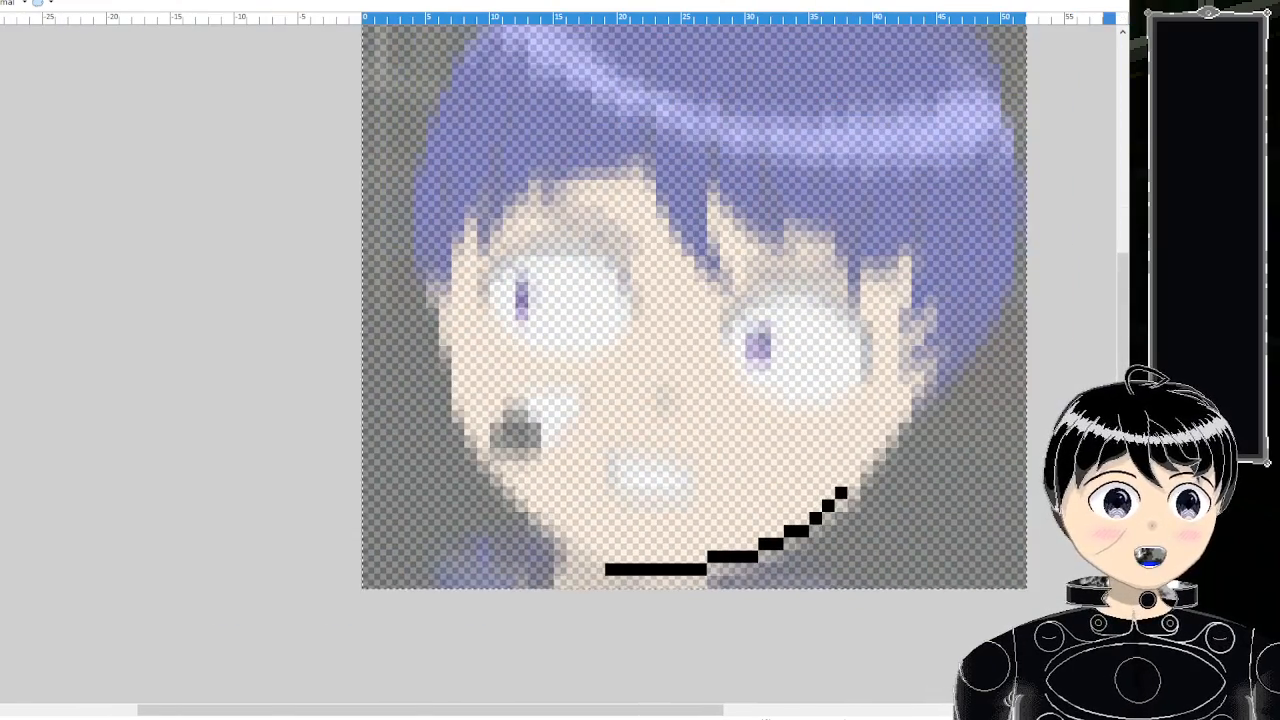
- Delete the left end of the chin line and extend the right jaw outline in black pixels up to the ear
mouse_move(502, 486)
mouse_down()
mouse_move(626, 607)
mouse_move(644, 606)
mouse_up()
key(Delete)
scroll(602, 590, up, 1)
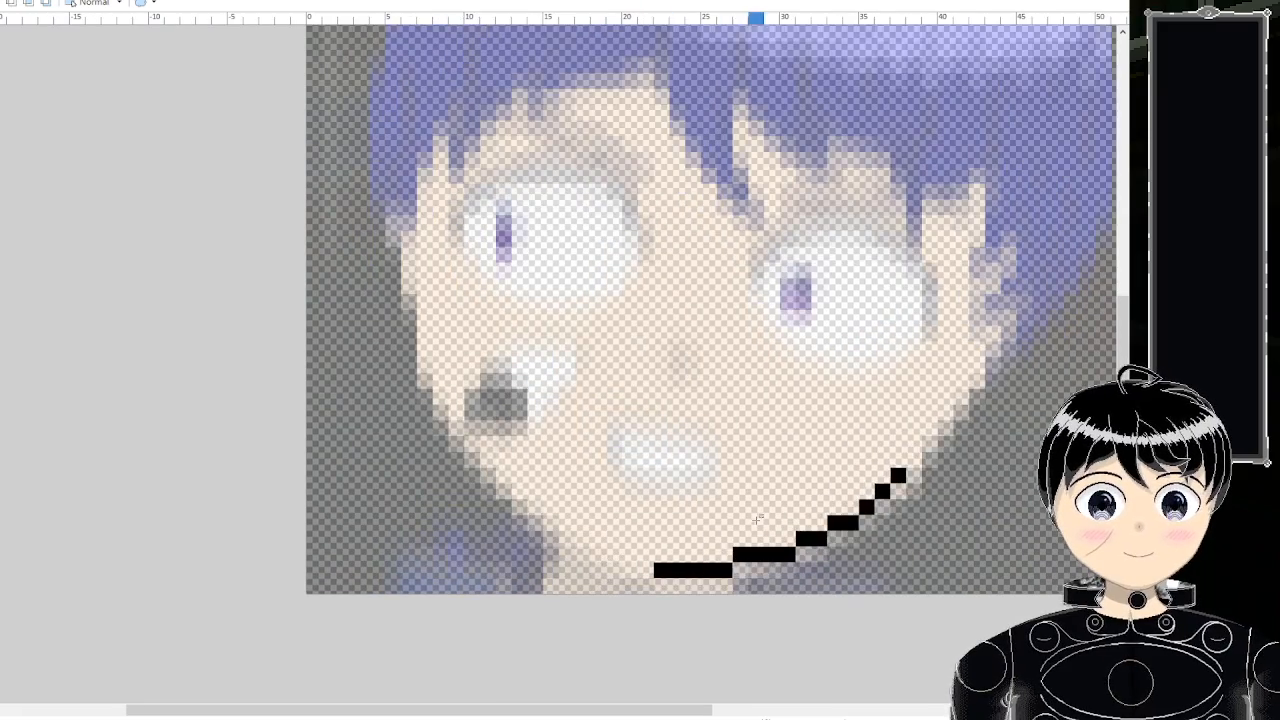
scroll(757, 519, up, 2)
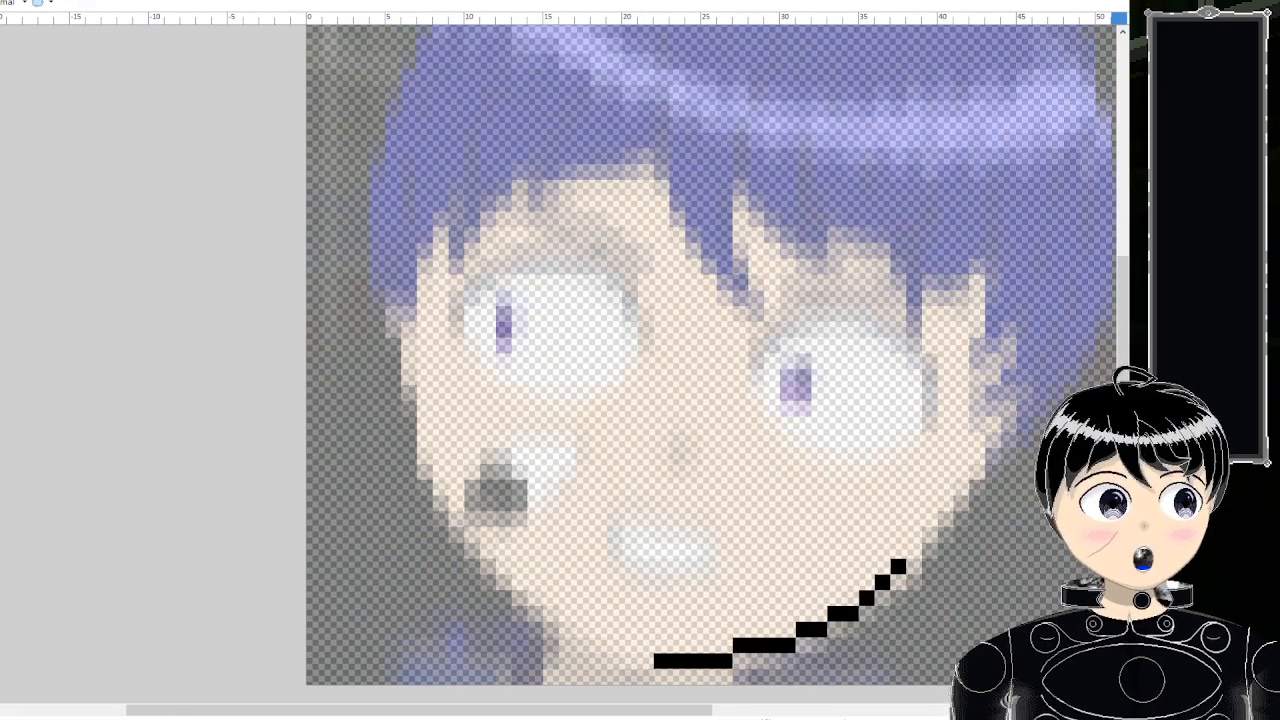
scroll(864, 556, up, 1)
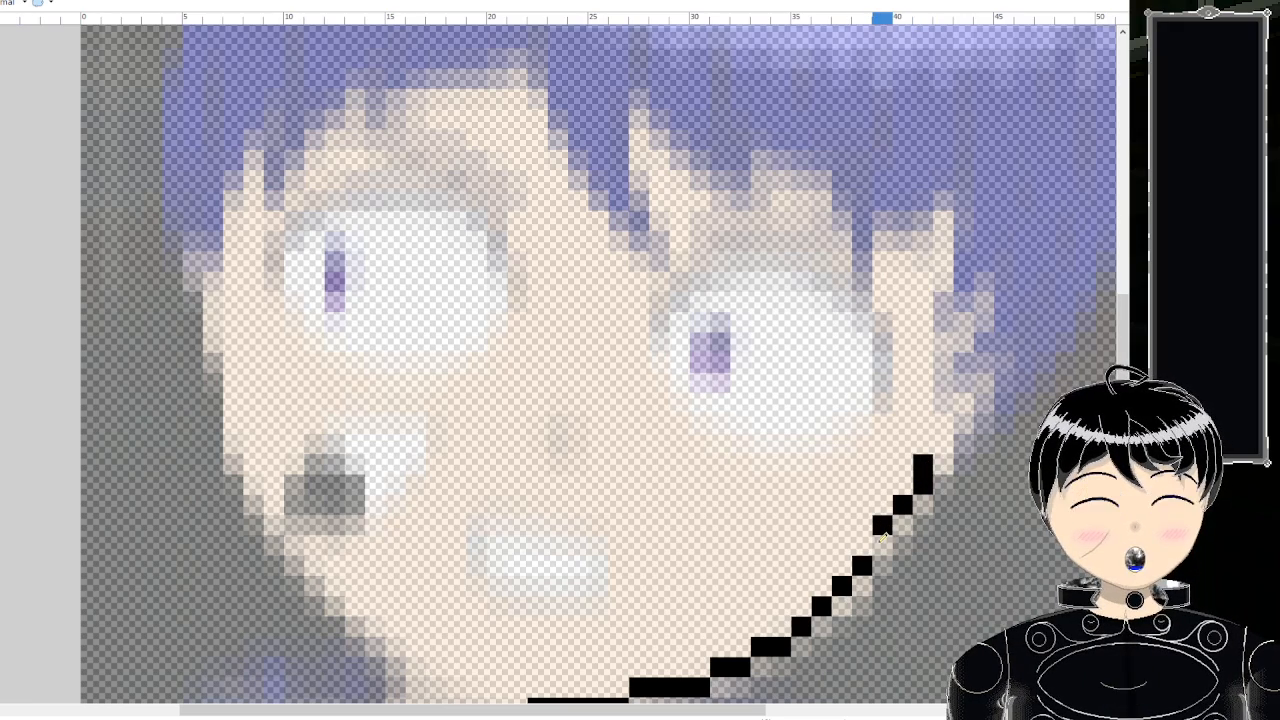
scroll(918, 482, down, 3)
scroll(941, 438, up, 5)
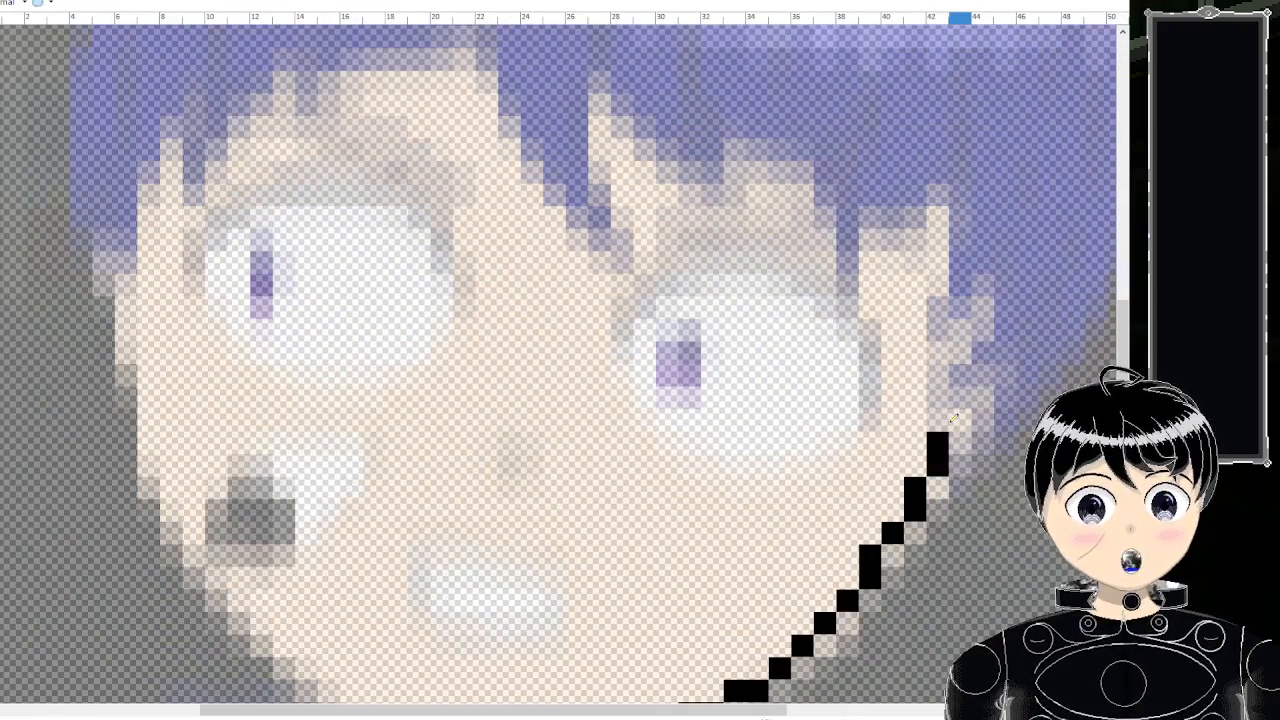
scroll(963, 395, down, 4)
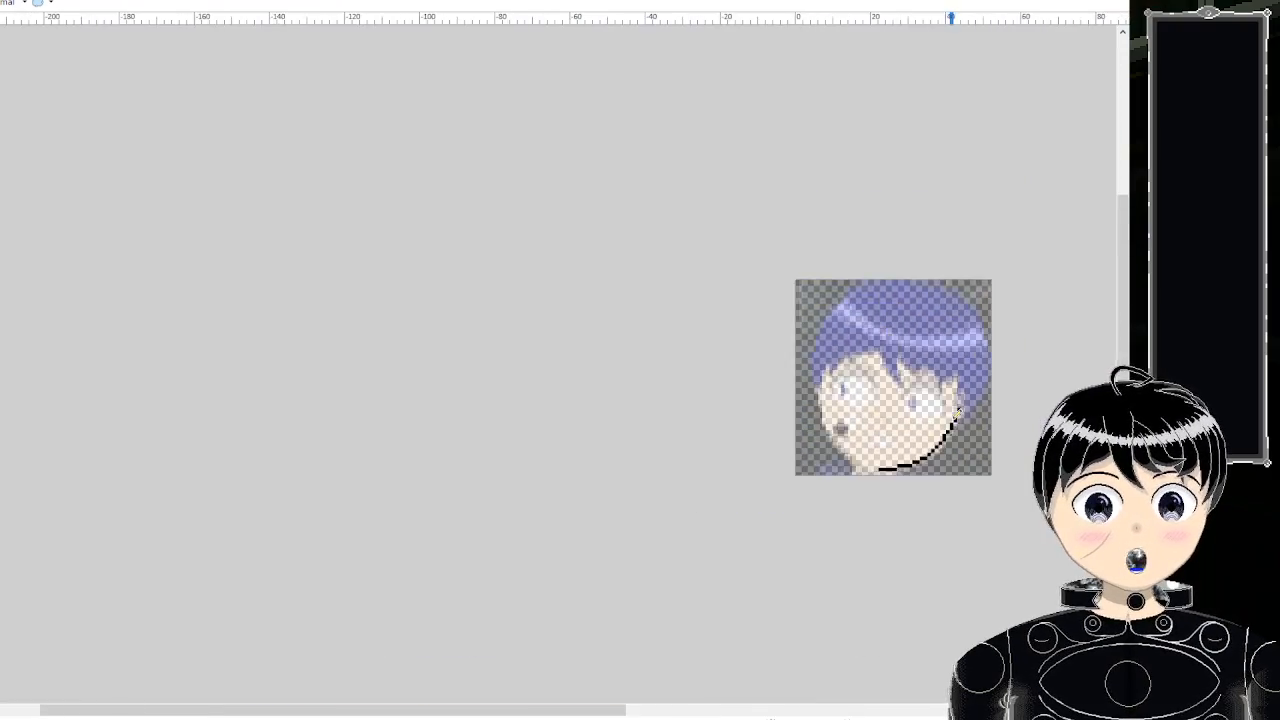
- Trace the lower left jaw in black pixels from the chin line diagonally up to the dark shape on the cheek
scroll(925, 480, up, 5)
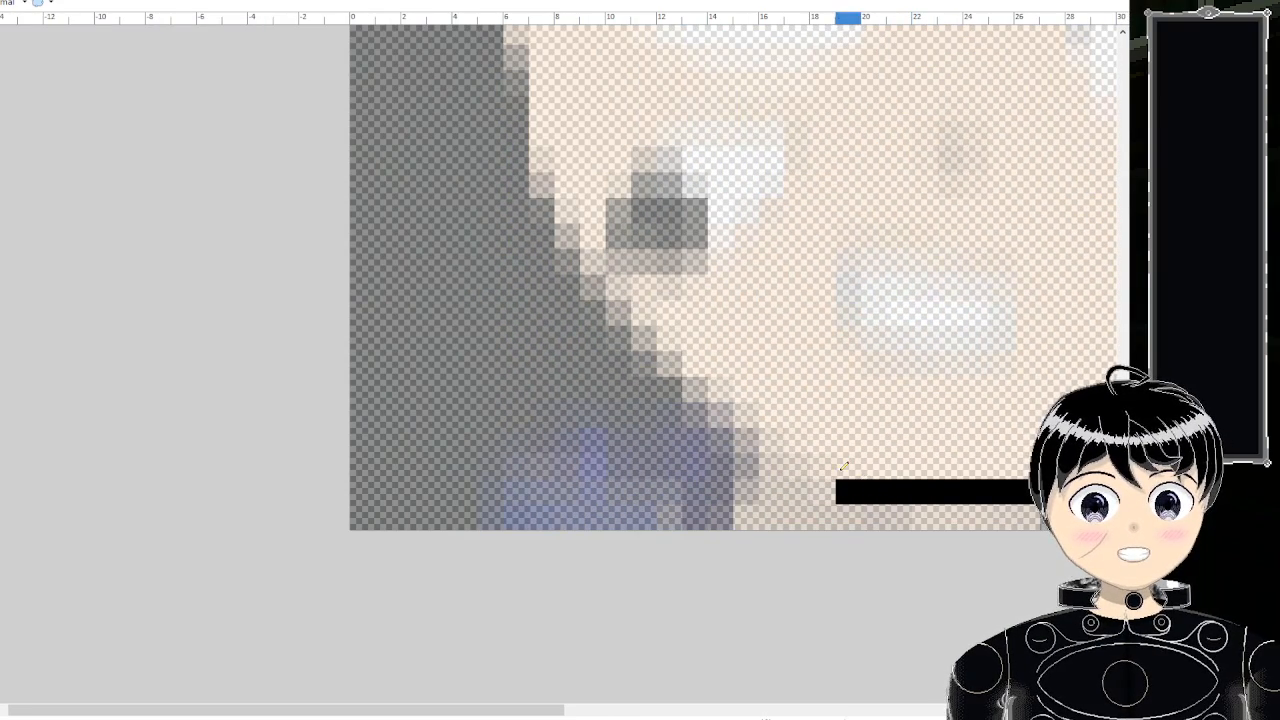
drag(866, 475, 713, 383)
click(720, 388)
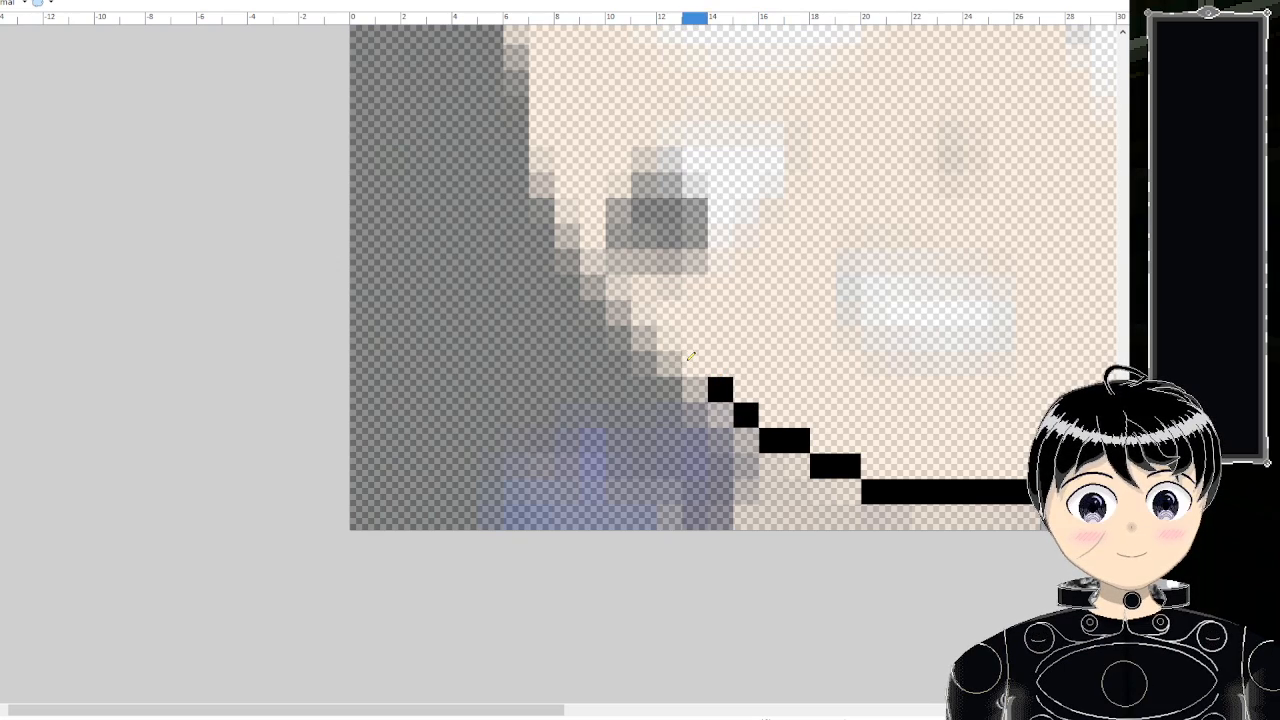
click(694, 363)
click(669, 338)
click(618, 313)
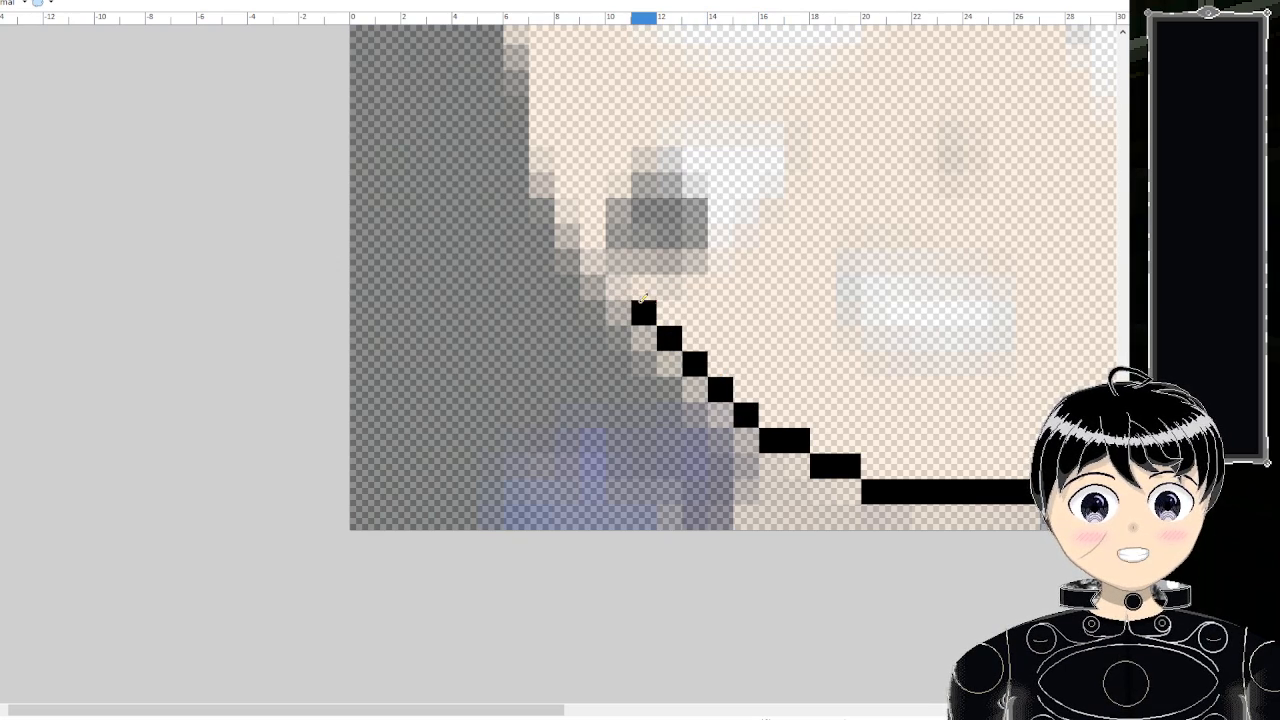
click(618, 288)
scroll(633, 298, down, 8)
scroll(736, 292, down, 2)
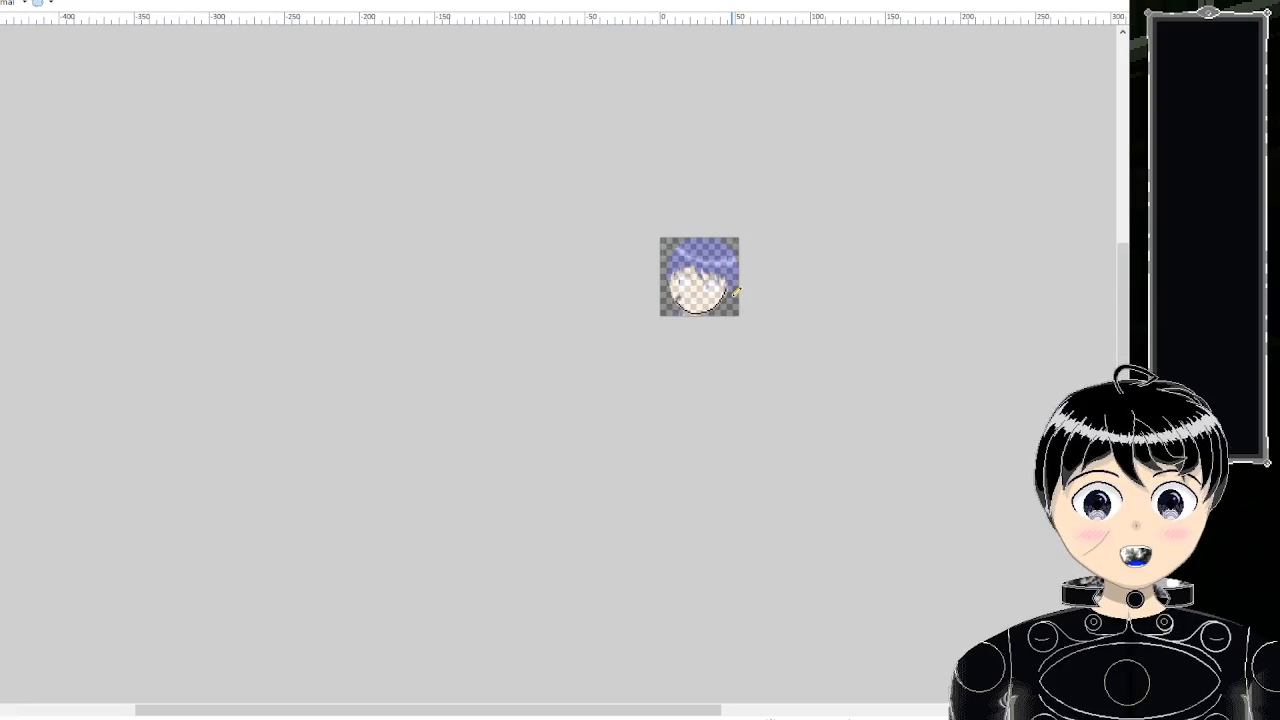
- Continue the black outline up the left cheek to the lower edge of the hair
scroll(676, 282, up, 10)
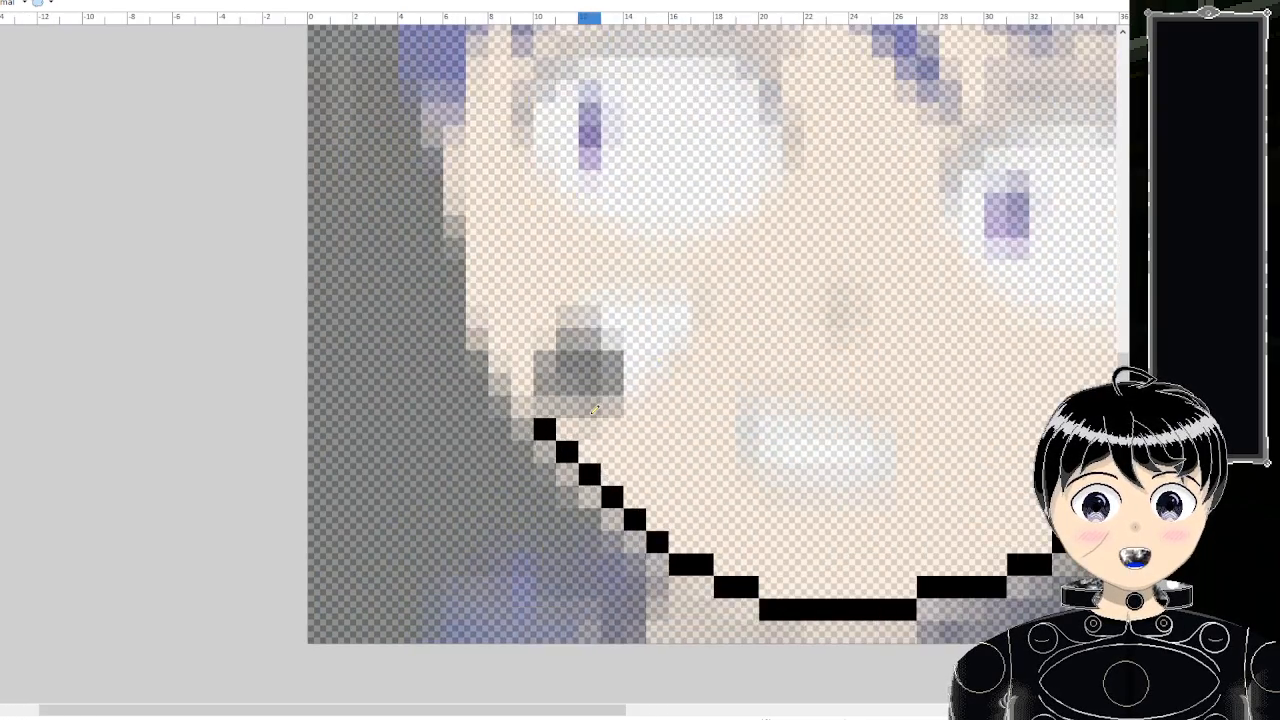
scroll(594, 410, up, 3)
click(520, 585)
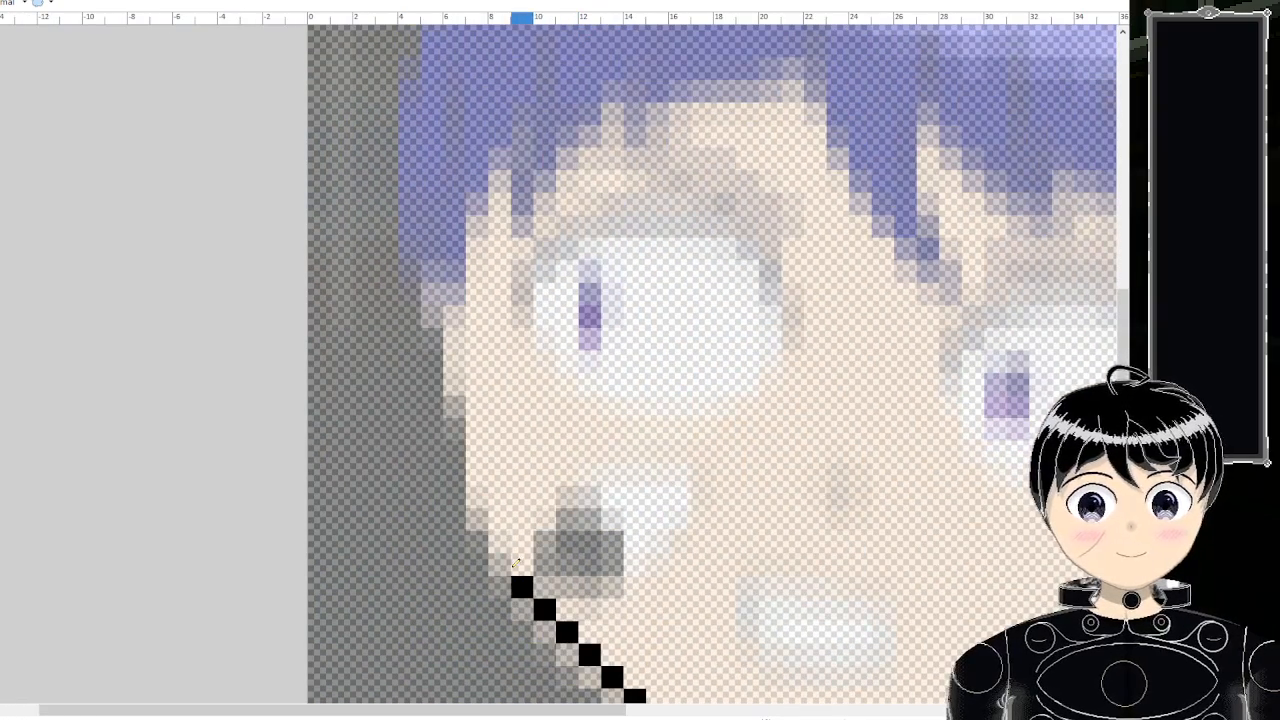
click(516, 563)
click(478, 496)
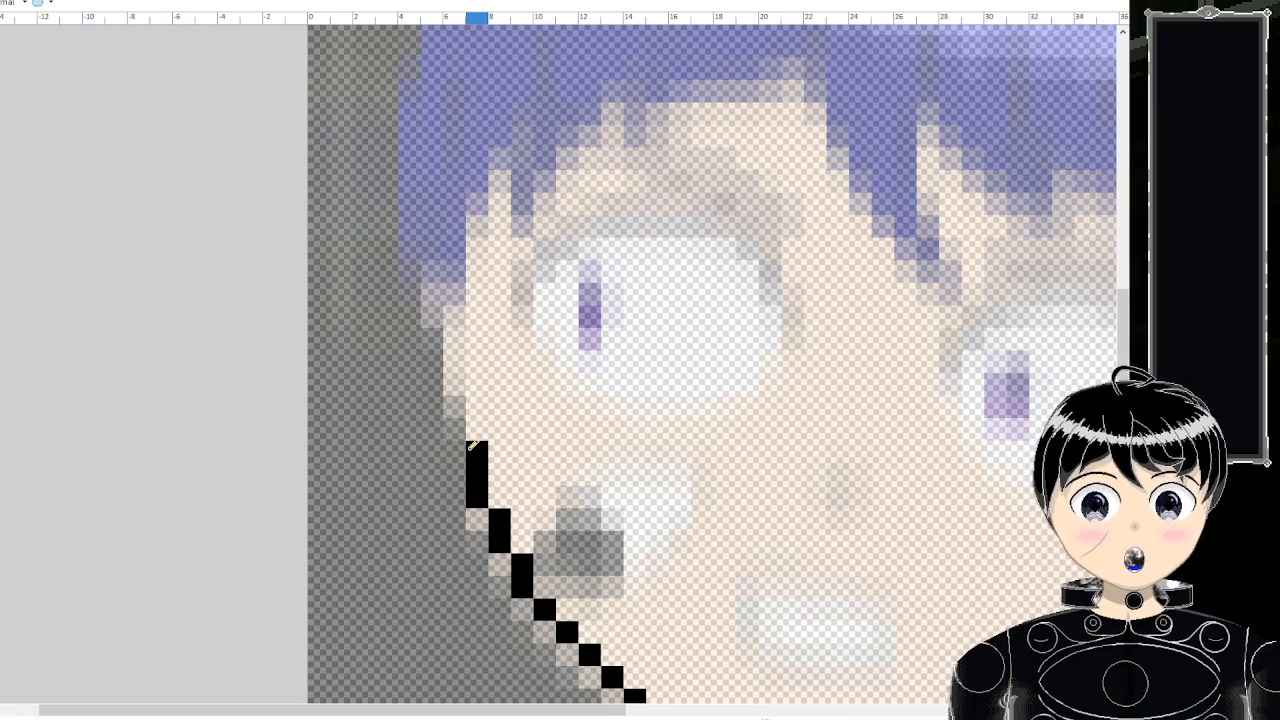
drag(455, 388, 462, 334)
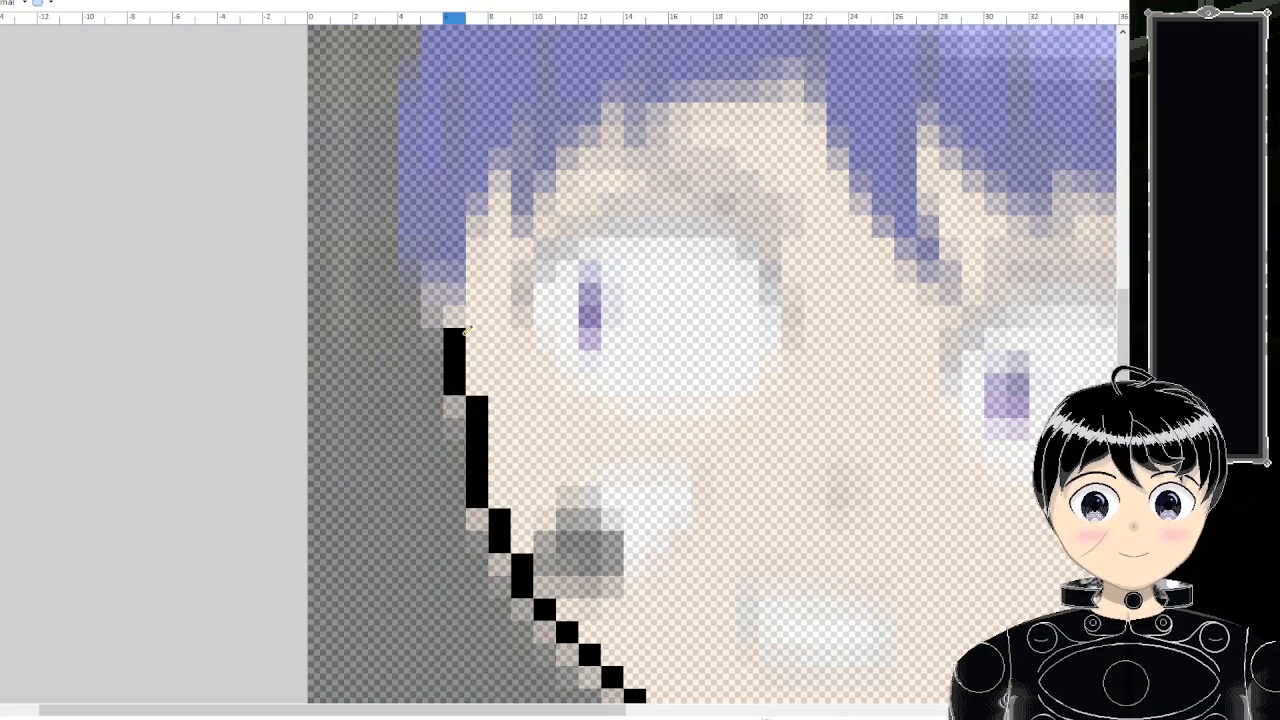
click(454, 294)
scroll(462, 296, down, 8)
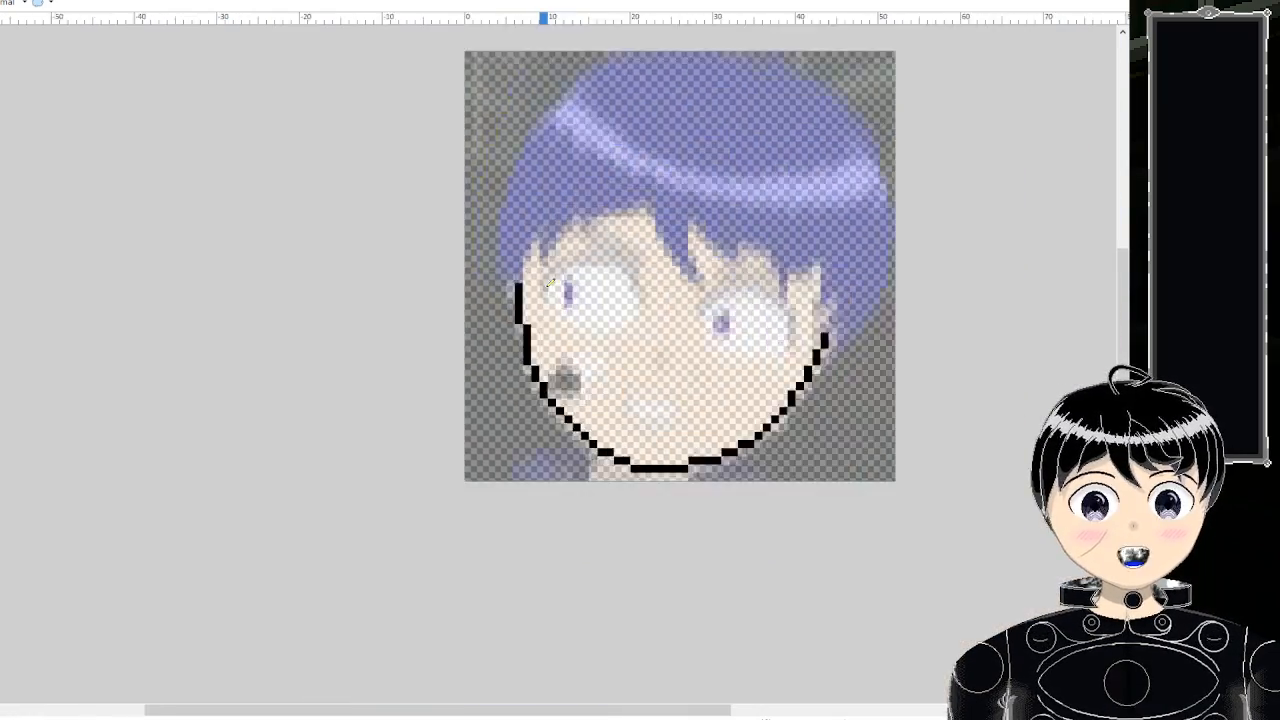
- Examine the traced jaw outline against the faded face and hair at different magnifications
scroll(590, 287, up, 6)
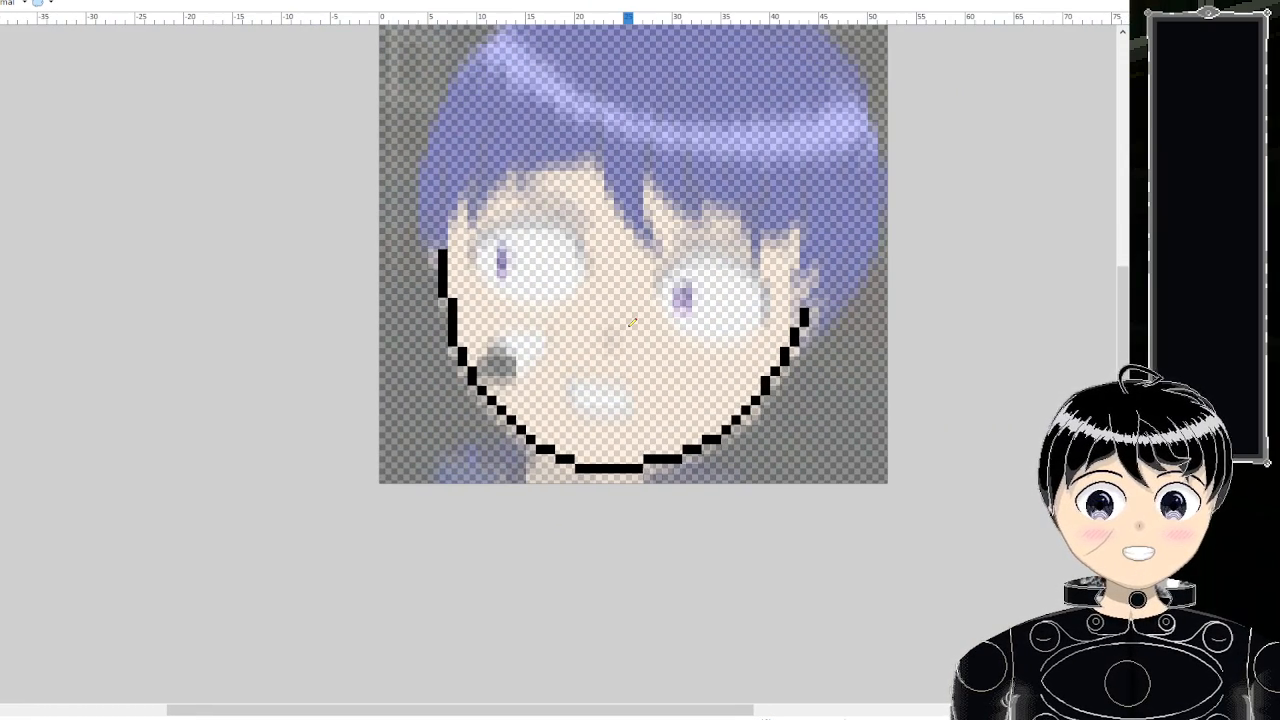
scroll(631, 323, down, 4)
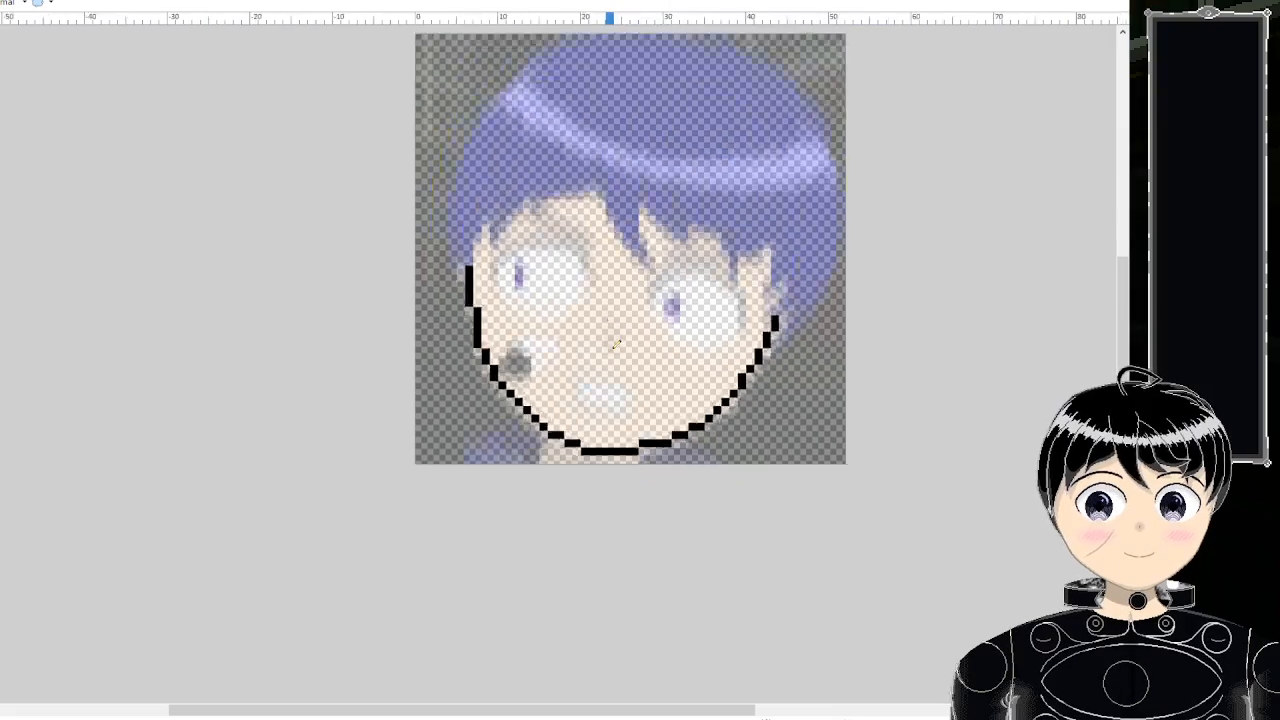
scroll(623, 327, down, 1)
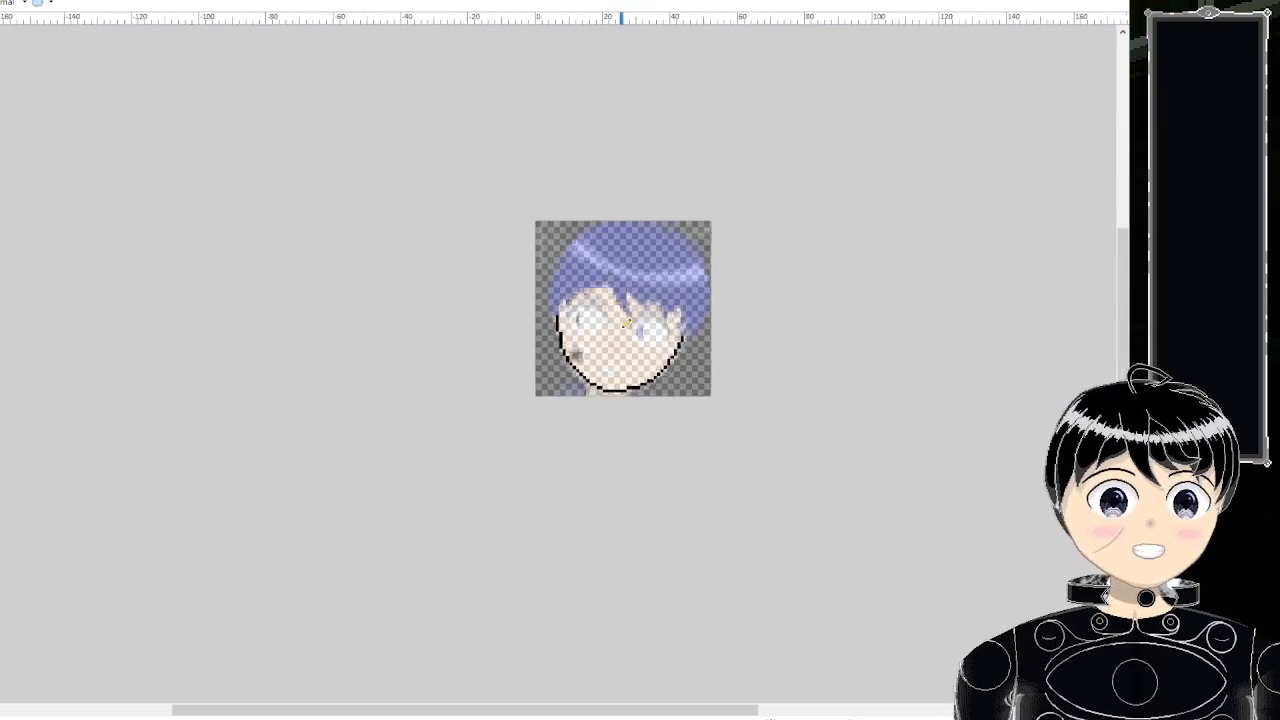
scroll(620, 330, up, 6)
scroll(590, 362, down, 5)
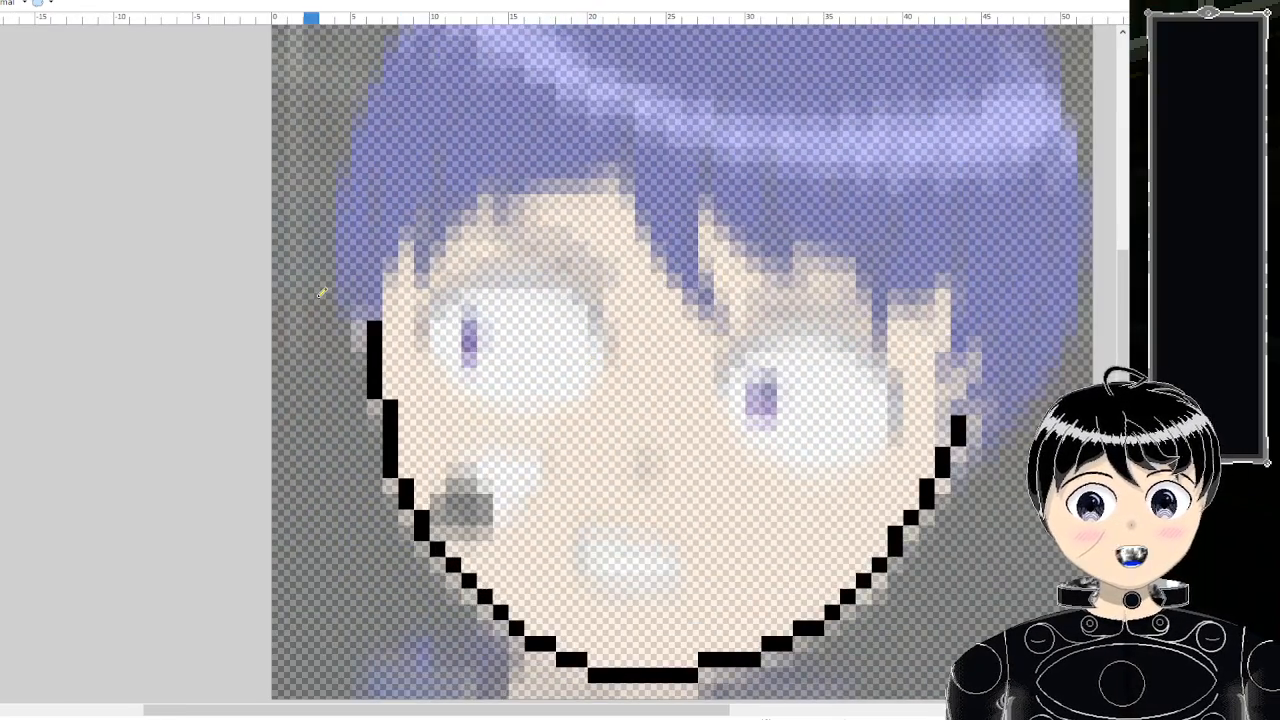
scroll(846, 365, up, 5)
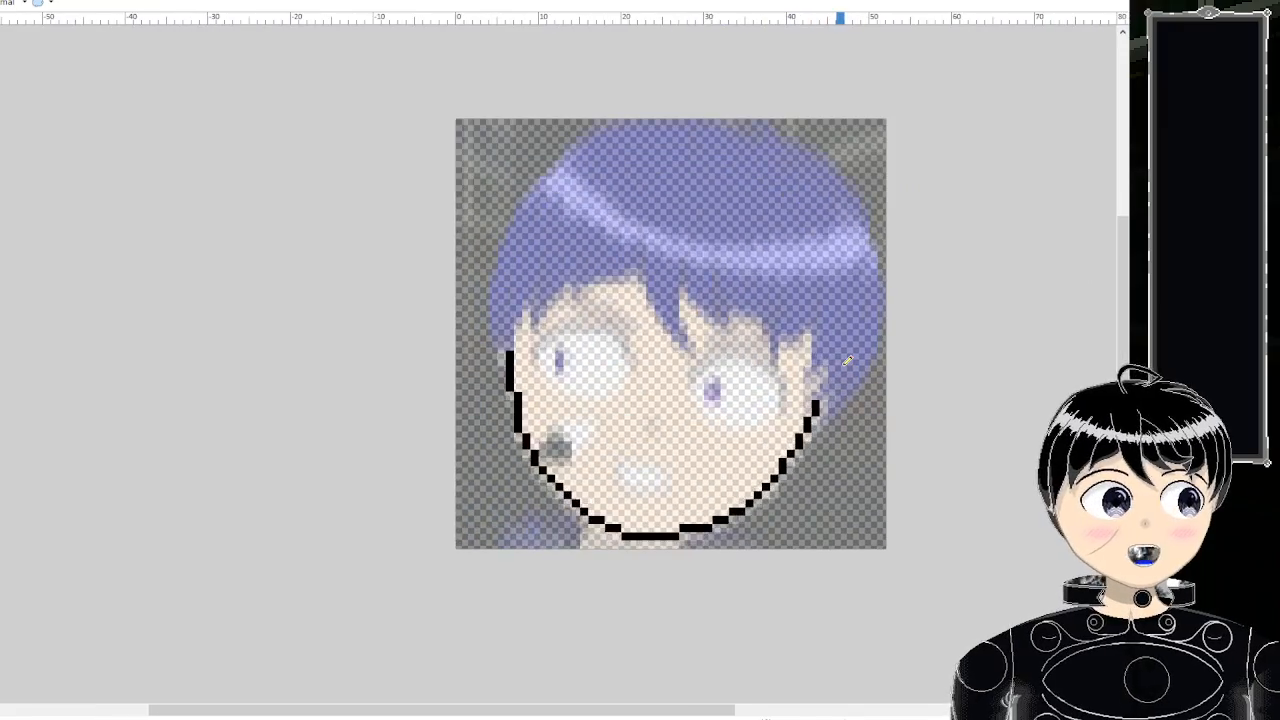
scroll(560, 262, down, 3)
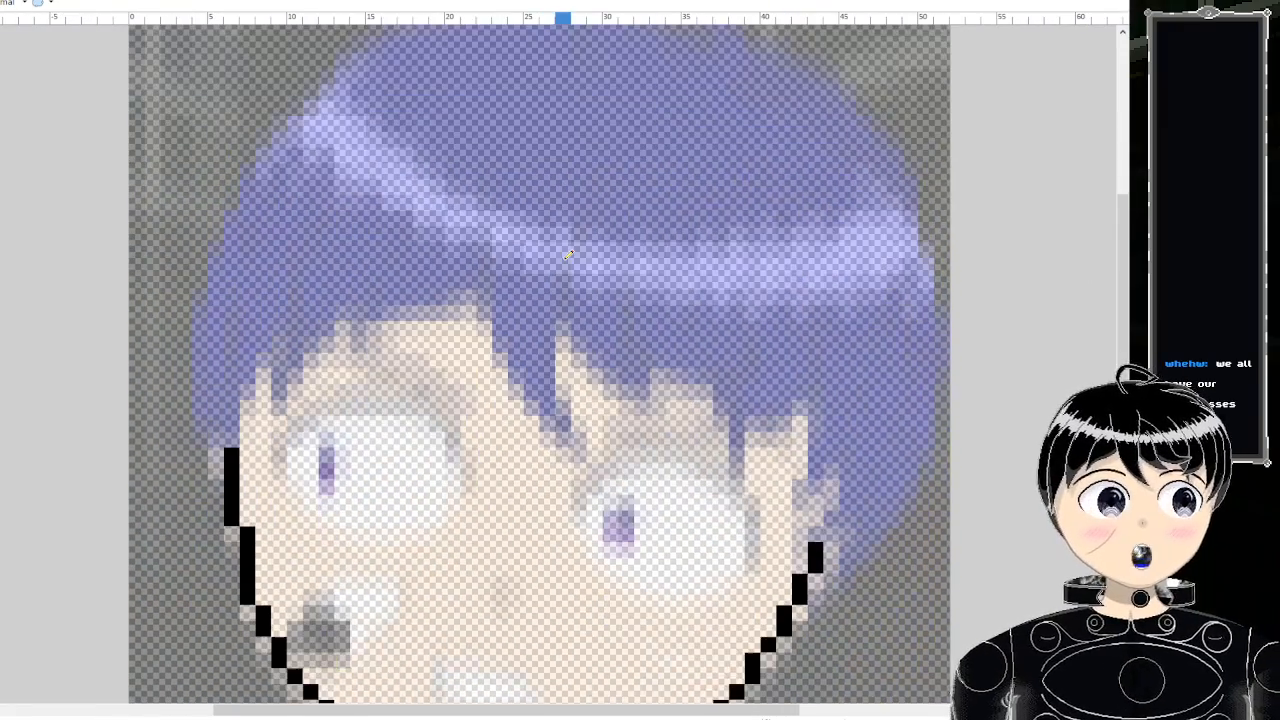
scroll(567, 255, down, 3)
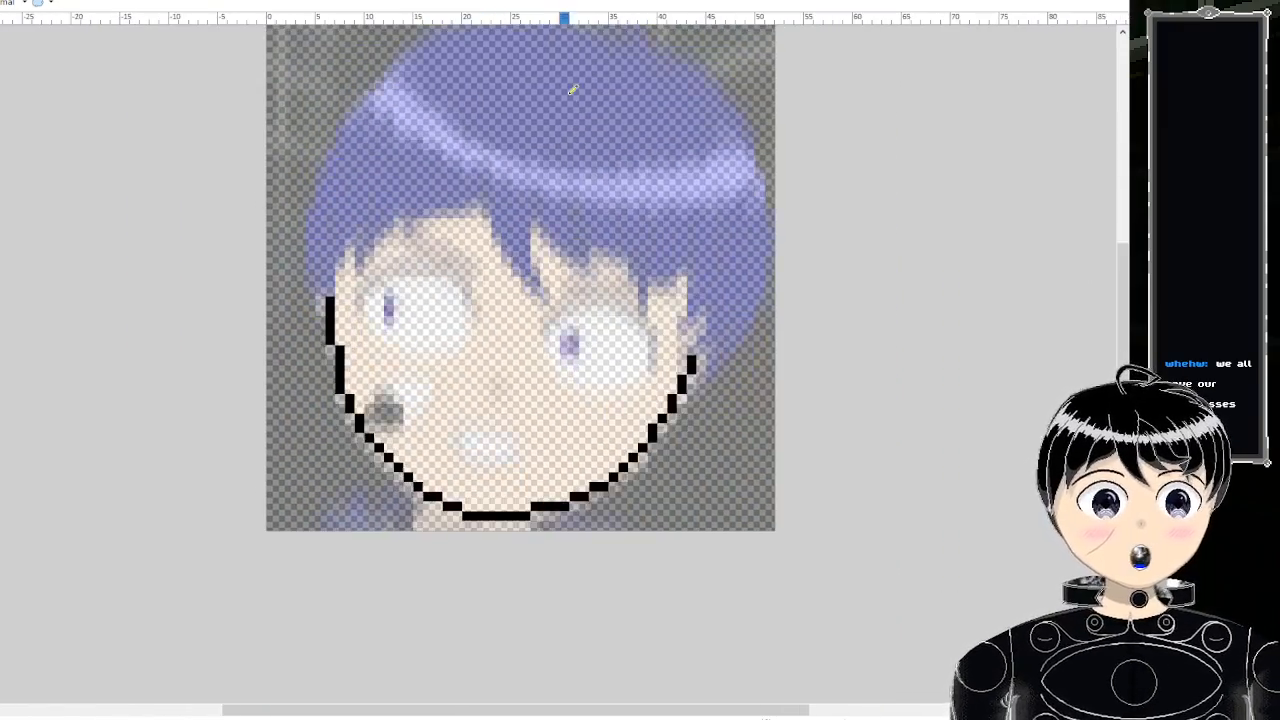
- Trace the left edge of the hair in black pixels, stepping inward as it rises from beside the cheek
scroll(567, 120, up, 6)
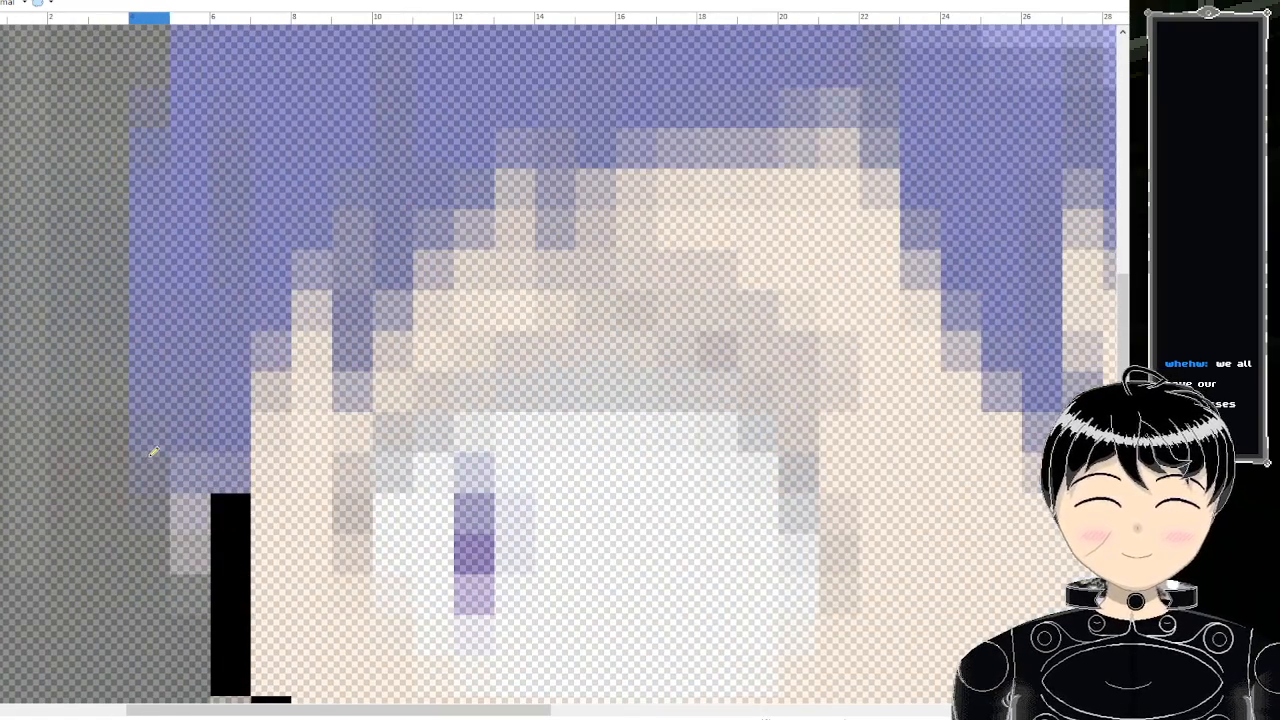
drag(153, 452, 148, 135)
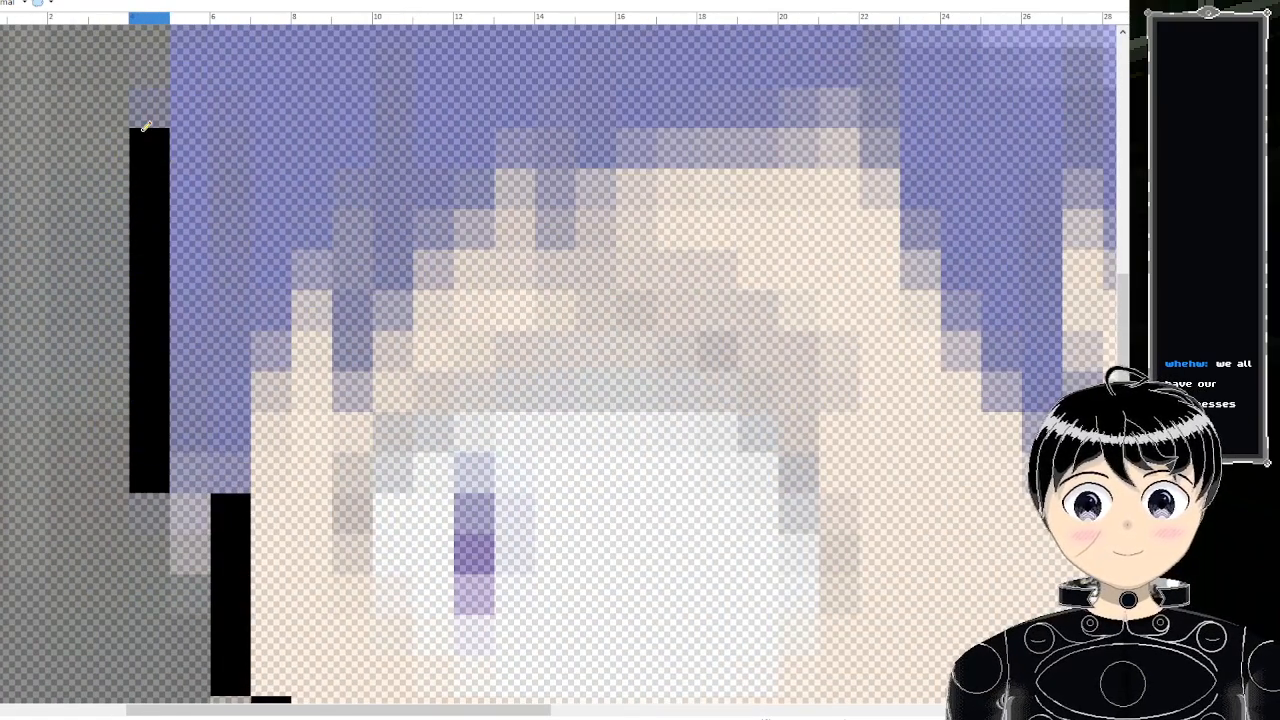
scroll(237, 250, up, 3)
scroll(237, 250, up, 3)
drag(200, 345, 194, 452)
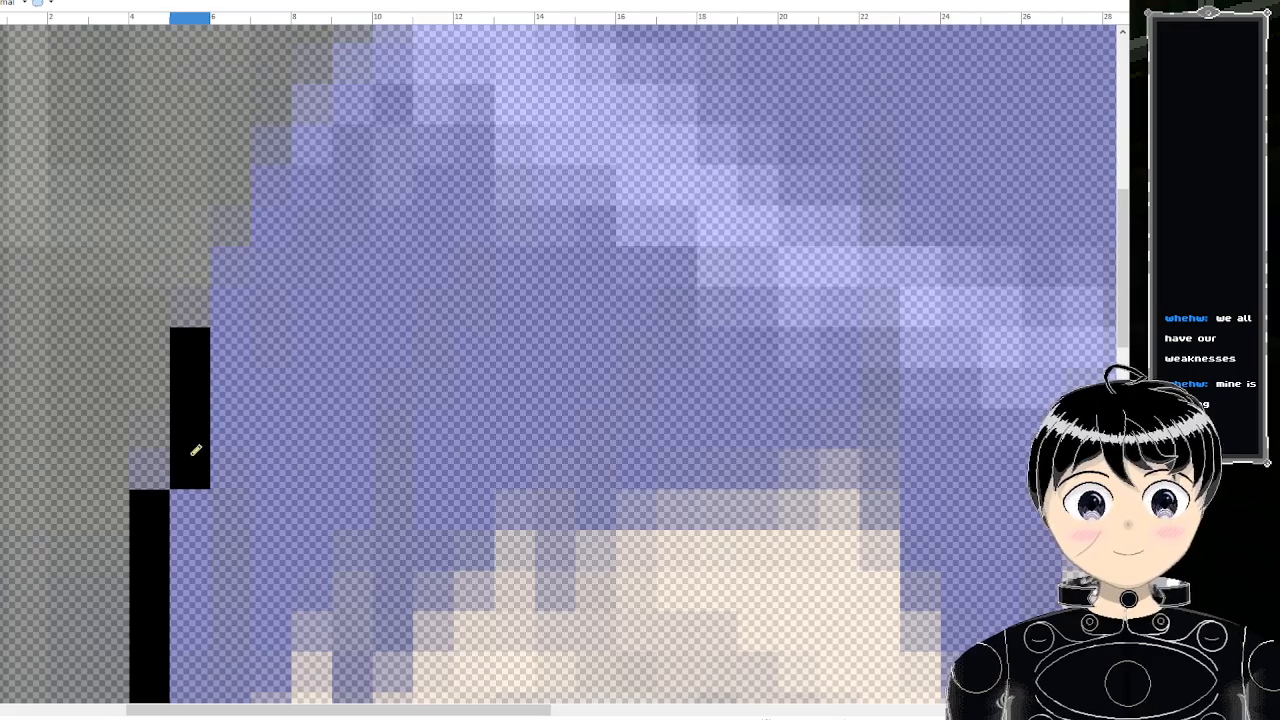
drag(233, 272, 233, 305)
- Continue the black hair outline diagonally up to the left end of the light highlight band
scroll(285, 300, up, 2)
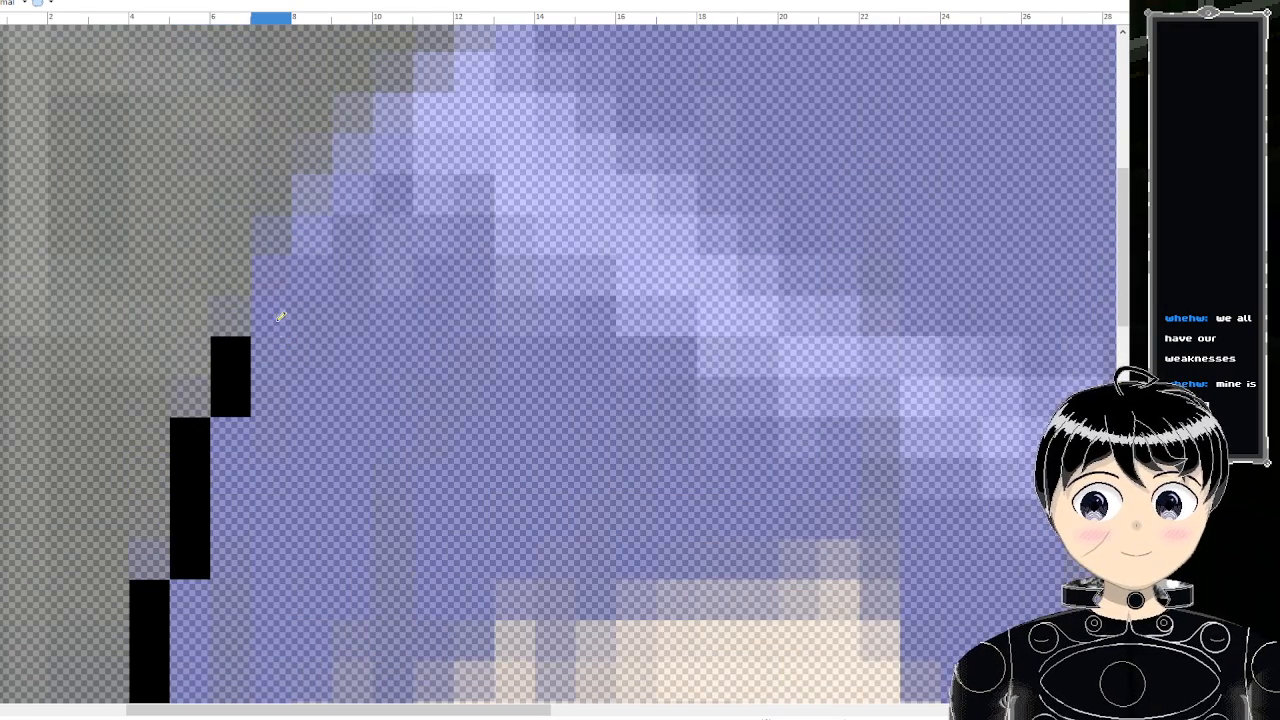
click(280, 311)
click(276, 281)
click(311, 234)
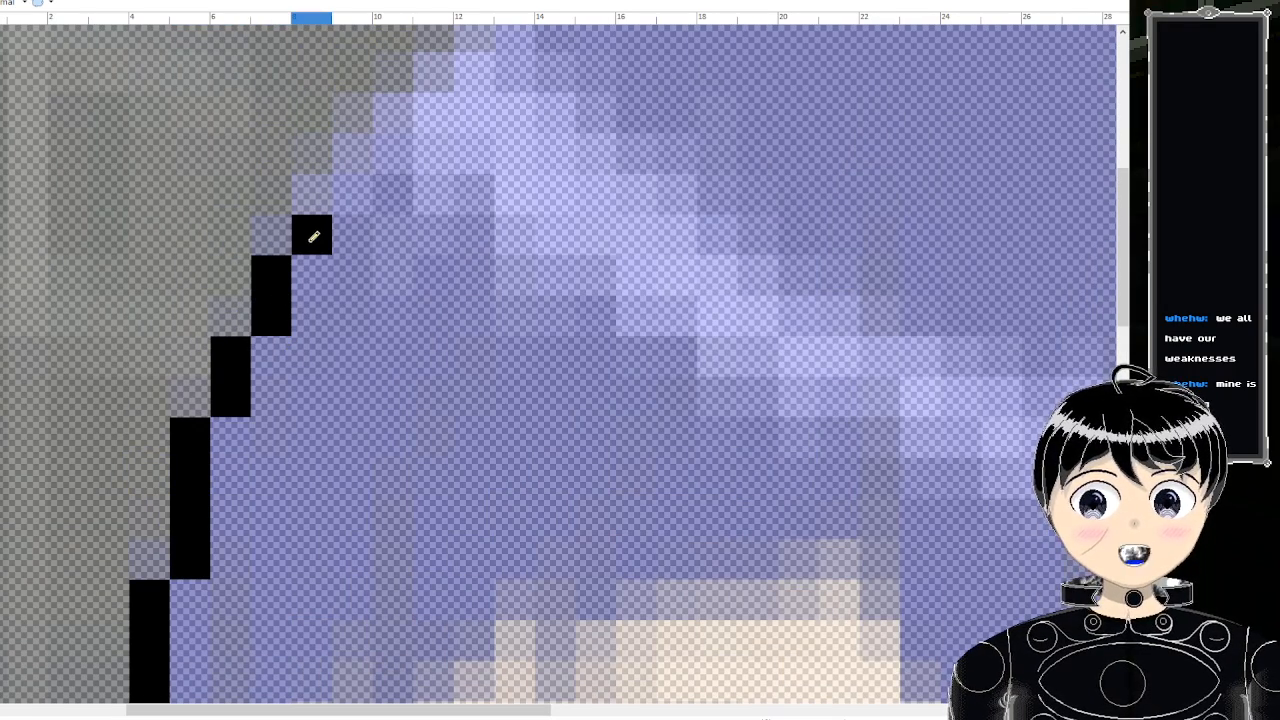
click(352, 195)
click(392, 154)
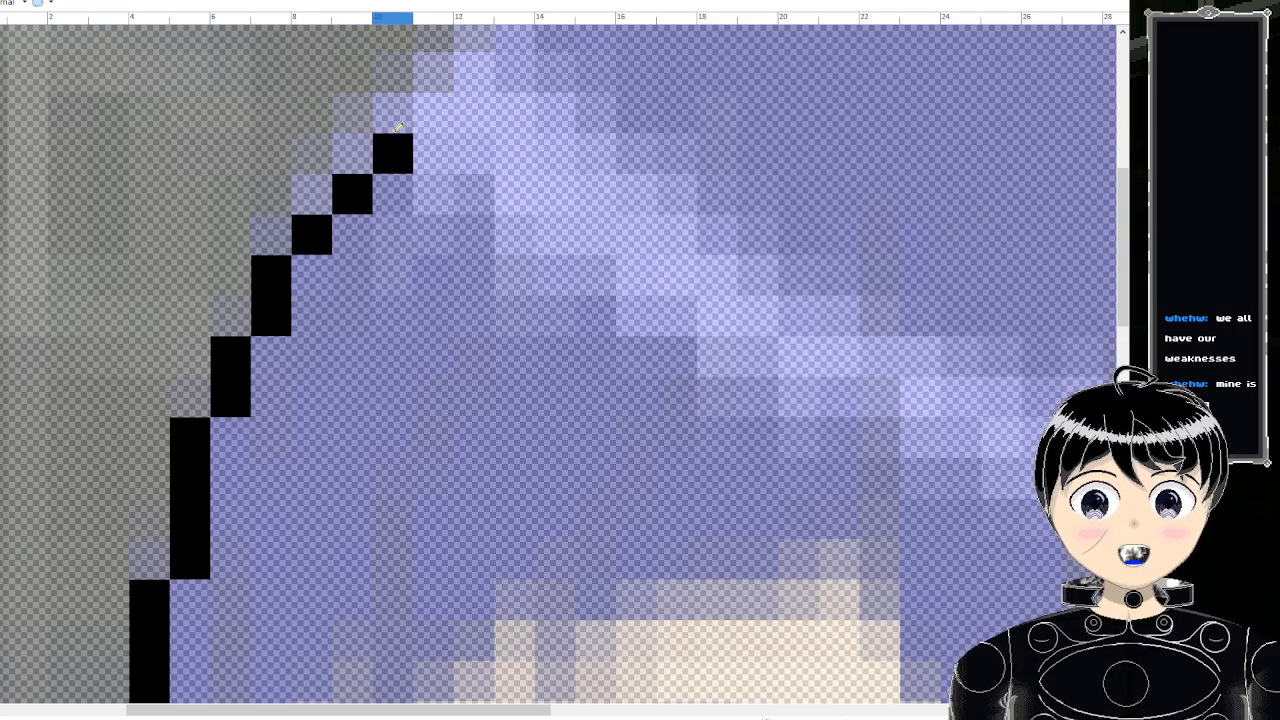
click(422, 108)
click(470, 72)
- Extend the black outline from the highlight band up to the crown, ending in flatter horizontal segments
scroll(470, 72, up, 4)
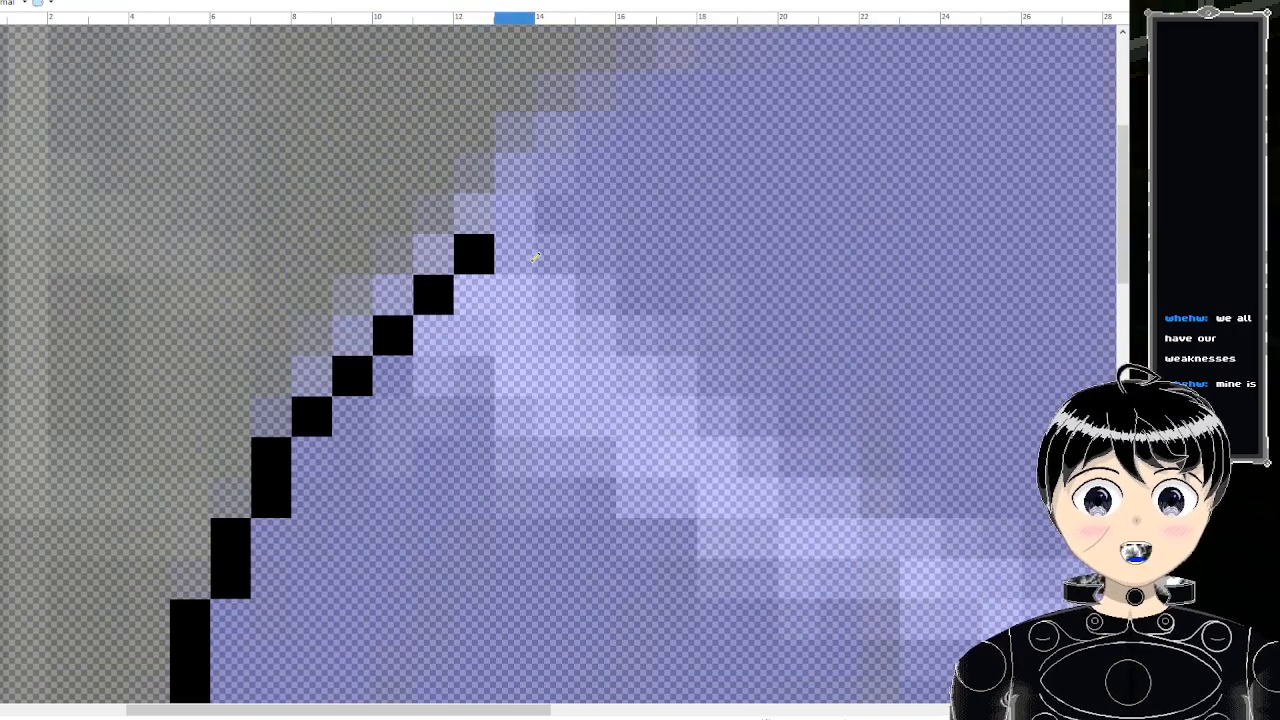
click(525, 38)
click(555, 170)
click(596, 134)
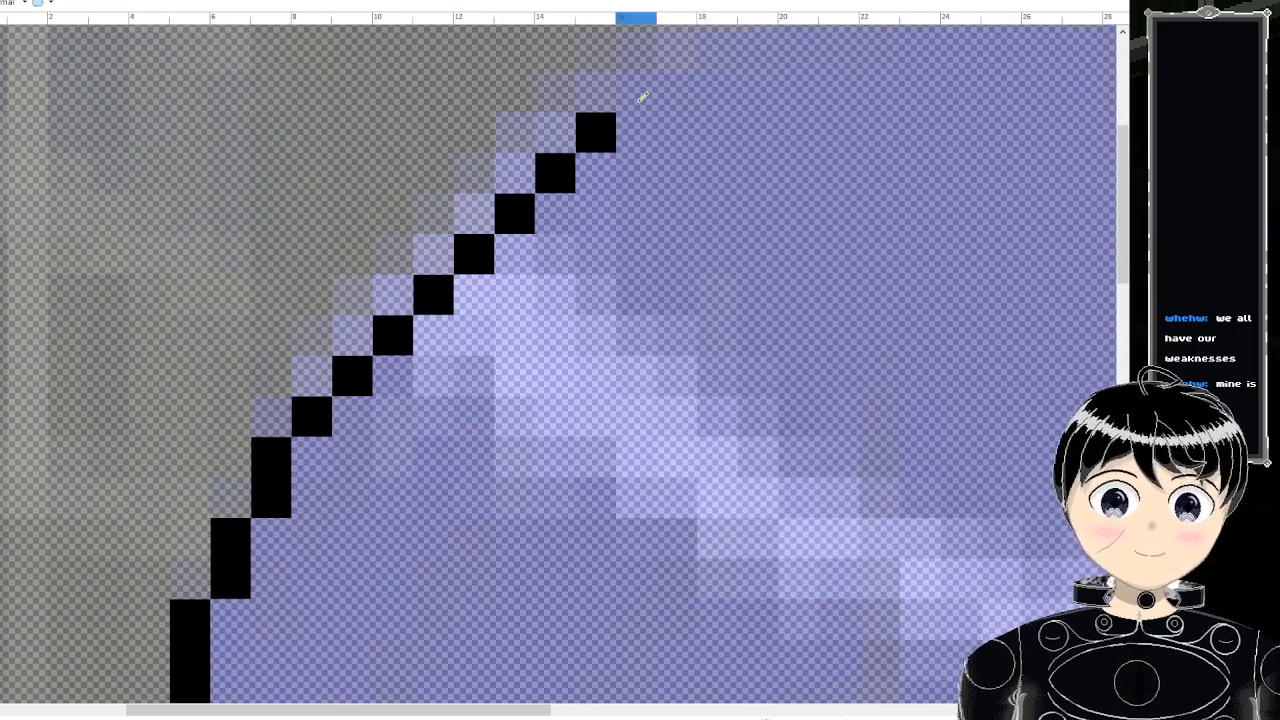
click(637, 93)
scroll(682, 75, down, 2)
scroll(709, 71, up, 2)
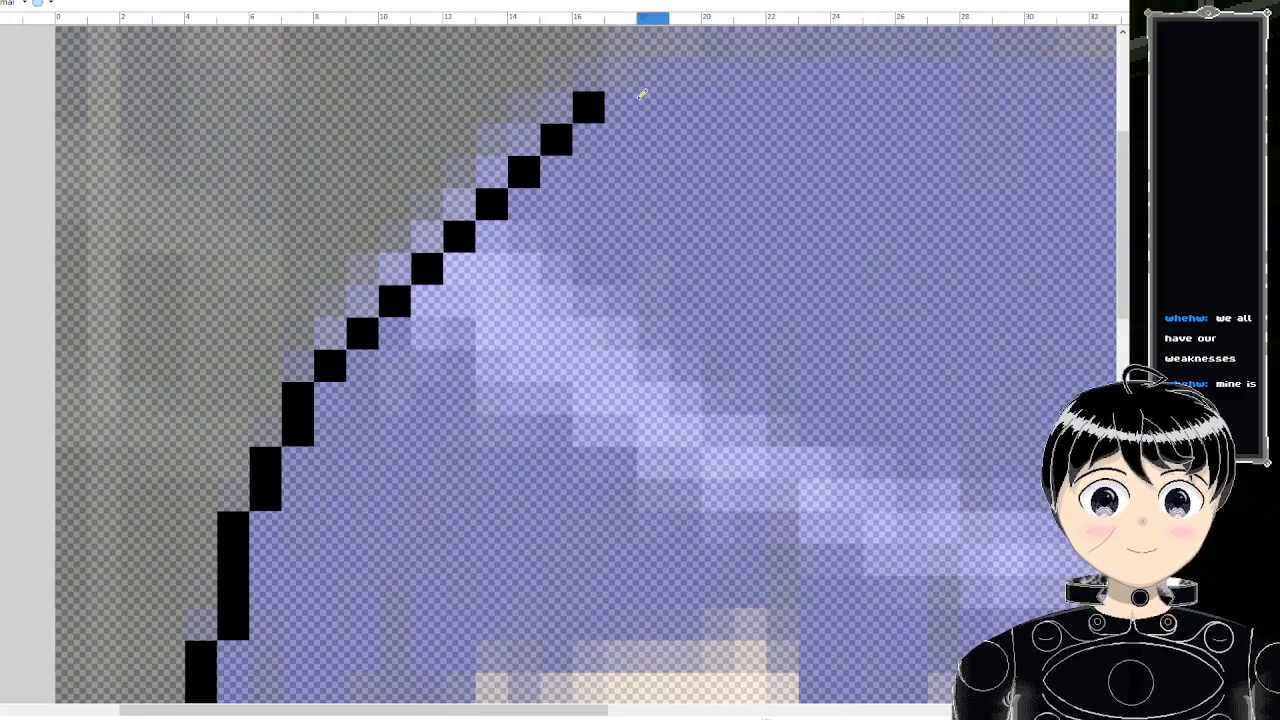
mouse_move(621, 105)
mouse_down()
mouse_move(690, 72)
mouse_move(728, 72)
mouse_up()
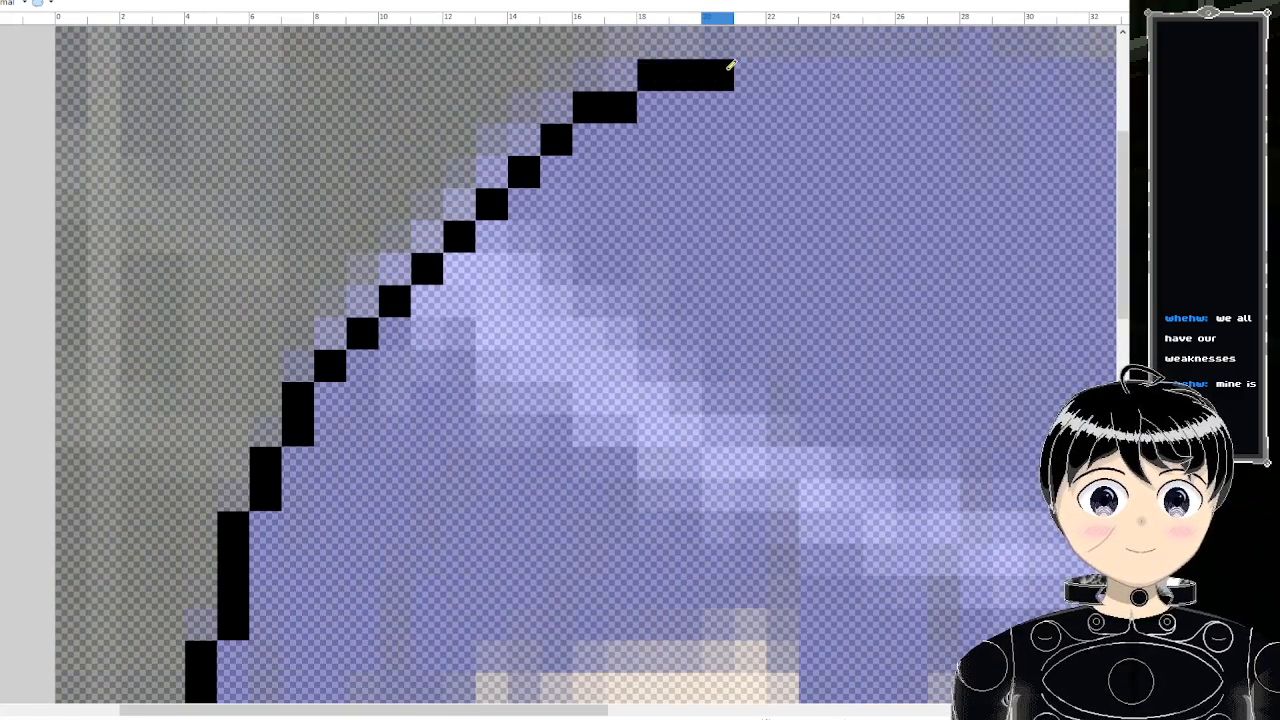
scroll(748, 73, down, 2)
scroll(748, 73, down, 1)
scroll(905, 168, up, 4)
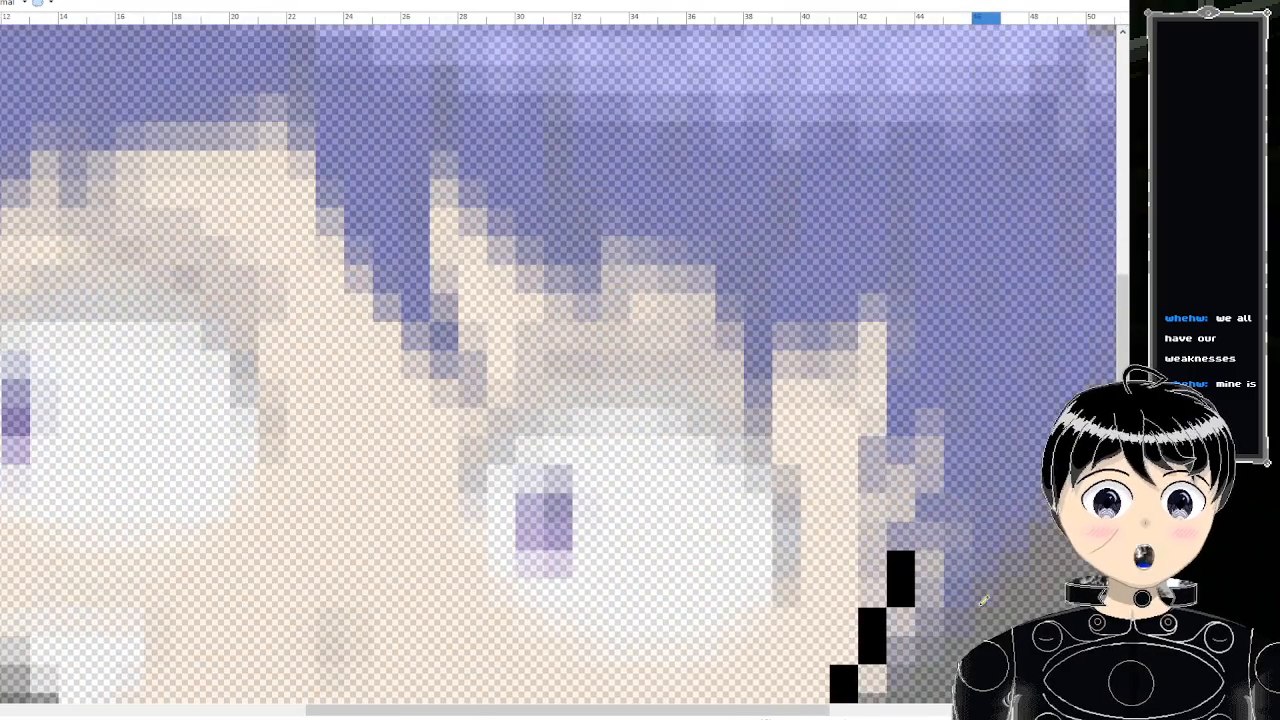
drag(958, 594, 1015, 508)
scroll(1043, 500, right, 3)
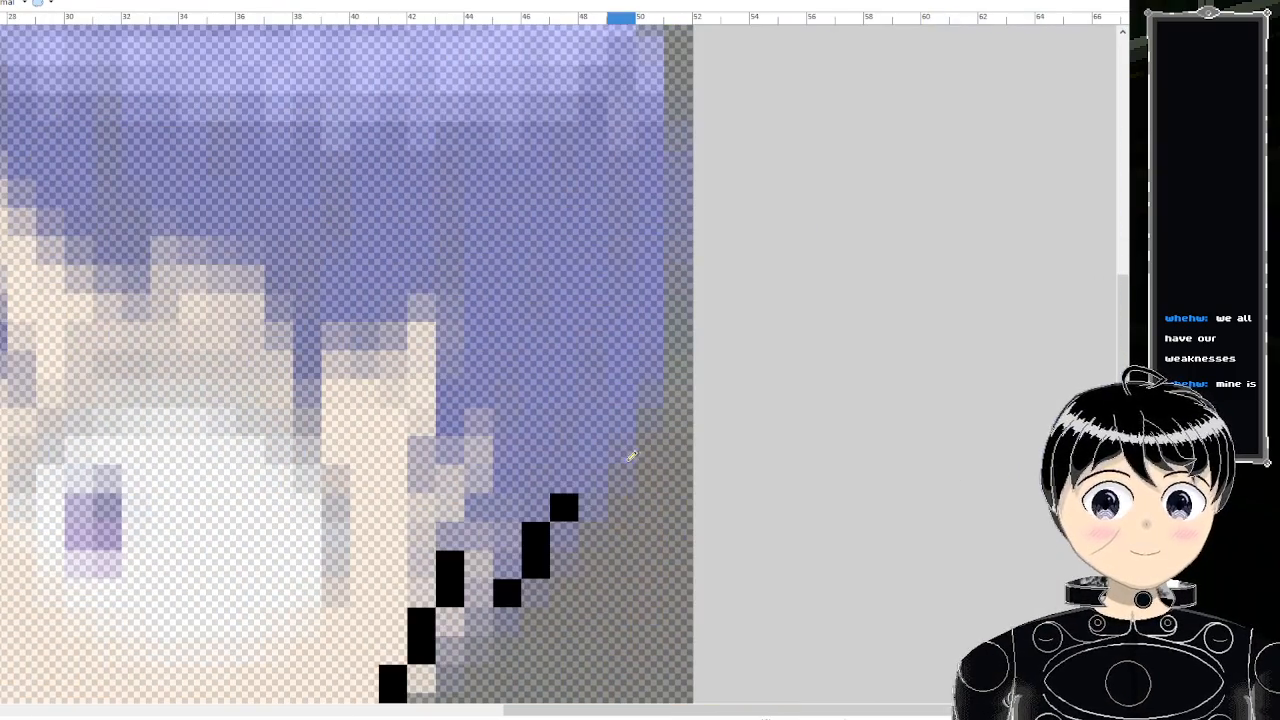
drag(588, 463, 622, 393)
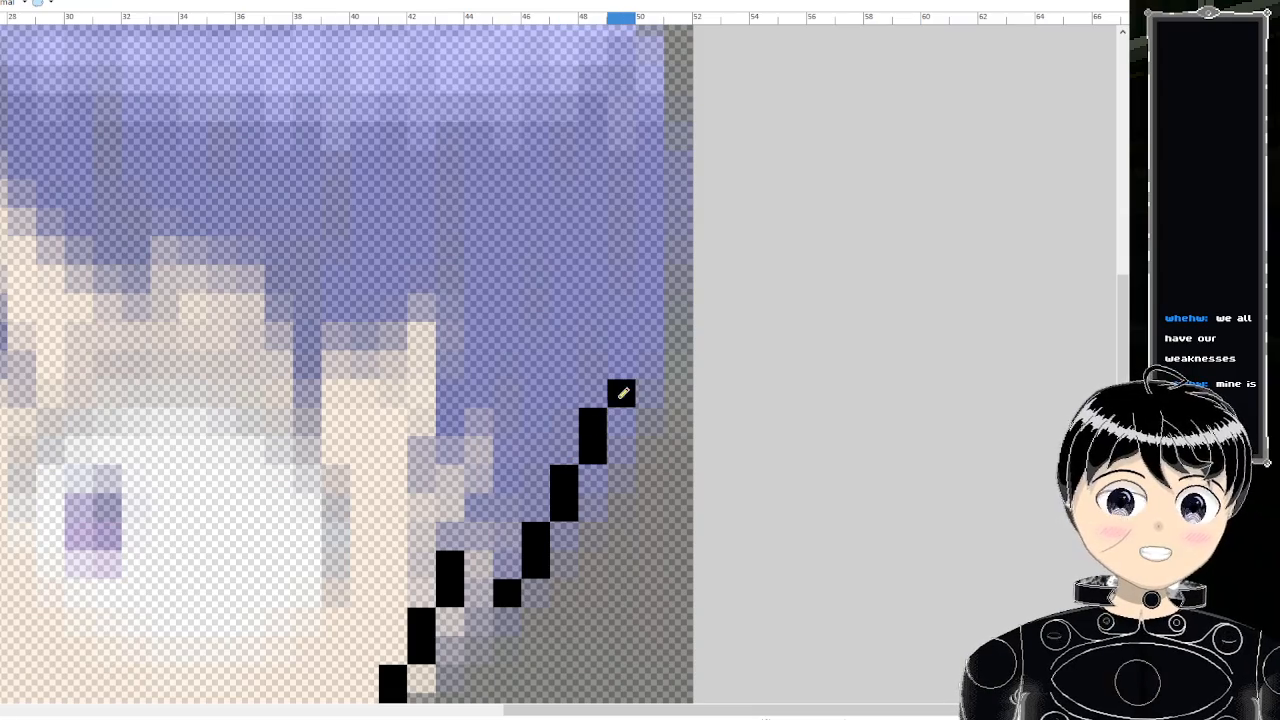
scroll(634, 368, down, 6)
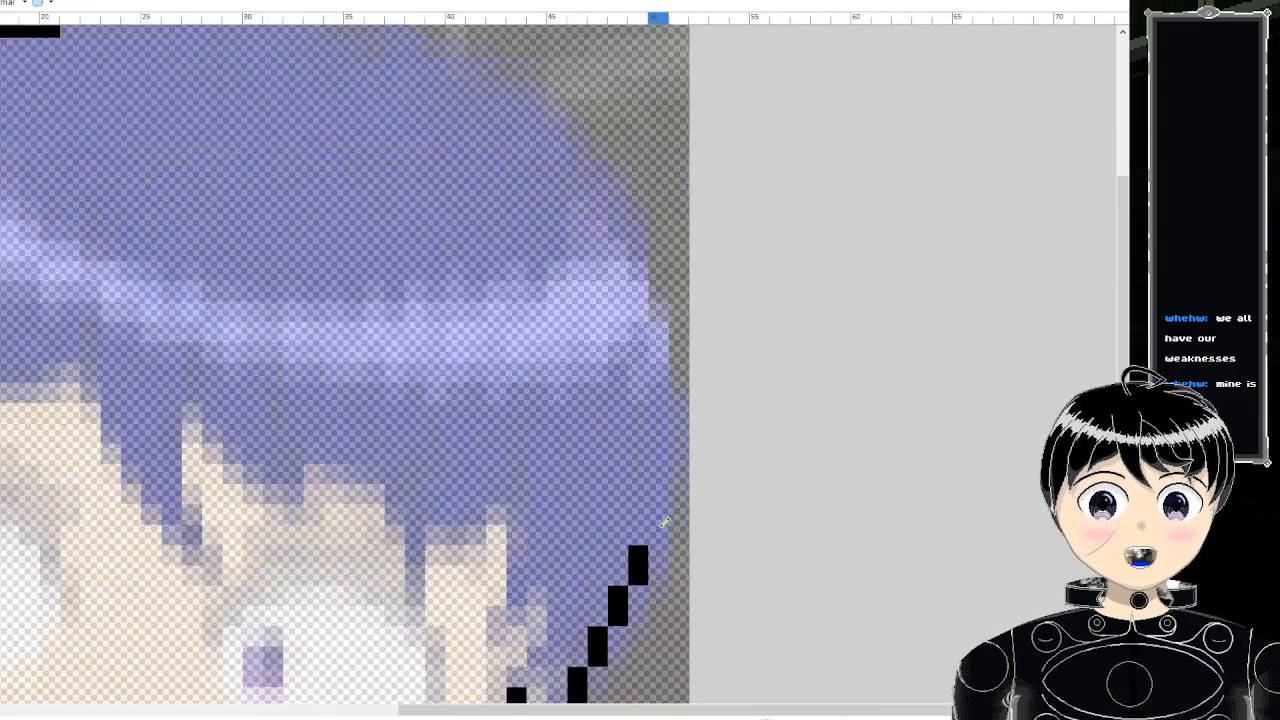
scroll(664, 519, up, 5)
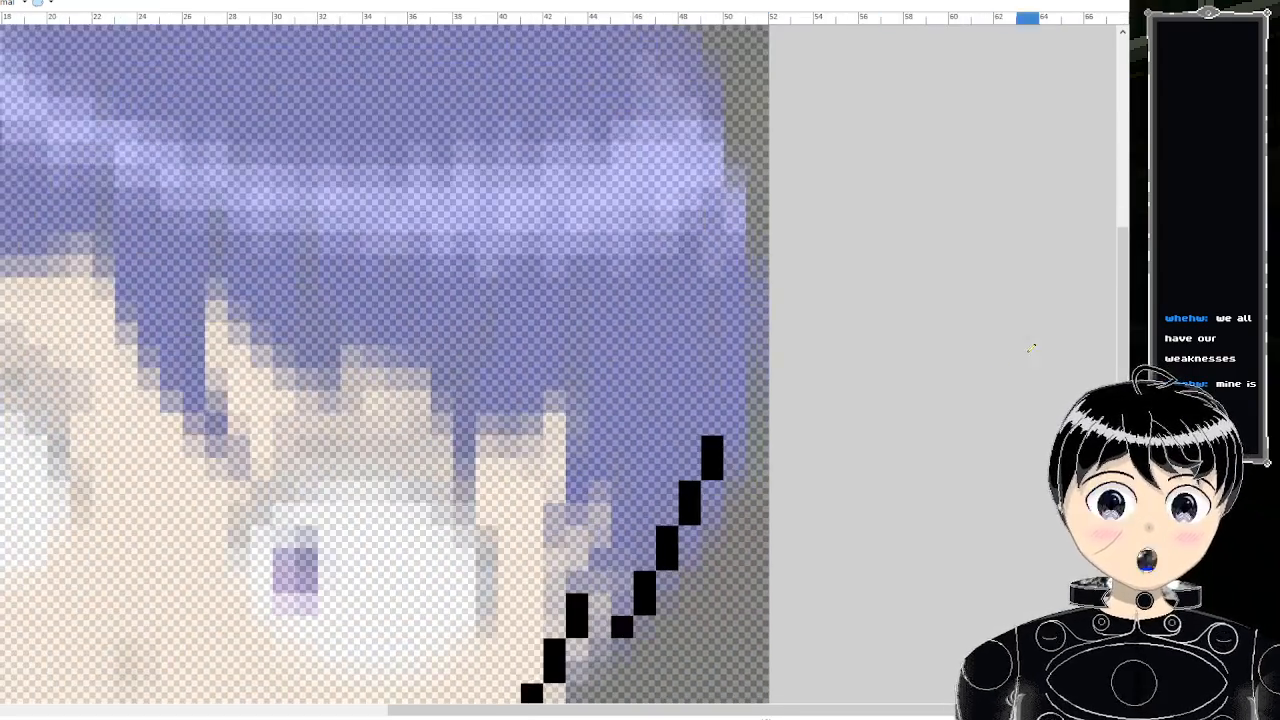
scroll(784, 417, down, 3)
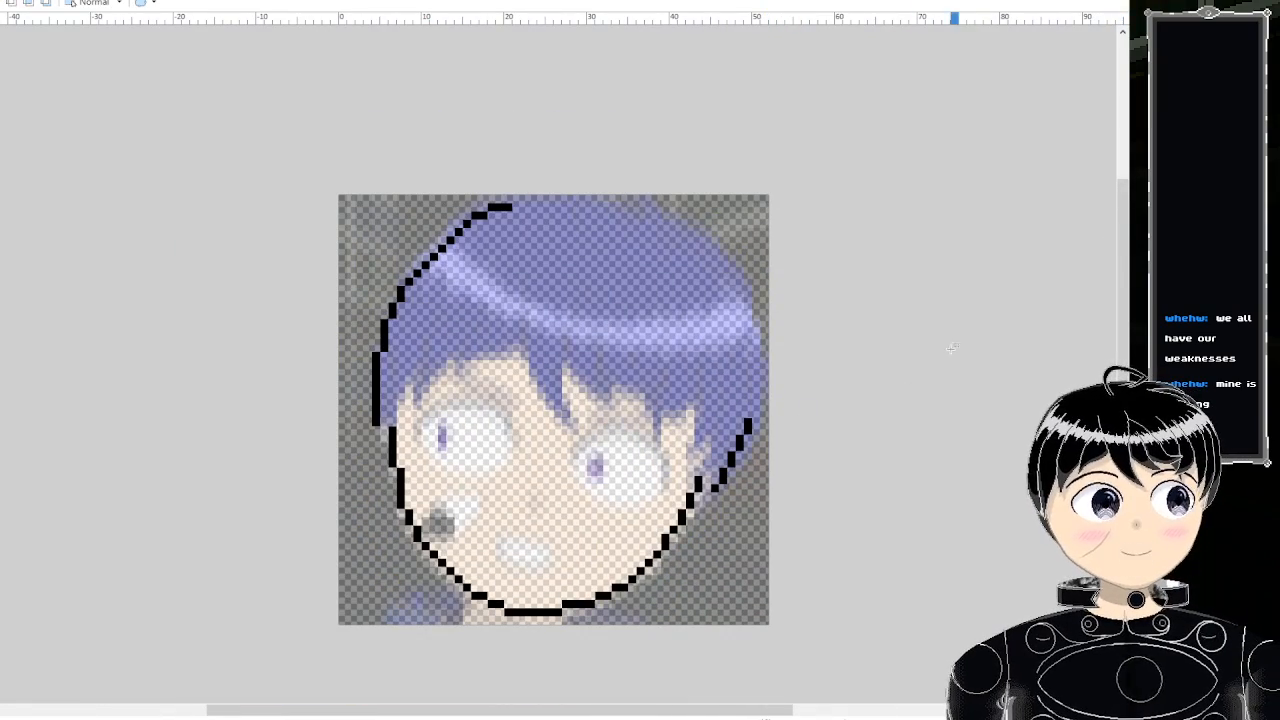
key(ctrl+z)
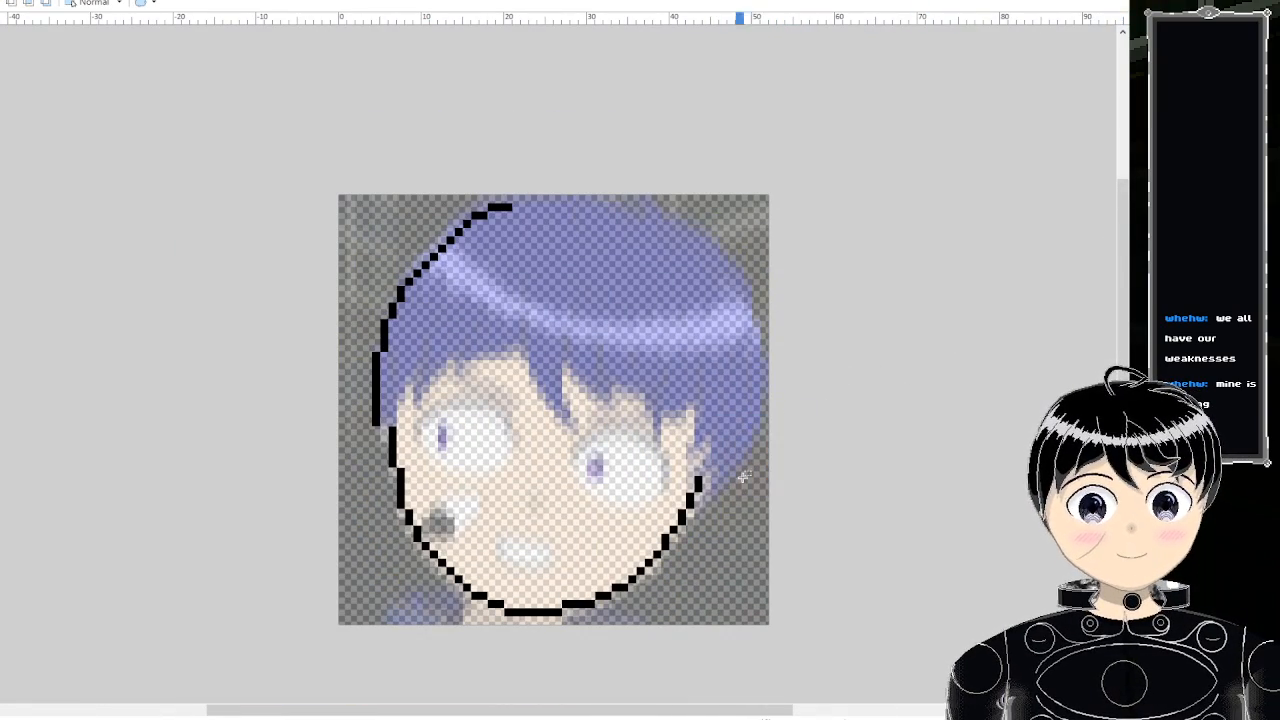
- Move the diagonal section of the upper left hair outline one pixel left and fill the gap above it with black
scroll(643, 353, down, 2)
scroll(620, 335, up, 6)
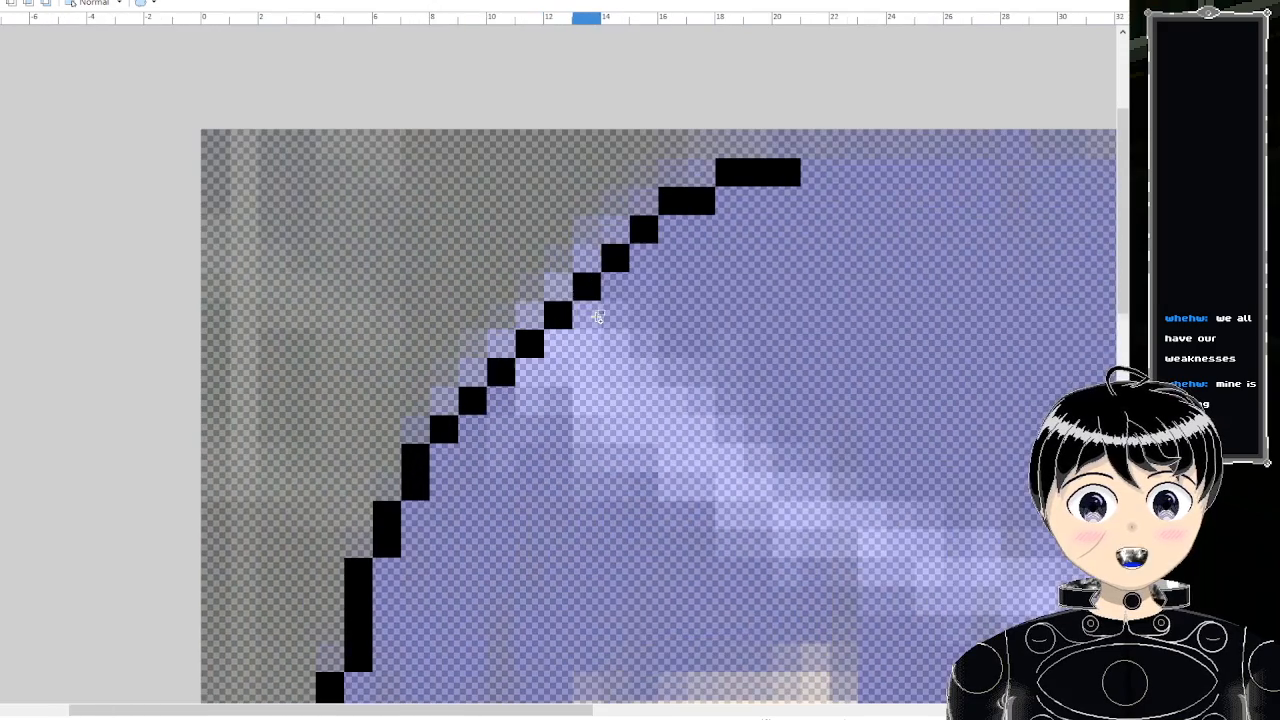
drag(449, 254, 622, 390)
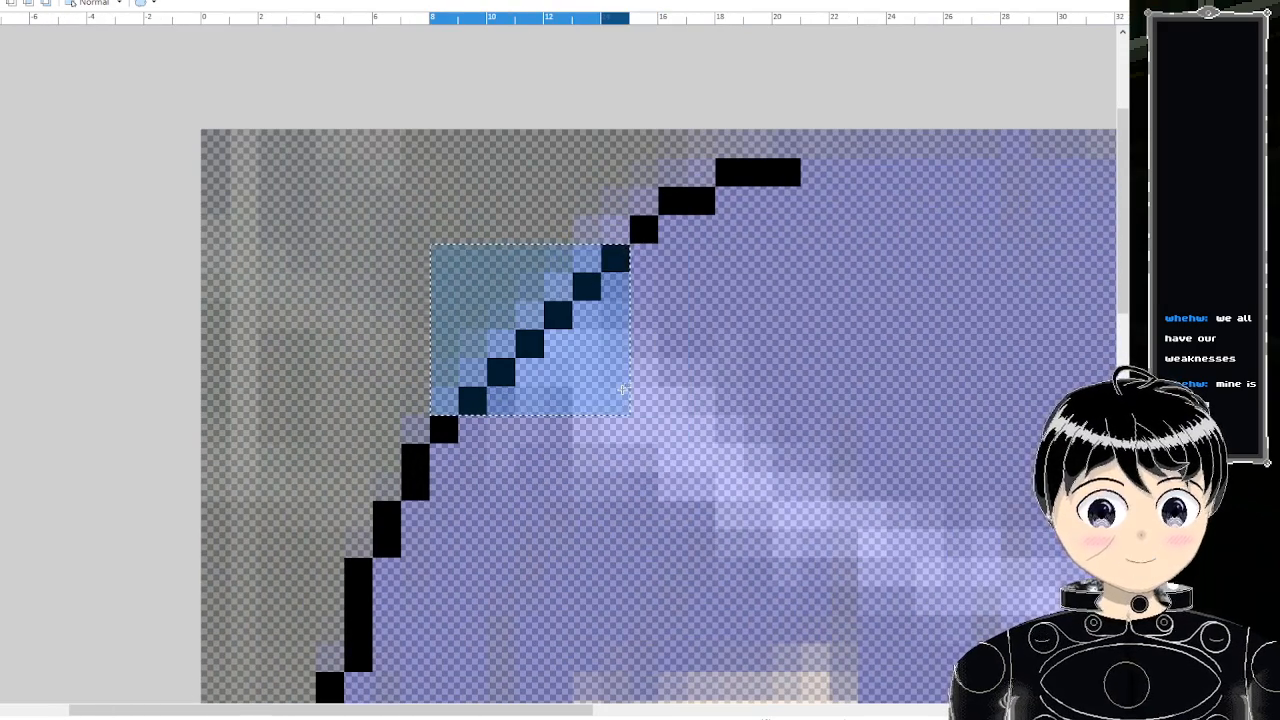
key(m)
key(Up)
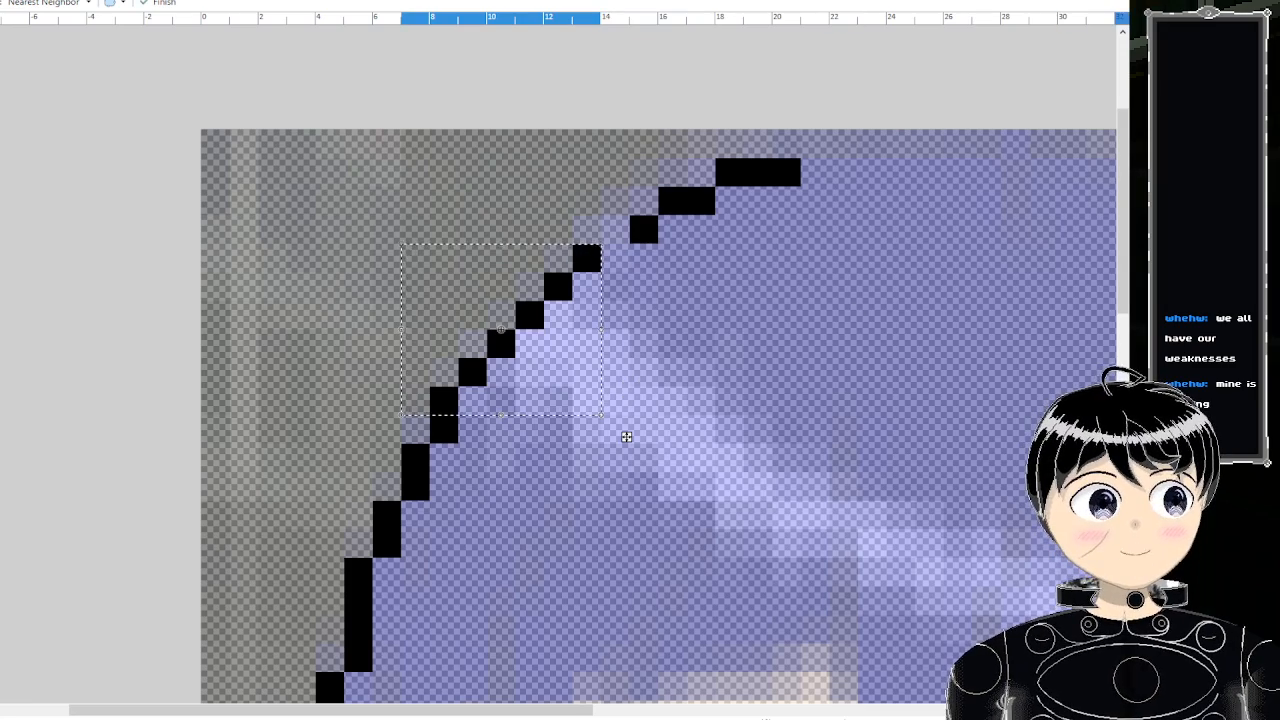
key(s)
click(634, 228)
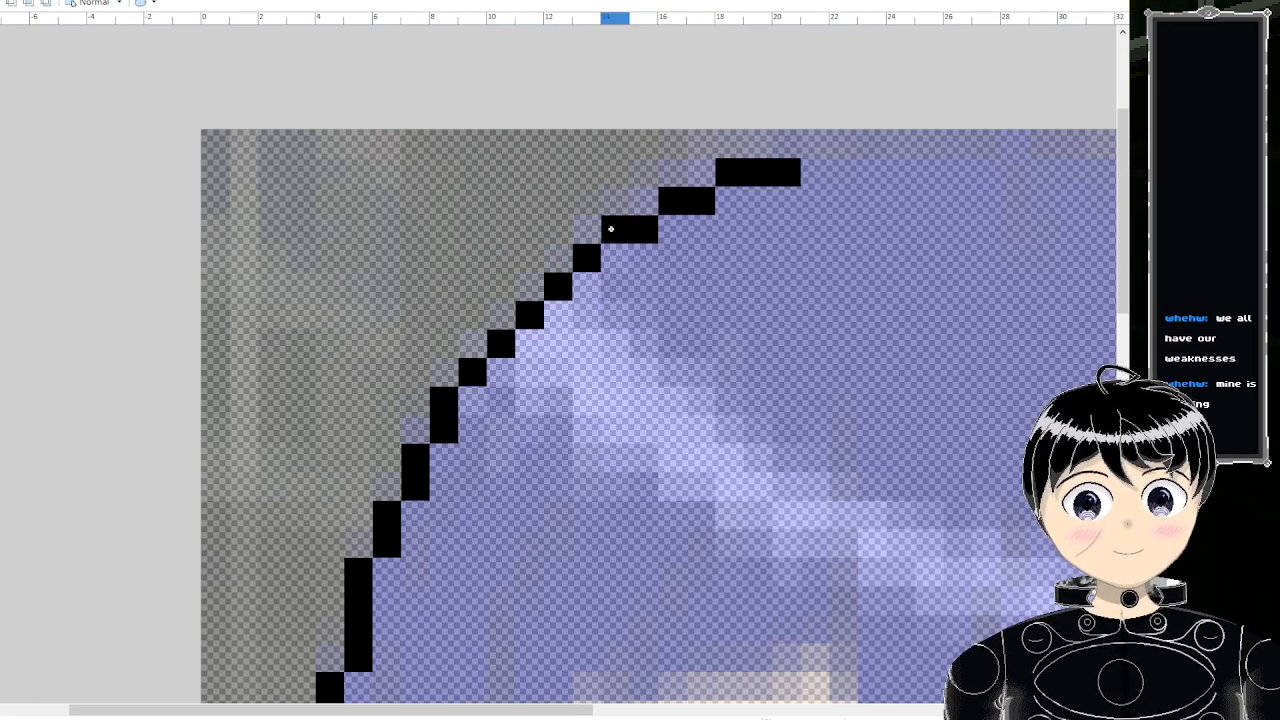
- Trace the lower right hair edge in black pixels from the end of the jaw line diagonally upward, smoothing its steps
scroll(655, 228, down, 5)
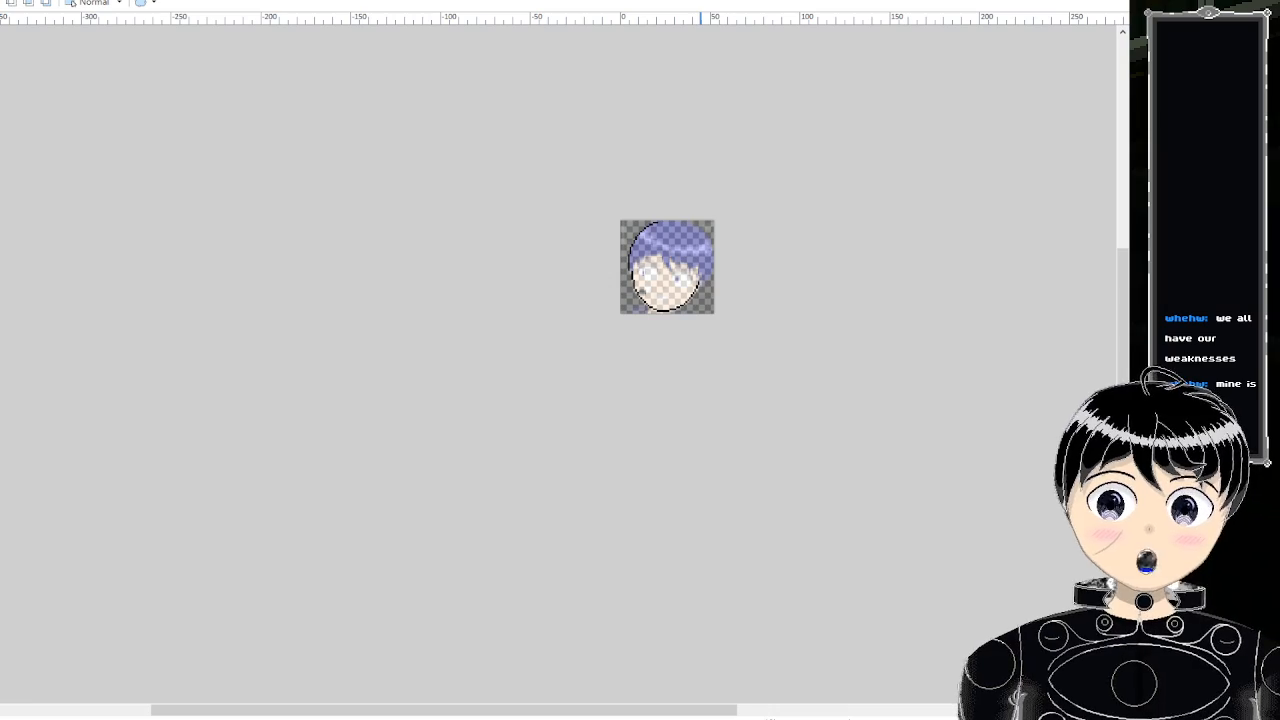
scroll(706, 202, up, 4)
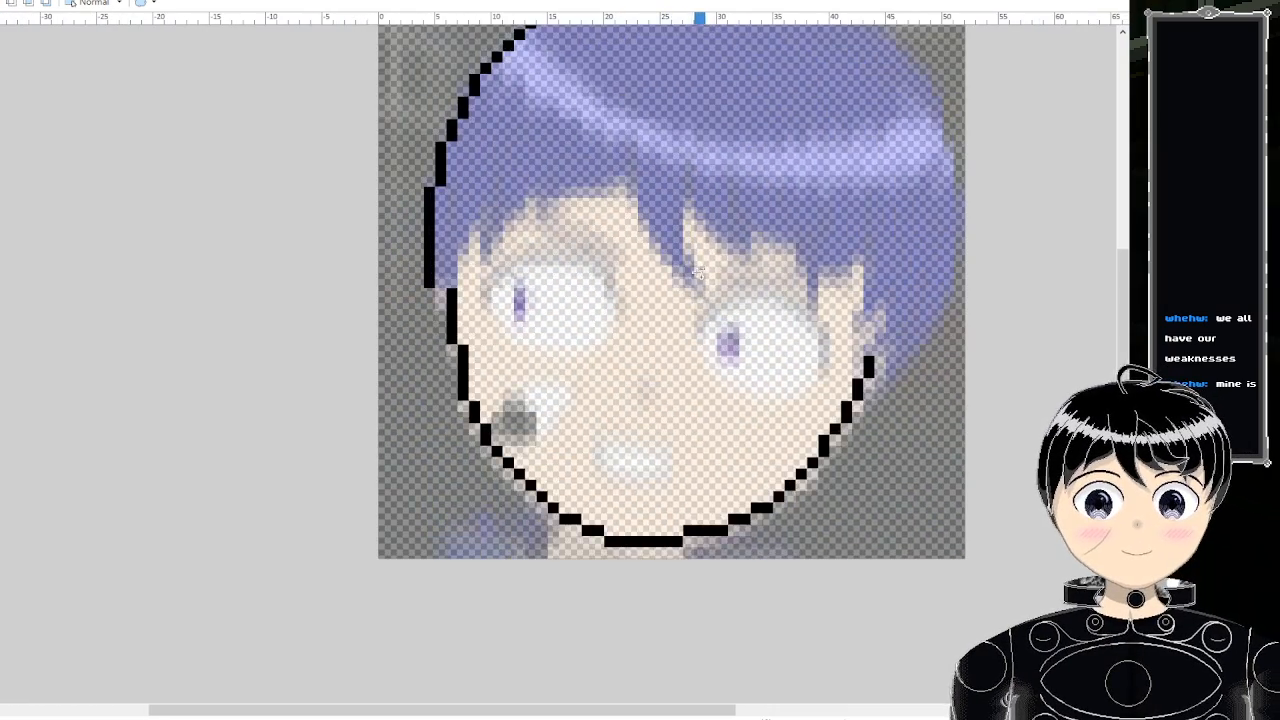
scroll(869, 357, up, 2)
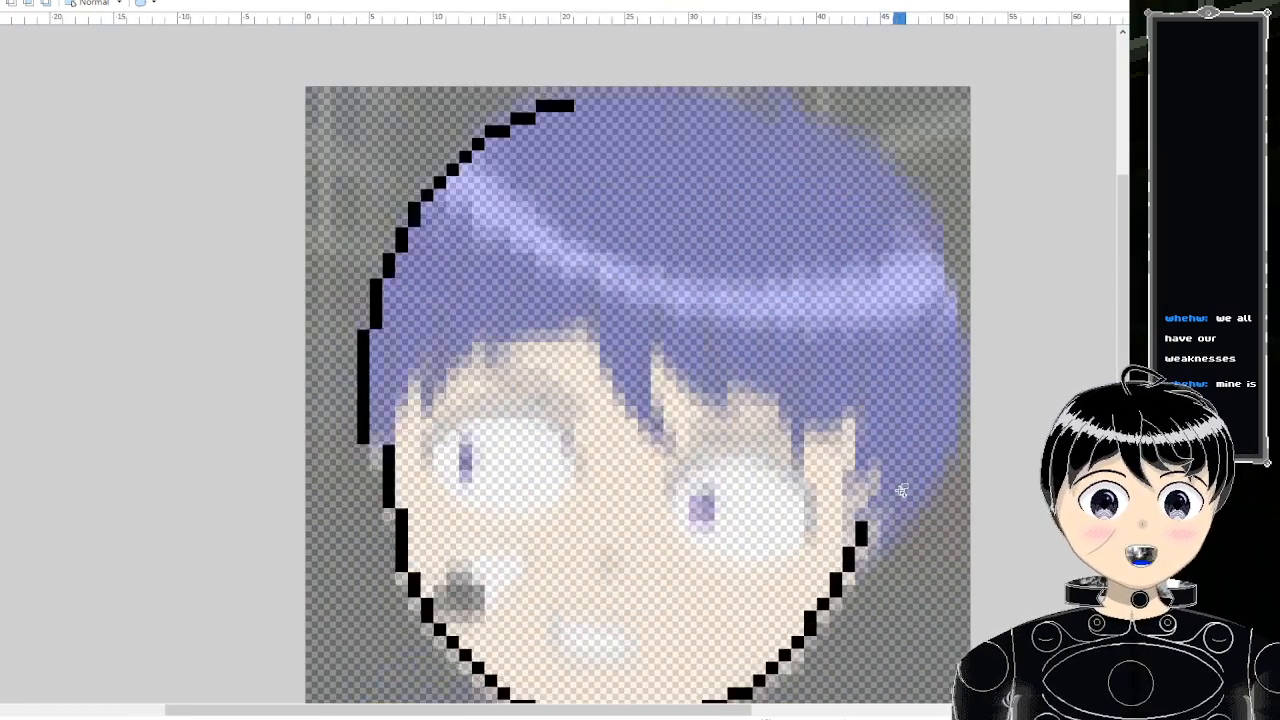
scroll(830, 640, up, 3)
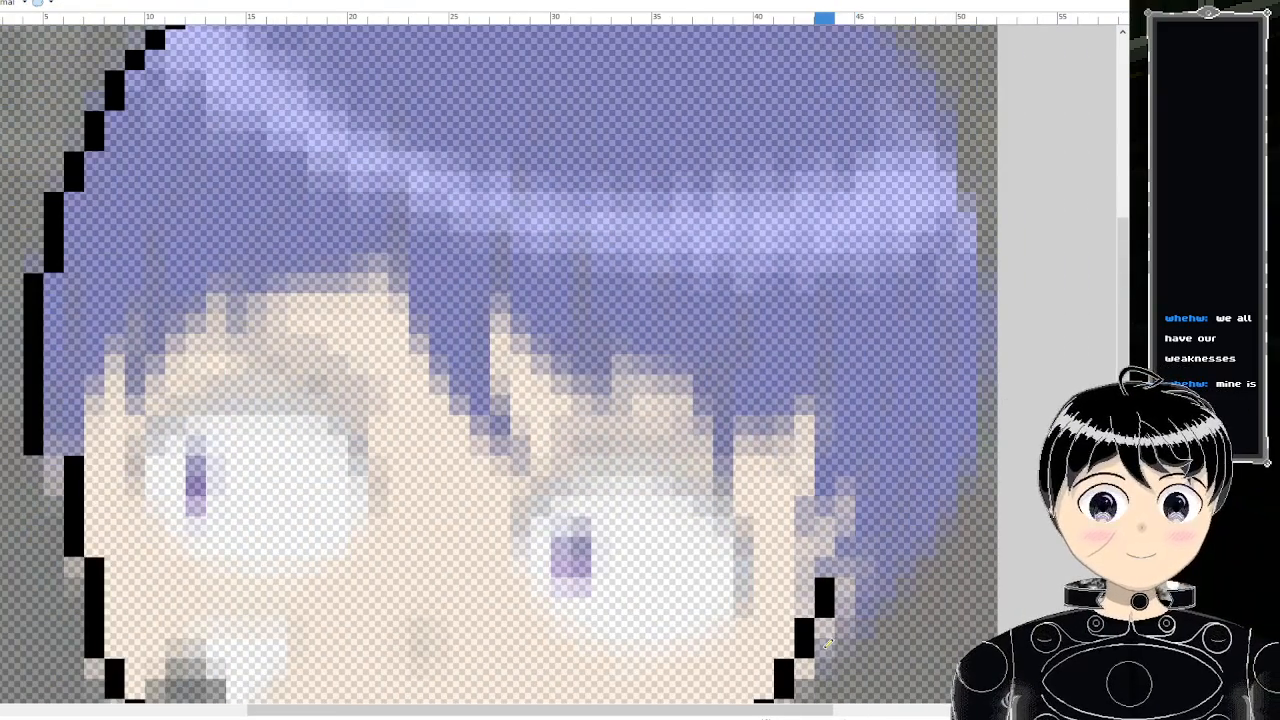
drag(828, 645, 912, 542)
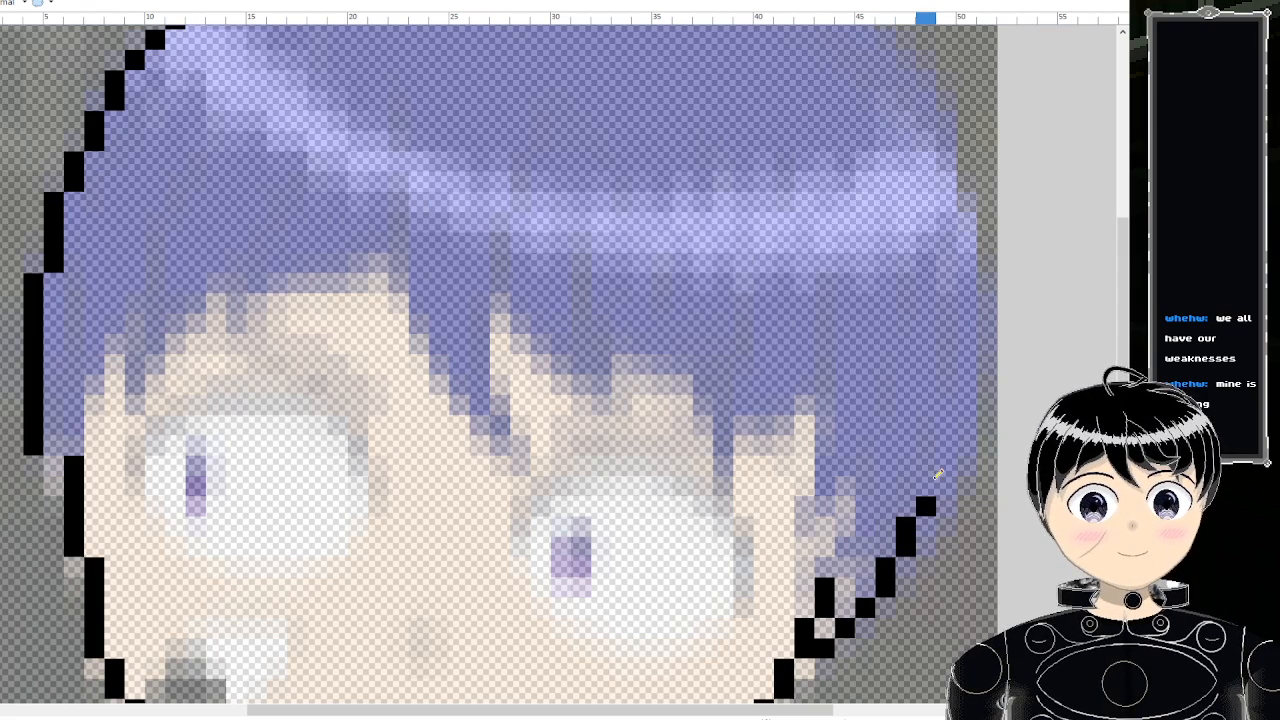
drag(929, 521, 911, 546)
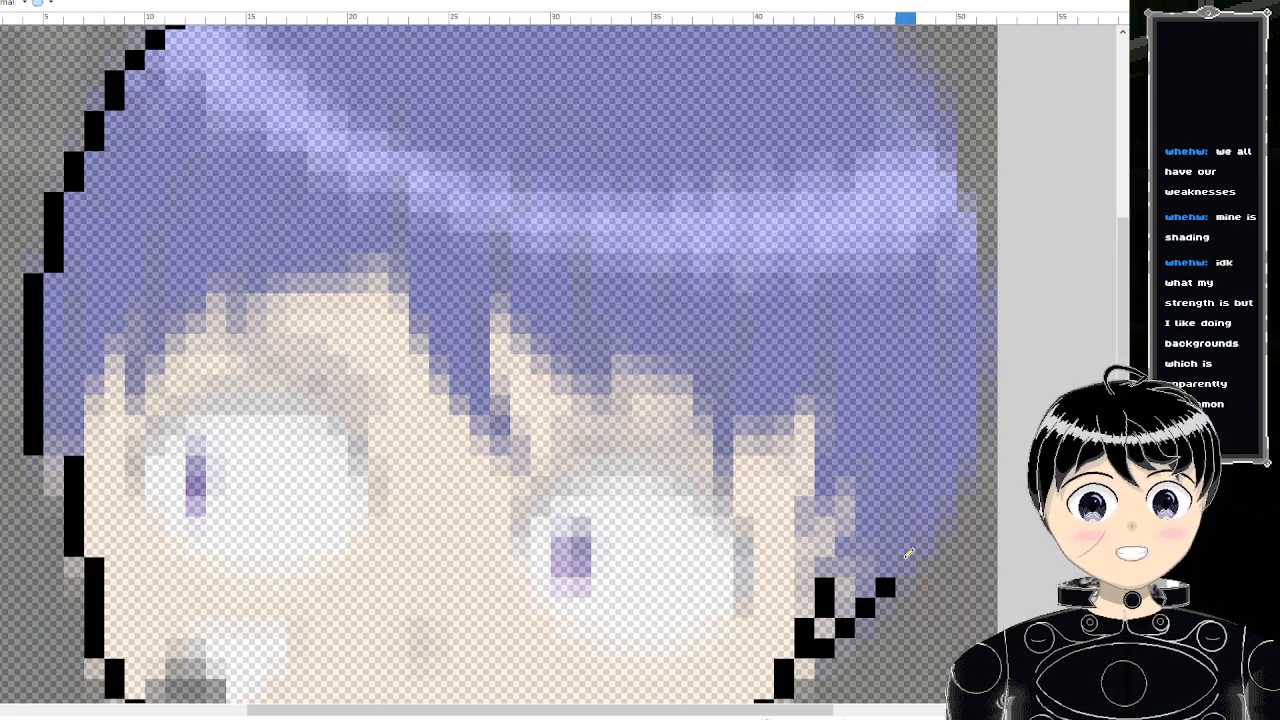
click(905, 560)
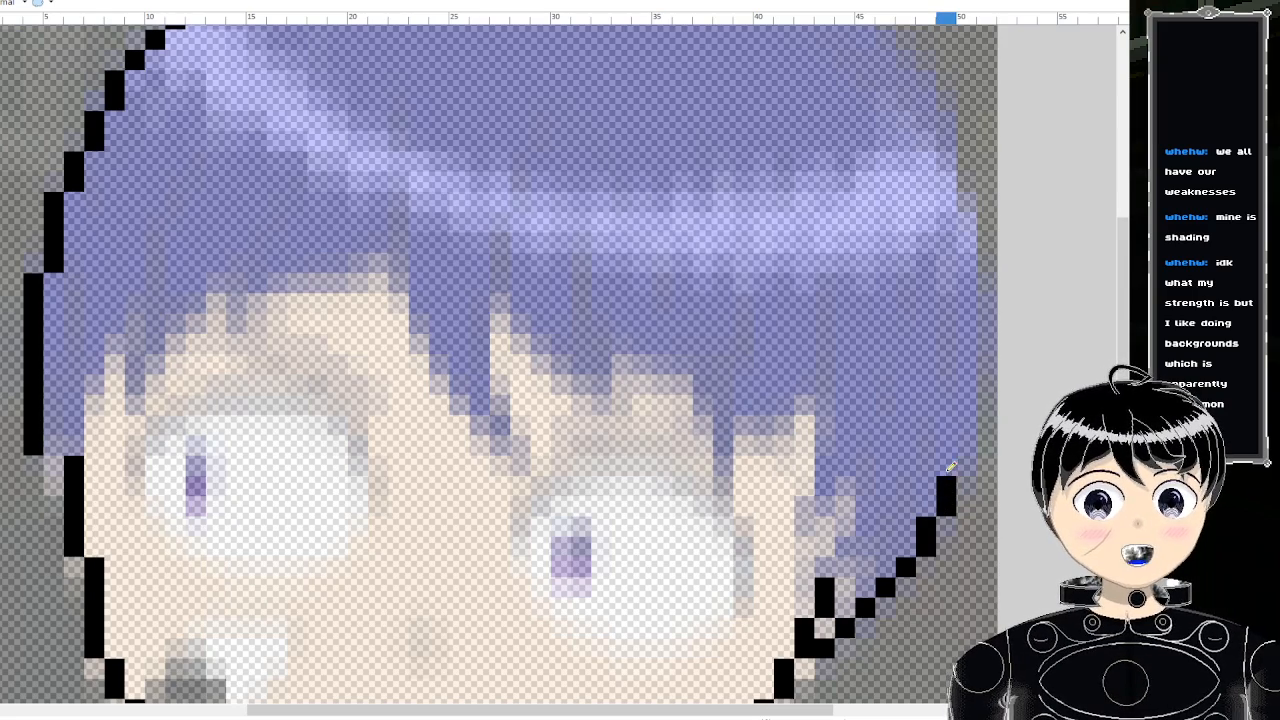
- Continue the black outline up the right side of the hair and around the upper right curve
mouse_move(950, 466)
mouse_down()
mouse_move(967, 440)
mouse_move(977, 328)
mouse_up()
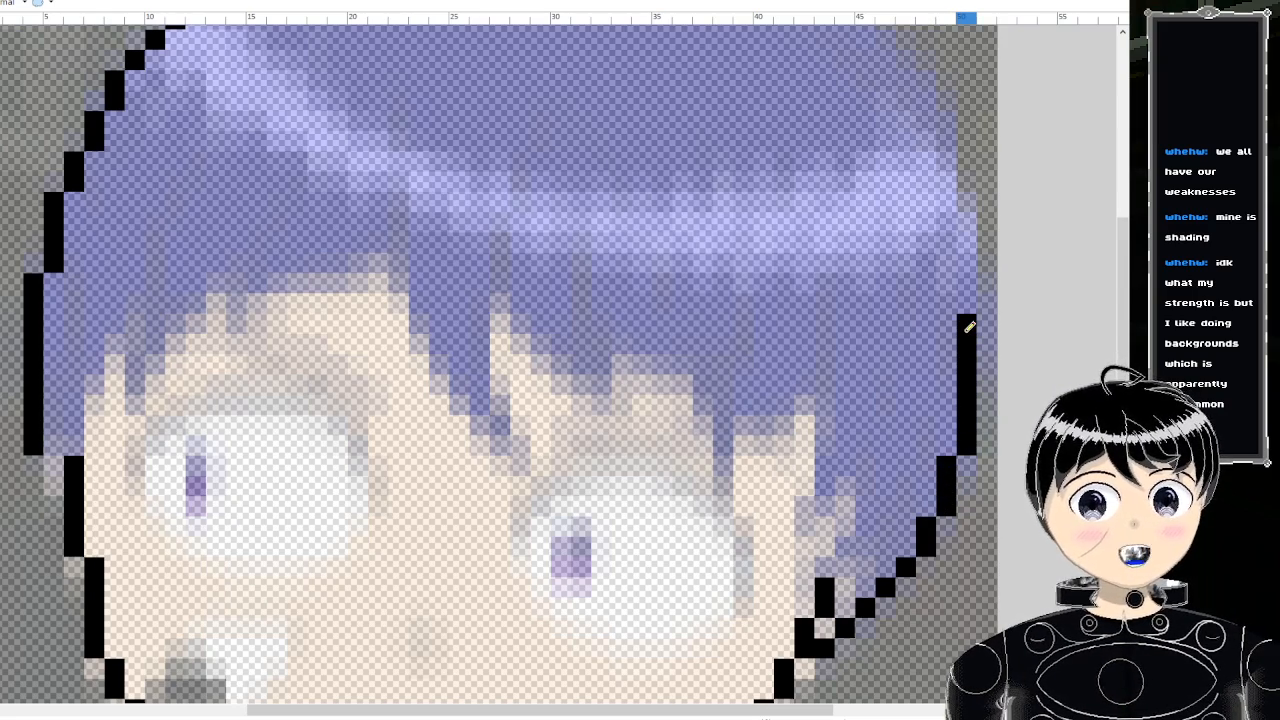
scroll(968, 326, up, 2)
drag(972, 396, 971, 328)
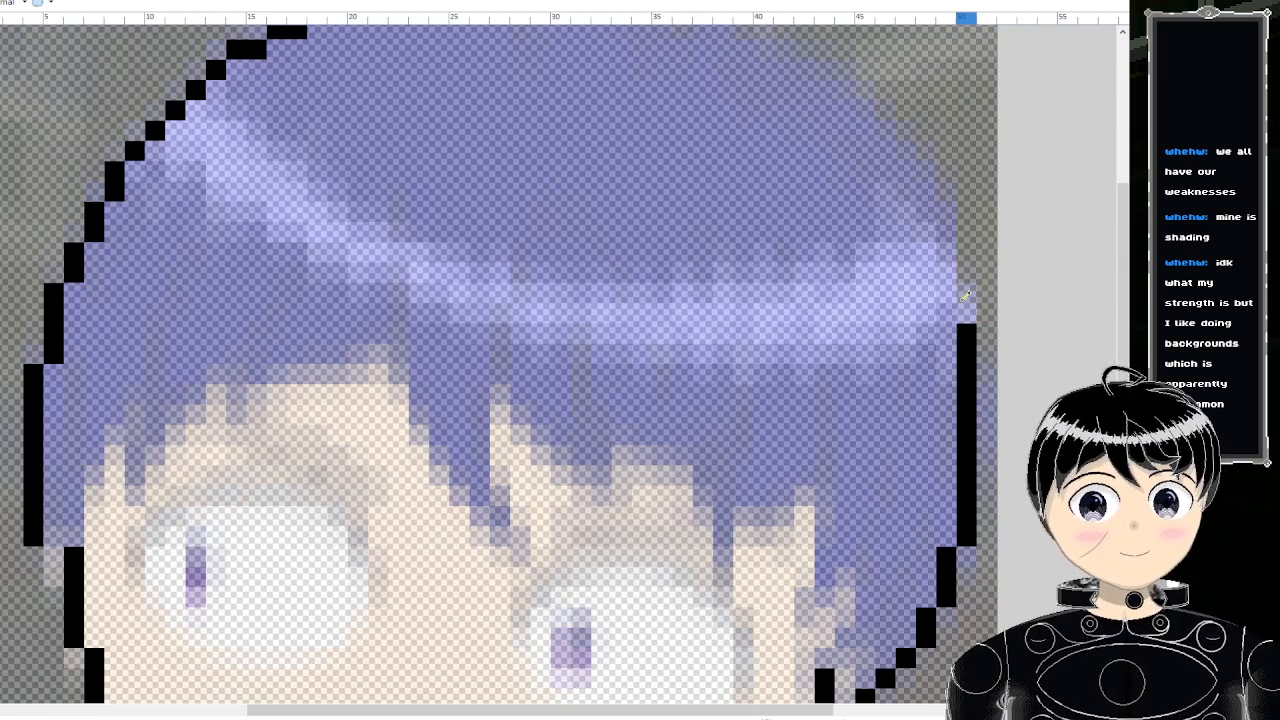
scroll(965, 296, up, 2)
mouse_move(964, 400)
mouse_down()
mouse_move(920, 255)
mouse_move(843, 178)
mouse_up()
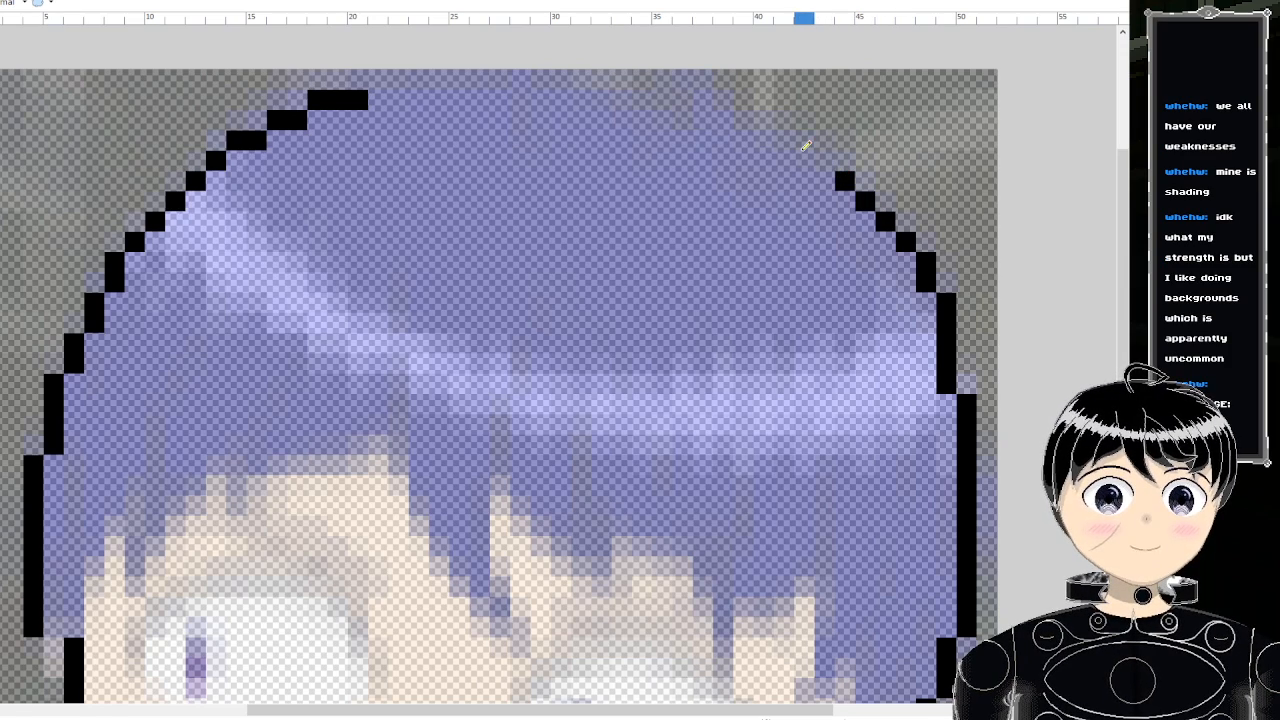
- Extend the black outline leftward along the upper right of the head in short horizontal steps
click(823, 158)
click(803, 156)
click(770, 145)
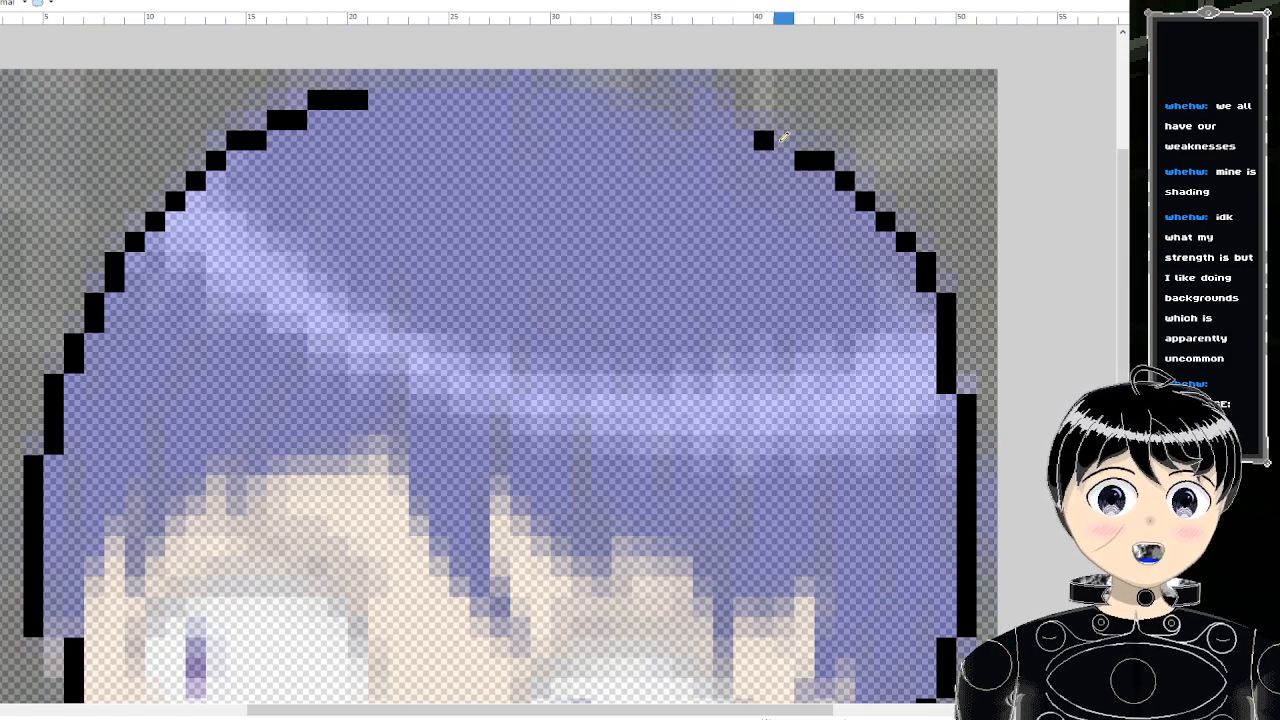
click(784, 142)
click(744, 142)
click(724, 122)
click(704, 122)
click(686, 124)
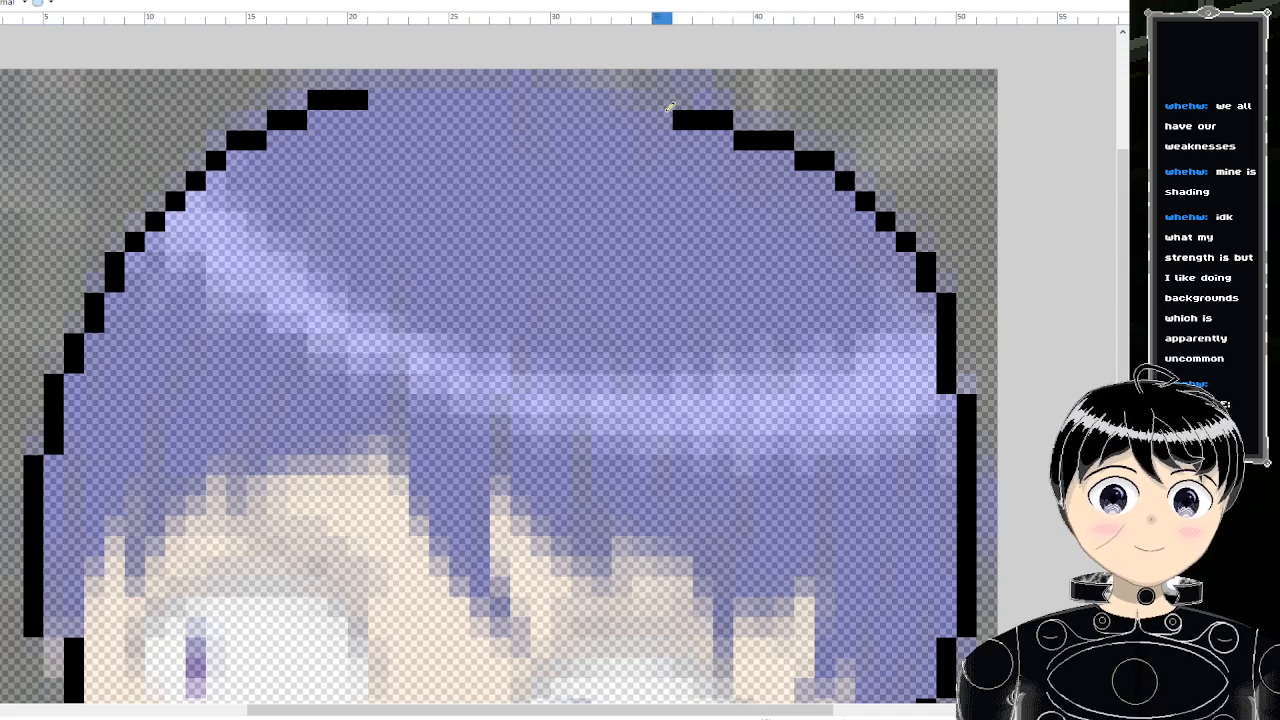
- Close the hair outline across the crown in black pixels, joining the right curve to the left one
click(643, 100)
click(622, 100)
click(663, 119)
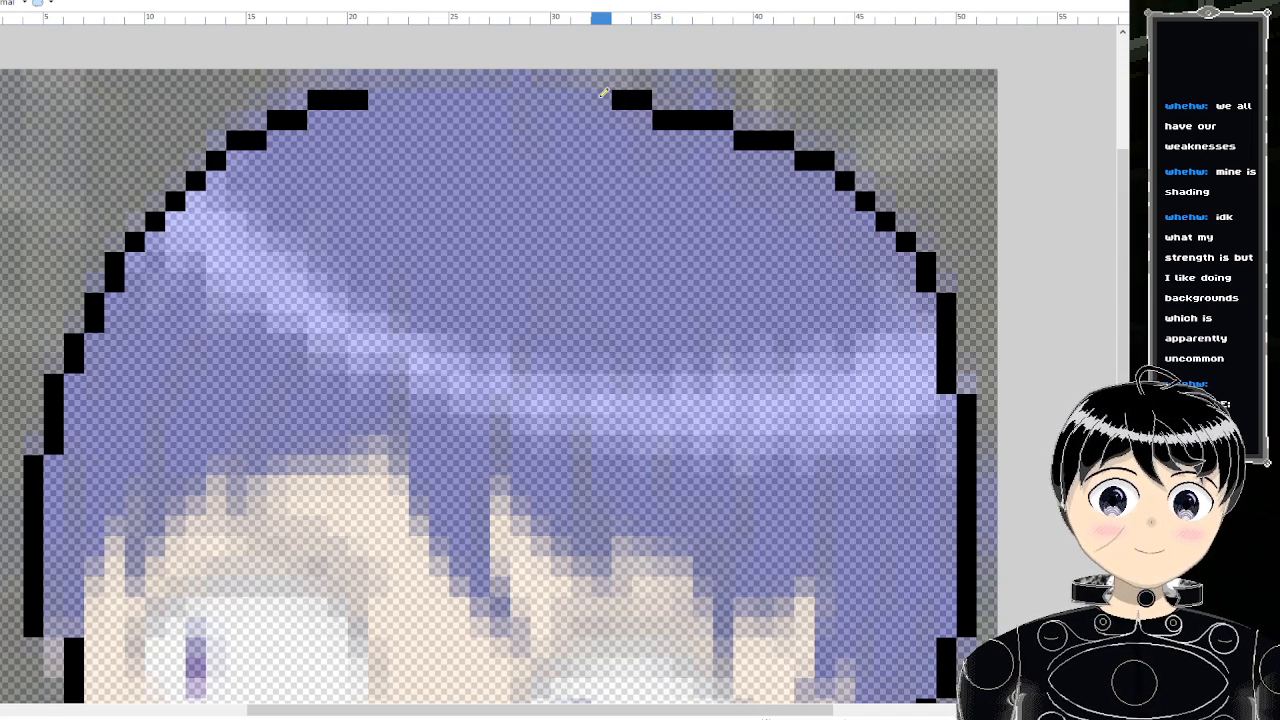
click(601, 99)
click(581, 99)
drag(562, 83, 385, 80)
scroll(534, 92, down, 4)
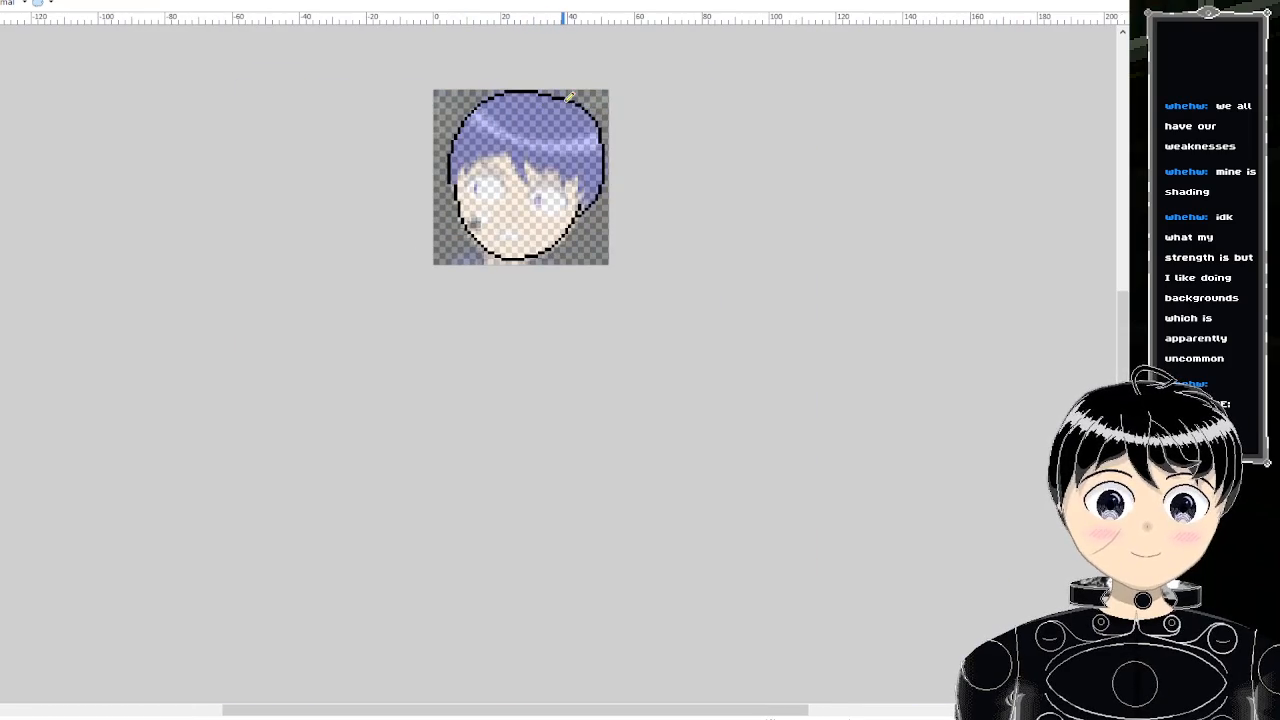
- Examine the closed black head outline at several zoom levels, with and without the faded reference
scroll(569, 97, down, 2)
scroll(562, 95, up, 4)
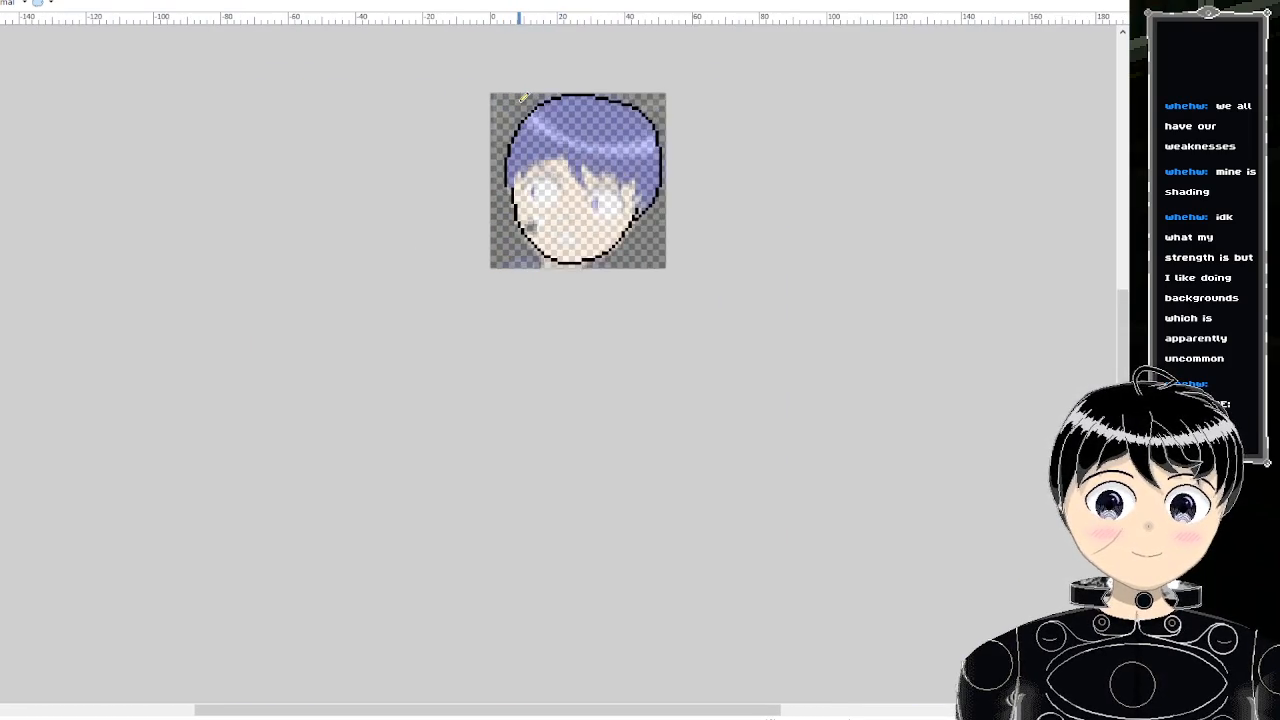
scroll(777, 100, down, 4)
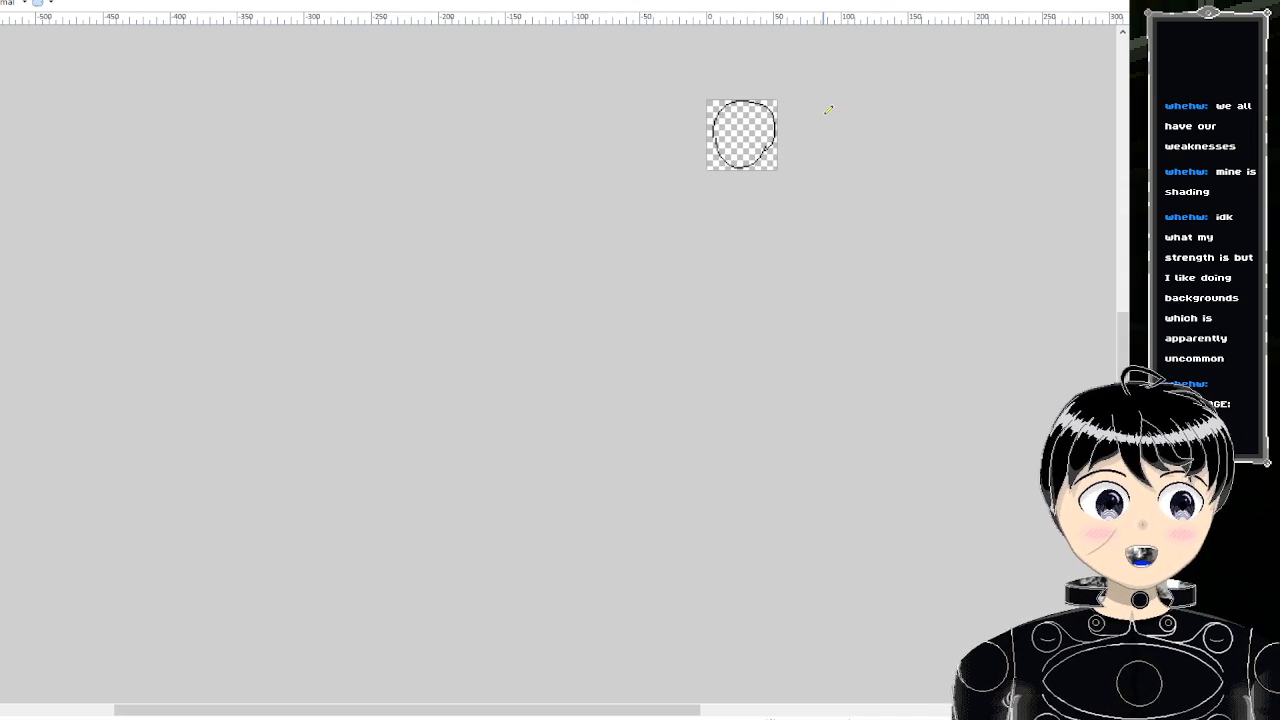
scroll(757, 105, up, 3)
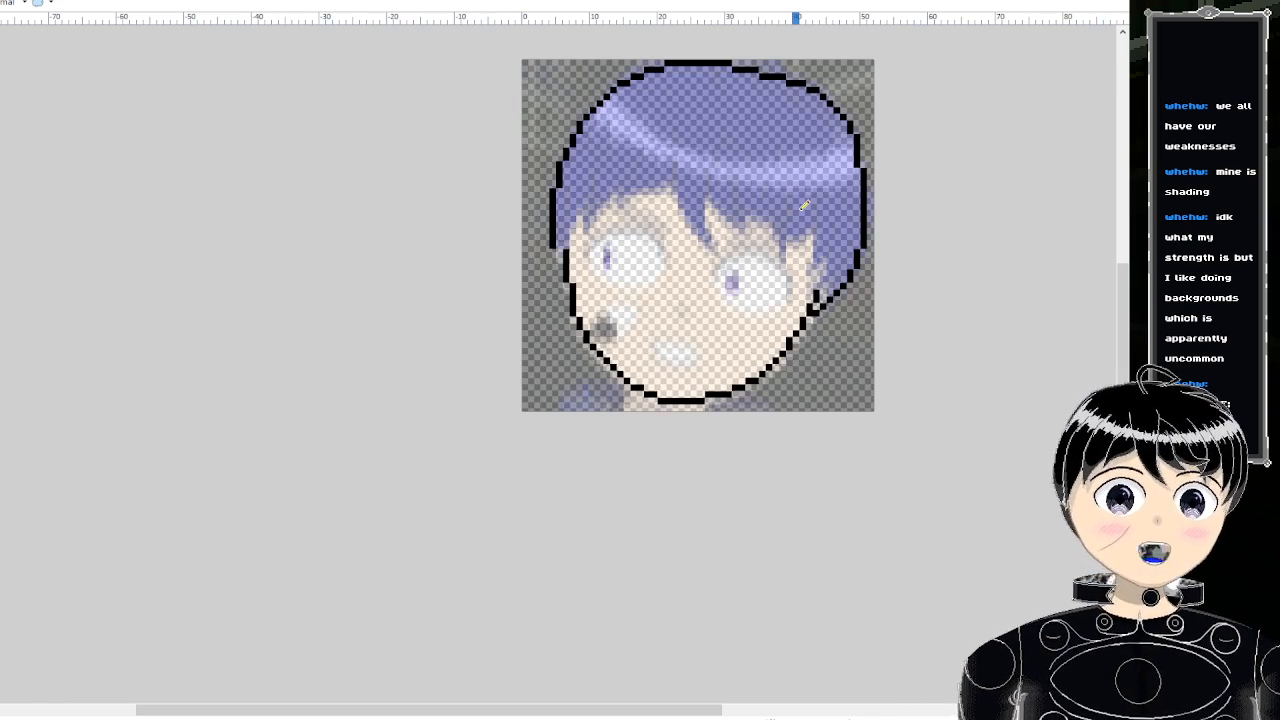
scroll(804, 205, down, 2)
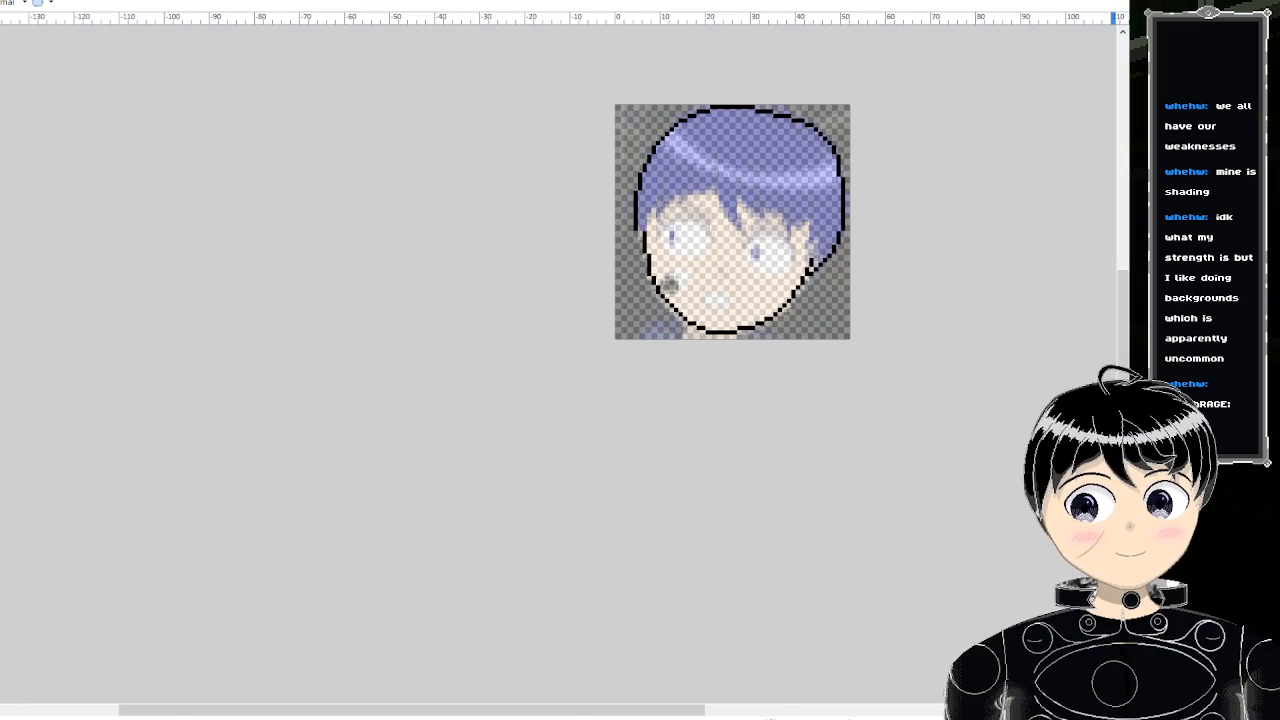
key(ctrl+Tab)
key(ctrl+Tab)
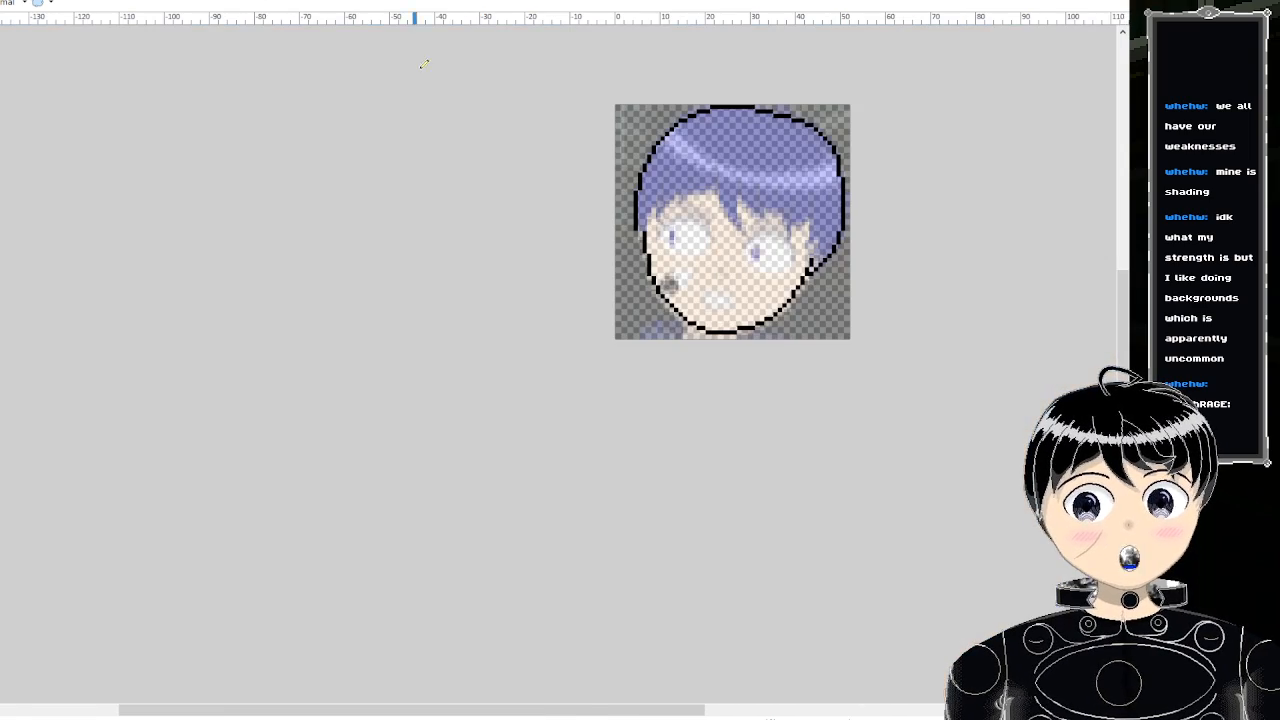
scroll(782, 210, up, 3)
scroll(742, 236, up, 2)
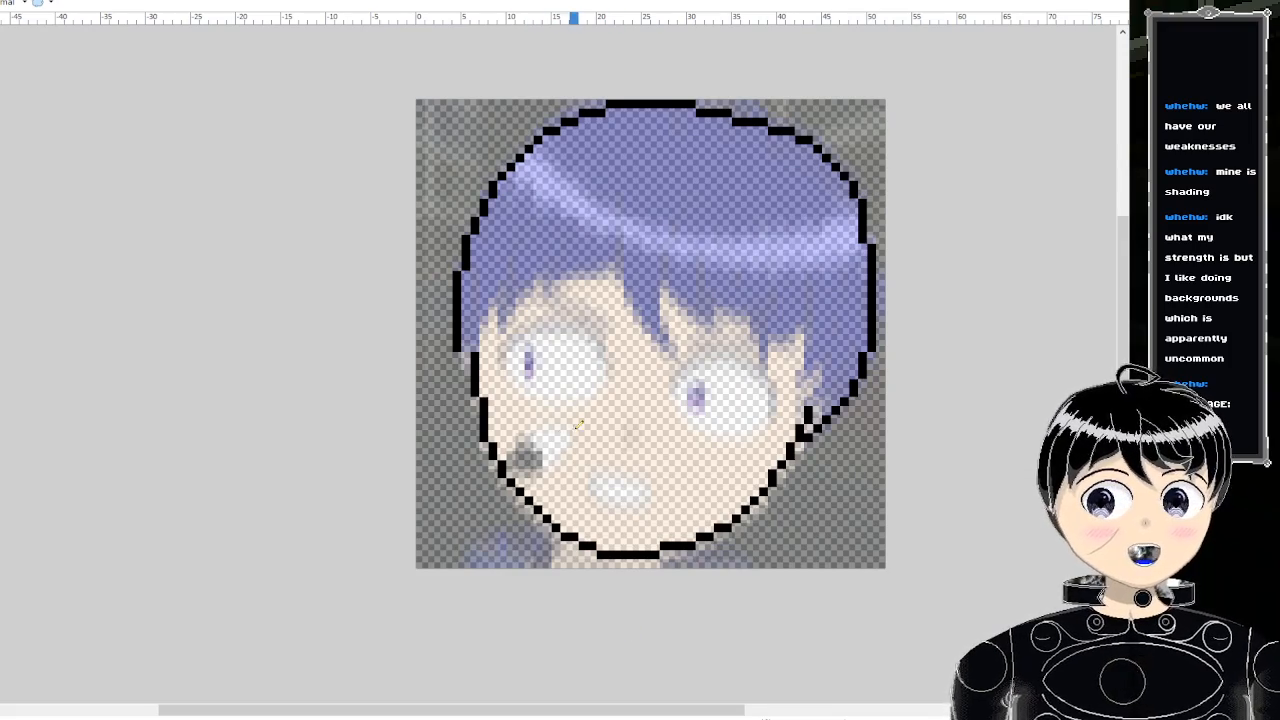
scroll(586, 415, up, 3)
scroll(640, 400, down, 4)
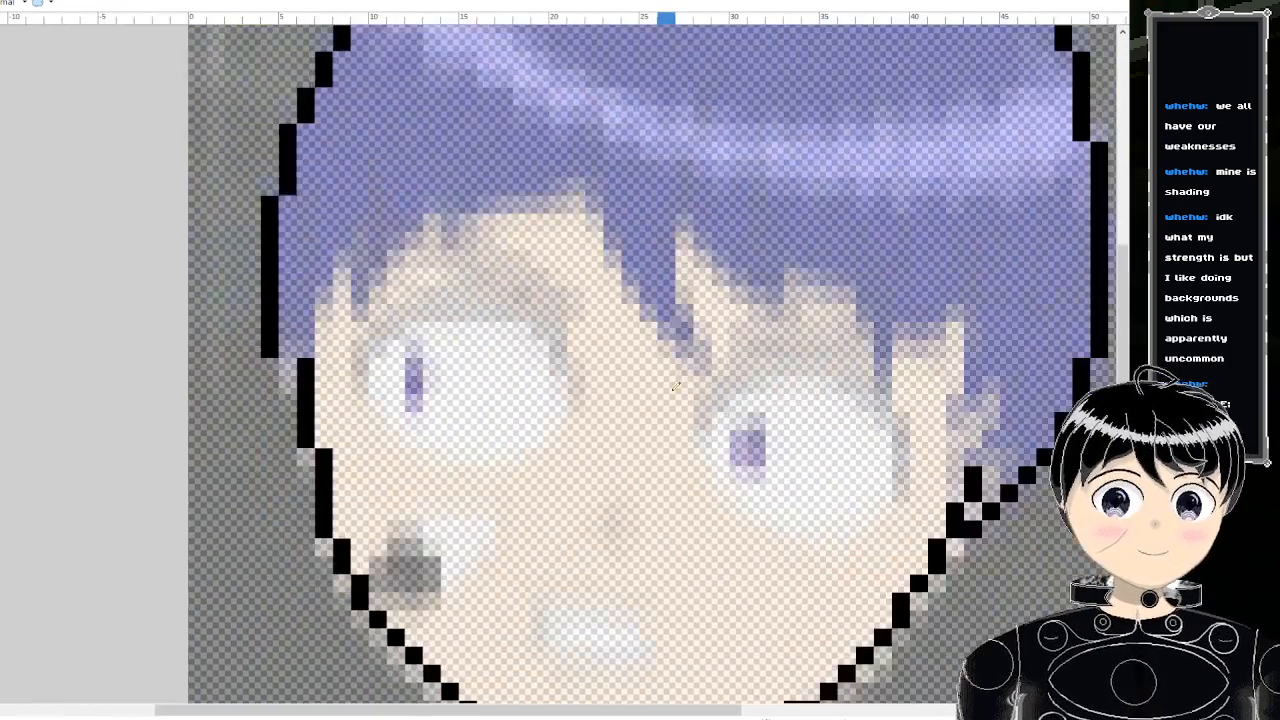
scroll(670, 385, up, 2)
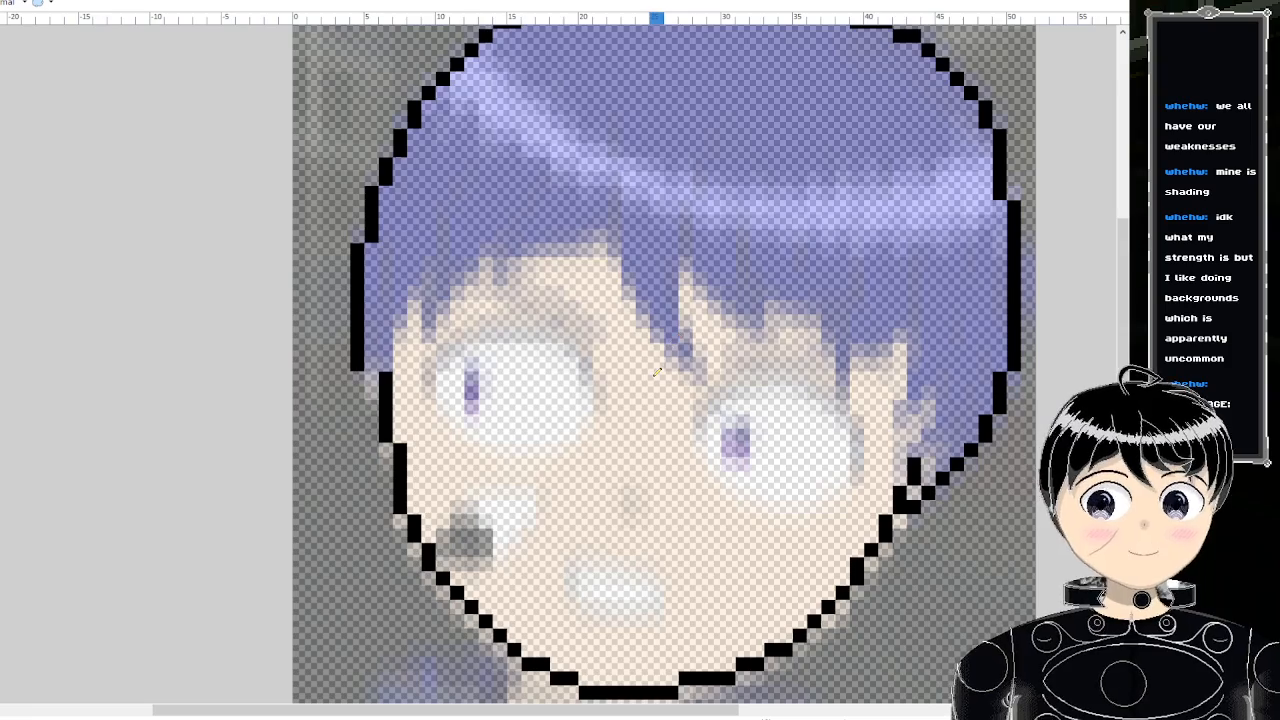
scroll(654, 368, down, 3)
scroll(665, 375, up, 4)
scroll(680, 380, down, 3)
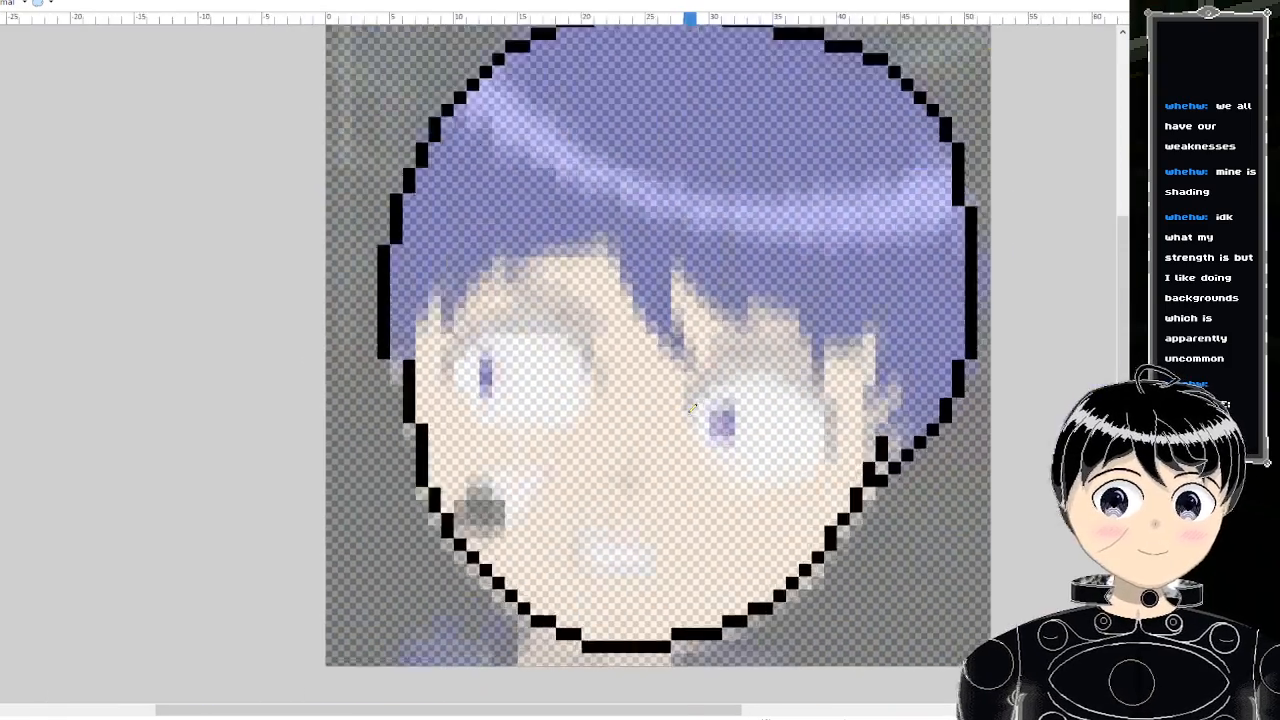
scroll(687, 382, up, 1)
scroll(670, 385, up, 2)
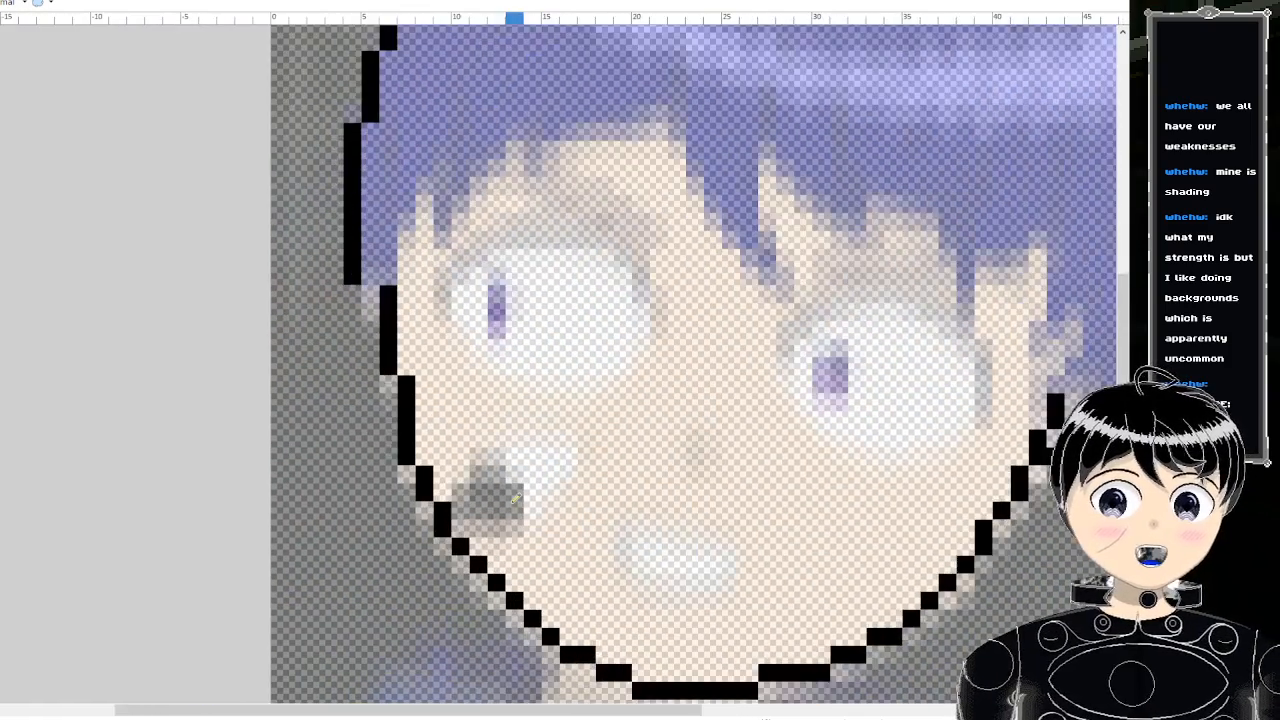
scroll(620, 420, up, 1)
scroll(590, 455, down, 2)
scroll(565, 445, up, 2)
scroll(559, 441, down, 4)
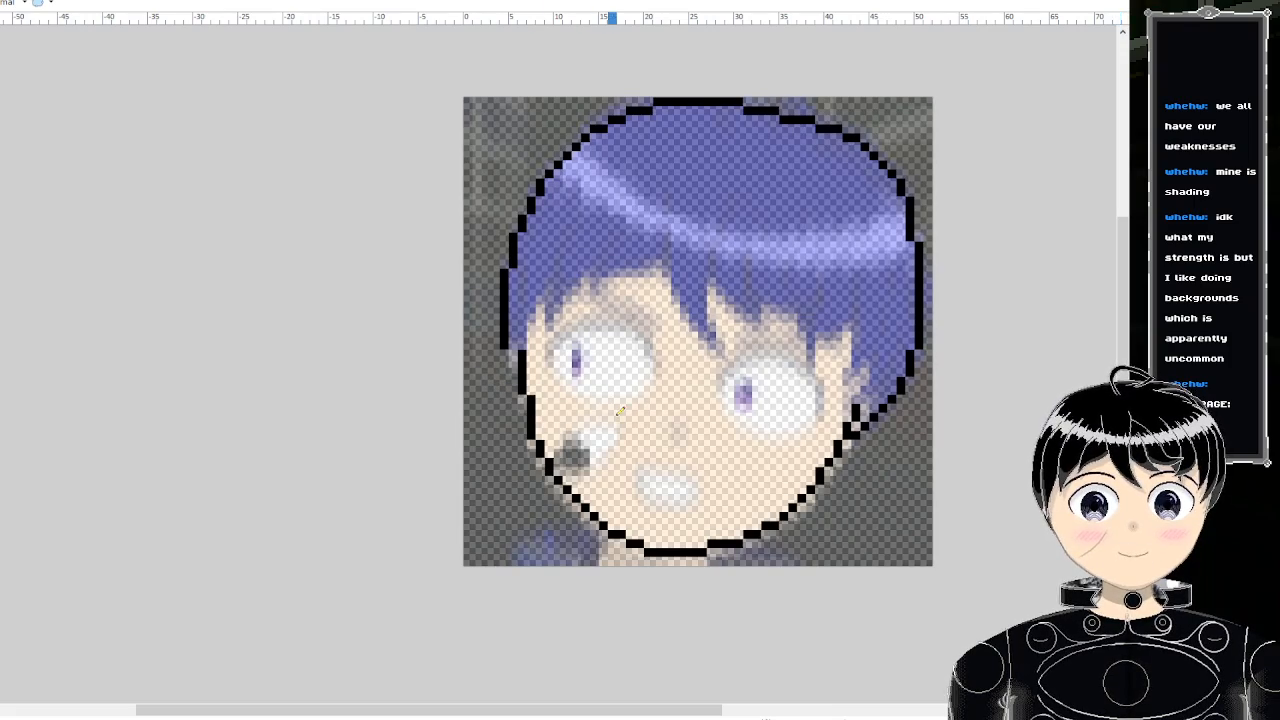
scroll(620, 410, up, 2)
scroll(846, 350, down, 3)
scroll(933, 281, up, 5)
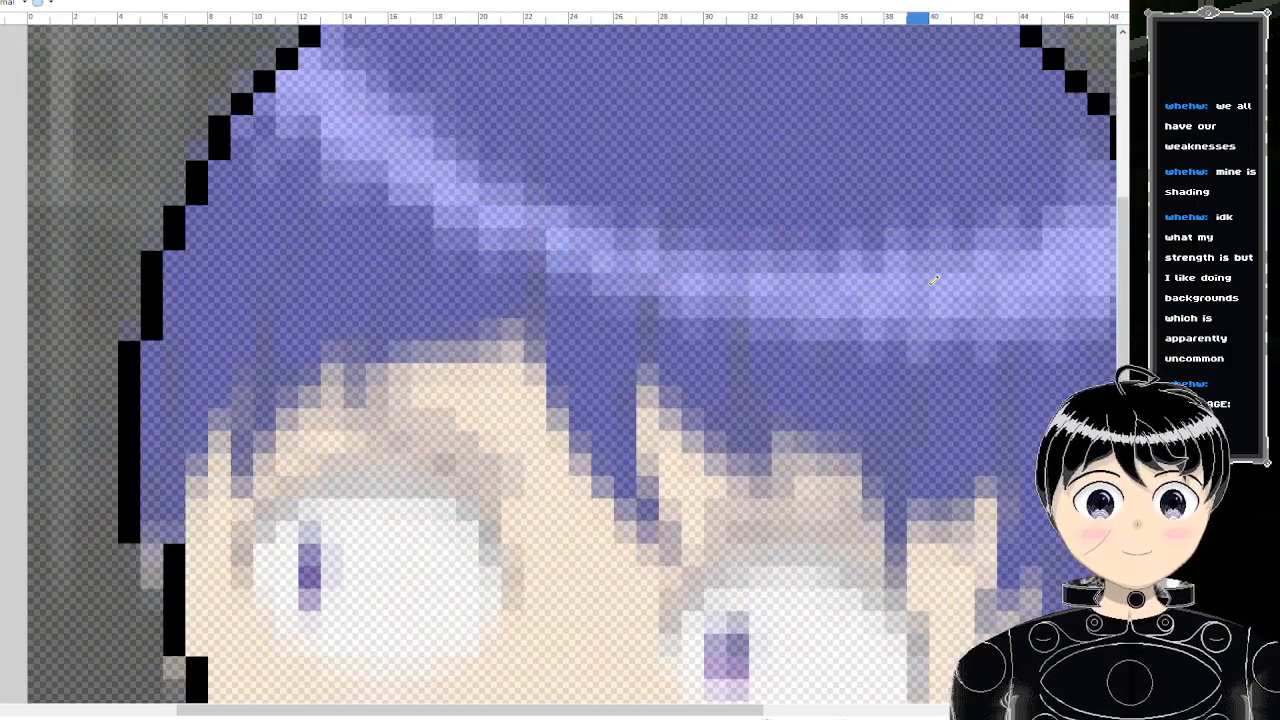
scroll(933, 281, right, 3)
scroll(849, 309, left, 3)
scroll(817, 323, down, 3)
scroll(710, 407, up, 3)
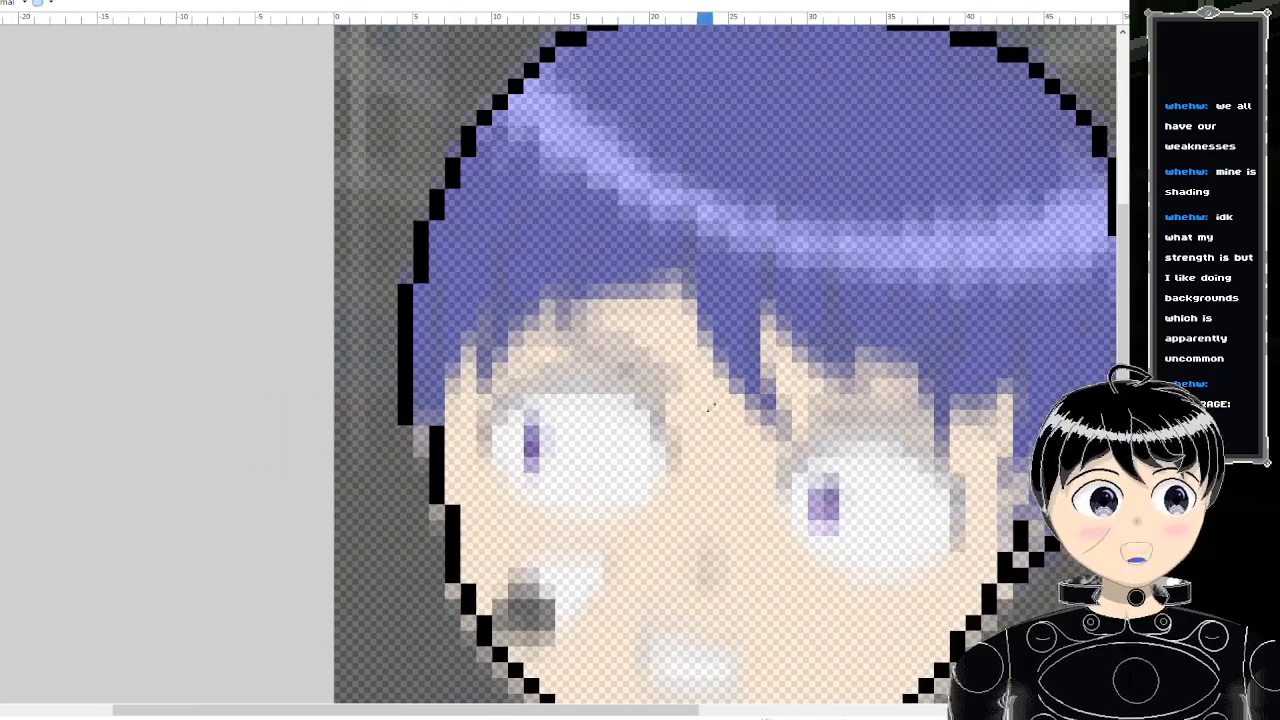
scroll(814, 350, down, 3)
scroll(811, 344, up, 5)
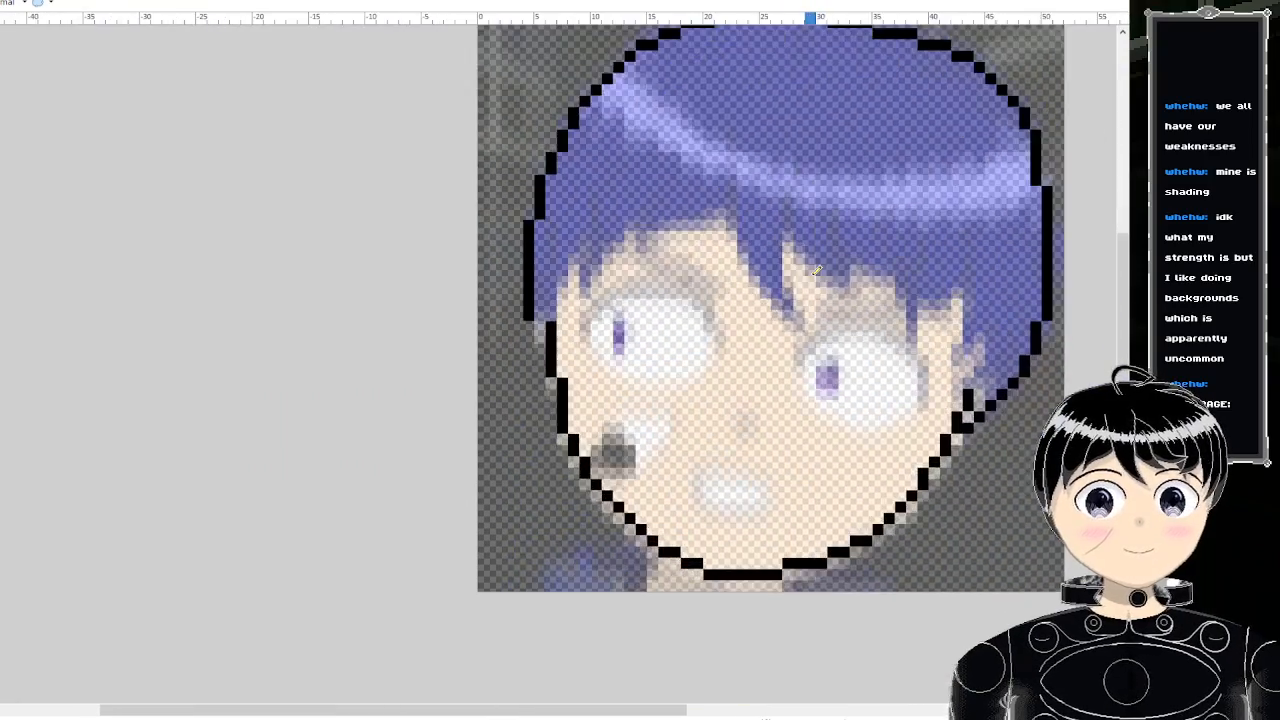
- Trace the left edge of the central hair lock in black from its tip diagonally up and straight into the highlight band
scroll(811, 344, up, 4)
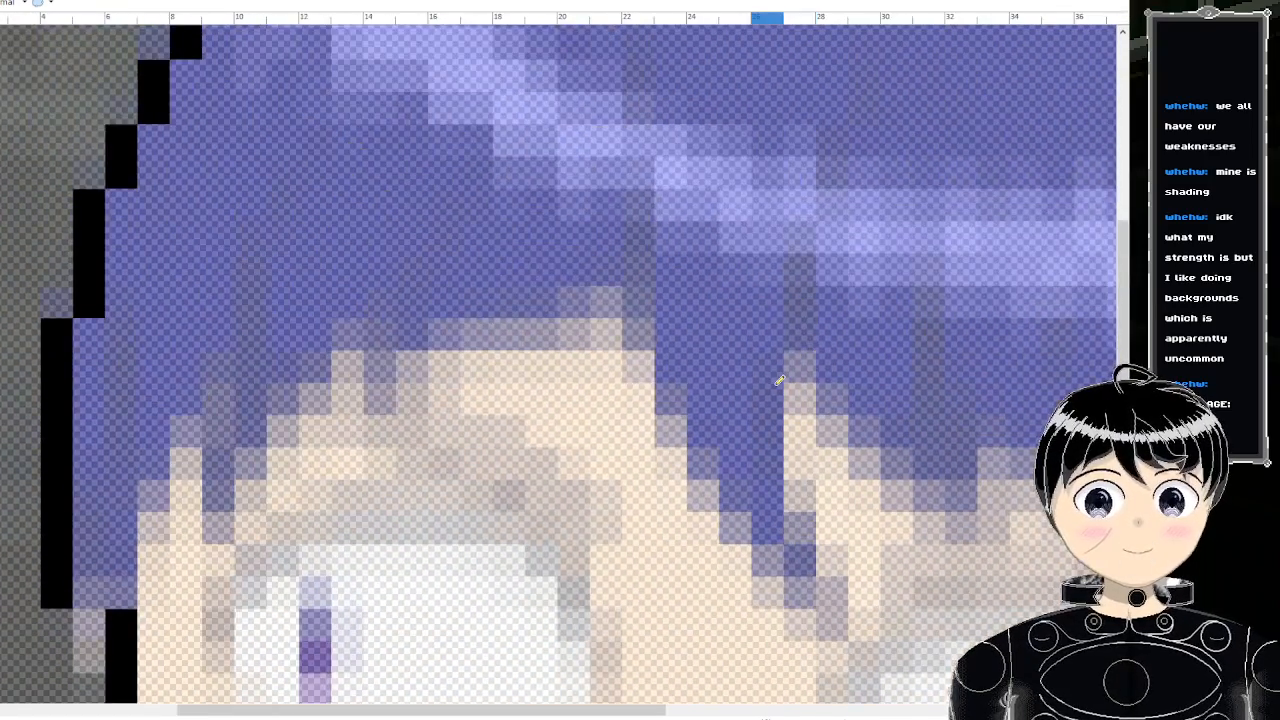
scroll(765, 424, down, 2)
mouse_move(802, 522)
mouse_down()
mouse_move(737, 455)
mouse_move(690, 365)
mouse_move(695, 318)
mouse_up()
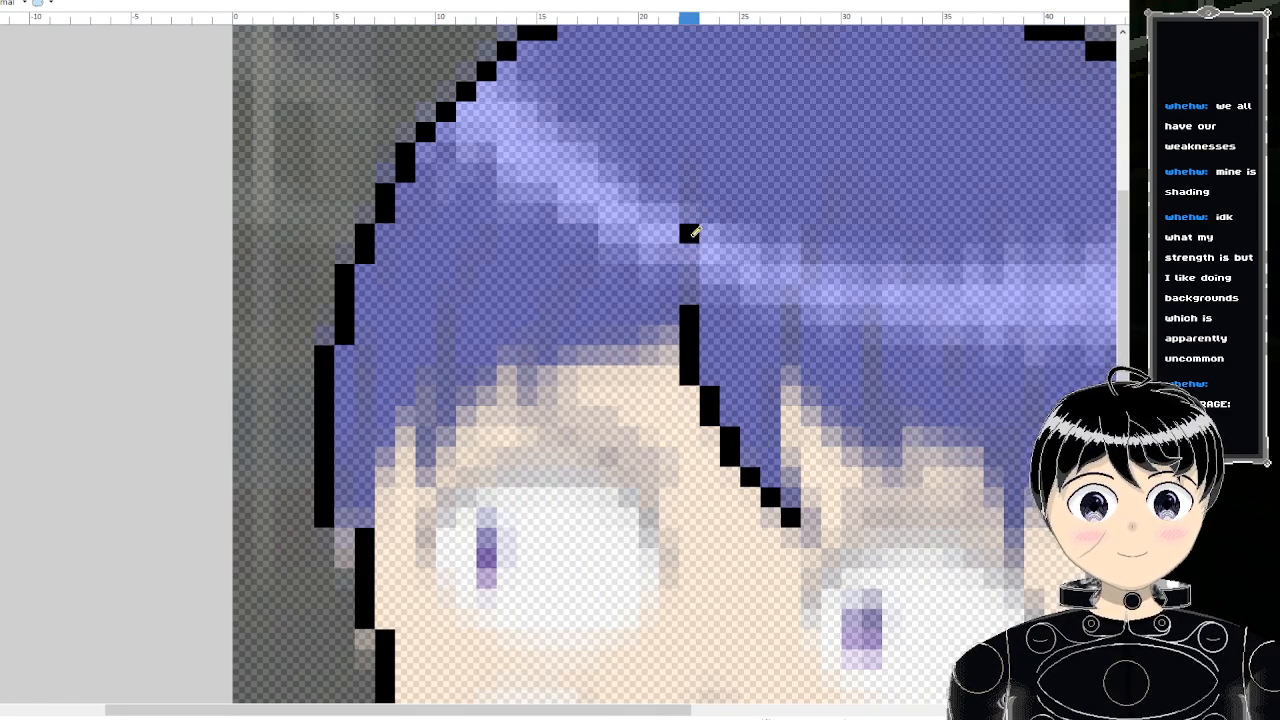
drag(693, 232, 691, 243)
click(699, 192)
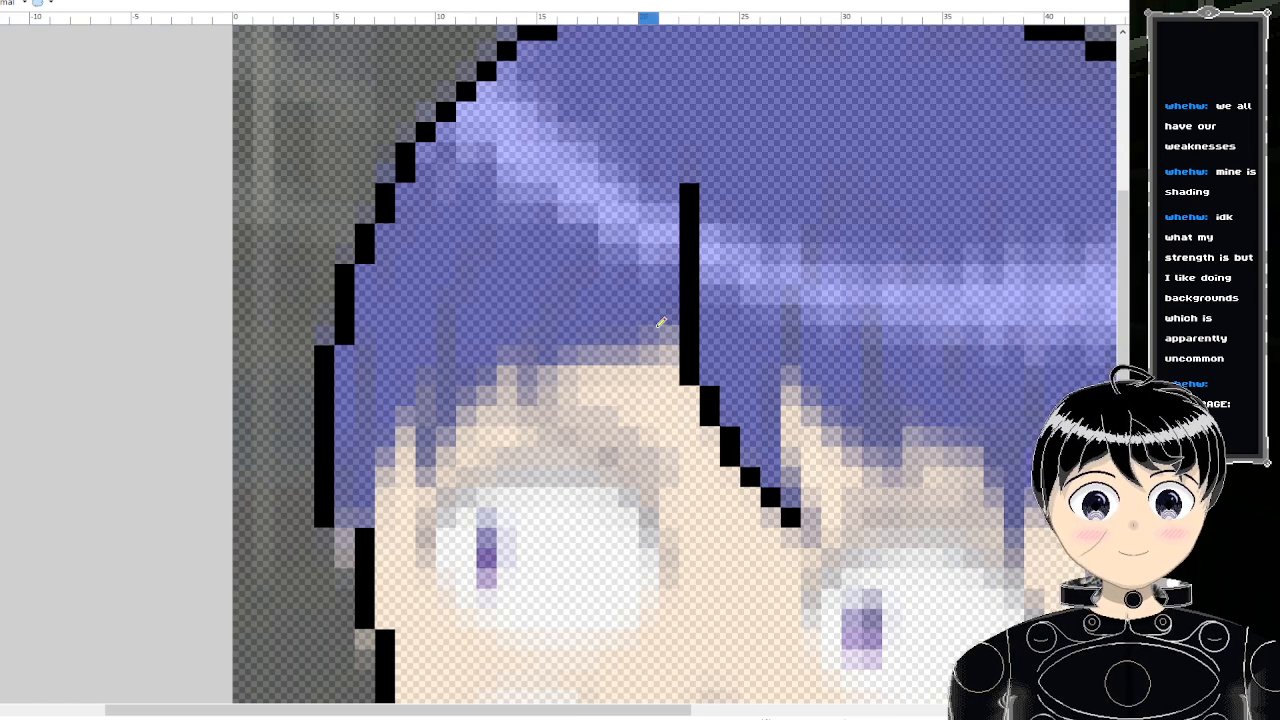
- Outline the lower fringe edge in black from the central lock leftward across the forehead in short horizontal steps
mouse_move(684, 334)
mouse_down()
mouse_move(545, 353)
mouse_move(524, 384)
mouse_up()
key(ctrl+z)
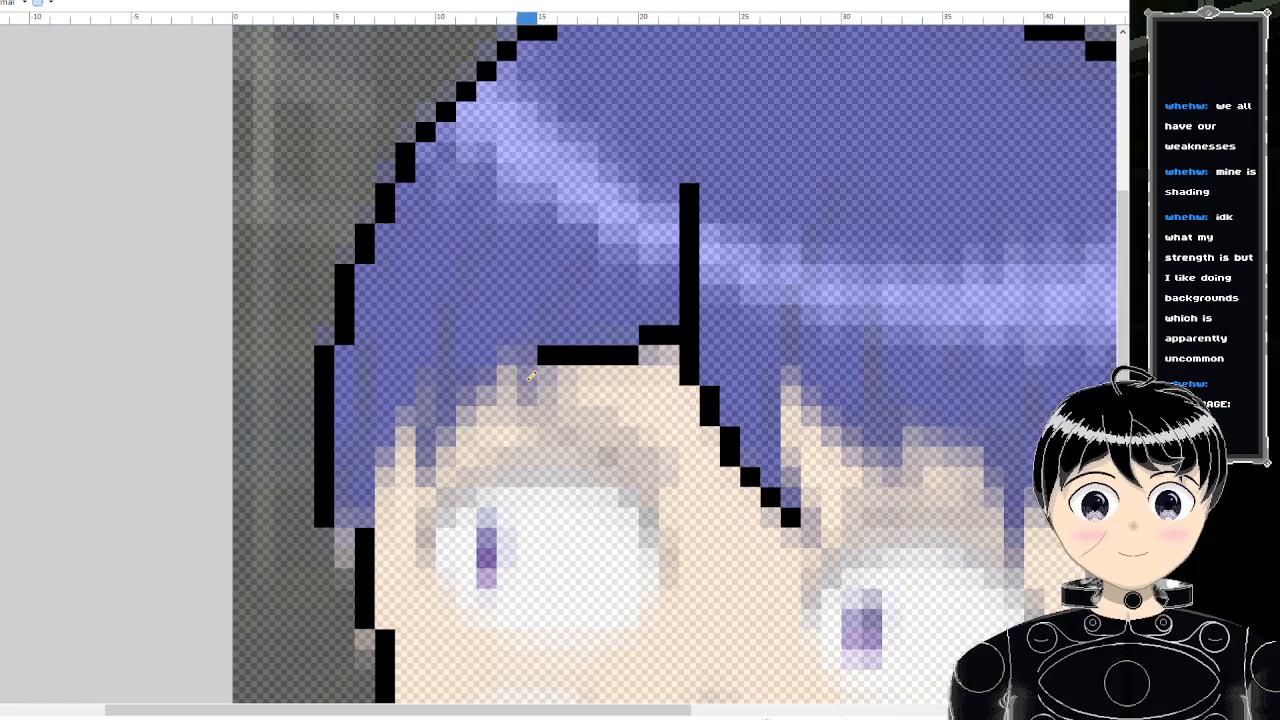
click(507, 355)
click(527, 335)
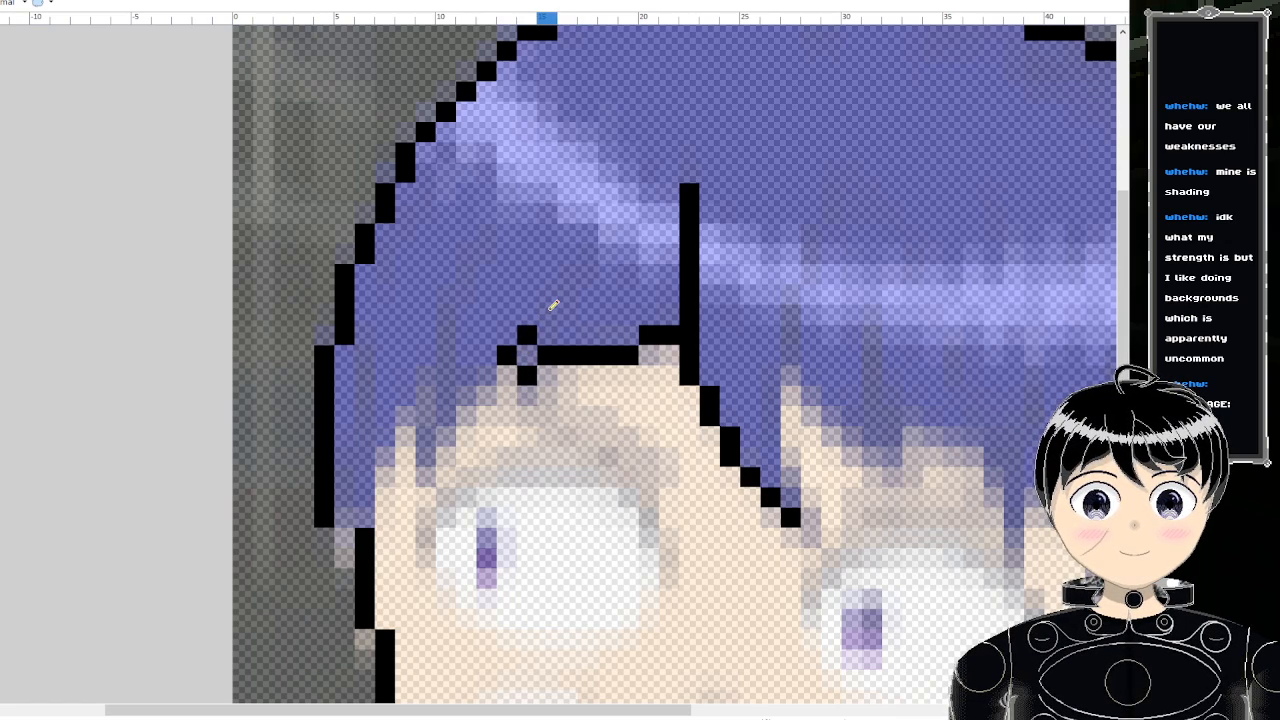
click(547, 315)
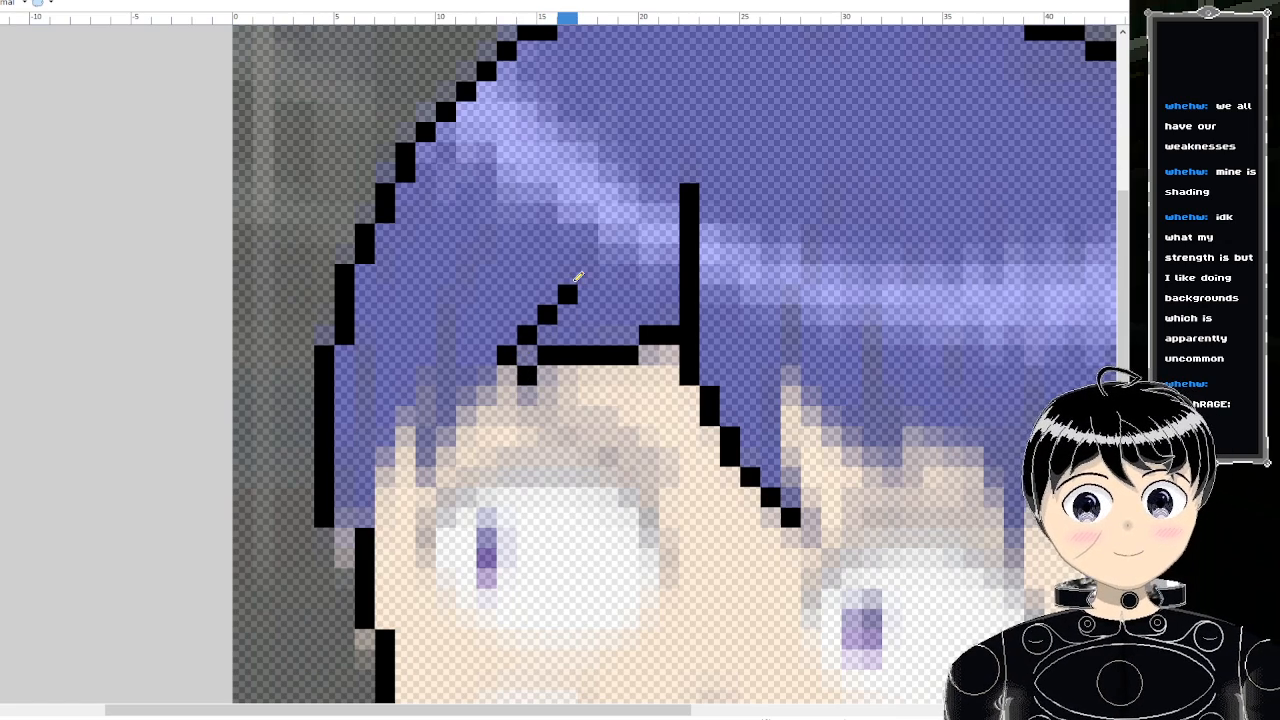
right_click(567, 295)
right_click(547, 315)
right_click(527, 335)
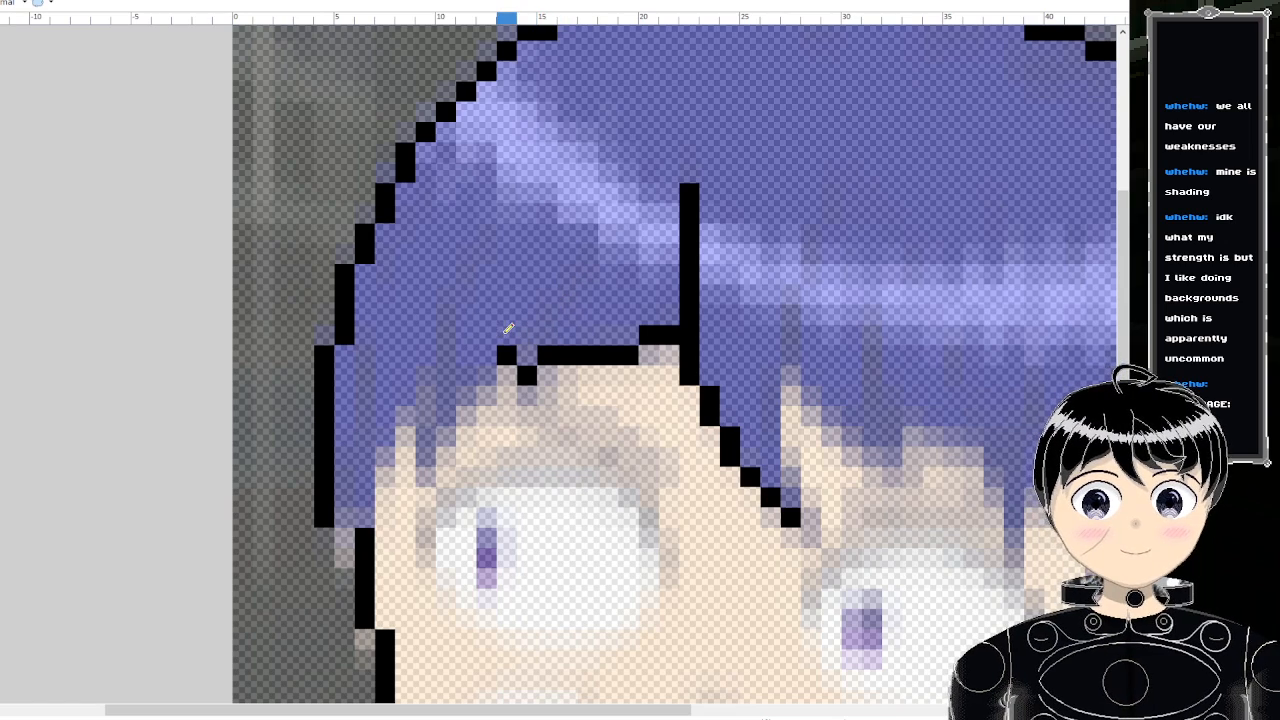
- Draw a diagonal black strand line from the fringe notch above the left eye up and rightward toward the hair highlight
click(507, 335)
click(527, 315)
click(547, 295)
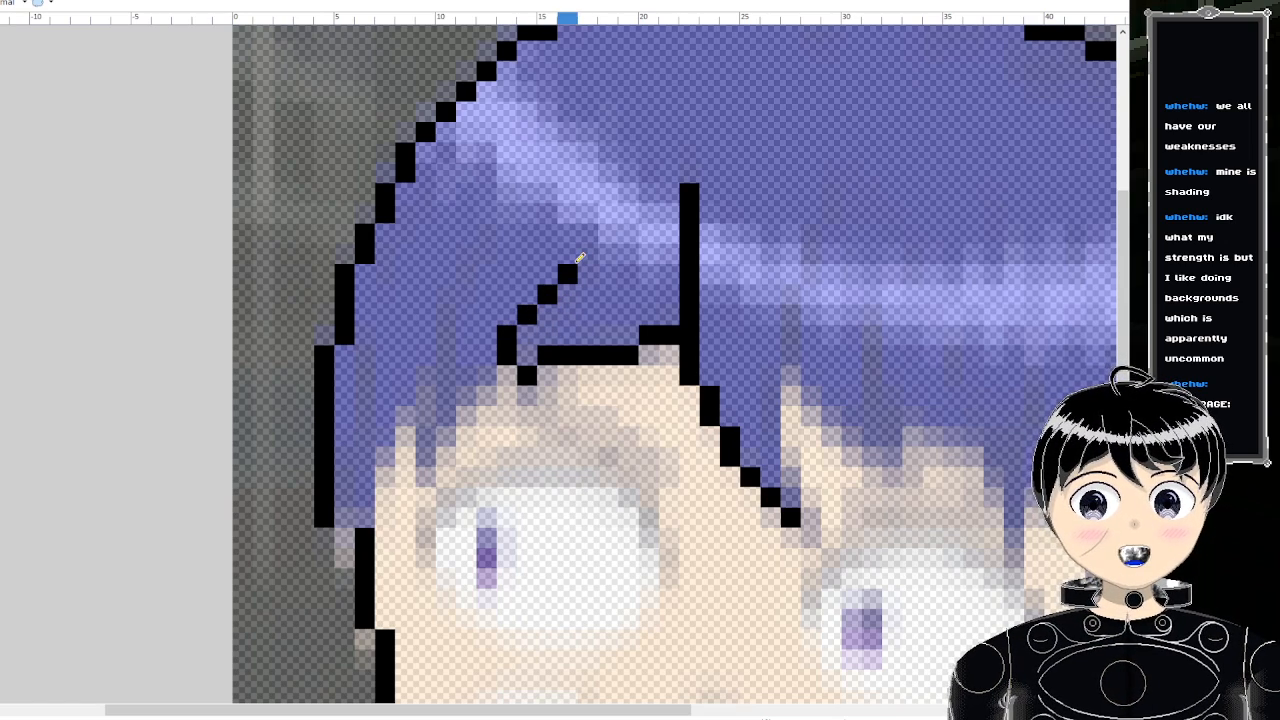
click(587, 254)
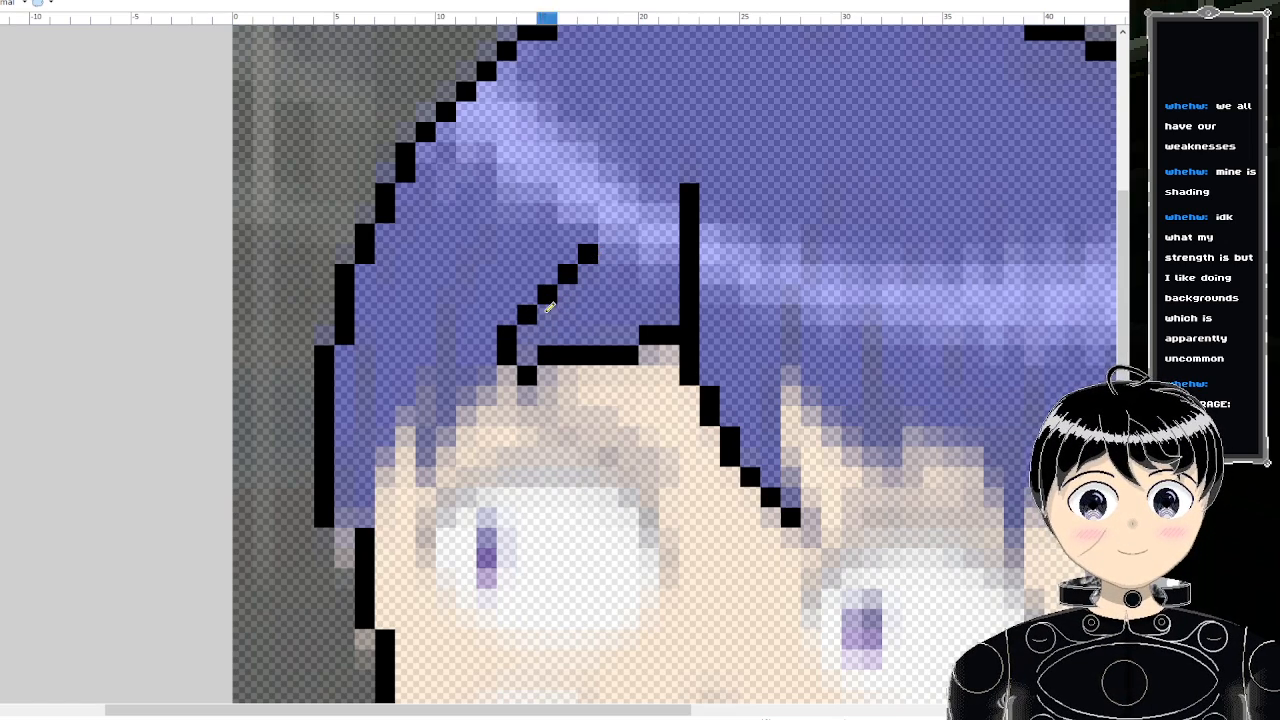
- Continue the fringe edge diagonally down and leftward in black pixels, ending in a vertical lock tip beside the left eye
click(487, 377)
click(446, 416)
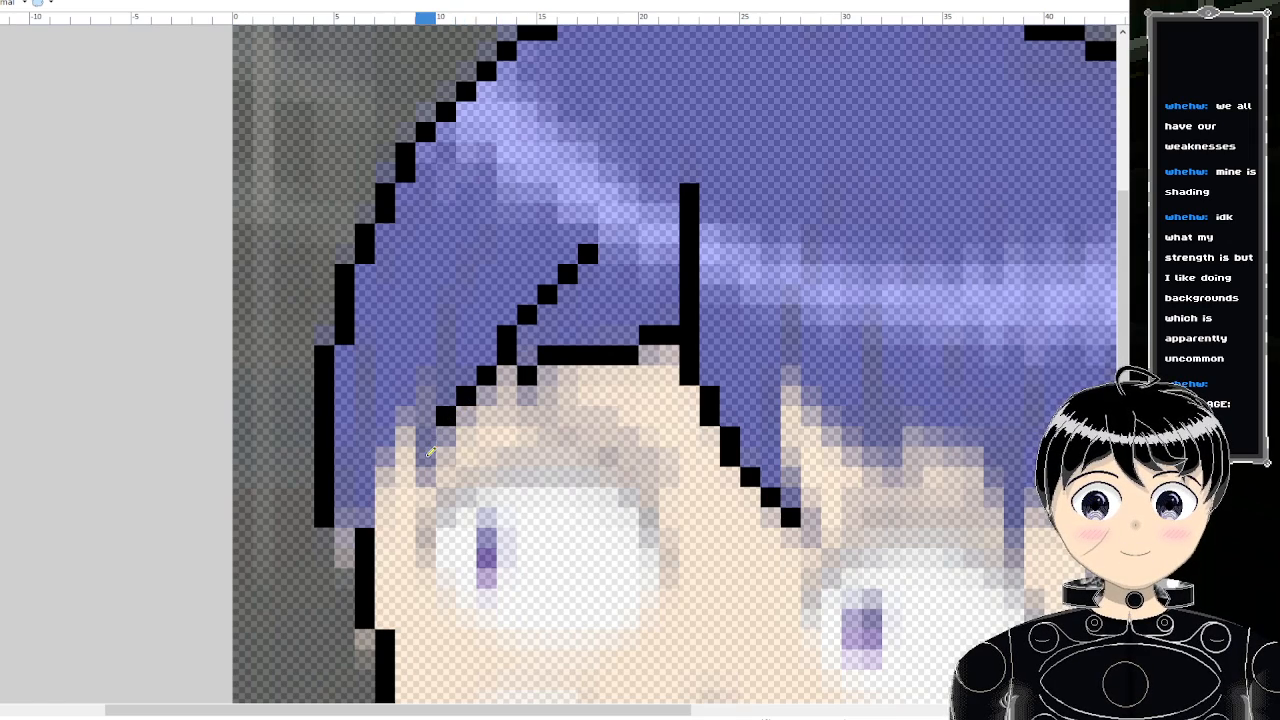
drag(425, 418, 426, 372)
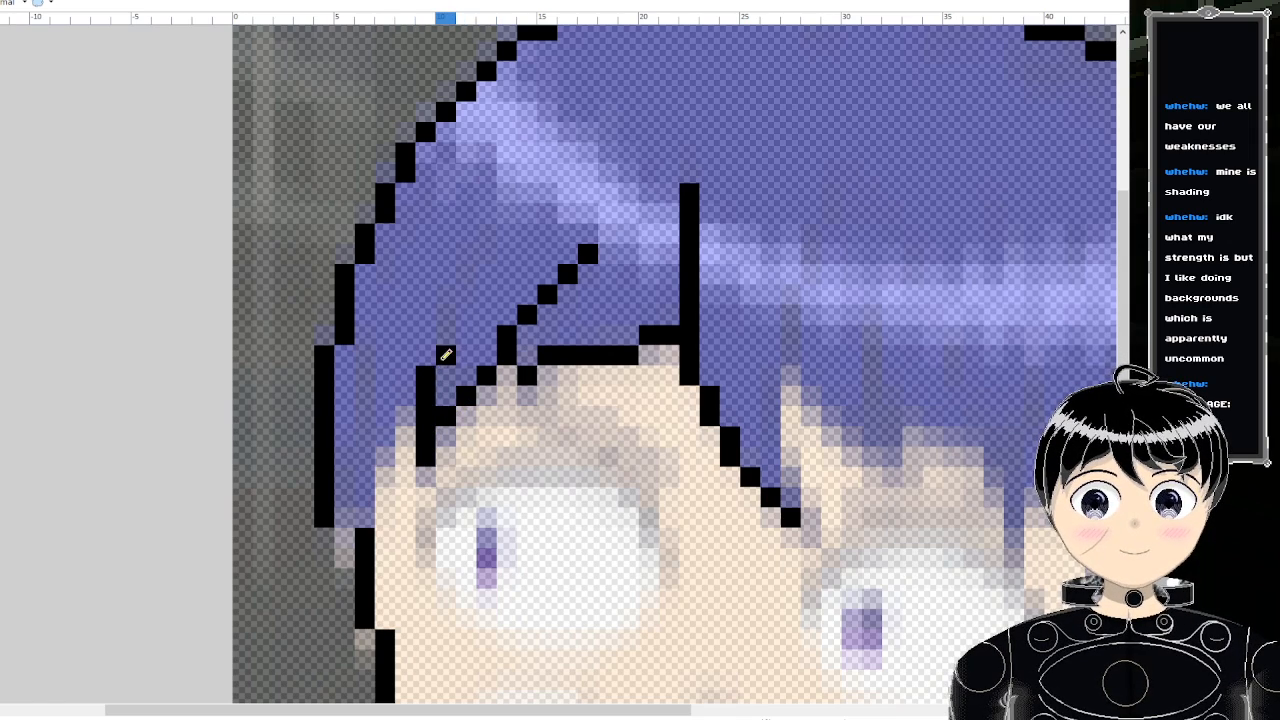
- Extend a stepped strand line from the left lock up to the highlight, and join the side hair down to the face outline
click(447, 315)
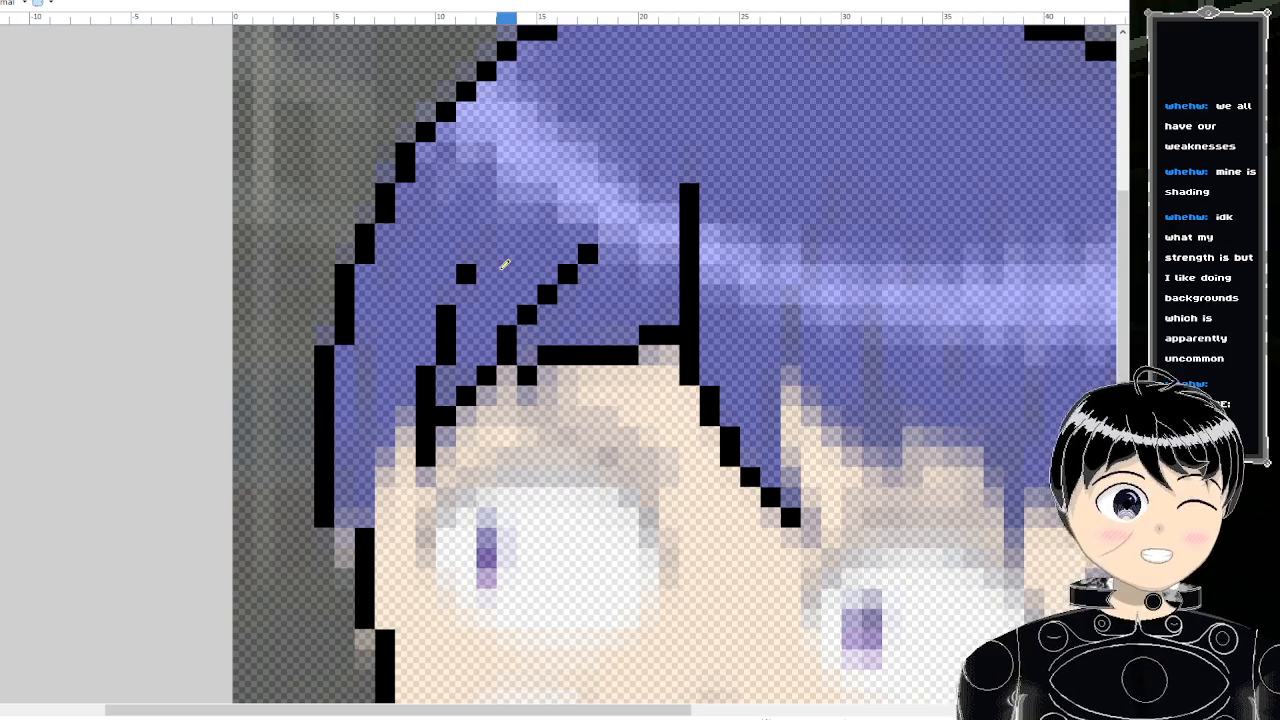
click(466, 295)
click(486, 255)
click(488, 236)
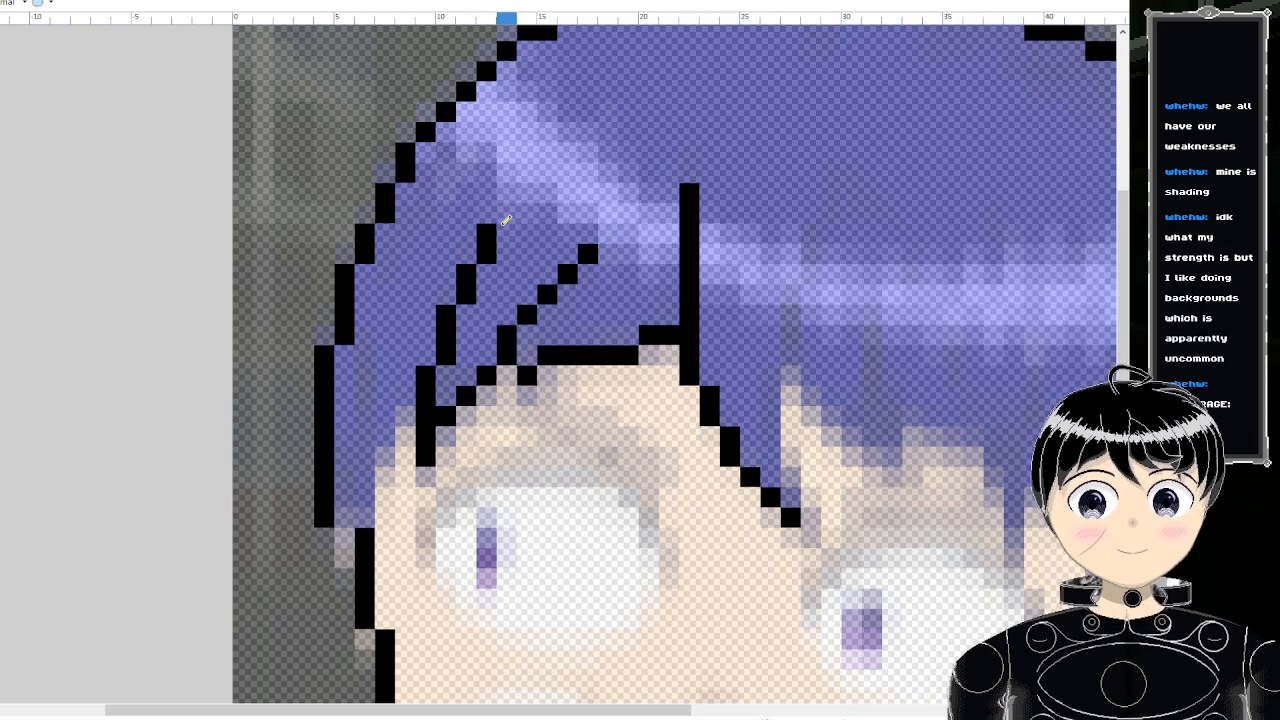
click(507, 215)
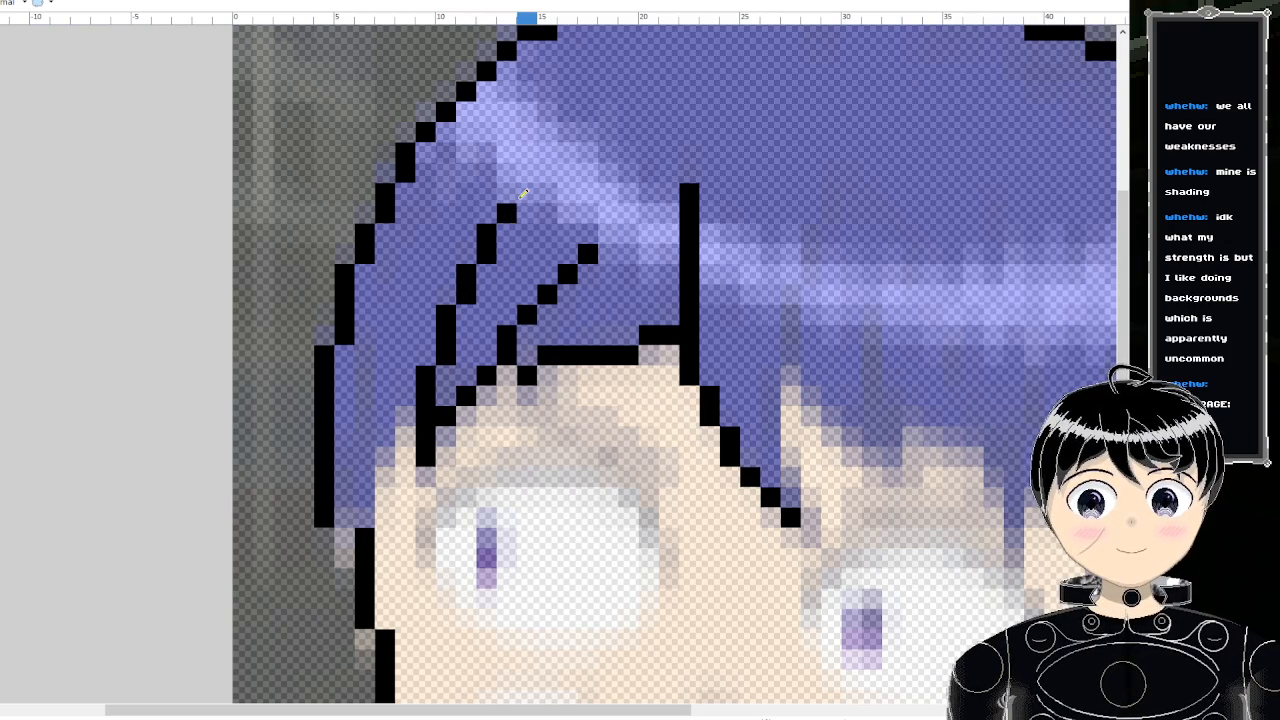
click(390, 432)
drag(387, 458, 365, 522)
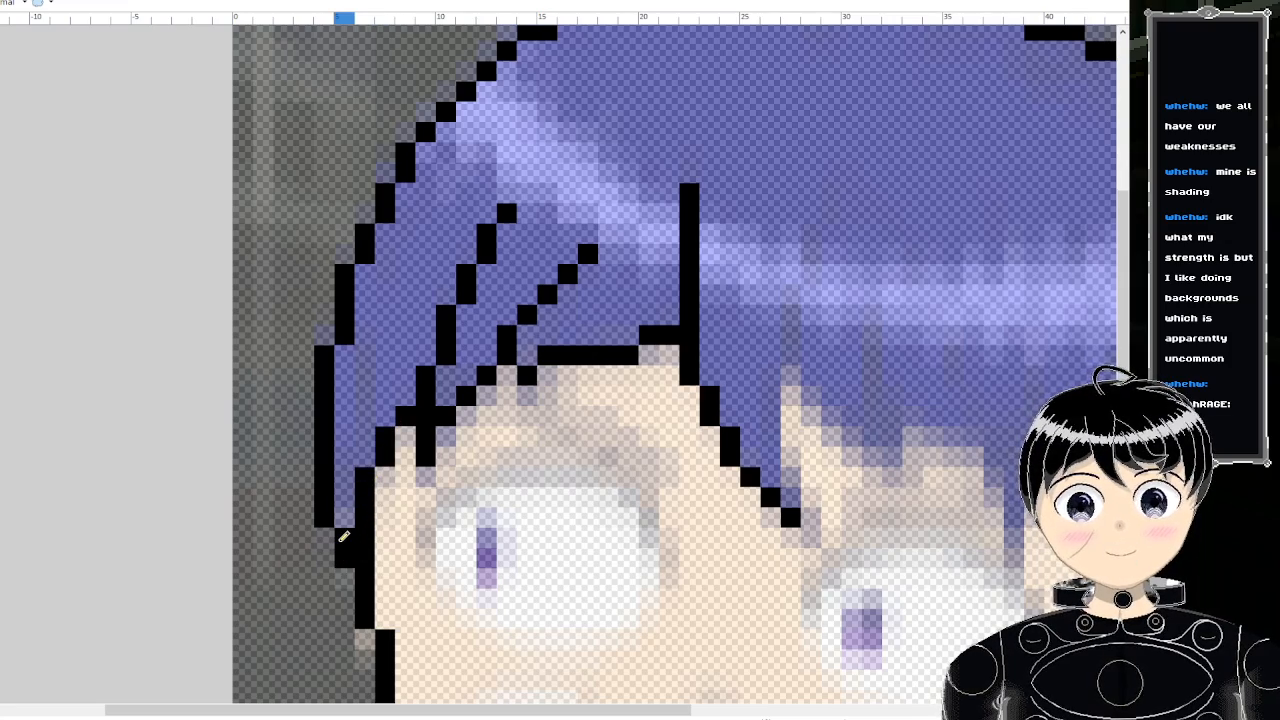
- Lengthen the tip of the central hair lock down and rightward toward the right eye with black pixels
scroll(343, 537, down, 3)
scroll(771, 386, up, 2)
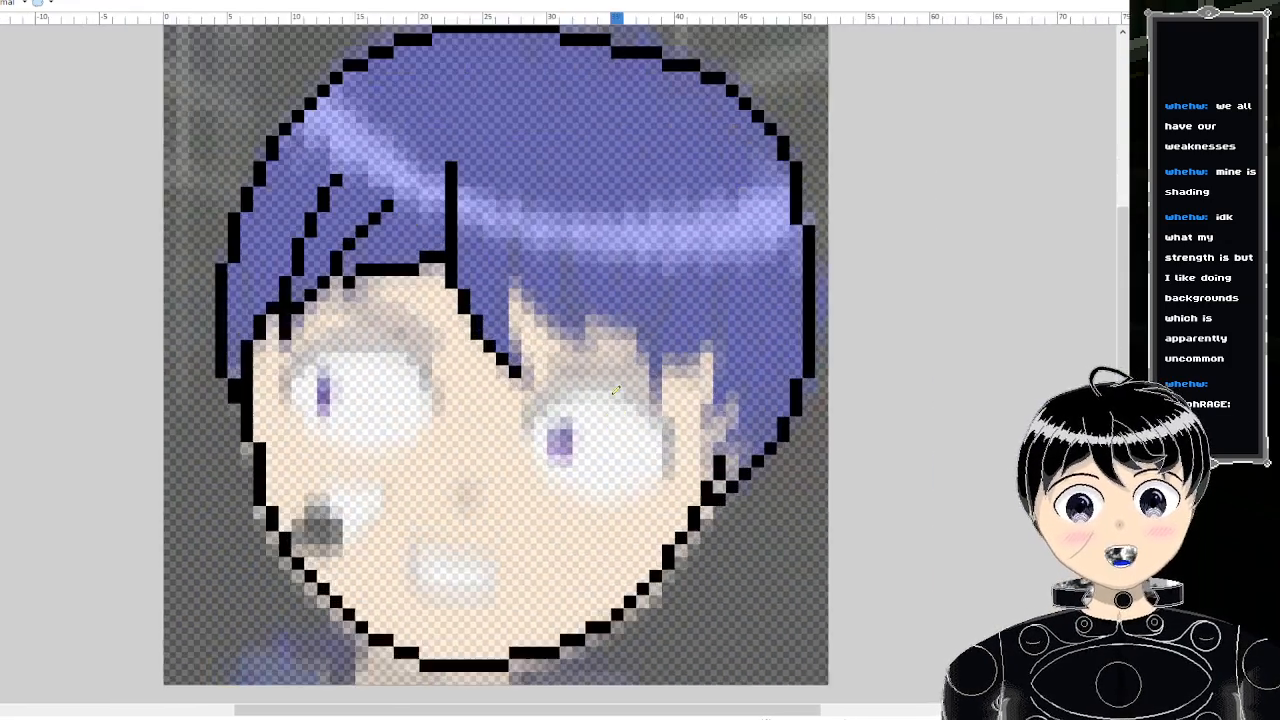
scroll(589, 357, up, 2)
click(560, 406)
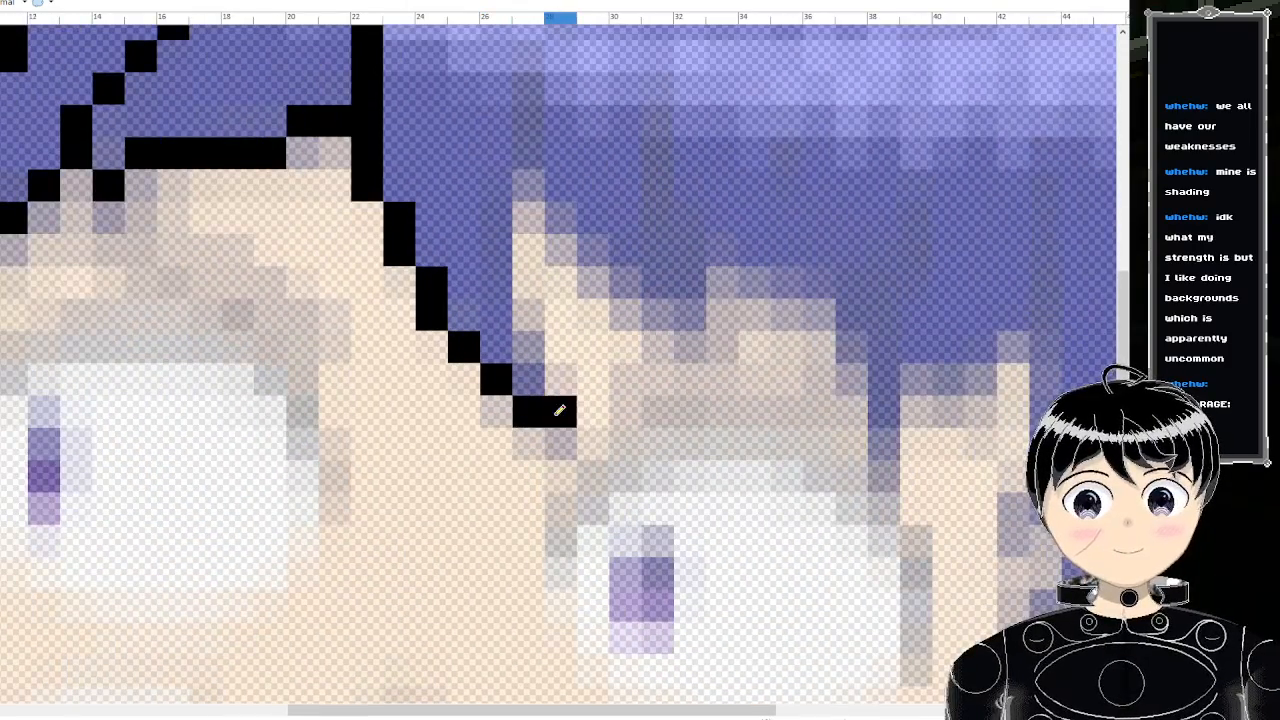
click(560, 444)
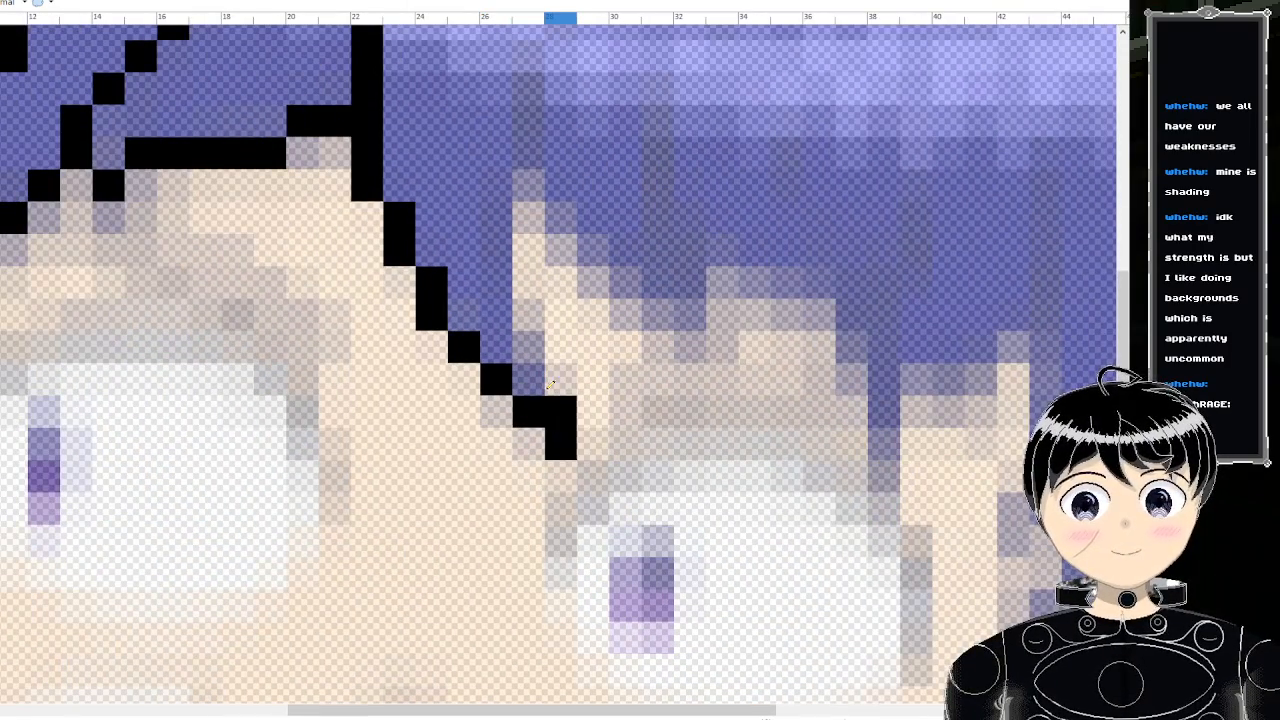
- Trace the central lock's other edge in black from its tip upward, stepping past the fringe notch toward the hair highlight
click(528, 380)
click(528, 349)
click(528, 316)
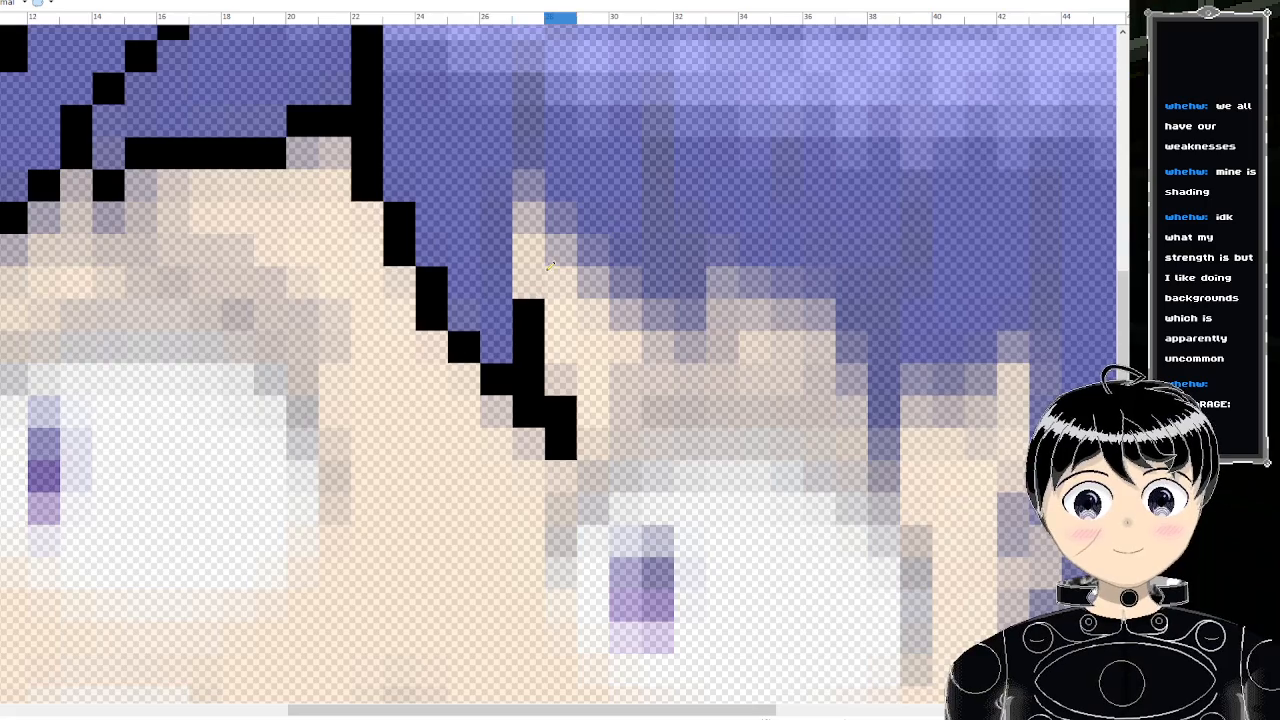
scroll(530, 305, up, 3)
click(529, 463)
click(497, 431)
click(497, 398)
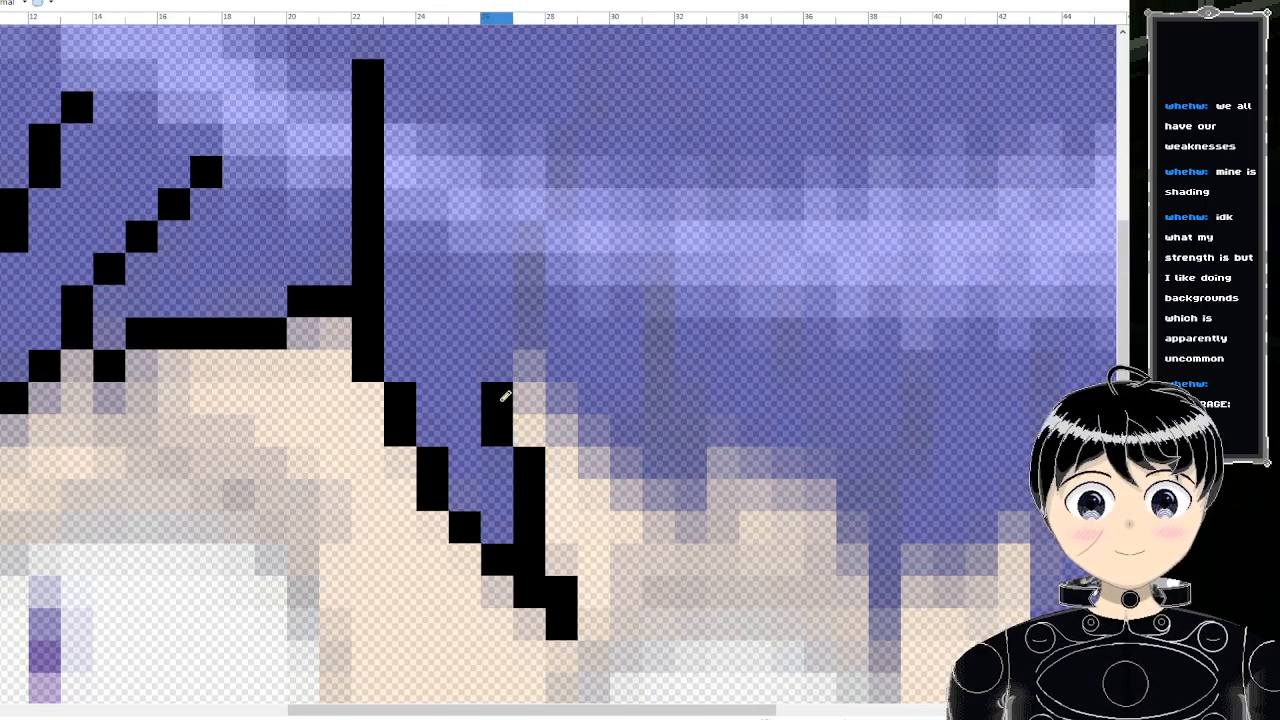
click(497, 365)
click(529, 334)
click(529, 302)
click(529, 270)
- Extend the strand line above the fringe notch through the highlight, ending in a single black pixel diagonally up and rightward
scroll(560, 285, up, 3)
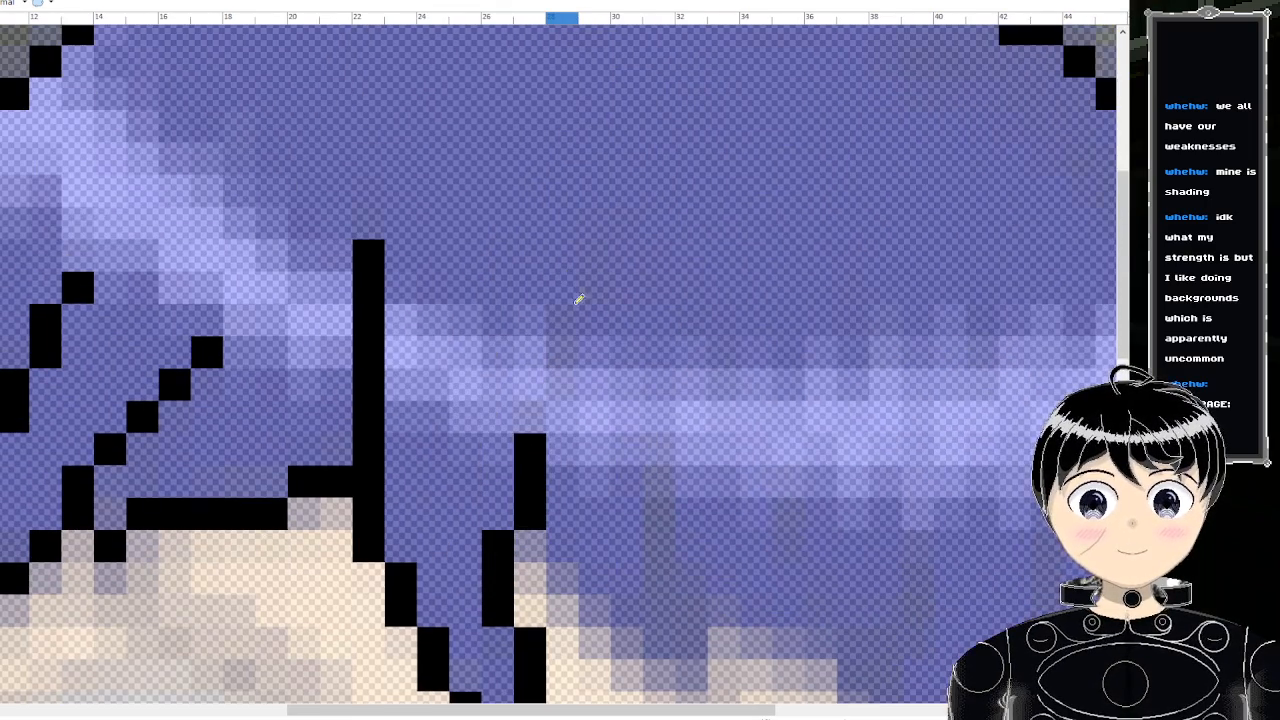
click(530, 418)
click(562, 384)
click(562, 352)
click(562, 320)
click(594, 288)
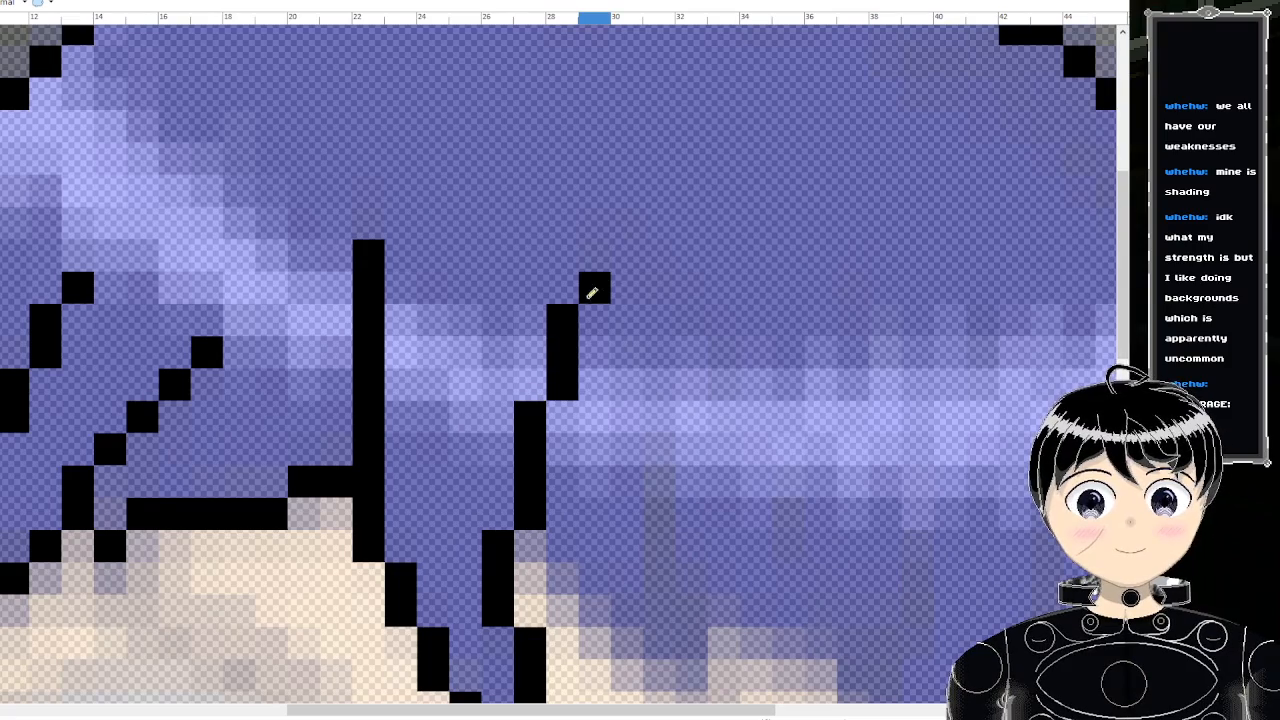
click(594, 256)
key(ctrl+z)
key(ctrl+z)
click(606, 277)
- Trace the fringe edge from the notch diagonally down to a short lock tip, with a vertical strand line rising to the highlight
scroll(623, 309, down, 3)
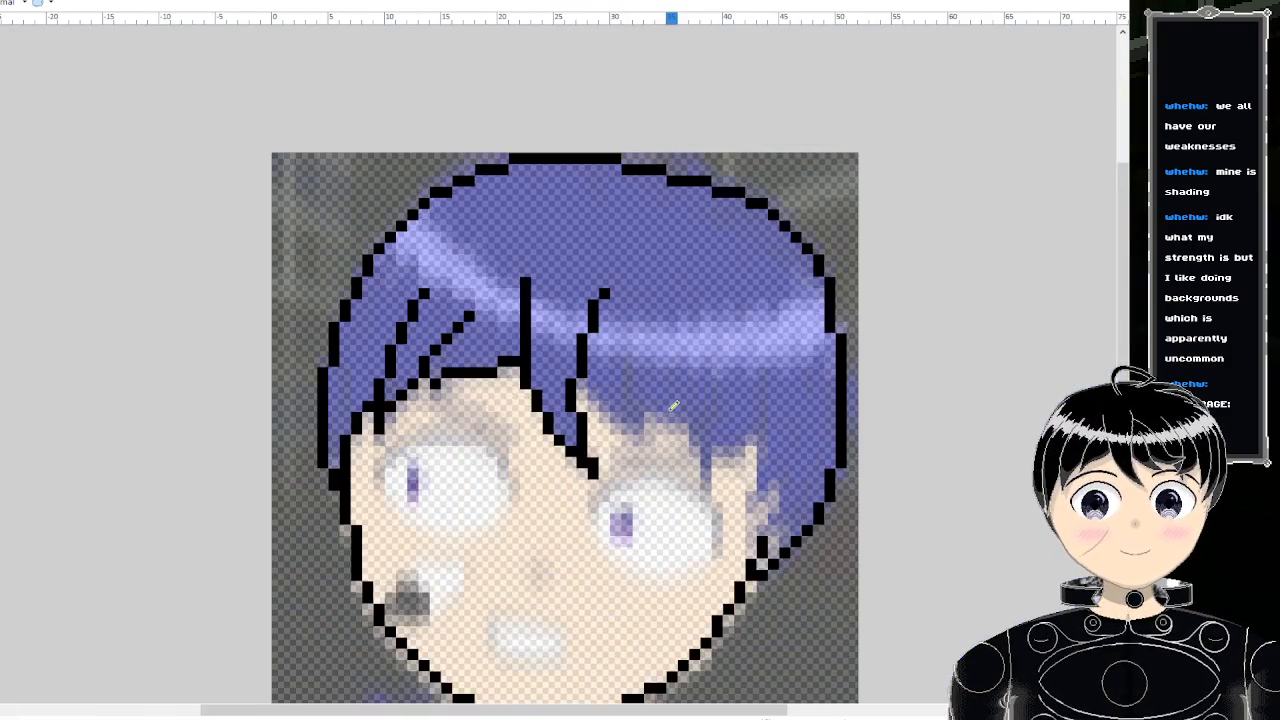
scroll(673, 405, up, 4)
scroll(615, 433, down, 1)
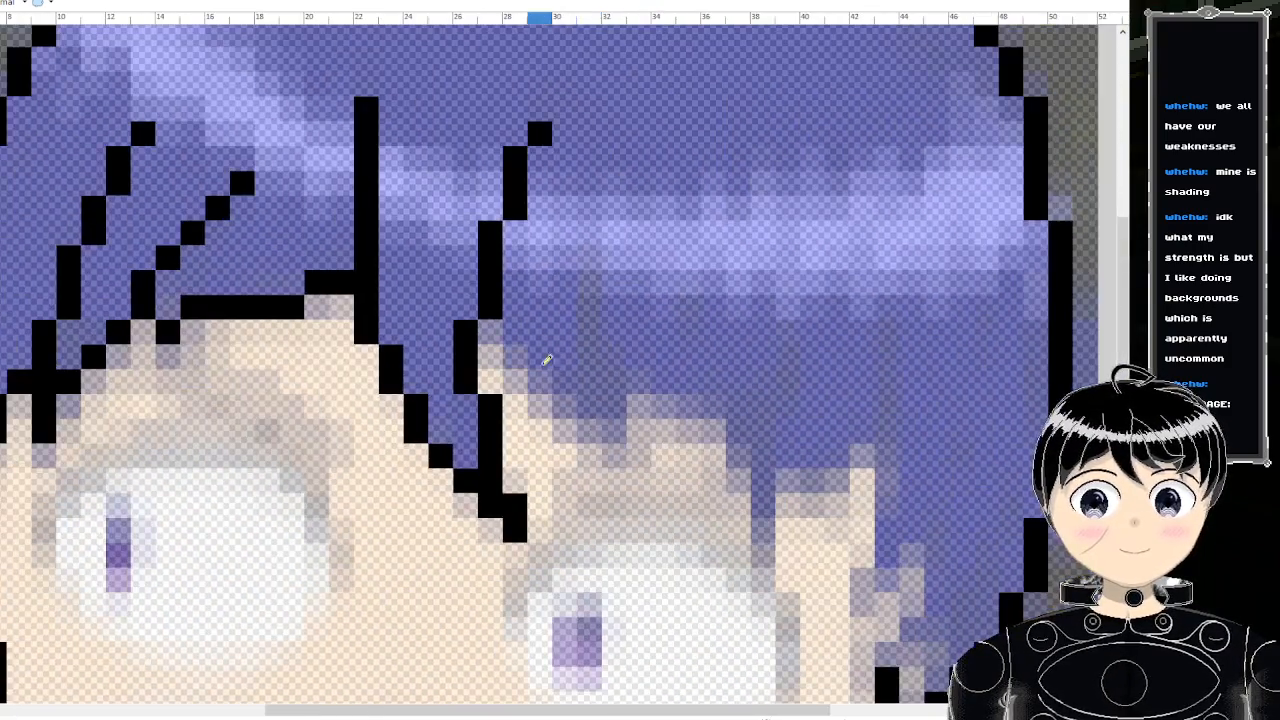
click(515, 355)
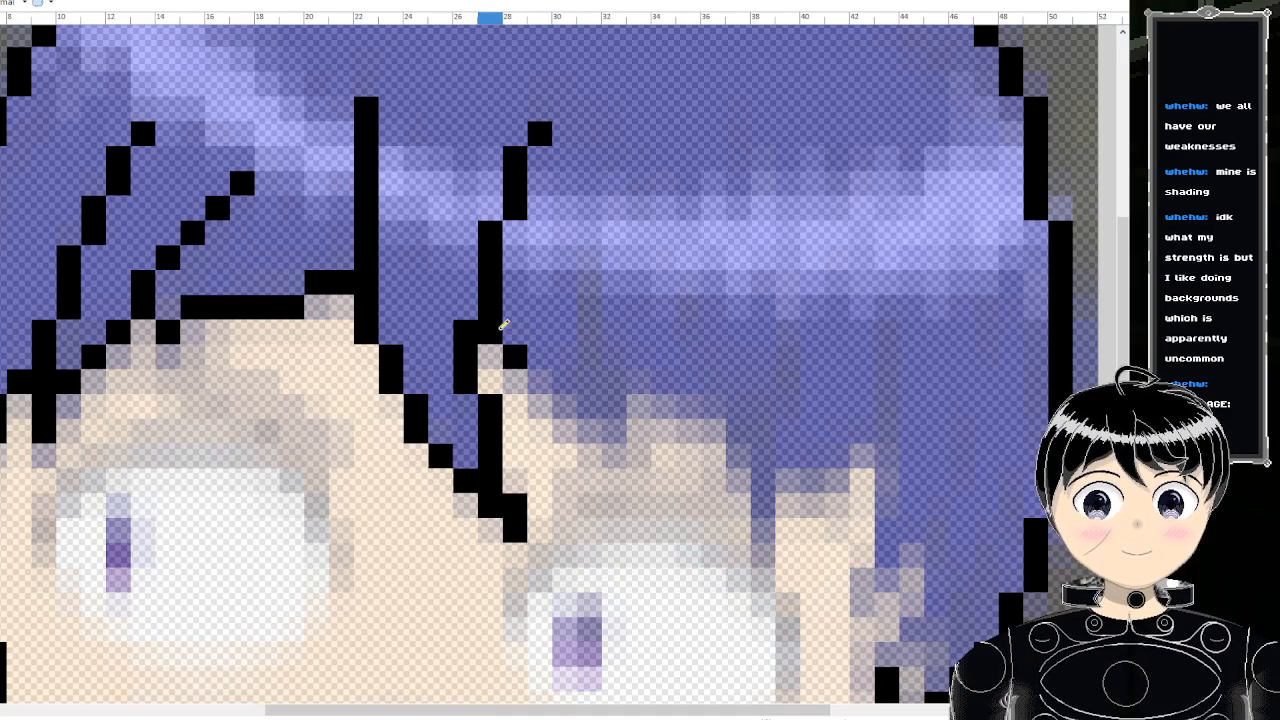
mouse_move(570, 397)
mouse_down()
mouse_move(592, 428)
mouse_move(610, 428)
mouse_move(622, 402)
mouse_move(588, 300)
mouse_move(590, 246)
mouse_up()
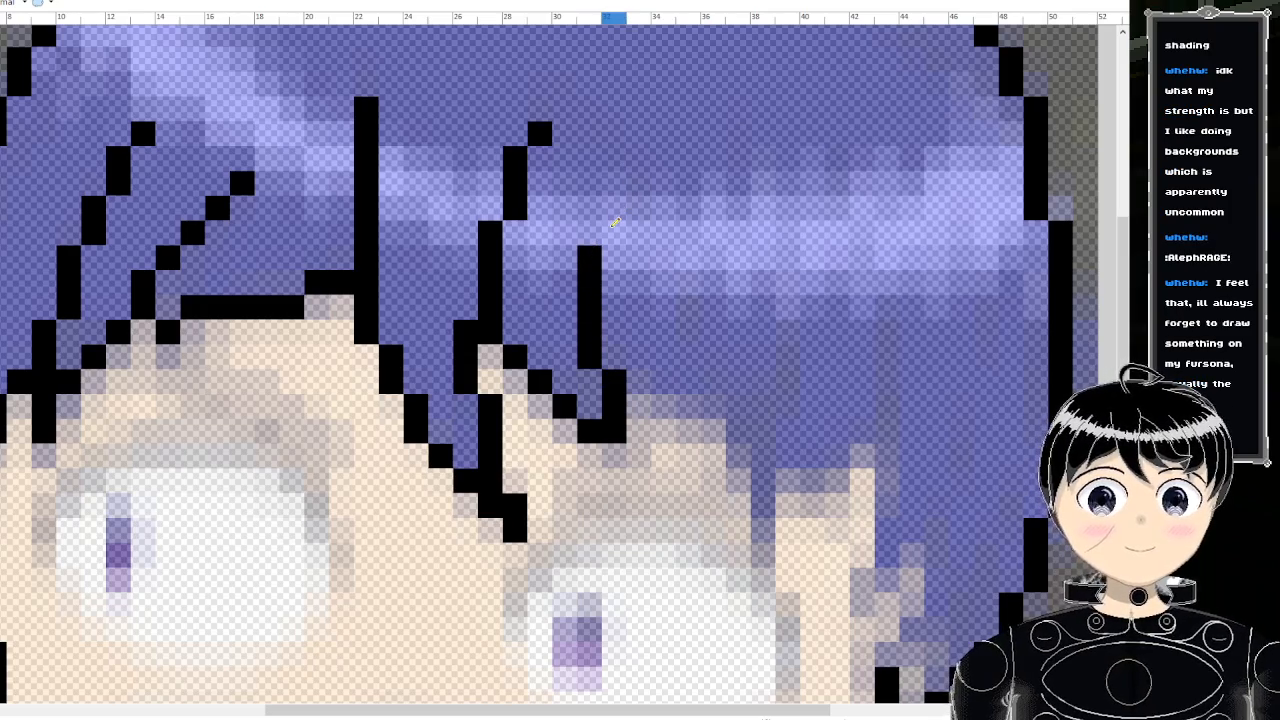
scroll(615, 222, down, 8)
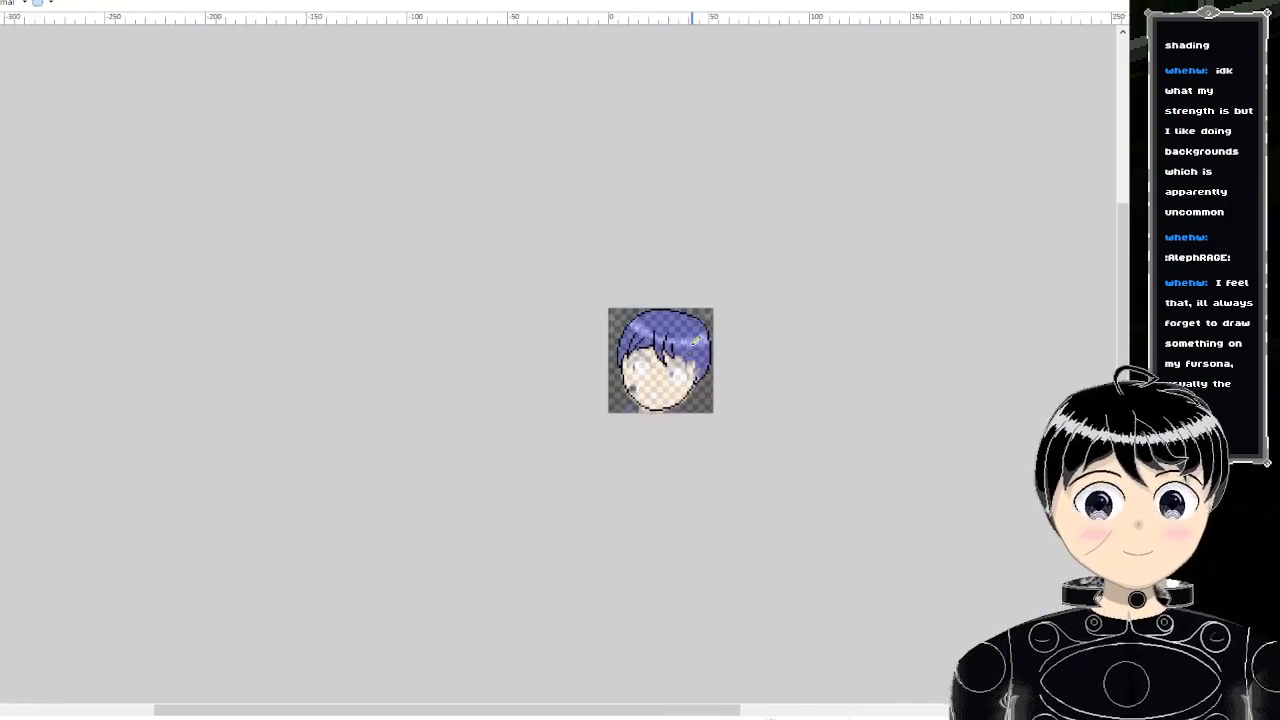
scroll(704, 345, up, 2)
scroll(704, 345, up, 4)
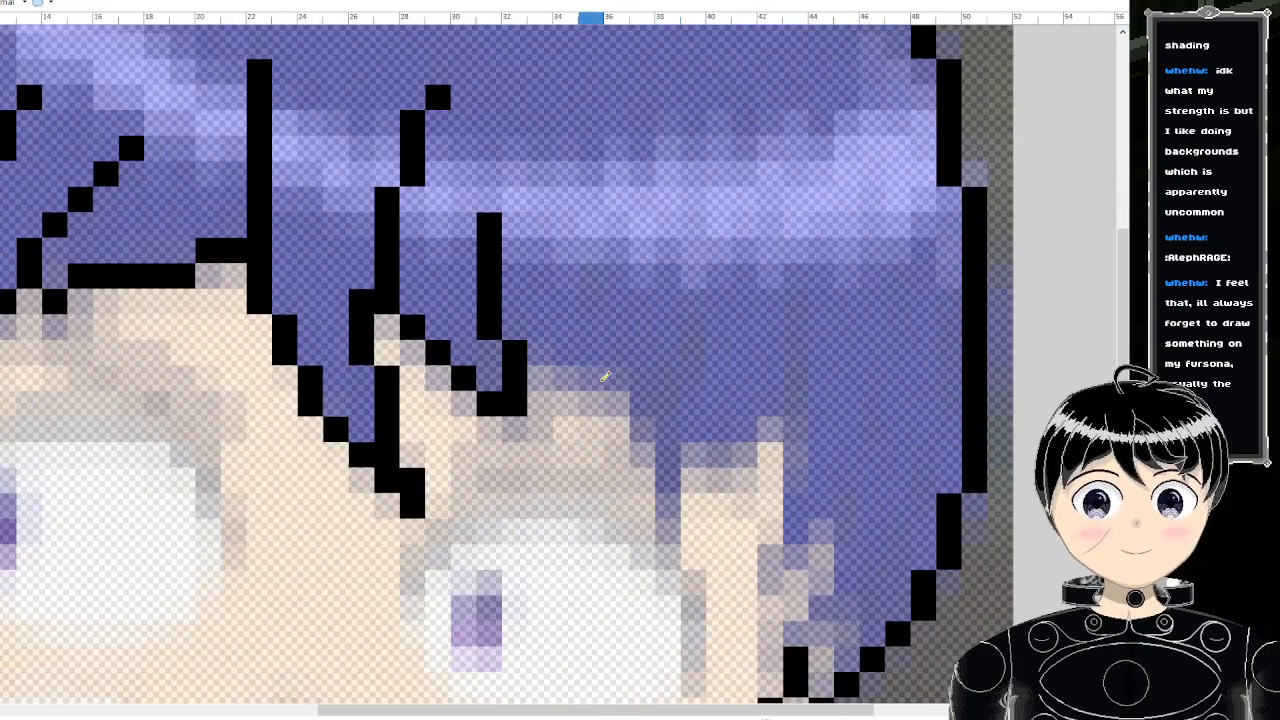
scroll(605, 376, down, 4)
scroll(746, 511, up, 3)
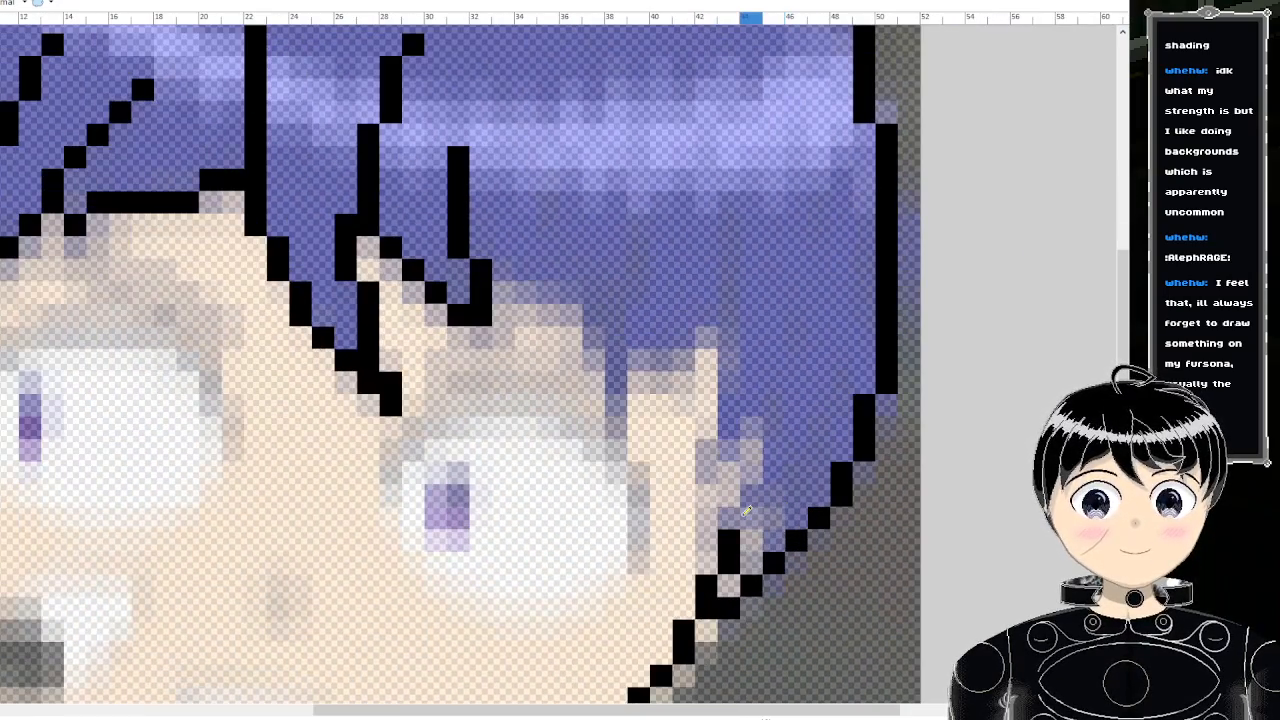
click(728, 518)
click(751, 494)
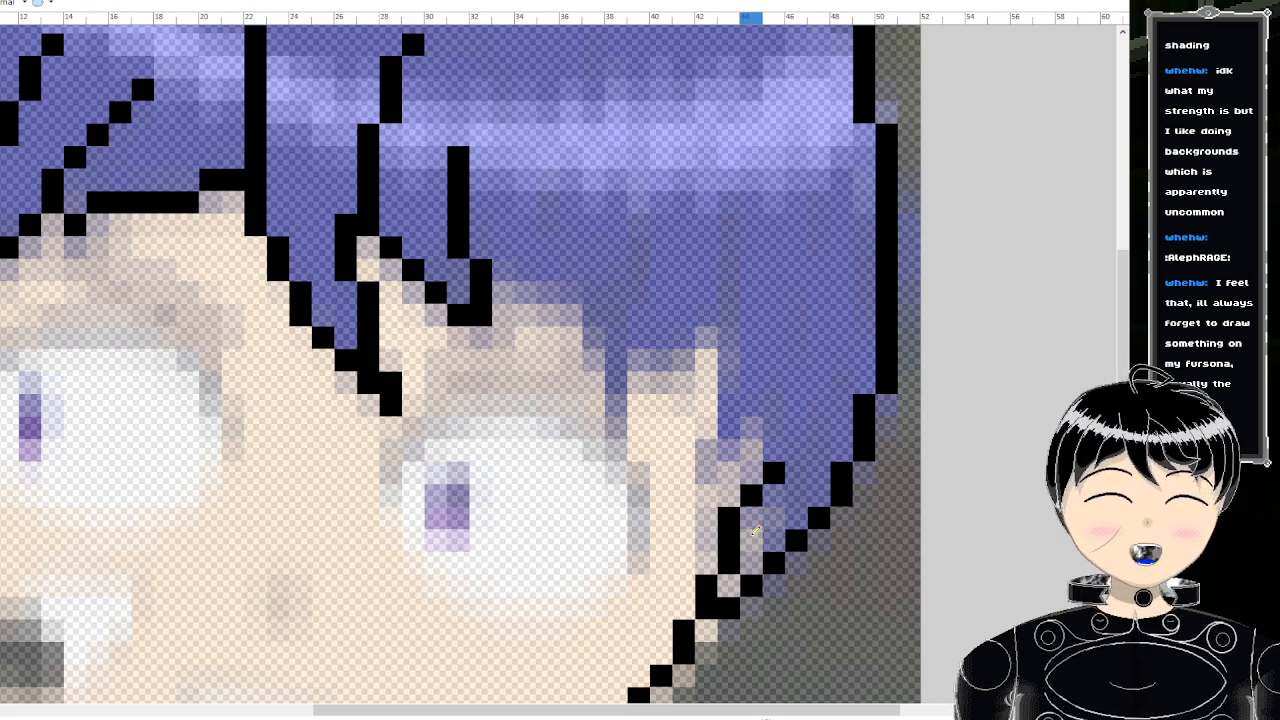
key(ctrl+z)
key(ctrl+z)
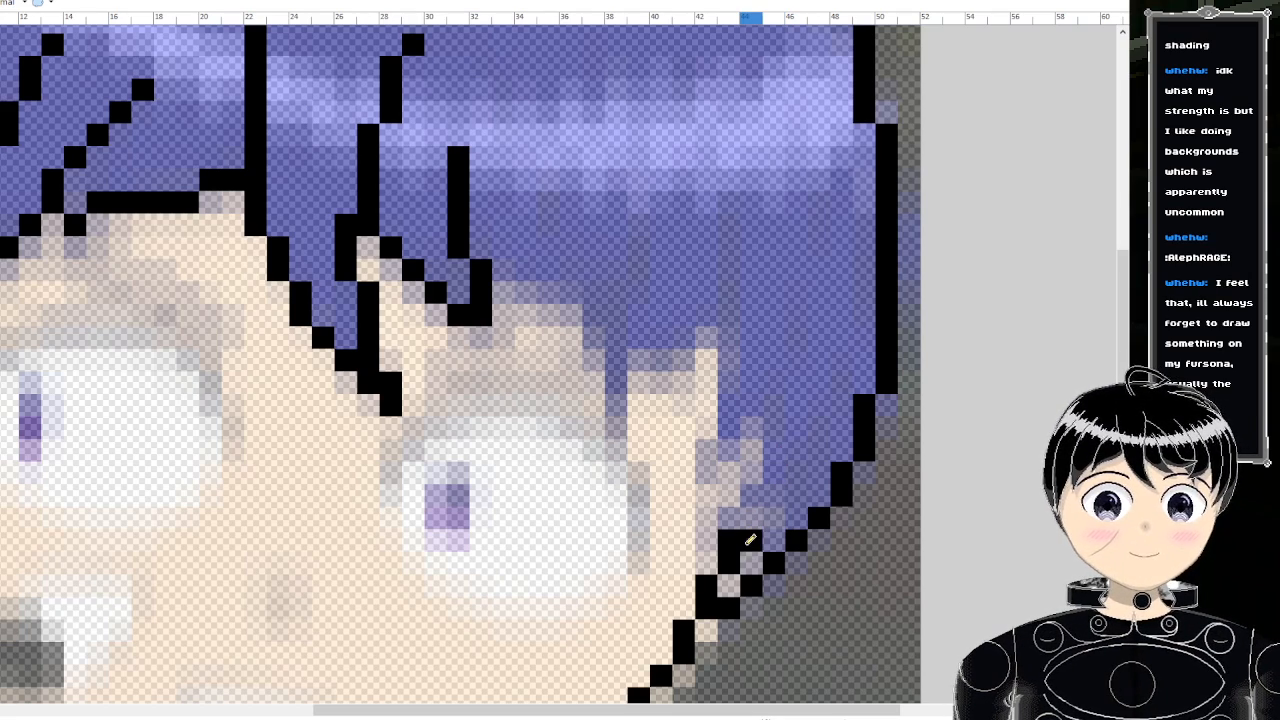
- Outline the side hair around the ear in black and draw two strand lines from it up toward the highlight
click(728, 518)
click(751, 494)
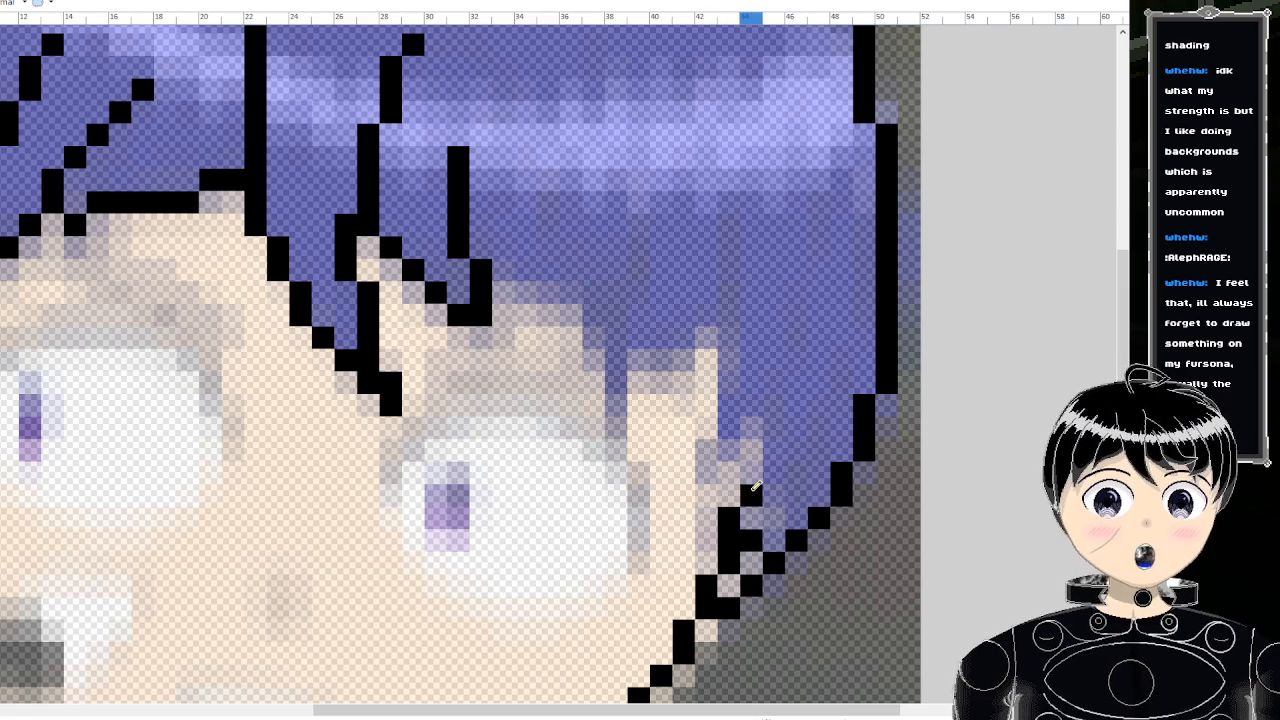
mouse_move(775, 480)
mouse_down()
mouse_move(787, 397)
mouse_move(708, 462)
mouse_move(735, 332)
mouse_up()
scroll(735, 332, up, 3)
mouse_move(730, 490)
mouse_down()
mouse_move(734, 507)
mouse_move(728, 374)
mouse_up()
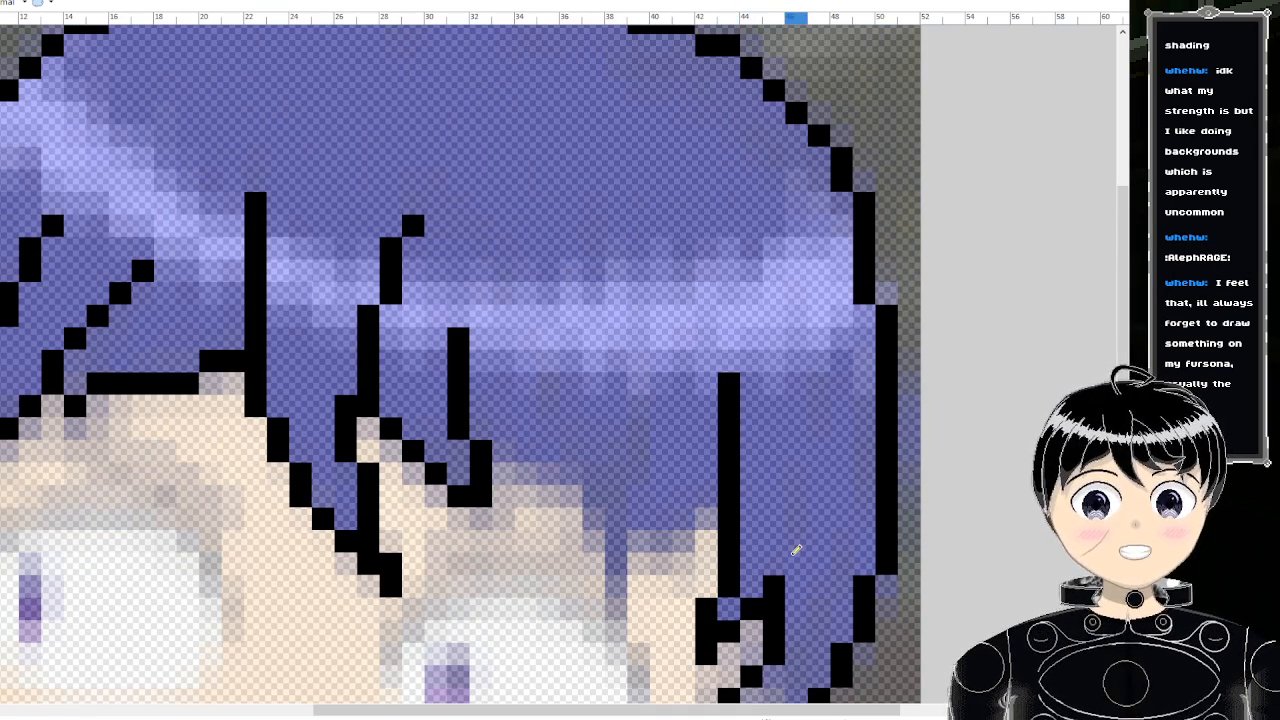
drag(796, 565, 820, 390)
click(798, 499)
- Examine the traced hair lines as a whole and up close around the untraced fringe above the right eye
scroll(820, 390, down, 5)
scroll(865, 440, down, 1)
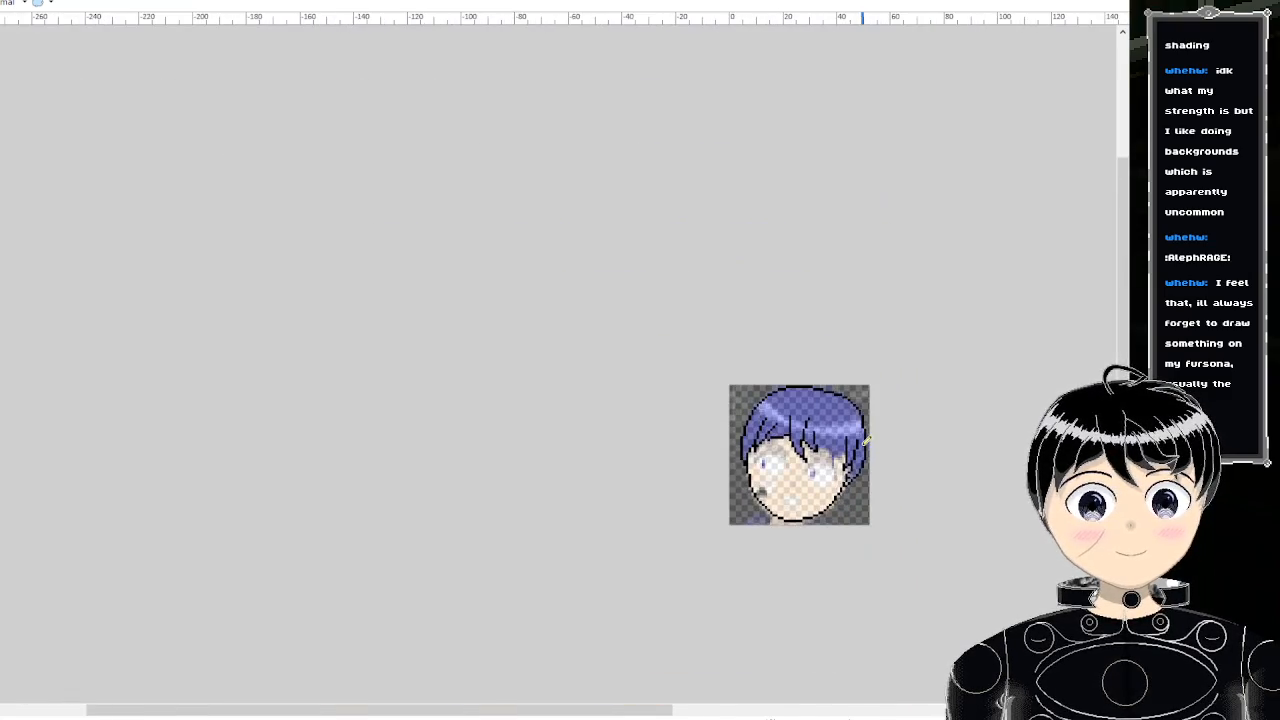
scroll(865, 440, up, 6)
scroll(833, 469, up, 1)
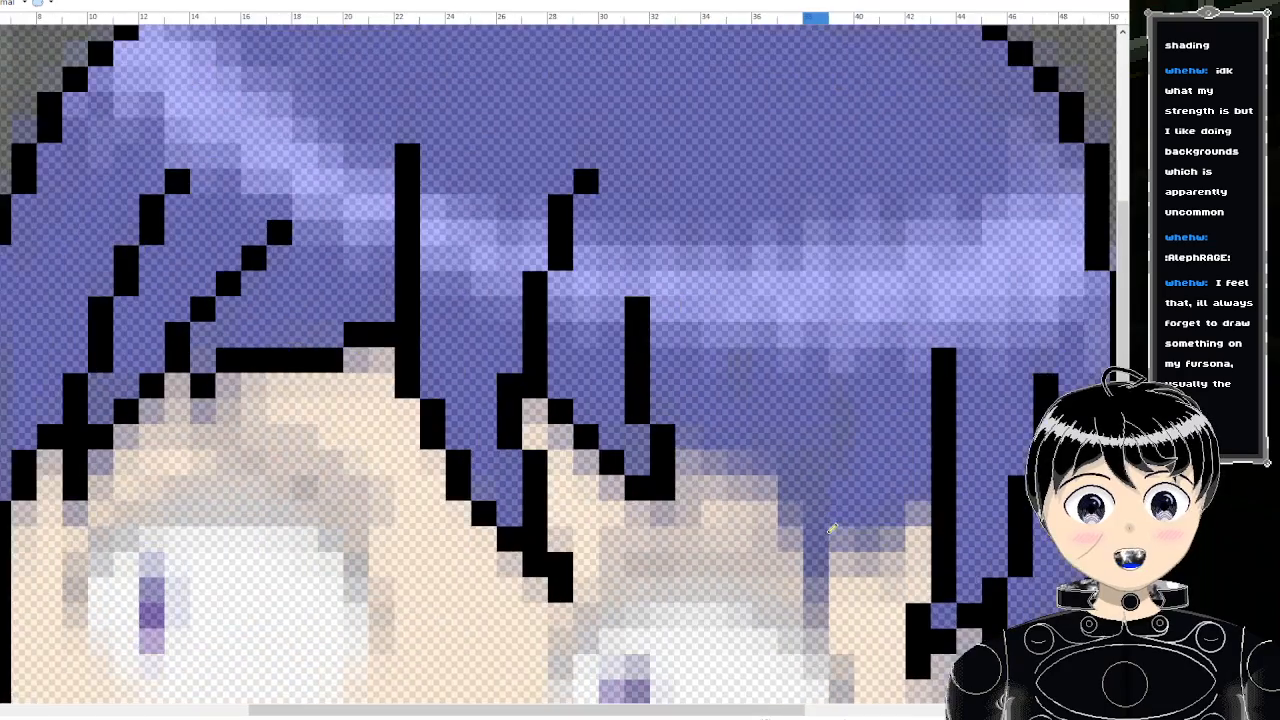
scroll(833, 530, down, 3)
scroll(840, 537, up, 1)
scroll(840, 537, up, 3)
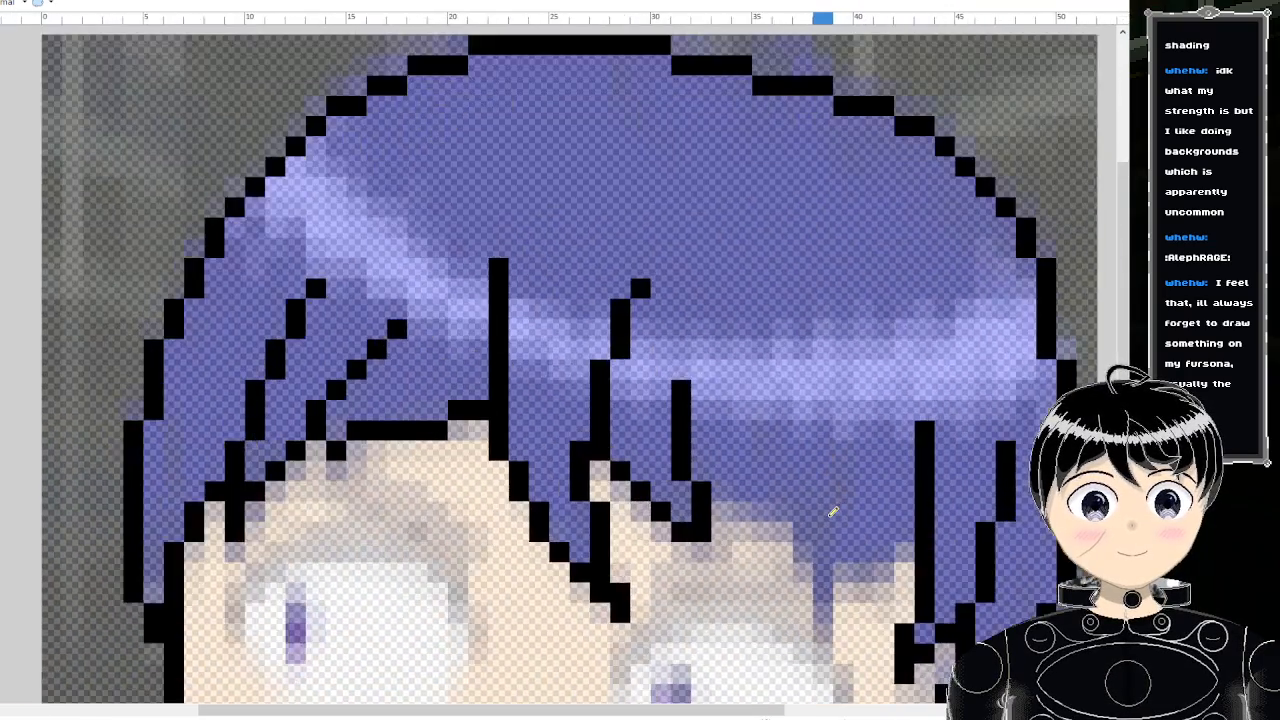
scroll(845, 520, down, 3)
scroll(833, 549, up, 2)
scroll(840, 530, up, 1)
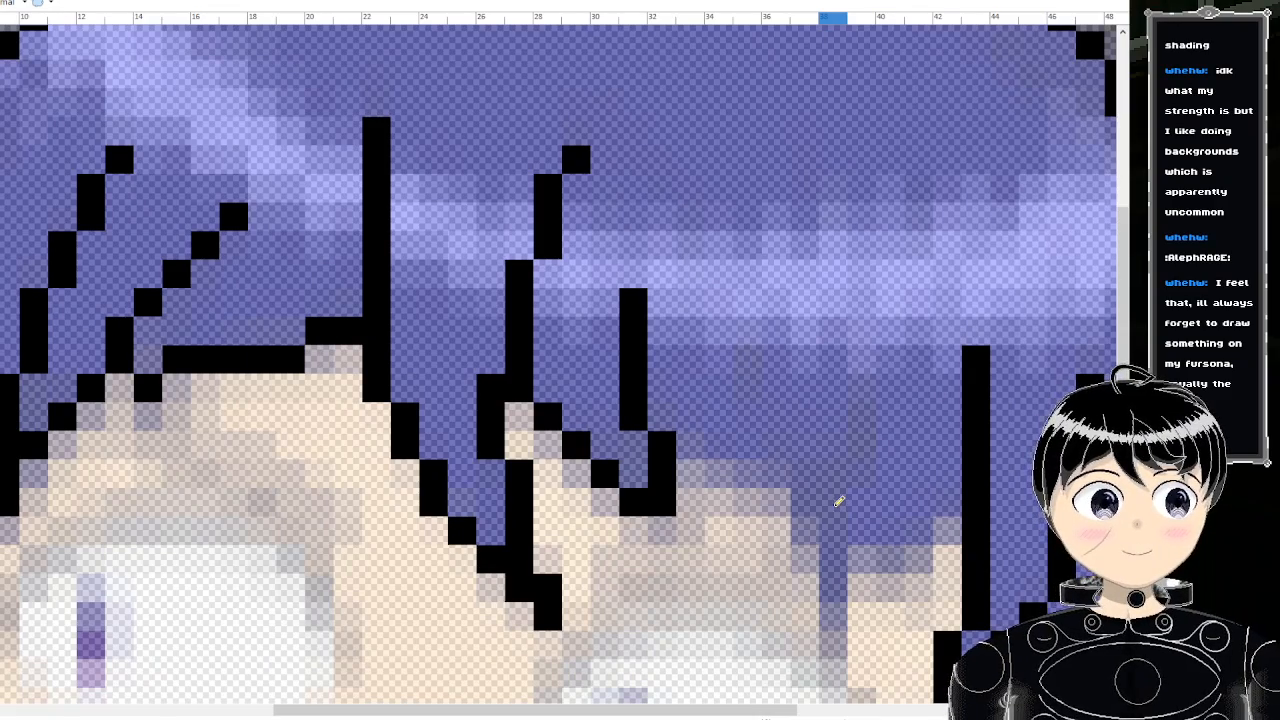
scroll(838, 501, down, 3)
scroll(837, 500, up, 3)
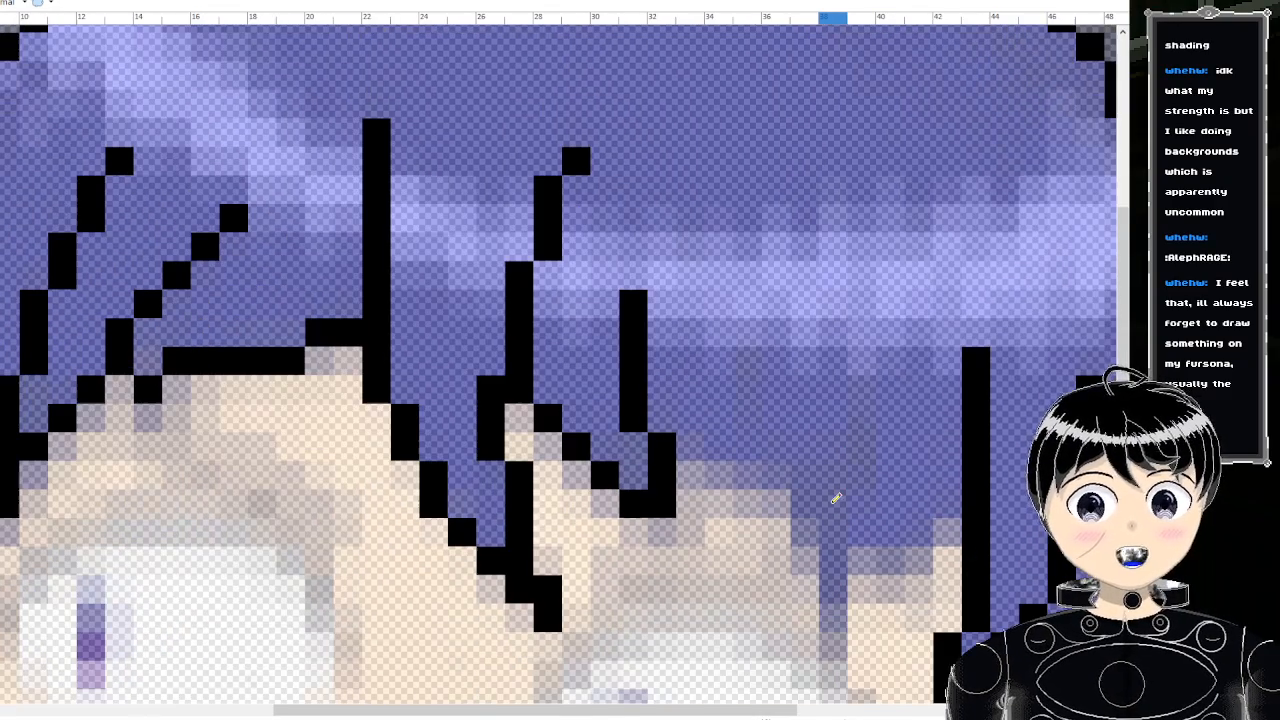
- Draw a stepped black strand line from below the highlight down and rightward, ending in a vertical lock tip above the right eye's outer corner
drag(748, 362, 748, 447)
click(719, 333)
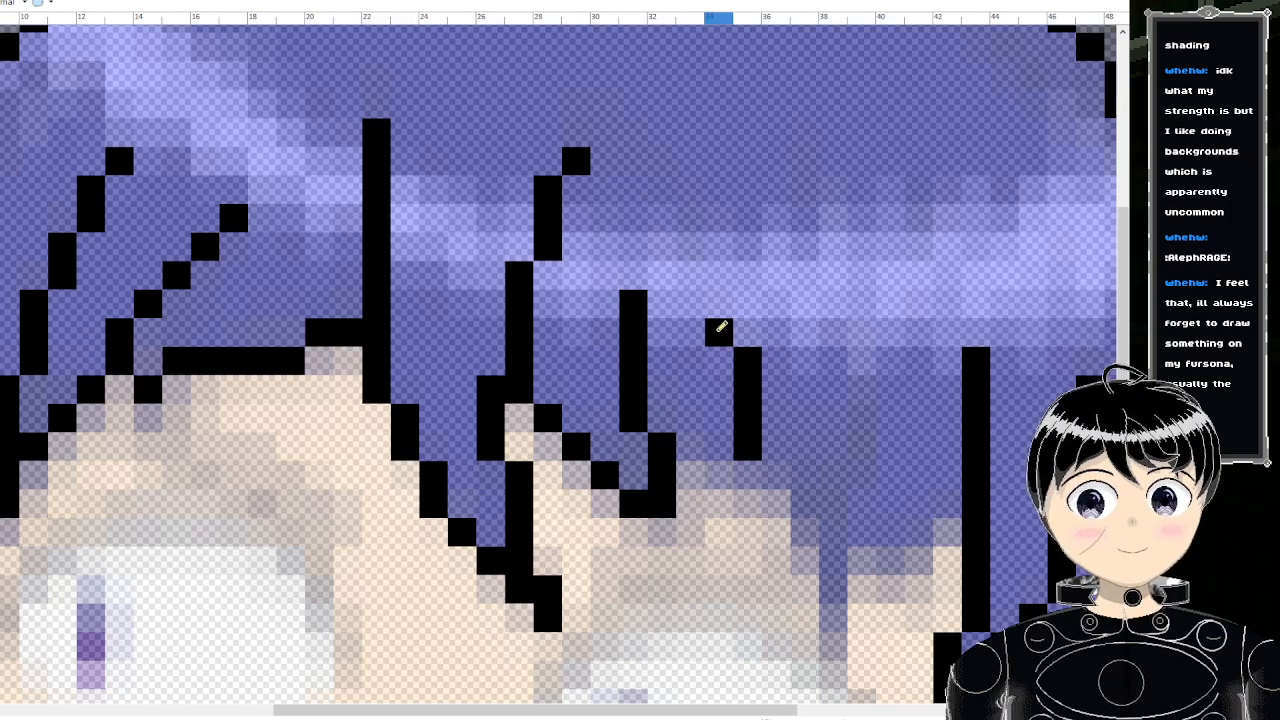
click(778, 476)
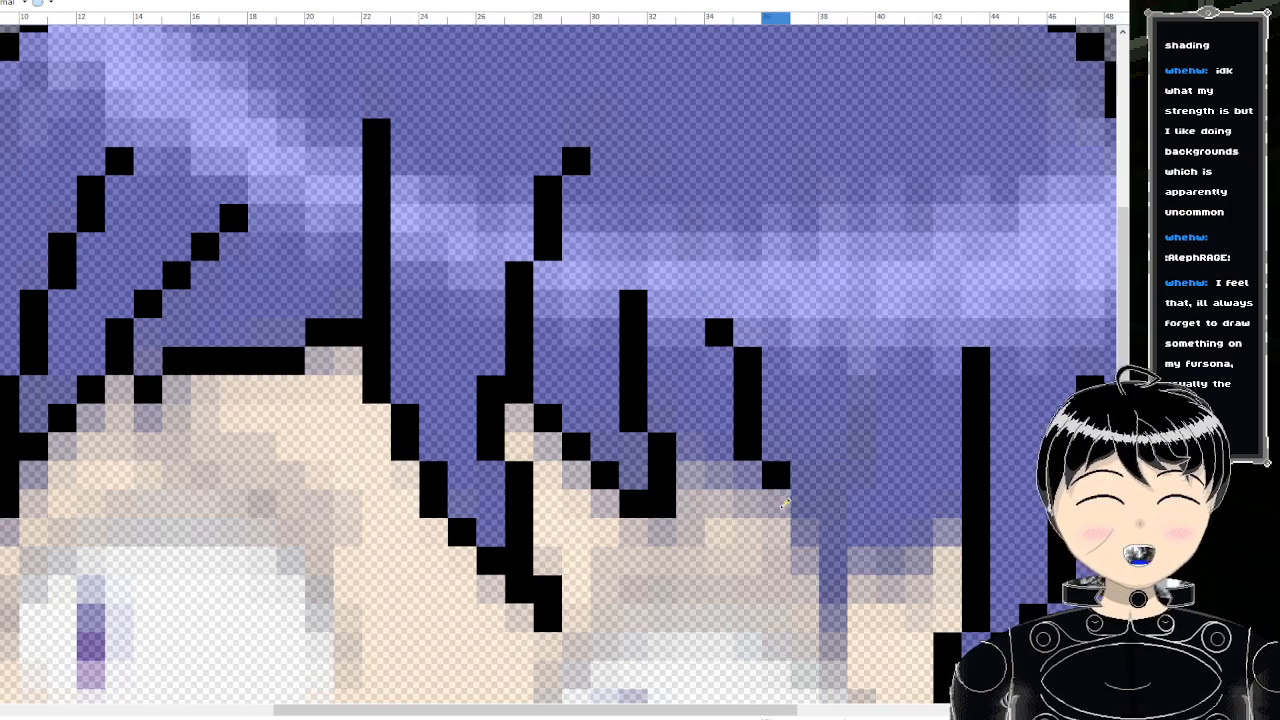
drag(785, 505, 840, 635)
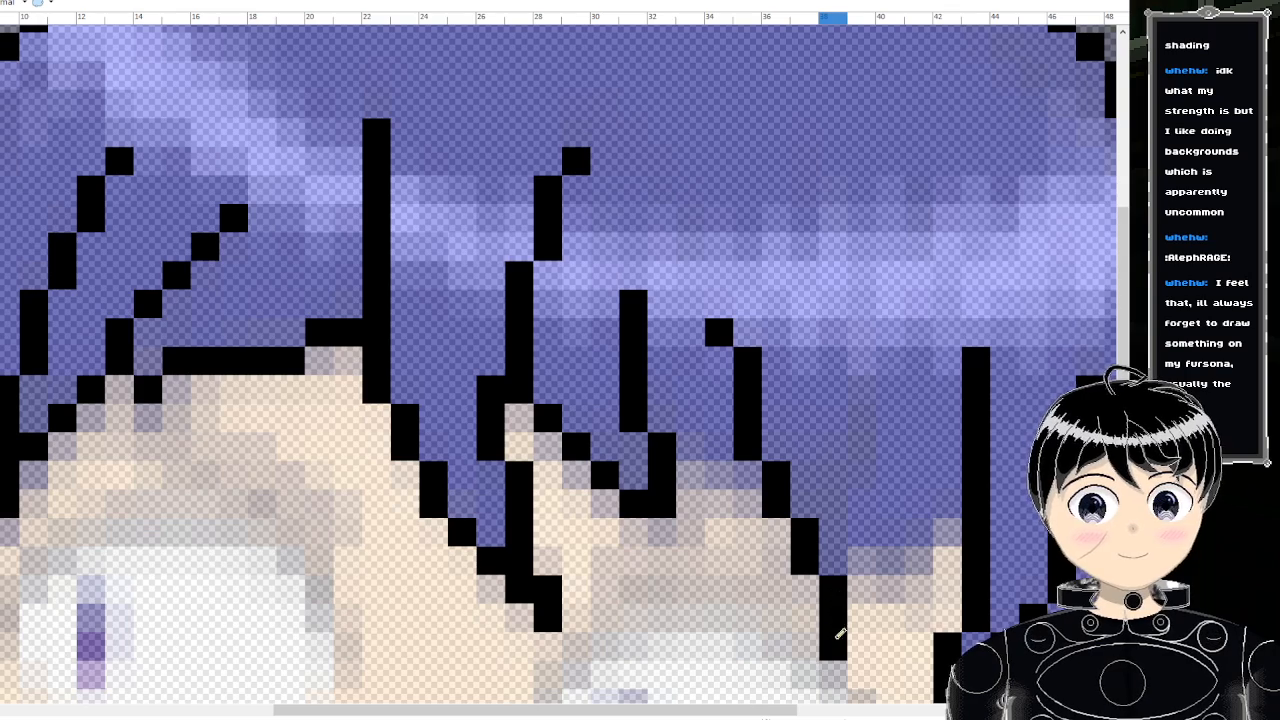
- Draw the other edge of that outer lock as a vertical black line up to the highlight, topped by a detached diagonal pixel
drag(862, 568, 862, 490)
drag(862, 450, 868, 414)
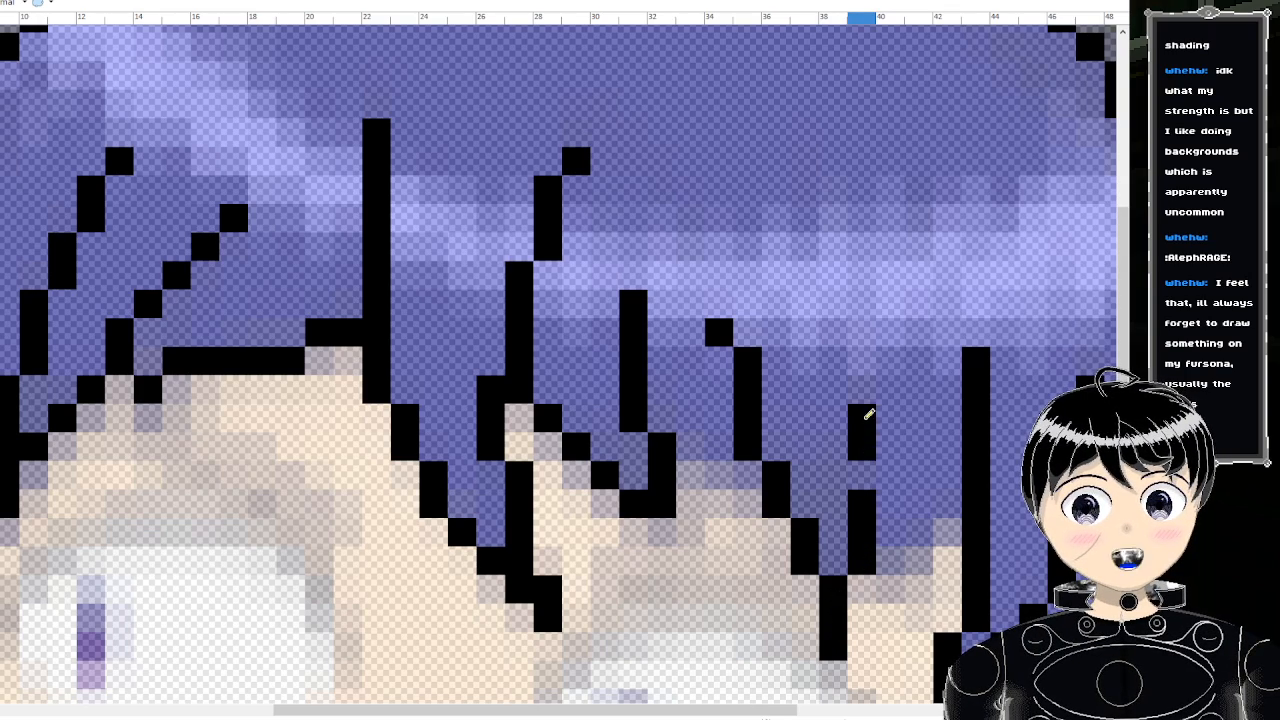
click(864, 380)
click(871, 466)
click(835, 335)
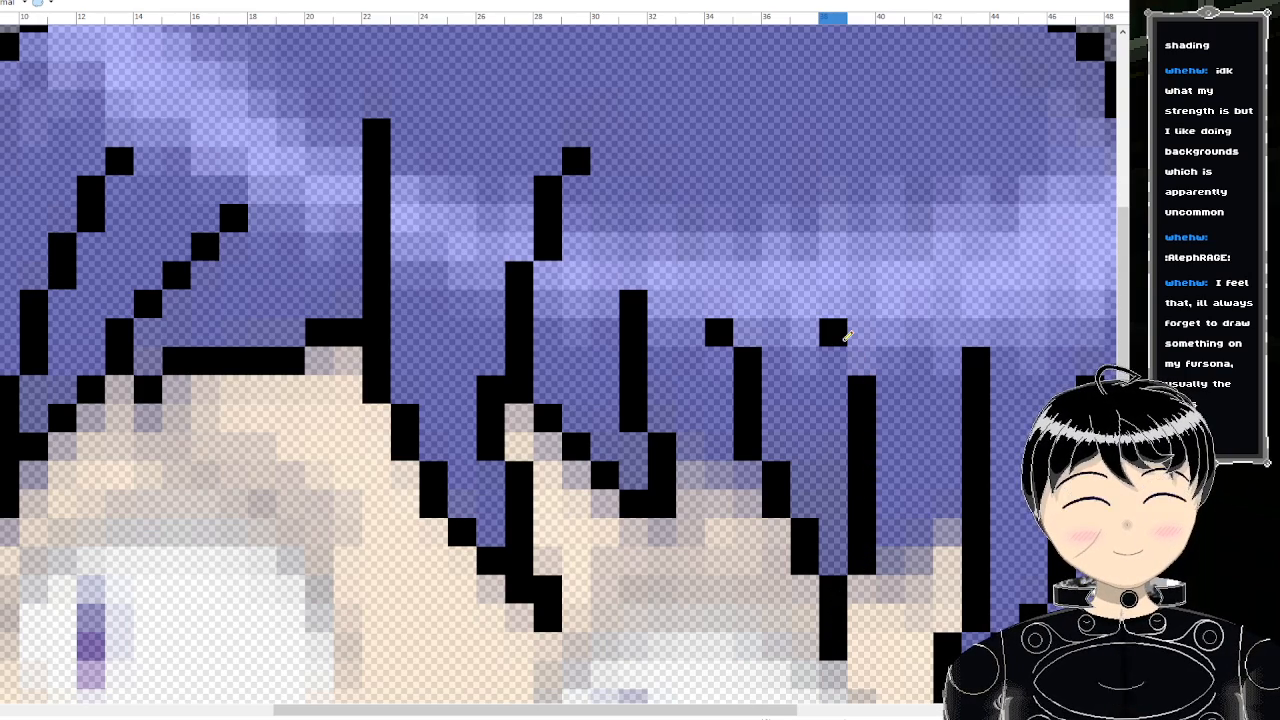
- Close the fringe edge in black between the two locks above the right eye and from the outer lock across to the ear strand
mouse_move(749, 476)
mouse_down()
mouse_move(691, 453)
mouse_move(697, 494)
mouse_up()
key(ctrl+z)
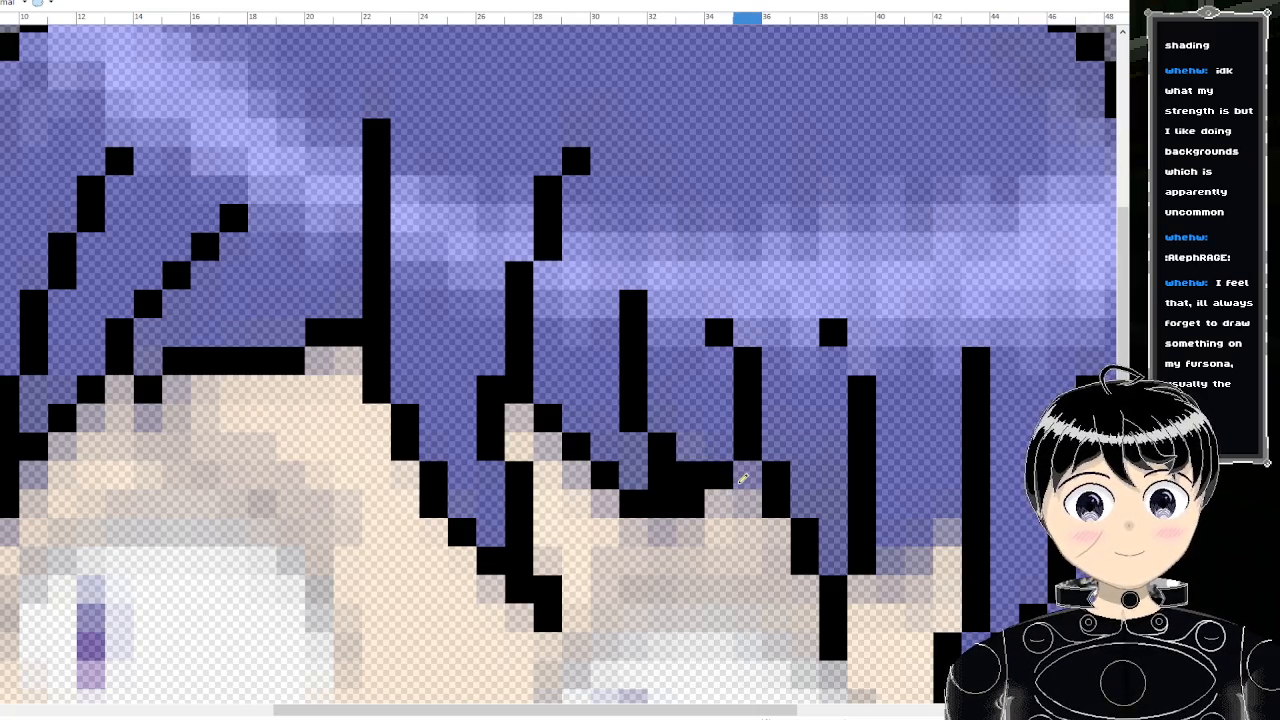
key(ctrl+z)
click(744, 494)
click(709, 476)
scroll(797, 499, down, 7)
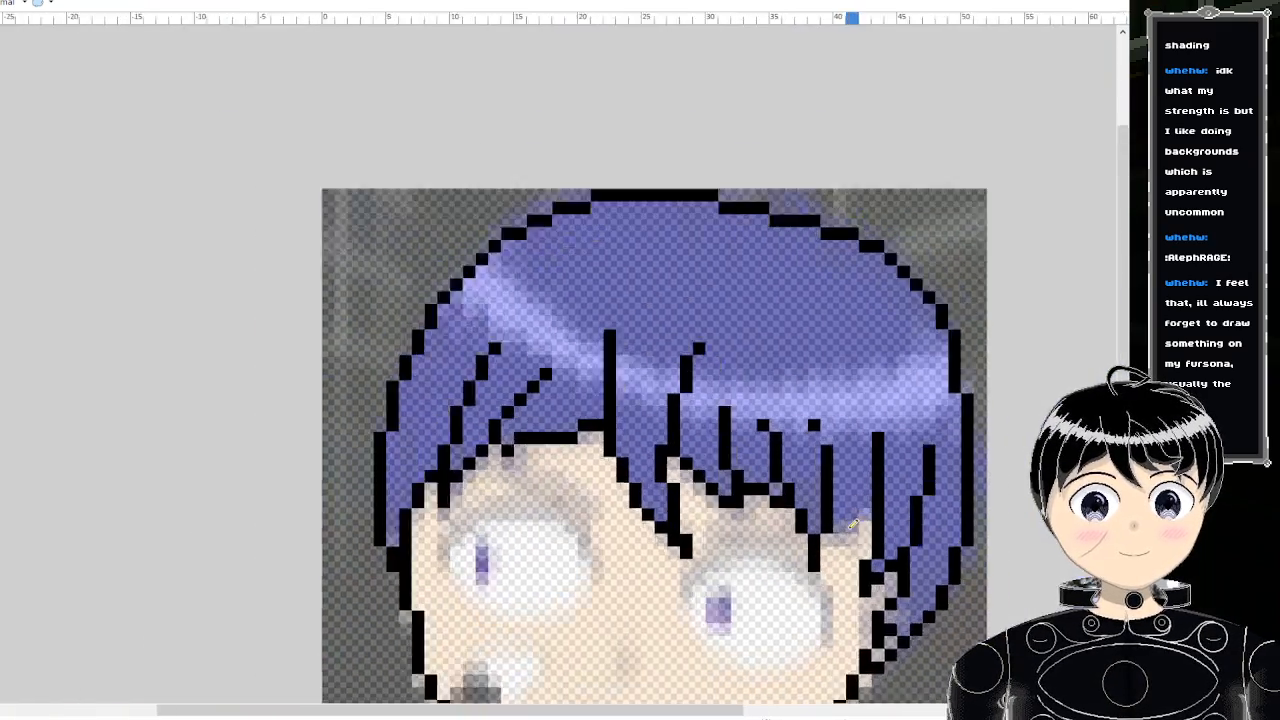
scroll(844, 525, up, 7)
drag(836, 526, 886, 510)
- Review the traced hair and head outline as a whole, and inspect the nose area between the eyes and mouth up close
scroll(879, 504, down, 8)
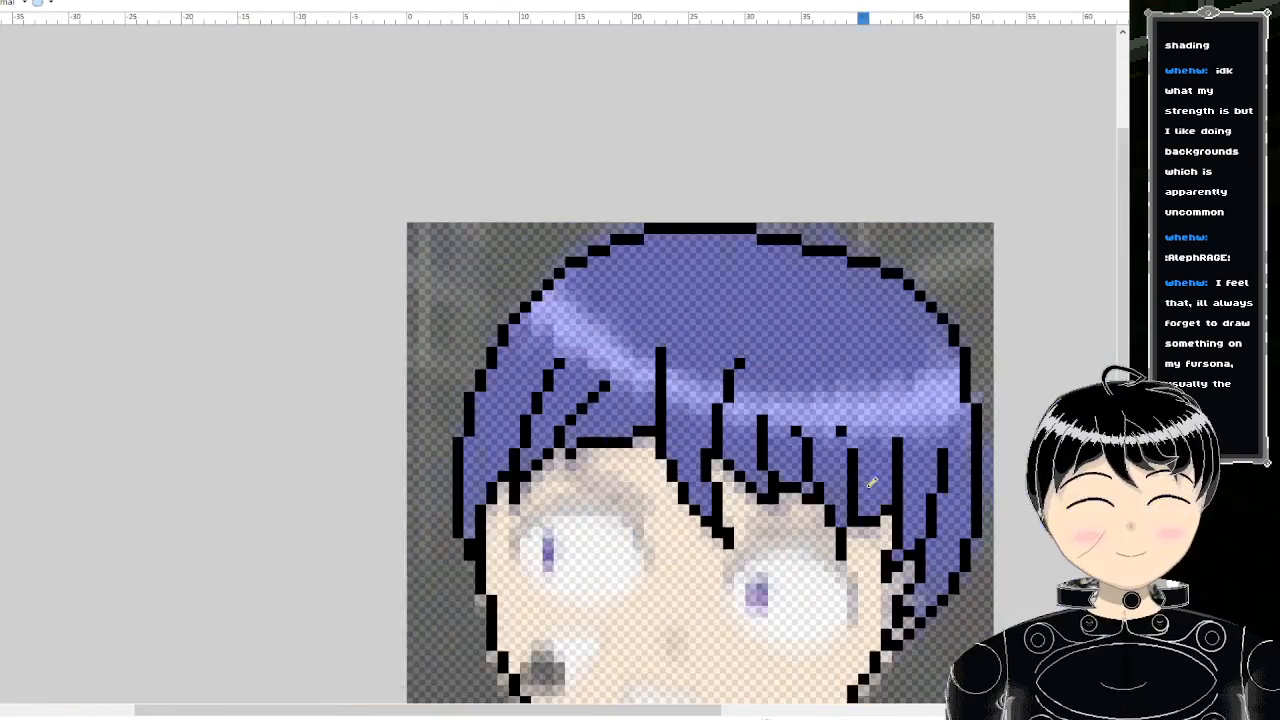
scroll(872, 483, down, 6)
scroll(906, 428, up, 7)
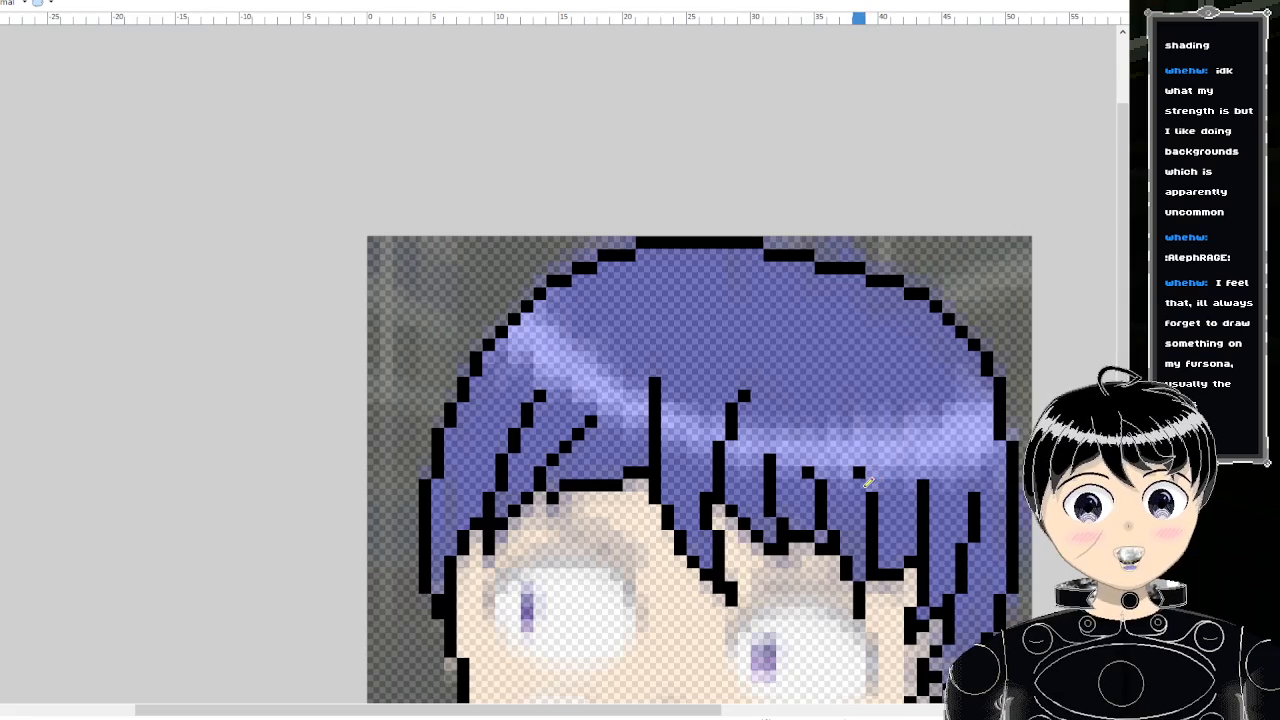
scroll(868, 483, down, 6)
scroll(906, 480, up, 5)
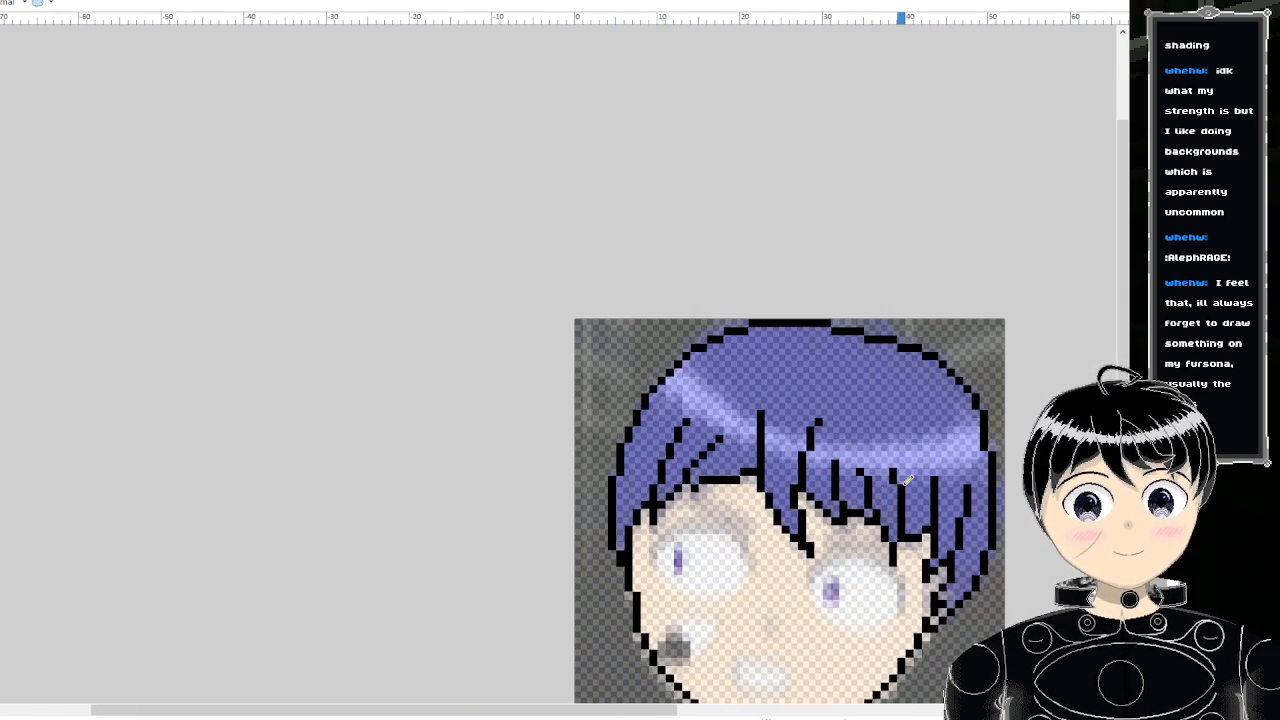
scroll(918, 500, down, 5)
scroll(912, 492, up, 2)
scroll(868, 430, down, 5)
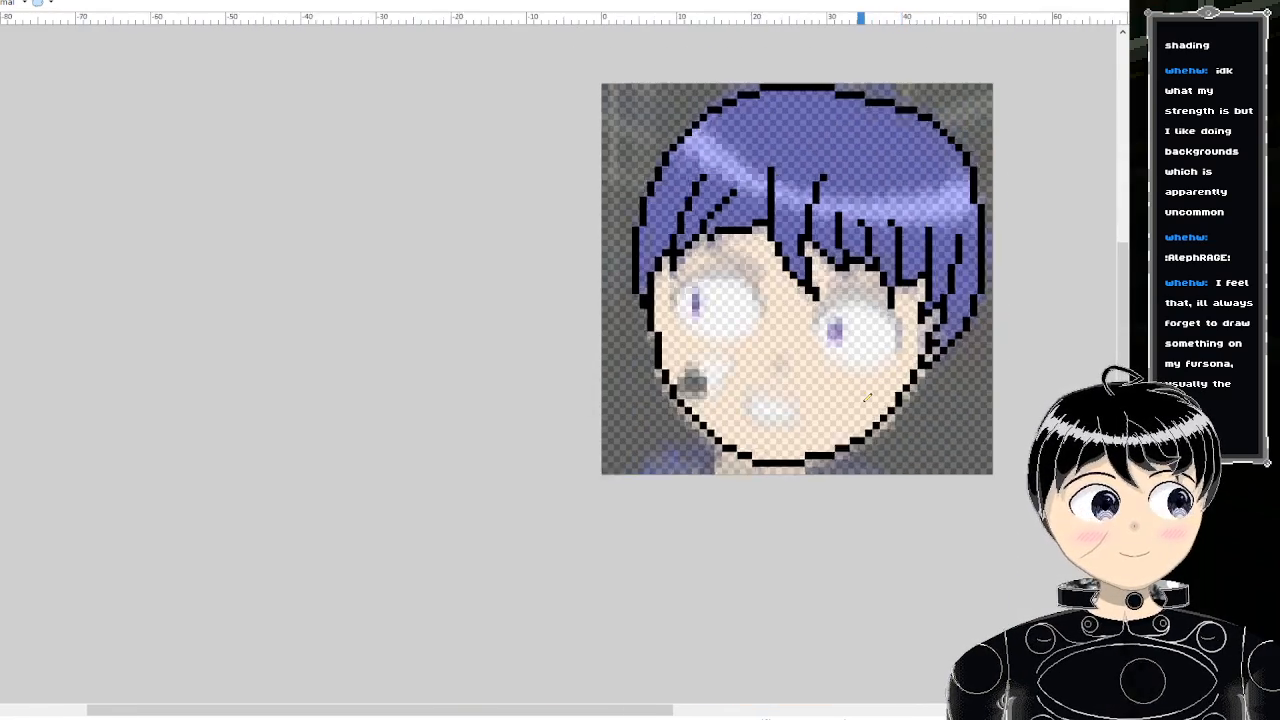
scroll(845, 358, down, 1)
scroll(830, 380, up, 5)
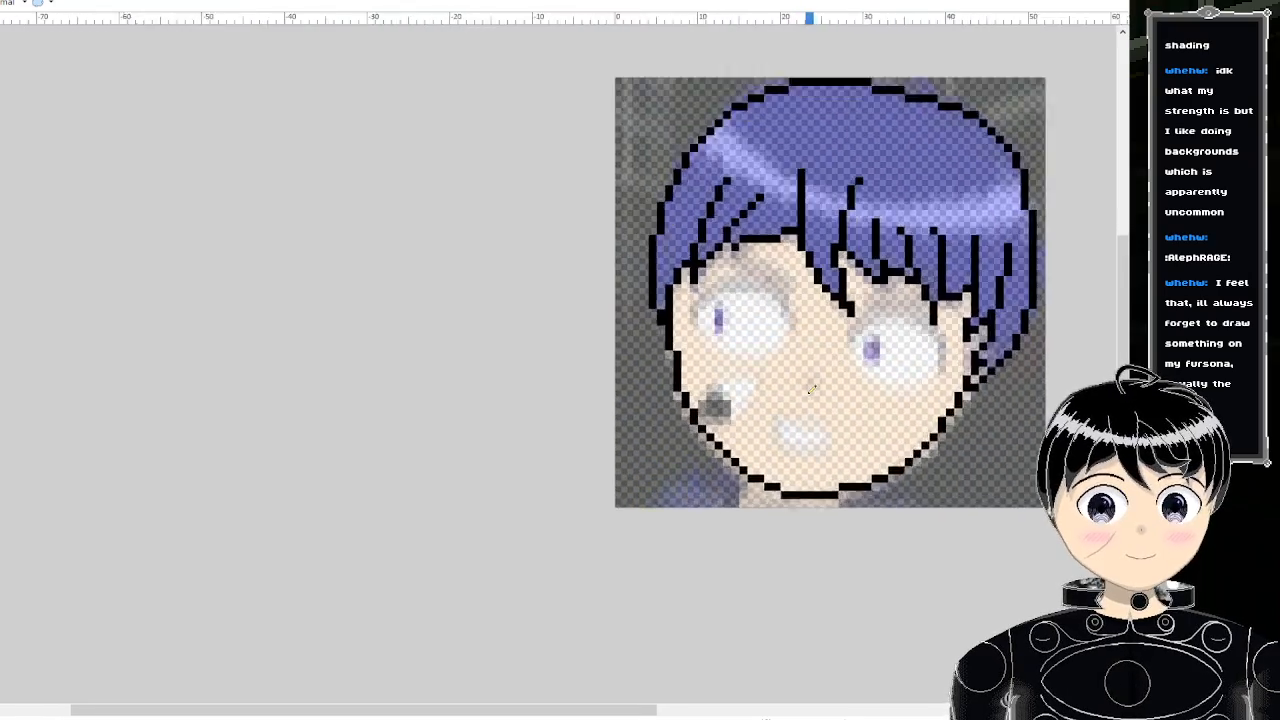
scroll(816, 398, down, 4)
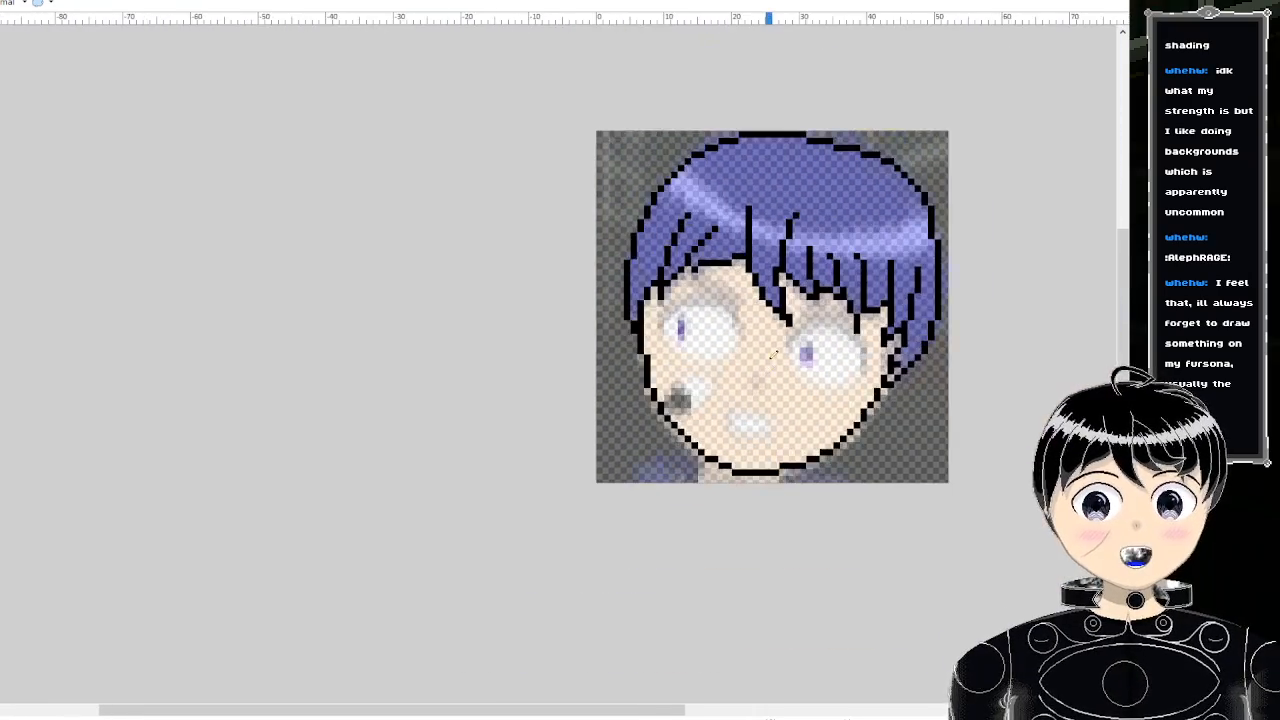
scroll(806, 362, up, 2)
scroll(806, 362, up, 1)
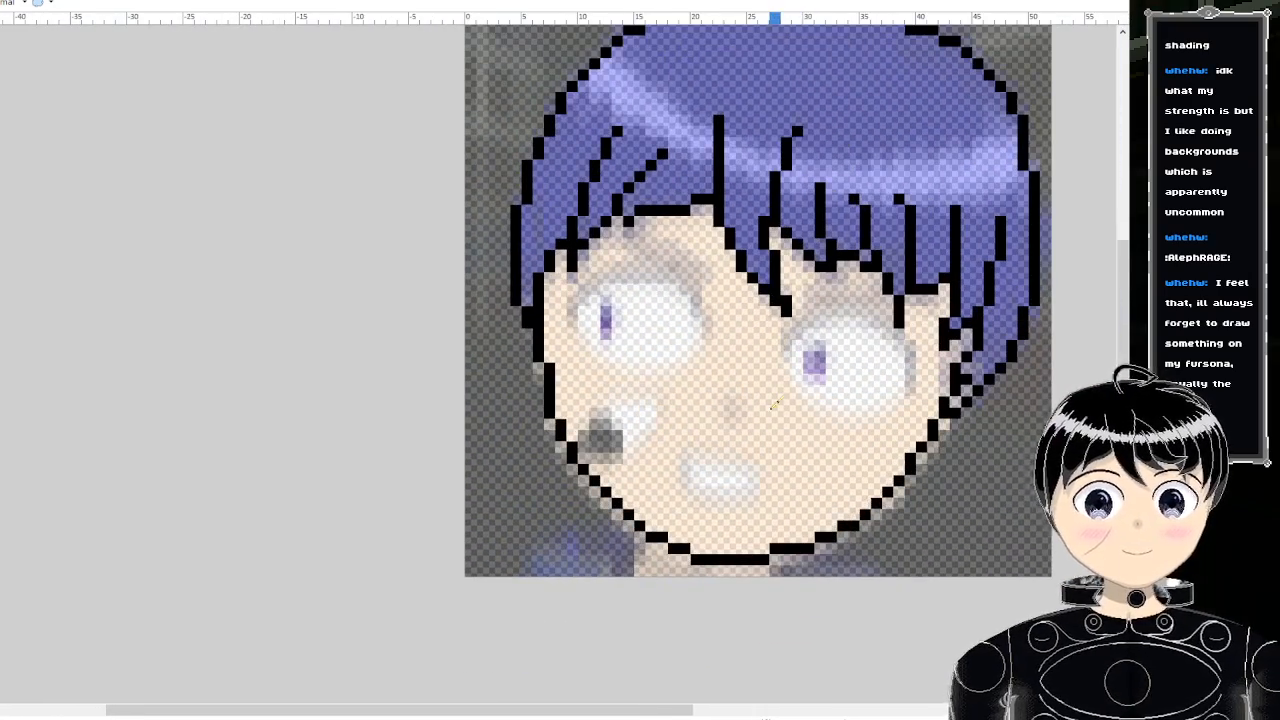
scroll(774, 405, up, 5)
scroll(707, 395, up, 3)
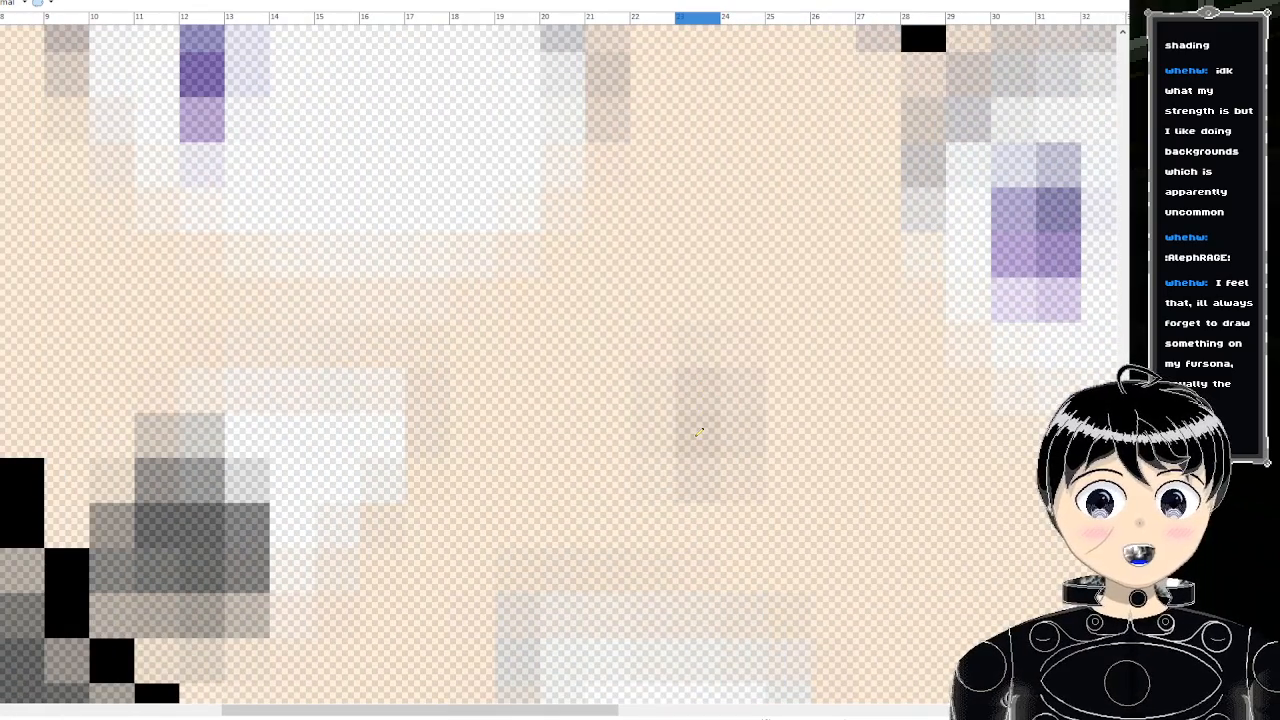
- Draw the nose as a two-pixel-high vertical black mark, and outline the mouth in black around the reference teeth
drag(700, 432, 697, 400)
scroll(707, 462, down, 3)
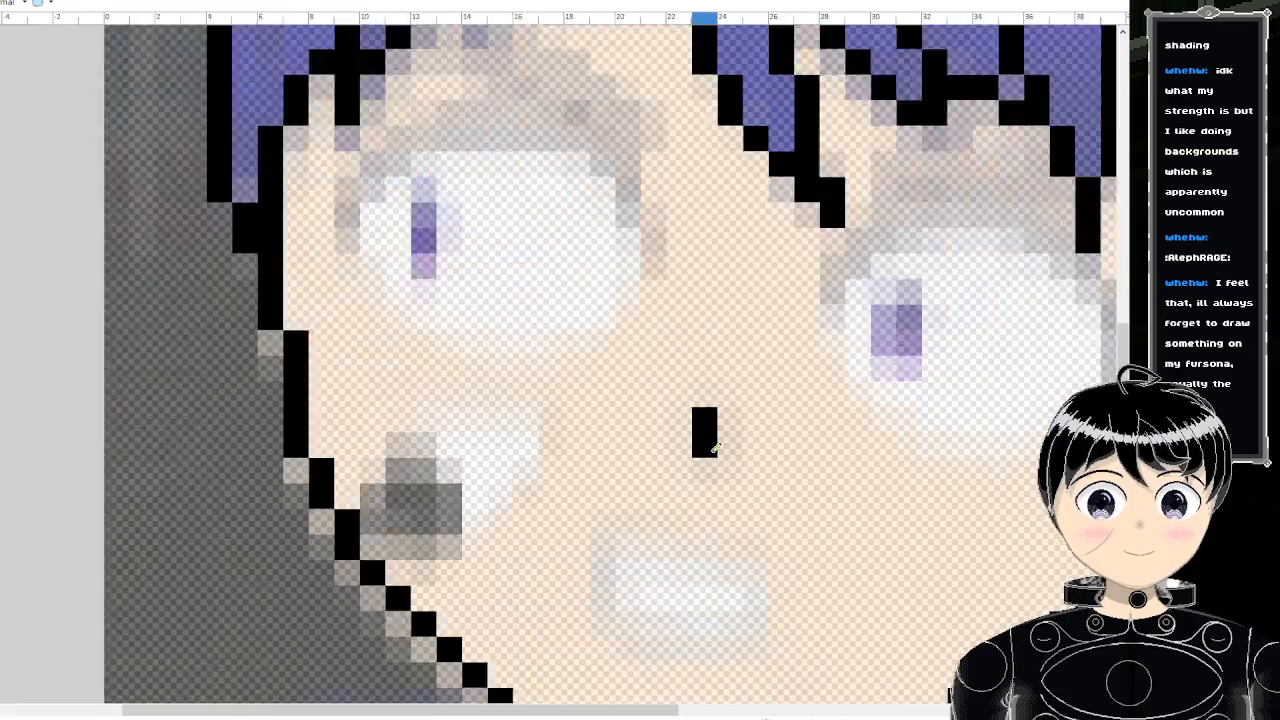
scroll(707, 553, up, 3)
mouse_move(777, 635)
mouse_down()
mouse_move(783, 626)
mouse_move(577, 612)
mouse_move(517, 486)
mouse_move(531, 434)
mouse_move(735, 458)
mouse_move(829, 531)
mouse_move(812, 565)
mouse_up()
scroll(800, 552, down, 1)
scroll(800, 552, down, 3)
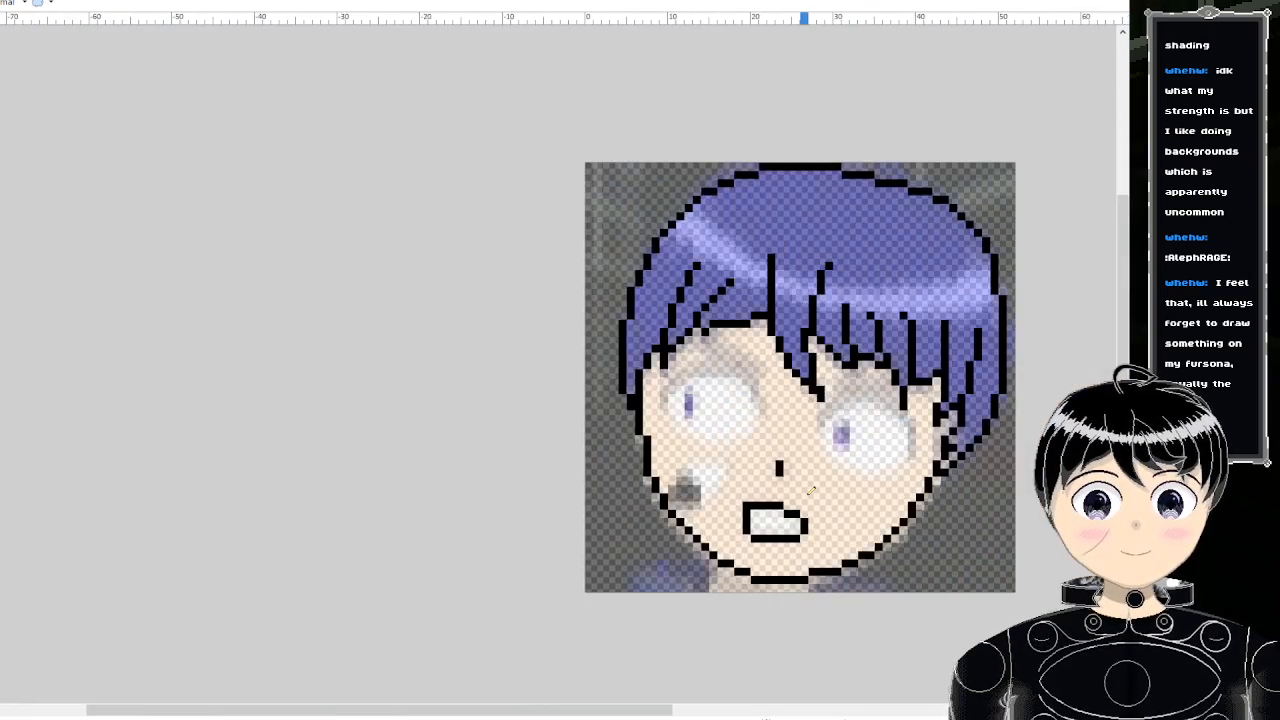
- Redraw the mouth's upper edge as three black pixels stepping down one row for the rest, and close its right end
scroll(791, 500, up, 4)
scroll(790, 500, up, 2)
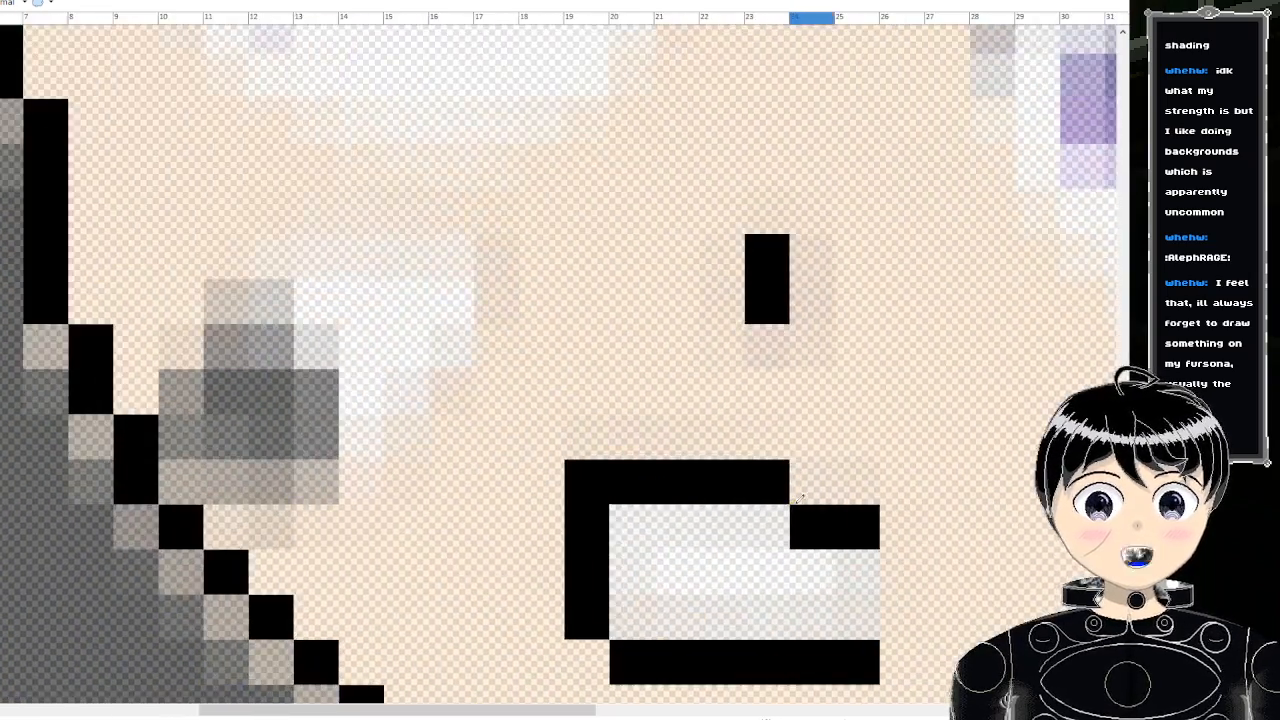
key(ctrl+z)
key(ctrl+z)
drag(632, 484, 676, 488)
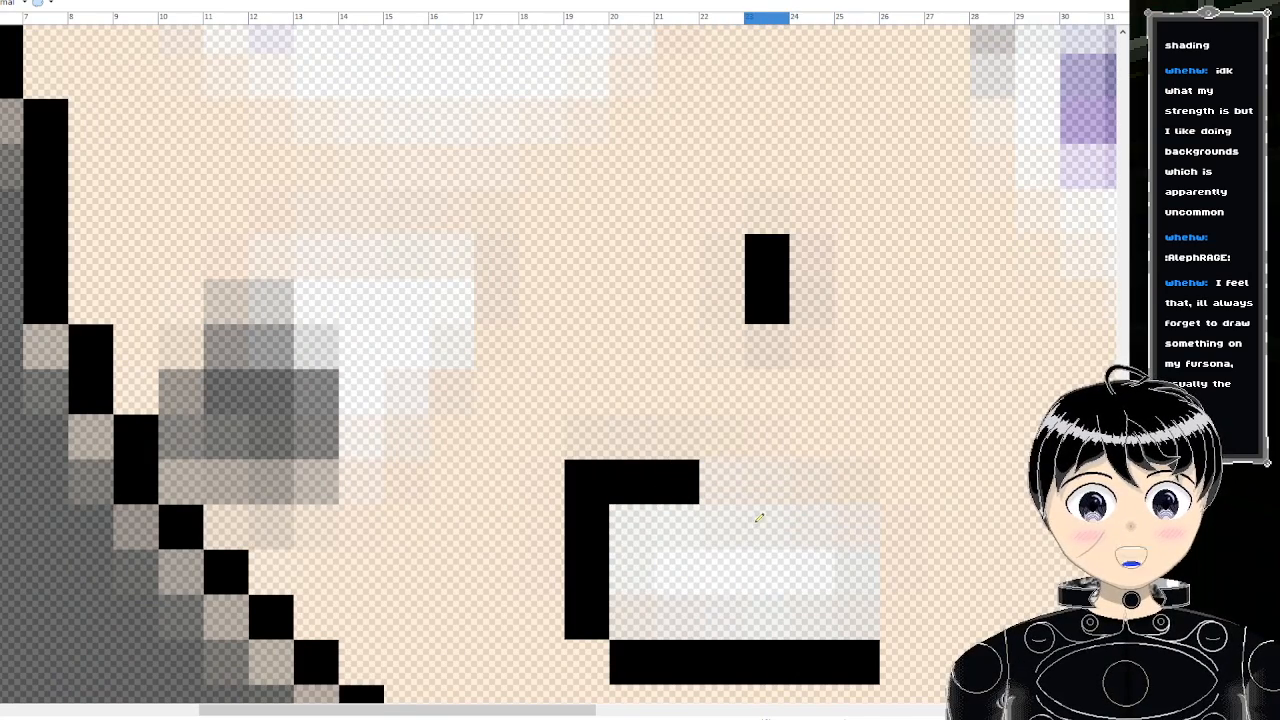
drag(765, 525, 722, 525)
drag(857, 572, 892, 572)
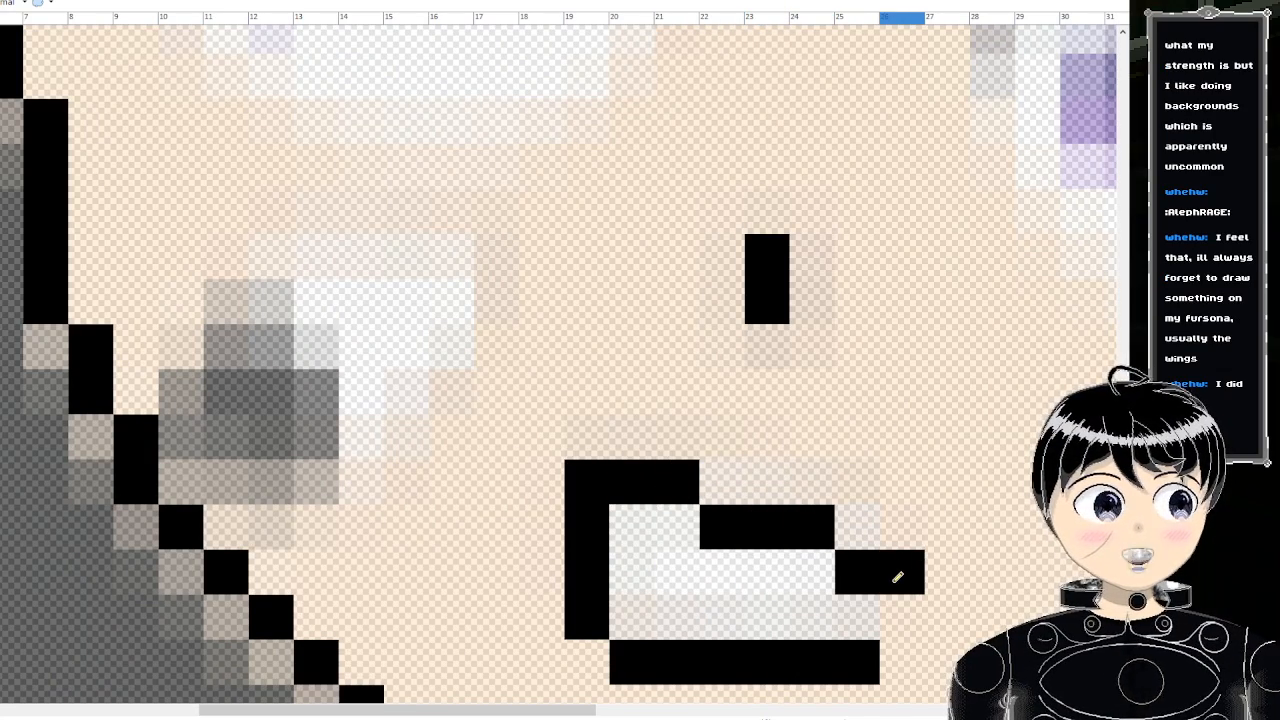
key(ctrl+z)
click(857, 527)
scroll(881, 607, down, 5)
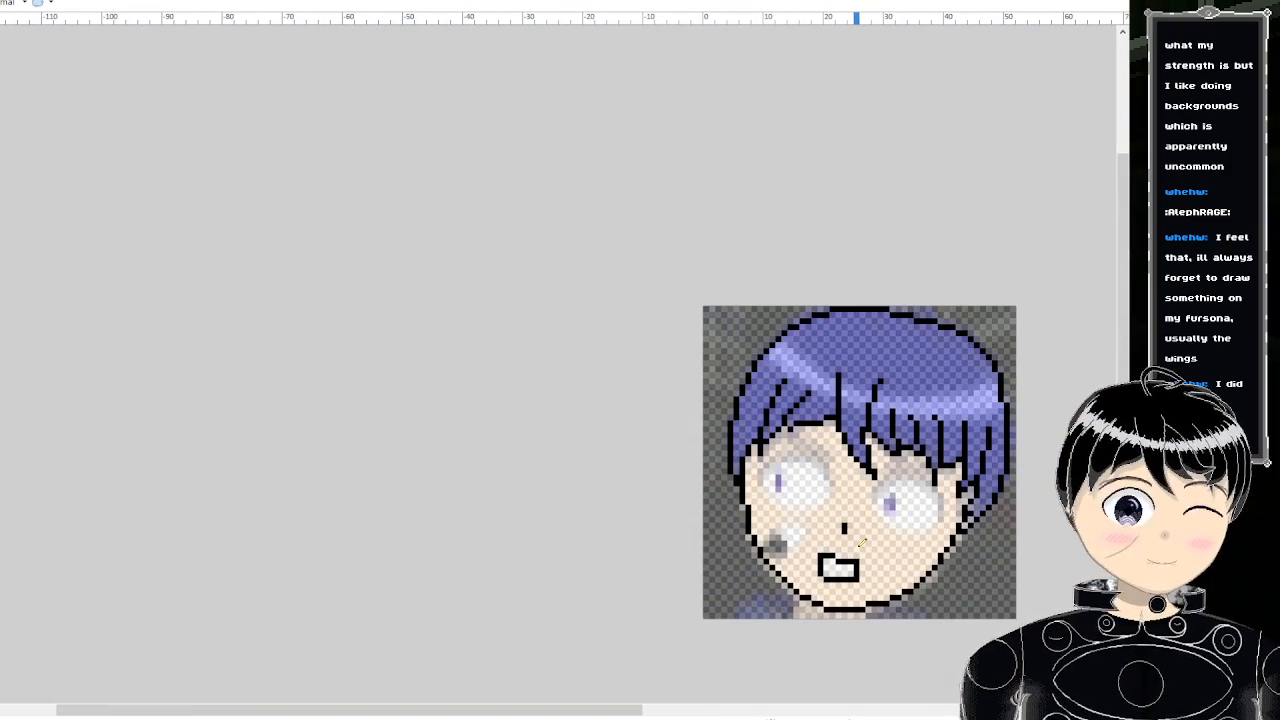
scroll(862, 542, up, 6)
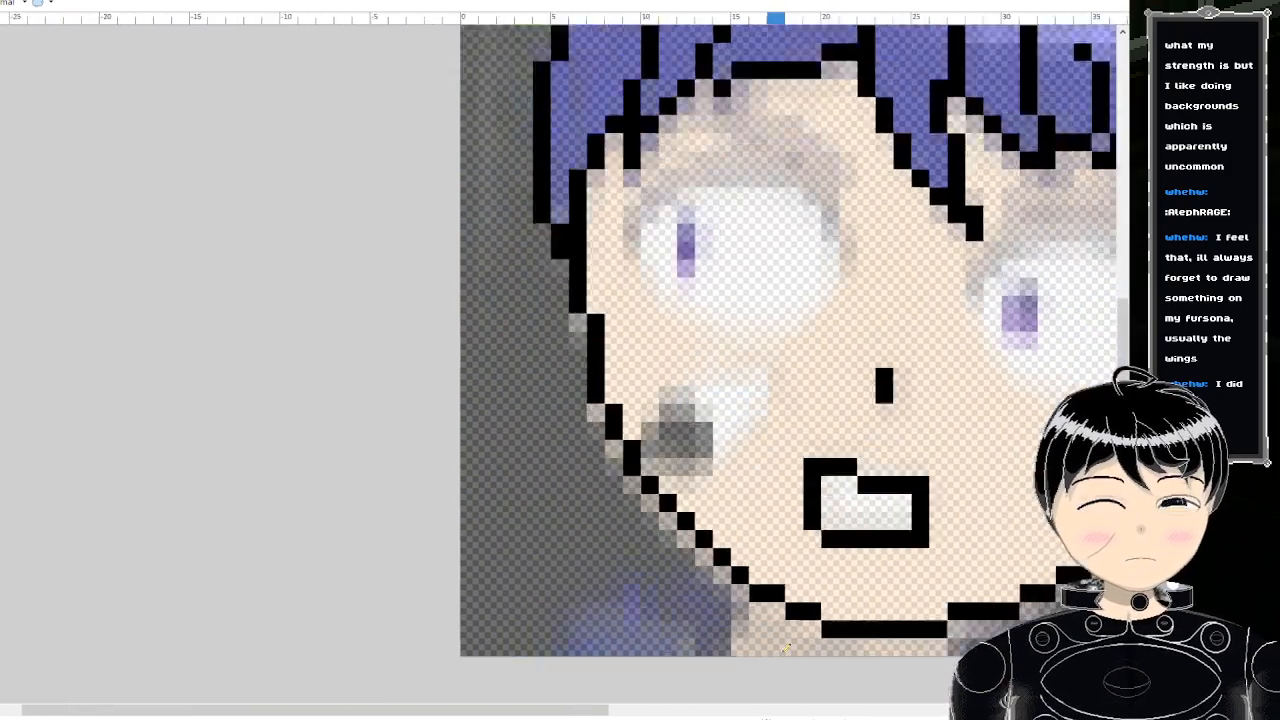
- Widen the mouth outline by one pixel at both ends with black, adding a raised pixel above its upper left corner
scroll(976, 413, down, 5)
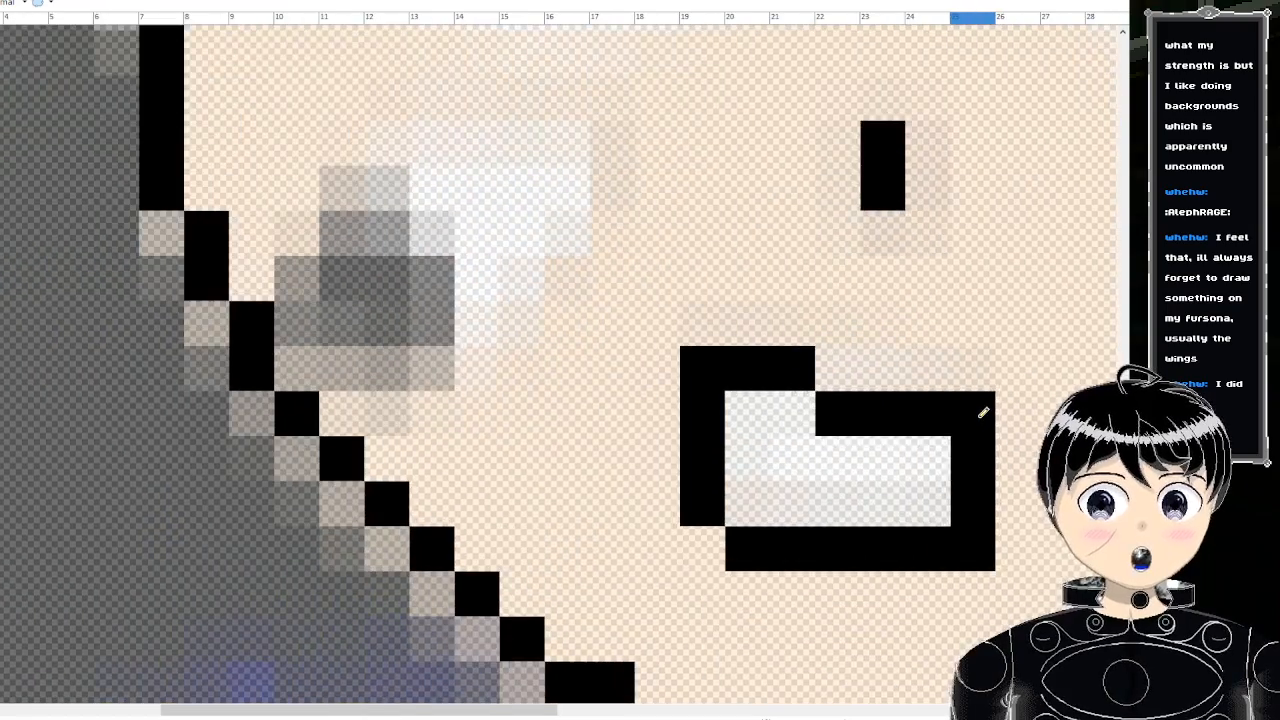
scroll(947, 424, up, 6)
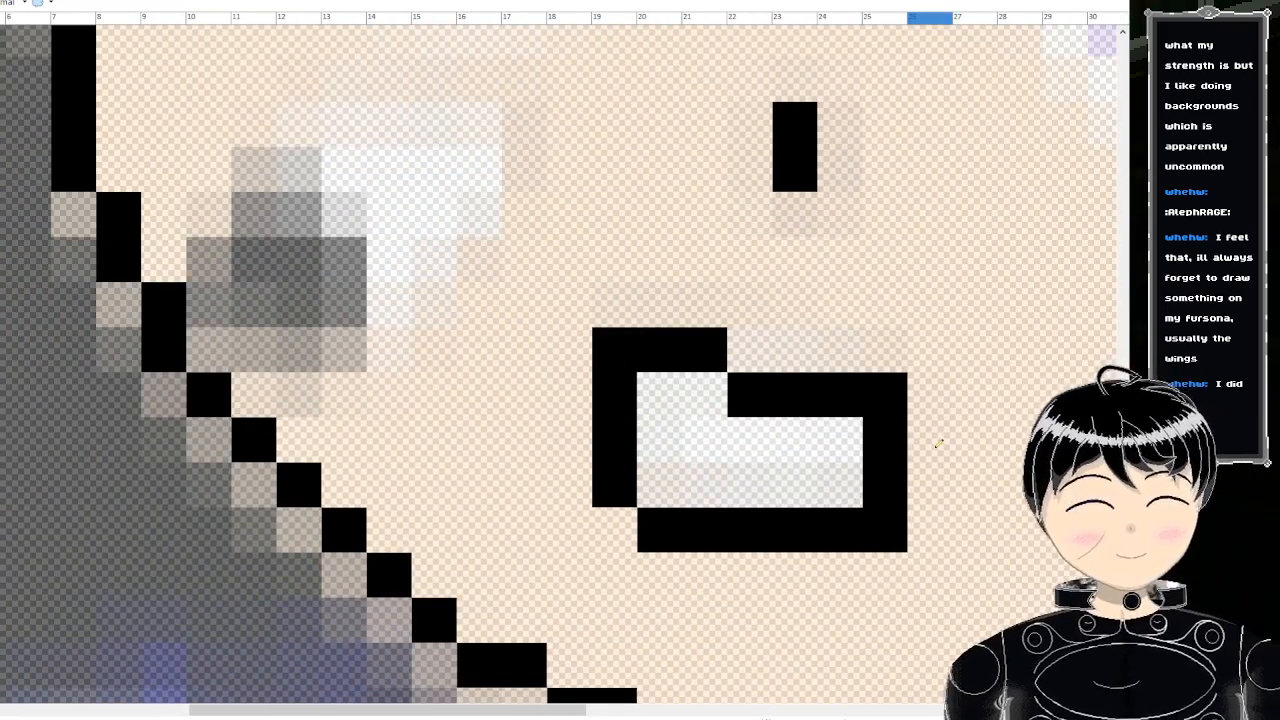
click(920, 444)
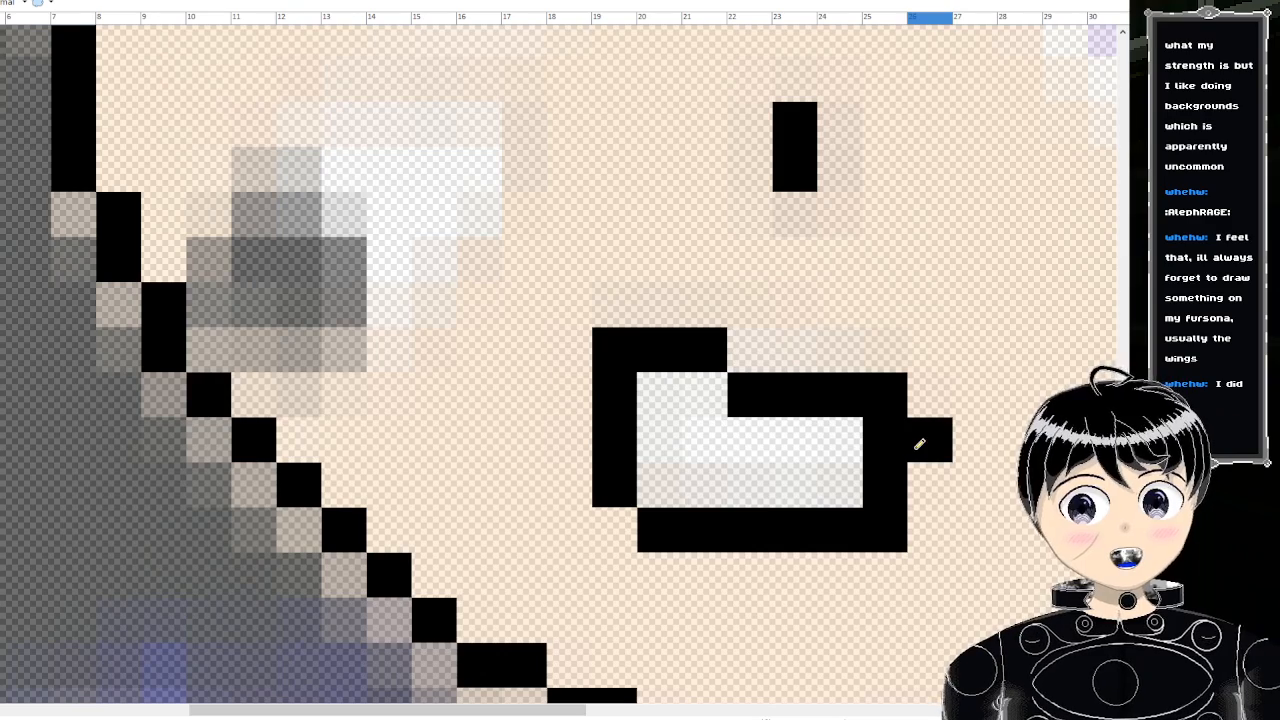
click(614, 305)
drag(570, 350, 584, 381)
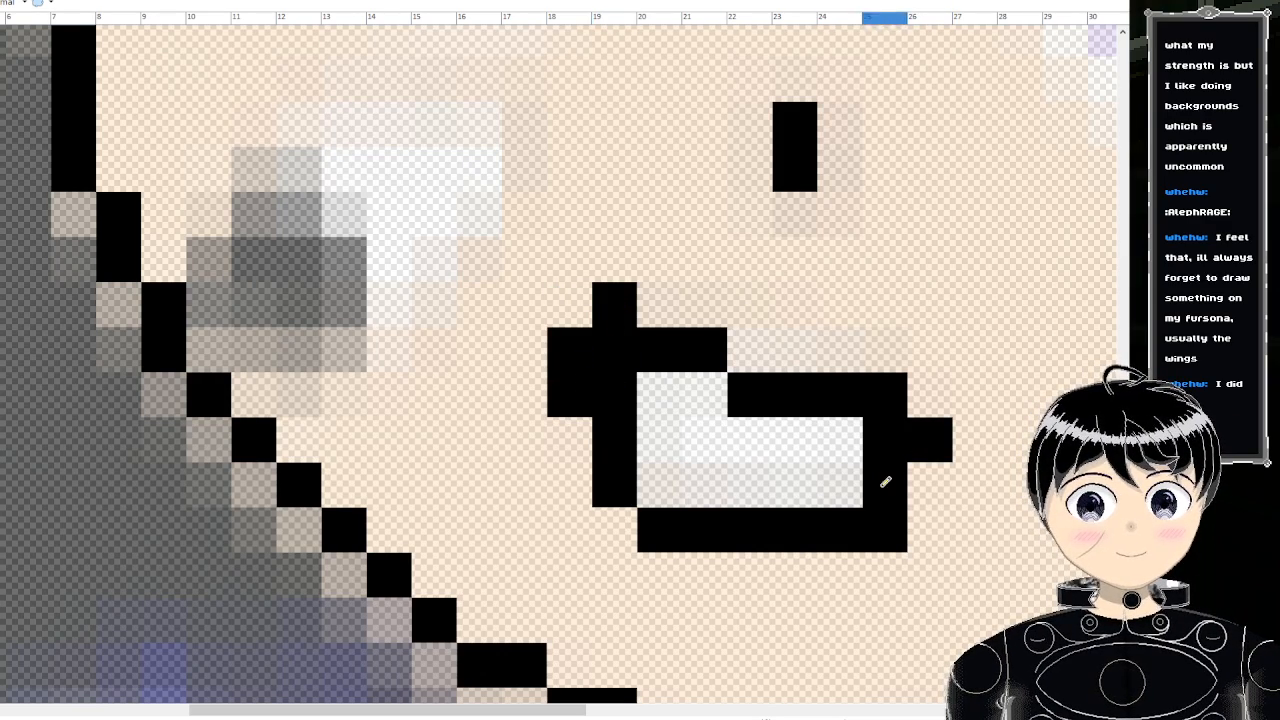
click(928, 482)
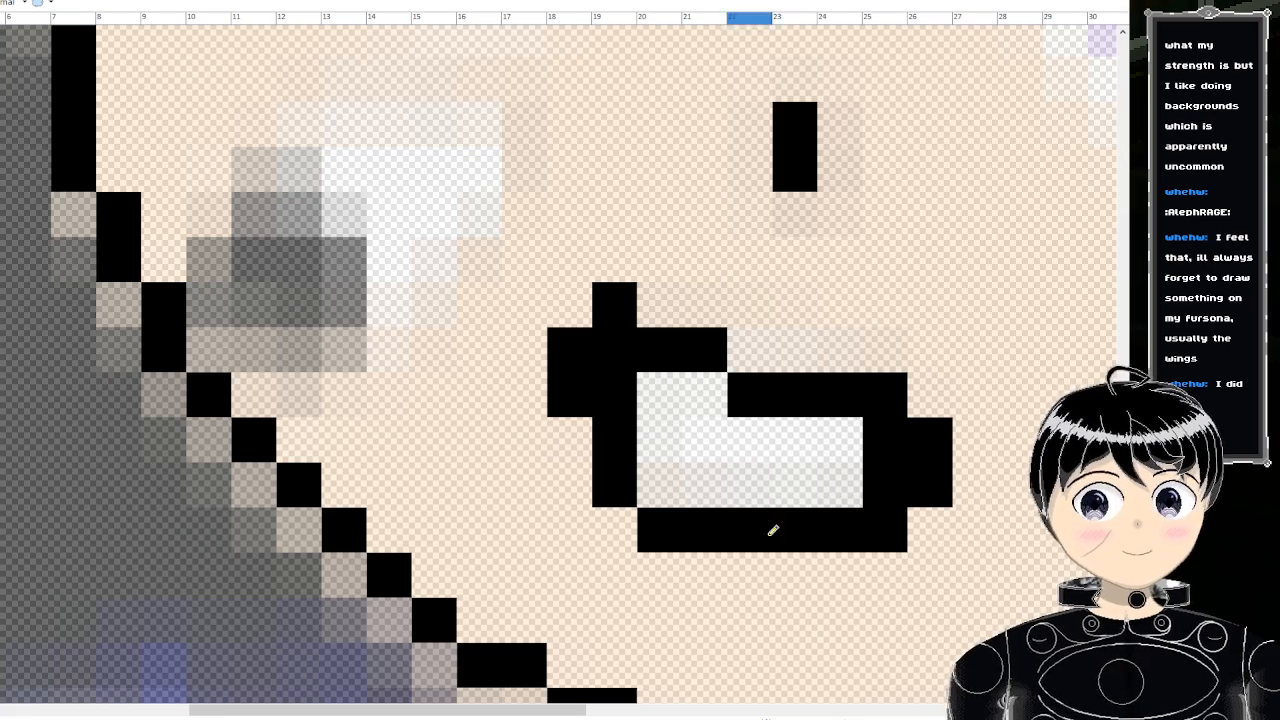
- Paint the mouth interior solid white, covering the former inner outline pixels at both ends
drag(888, 486, 858, 447)
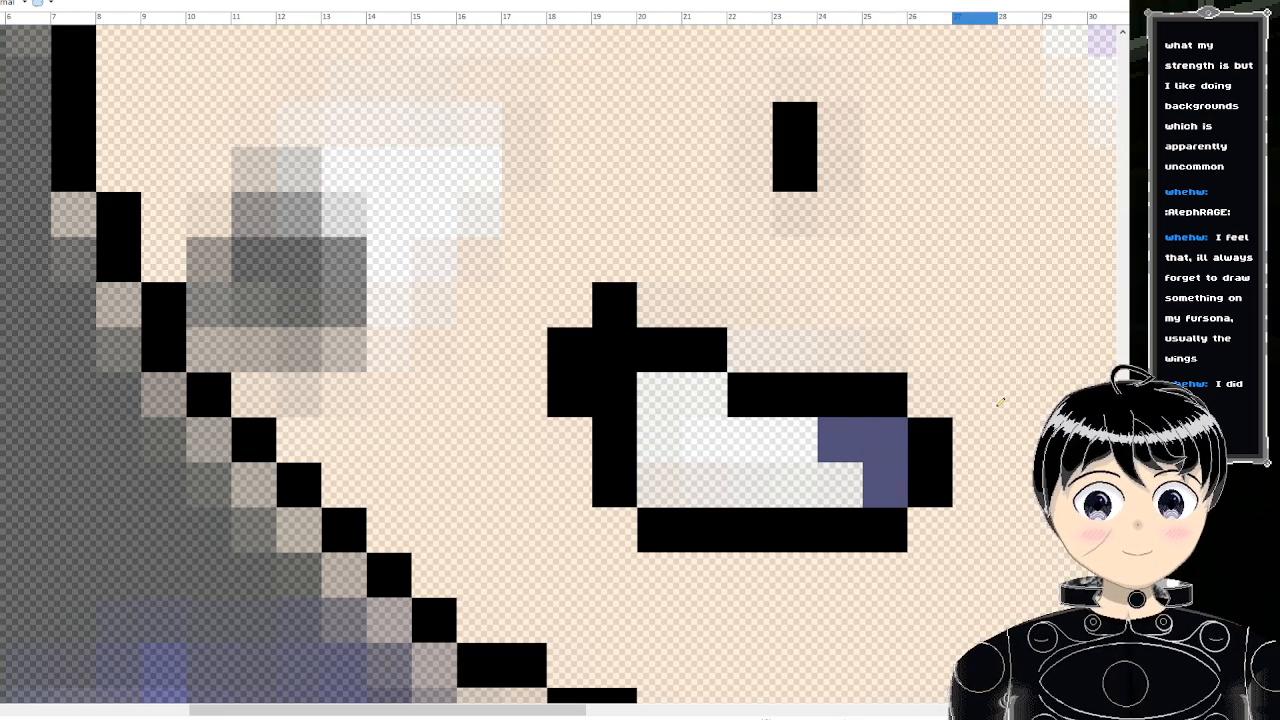
key(ctrl+z)
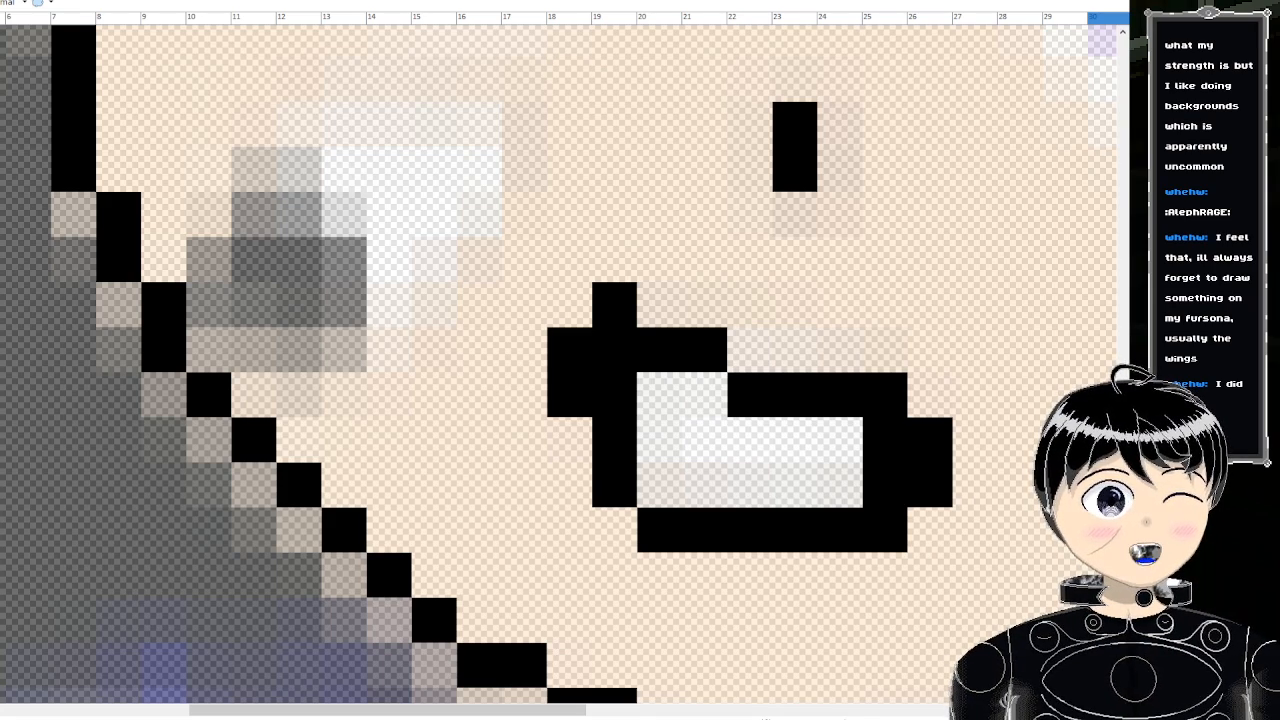
mouse_move(870, 440)
mouse_down()
mouse_move(883, 437)
mouse_move(690, 443)
mouse_move(818, 450)
mouse_move(694, 463)
mouse_move(623, 386)
mouse_move(686, 386)
mouse_move(684, 472)
mouse_up()
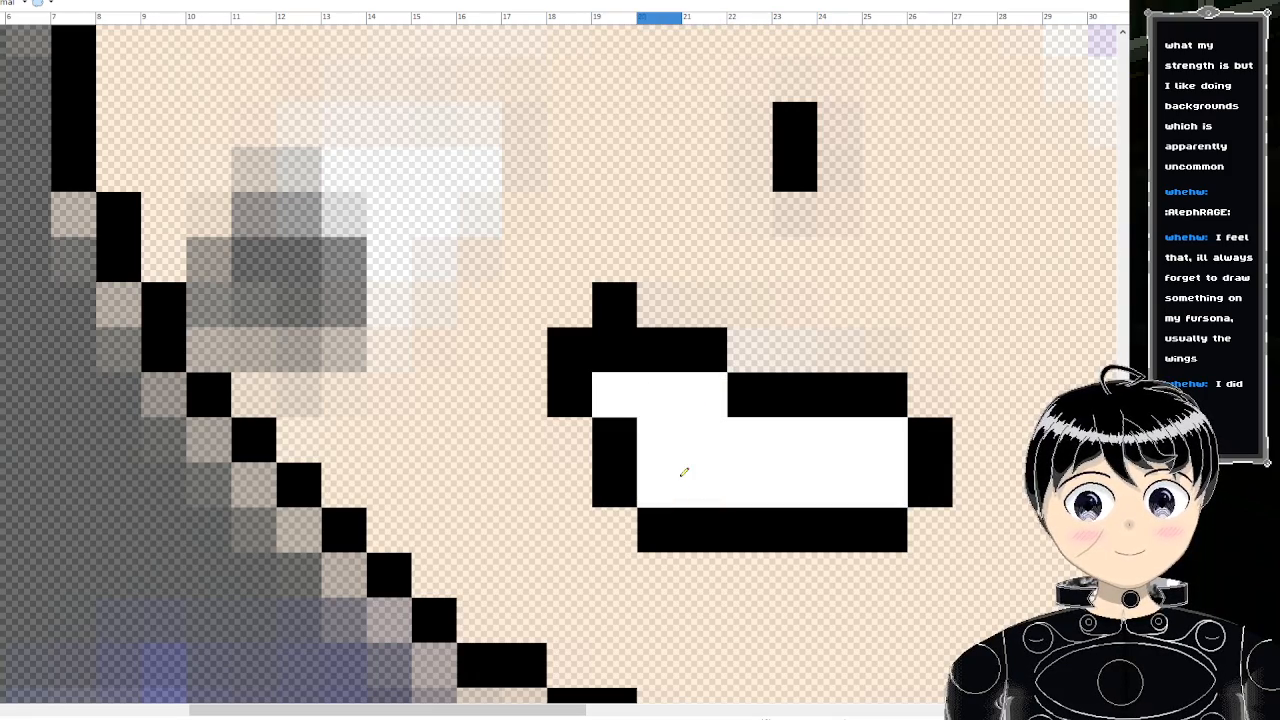
click(632, 345)
scroll(640, 350, down, 4)
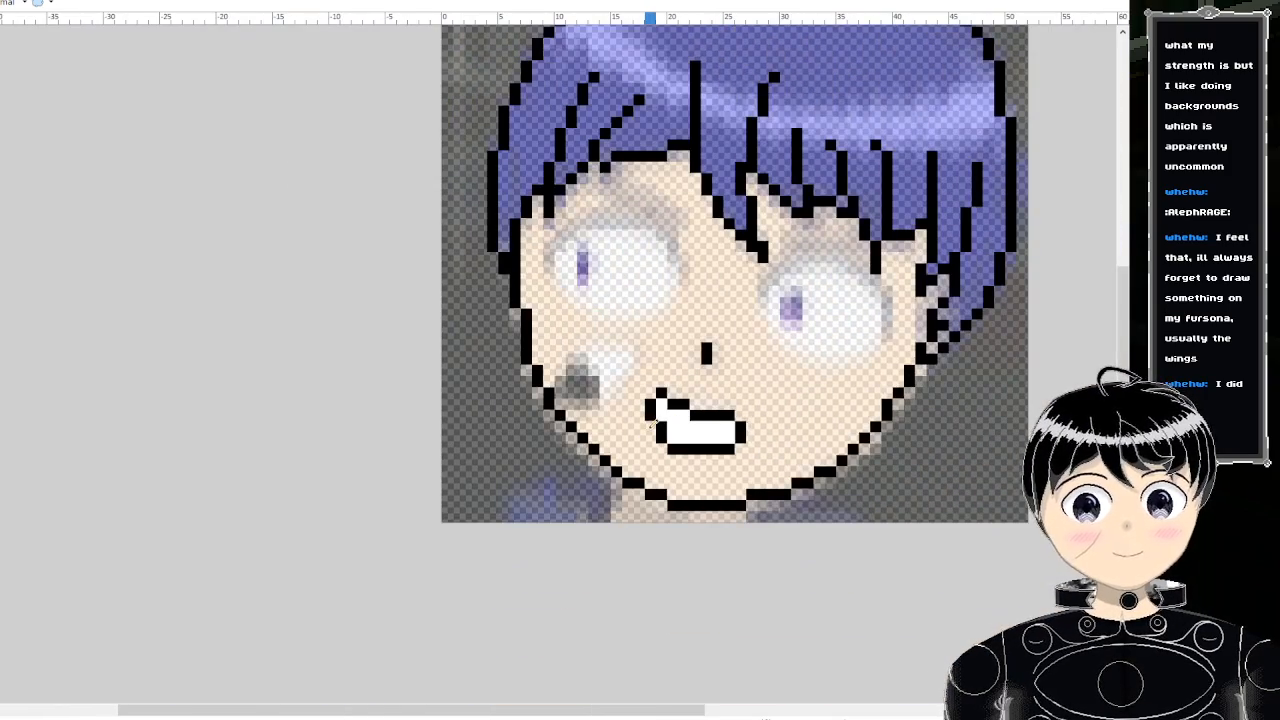
scroll(652, 422, down, 3)
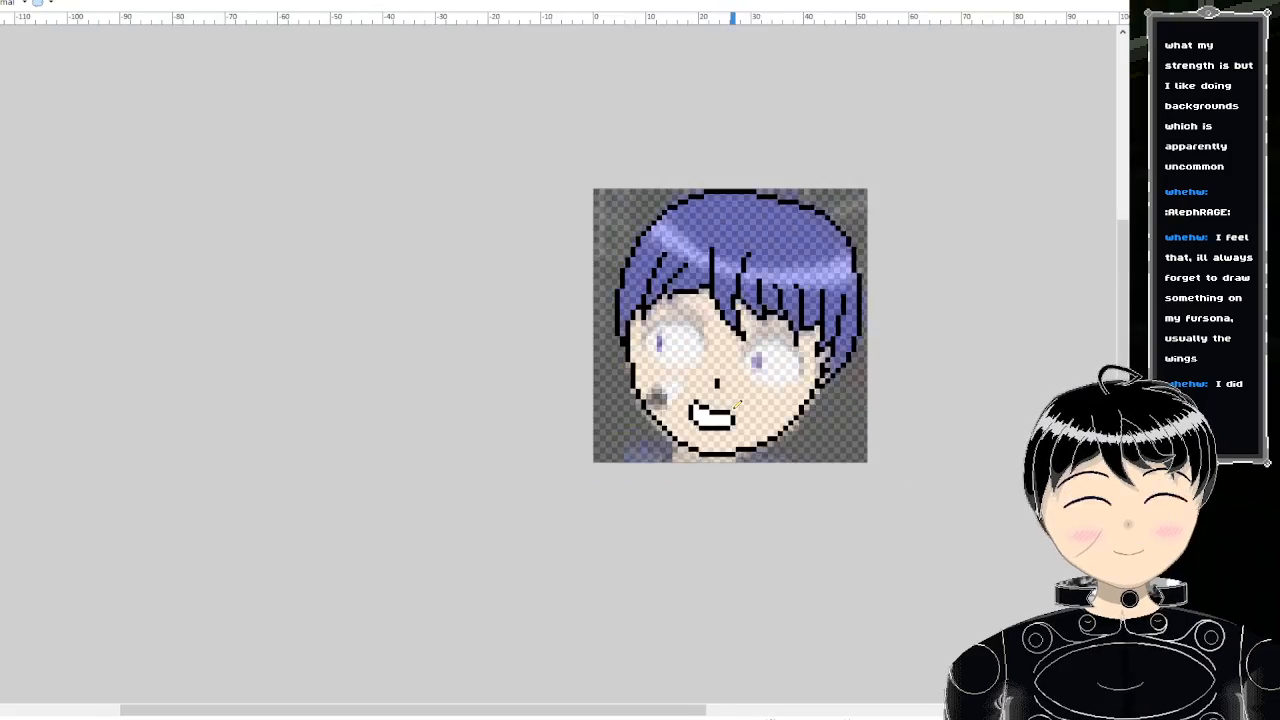
- Raise the left end of the mouth's lower edge one pixel in black and paint its old pixel white
scroll(732, 437, up, 5)
scroll(732, 437, up, 2)
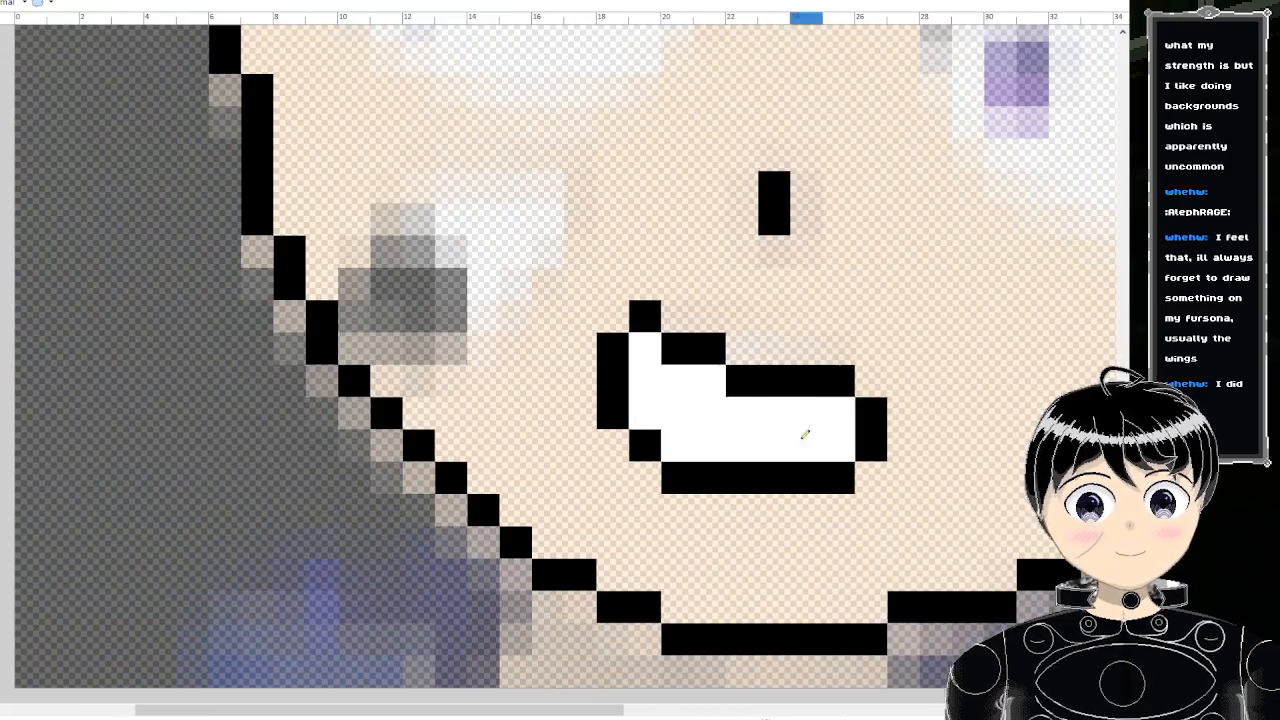
mouse_move(713, 470)
mouse_down()
mouse_move(705, 447)
mouse_move(680, 448)
mouse_move(684, 470)
mouse_up()
right_click(684, 470)
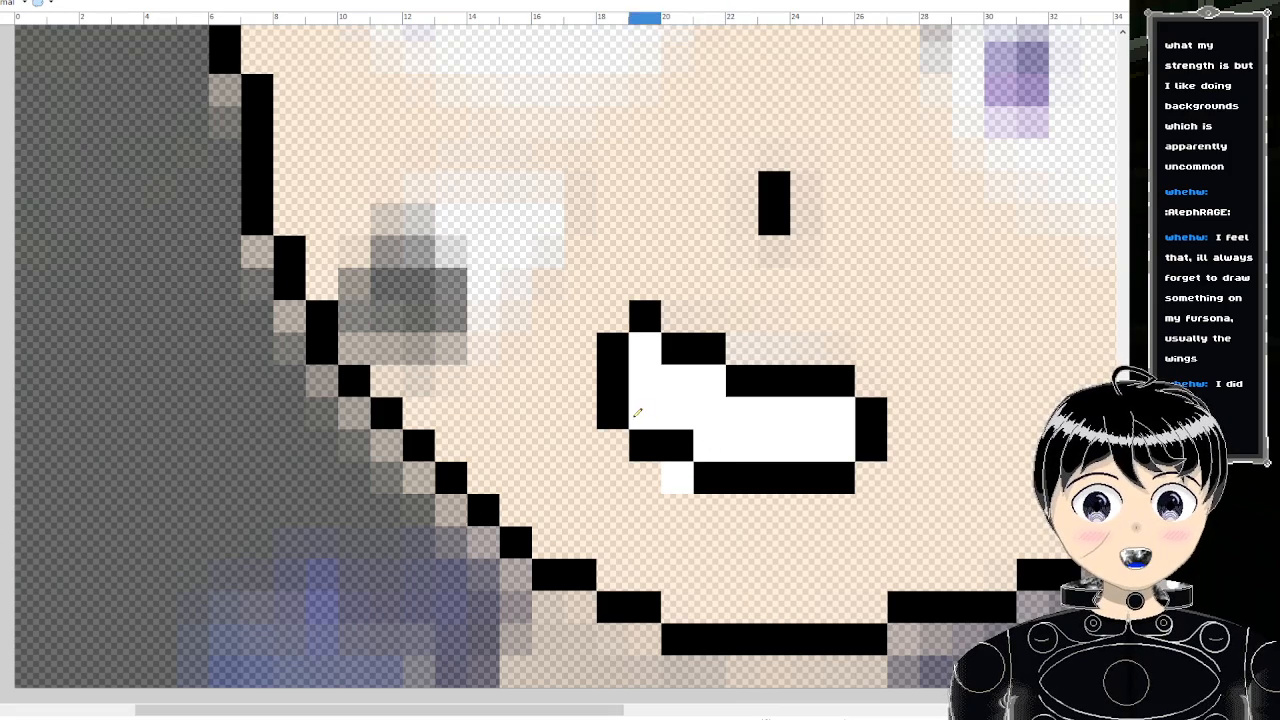
- Try to step the mouth's lower left corner inward diagonally by repainting its pixels in black and white
right_click(613, 412)
right_click(640, 444)
click(648, 412)
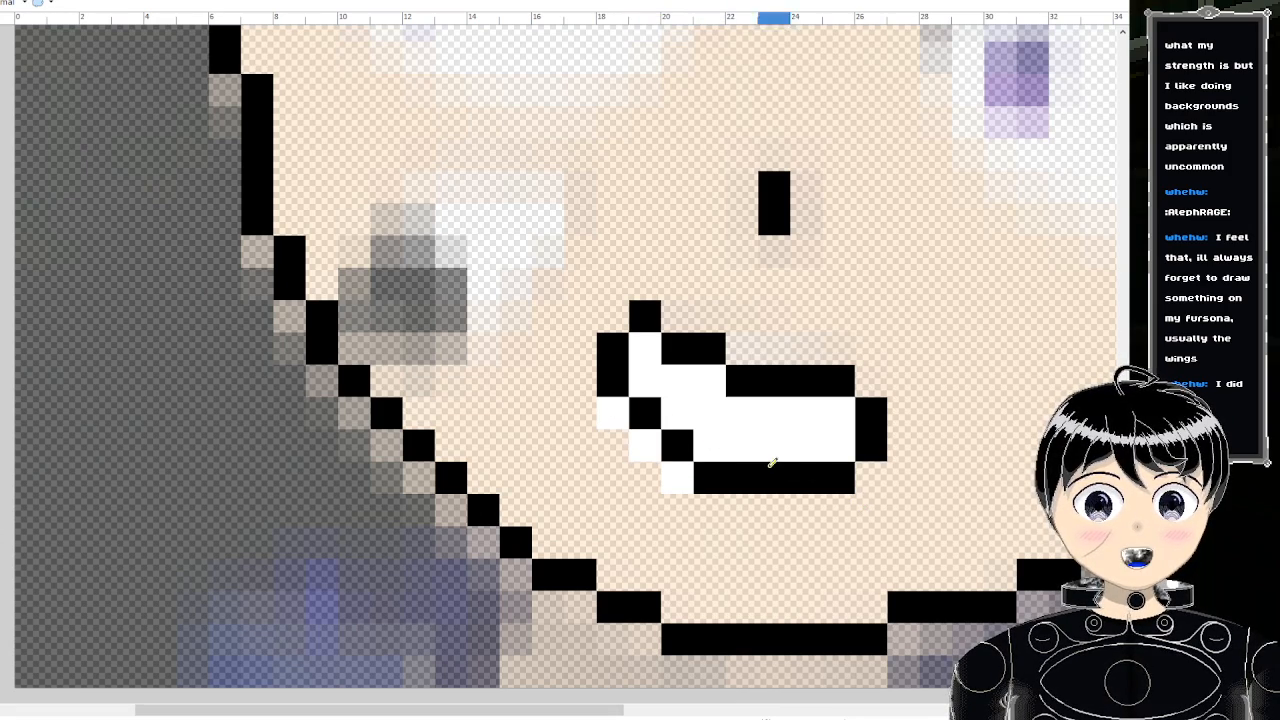
key(ctrl+z)
key(ctrl+z)
key(ctrl+z)
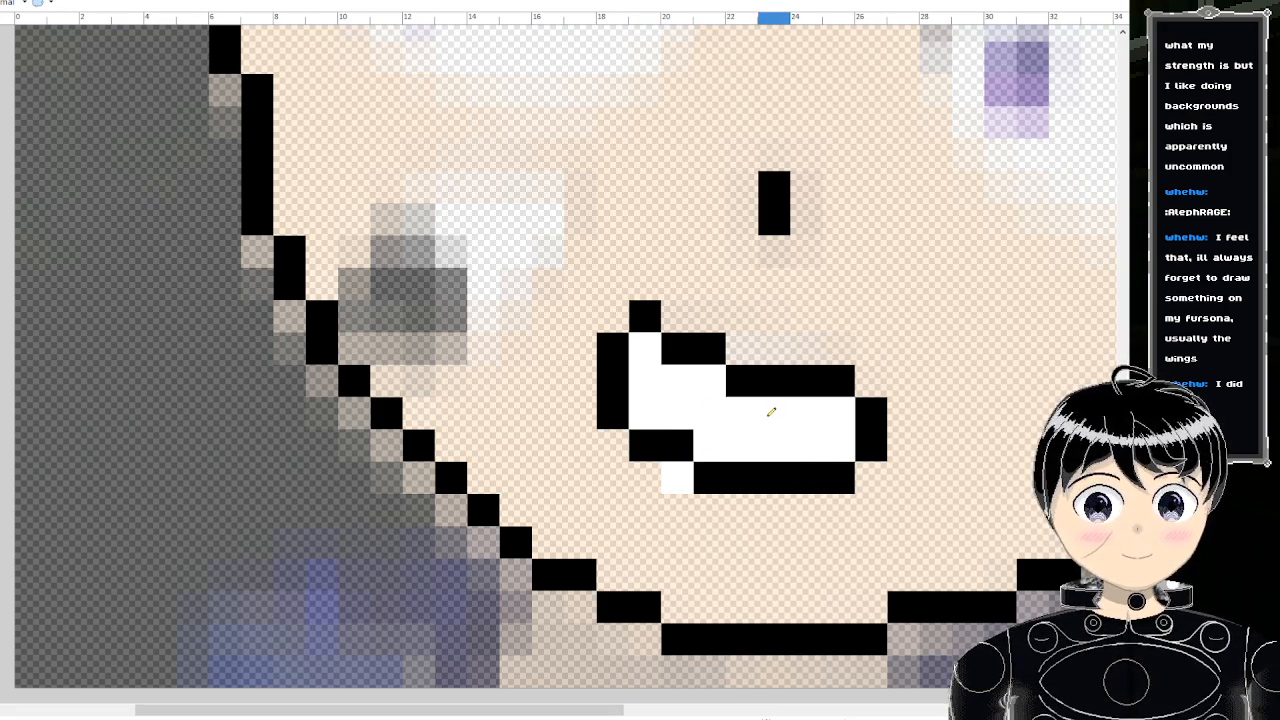
- Select and shift the mouth's lower left outline pixels inward to form a diagonal corner, and clear the selection
scroll(771, 411, down, 3)
scroll(771, 411, up, 3)
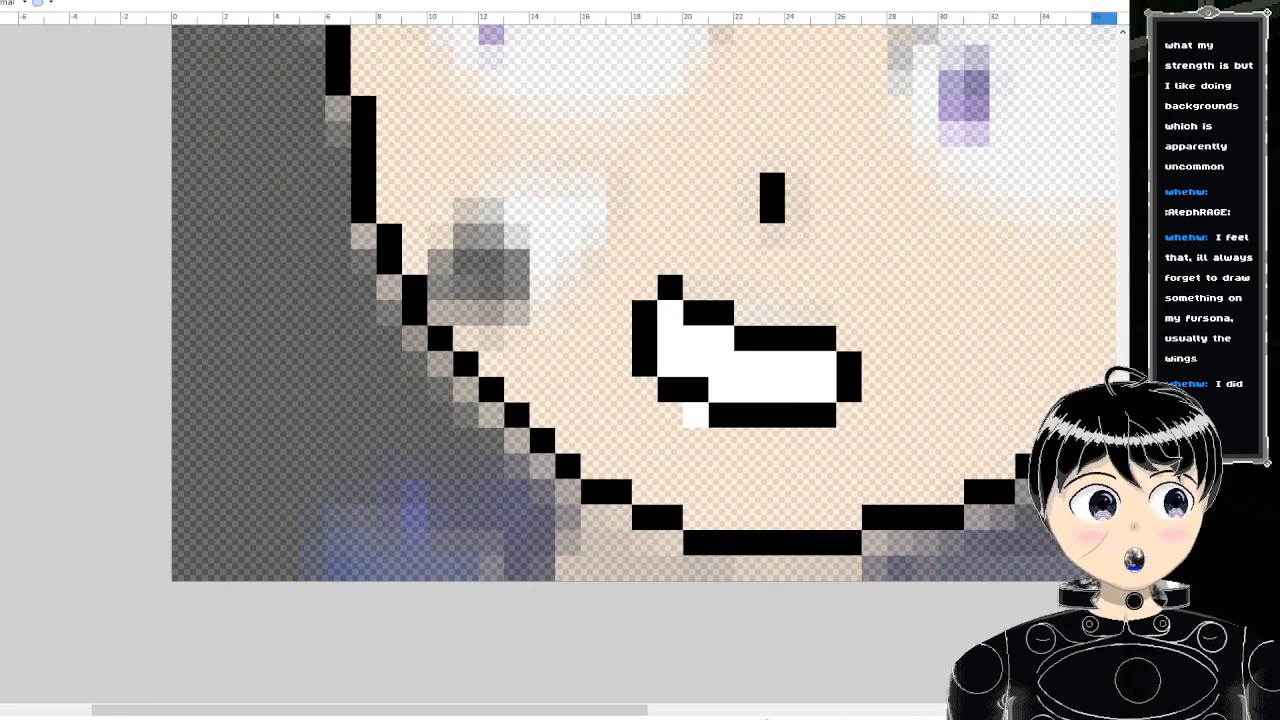
drag(643, 360, 667, 395)
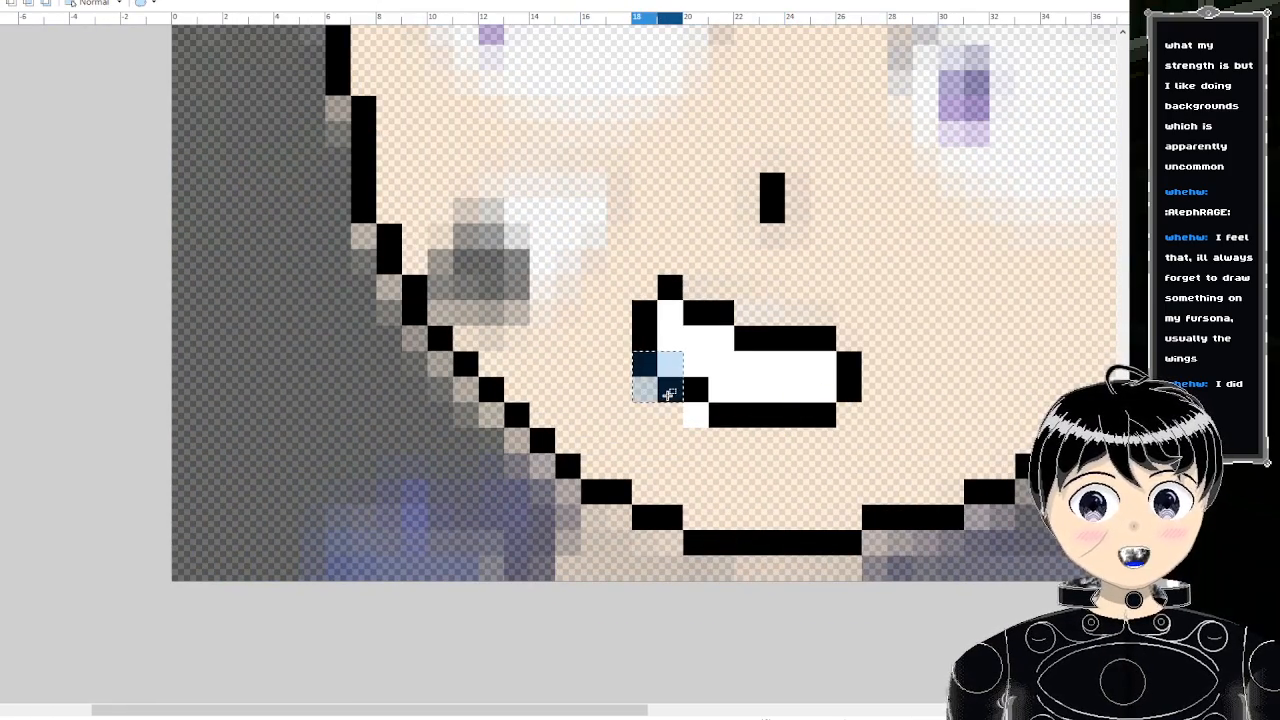
key(m)
drag(731, 423, 808, 477)
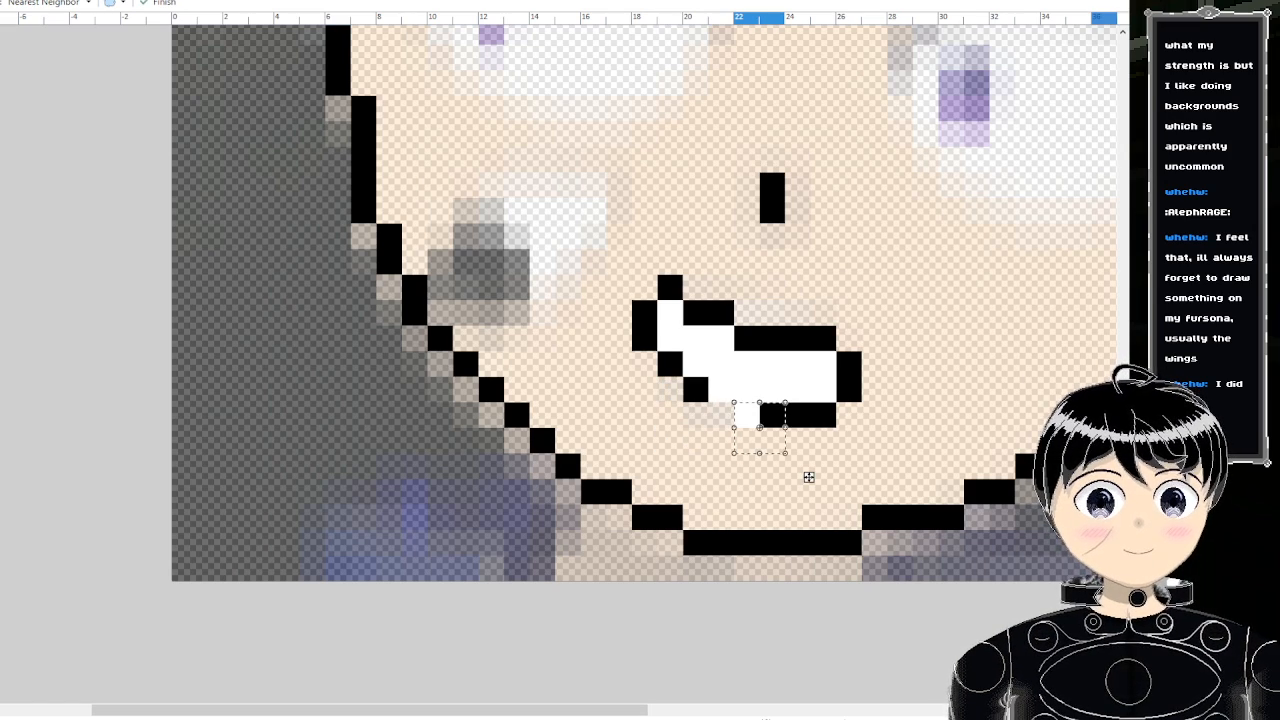
key(ctrl+d)
key(p)
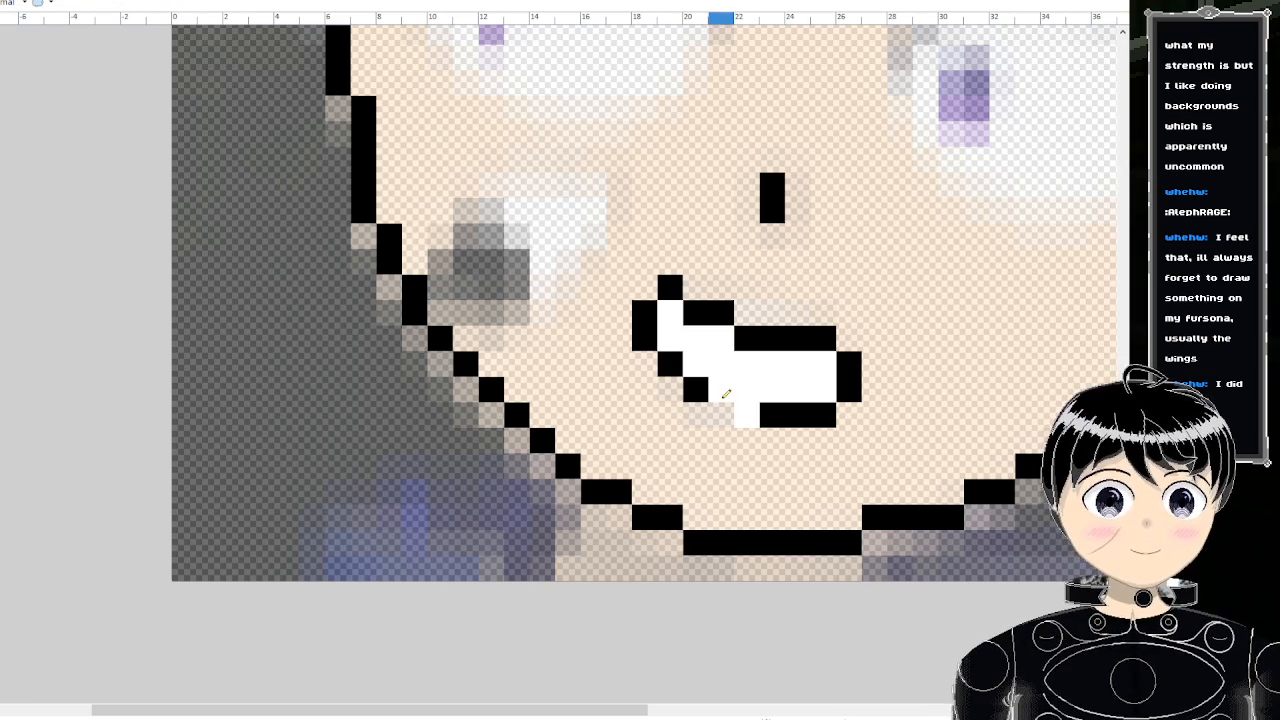
- Close the gap in the mouth's lower edge in black and extend the upper edge one pixel to square its right corner
scroll(757, 408, down, 5)
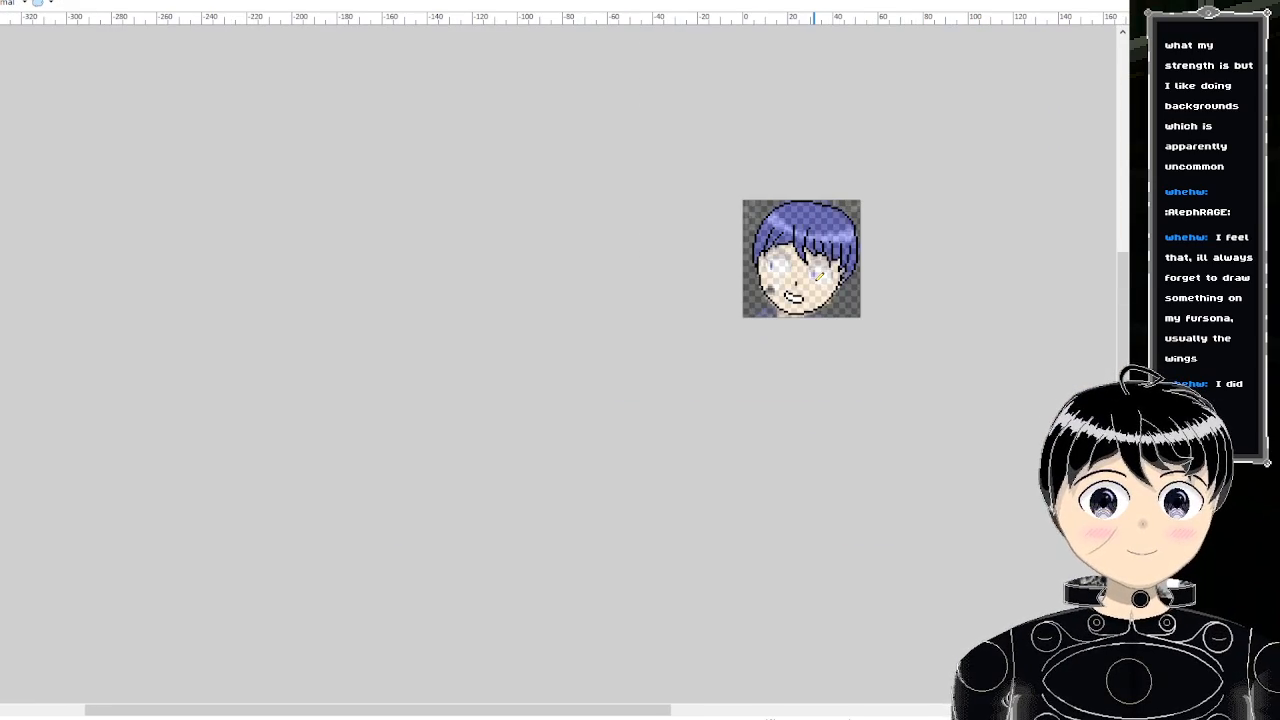
scroll(813, 297, up, 10)
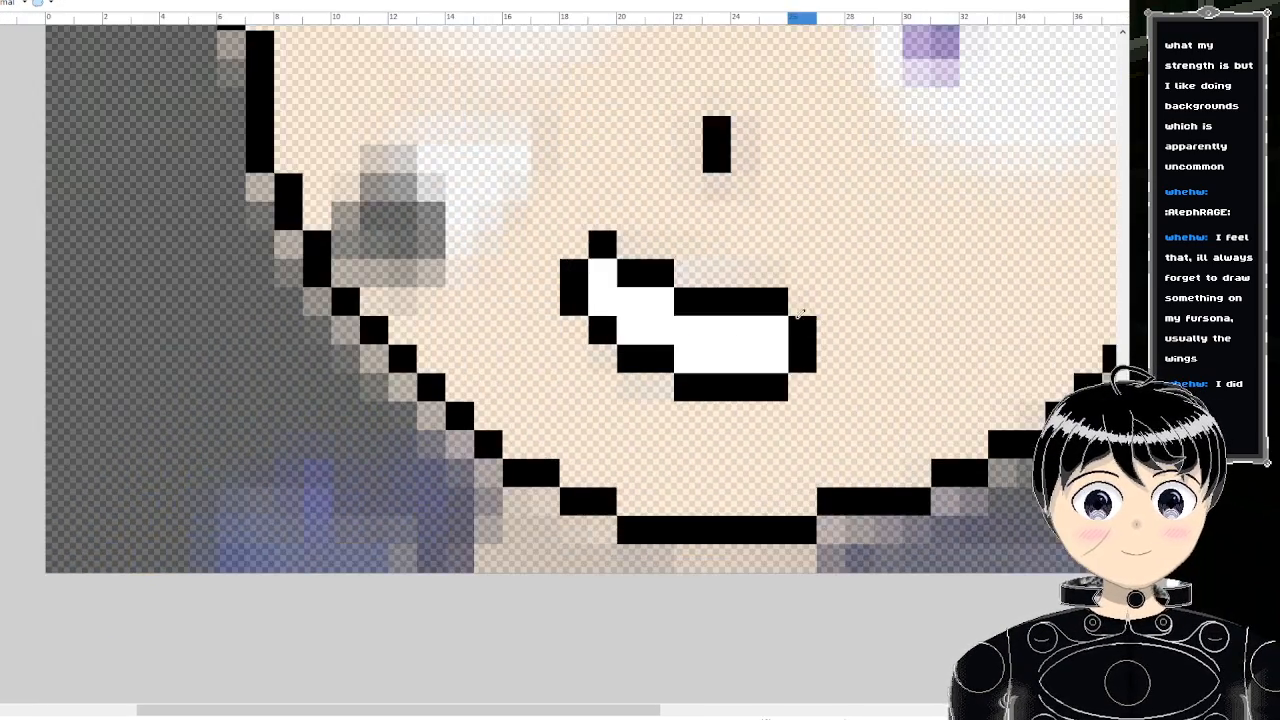
scroll(813, 297, down, 4)
scroll(813, 297, up, 3)
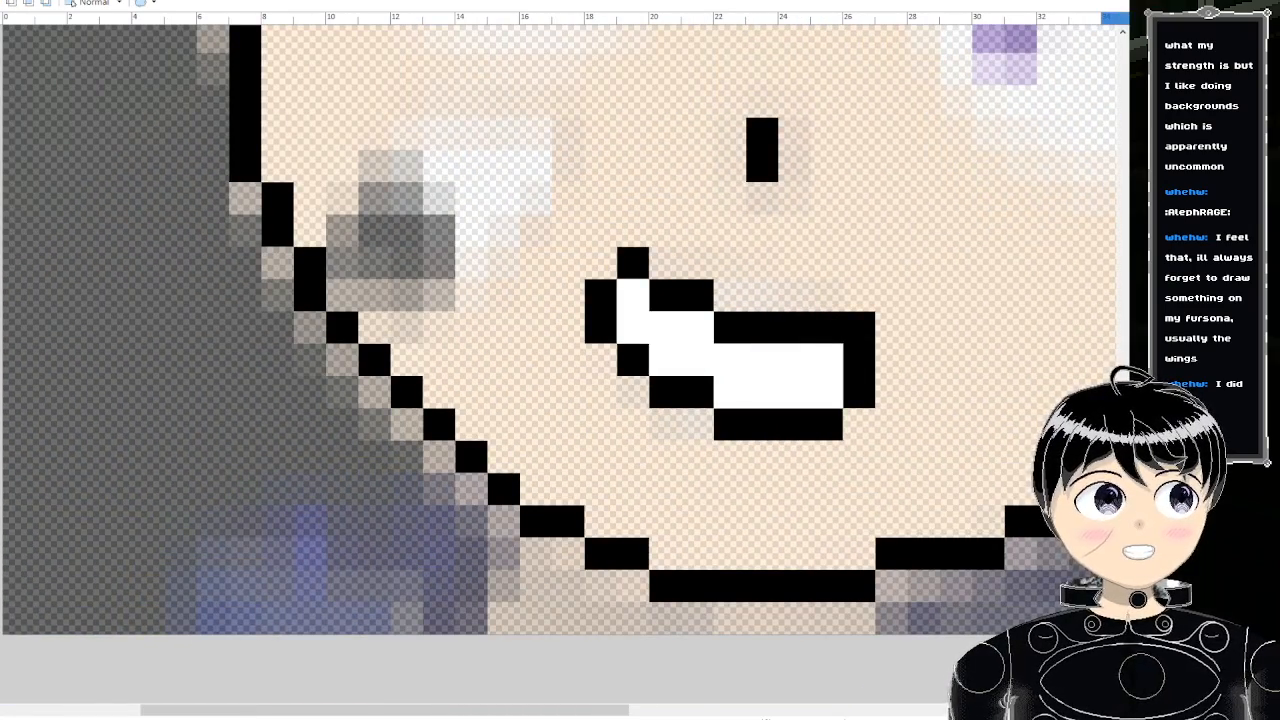
- Select and move the mouth's lower right outline pixels inward to taper that corner diagonally
drag(820, 385, 900, 432)
key(m)
scroll(900, 430, down, 5)
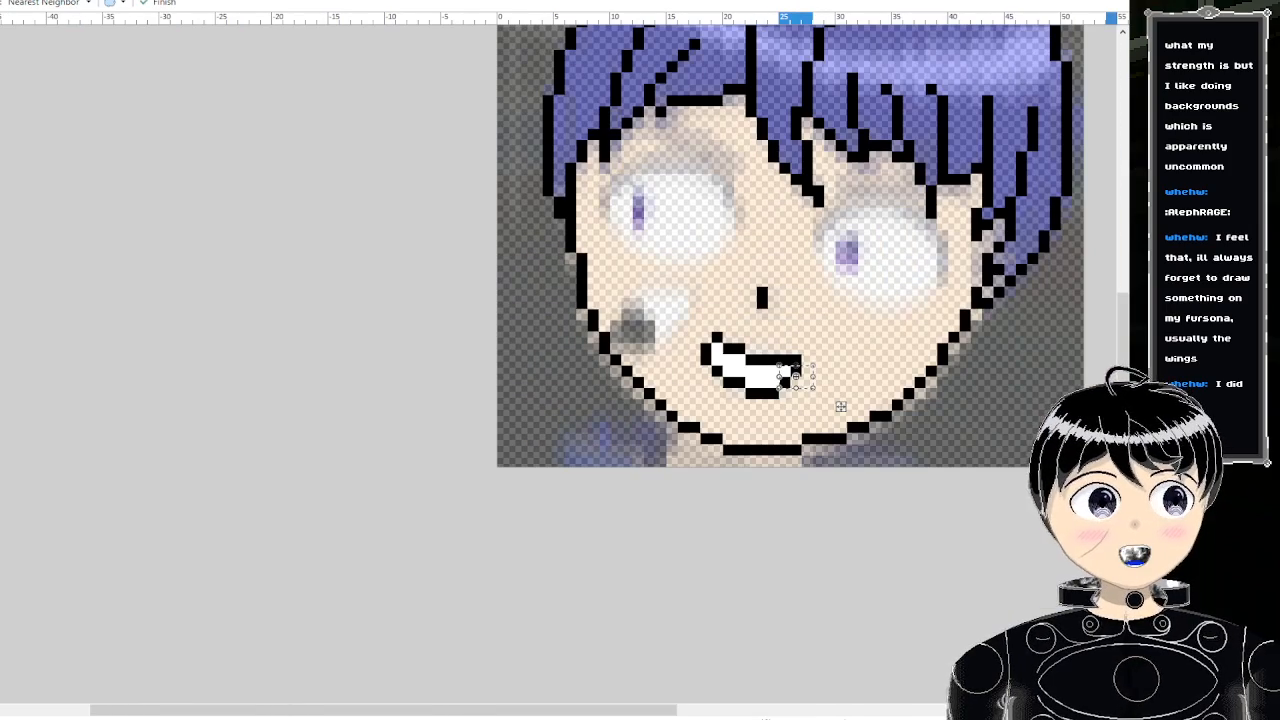
- Try to shift the pixel at the right end of the mouth's lower edge
scroll(840, 406, up, 4)
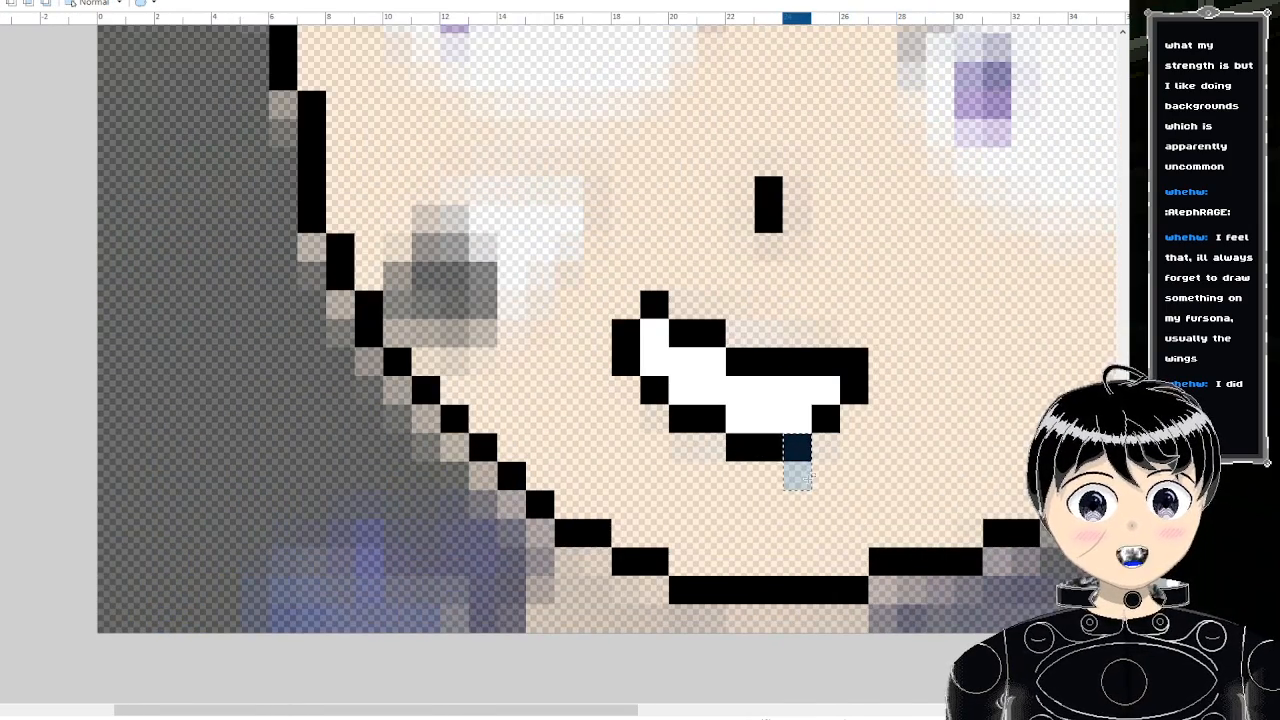
scroll(826, 491, down, 5)
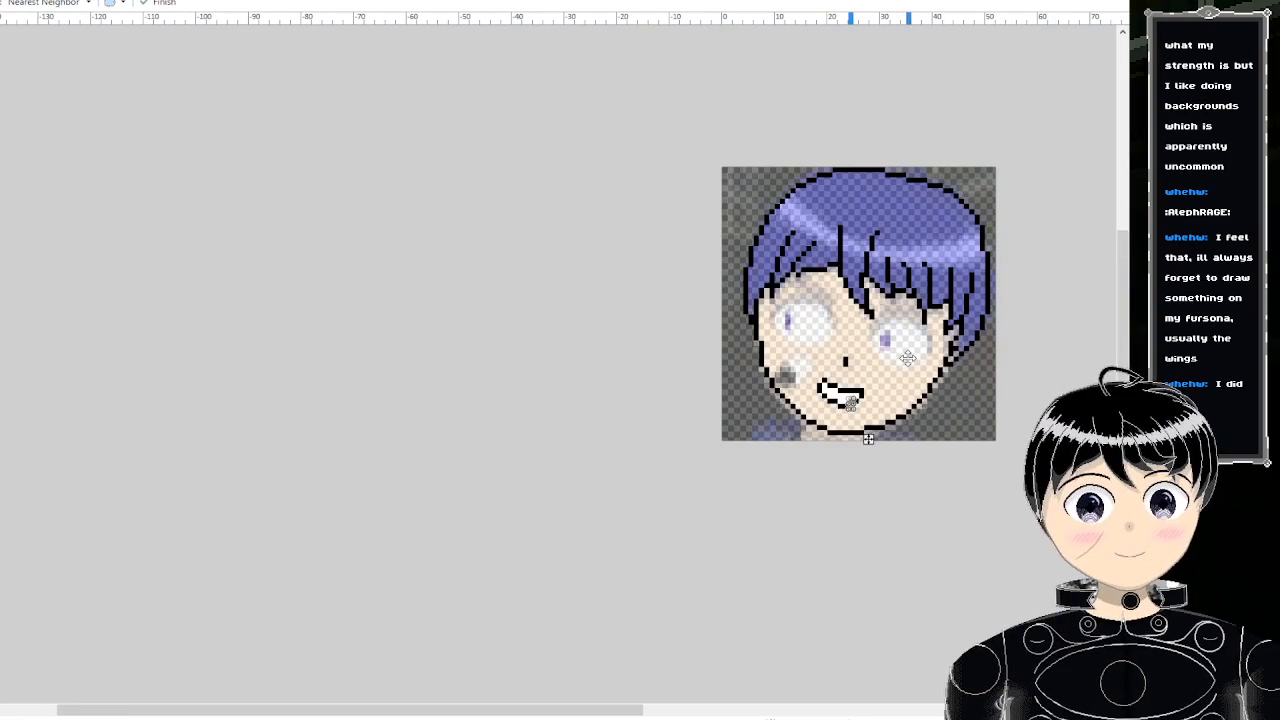
key(p)
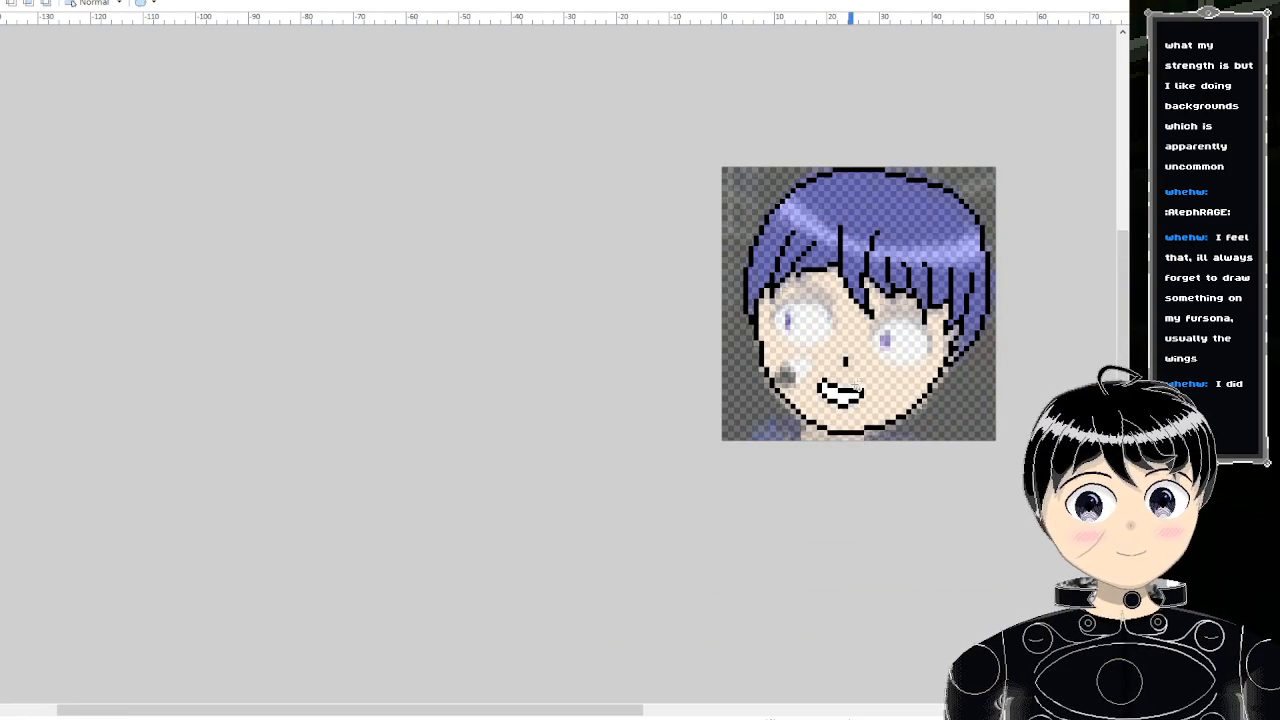
scroll(855, 384, up, 4)
key(ctrl+z)
key(ctrl+z)
key(ctrl+z)
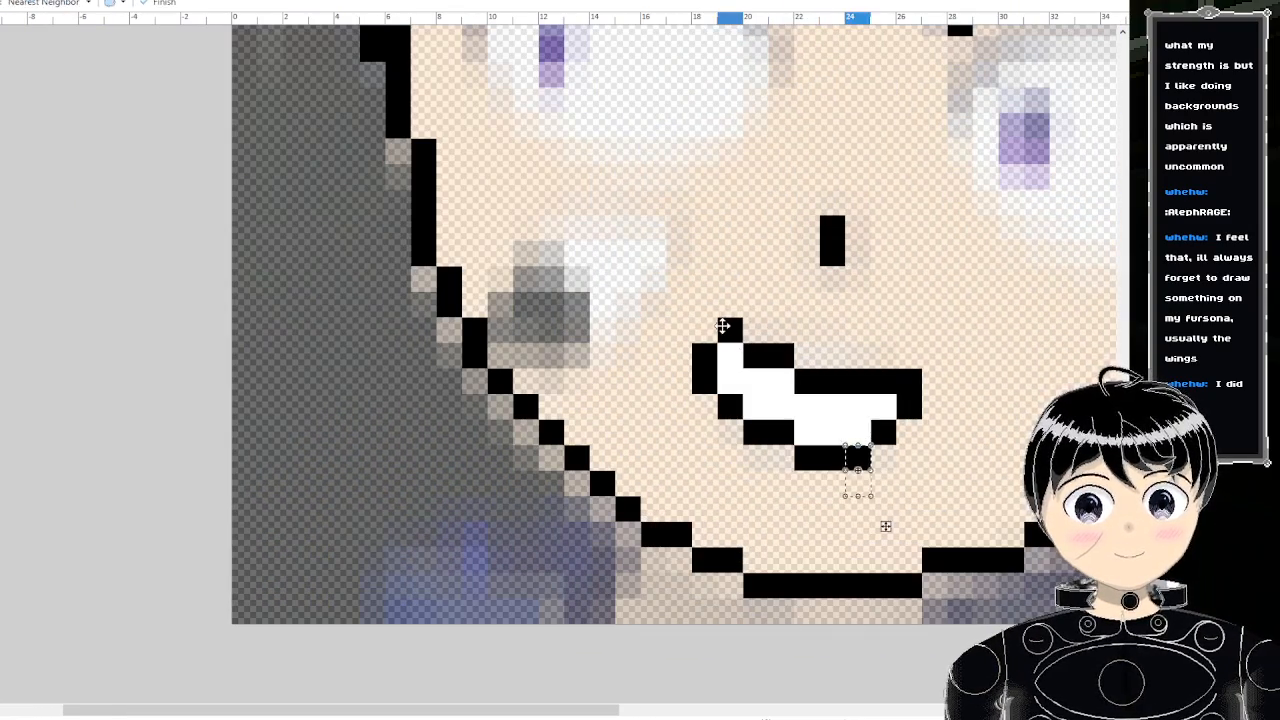
scroll(849, 323, down, 4)
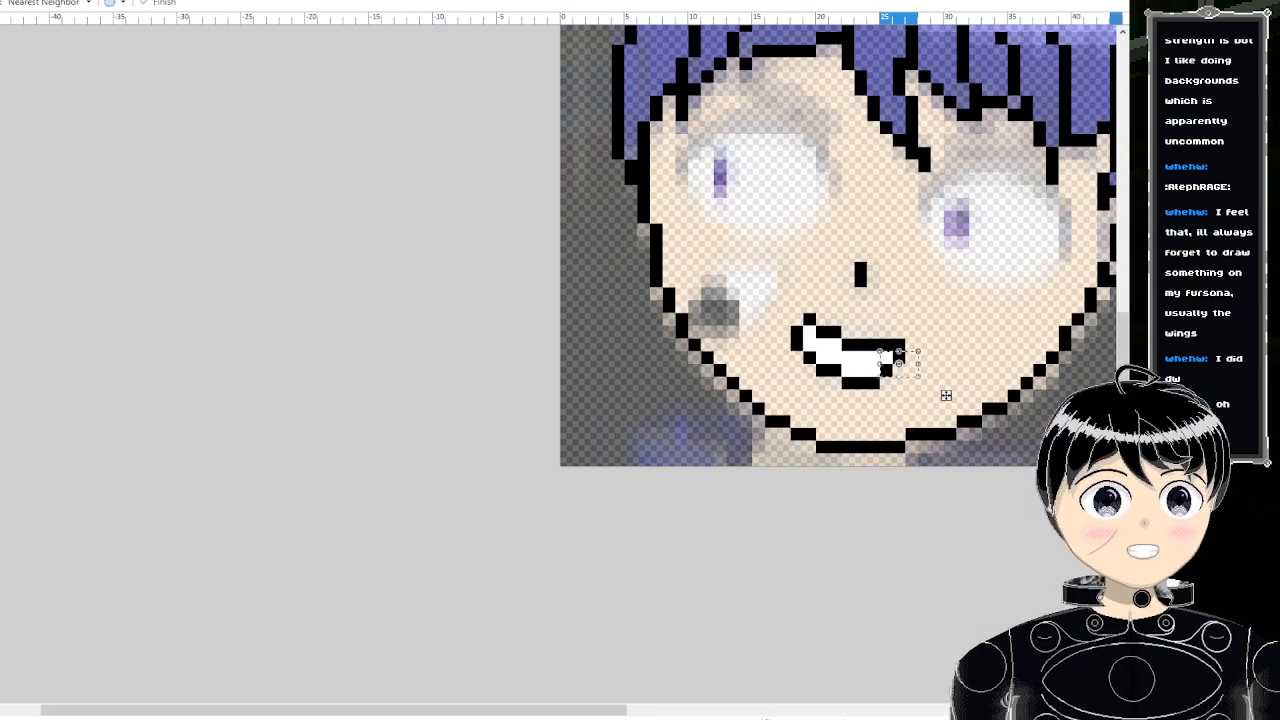
key(s)
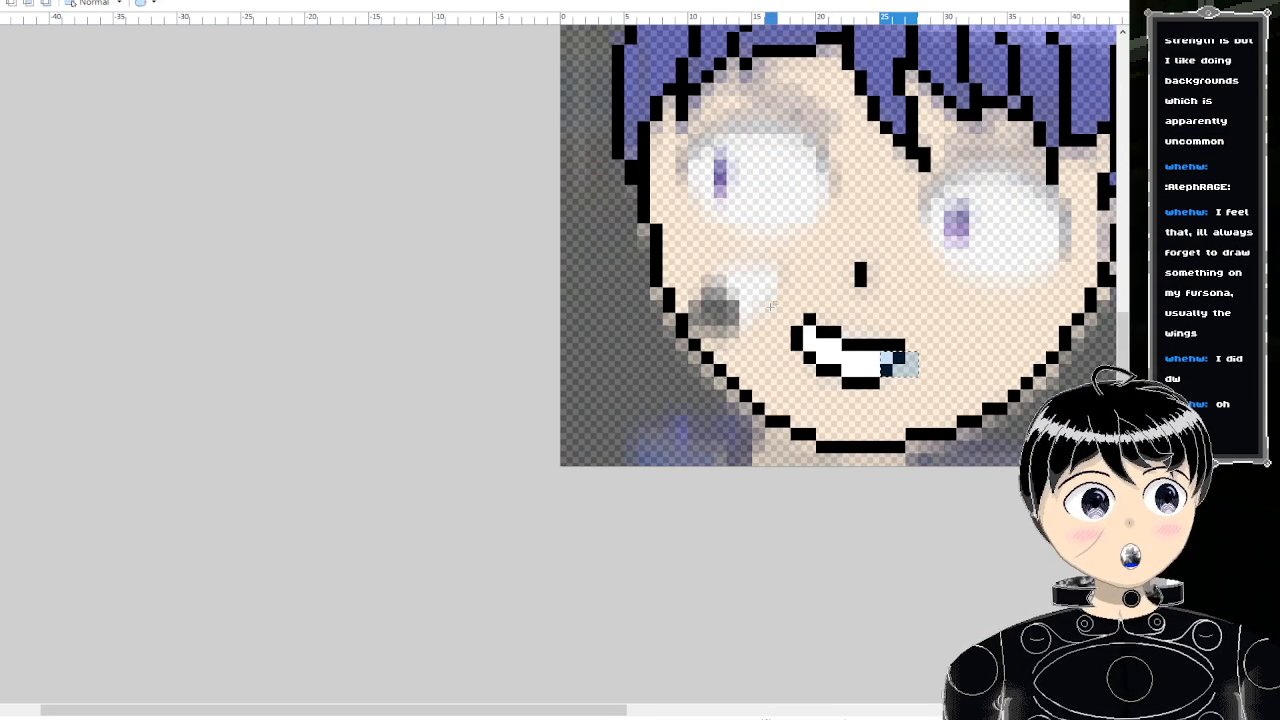
- Examine the mouth outline's shape and how it reads against the whole face
click(840, 373)
scroll(843, 376, down, 1)
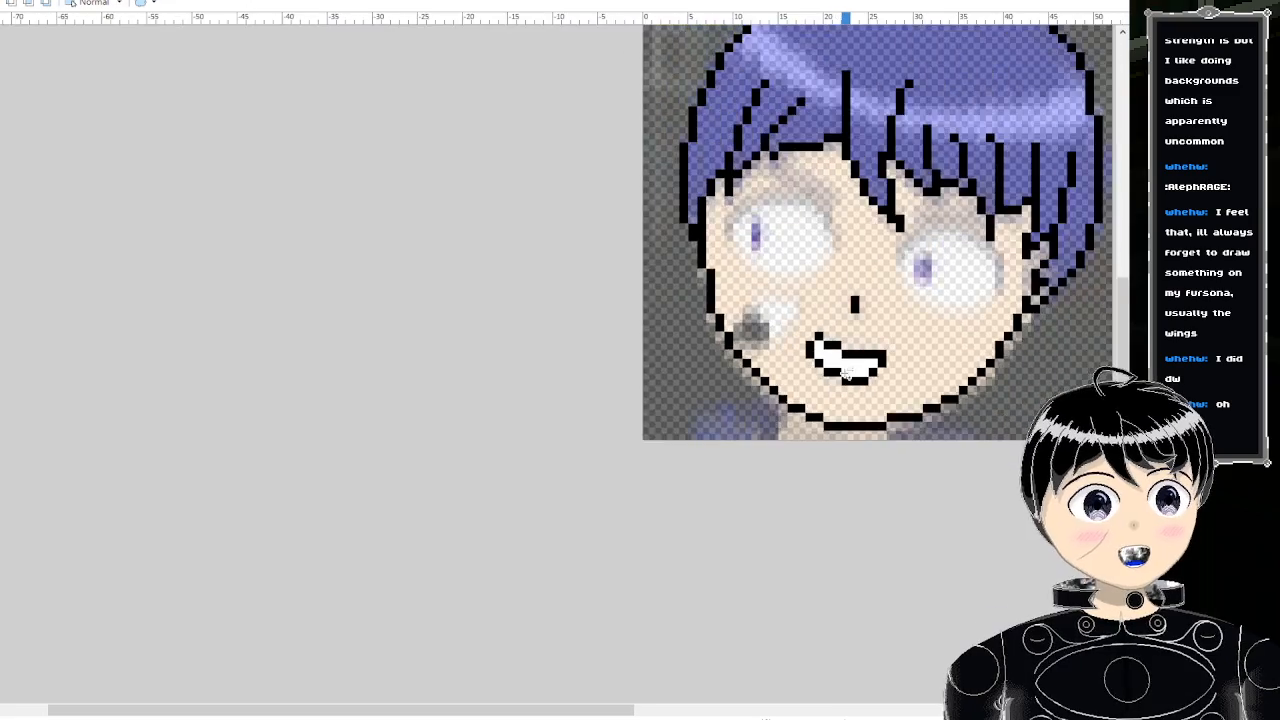
scroll(843, 376, up, 4)
scroll(866, 362, down, 1)
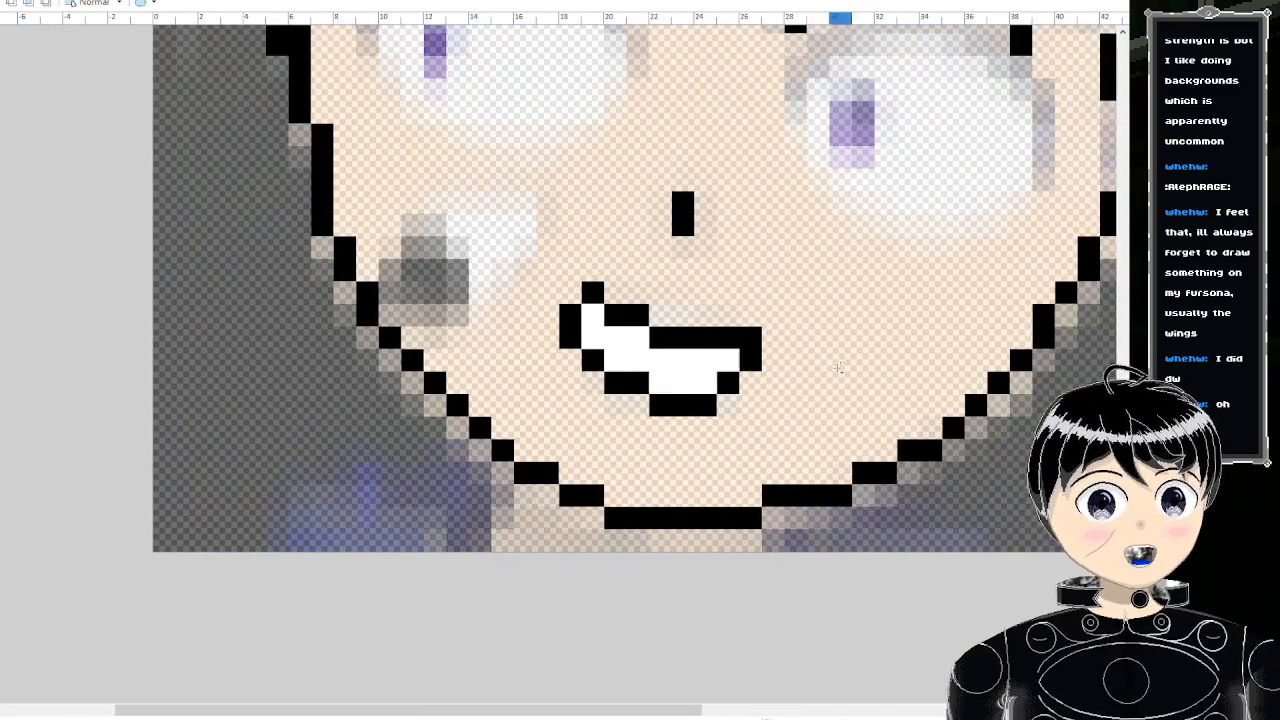
scroll(630, 300, up, 3)
scroll(609, 357, down, 4)
scroll(620, 350, down, 3)
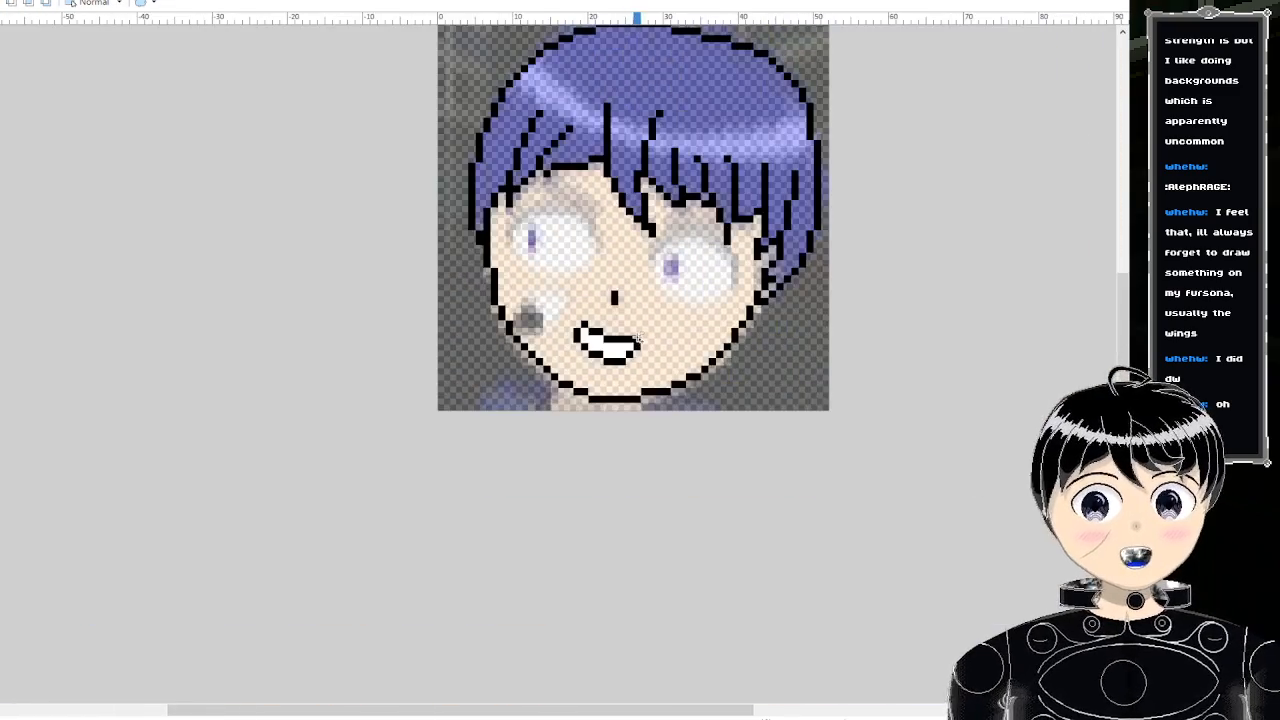
scroll(636, 340, up, 4)
scroll(641, 336, down, 2)
scroll(641, 336, up, 2)
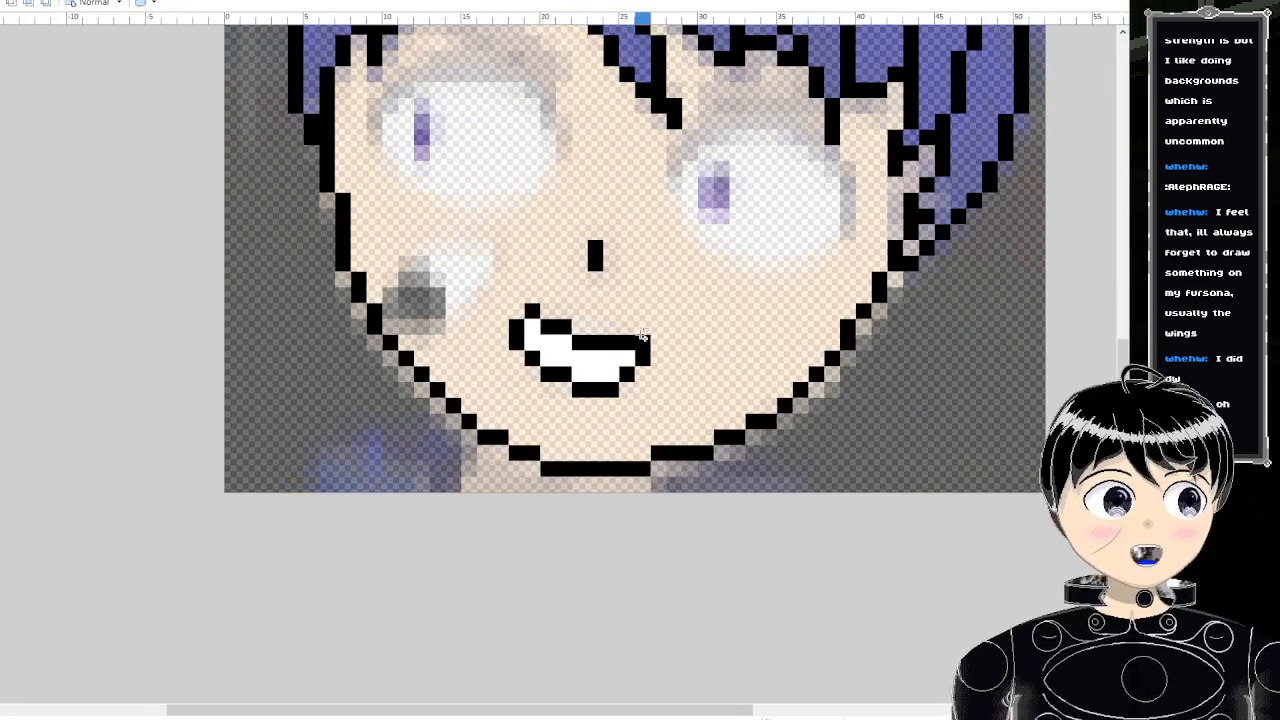
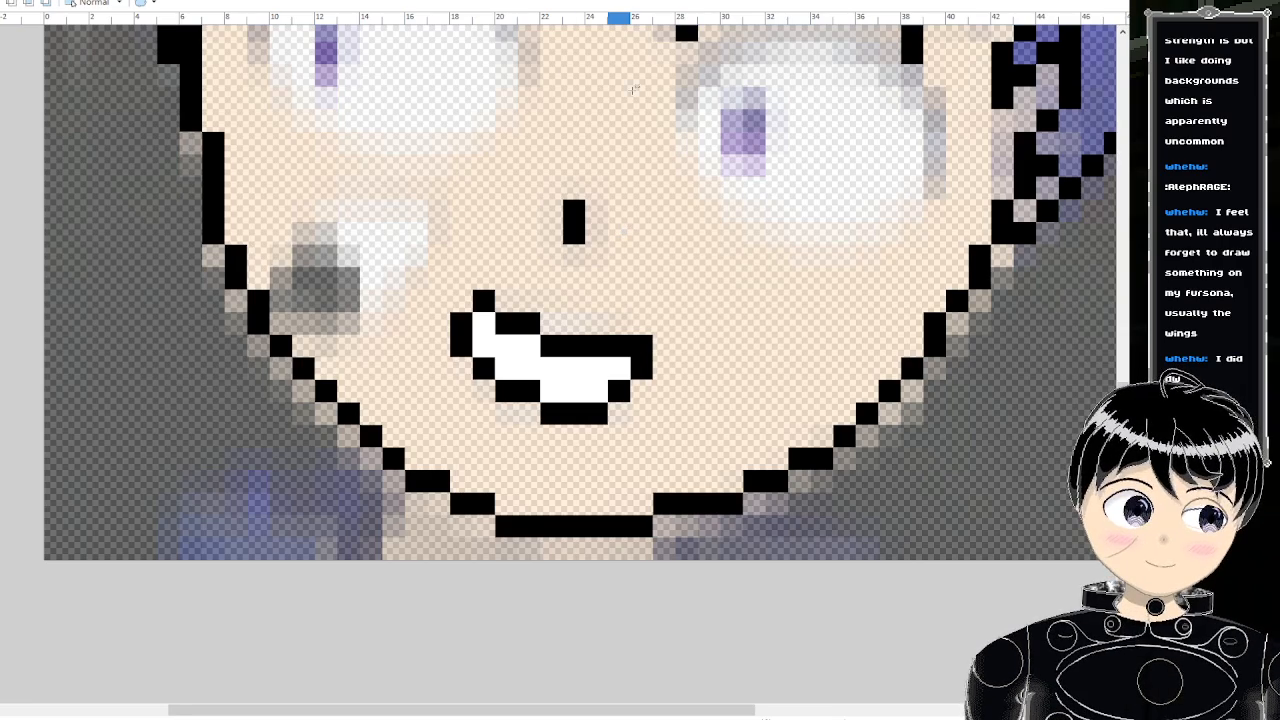
scroll(632, 90, down, 5)
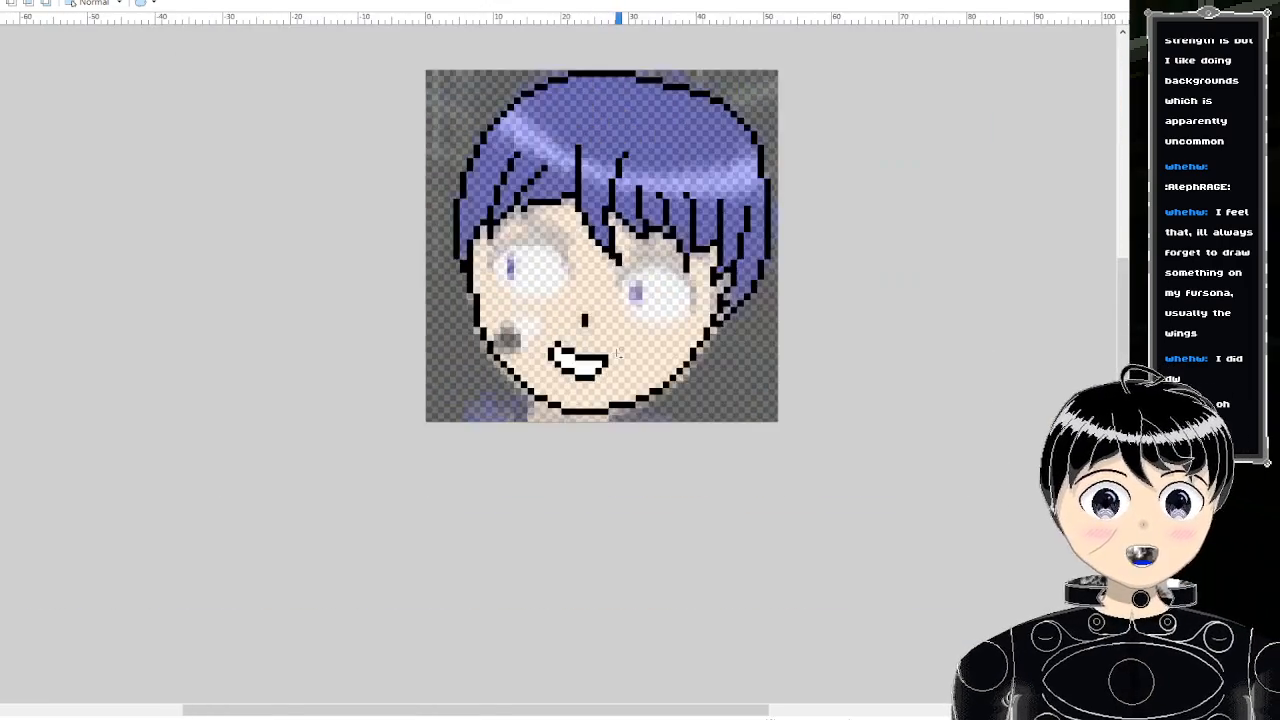
scroll(618, 352, down, 2)
scroll(623, 347, up, 6)
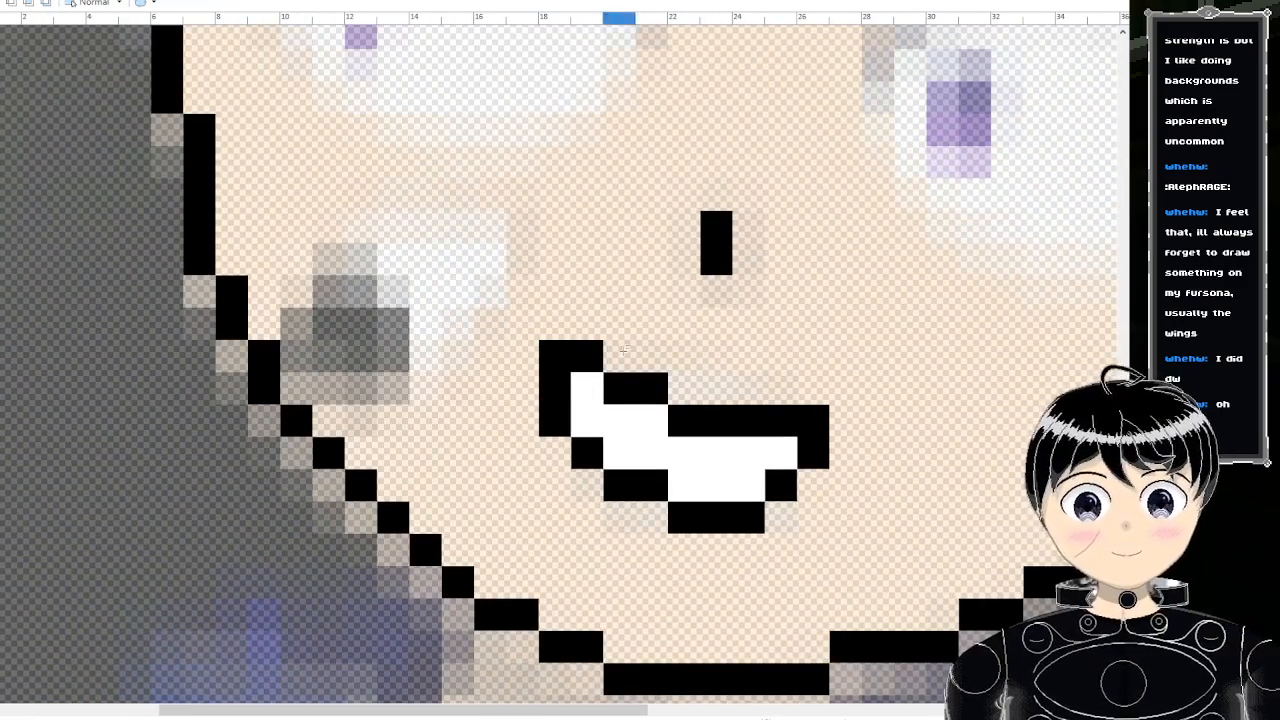
scroll(800, 405, down, 6)
scroll(878, 408, down, 1)
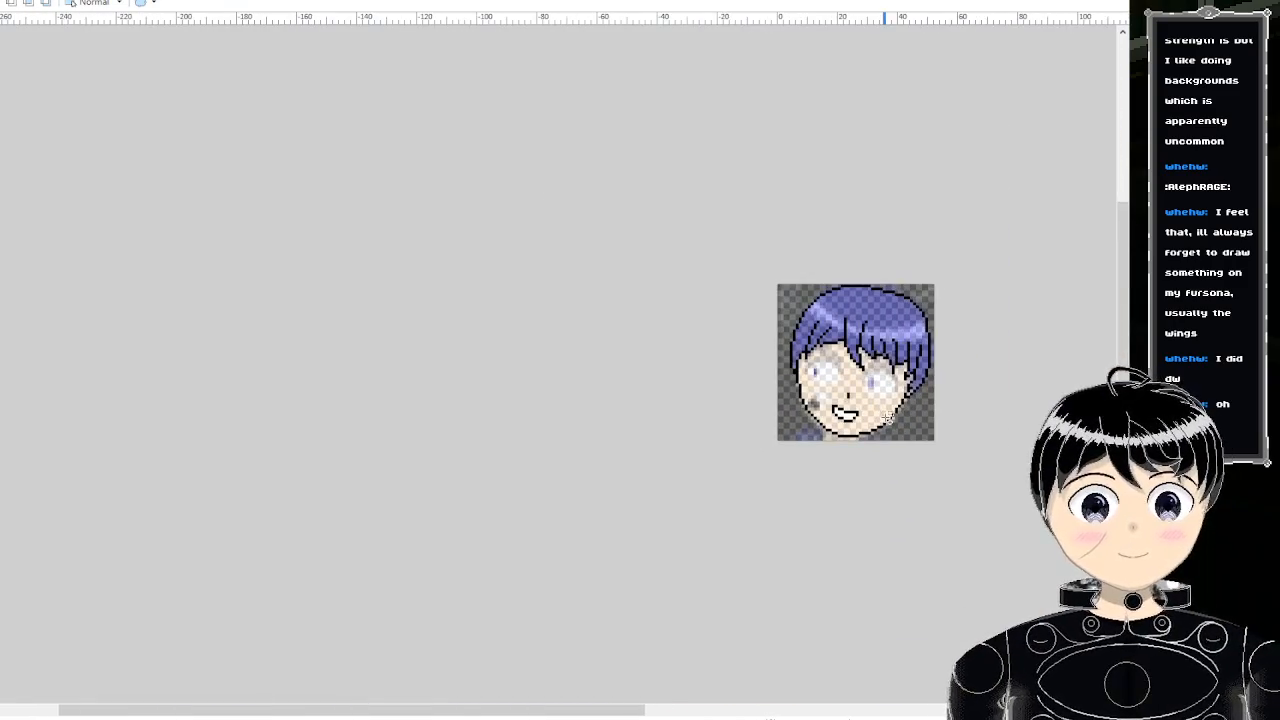
scroll(888, 417, up, 4)
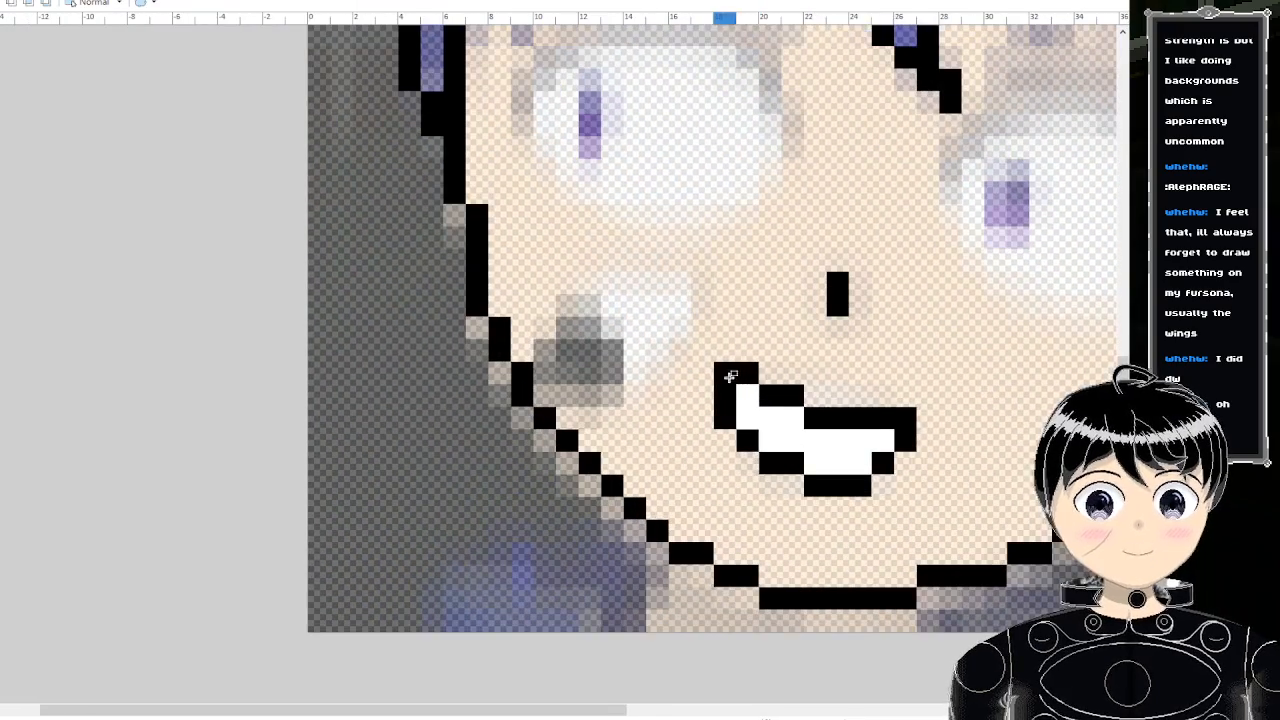
- Select the whole mouth drawing and delete it from the outline layer
drag(728, 372, 943, 476)
key(Delete)
scroll(942, 425, down, 1)
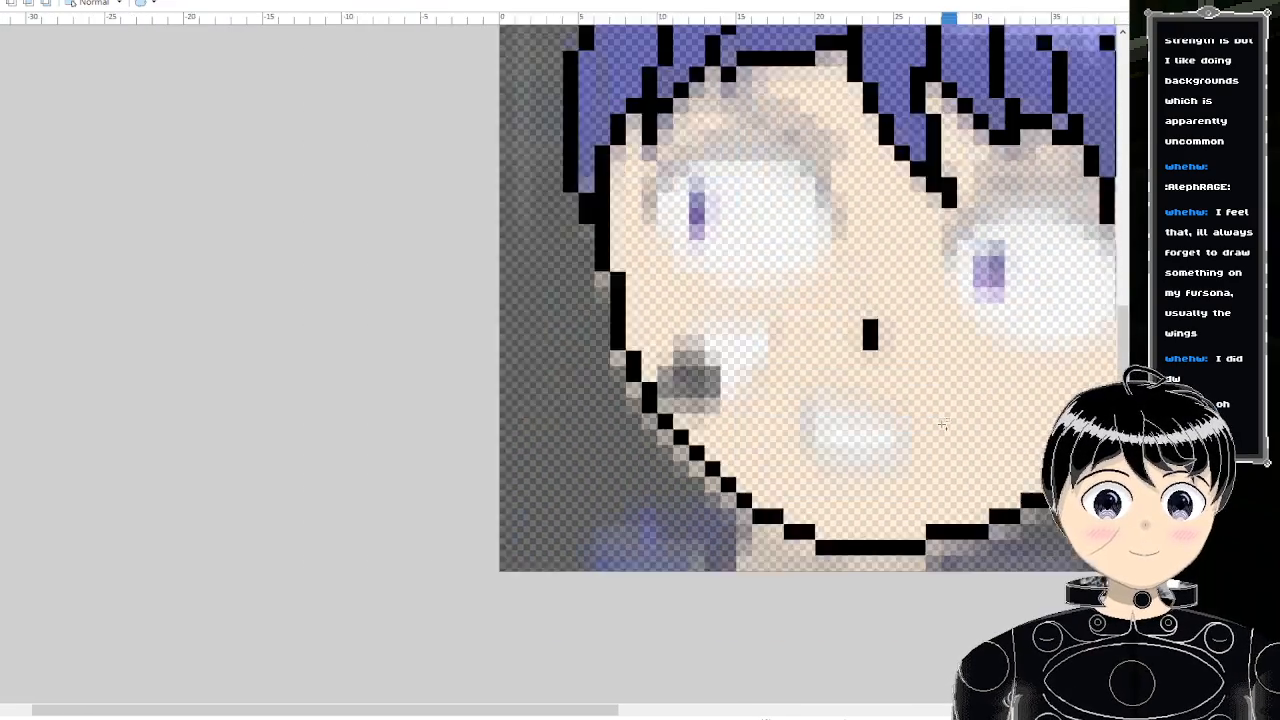
- Switch to the image containing the unfaded face reference, clear its selection, and examine the shape of the mouth
scroll(942, 425, down, 1)
click(300, 2)
scroll(590, 473, down, 2)
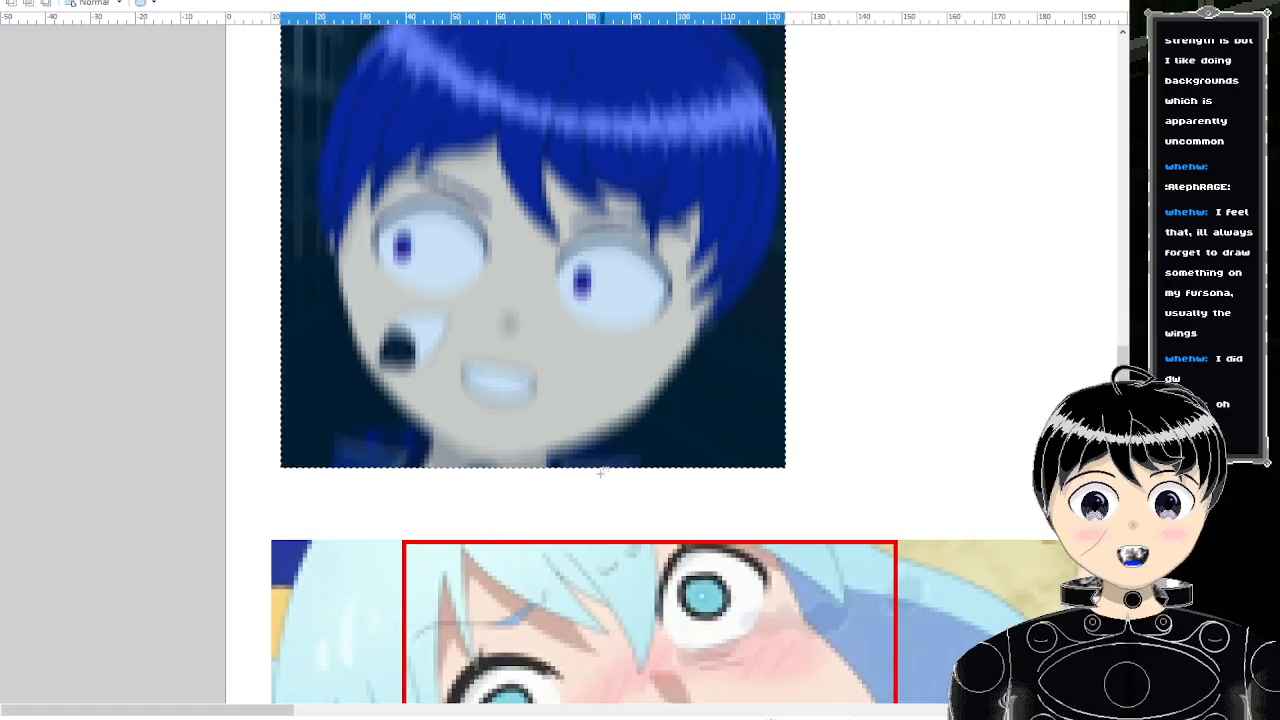
click(603, 473)
scroll(541, 394, up, 4)
scroll(445, 365, down, 4)
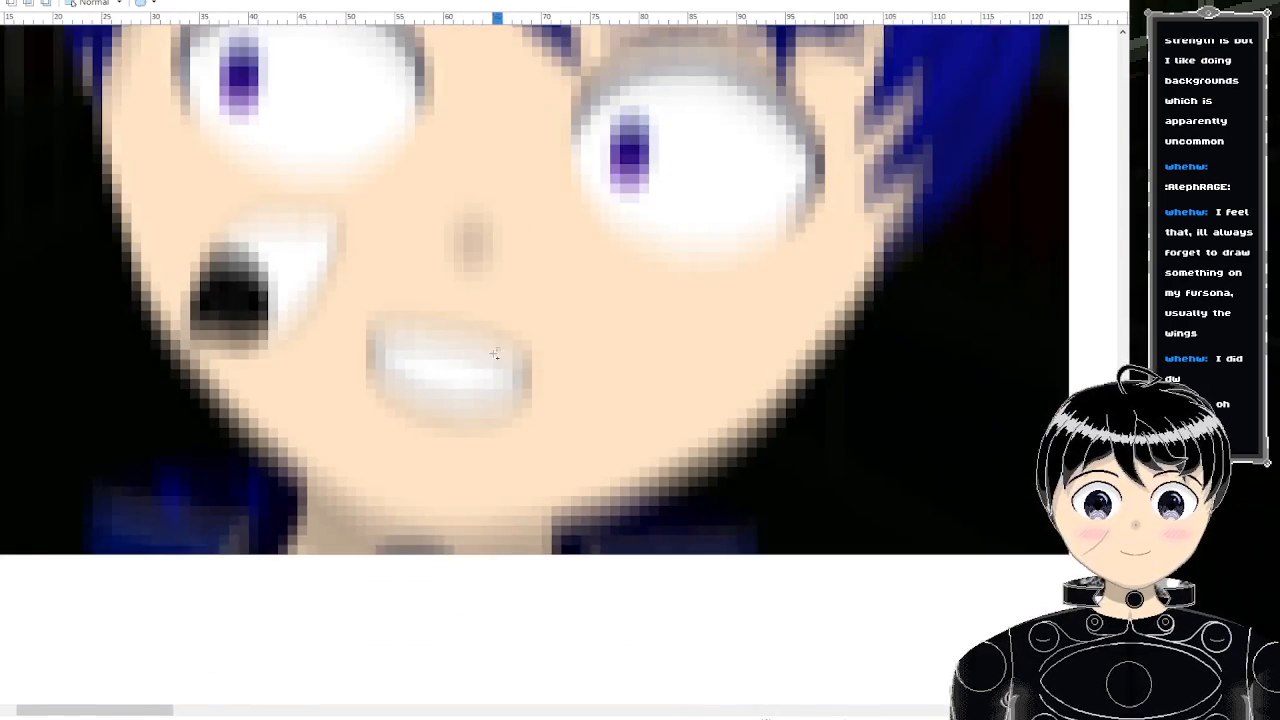
scroll(495, 453, down, 2)
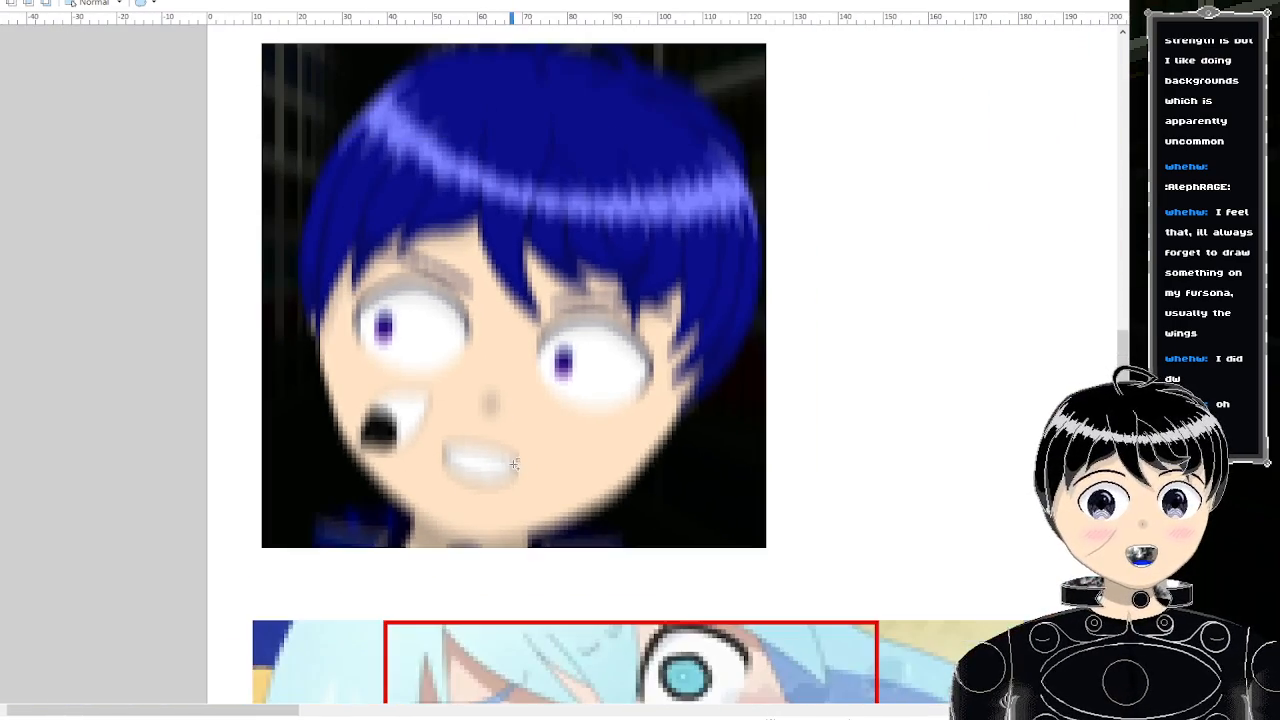
scroll(518, 456, up, 1)
scroll(450, 627, up, 1)
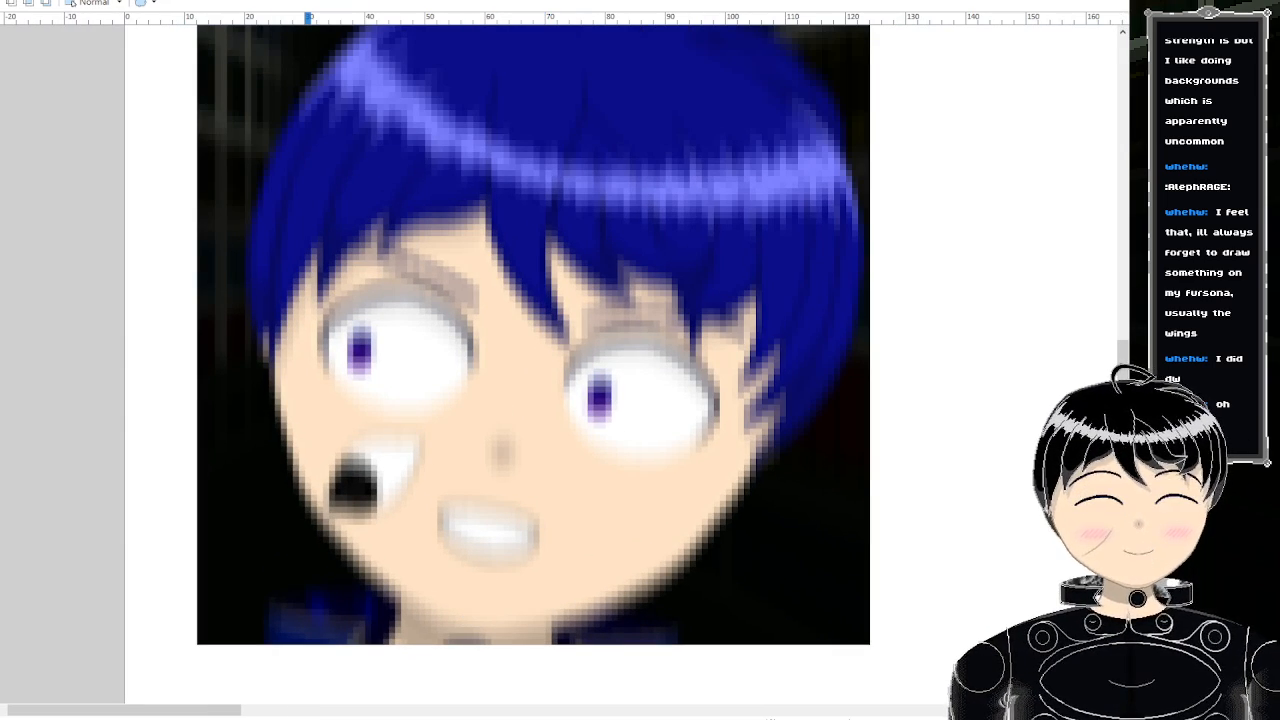
scroll(951, 420, down, 1)
- Return to the pixel-art canvas and trace a smaller stepped mouth outline in black around the faded reference mouth, squaring its upper left corner
scroll(951, 420, up, 3)
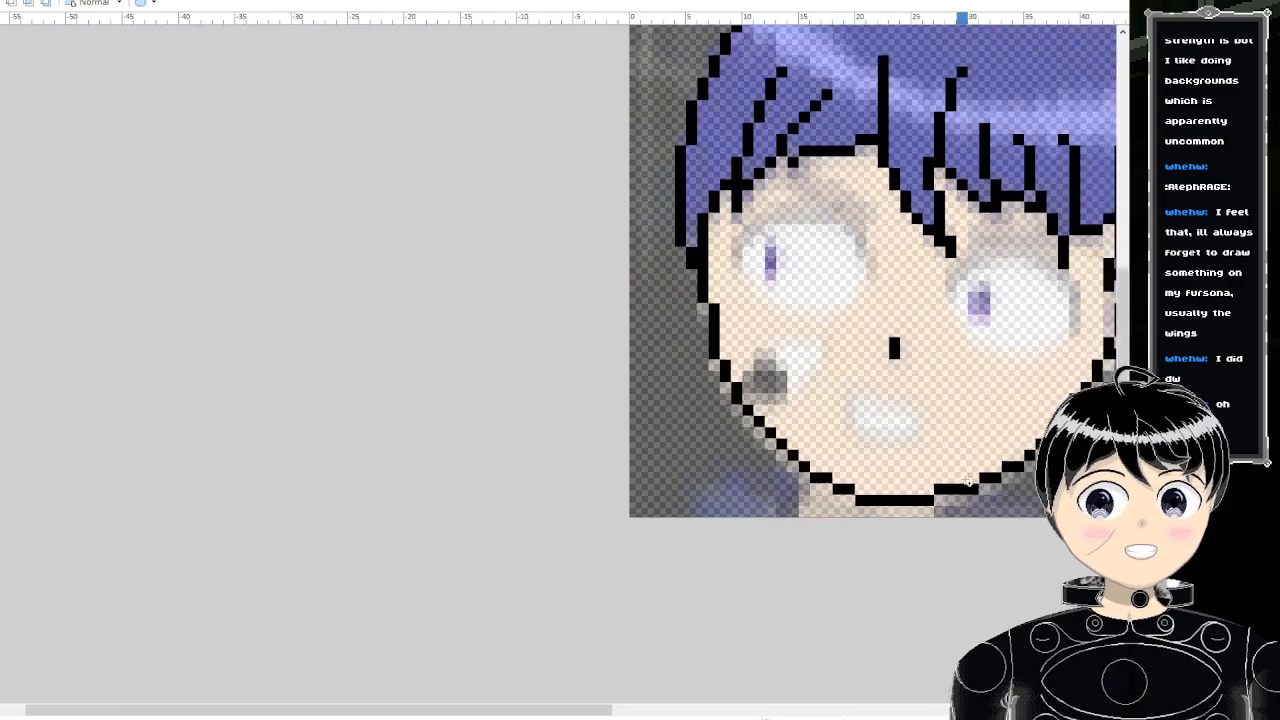
scroll(951, 420, up, 1)
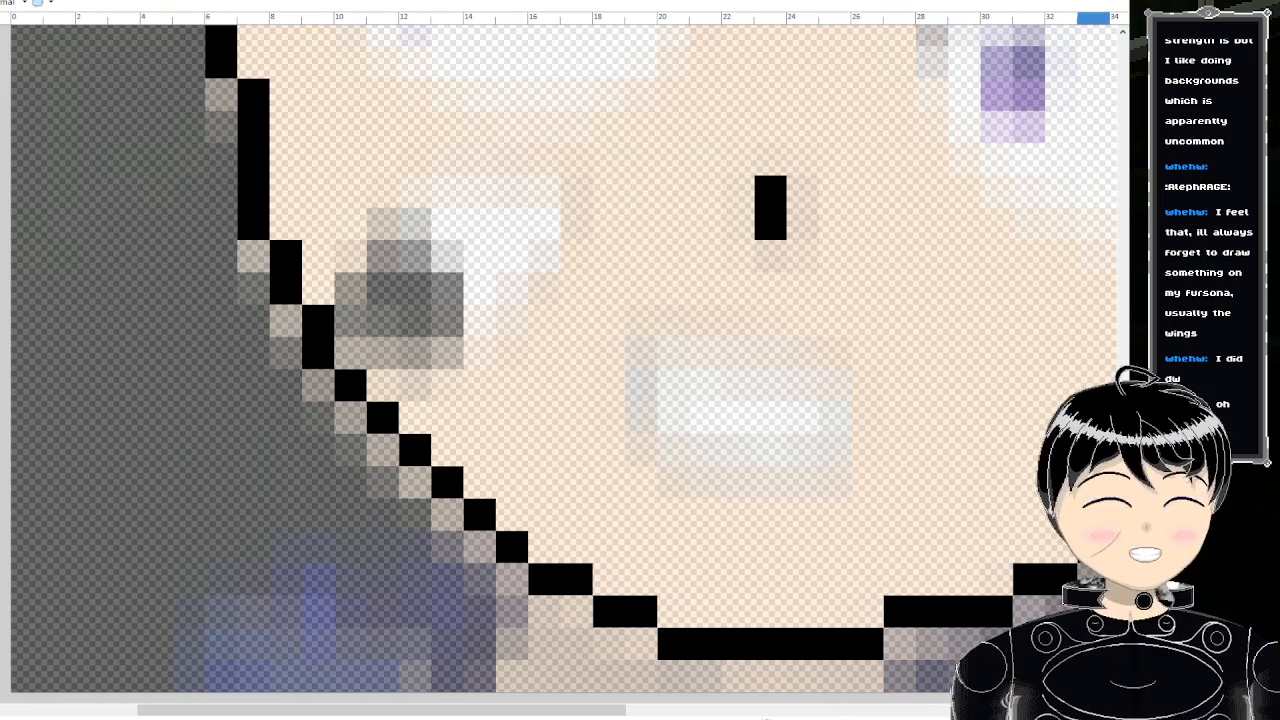
drag(848, 380, 679, 349)
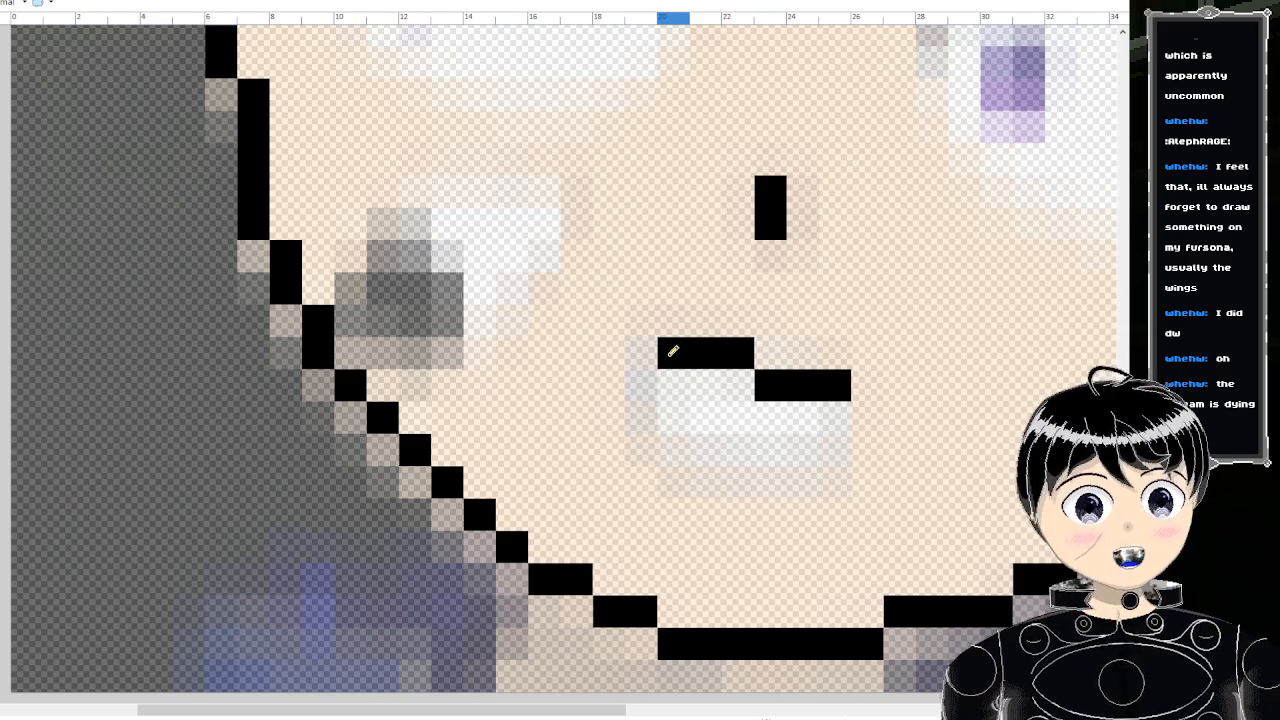
mouse_move(640, 385)
mouse_down()
mouse_move(655, 435)
mouse_move(704, 457)
mouse_move(800, 471)
mouse_move(846, 418)
mouse_up()
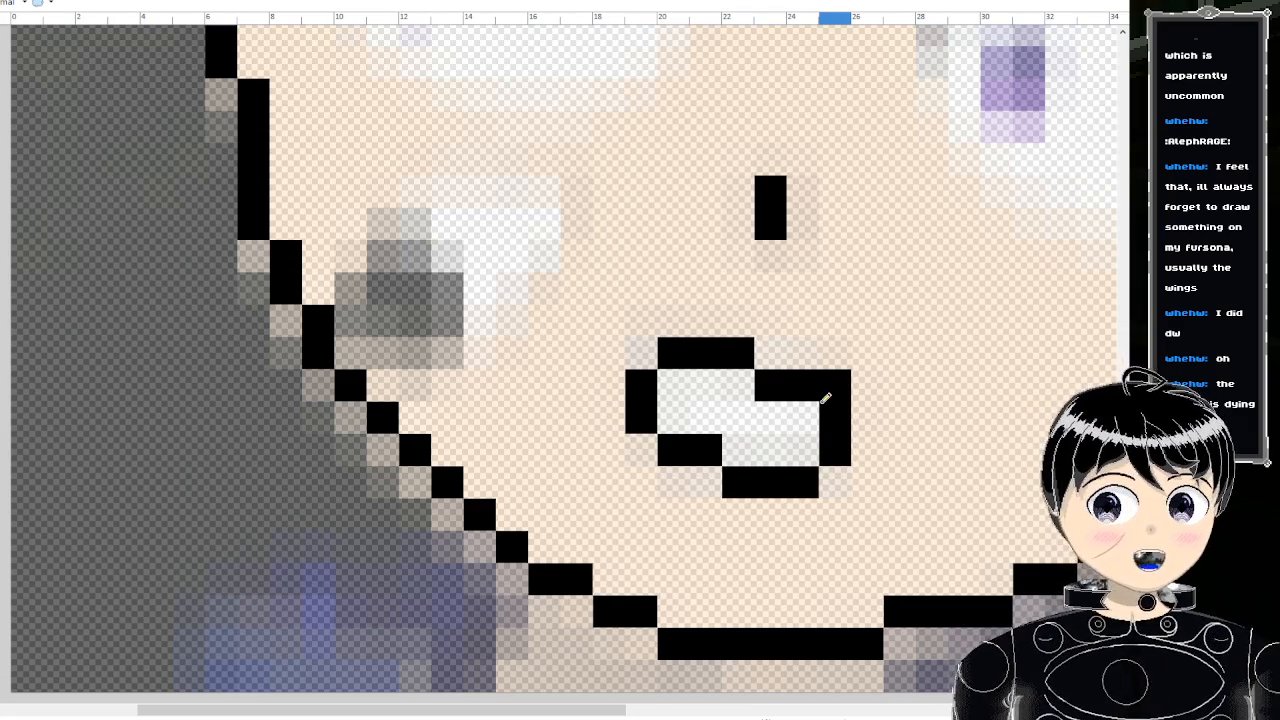
scroll(826, 398, down, 10)
scroll(858, 380, up, 4)
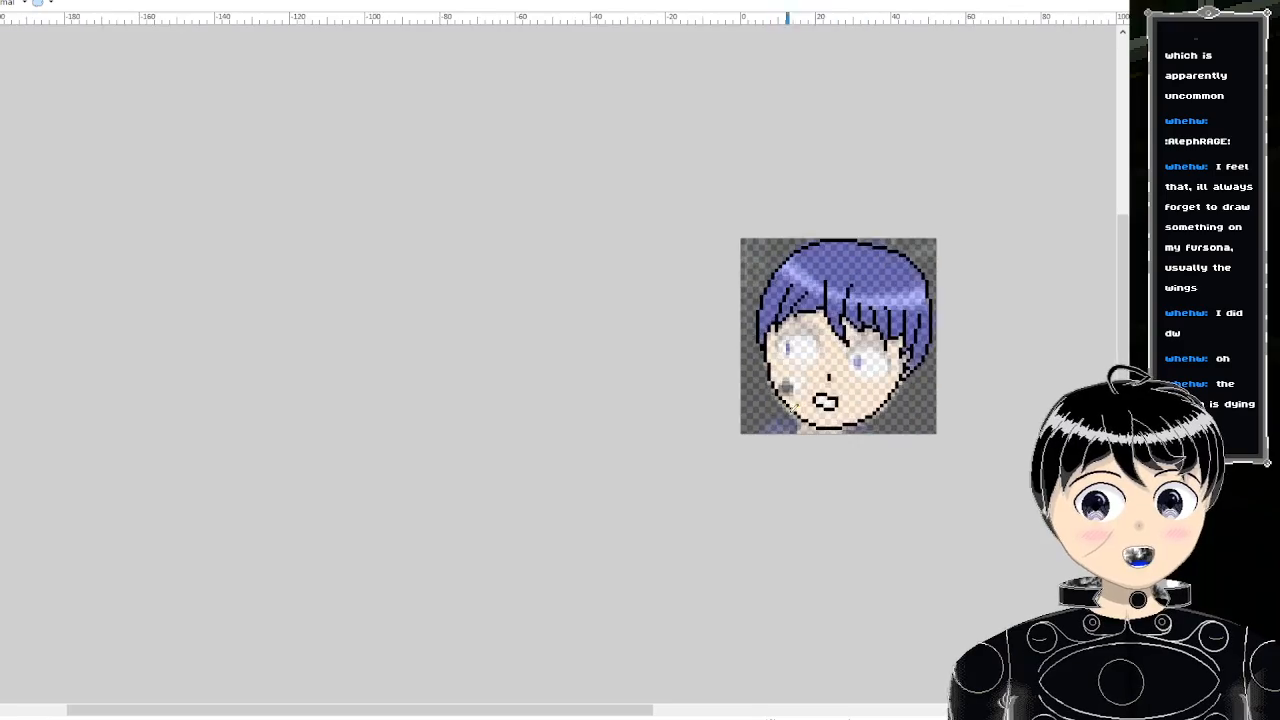
scroll(820, 396, up, 5)
click(773, 358)
- Select the small traced mouth outline and delete it
scroll(773, 358, down, 6)
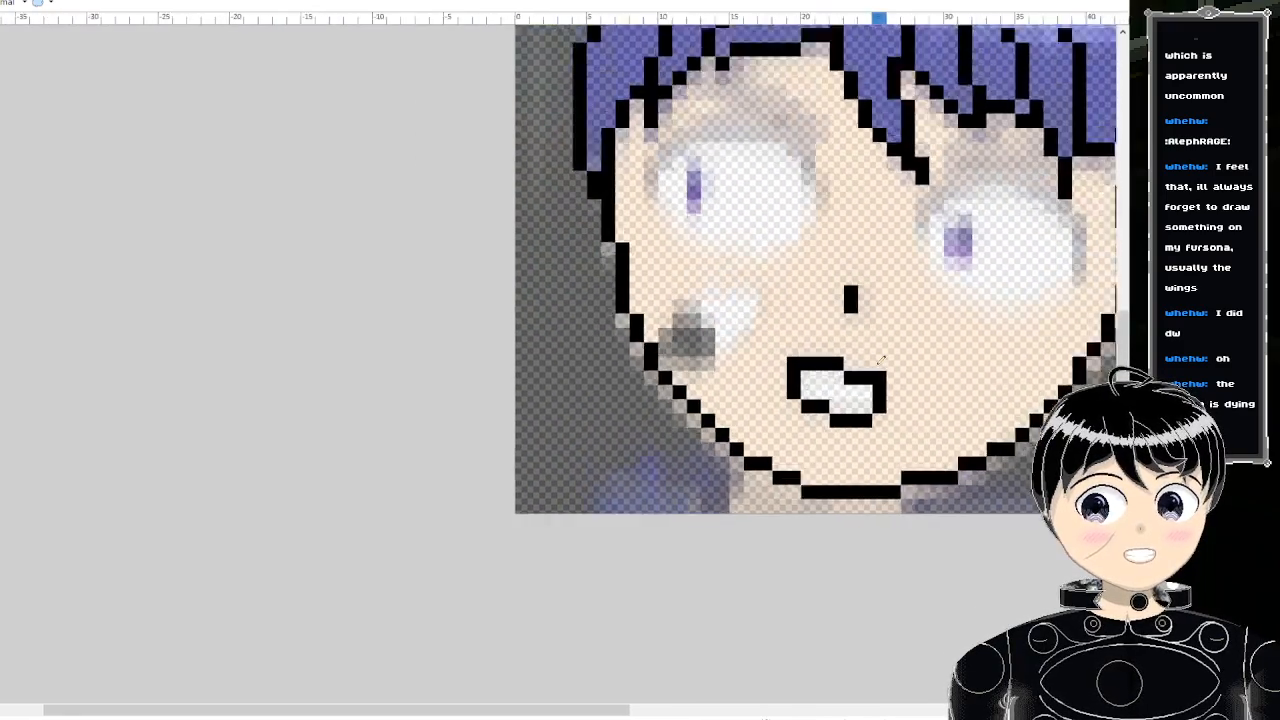
scroll(890, 395, up, 5)
scroll(897, 398, up, 4)
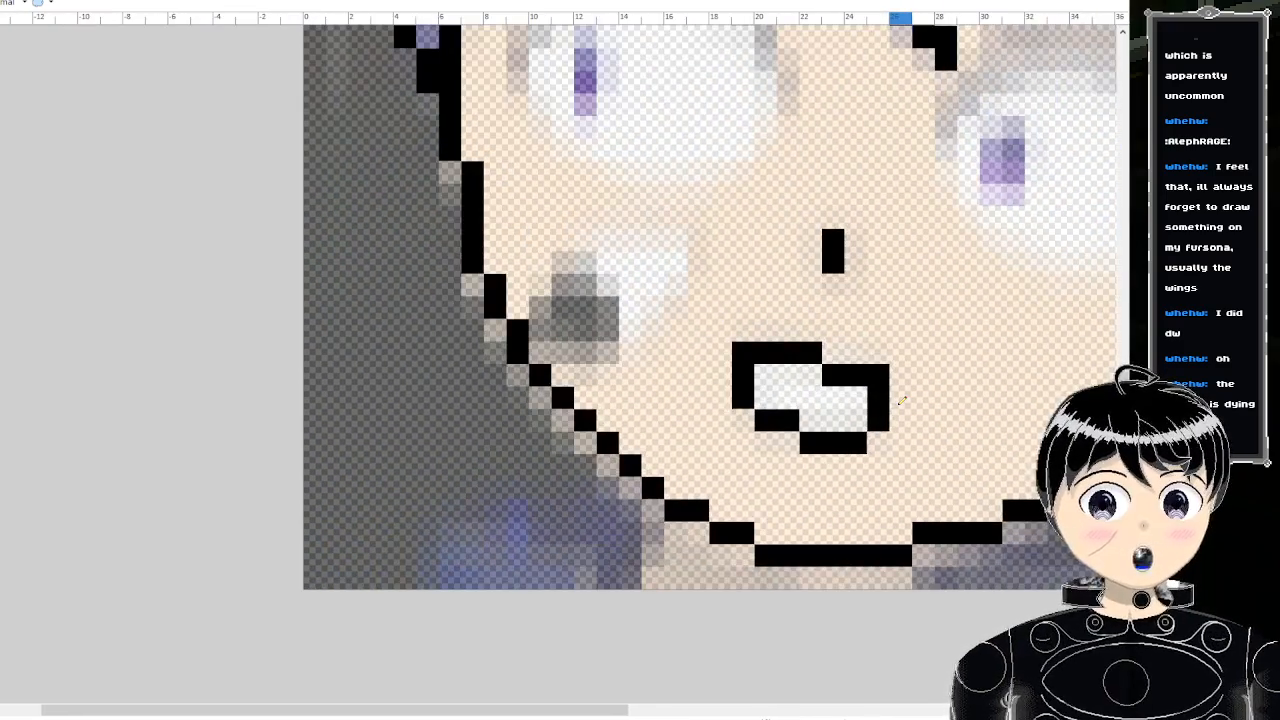
scroll(858, 413, down, 4)
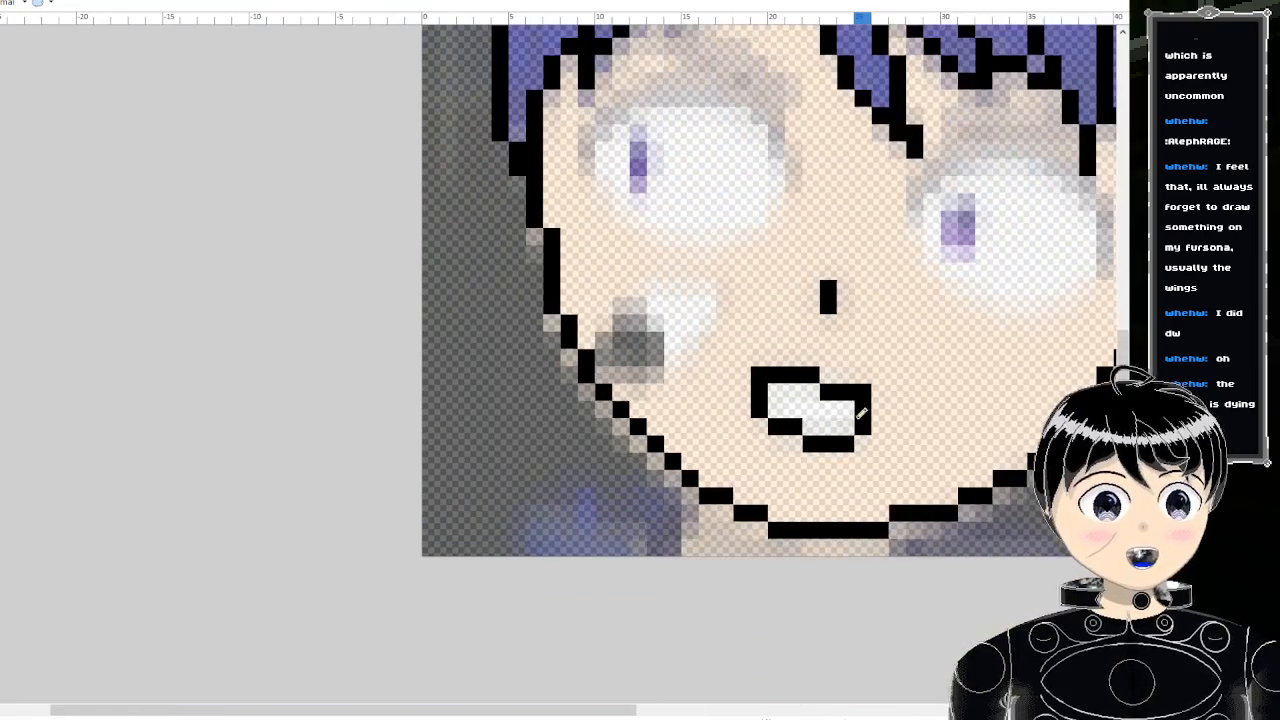
scroll(858, 413, up, 6)
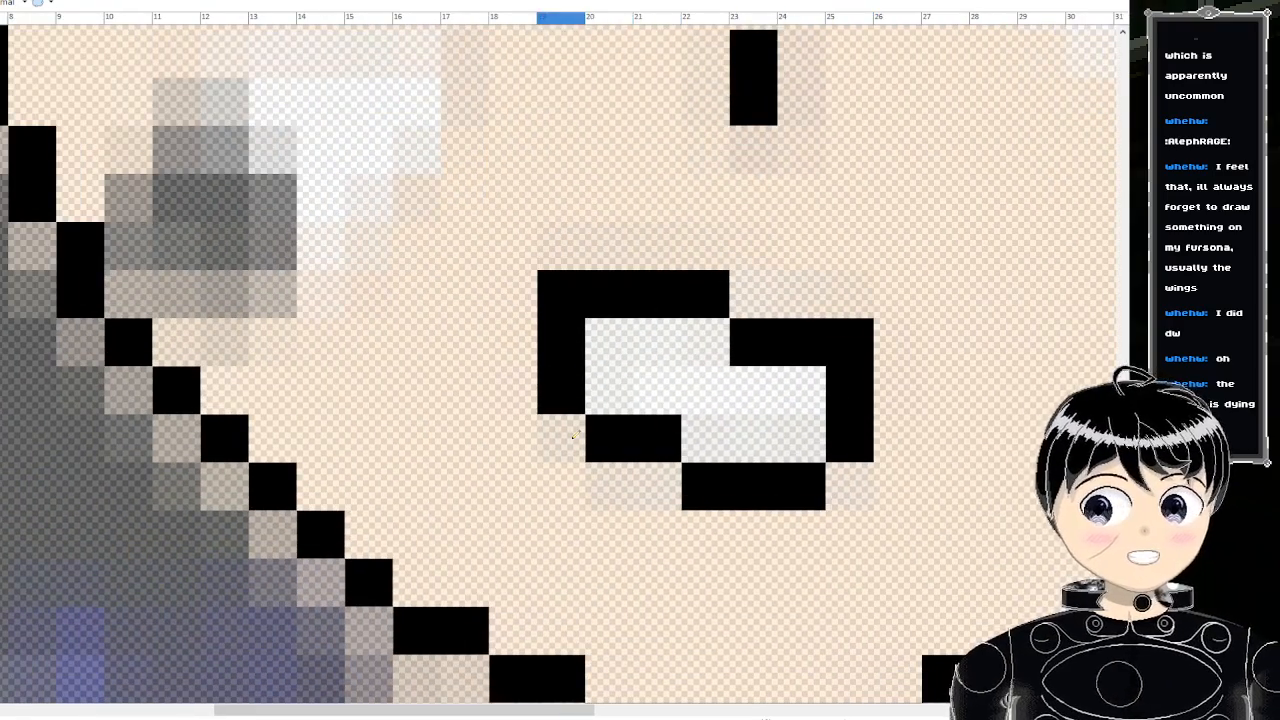
drag(835, 370, 993, 461)
scroll(993, 461, down, 5)
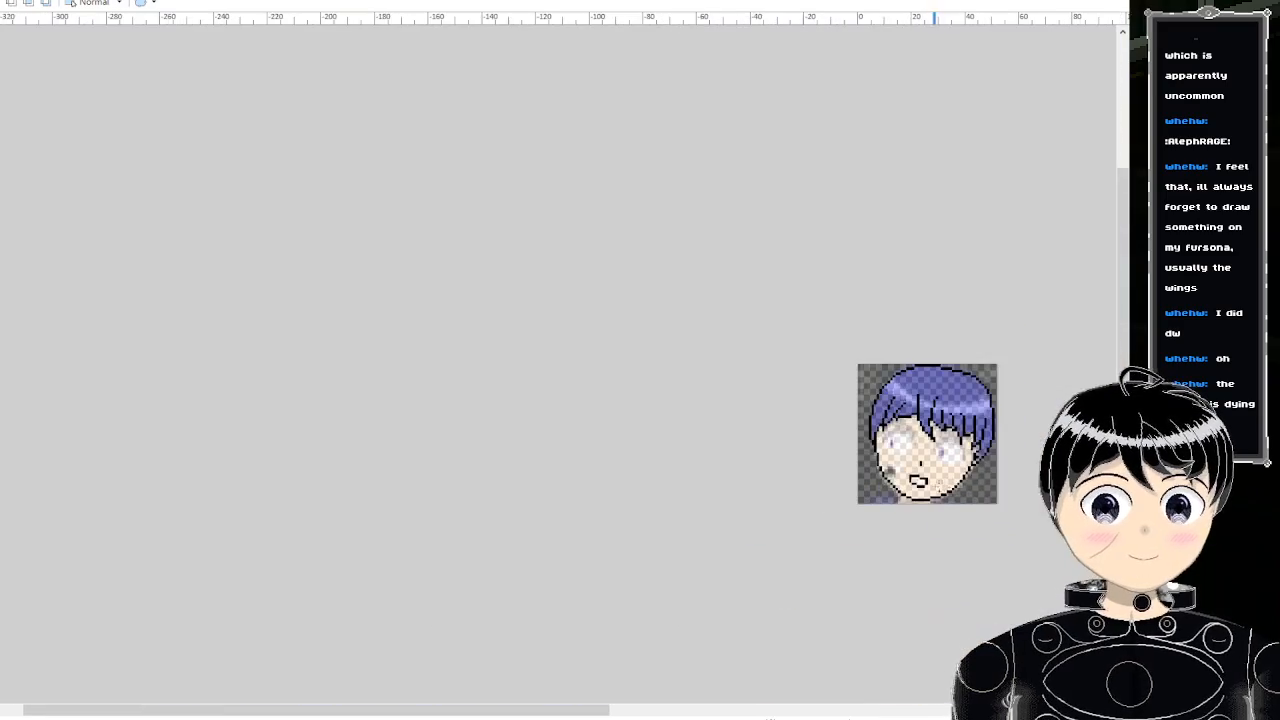
scroll(958, 480, up, 6)
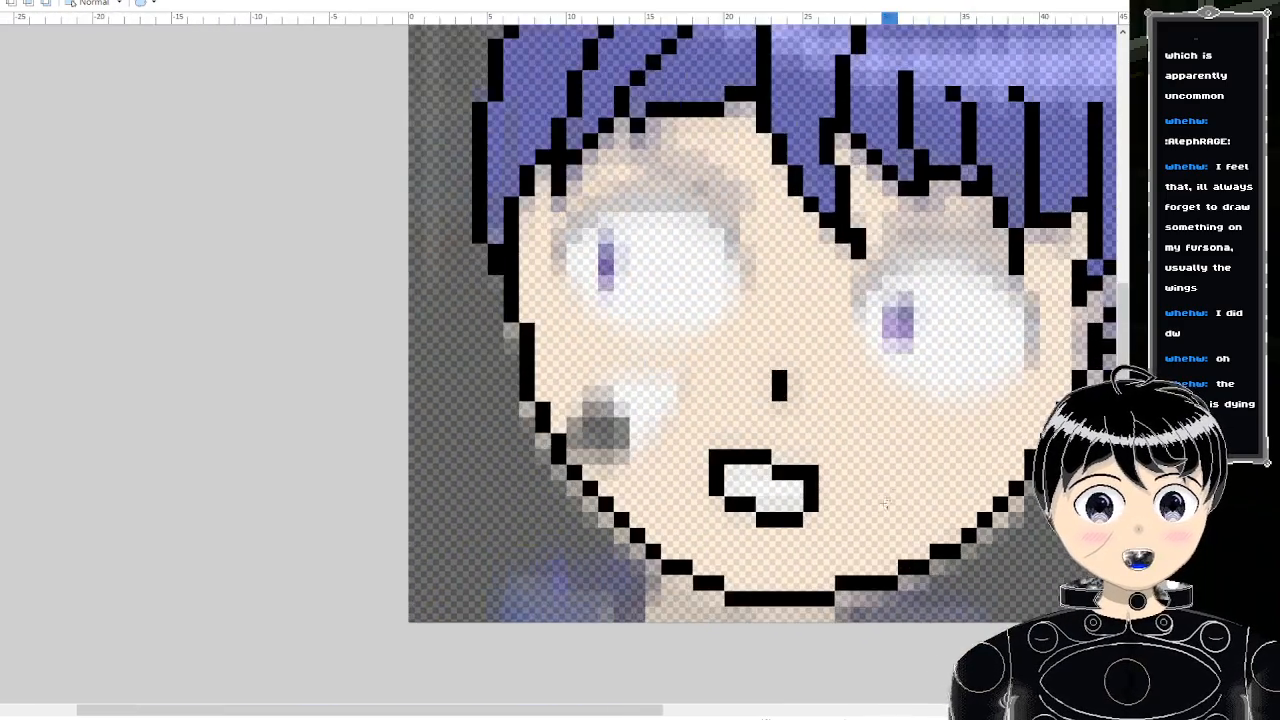
scroll(698, 487, up, 1)
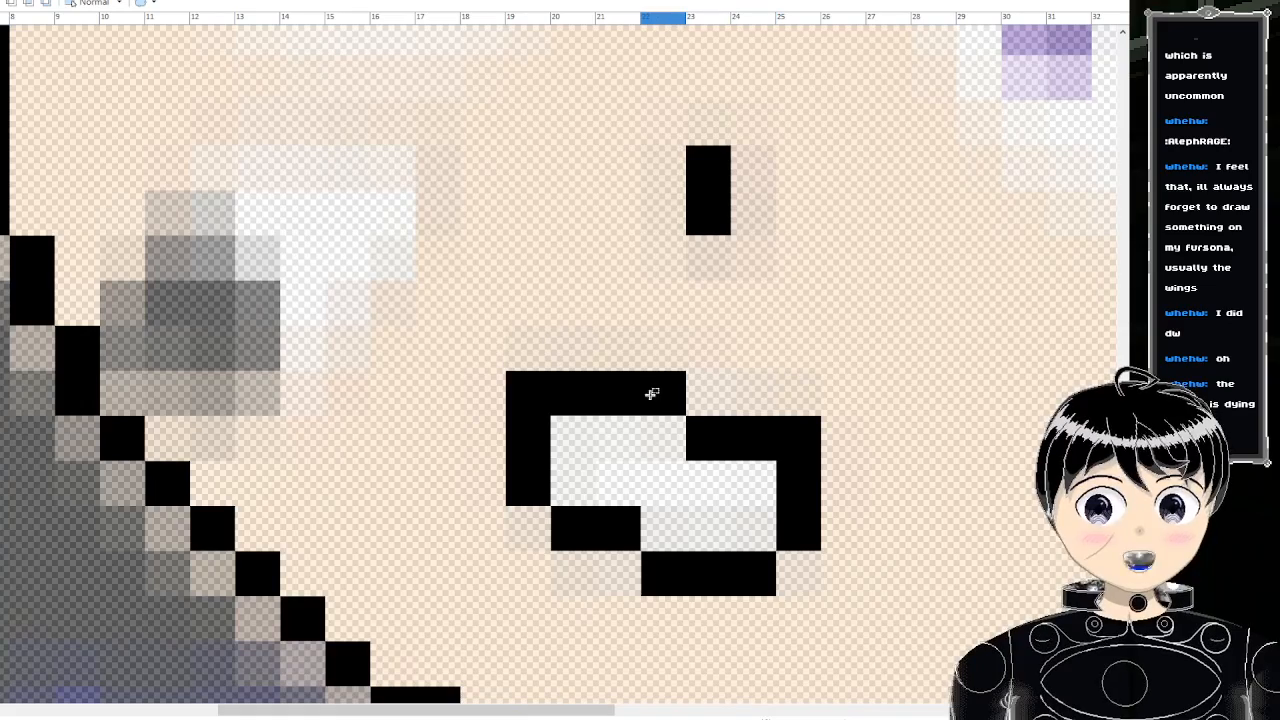
drag(538, 382, 845, 580)
key(Delete)
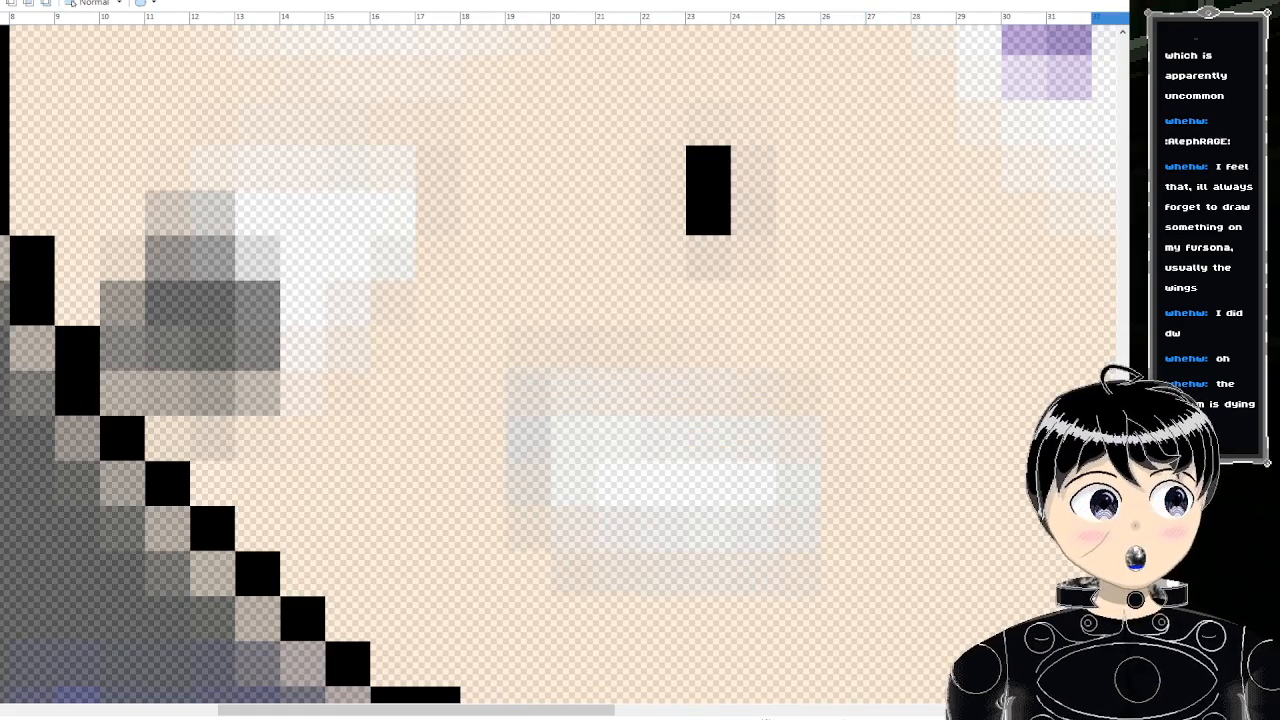
- Draw the mouth's upper edge in black as a nine-pixel-wide stepped line descending to the right over the faded reference
click(526, 348)
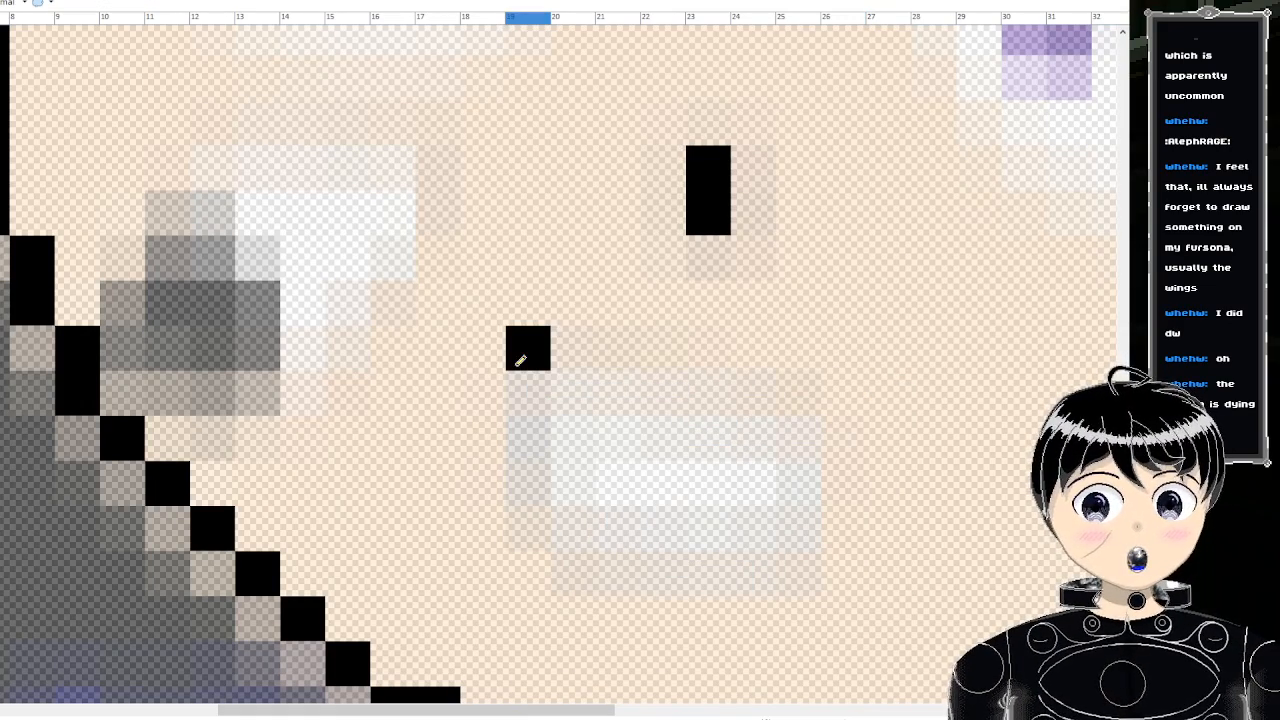
key(ctrl+z)
mouse_move(490, 355)
mouse_down()
mouse_move(595, 420)
mouse_move(725, 437)
mouse_move(800, 480)
mouse_move(846, 470)
mouse_up()
key(ctrl+z)
drag(740, 483, 857, 463)
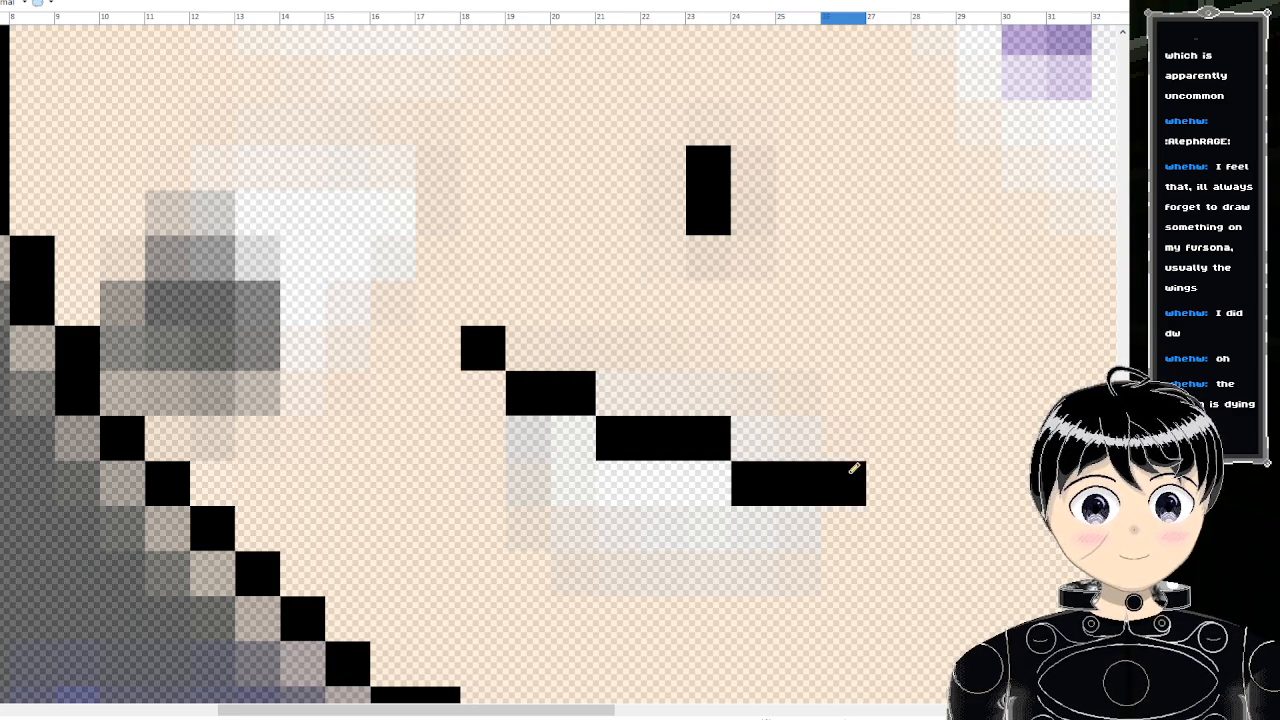
- Draw the mouth's right corner in black, stepping one pixel outward and then one pixel back inward below it
drag(885, 509, 863, 535)
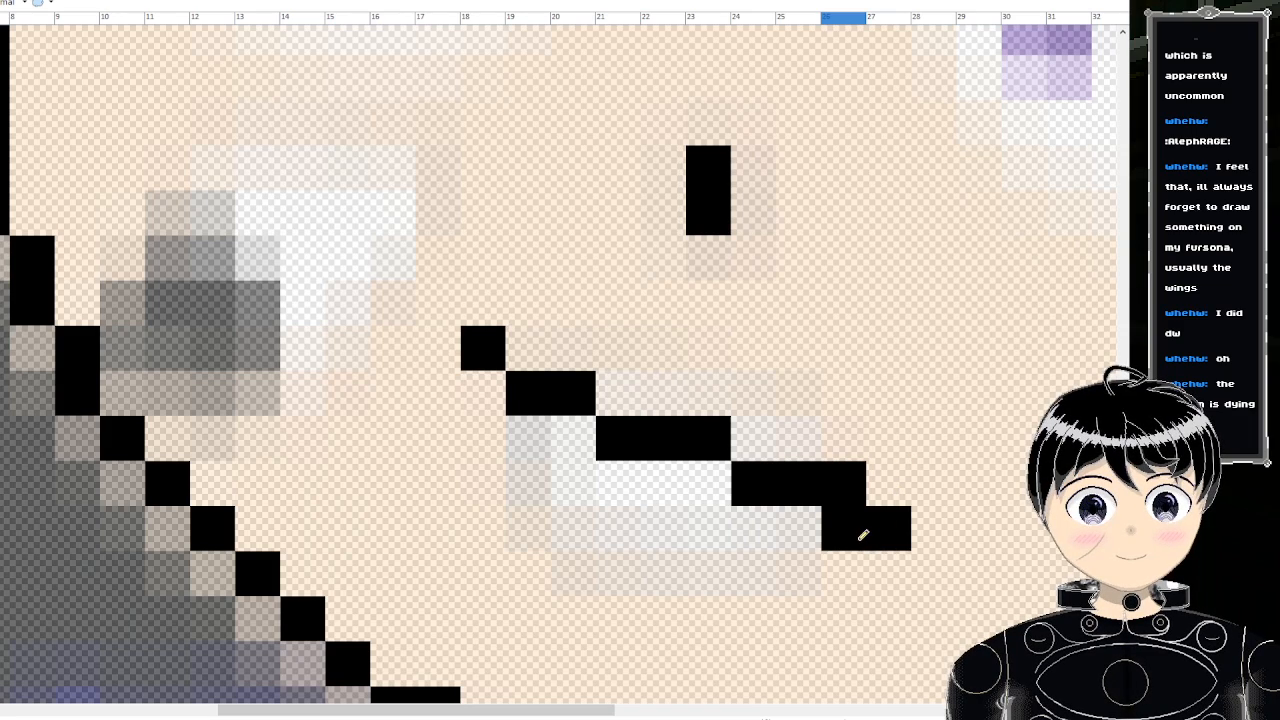
click(843, 618)
key(ctrl+z)
click(843, 573)
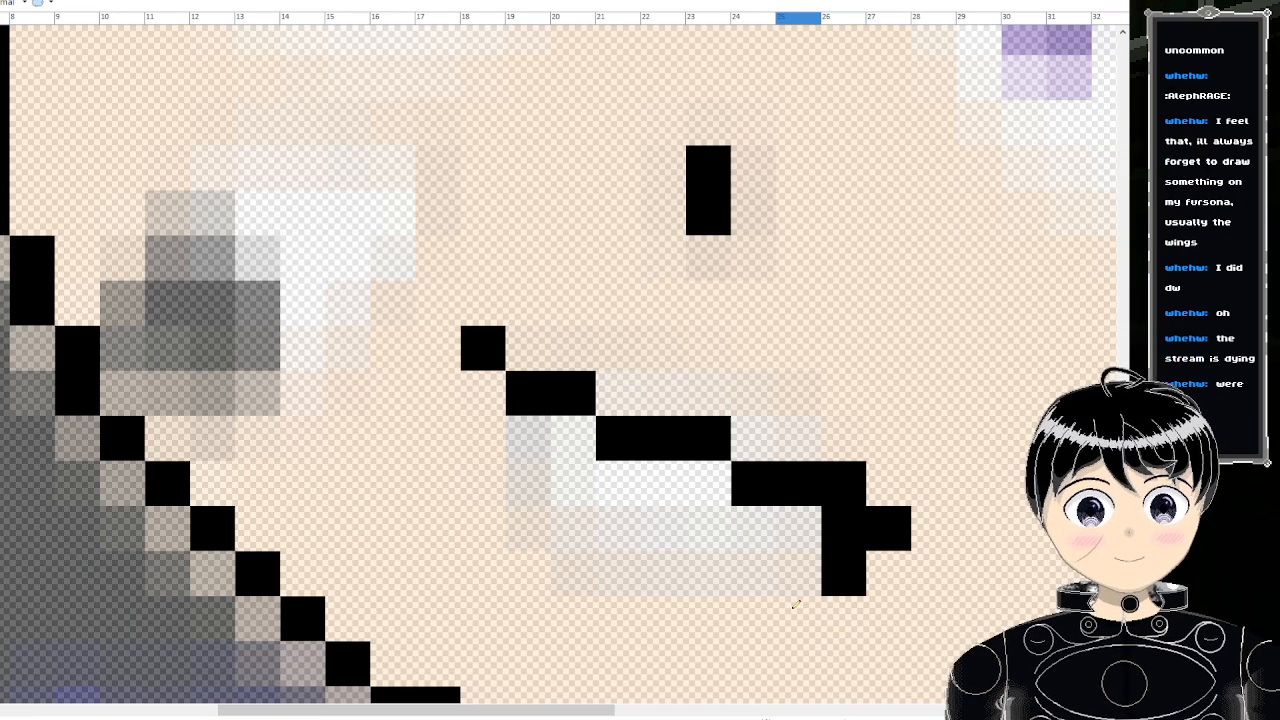
mouse_move(798, 618)
mouse_down()
mouse_move(577, 558)
mouse_move(539, 527)
mouse_move(710, 620)
mouse_move(835, 577)
mouse_up()
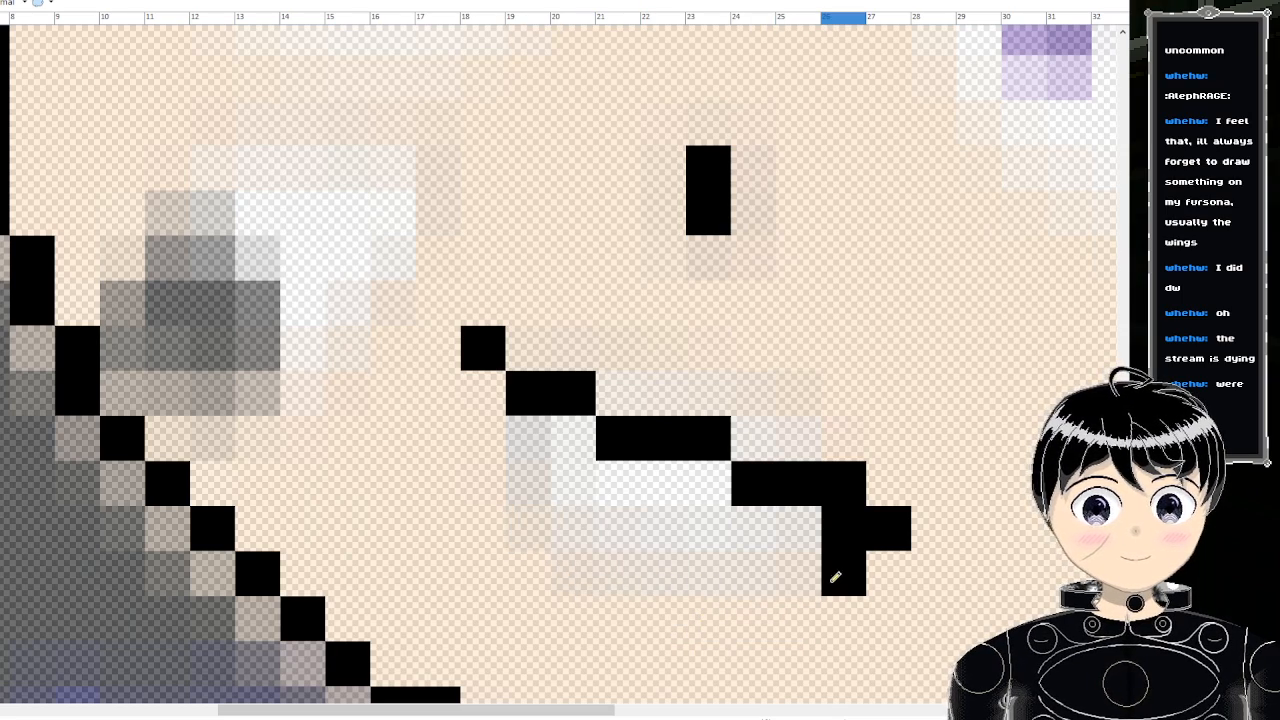
- Paint the mouth's interior white beneath the upper edge and outline its left side with a vertical black line
mouse_move(855, 520)
mouse_down()
mouse_move(798, 530)
mouse_move(617, 489)
mouse_move(617, 475)
mouse_move(521, 430)
mouse_move(500, 404)
mouse_move(497, 433)
mouse_up()
click(528, 475)
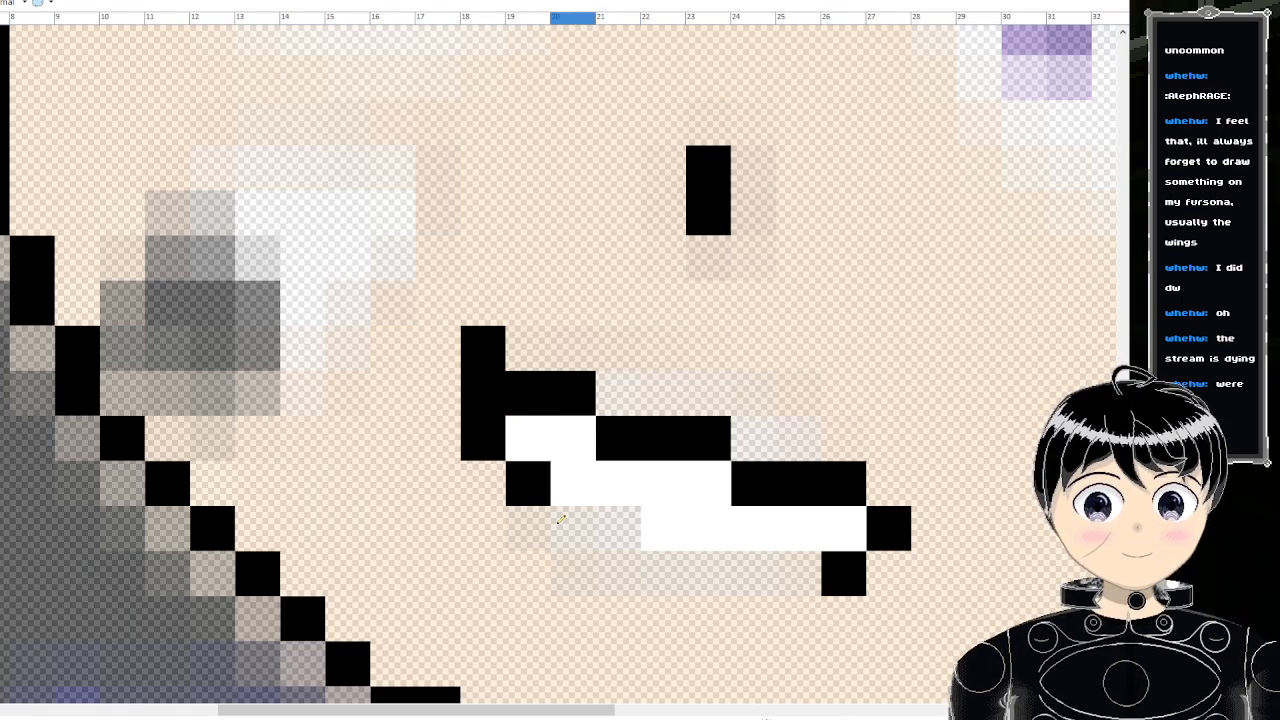
right_click(527, 473)
click(488, 480)
- Draw the mouth's lower edge in black as three descending steps joining the left side to the right corner
drag(522, 527, 563, 523)
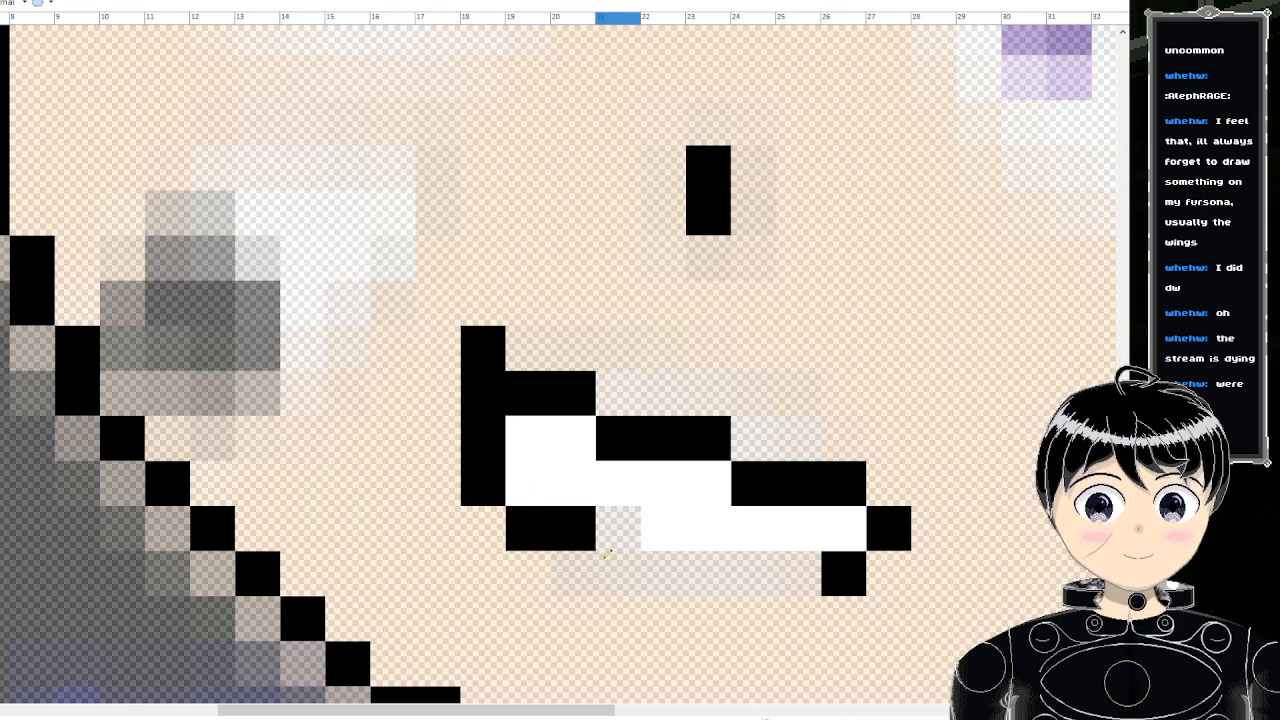
drag(612, 572, 684, 567)
mouse_move(728, 607)
mouse_down()
mouse_move(709, 608)
mouse_move(813, 608)
mouse_up()
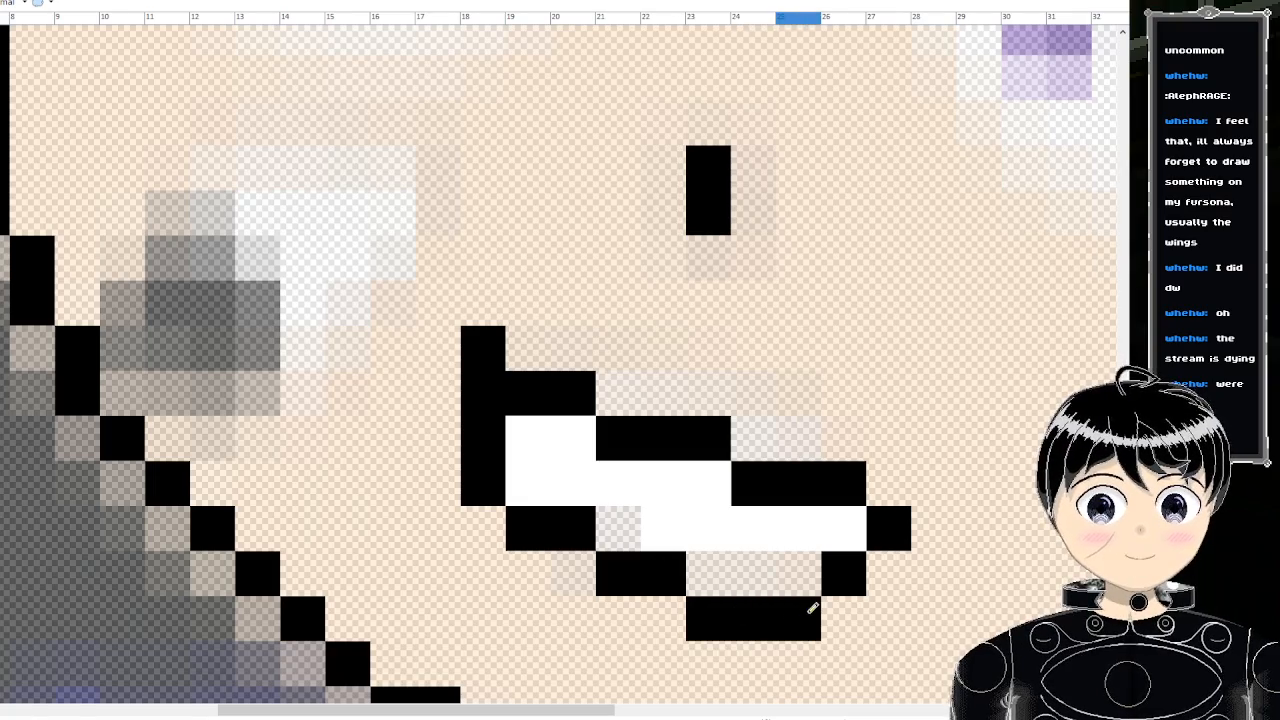
- Fill the remaining gaps inside the mouth with white along its lower part
right_click(799, 573)
right_click(753, 570)
right_click(709, 573)
right_click(620, 529)
scroll(689, 486, down, 4)
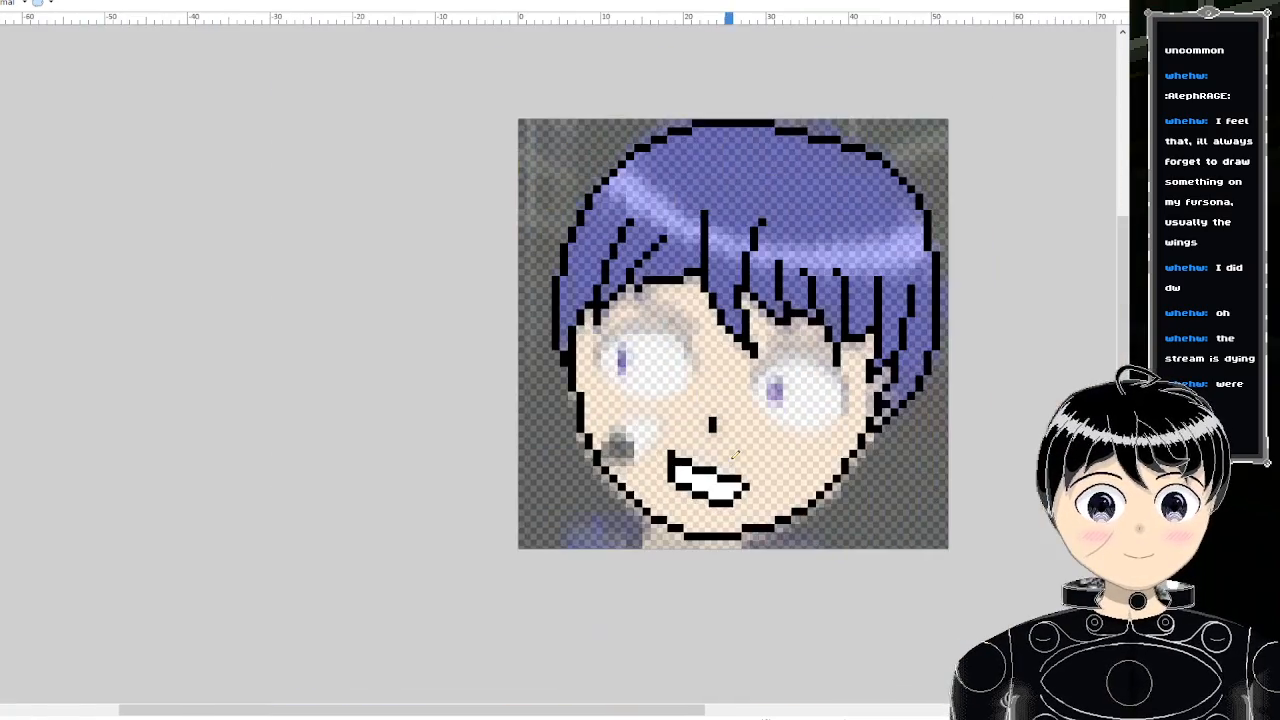
- Widen the mouth one pixel to the left, whitening the old left edge and outlining it in black one pixel farther out
scroll(702, 460, up, 1)
scroll(704, 458, up, 3)
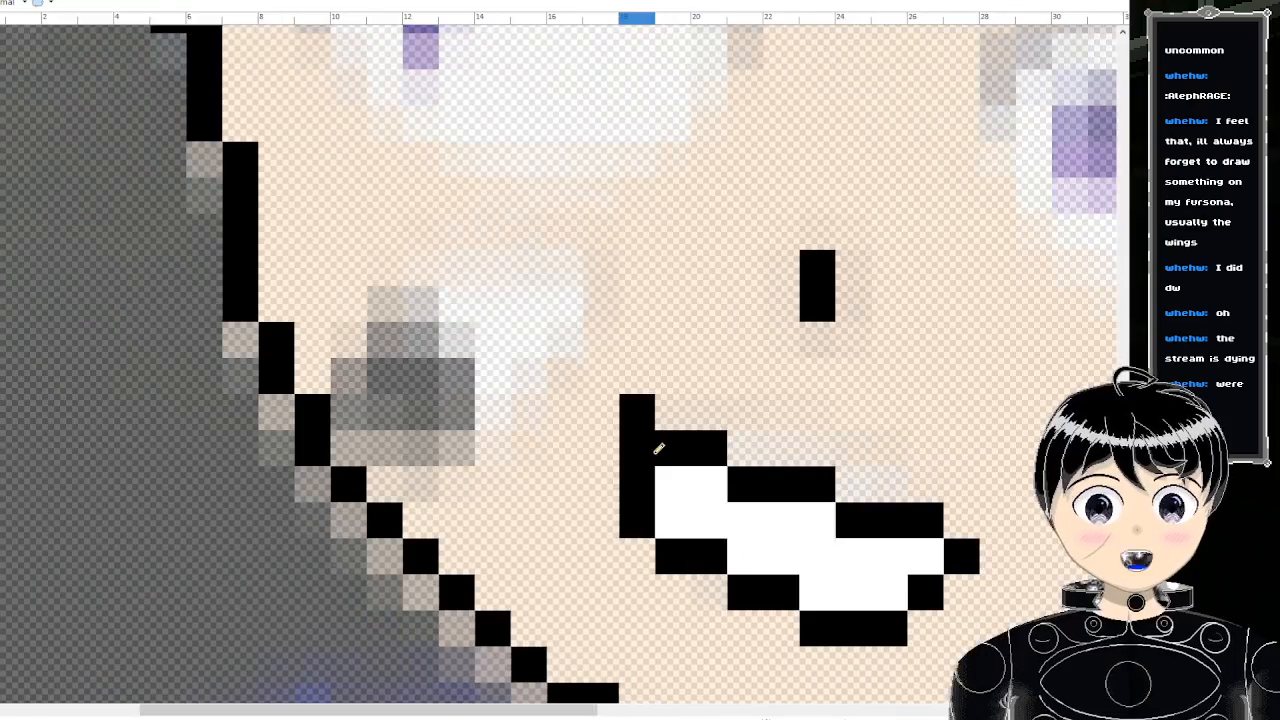
scroll(658, 448, down, 4)
scroll(655, 452, up, 3)
right_click(650, 458)
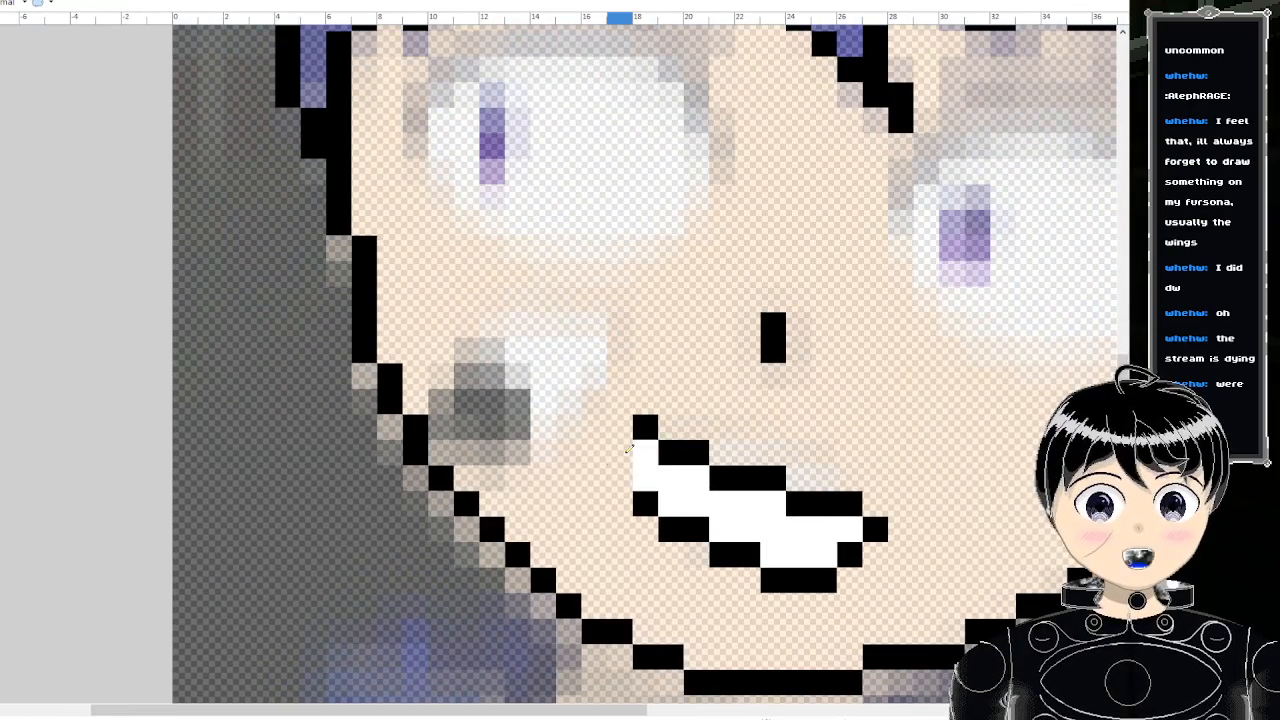
scroll(628, 448, down, 4)
scroll(738, 467, up, 2)
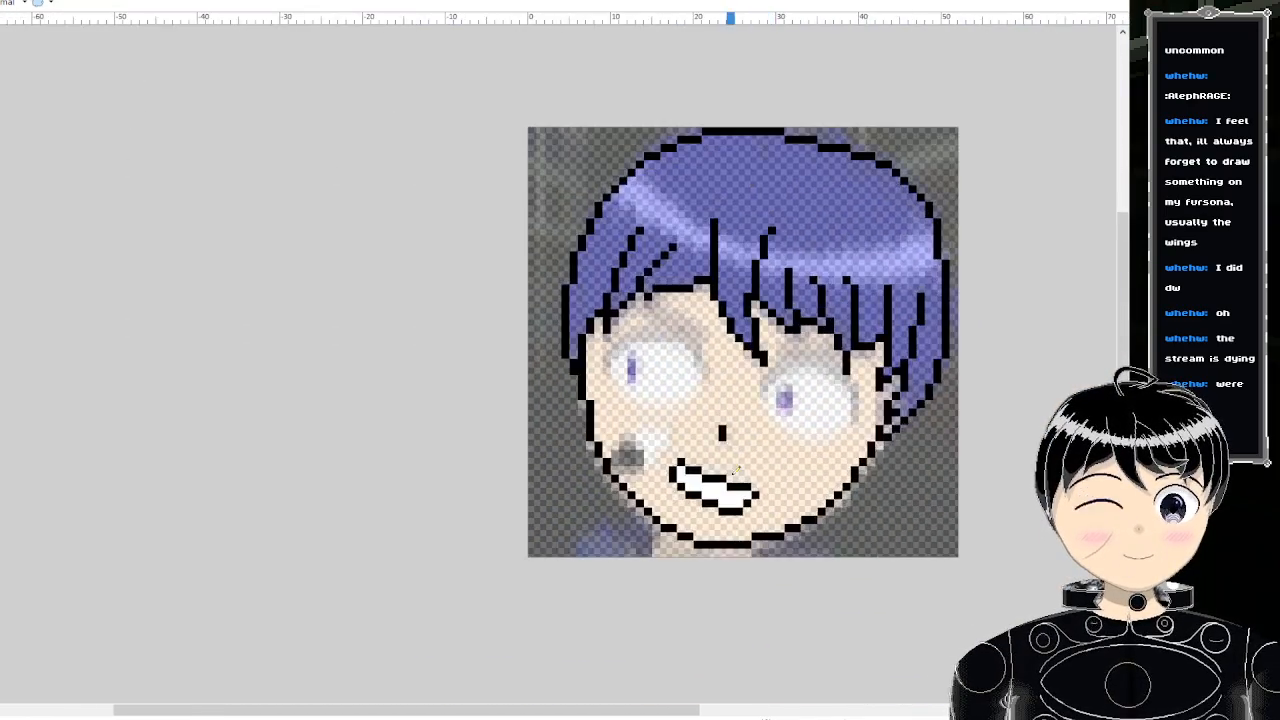
- Move the right part of the mouth up one pixel and raise the stray lower-edge pixel to line up with it
scroll(737, 468, up, 3)
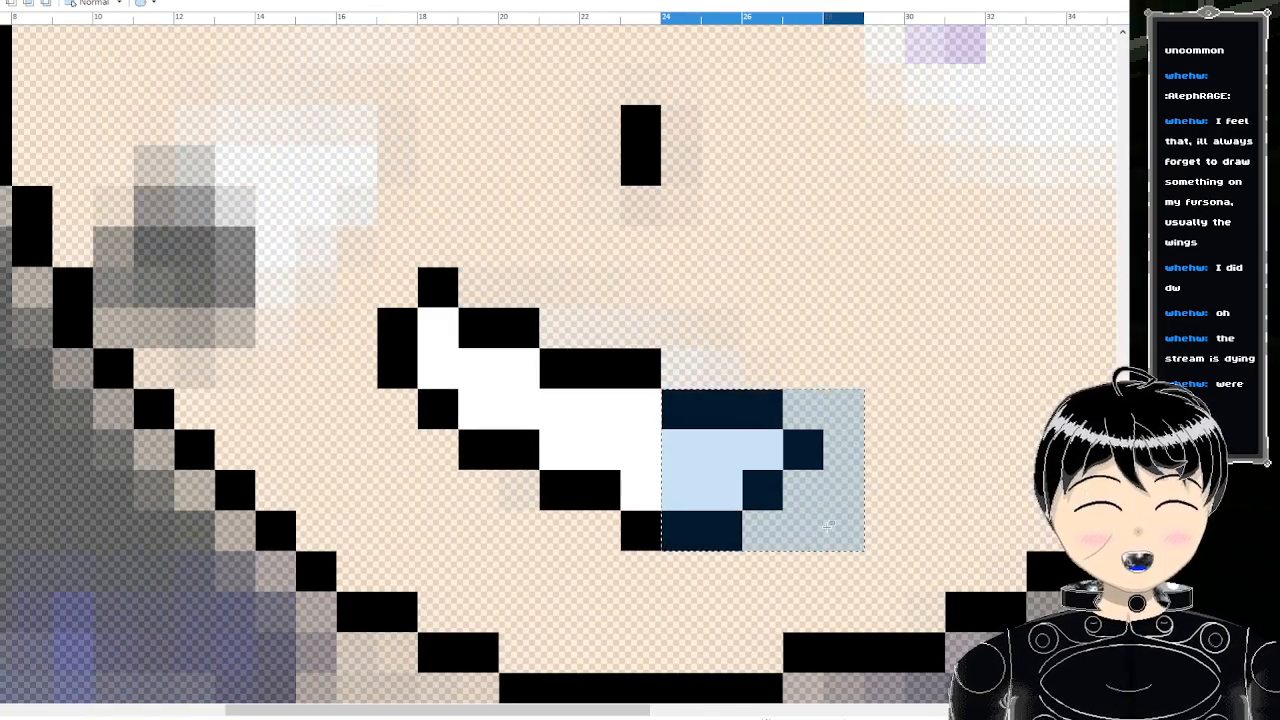
key(Up)
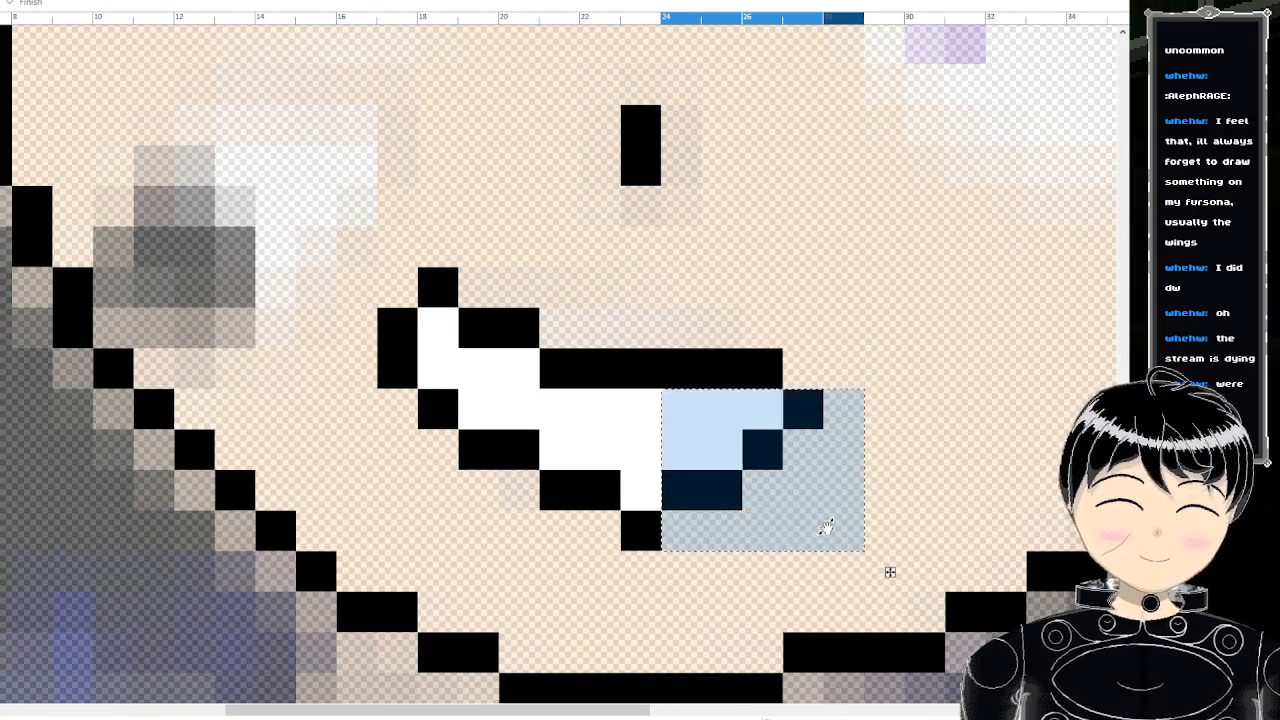
key(Down)
key(Down)
key(Left)
key(Down)
key(Left)
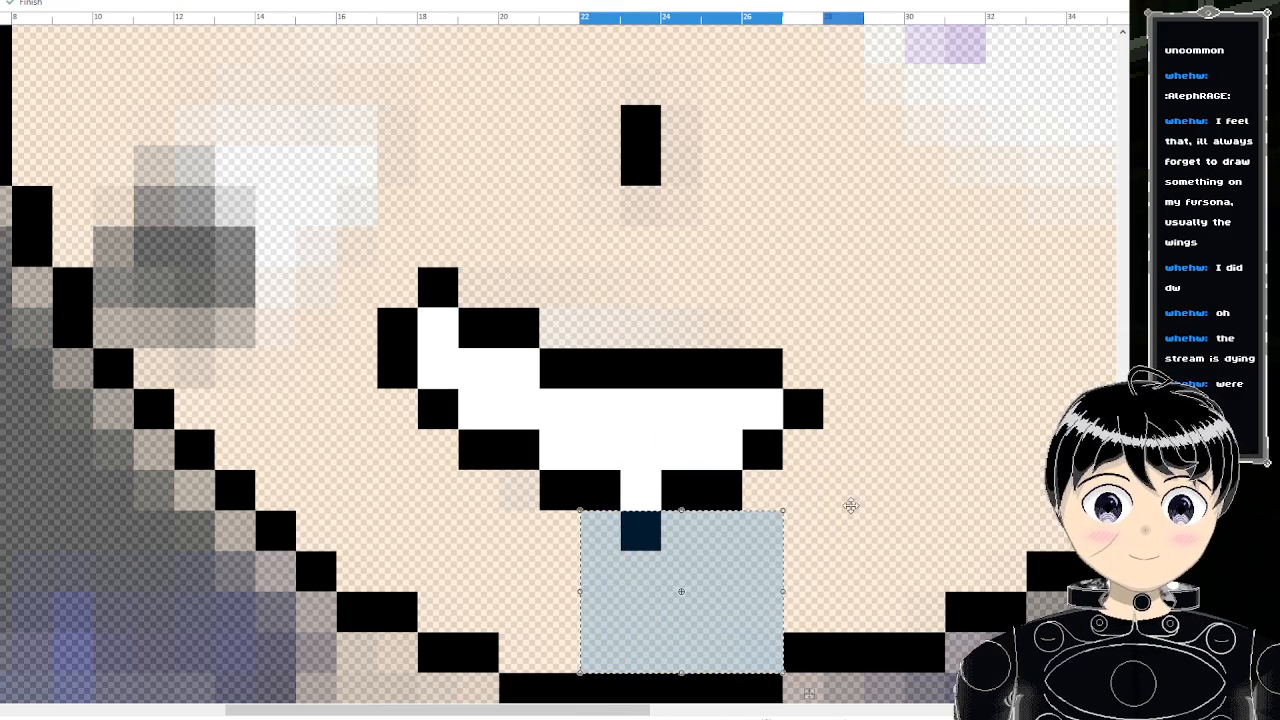
drag(782, 510, 655, 504)
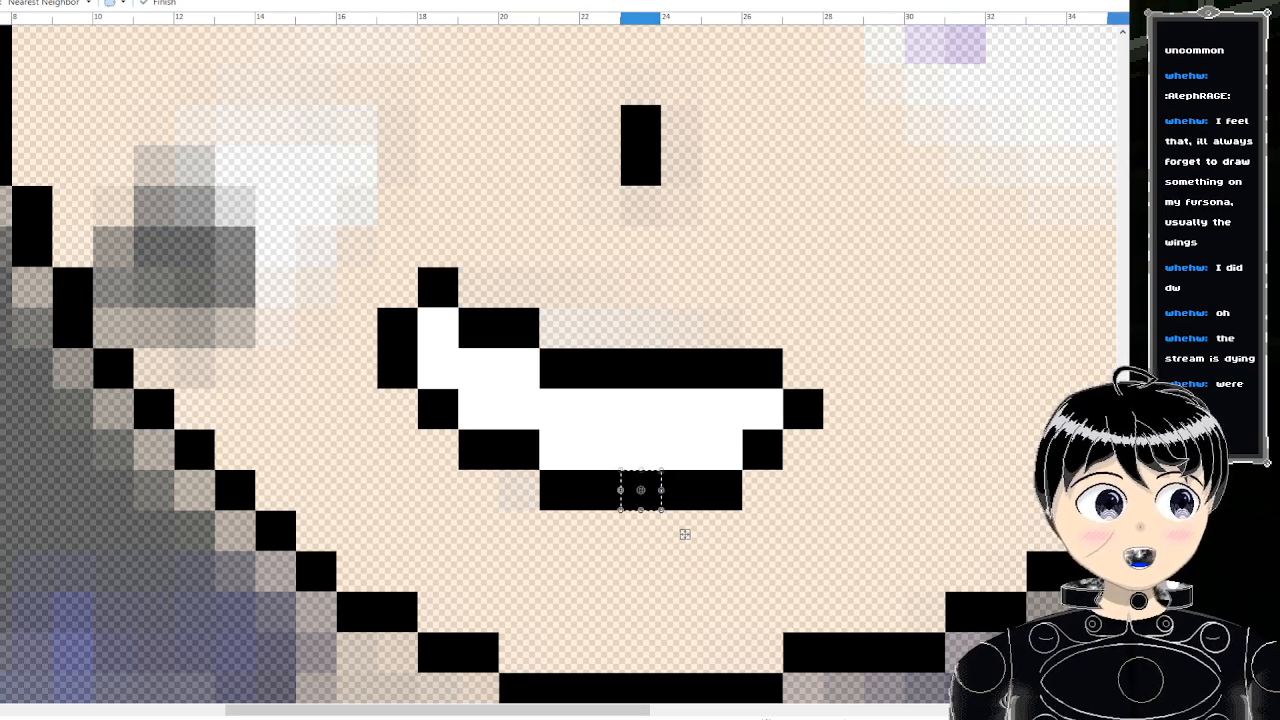
- Move the leftmost pixel of the mouth's lowest edge segment up one pixel and clear the selection
key(s)
drag(560, 497, 562, 533)
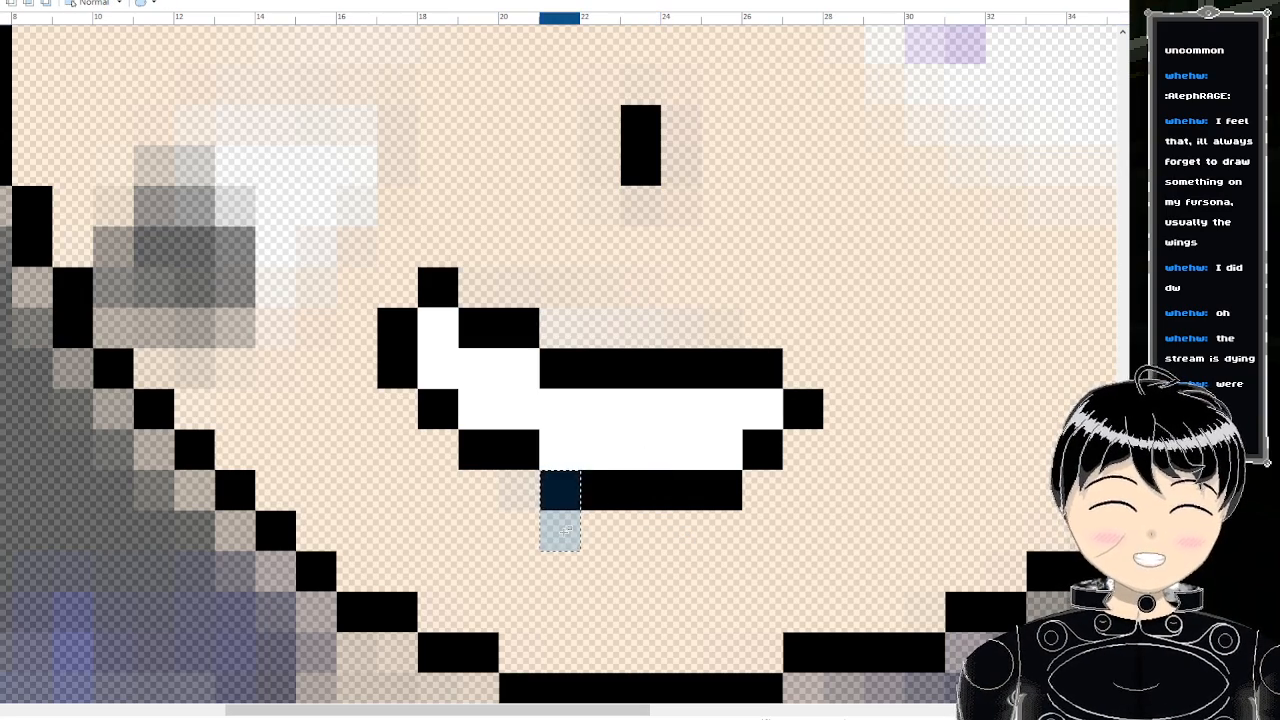
key(m)
drag(594, 580, 594, 538)
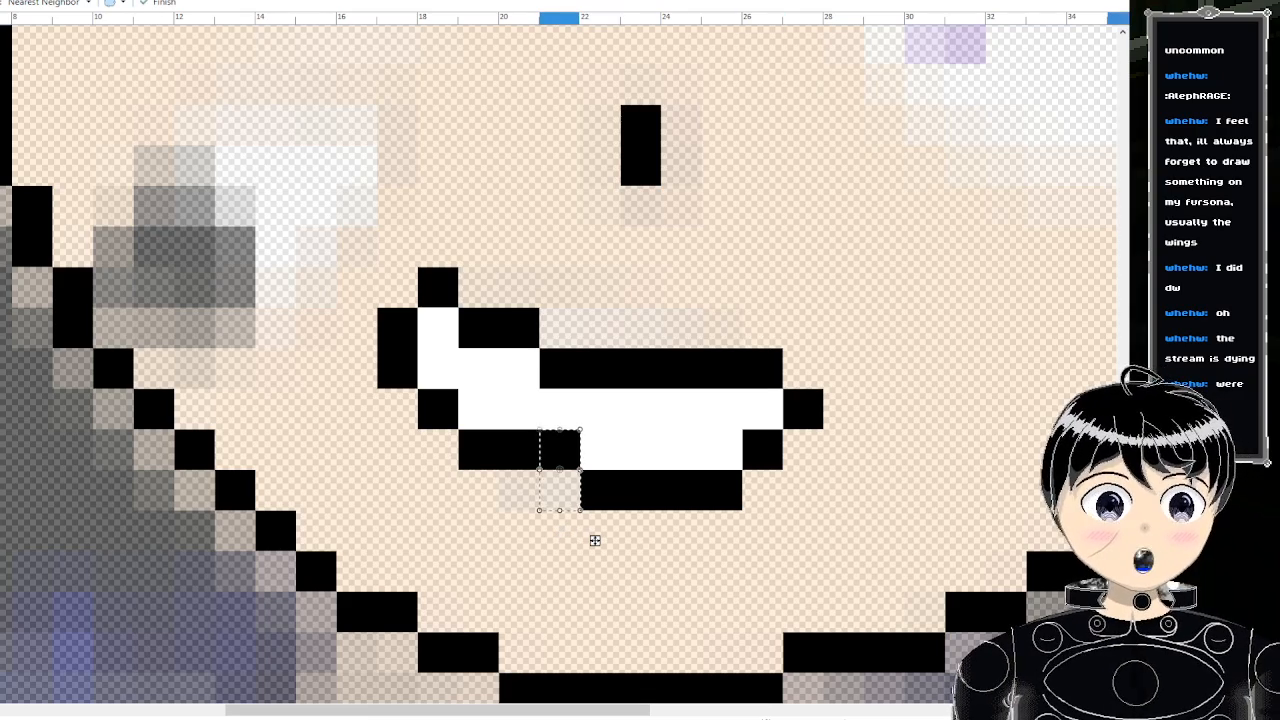
key(s)
key(ctrl+d)
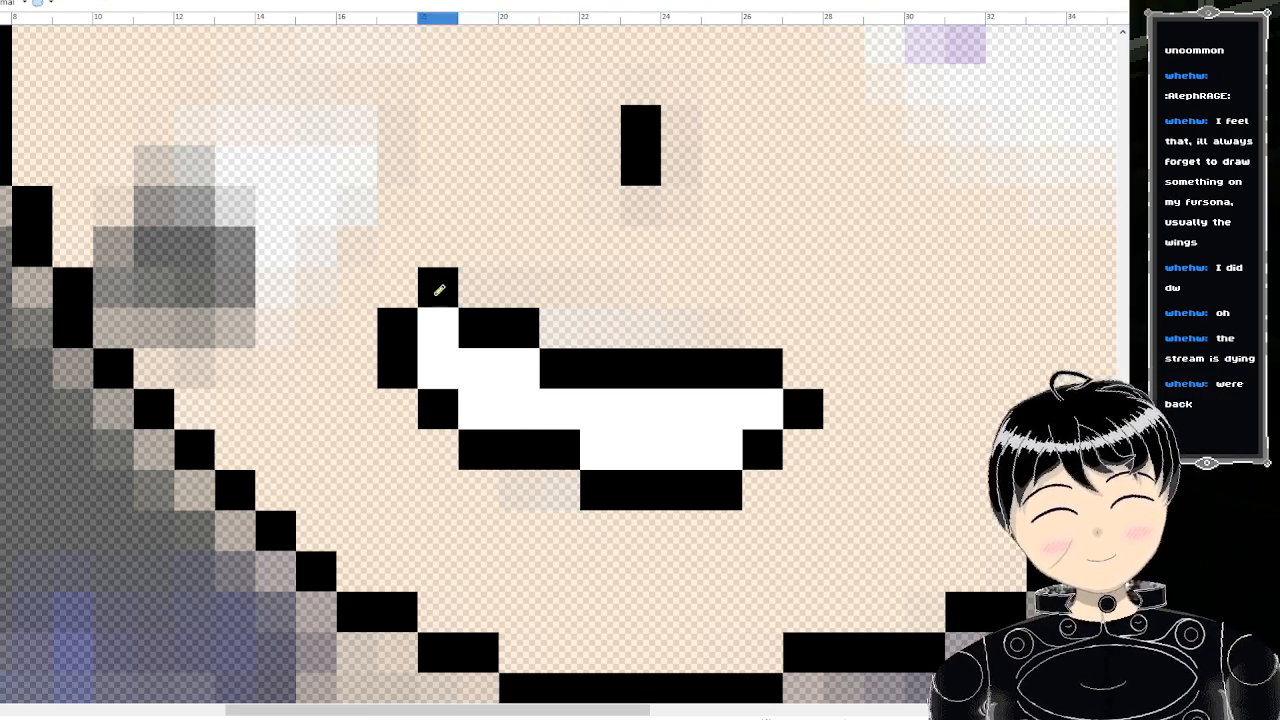
- Square off the mouth's upper-left and upper-right corners with single black pixels
click(405, 288)
scroll(657, 291, down, 3)
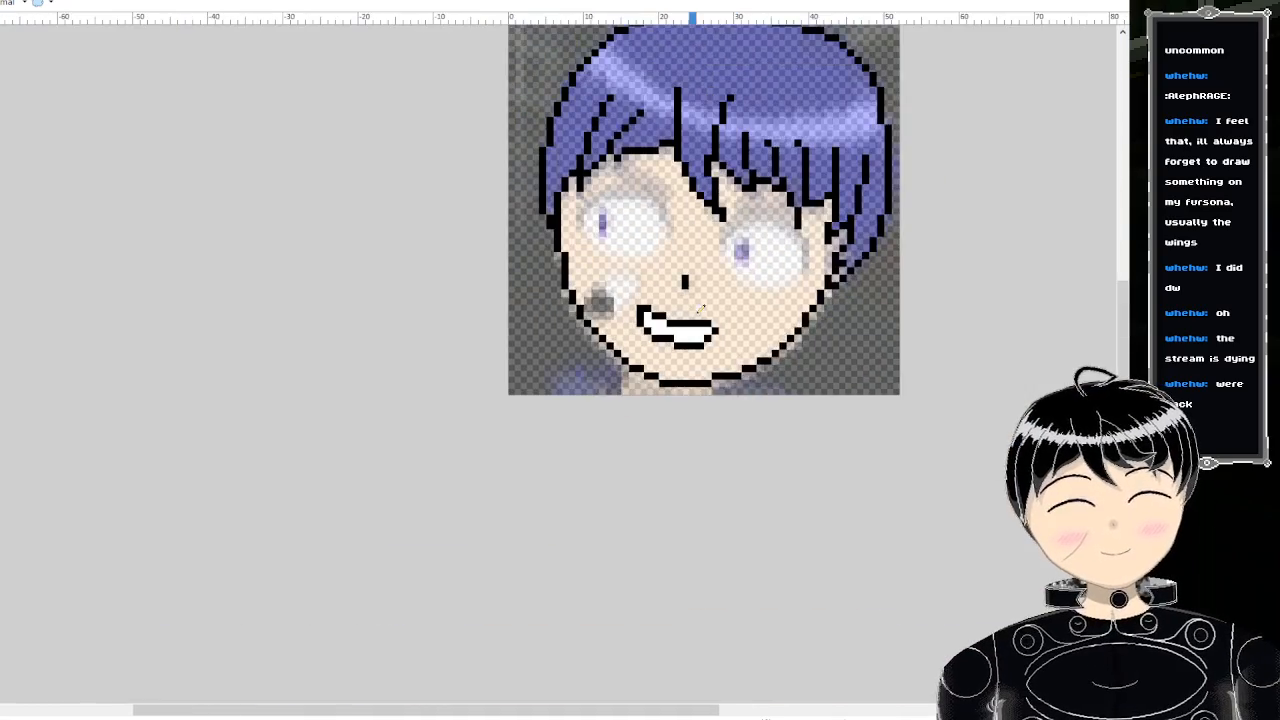
scroll(735, 334, up, 2)
scroll(741, 325, down, 3)
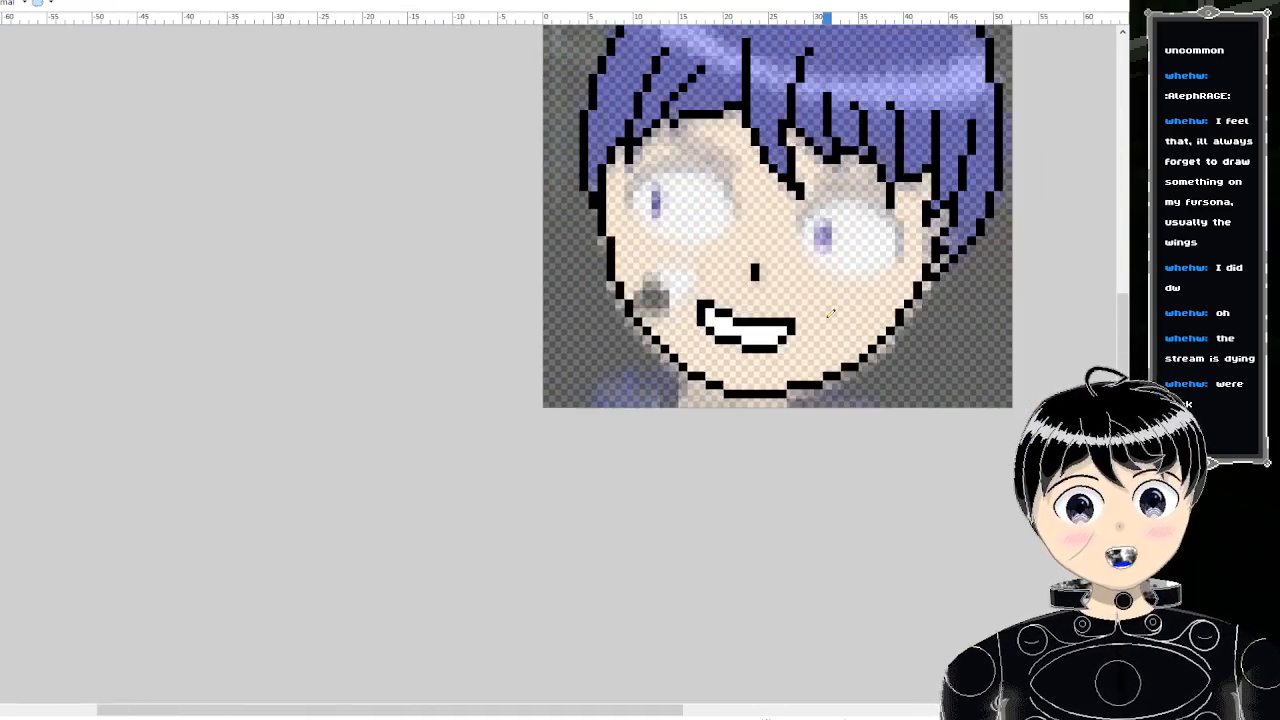
scroll(792, 333, up, 2)
scroll(792, 333, up, 3)
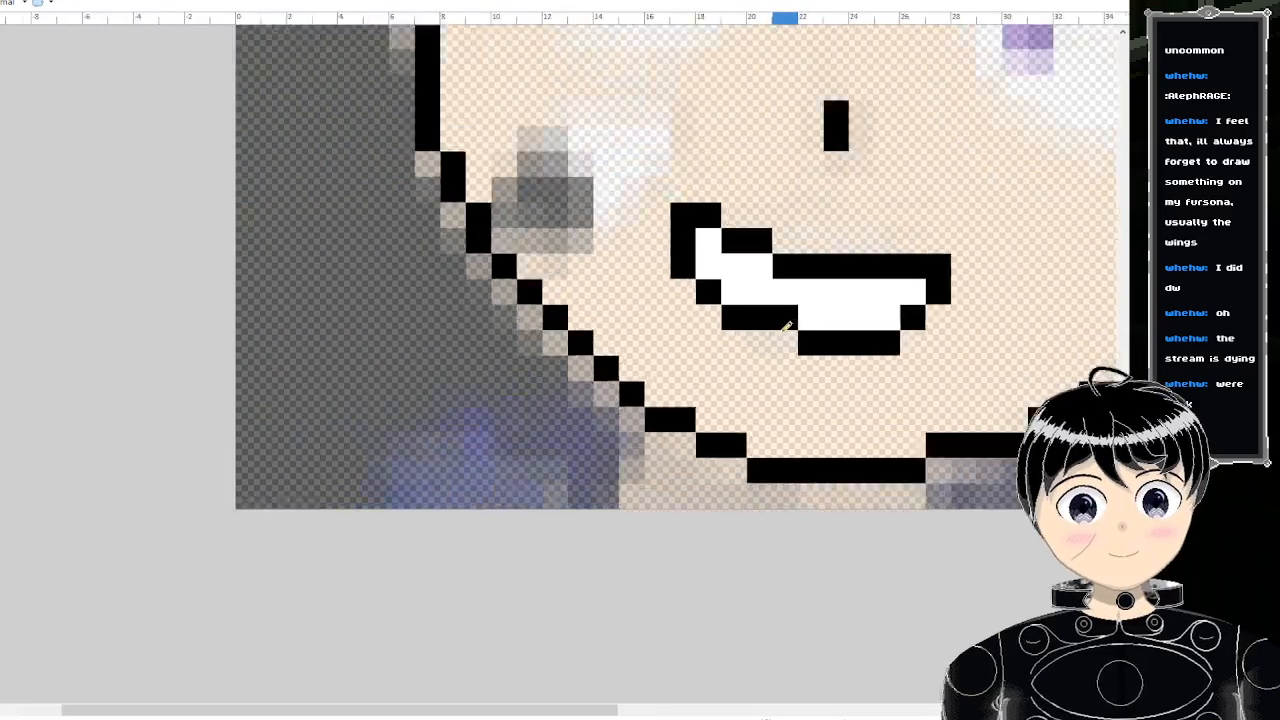
scroll(779, 313, down, 3)
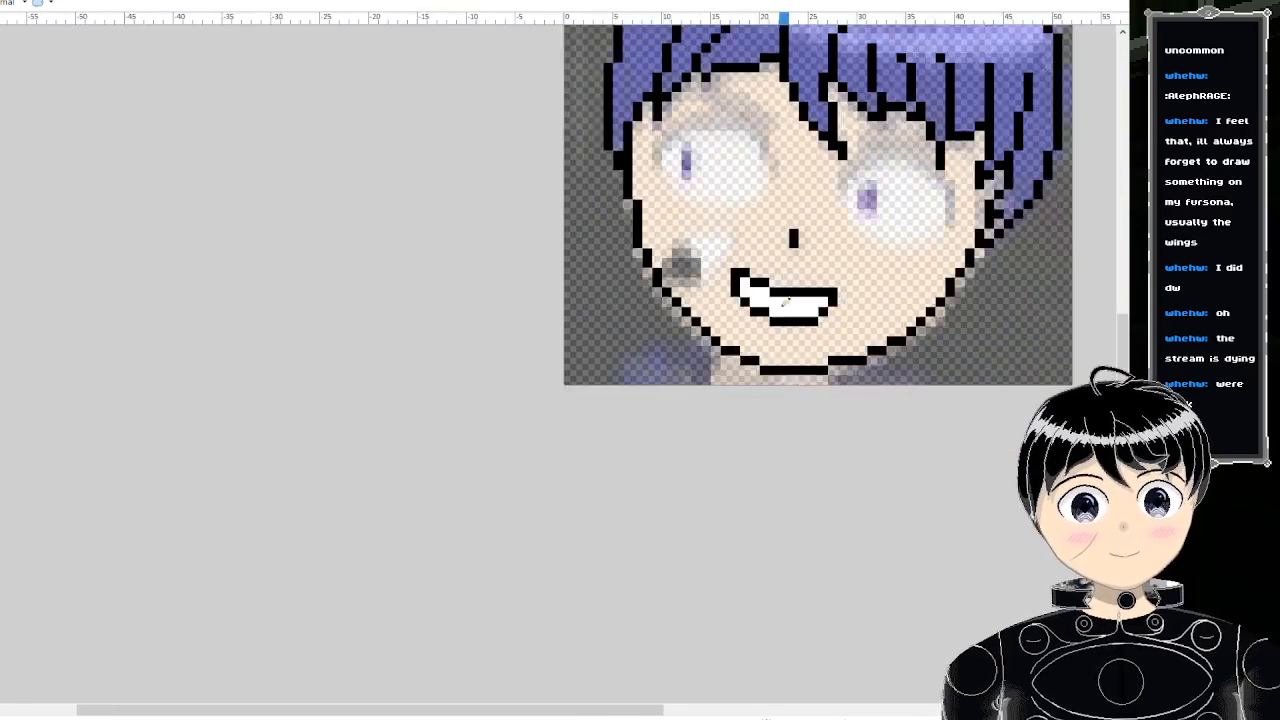
- Raise one pixel at each of the first two steps of the mouth's upper edge, whitening the spots they vacate
scroll(749, 314, up, 3)
right_click(736, 318)
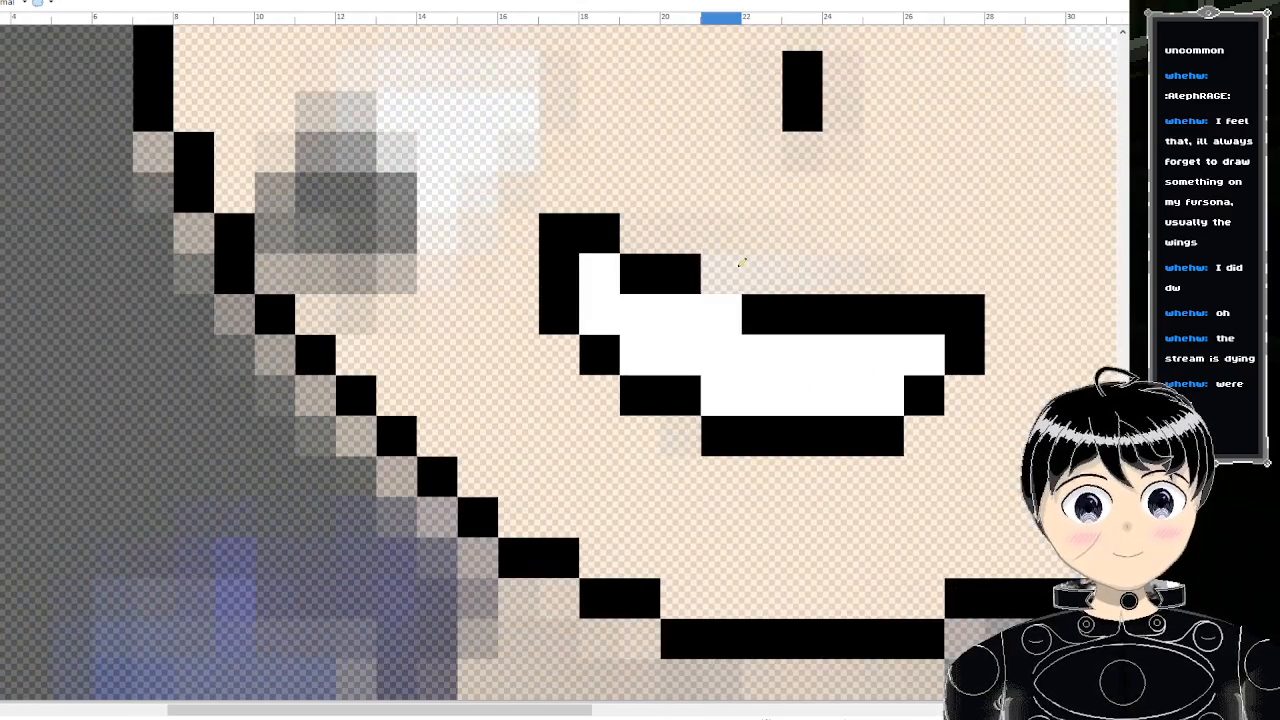
click(733, 266)
right_click(641, 258)
click(641, 234)
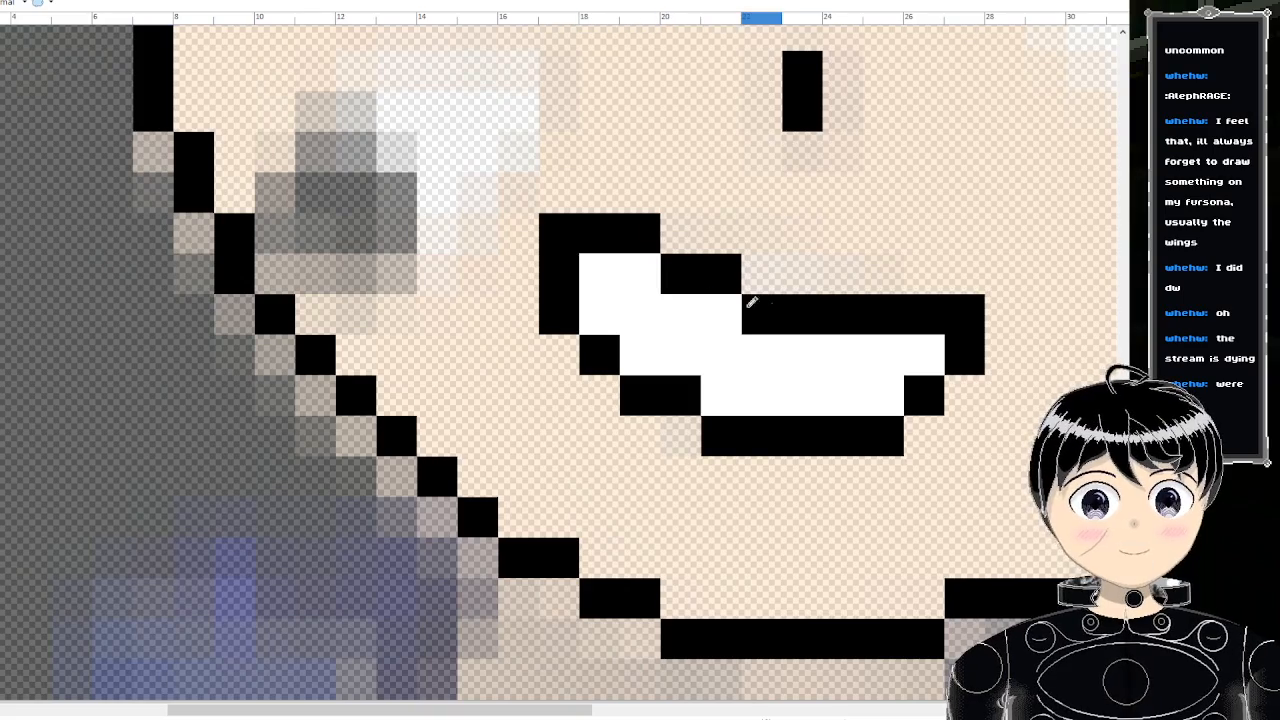
- Extend the middle step of the mouth's upper edge two pixels to the right in black, whitening the pixels beneath it
scroll(760, 305, down, 1)
right_click(766, 310)
right_click(792, 310)
click(767, 286)
click(796, 282)
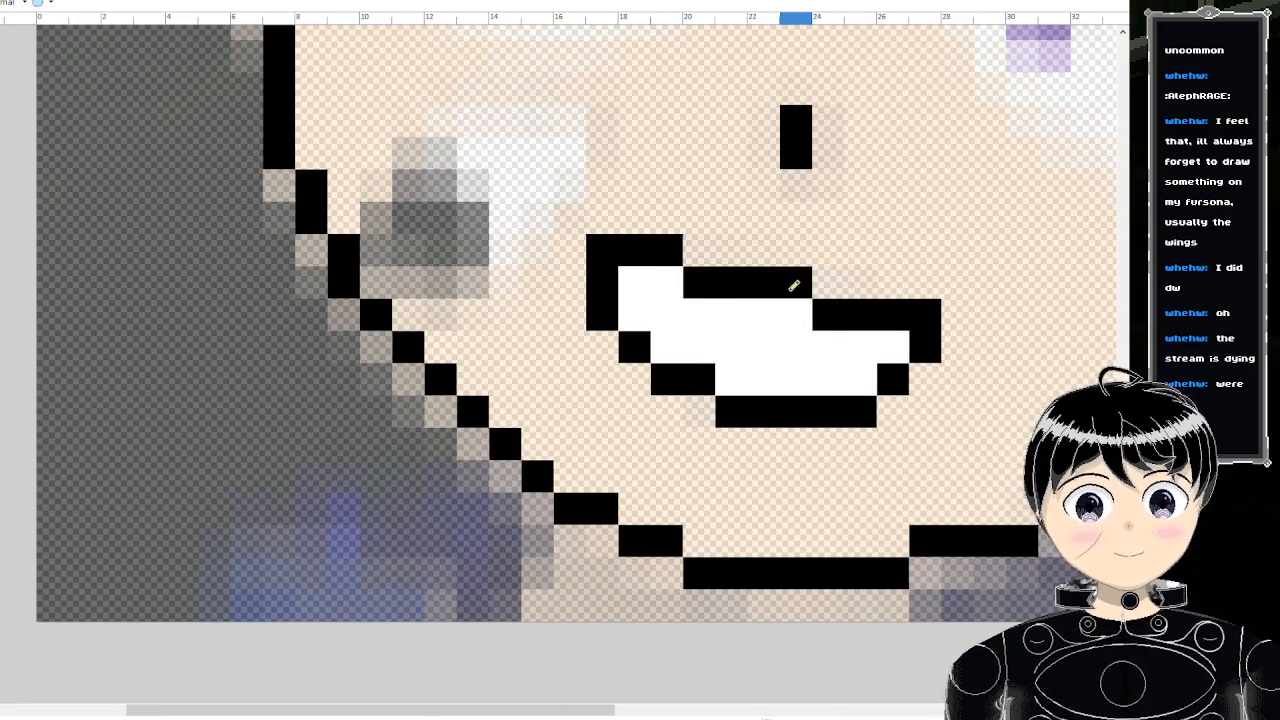
scroll(815, 287, down, 3)
scroll(829, 286, up, 2)
scroll(829, 286, up, 2)
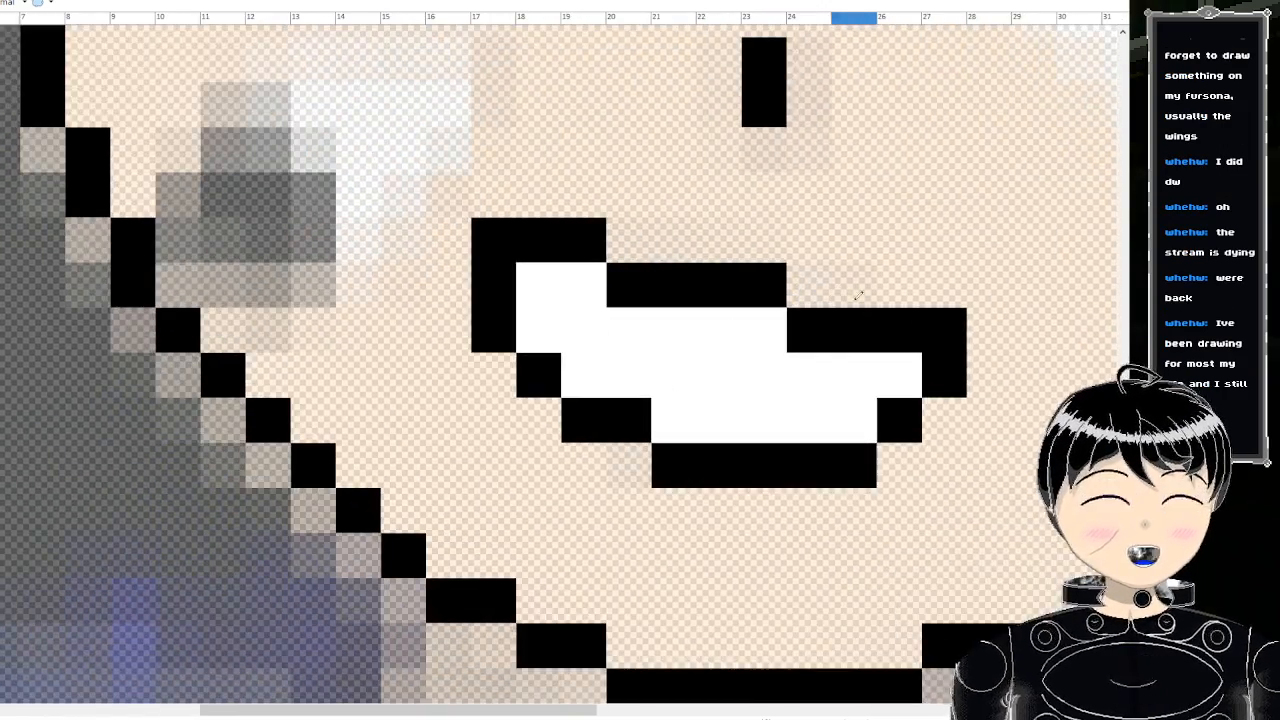
- Move the last pixel of the upper edge's middle step down one pixel to join the right segment
key(s)
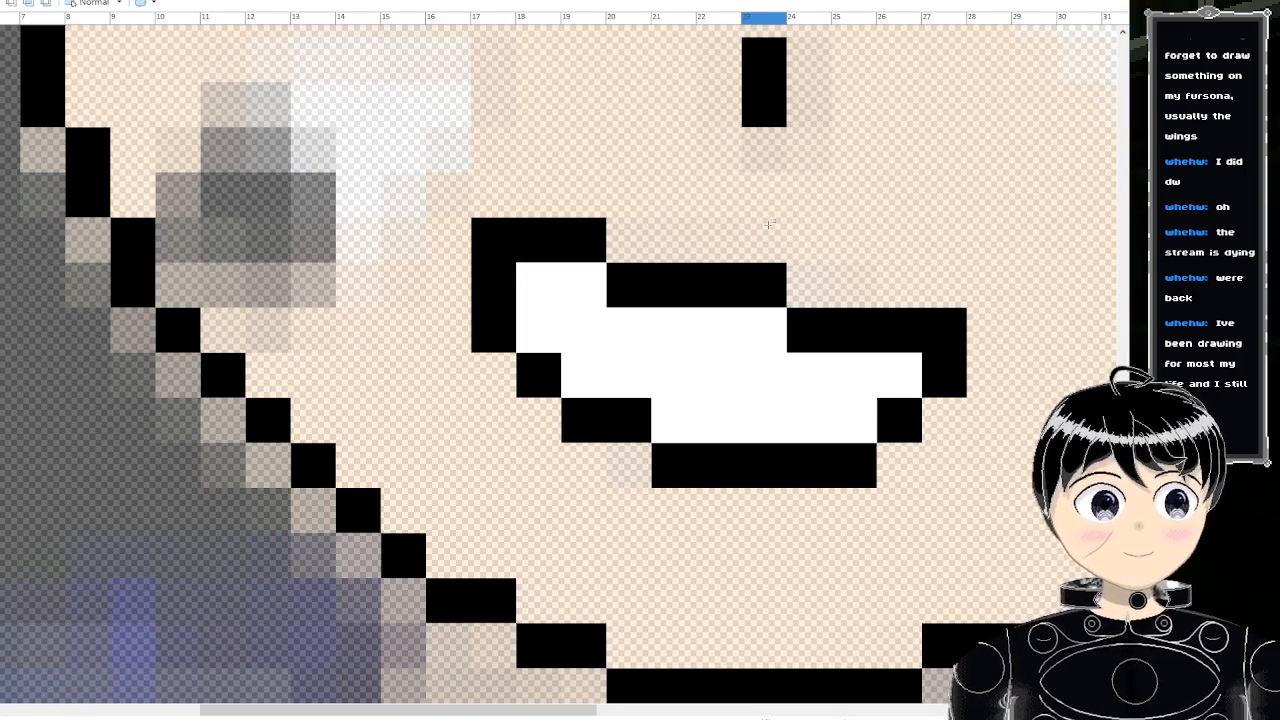
drag(766, 289, 775, 338)
key(m)
key(Down)
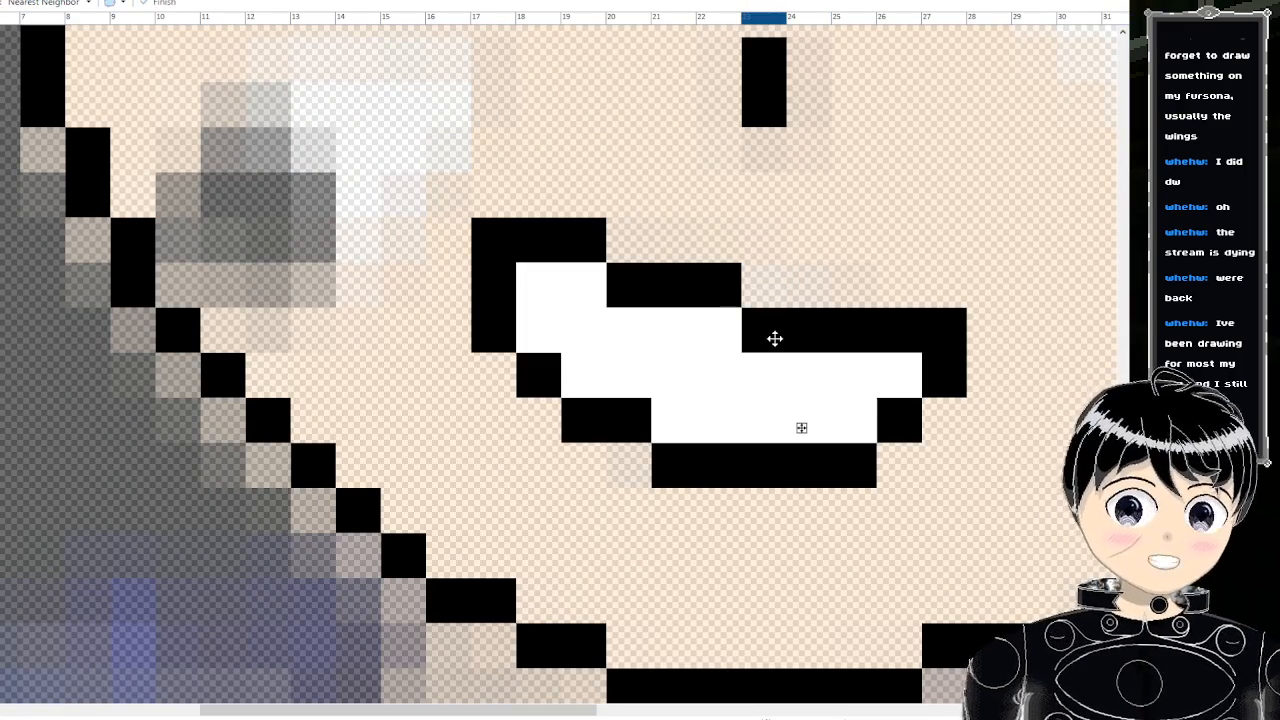
scroll(801, 428, down, 3)
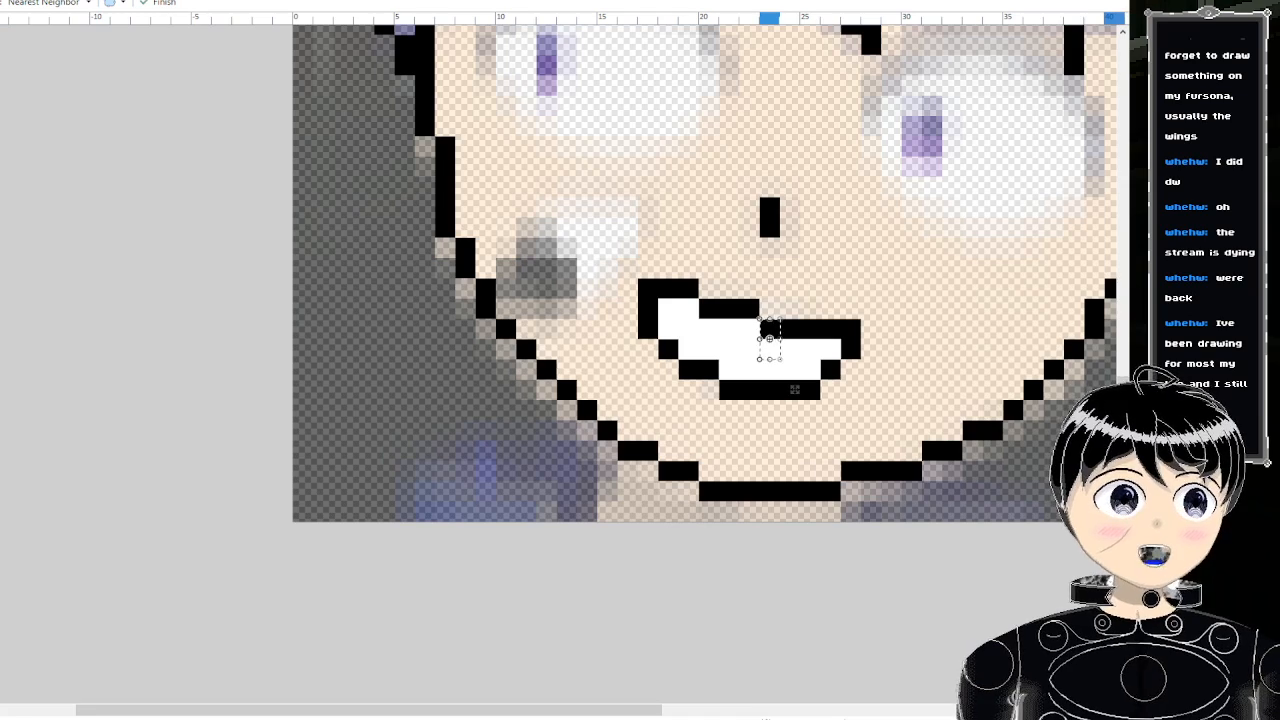
key(s)
drag(903, 400, 801, 321)
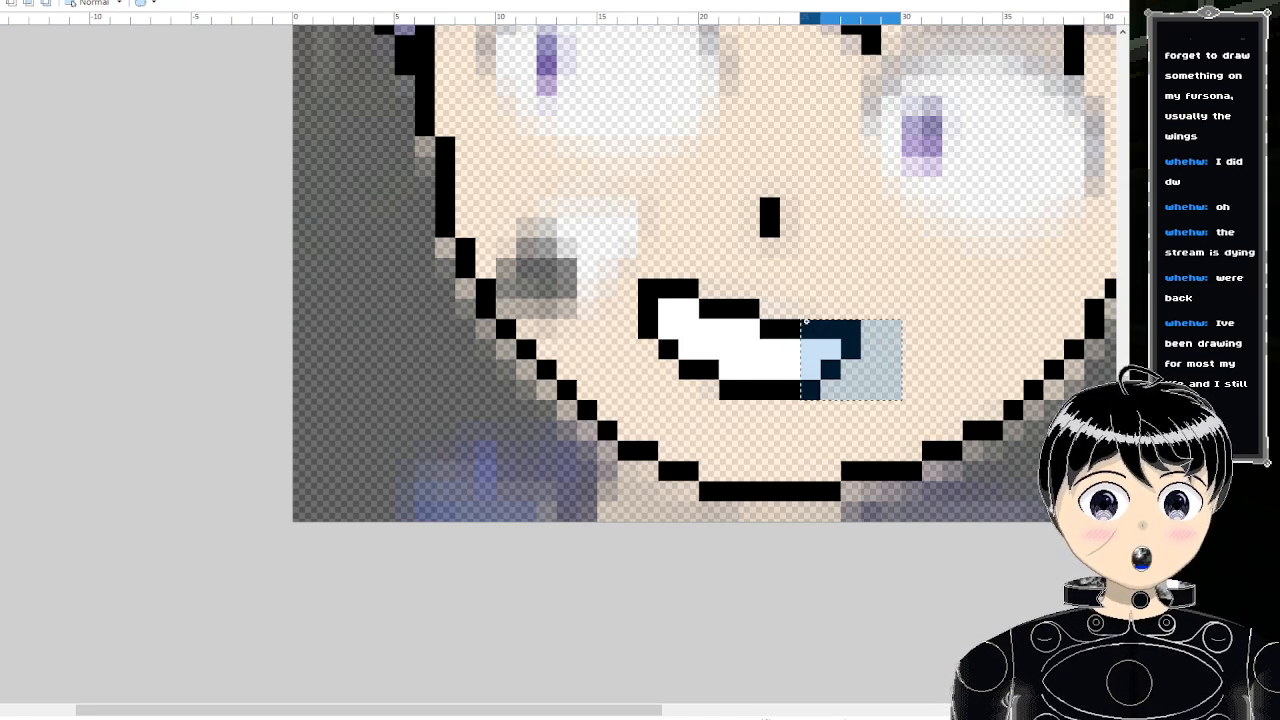
key(m)
key(Up)
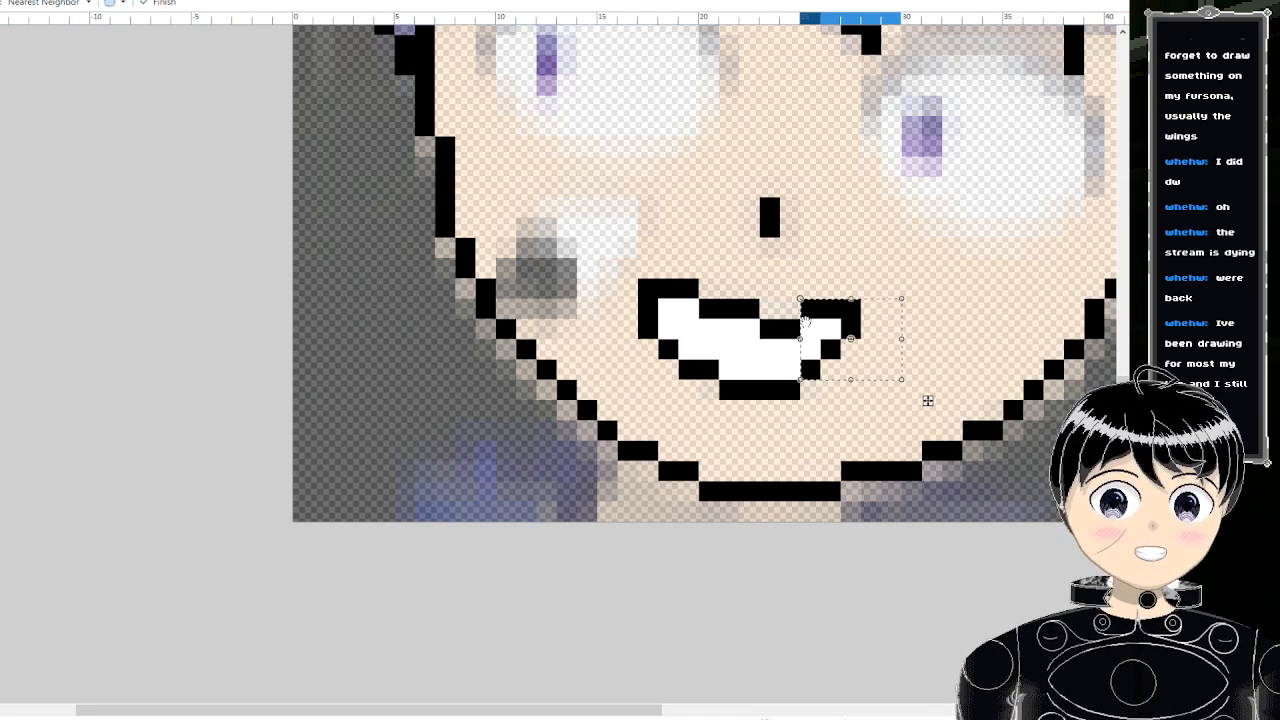
drag(928, 400, 928, 420)
key(ctrl+d)
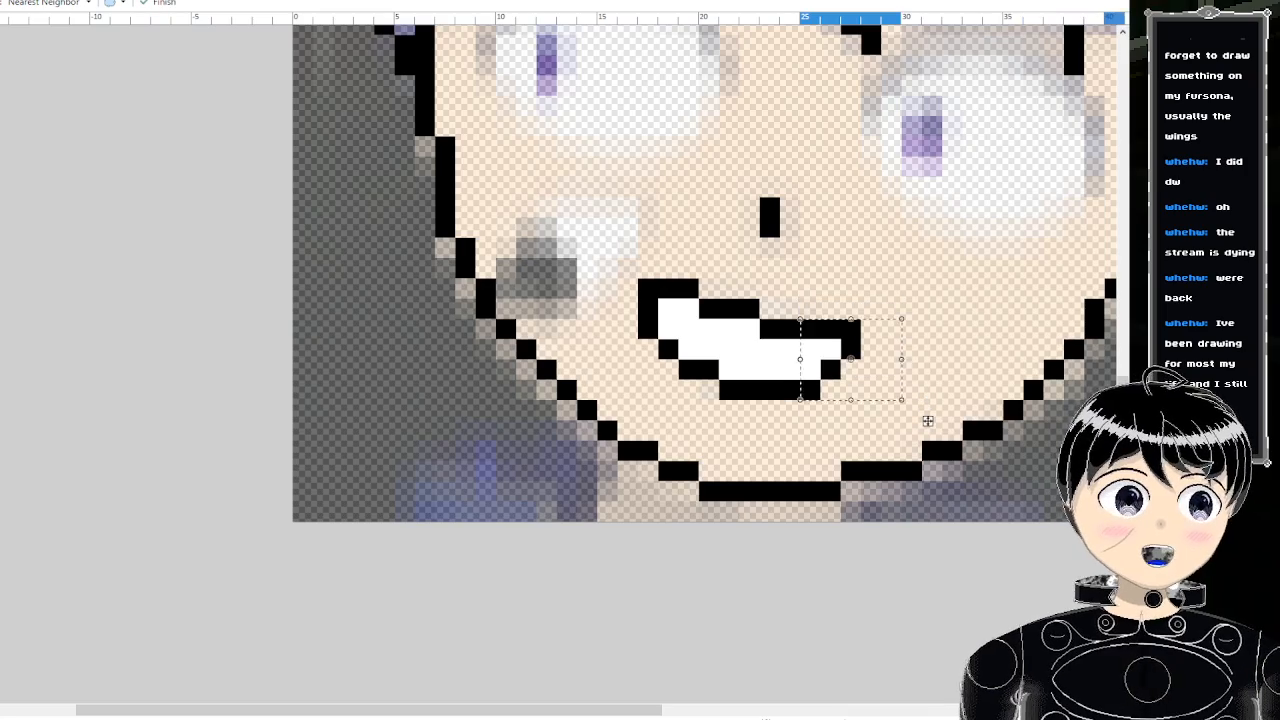
key(s)
key(ctrl+d)
- Lower the mouth's upper edge by one pixel and extend its middle step one pixel to the right
scroll(652, 338, down, 5)
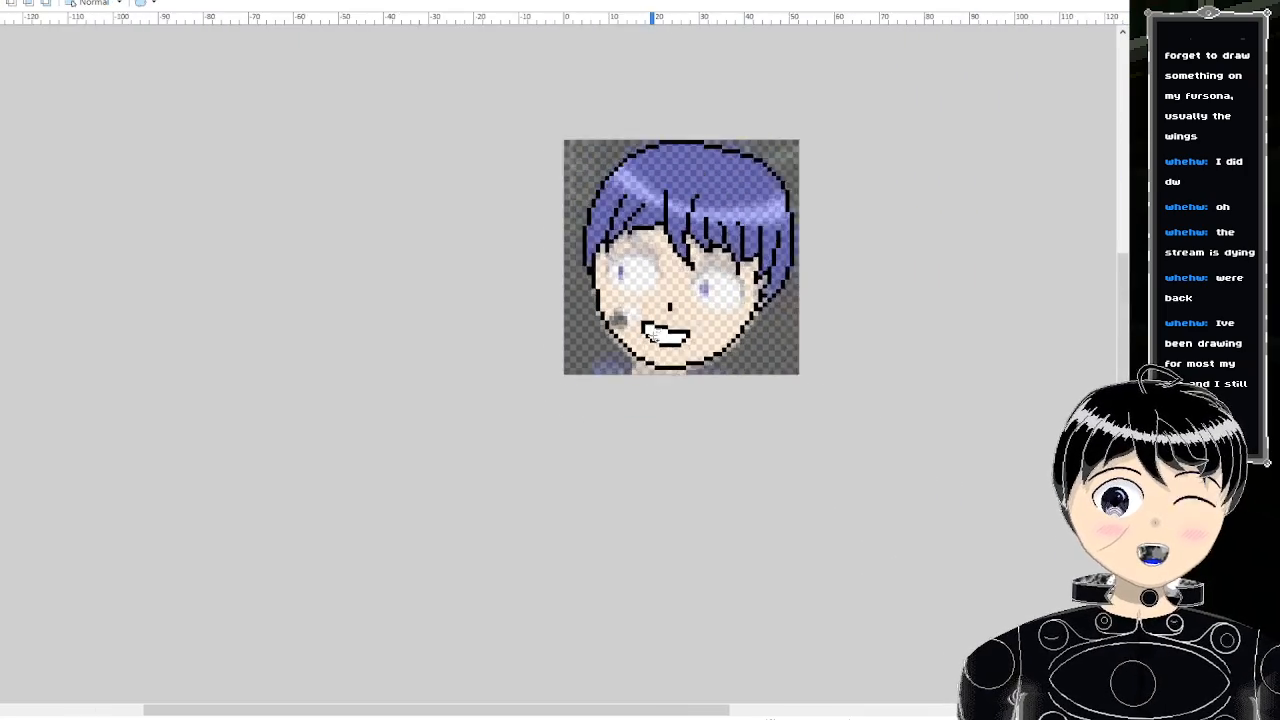
scroll(652, 338, up, 5)
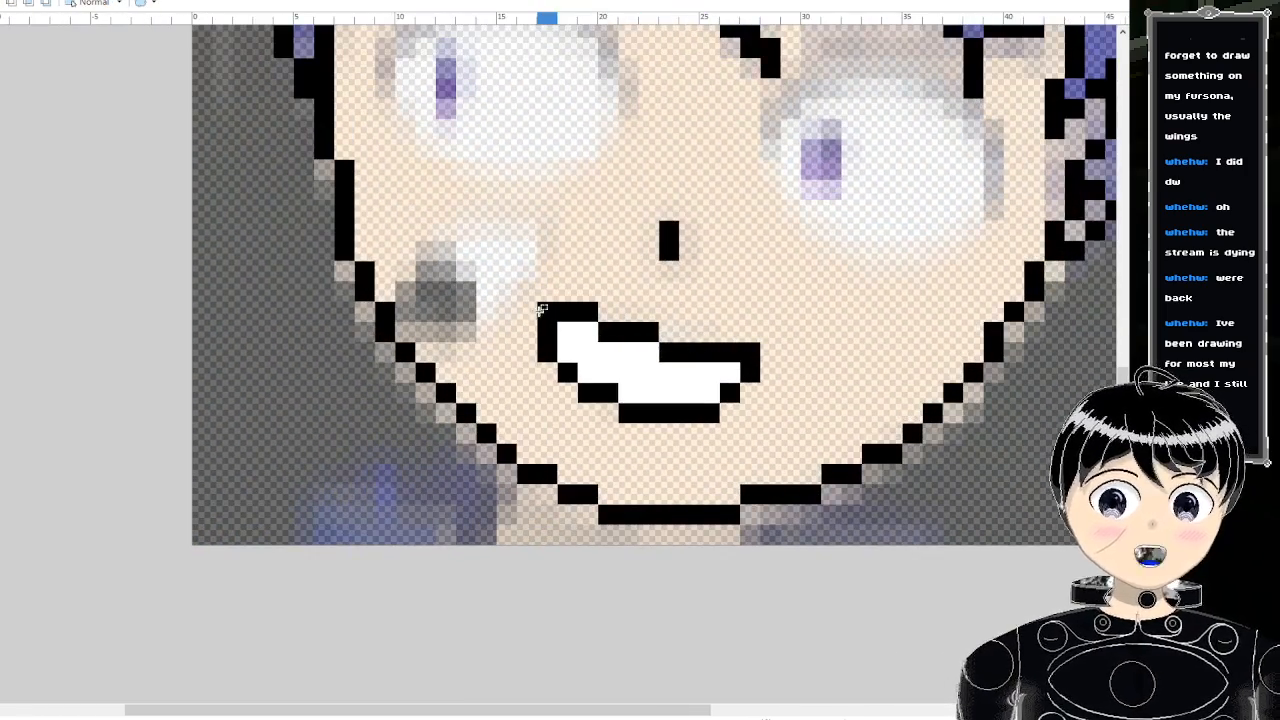
drag(539, 305, 812, 392)
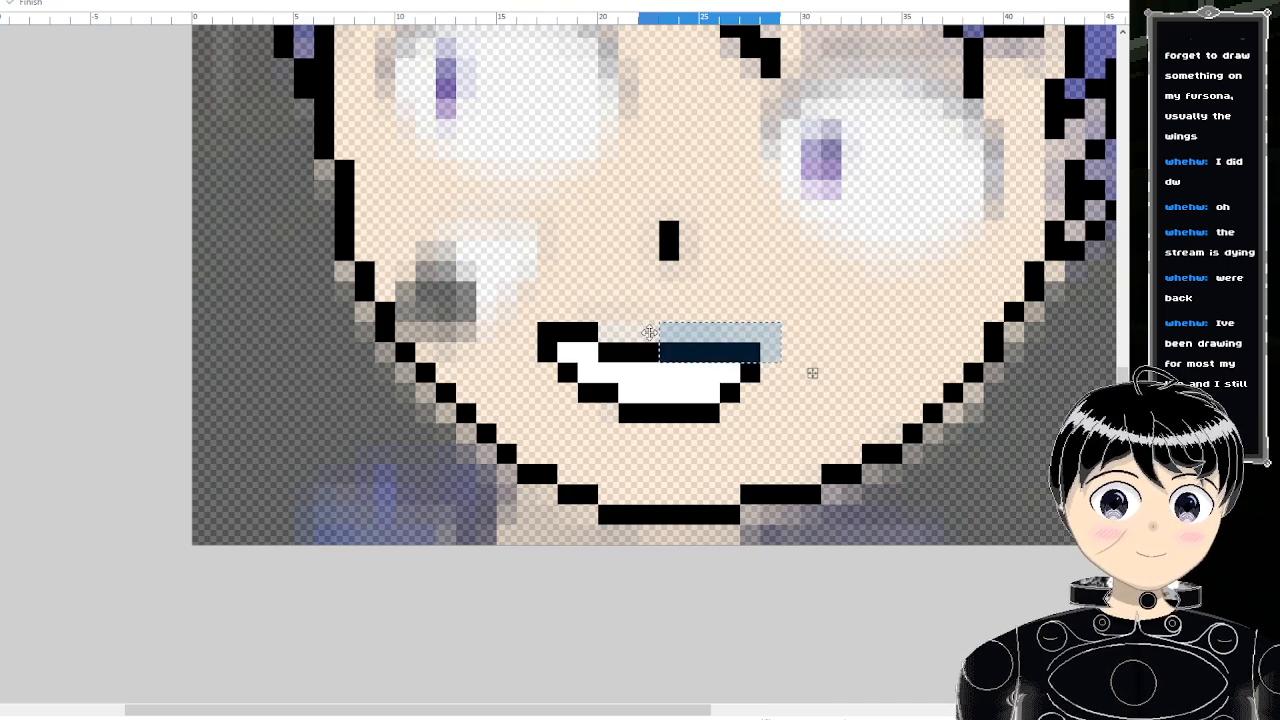
key(ctrl+d)
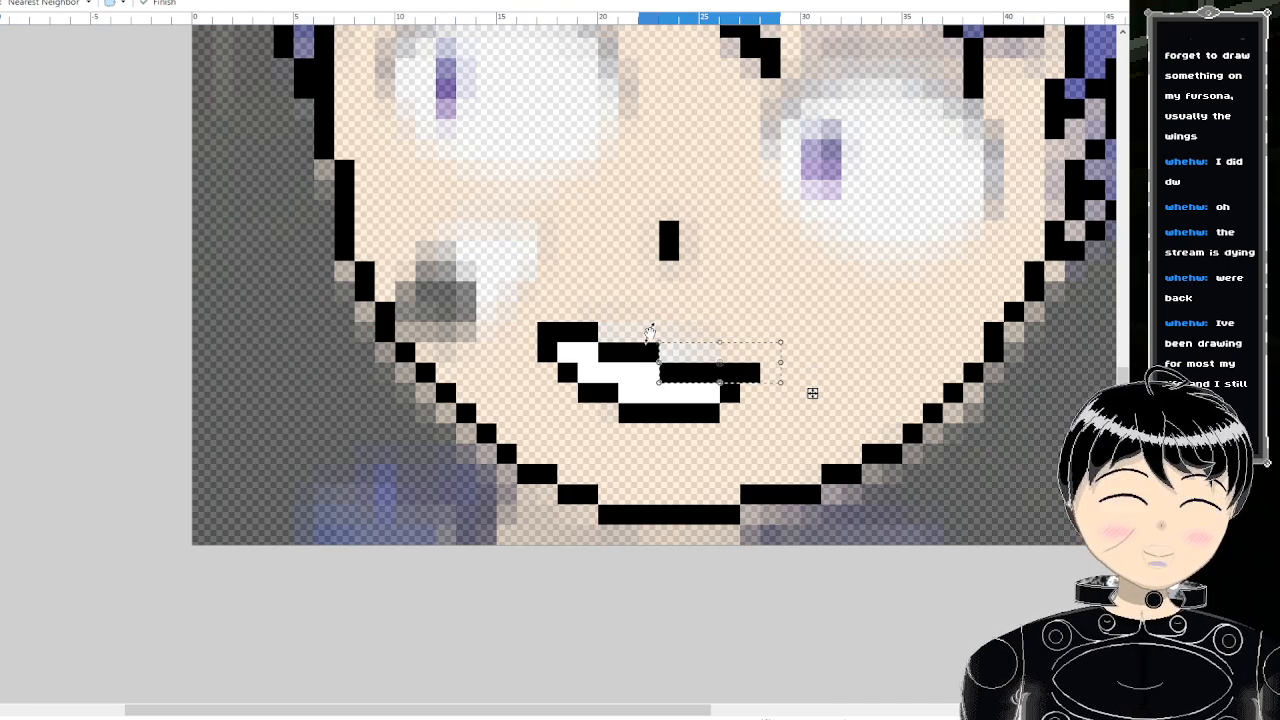
mouse_move(812, 392)
mouse_down()
mouse_move(812, 372)
mouse_move(832, 372)
mouse_move(832, 392)
mouse_up()
key(ctrl+d)
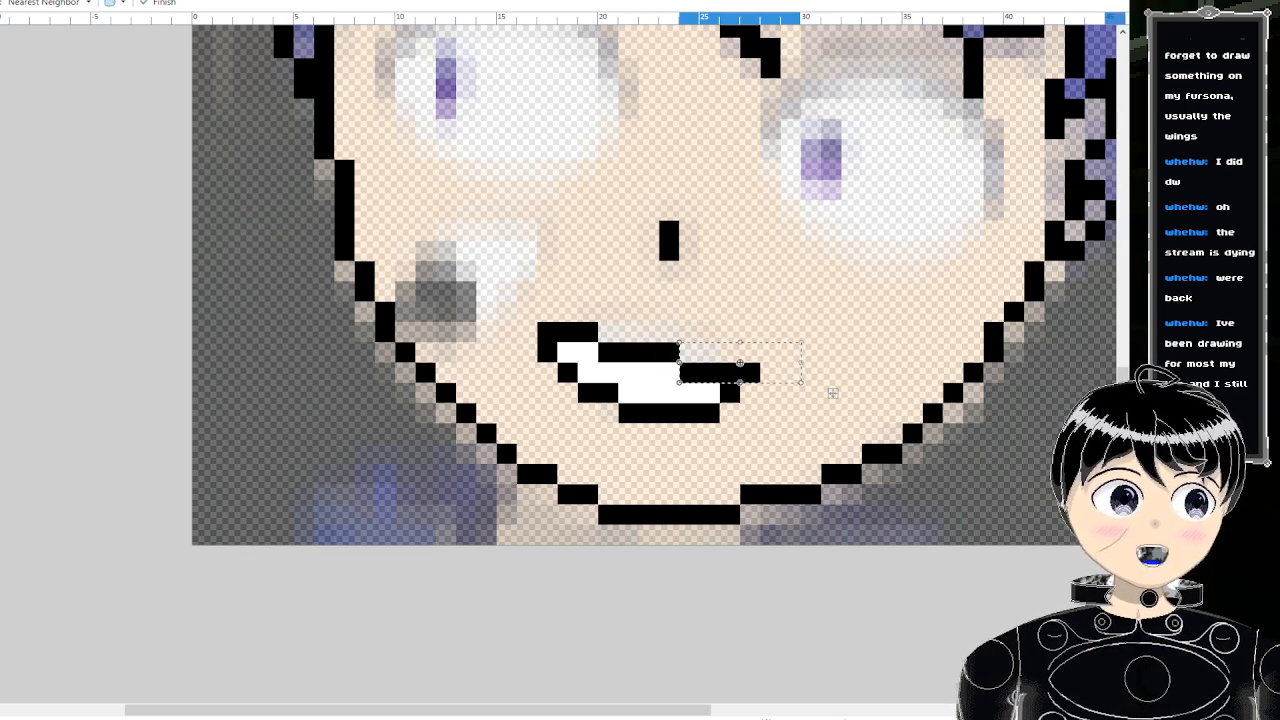
- Shorten the upper edge's middle step by moving its rightmost pixel down one pixel
scroll(950, 335, down, 3)
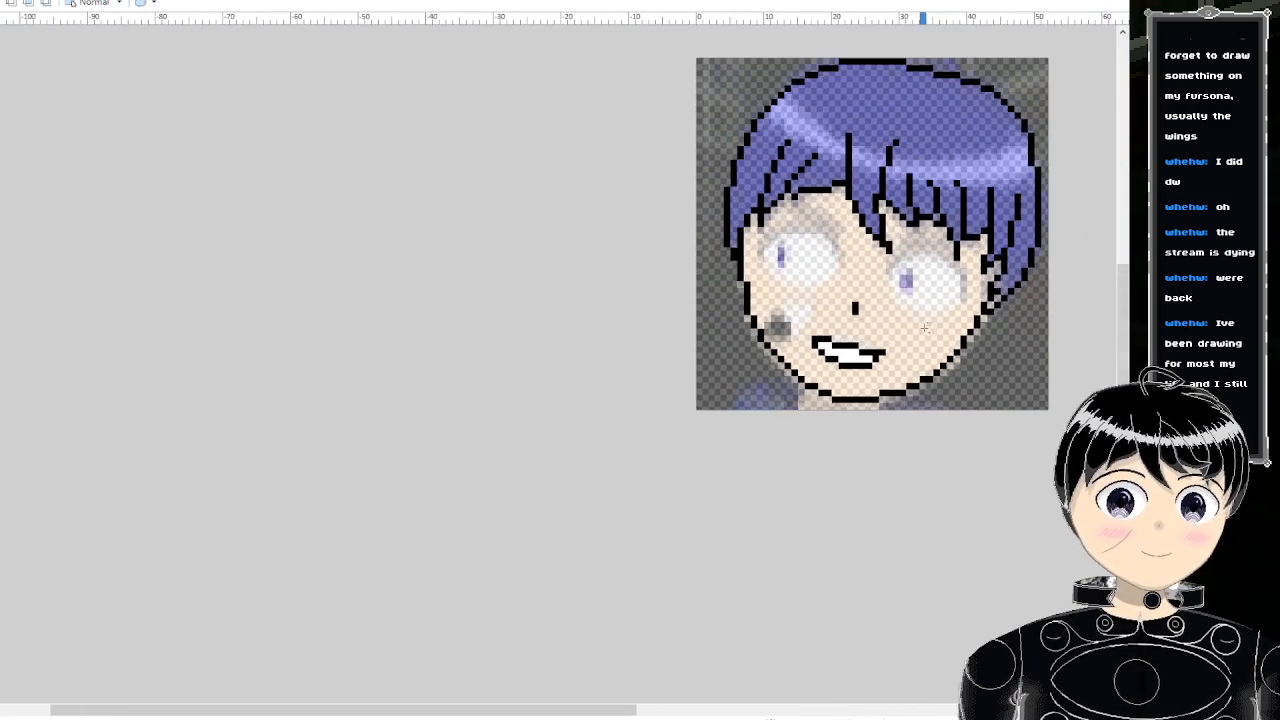
scroll(865, 328, up, 2)
scroll(865, 328, up, 3)
drag(814, 340, 838, 404)
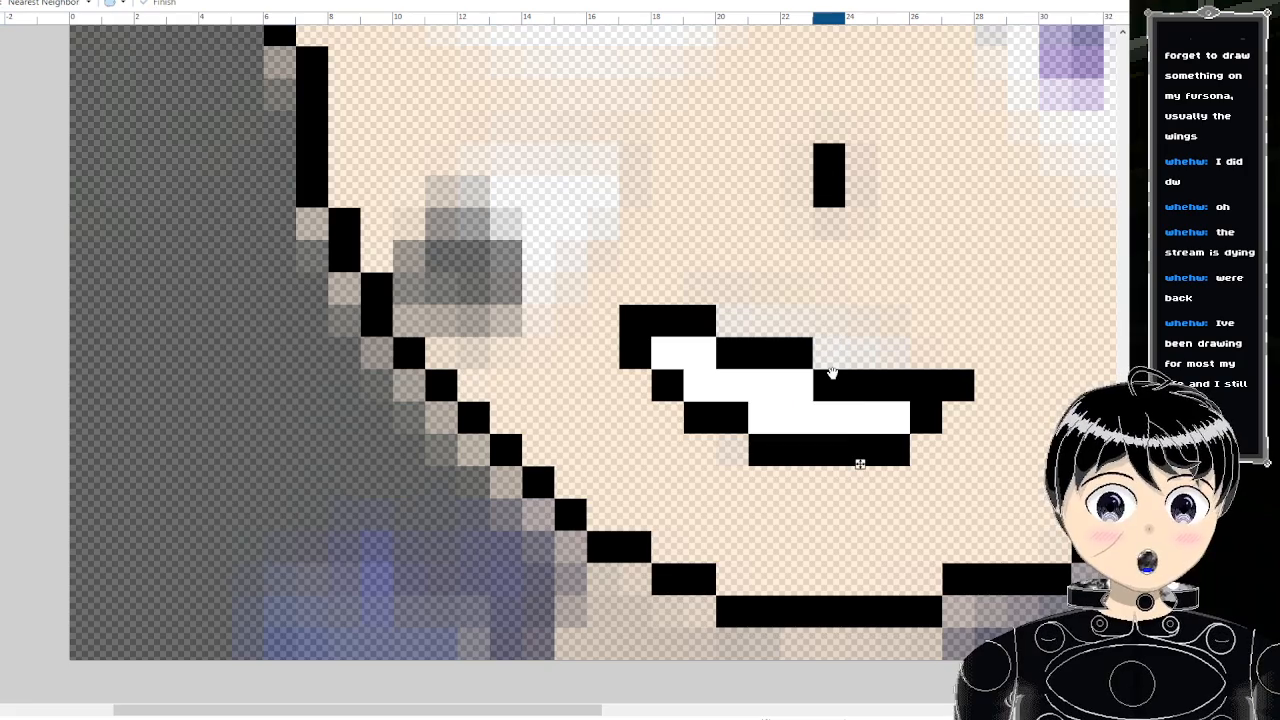
key(s)
scroll(890, 335, down, 2)
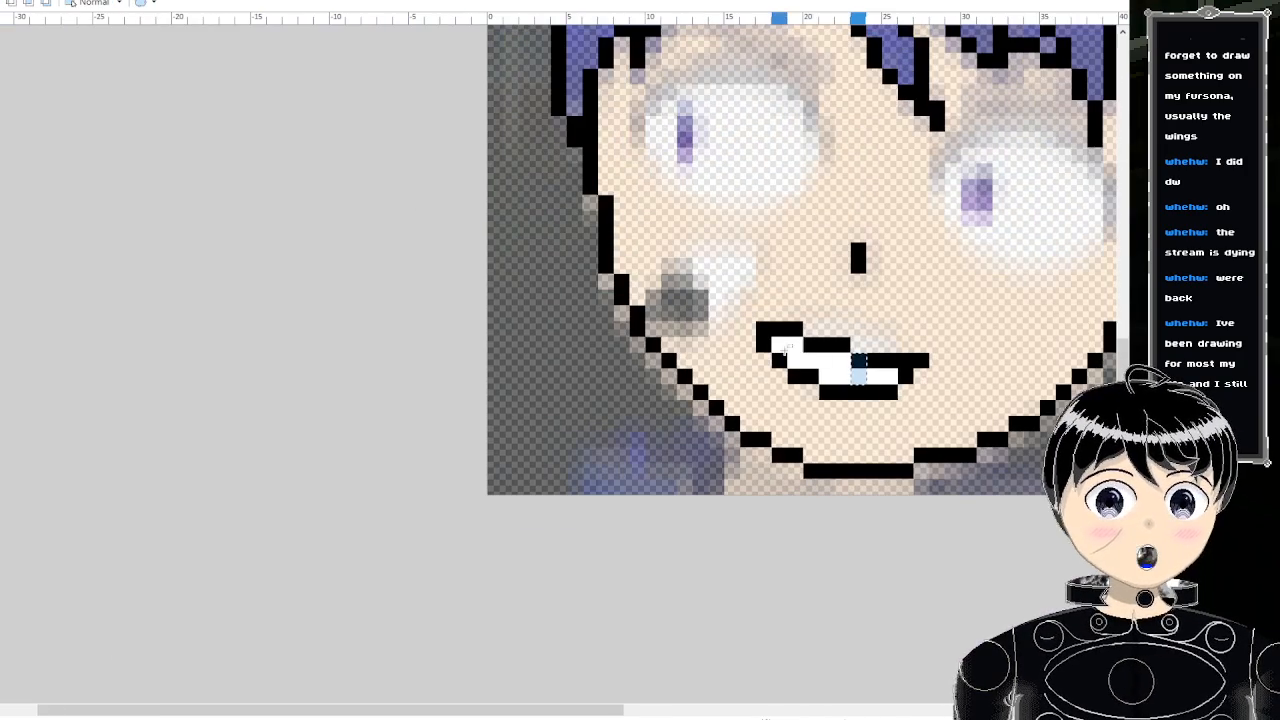
- Shift the whole mouth one pixel to the right and clear the selection
drag(756, 322, 975, 432)
key(m)
key(Right)
key(Up)
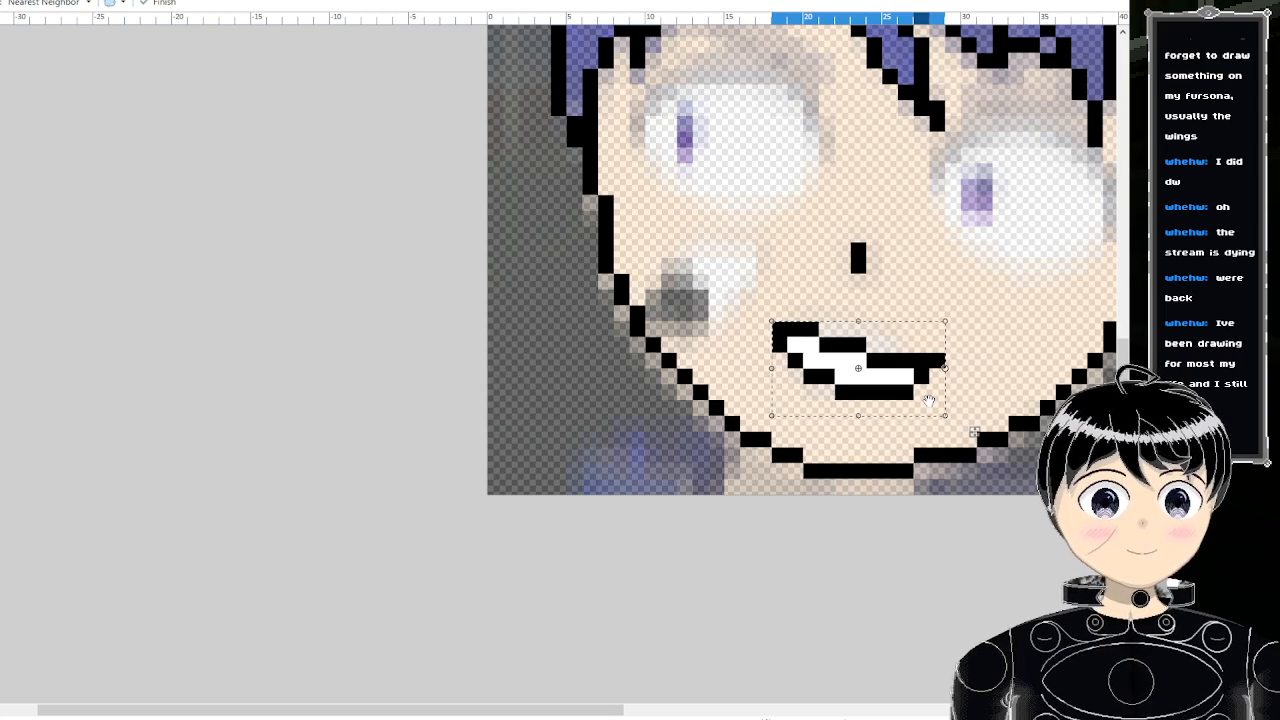
key(s)
key(ctrl+d)
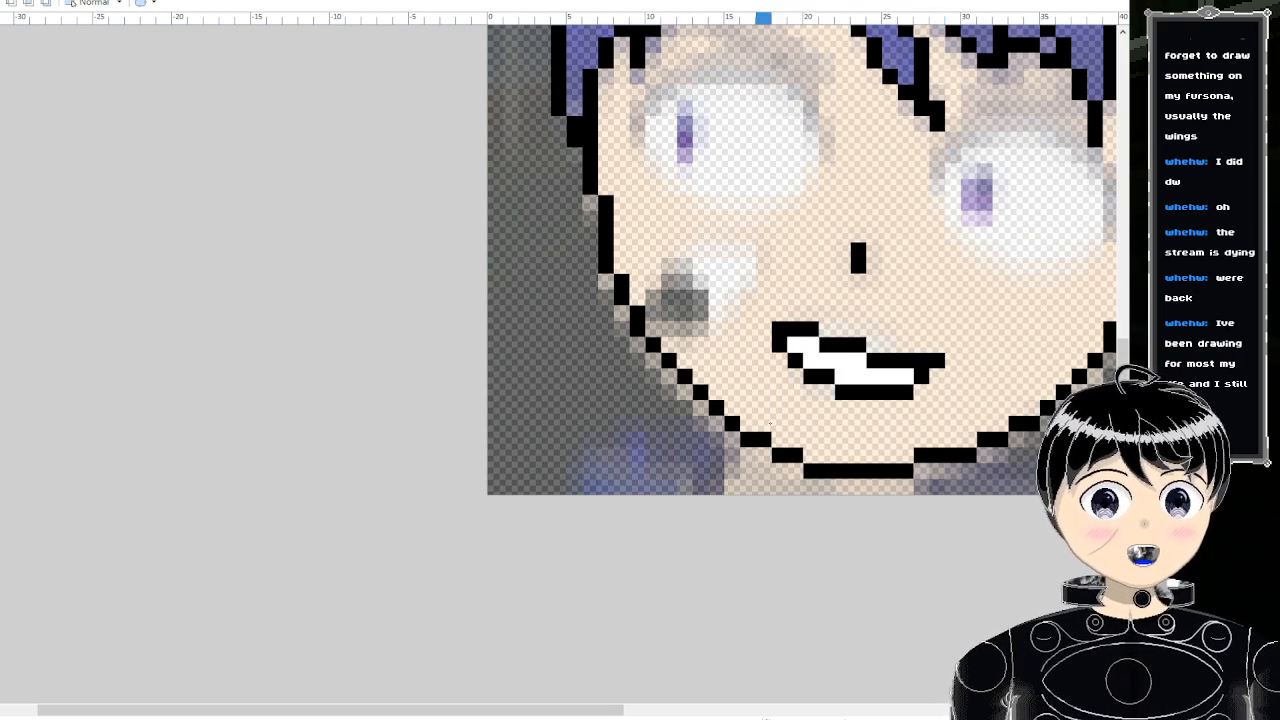
- Delete the black pixel protruding from the mouth's right corner
scroll(975, 400, up, 2)
drag(922, 348, 974, 400)
key(Delete)
key(ctrl+d)
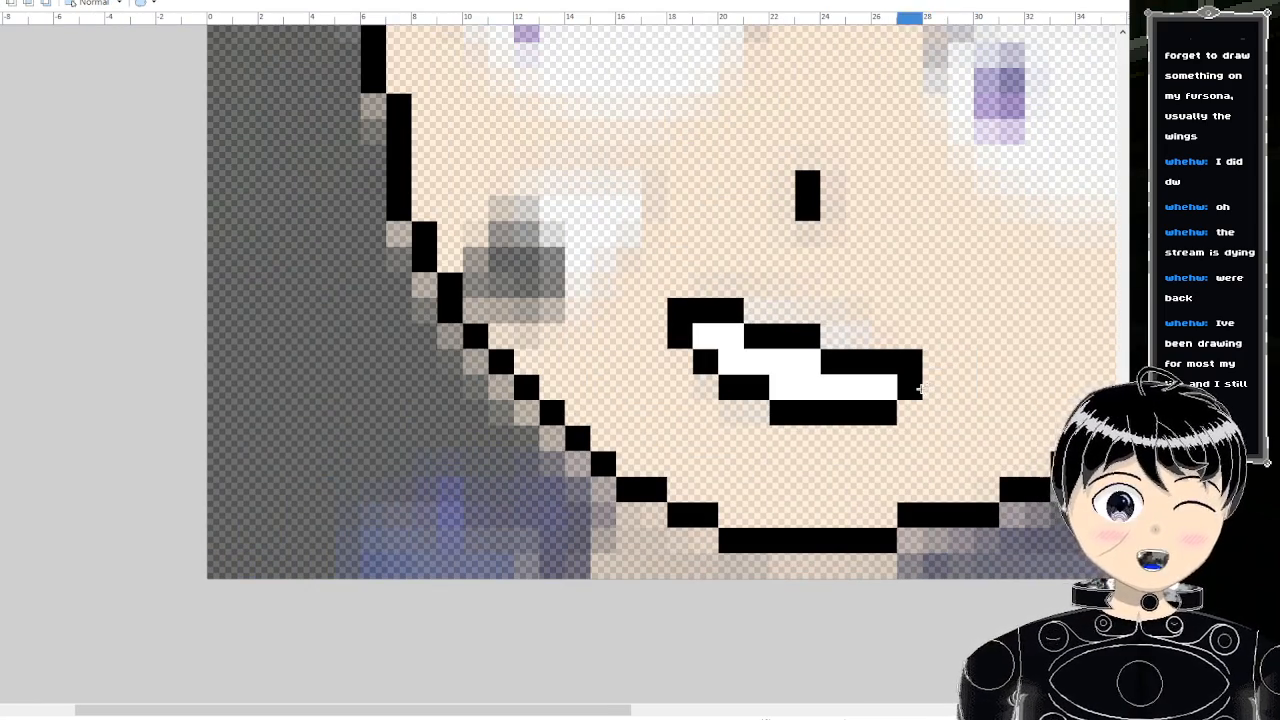
scroll(918, 332, down, 4)
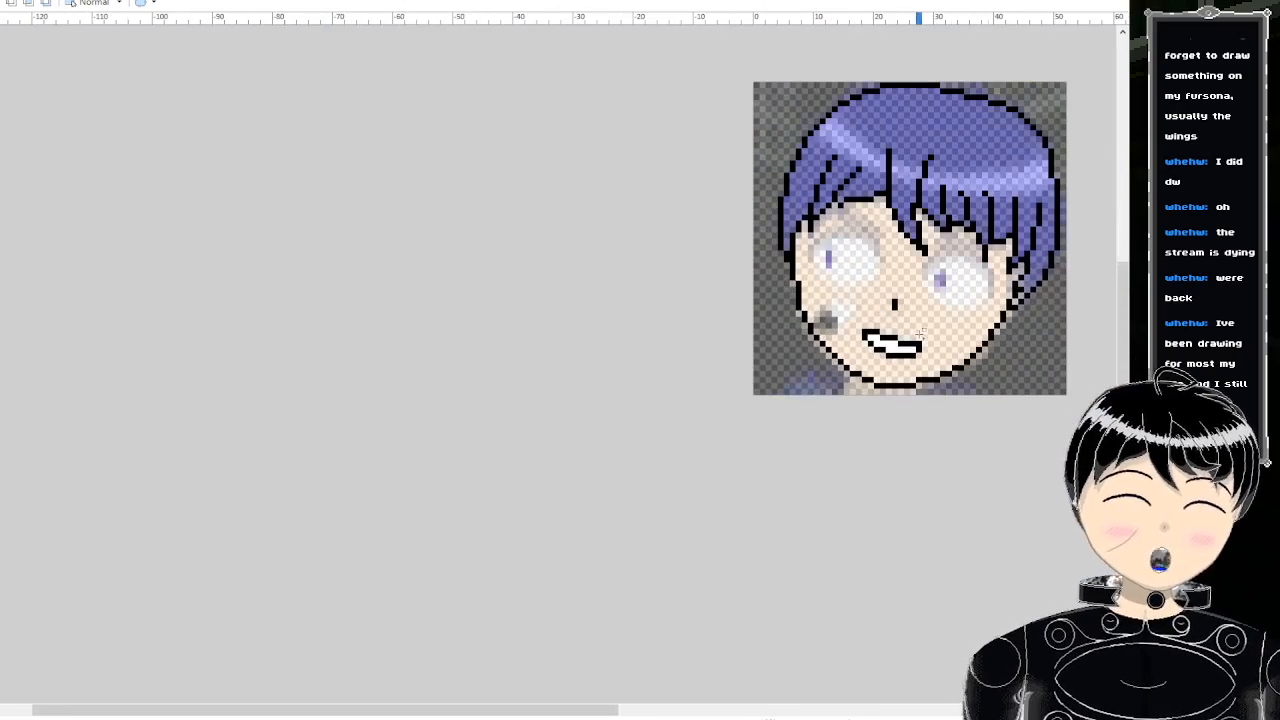
scroll(950, 337, up, 4)
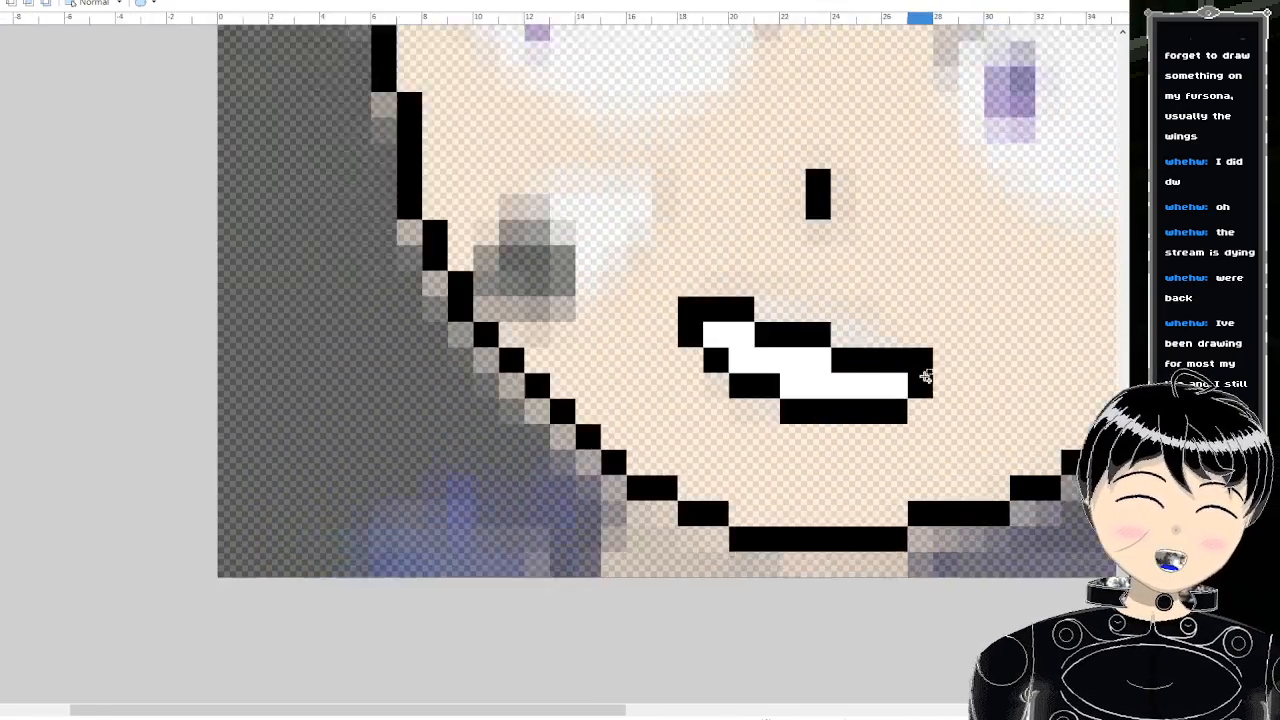
- Raise the left and middle segments of the mouth's upper edge by one pixel to open the mouth taller
scroll(926, 376, up, 2)
drag(935, 380, 753, 316)
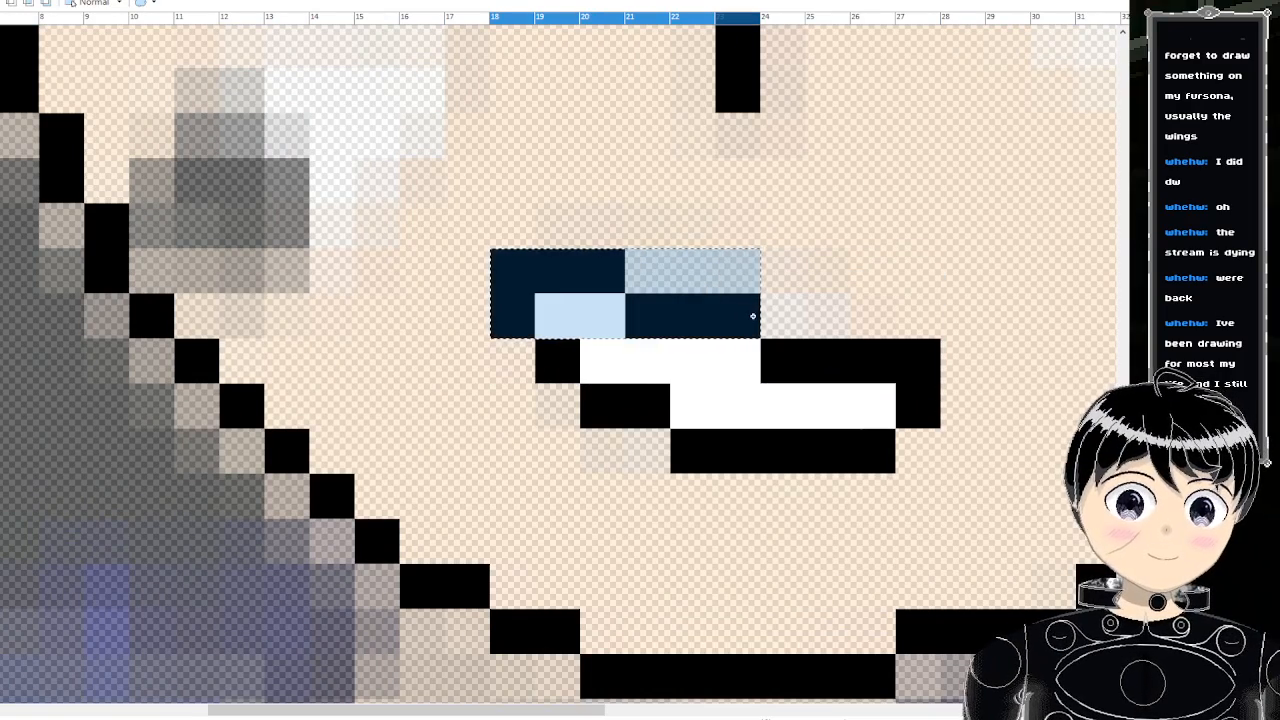
drag(509, 251, 755, 290)
key(Up)
key(Down)
key(Up)
key(Down)
key(Right)
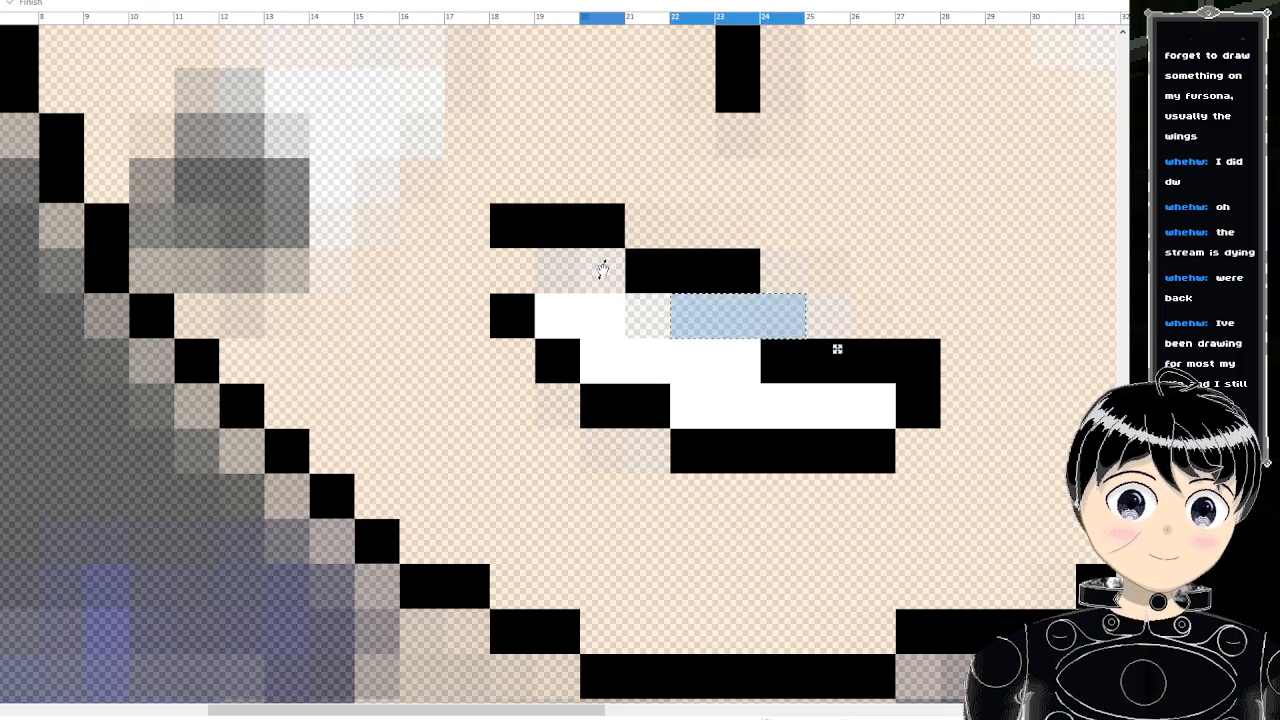
- Move the four-pixel black segment at the right end of the upper lip outline up one pixel
key(Down)
key(Right)
key(Right)
key(Right)
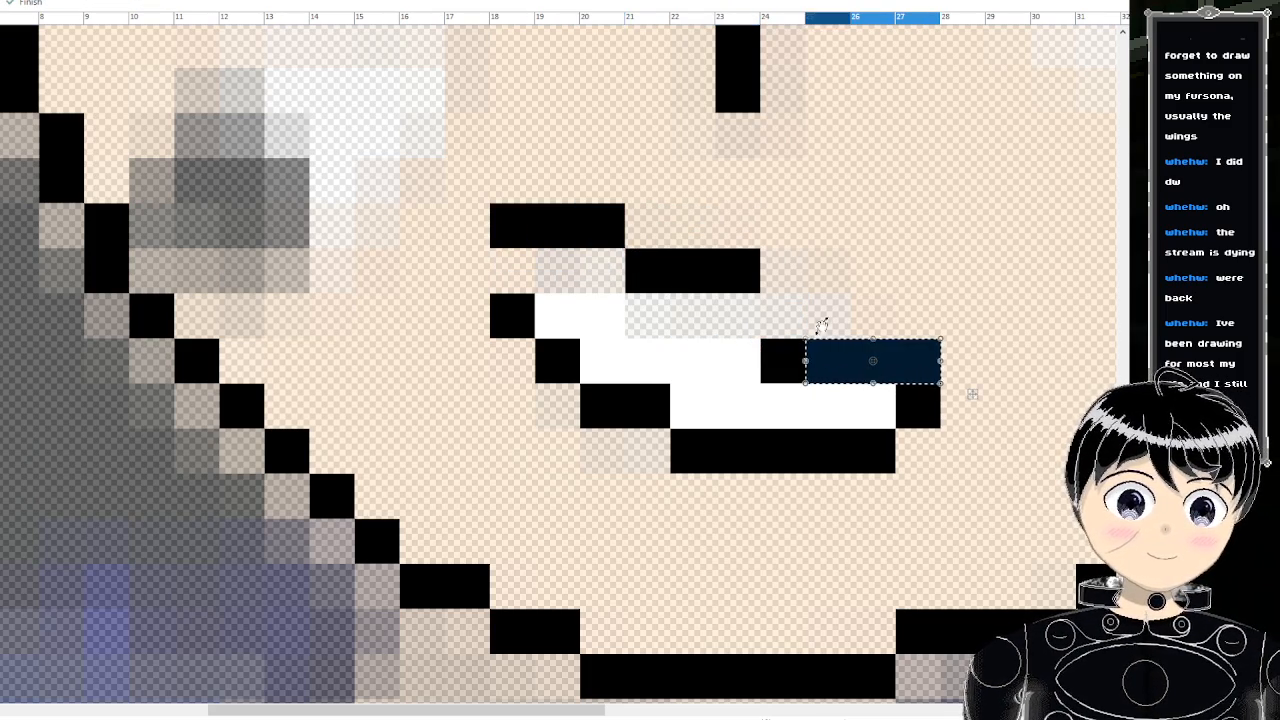
drag(815, 328, 802, 330)
key(ctrl+z)
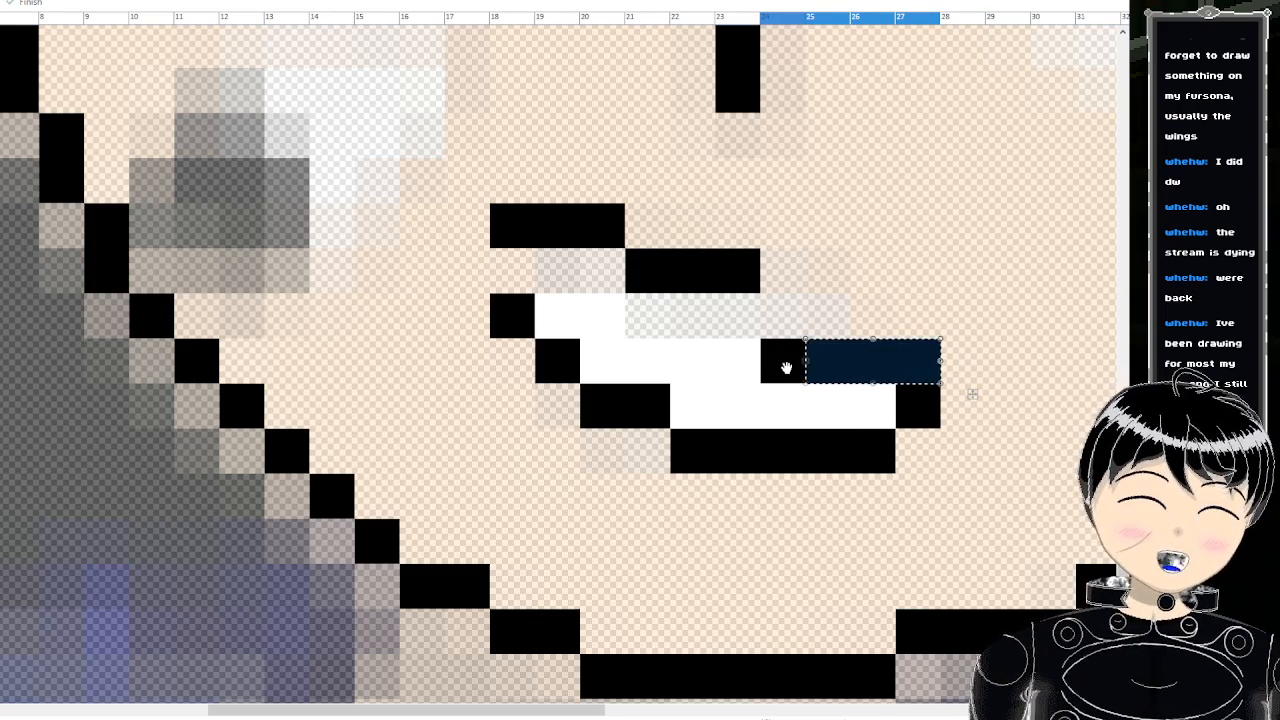
drag(805, 361, 760, 366)
key(Up)
key(Return)
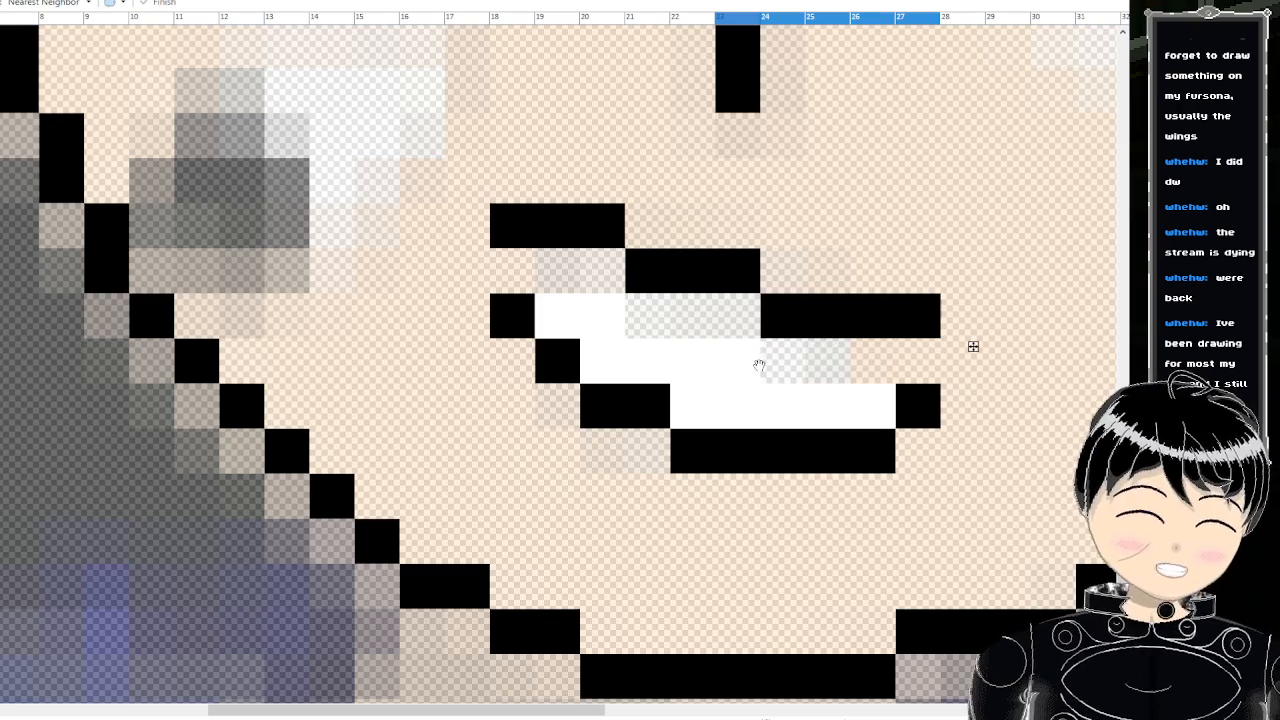
- Close the mouth outline with black Pencil pixels at its right and left ends and paint the gaps inside it white
key(p)
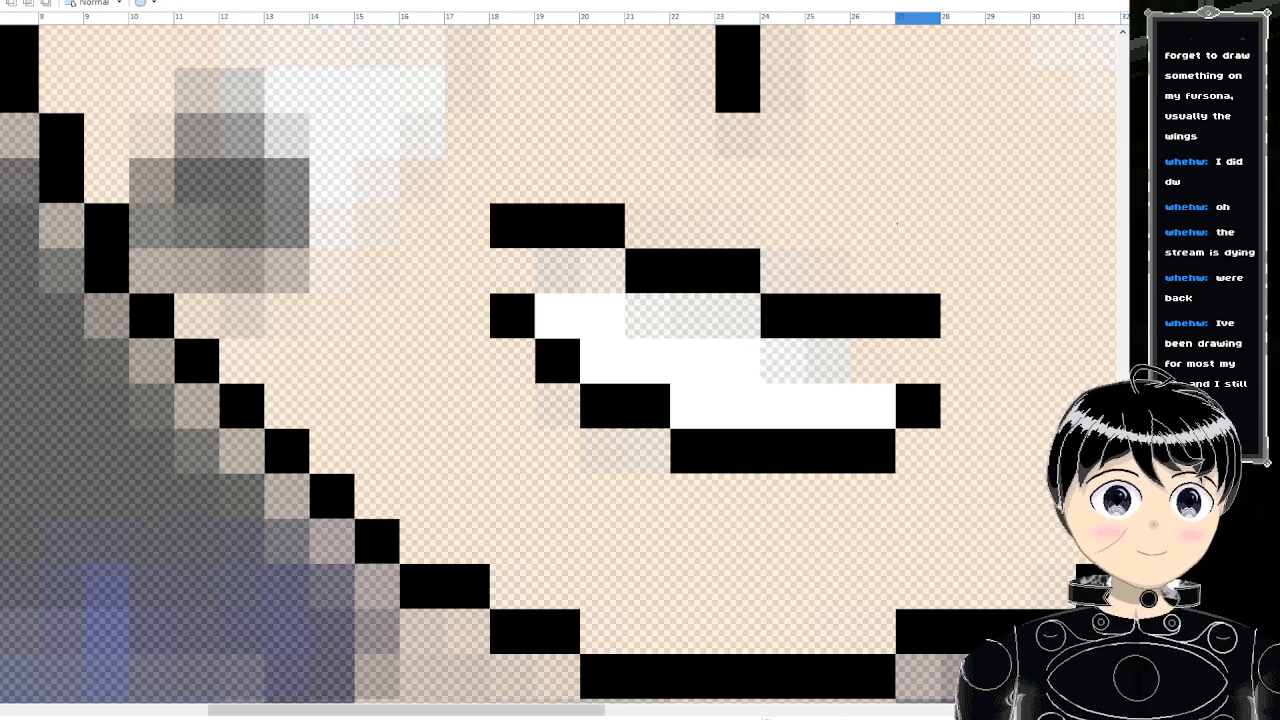
click(918, 361)
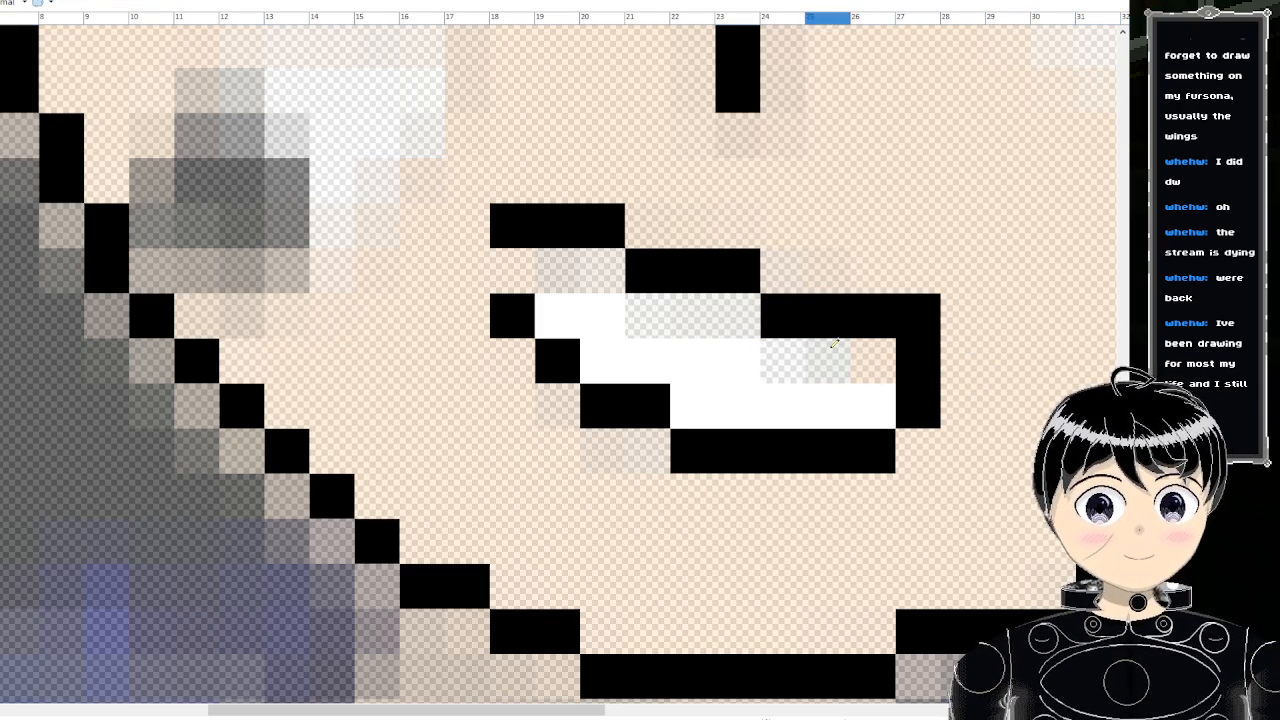
drag(873, 361, 782, 361)
drag(732, 316, 560, 266)
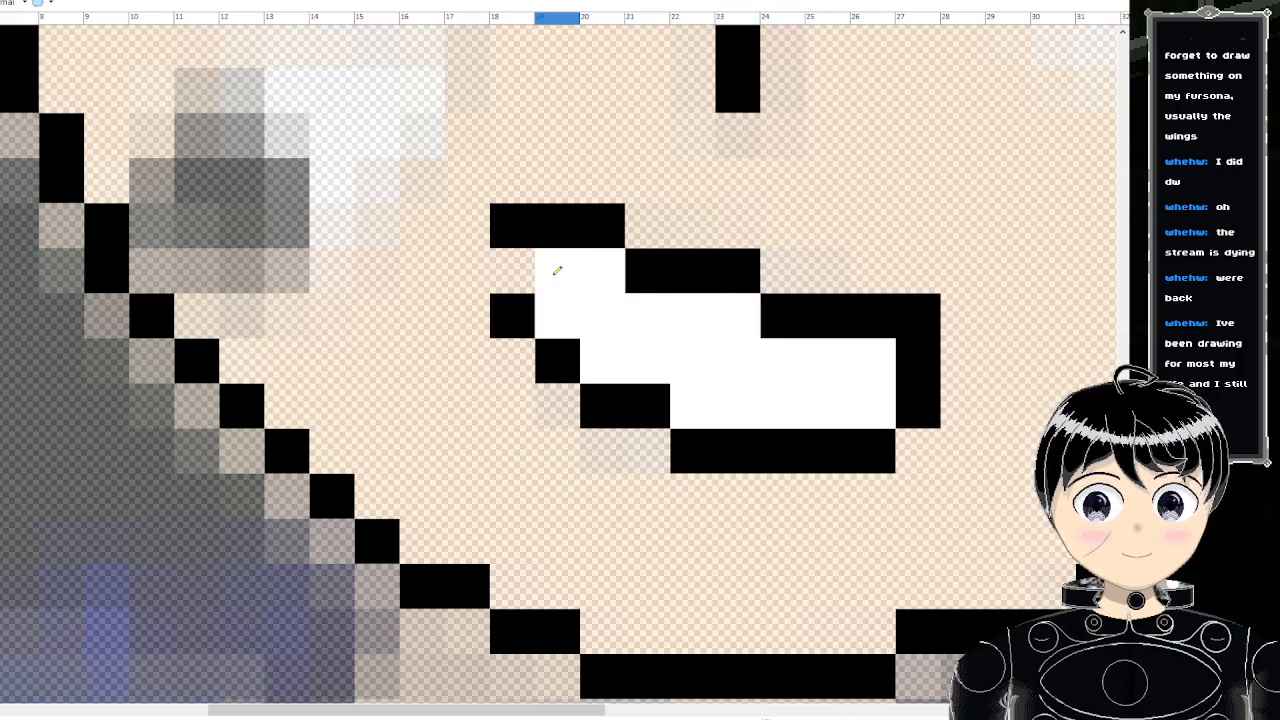
click(514, 269)
scroll(665, 273, down, 3)
scroll(651, 274, down, 3)
scroll(670, 285, up, 6)
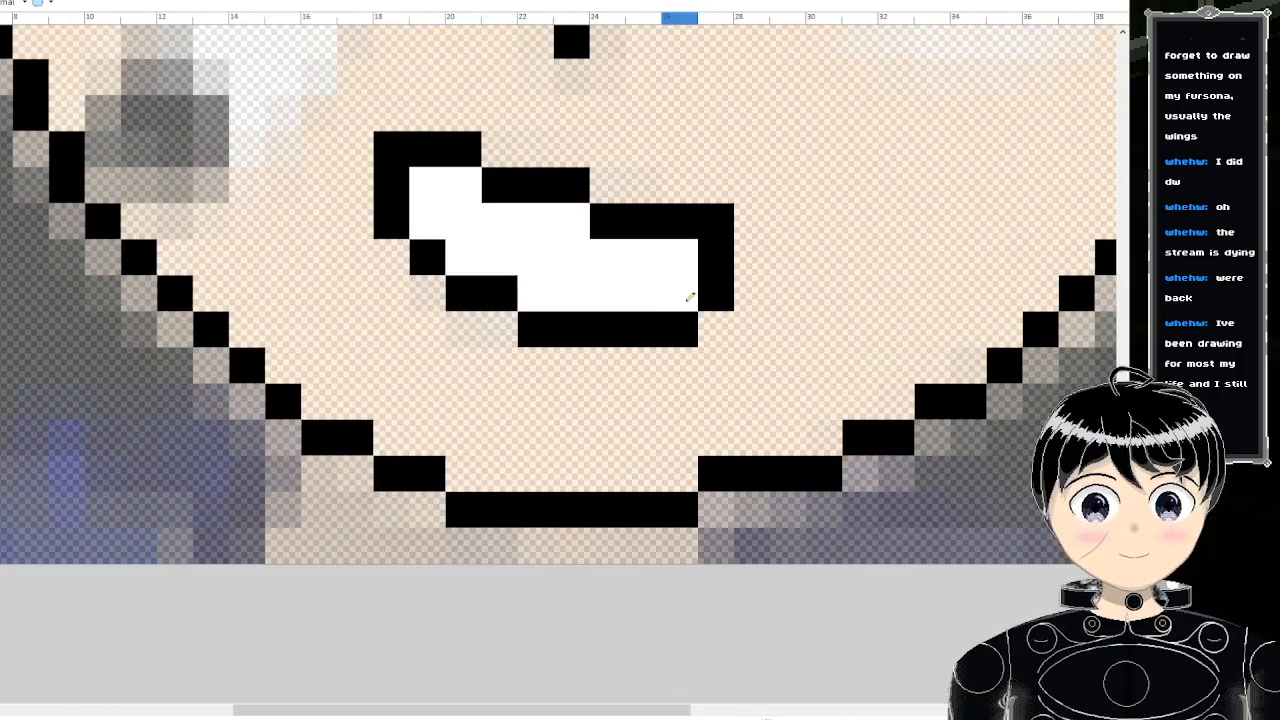
- Try to cut in the mouth's lower right corner by one pixel, painting black inside and white over the old outline
click(690, 297)
click(712, 293)
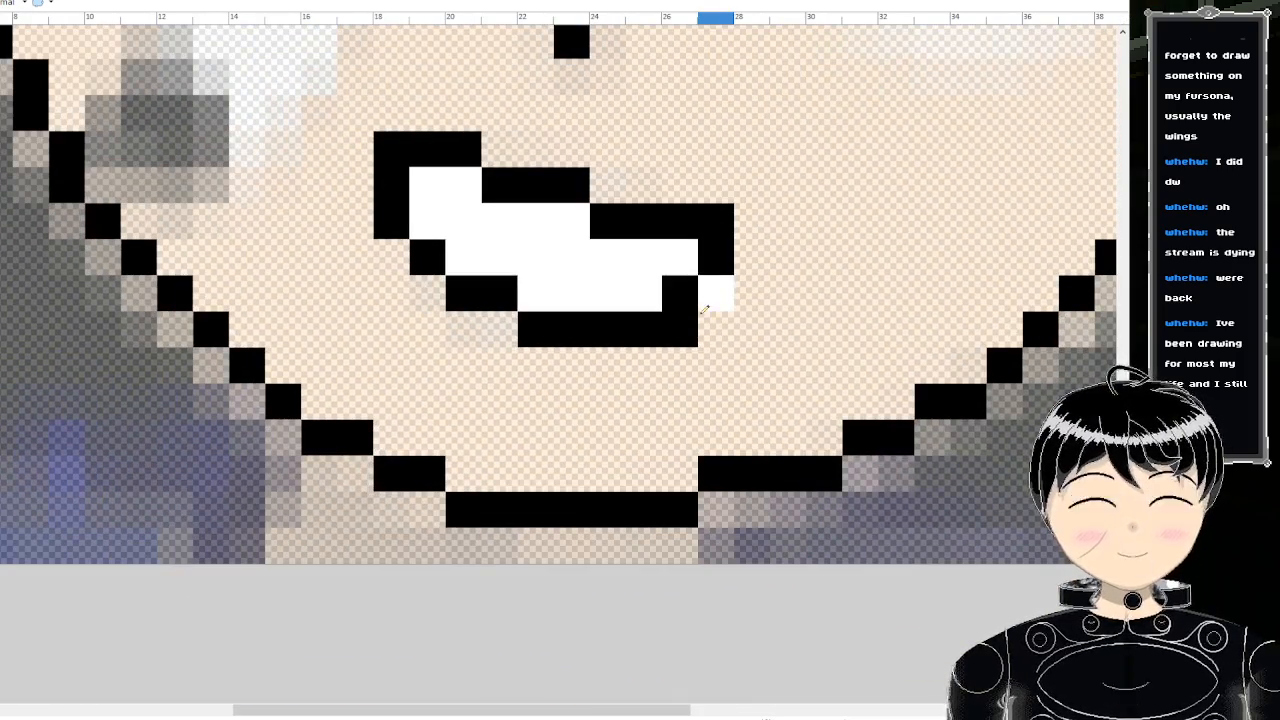
scroll(710, 300, down, 5)
scroll(711, 313, down, 2)
scroll(706, 318, up, 8)
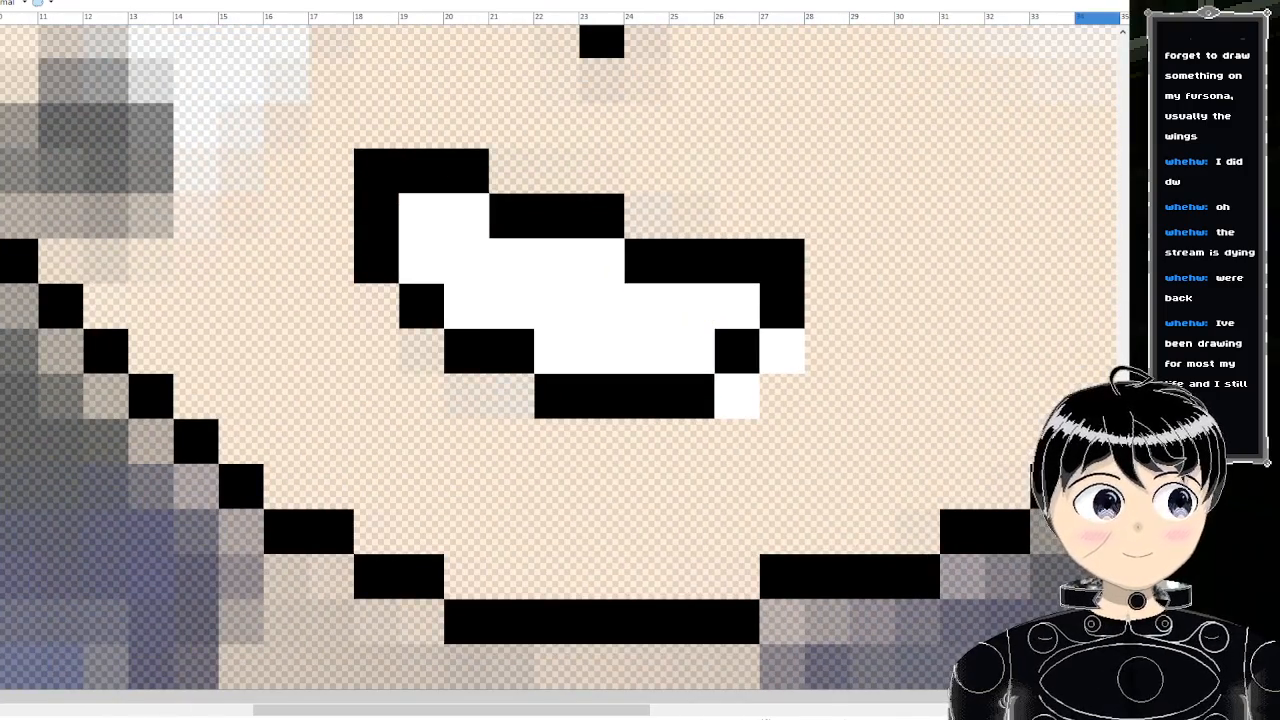
mouse_move(786, 350)
mouse_down()
mouse_move(840, 410)
mouse_move(772, 428)
mouse_up()
key(ctrl+d)
- Examine the mouth's shape and placement against the nose, eyes and whole face at different magnifications
scroll(795, 378, down, 6)
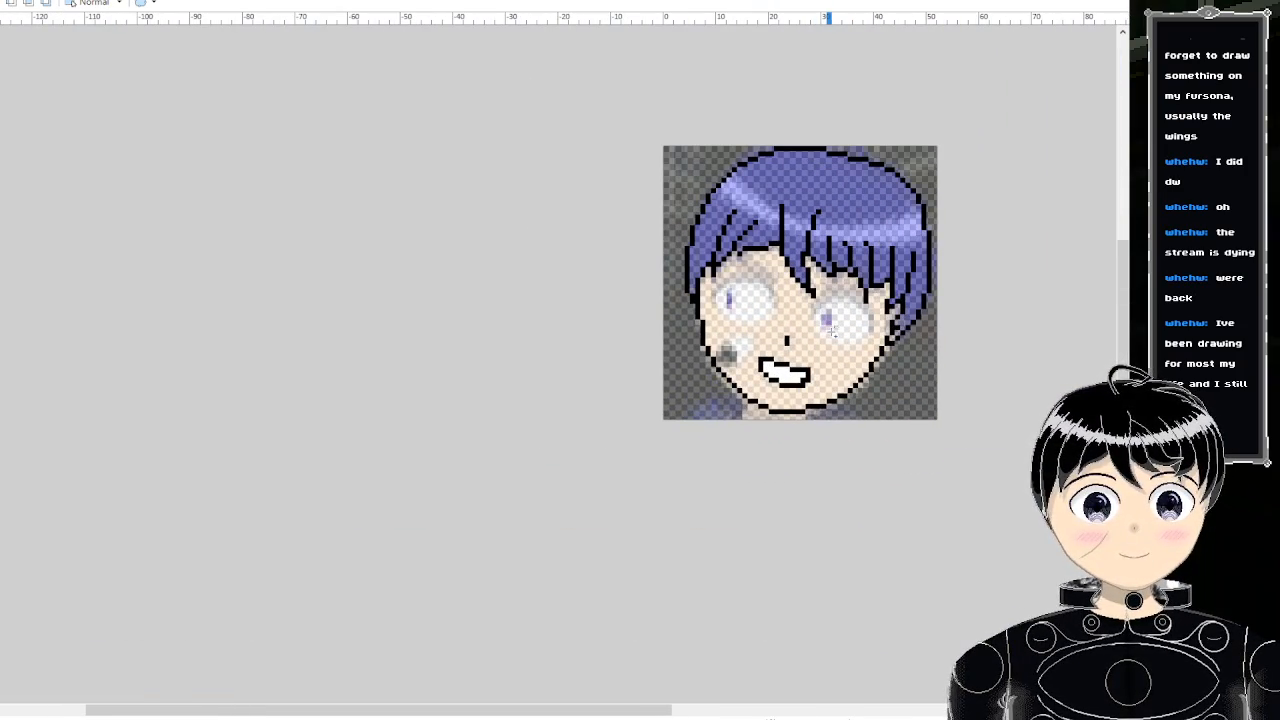
scroll(839, 332, up, 7)
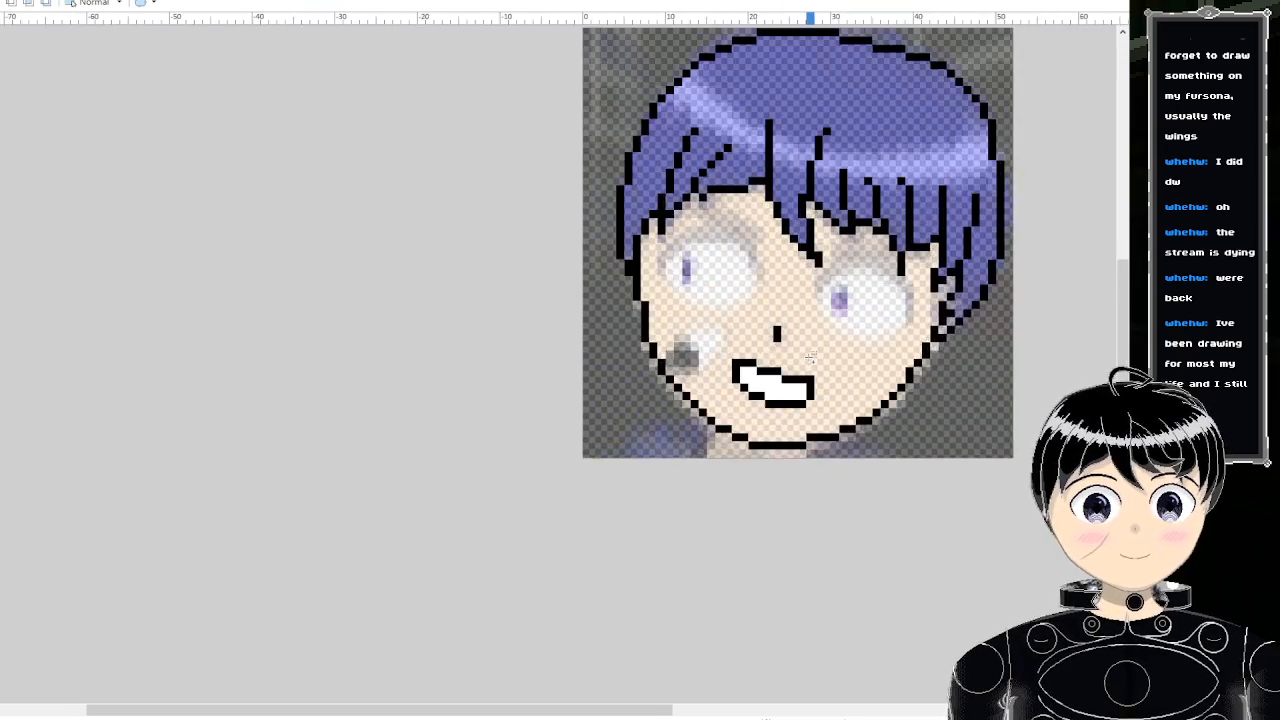
scroll(797, 408, up, 3)
scroll(686, 414, down, 5)
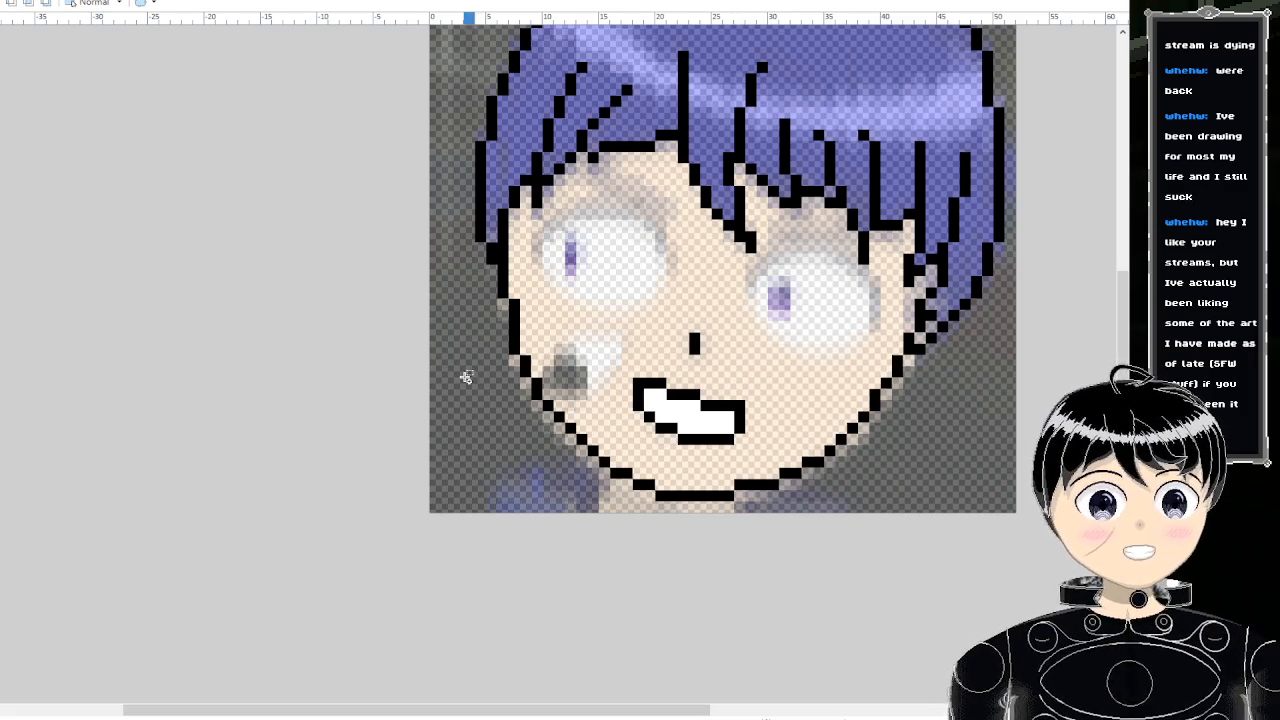
scroll(466, 377, up, 2)
scroll(646, 466, down, 4)
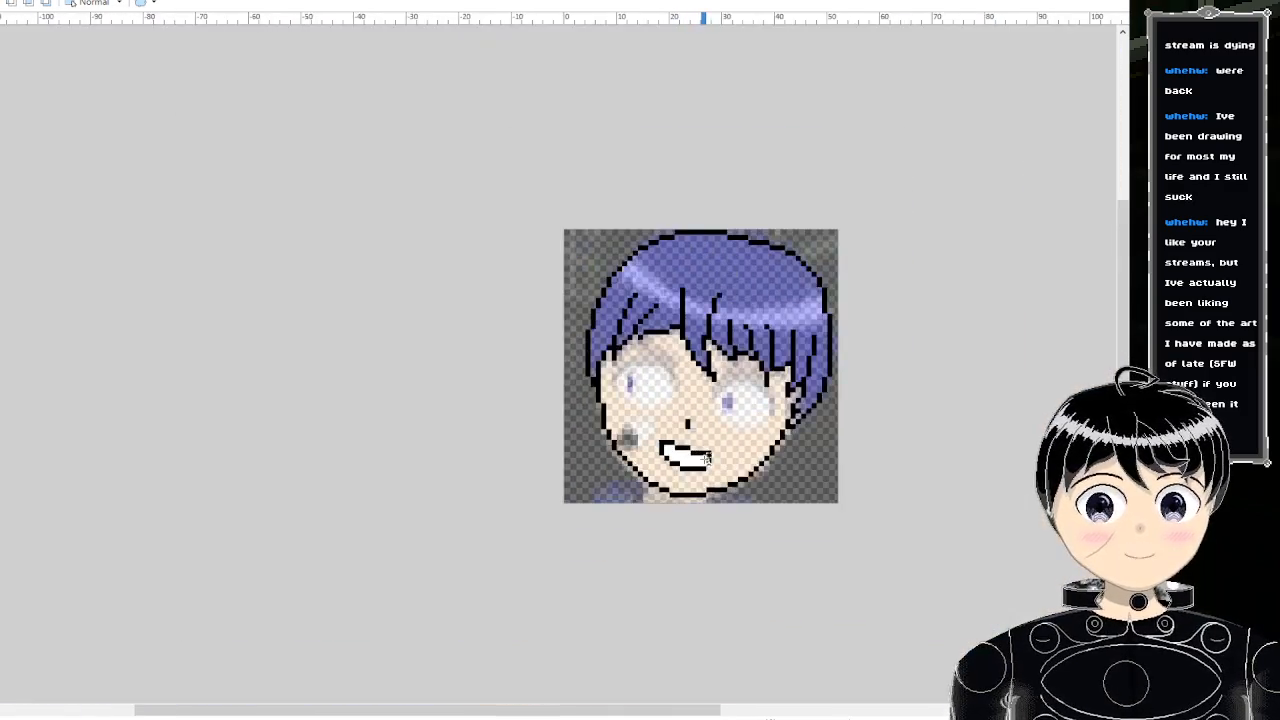
scroll(707, 457, up, 3)
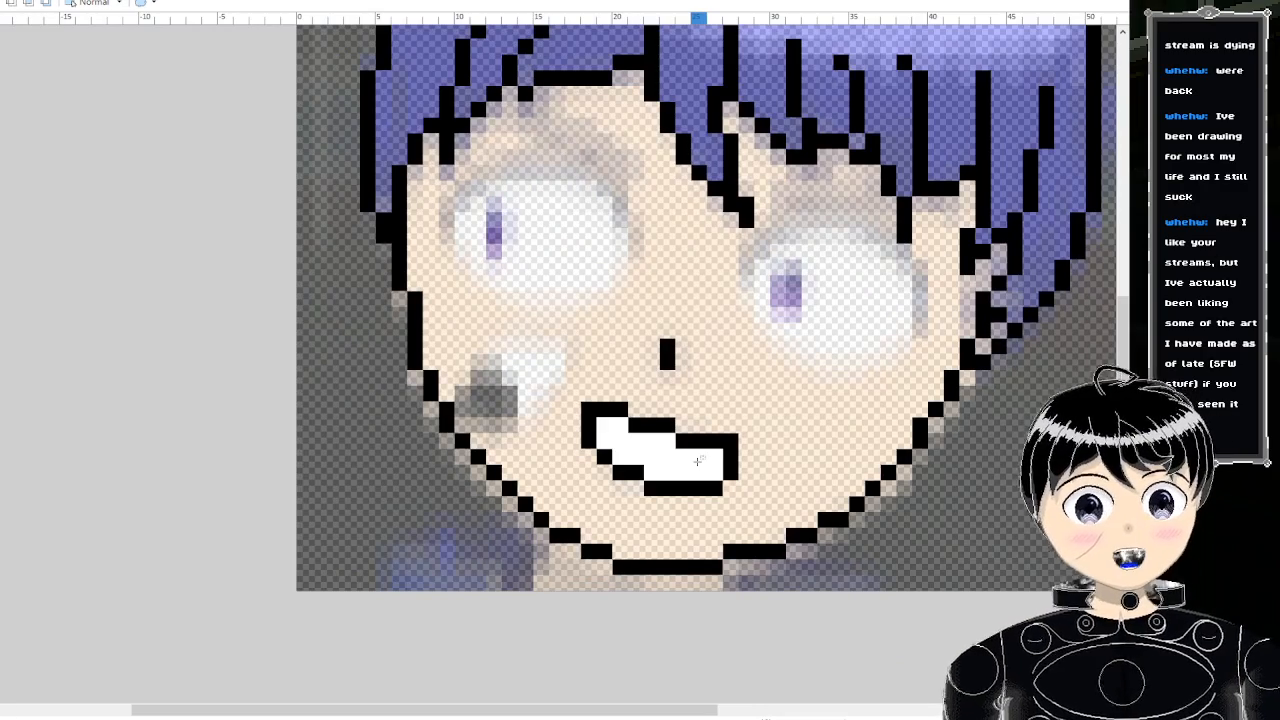
scroll(697, 461, down, 2)
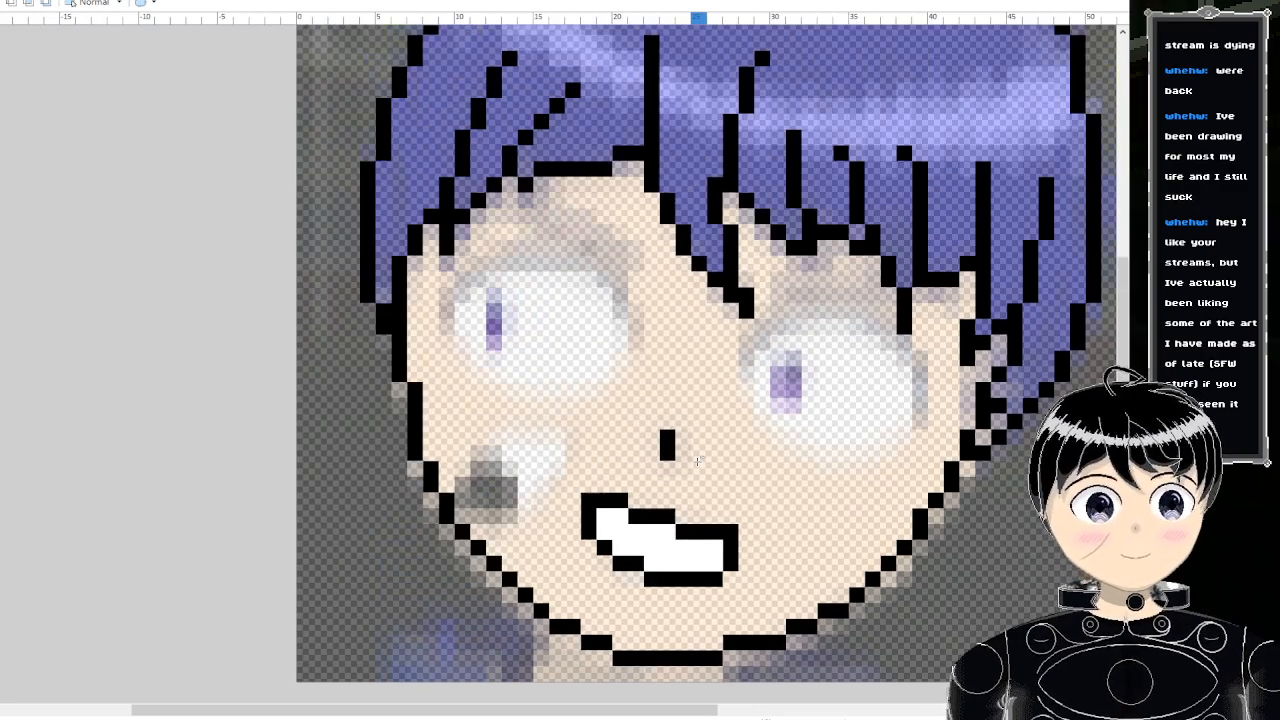
scroll(697, 461, up, 2)
scroll(698, 461, up, 3)
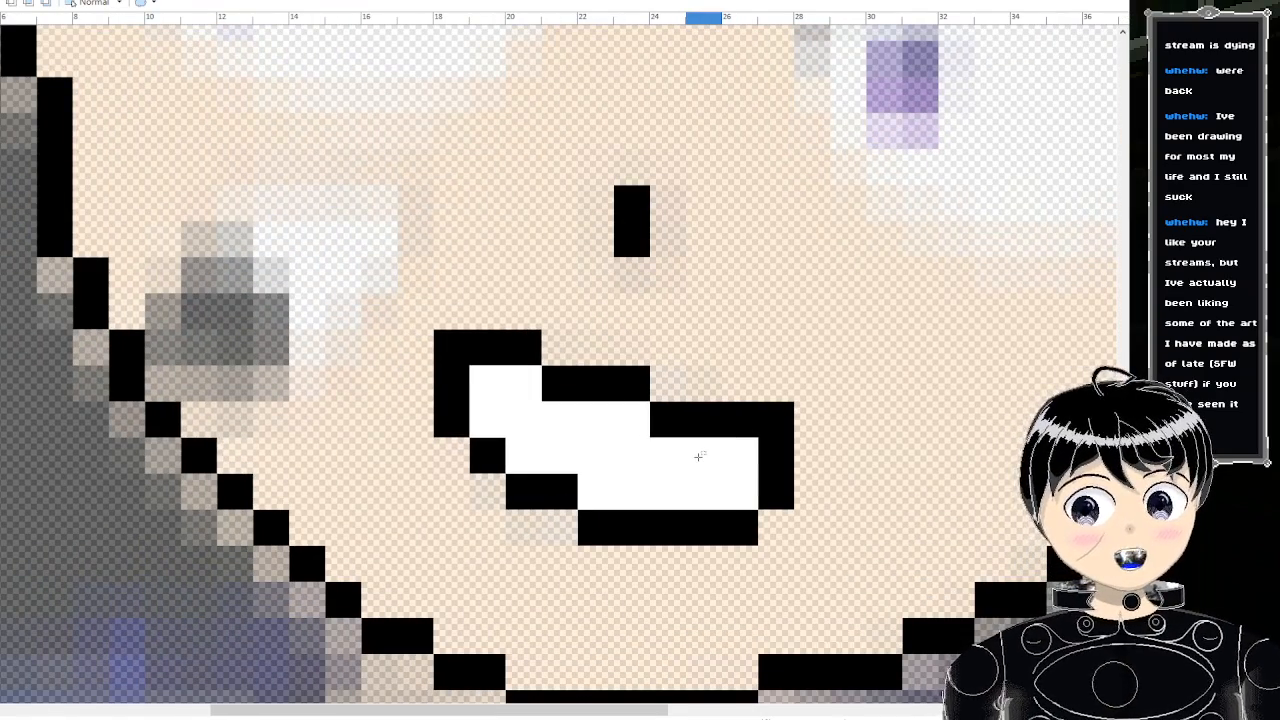
scroll(698, 456, down, 5)
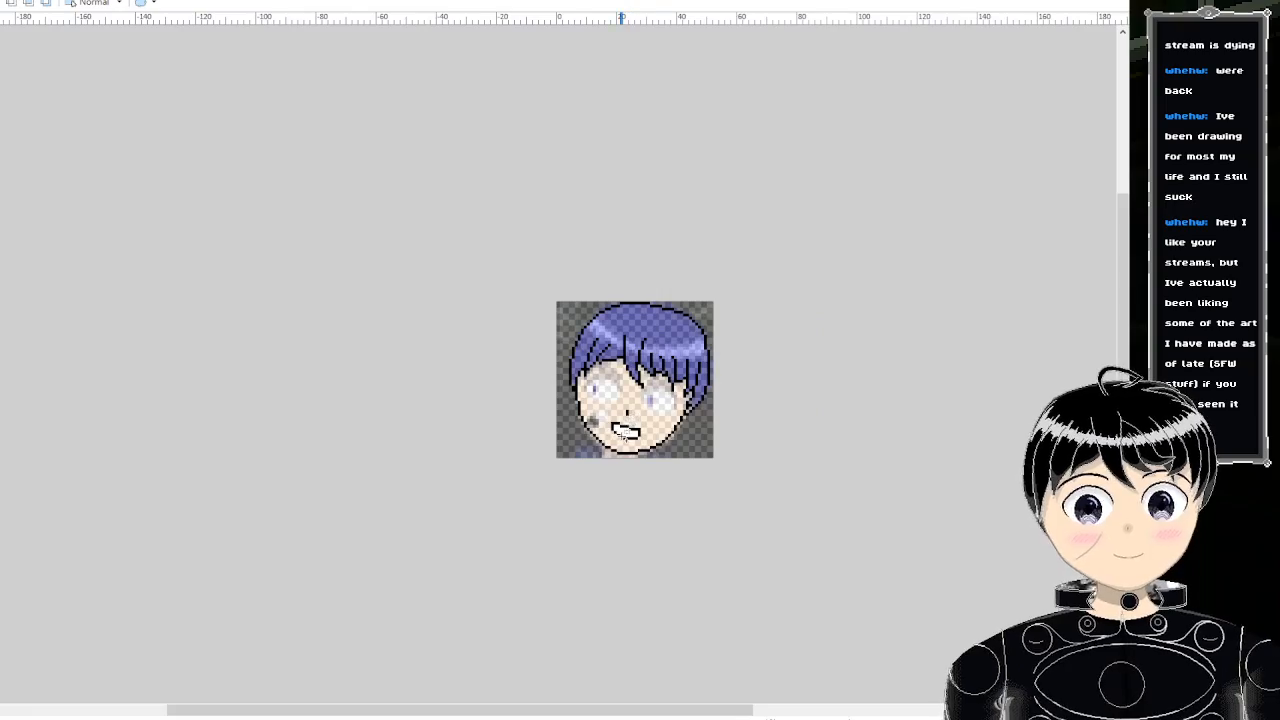
scroll(624, 435, up, 4)
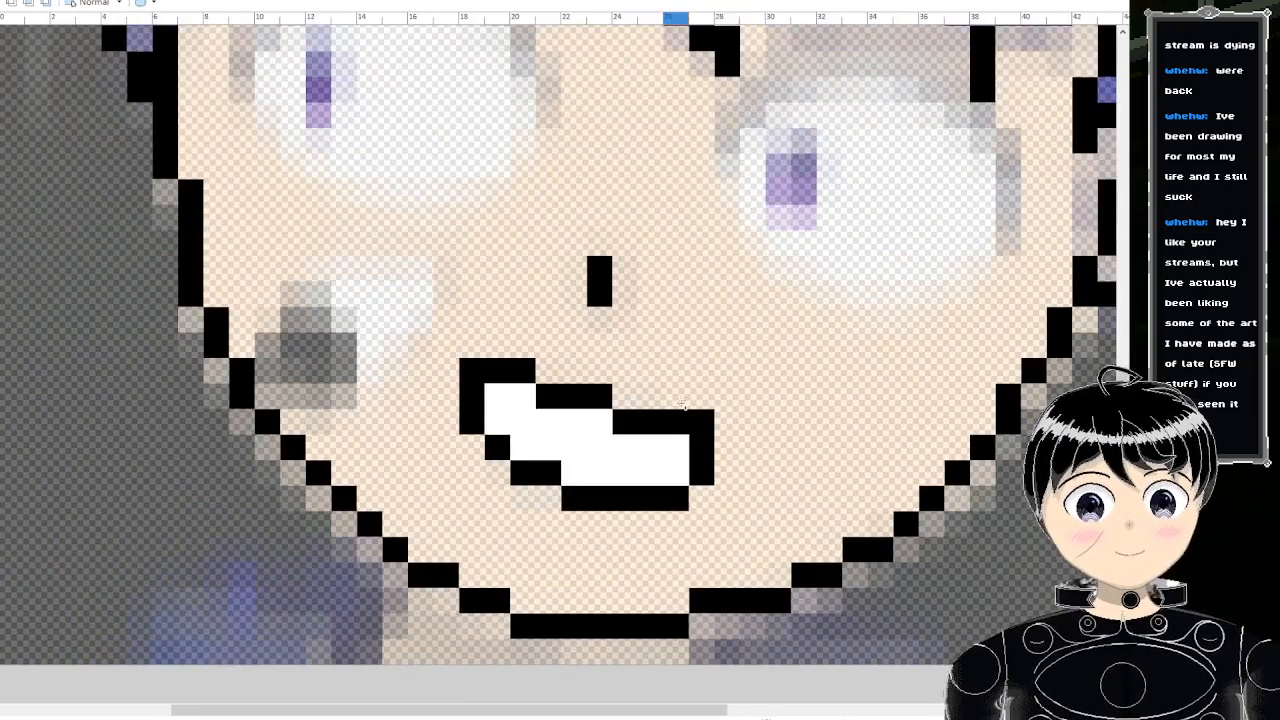
scroll(683, 405, down, 5)
scroll(656, 390, up, 3)
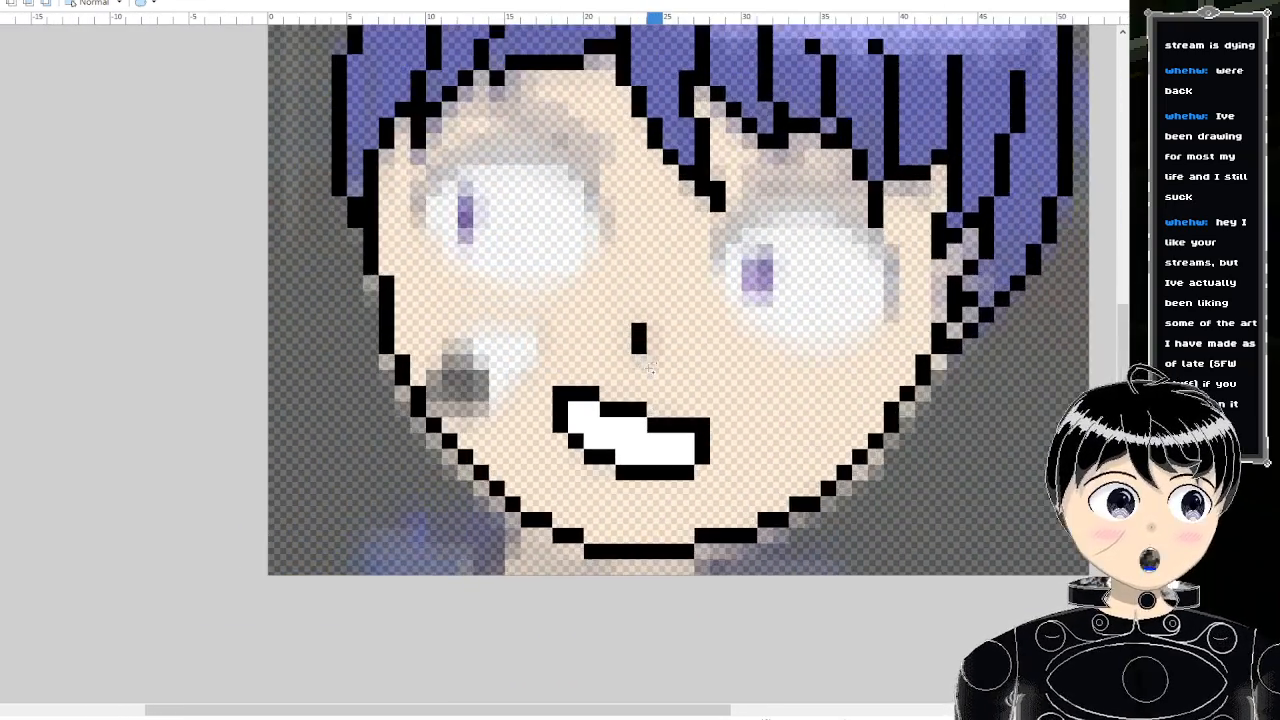
scroll(650, 368, up, 4)
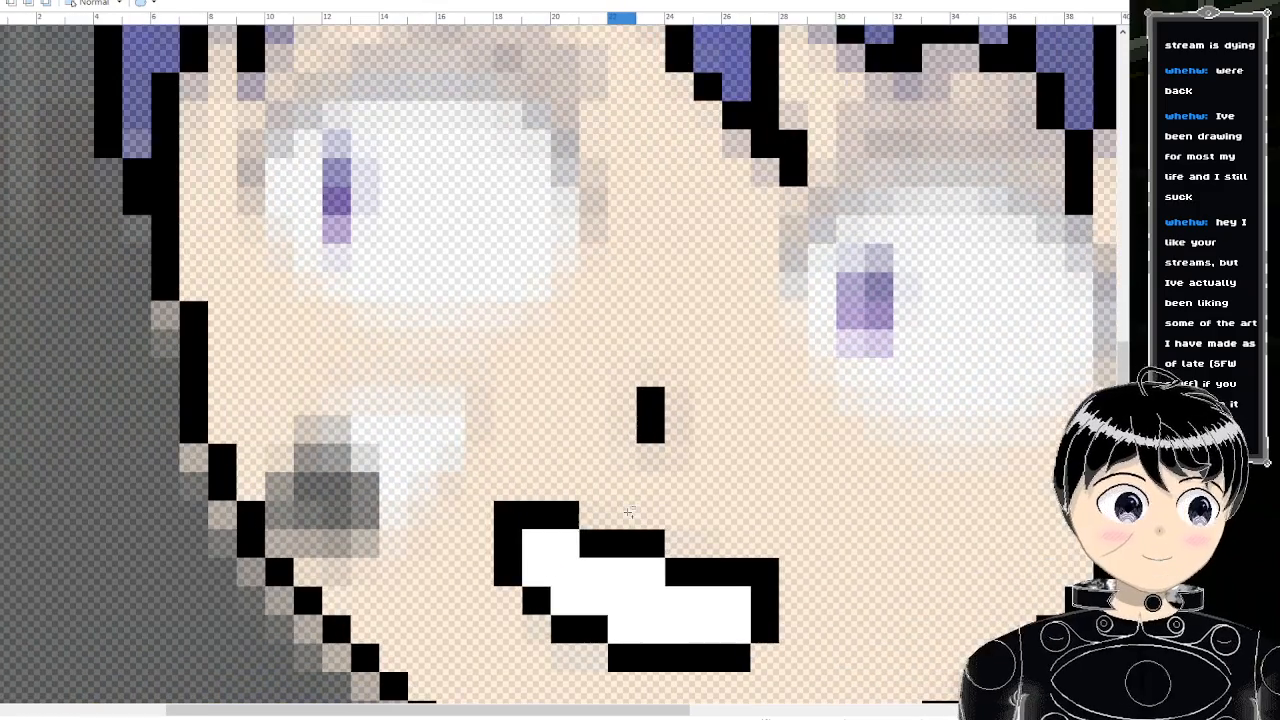
scroll(627, 503, down, 5)
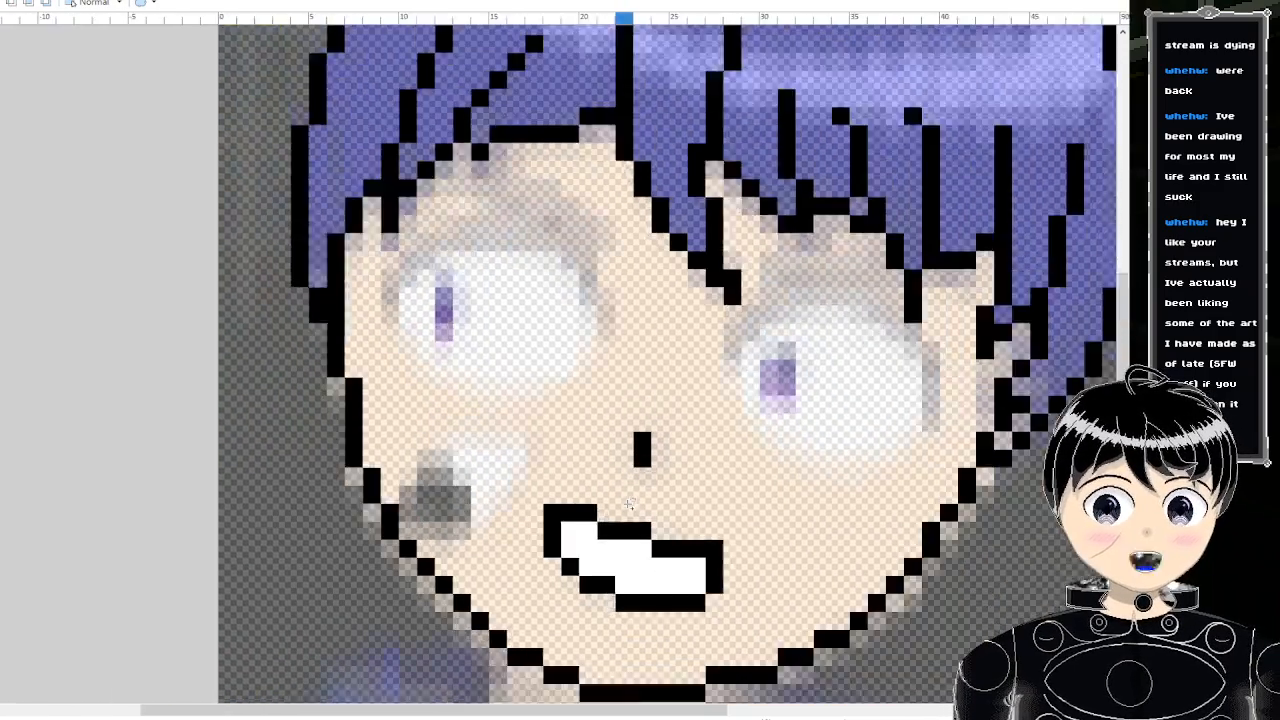
scroll(710, 505, up, 2)
scroll(711, 500, up, 2)
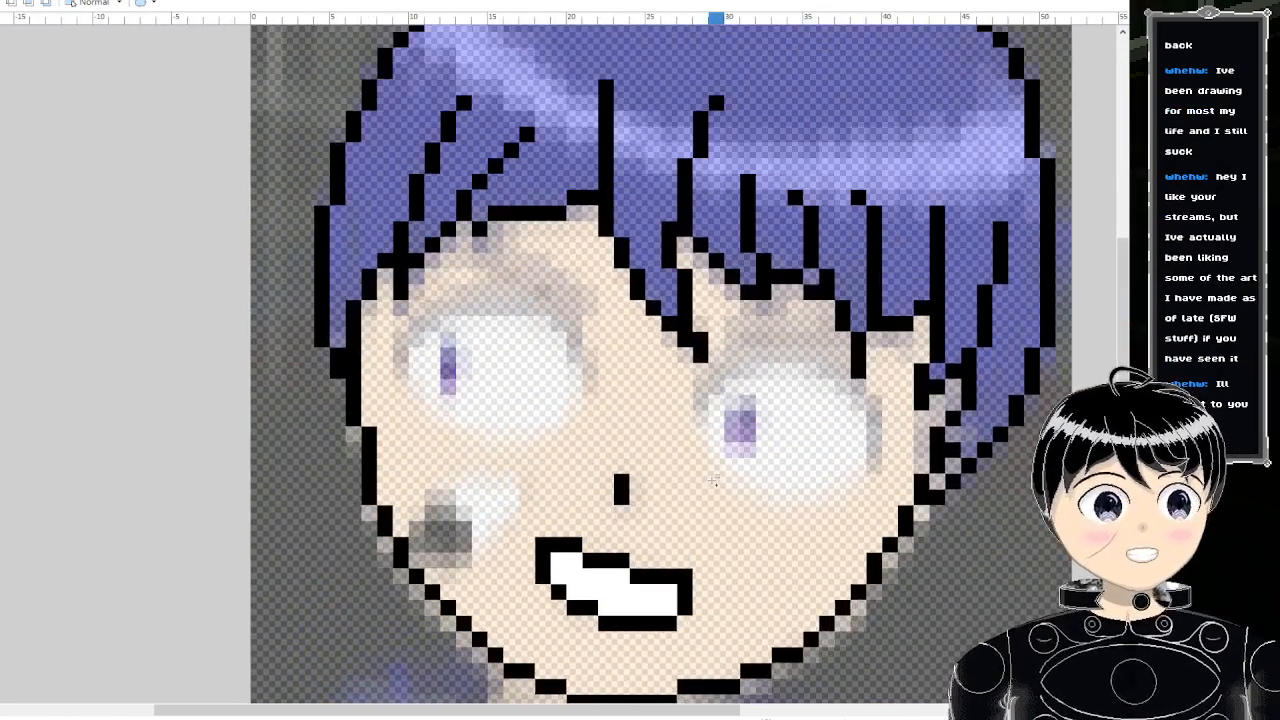
scroll(722, 450, down, 1)
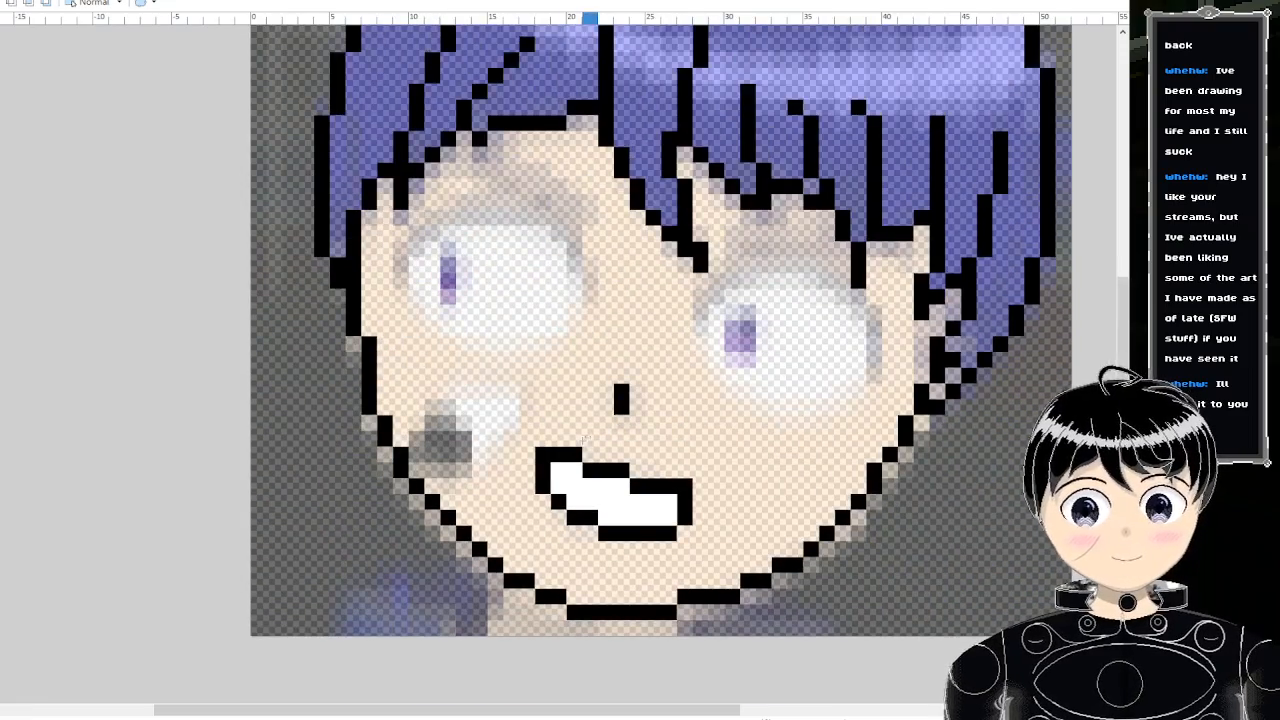
scroll(585, 440, up, 1)
scroll(700, 440, down, 3)
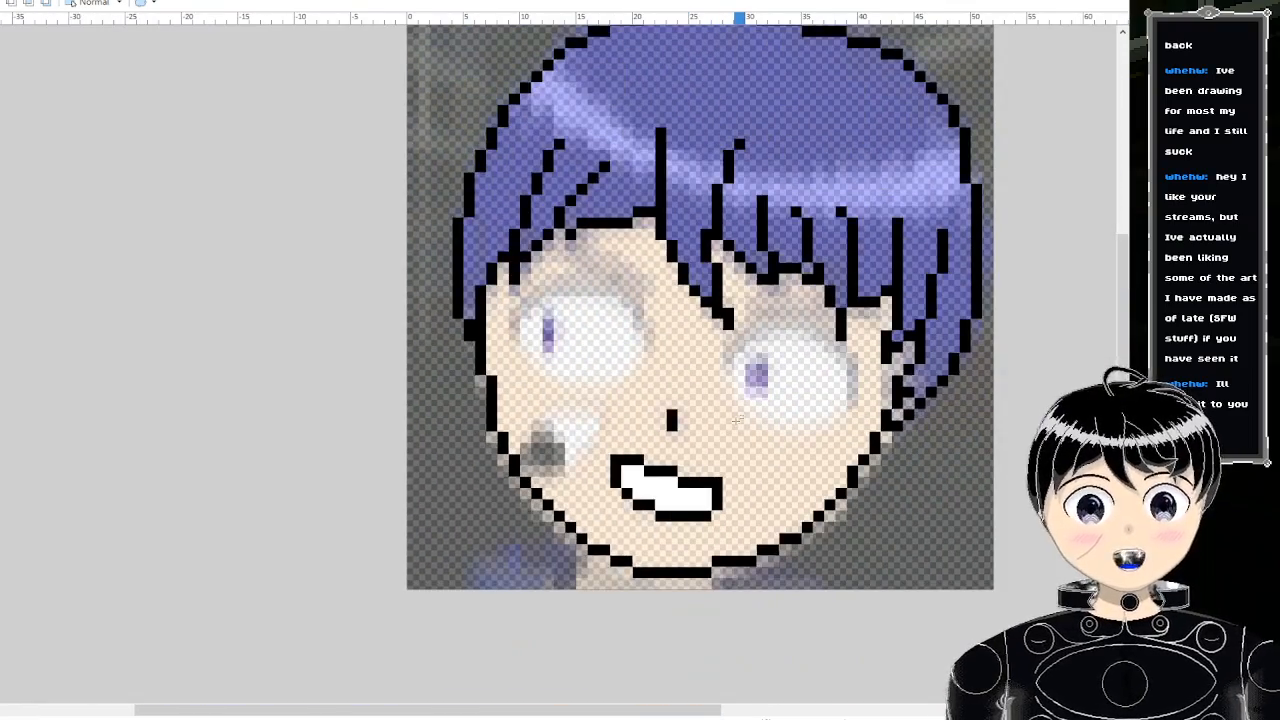
scroll(775, 410, up, 3)
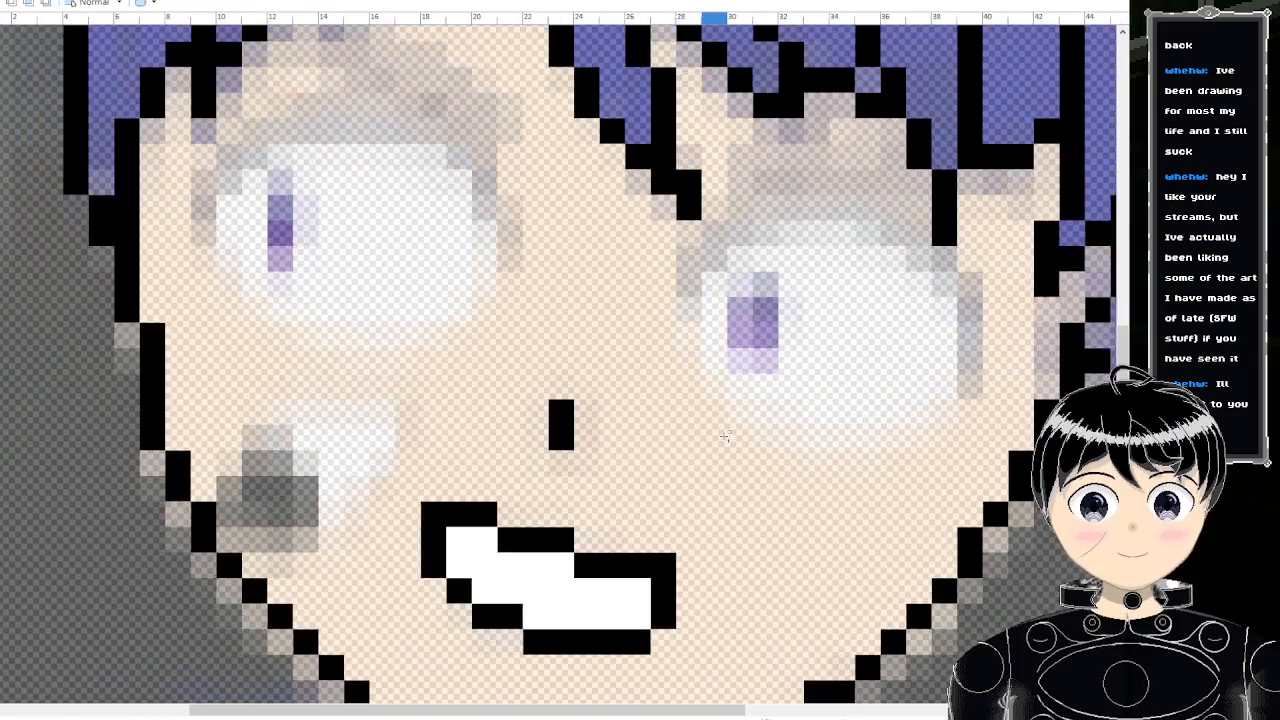
scroll(720, 470, down, 2)
scroll(650, 540, up, 2)
scroll(650, 540, up, 2)
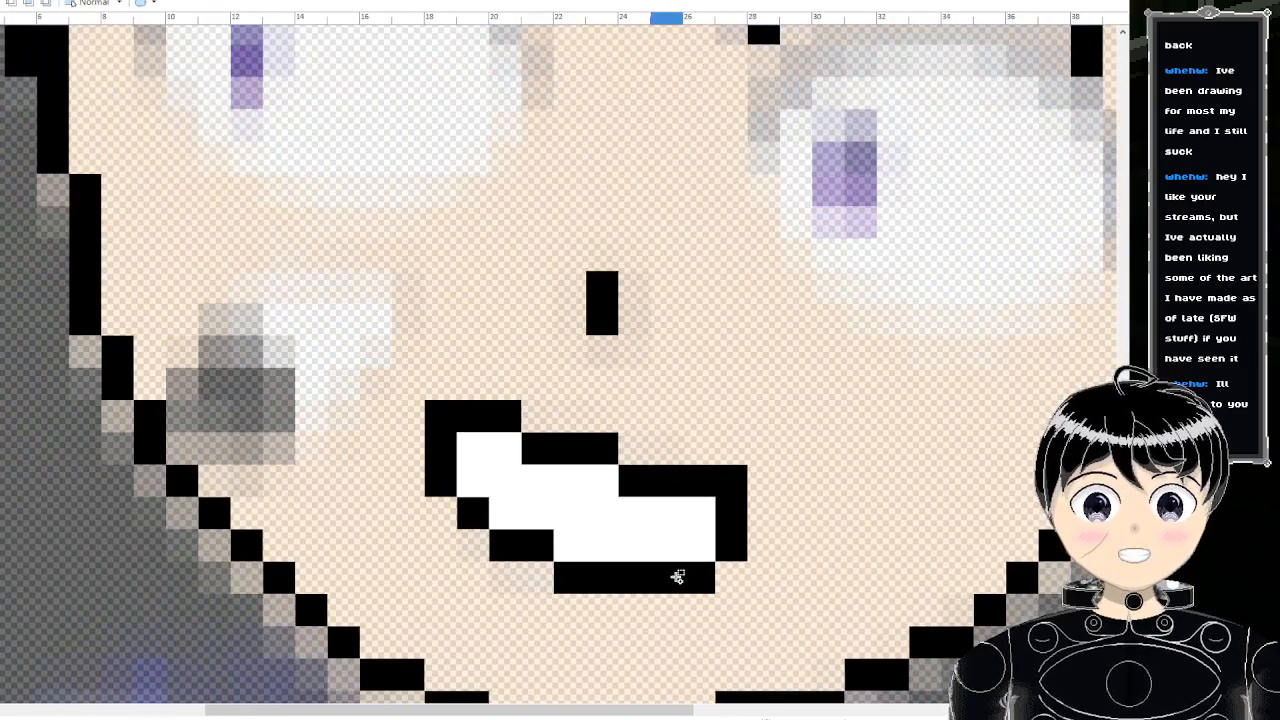
scroll(677, 577, down, 5)
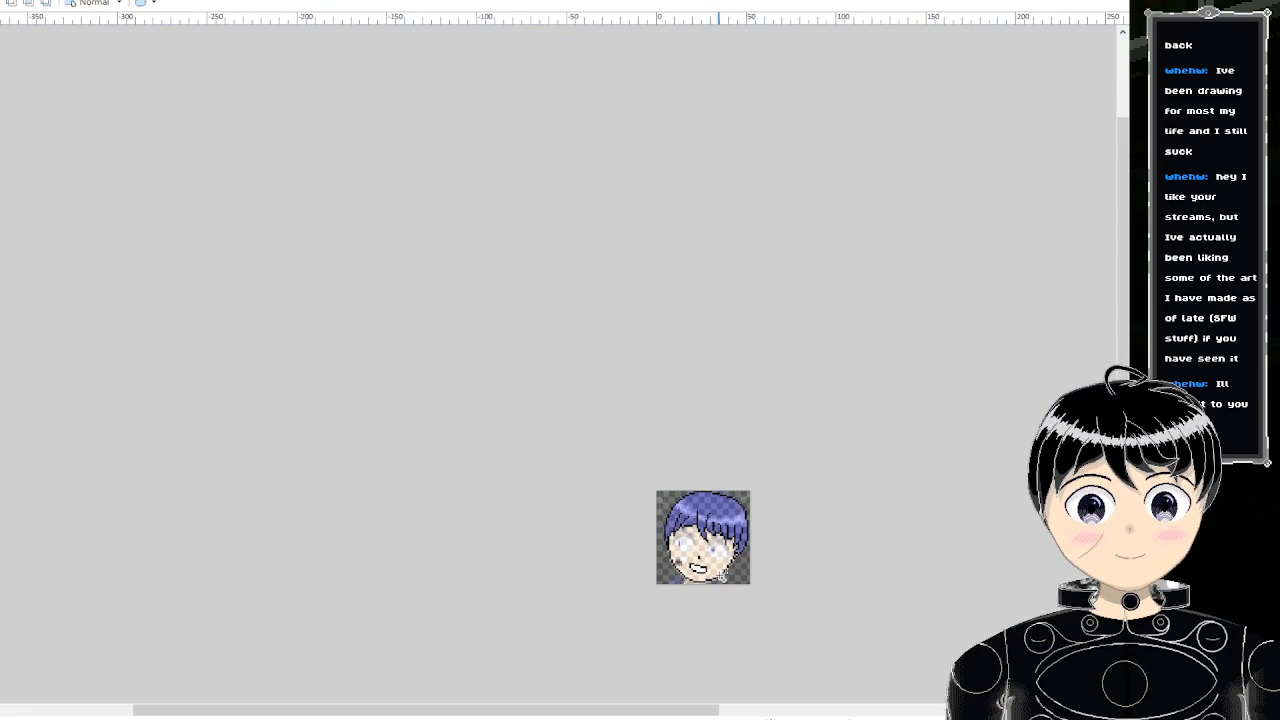
scroll(720, 575, up, 5)
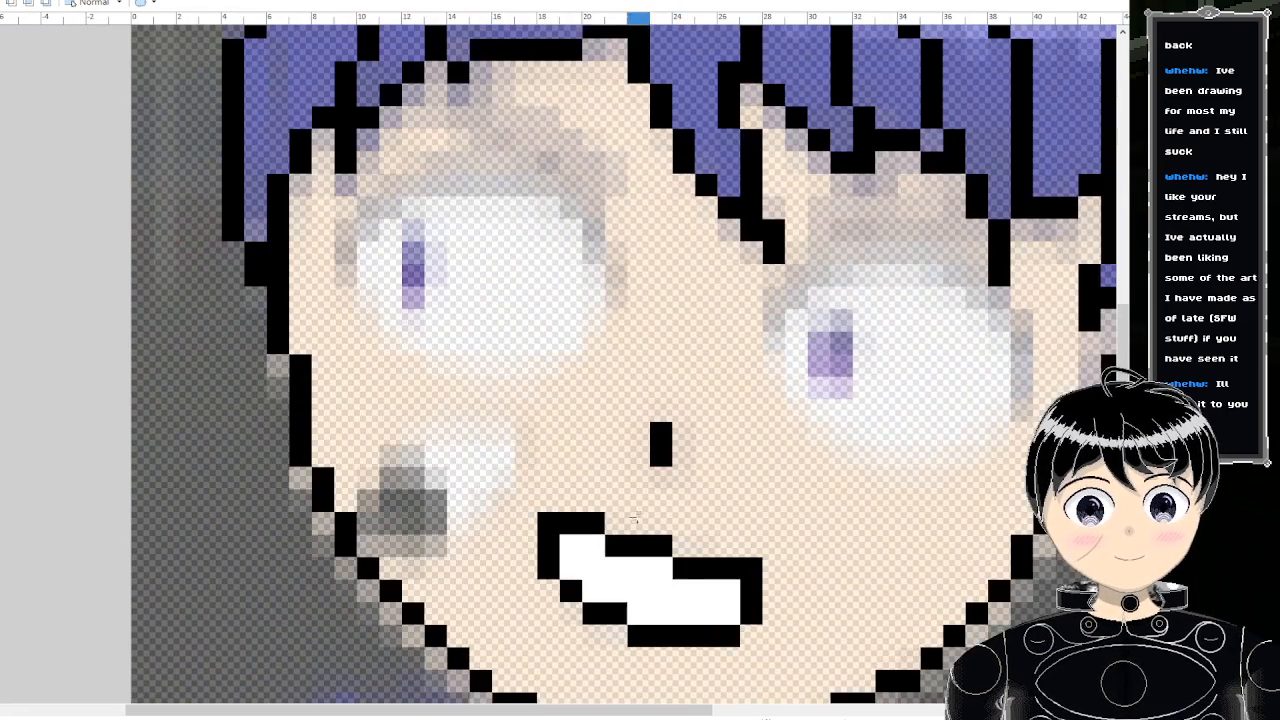
- Try to lower the middle and right segments of the upper lip outline by one pixel and judge the whole face
drag(598, 545, 792, 594)
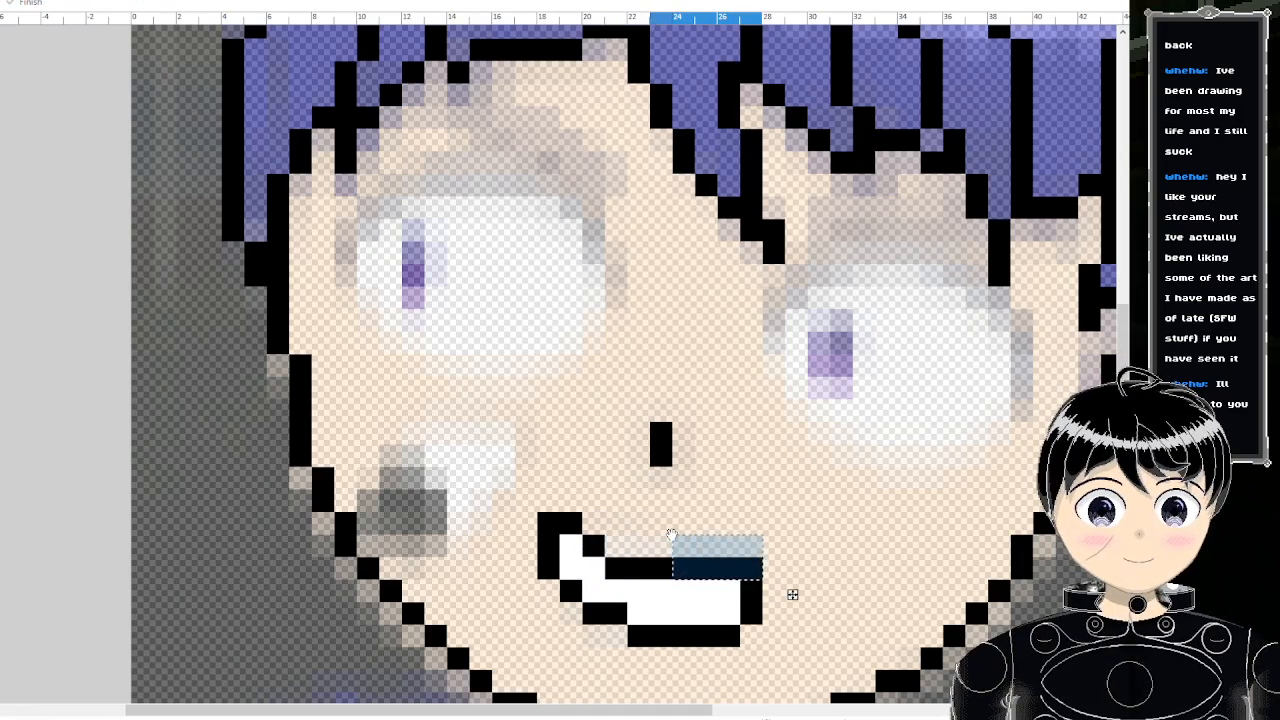
scroll(663, 523, down, 3)
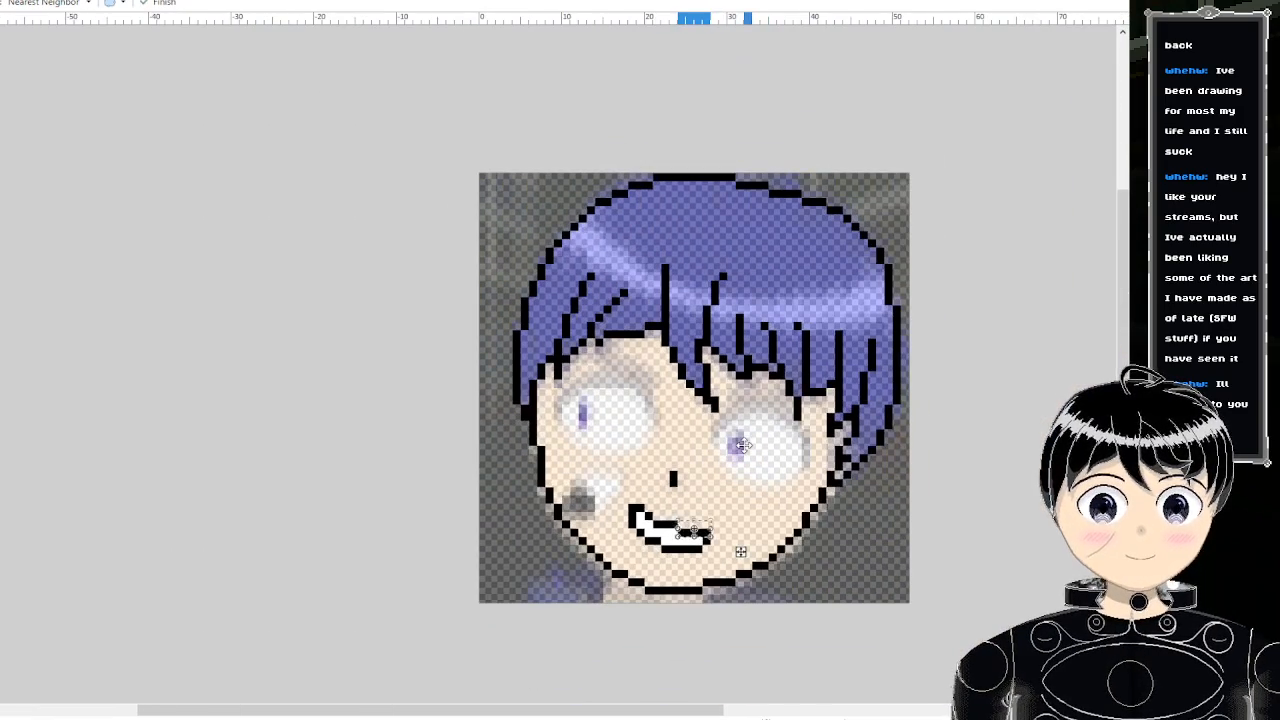
scroll(743, 446, down, 3)
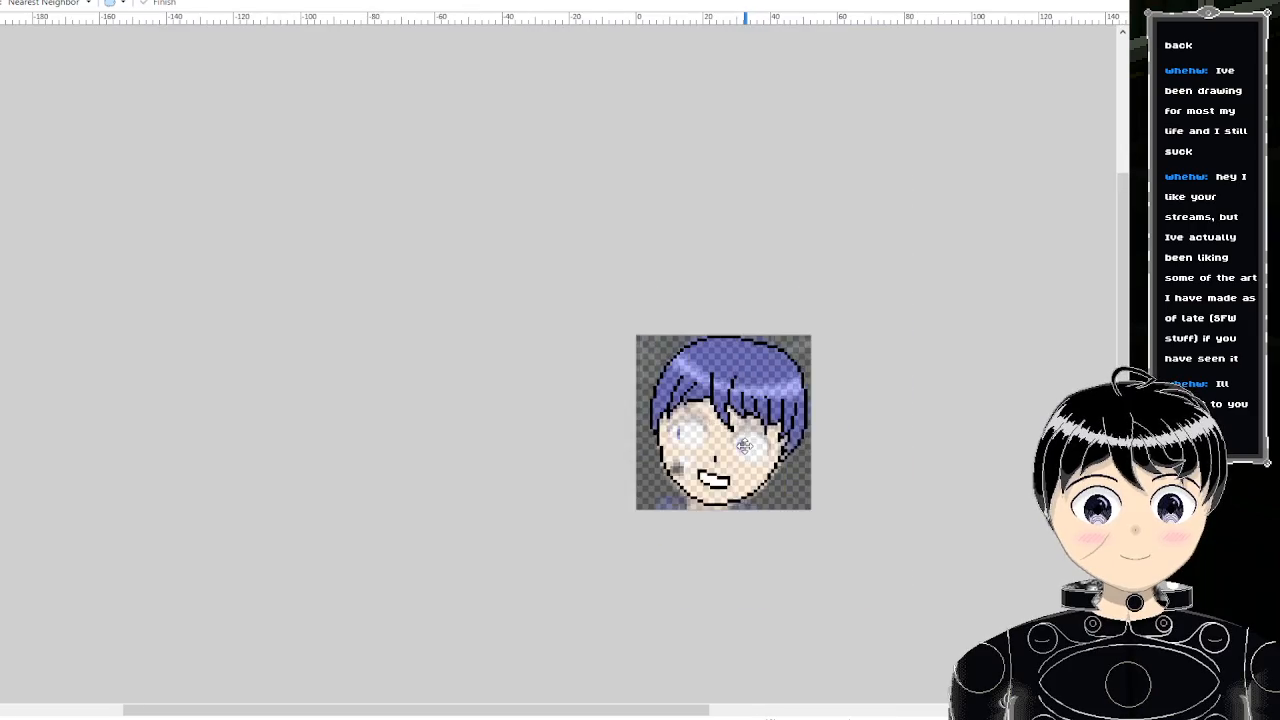
scroll(745, 446, down, 1)
scroll(740, 430, up, 5)
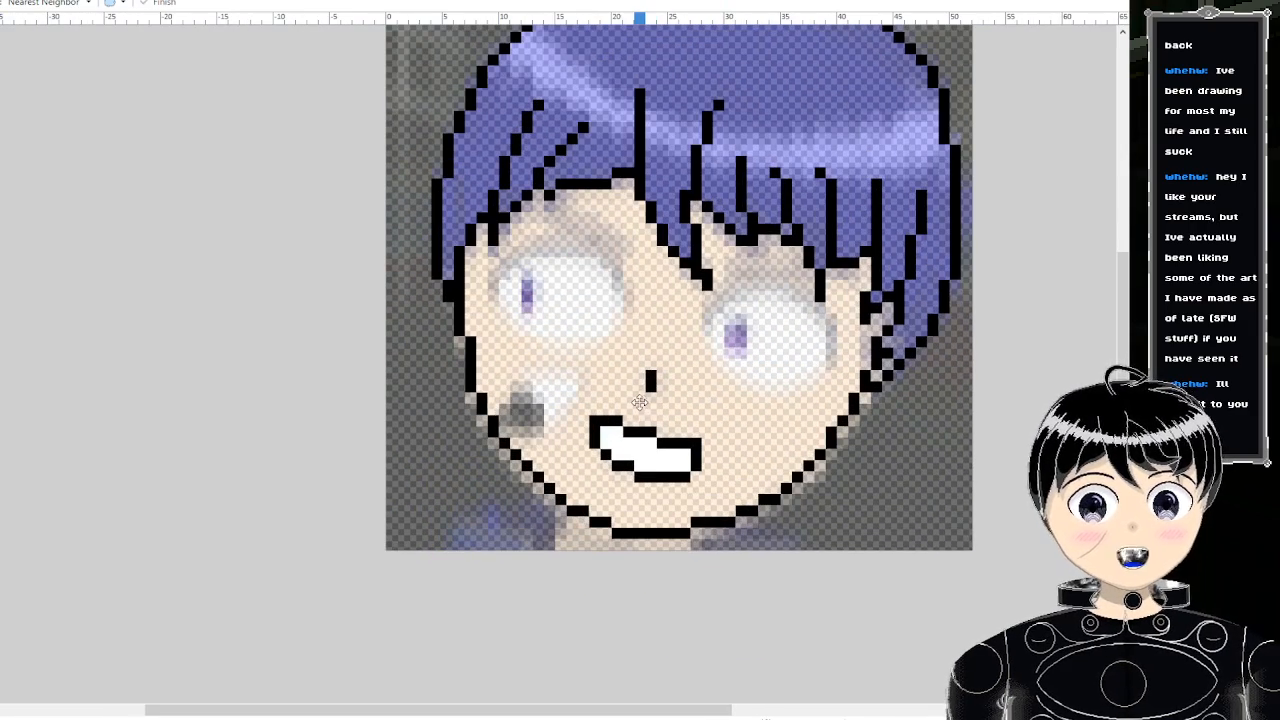
scroll(707, 365, up, 2)
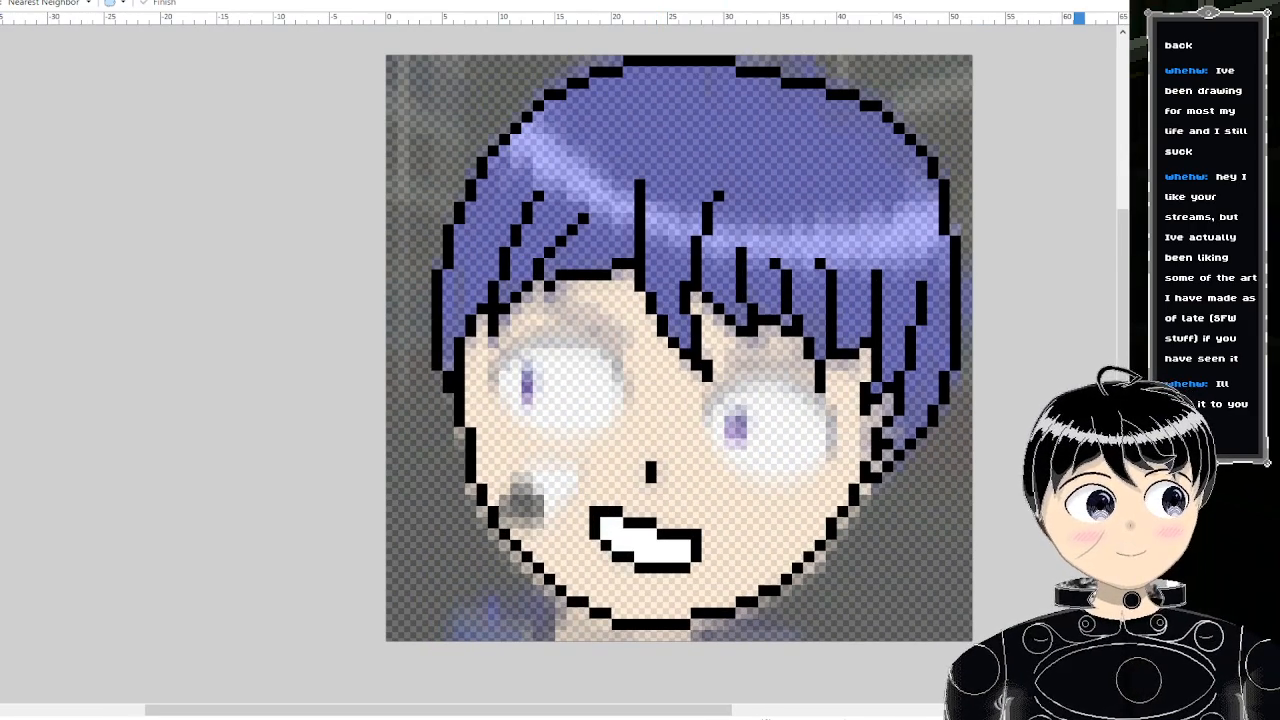
- Fill the face's right eye solid white with the Pencil, leaving a two-pixel vertical gap for the pupil
key(p)
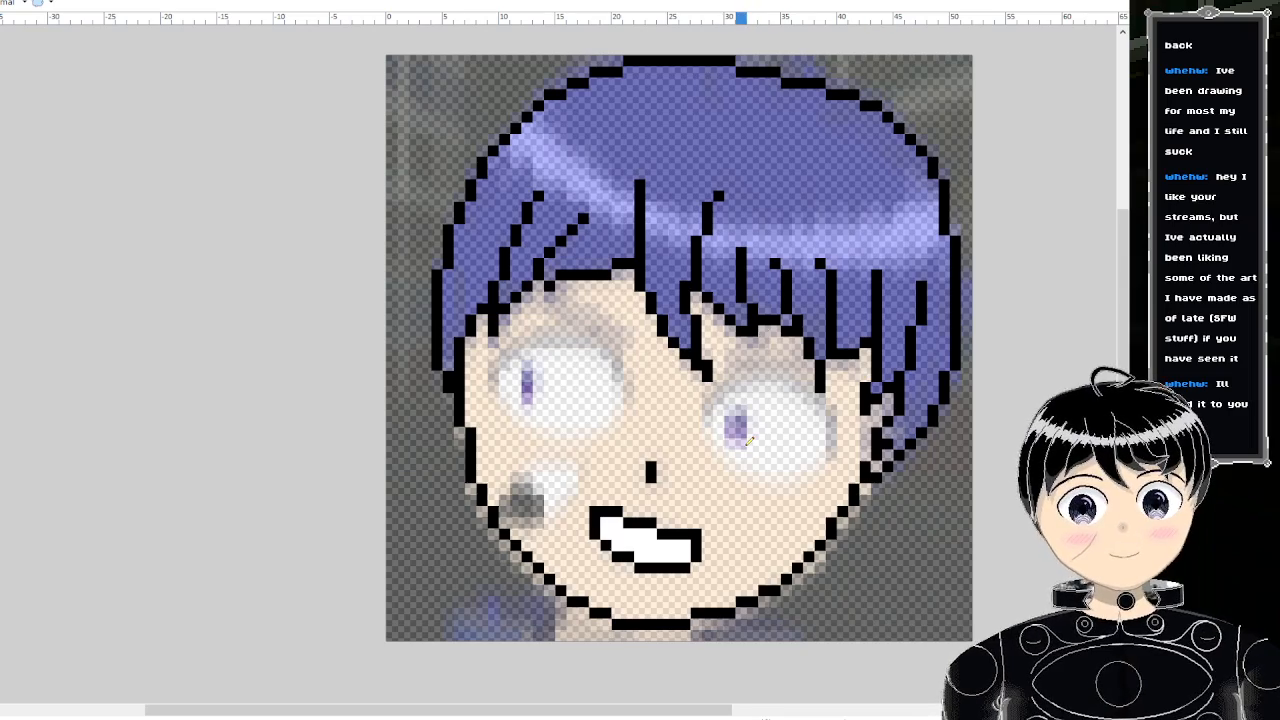
scroll(748, 440, up, 3)
scroll(837, 457, up, 2)
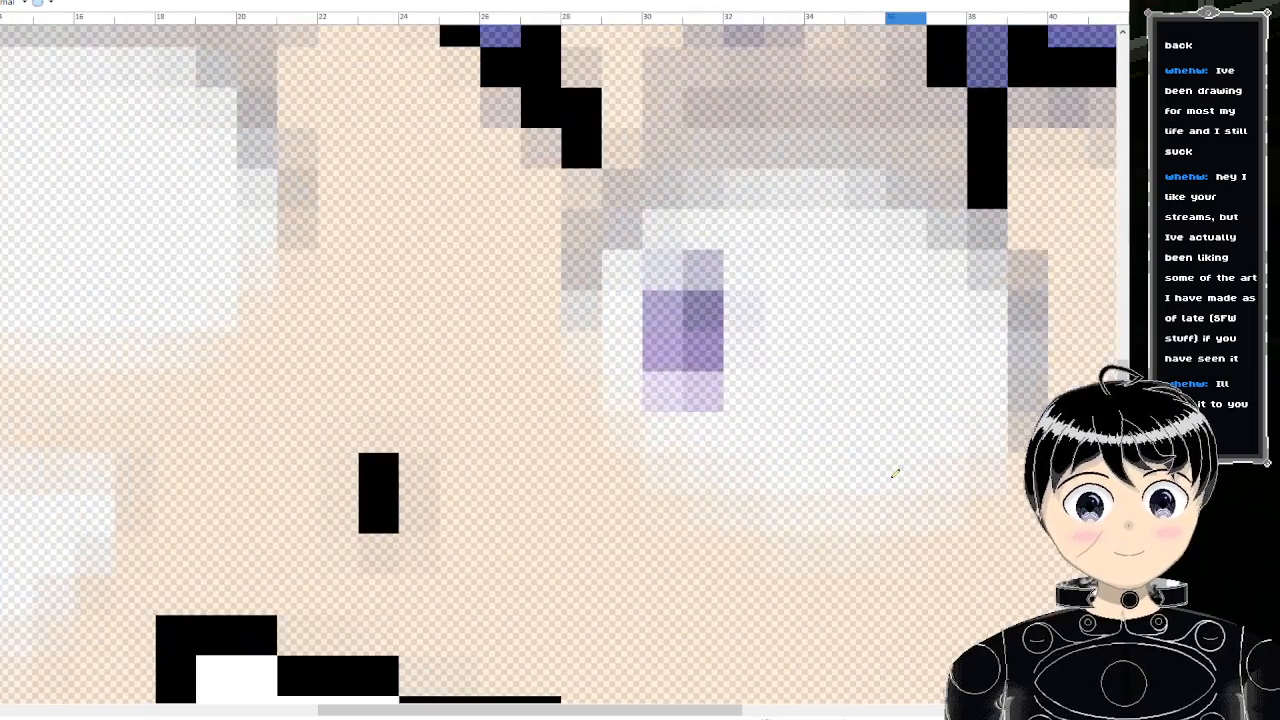
scroll(895, 474, down, 6)
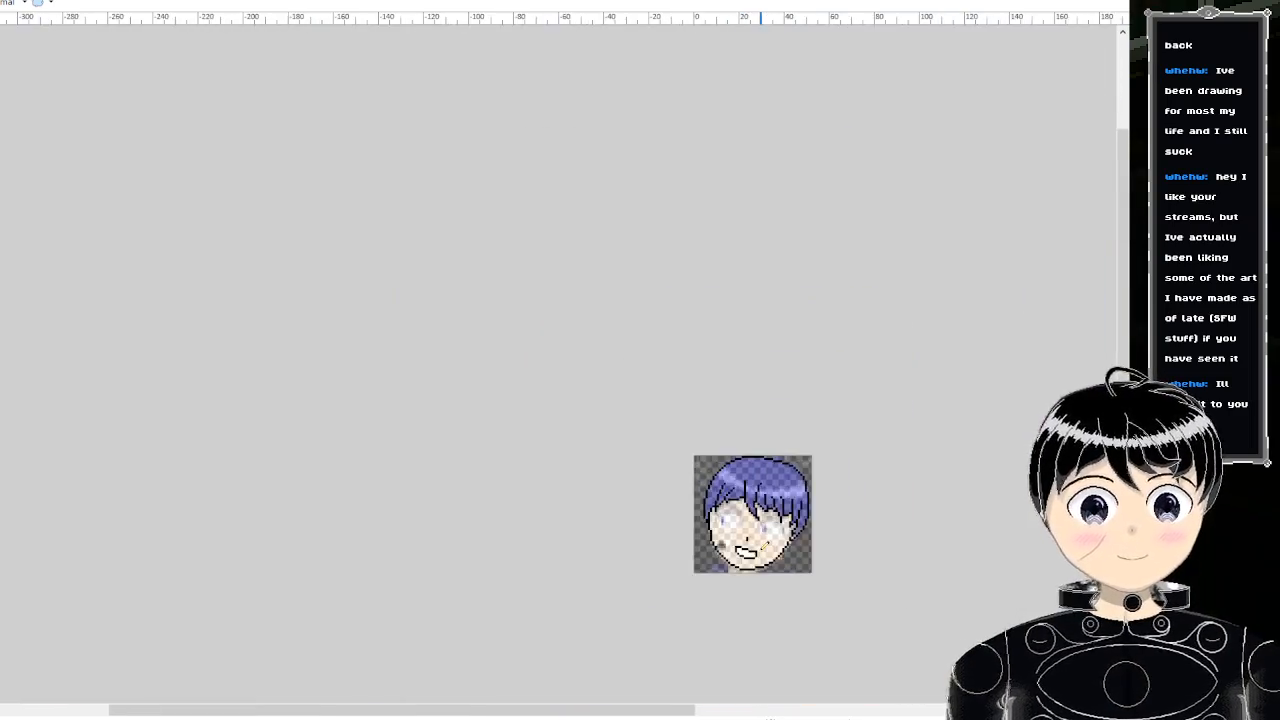
scroll(790, 538, up, 1)
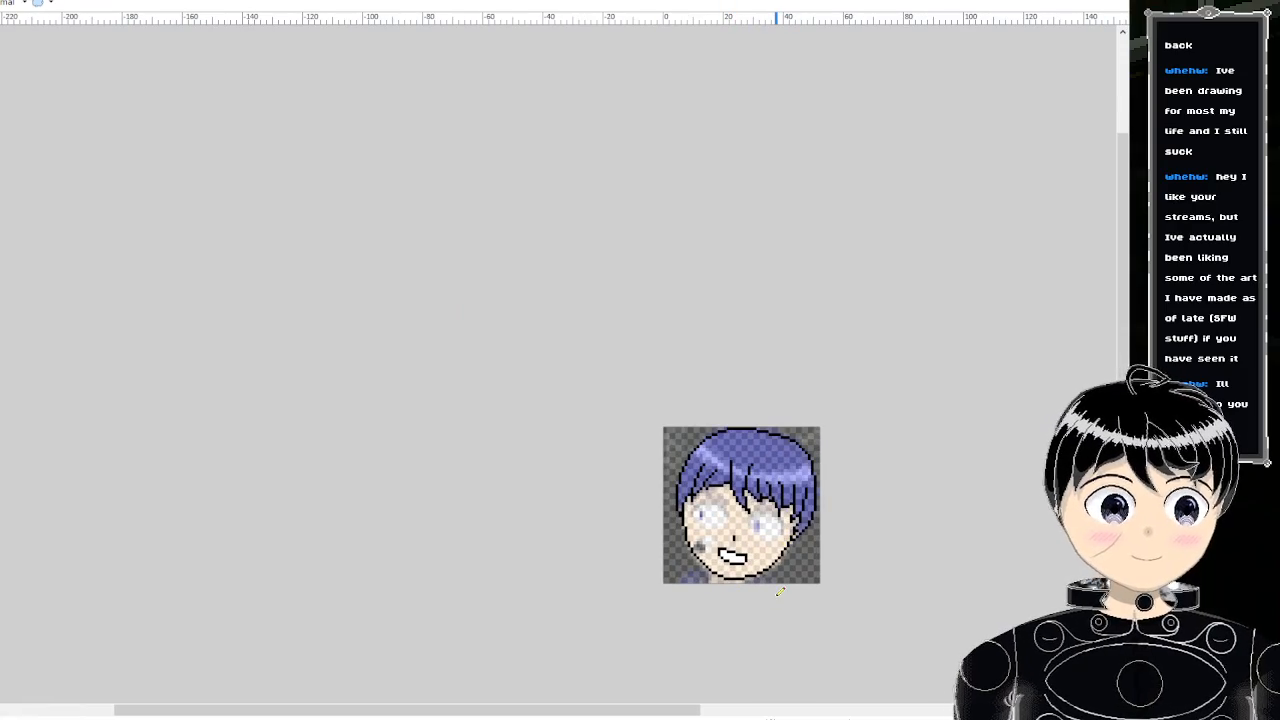
scroll(700, 530, up, 10)
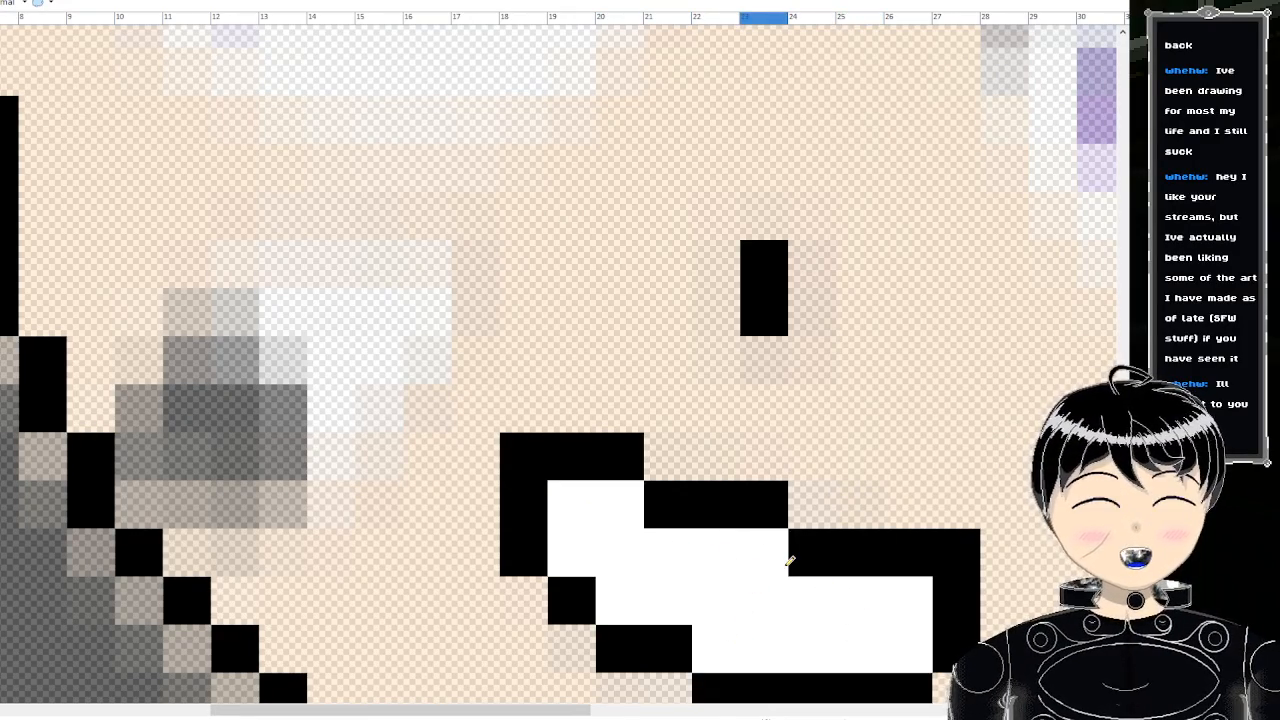
scroll(789, 562, down, 6)
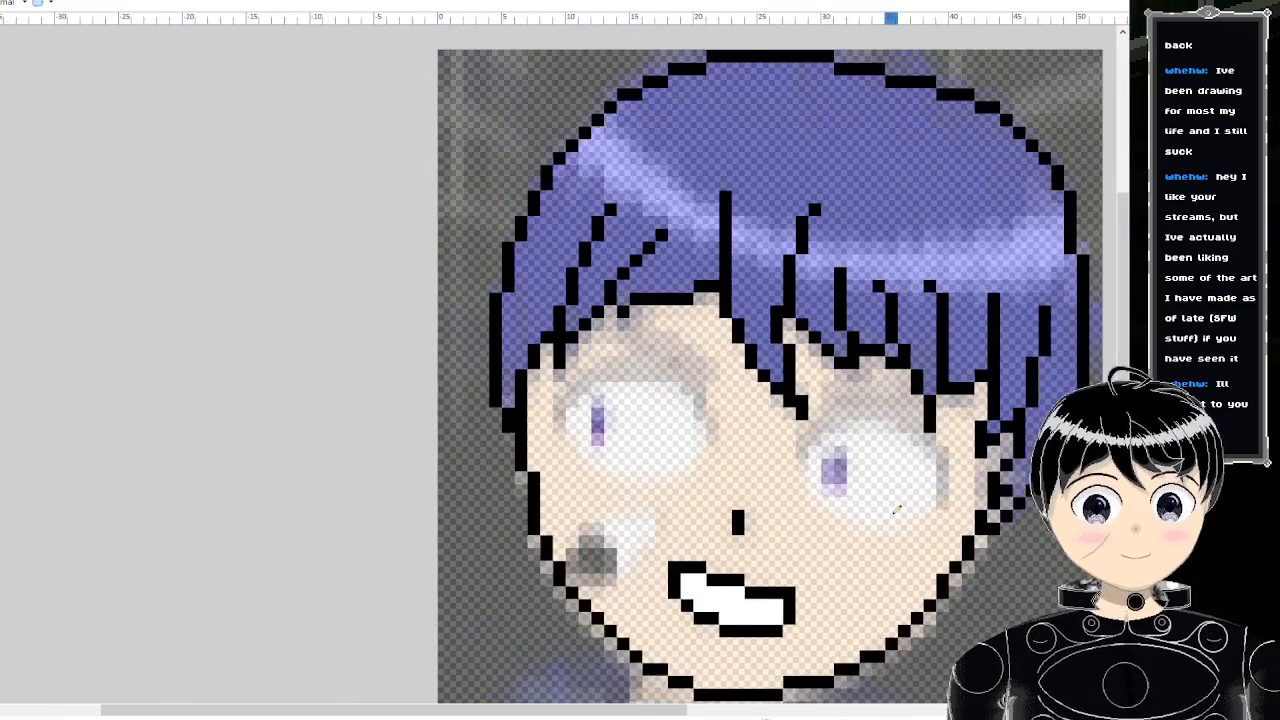
scroll(896, 510, up, 4)
mouse_move(785, 530)
mouse_down()
mouse_move(777, 514)
mouse_move(677, 517)
mouse_move(583, 477)
mouse_move(889, 468)
mouse_move(918, 519)
mouse_move(811, 511)
mouse_move(790, 557)
mouse_move(651, 549)
mouse_move(583, 517)
mouse_move(854, 486)
mouse_move(920, 400)
mouse_move(829, 320)
mouse_move(857, 289)
mouse_move(811, 243)
mouse_move(737, 206)
mouse_move(641, 198)
mouse_move(506, 280)
mouse_move(487, 384)
mouse_move(497, 423)
mouse_move(586, 306)
mouse_move(701, 305)
mouse_move(589, 423)
mouse_move(851, 409)
mouse_move(706, 403)
mouse_up()
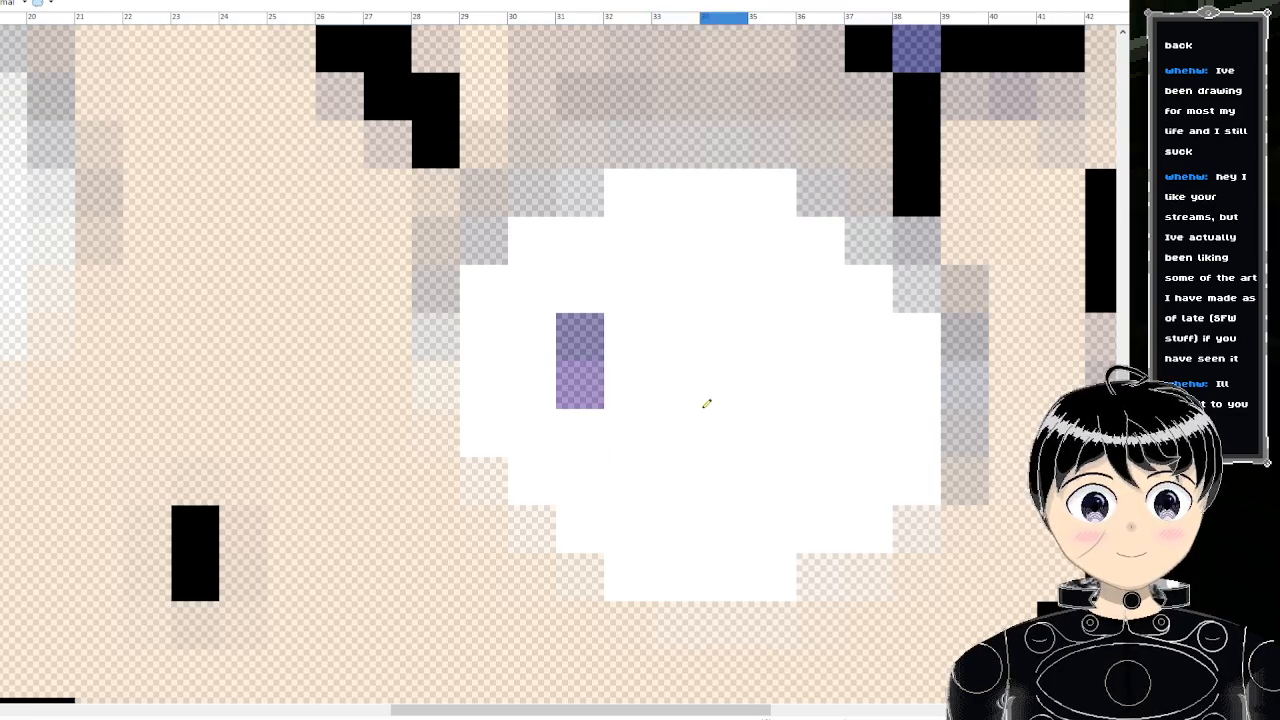
- Fill the face's left eye solid white, extend its right edge and reduce the pupil gap to two pixels high
scroll(706, 403, down, 4)
scroll(712, 400, up, 3)
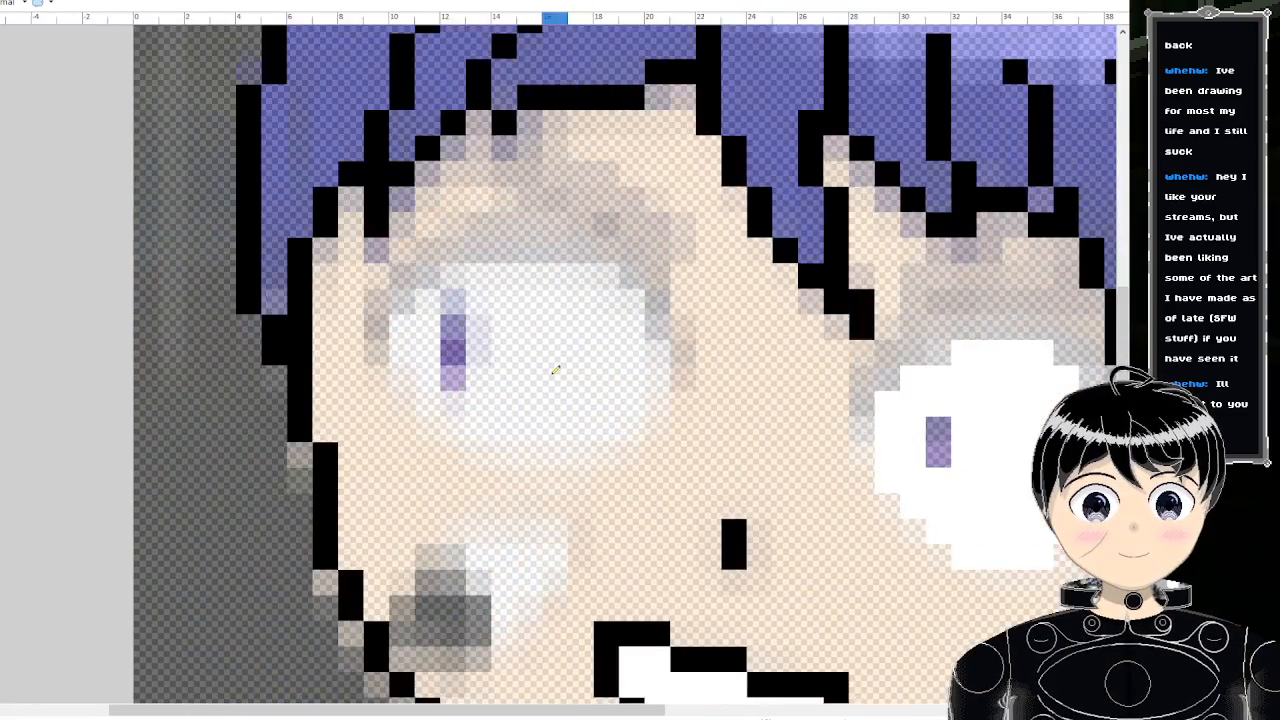
scroll(556, 370, up, 2)
mouse_move(620, 440)
mouse_down()
mouse_move(371, 441)
mouse_move(564, 476)
mouse_move(654, 380)
mouse_move(635, 386)
mouse_move(649, 277)
mouse_move(619, 237)
mouse_move(642, 240)
mouse_move(429, 200)
mouse_move(371, 225)
mouse_move(540, 235)
mouse_move(597, 303)
mouse_move(434, 274)
mouse_move(409, 423)
mouse_move(565, 397)
mouse_move(460, 325)
mouse_move(474, 289)
mouse_move(368, 268)
mouse_move(335, 341)
mouse_move(340, 380)
mouse_move(306, 267)
mouse_move(306, 349)
mouse_up()
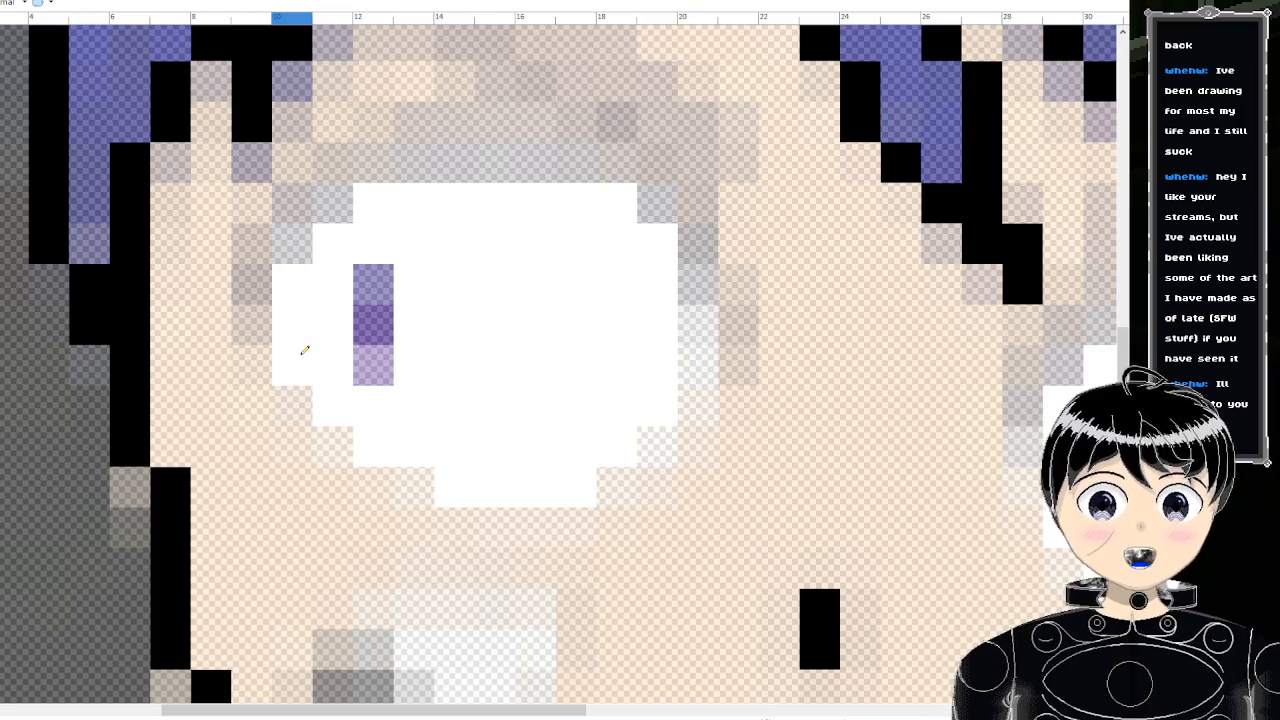
scroll(450, 348, down, 1)
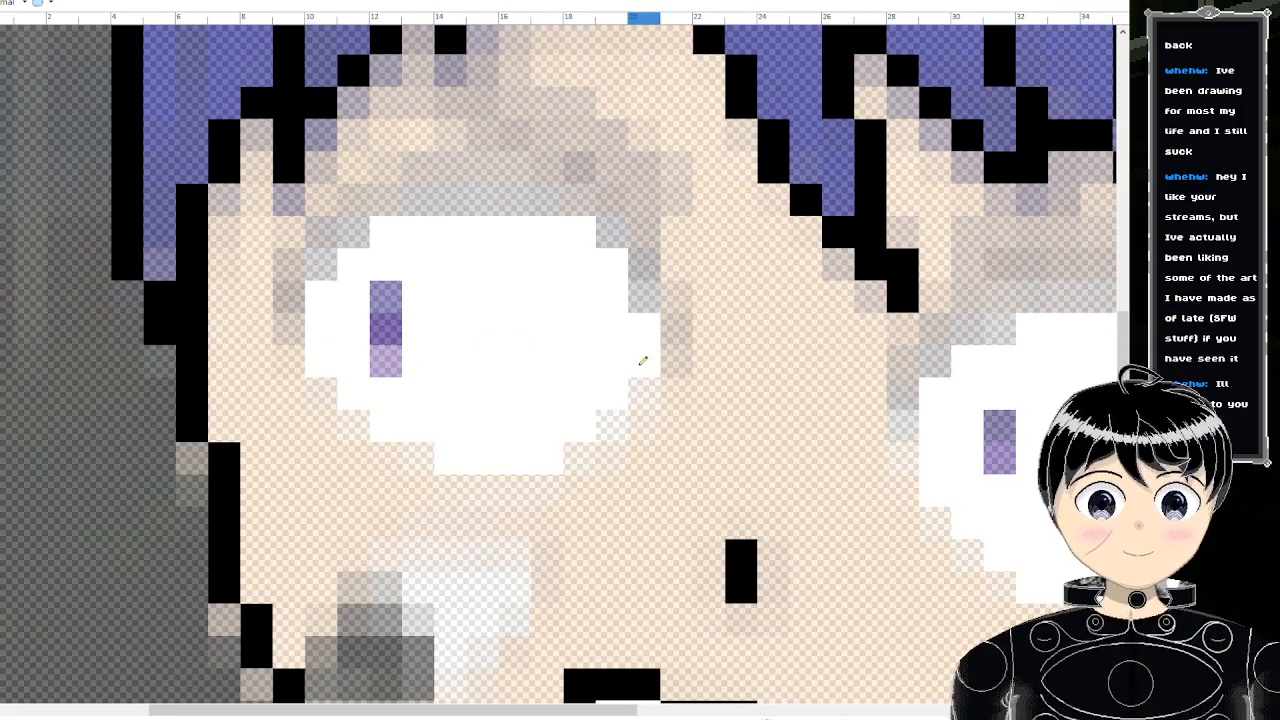
scroll(643, 360, down, 5)
scroll(614, 364, up, 2)
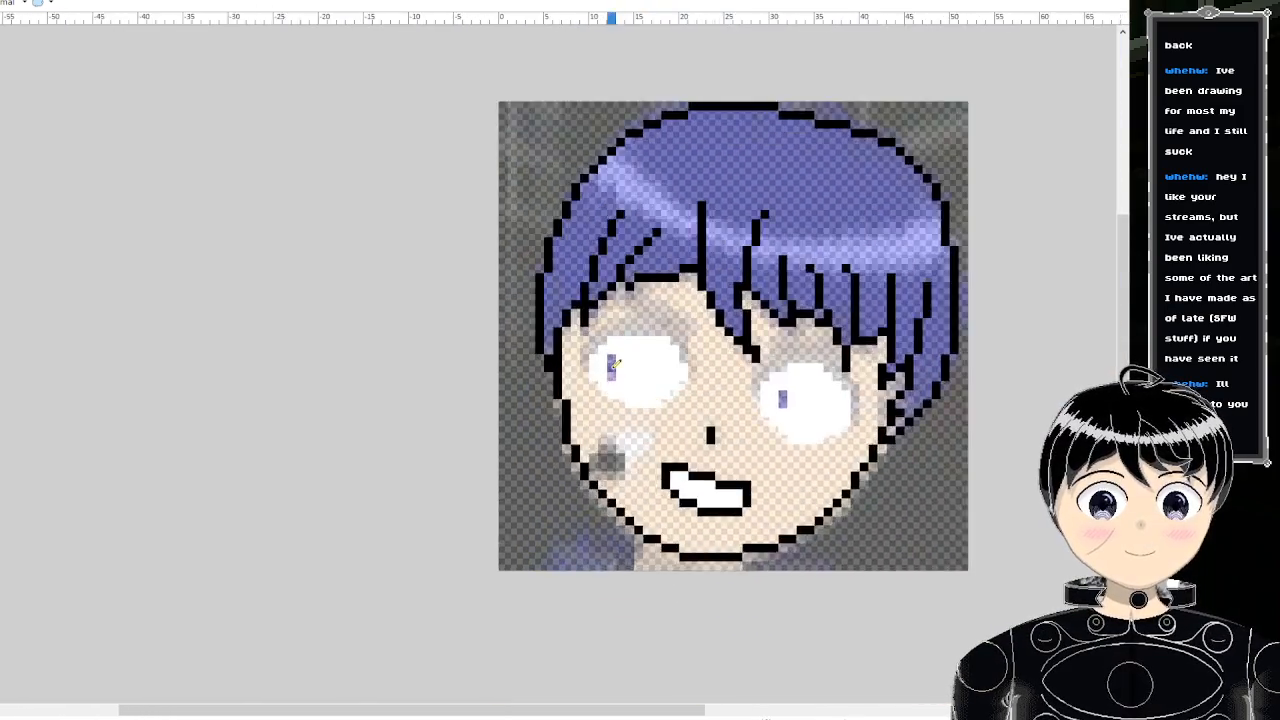
scroll(614, 364, up, 1)
- Examine both white eyes at different magnifications, with the faded reference hidden and shown
scroll(612, 368, down, 3)
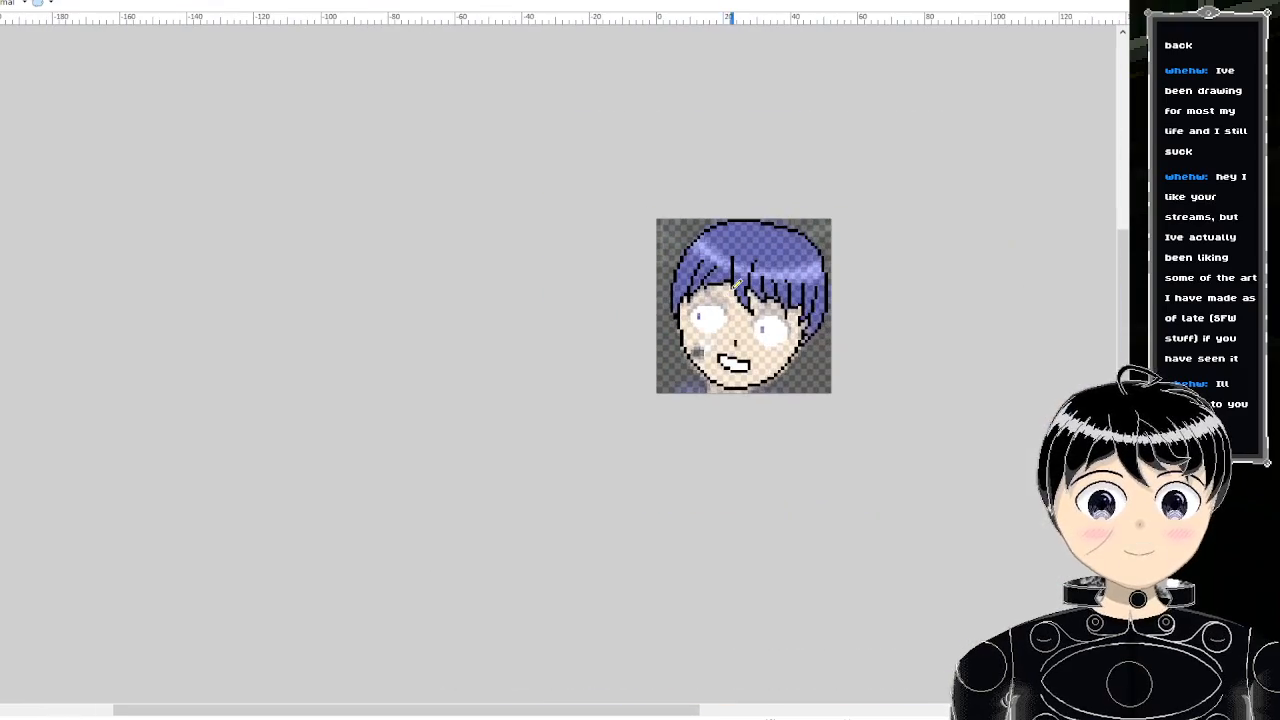
scroll(700, 328, up, 2)
scroll(700, 328, up, 2)
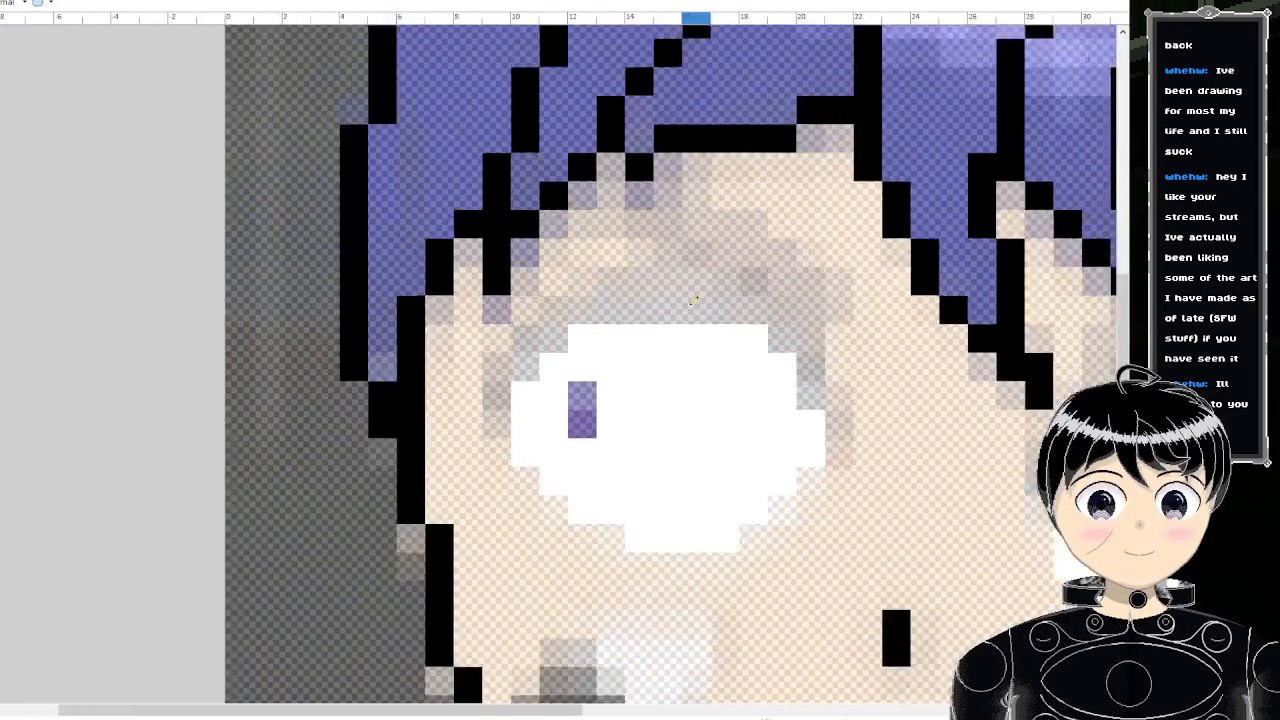
scroll(712, 316, down, 4)
scroll(724, 322, up, 3)
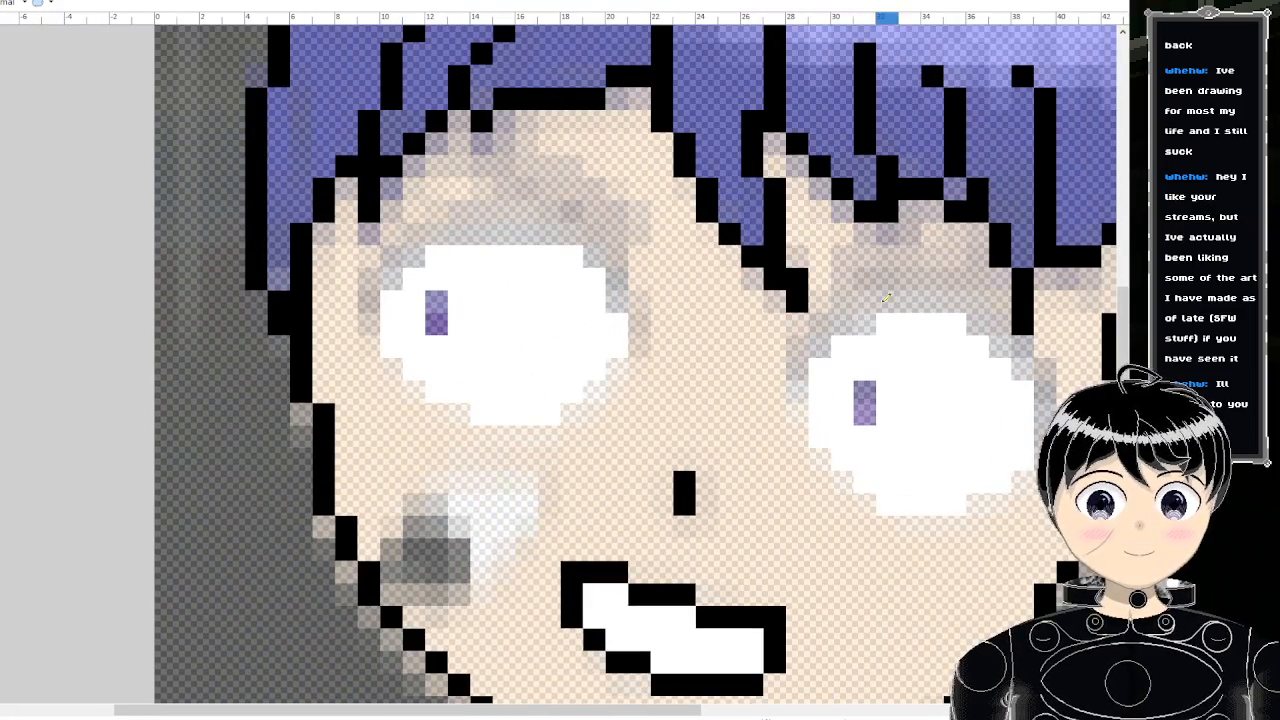
key(ctrl+z)
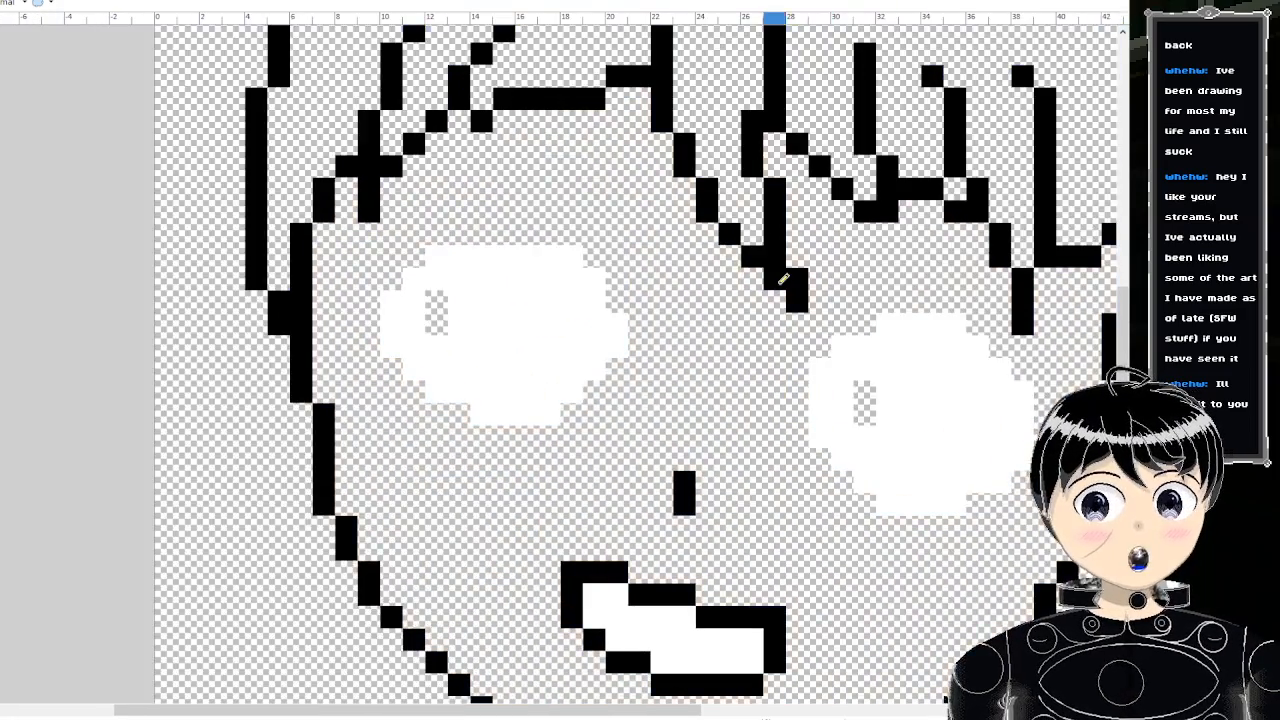
scroll(813, 273, down, 3)
scroll(813, 273, up, 3)
key(ctrl+y)
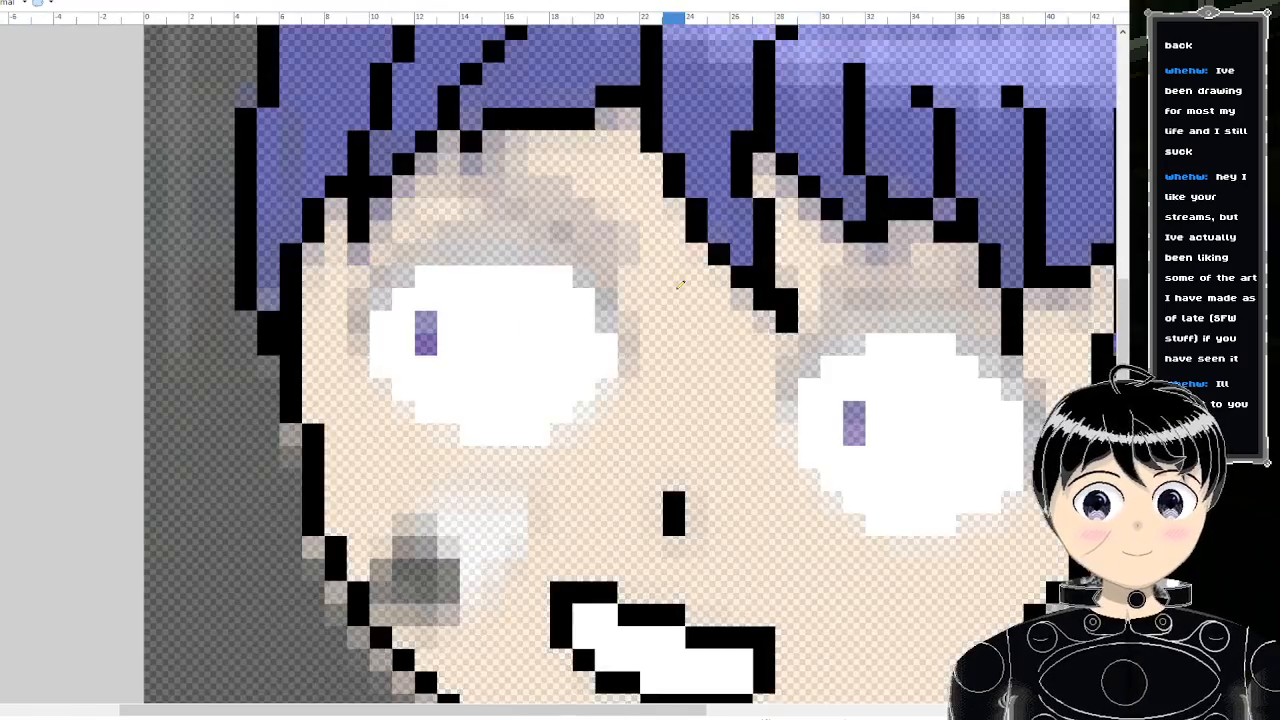
- Select the upper left part of the left eye's white and shift its pixels one pixel to the right
scroll(529, 314, up, 2)
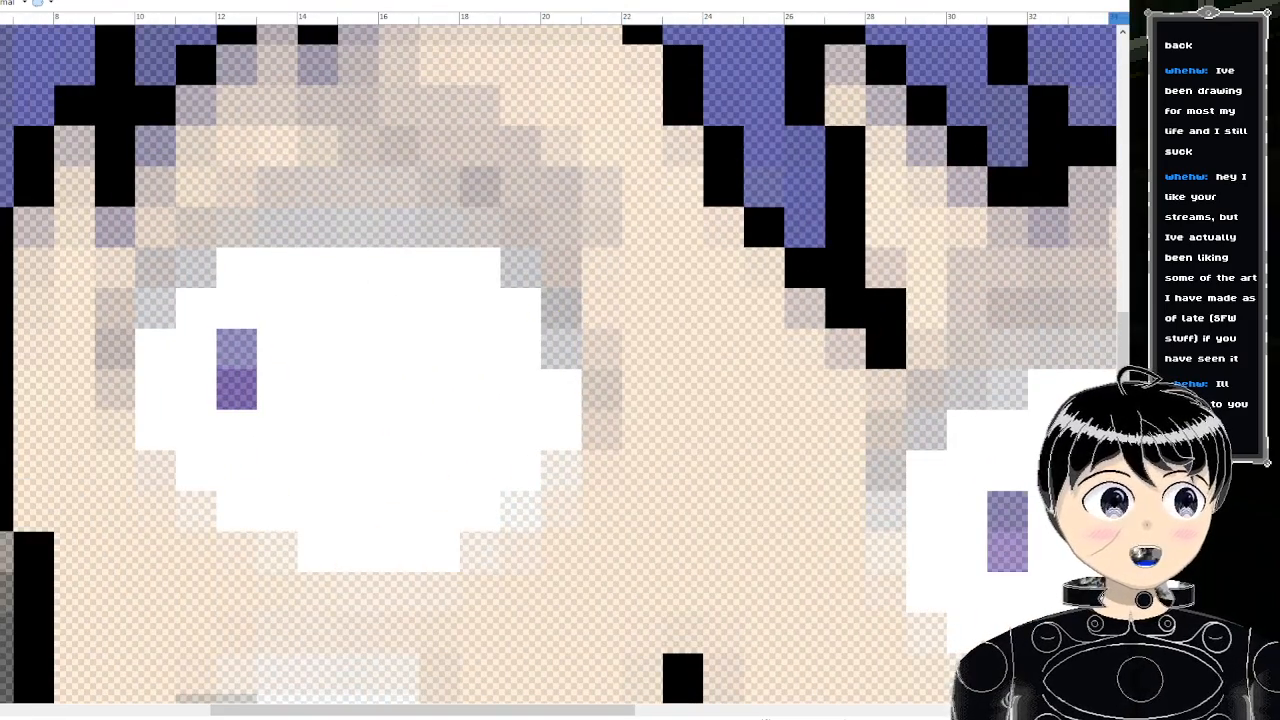
drag(100, 250, 333, 420)
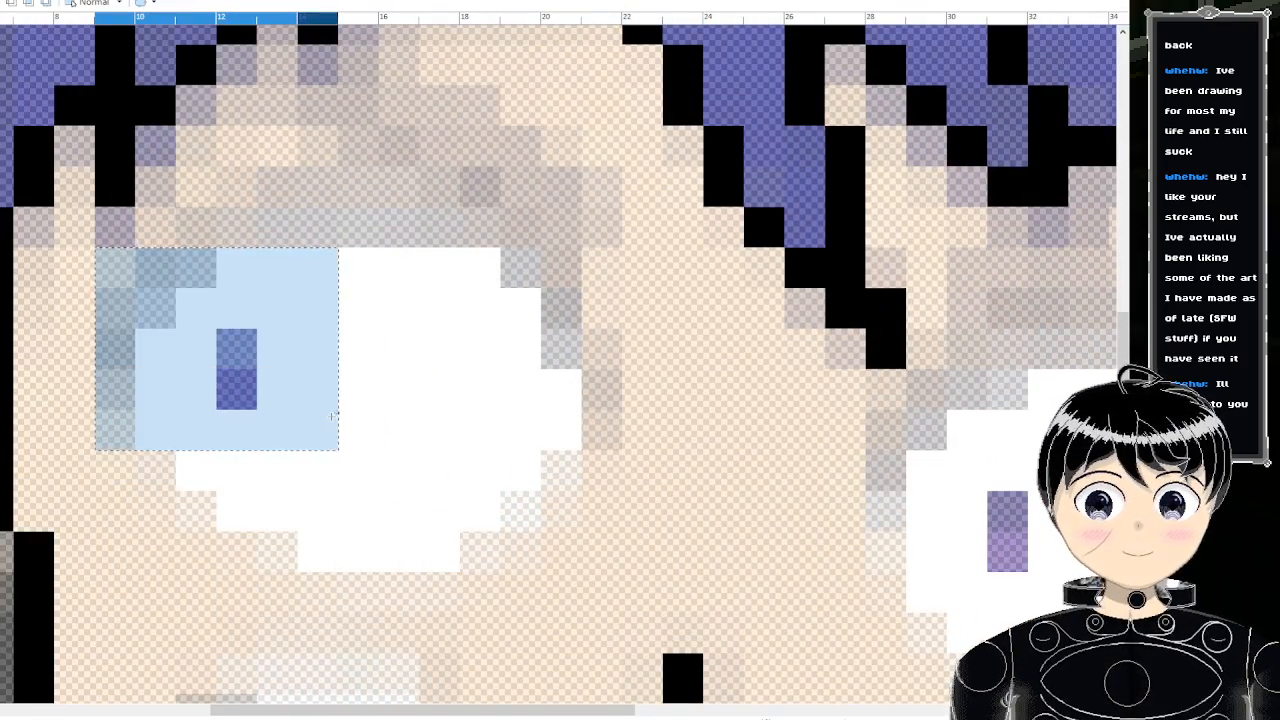
key(m)
key(Right)
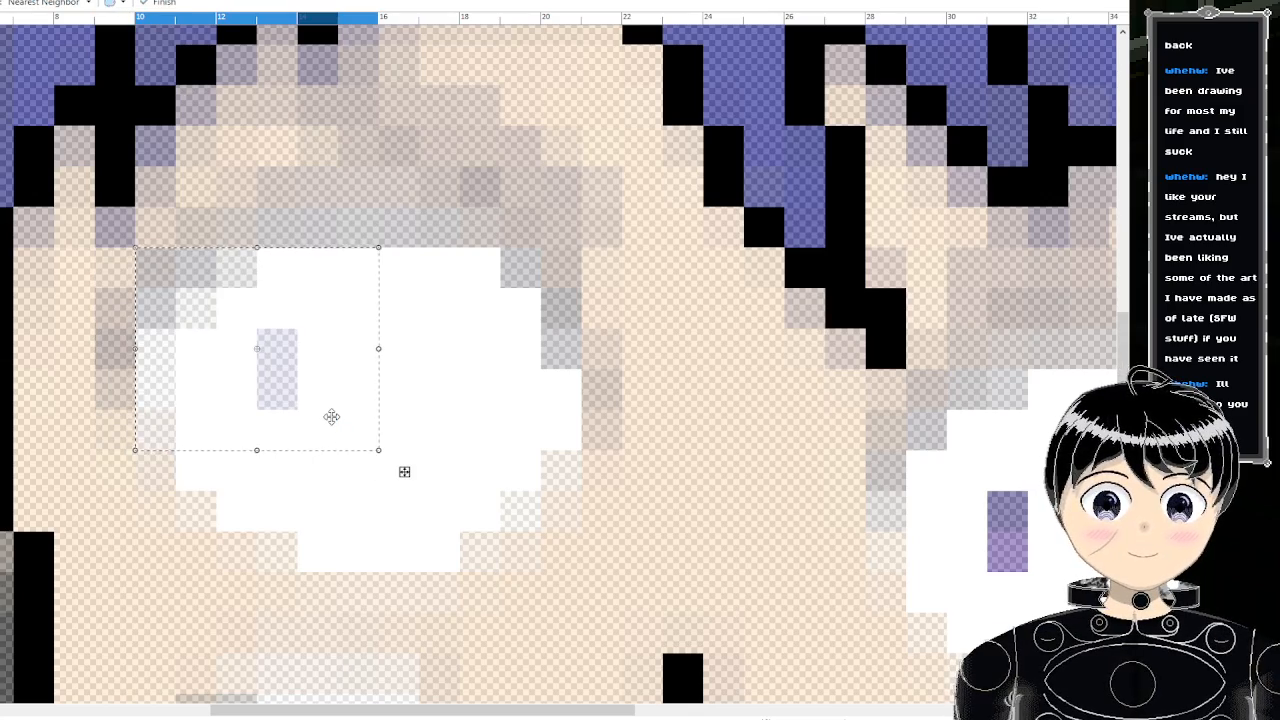
key(Right)
key(Right)
key(Right)
key(Right)
key(Right)
key(Right)
key(Right)
key(Right)
key(Right)
key(Right)
key(Right)
scroll(300, 395, down, 3)
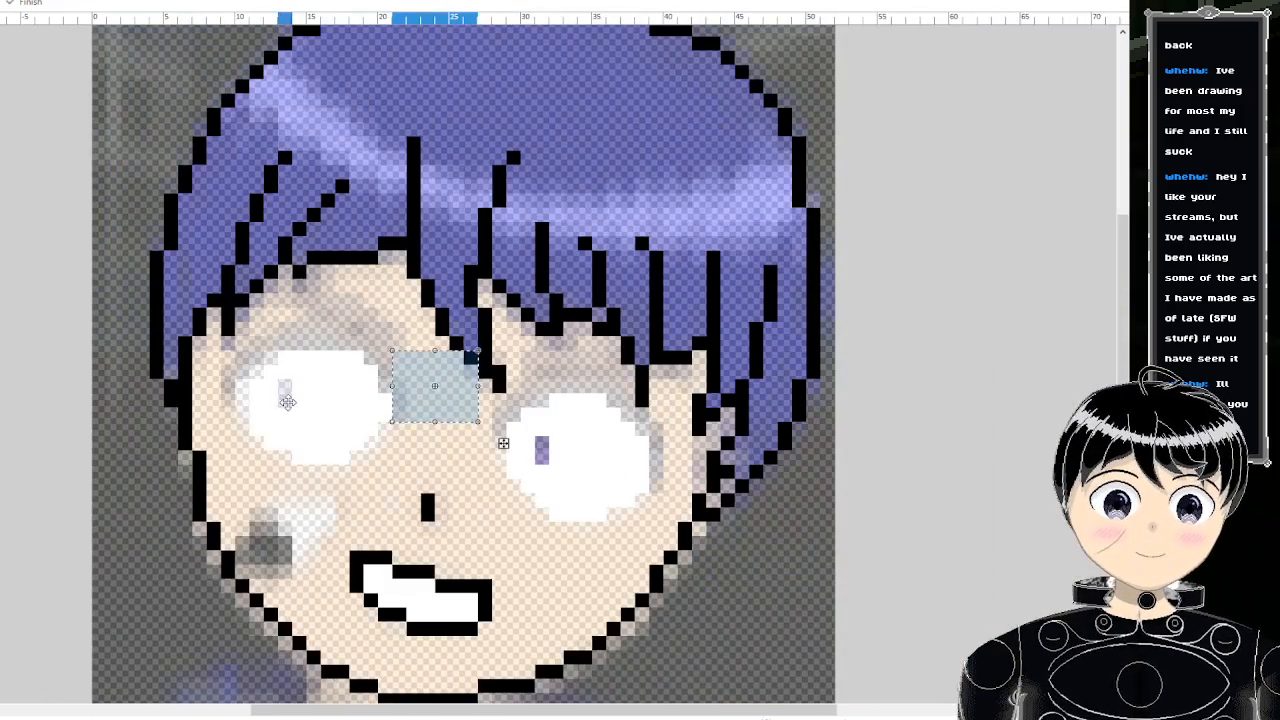
scroll(503, 452, up, 2)
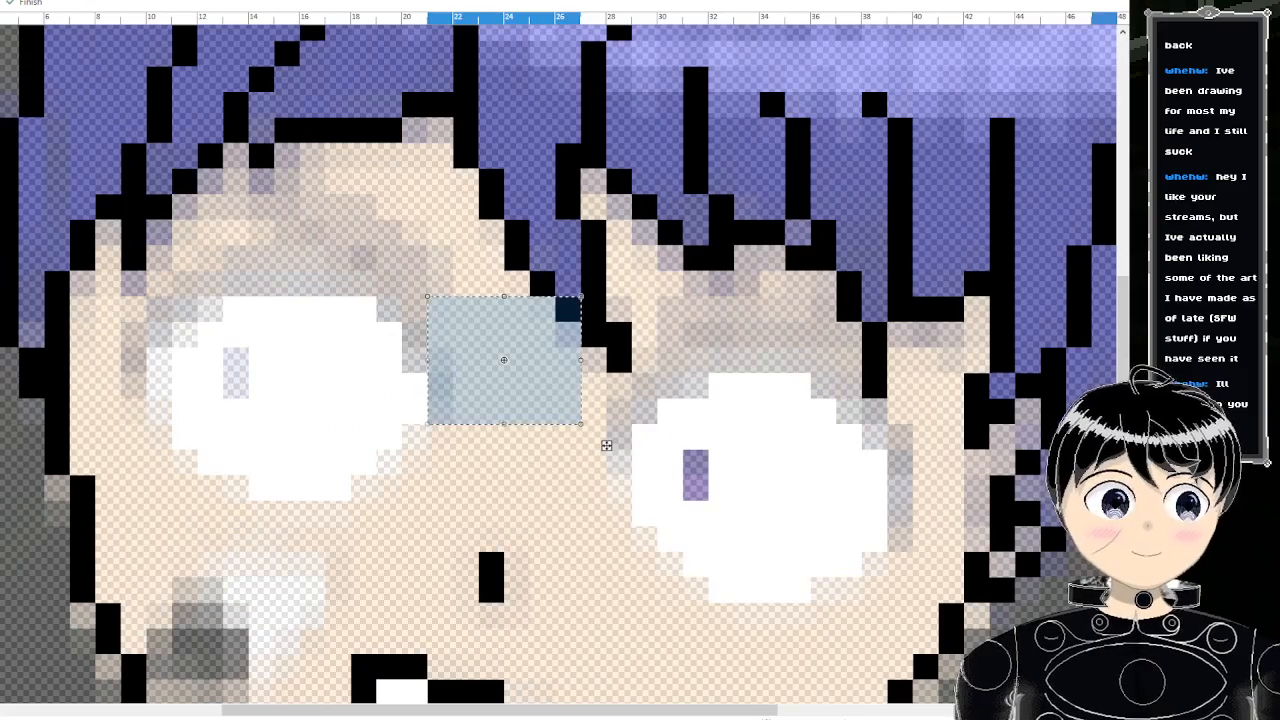
key(ctrl+d)
key(p)
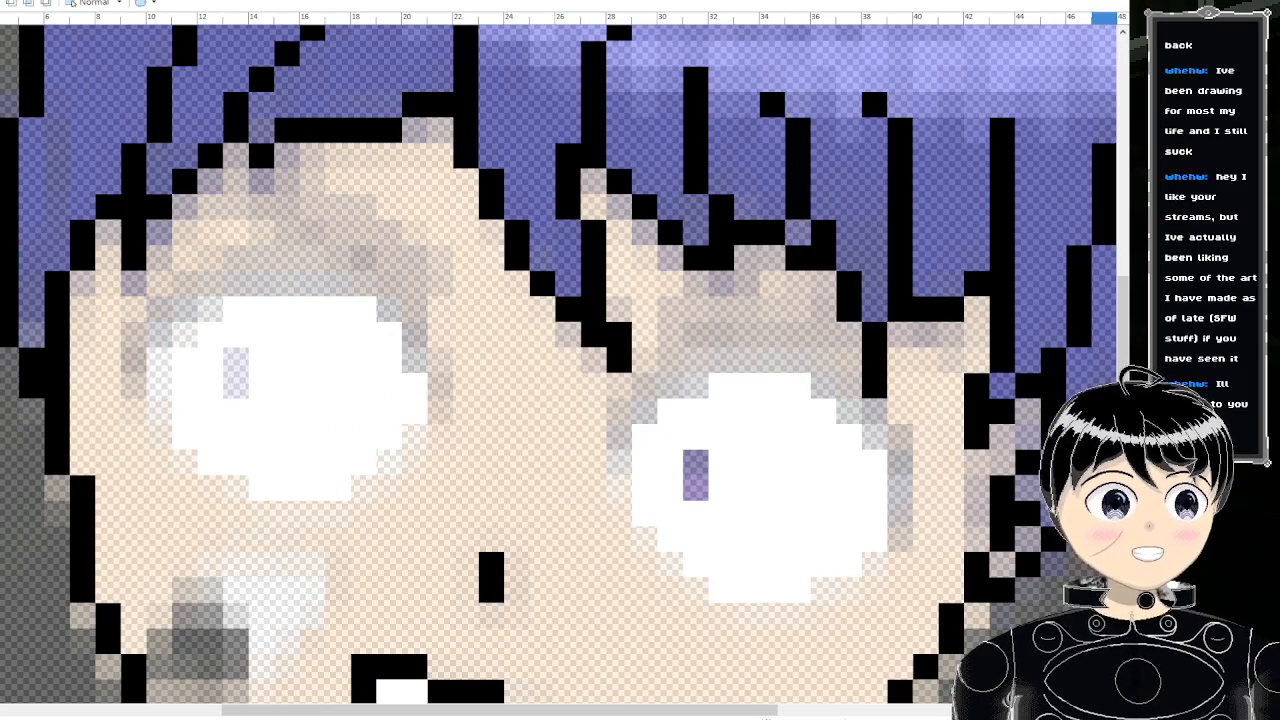
- Select the lower left edge of the left eye's white and move it one pixel to the right
scroll(380, 360, up, 1)
scroll(380, 360, down, 2)
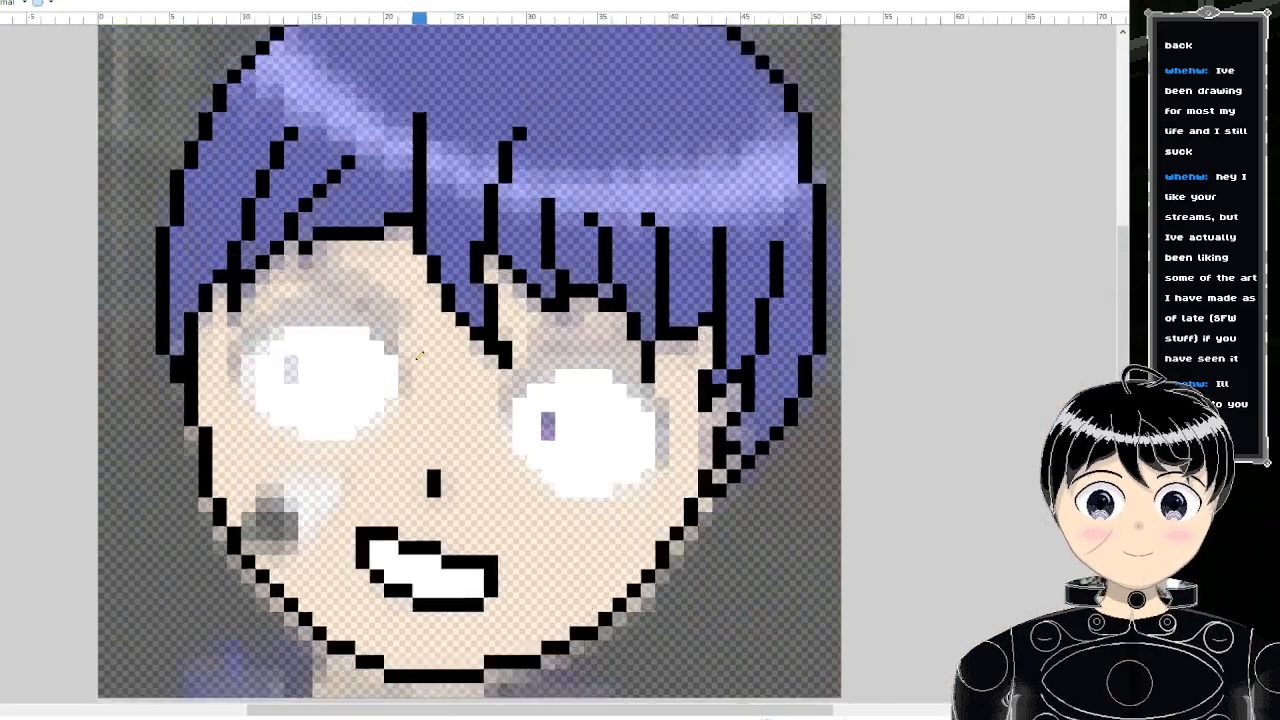
scroll(420, 355, down, 2)
scroll(343, 391, up, 4)
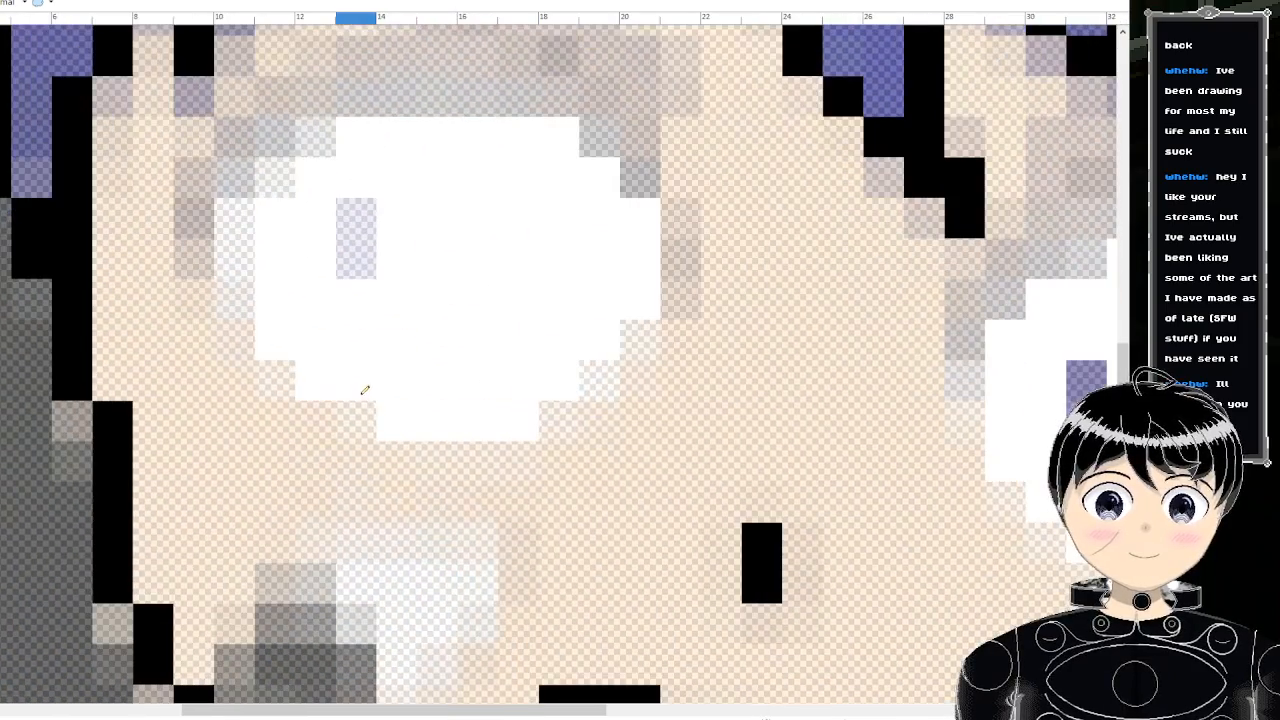
scroll(706, 318, down, 2)
scroll(581, 329, up, 2)
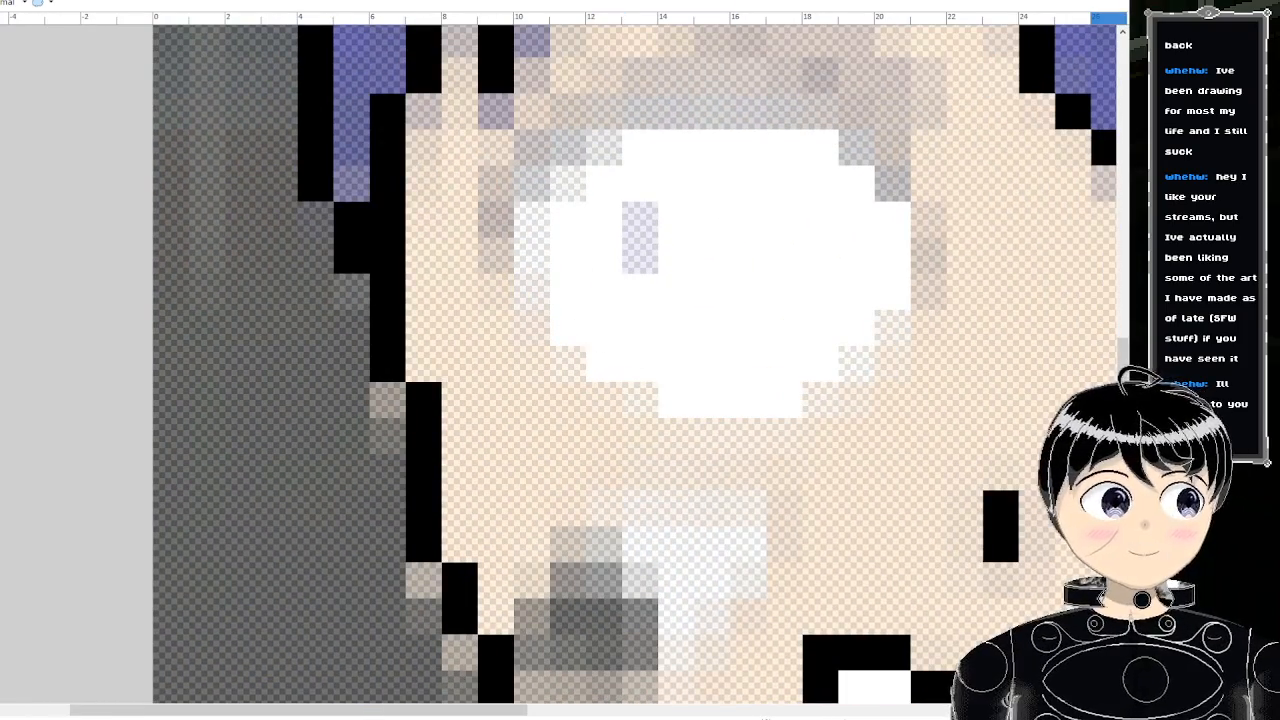
key(s)
drag(570, 320, 606, 318)
key(m)
scroll(699, 330, down, 2)
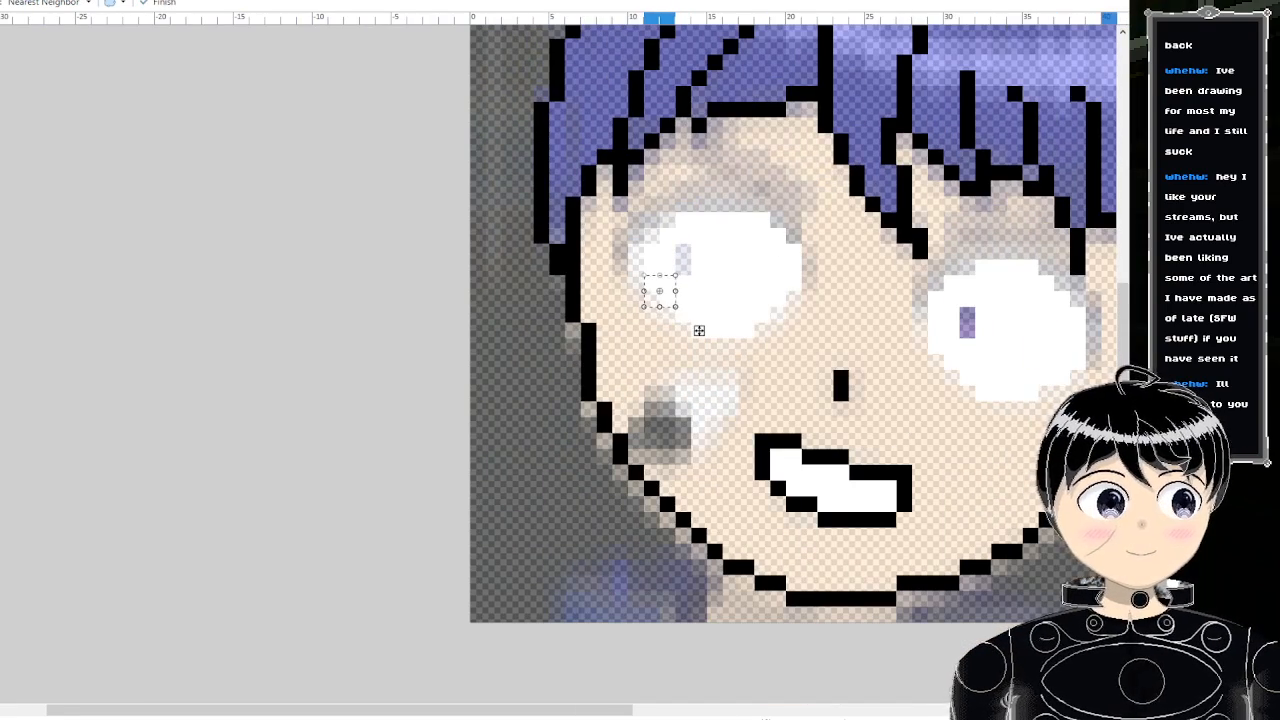
key(p)
- Move the right portion of the left eye's white down one pixel and remove the pixel protruding at its bottom
scroll(705, 315, down, 3)
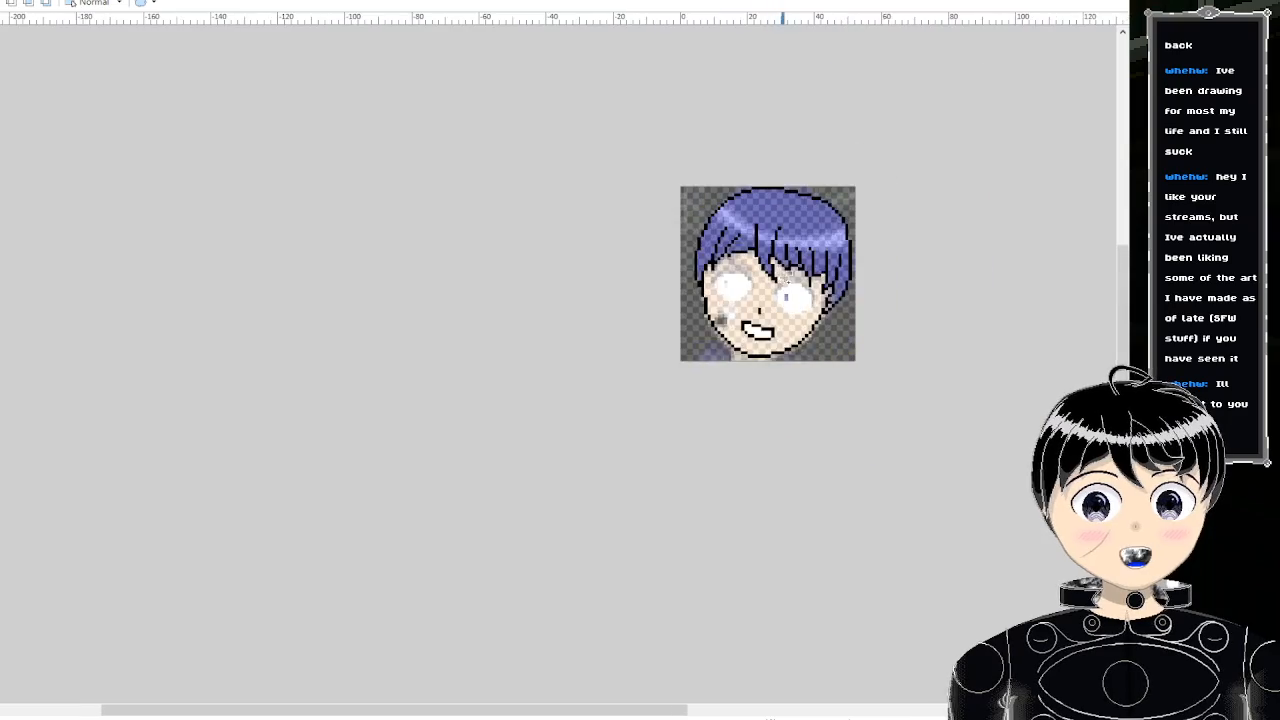
scroll(719, 291, up, 1)
scroll(719, 291, up, 2)
drag(660, 248, 750, 378)
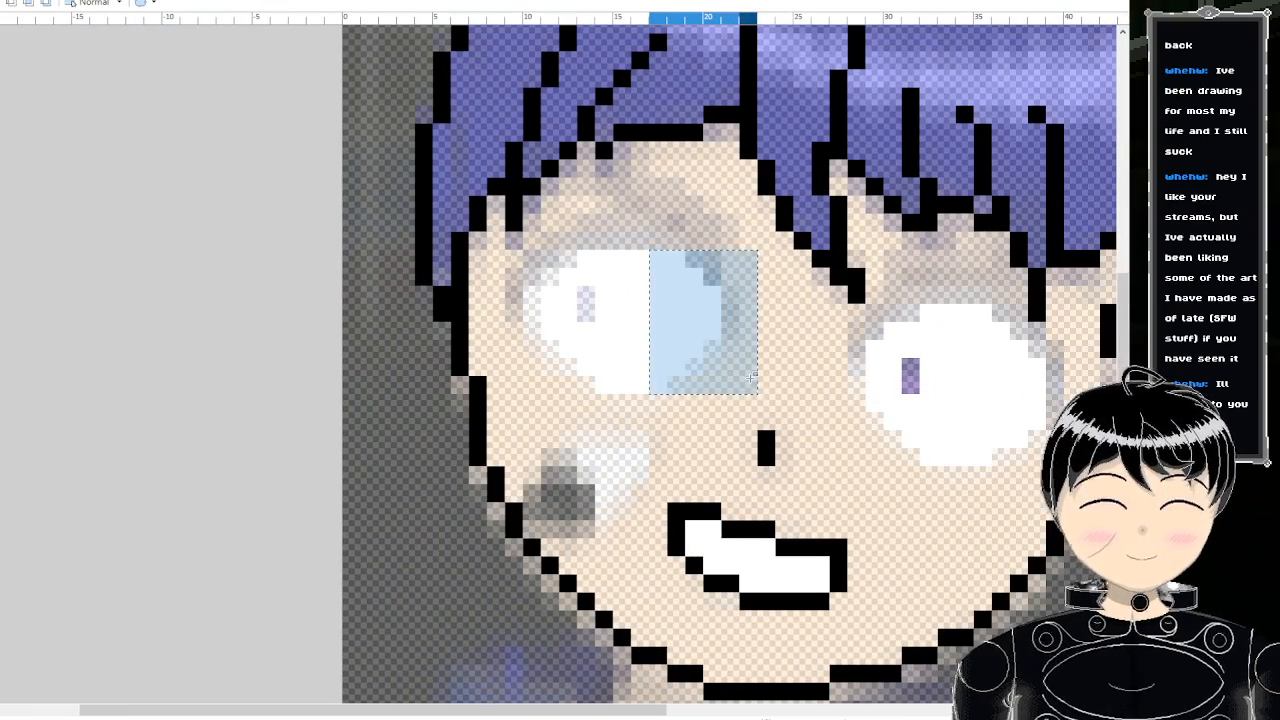
key(m)
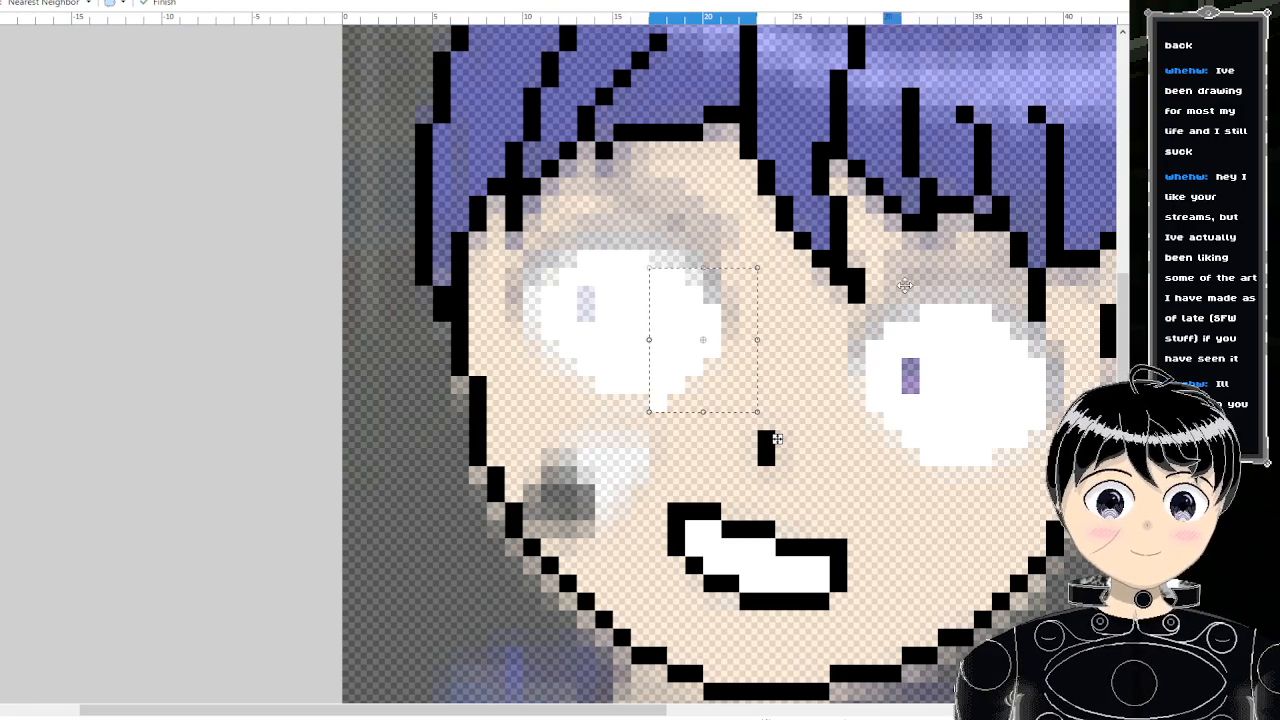
key(p)
key(ctrl+d)
scroll(663, 402, up, 2)
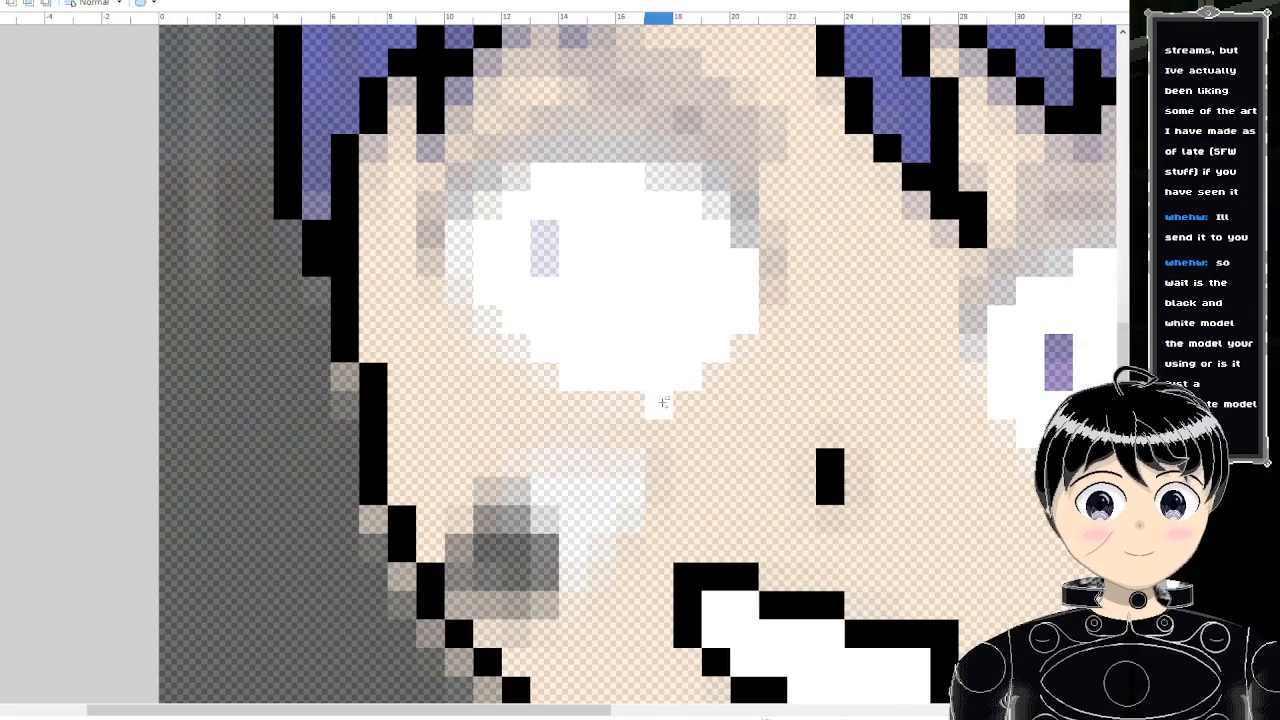
click(663, 402)
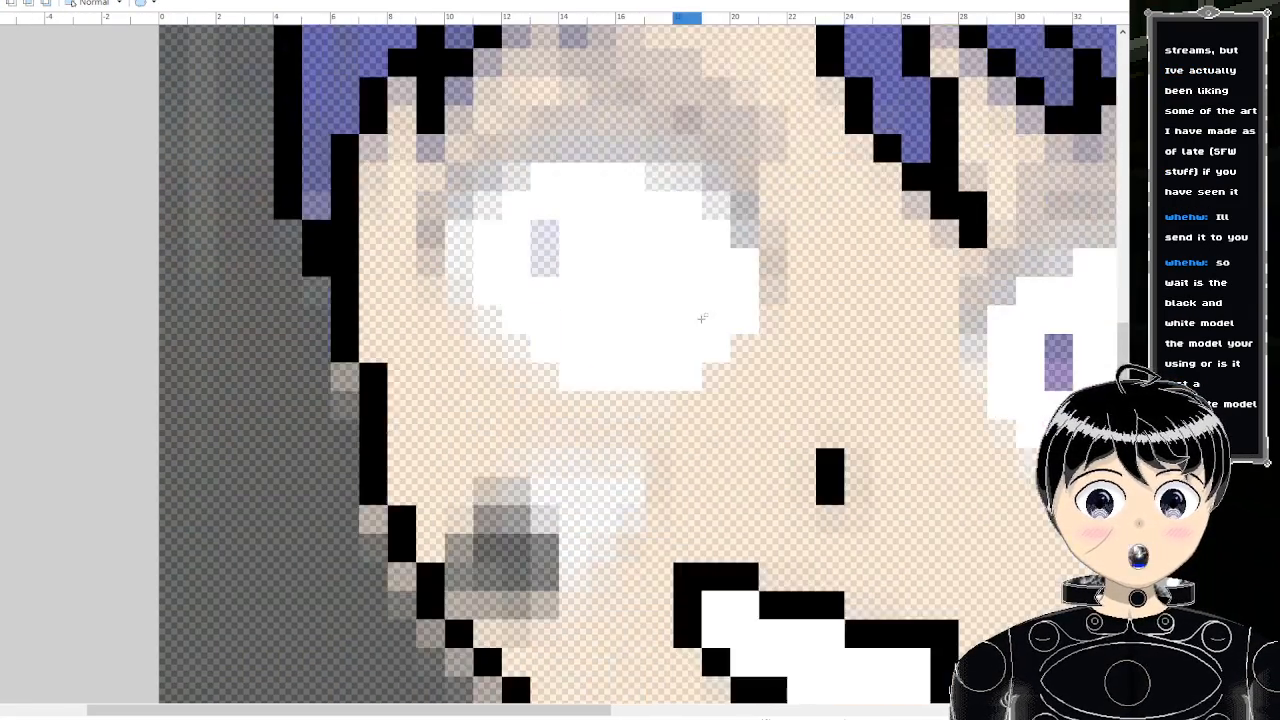
- Paint the left eye's pupil gap white with the Pencil and judge the whole face
scroll(705, 312, down, 5)
scroll(836, 283, up, 6)
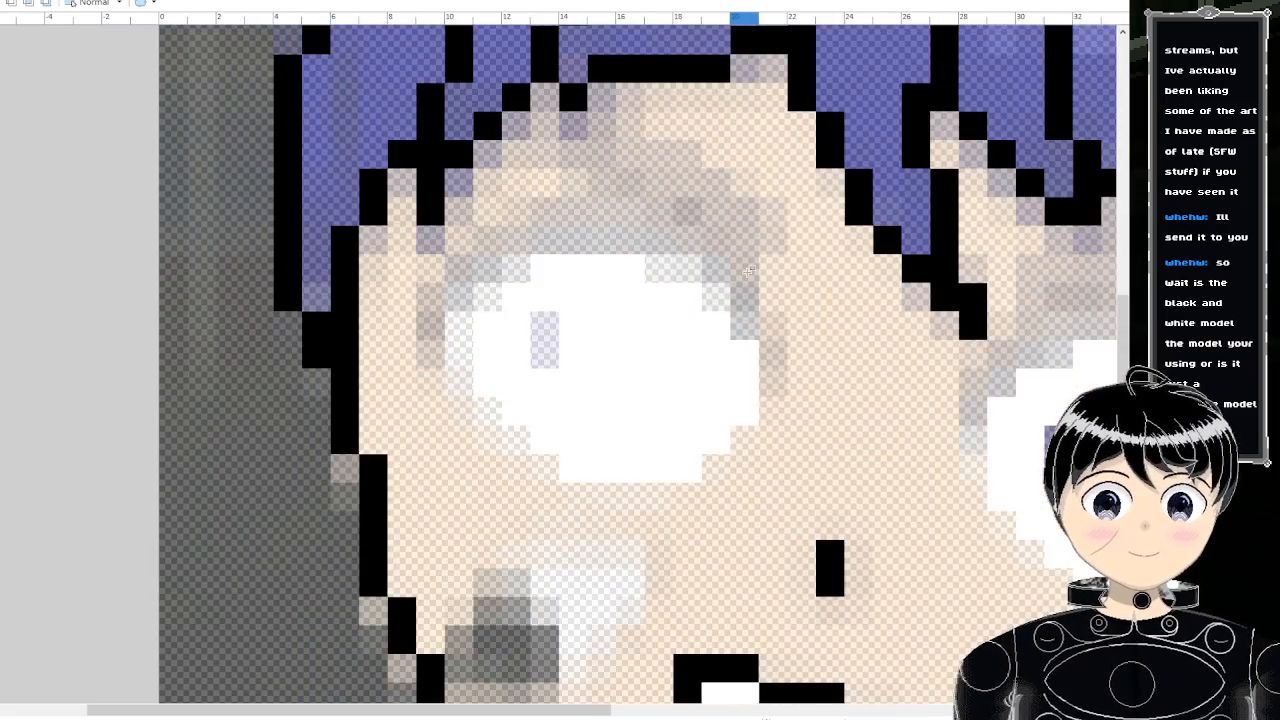
scroll(836, 283, down, 3)
scroll(836, 282, up, 1)
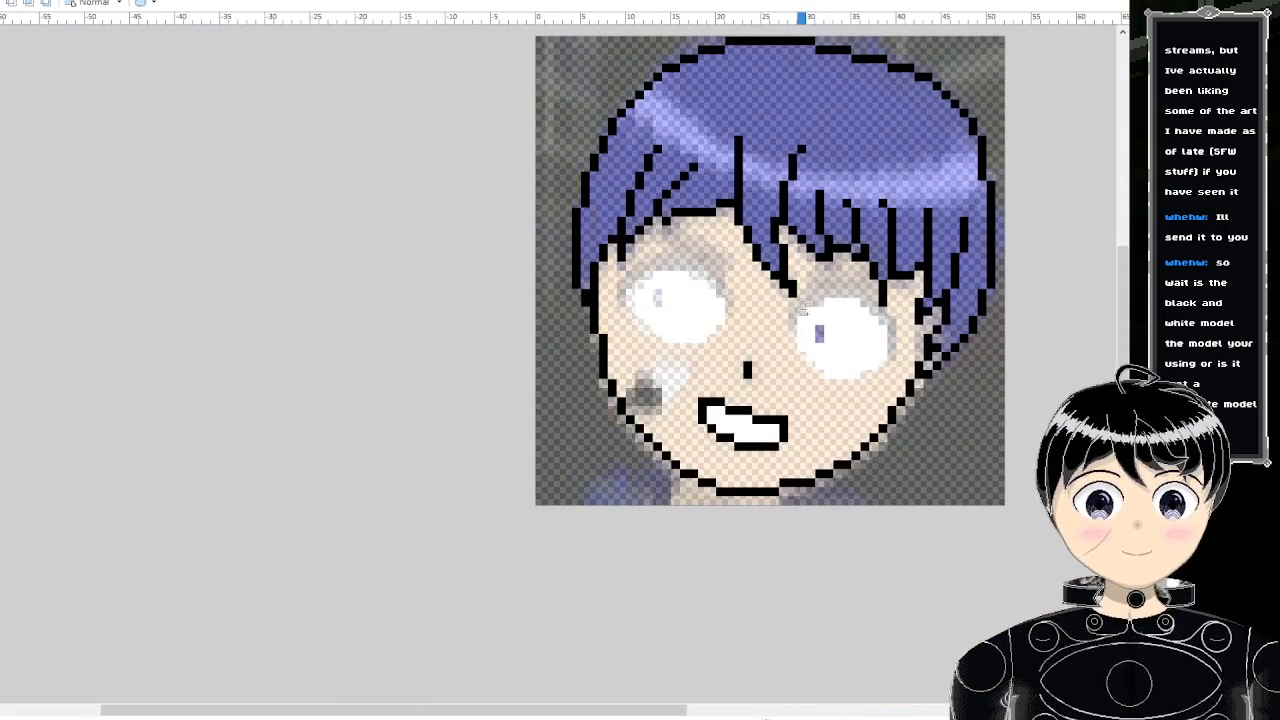
scroll(802, 311, up, 3)
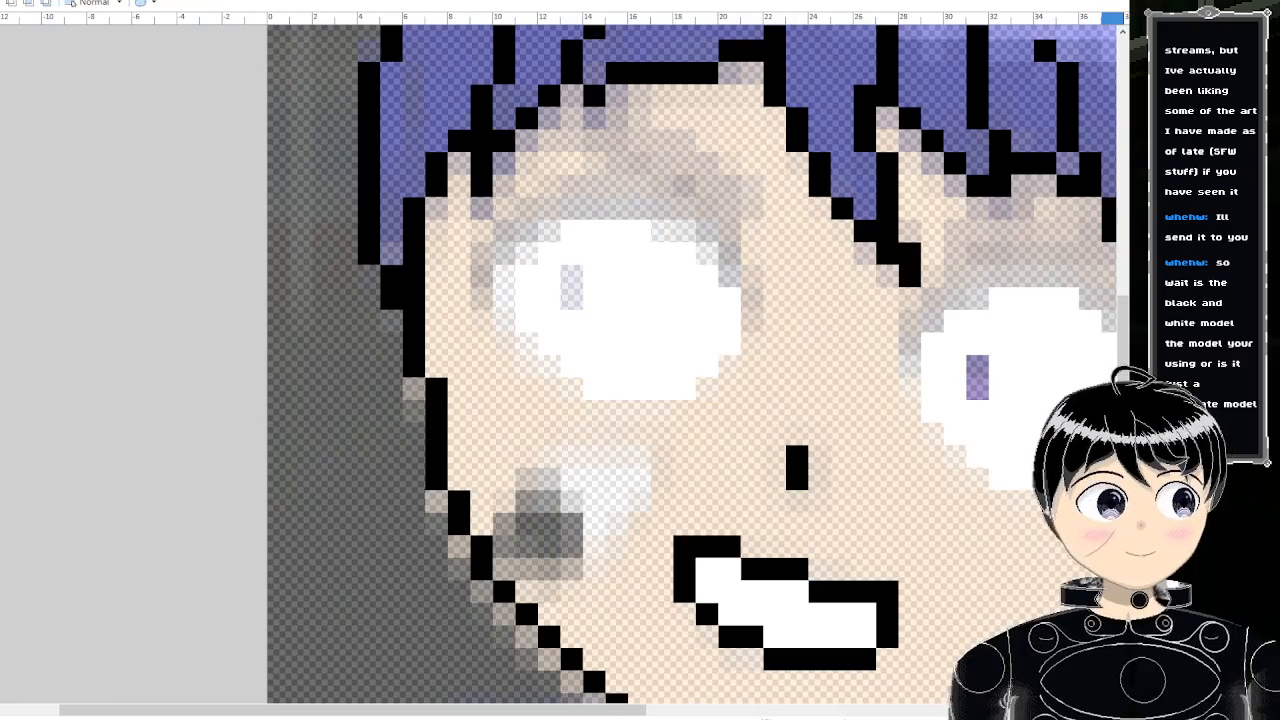
drag(574, 272, 575, 300)
scroll(585, 290, down, 3)
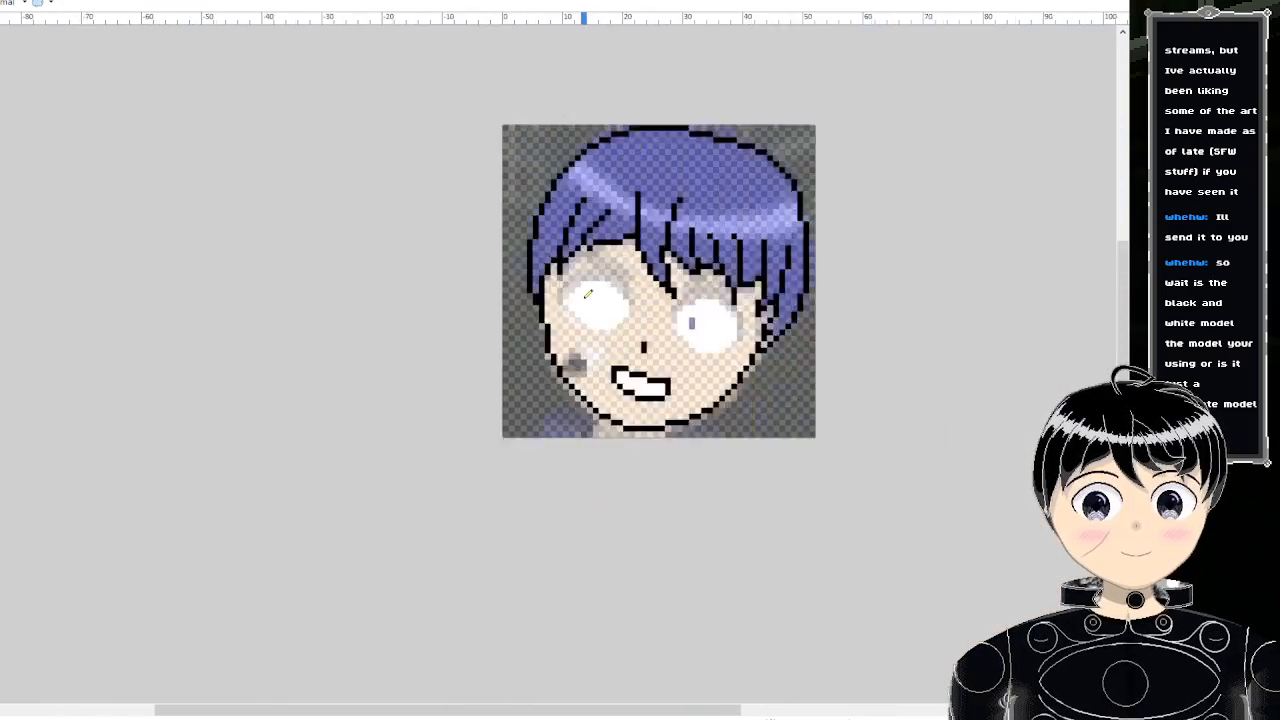
- Sample black from the outlines and paint the right eye's pupil gap black with the Pencil
scroll(600, 290, up, 2)
key(k)
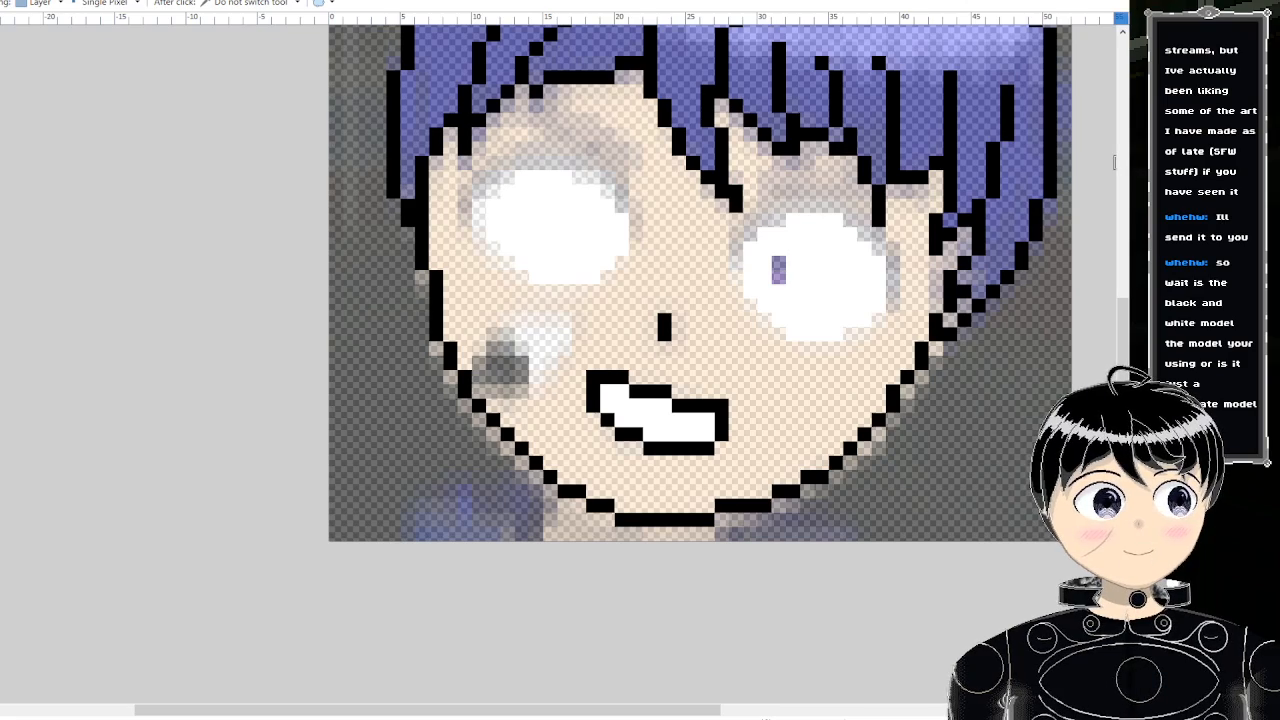
scroll(848, 258, up, 1)
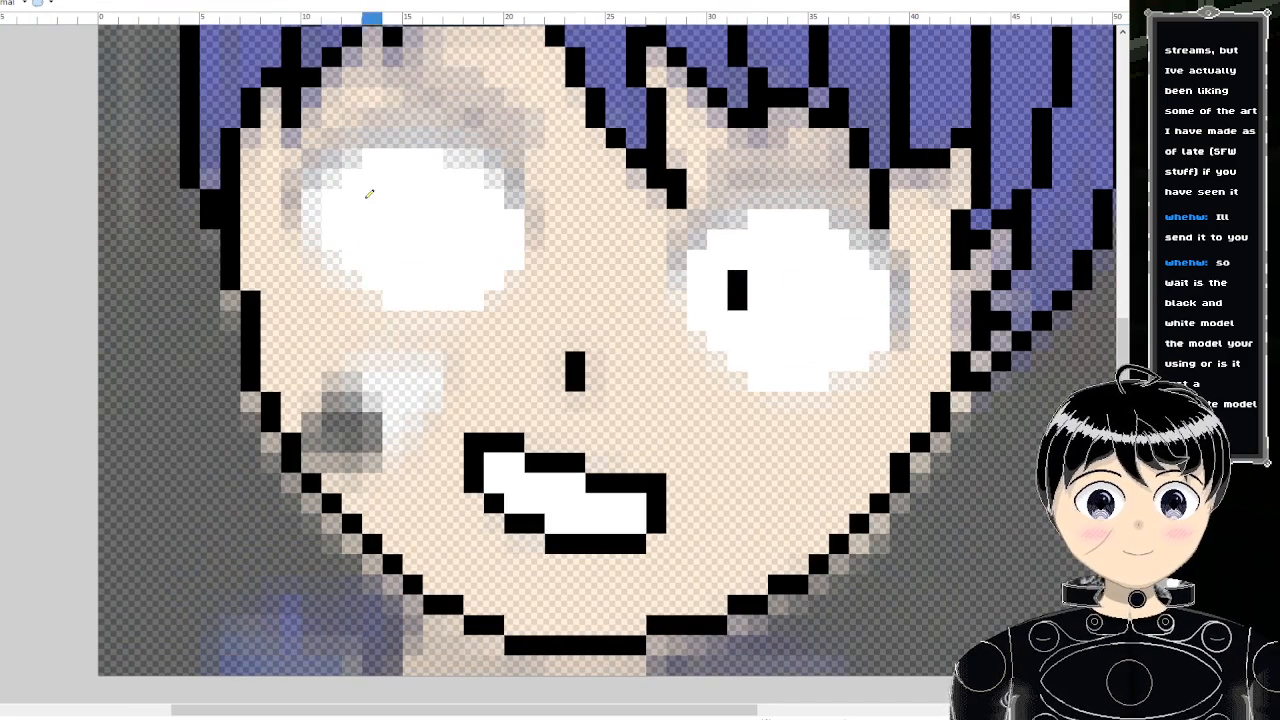
scroll(372, 214, down, 6)
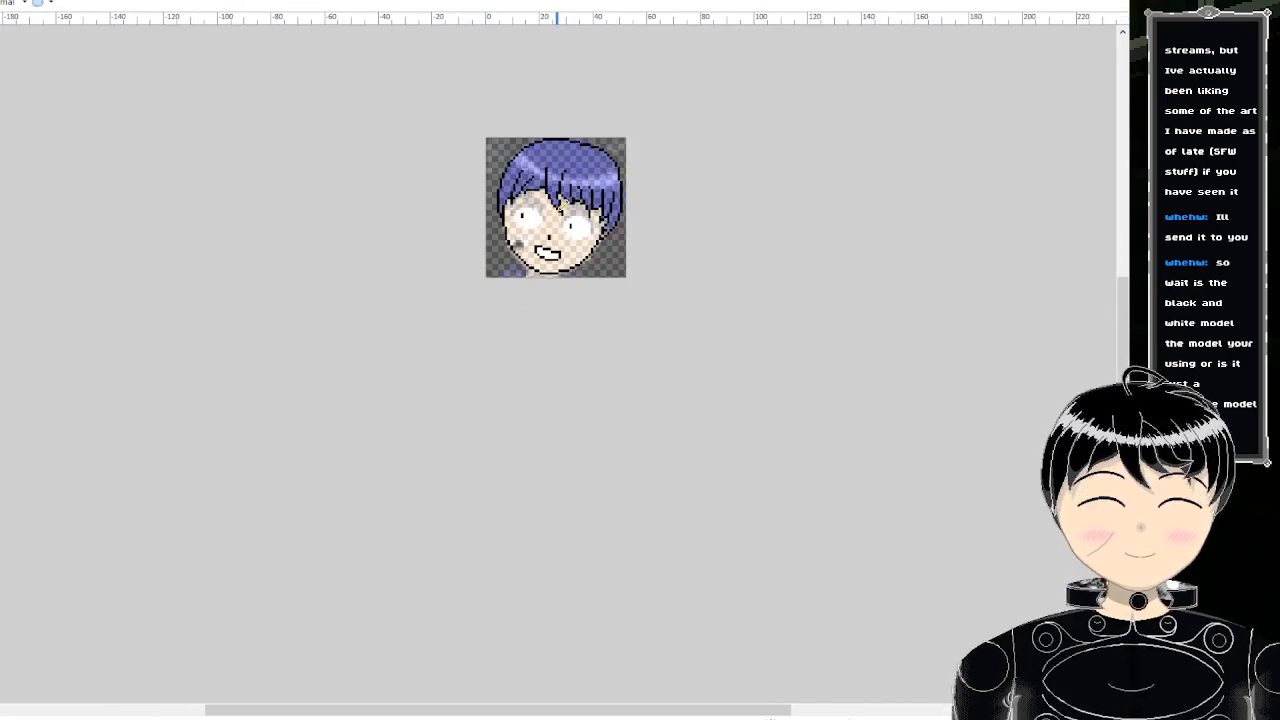
- Paint a black pupil one pixel wide and two pixels tall in the left eye and judge the whole face
scroll(552, 230, up, 4)
scroll(552, 230, up, 2)
click(504, 256)
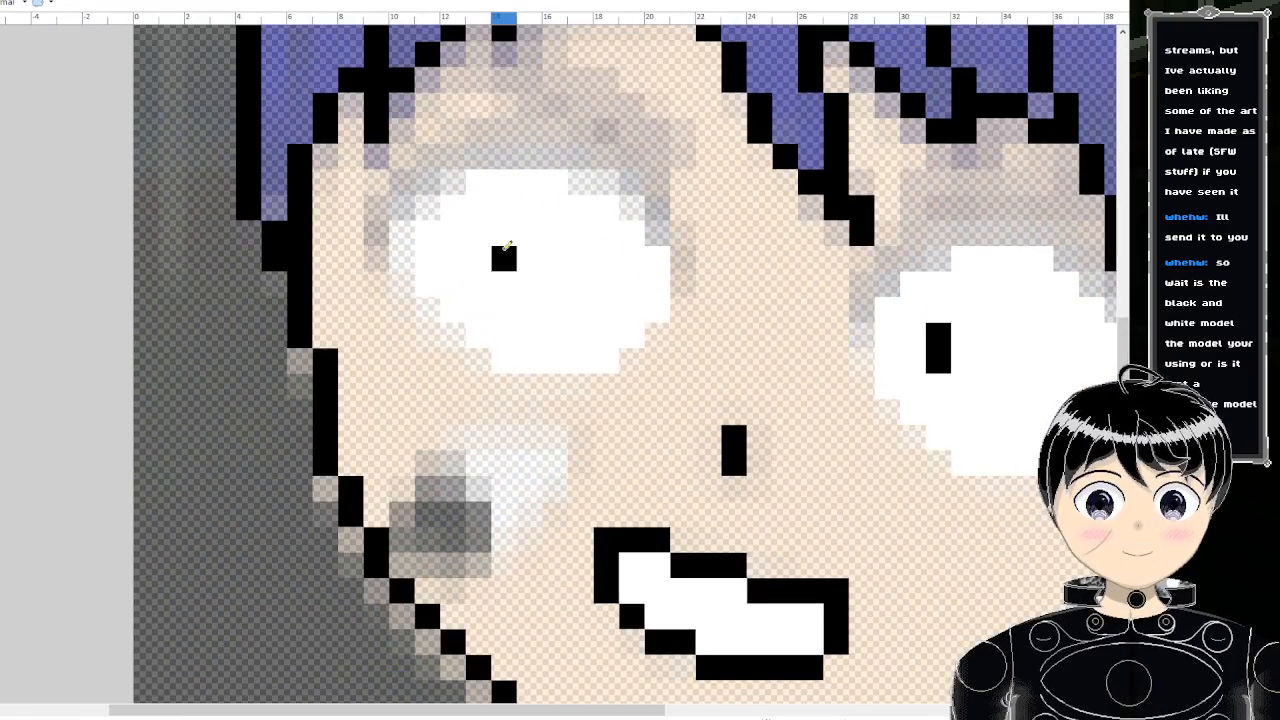
key(ctrl+z)
click(488, 234)
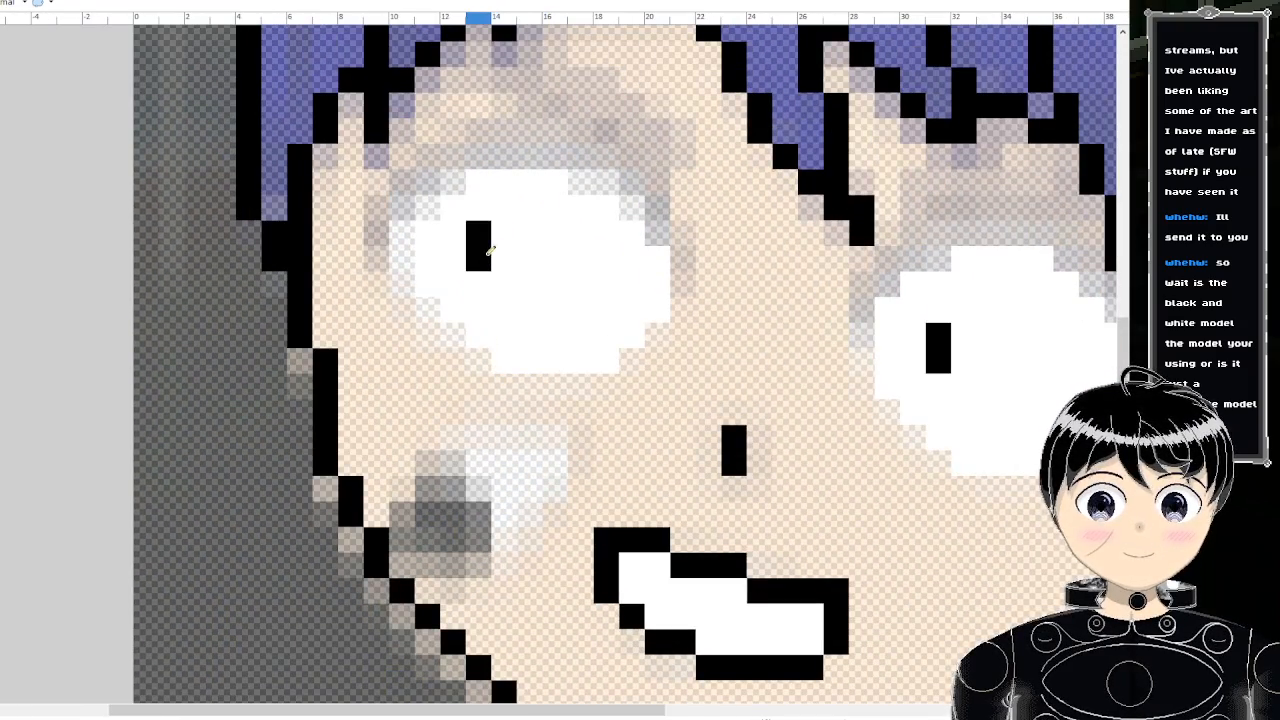
scroll(489, 251, down, 8)
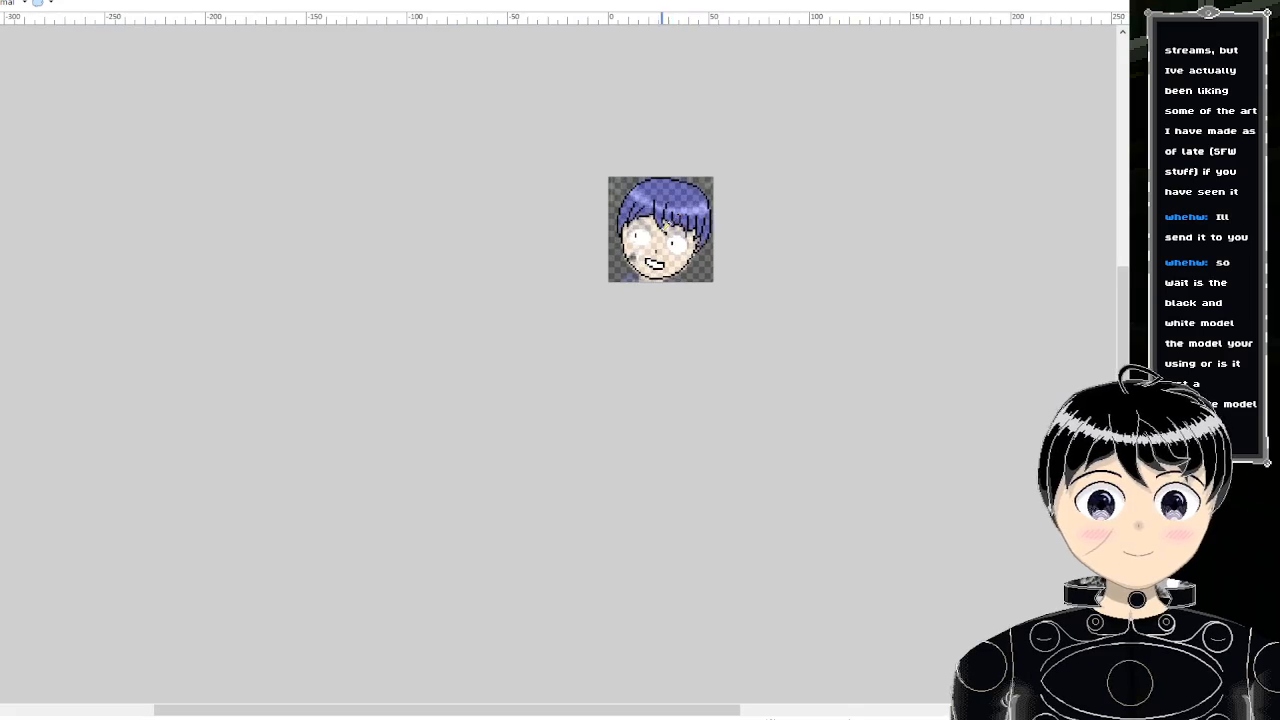
scroll(661, 230, up, 7)
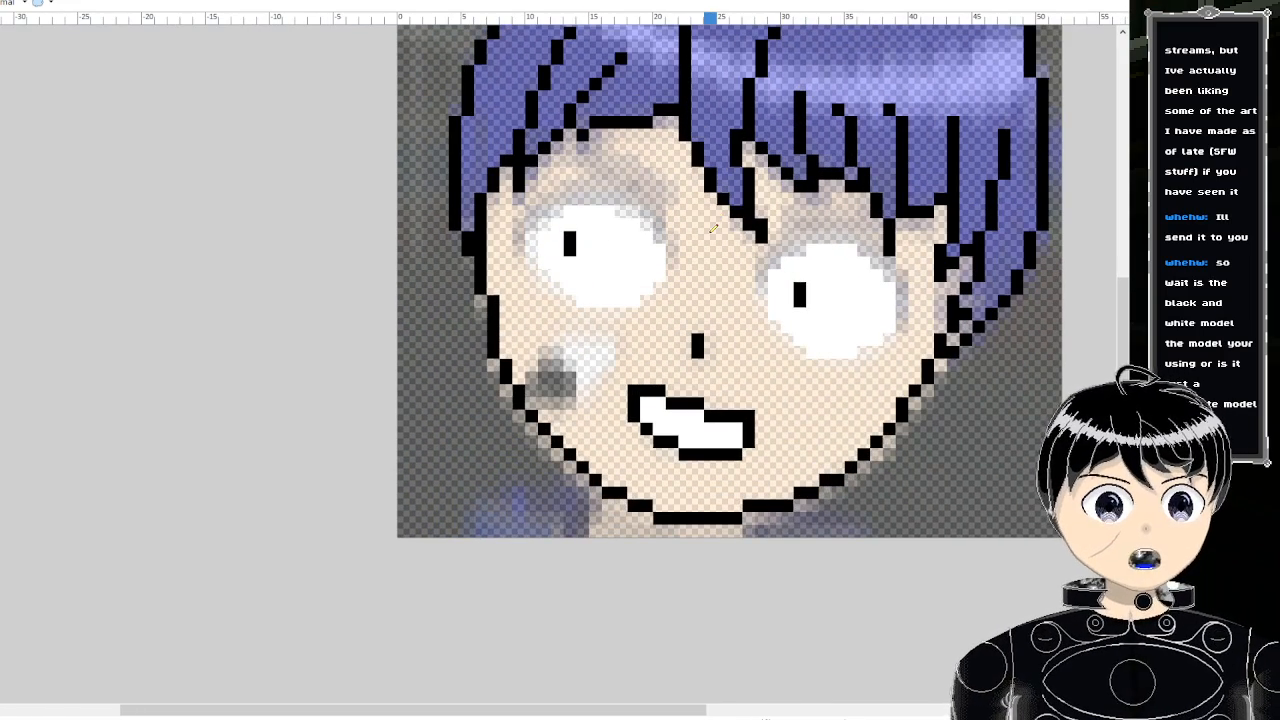
scroll(649, 271, up, 1)
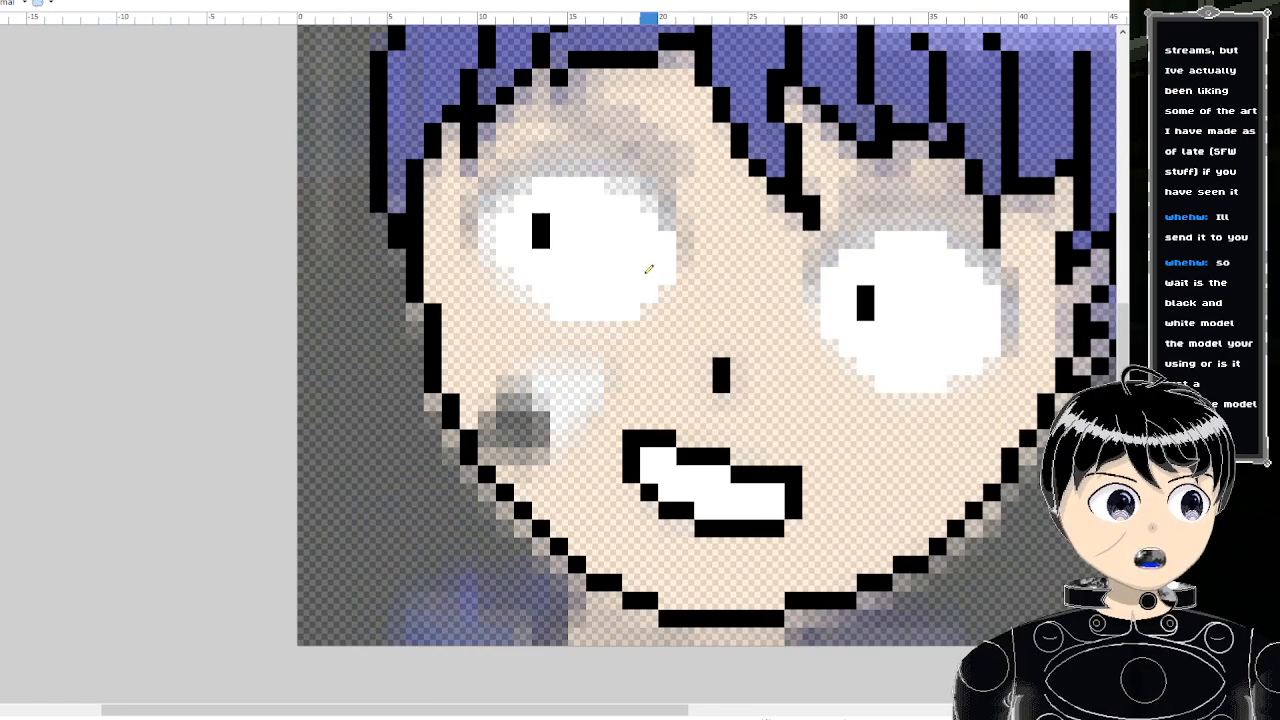
scroll(649, 270, up, 1)
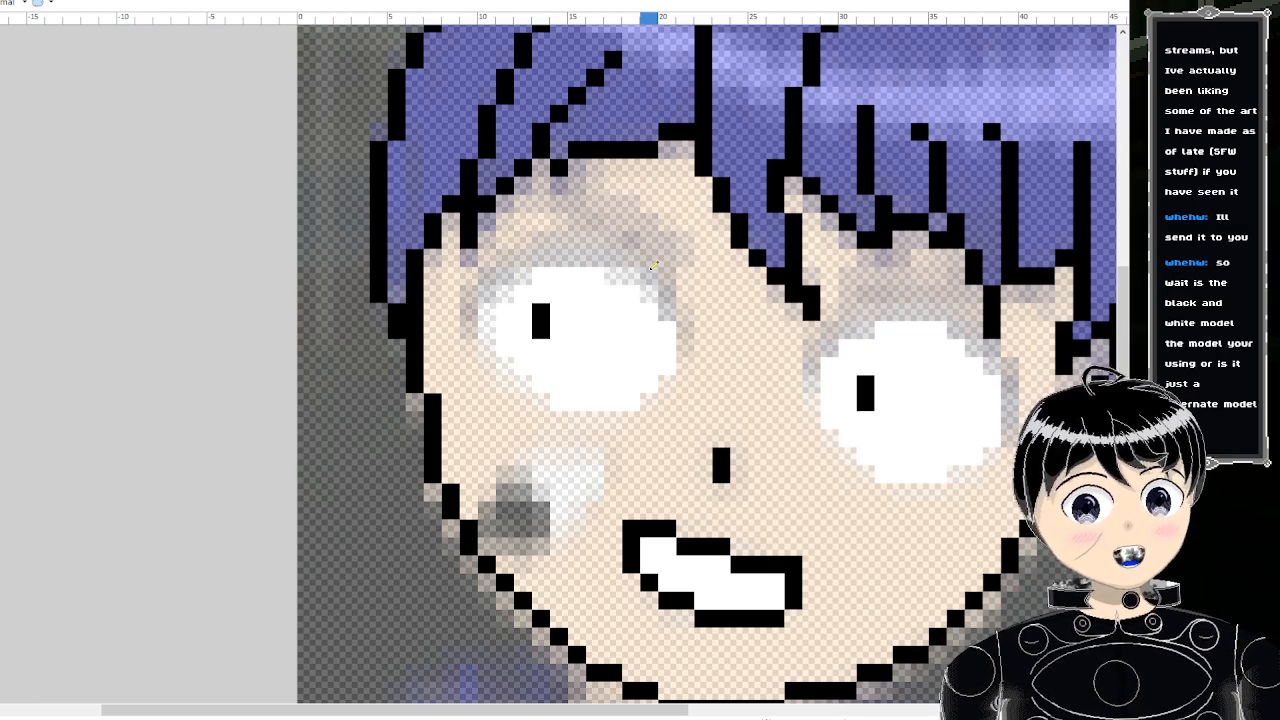
- Try widening both pupils to two by two pixels and compare the look on the whole face
scroll(464, 225, down, 3)
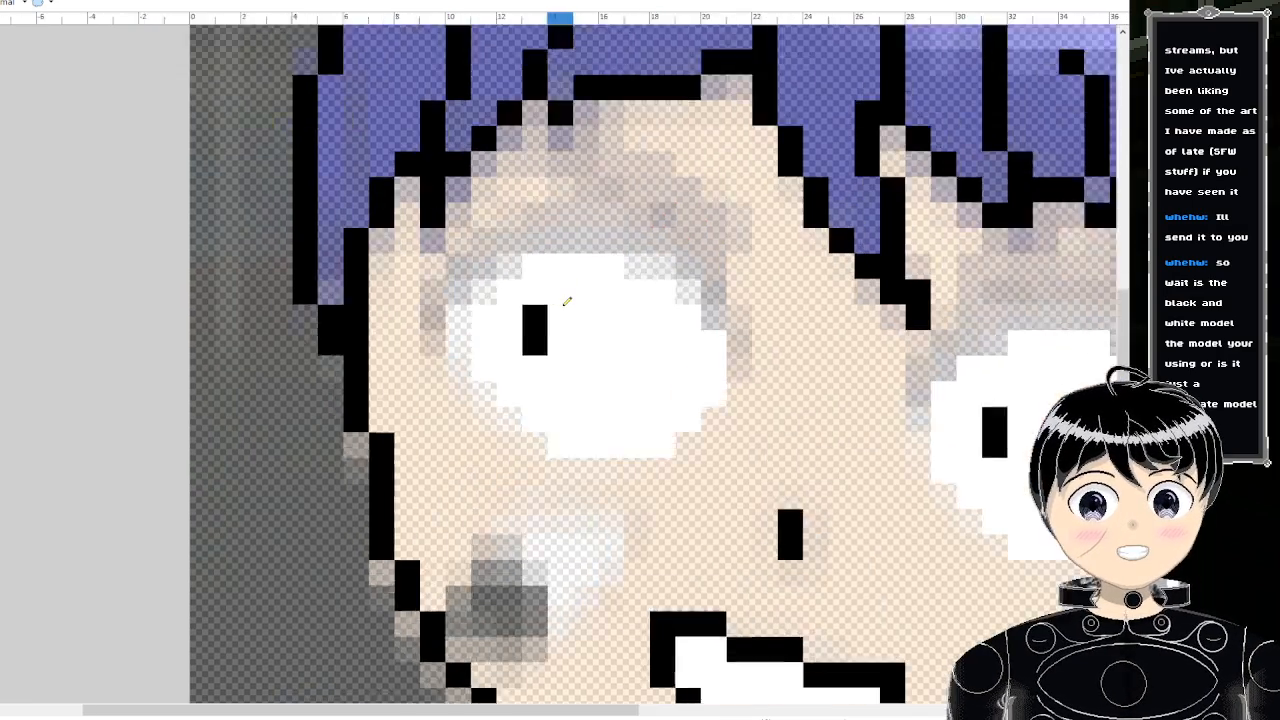
scroll(565, 310, up, 3)
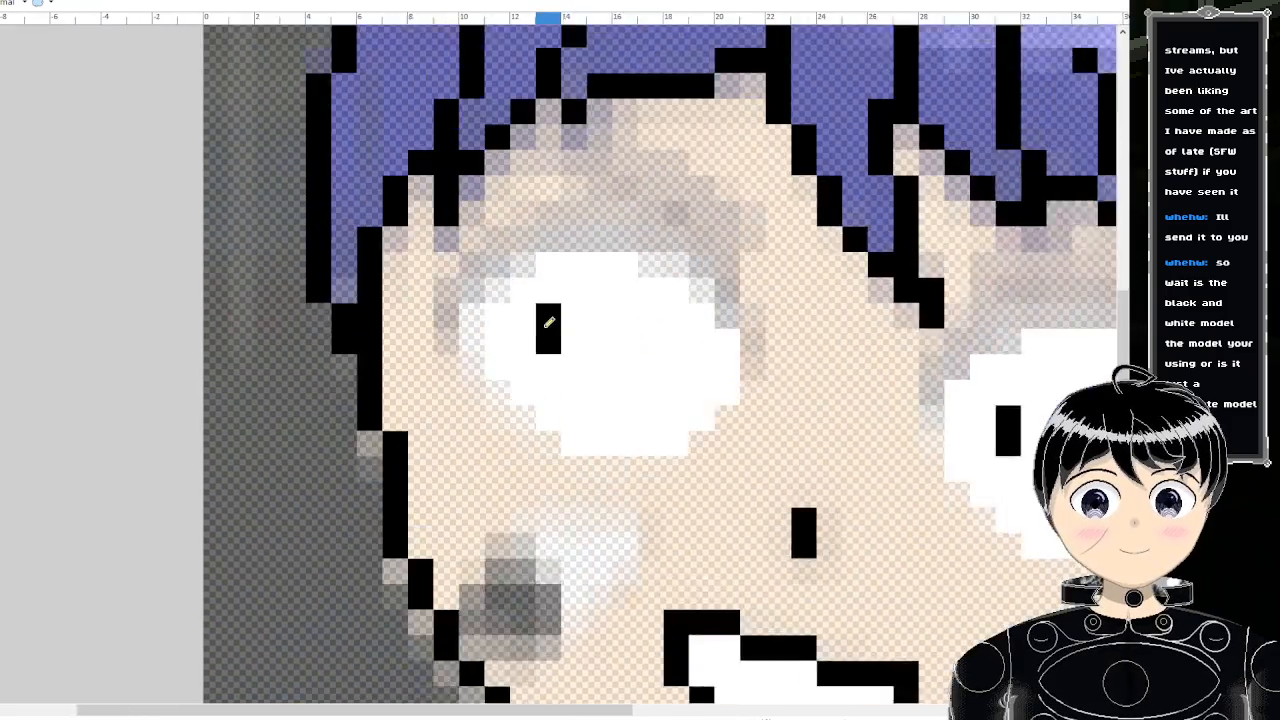
right_click(557, 323)
click(565, 322)
scroll(580, 335, down, 3)
scroll(652, 316, down, 3)
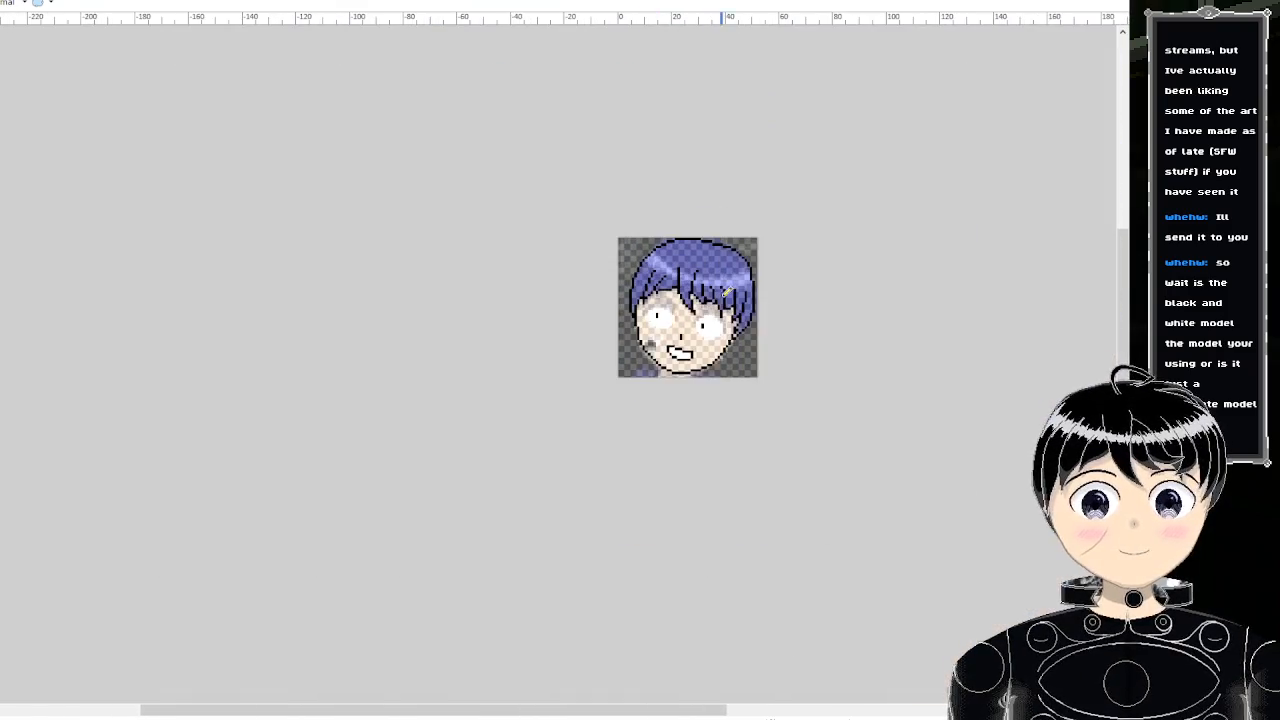
scroll(730, 292, up, 3)
scroll(650, 330, down, 4)
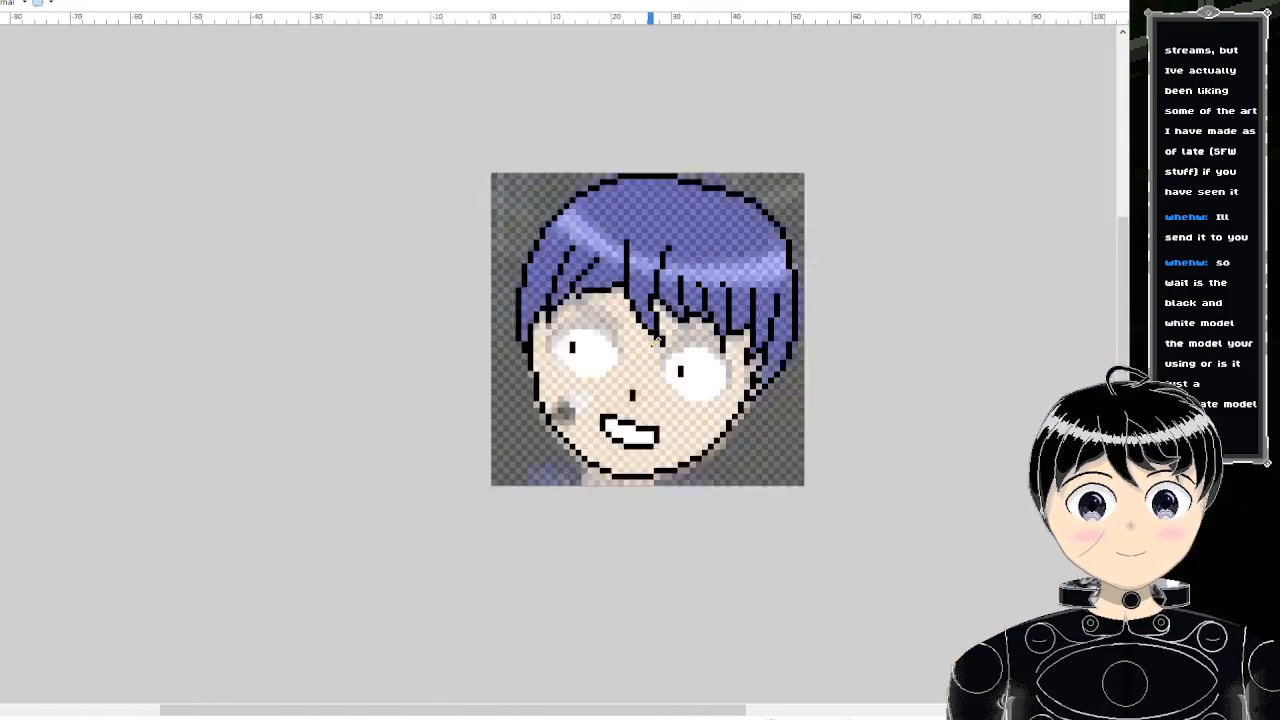
scroll(645, 345, up, 6)
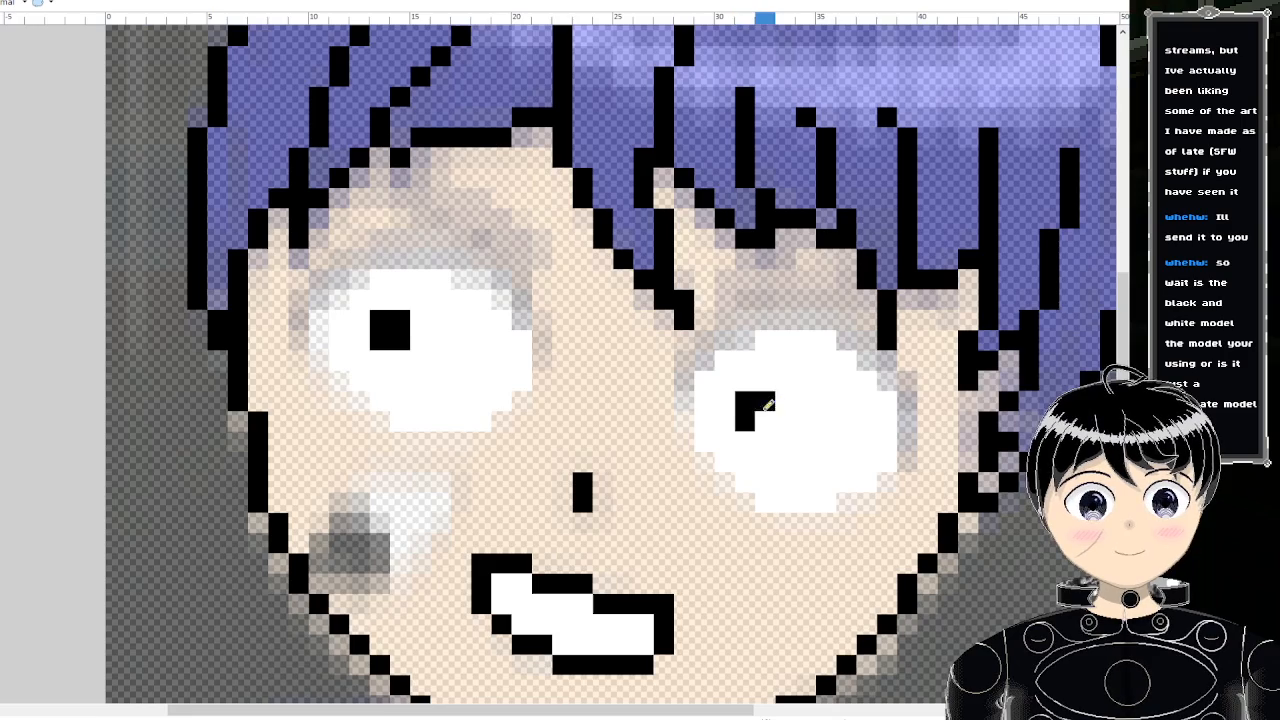
scroll(762, 395, down, 5)
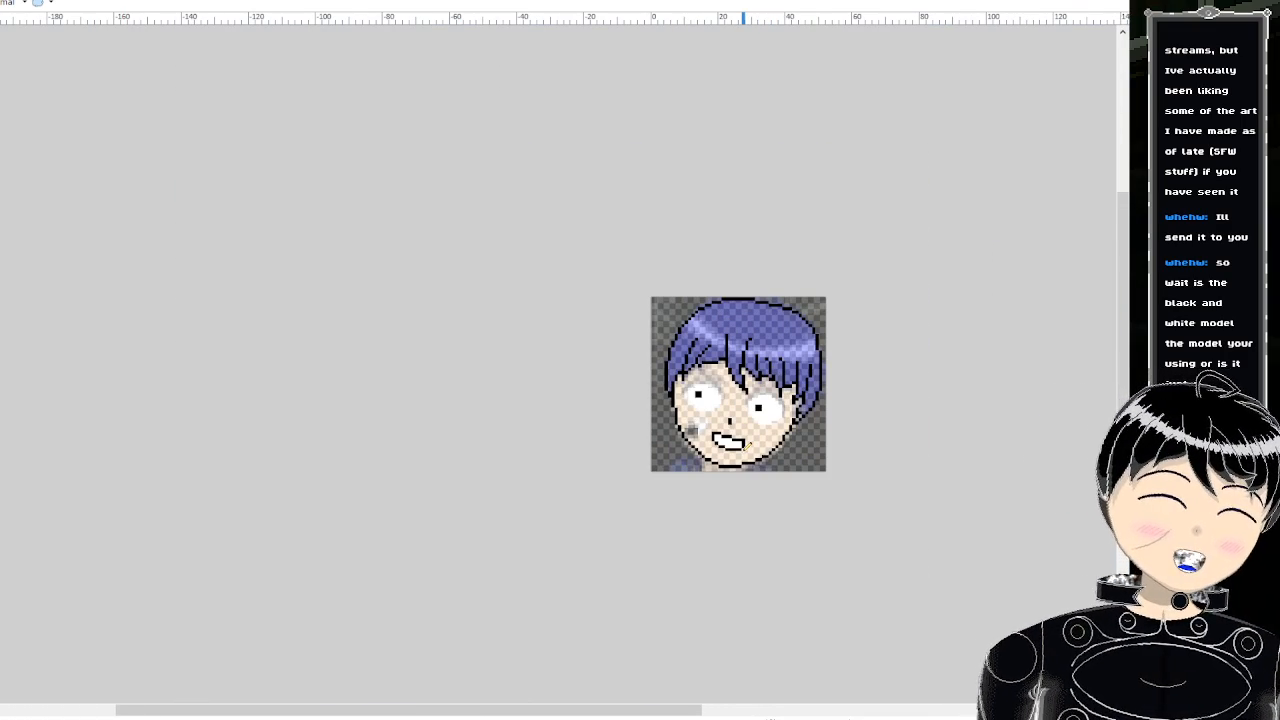
scroll(788, 400, up, 2)
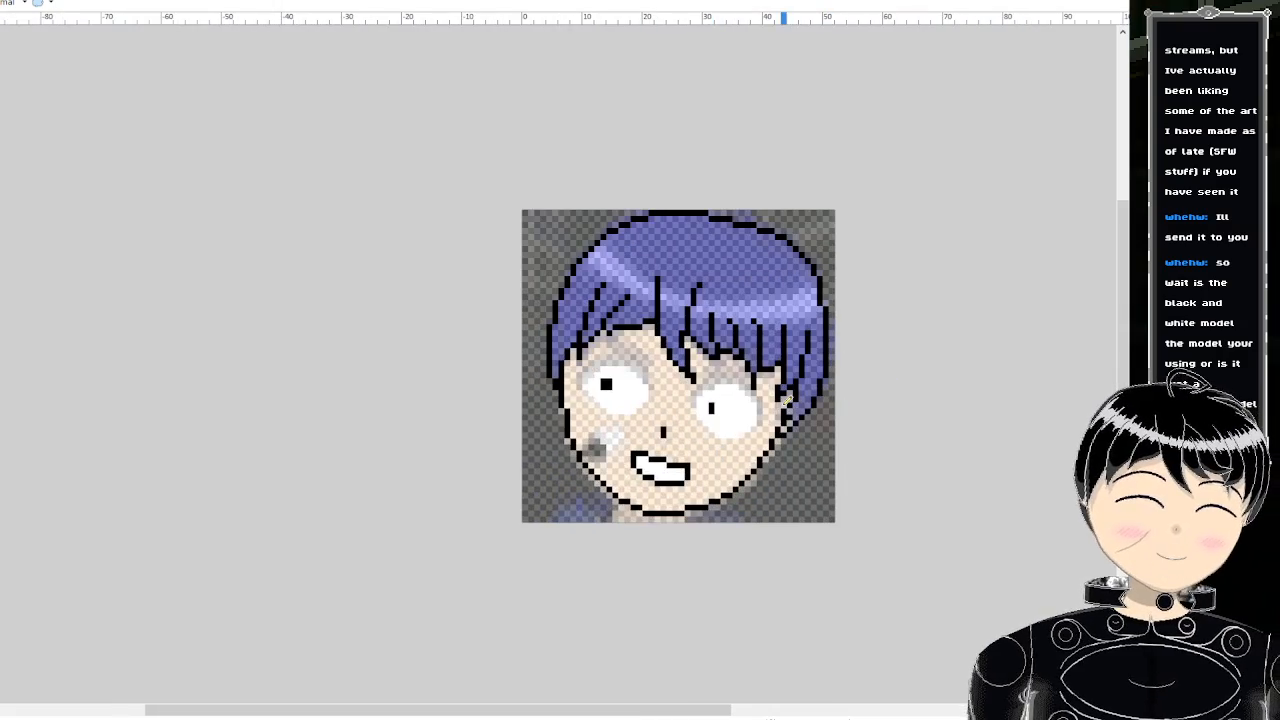
scroll(786, 400, up, 5)
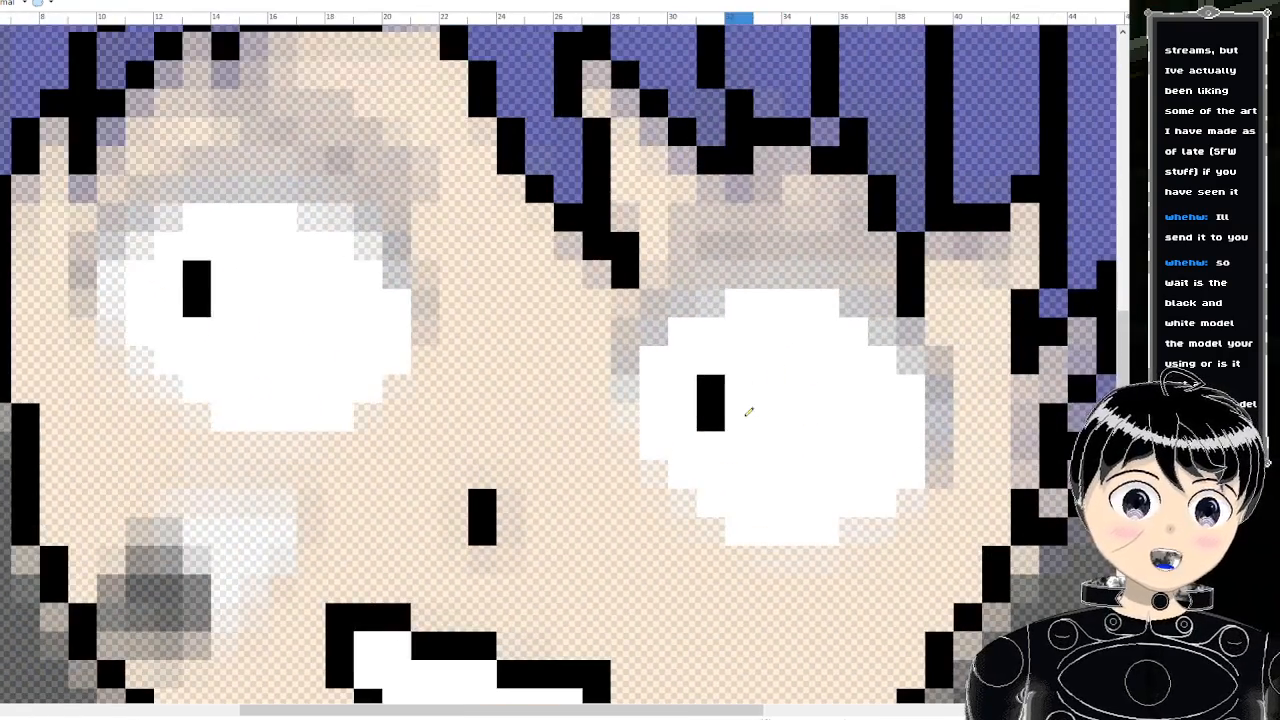
- Draw a stepped black outline over the top and down both upper sides of the right eye's white
scroll(748, 411, down, 2)
scroll(695, 353, up, 3)
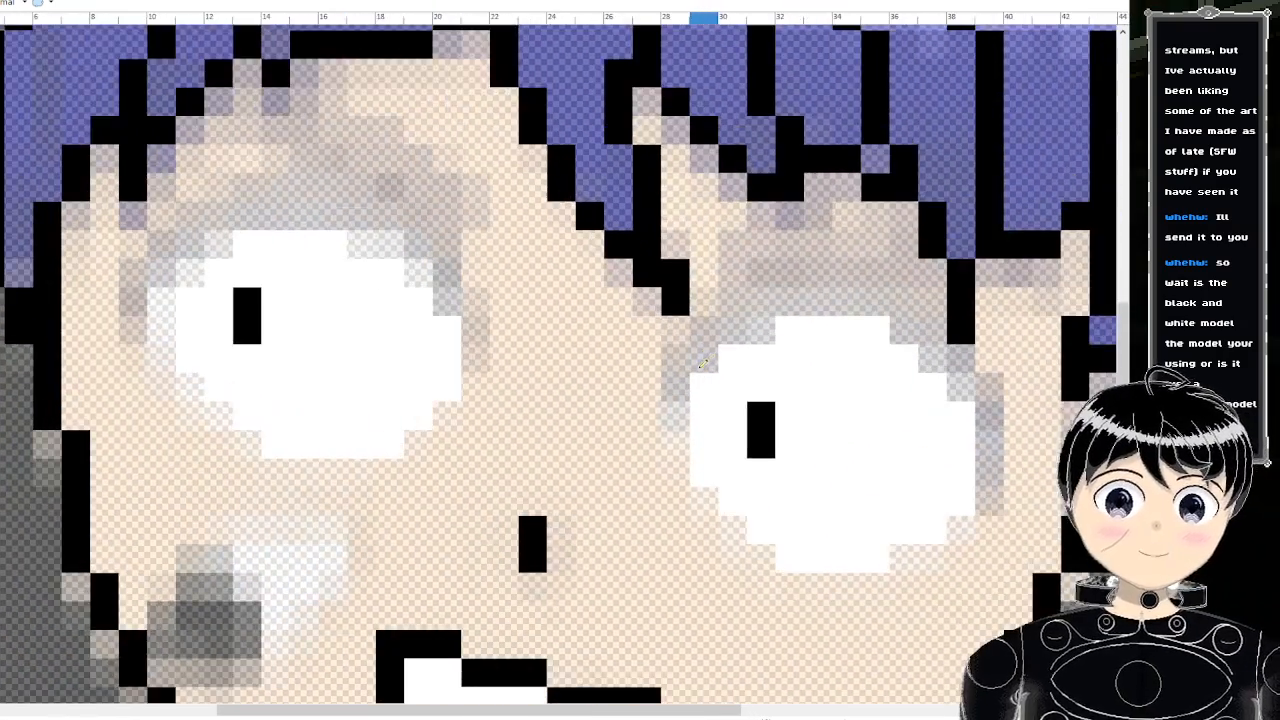
mouse_move(671, 430)
mouse_down()
mouse_move(680, 357)
mouse_move(700, 337)
mouse_move(780, 326)
mouse_up()
key(ctrl+z)
mouse_move(670, 358)
mouse_down()
mouse_move(778, 290)
mouse_move(929, 277)
mouse_move(956, 285)
mouse_move(1018, 352)
mouse_up()
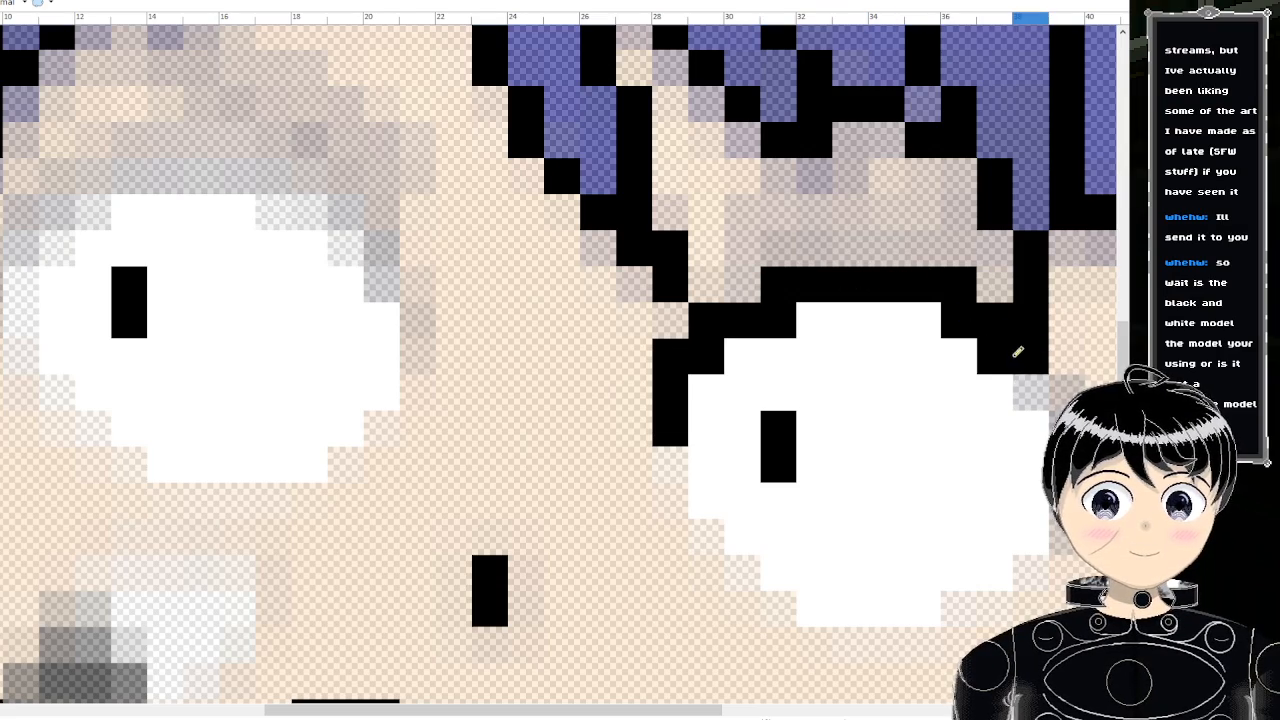
ctrl+scroll(940, 402, down, 5)
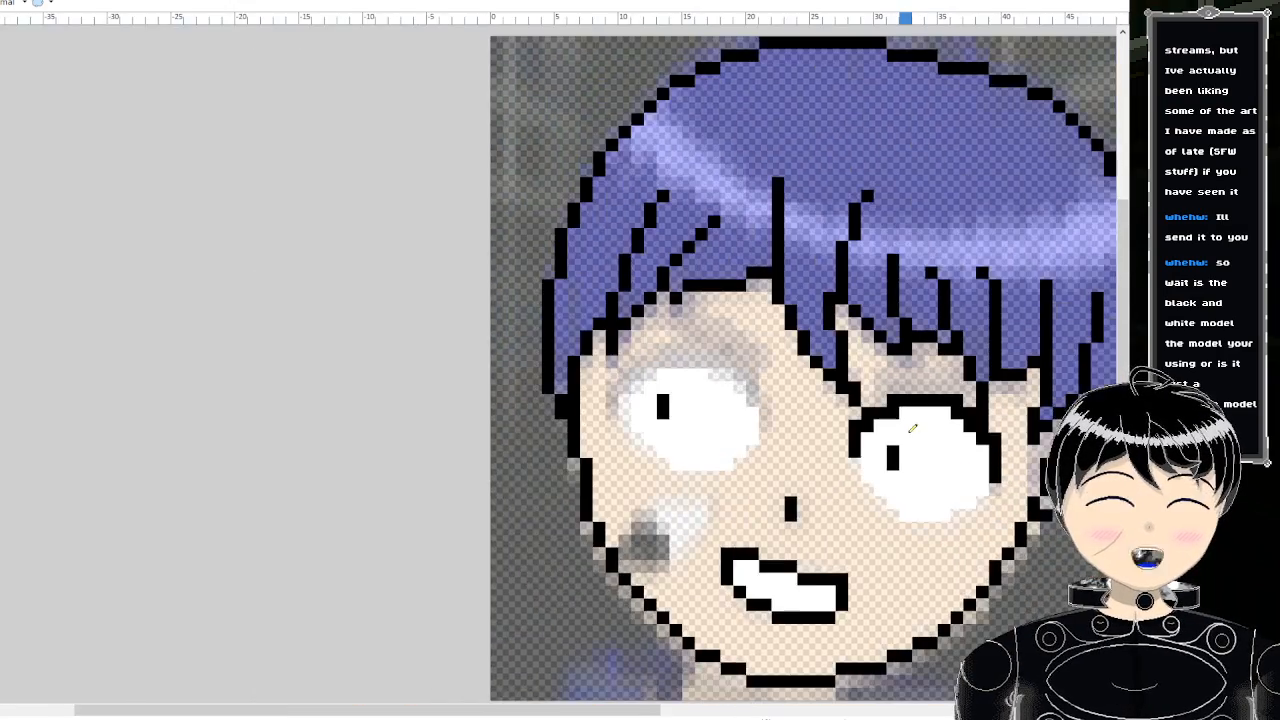
ctrl+scroll(940, 402, up, 1)
- Draw a stepped black outline along the top and both upper sides of the left eye's white
ctrl+scroll(940, 402, up, 4)
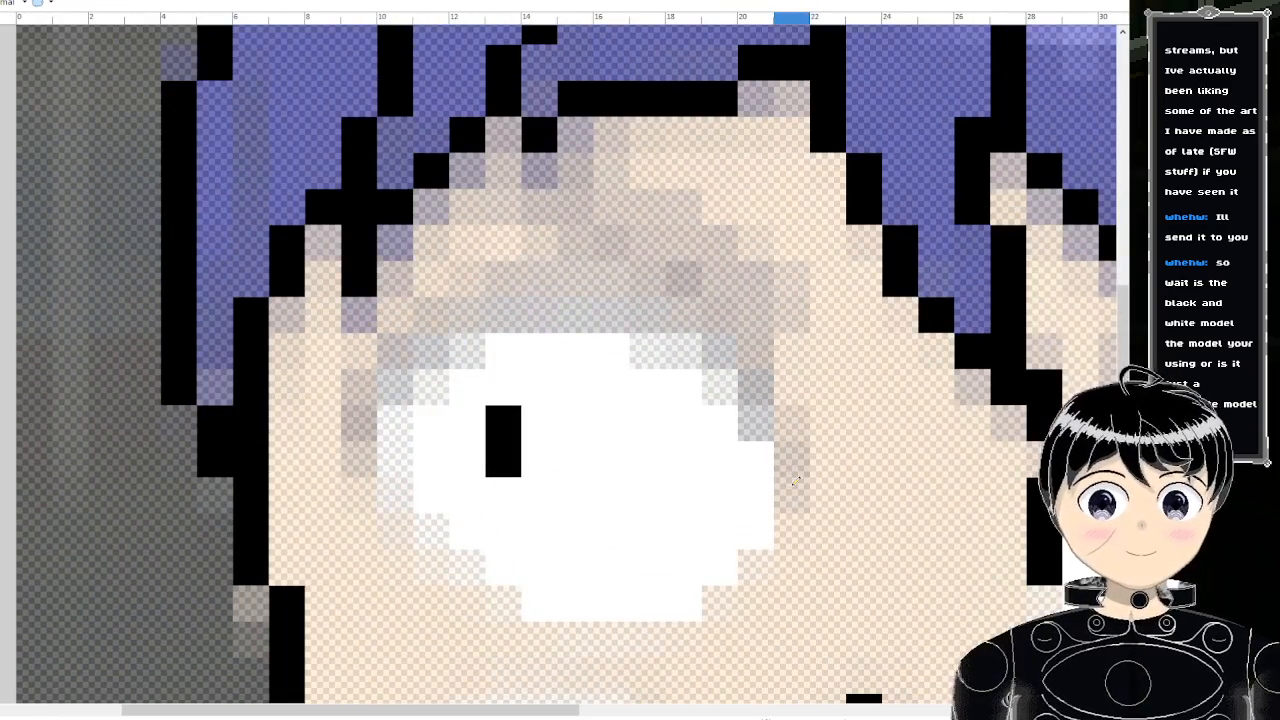
mouse_move(796, 481)
mouse_down()
mouse_move(790, 415)
mouse_move(756, 412)
mouse_move(729, 340)
mouse_move(531, 303)
mouse_move(495, 315)
mouse_up()
key(ctrl+z)
click(648, 350)
click(590, 314)
drag(590, 314, 517, 308)
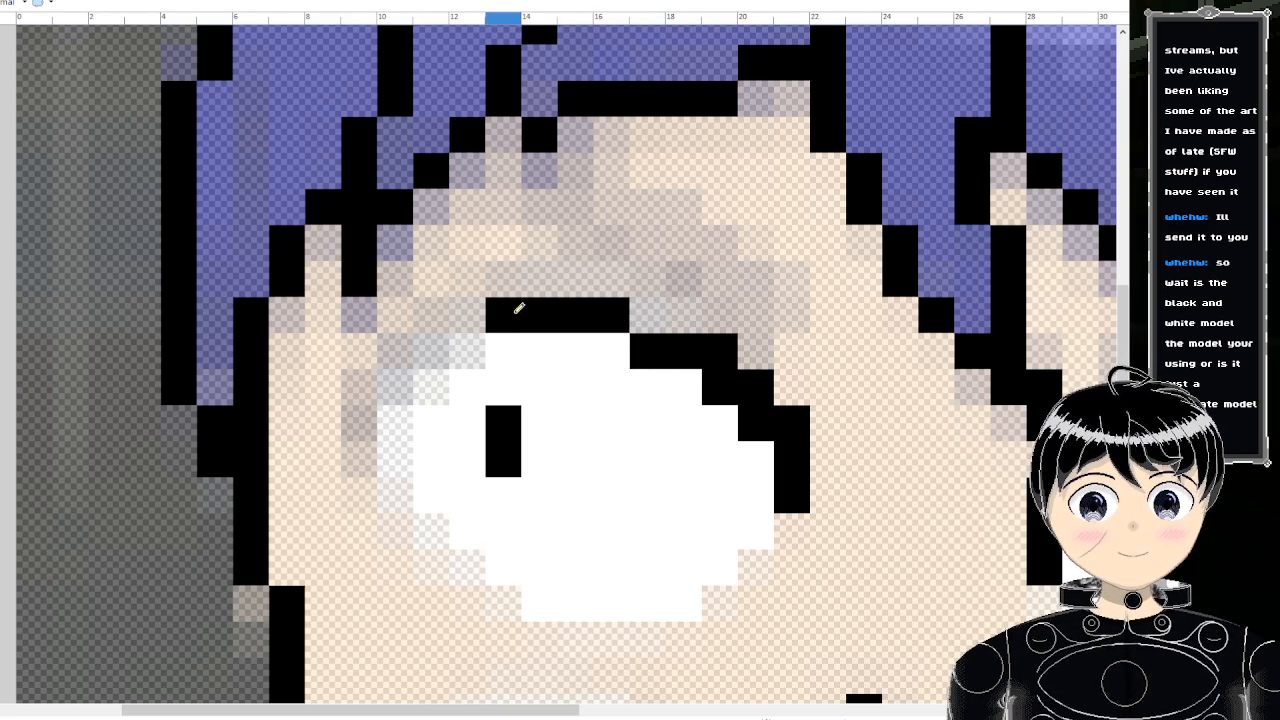
click(646, 316)
mouse_move(478, 350)
mouse_down()
mouse_move(430, 352)
mouse_move(404, 402)
mouse_up()
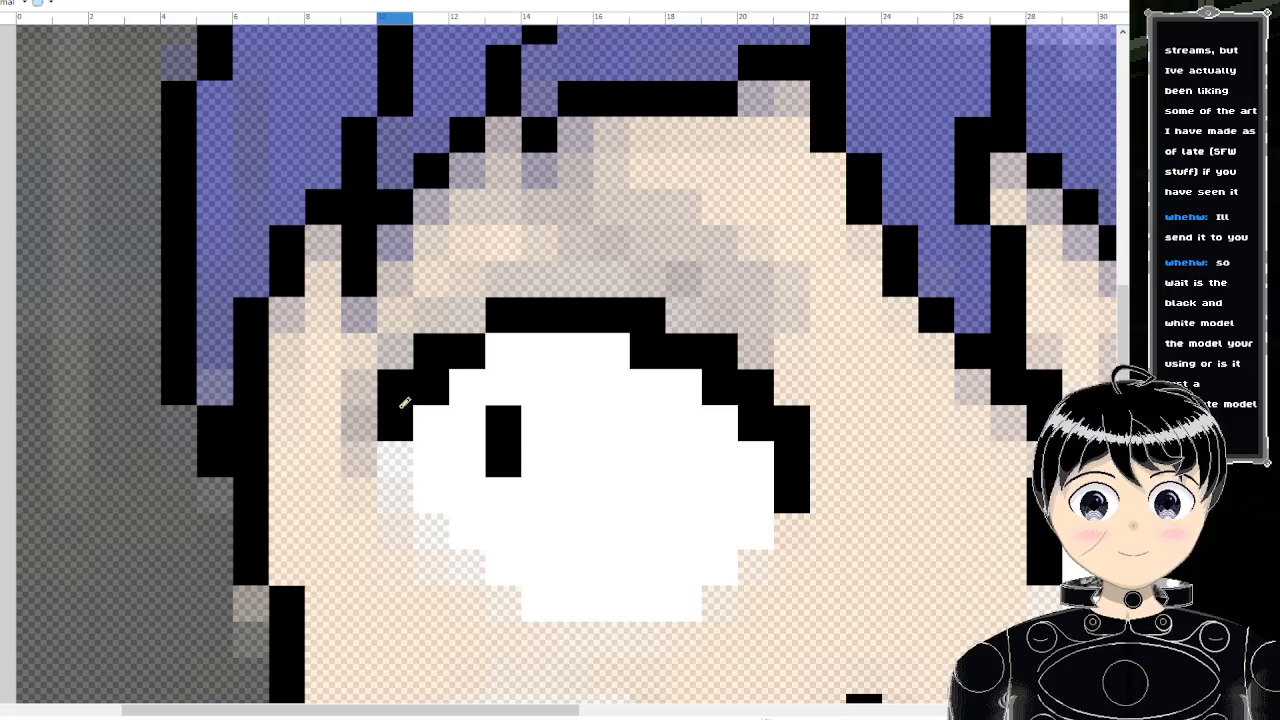
scroll(402, 430, down, 8)
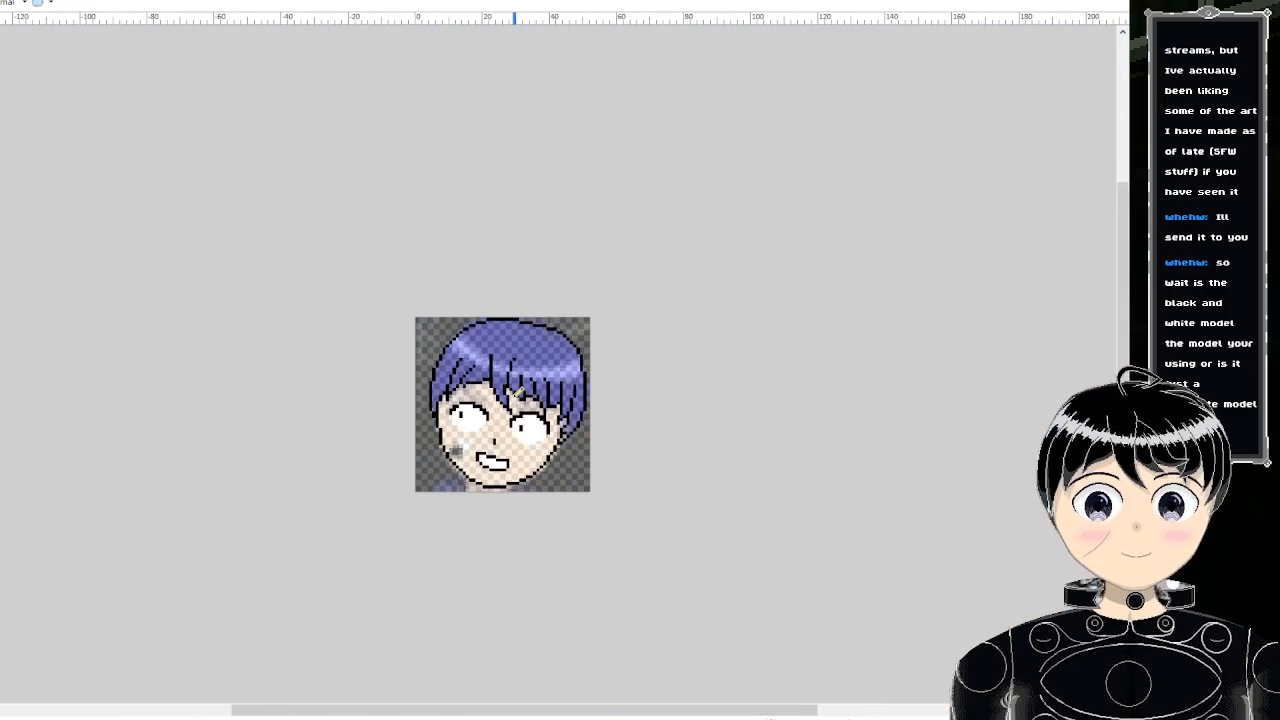
- Check the eye in the full-size artwork, then thin the left eye's upper outline to one pixel by painting its inner corners white
scroll(515, 393, up, 8)
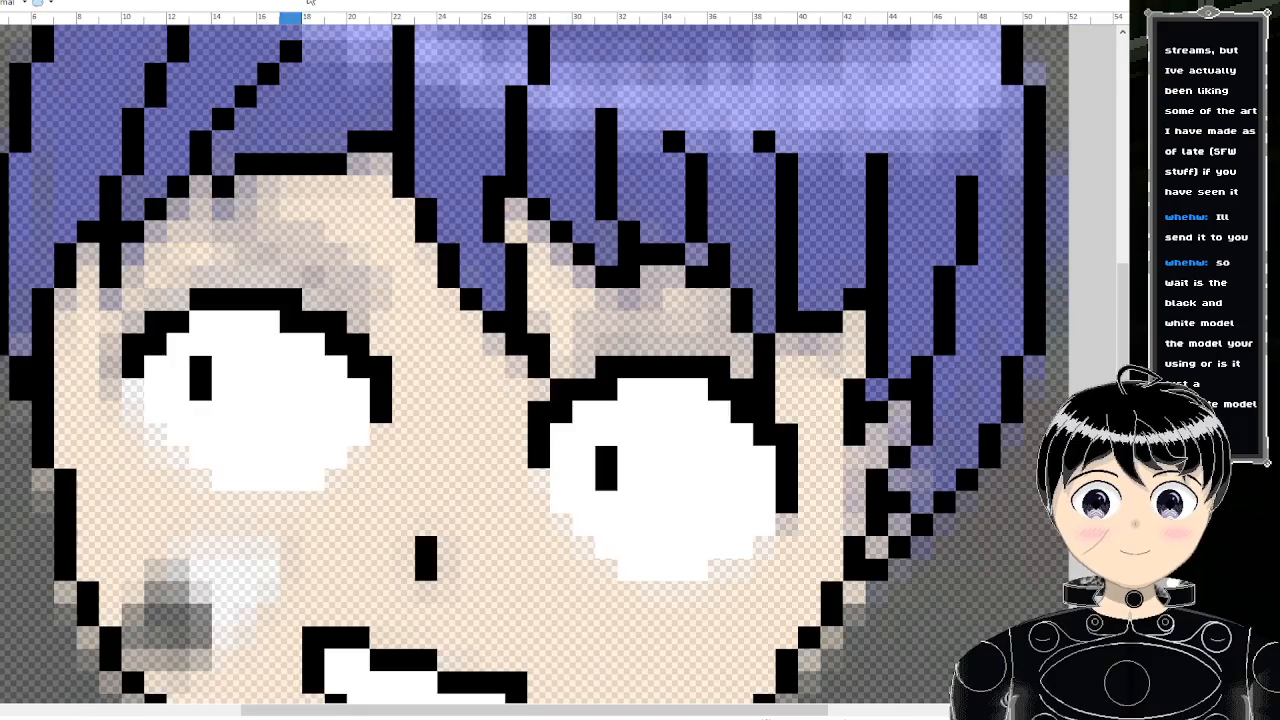
click(308, 1)
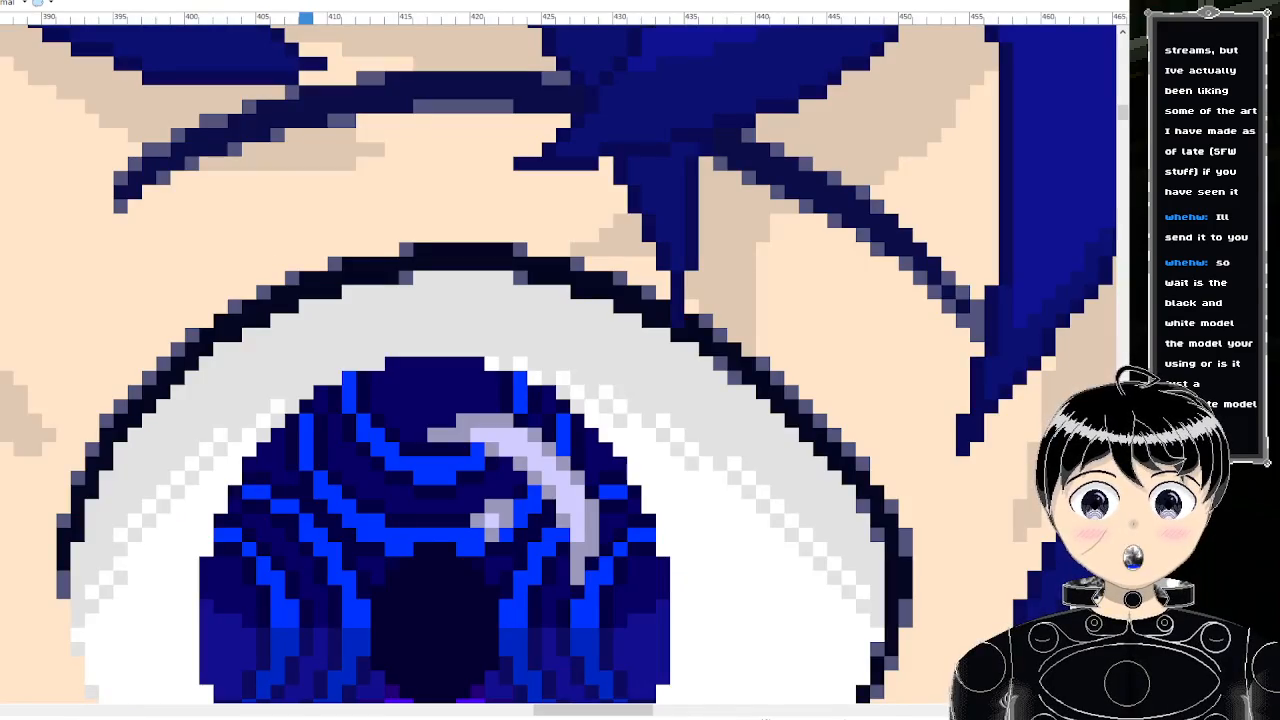
click(305, 1)
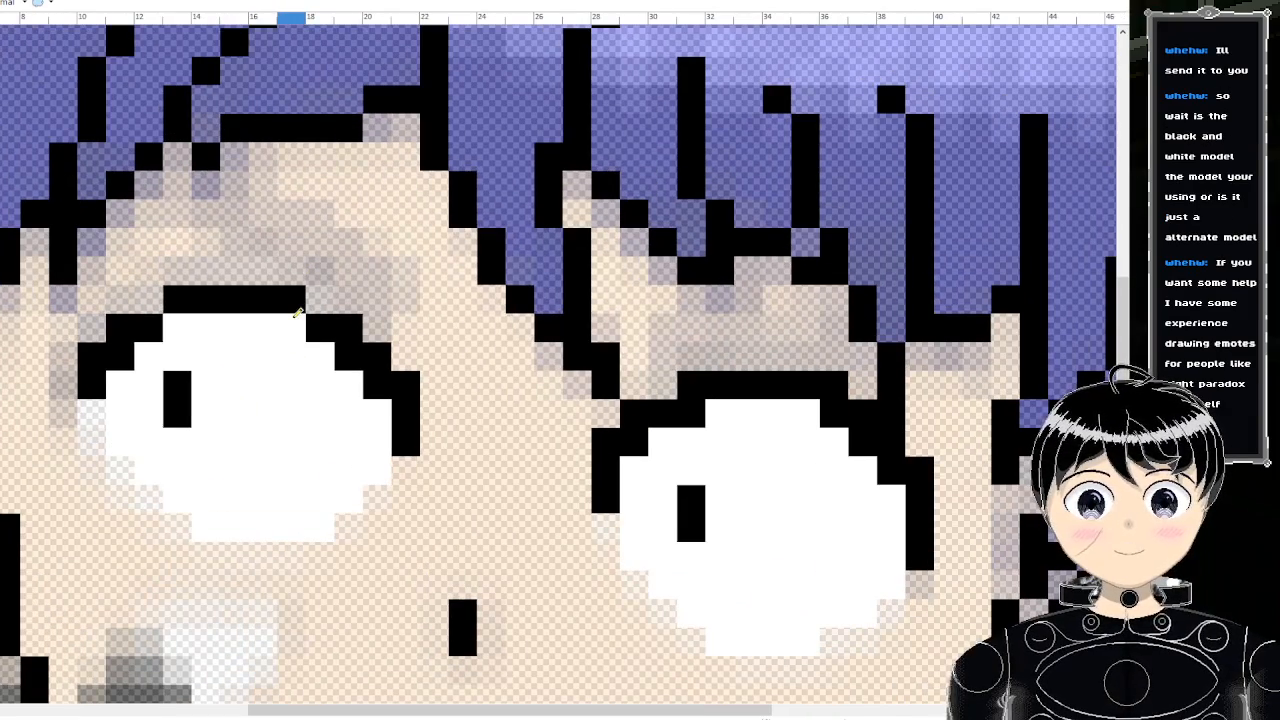
click(370, 382)
drag(124, 354, 160, 325)
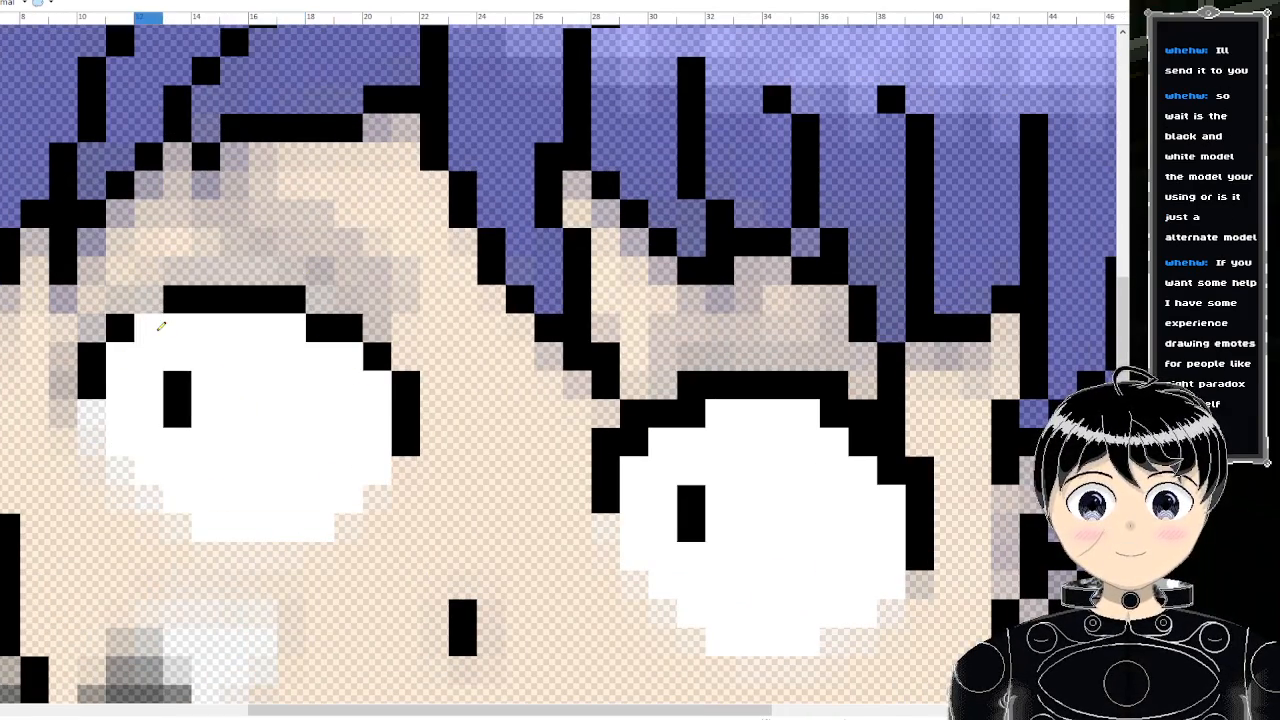
click(148, 328)
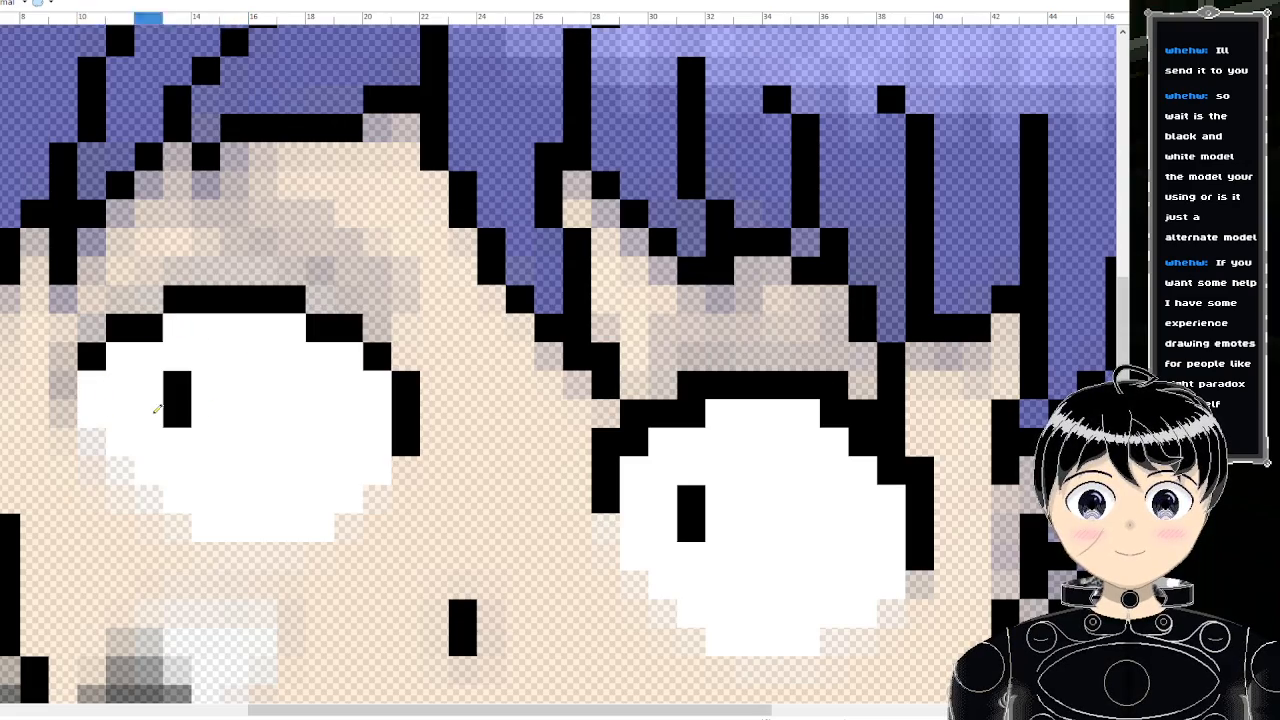
- Paint the left eye's lower left edge pixels white and check the whole face
scroll(156, 408, down, 4)
scroll(156, 408, up, 5)
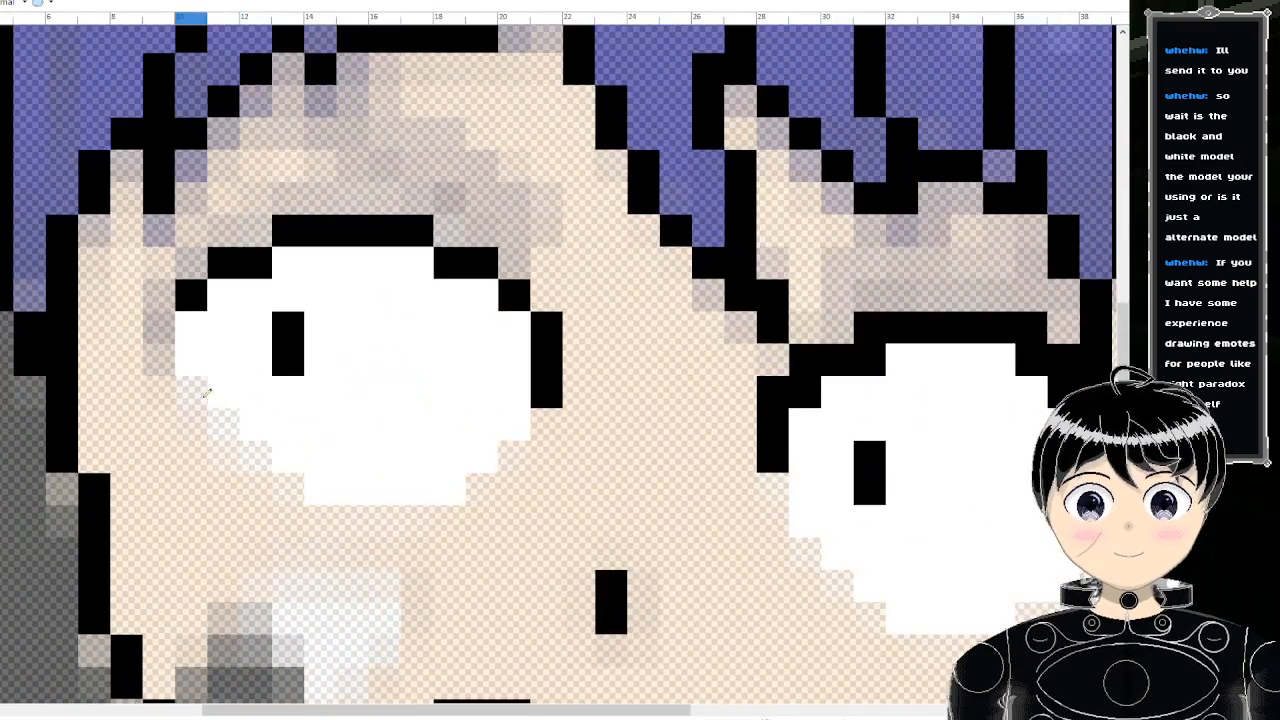
drag(206, 393, 237, 416)
scroll(265, 441, down, 6)
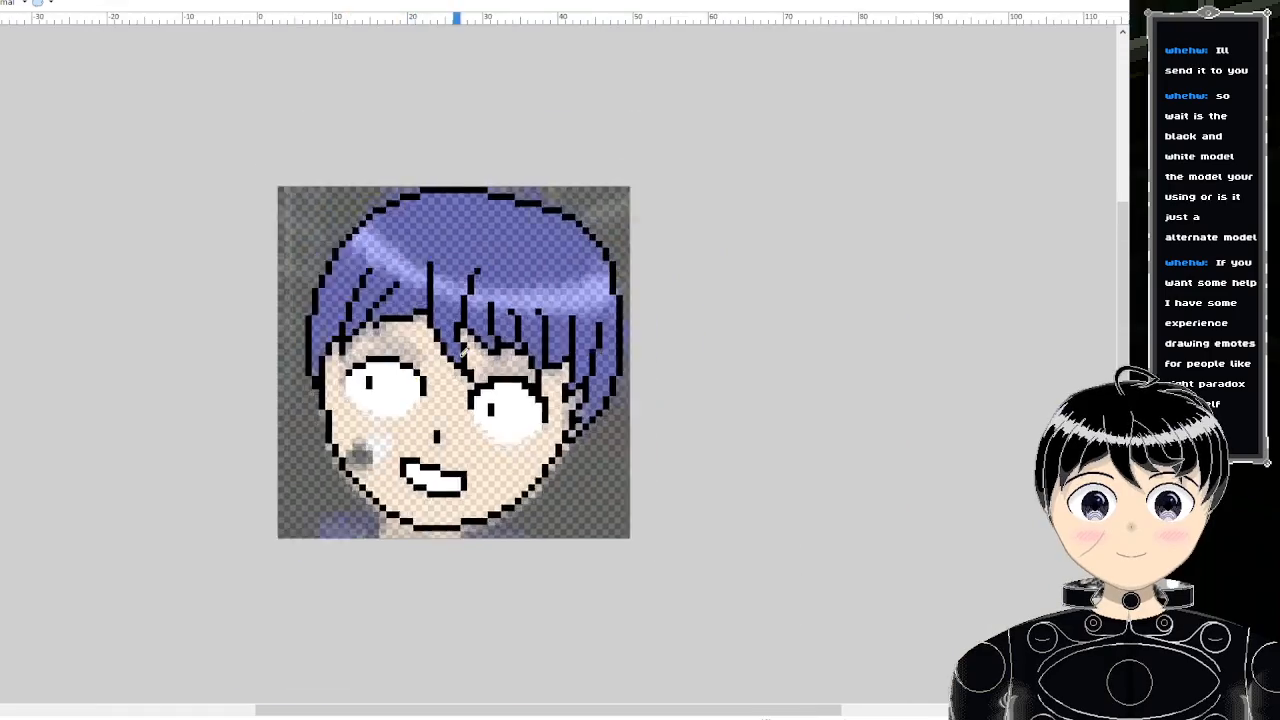
- Thin the right eye's upper outline to one pixel by painting its inner corner pixels white
scroll(463, 370, up, 6)
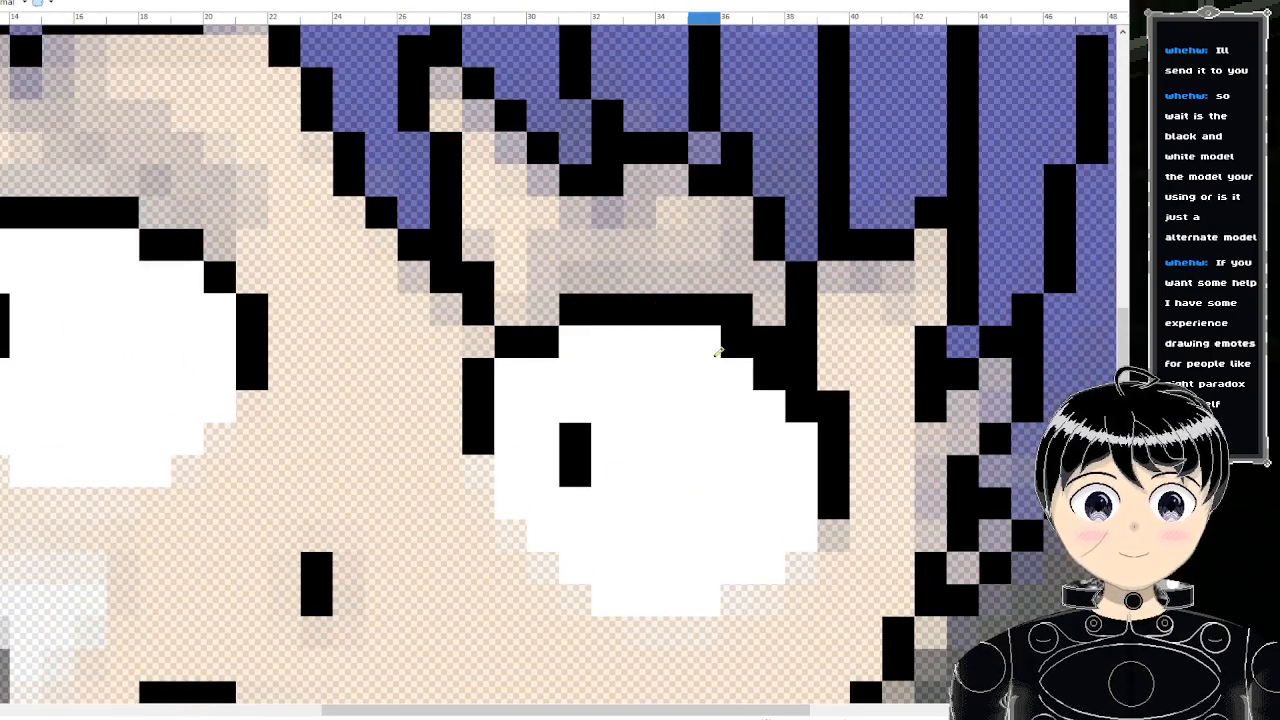
mouse_move(717, 352)
mouse_down()
mouse_move(771, 372)
mouse_move(805, 408)
mouse_up()
scroll(805, 410, down, 4)
scroll(828, 460, down, 4)
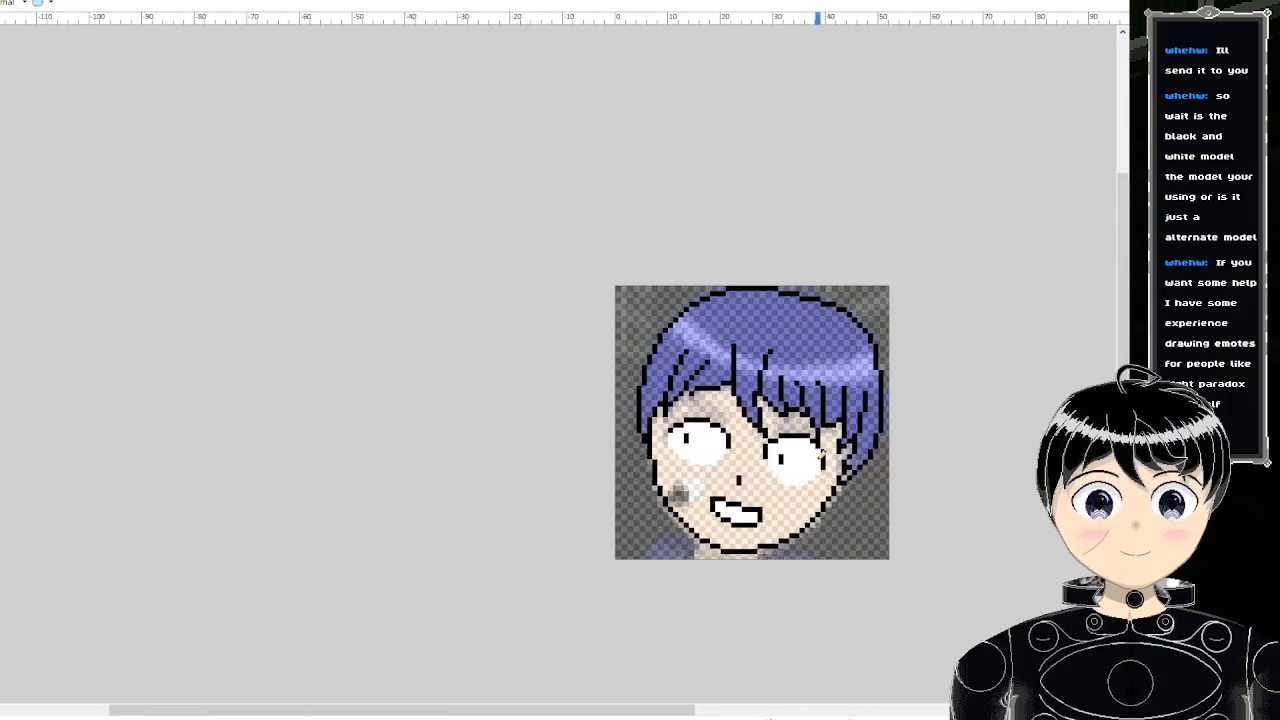
- Delete the lower two black pixels from the left side of the right eye's outline
scroll(800, 458, up, 5)
scroll(788, 432, up, 1)
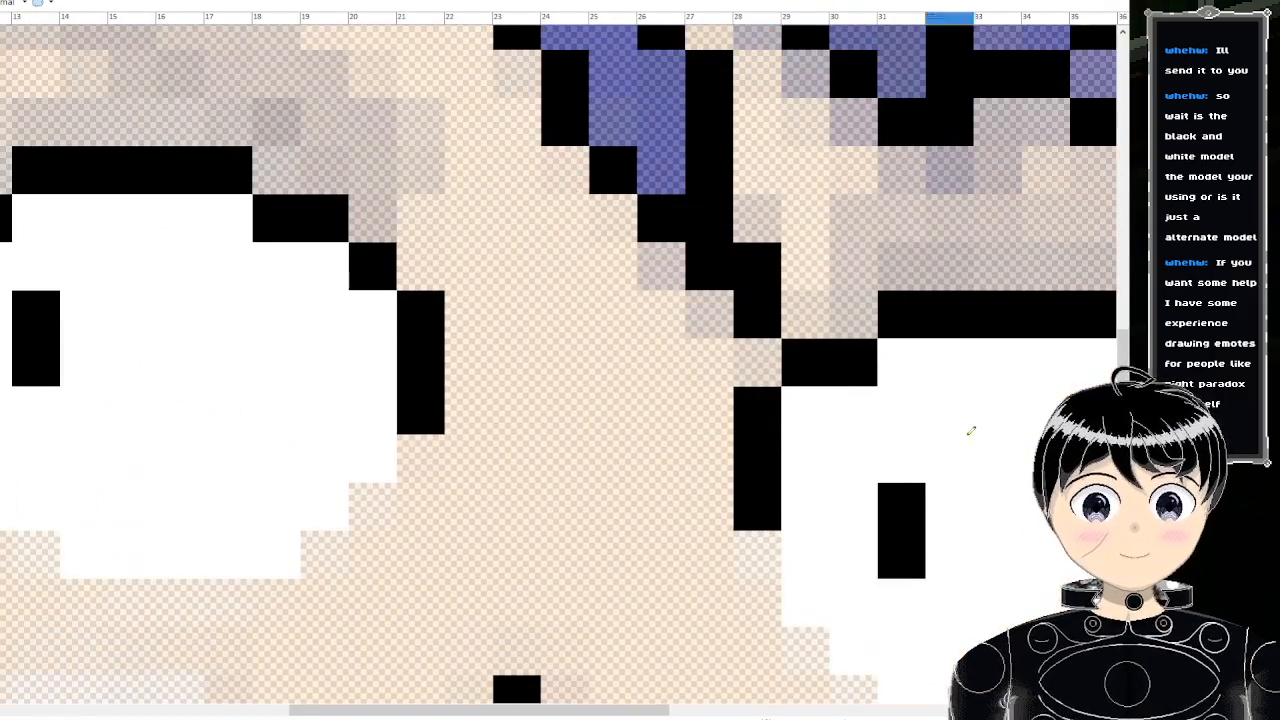
mouse_move(754, 486)
mouse_down()
mouse_move(675, 503)
mouse_move(703, 478)
mouse_up()
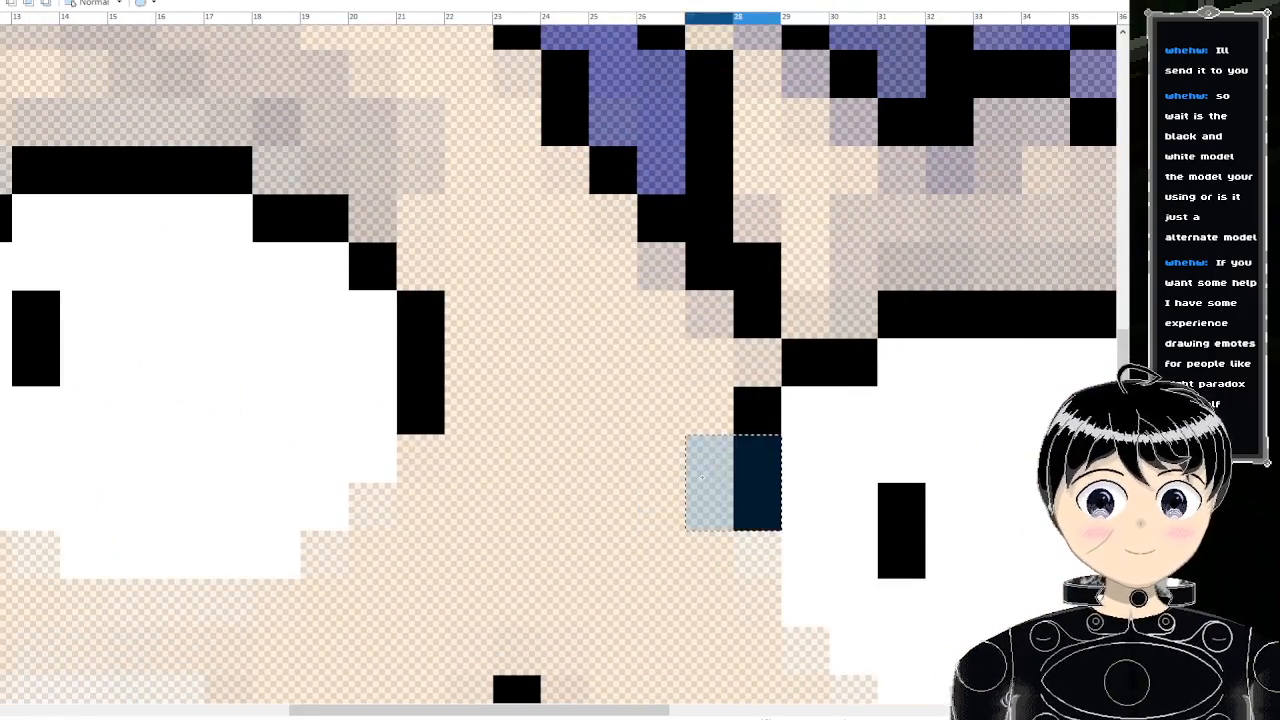
key(Delete)
scroll(697, 480, down, 5)
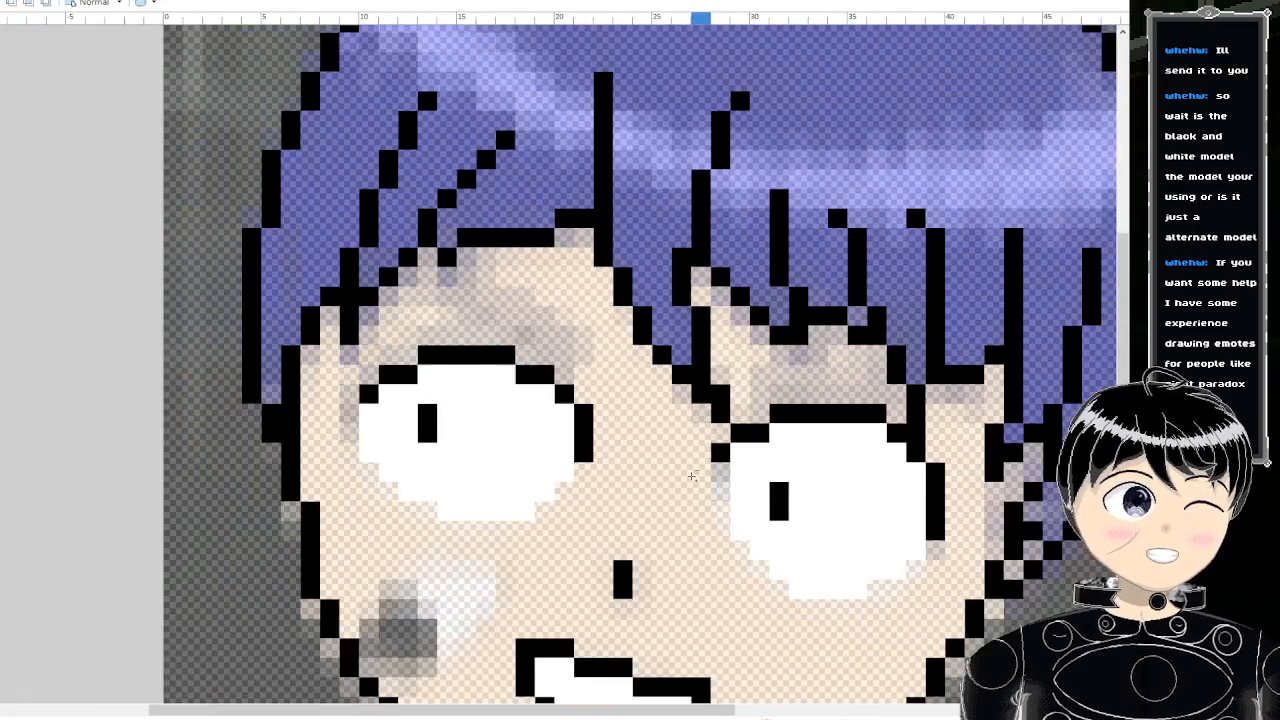
- Move the upper-left corner pixels of the right eye's outline down by one pixel and check the whole face
scroll(765, 503, up, 3)
scroll(765, 503, up, 3)
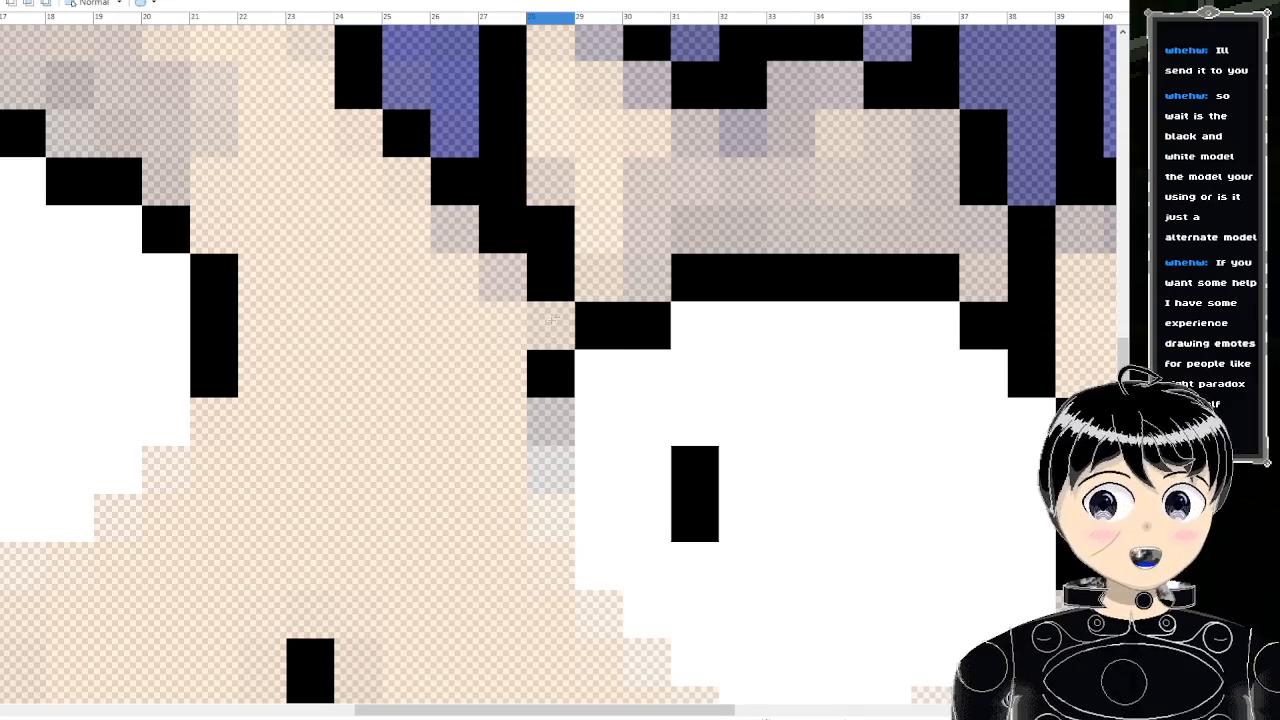
drag(551, 318, 598, 383)
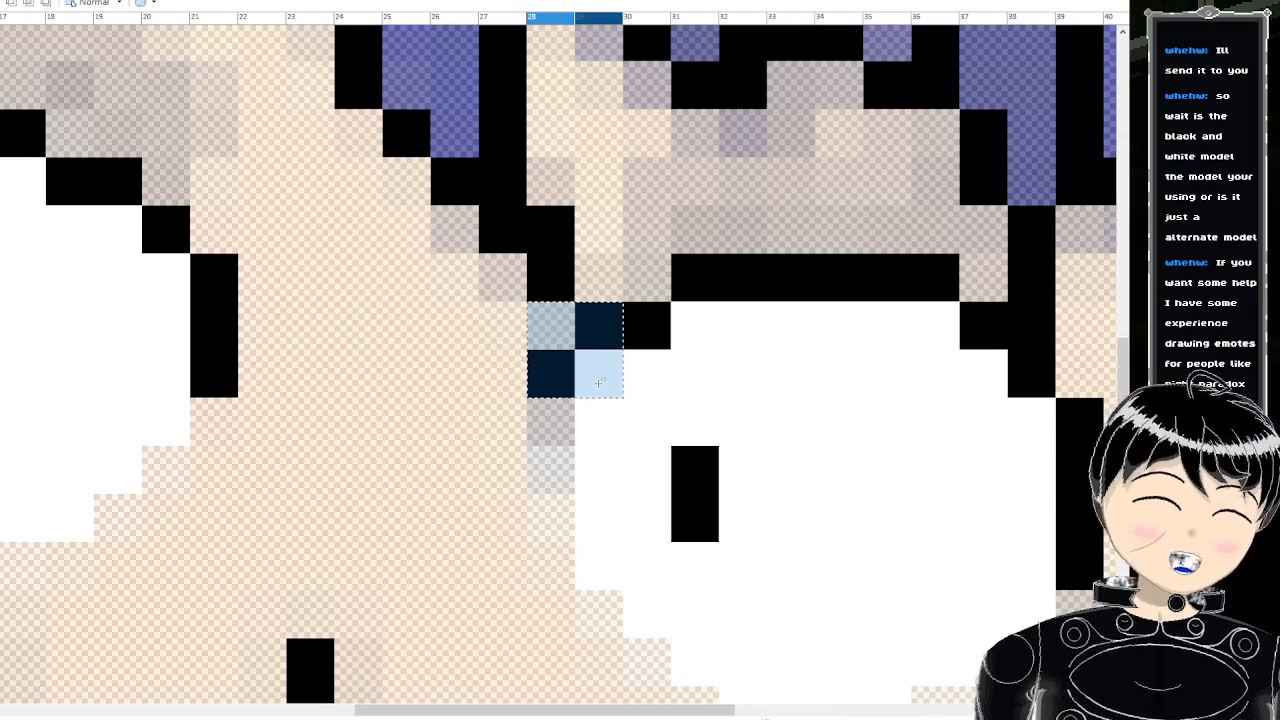
key(m)
key(Down)
scroll(597, 380, down, 2)
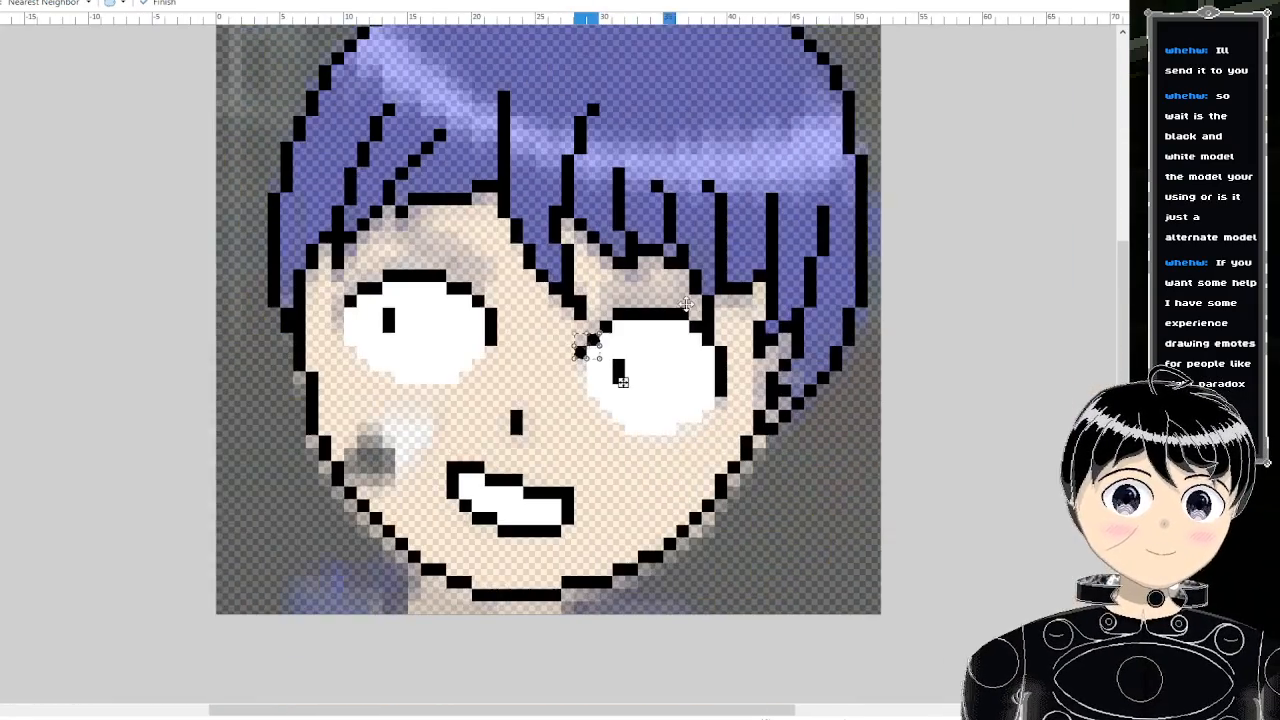
scroll(583, 343, up, 4)
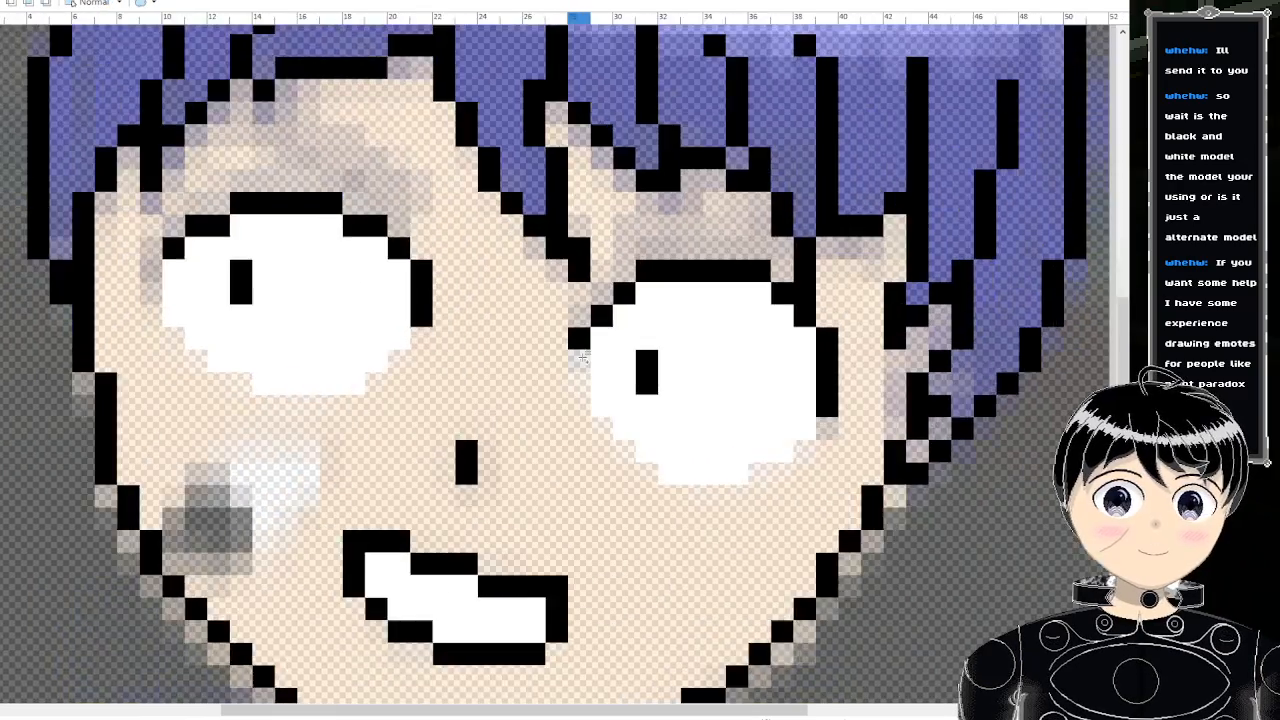
scroll(578, 328, down, 5)
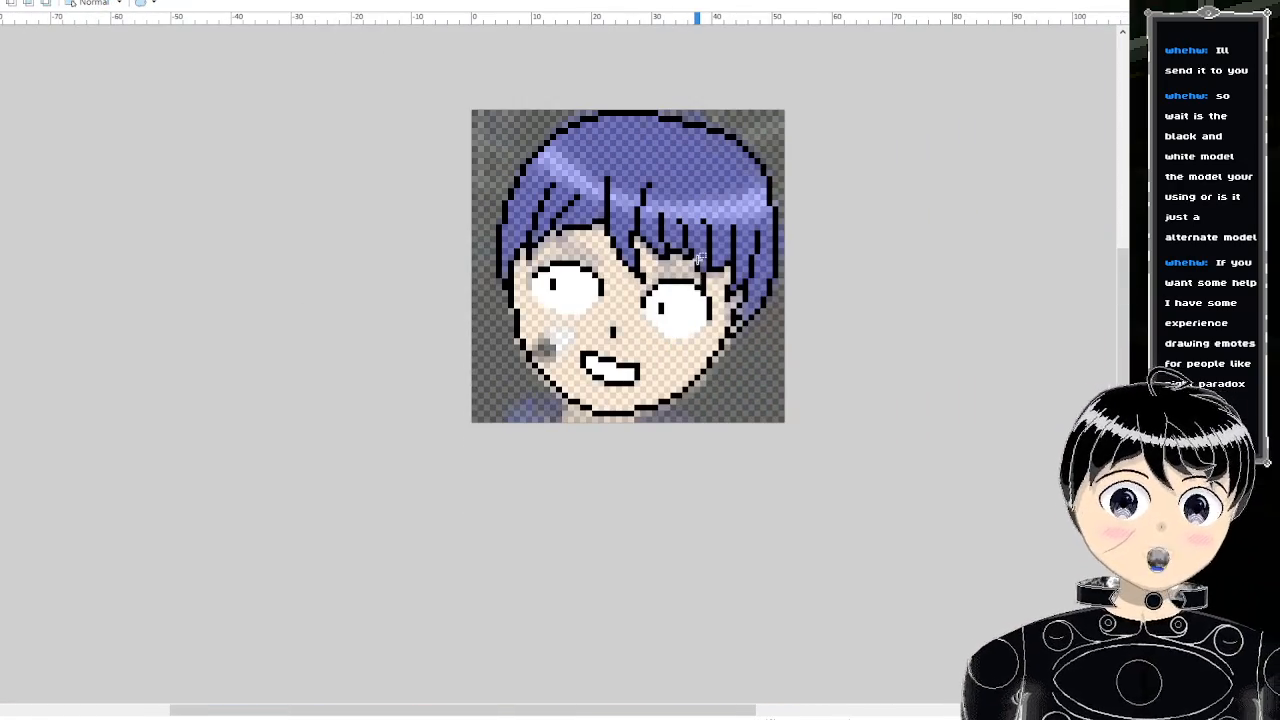
- Shift the upper-right part of the right eye's outline down one pixel to form a diagonal stepped edge
scroll(706, 310, up, 5)
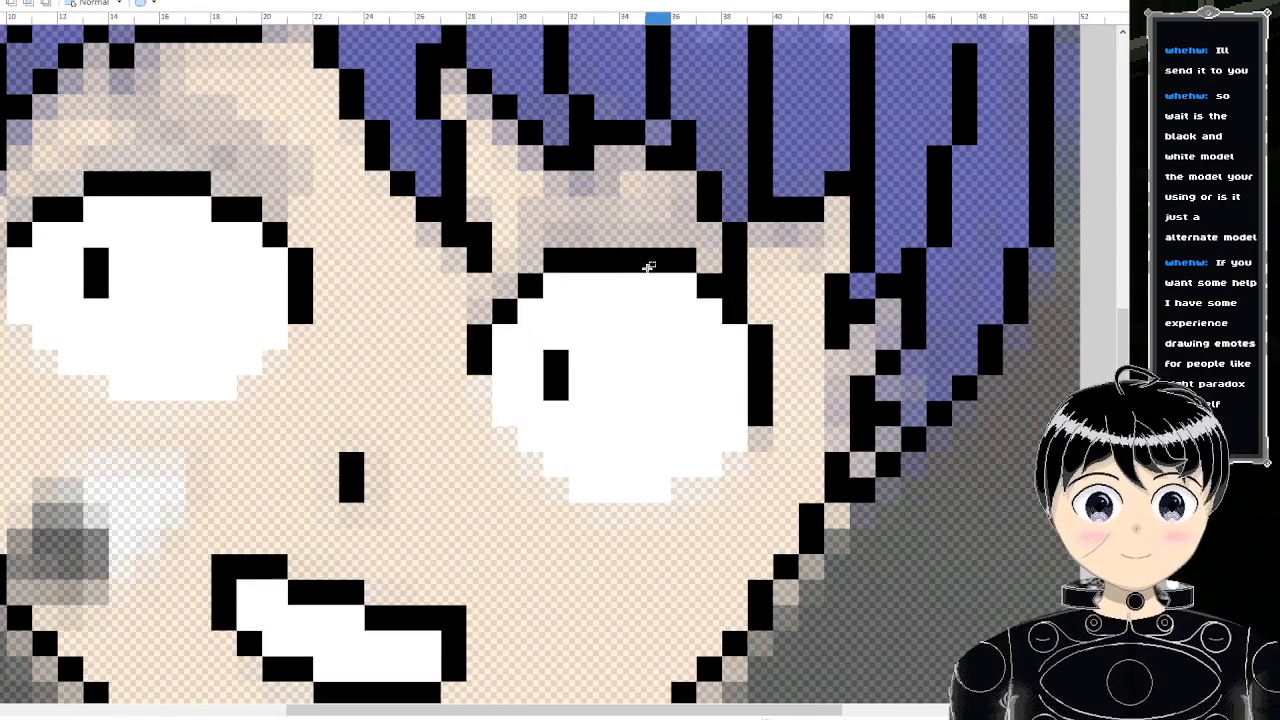
drag(648, 266, 710, 320)
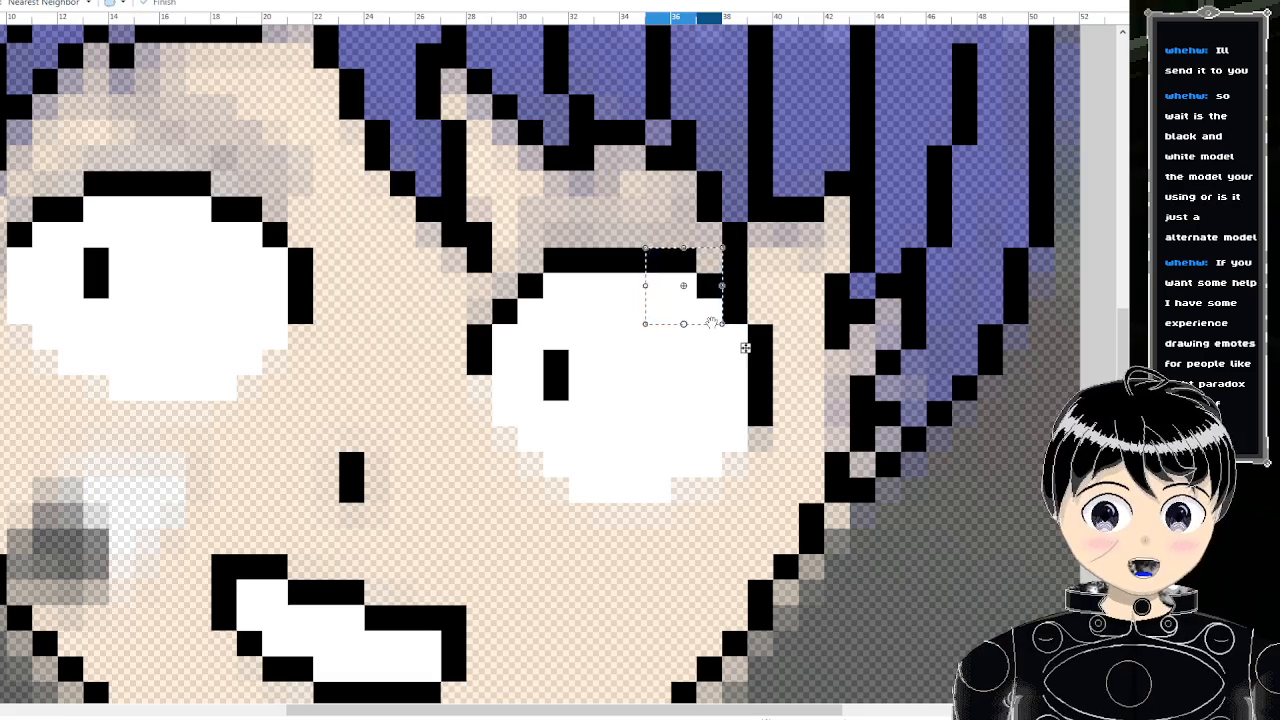
drag(745, 352, 822, 424)
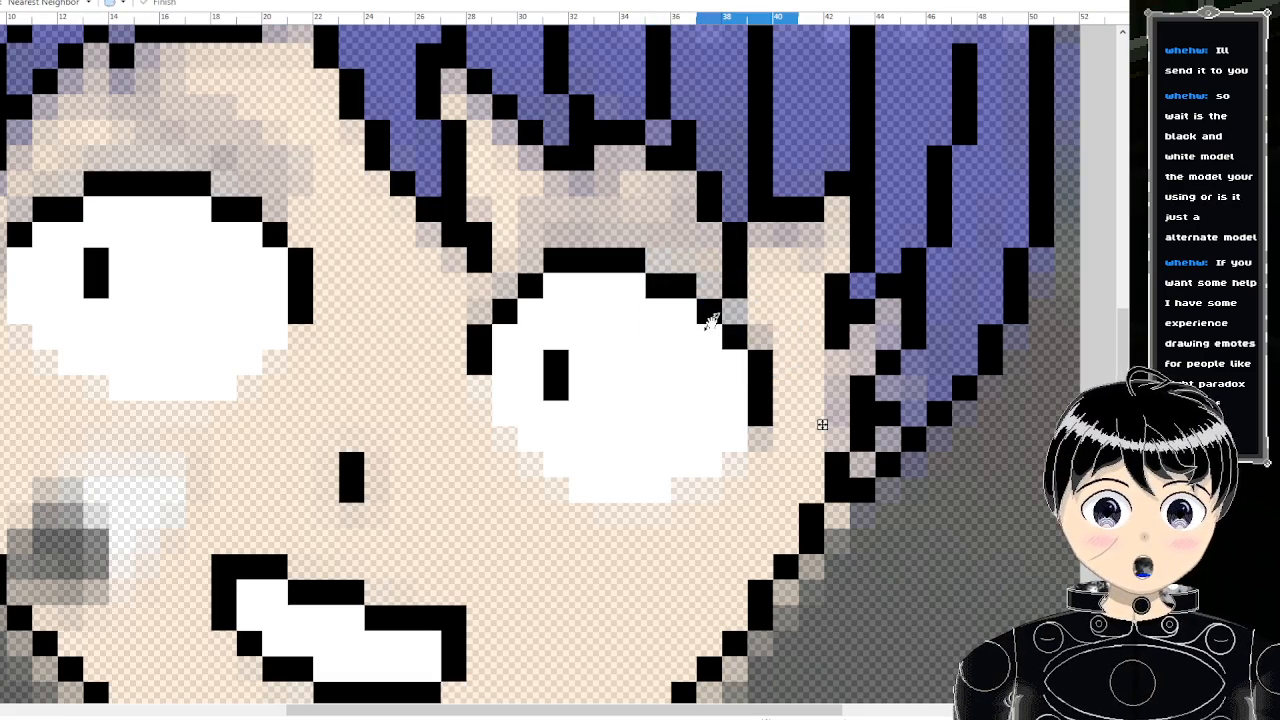
scroll(822, 424, down, 5)
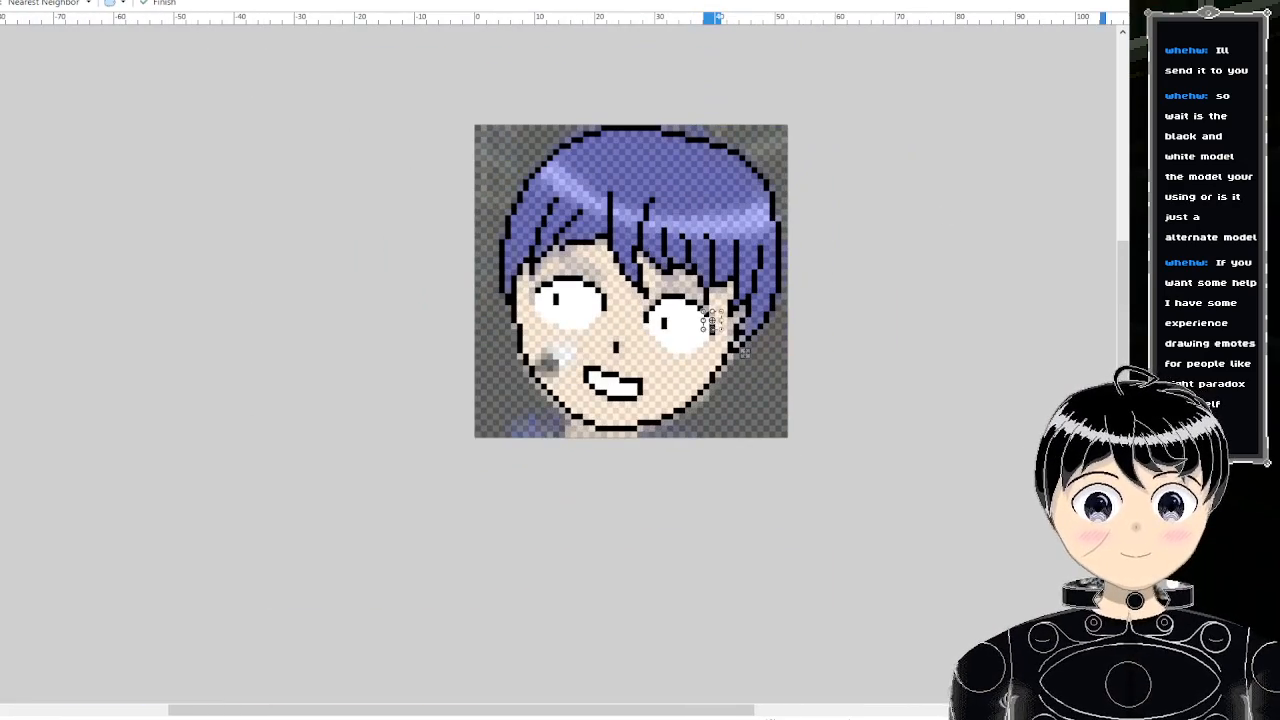
scroll(666, 326, up, 3)
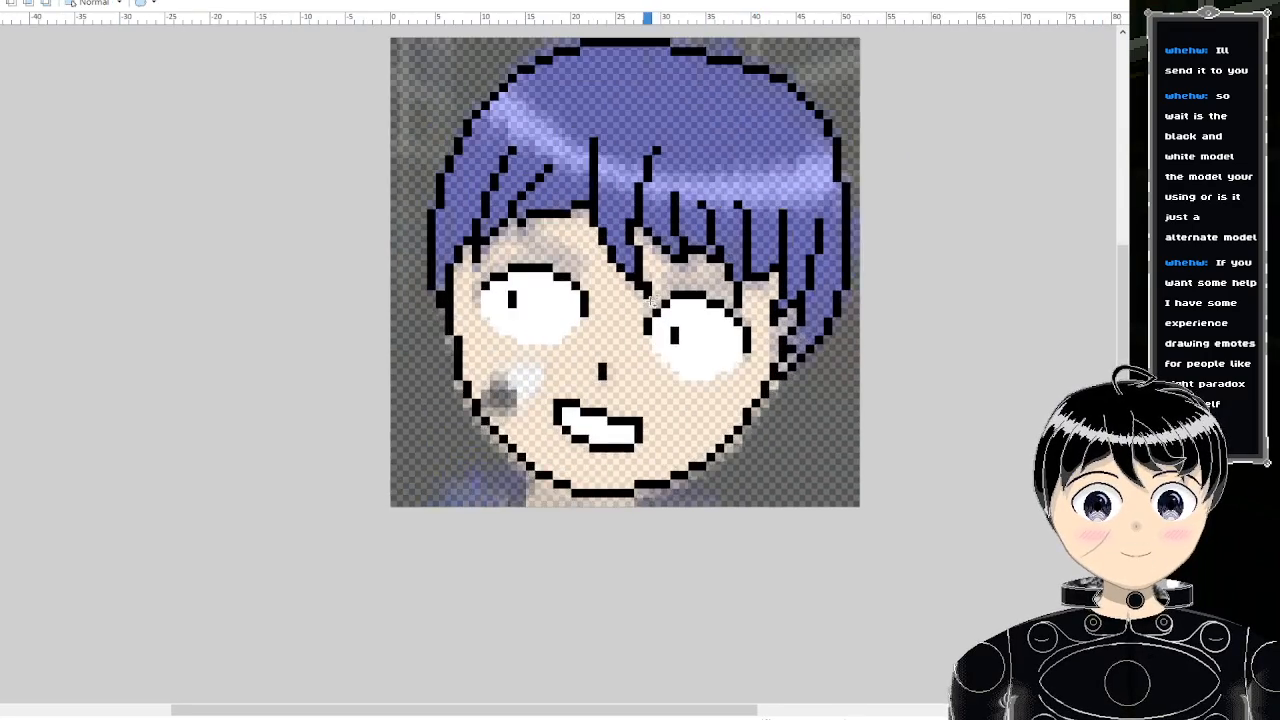
- Delete the remaining black pixels from the left side of the right eye's outline
scroll(652, 316, up, 2)
drag(658, 390, 620, 316)
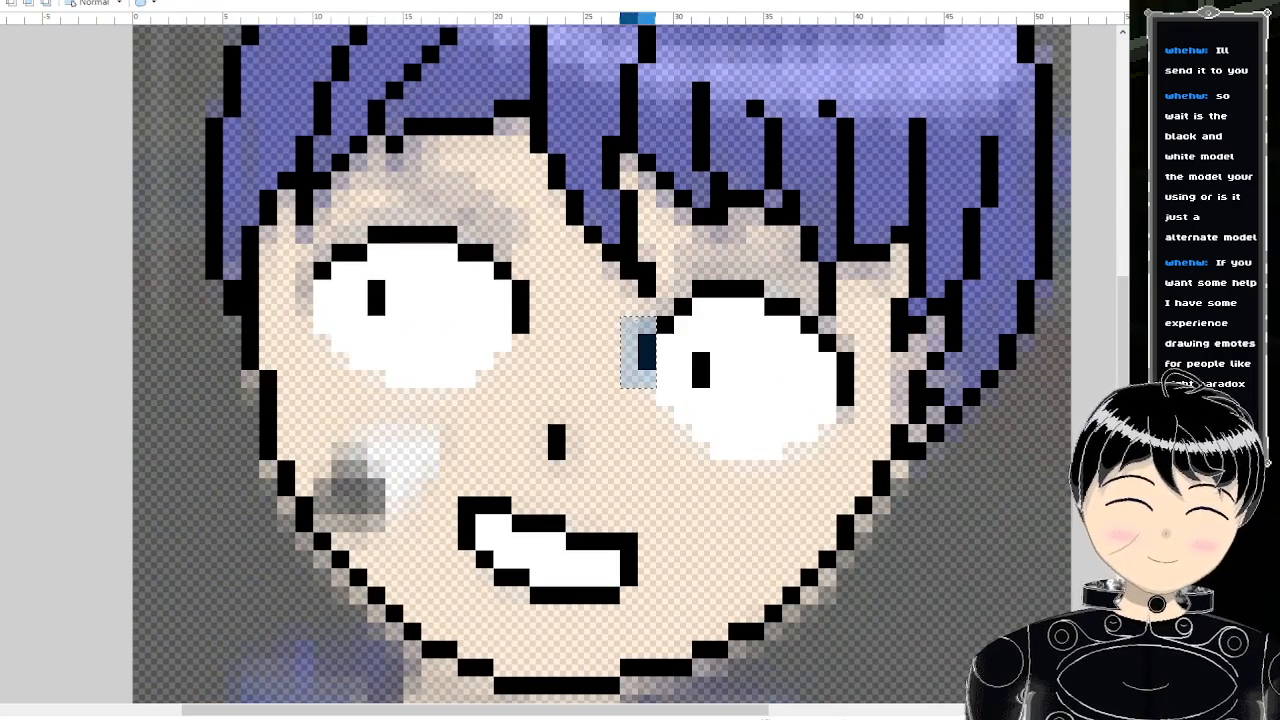
key(Delete)
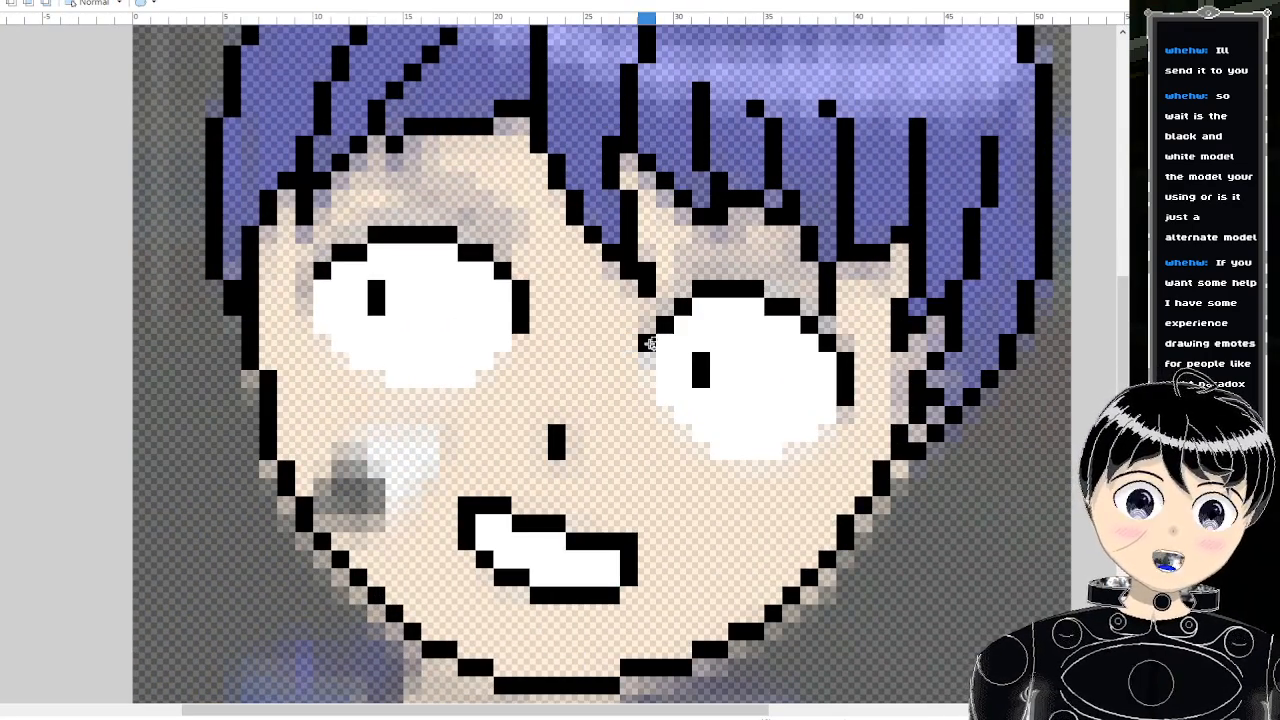
scroll(648, 343, down, 4)
scroll(750, 342, up, 3)
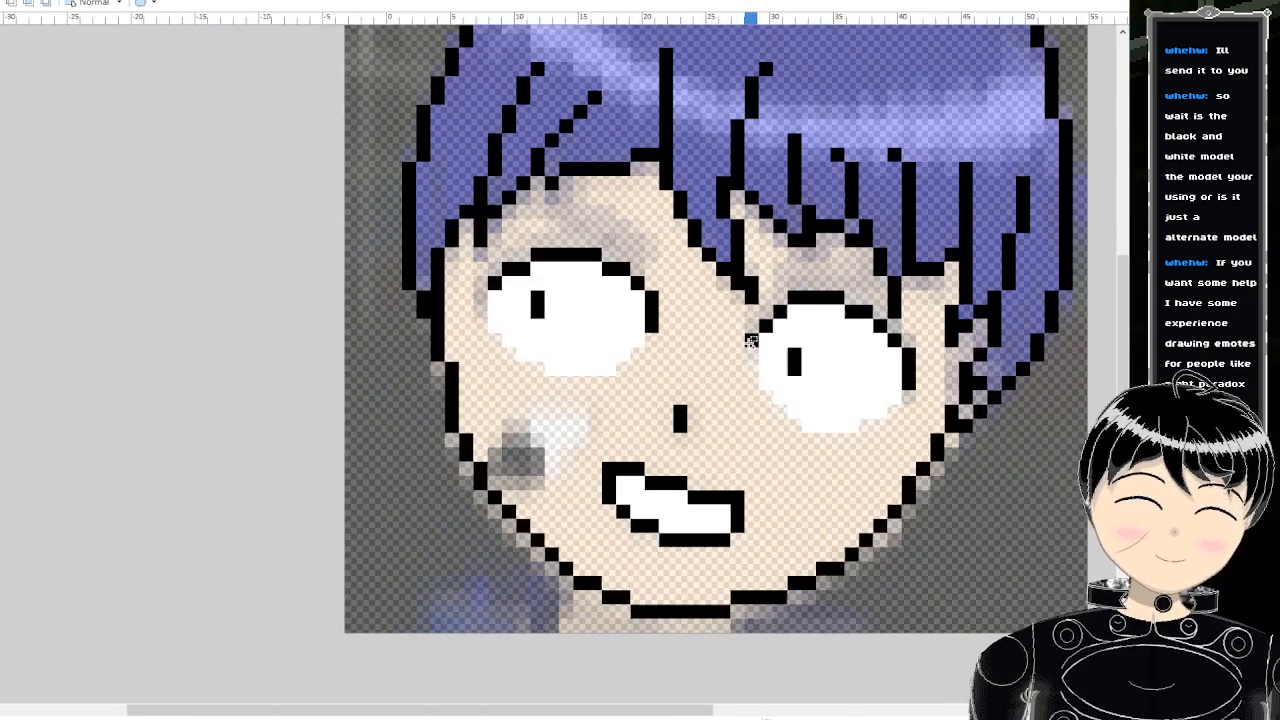
drag(717, 334, 758, 349)
key(Delete)
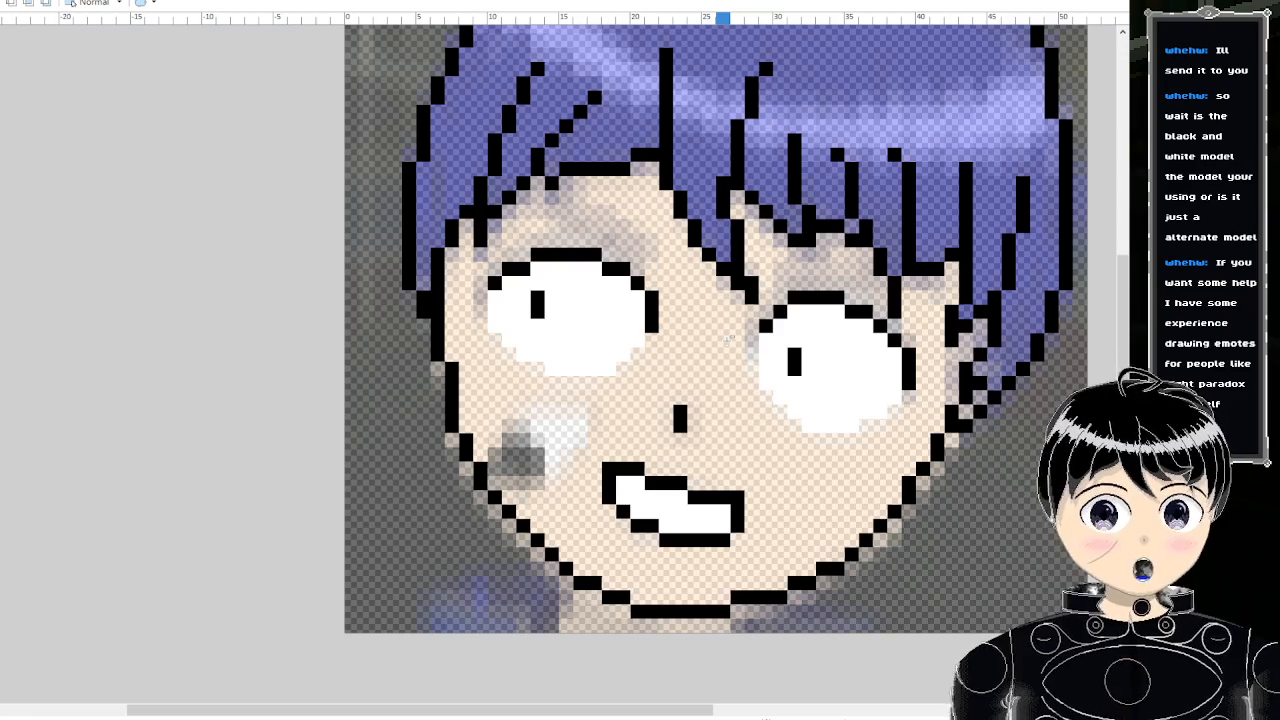
- Paint the right eye's left edge pixels white to widen the eye white
scroll(728, 341, down, 5)
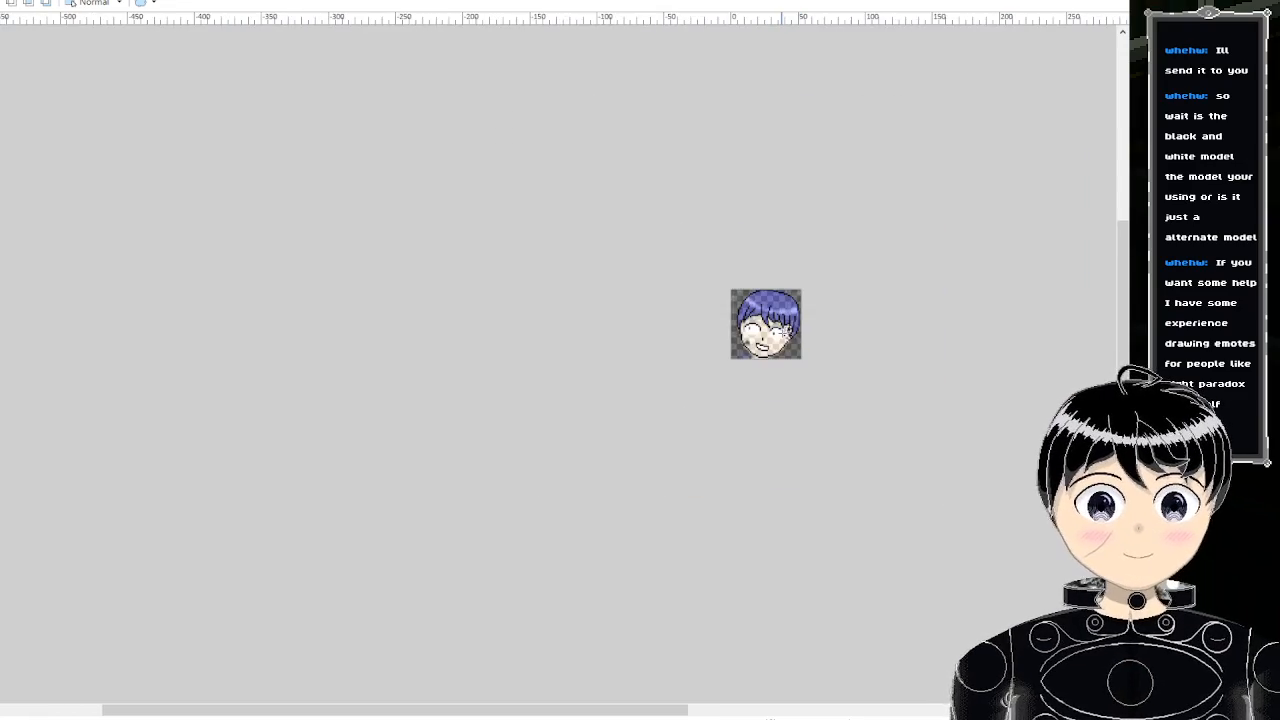
scroll(740, 330, up, 3)
scroll(755, 318, up, 4)
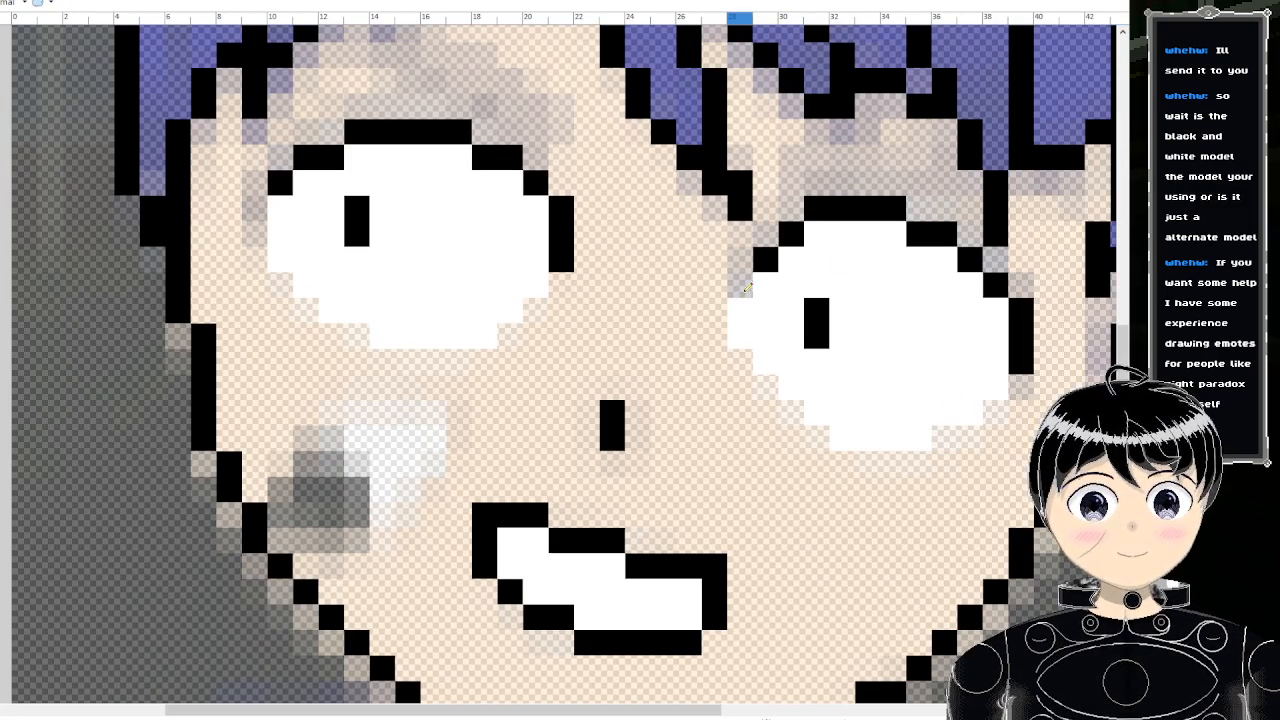
drag(745, 285, 745, 305)
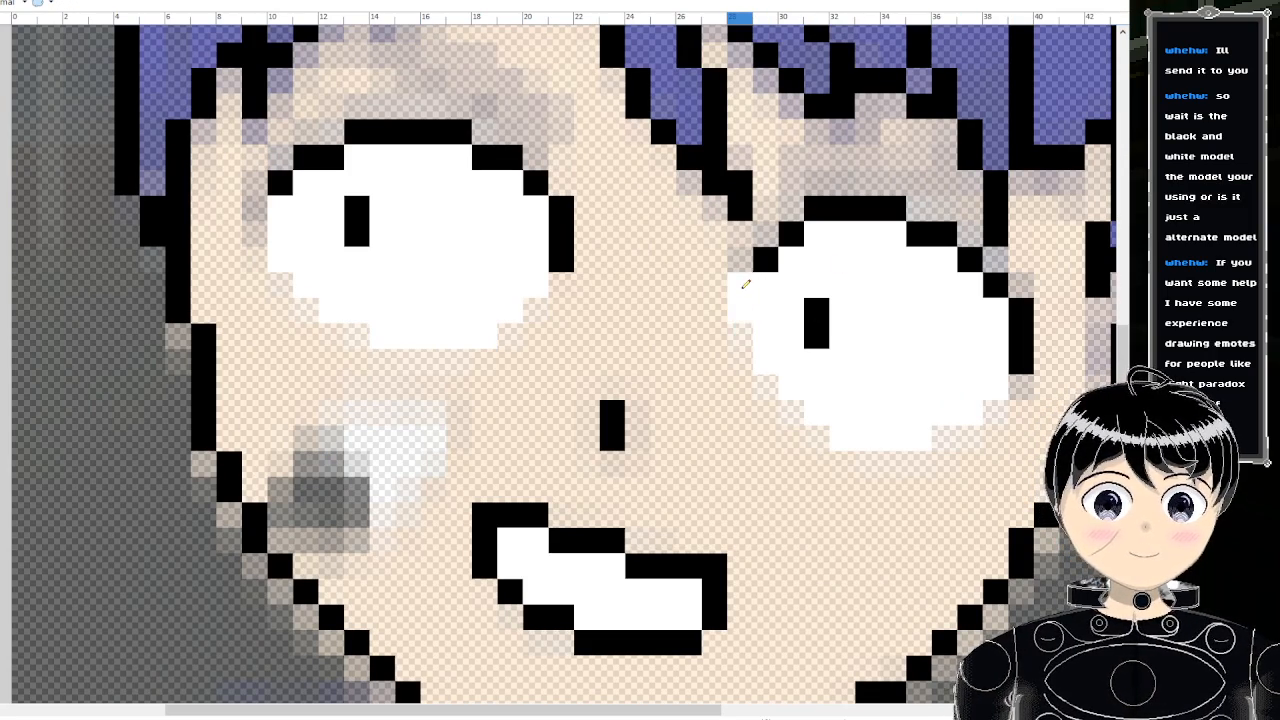
- Extend the right eye's upper-left outline outward with black pixels, stepping down over the widened white
scroll(746, 273, down, 5)
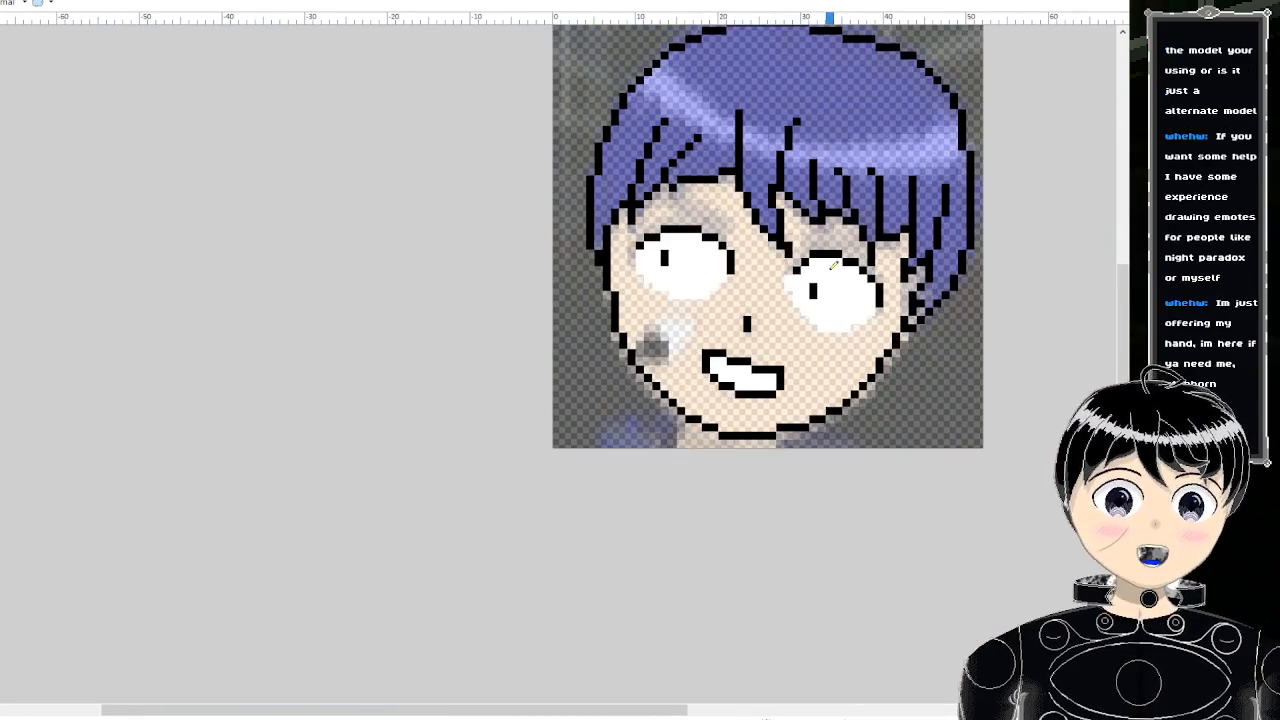
scroll(833, 265, down, 1)
scroll(830, 267, up, 4)
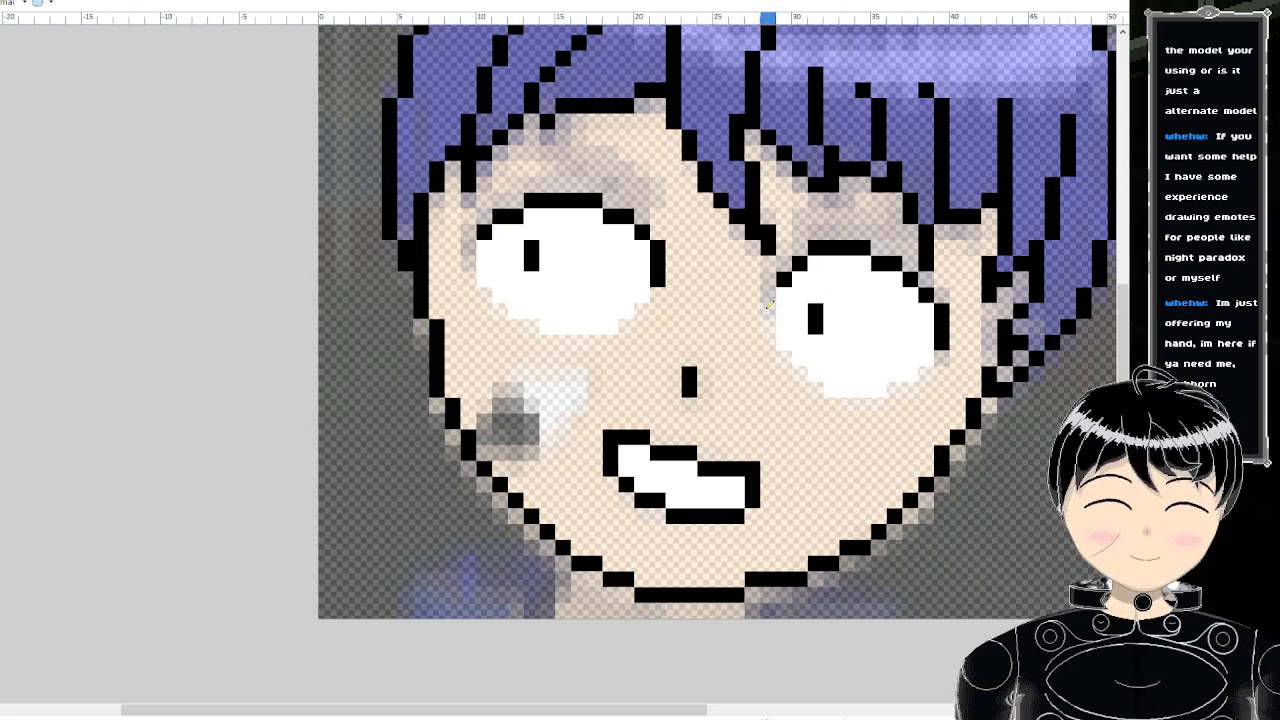
scroll(773, 314, up, 2)
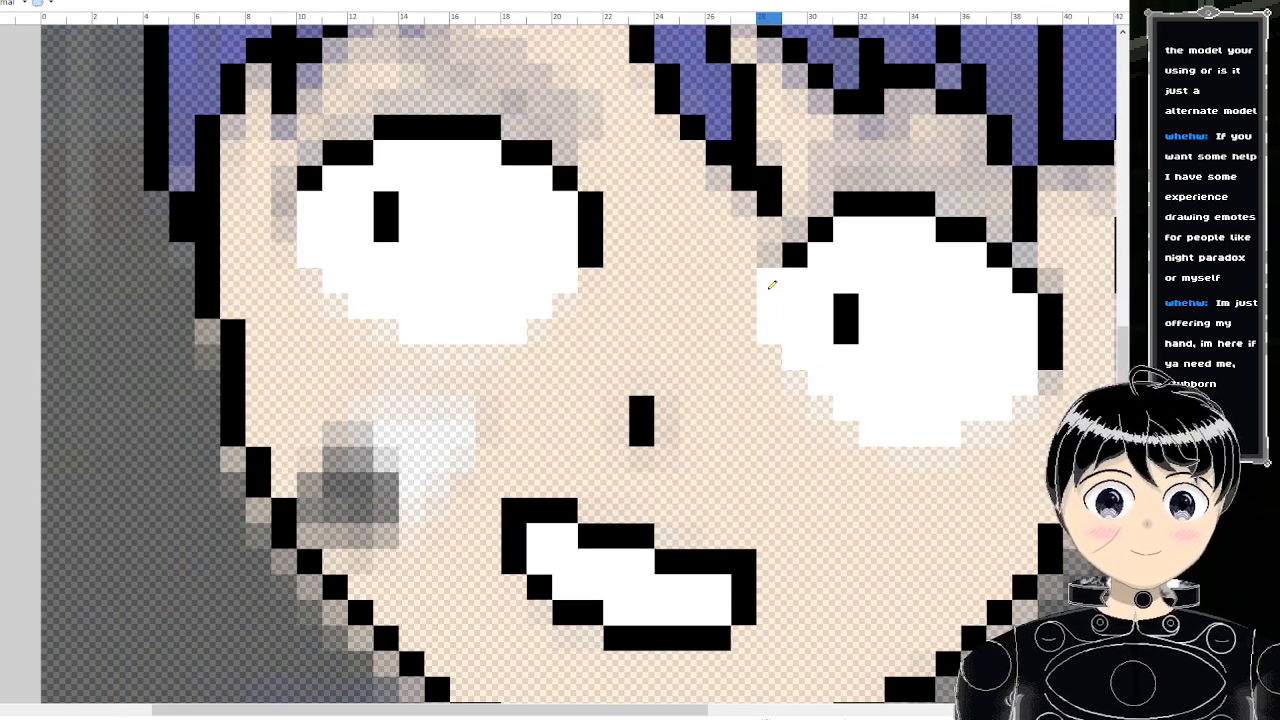
click(770, 256)
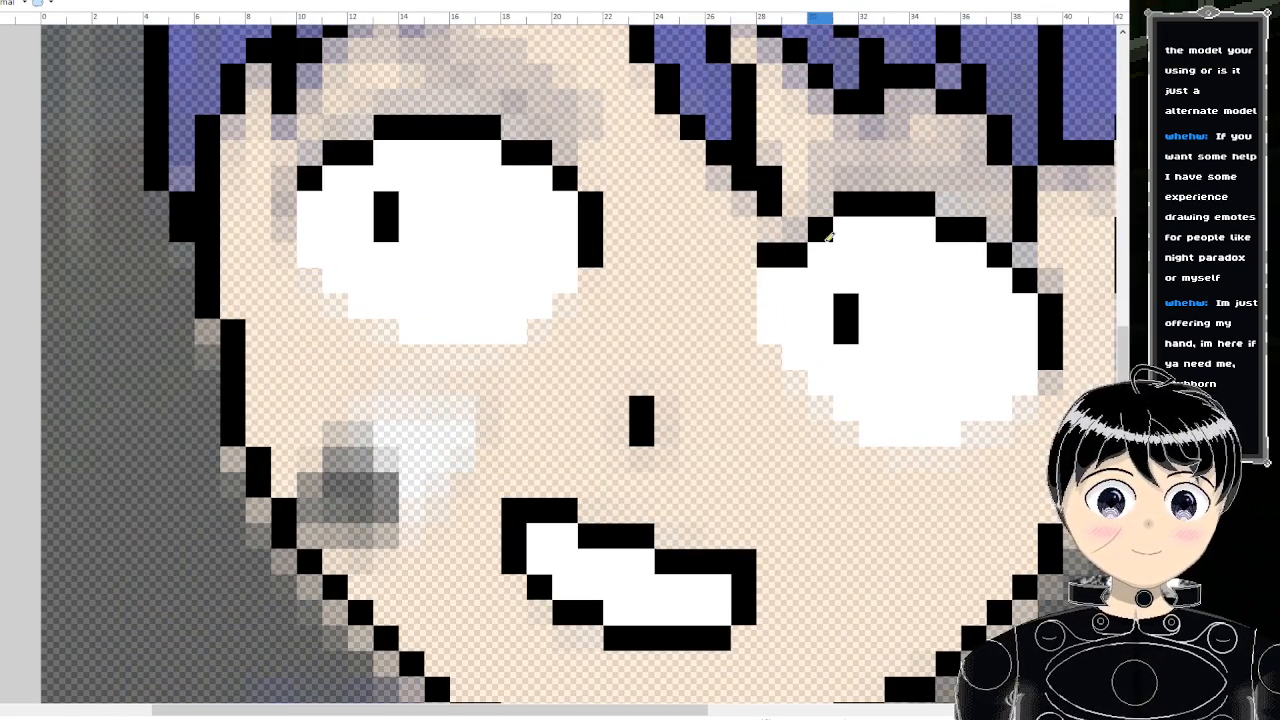
scroll(810, 233, down, 5)
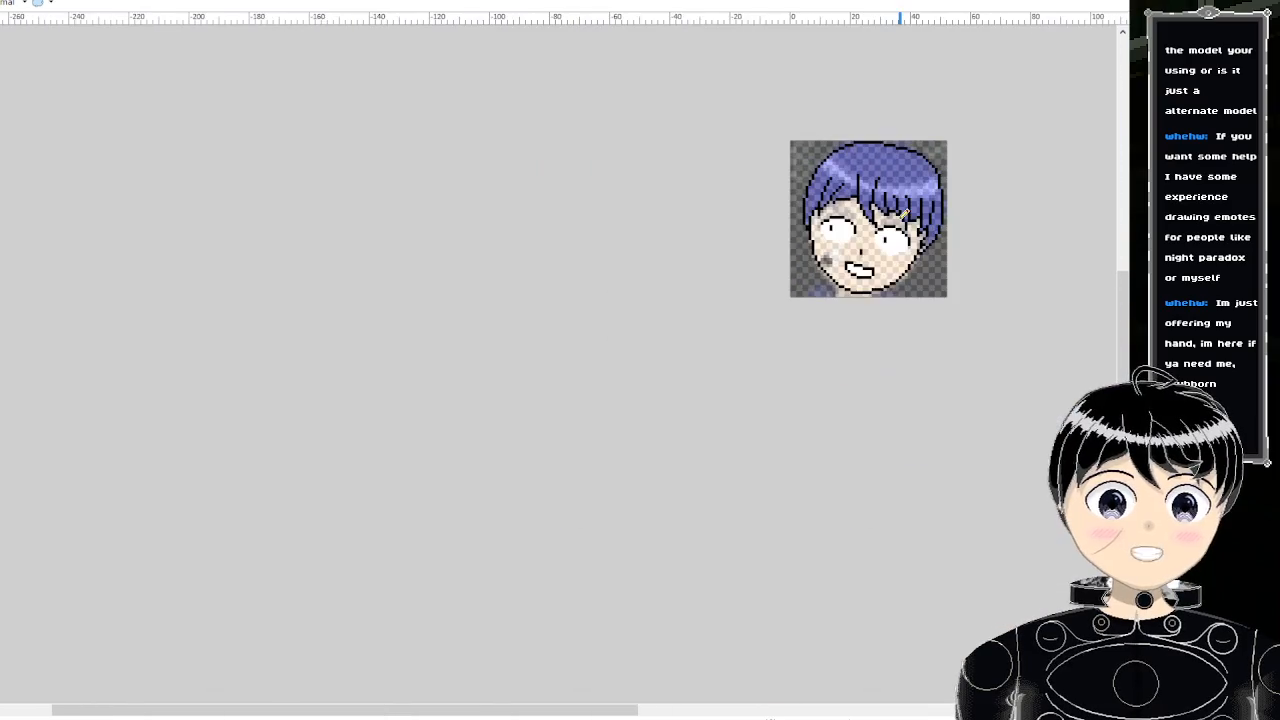
- Fill out the right eye's lower left and lower right edges with white pixels
scroll(899, 229, up, 5)
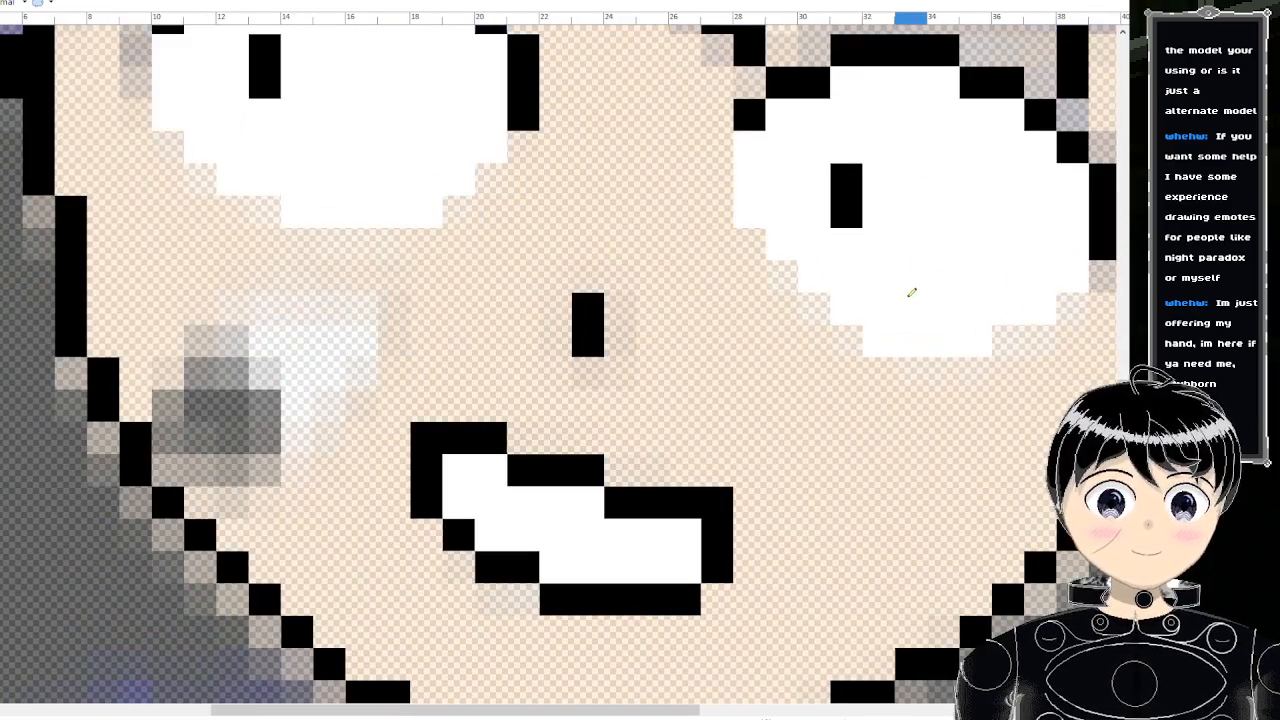
mouse_move(826, 312)
mouse_down()
mouse_move(812, 270)
mouse_move(782, 276)
mouse_up()
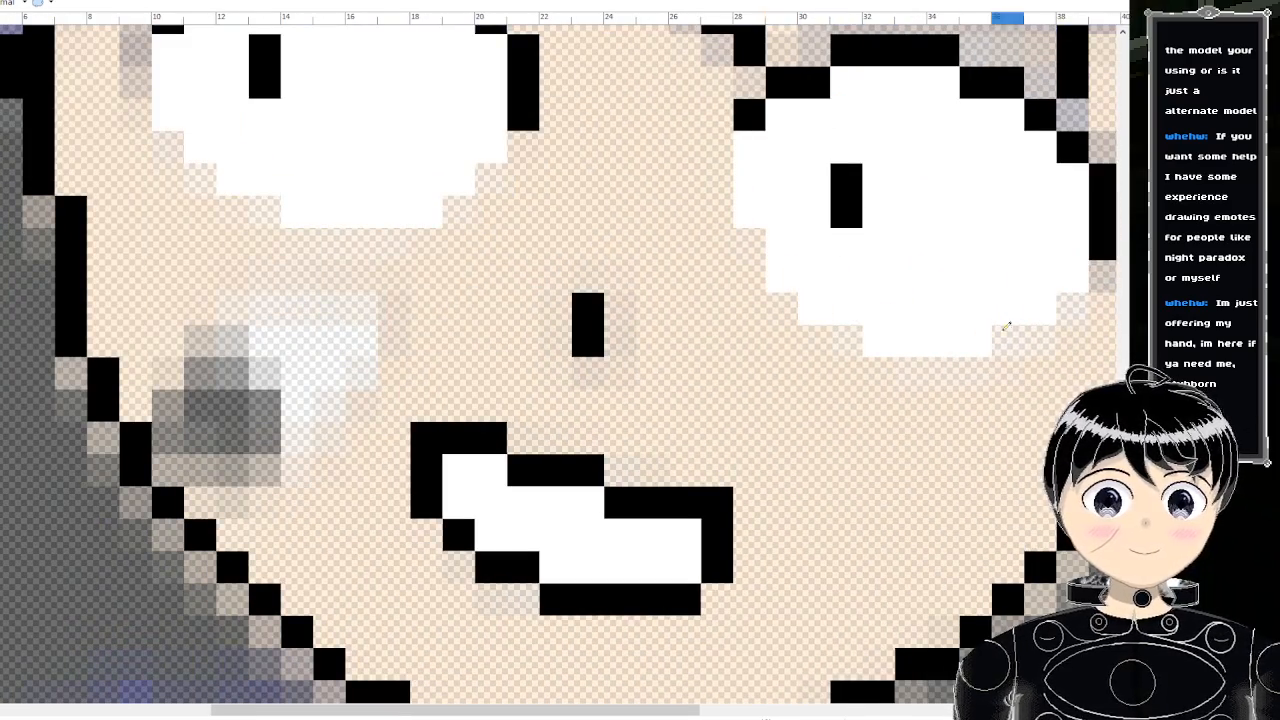
scroll(1004, 341, down, 1)
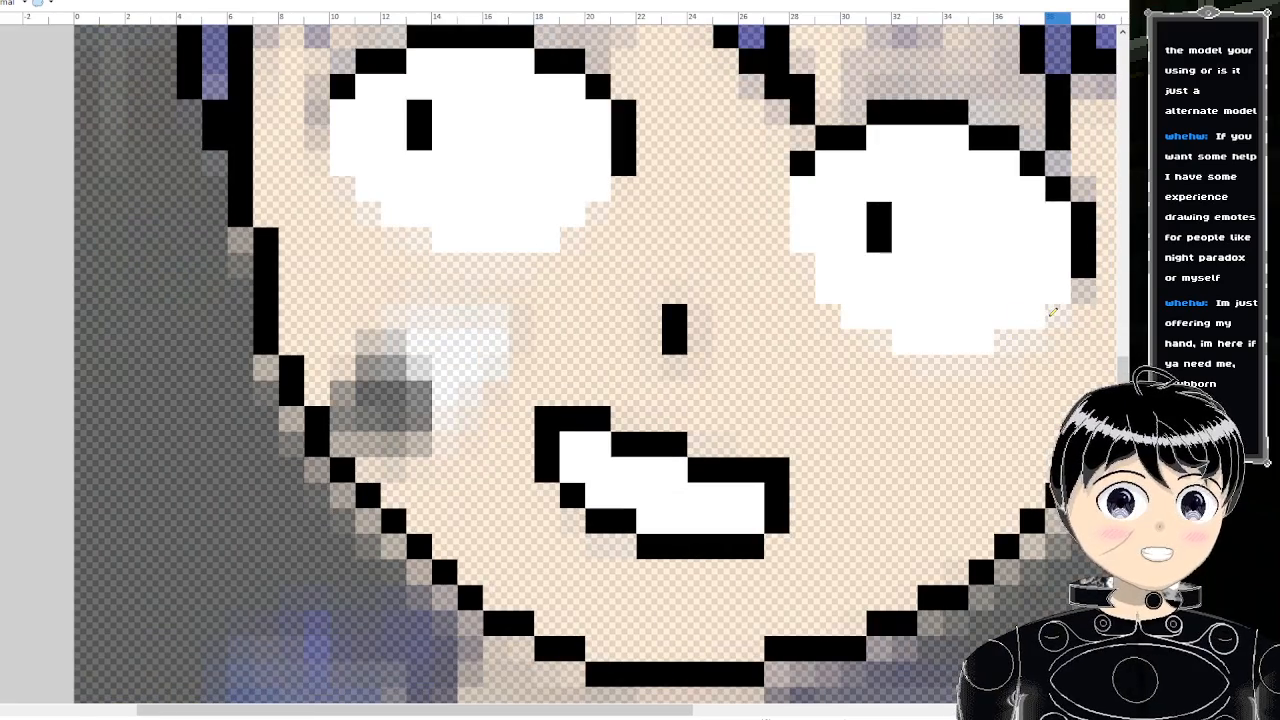
drag(1055, 308, 997, 331)
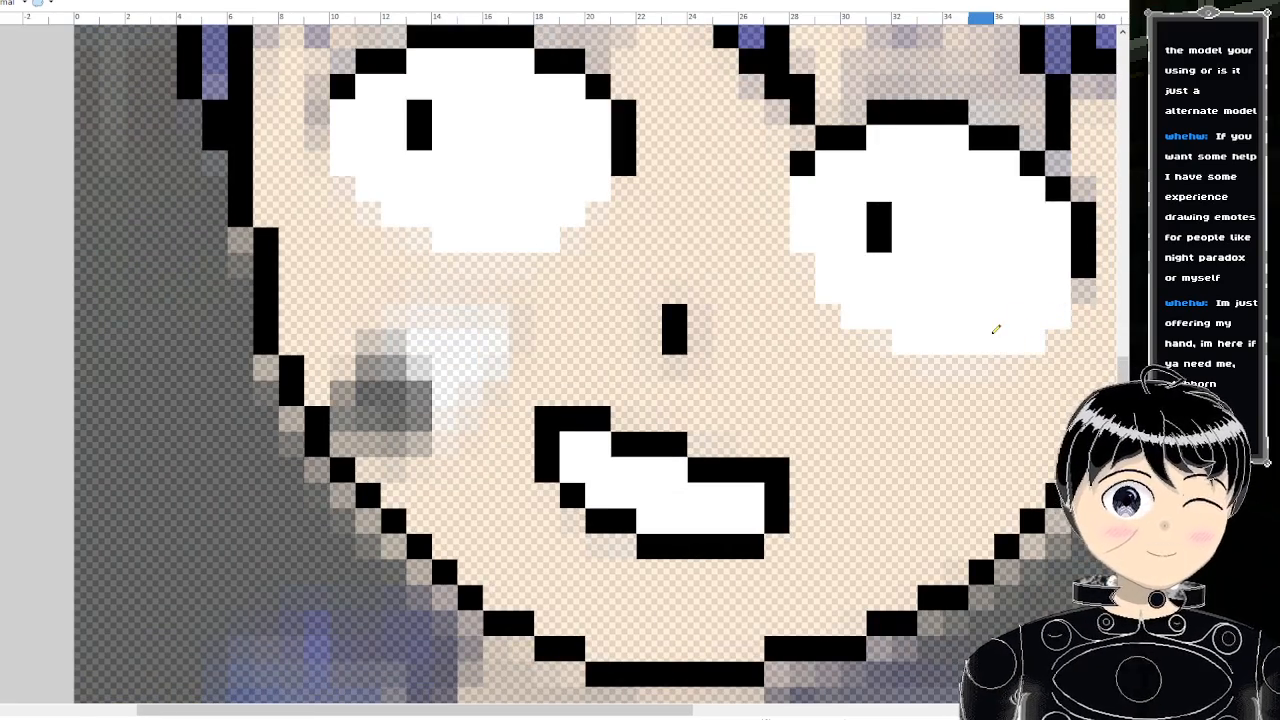
scroll(996, 329, down, 3)
scroll(996, 322, up, 3)
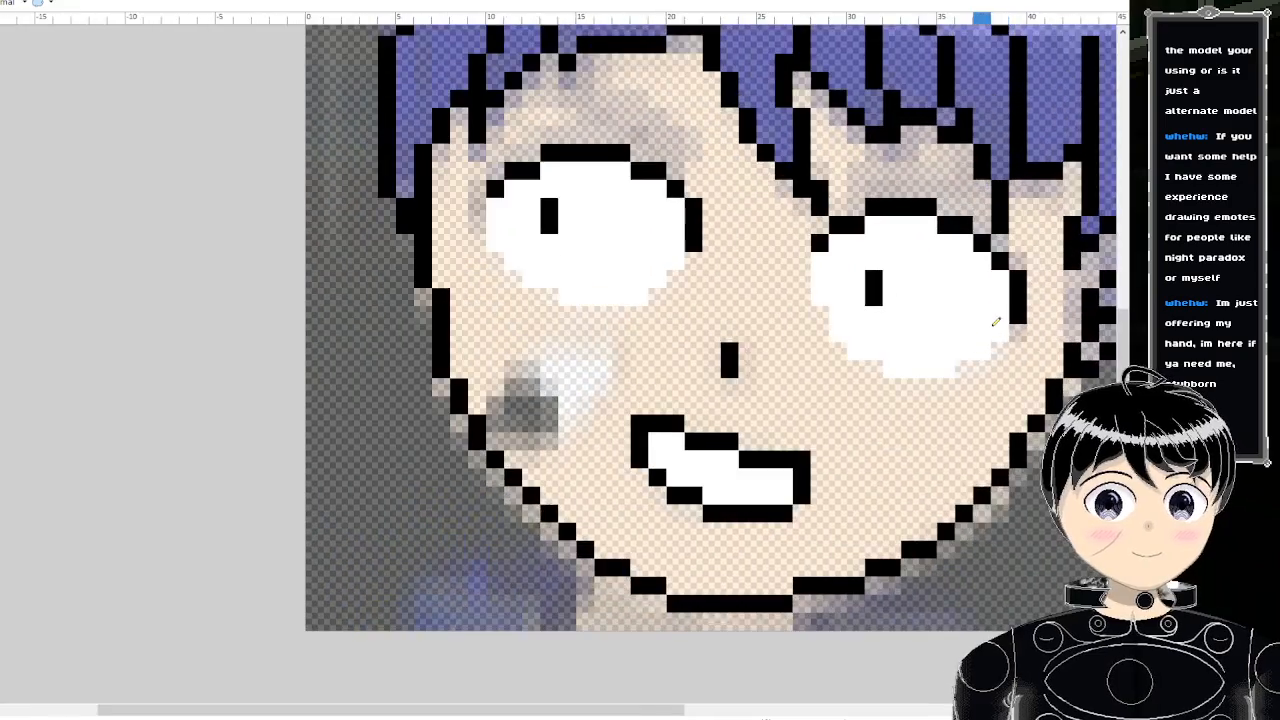
- Examine the shapes of both eyes up close and against the whole face
scroll(996, 322, down, 2)
scroll(980, 320, up, 3)
scroll(943, 320, down, 4)
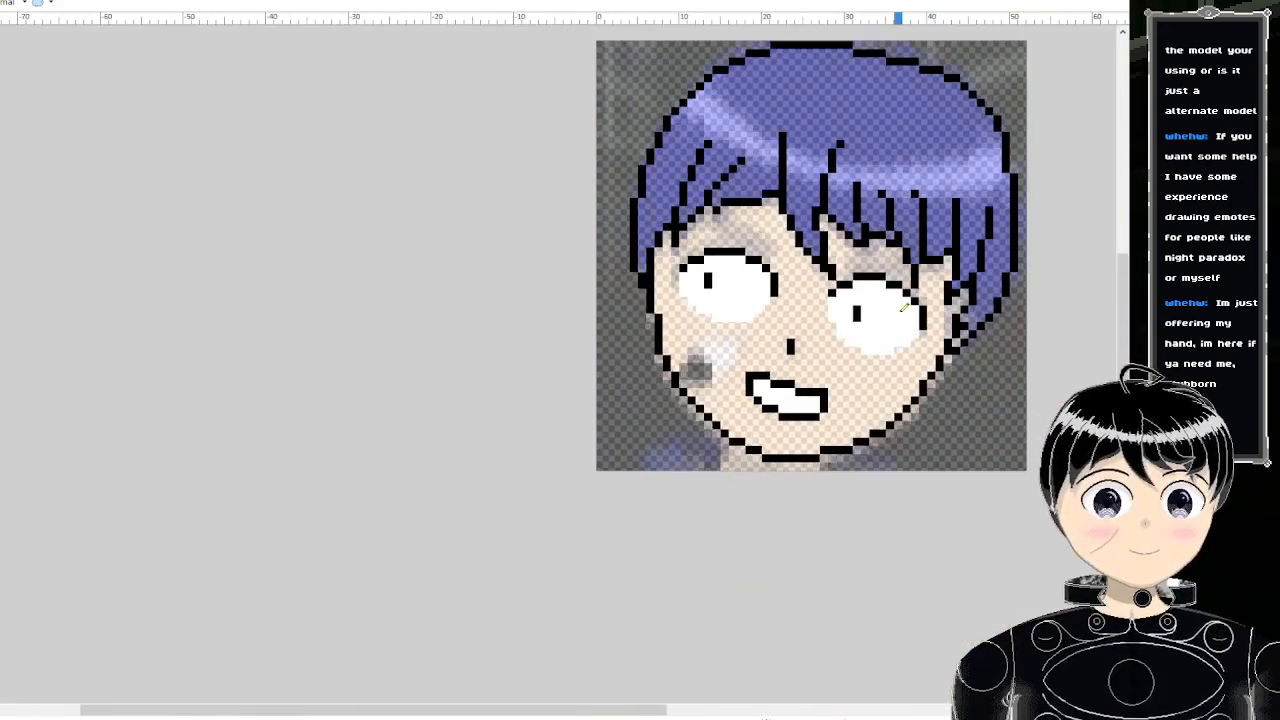
scroll(904, 307, up, 2)
scroll(900, 302, down, 3)
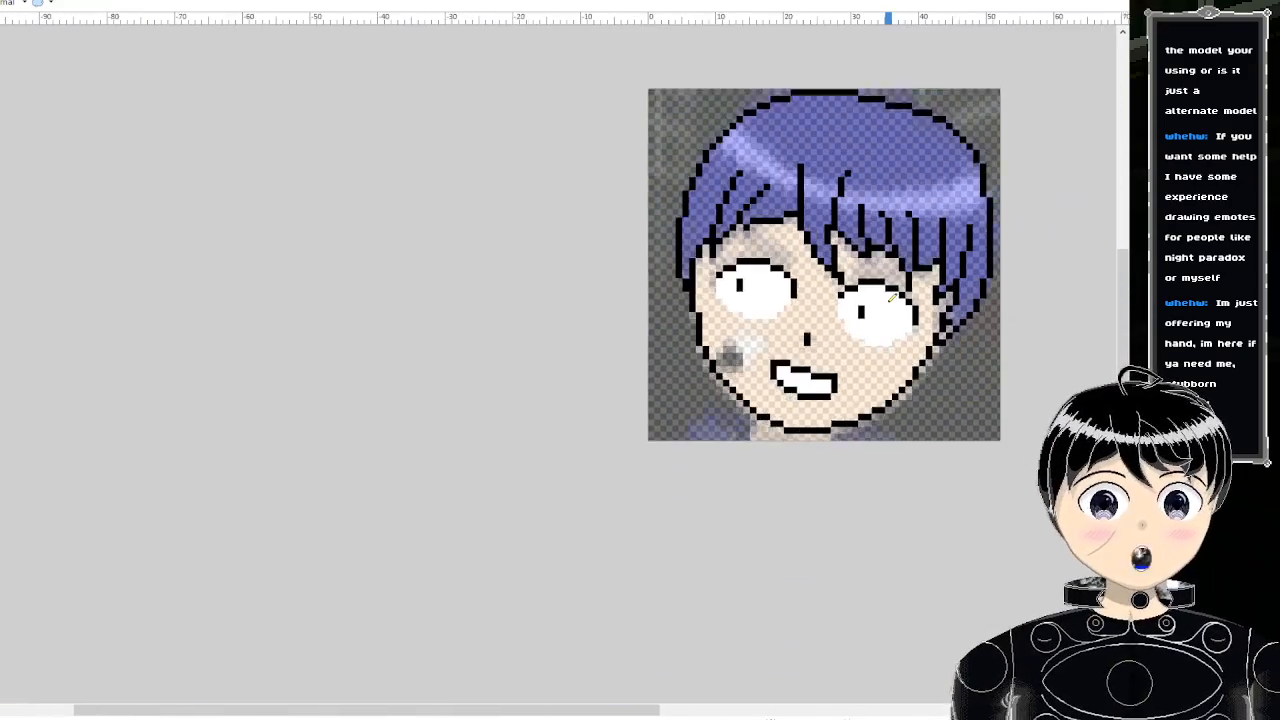
scroll(892, 297, up, 5)
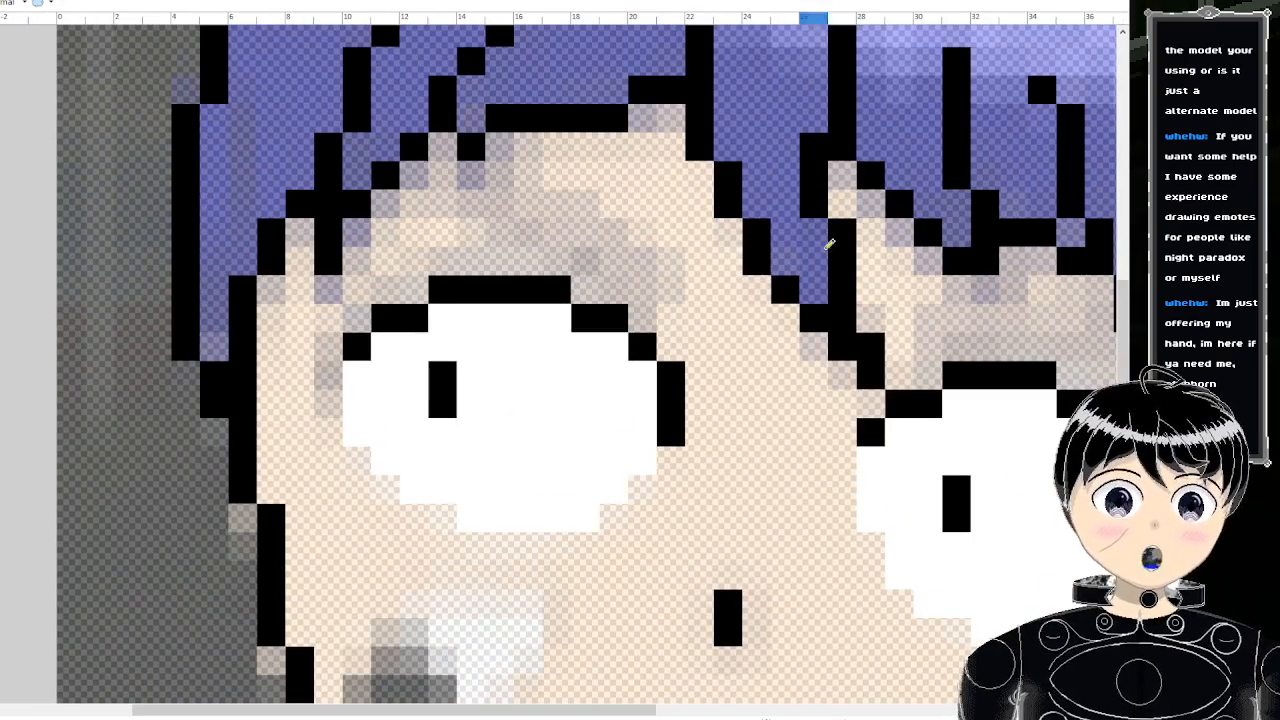
scroll(878, 250, up, 3)
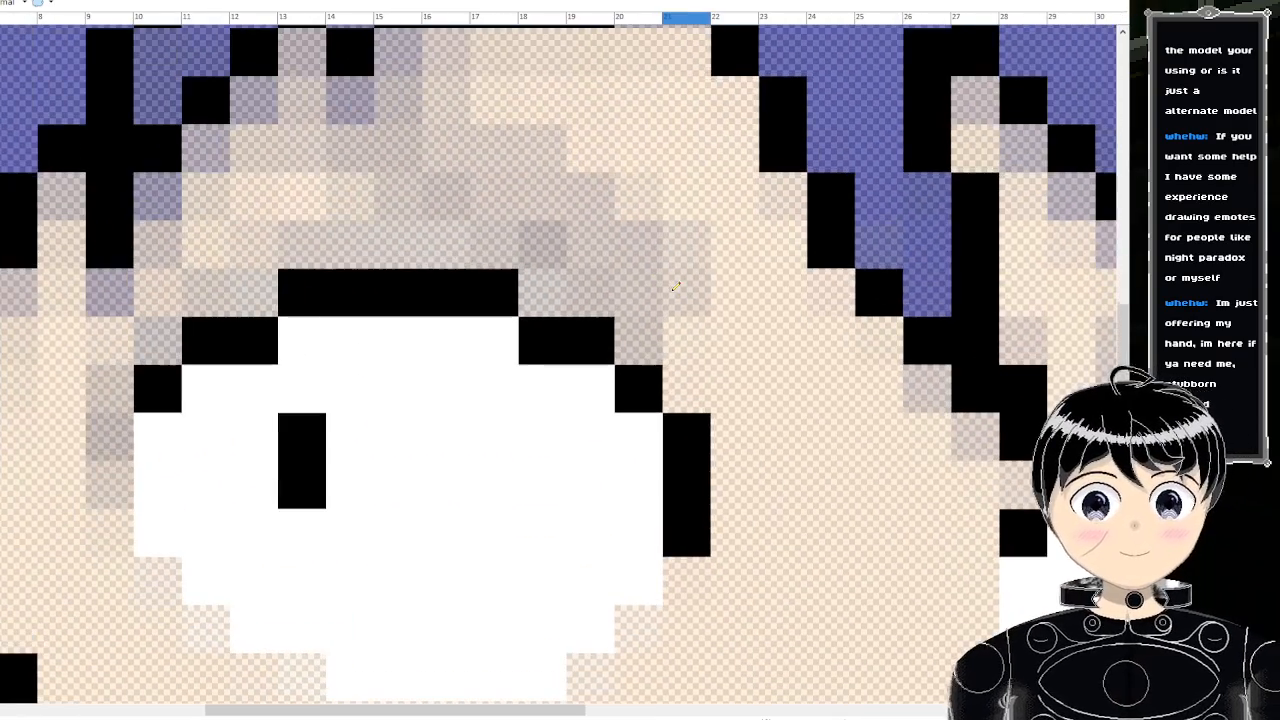
scroll(676, 286, down, 5)
scroll(690, 295, up, 5)
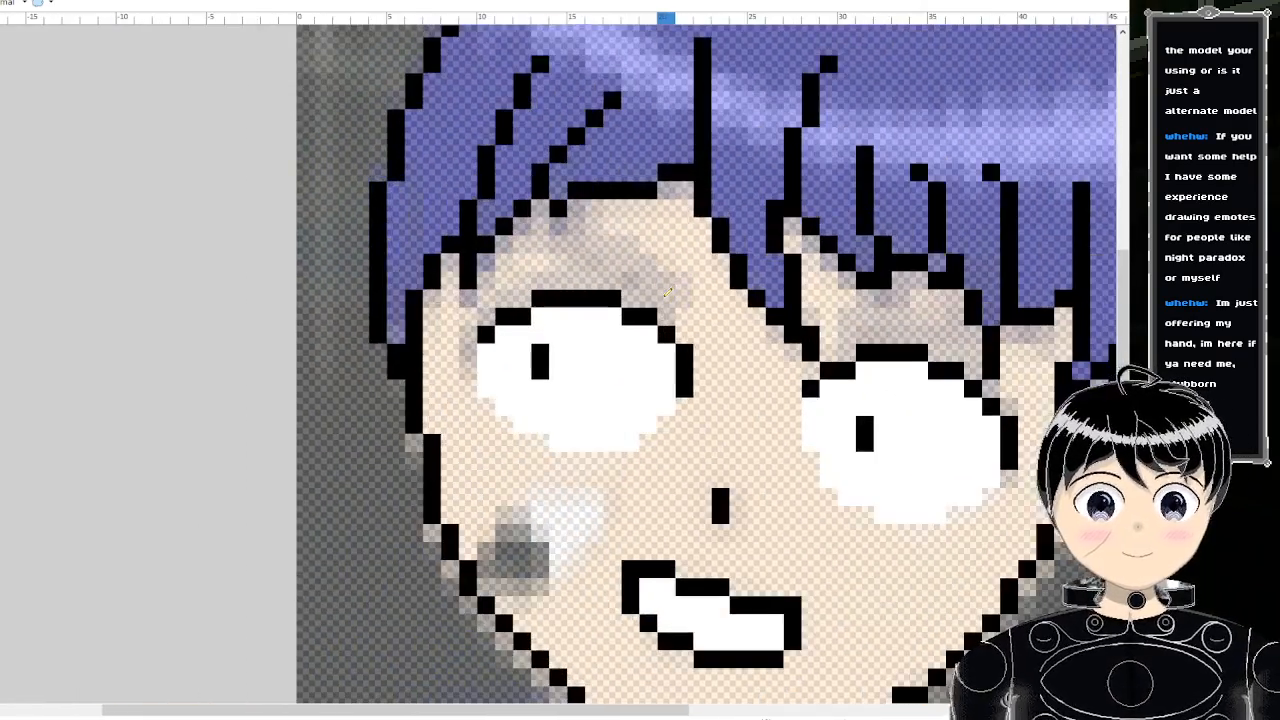
- Draw the eyebrow above the eye on the face's left side as a stepped black line rising outward from the nose side
scroll(699, 301, up, 1)
click(679, 308)
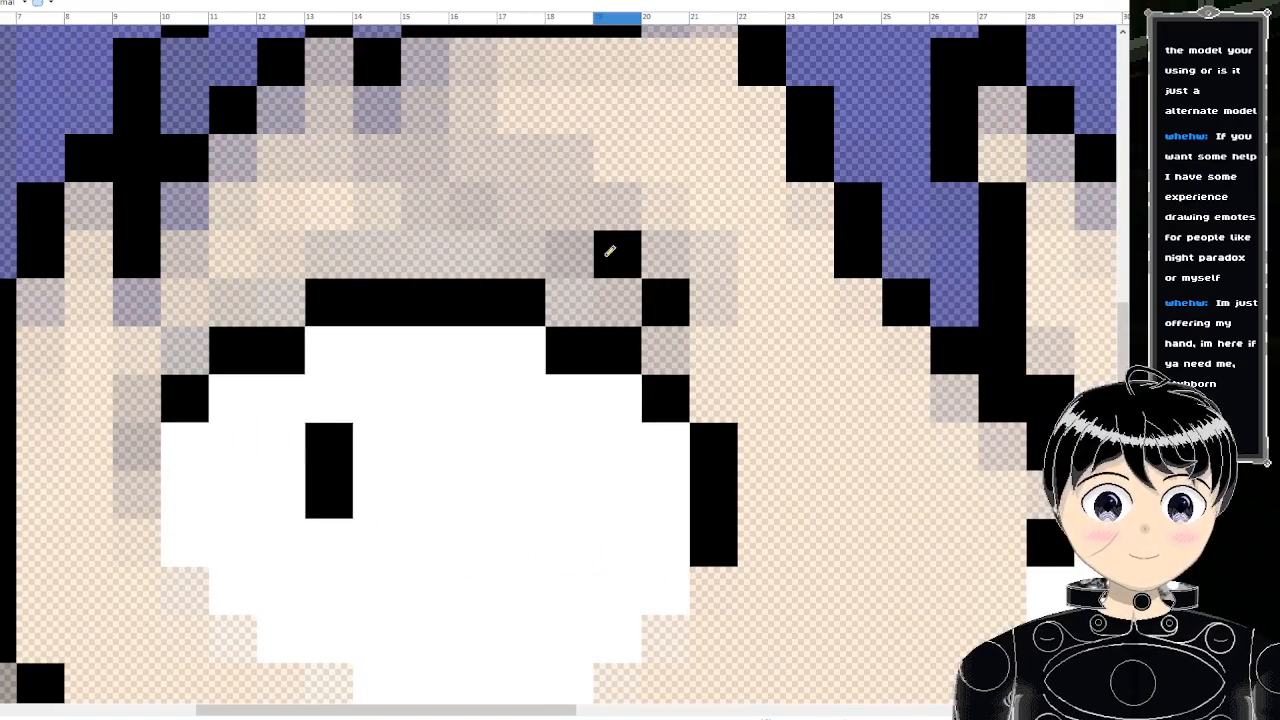
mouse_move(538, 201)
mouse_down()
mouse_move(428, 200)
mouse_move(414, 151)
mouse_move(334, 151)
mouse_up()
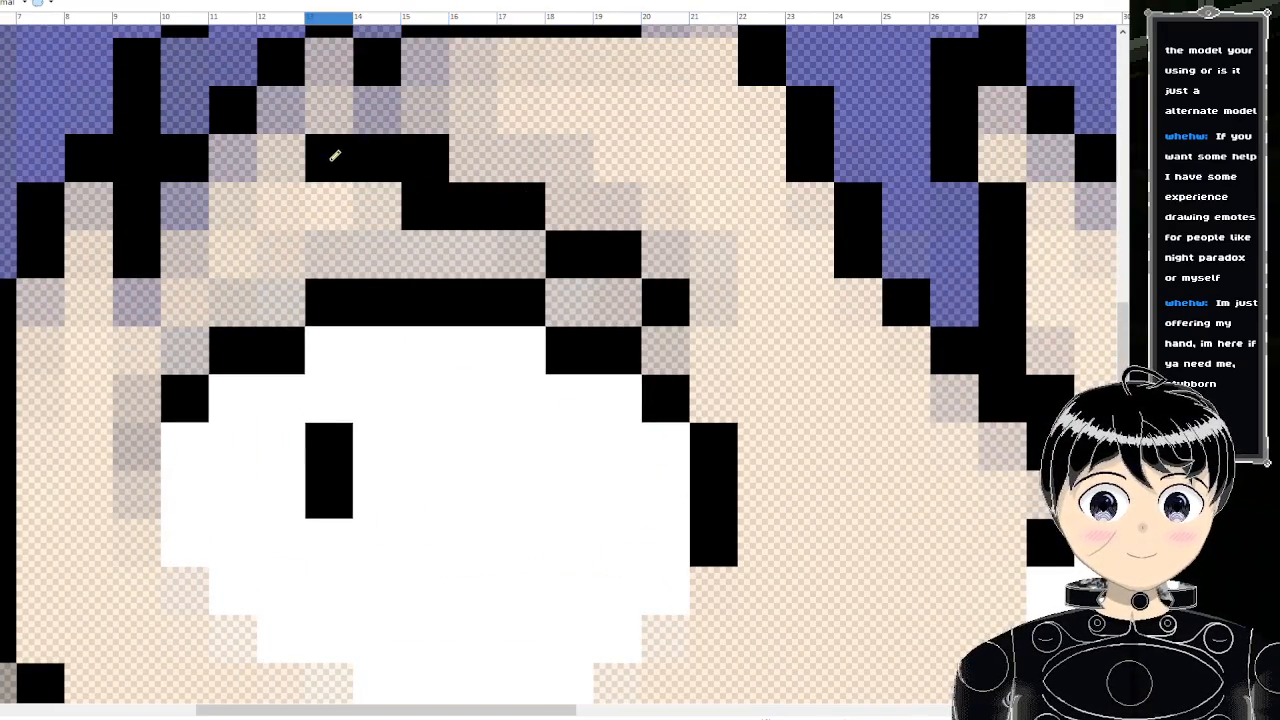
- Try a straight horizontal black eyebrow directly on top of the right eye's upper outline
scroll(340, 158, down, 2)
scroll(345, 165, down, 2)
scroll(468, 193, up, 3)
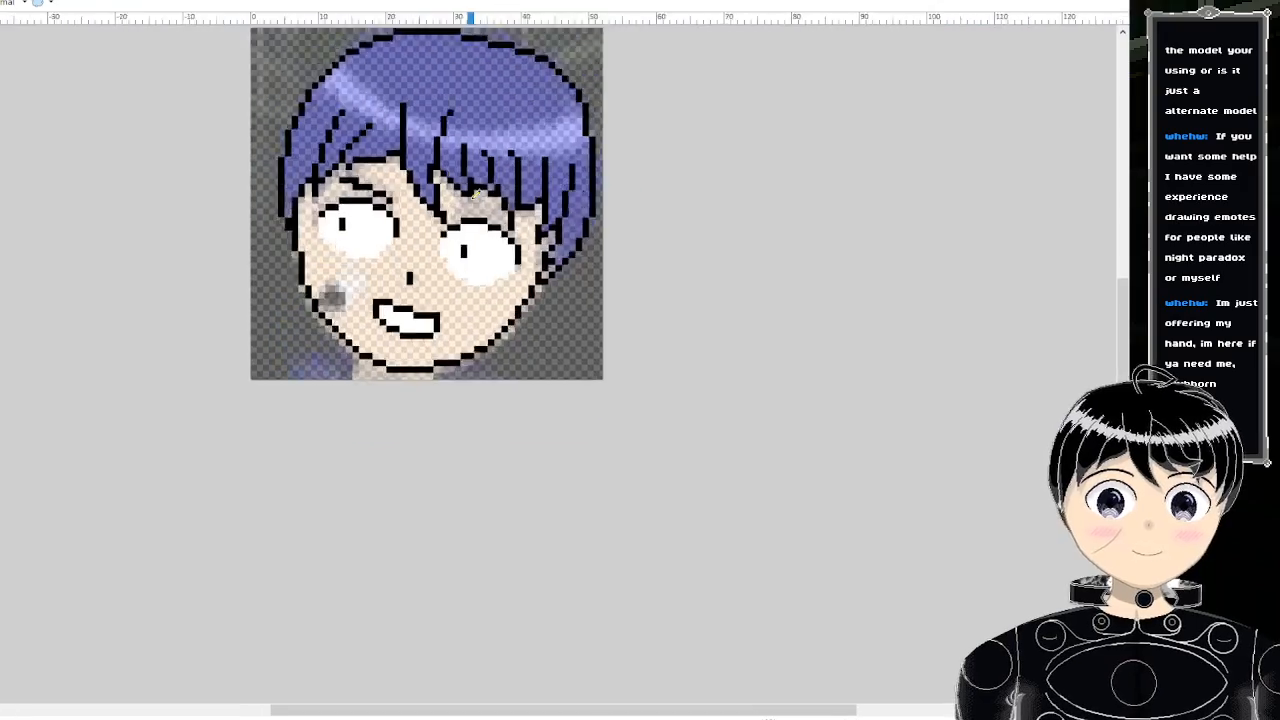
scroll(468, 193, up, 3)
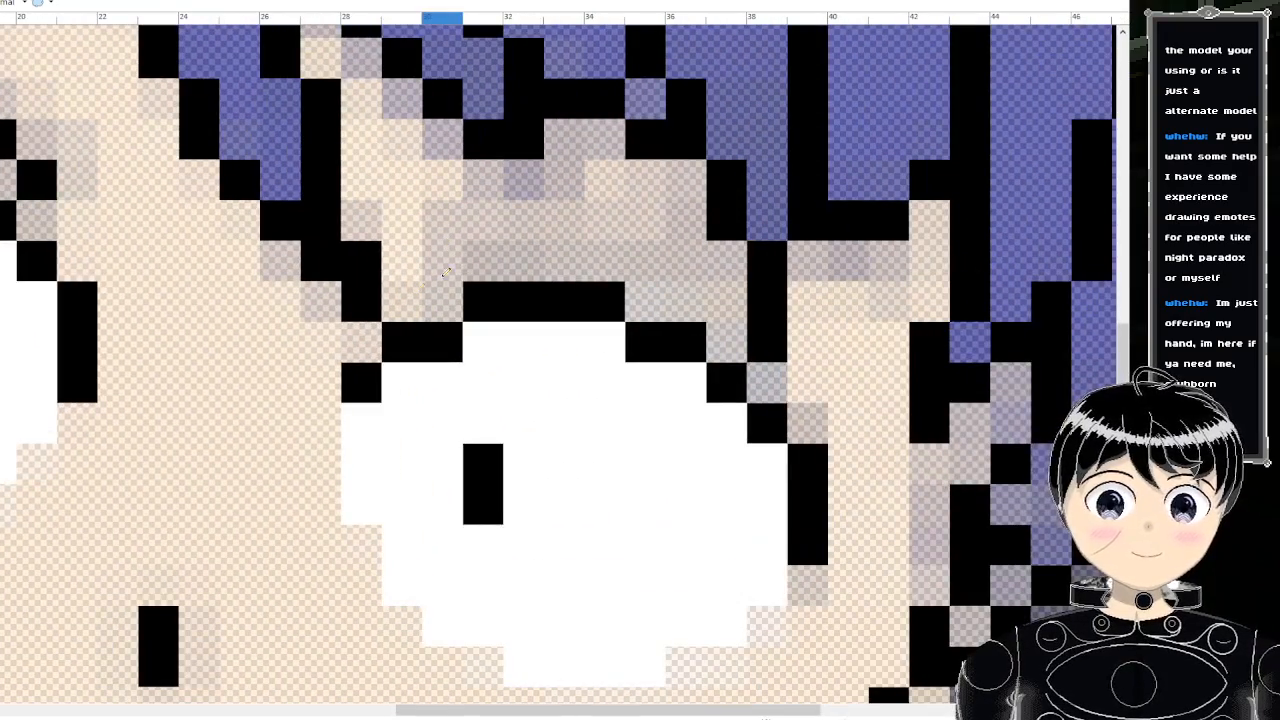
drag(471, 258, 672, 251)
scroll(718, 258, down, 6)
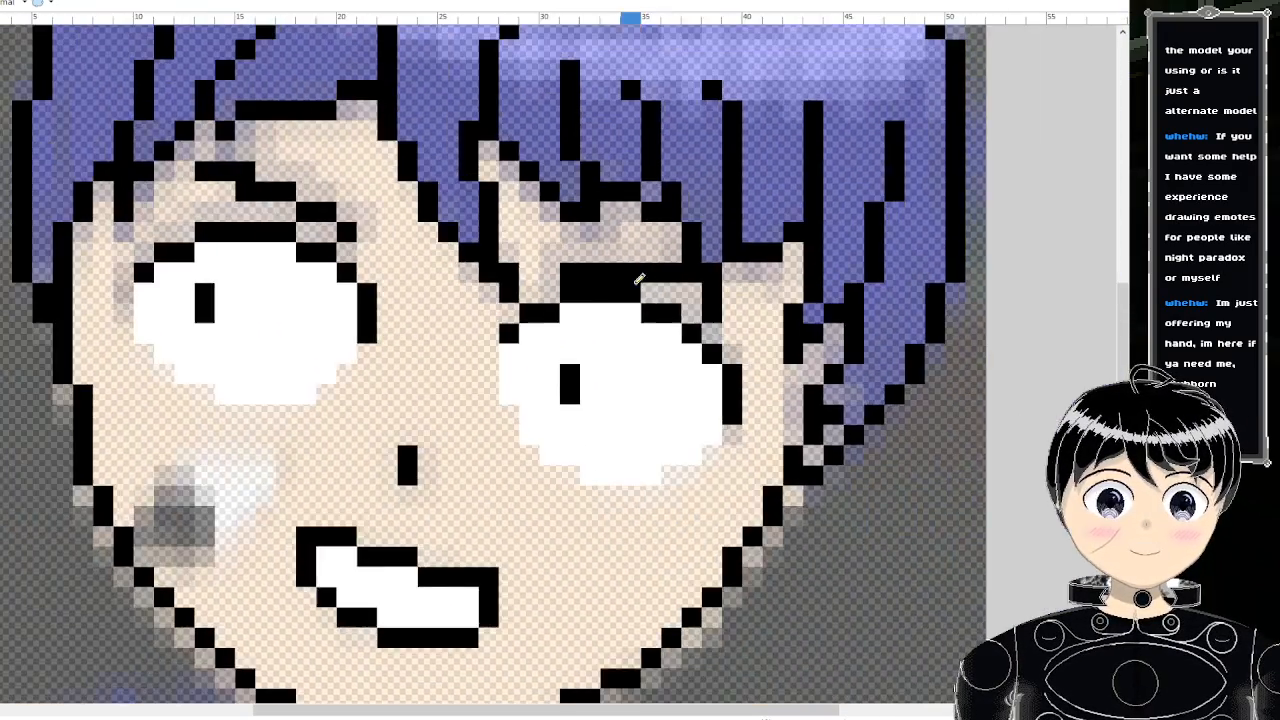
- Examine both eyebrows up close and against the whole face, and compare them with the full-color reference picture
scroll(596, 270, up, 5)
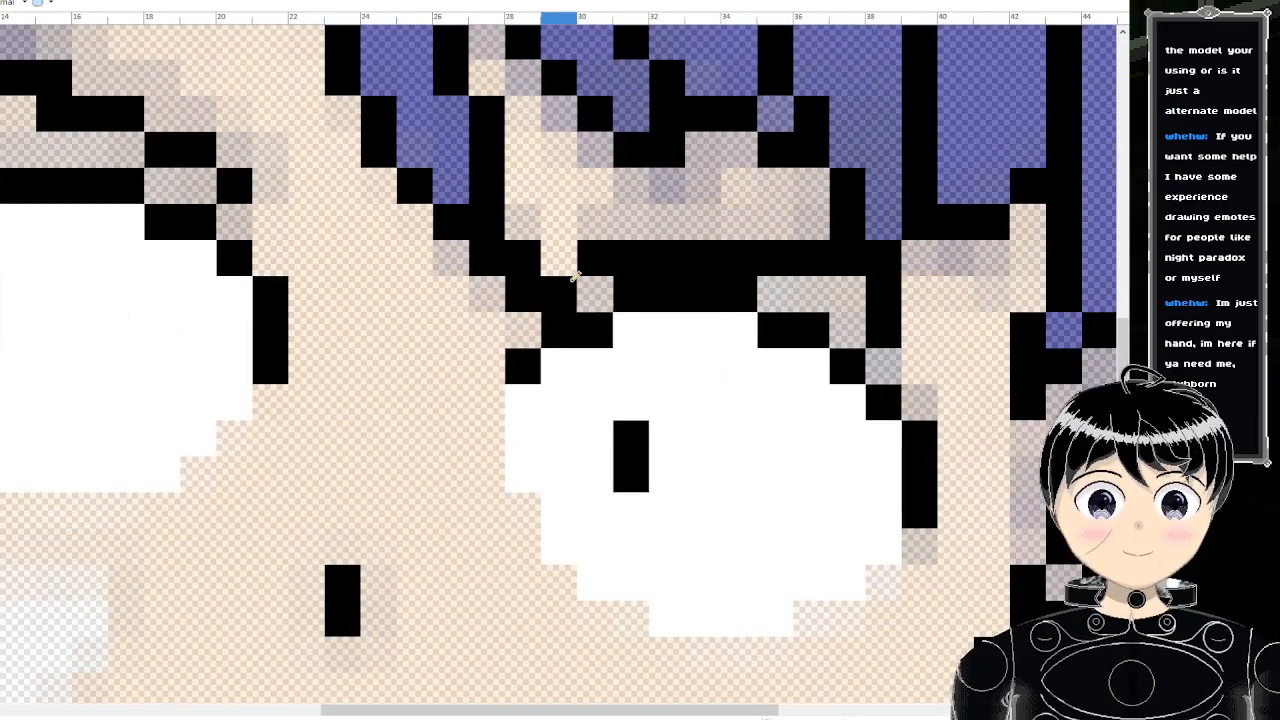
scroll(575, 276, down, 5)
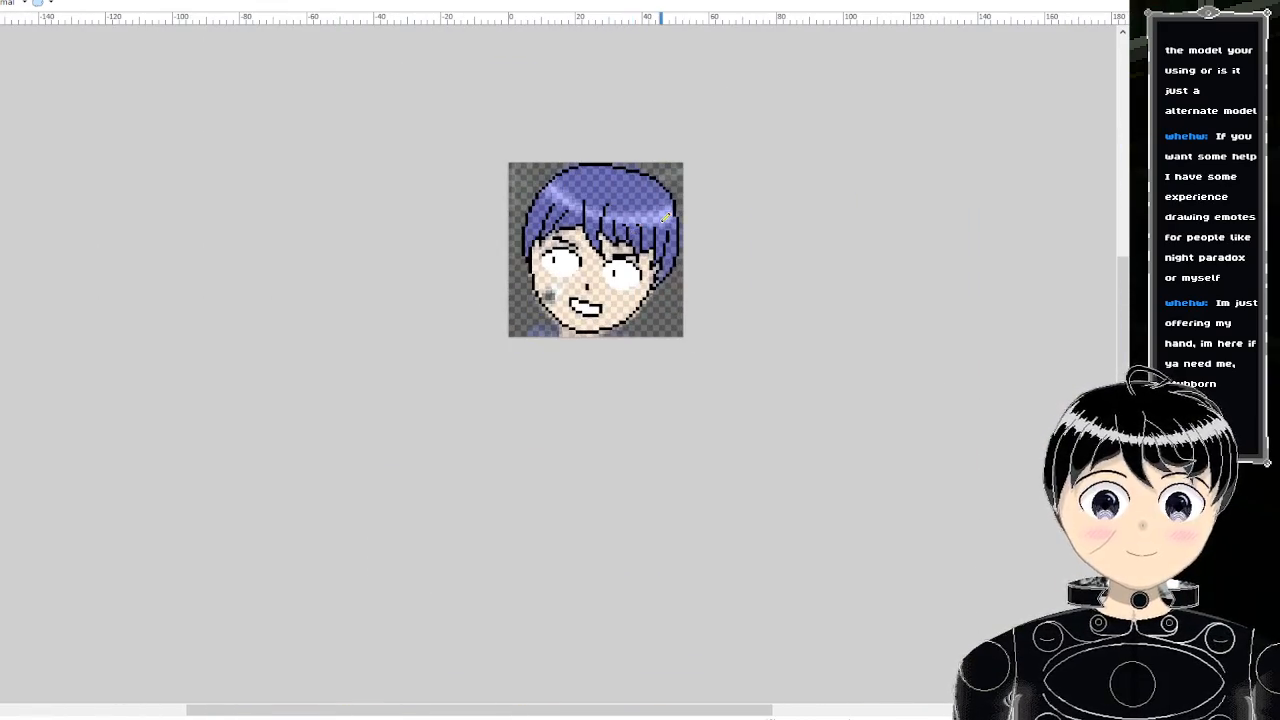
scroll(665, 217, down, 1)
scroll(667, 230, up, 4)
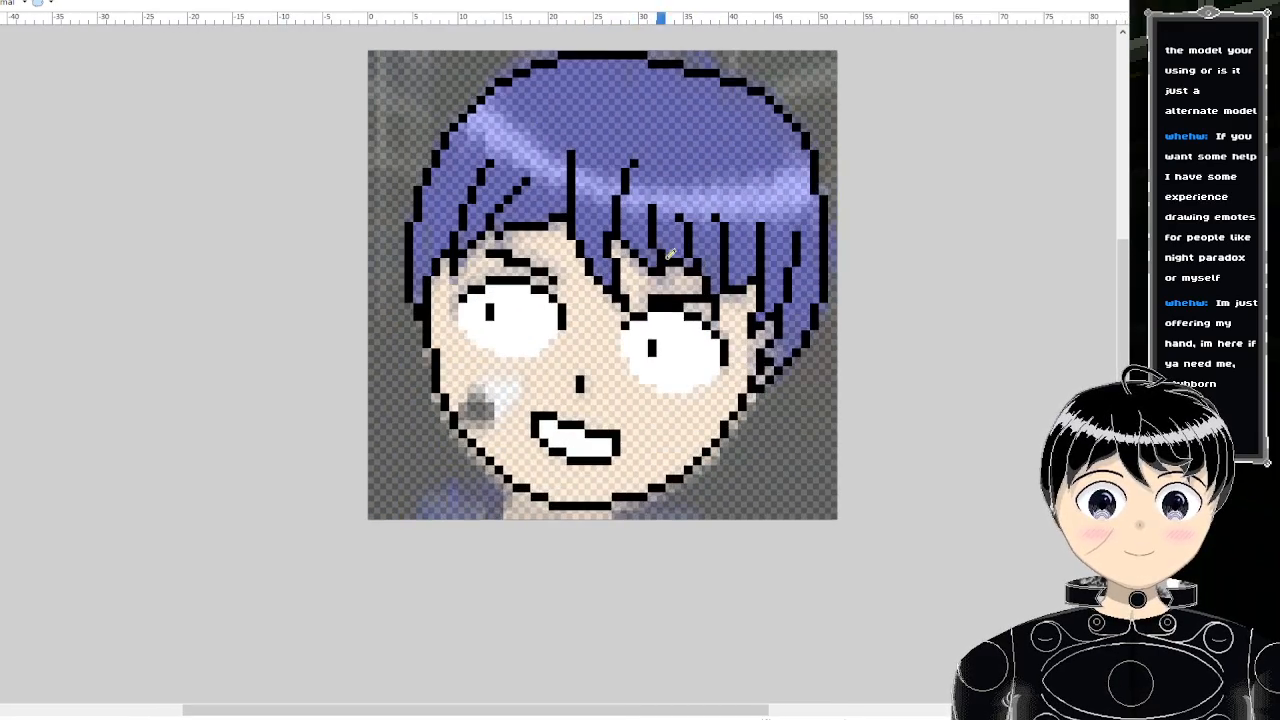
scroll(671, 253, up, 1)
scroll(595, 296, down, 5)
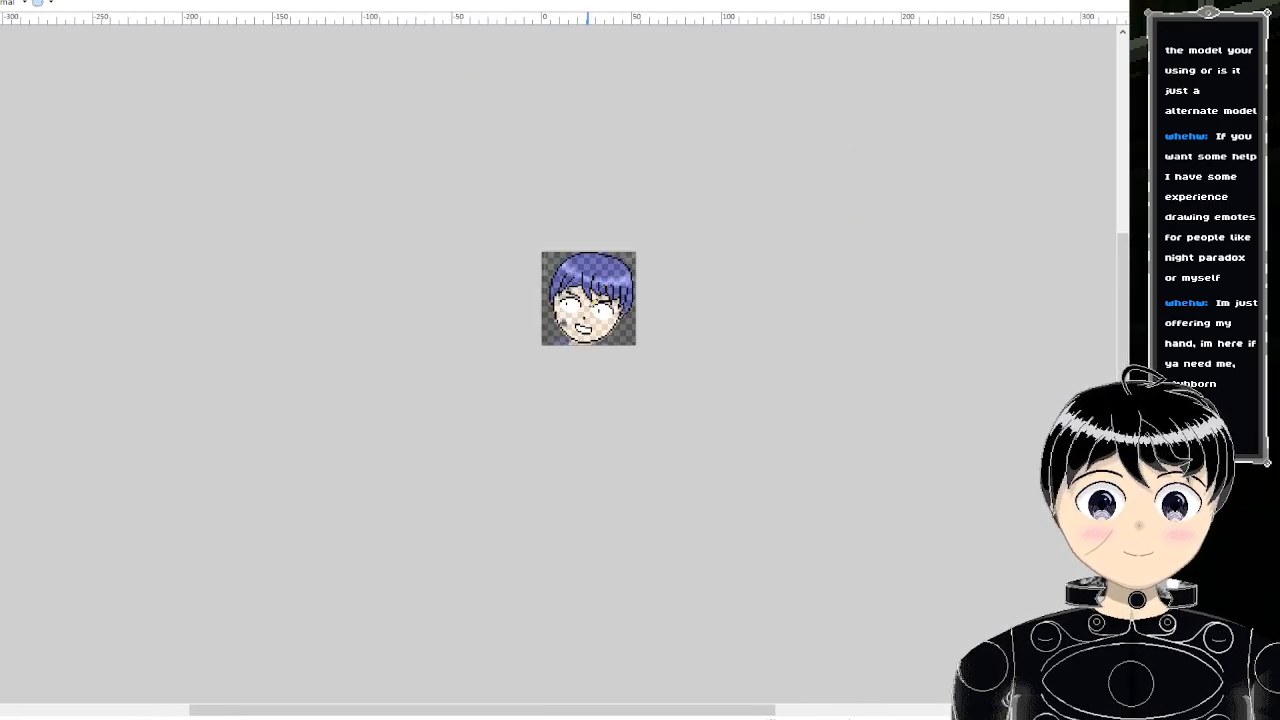
scroll(589, 298, up, 5)
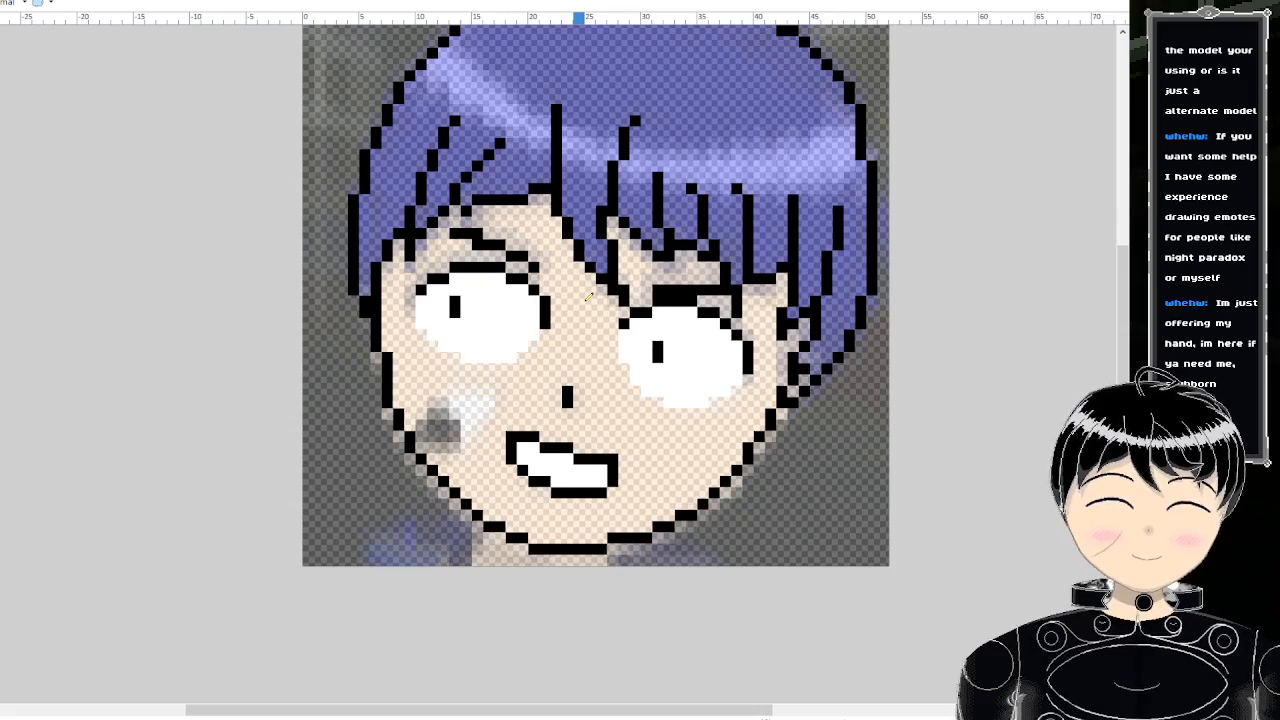
scroll(596, 290, down, 3)
scroll(590, 295, up, 6)
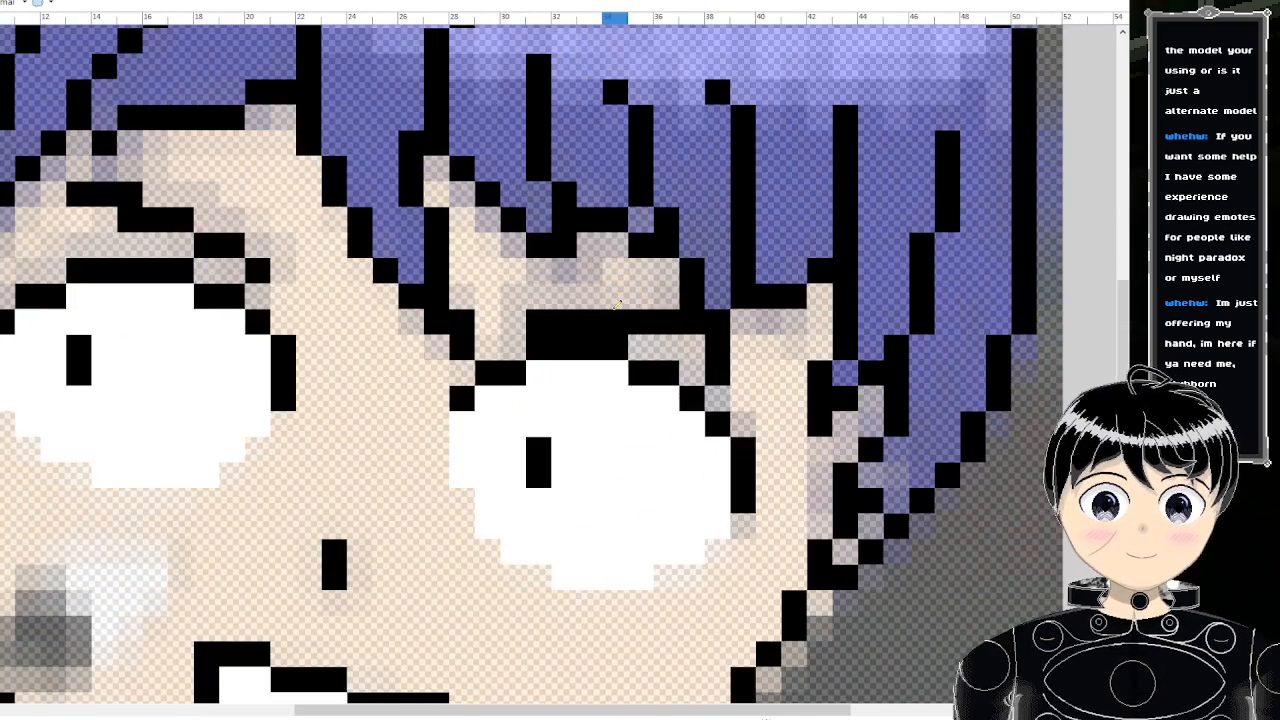
scroll(311, 51, down, 4)
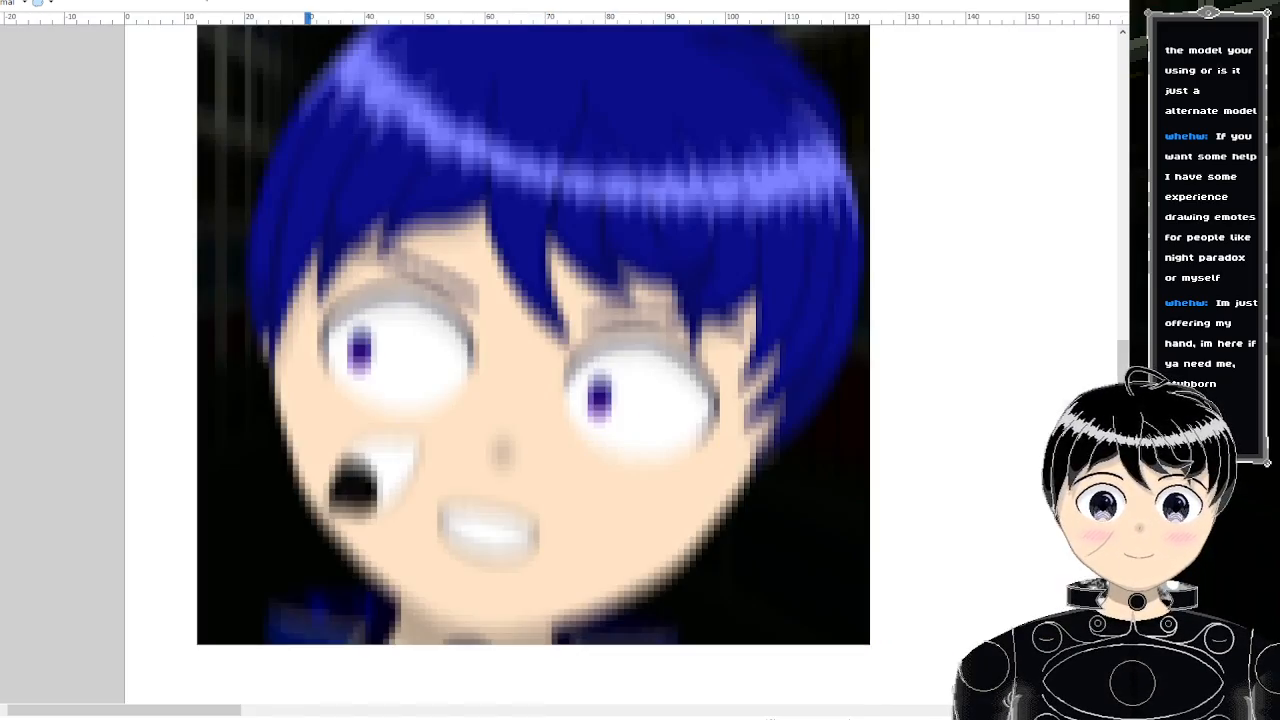
scroll(591, 332, up, 2)
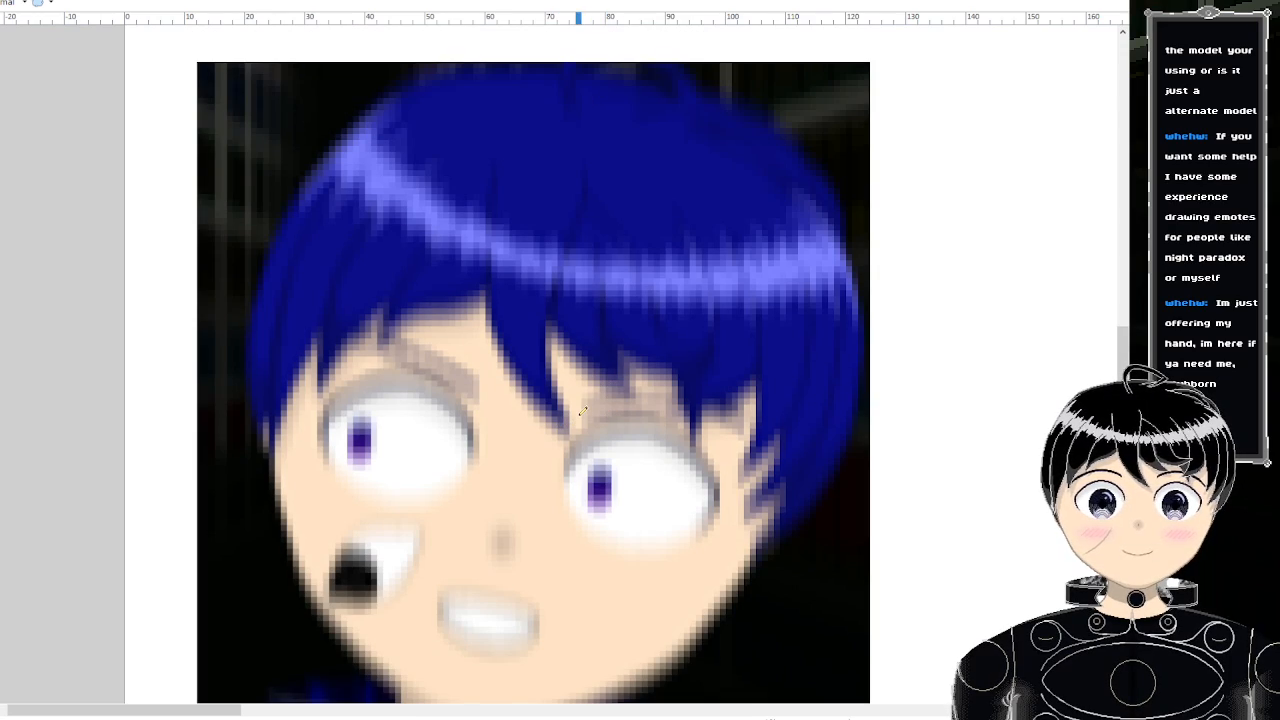
- Try a black right eyebrow sloping from the fringe down toward the nose, then undo it
scroll(300, 350, up, 4)
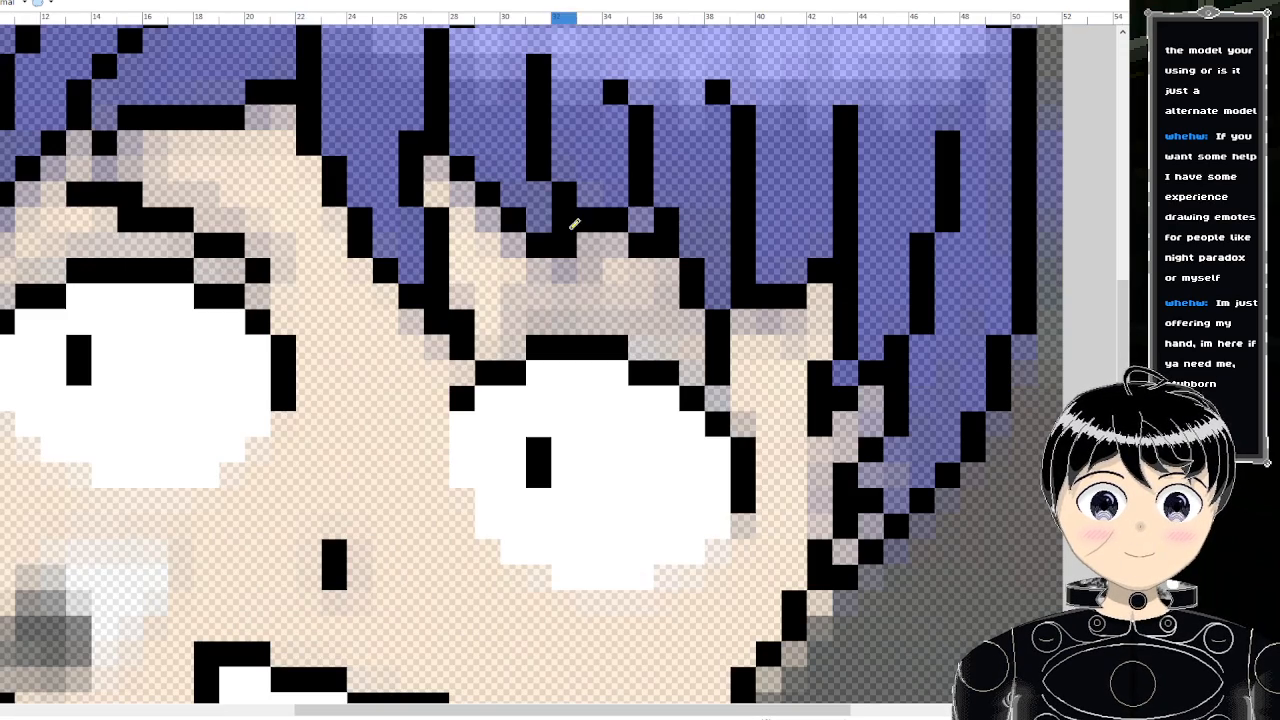
drag(670, 300, 532, 326)
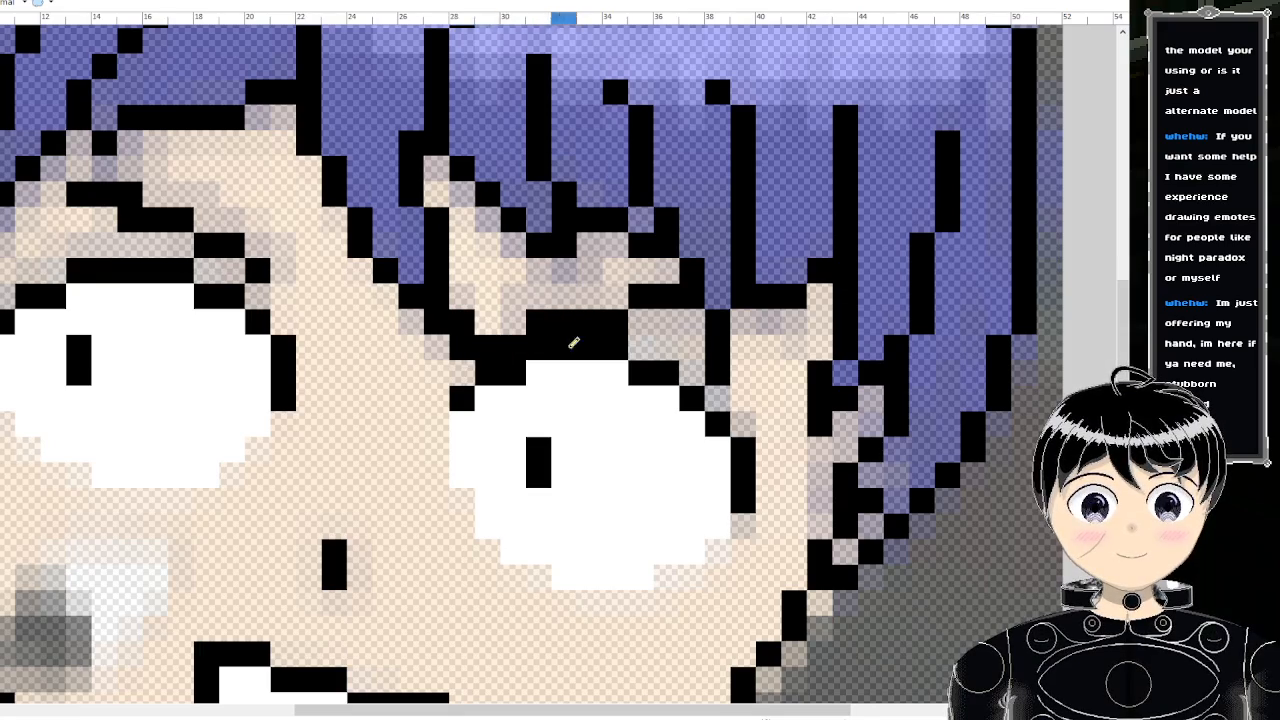
scroll(571, 334, down, 5)
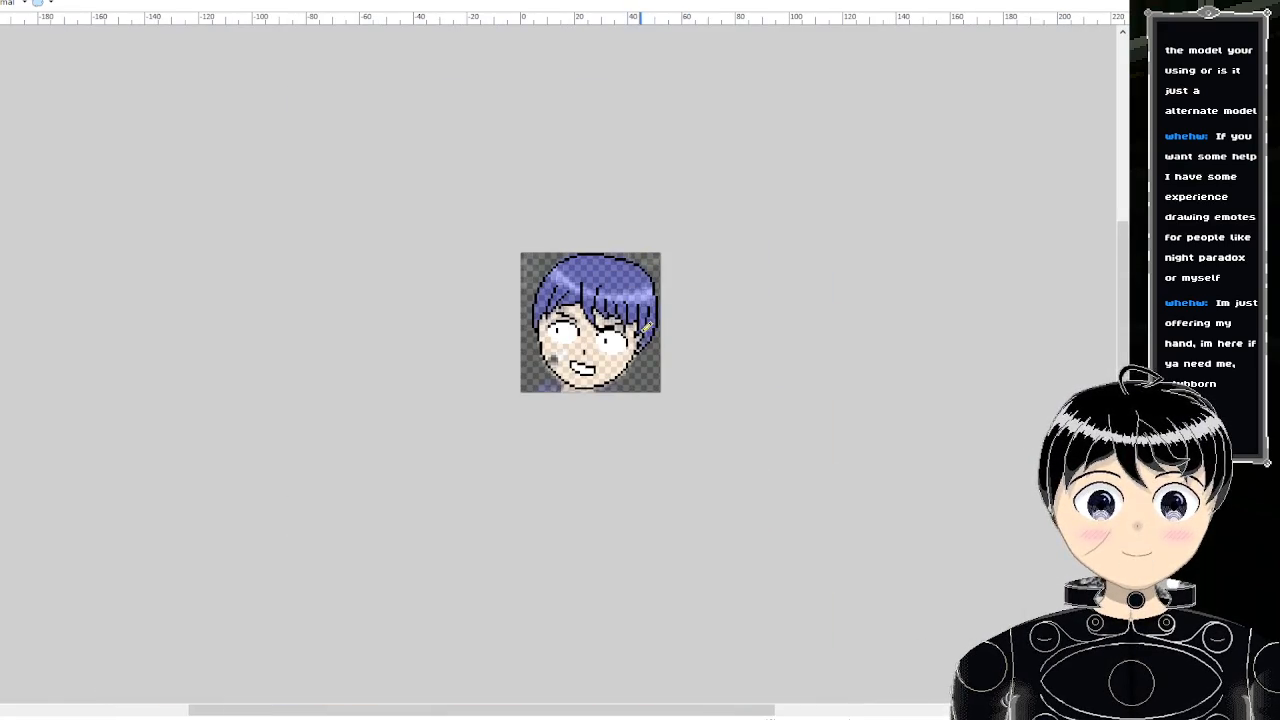
scroll(646, 326, up, 5)
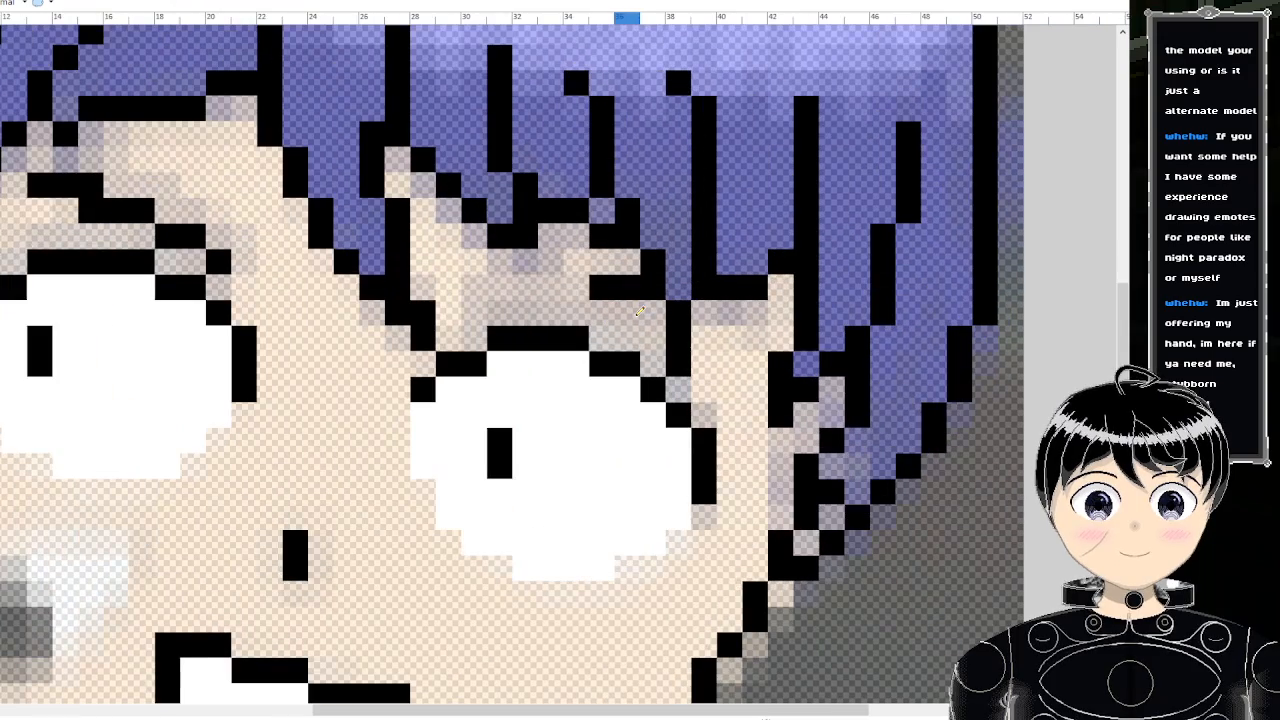
key(ctrl+z)
- Draw the right eyebrow as a black line just above the eye, from the outer hair strand to the fringe near the nose
mouse_move(735, 313)
mouse_down()
mouse_move(495, 316)
mouse_move(442, 342)
mouse_up()
scroll(491, 309, down, 5)
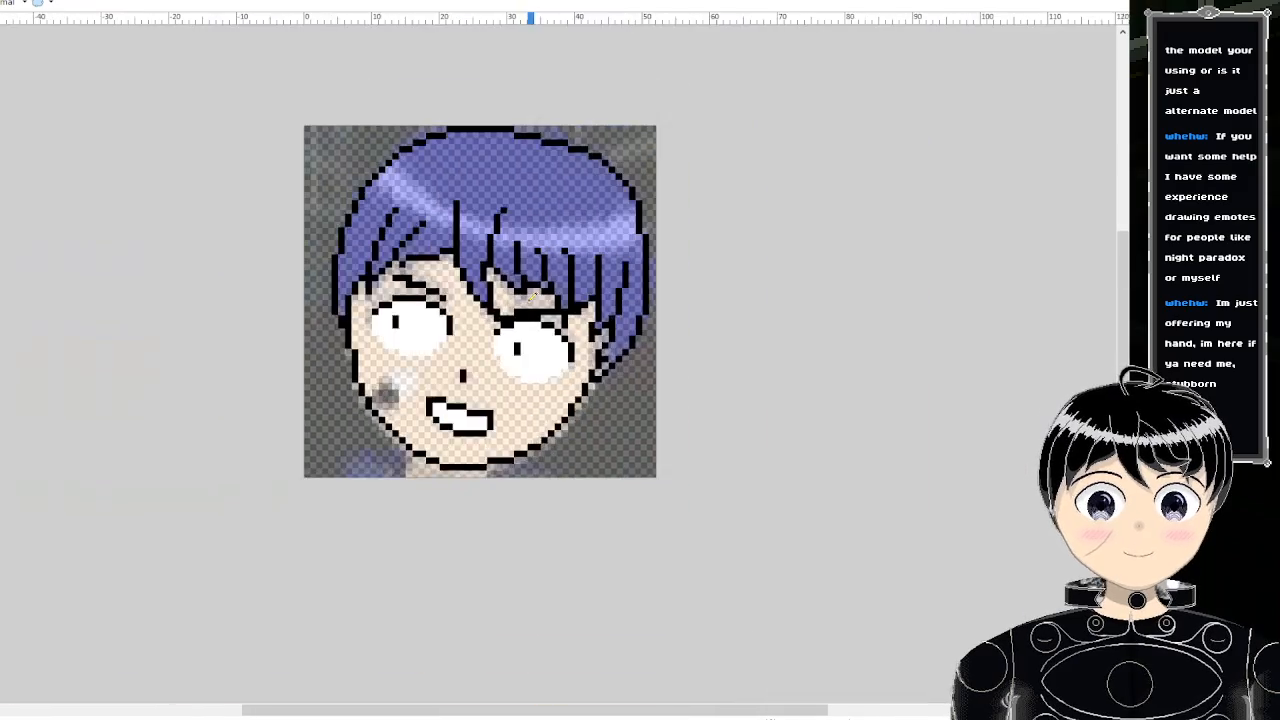
scroll(532, 292, down, 4)
scroll(516, 266, up, 2)
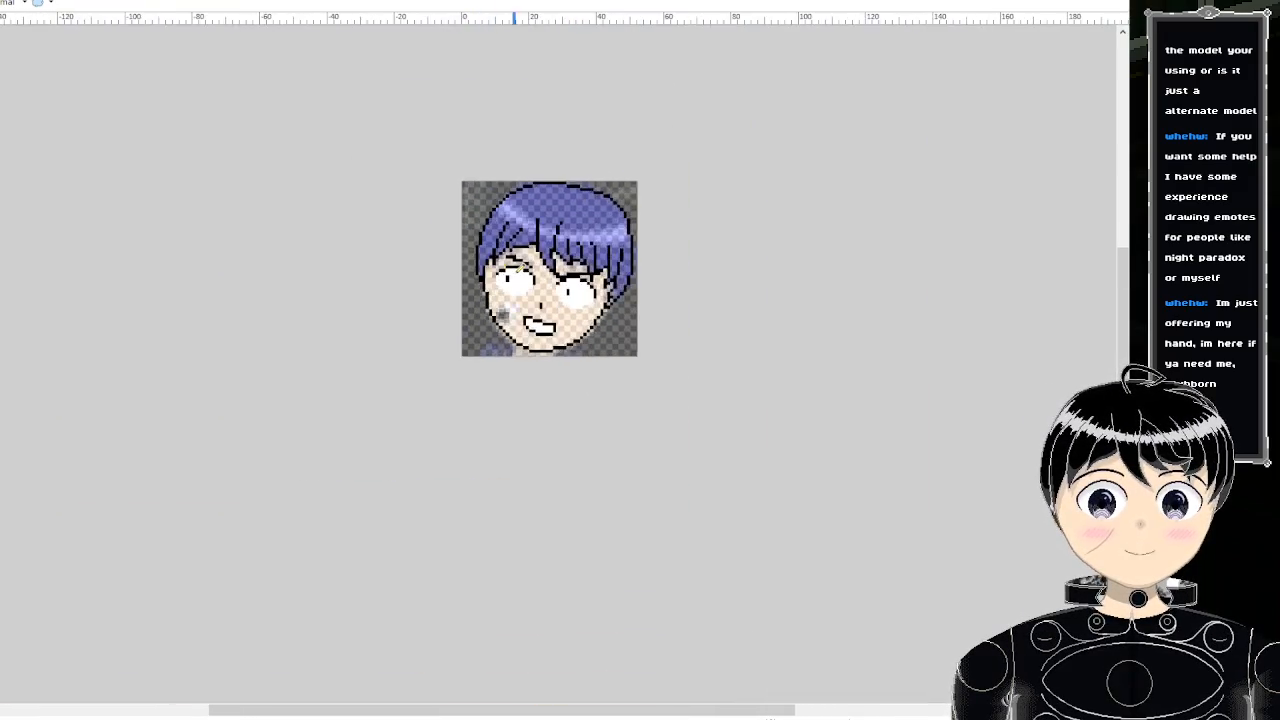
scroll(550, 262, up, 3)
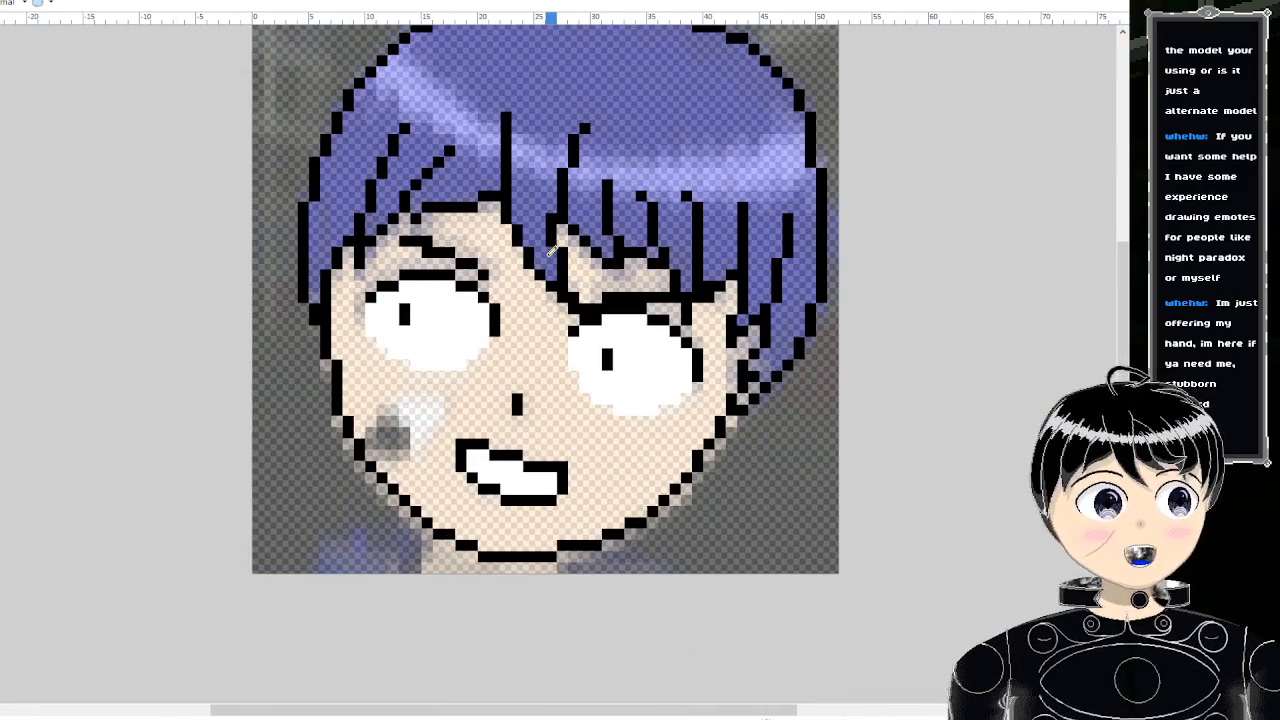
scroll(551, 250, up, 3)
scroll(551, 250, down, 4)
scroll(405, 547, down, 2)
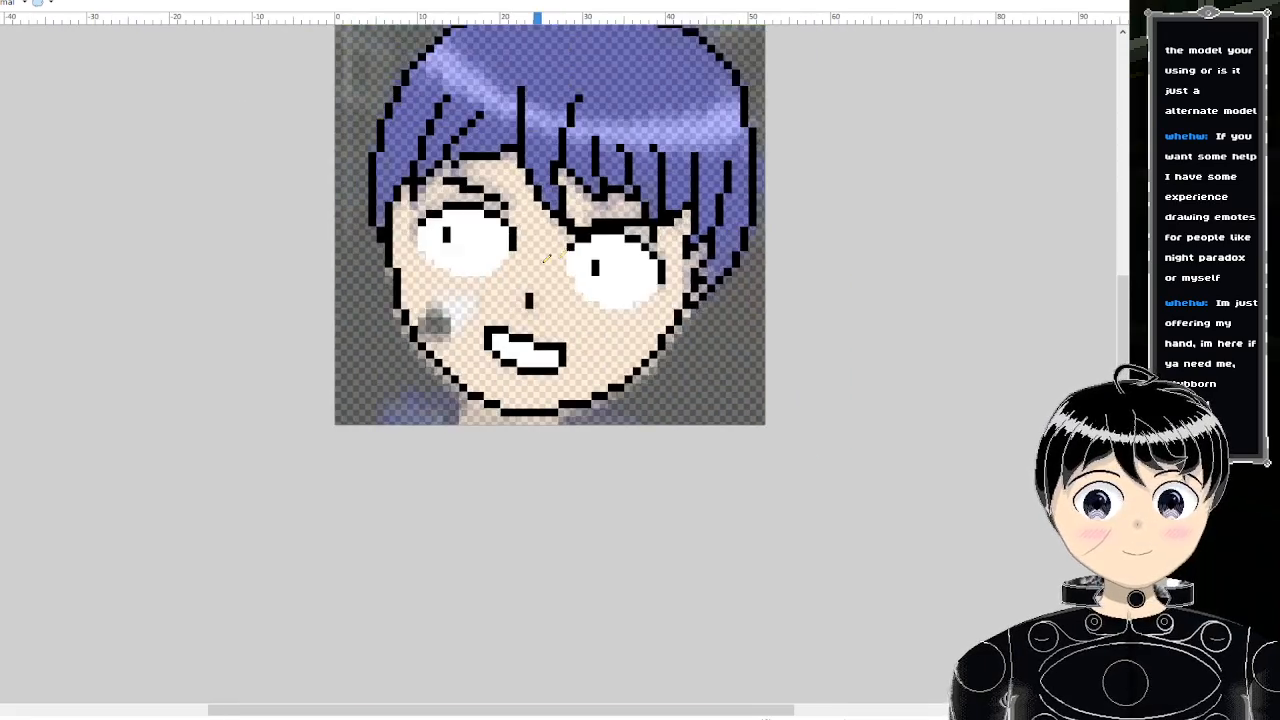
- Paint the pale wedge of the cheek mark below the left eye solid white
scroll(410, 540, up, 3)
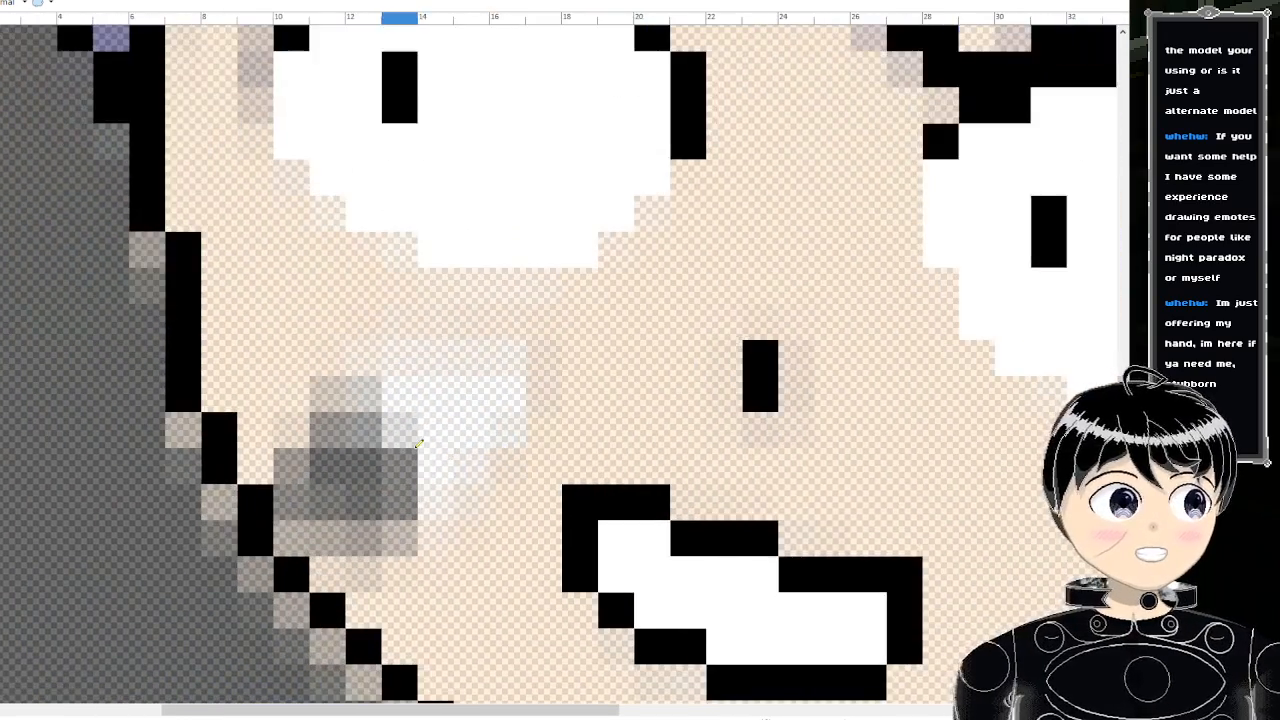
scroll(459, 464, up, 1)
mouse_move(454, 473)
mouse_down()
mouse_move(492, 440)
mouse_move(491, 452)
mouse_move(534, 383)
mouse_move(374, 388)
mouse_up()
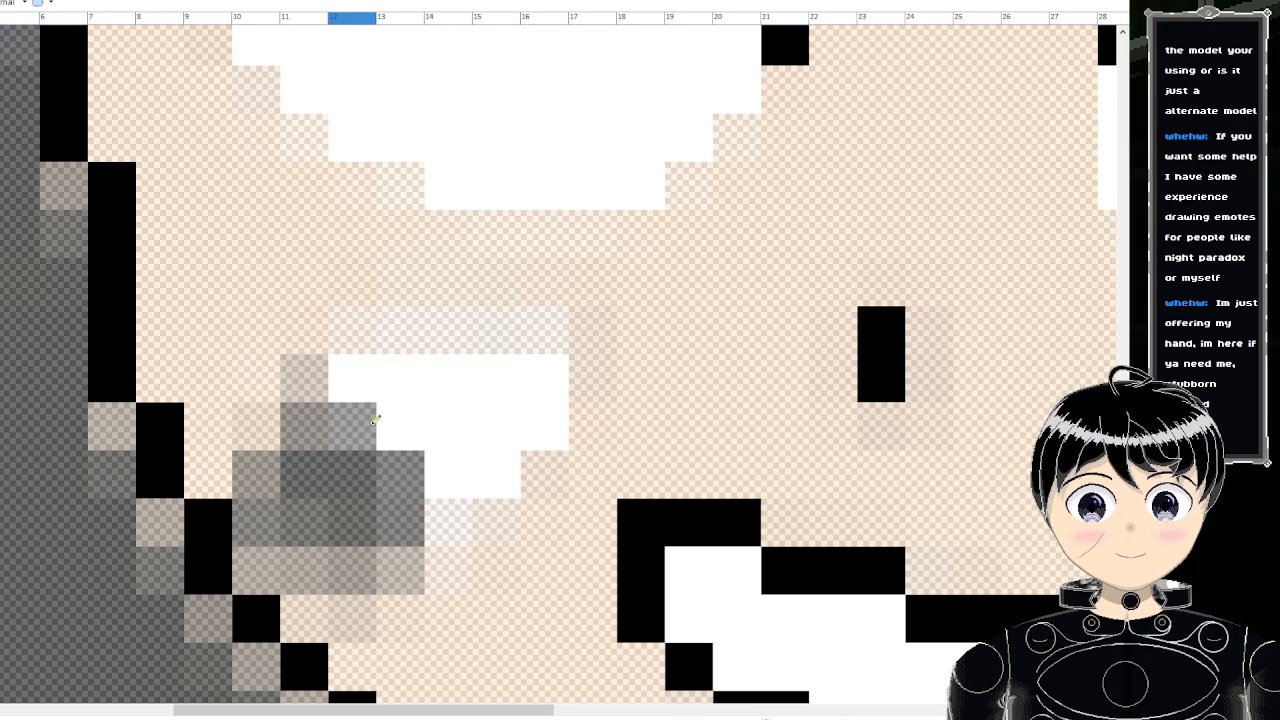
- Fill the cheek mark's round dark area with black and extend its white wedge upward
mouse_move(345, 477)
mouse_down()
mouse_move(300, 466)
mouse_move(359, 510)
mouse_move(401, 516)
mouse_move(343, 549)
mouse_move(297, 549)
mouse_move(289, 457)
mouse_move(354, 449)
mouse_move(400, 469)
mouse_move(305, 578)
mouse_move(271, 563)
mouse_up()
mouse_move(332, 602)
mouse_down()
mouse_move(314, 603)
mouse_move(372, 584)
mouse_up()
mouse_move(447, 512)
mouse_down()
mouse_move(434, 390)
mouse_move(542, 339)
mouse_move(403, 337)
mouse_up()
scroll(386, 371, down, 6)
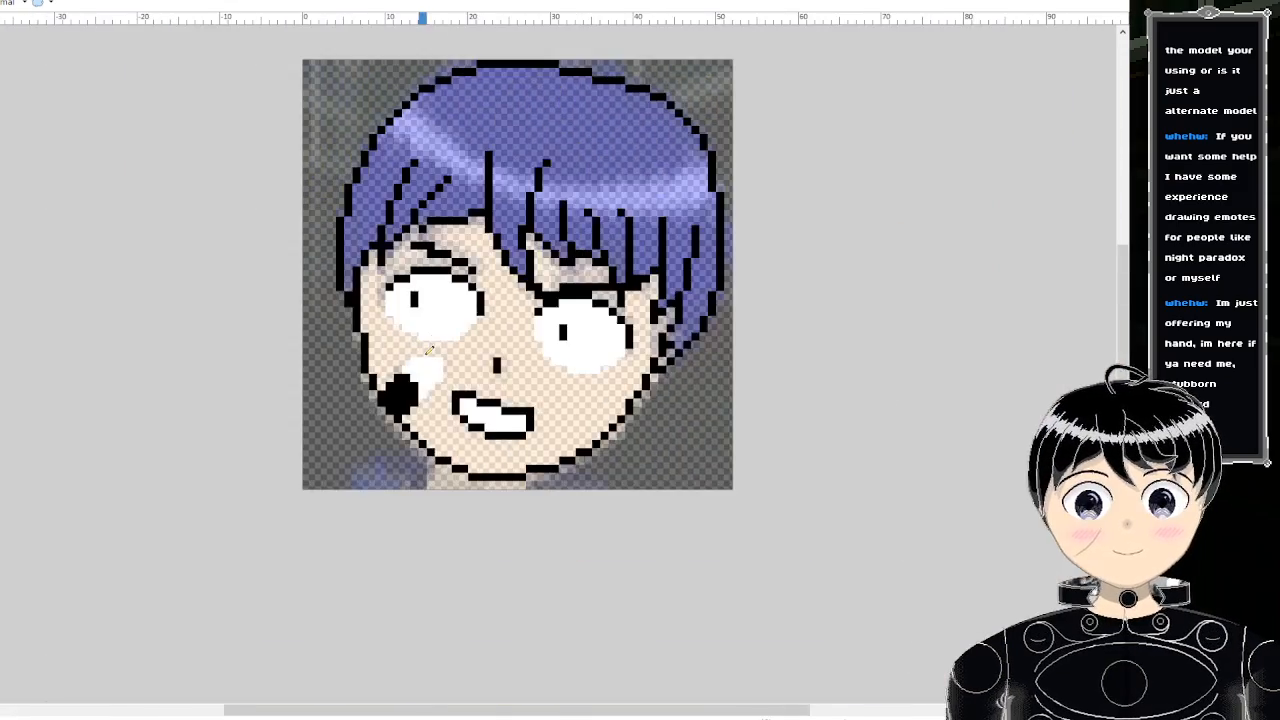
- Trim the upper and right edges of the black cheek spot by painting white pixels over them
scroll(450, 318, up, 6)
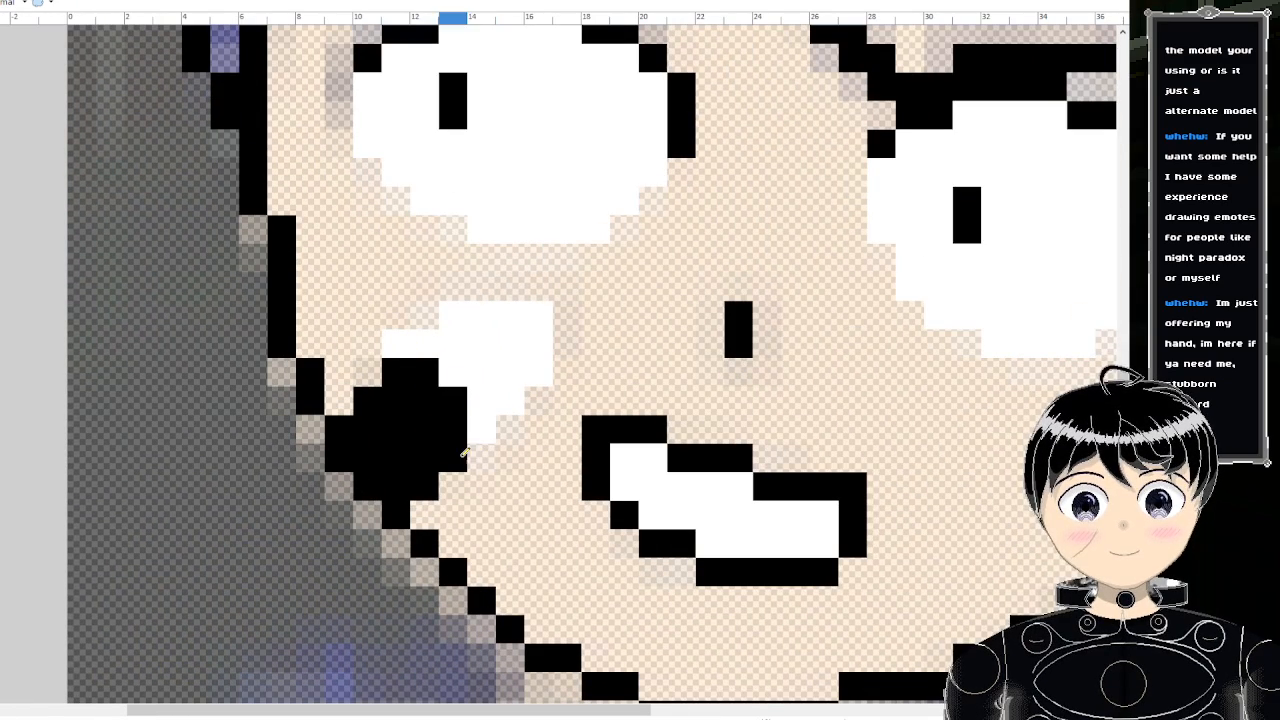
right_click(463, 453)
key(ctrl+z)
right_click(395, 344)
click(396, 372)
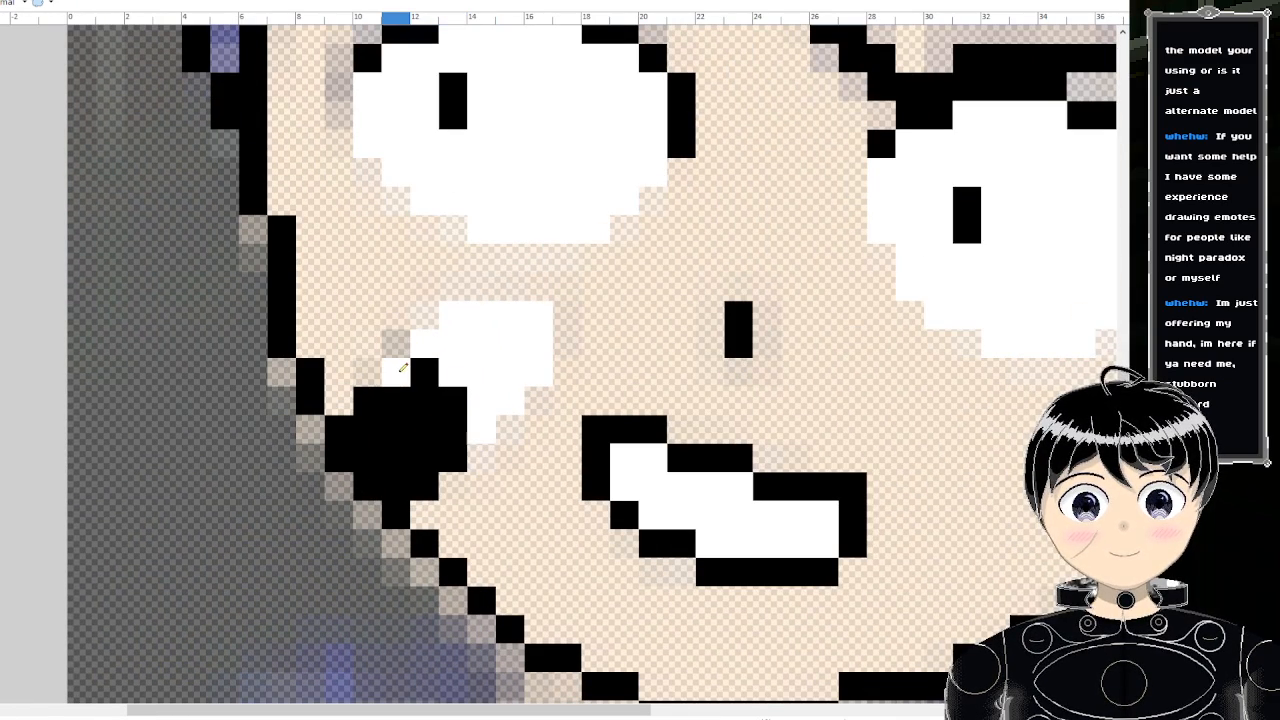
drag(455, 434, 455, 460)
drag(424, 372, 452, 400)
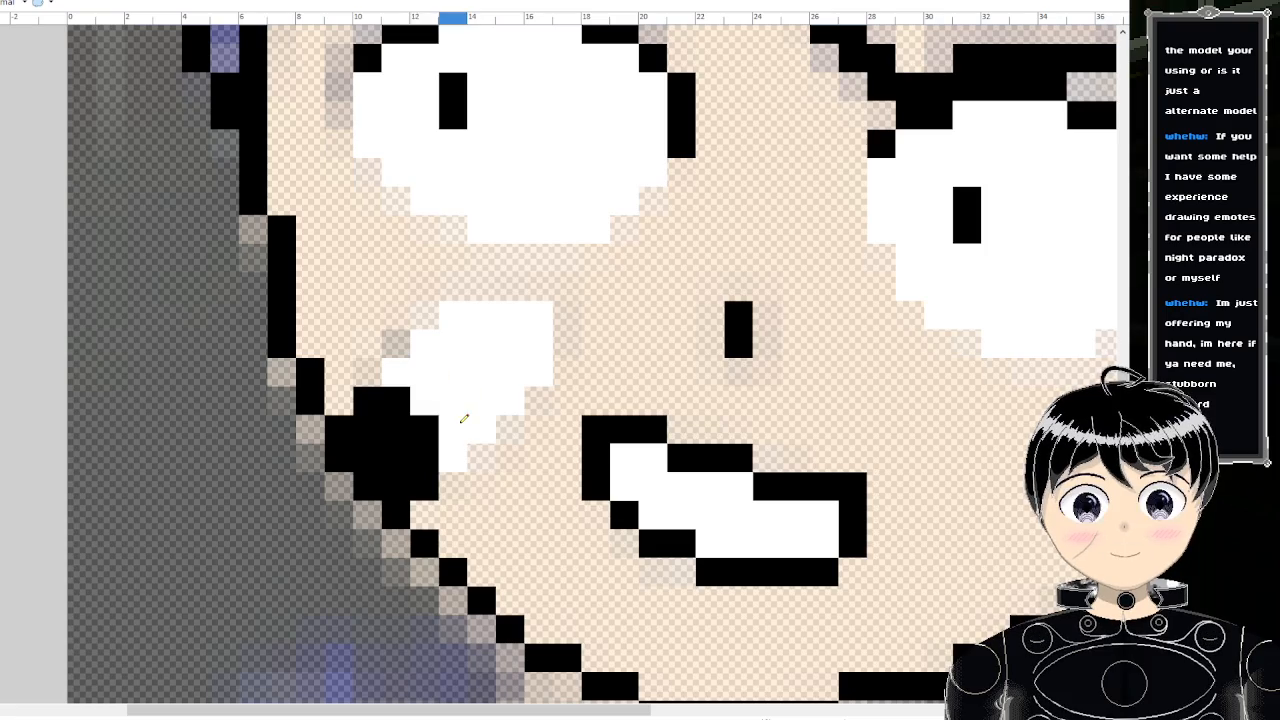
scroll(404, 489, down, 5)
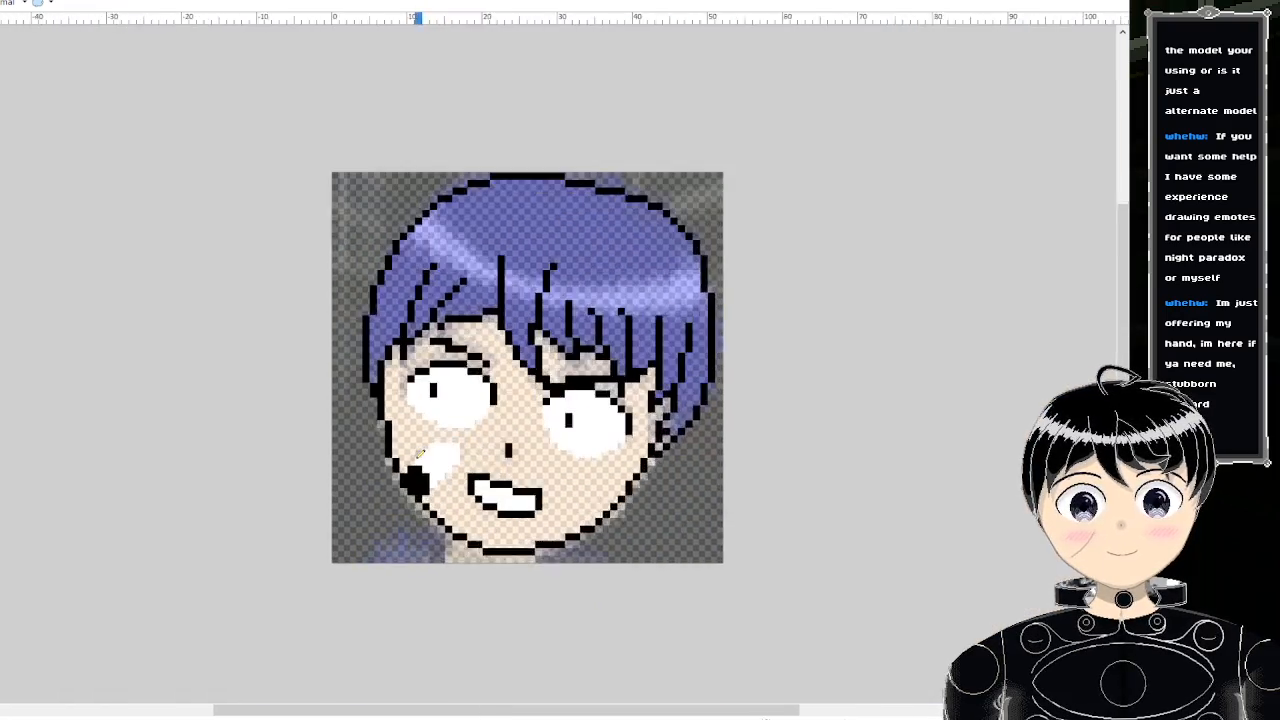
- Cover the remaining black cheek spot with white so the mark reaches the face outline
scroll(409, 470, up, 6)
mouse_move(409, 470)
mouse_down()
mouse_move(395, 510)
mouse_move(309, 375)
mouse_move(366, 371)
mouse_up()
scroll(366, 371, down, 5)
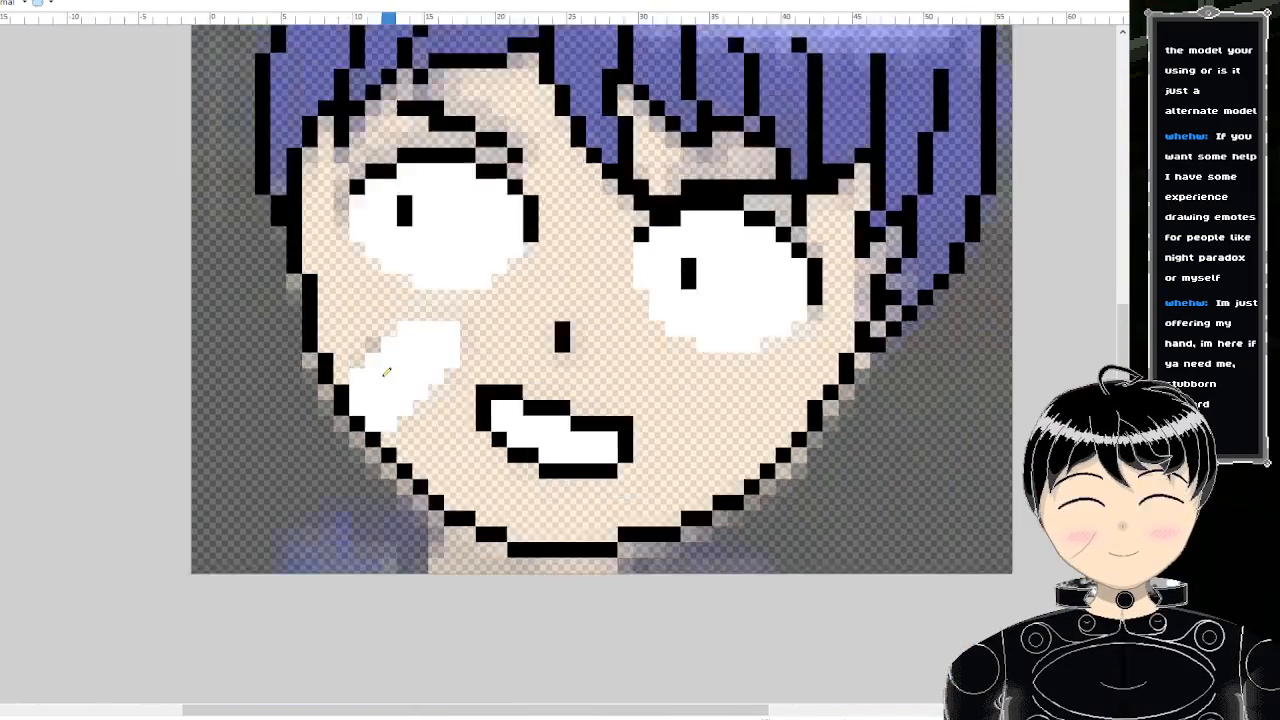
- Widen the white cheek mark along its lower right edge by one pixel
scroll(419, 345, up, 5)
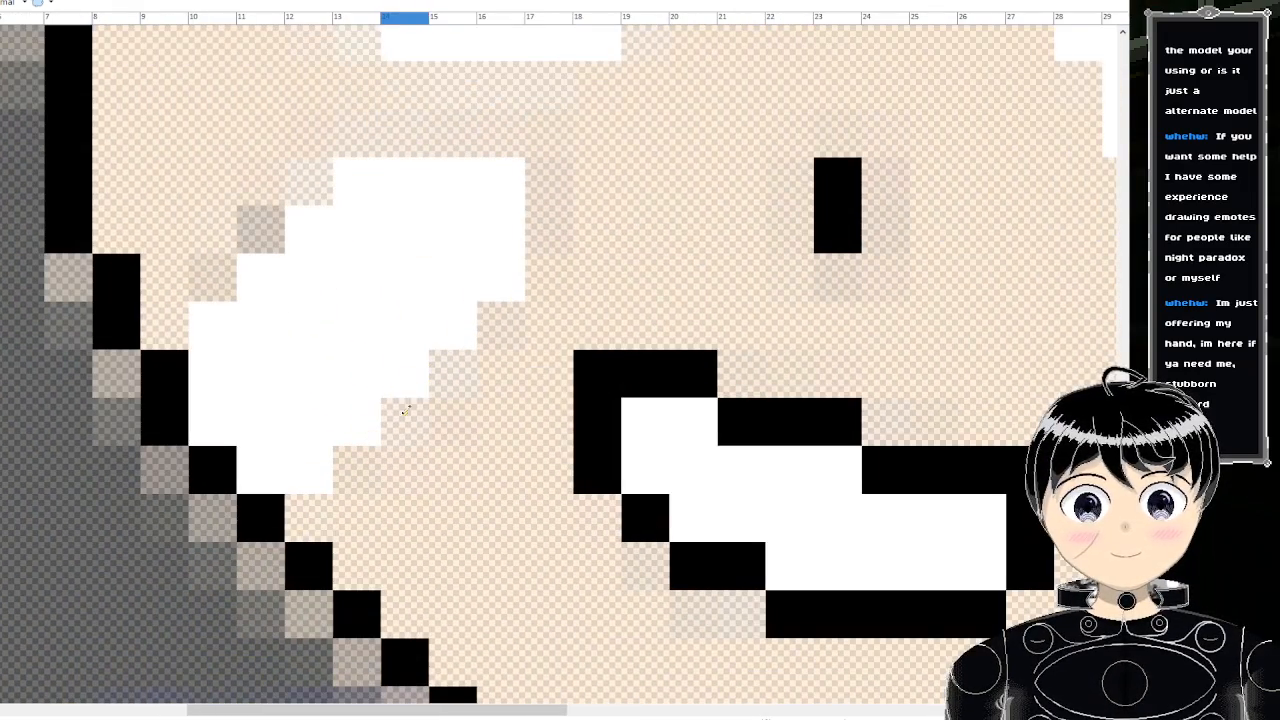
click(406, 412)
mouse_move(428, 378)
mouse_down()
mouse_move(374, 409)
mouse_move(357, 443)
mouse_up()
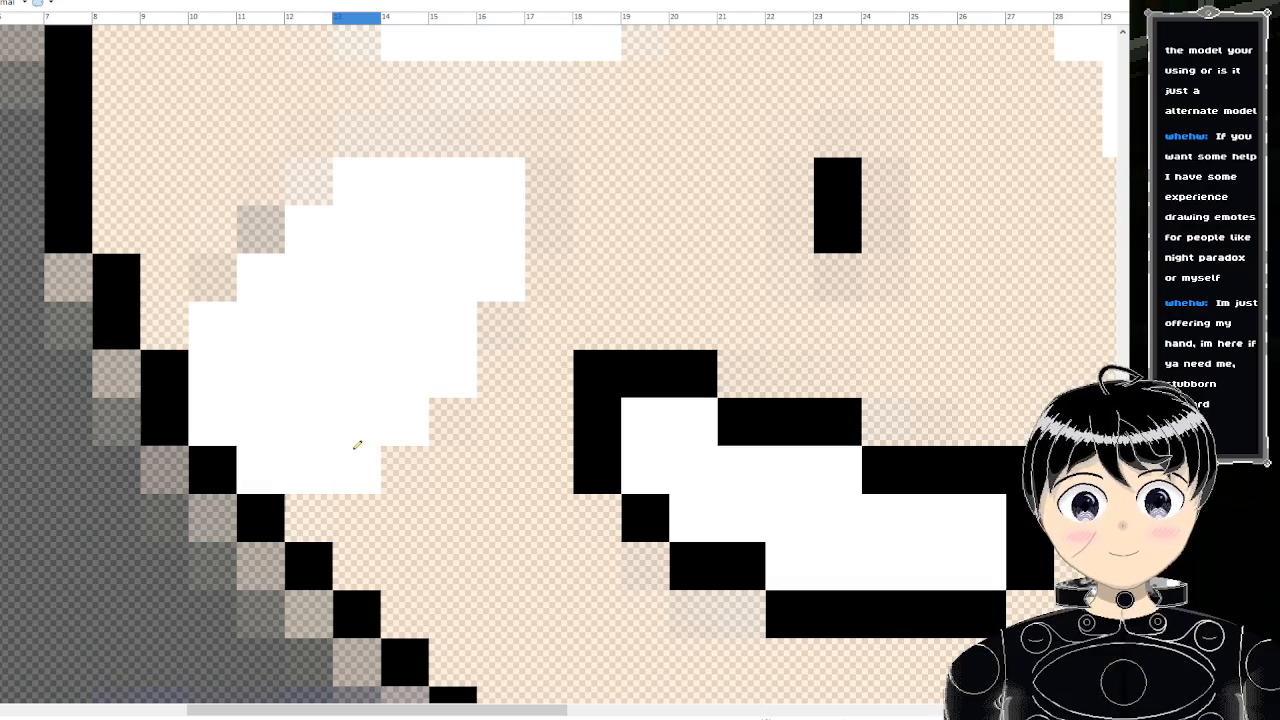
- Paint a rounded black spot about four pixels wide inside the lower part of the white cheek mark
scroll(280, 245, down, 5)
scroll(290, 292, up, 5)
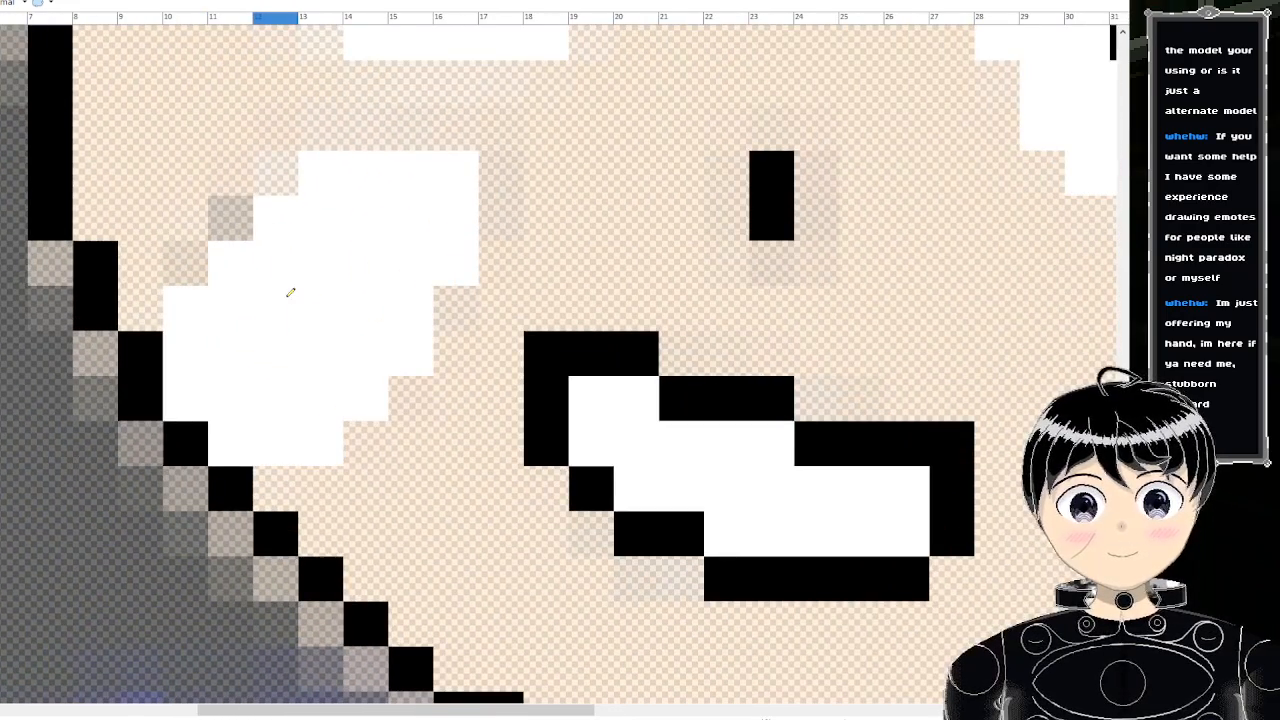
mouse_move(290, 292)
mouse_down()
mouse_move(320, 340)
mouse_move(280, 355)
mouse_move(330, 400)
mouse_move(362, 336)
mouse_up()
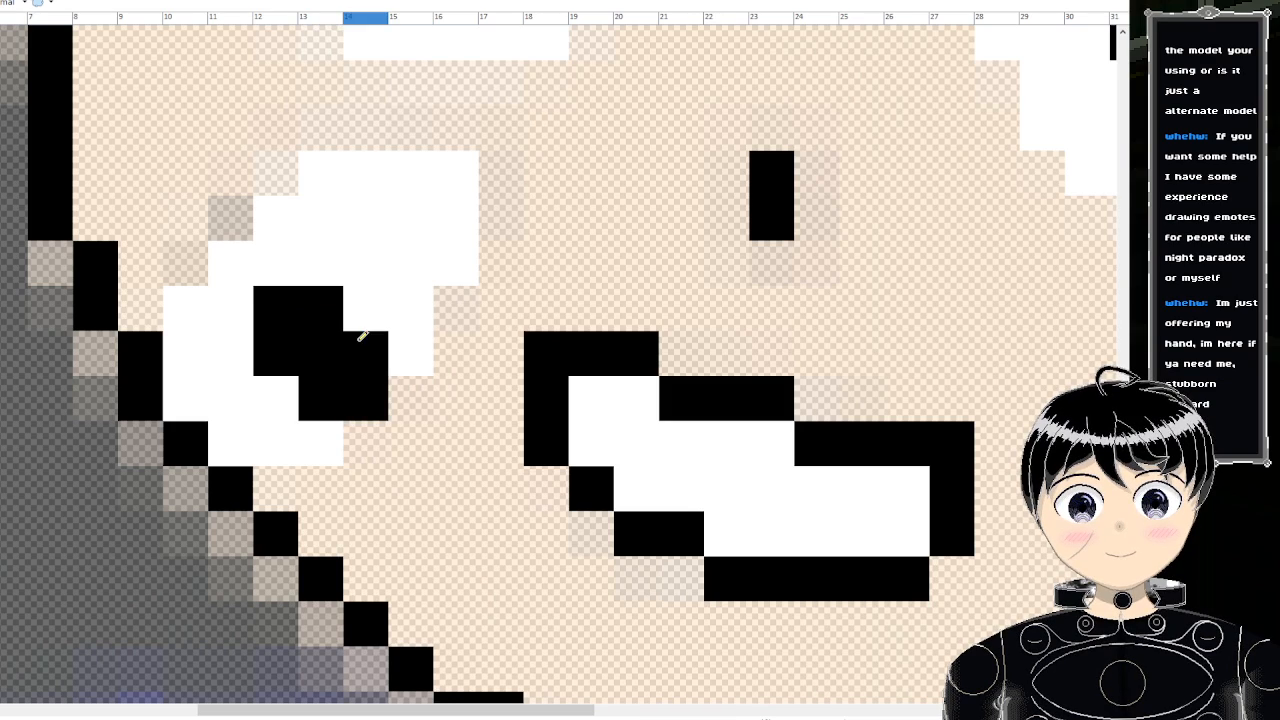
mouse_move(268, 266)
mouse_down()
mouse_move(241, 267)
mouse_move(258, 366)
mouse_move(251, 357)
mouse_move(331, 286)
mouse_move(373, 302)
mouse_up()
scroll(373, 302, down, 5)
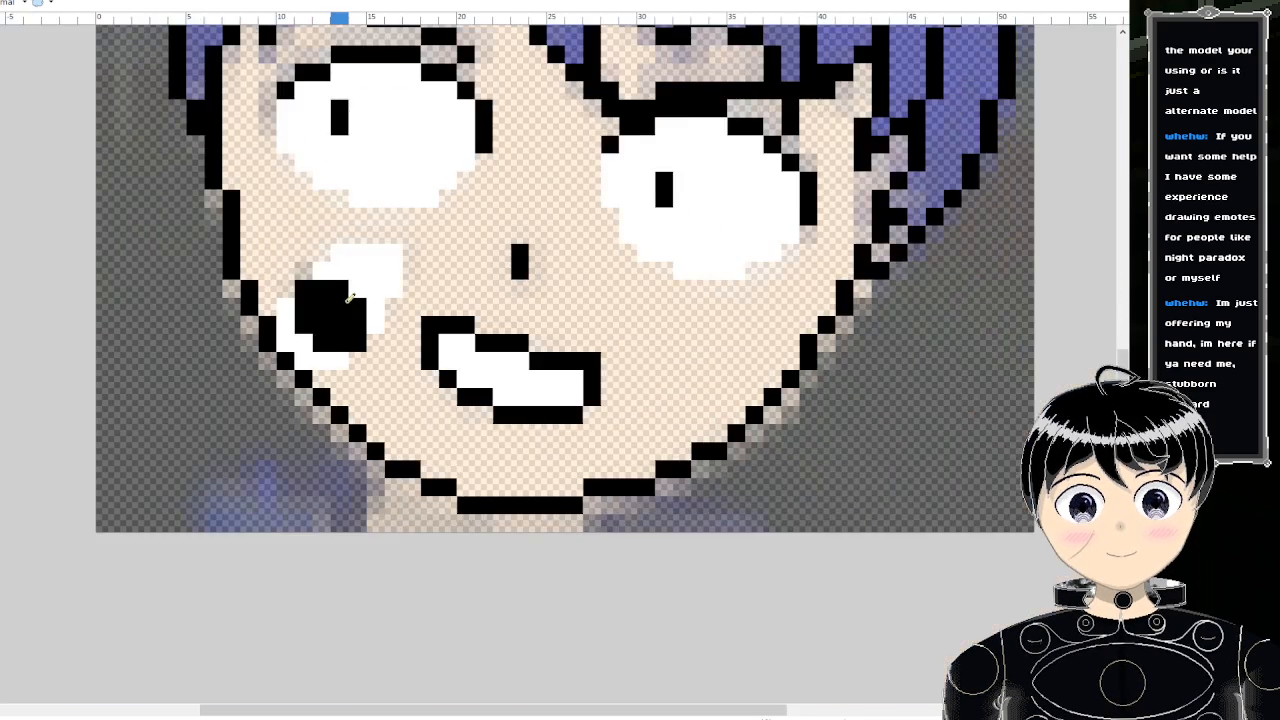
scroll(358, 263, up, 5)
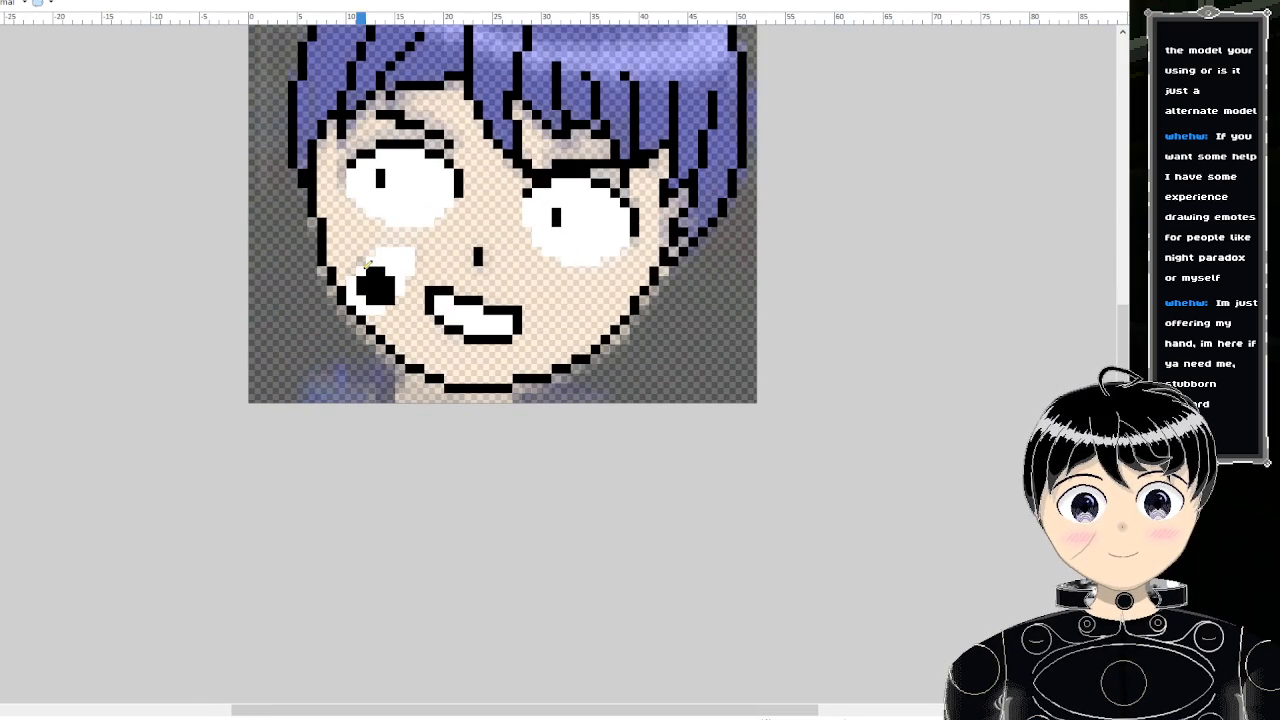
- Shift the black cheek spot one pixel toward the face outline inside the white cheek mark
scroll(395, 297, down, 5)
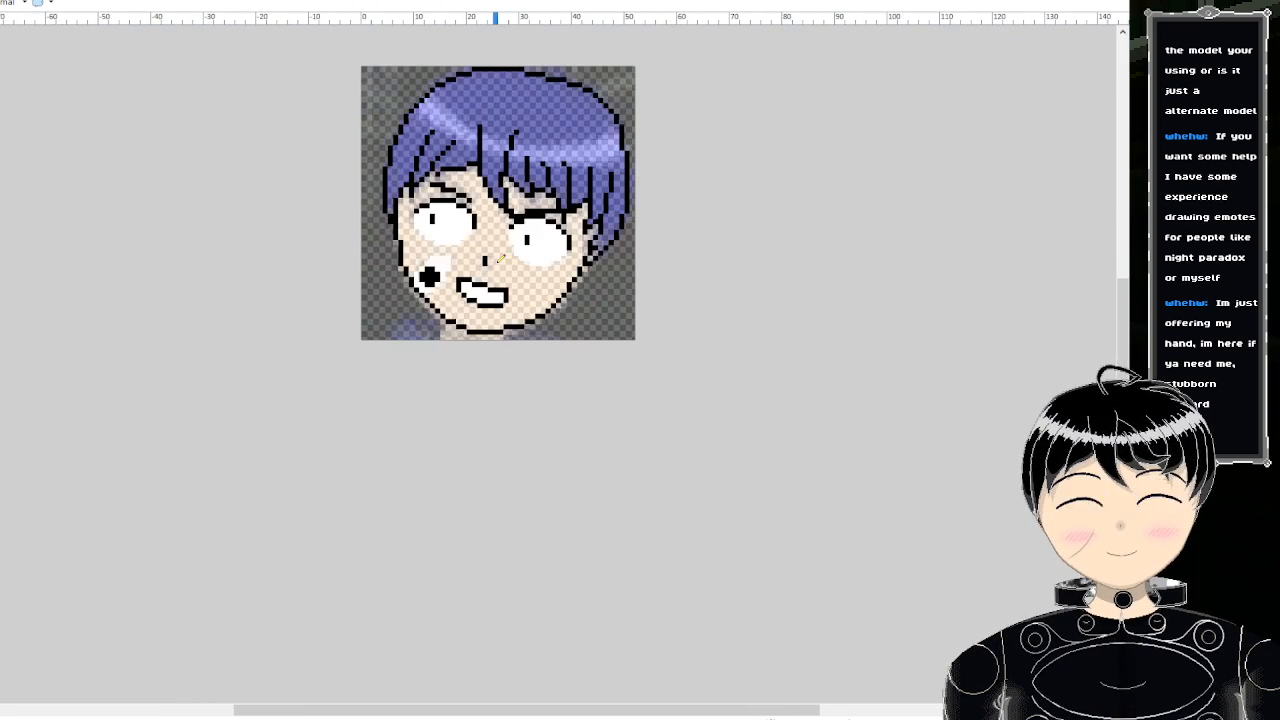
scroll(494, 208, up, 5)
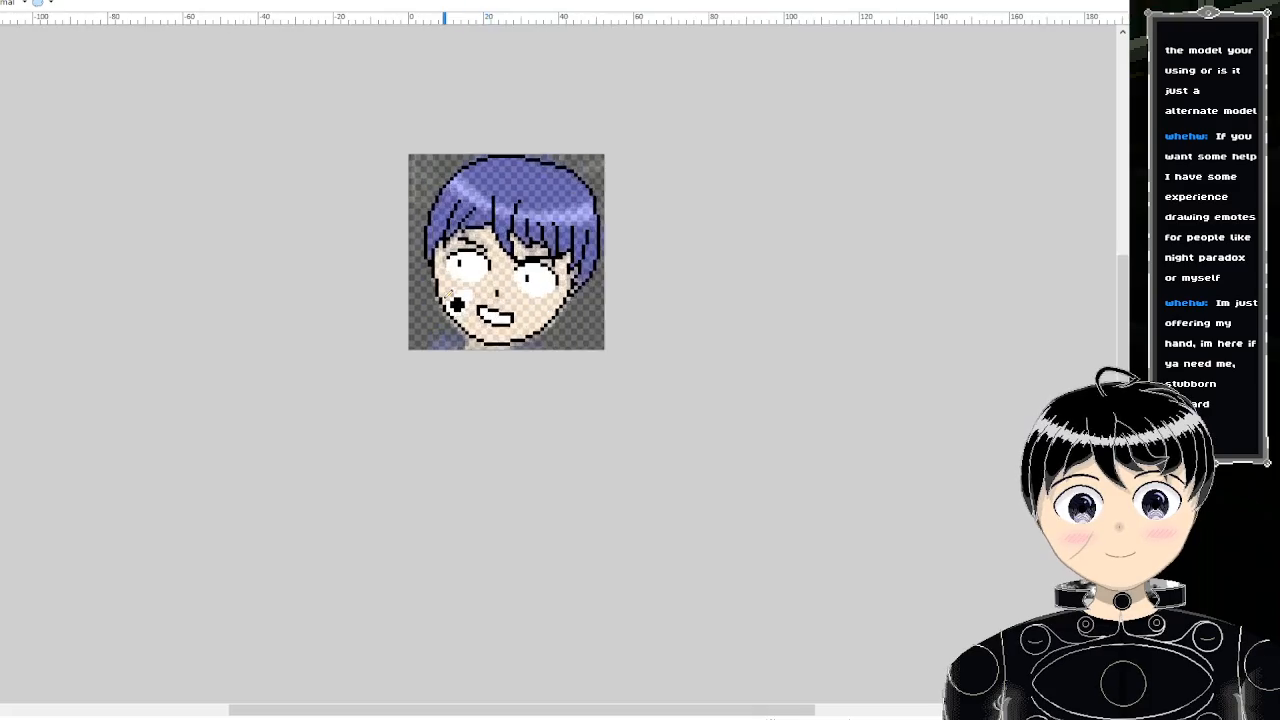
scroll(432, 271, up, 1)
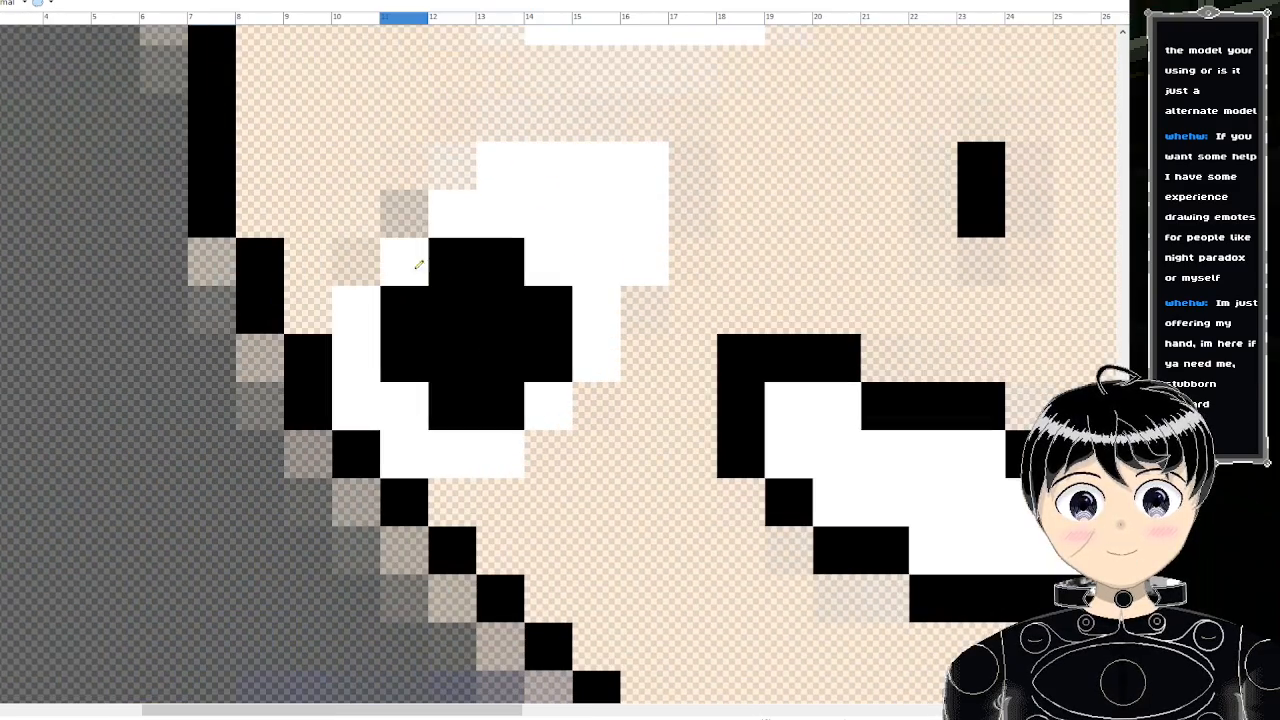
mouse_move(420, 264)
mouse_down()
mouse_move(371, 312)
mouse_move(377, 342)
mouse_move(483, 394)
mouse_move(546, 343)
mouse_move(506, 266)
mouse_up()
scroll(502, 267, down, 4)
scroll(500, 265, down, 3)
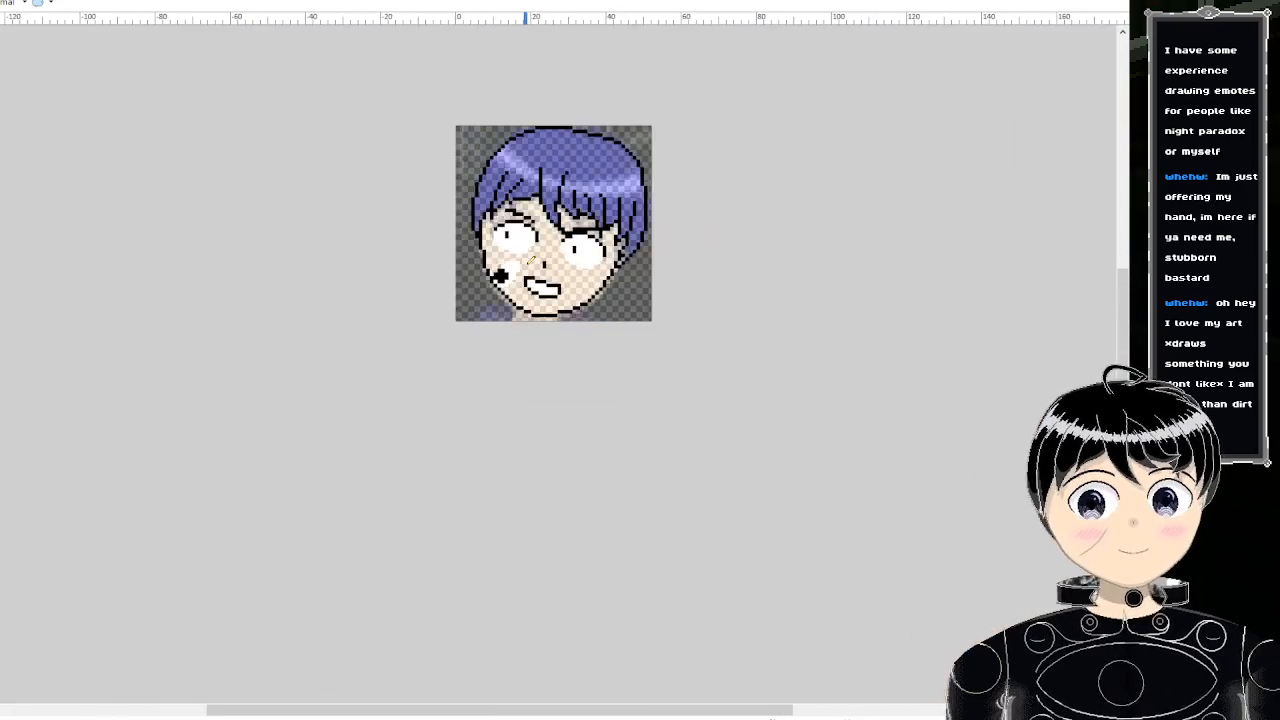
scroll(494, 313, up, 6)
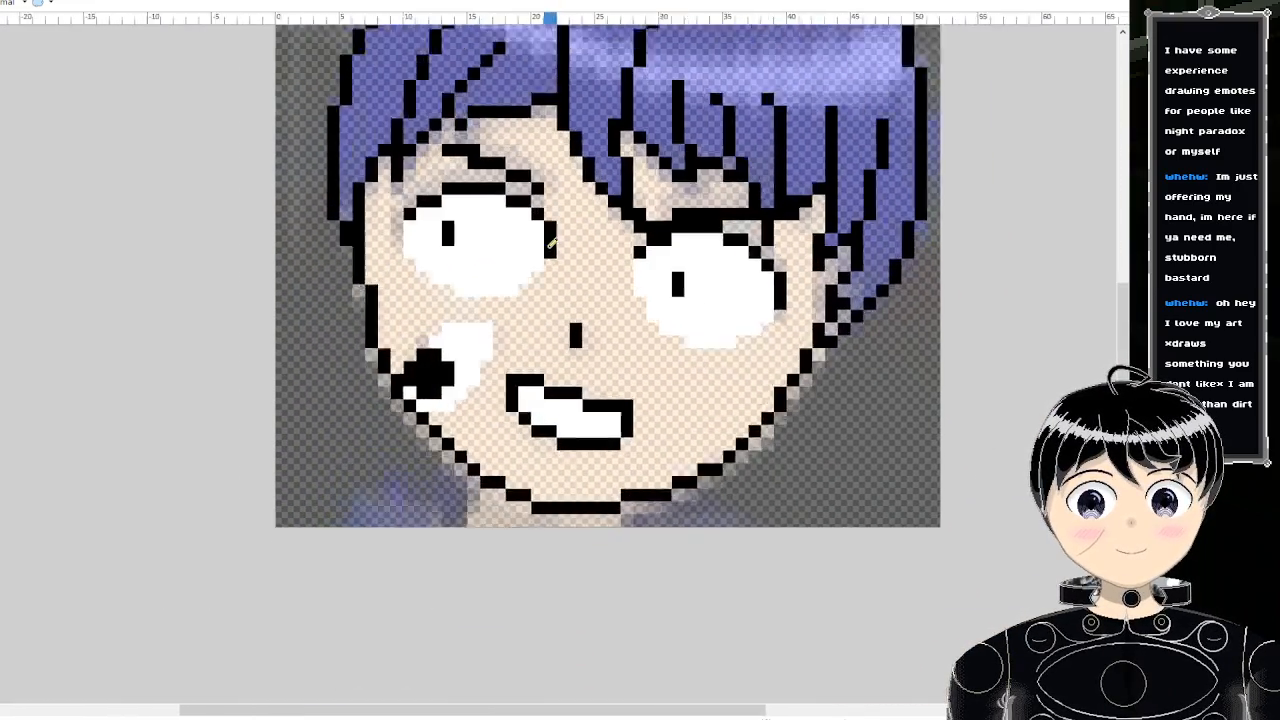
scroll(826, 275, down, 6)
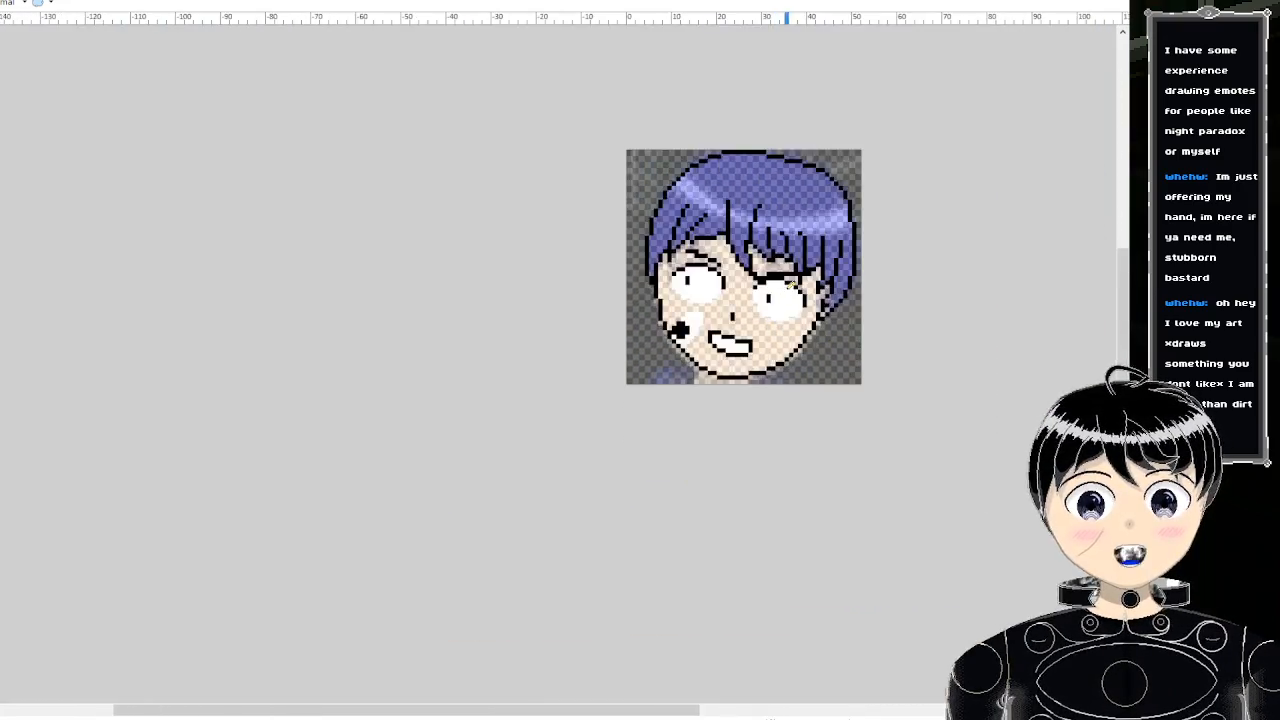
scroll(813, 268, up, 6)
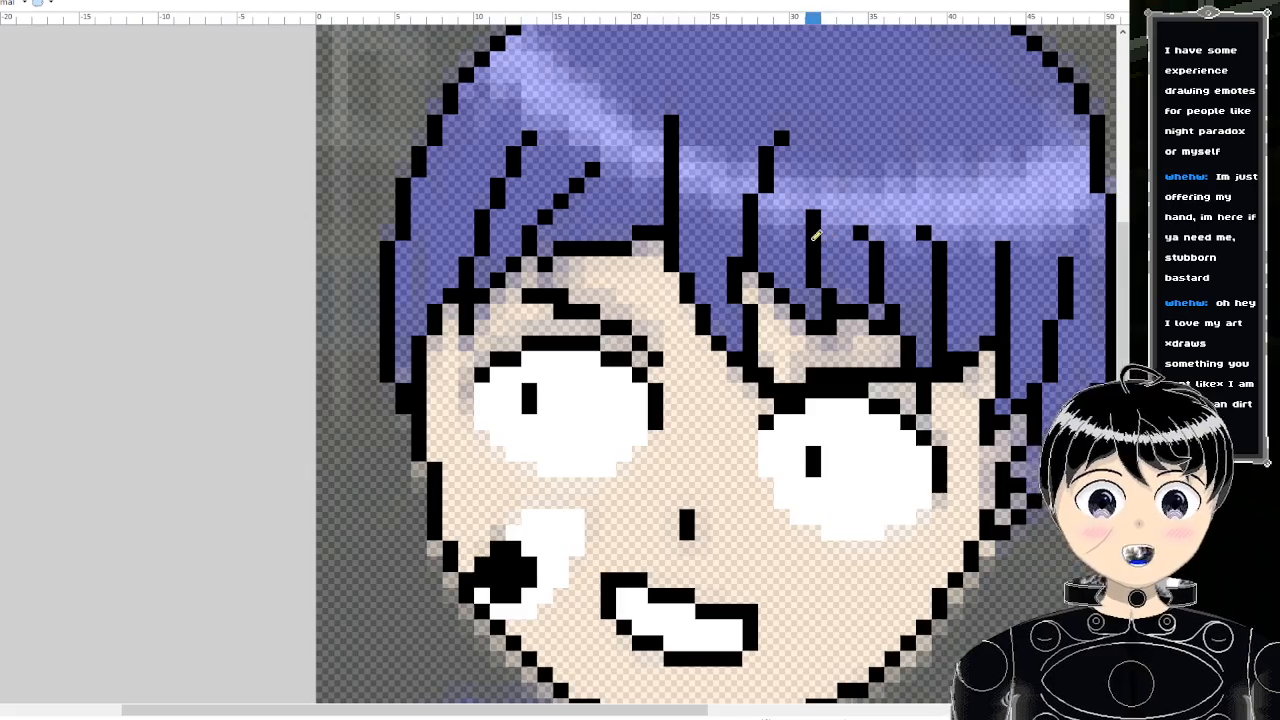
scroll(826, 237, down, 2)
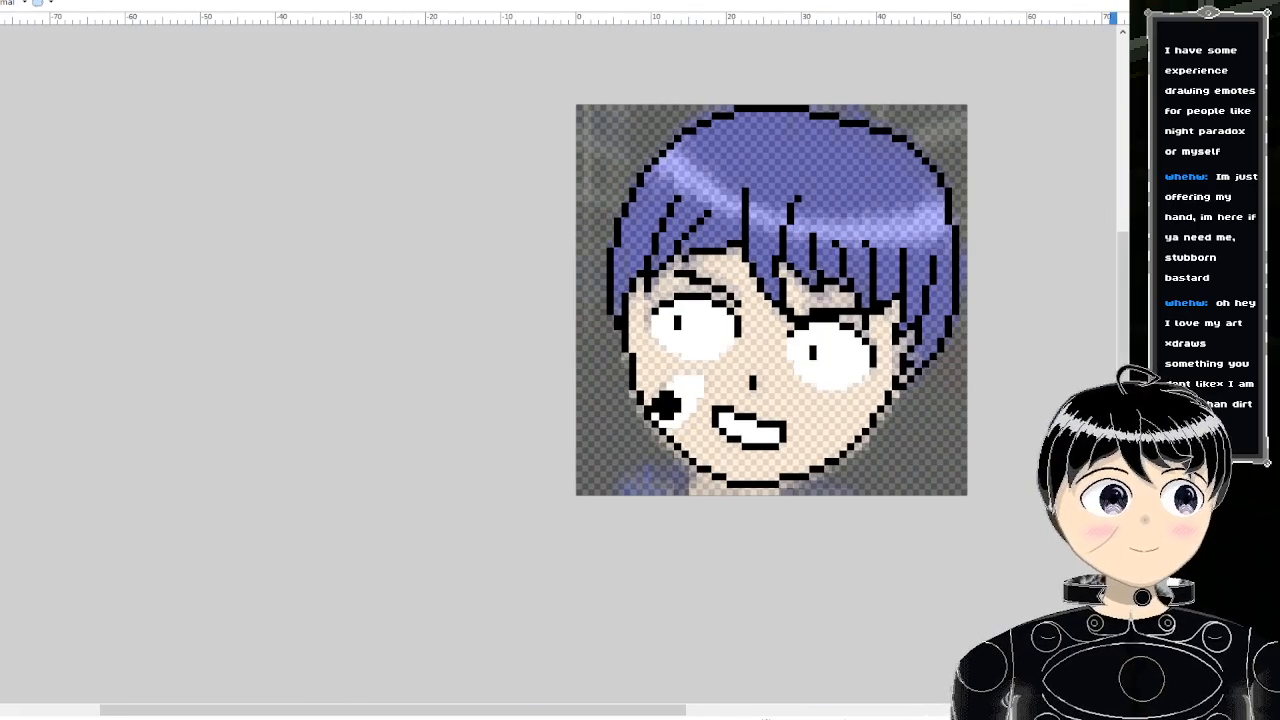
- Sample the skin colour from the full-size character illustration and fill the main face area of the pixel art with it
scroll(505, 267, up, 3)
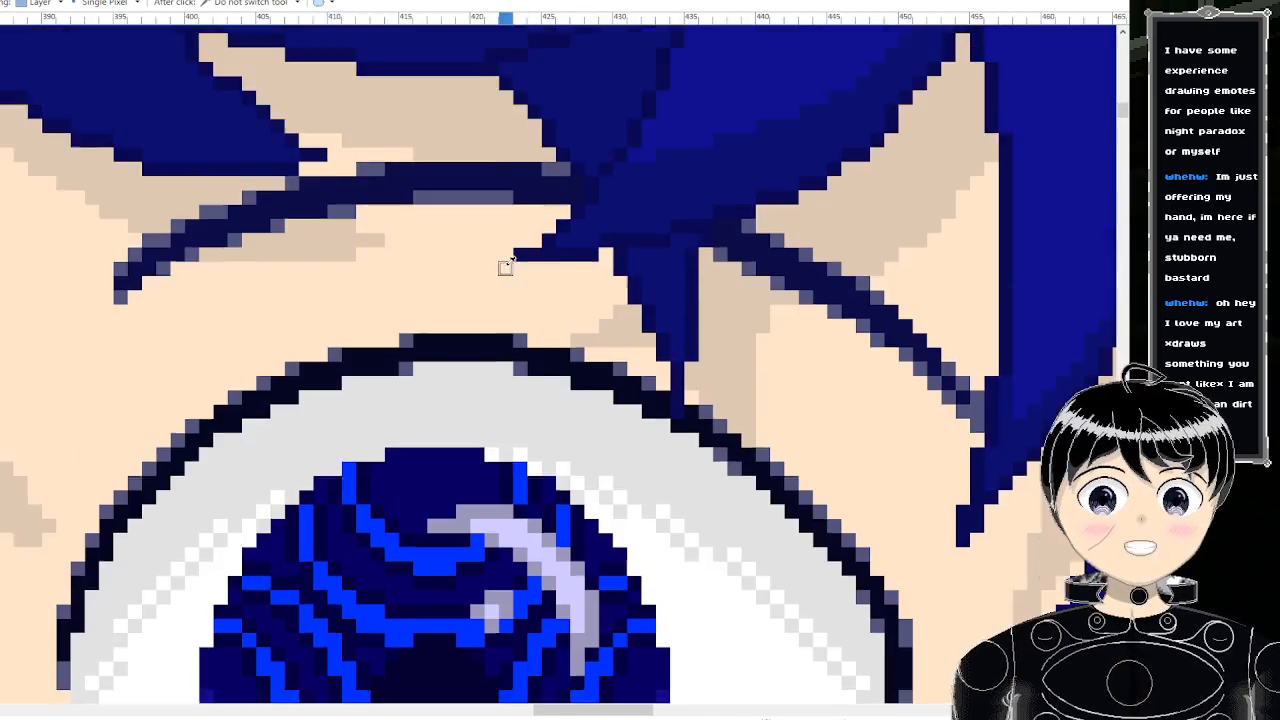
scroll(280, 600, down, 2)
scroll(270, 650, up, 2)
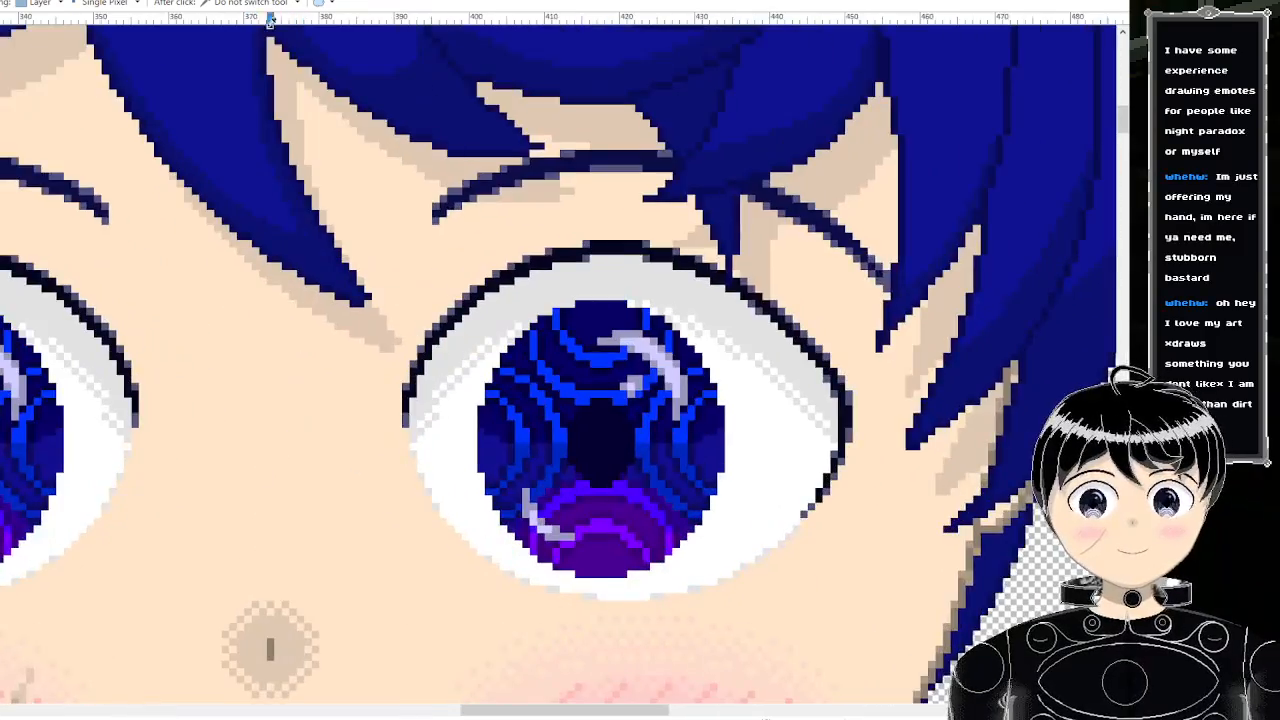
scroll(270, 650, down, 2)
scroll(600, 337, up, 2)
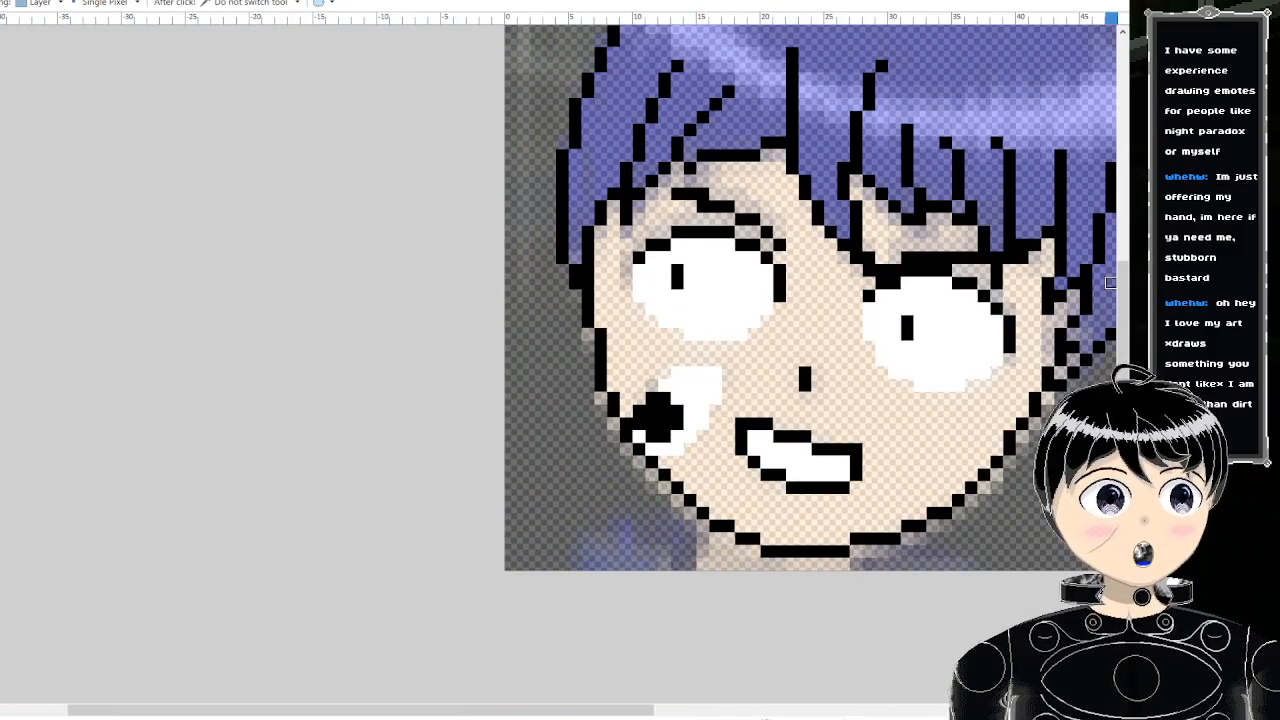
key(f)
click(826, 318)
scroll(830, 320, up, 2)
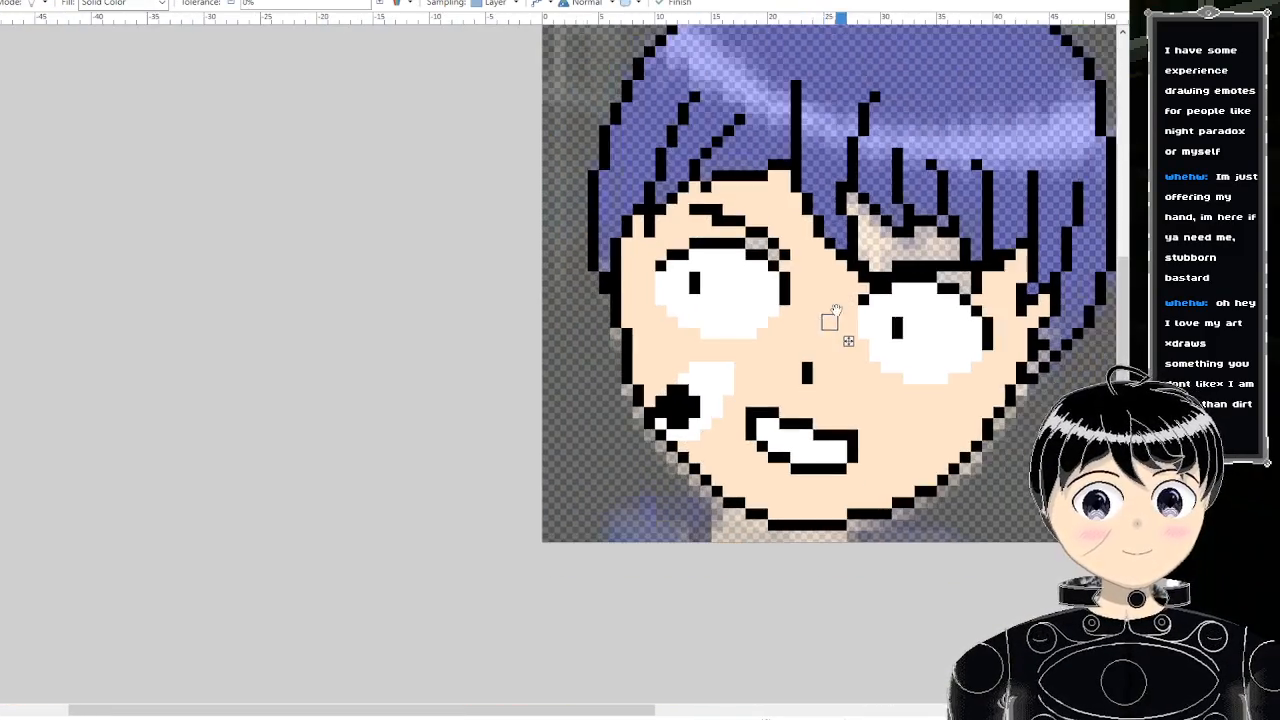
- Fill the remaining enclosed skin gaps around the eyebrows, eyes and fringe with the same skin colour
scroll(866, 175, right, 3)
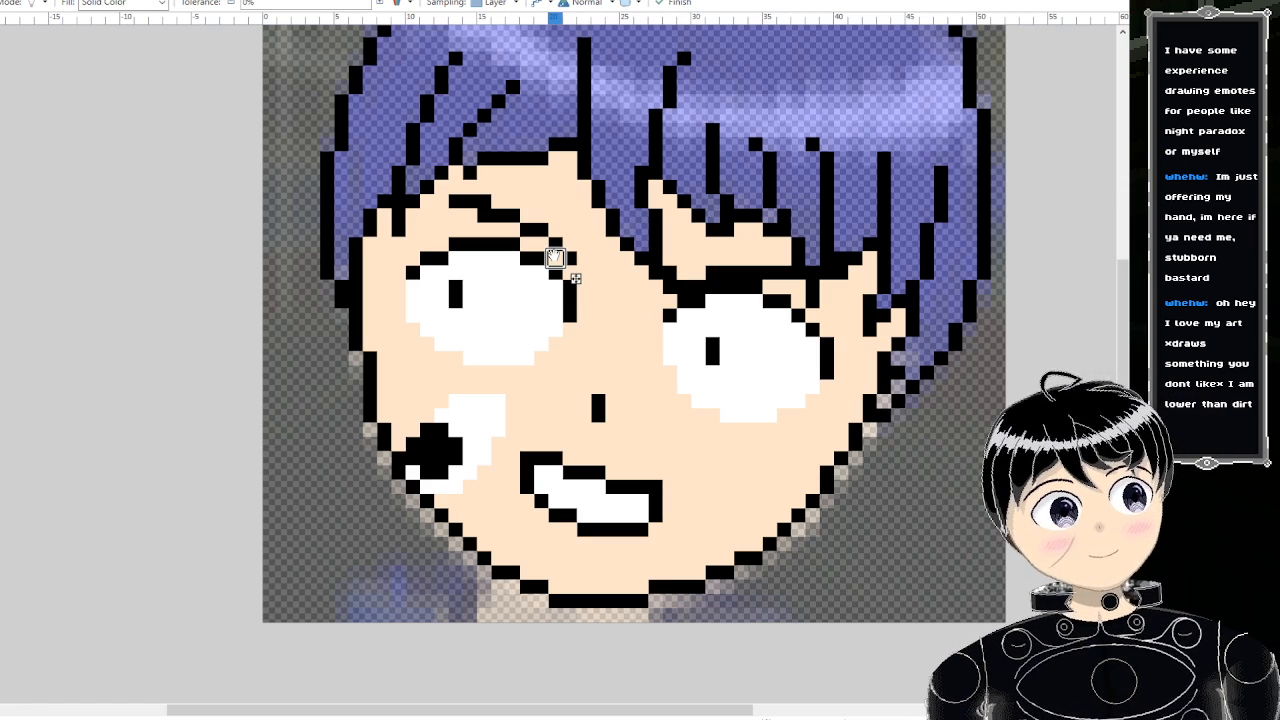
scroll(539, 268, down, 2)
scroll(539, 268, up, 4)
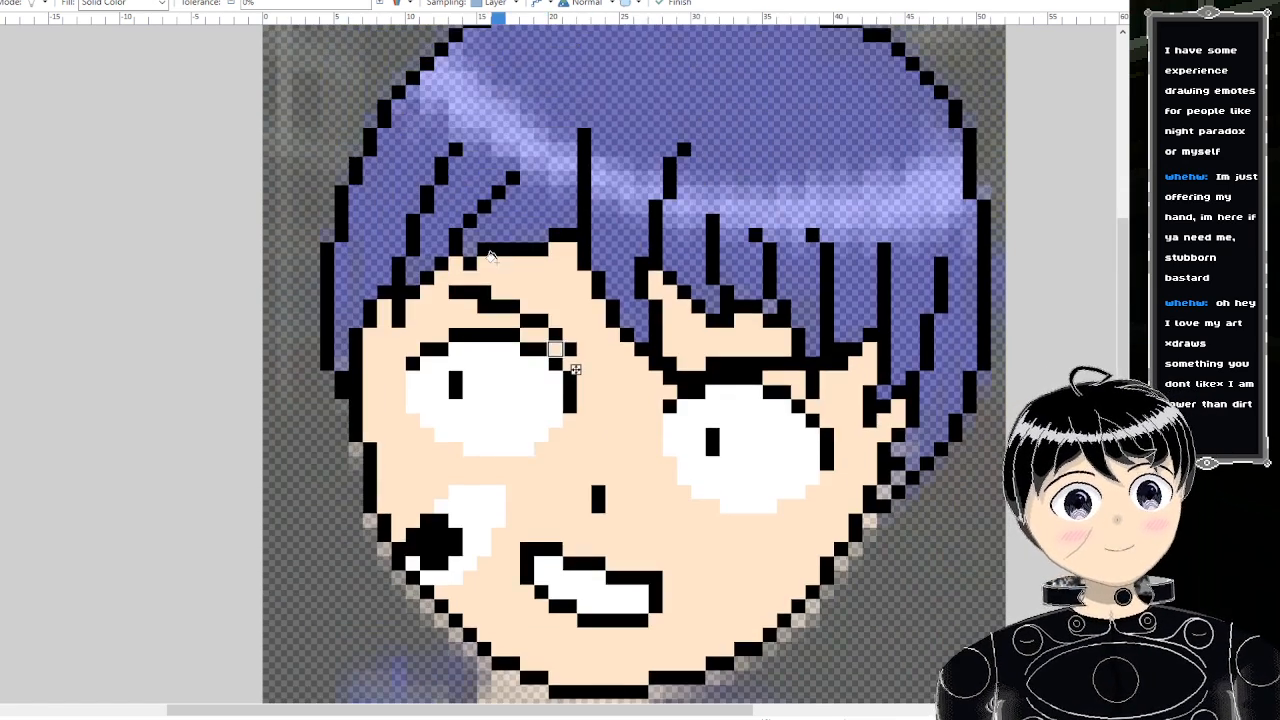
scroll(503, 288, down, 3)
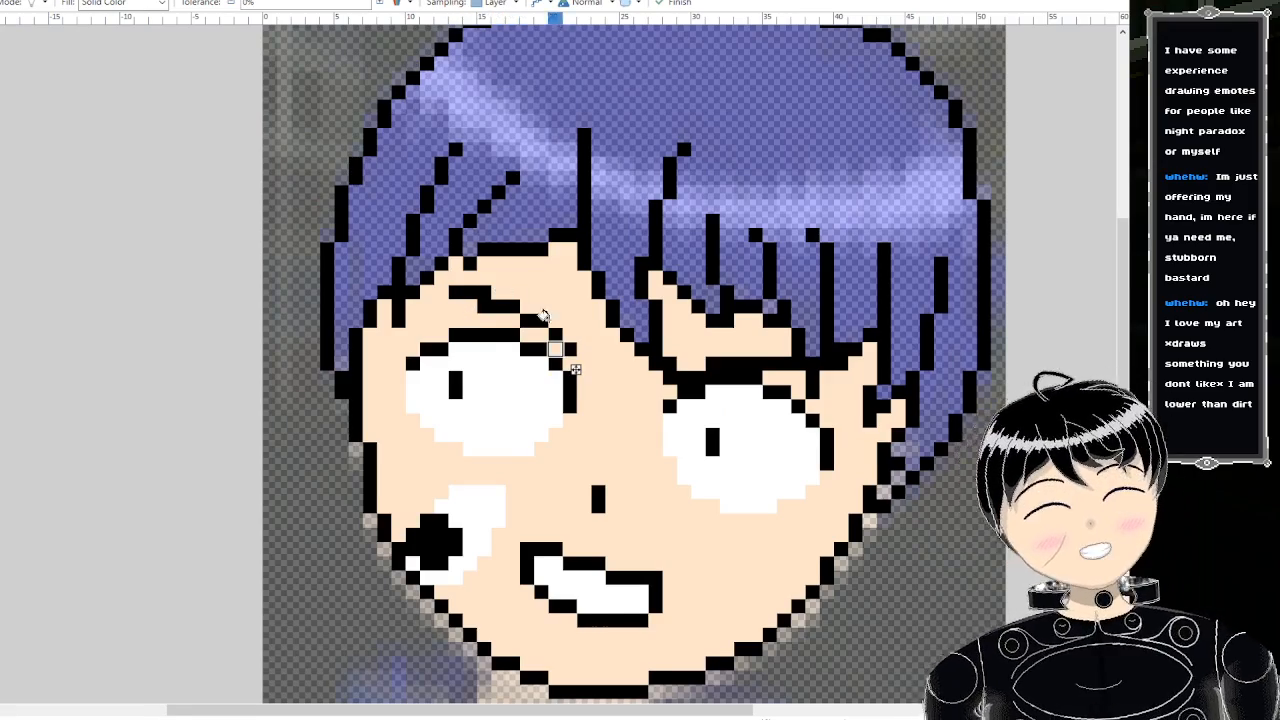
scroll(606, 438, up, 4)
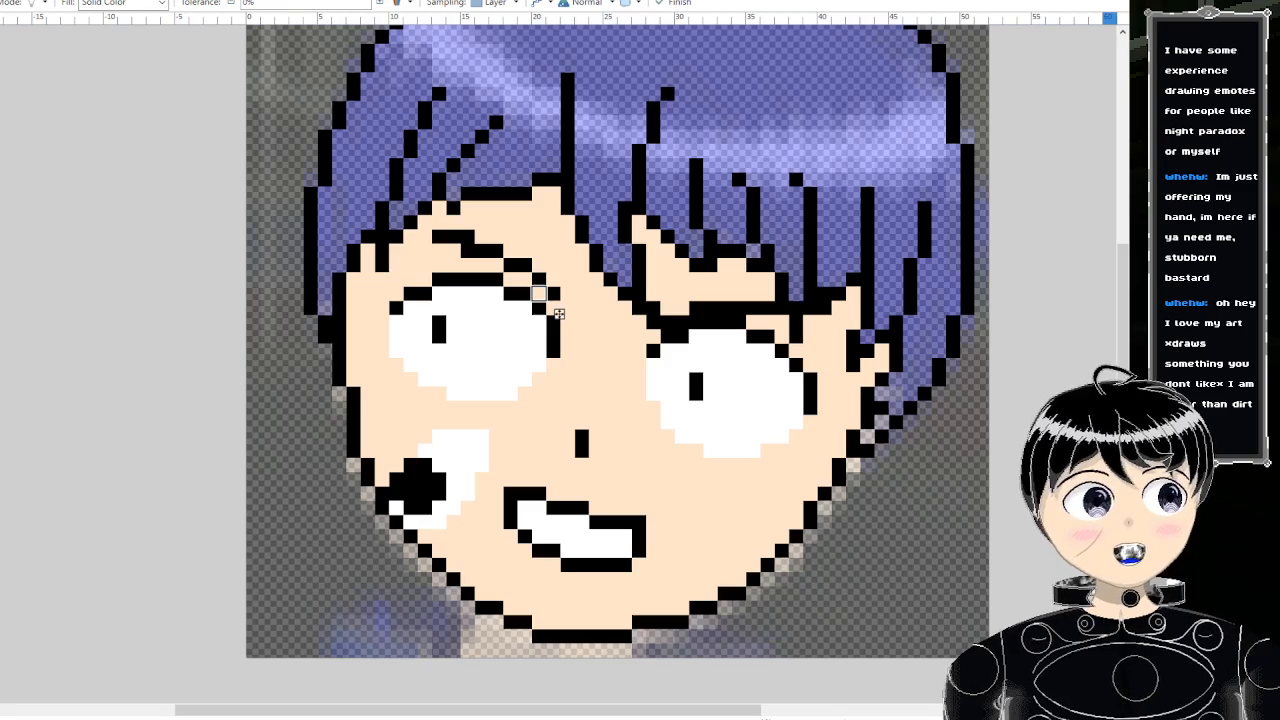
- Extend the outer end of the eyebrow above the left eye by one black pixel
key(k)
scroll(450, 262, up, 1)
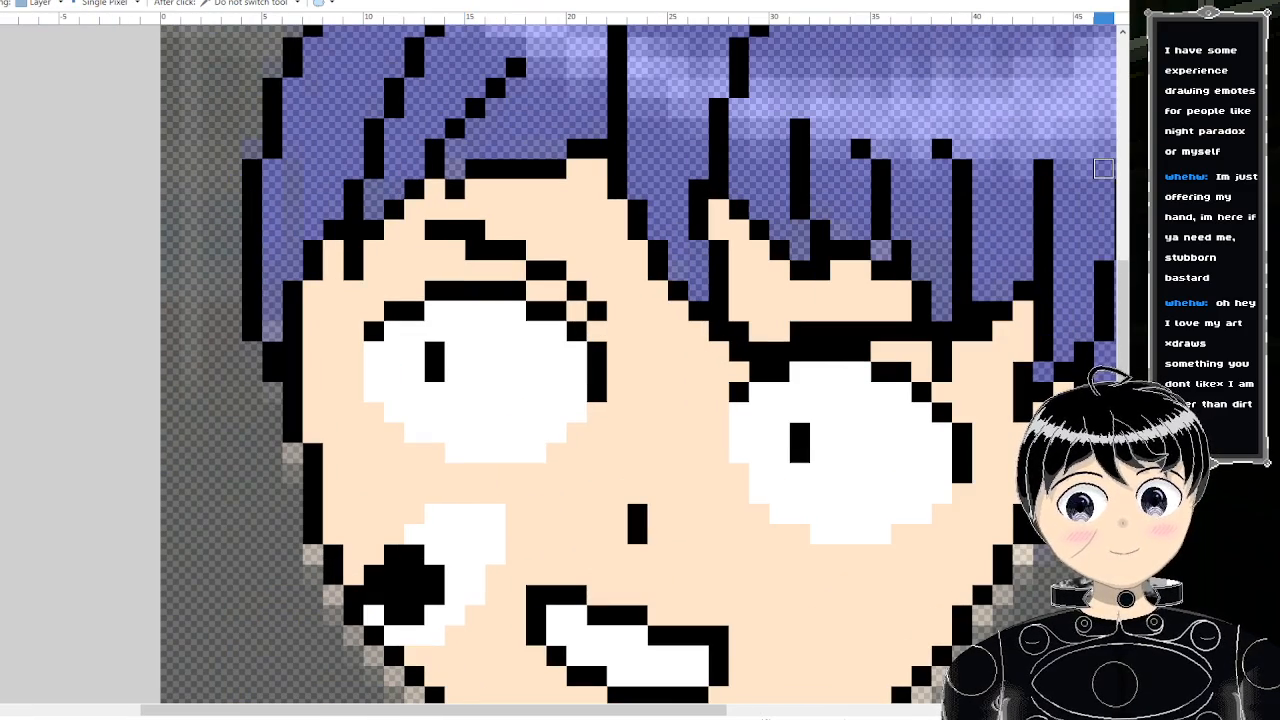
scroll(617, 240, down, 1)
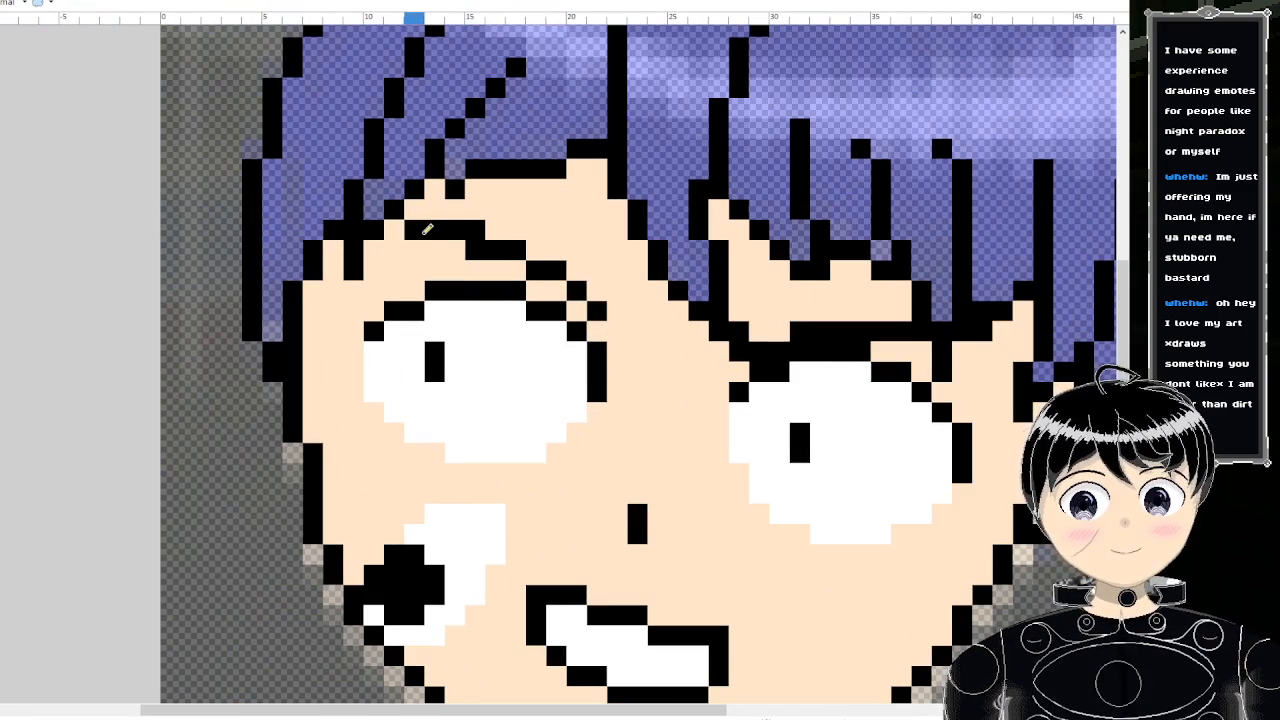
scroll(428, 230, down, 2)
scroll(483, 205, down, 3)
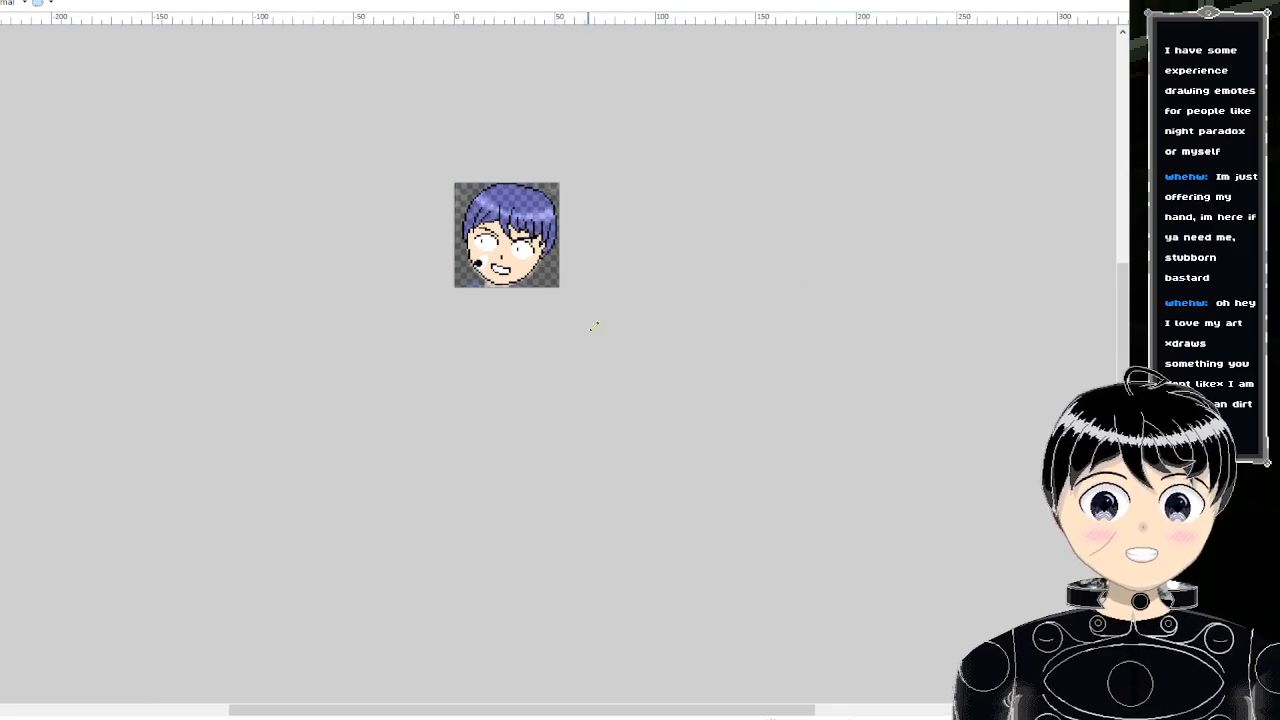
scroll(594, 326, up, 6)
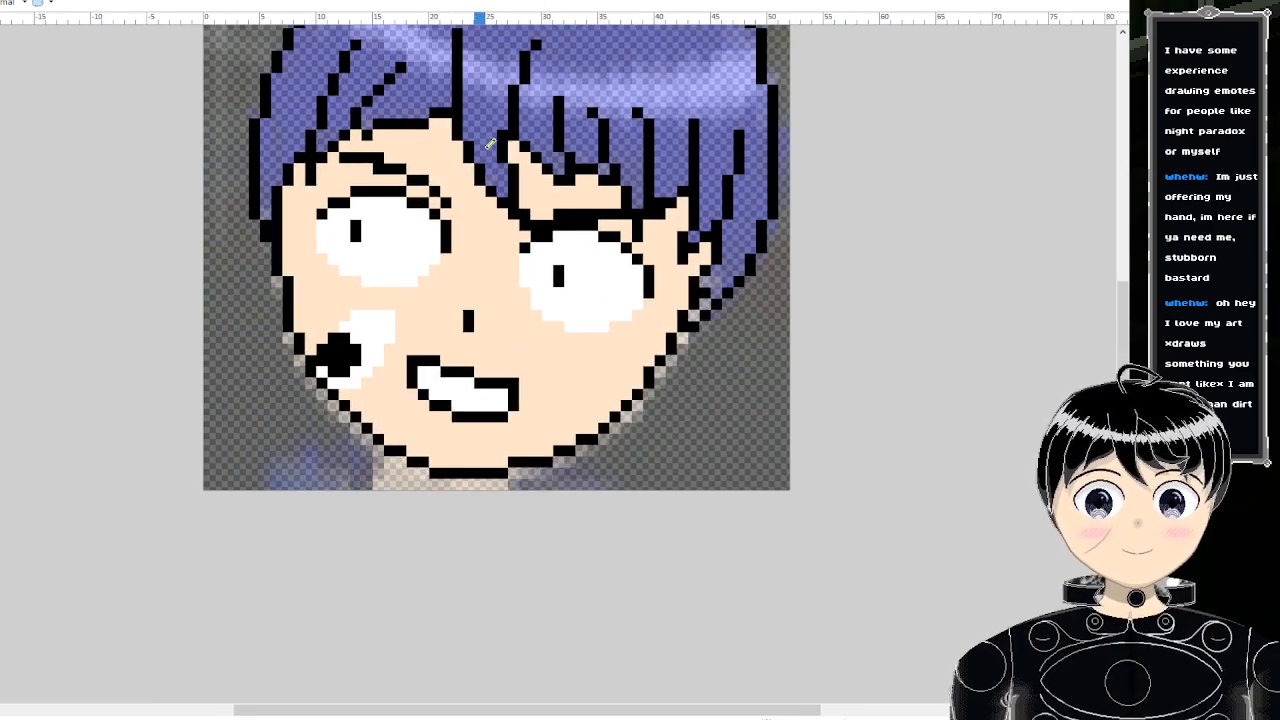
scroll(490, 145, up, 2)
scroll(488, 206, down, 4)
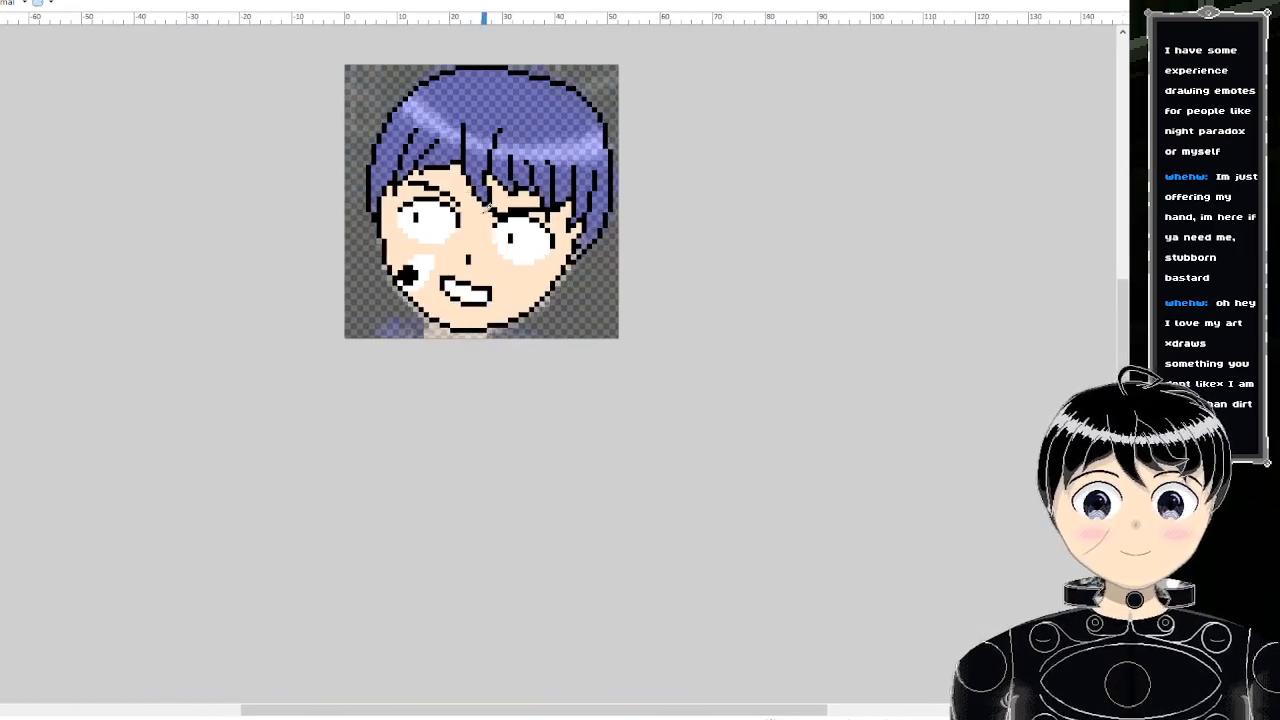
- Sample the dark blue hair colour from the full-size character illustration and return to the pixel face
scroll(488, 205, up, 1)
scroll(488, 205, down, 1)
scroll(737, 371, up, 4)
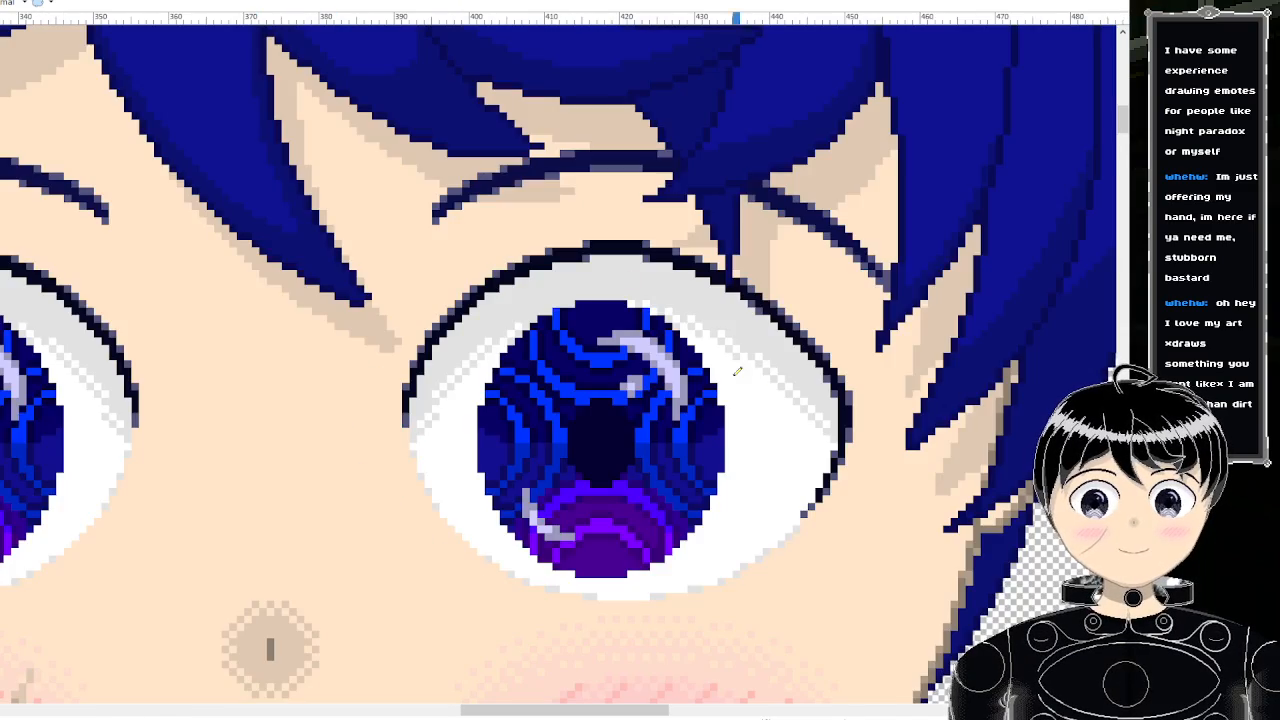
scroll(650, 371, up, 4)
key(ctrl+Tab)
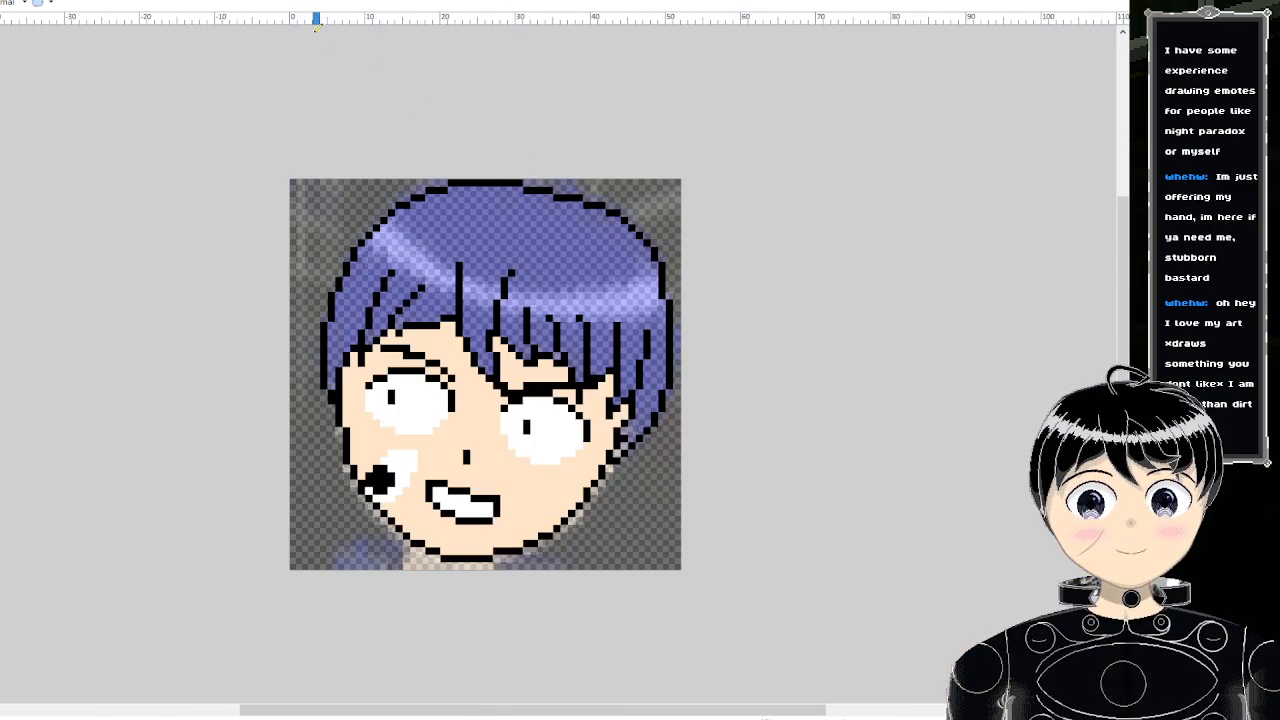
key(ctrl+Tab)
scroll(565, 360, up, 2)
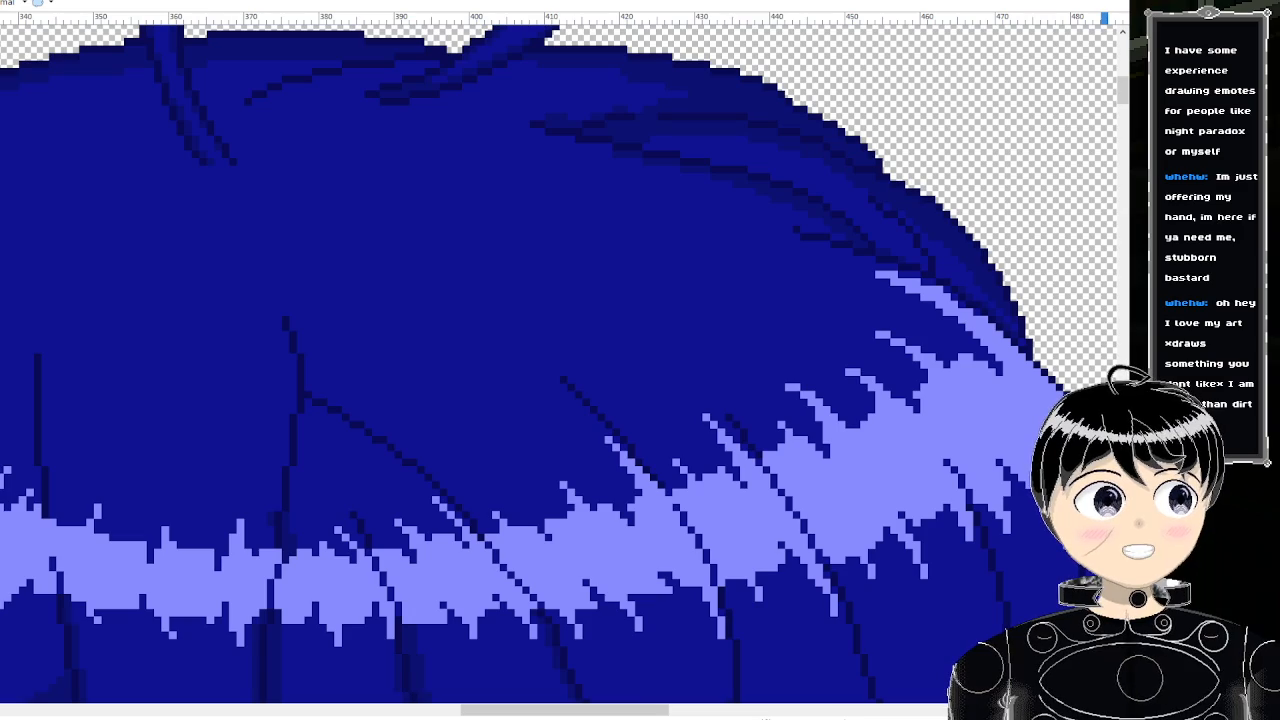
scroll(662, 231, down, 2)
key(ctrl+Tab)
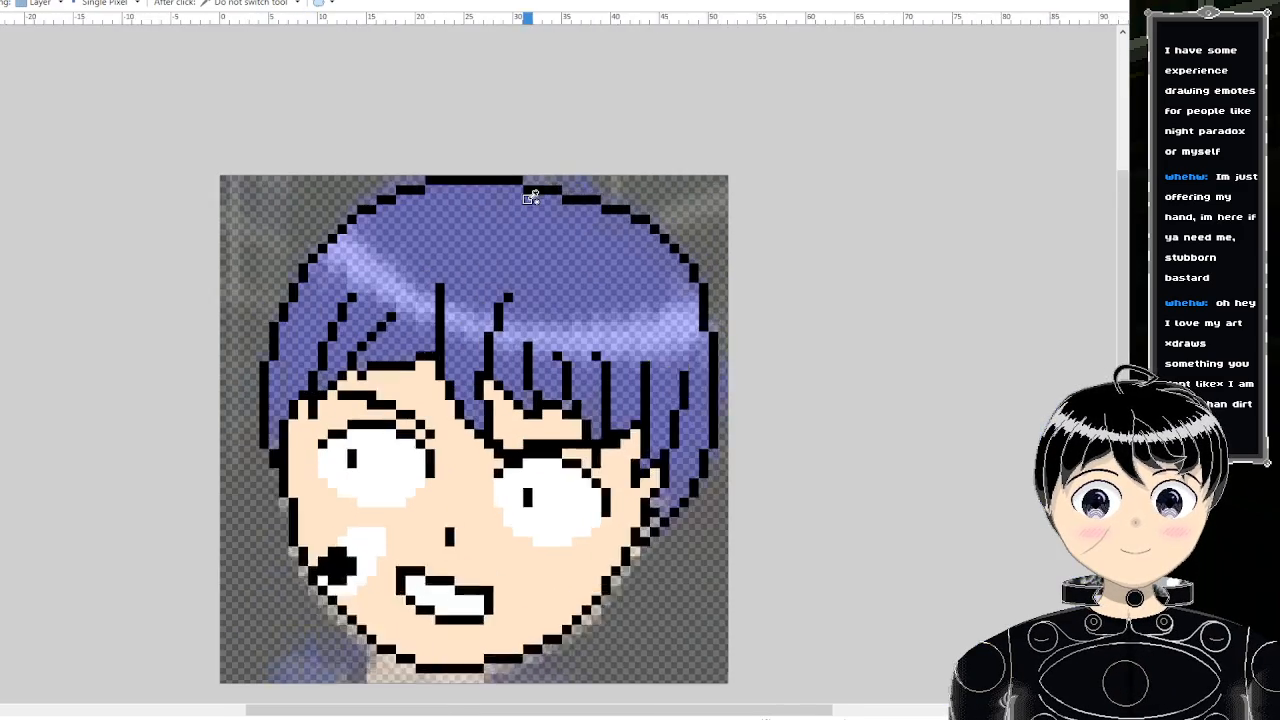
scroll(531, 197, up, 2)
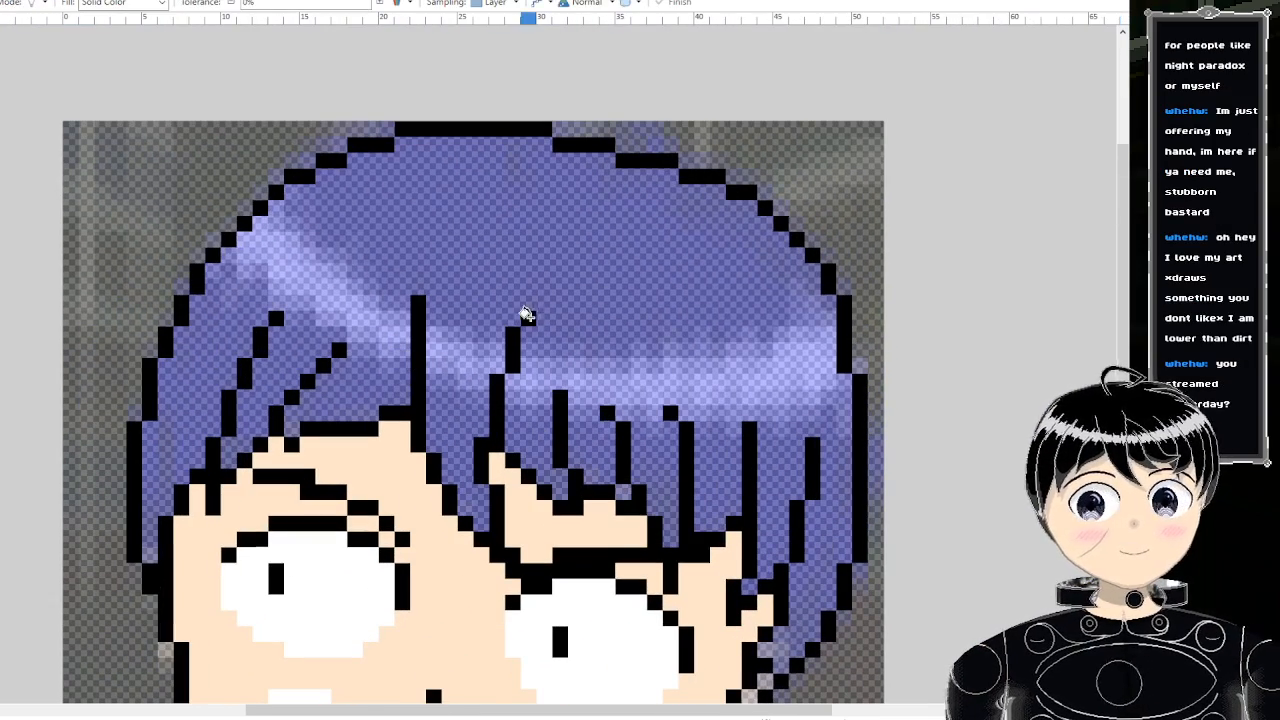
- Fill all the hair sections between the black strand lines with the dark blue hair colour
key(ctrl+Tab)
scroll(594, 286, down, 3)
key(f)
scroll(598, 283, up, 3)
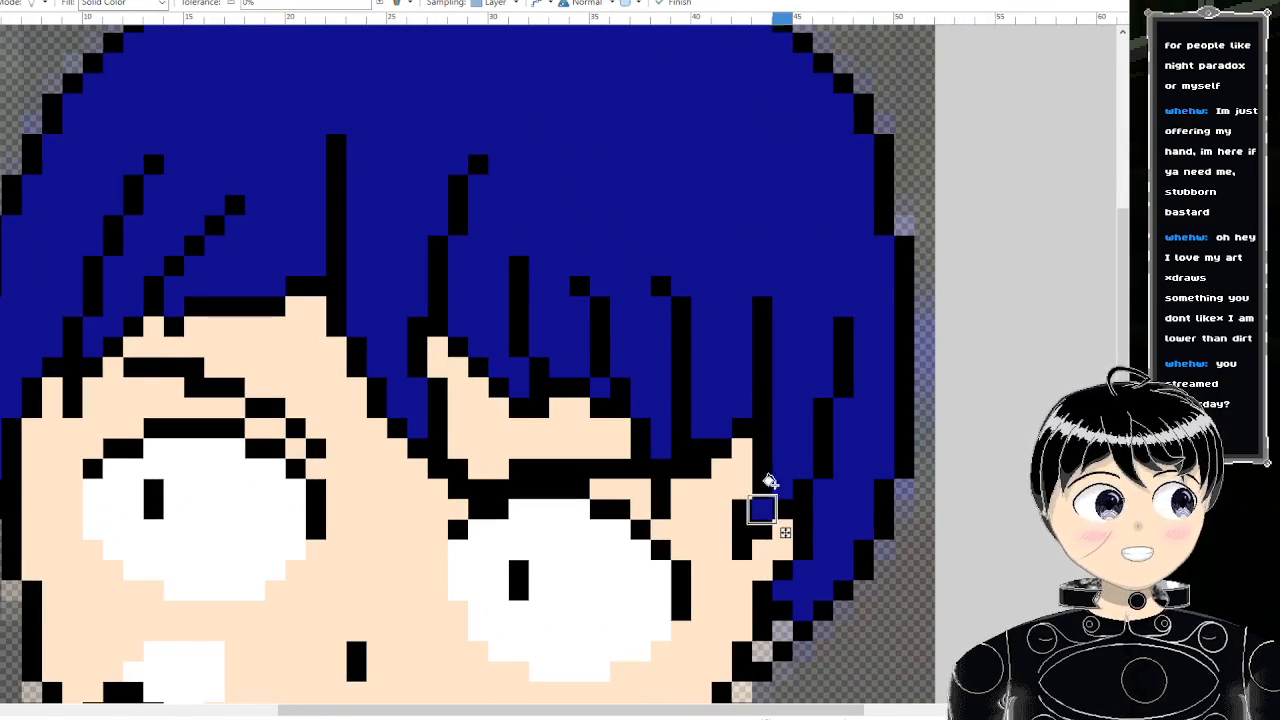
scroll(762, 506, down, 3)
scroll(770, 487, up, 4)
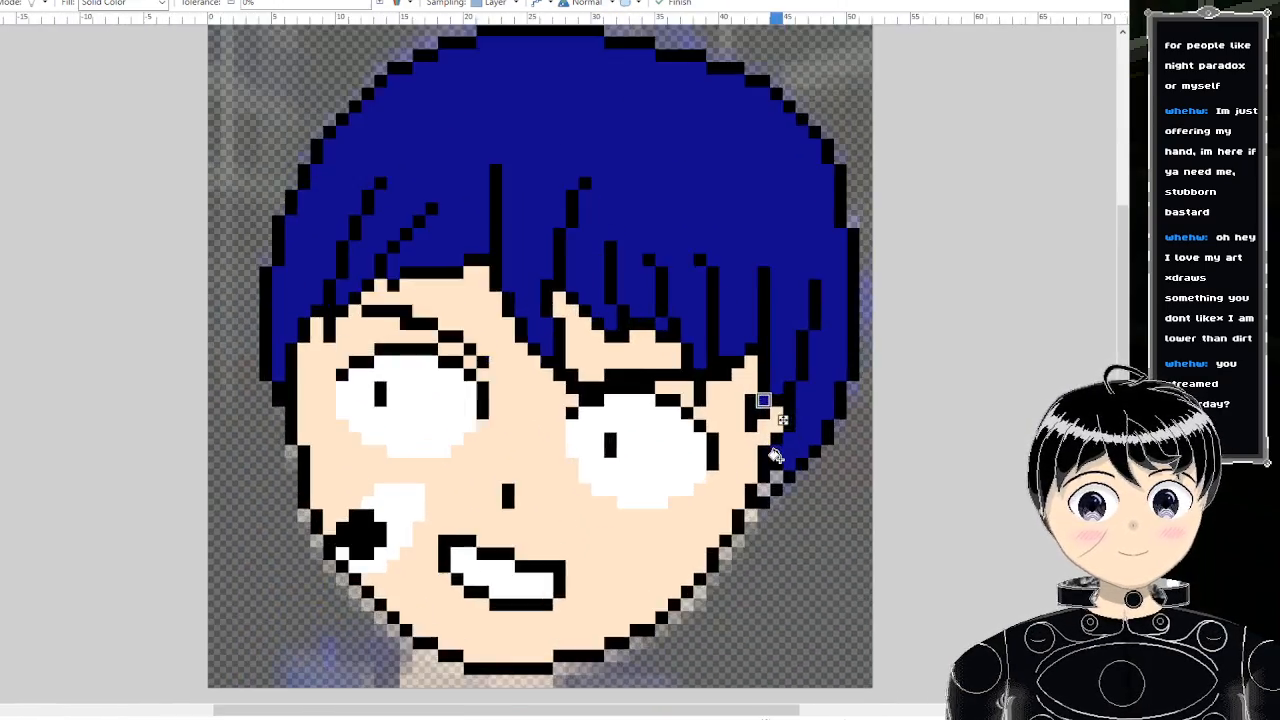
- Examine the filled pixel face at small and large sizes and compare it with the blurred reference image
scroll(774, 470, down, 2)
scroll(750, 497, down, 4)
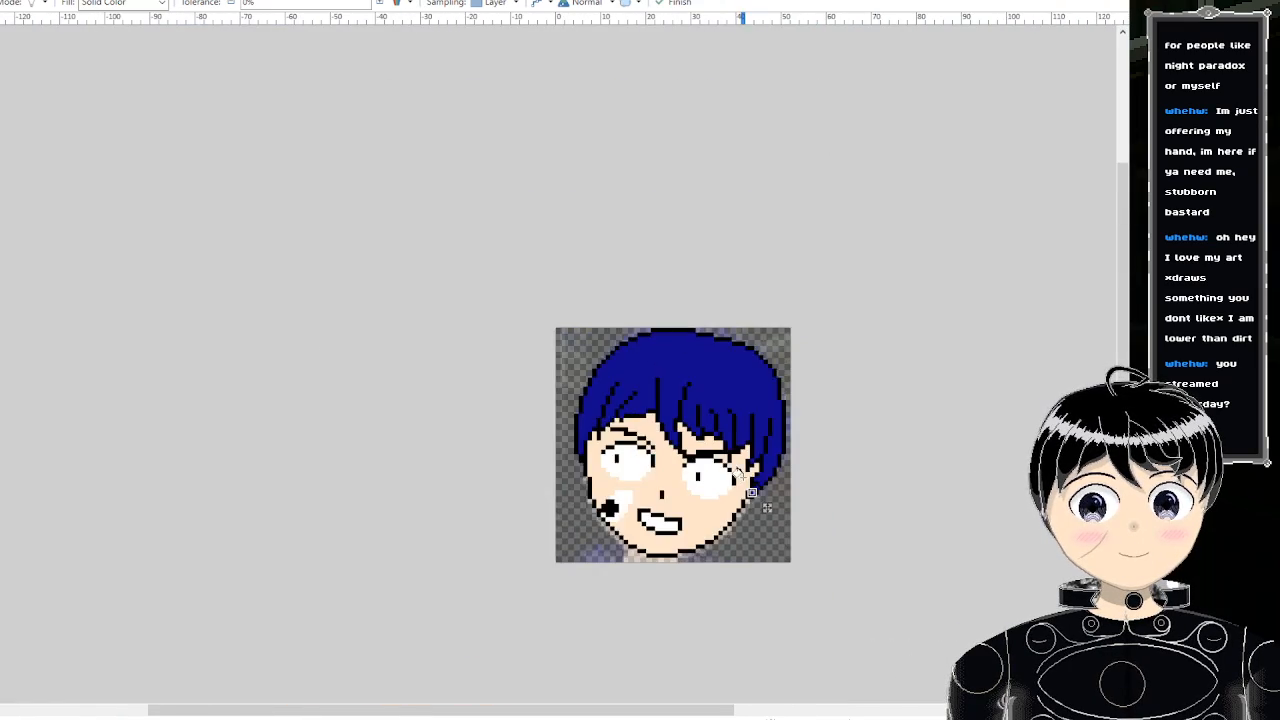
key(k)
scroll(770, 490, up, 4)
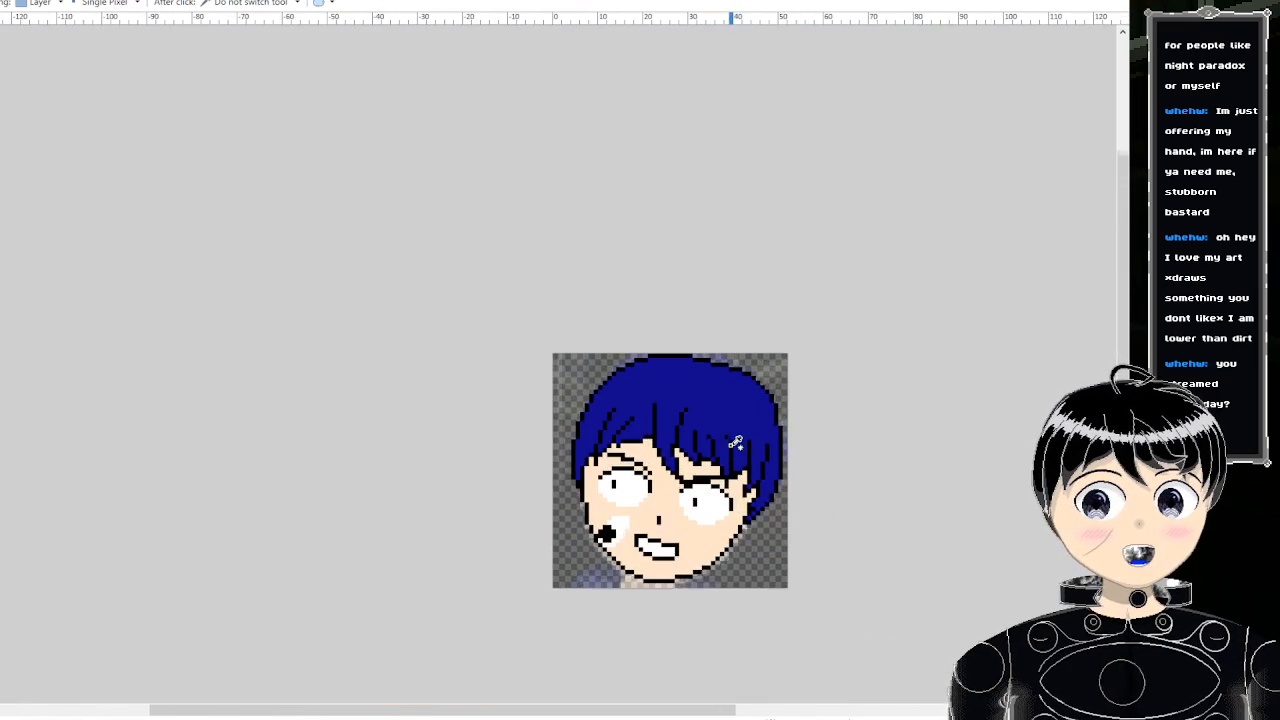
scroll(778, 483, down, 5)
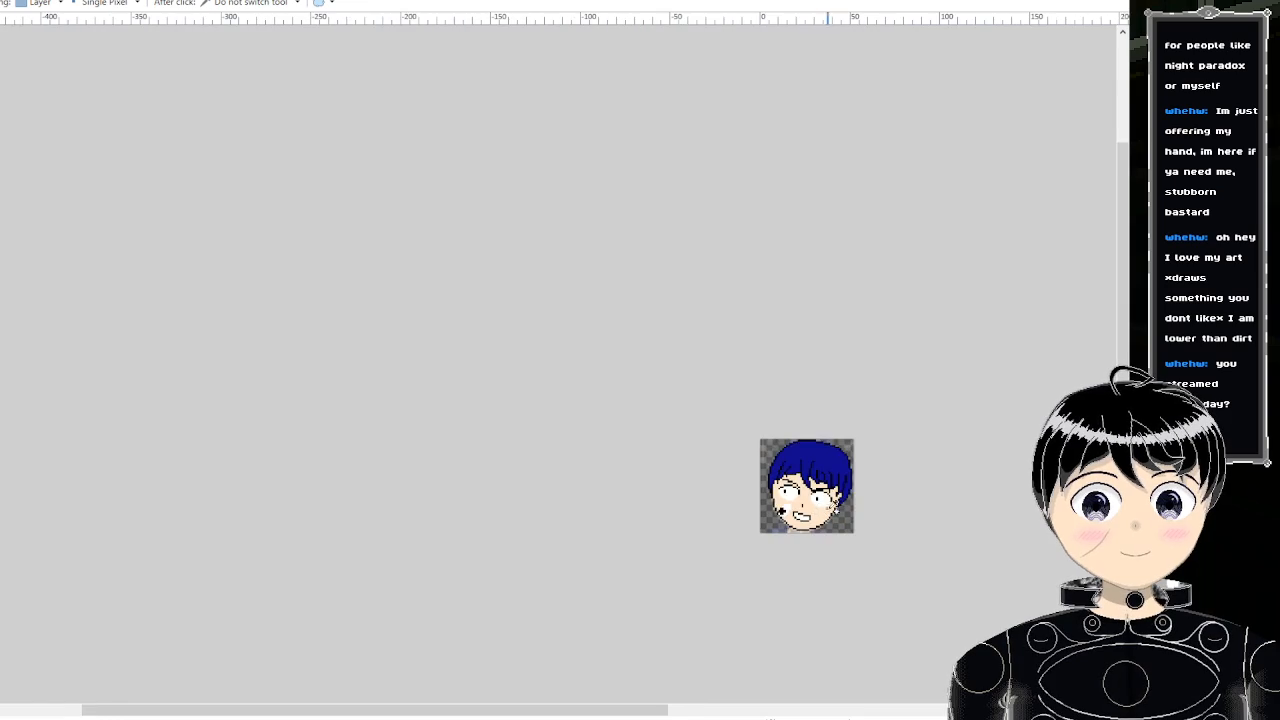
scroll(840, 518, up, 1)
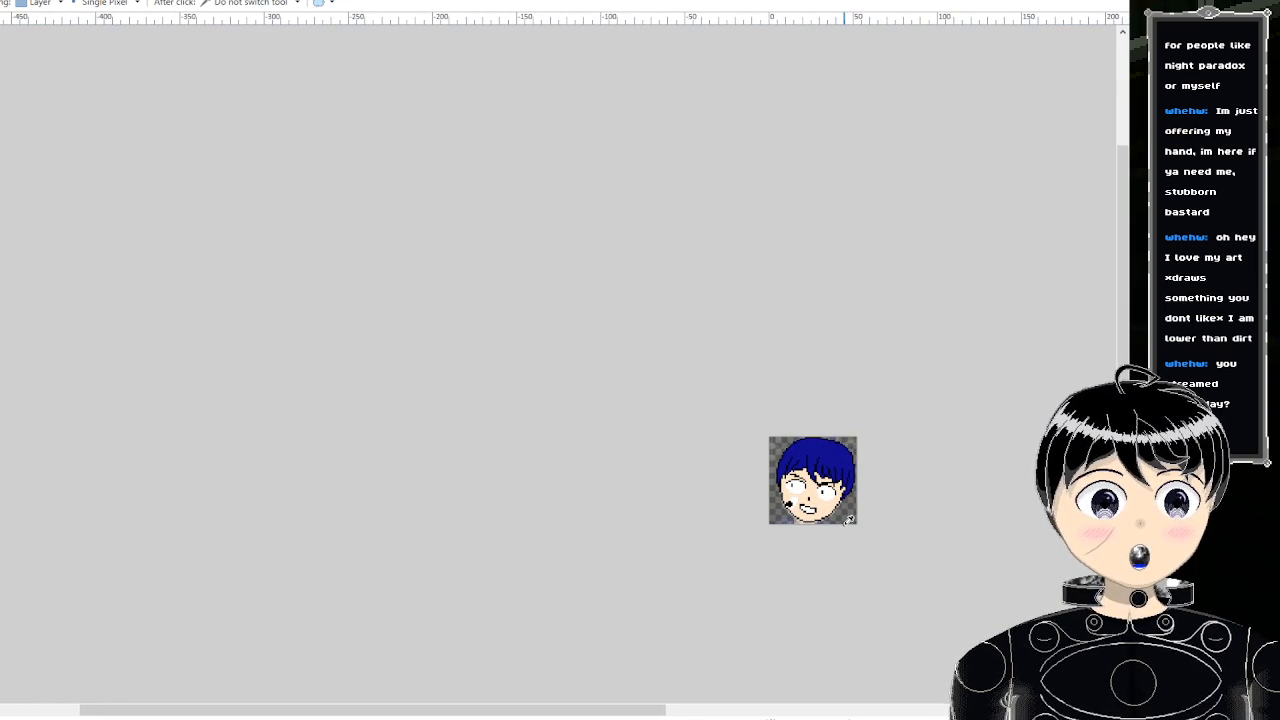
scroll(849, 519, up, 5)
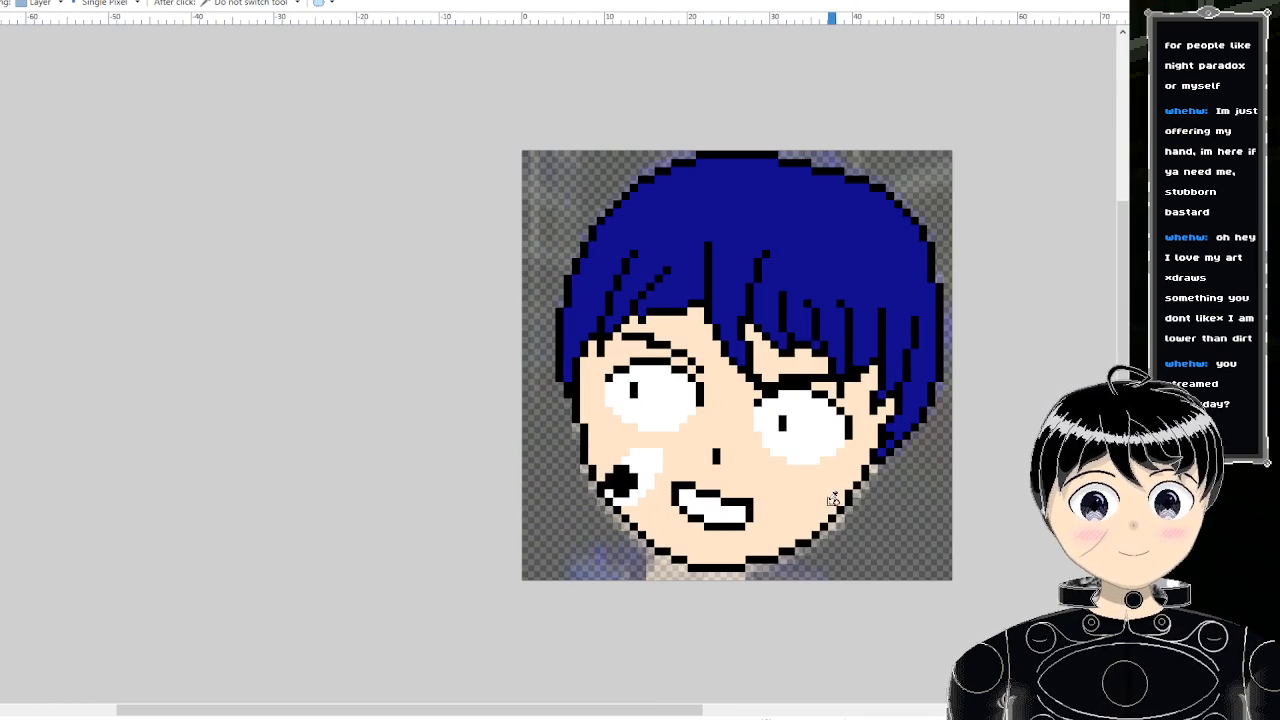
key(ctrl+z)
key(ctrl+z)
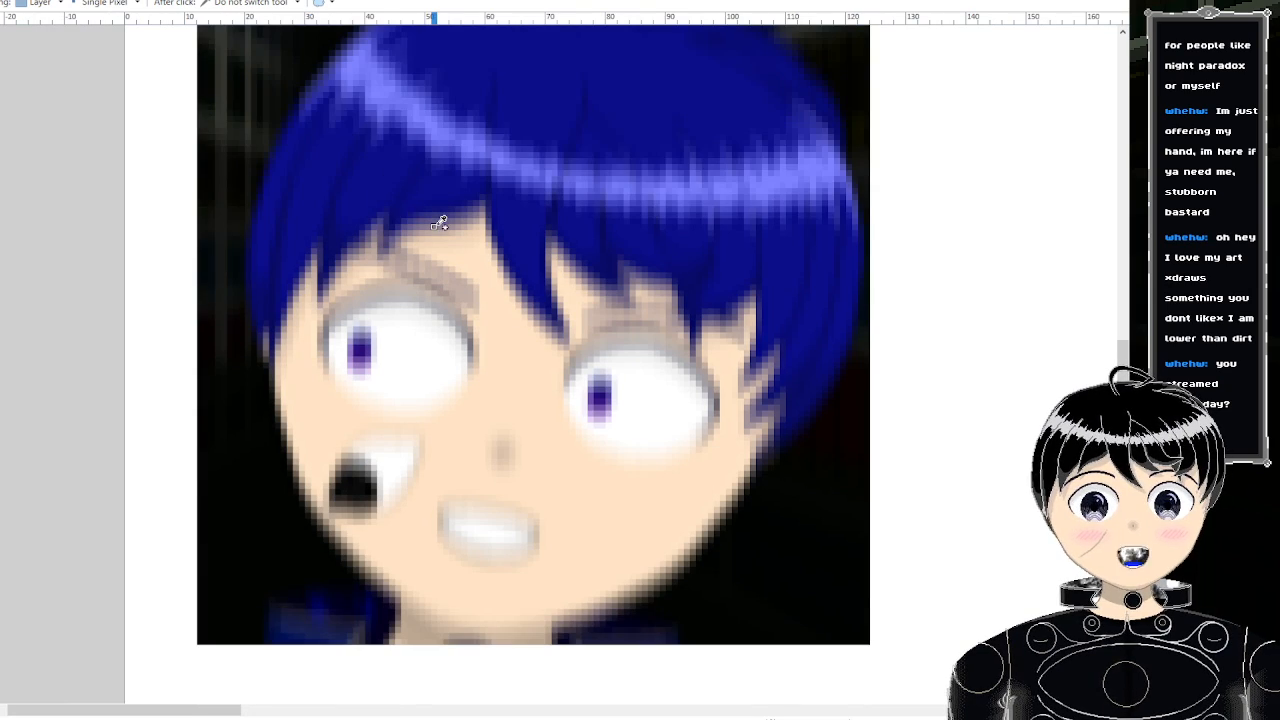
key(ctrl+z)
key(ctrl+y)
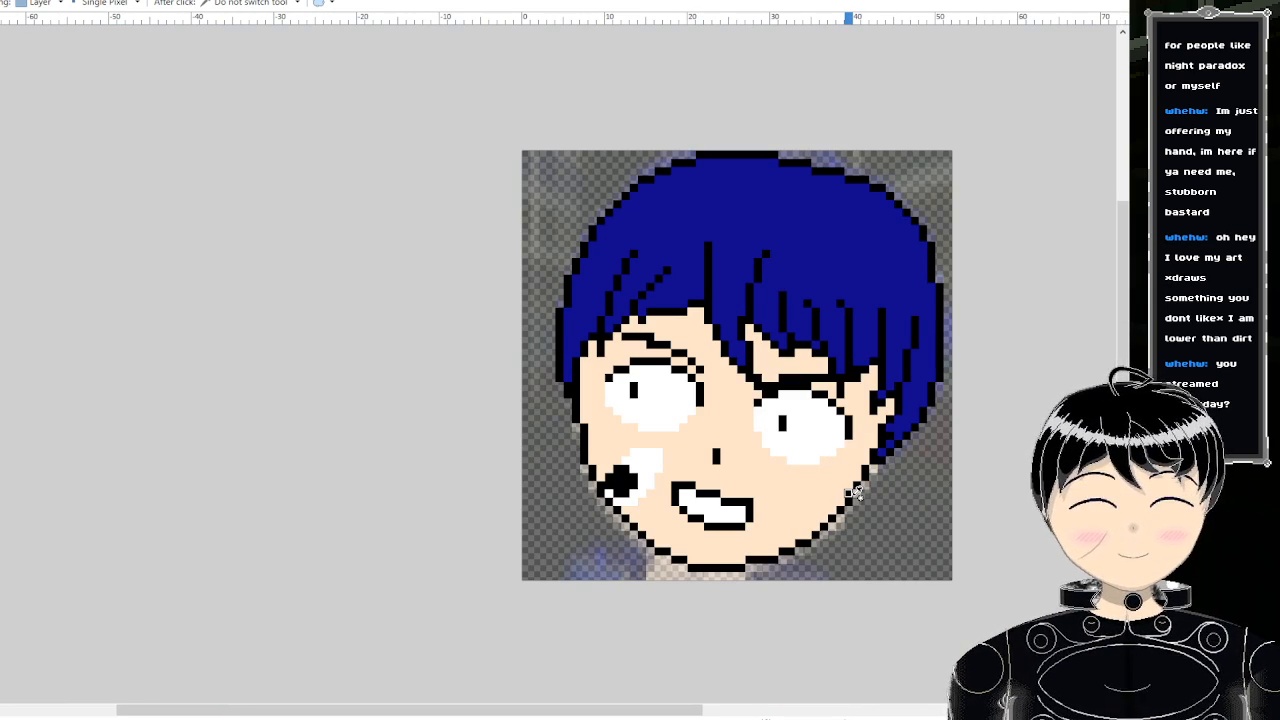
- Sample the near-black navy eyelid-line colour from the full-size character illustration and return to the pixel face
scroll(860, 497, up, 1)
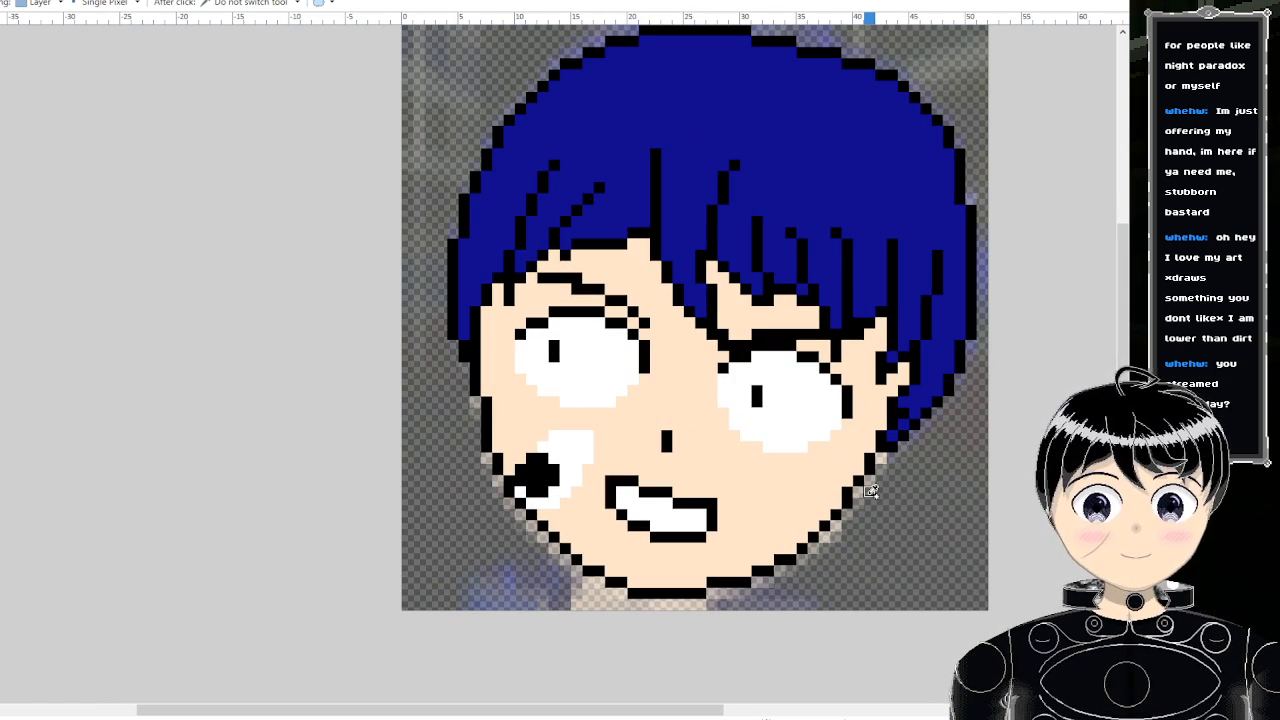
scroll(860, 485, down, 2)
scroll(834, 457, up, 3)
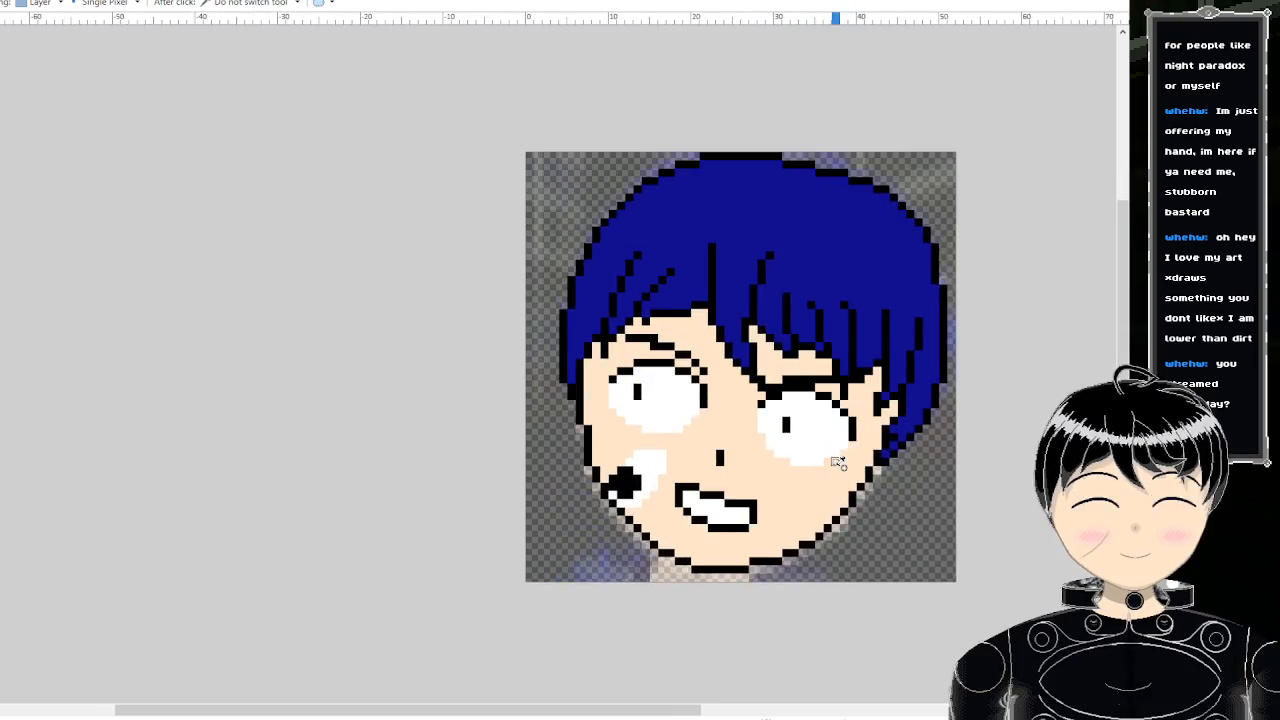
key(ctrl+Tab)
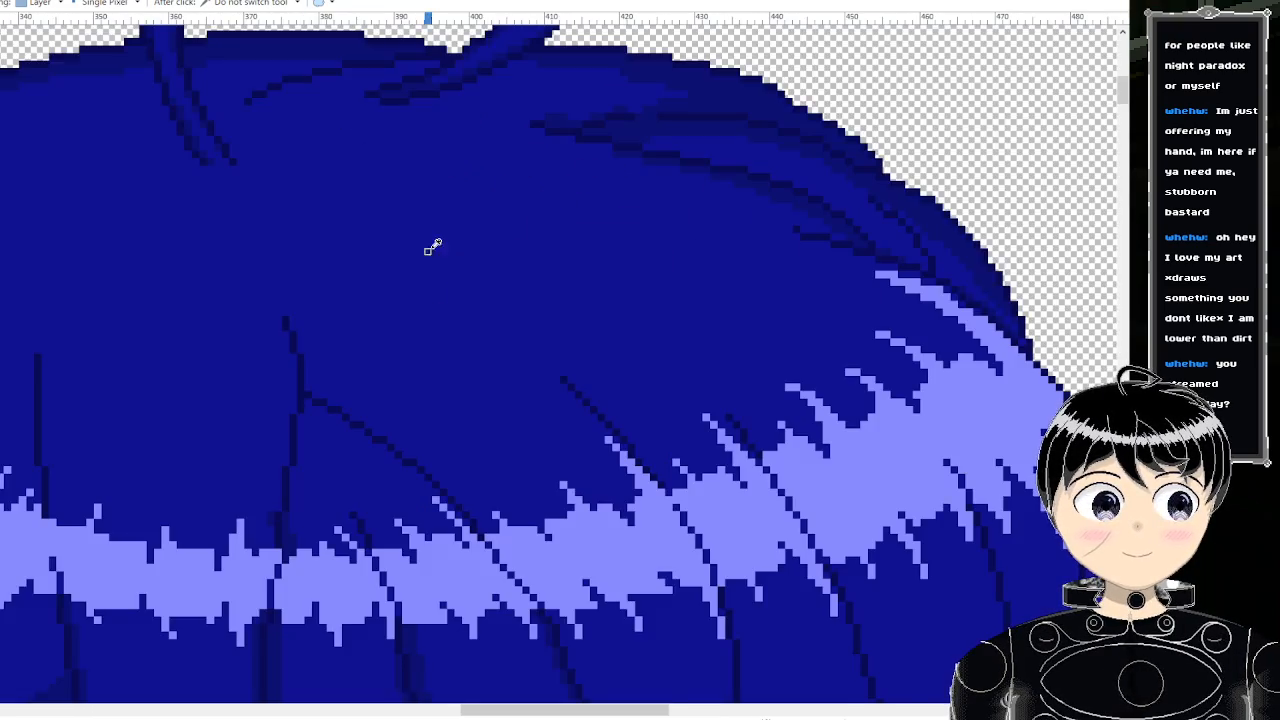
key(ctrl+Tab)
key(ctrl+Tab)
key(ctrl+Tab)
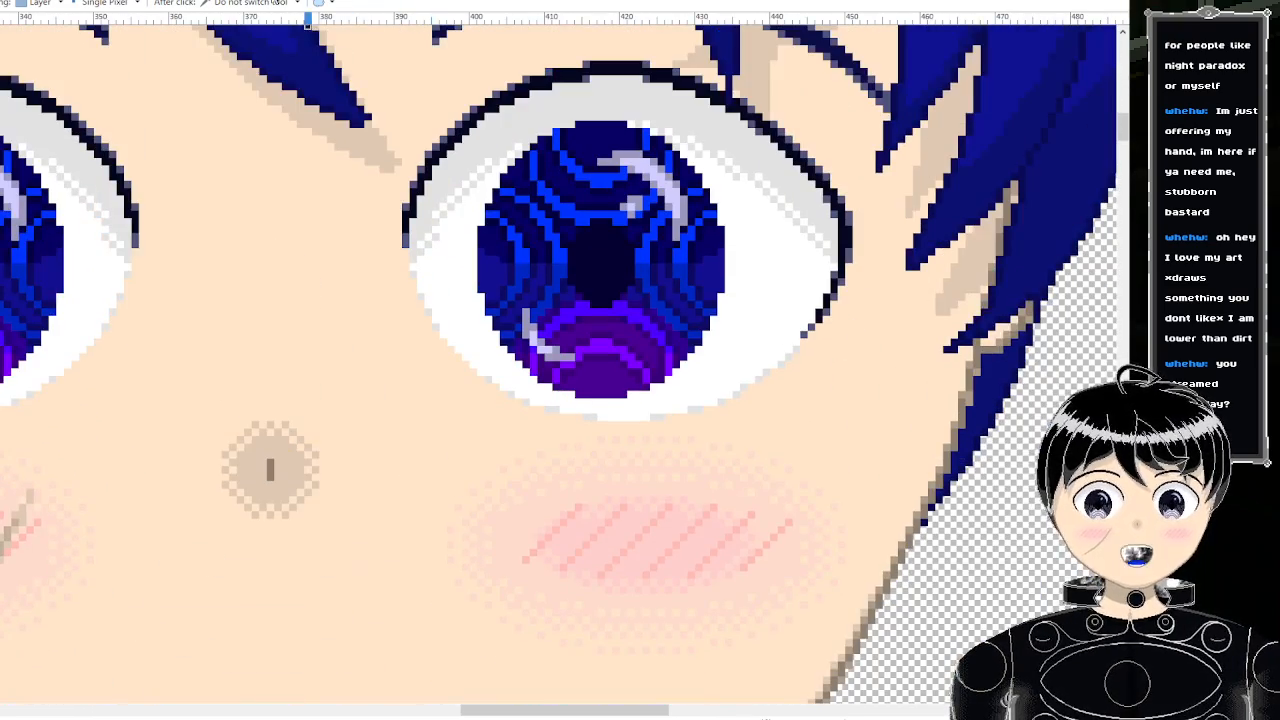
key(ctrl+Tab)
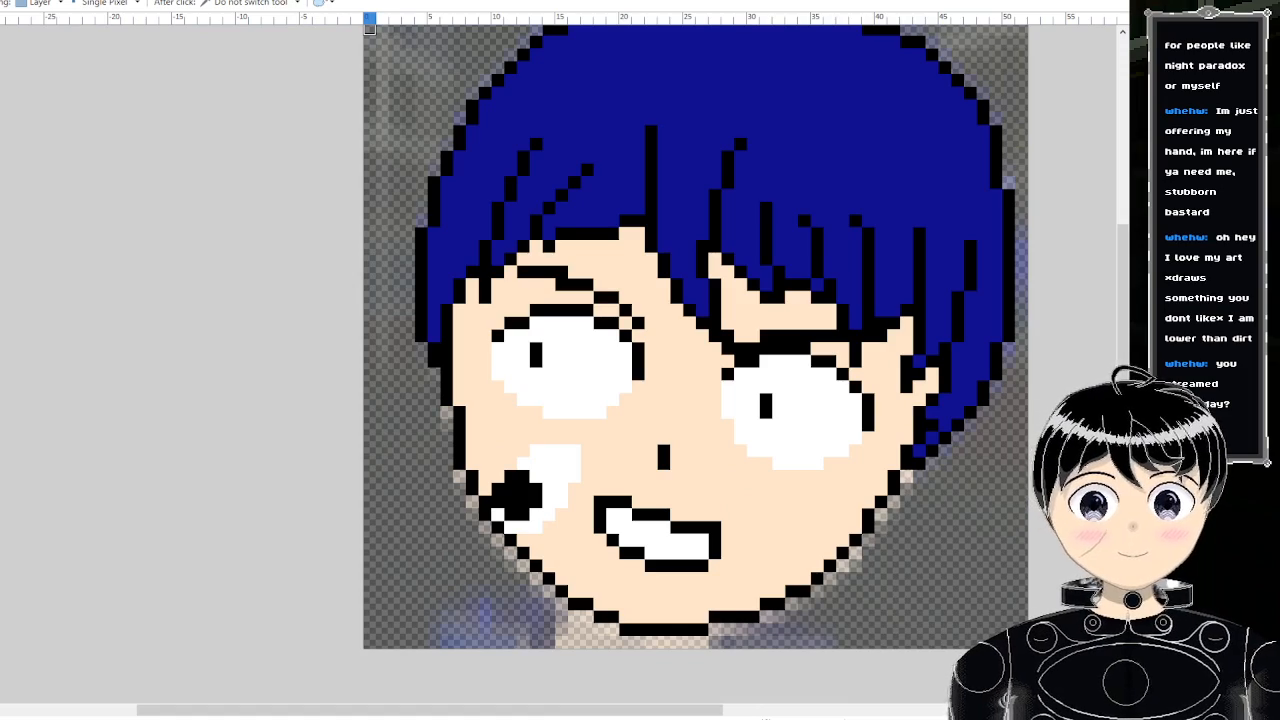
key(ctrl+Tab)
key(ctrl+Tab)
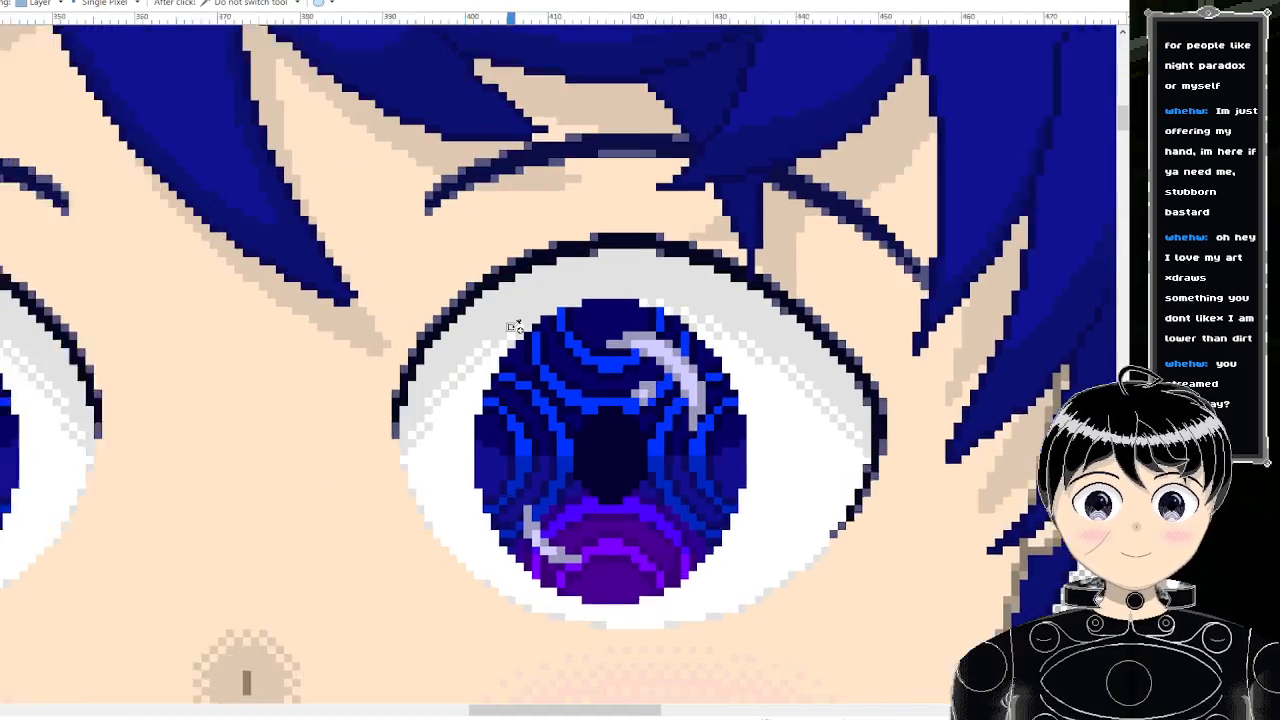
key(ctrl+Tab)
key(ctrl+Tab)
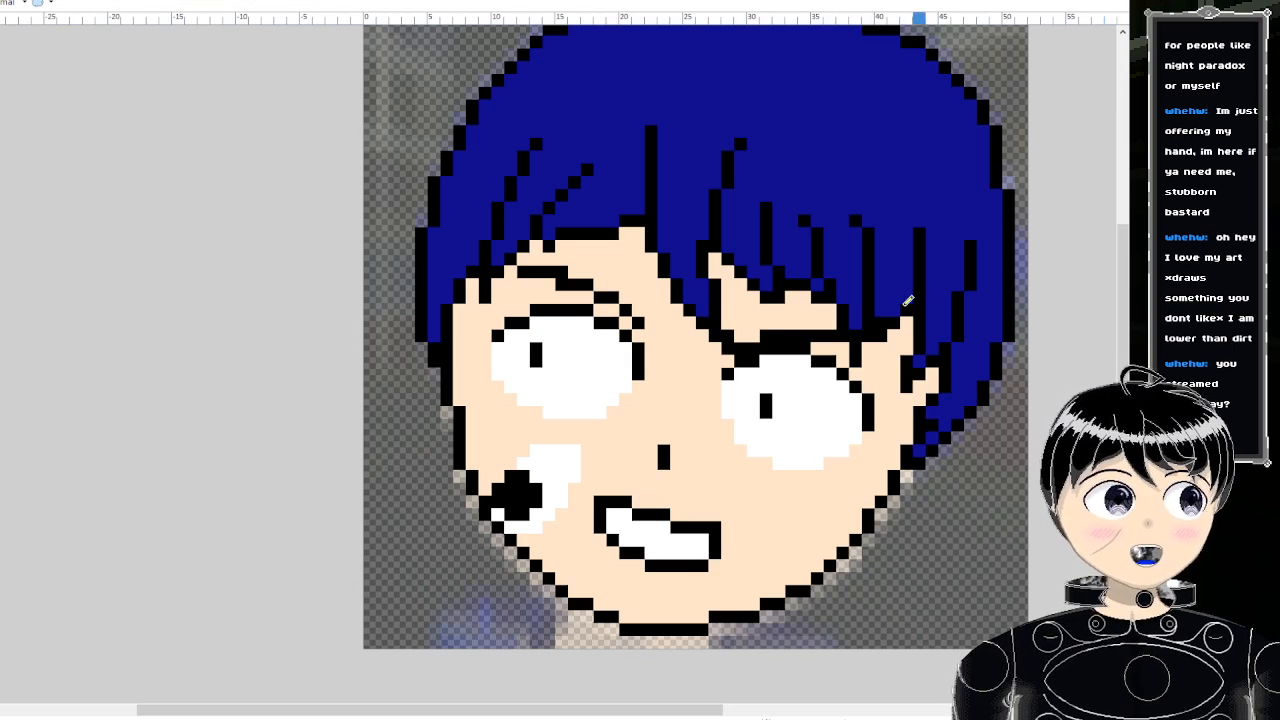
- Recolour the black upper eyelid lines of both eyes with the near-black navy colour
scroll(690, 410, up, 2)
mouse_move(688, 412)
mouse_down()
mouse_move(756, 379)
mouse_move(818, 372)
mouse_move(925, 441)
mouse_move(940, 485)
mouse_up()
scroll(537, 384, up, 2)
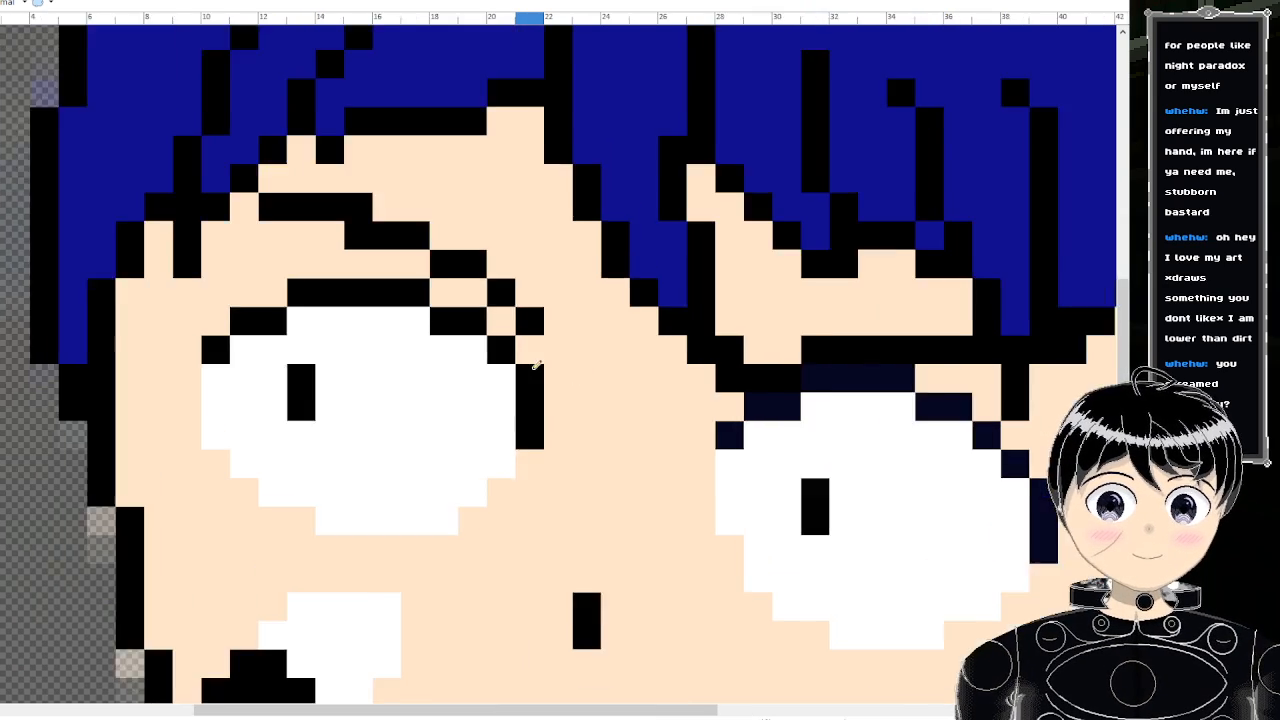
click(531, 397)
mouse_move(537, 388)
mouse_down()
mouse_move(475, 314)
mouse_move(395, 278)
mouse_move(251, 266)
mouse_move(220, 297)
mouse_move(175, 304)
mouse_move(146, 330)
mouse_up()
scroll(146, 330, down, 5)
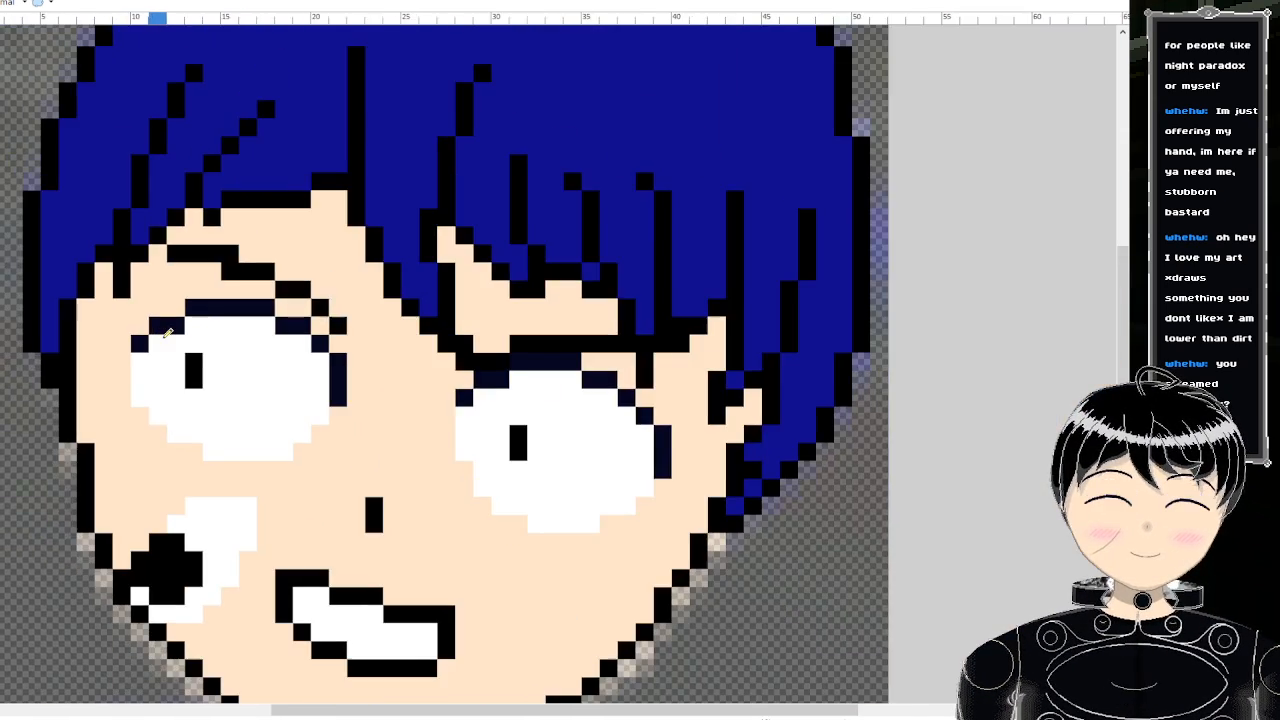
- Sample the dark navy eyebrow colour from the full-size illustration and return to the pixel face
scroll(365, 385, up, 5)
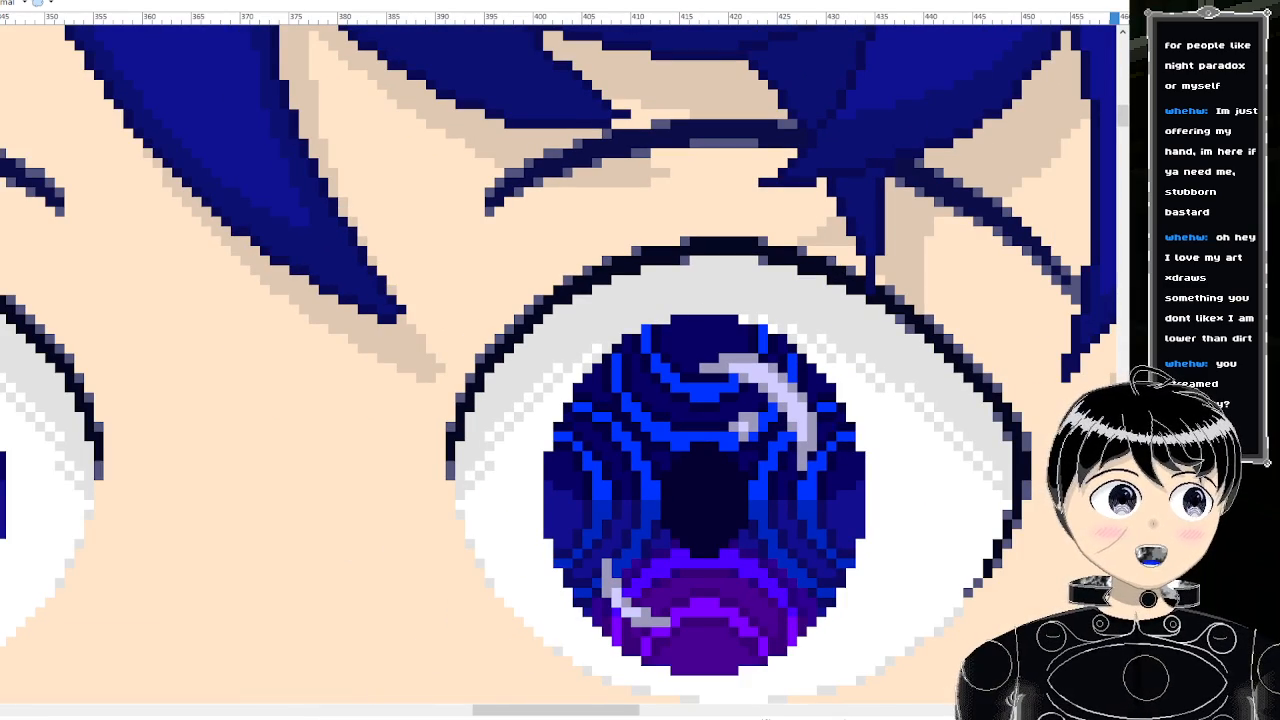
key(k)
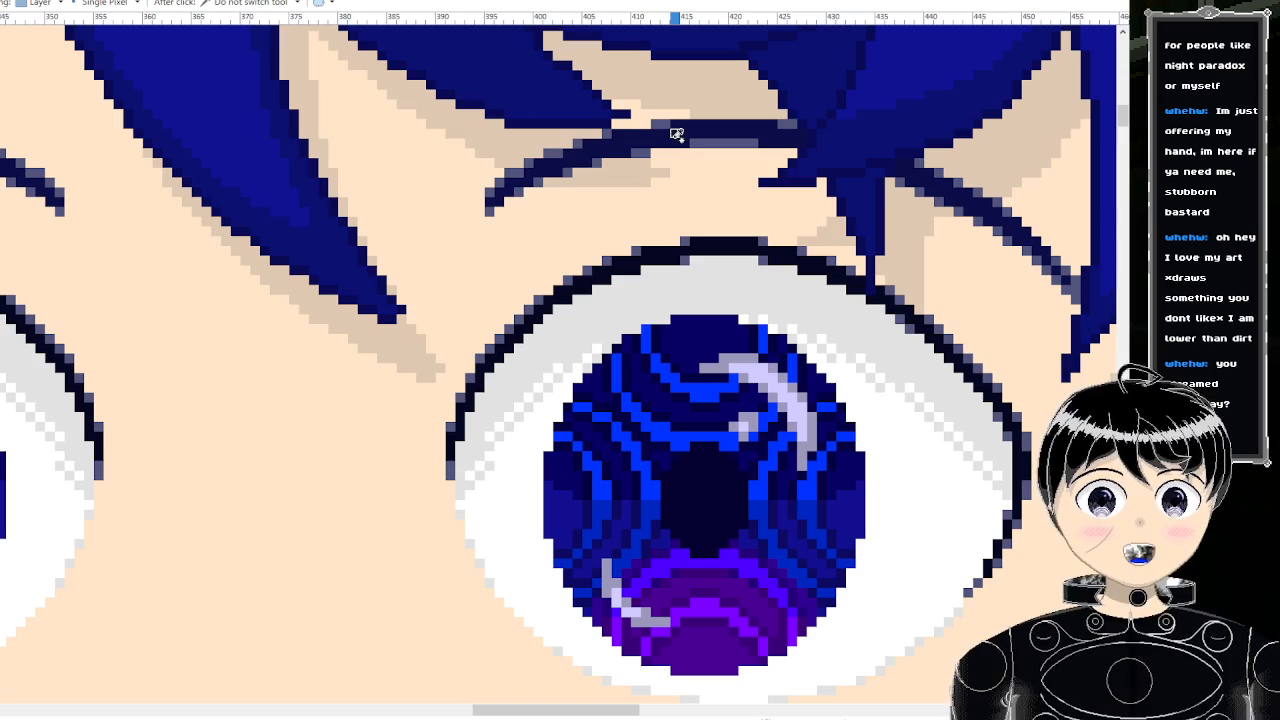
scroll(212, 370, down, 5)
scroll(190, 350, up, 6)
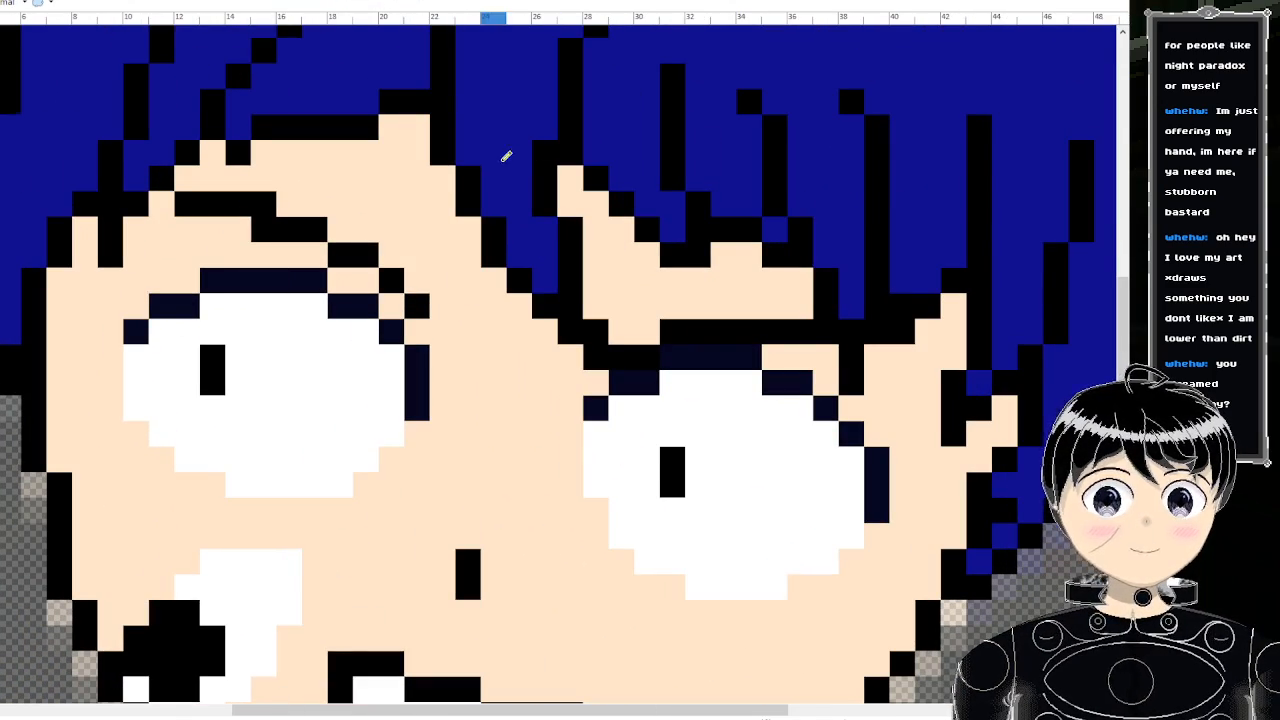
- Recolour the black pixels of both eyebrows with the dark navy eyebrow colour
scroll(450, 240, up, 2)
drag(406, 358, 298, 280)
drag(254, 240, 51, 194)
scroll(231, 320, right, 3)
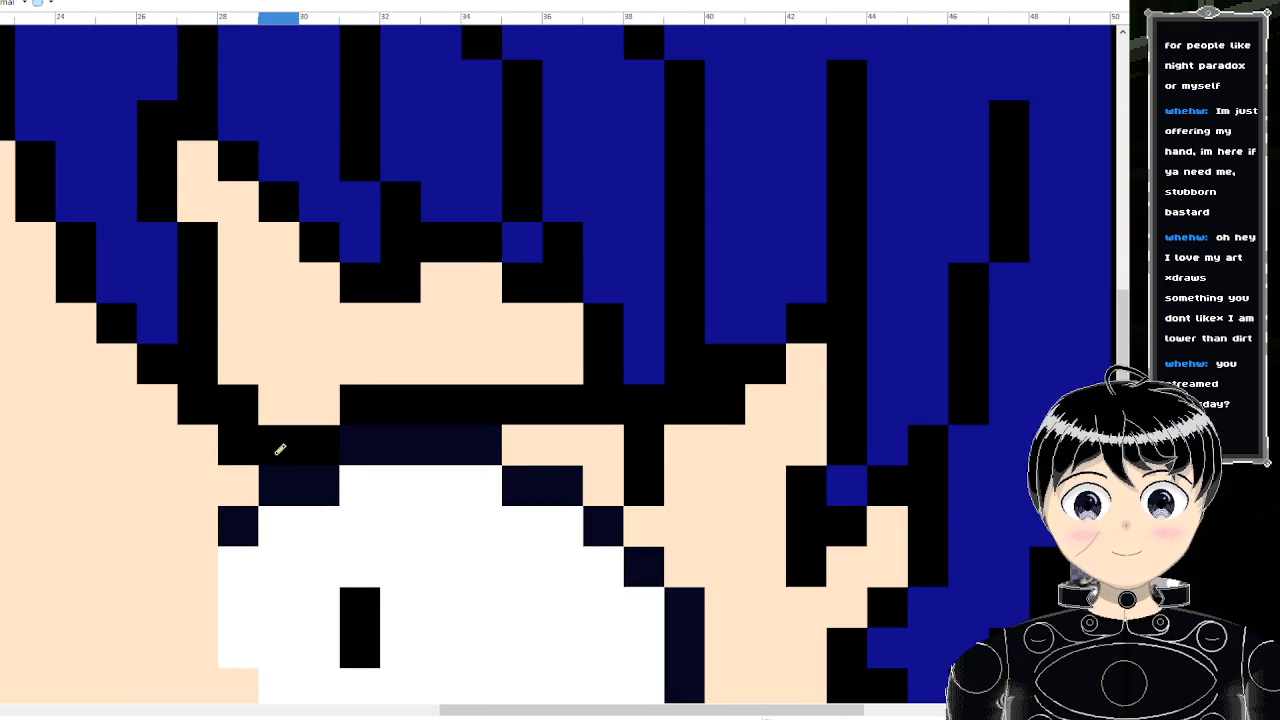
mouse_move(281, 452)
mouse_down()
mouse_move(363, 403)
mouse_move(586, 391)
mouse_up()
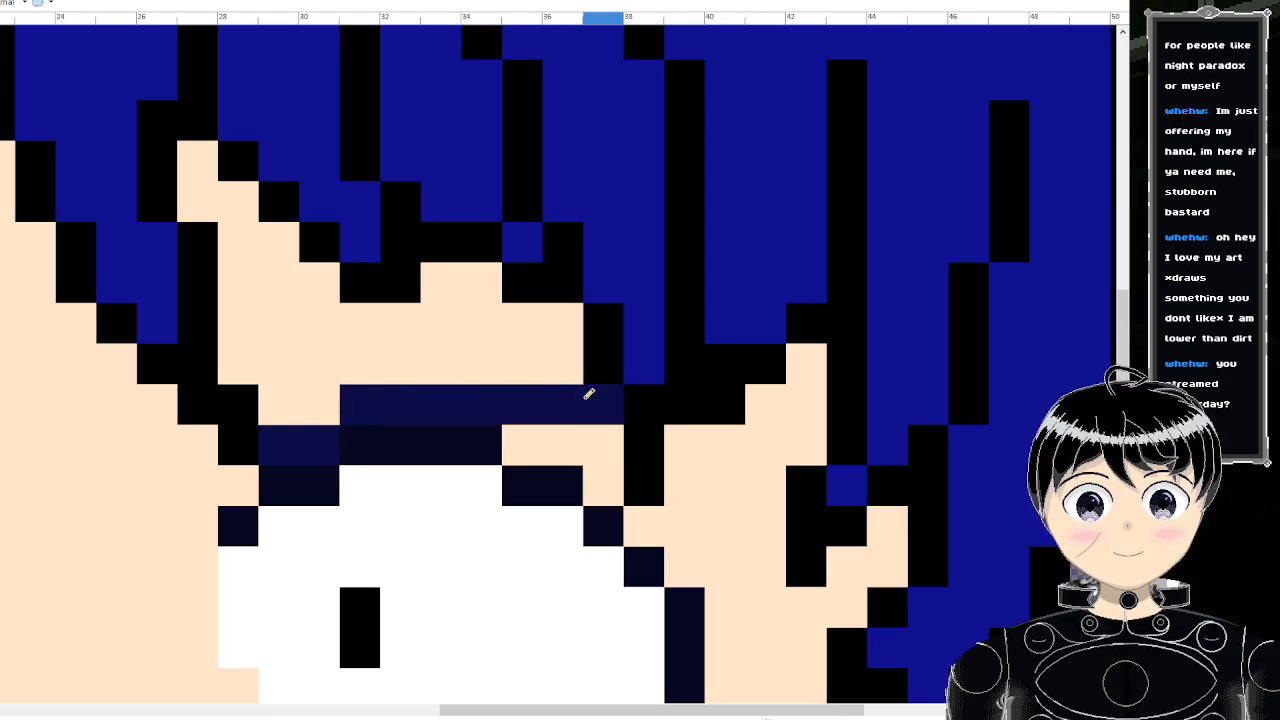
drag(689, 391, 722, 398)
scroll(722, 398, down, 5)
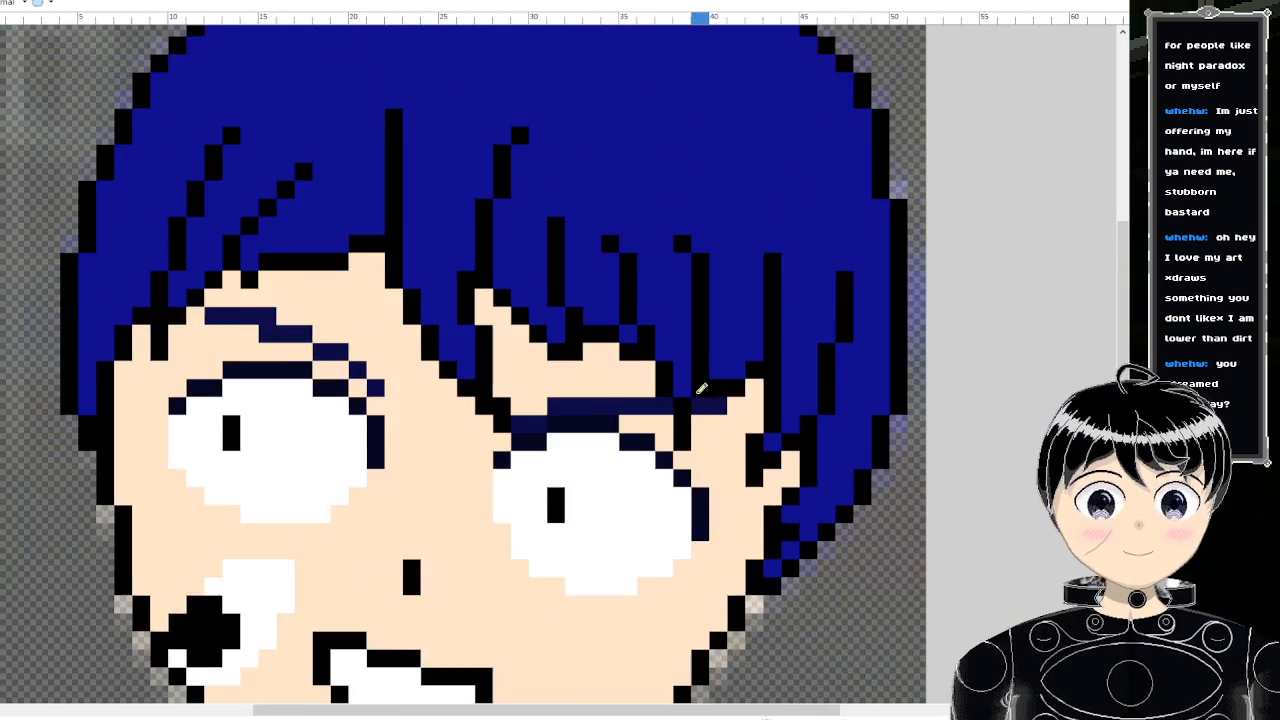
scroll(586, 409, up, 3)
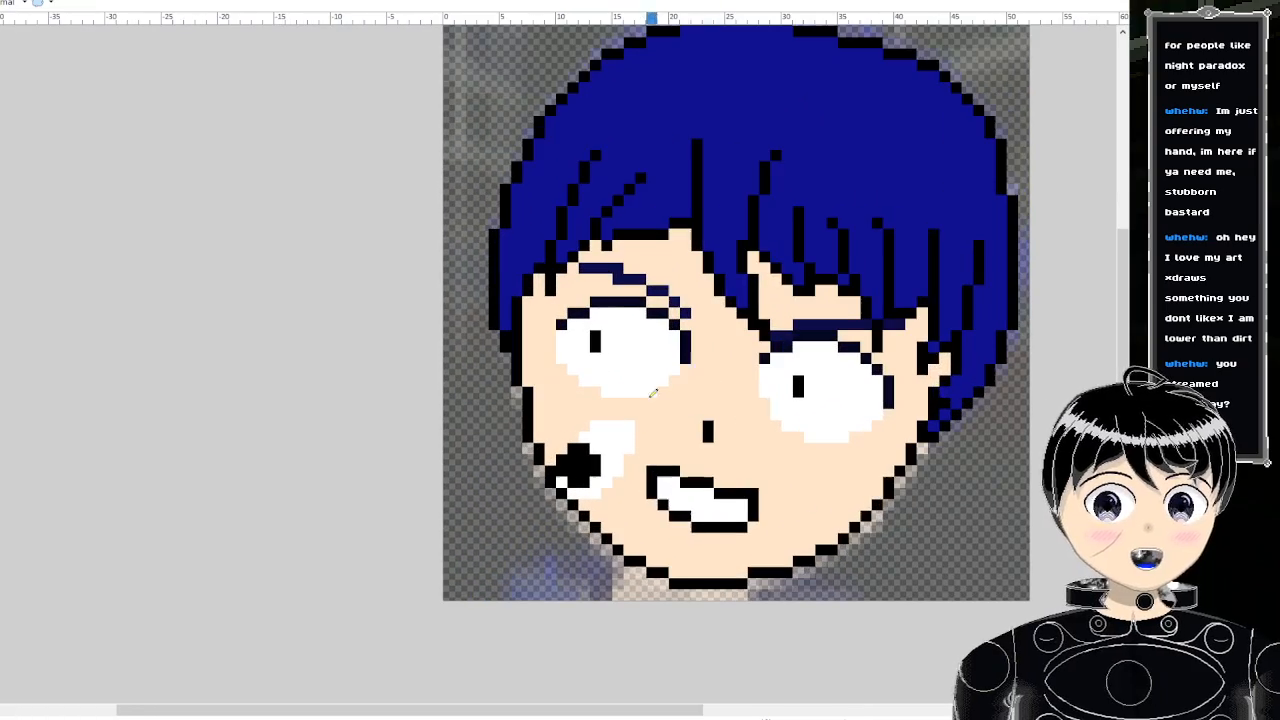
- Sample the iris's dark blue as primary colour and its purple as secondary colour from the full-size illustration
scroll(860, 375, up, 4)
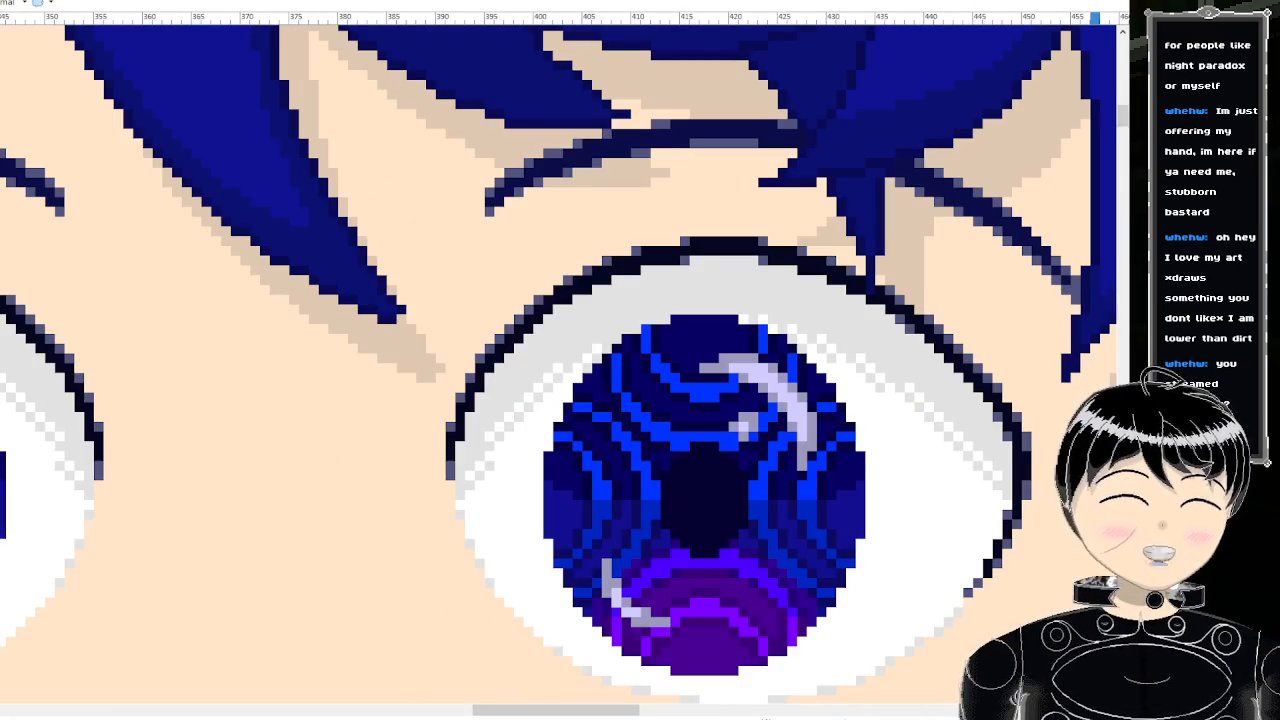
scroll(766, 543, up, 1)
scroll(766, 543, down, 5)
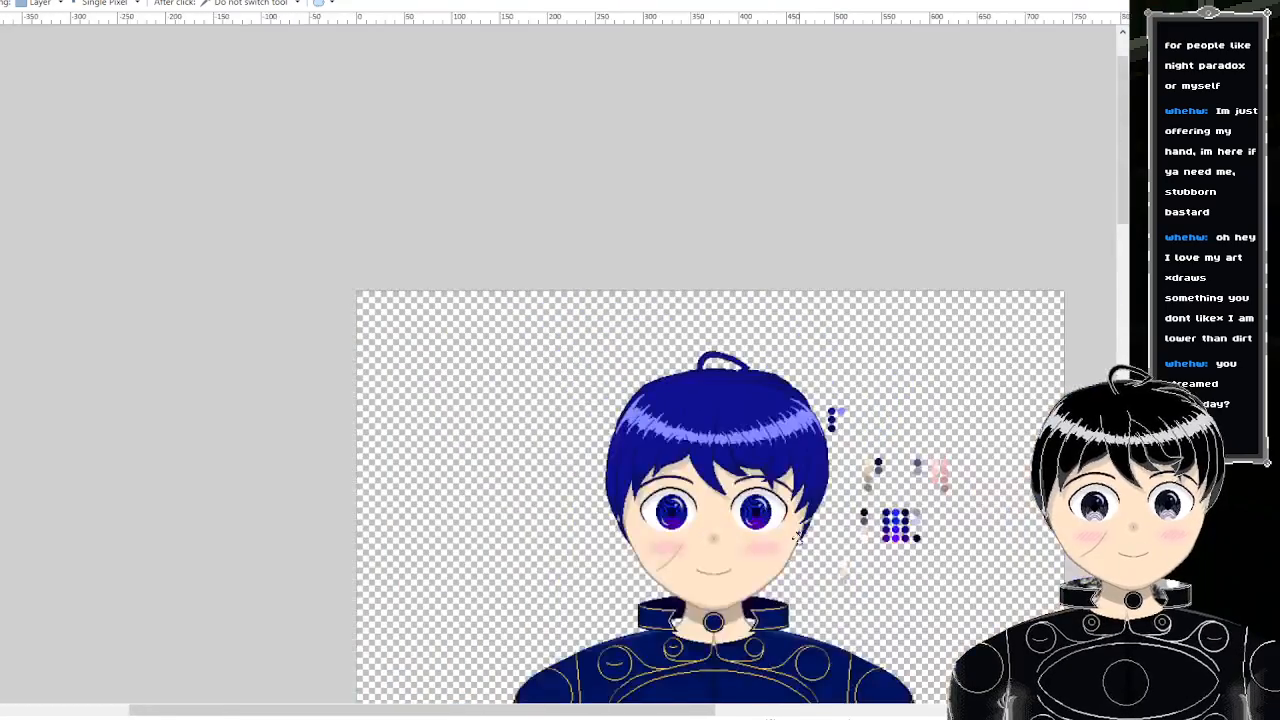
scroll(790, 557, up, 3)
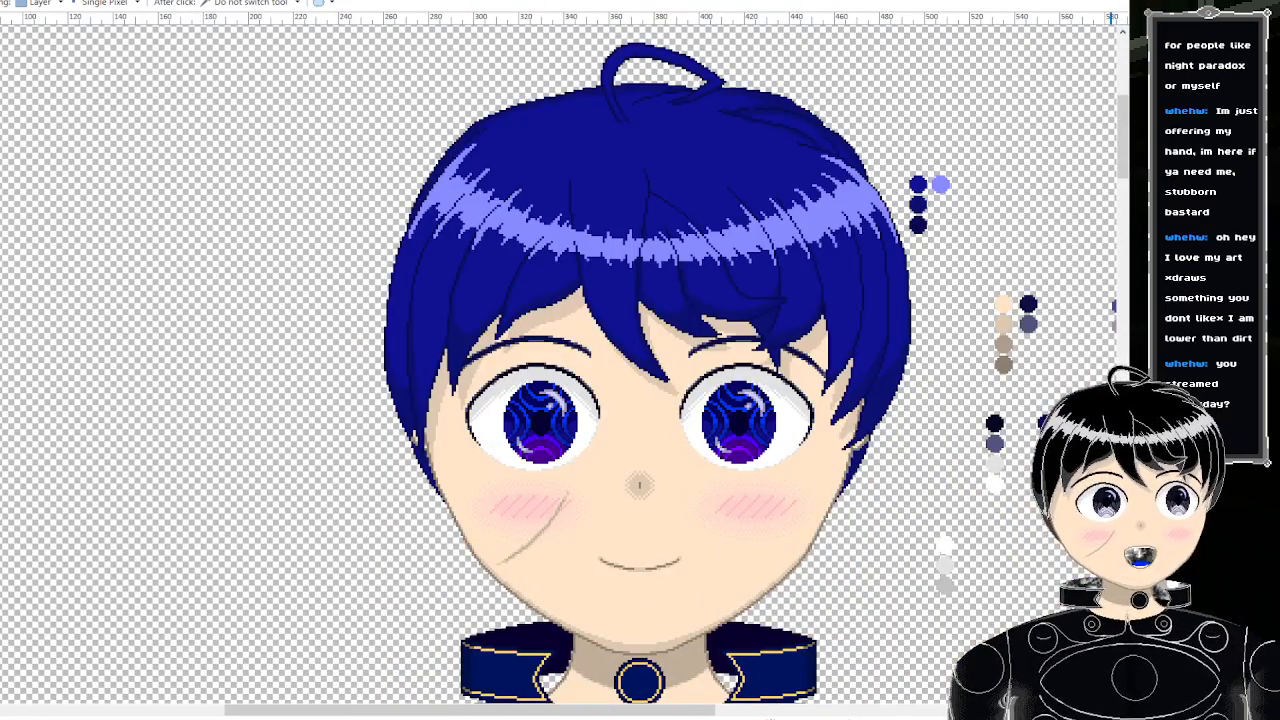
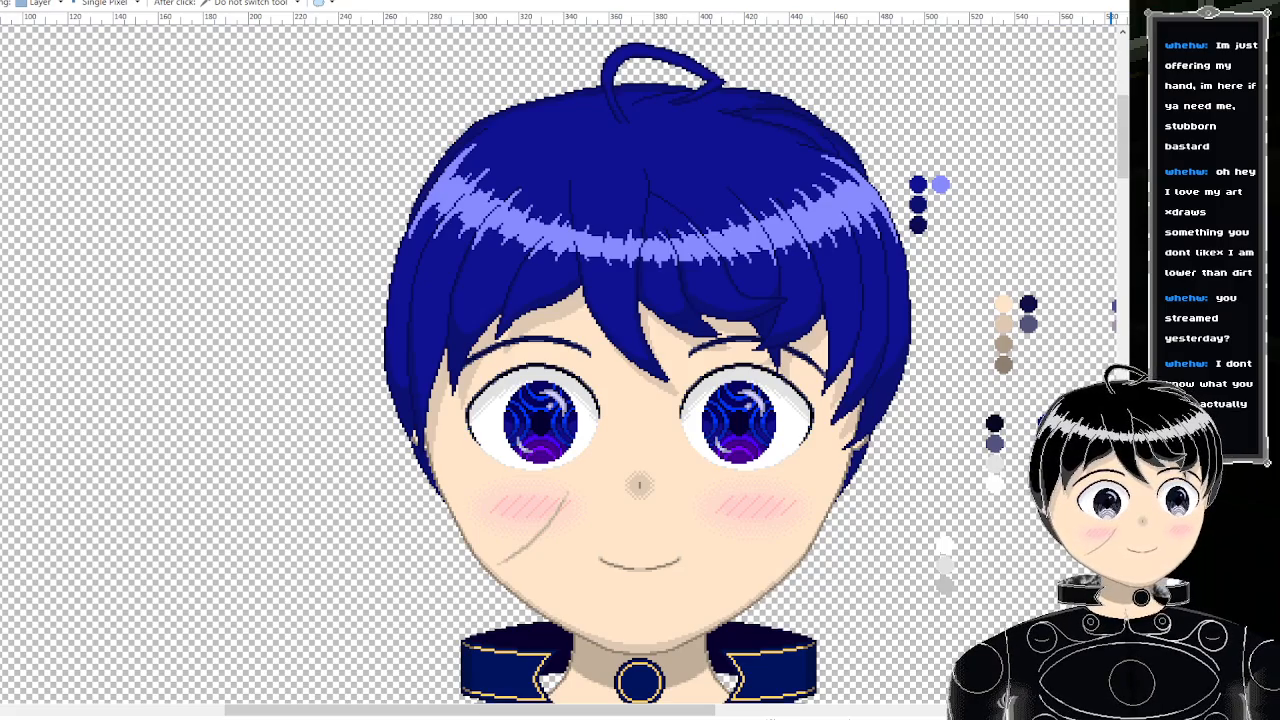
scroll(640, 485, up, 5)
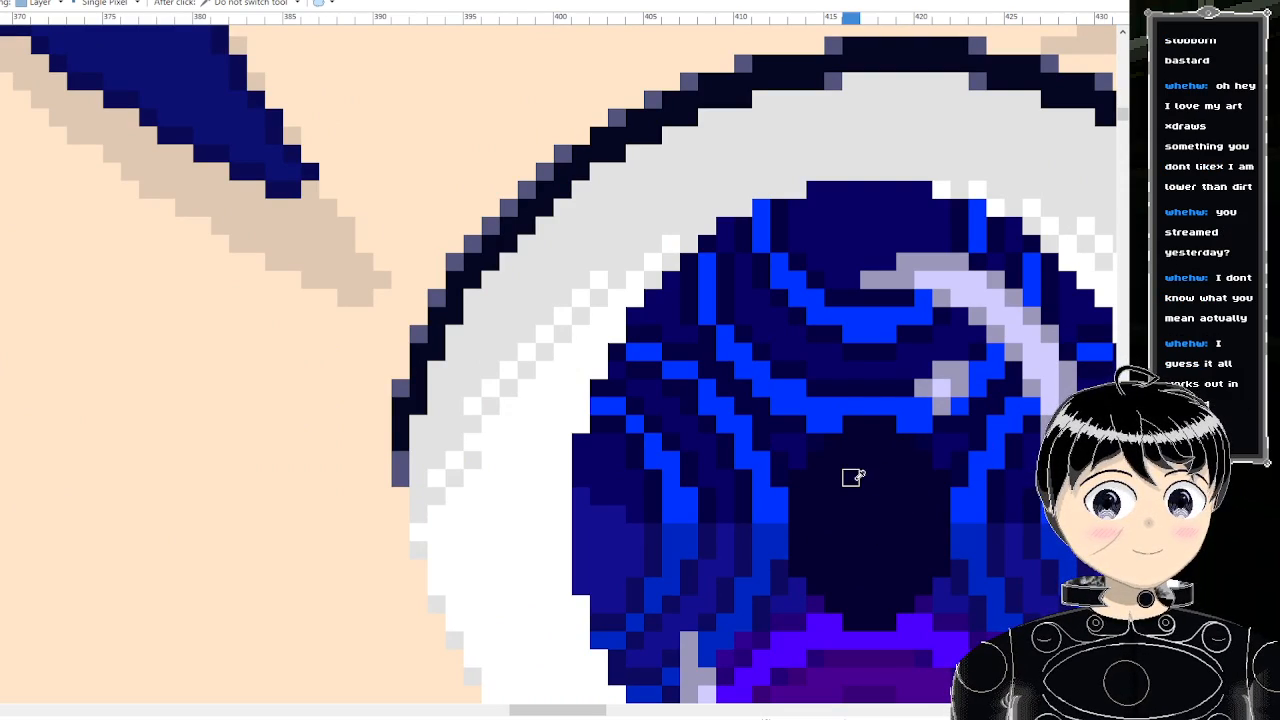
scroll(905, 548, down, 2)
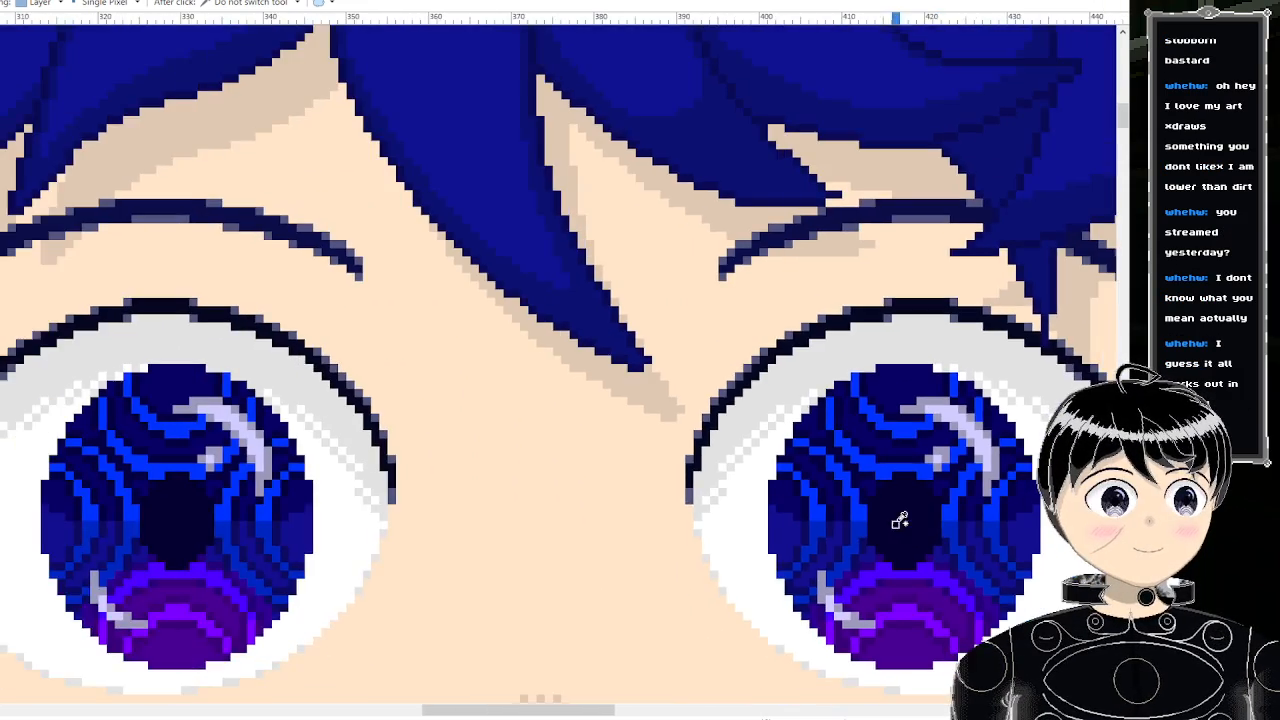
scroll(898, 497, up, 1)
scroll(988, 508, up, 1)
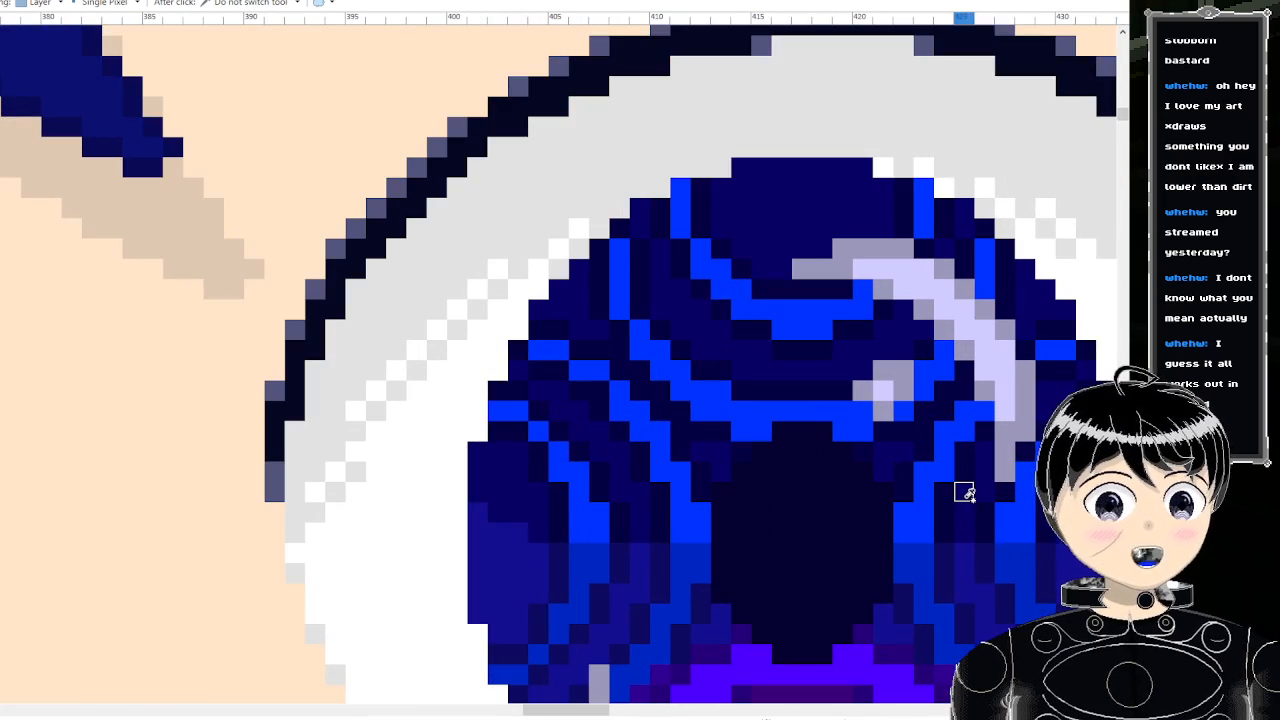
scroll(965, 508, down, 1)
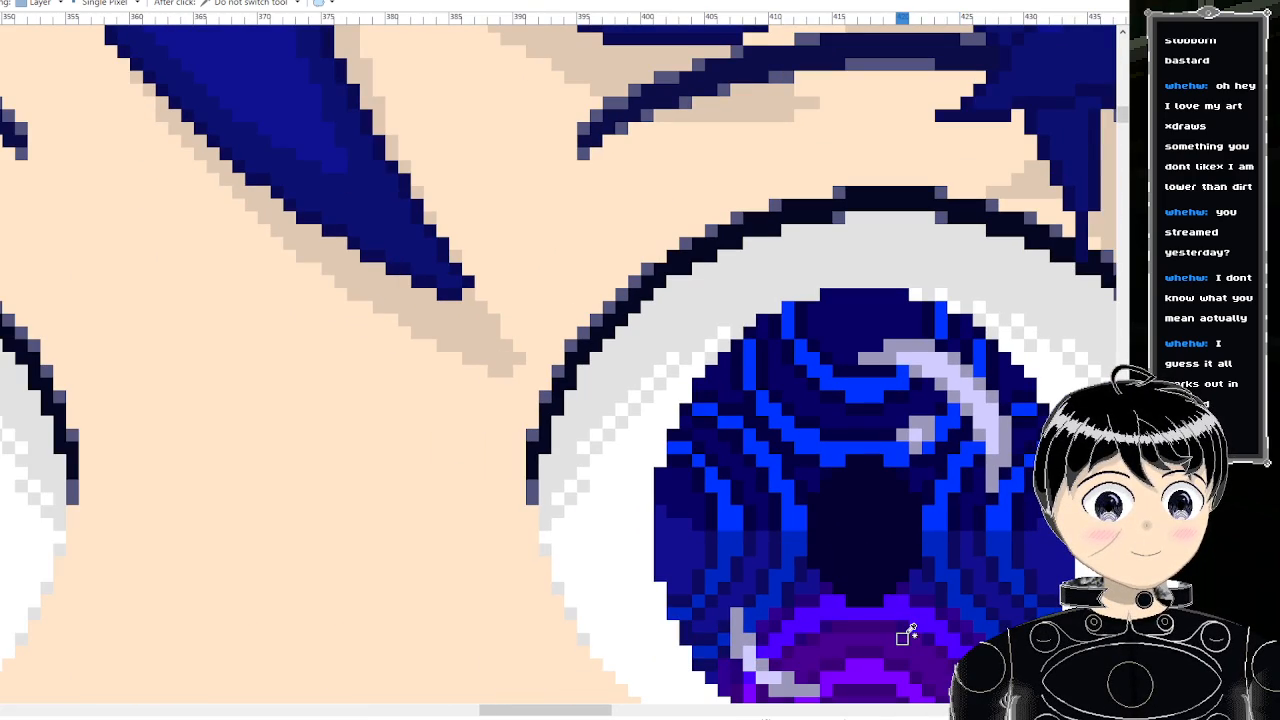
click(250, 2)
- Recolour the two-pixel pupil of each eye with dark blue for the upper pixel and purple for the lower one
scroll(526, 437, up, 2)
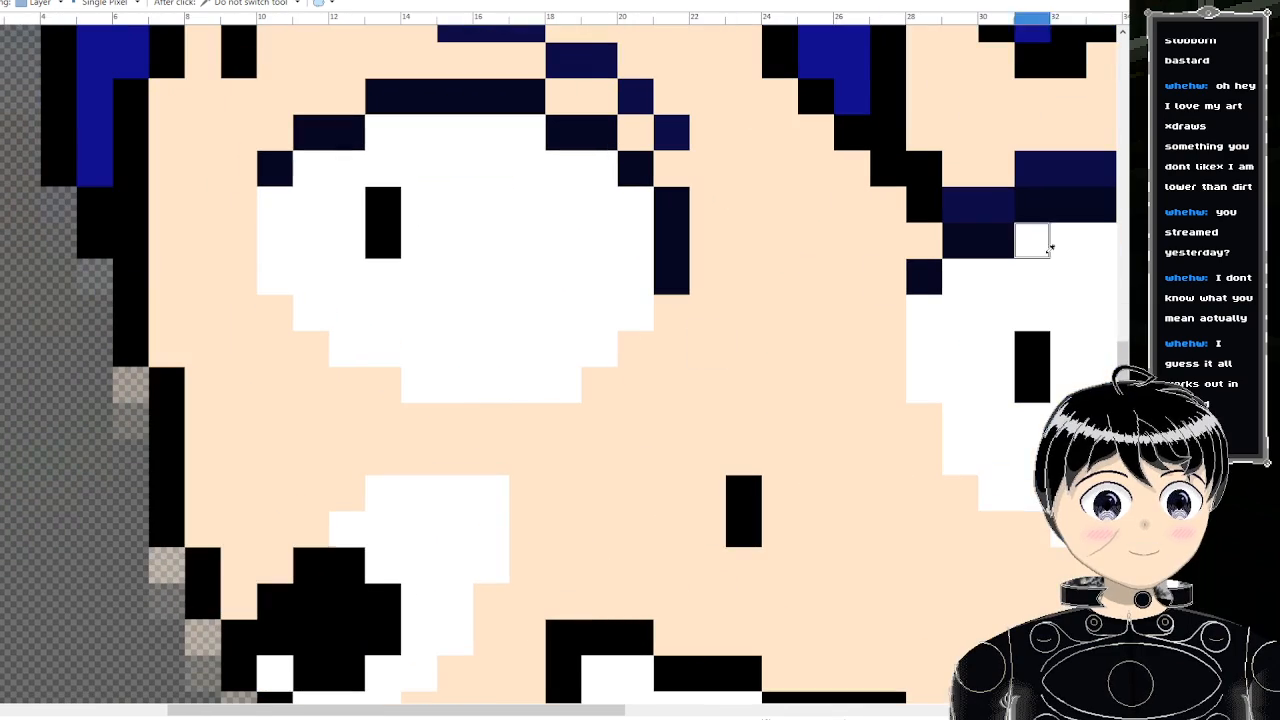
key(p)
click(1031, 342)
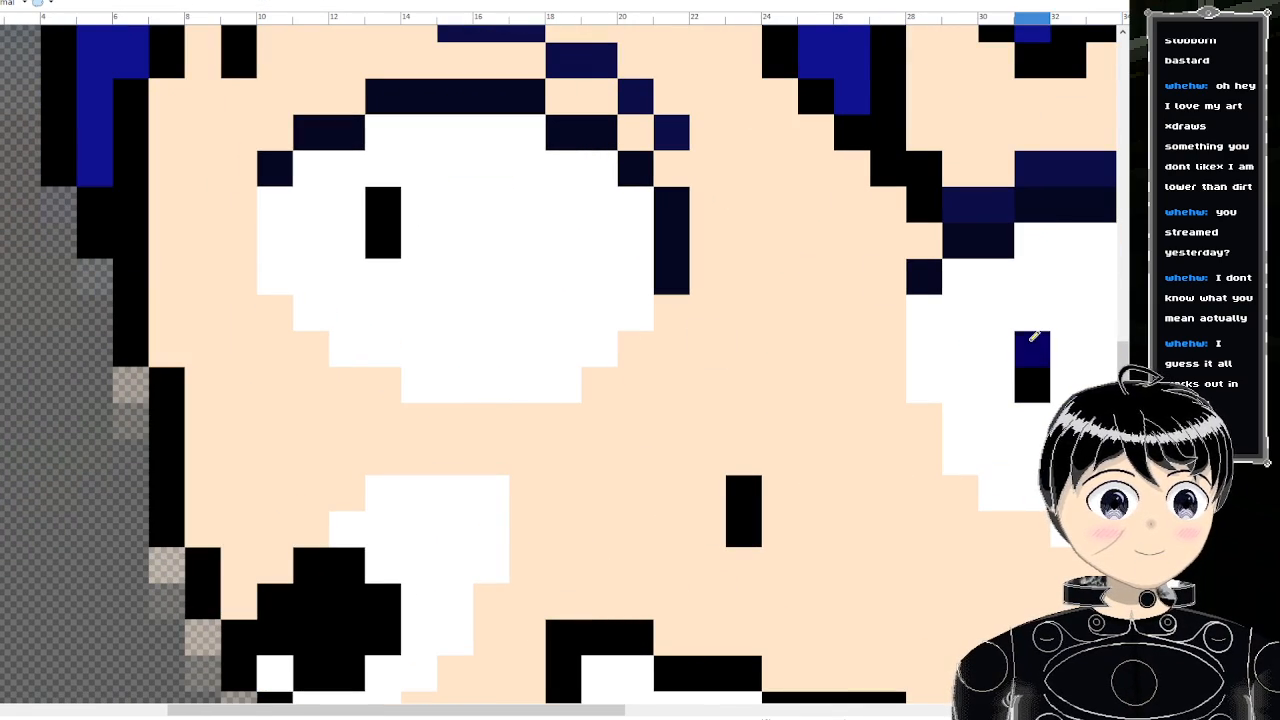
right_click(1031, 381)
click(383, 205)
right_click(383, 240)
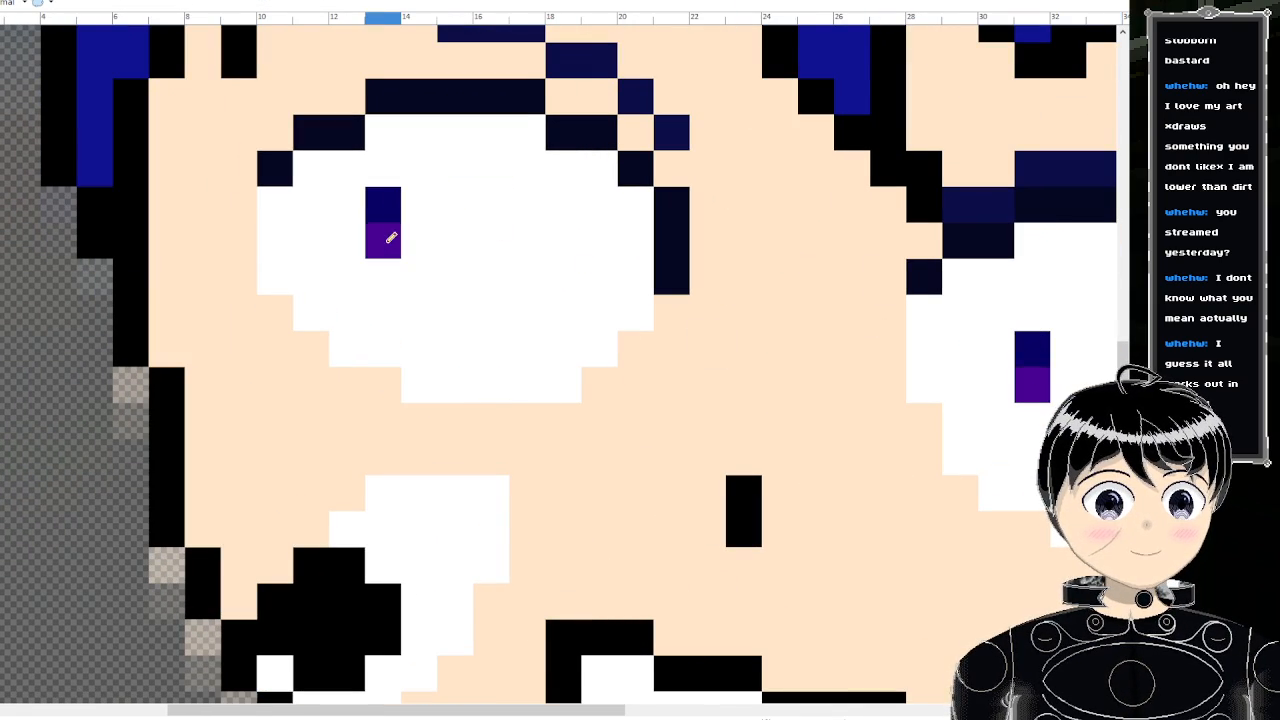
scroll(508, 178, down, 4)
scroll(508, 178, down, 1)
scroll(555, 207, up, 5)
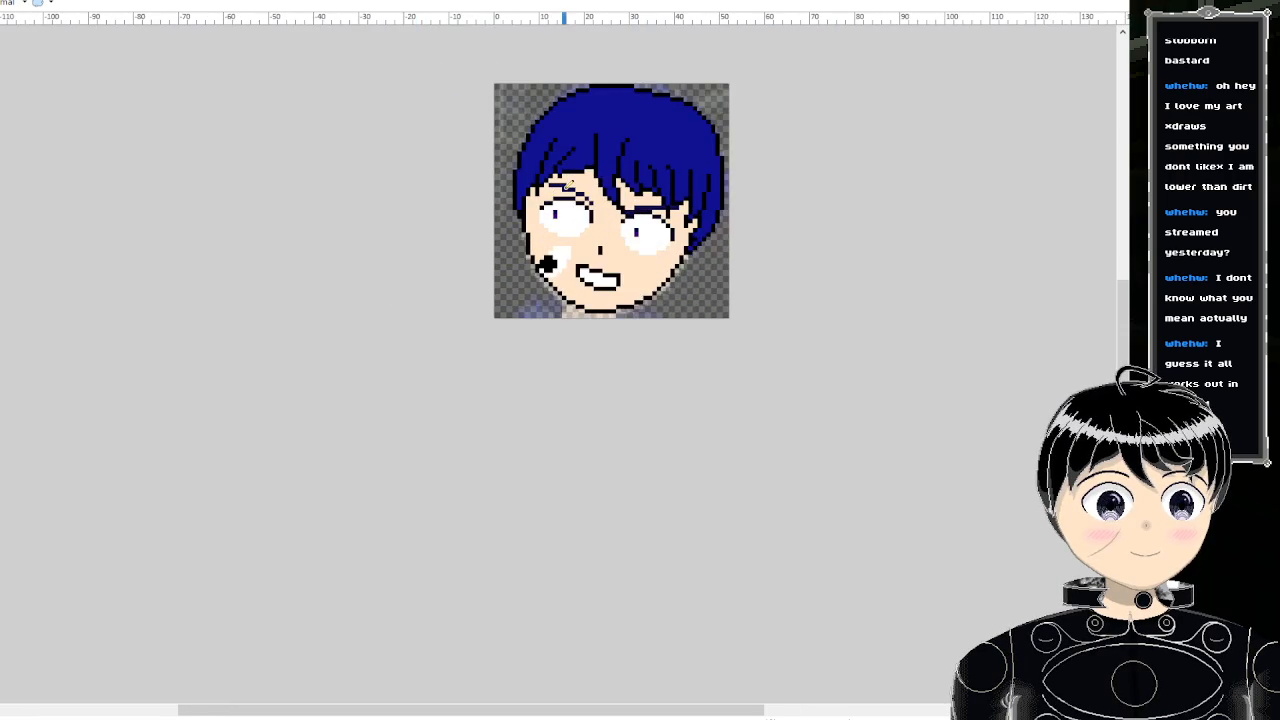
- Select the two-pixel pupil of the left eye and move it down by one pixel
scroll(555, 207, up, 2)
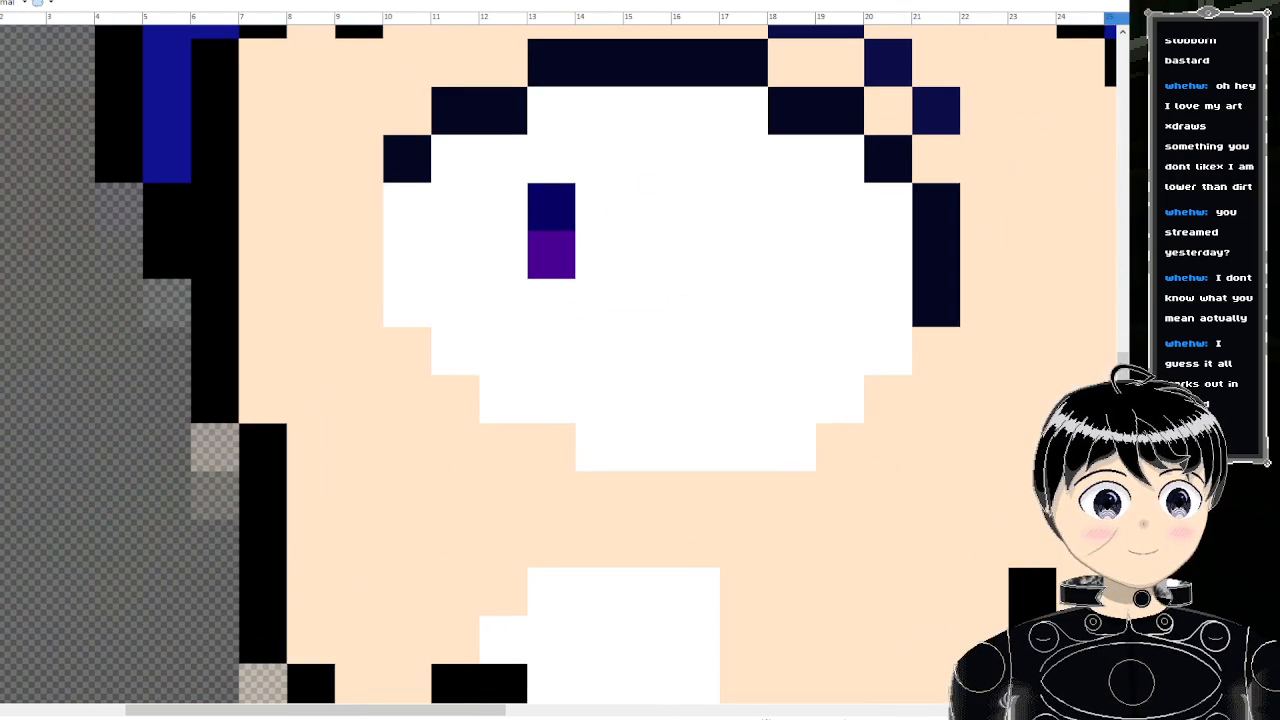
key(s)
drag(562, 201, 566, 266)
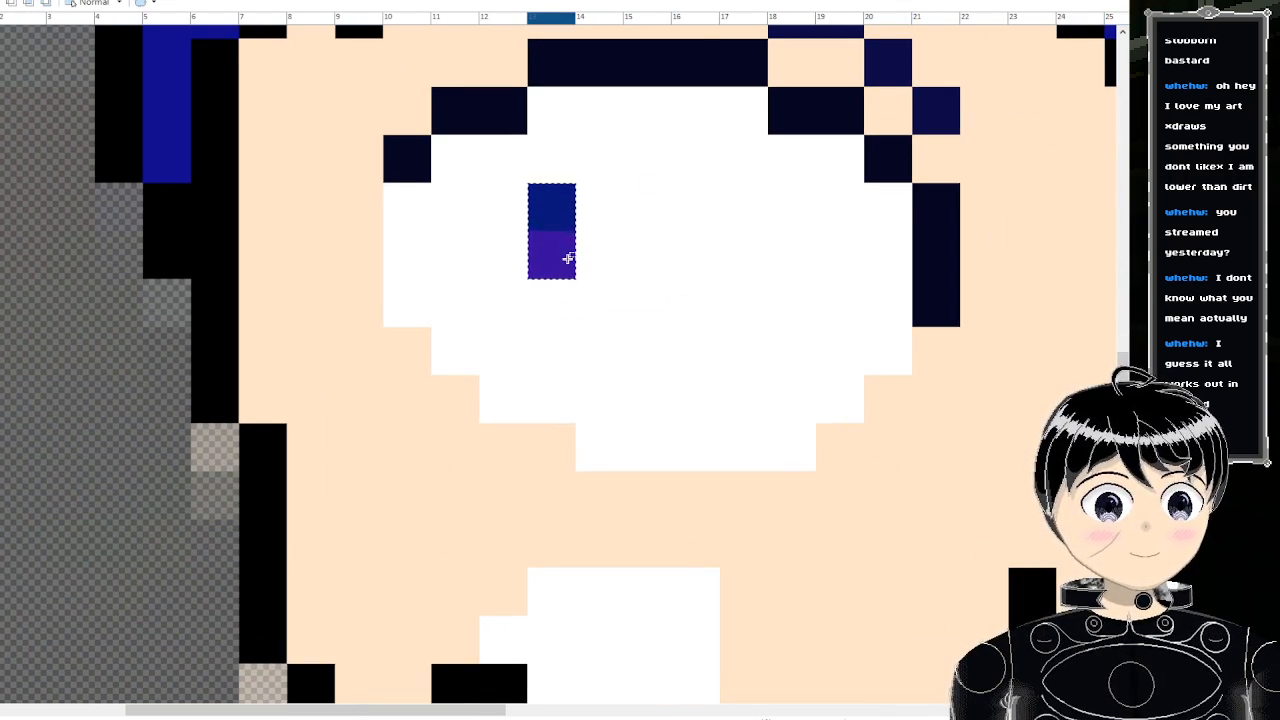
key(m)
key(Down)
scroll(566, 255, down, 6)
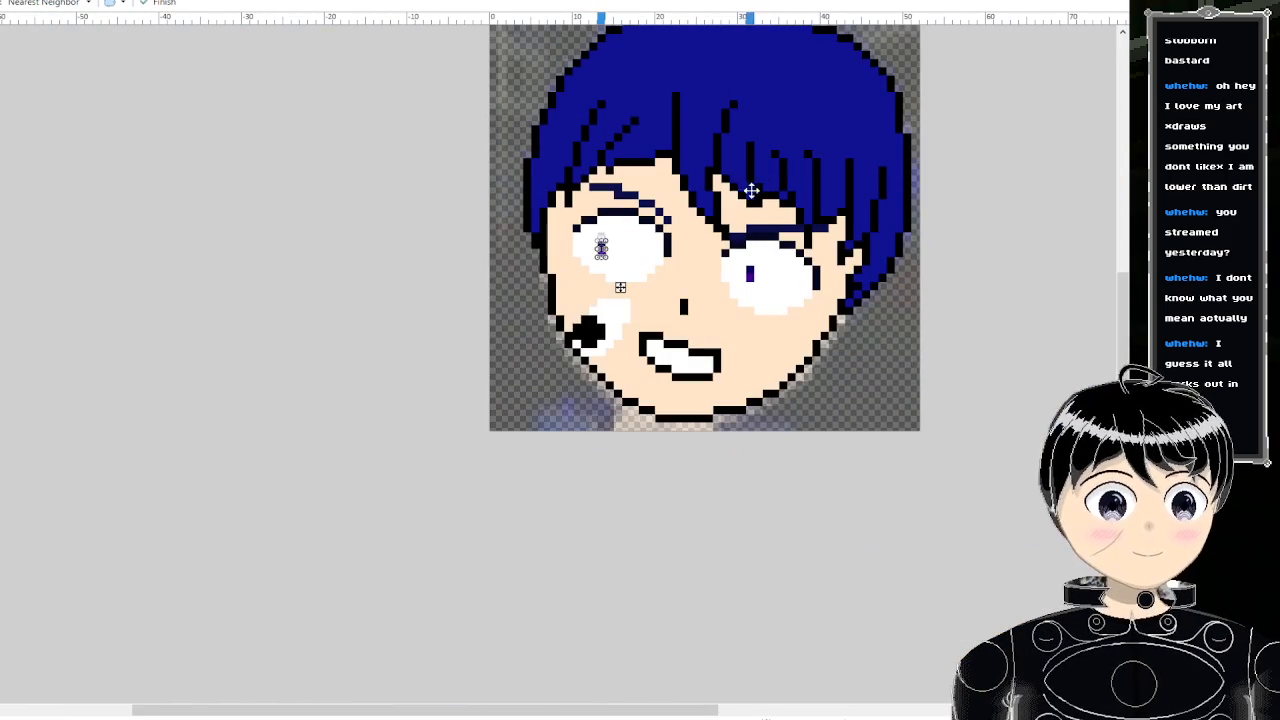
key(s)
scroll(770, 160, down, 2)
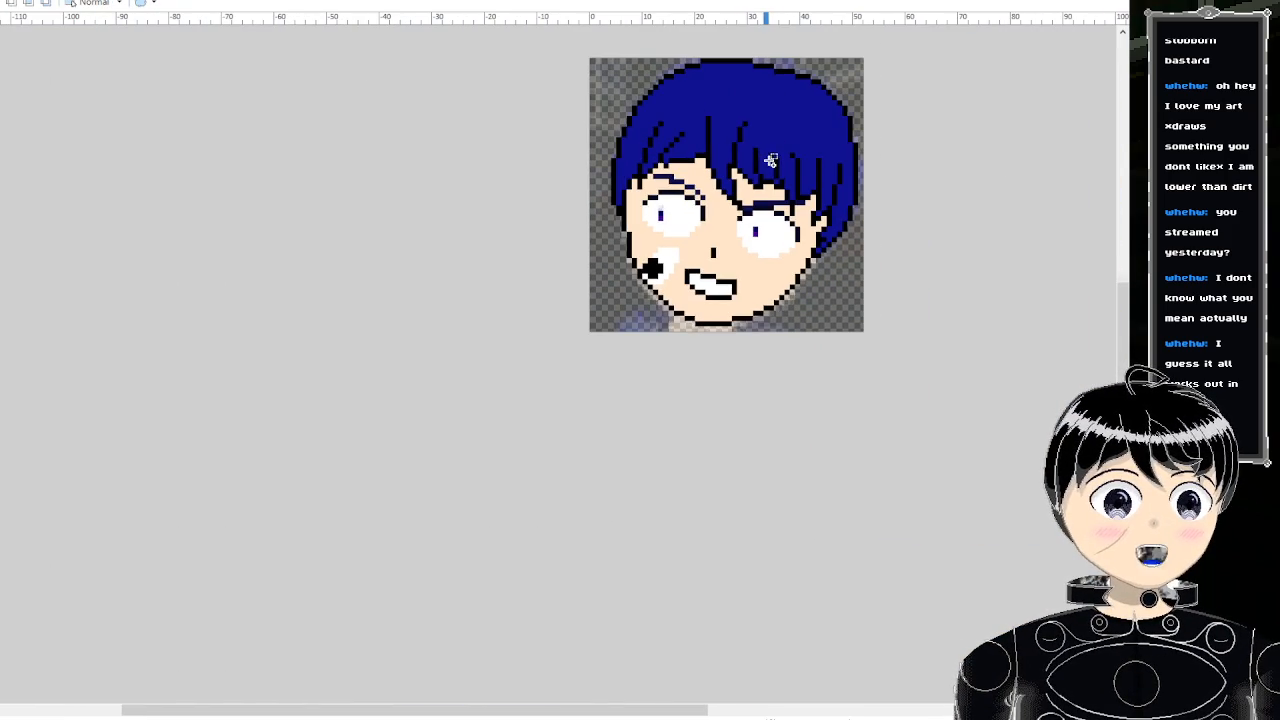
scroll(773, 160, up, 2)
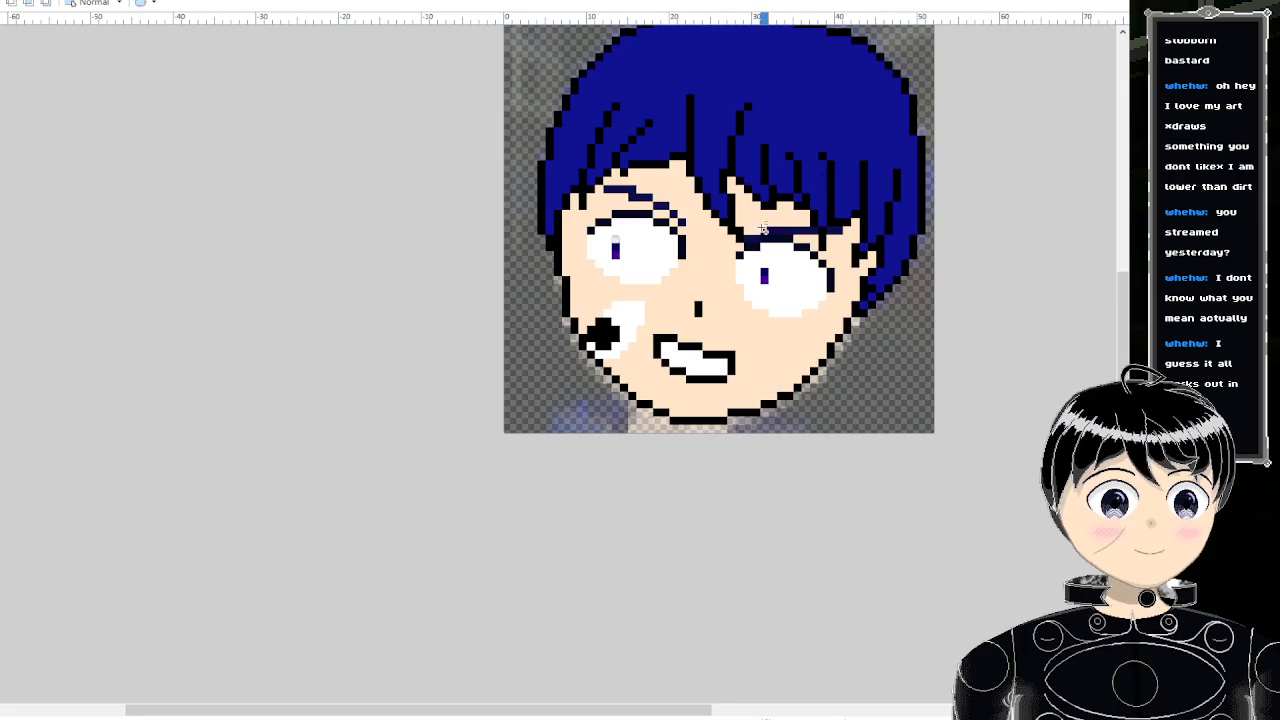
scroll(742, 166, up, 3)
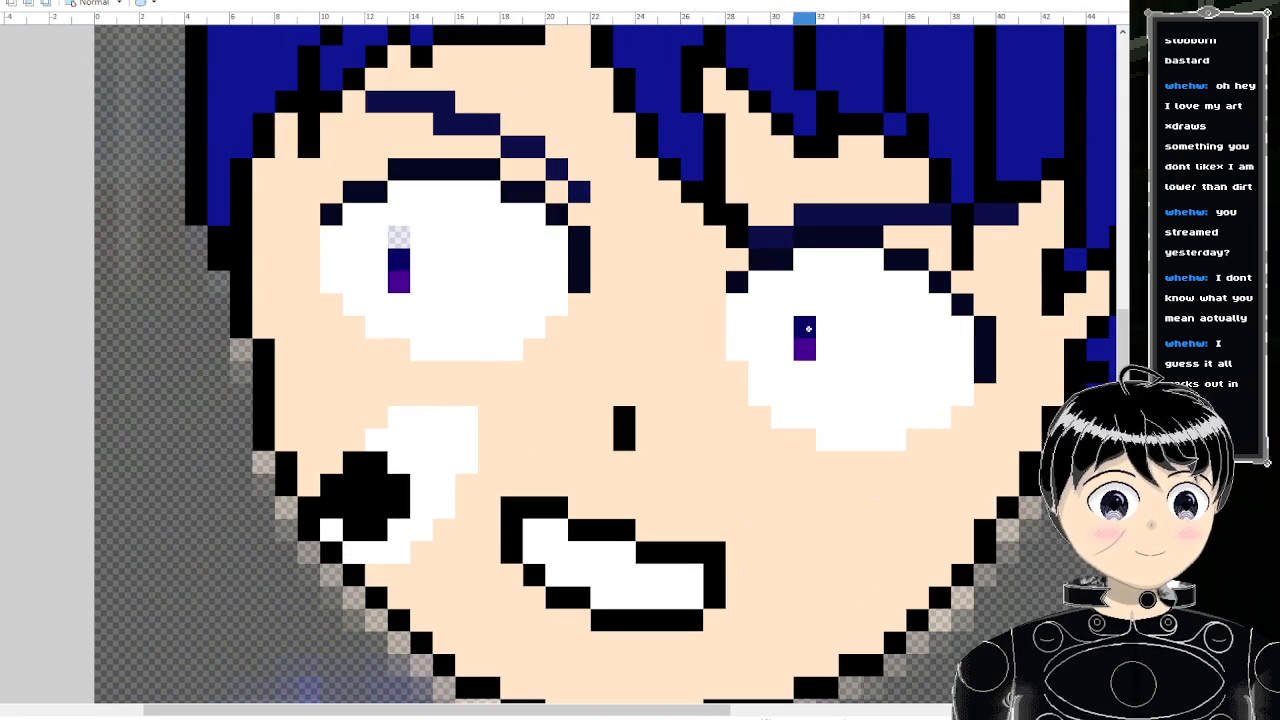
click(806, 345)
scroll(806, 345, down, 1)
scroll(806, 345, down, 3)
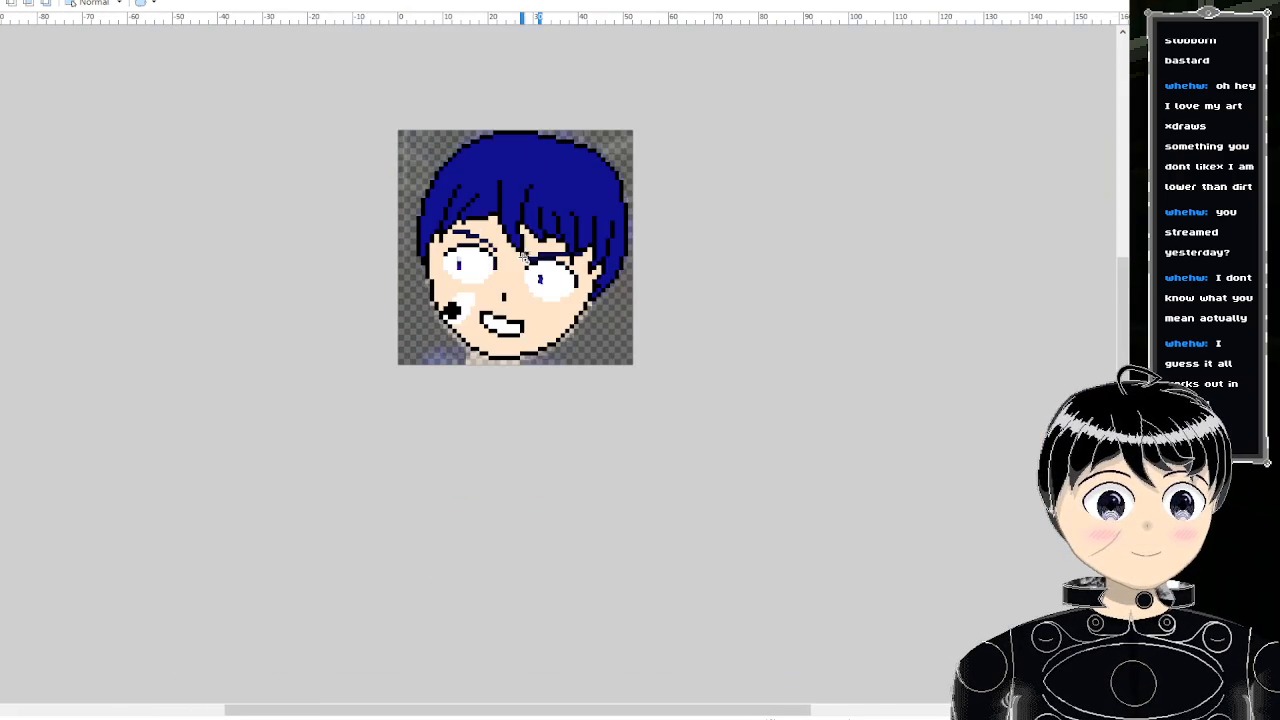
key(m)
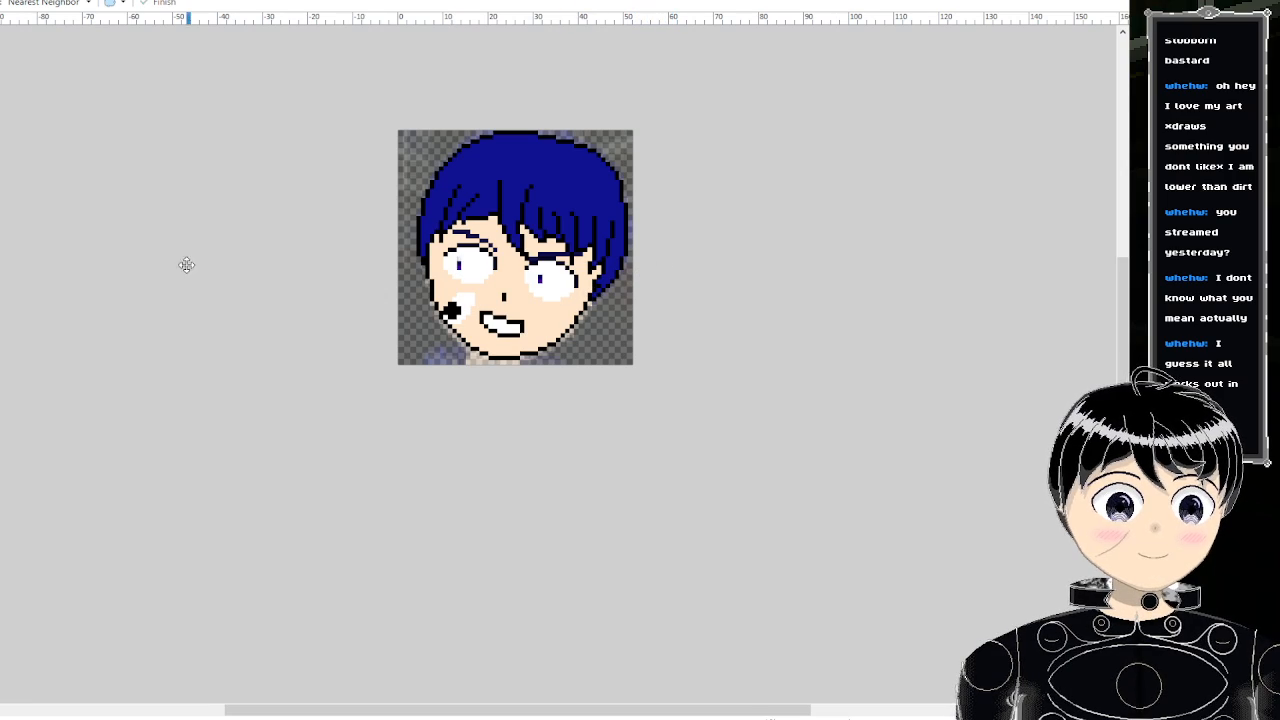
- Fill the transparent gap pixel above the left eye's pupil with the white of the eye
scroll(437, 264, up, 2)
scroll(503, 270, up, 3)
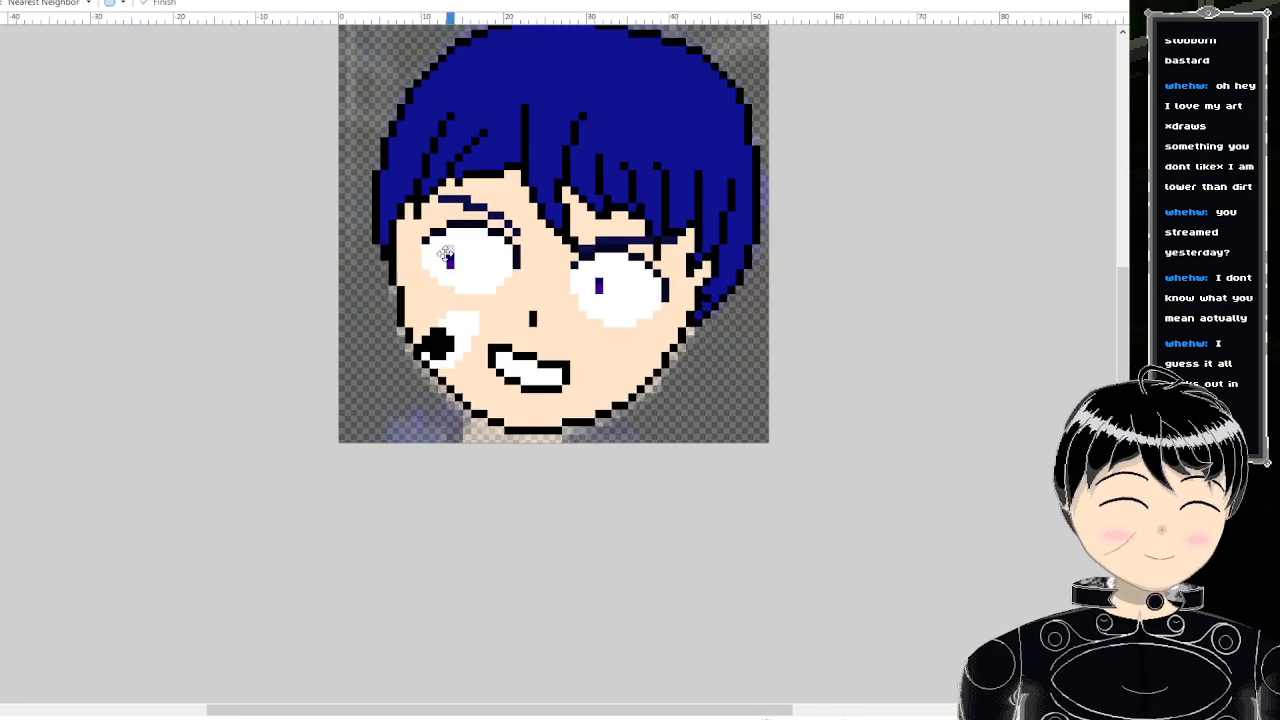
scroll(785, 180, up, 3)
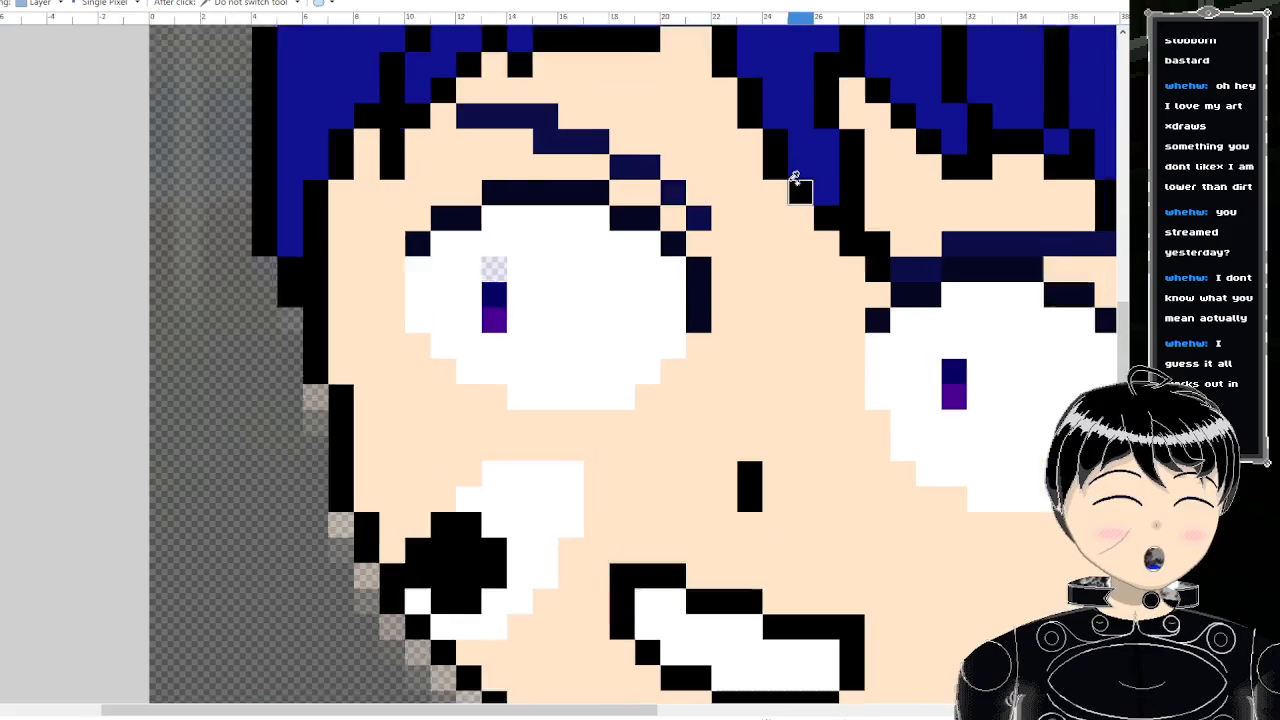
key(p)
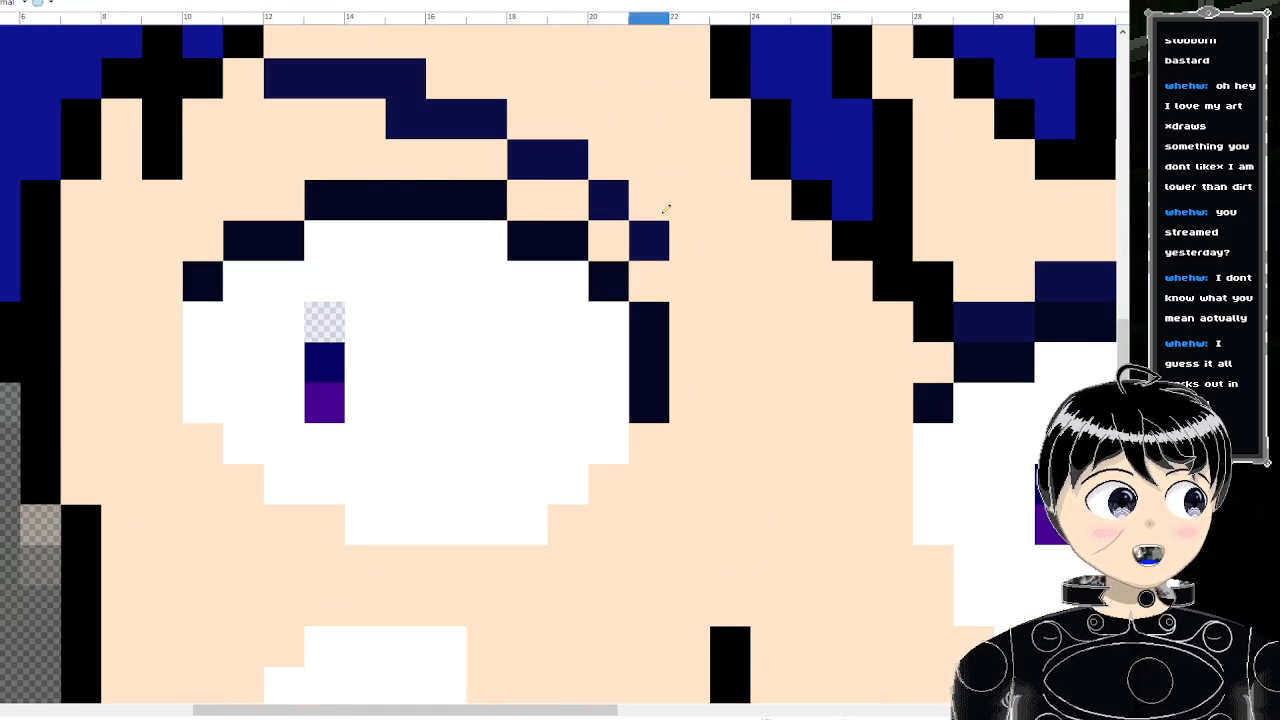
click(324, 322)
scroll(343, 303, down, 4)
scroll(398, 297, down, 3)
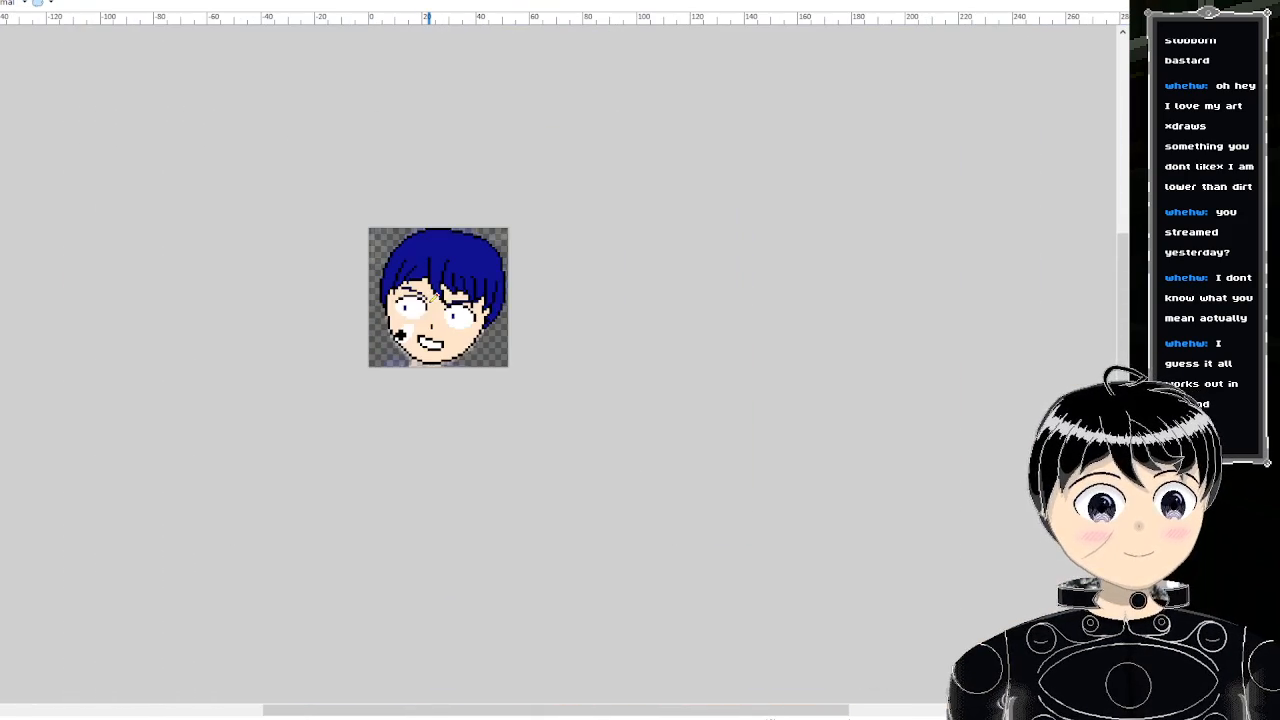
- Sample the brown of the jawline's outline from the full-size illustration for the face outline
scroll(433, 307, up, 5)
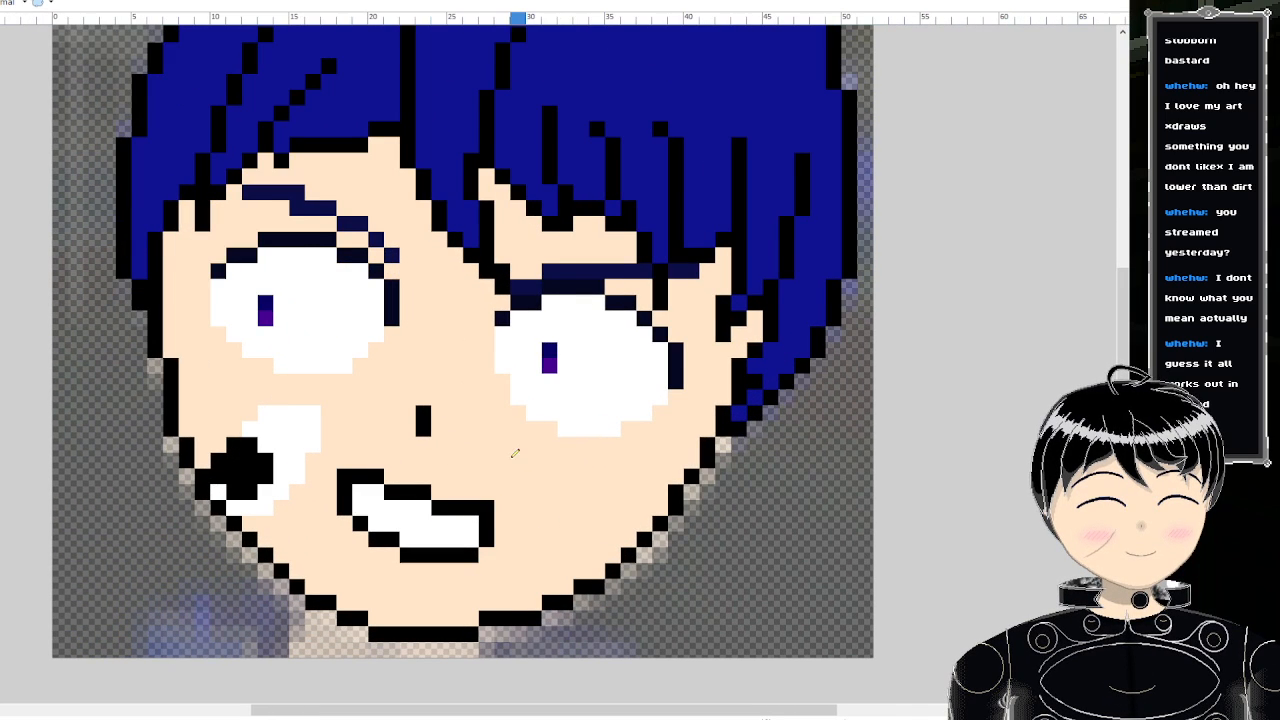
scroll(515, 453, up, 1)
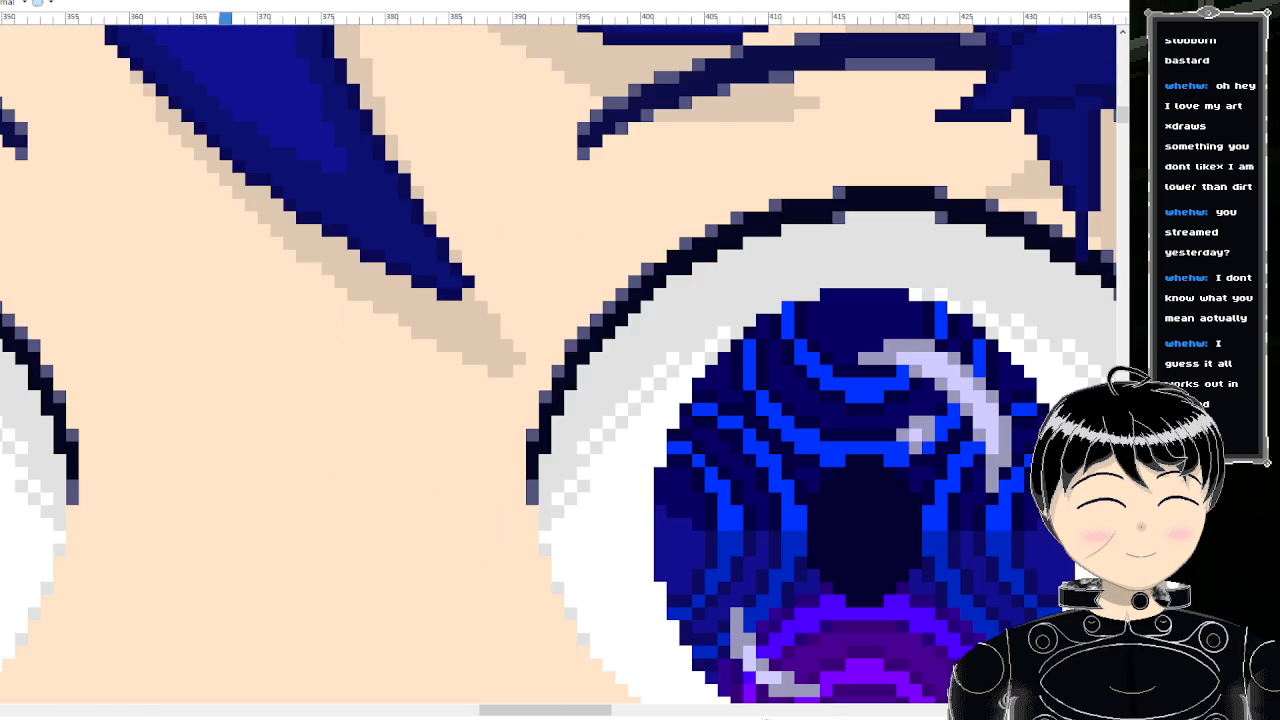
scroll(689, 255, down, 3)
scroll(689, 255, up, 2)
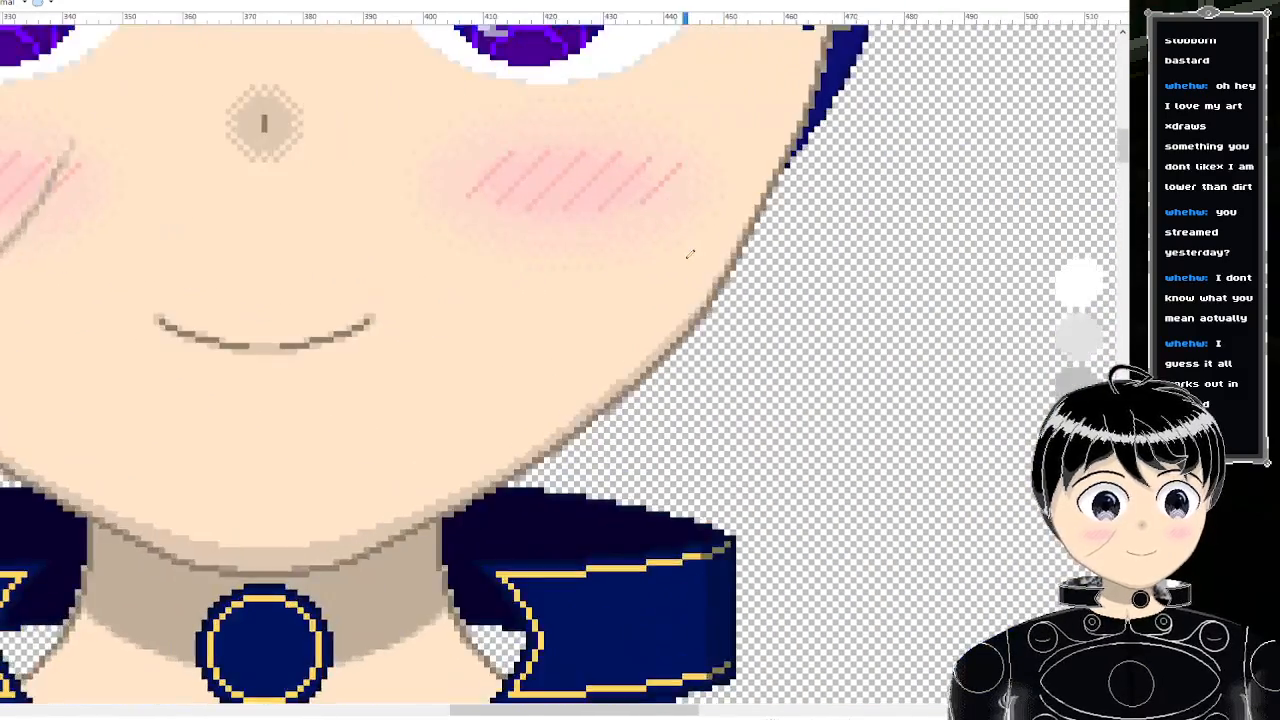
scroll(689, 255, up, 1)
scroll(775, 312, up, 2)
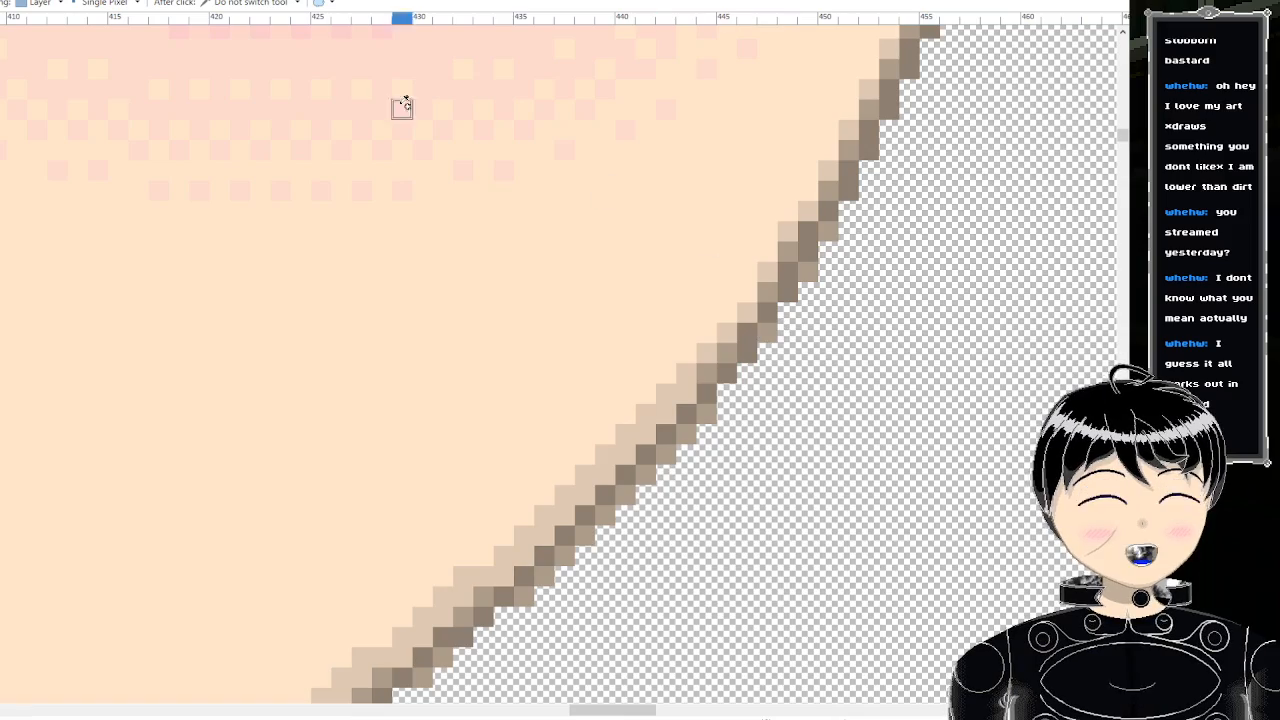
scroll(520, 252, down, 2)
scroll(502, 306, up, 1)
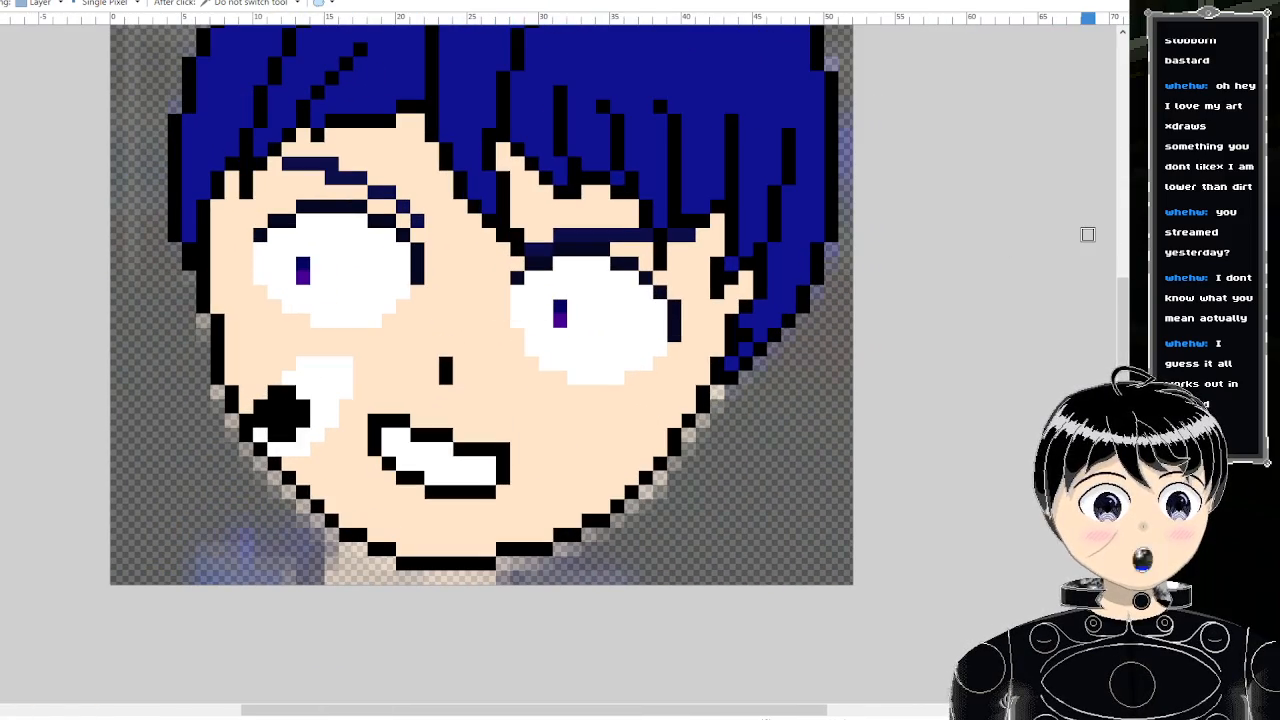
- Recolour the right jawline's black outline pixels with brown, from below the hair down to the chin
scroll(758, 362, up, 2)
mouse_move(610, 432)
mouse_down()
mouse_move(602, 488)
mouse_move(462, 648)
mouse_move(468, 380)
mouse_move(431, 335)
mouse_move(218, 459)
mouse_move(120, 464)
mouse_up()
scroll(462, 648, down, 3)
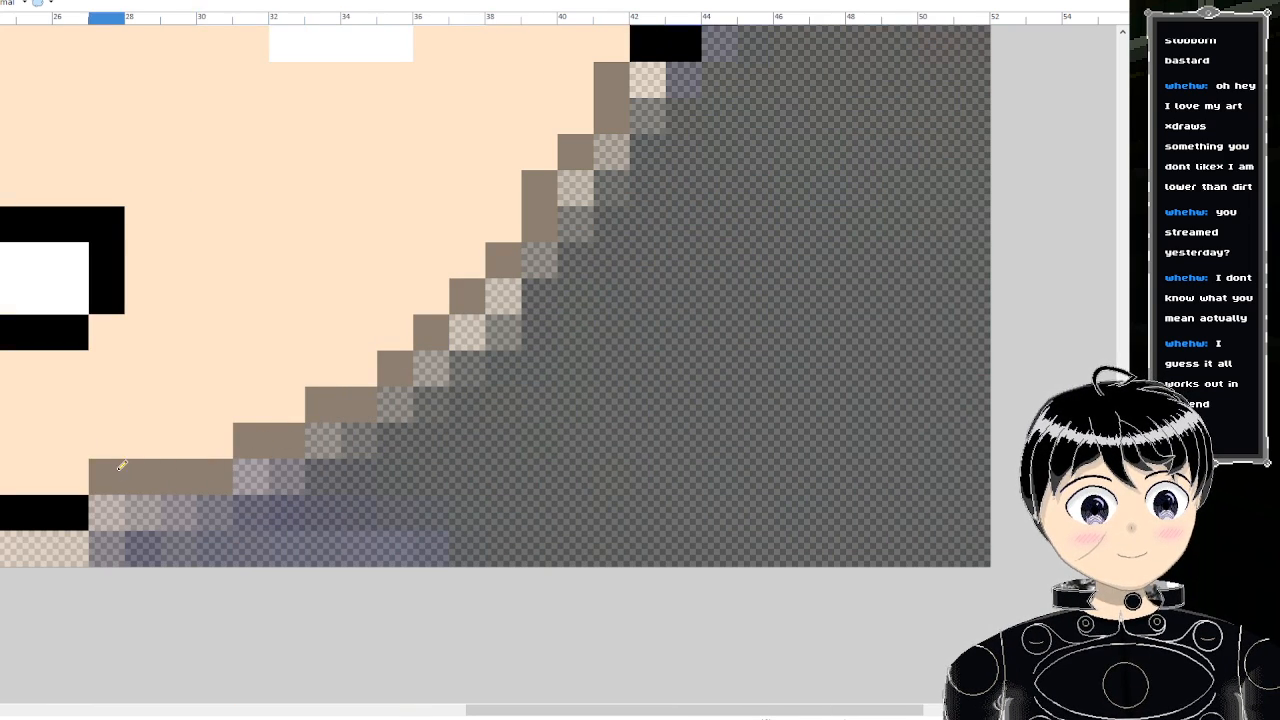
- Recolour the black outline along the bottom of the chin and the first pixel steps to its left with brown
scroll(392, 500, left, 3)
scroll(393, 500, left, 2)
mouse_move(586, 508)
mouse_down()
mouse_move(609, 503)
mouse_move(414, 501)
mouse_up()
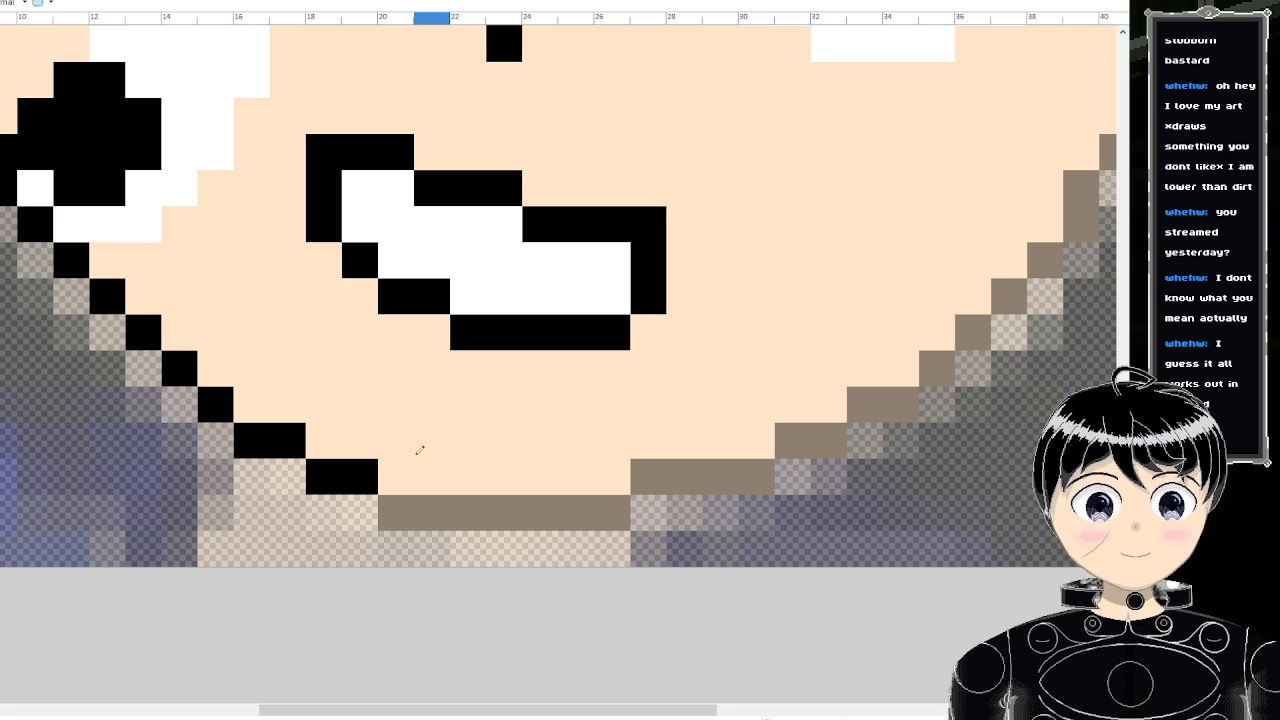
click(335, 468)
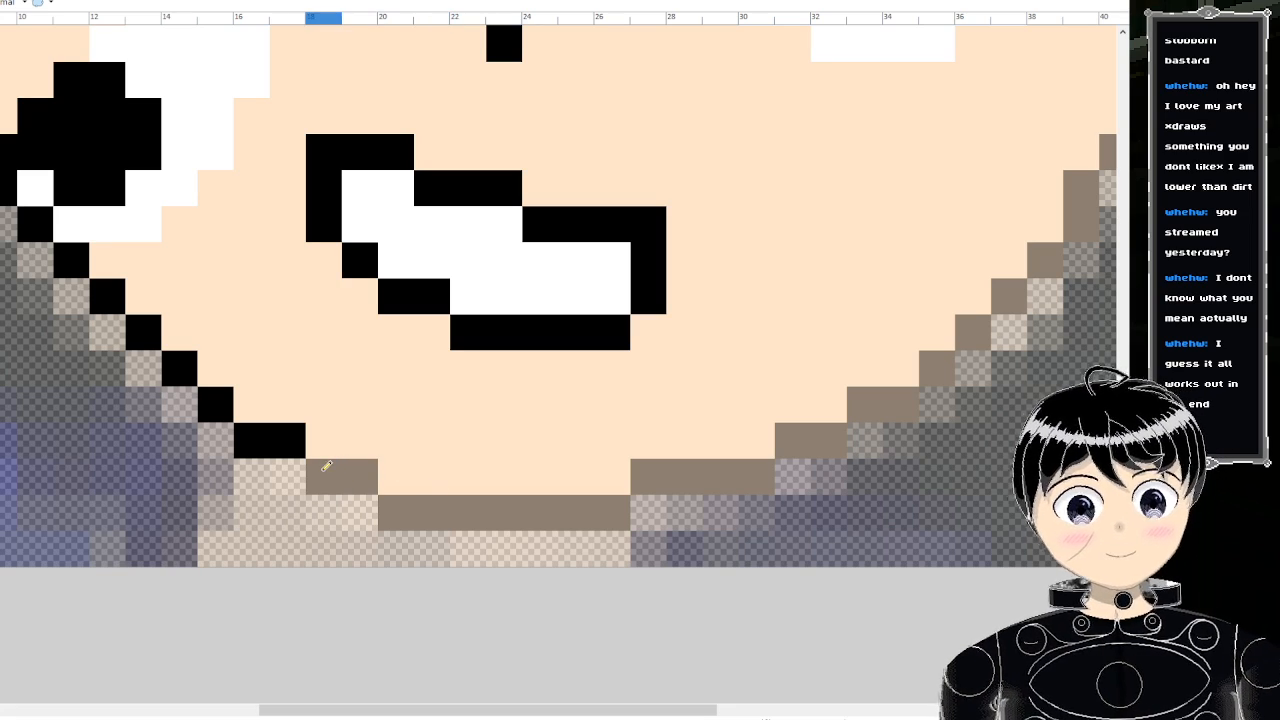
click(282, 441)
click(228, 410)
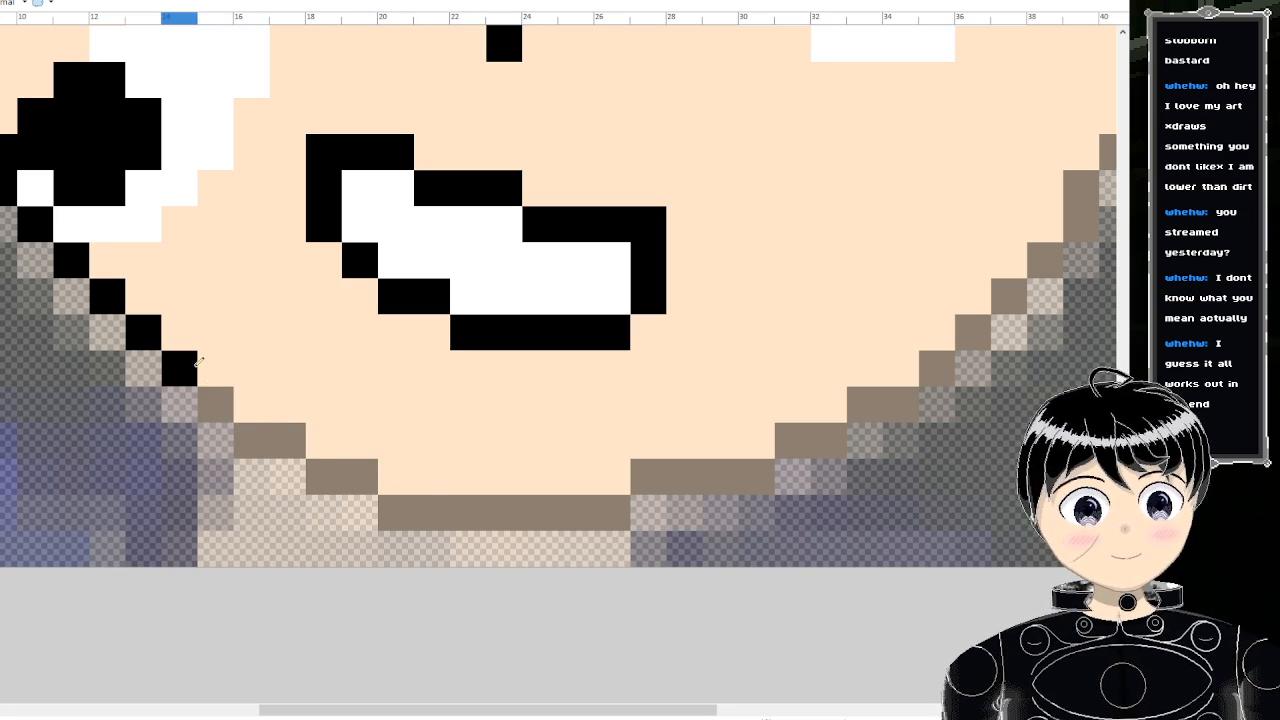
click(186, 376)
- Recolour the black outline of the lower-left jaw with brown, up to beside the black spot on the cheek
scroll(162, 578, up, 3)
click(143, 600)
click(107, 567)
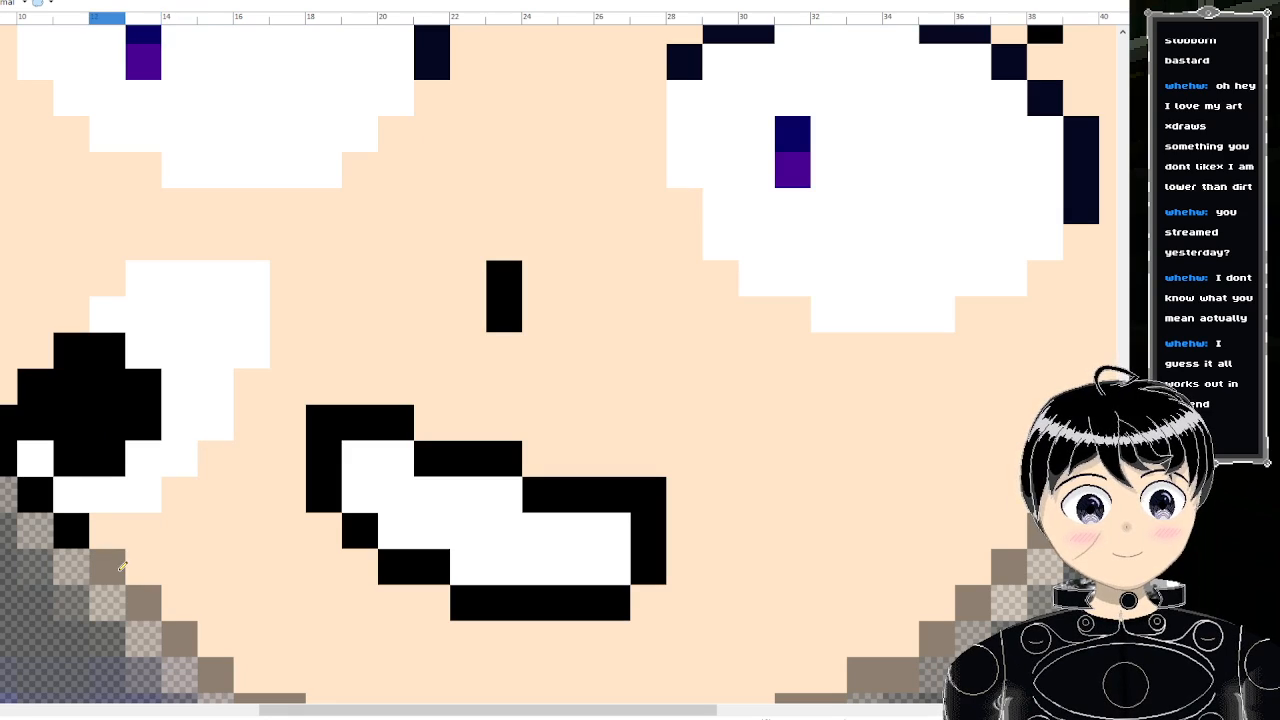
click(71, 531)
click(35, 495)
click(10, 459)
click(6, 422)
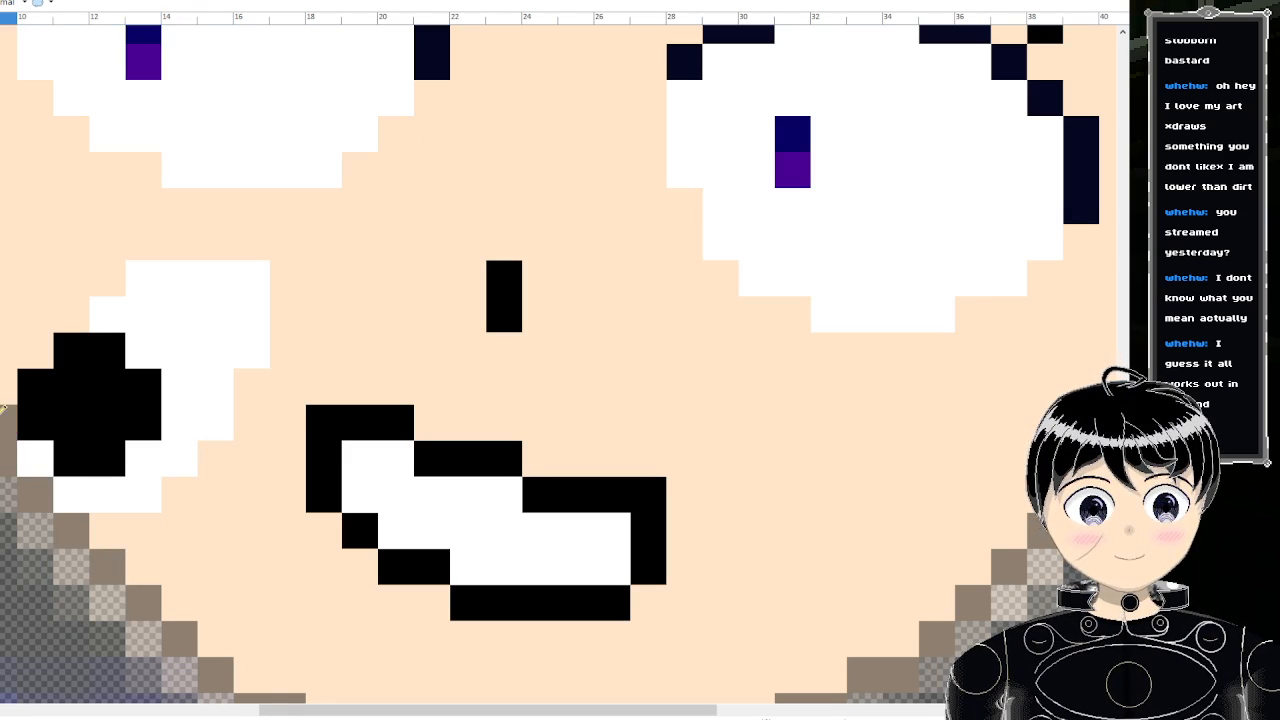
- Recolour the black outline of the left cheek with brown, from beside the black spot up to the hair
scroll(10, 430, left, 4)
click(323, 386)
click(323, 350)
click(290, 300)
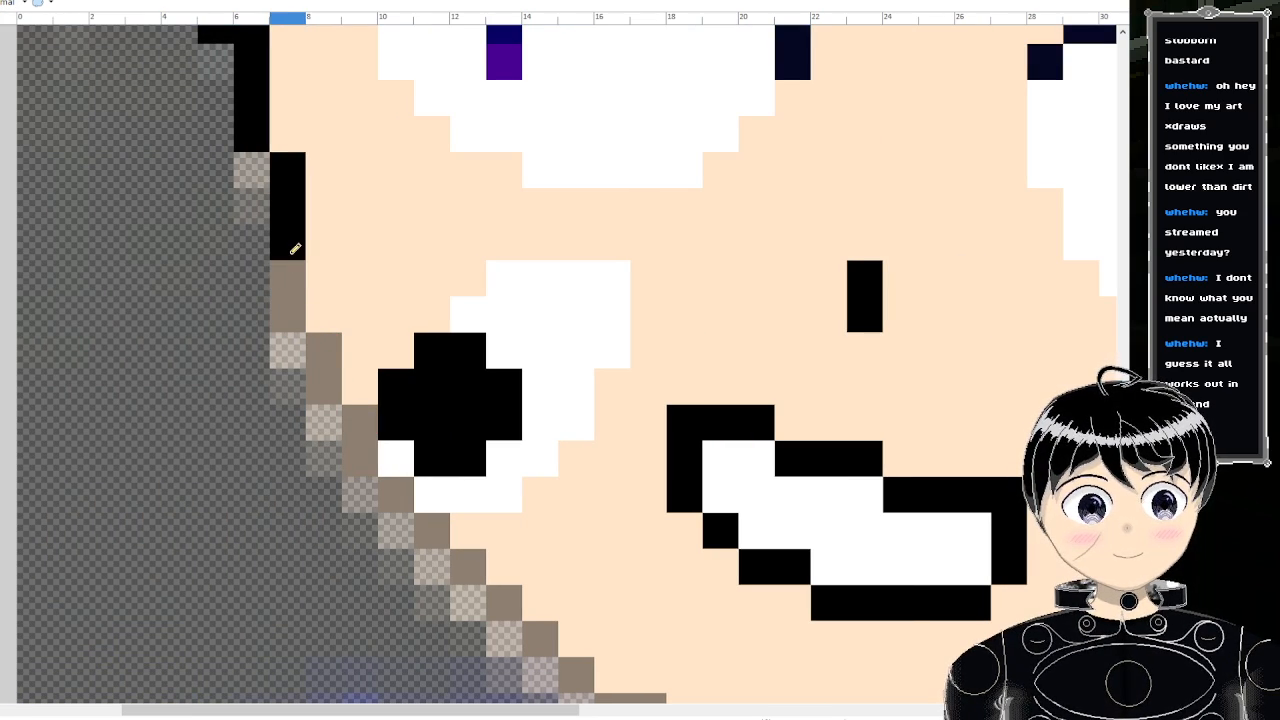
scroll(285, 330, up, 2)
click(288, 352)
click(292, 382)
click(300, 416)
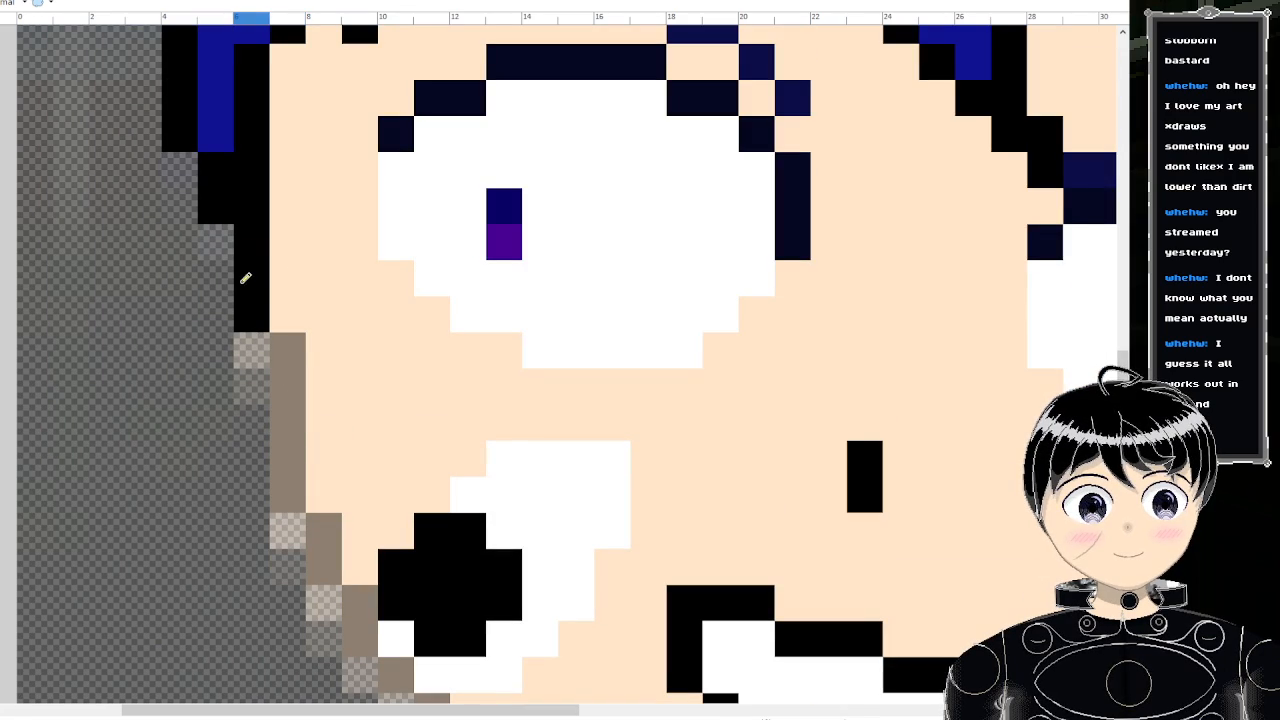
click(251, 278)
click(251, 242)
click(252, 206)
click(255, 314)
scroll(314, 263, up, 3)
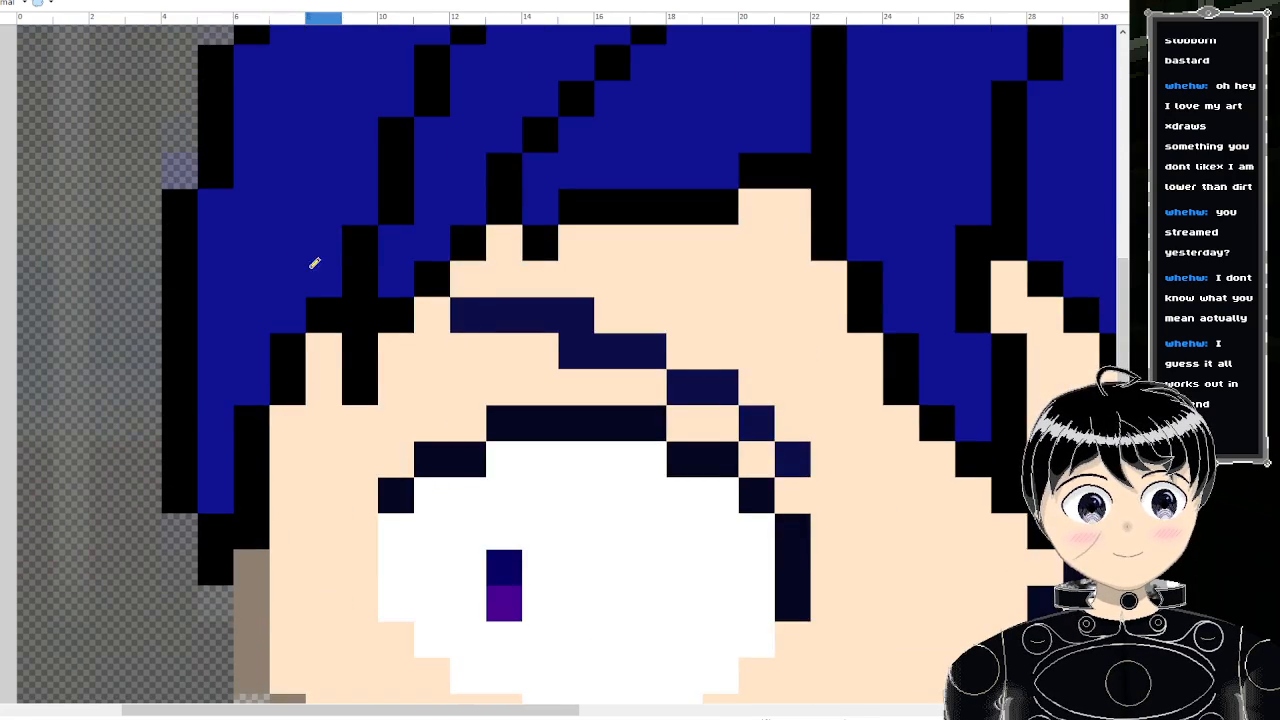
- Add lighter brown smoothing pixels in the outer corners of the left cheek outline
scroll(340, 262, down, 5)
scroll(400, 268, up, 6)
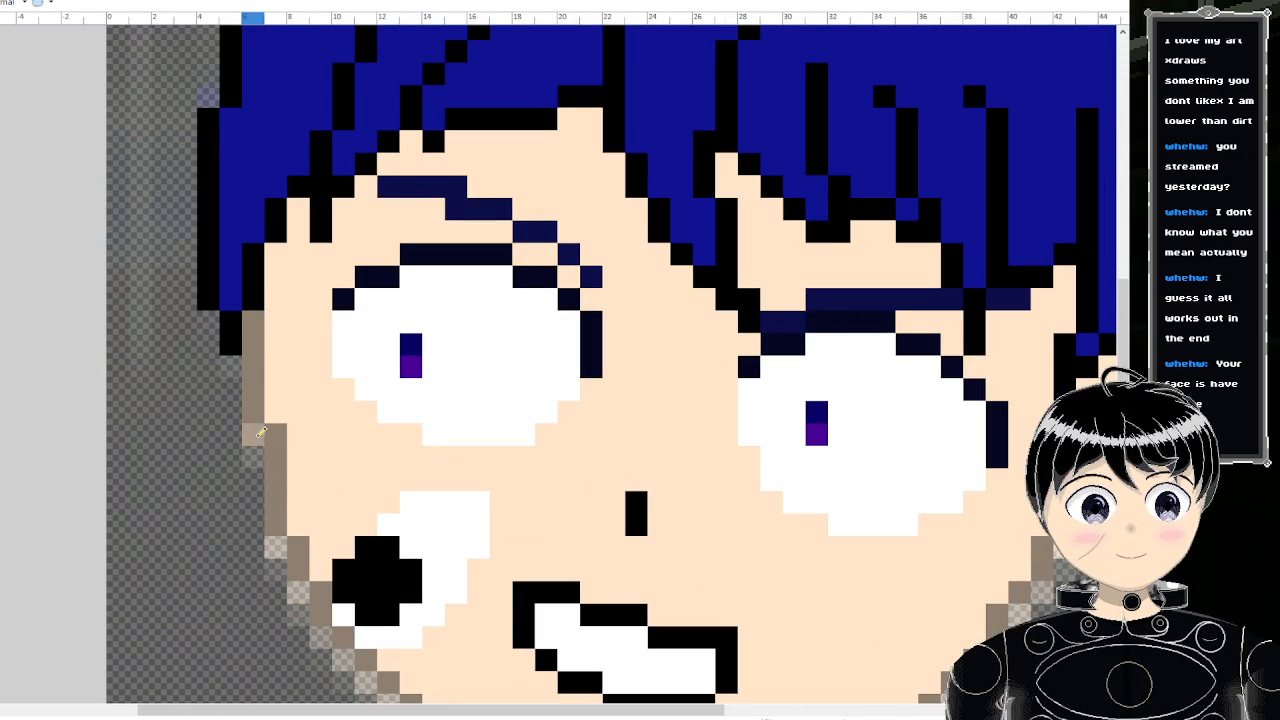
click(276, 547)
click(298, 591)
scroll(315, 570, down, 2)
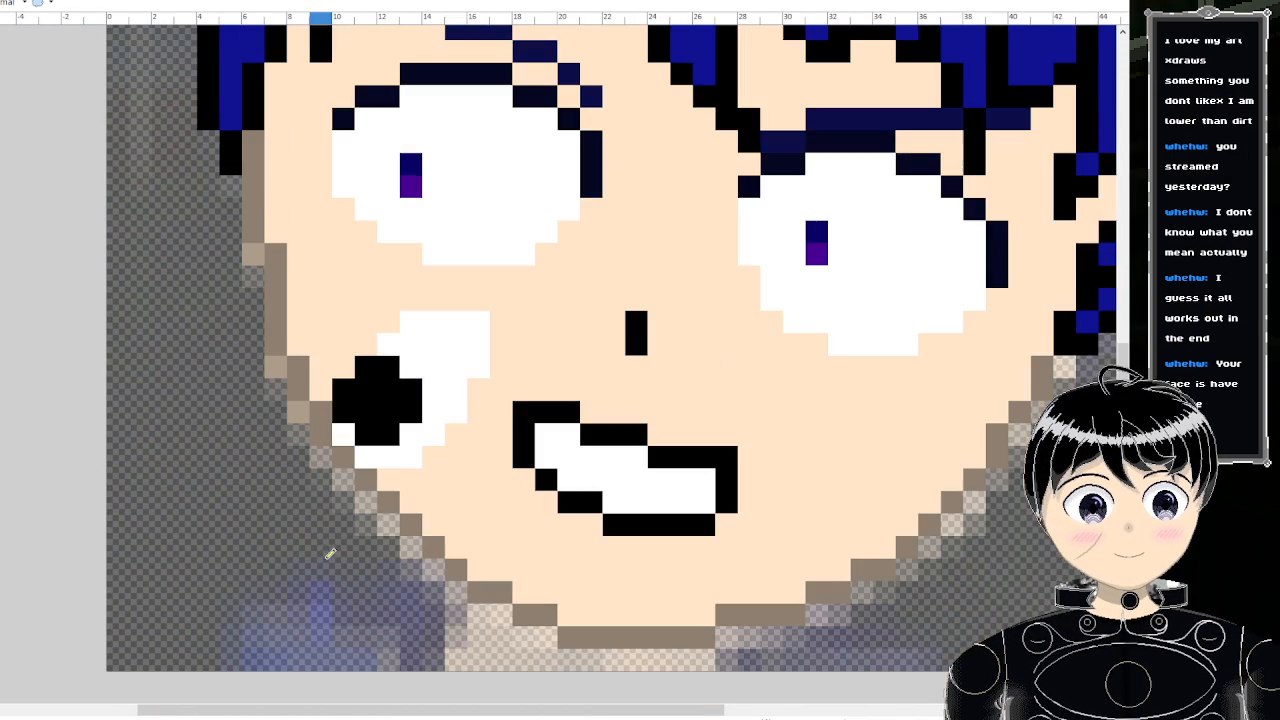
click(326, 449)
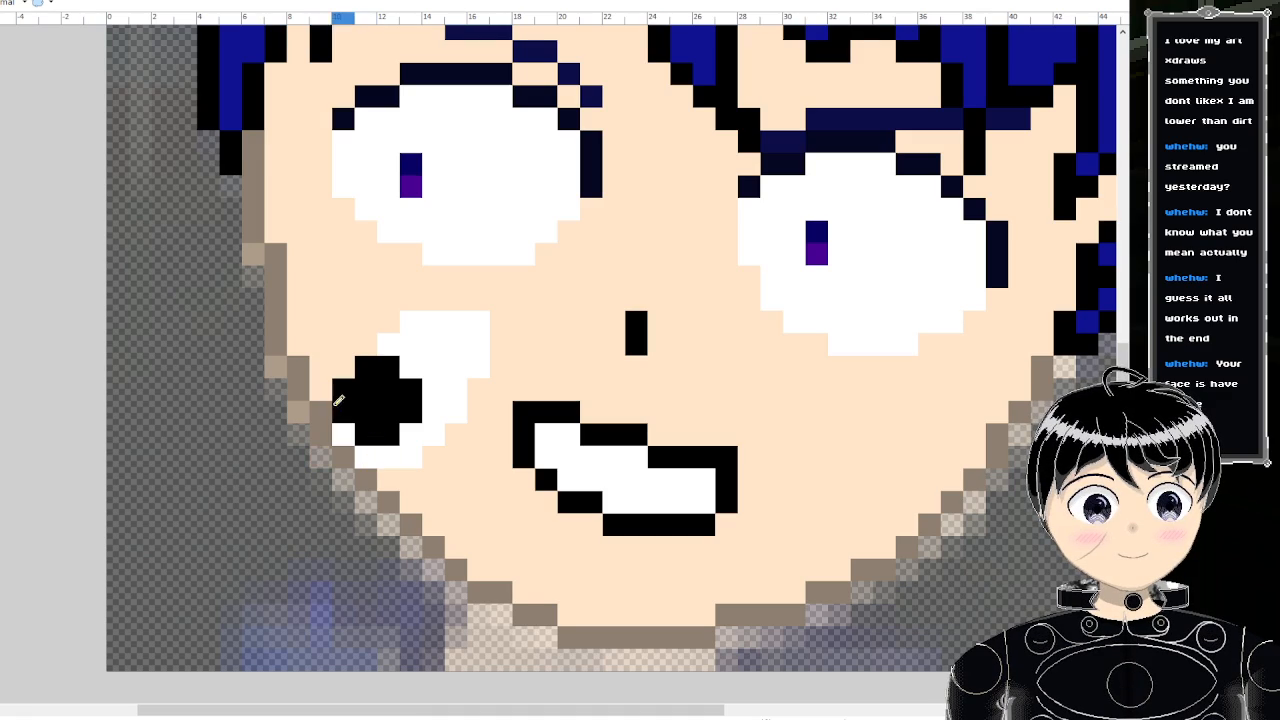
- Hide the faded reference and add lighter brown smoothing pixels in the outer corners of the lower-left jaw outline
scroll(283, 231, down, 3)
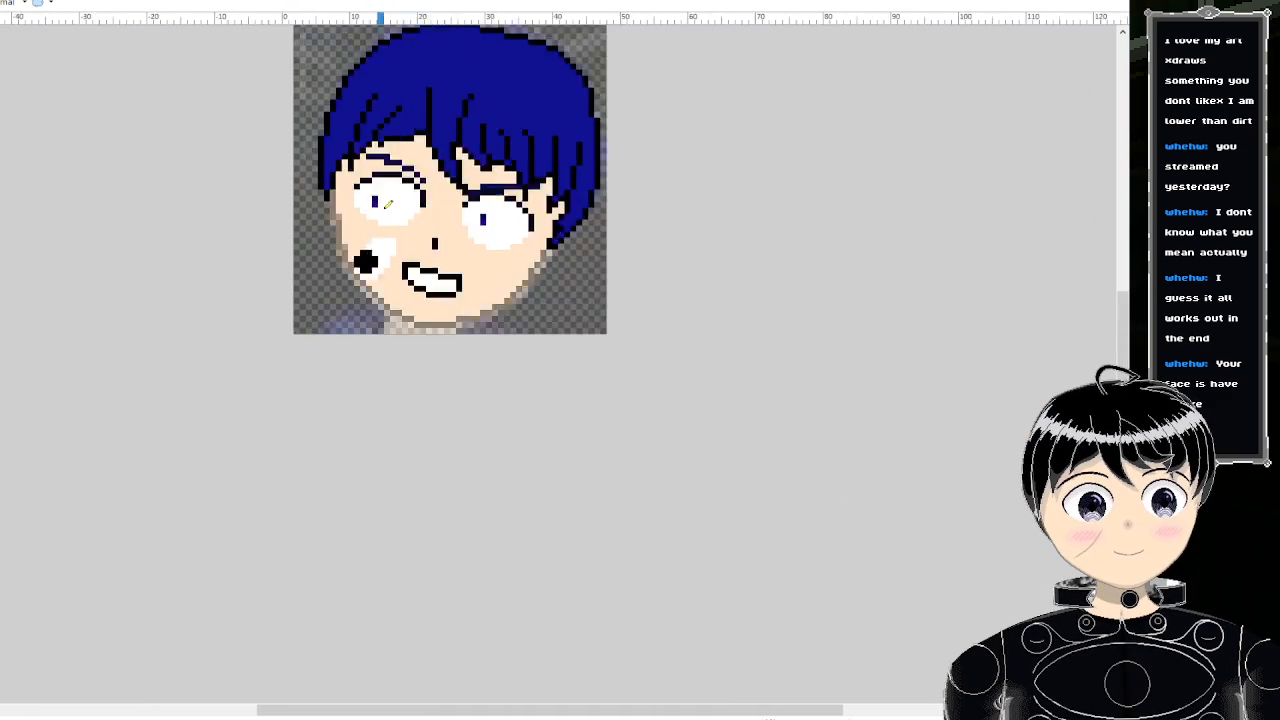
scroll(405, 195, up, 2)
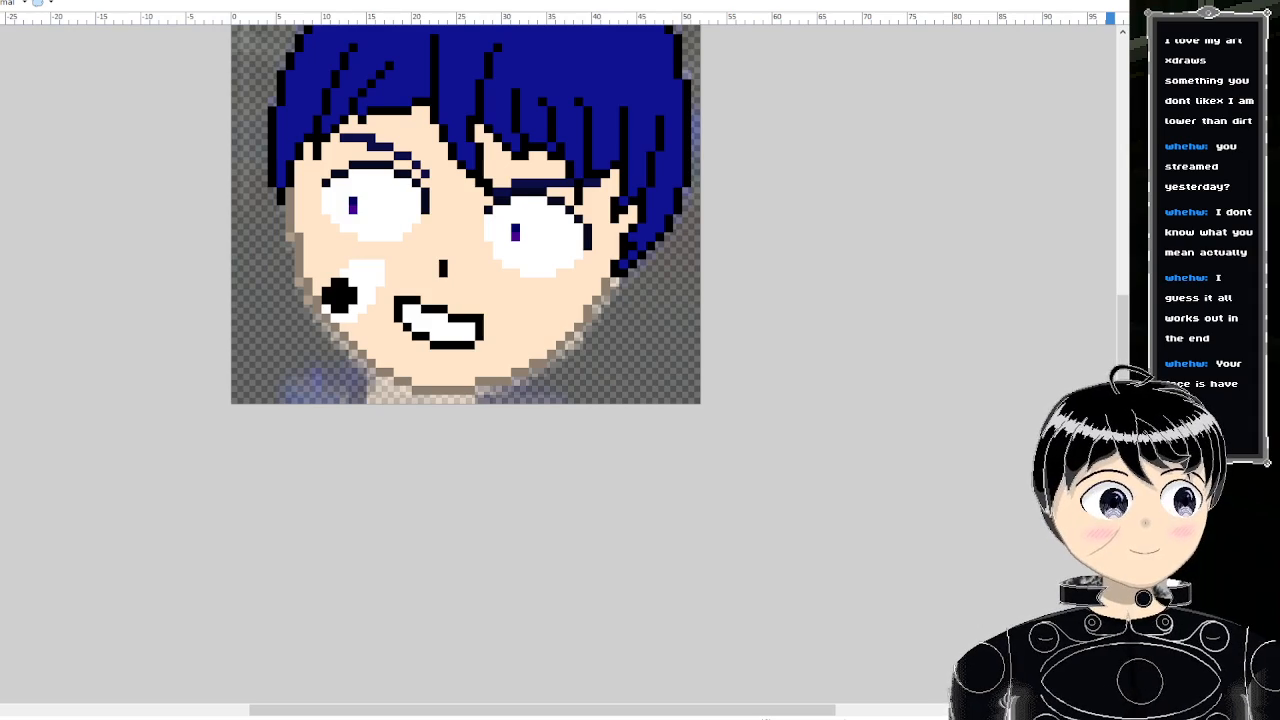
scroll(320, 350, down, 2)
scroll(327, 352, up, 4)
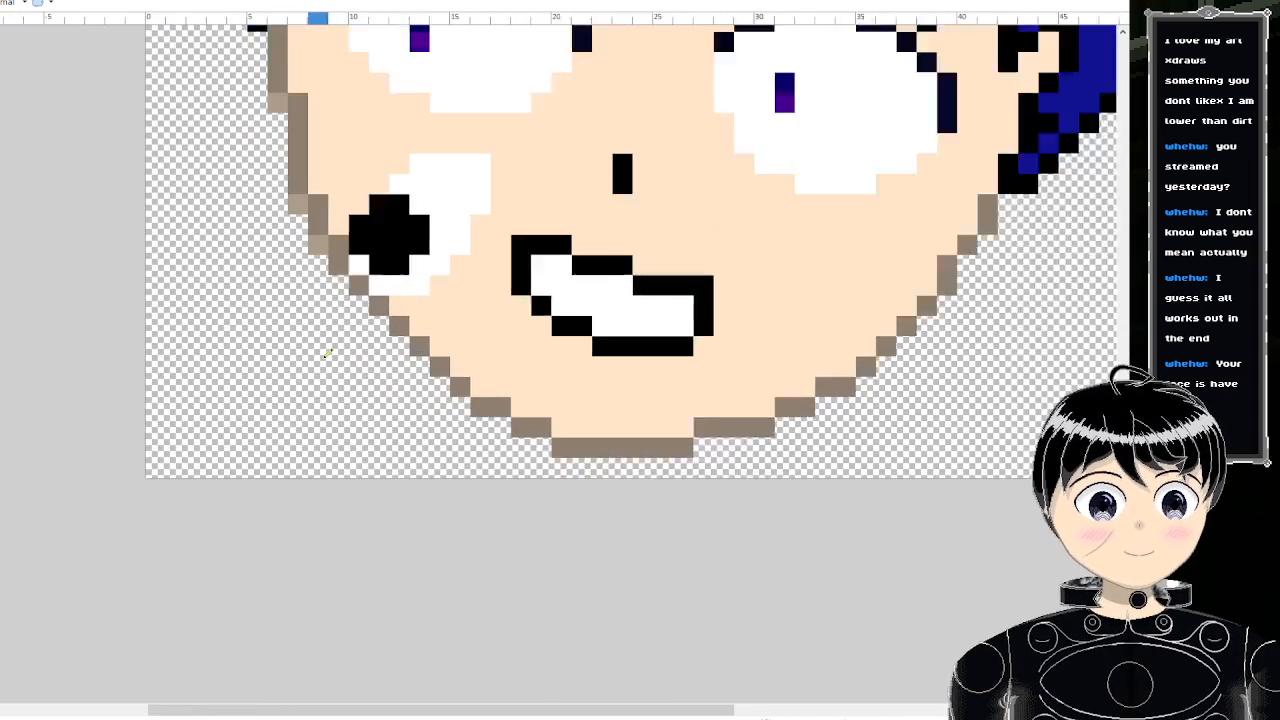
scroll(327, 352, up, 1)
click(369, 292)
click(394, 317)
click(419, 343)
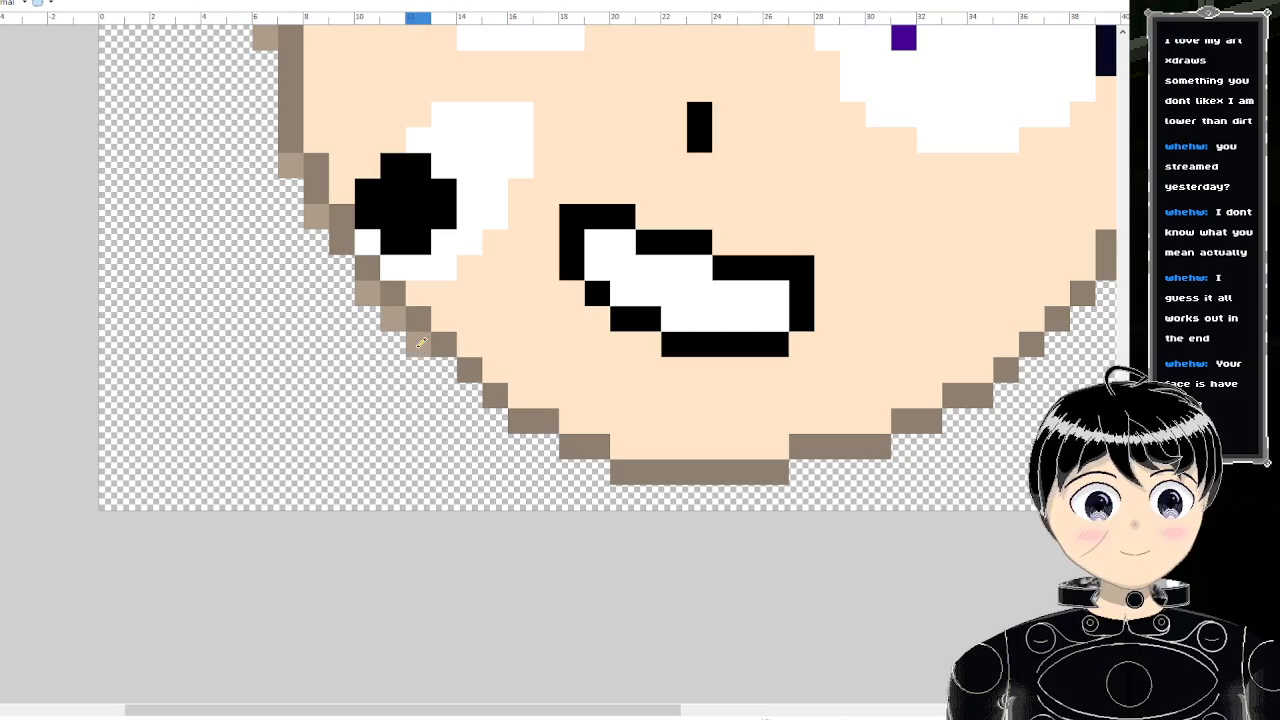
click(444, 368)
scroll(530, 250, down, 7)
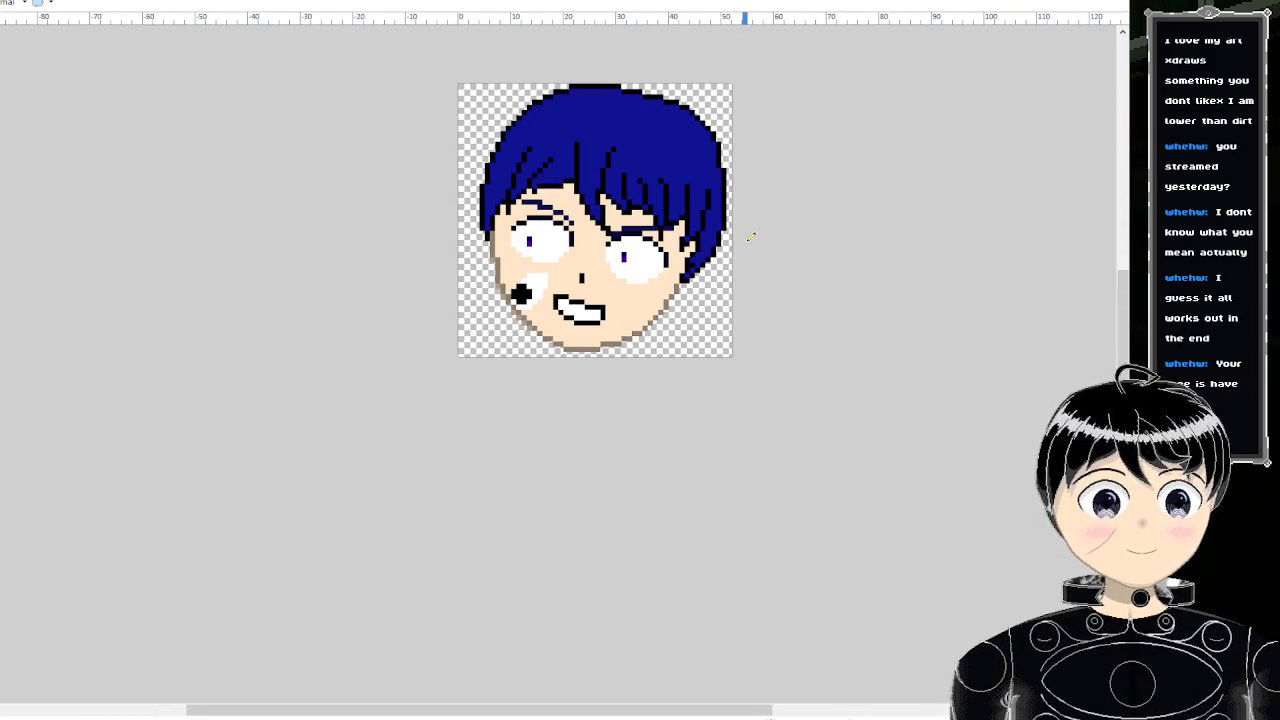
- Add lighter brown smoothing pixels in the outer corners of the right jaw outline just below the hair
scroll(718, 266, up, 6)
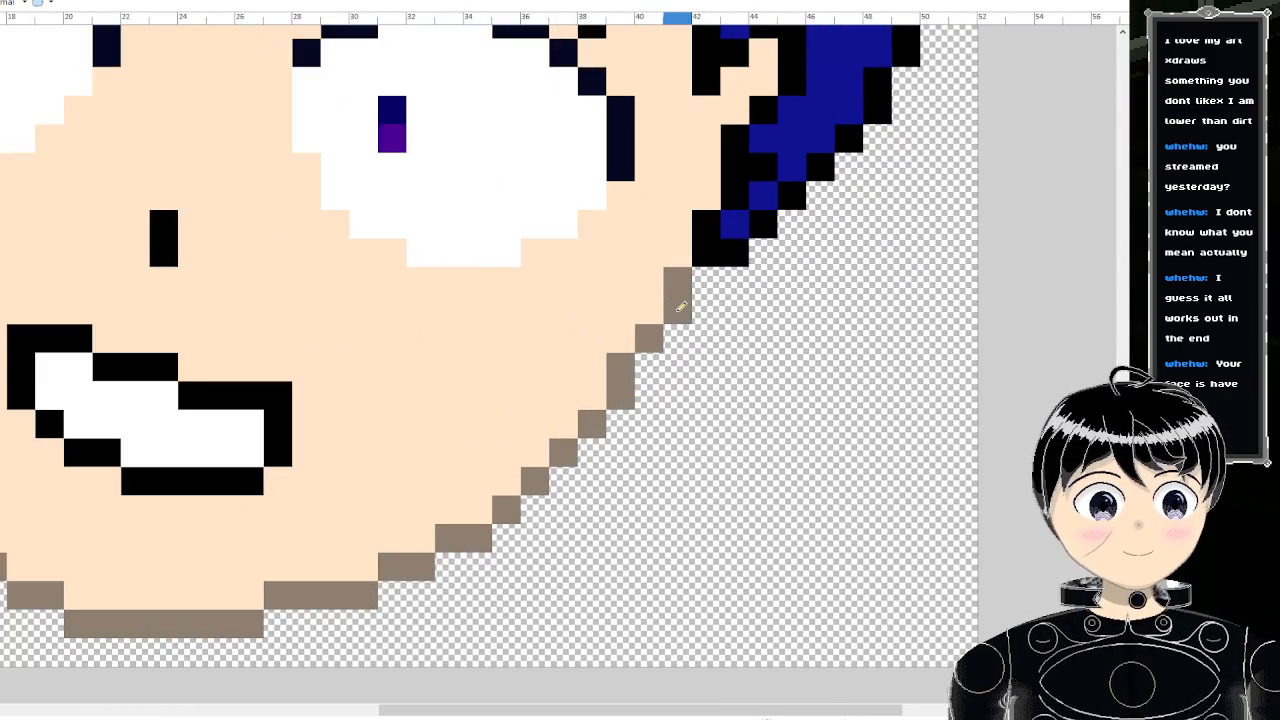
click(678, 338)
click(706, 282)
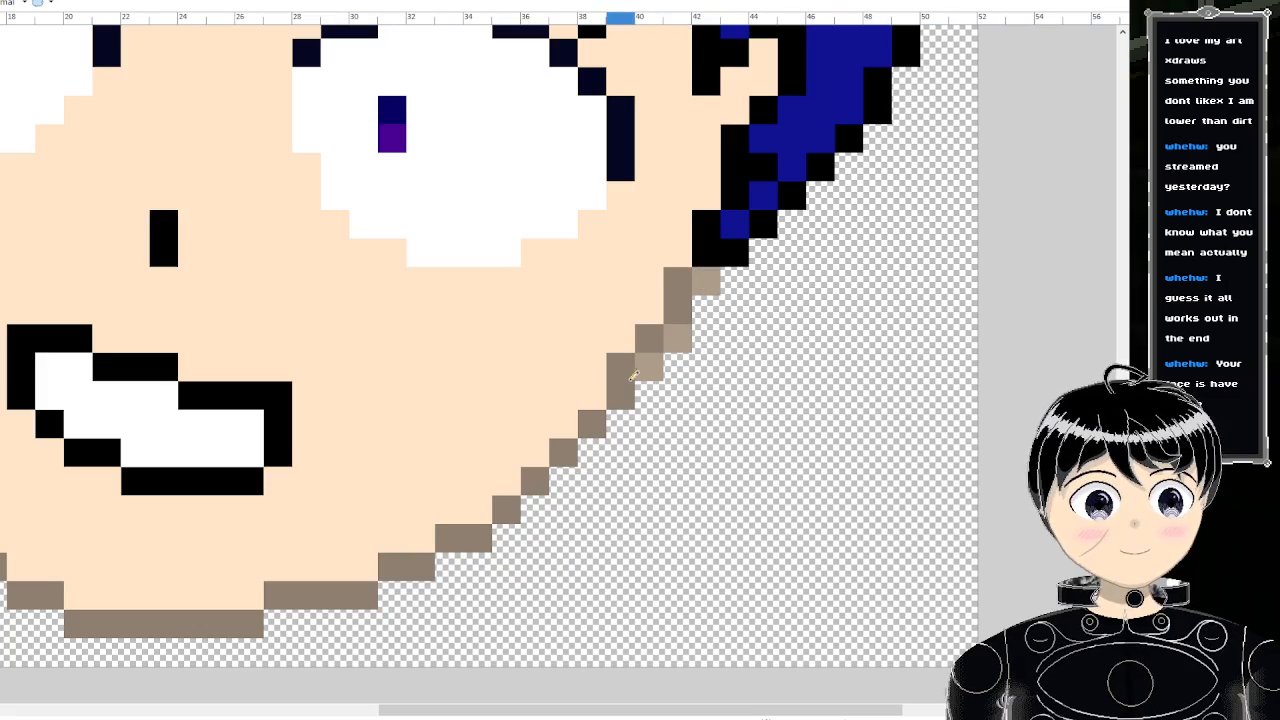
scroll(603, 430, down, 6)
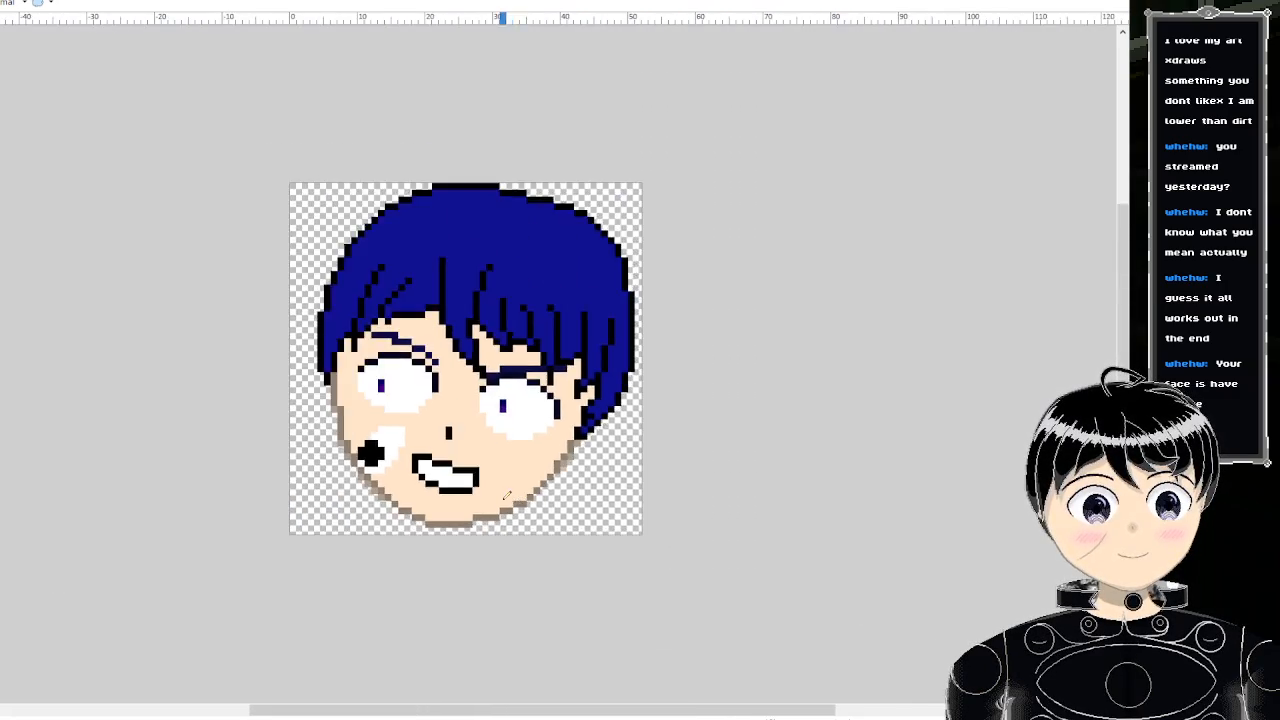
- Add lighter brown smoothing pixels in the inner corners of the chin and lower jaw outline on both sides
scroll(465, 525, up, 5)
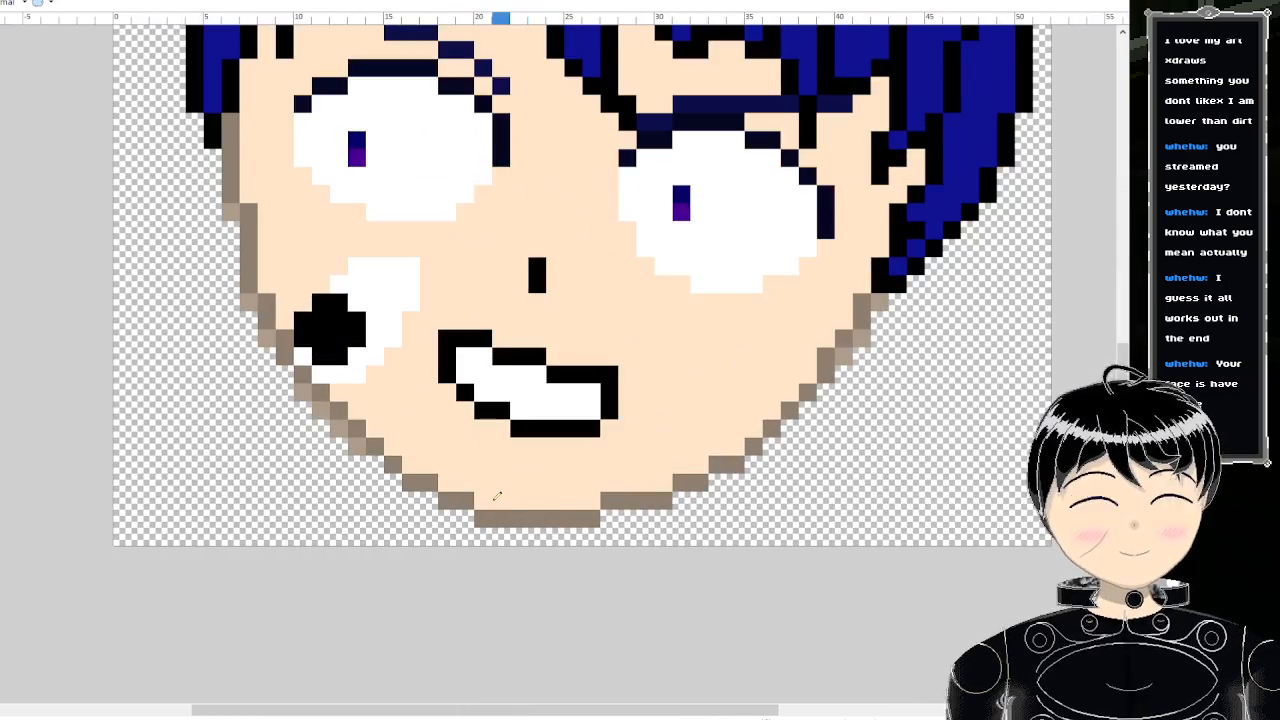
click(483, 501)
click(591, 500)
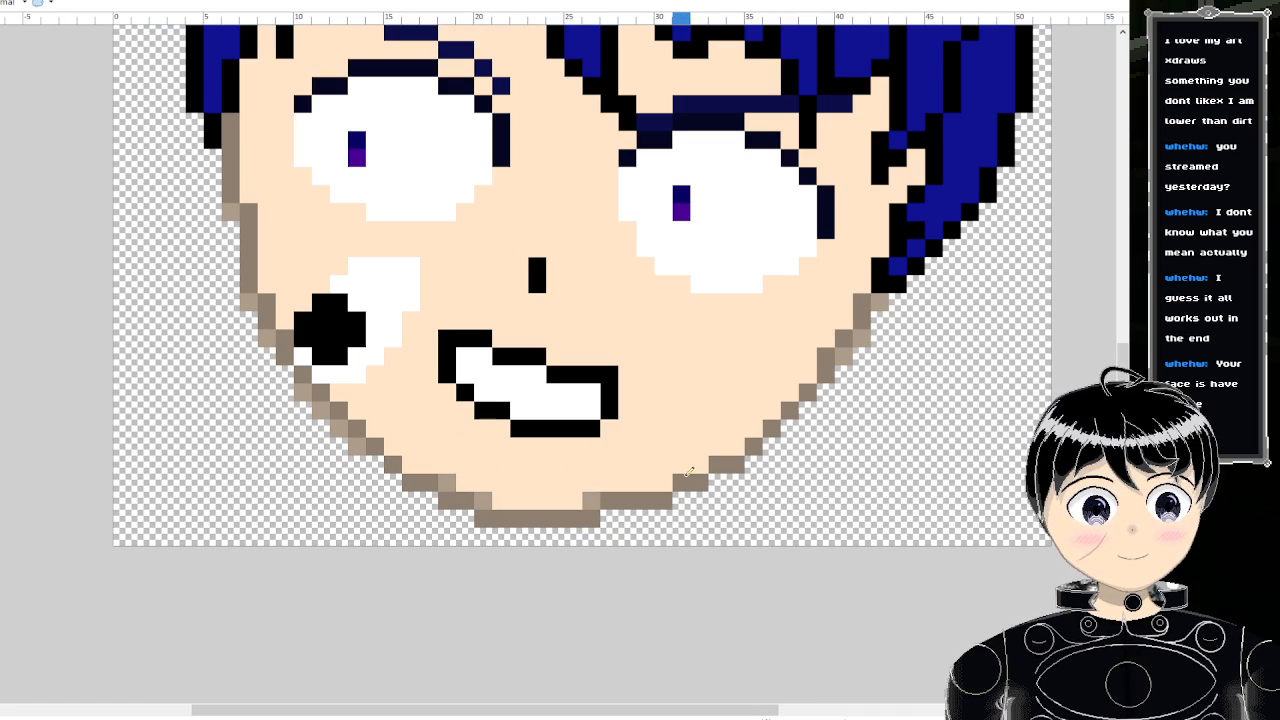
click(665, 479)
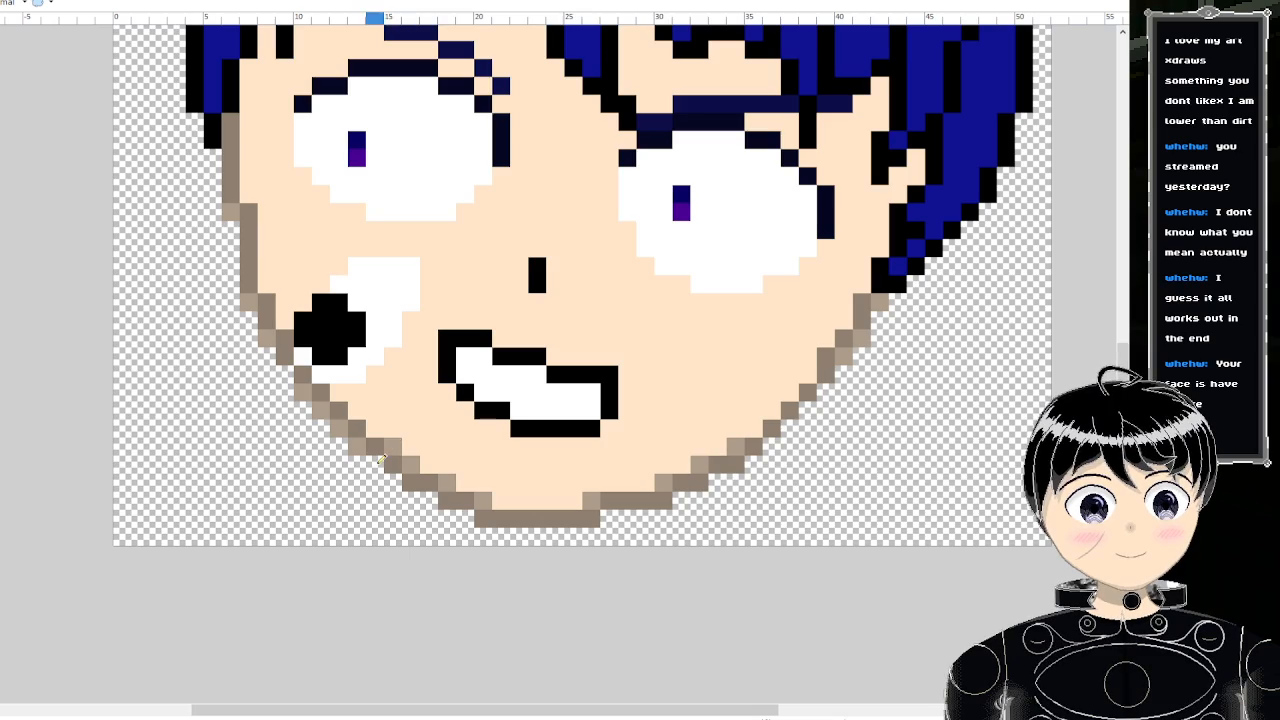
scroll(381, 458, down, 5)
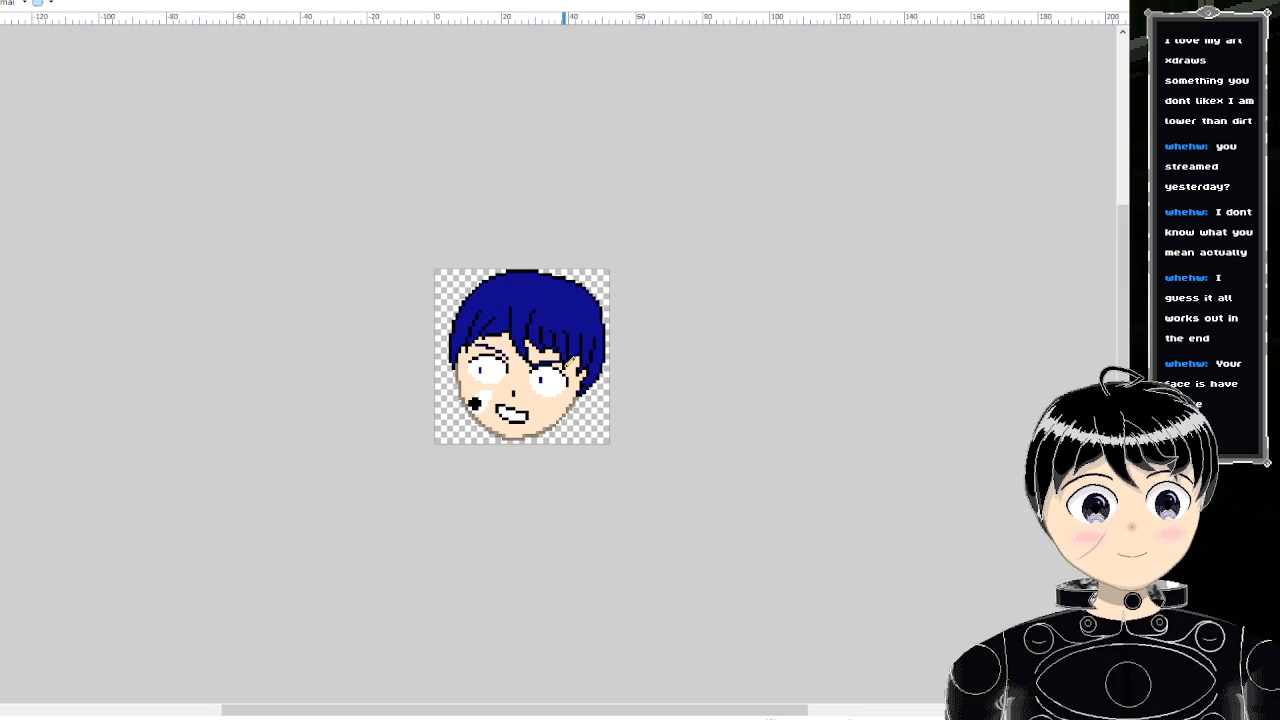
scroll(538, 381, up, 2)
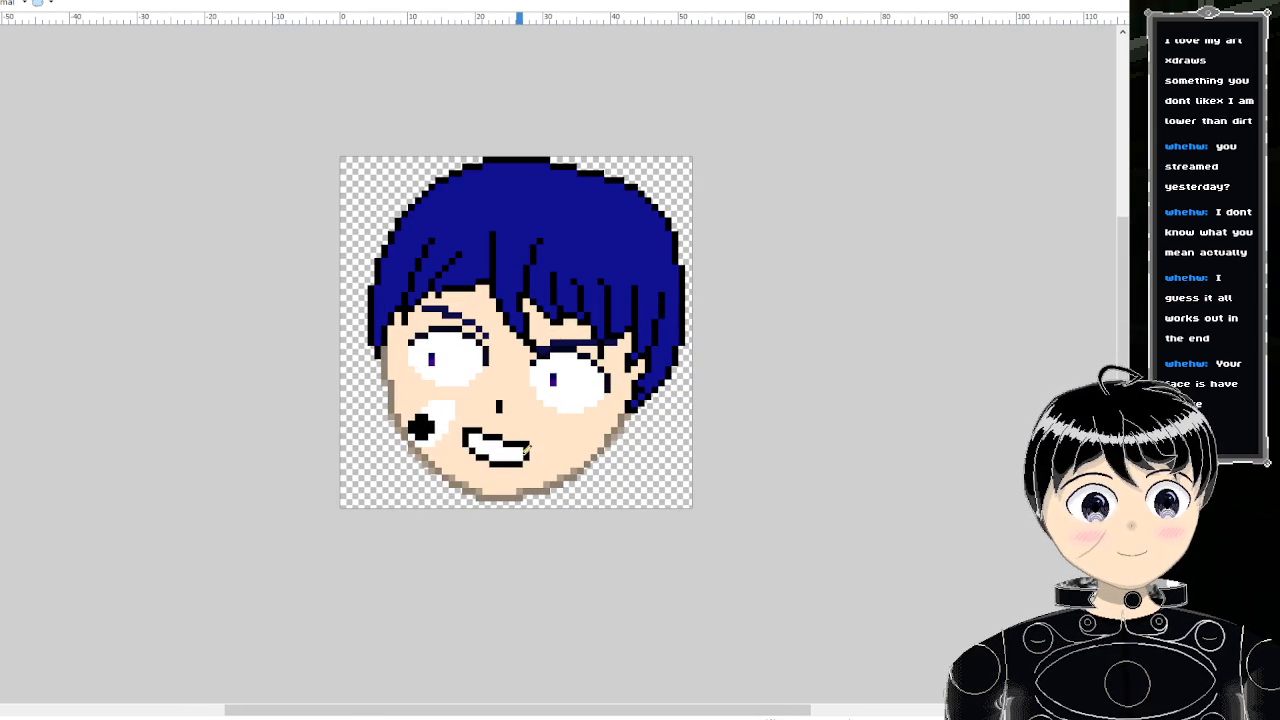
scroll(527, 447, up, 1)
scroll(527, 443, down, 4)
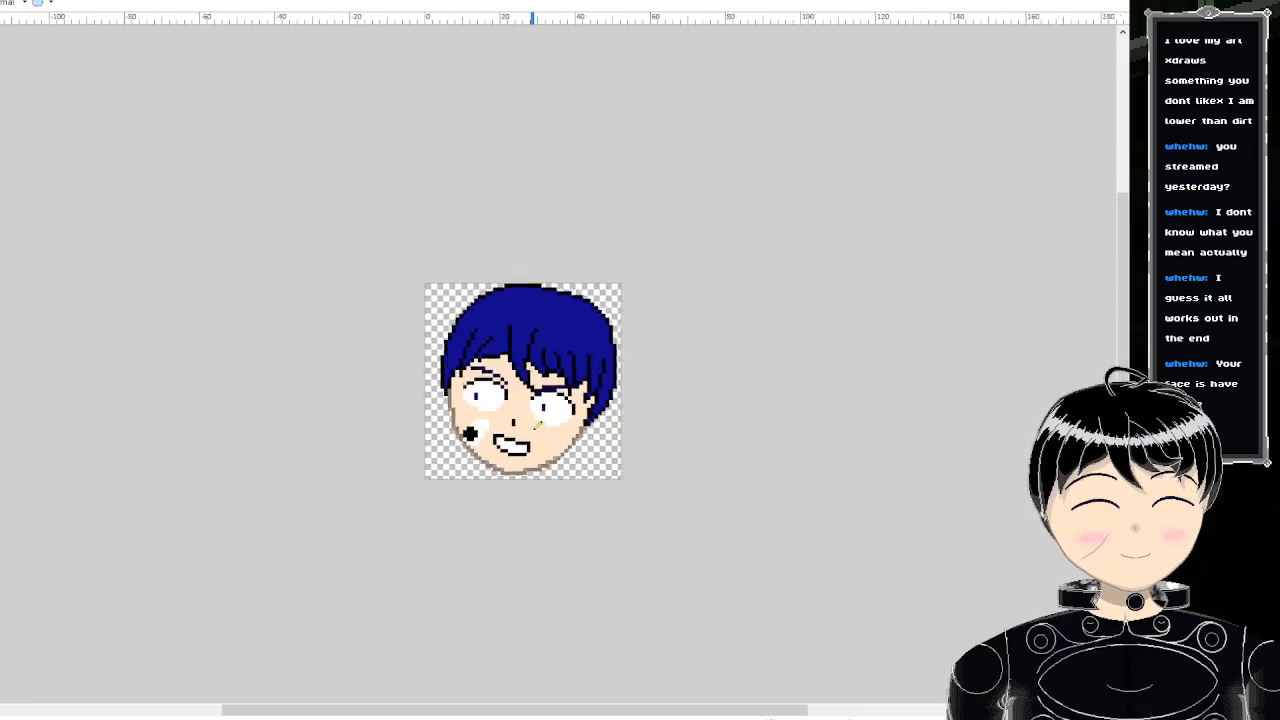
scroll(520, 436, up, 6)
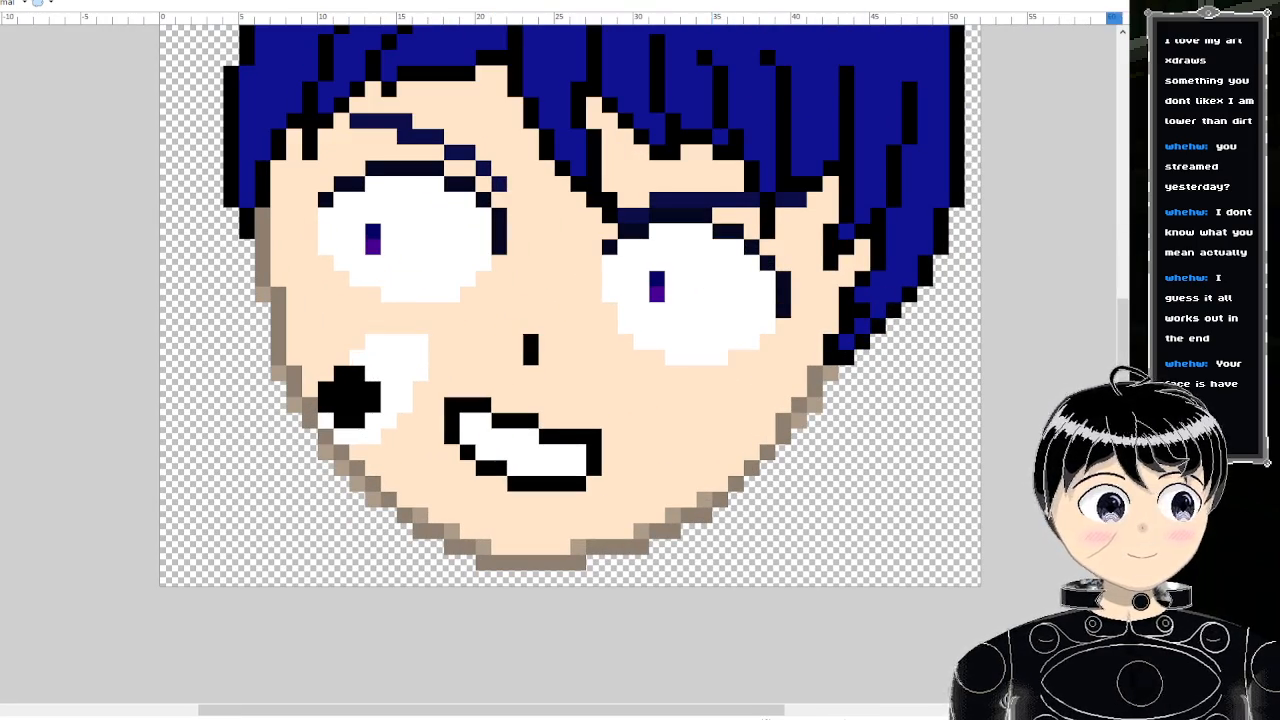
- Examine the cheek outline, smile and open mouth shading in the larger, finished character drawing
key(k)
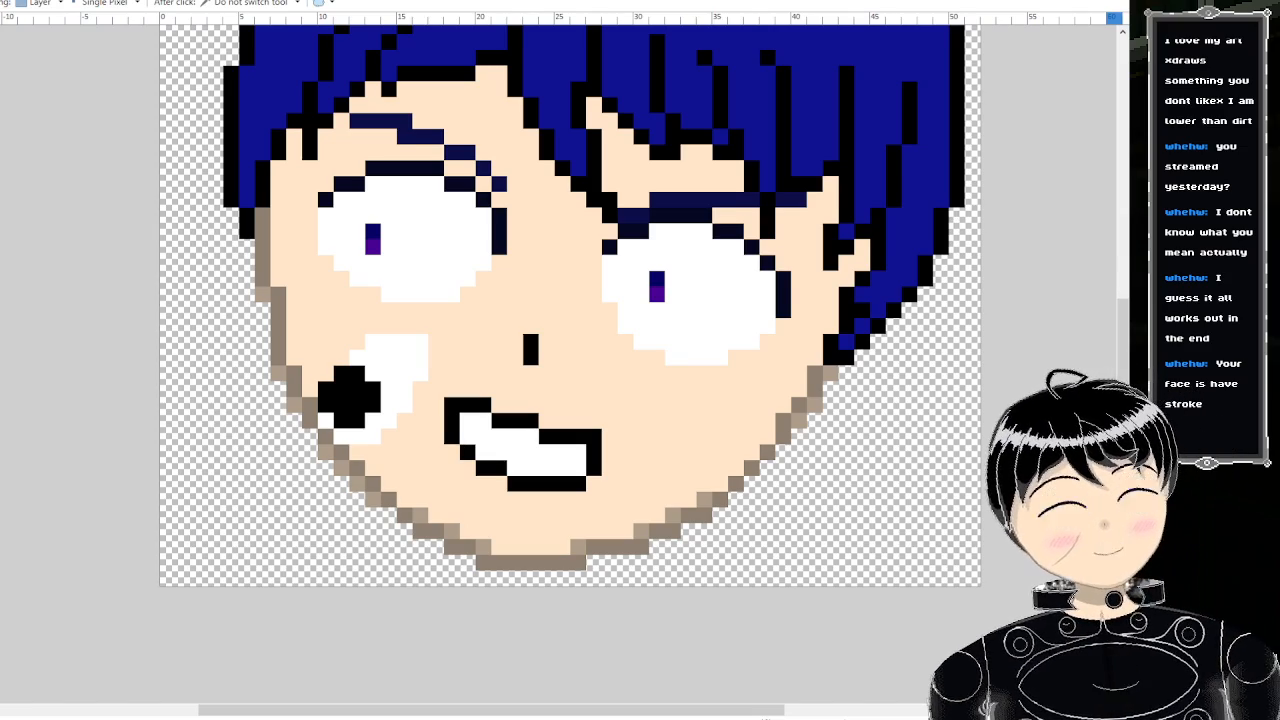
scroll(655, 290, up, 2)
key(ctrl+Tab)
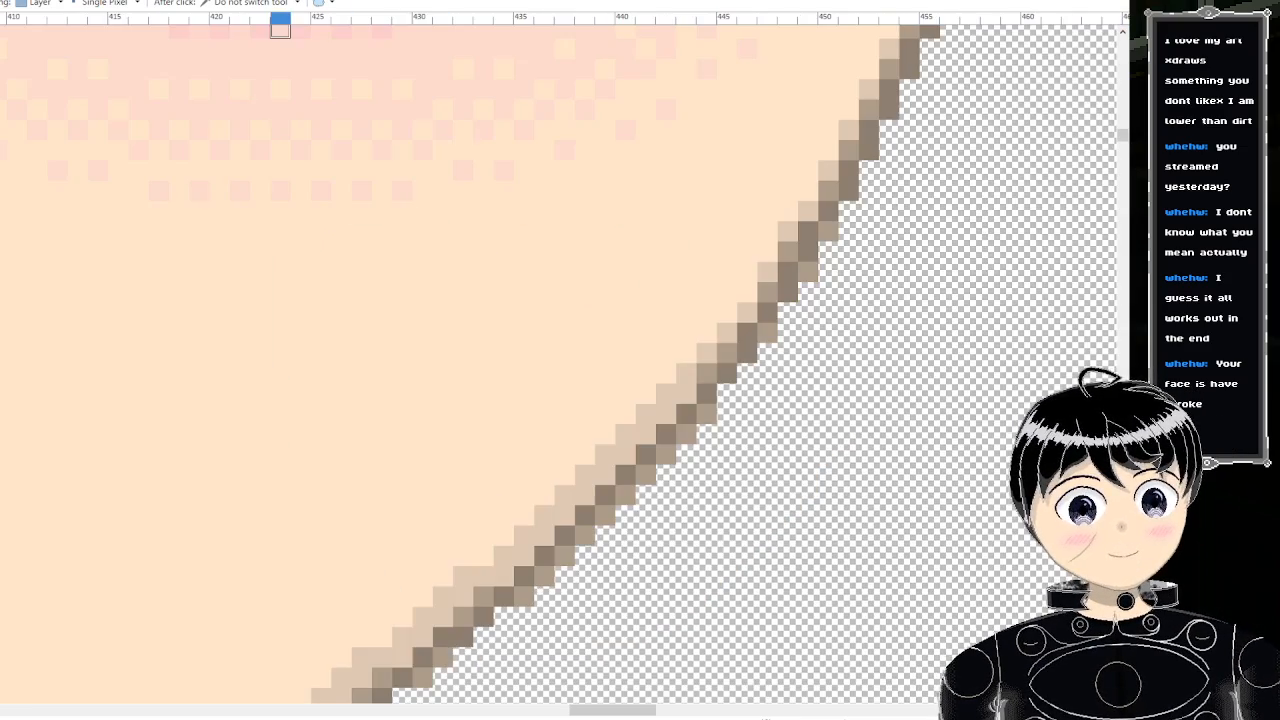
scroll(575, 215, down, 1)
scroll(575, 215, down, 3)
scroll(269, 191, up, 2)
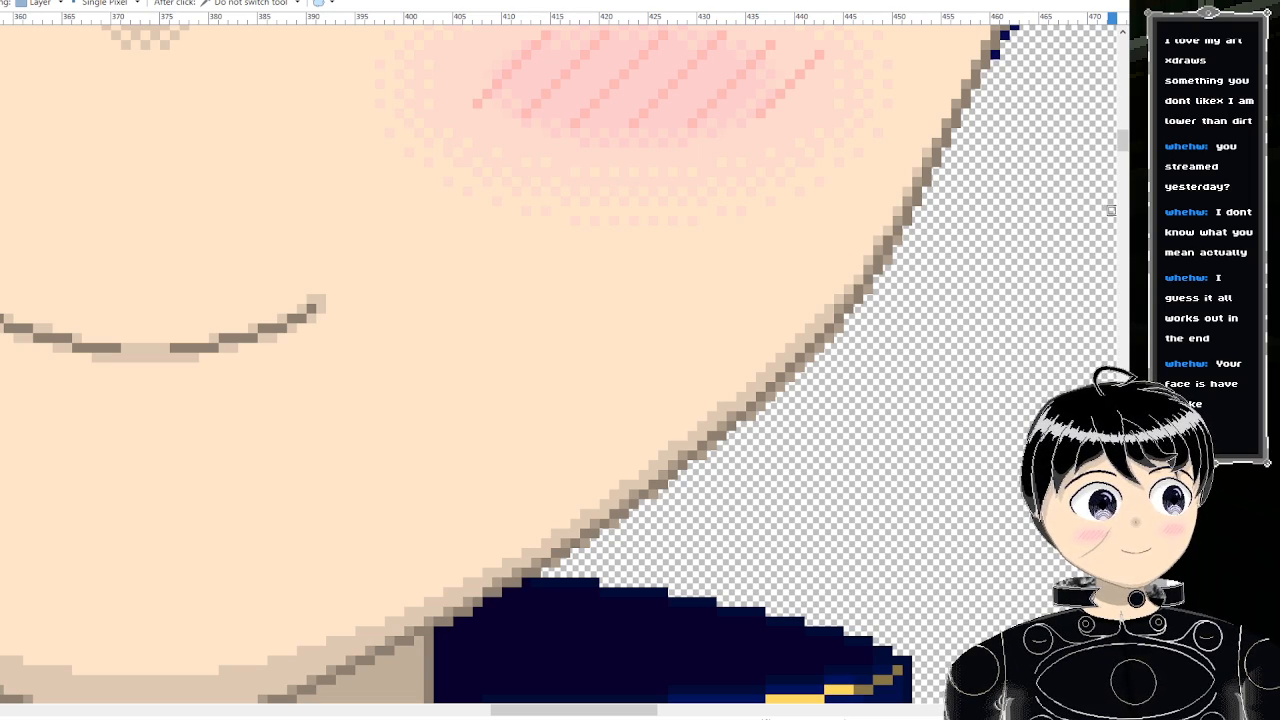
key(ctrl+z)
scroll(71, 243, up, 3)
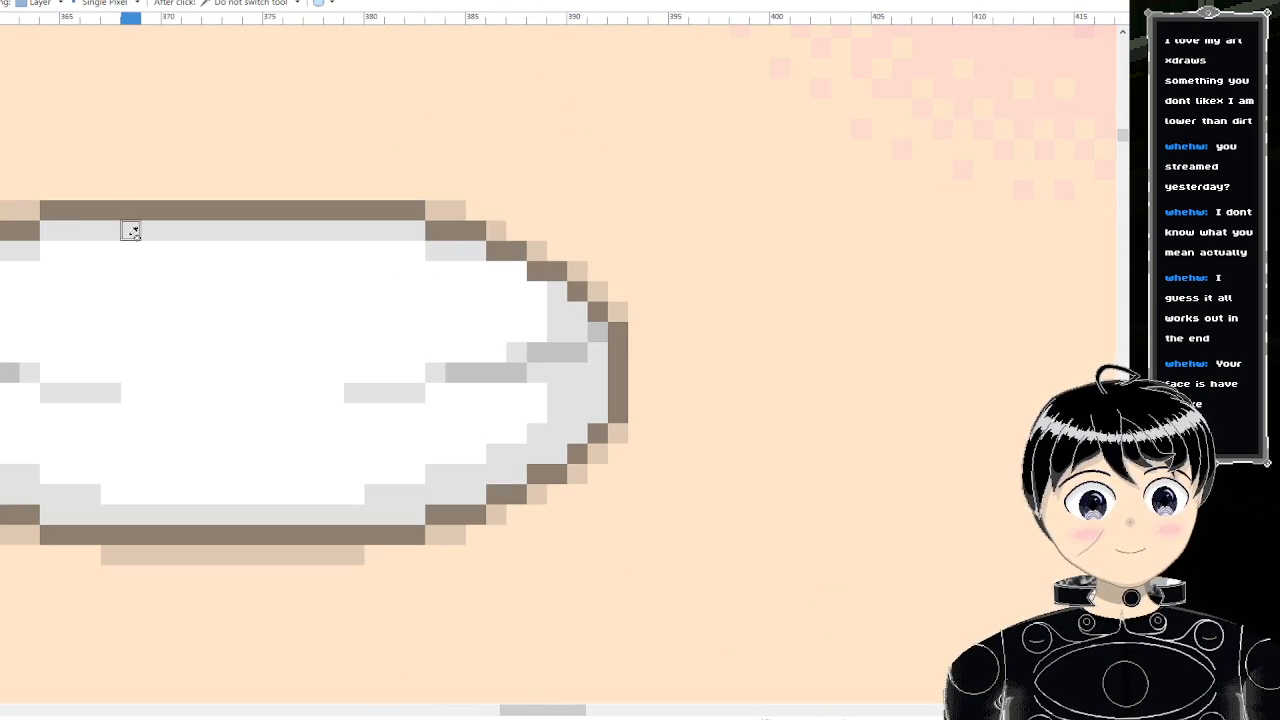
scroll(130, 231, down, 4)
scroll(429, 543, up, 4)
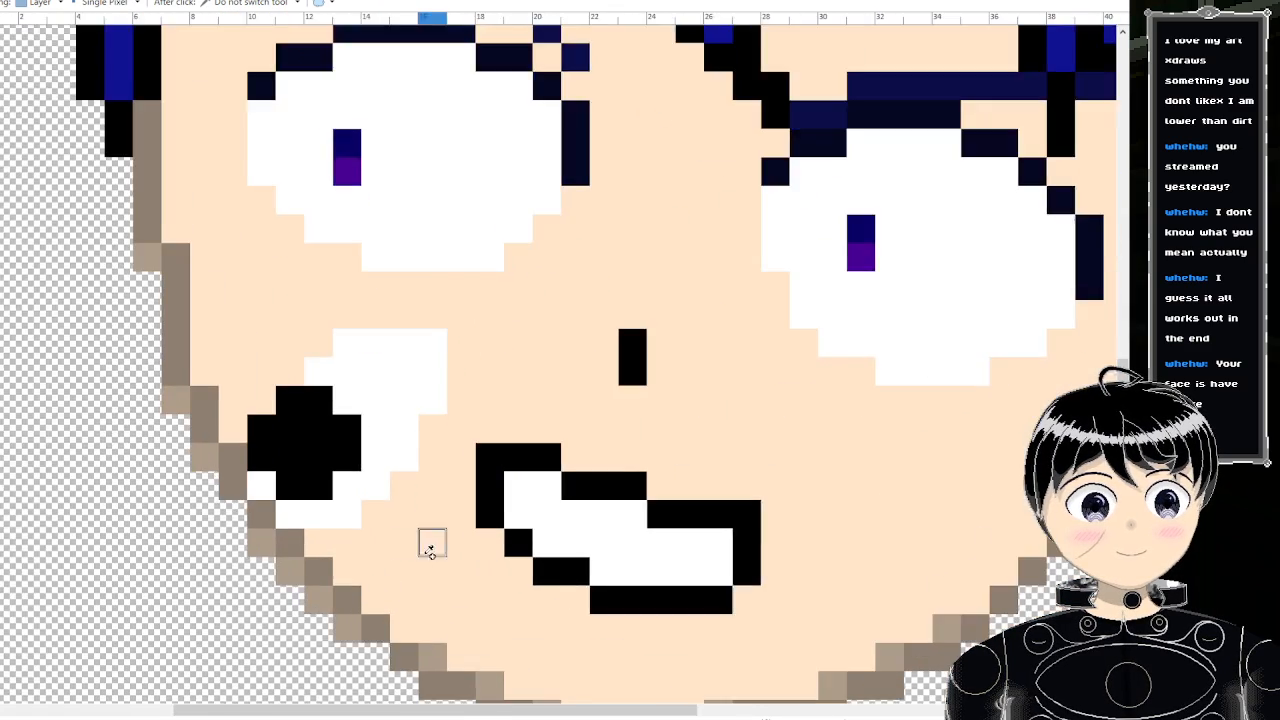
- Recolour the black mouth outline with light grey sampled from the teeth shading in the finished character drawing
key(p)
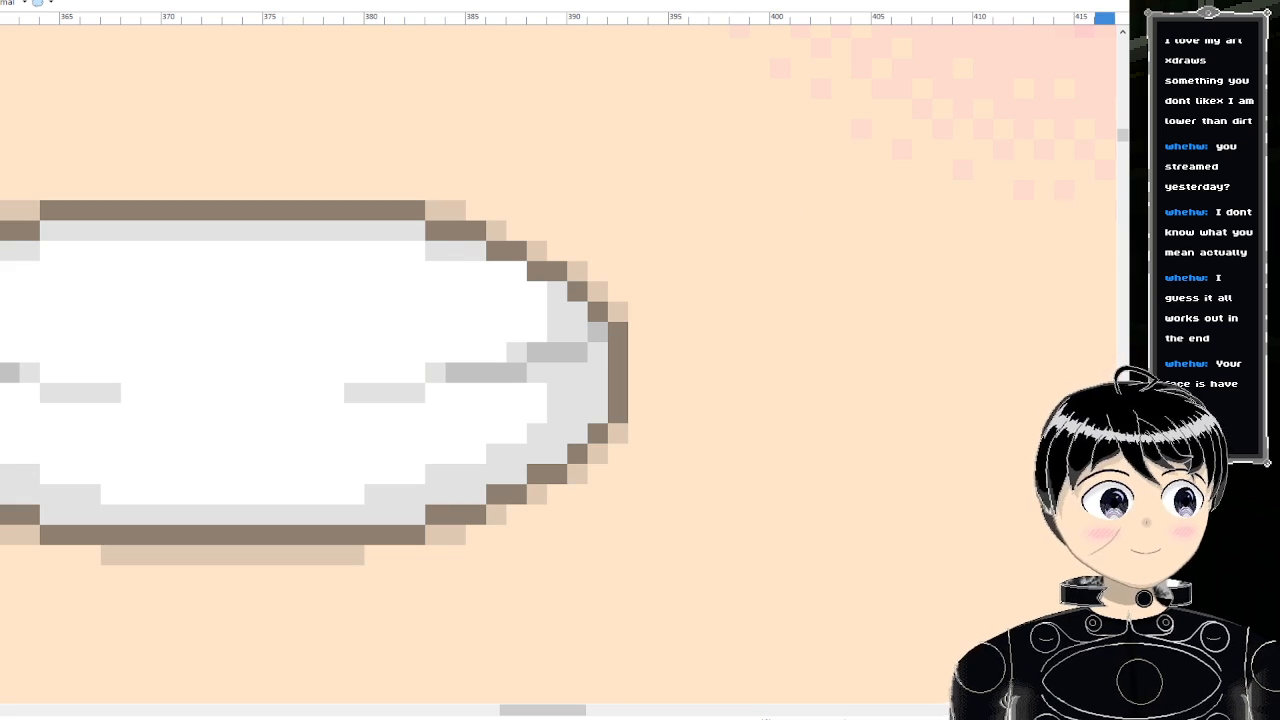
key(k)
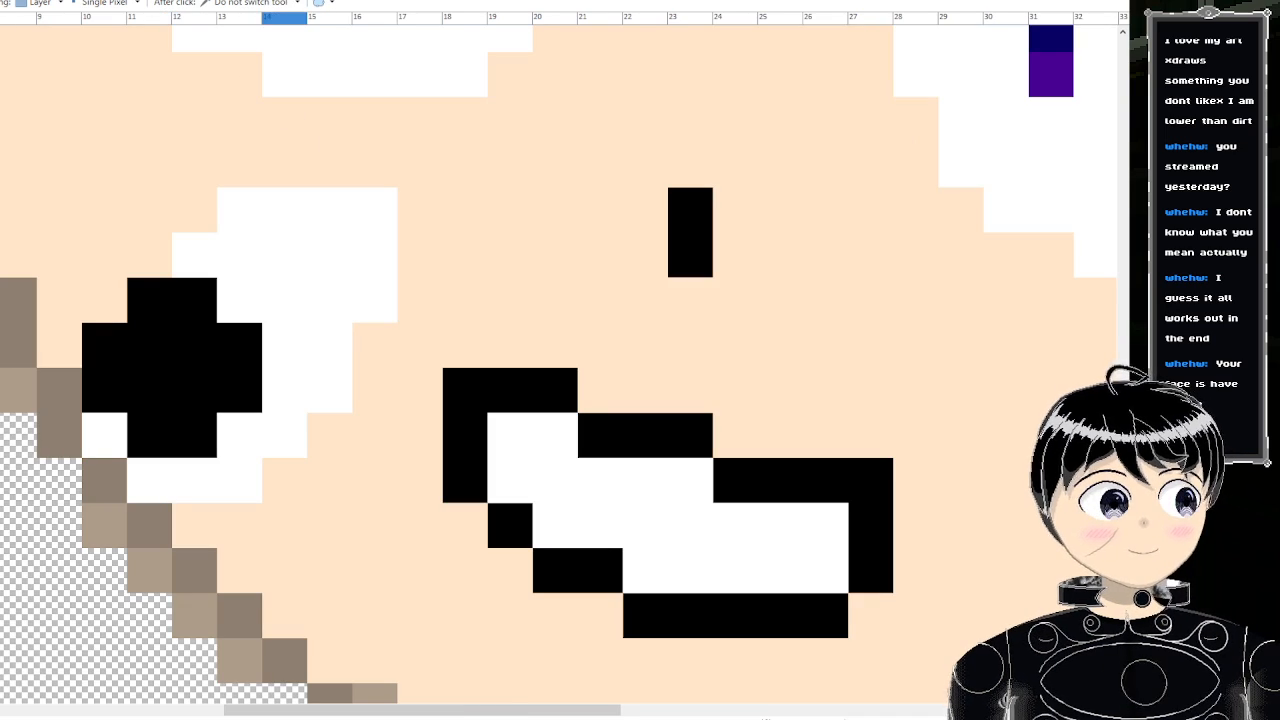
key(p)
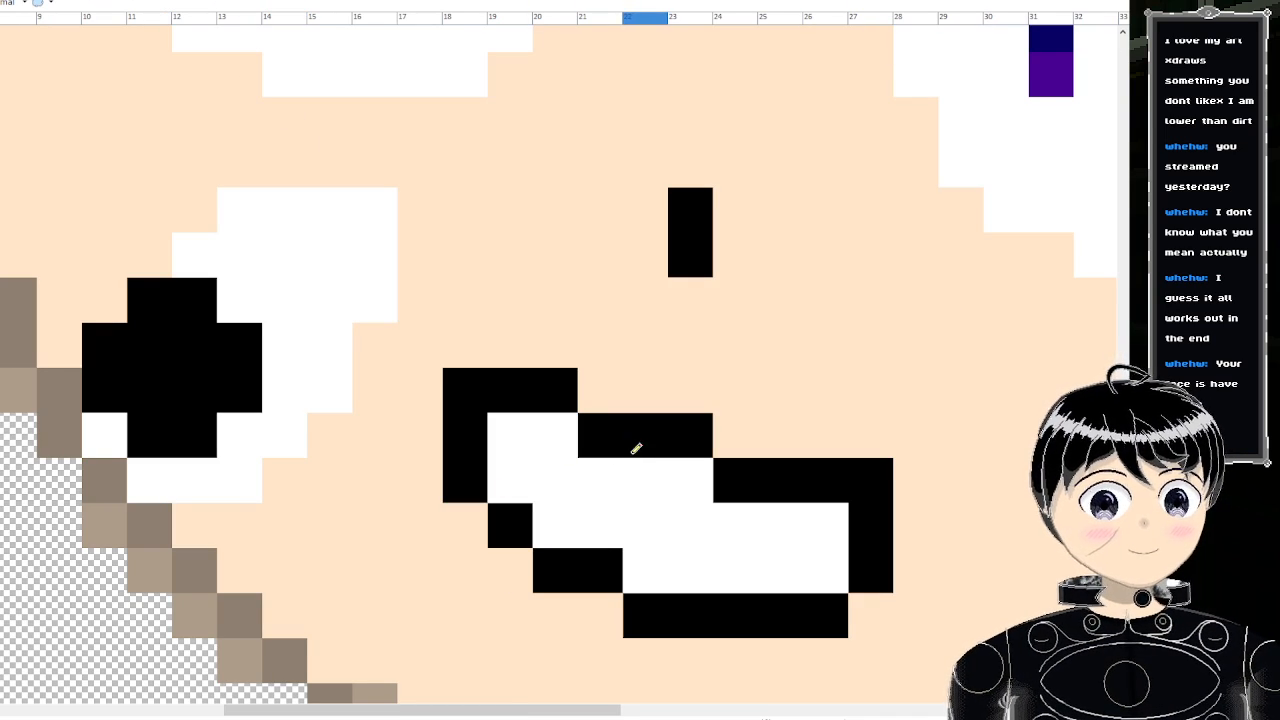
drag(645, 437, 617, 432)
mouse_move(558, 388)
mouse_down()
mouse_move(486, 391)
mouse_move(465, 480)
mouse_move(634, 603)
mouse_move(760, 608)
mouse_move(861, 580)
mouse_move(871, 515)
mouse_move(789, 477)
mouse_move(673, 492)
mouse_move(809, 486)
mouse_move(863, 543)
mouse_up()
key(ctrl+z)
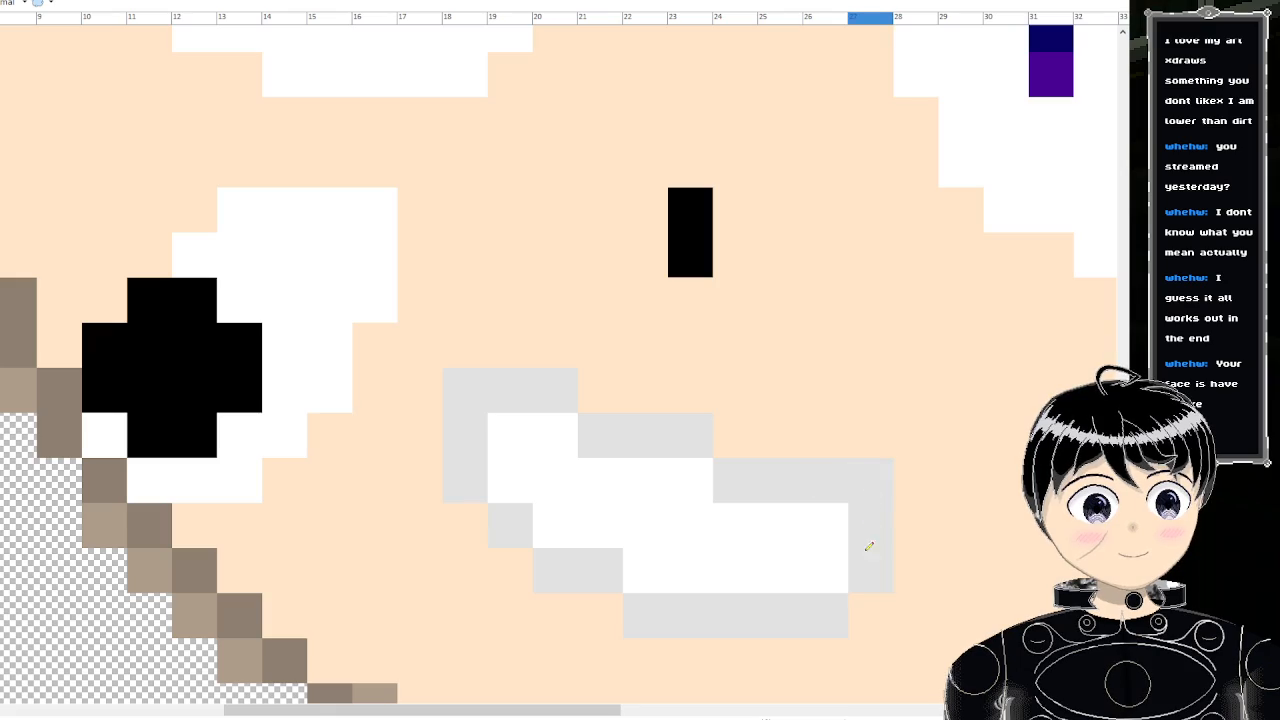
scroll(846, 523, down, 4)
scroll(831, 446, down, 5)
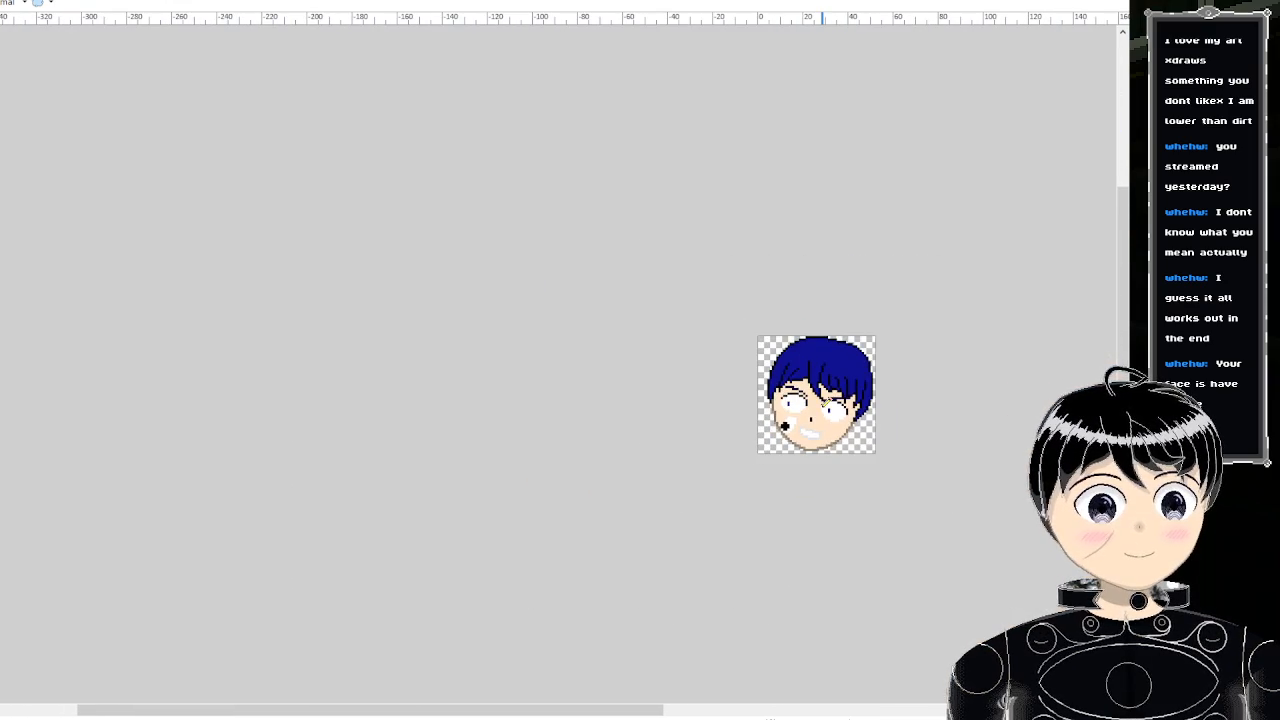
scroll(820, 435, up, 6)
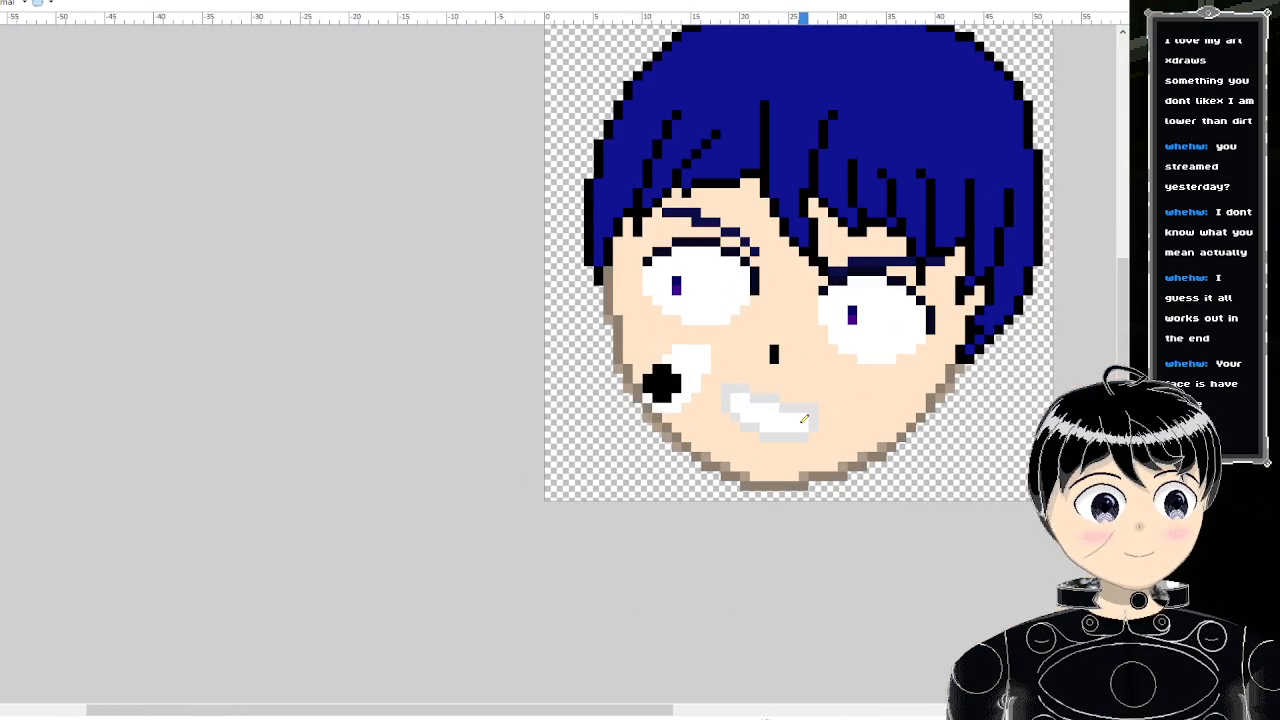
scroll(804, 418, up, 2)
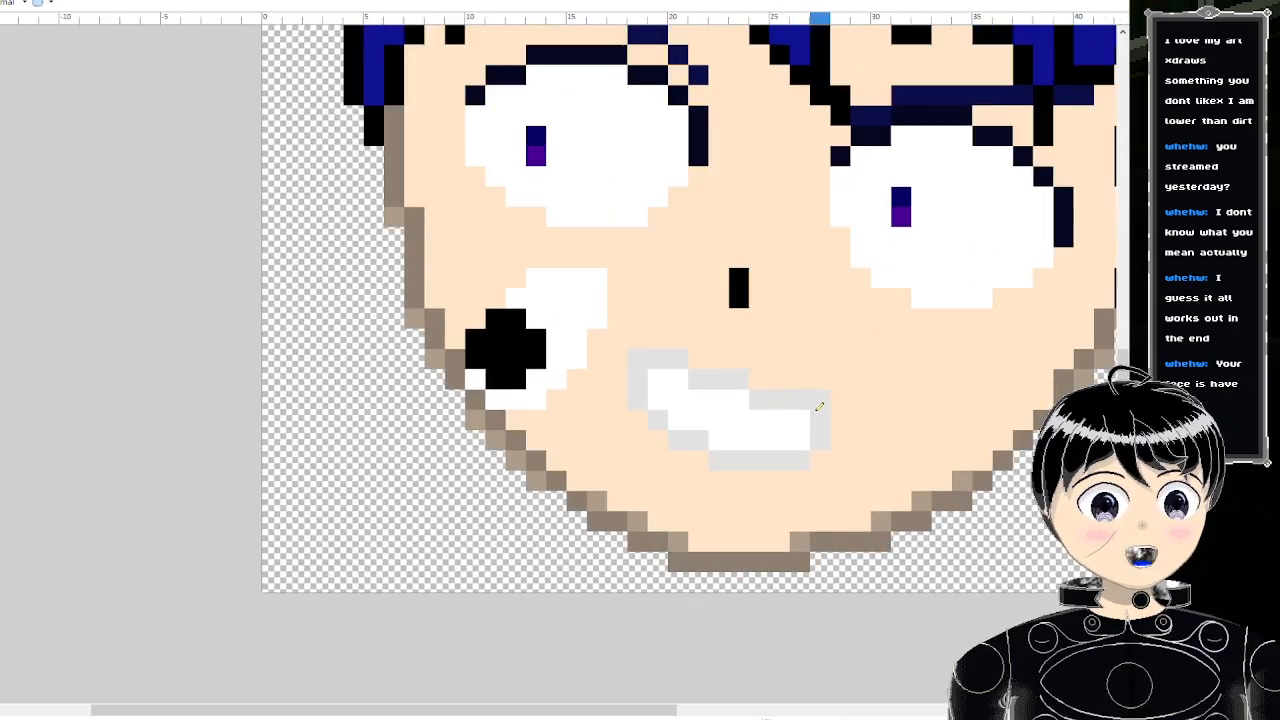
scroll(844, 396, down, 3)
scroll(846, 396, down, 1)
scroll(846, 396, up, 4)
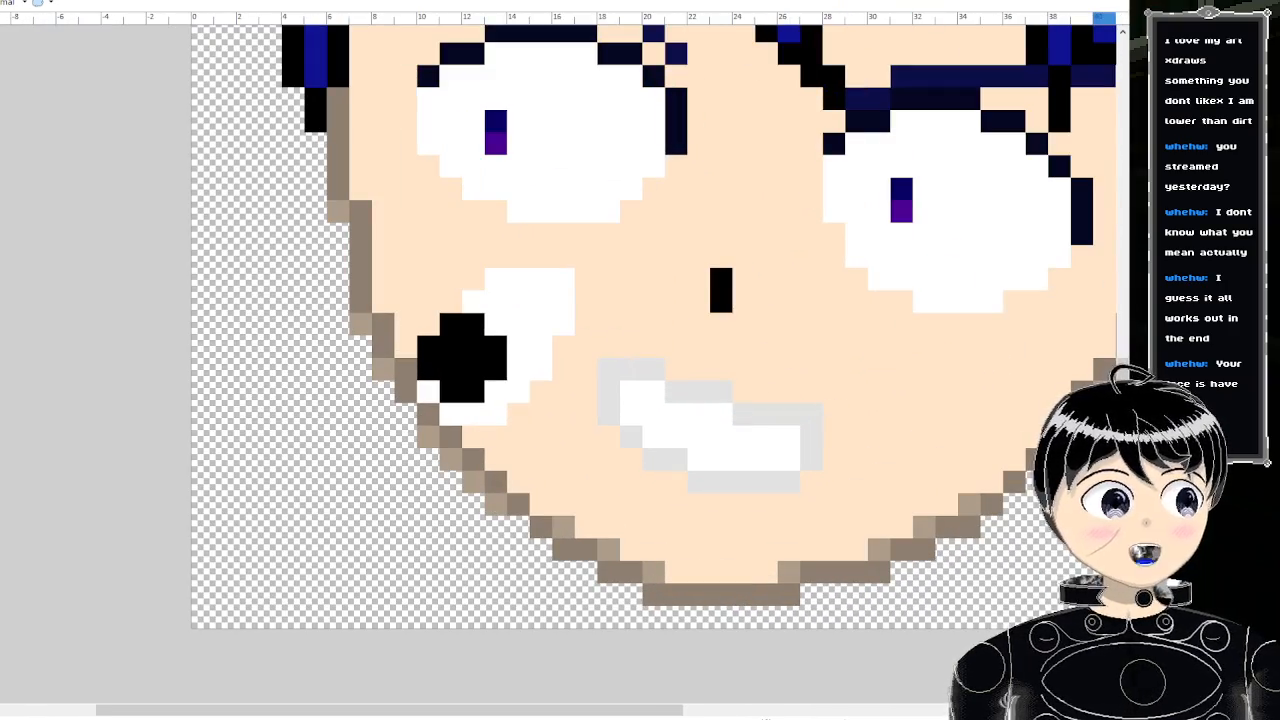
- Recolour the mouth outline with the darker brown used for the face outline
scroll(720, 549, up, 3)
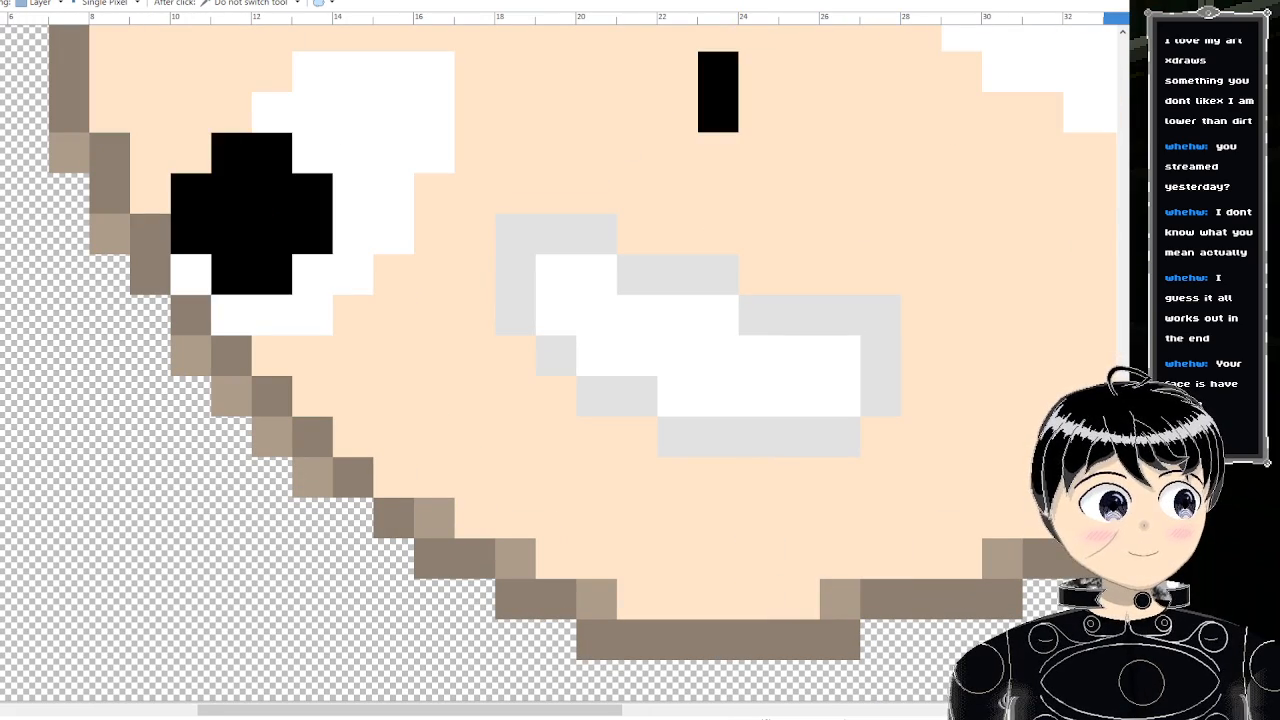
mouse_move(840, 430)
mouse_down()
mouse_move(720, 430)
mouse_move(594, 385)
mouse_move(515, 265)
mouse_move(601, 236)
mouse_move(657, 270)
mouse_move(850, 310)
mouse_move(878, 367)
mouse_move(866, 390)
mouse_up()
scroll(866, 380, down, 5)
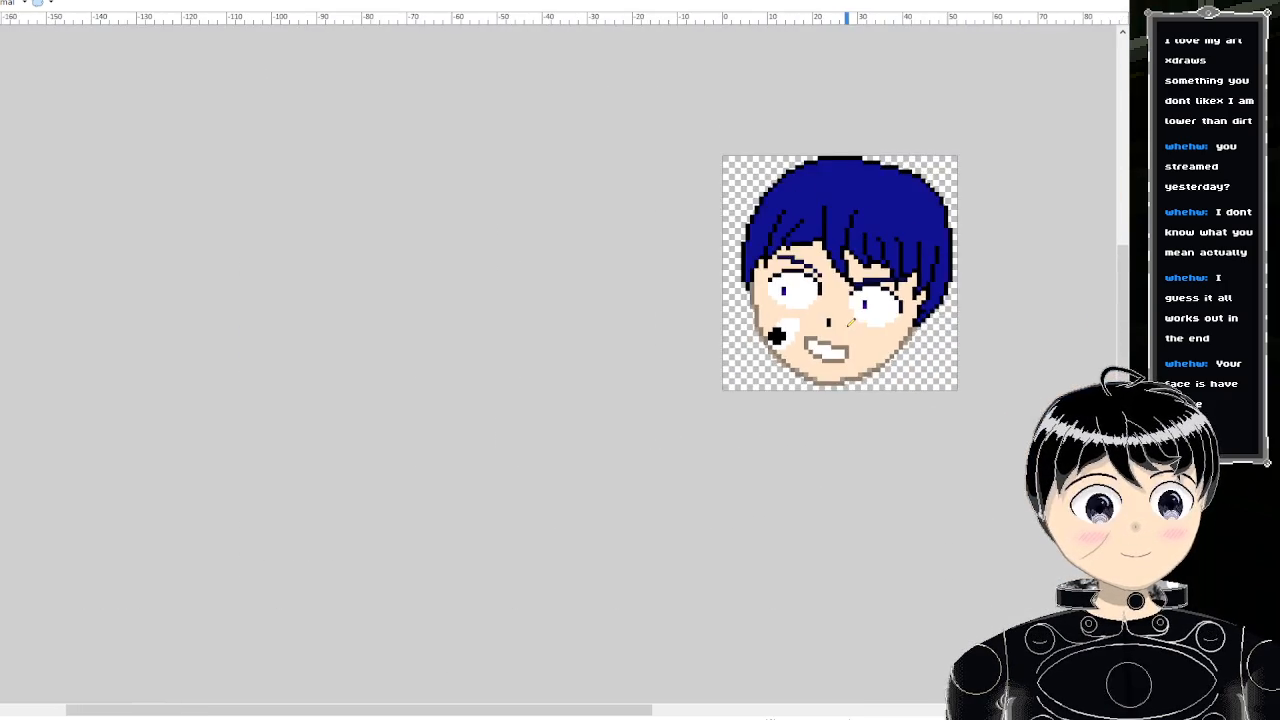
scroll(857, 330, up, 2)
scroll(857, 330, up, 3)
mouse_move(835, 385)
mouse_down()
mouse_move(740, 388)
mouse_move(717, 343)
mouse_move(530, 310)
mouse_up()
scroll(600, 310, down, 5)
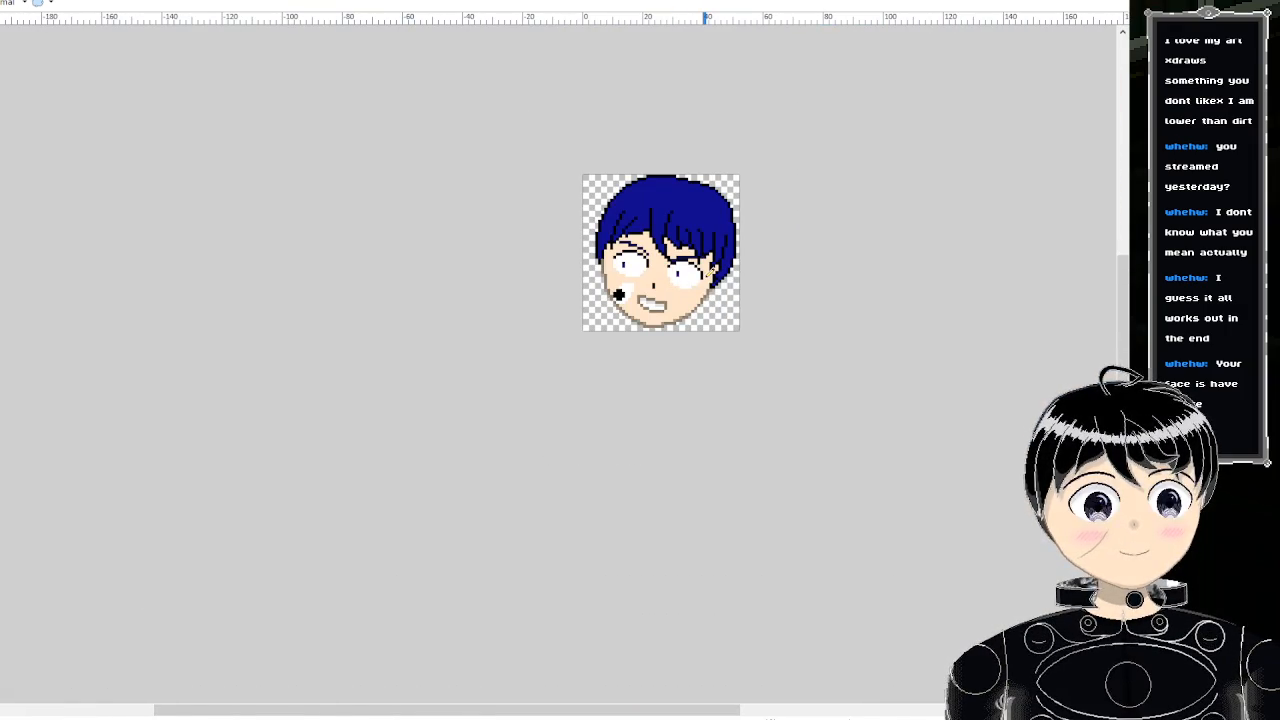
scroll(669, 275, up, 6)
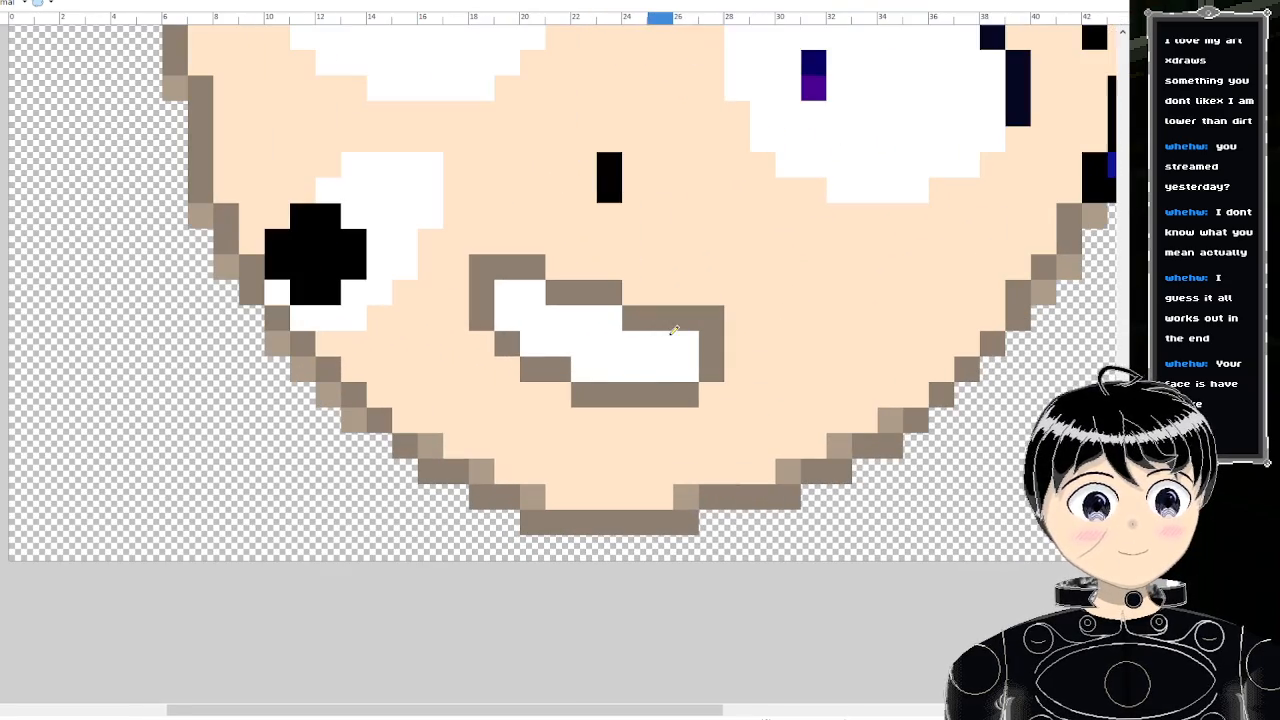
- Shade the teeth with light grey pixels at both inner ends of the mouth
drag(685, 343, 586, 317)
scroll(657, 255, down, 6)
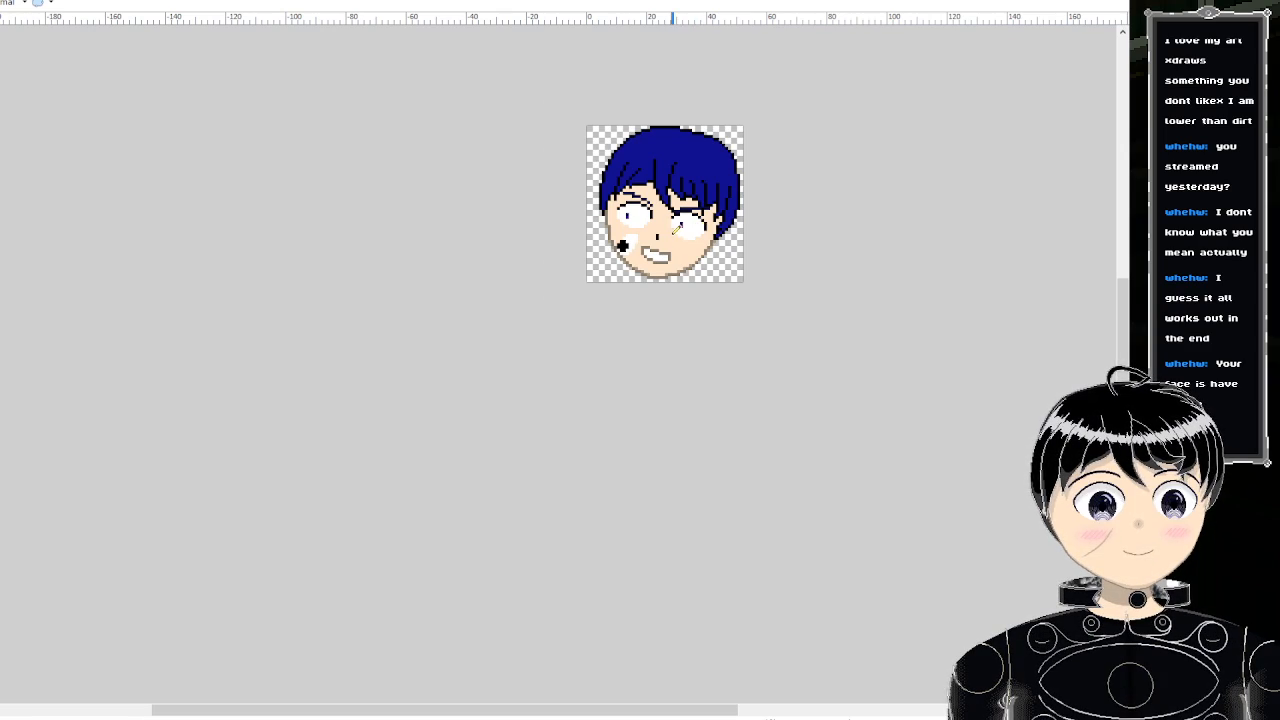
scroll(678, 228, up, 6)
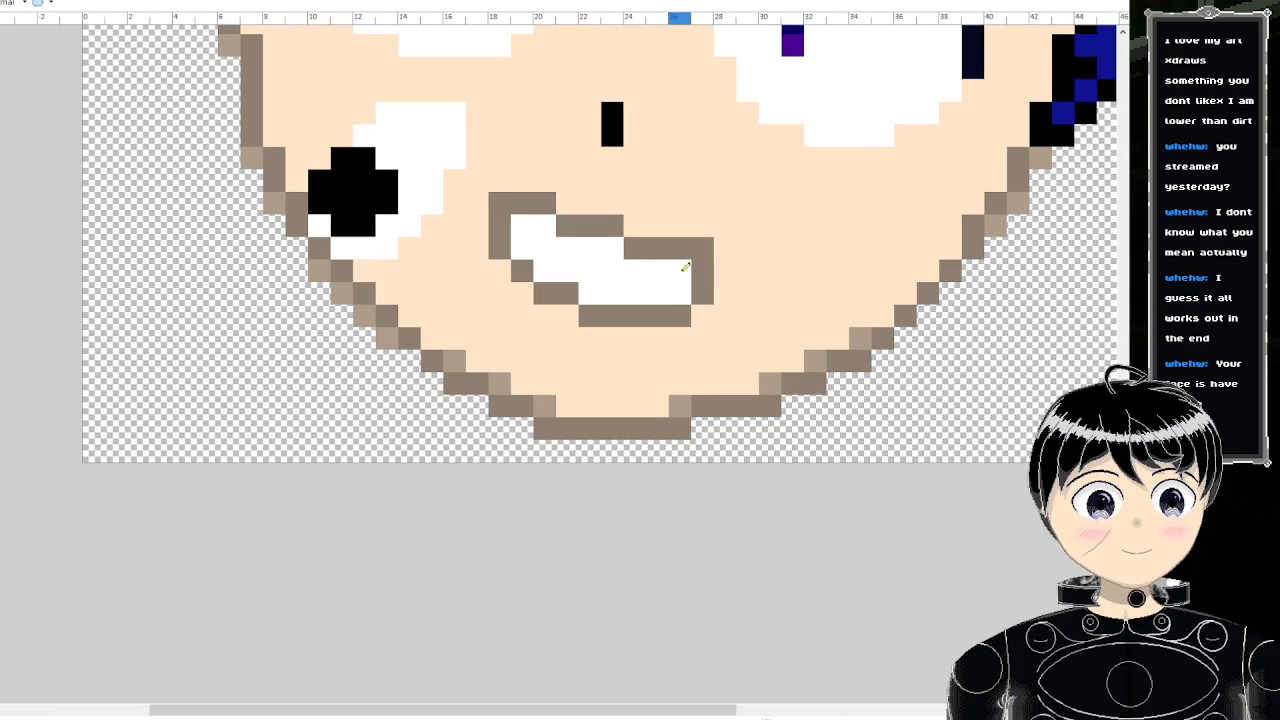
click(669, 258)
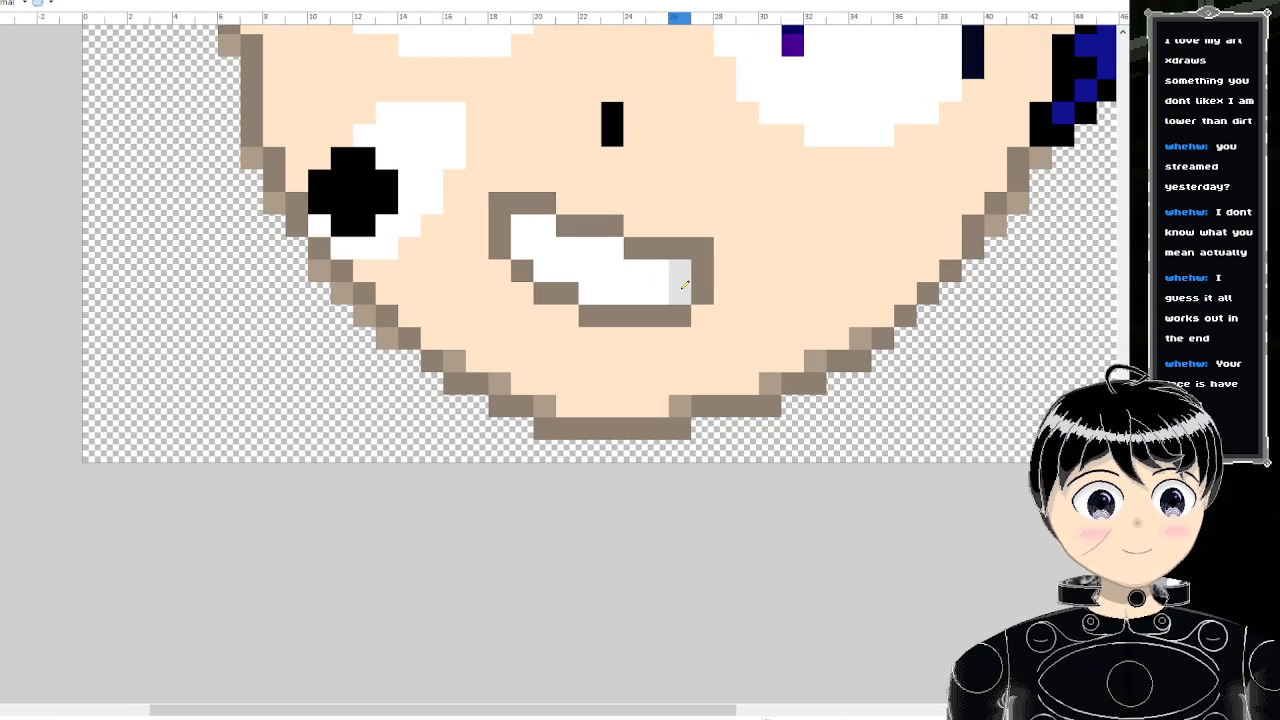
drag(669, 262, 660, 284)
drag(521, 222, 521, 248)
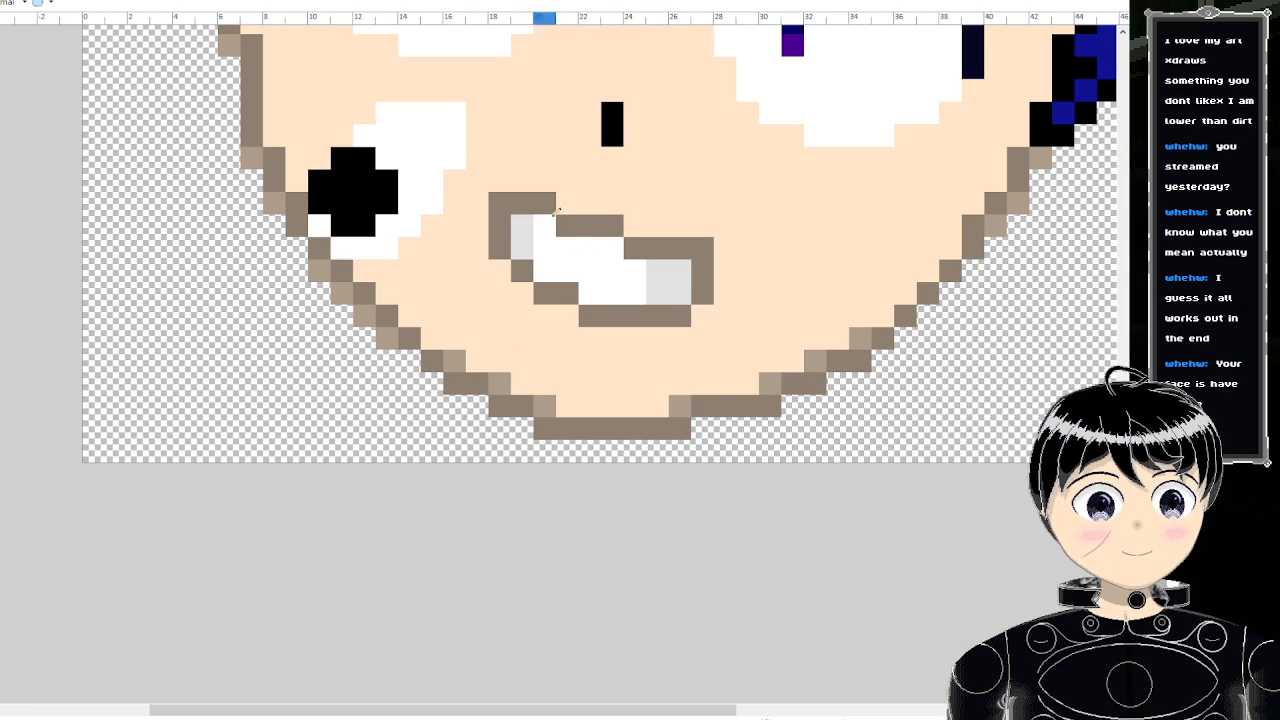
- Undo the light grey teeth shading, toggling the change back and forth to compare the face with and without it
scroll(557, 213, down, 6)
scroll(620, 178, down, 2)
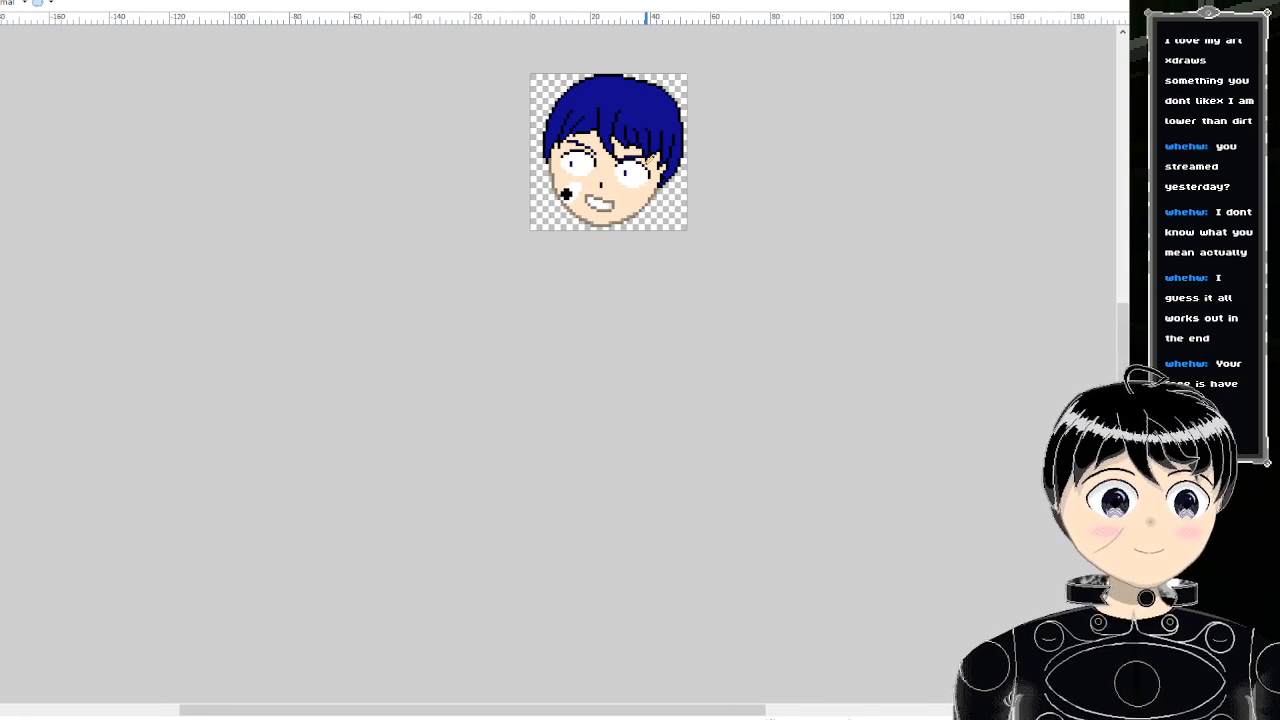
scroll(604, 215, up, 5)
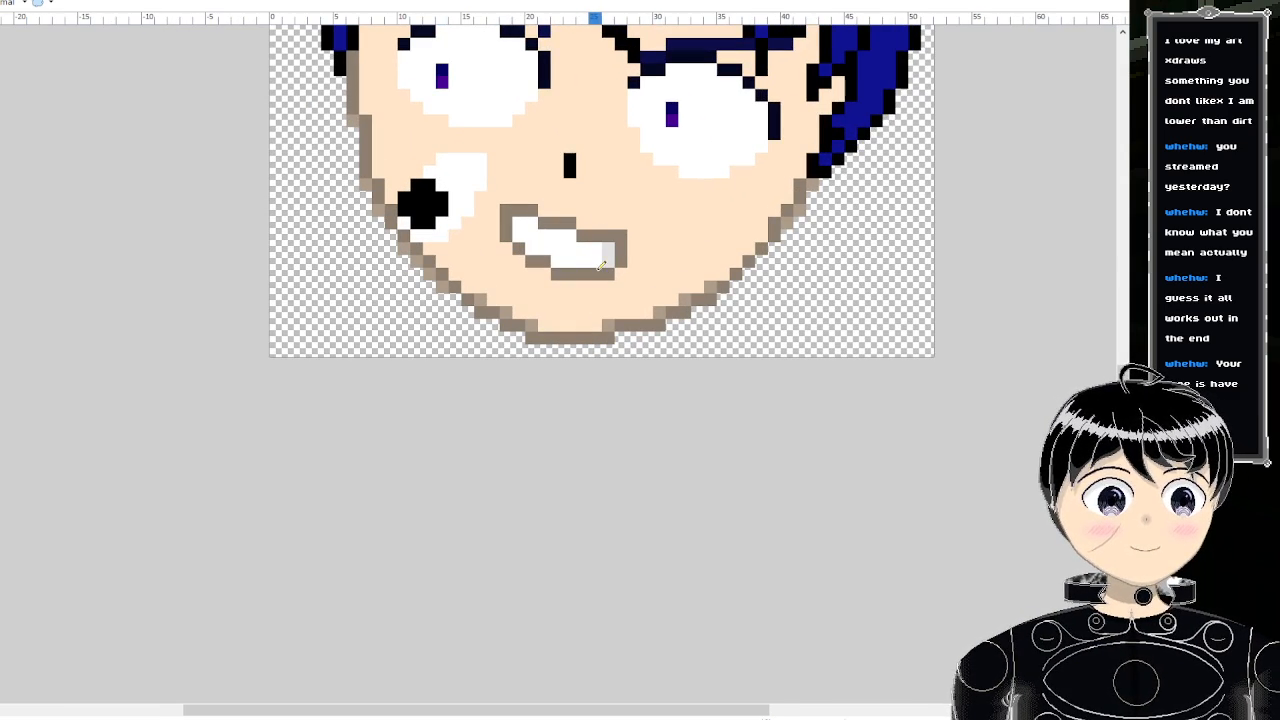
scroll(657, 215, down, 5)
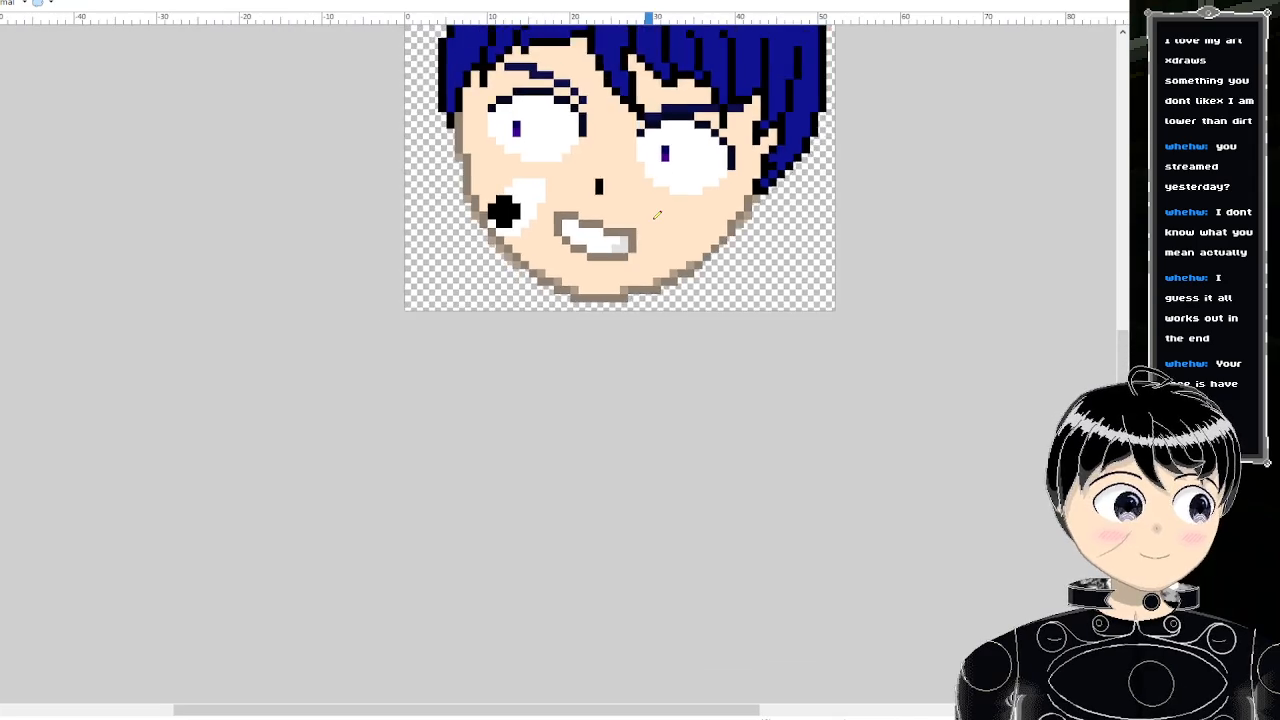
scroll(678, 197, down, 2)
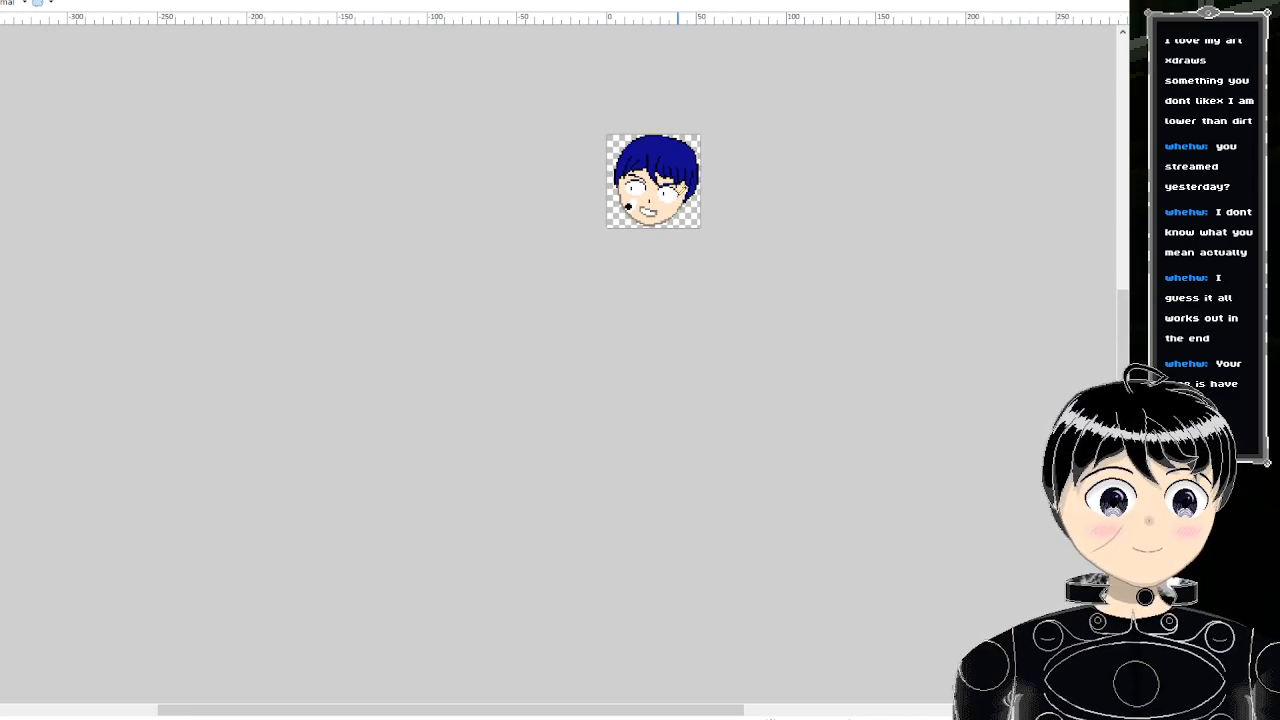
scroll(678, 197, up, 5)
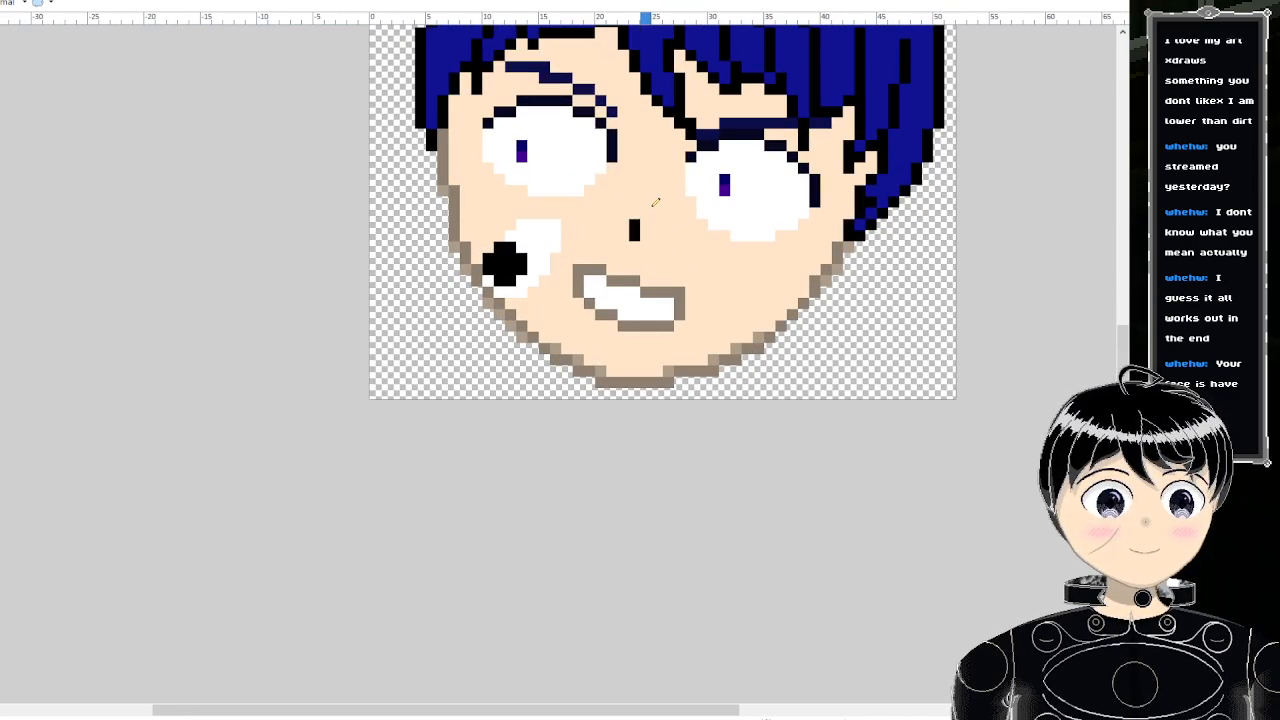
key(ctrl+z)
key(ctrl+y)
key(ctrl+z)
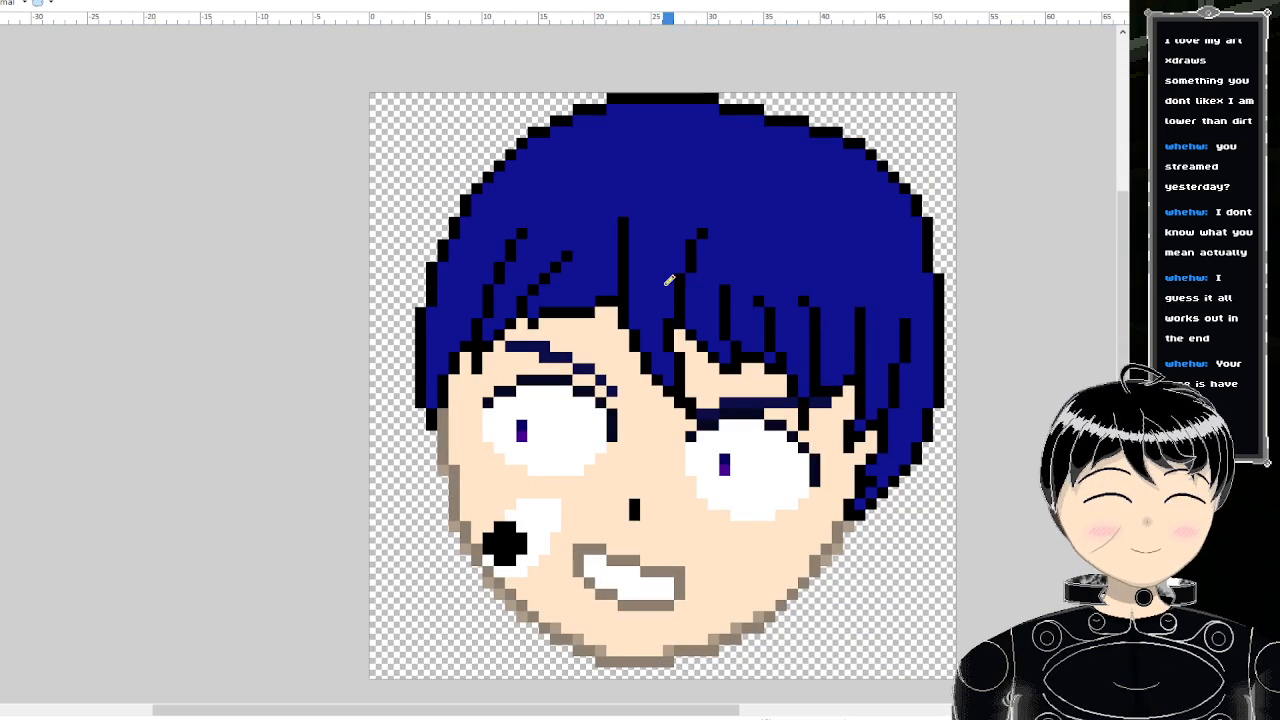
key(ctrl+y)
scroll(619, 329, up, 2)
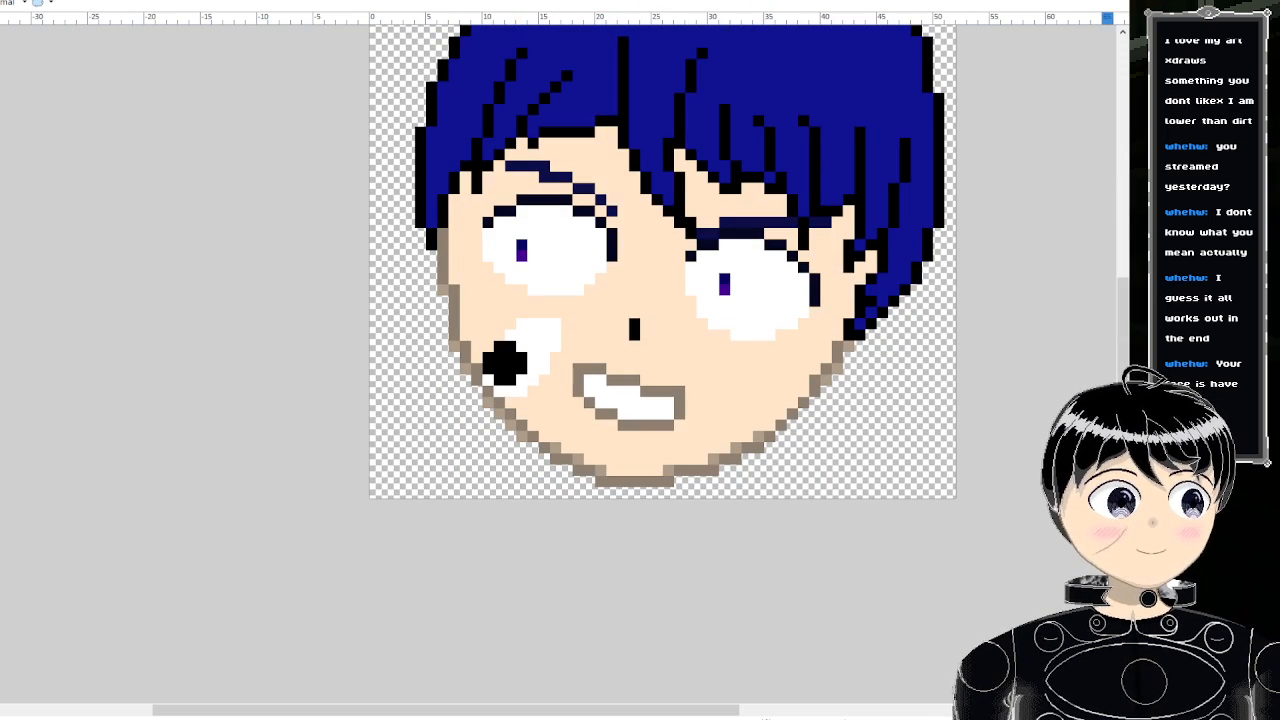
- Soften the inner edge of the left eye's upper lash line with muted purple pixels sampled from the finished character drawing's eye outline
key(k)
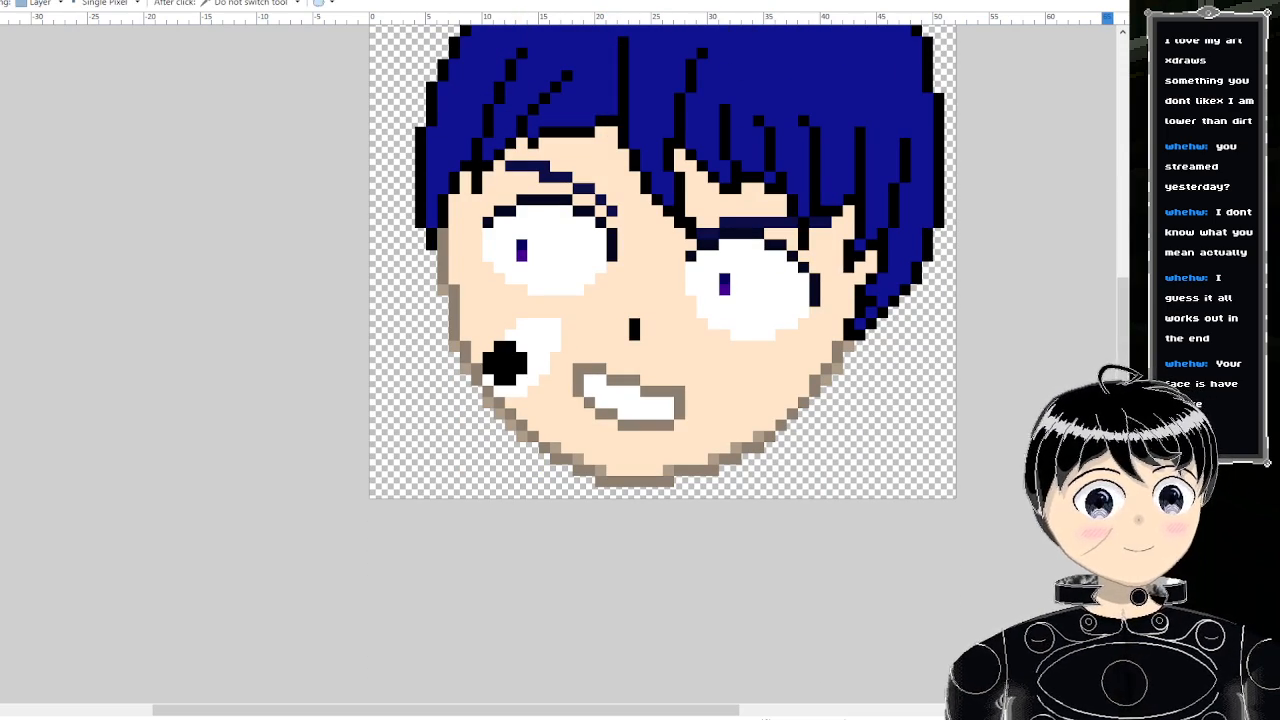
key(ctrl+Tab)
scroll(434, 231, up, 6)
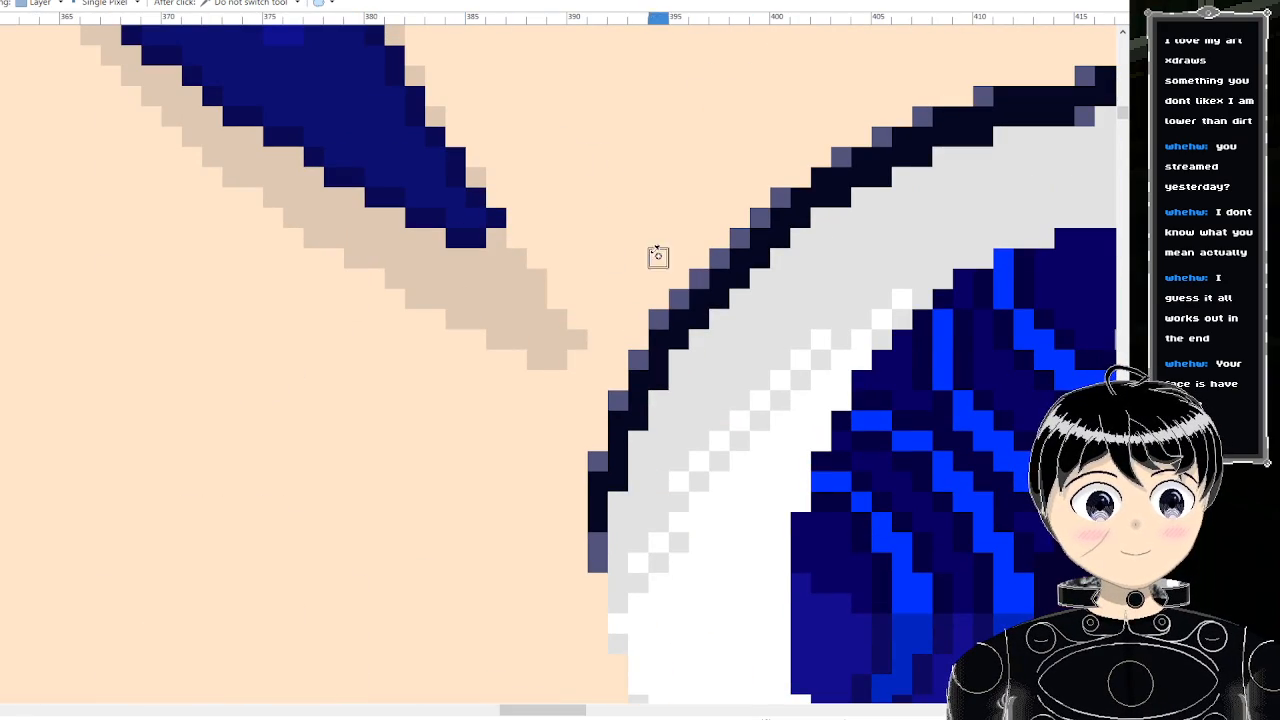
key(ctrl+Tab)
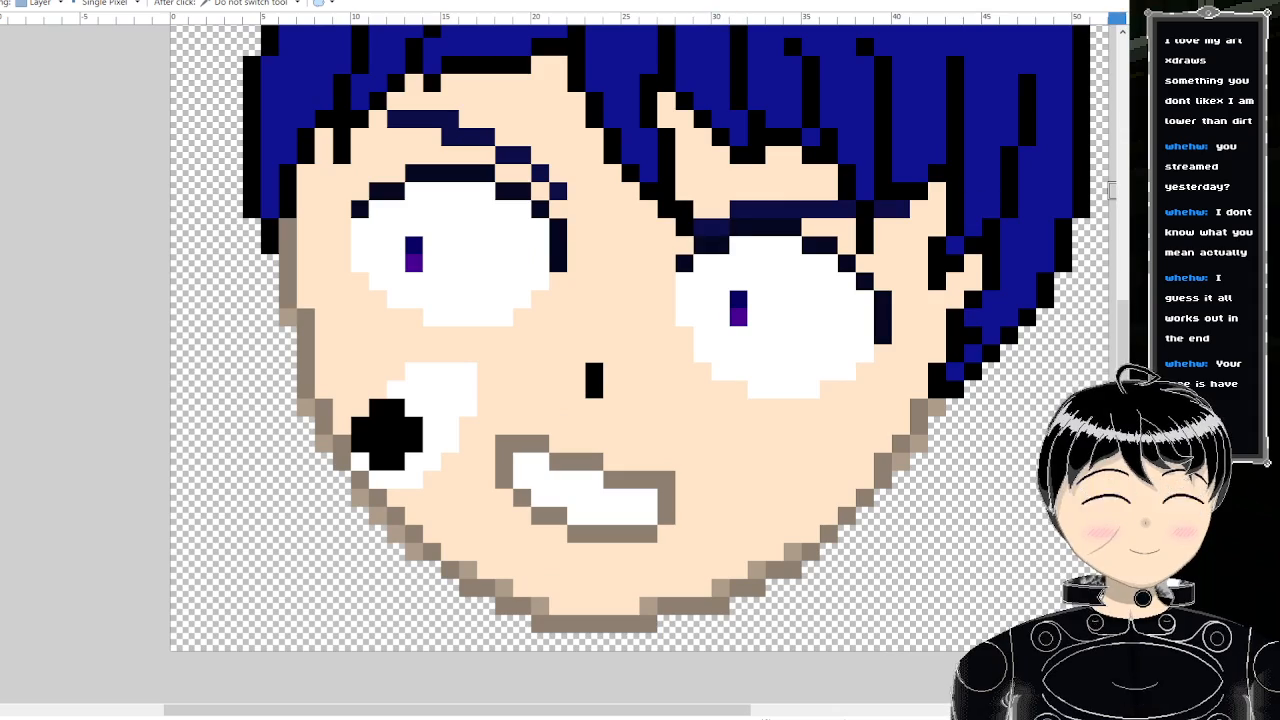
scroll(604, 198, up, 2)
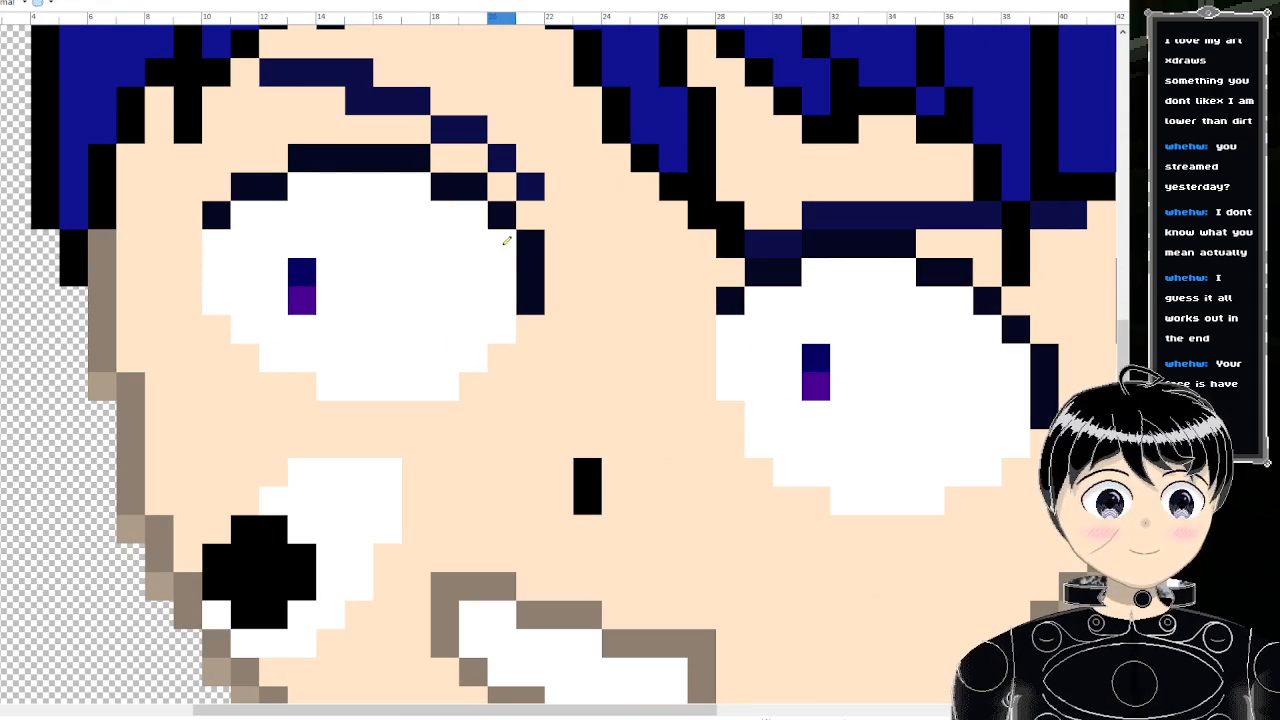
drag(502, 243, 480, 217)
scroll(480, 217, down, 1)
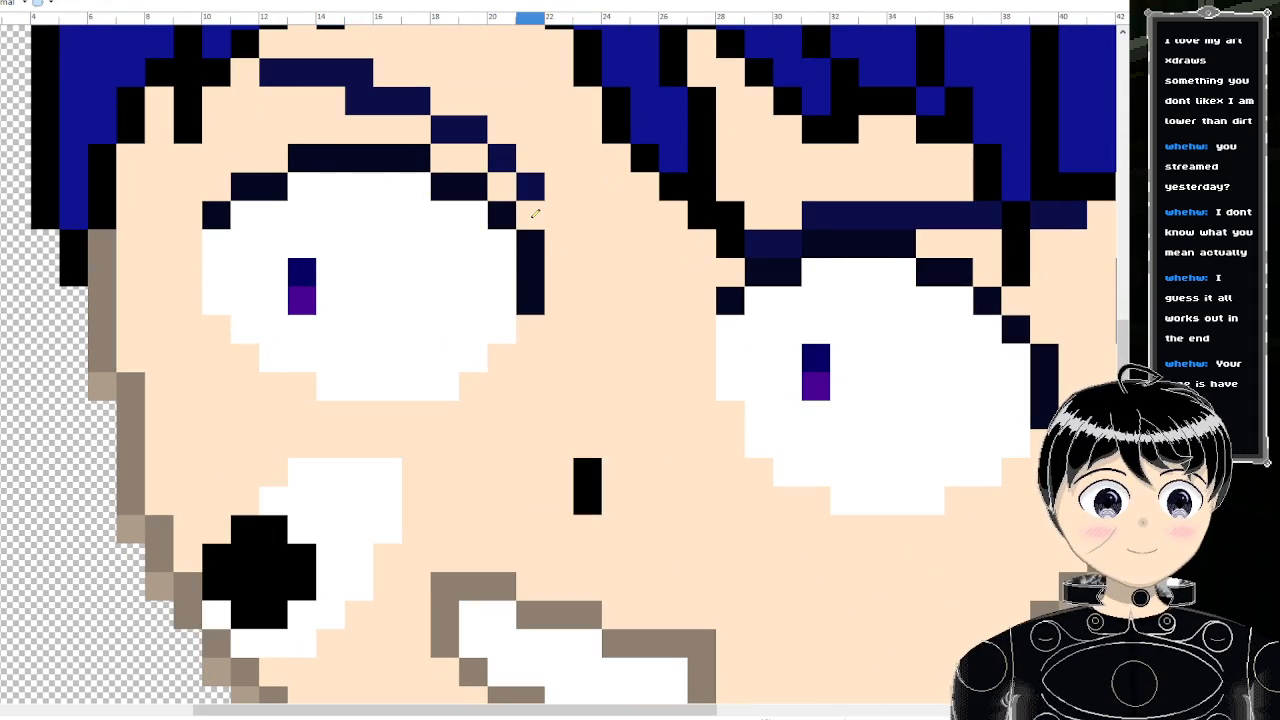
scroll(534, 210, down, 2)
scroll(533, 212, down, 1)
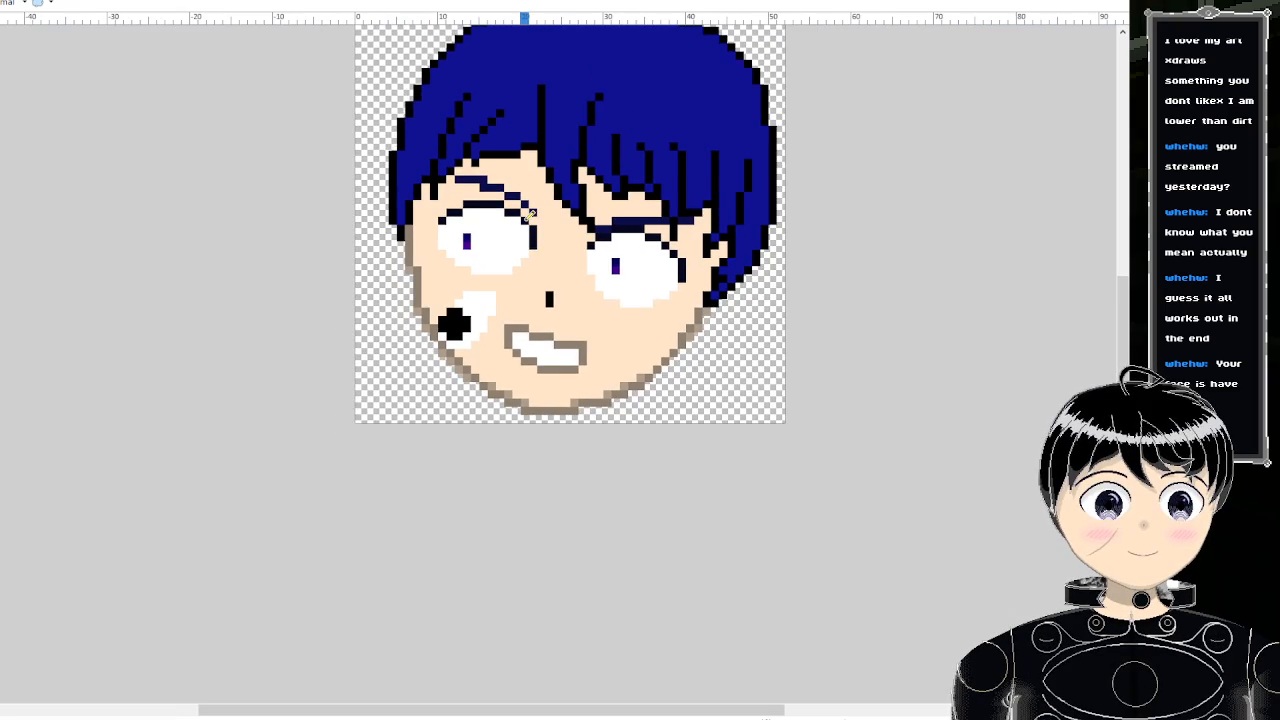
scroll(532, 213, up, 3)
click(529, 224)
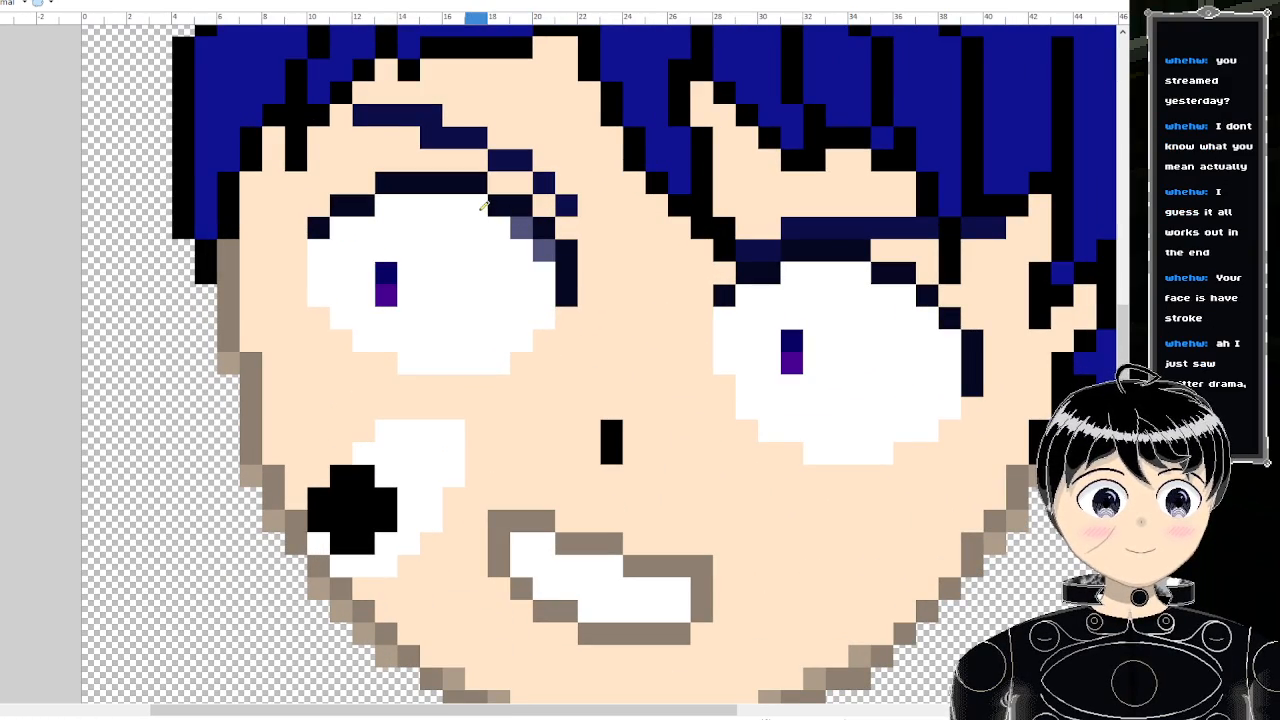
click(386, 202)
click(340, 224)
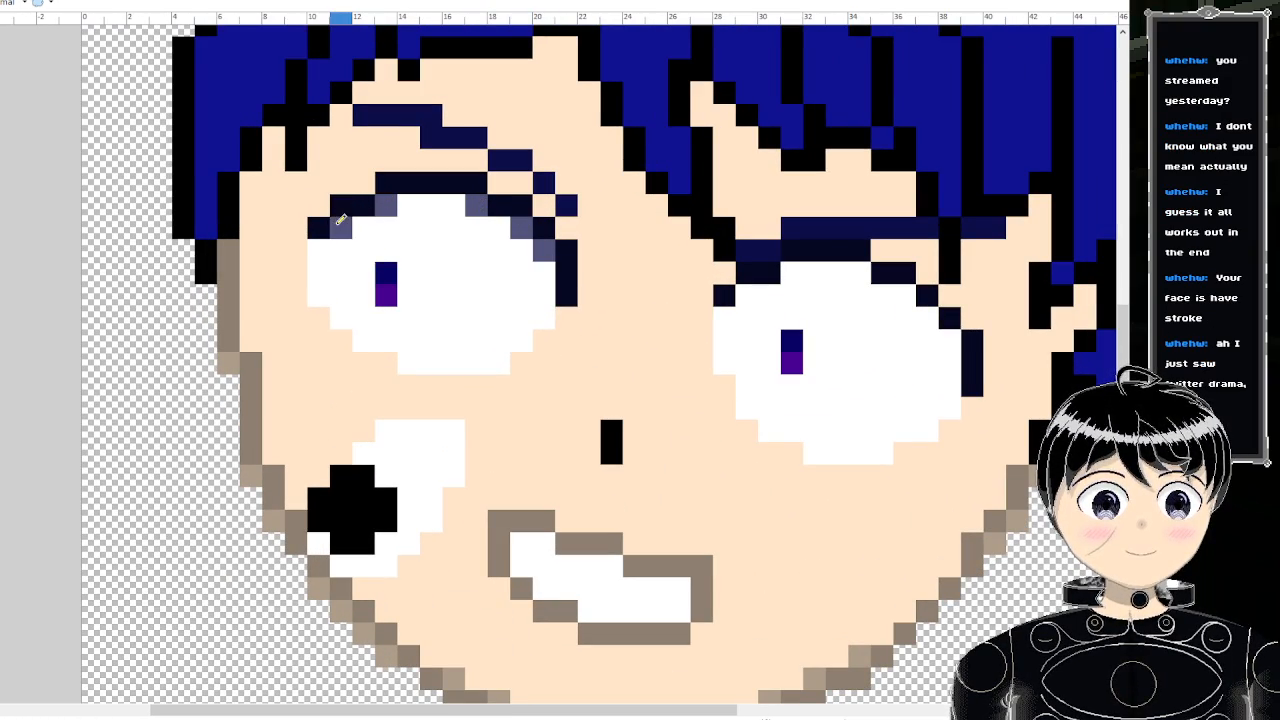
scroll(311, 237, down, 5)
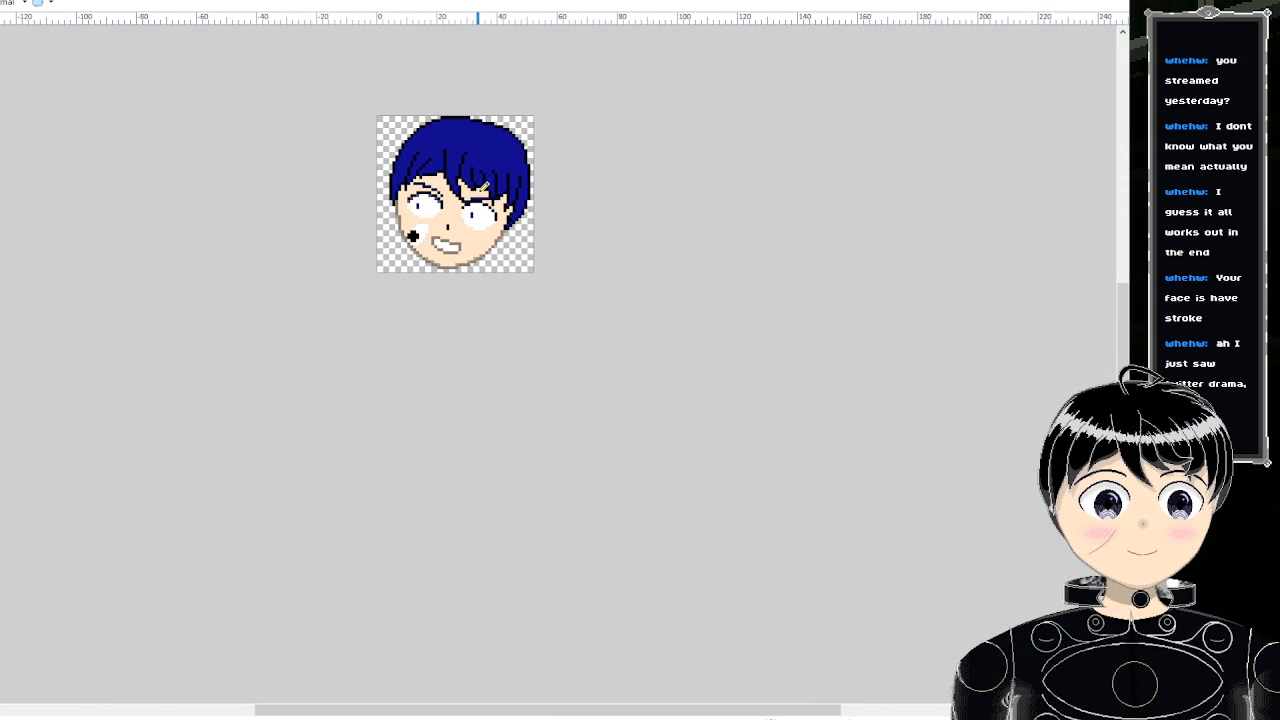
scroll(450, 188, up, 5)
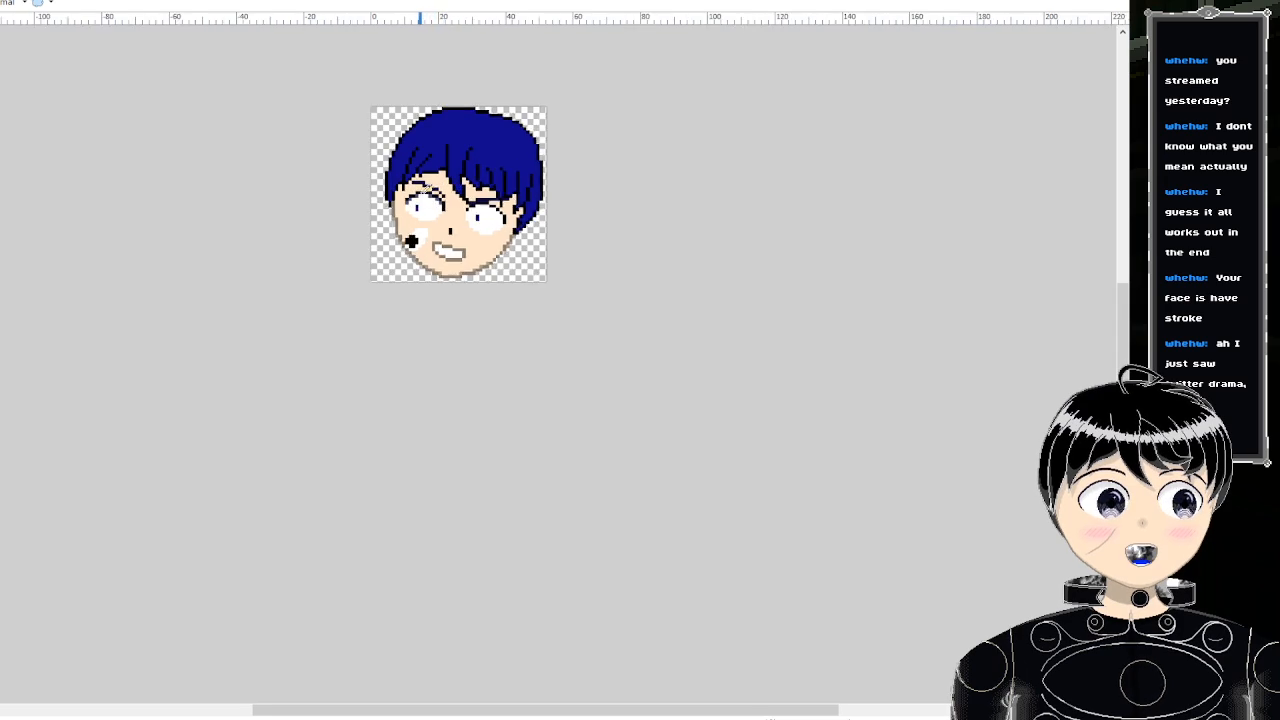
- Try muted purple softening pixels along the outer edge of the left eye's lash line, extending over the eyebrow's inner end
scroll(452, 188, up, 3)
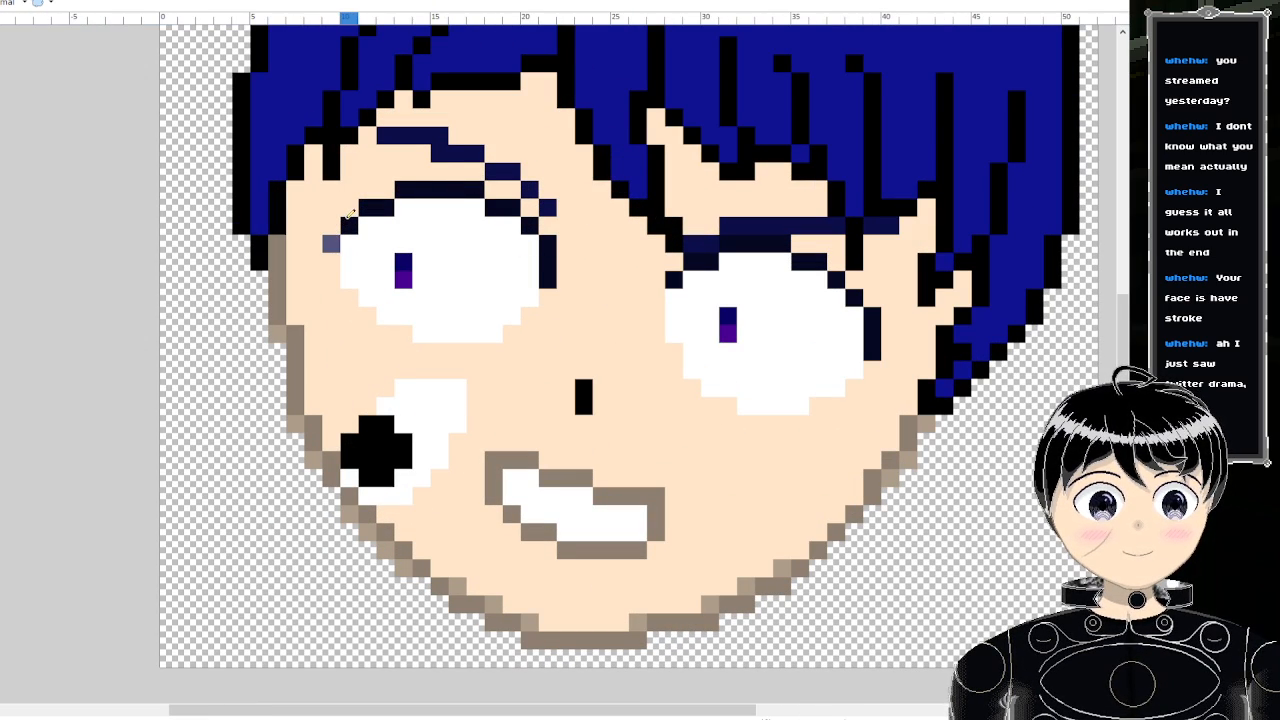
click(331, 240)
click(356, 210)
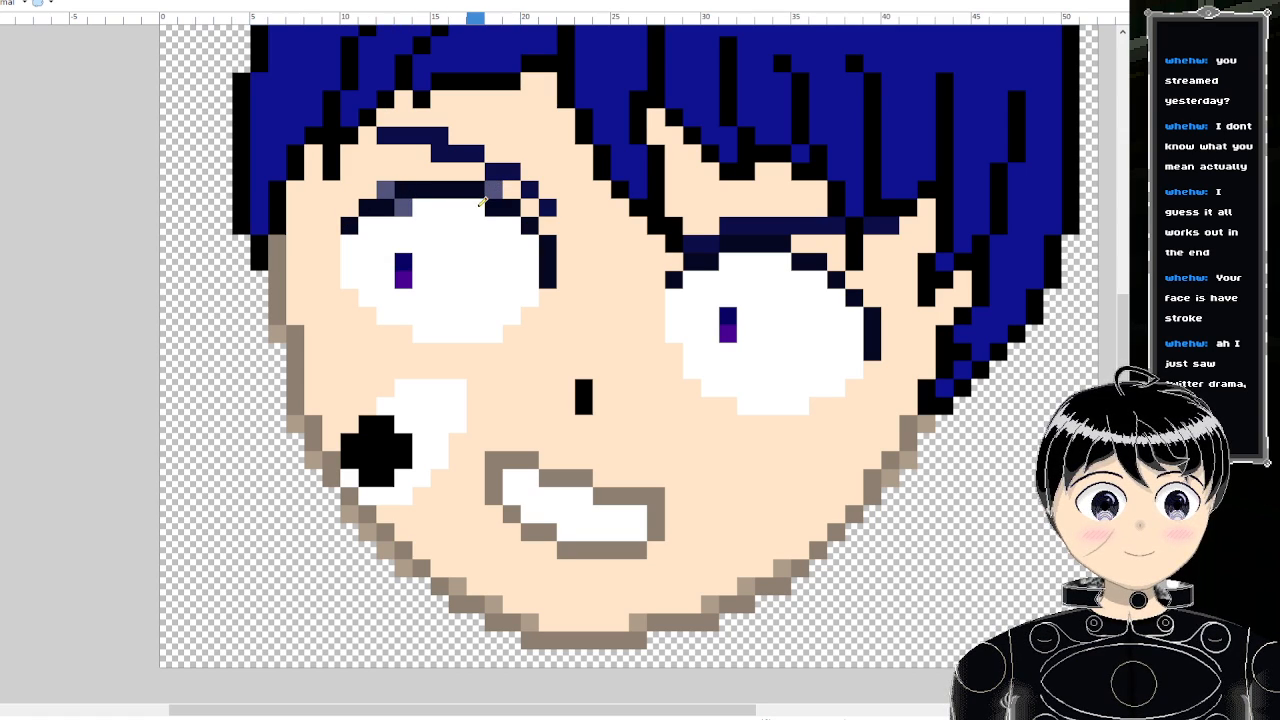
drag(481, 205, 519, 221)
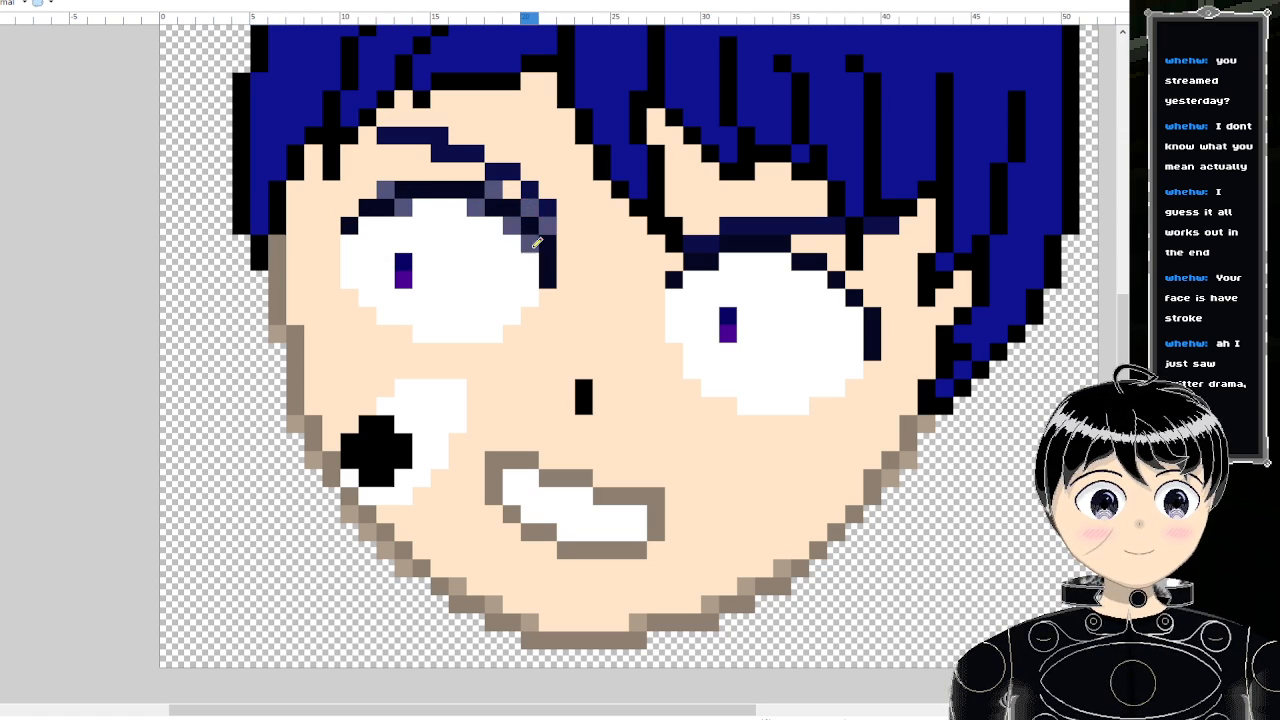
scroll(550, 225, down, 5)
scroll(643, 196, up, 5)
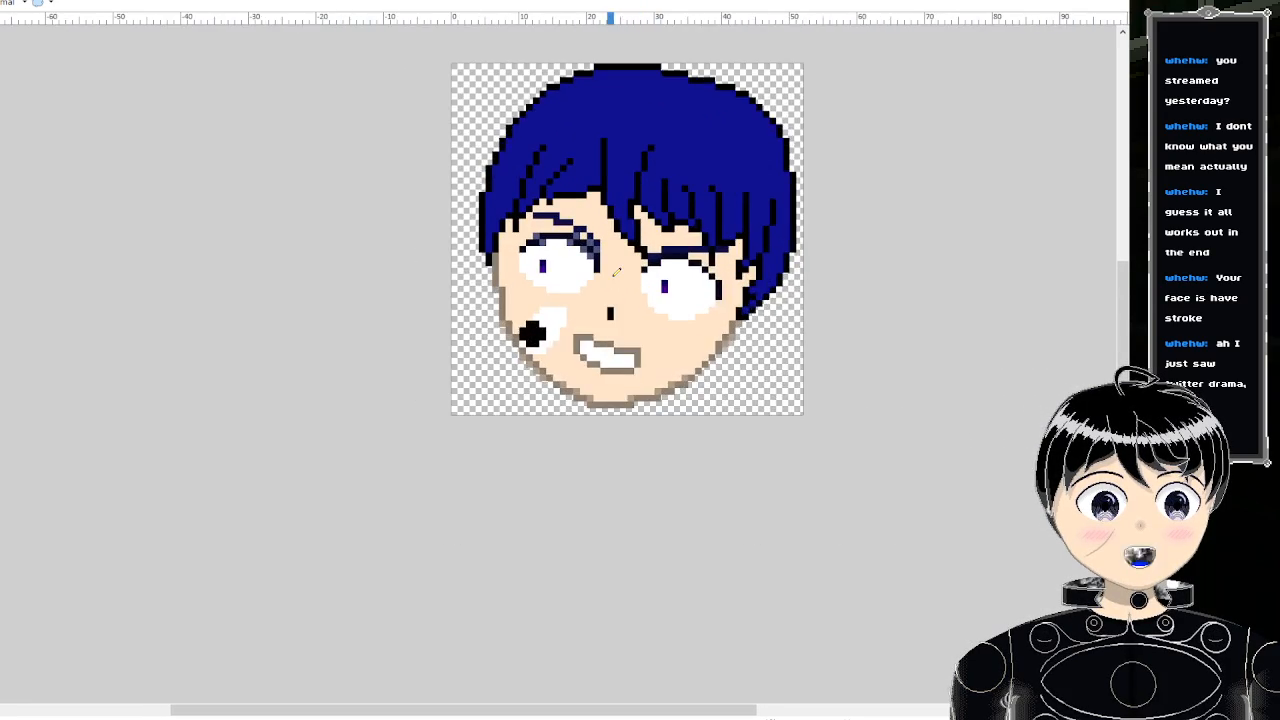
- Place muted purple pixels in the inner corners of the upper lash line steps on both eyes
scroll(605, 234, up, 3)
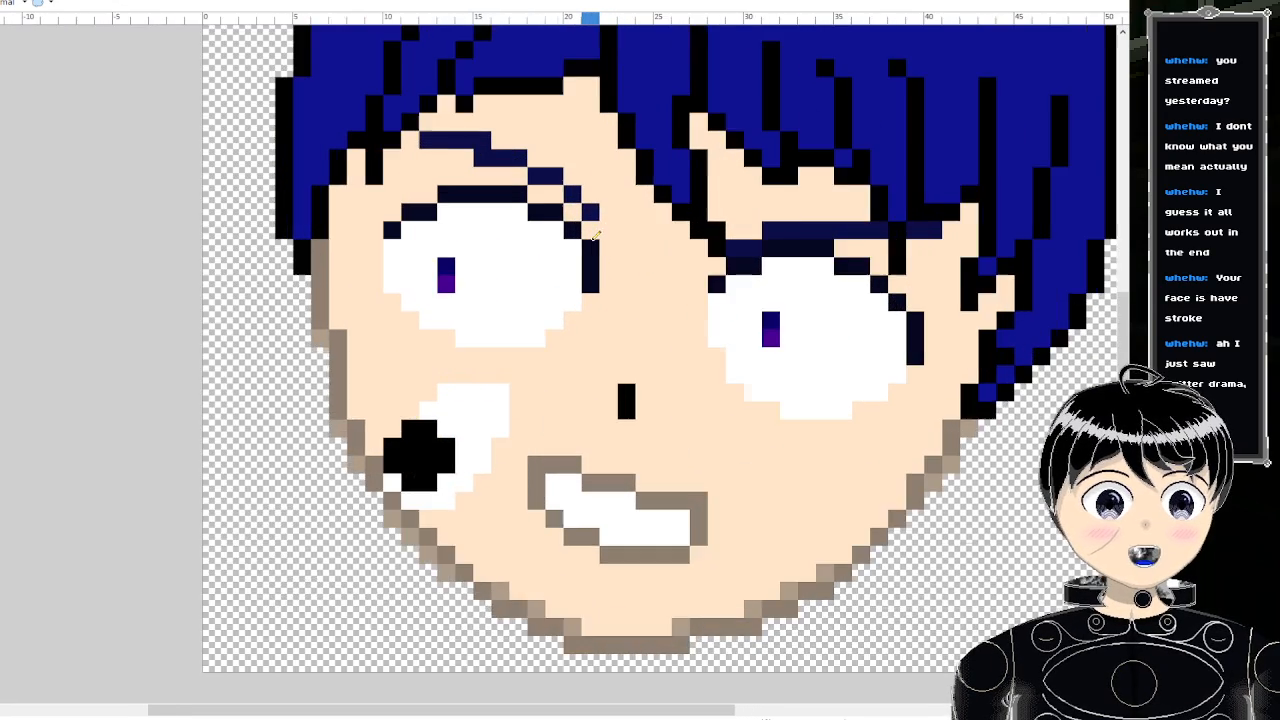
click(566, 253)
click(538, 225)
click(481, 197)
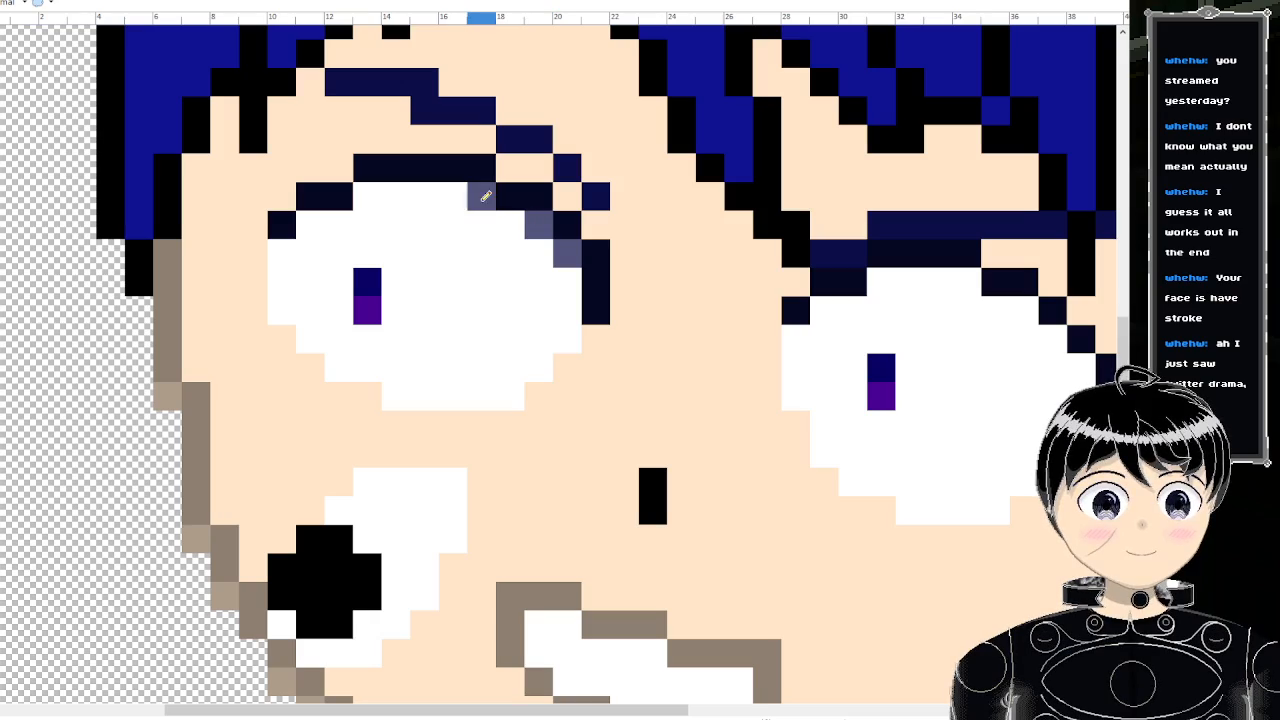
click(367, 196)
click(310, 224)
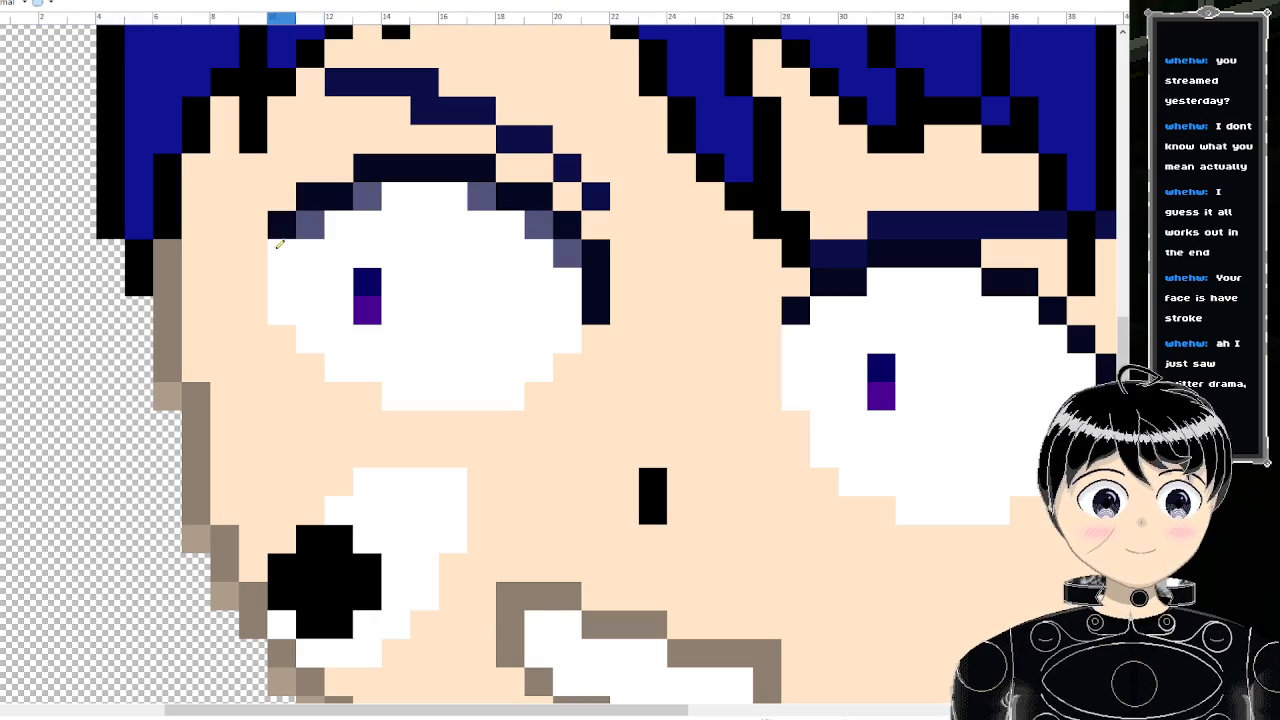
click(281, 253)
scroll(662, 262, down, 3)
scroll(589, 252, up, 3)
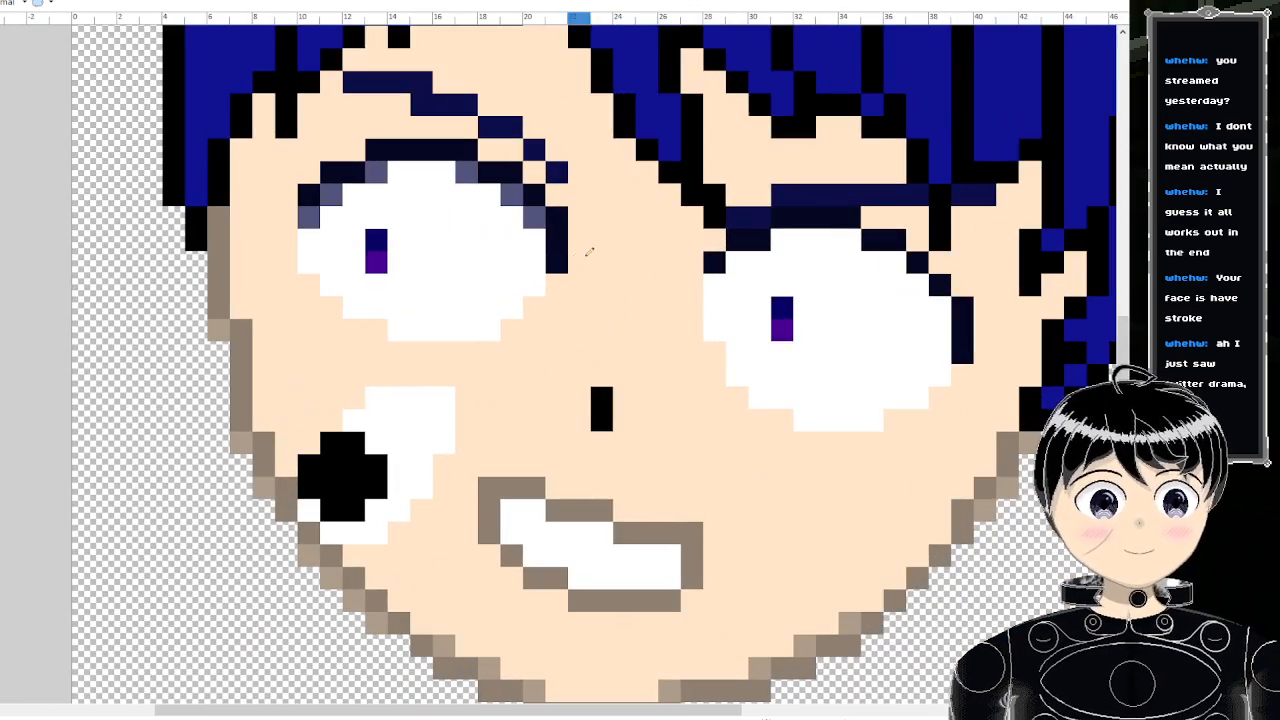
scroll(600, 270, right, 3)
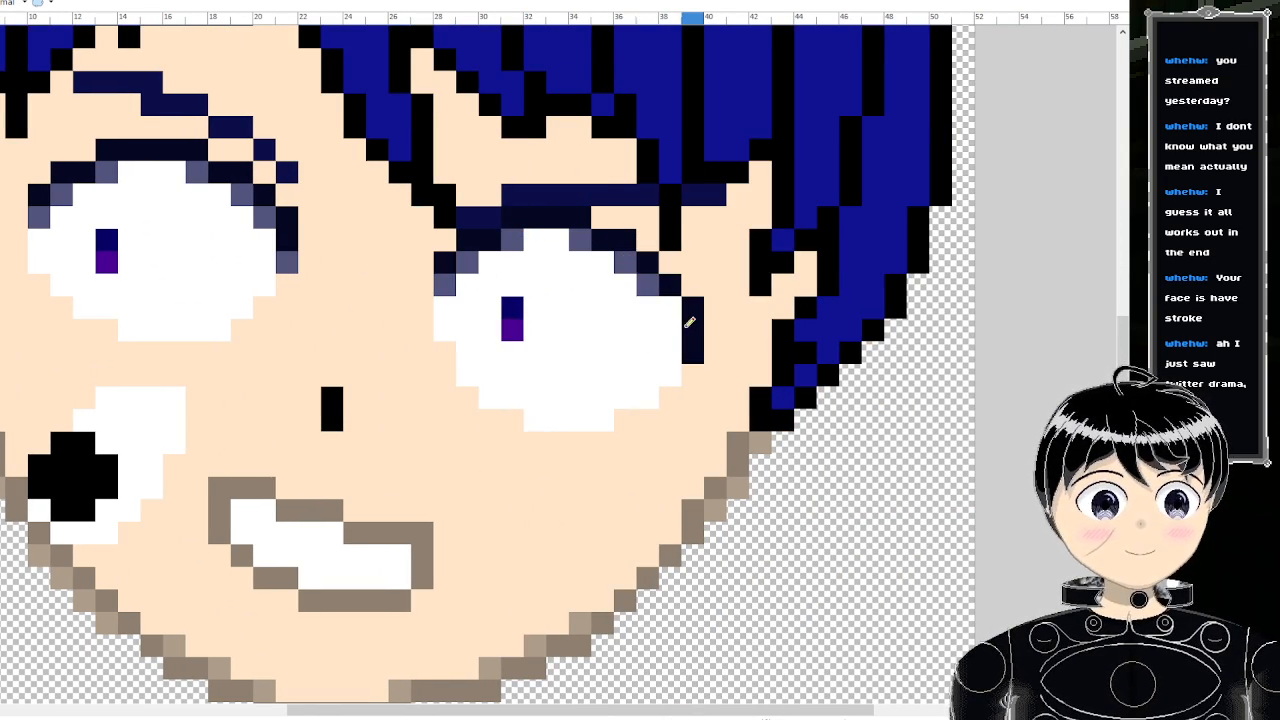
- Compare the softened lashes at different sizes and undo the muted purple pixels on both eyes
scroll(680, 280, down, 5)
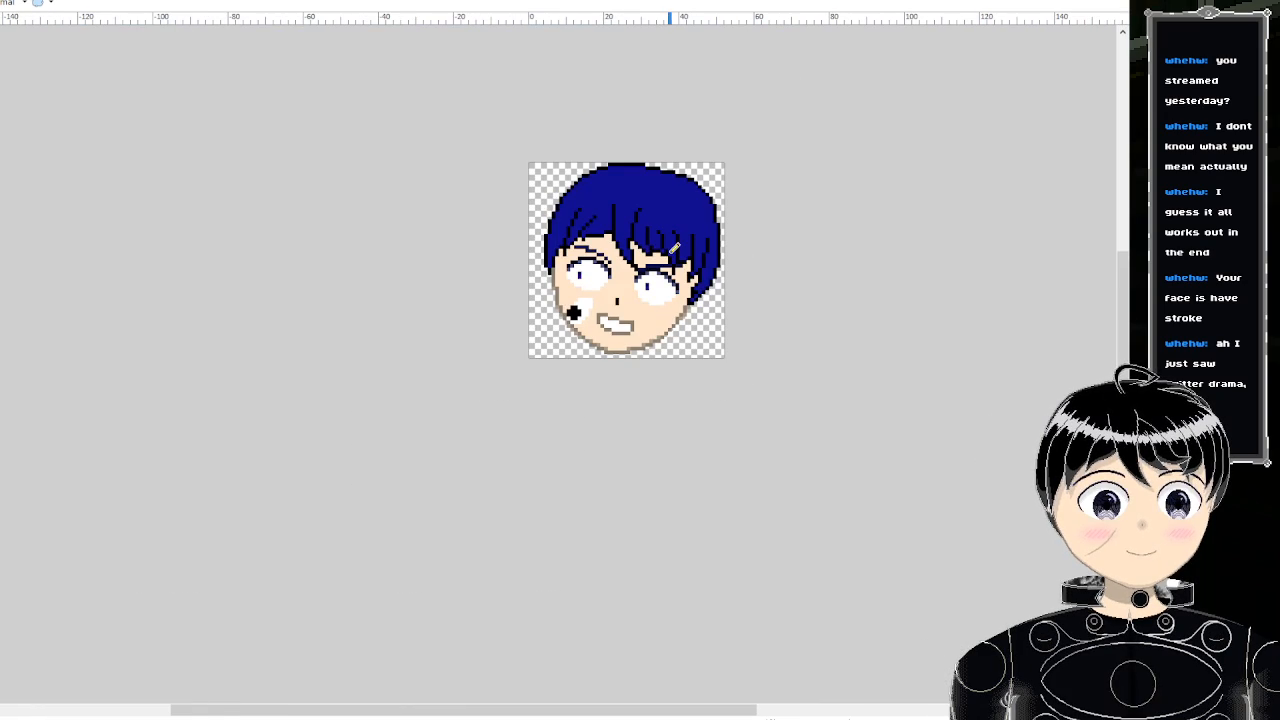
scroll(598, 258, up, 3)
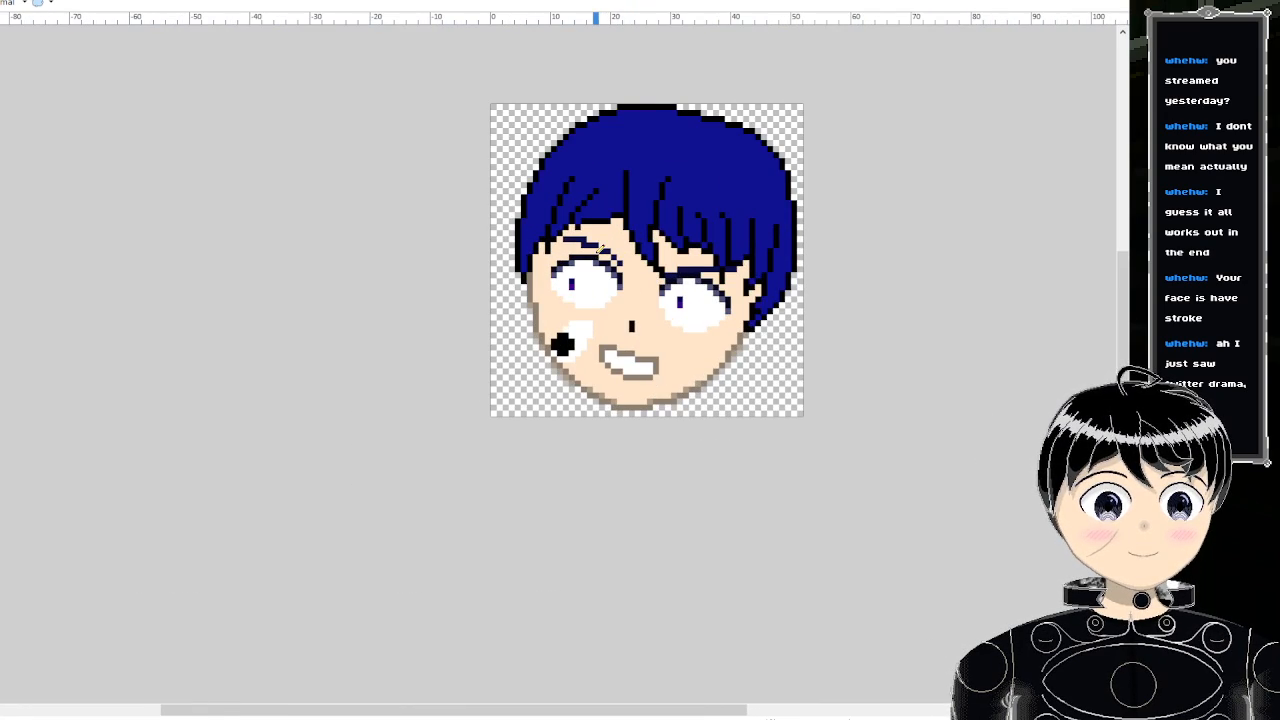
scroll(645, 244, down, 3)
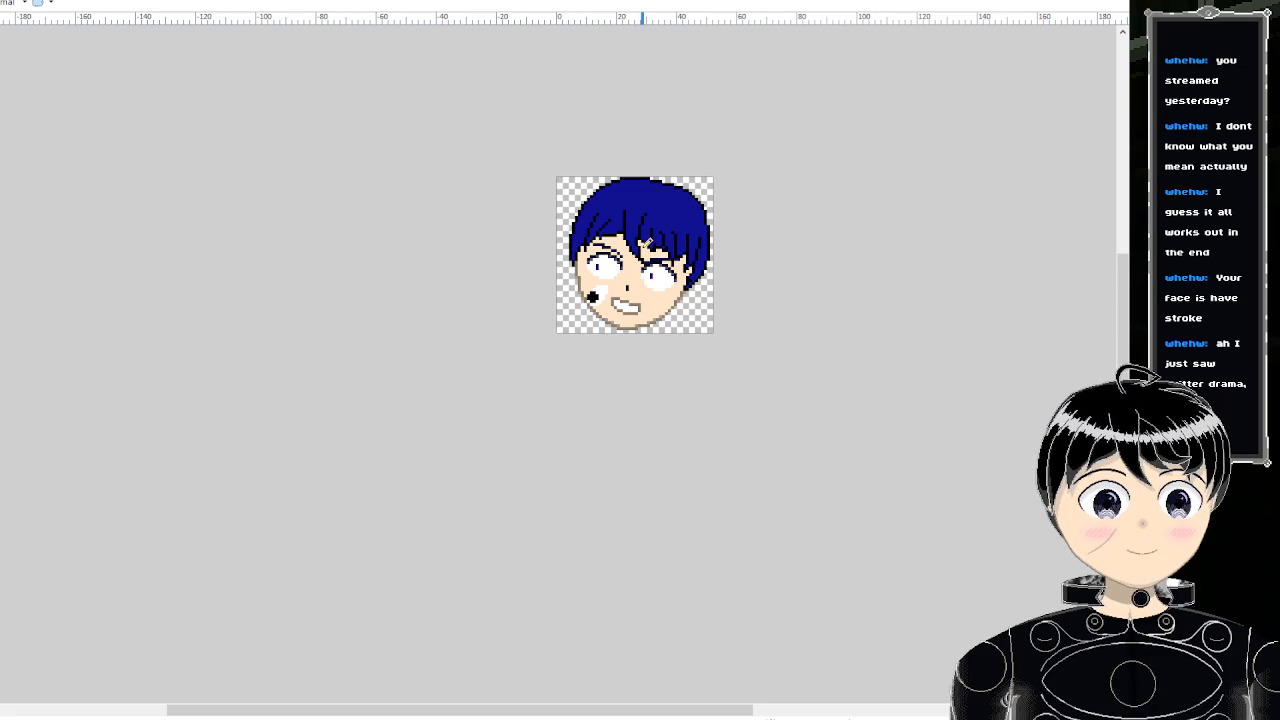
scroll(645, 244, down, 1)
scroll(646, 240, up, 5)
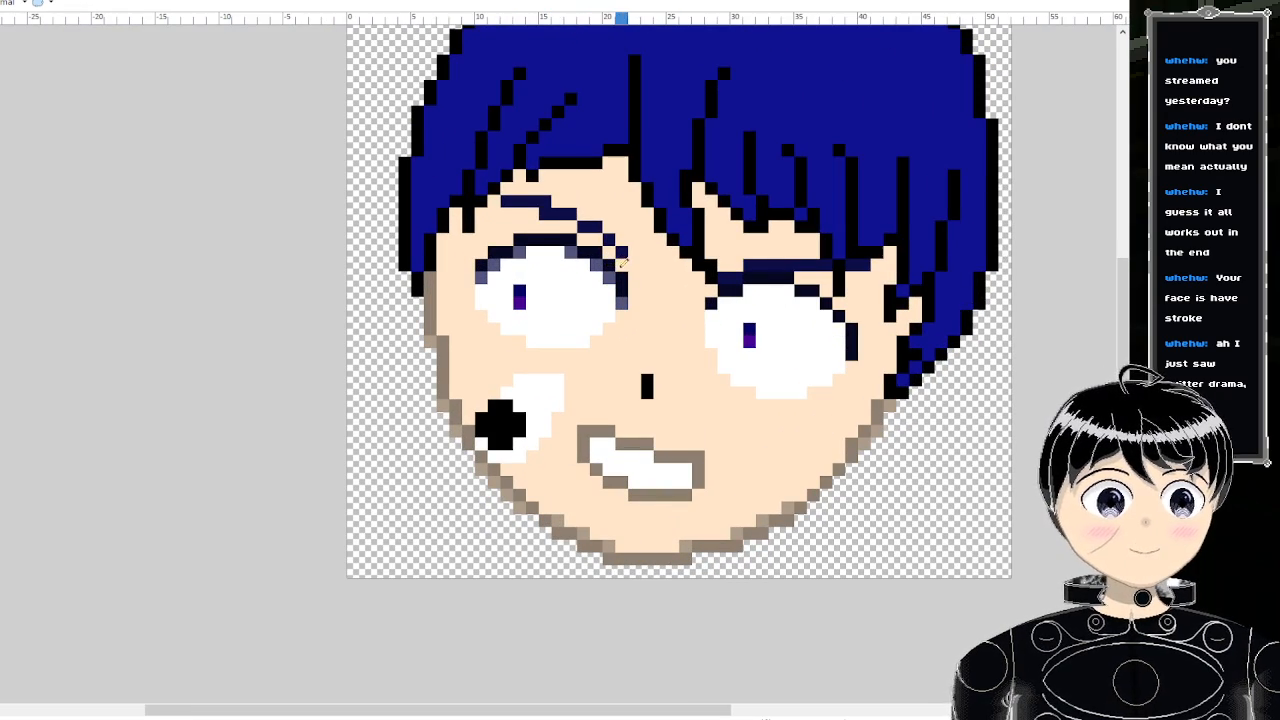
scroll(624, 263, up, 2)
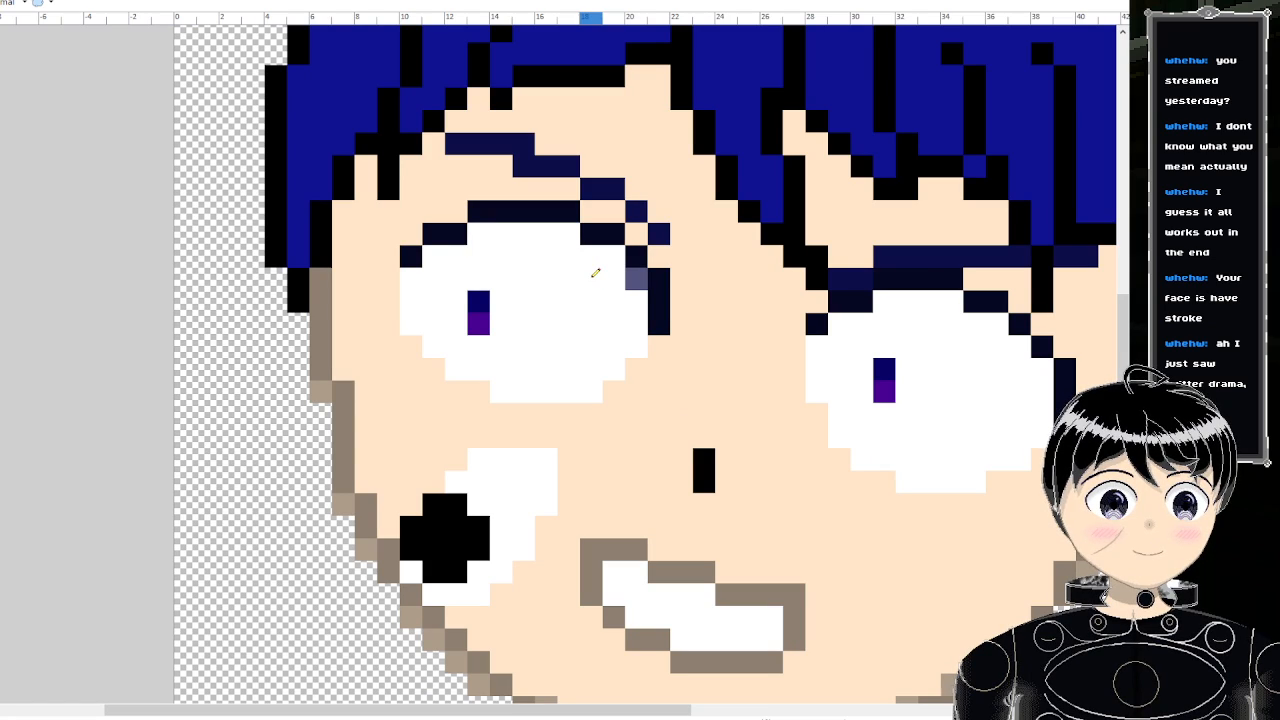
- Thicken the left eye's upper lash line inward by one pixel row using its sampled dark navy
key(k)
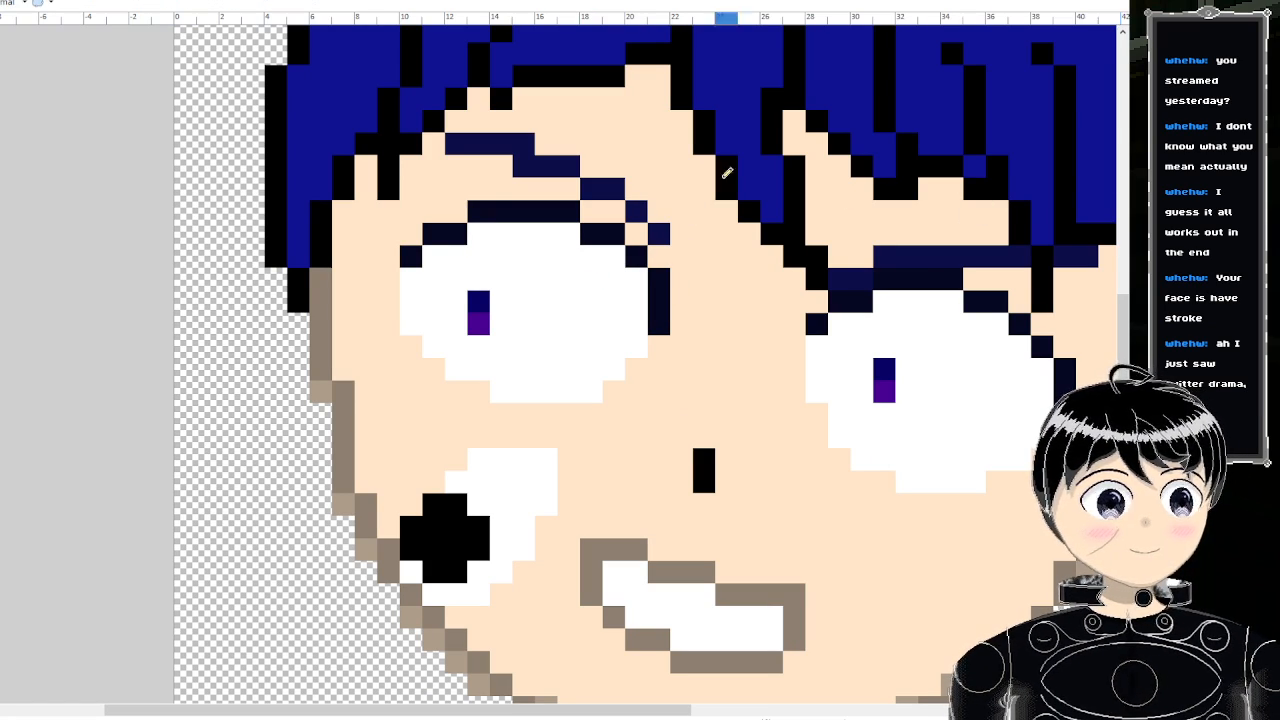
scroll(456, 256, up, 2)
mouse_move(478, 265)
mouse_down()
mouse_move(531, 214)
mouse_move(680, 214)
mouse_move(837, 294)
mouse_up()
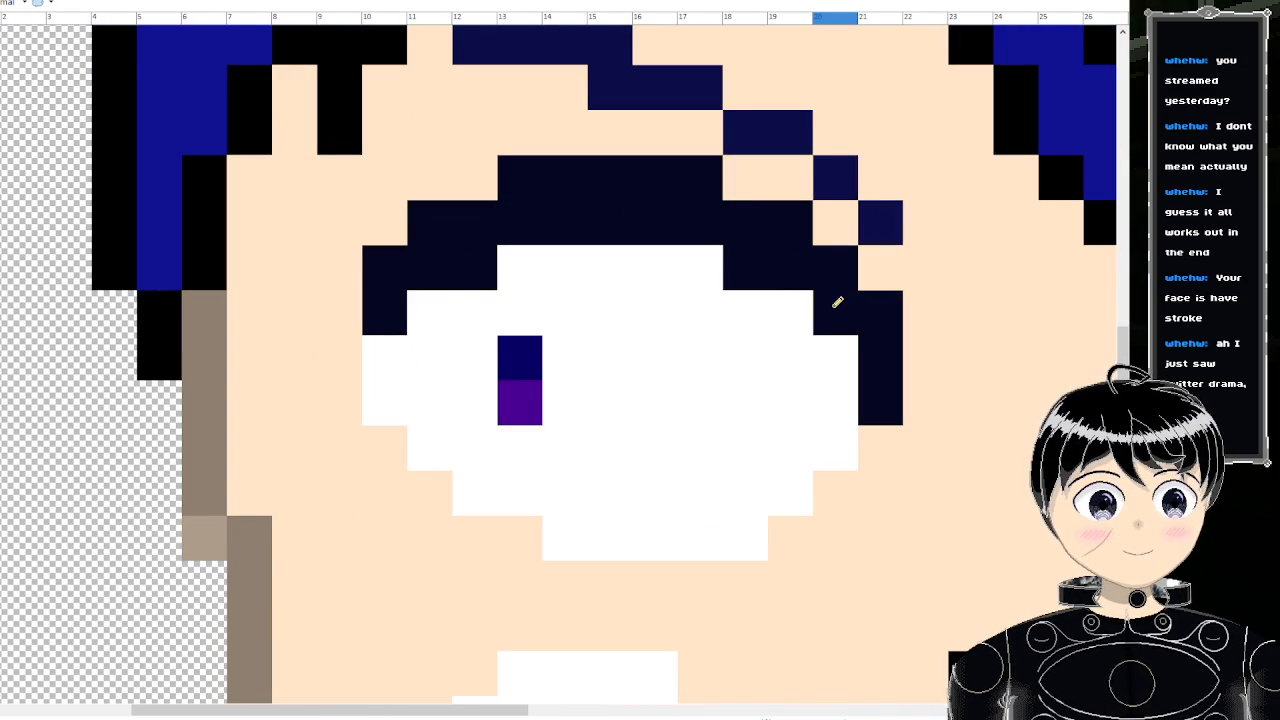
scroll(837, 294, down, 3)
scroll(880, 301, up, 1)
scroll(880, 301, up, 2)
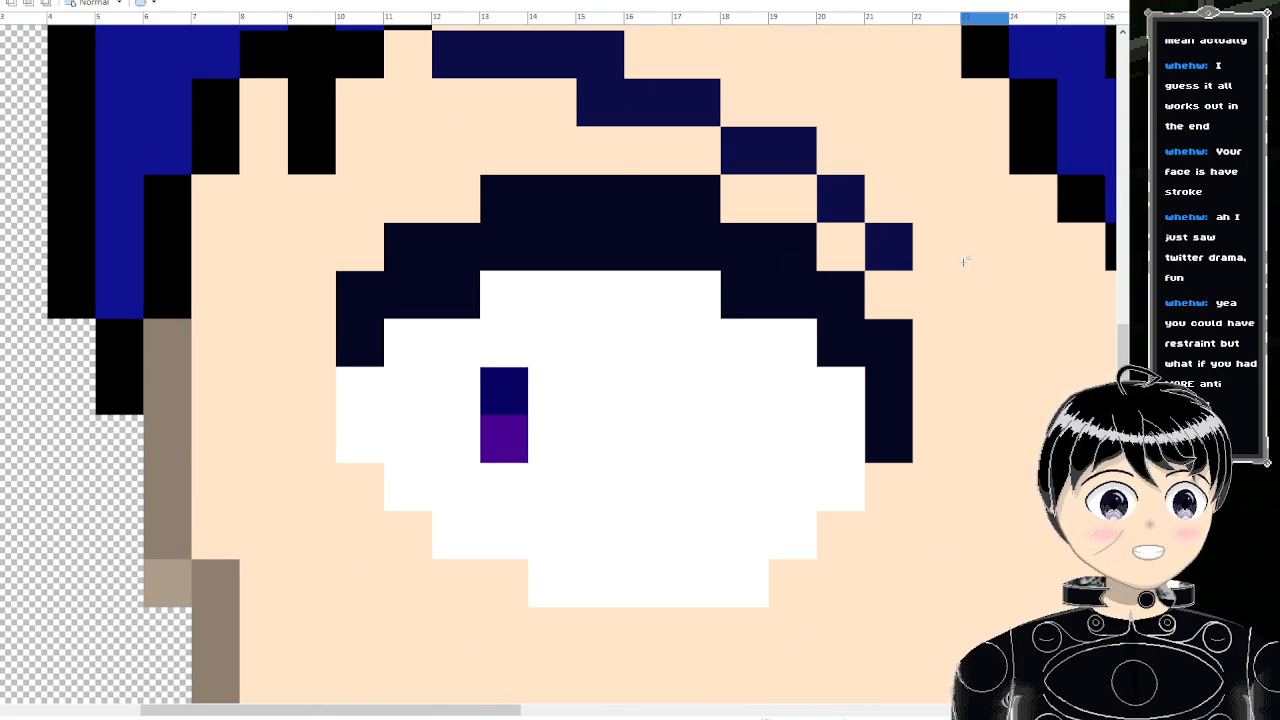
- Paint over the outer pixel row of the left eye's thickened lash line with the sampled skin tone, including the erased pixels
drag(840, 300, 897, 327)
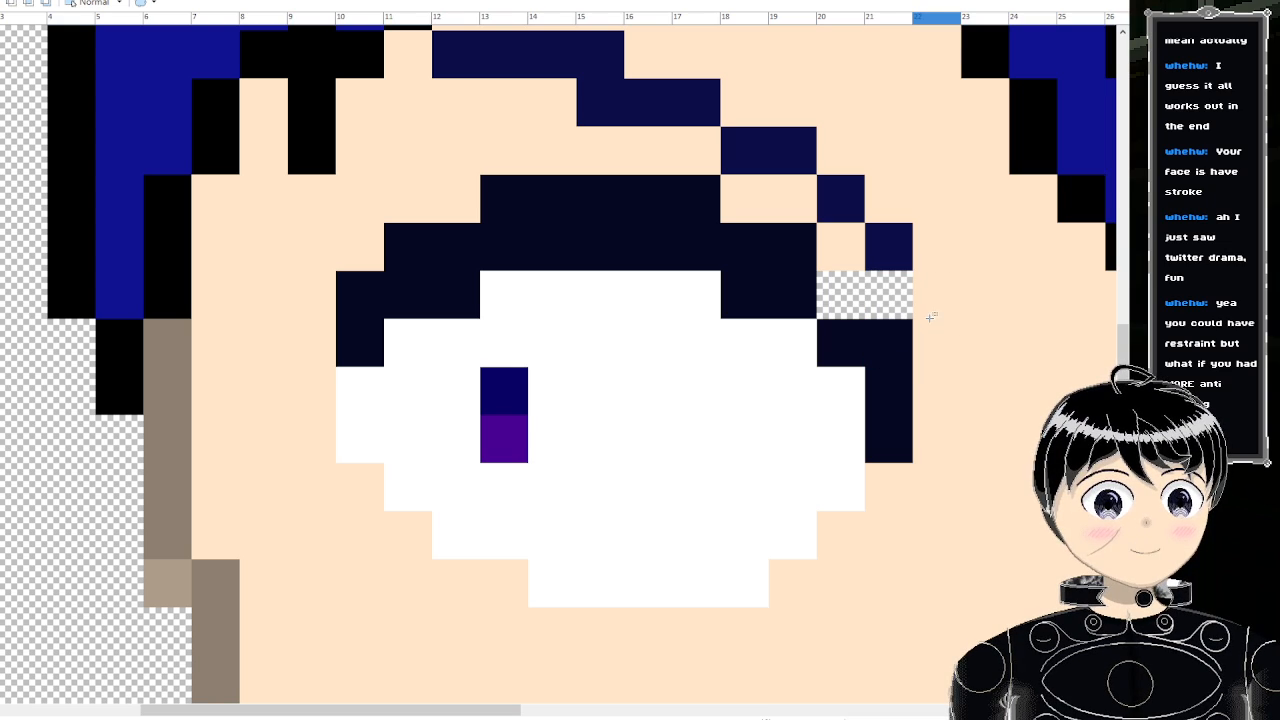
key(k)
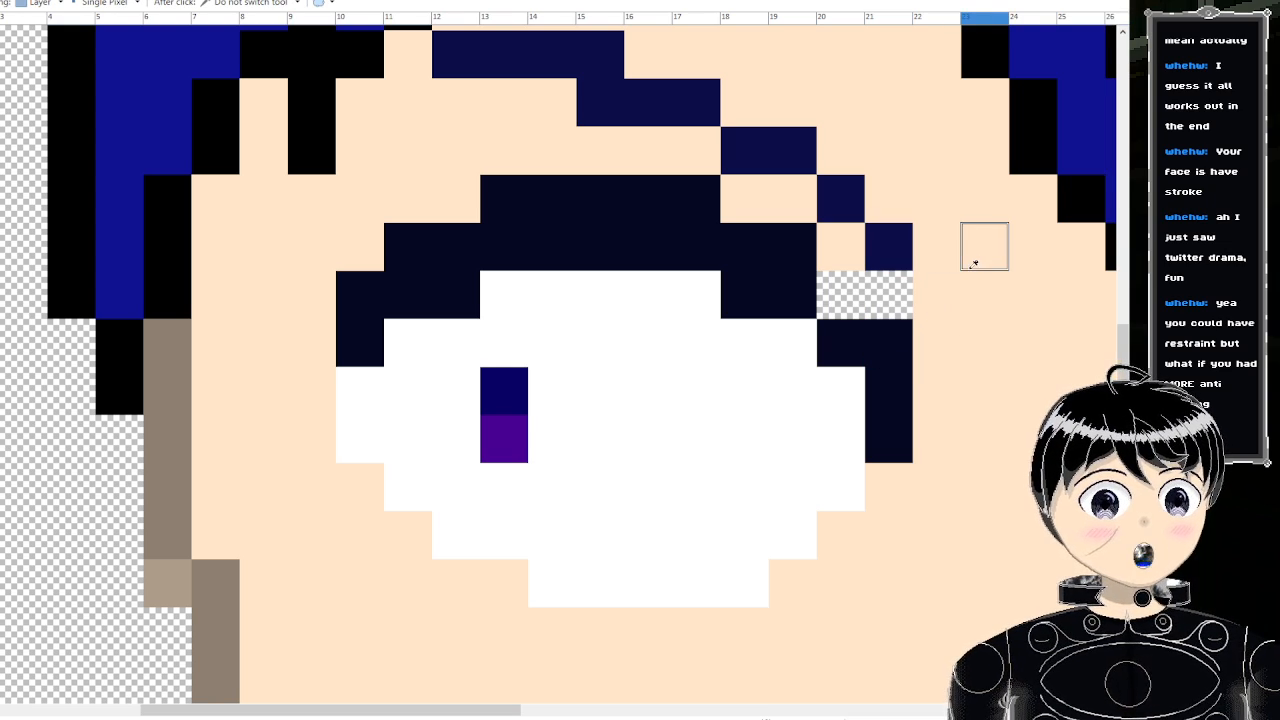
key(p)
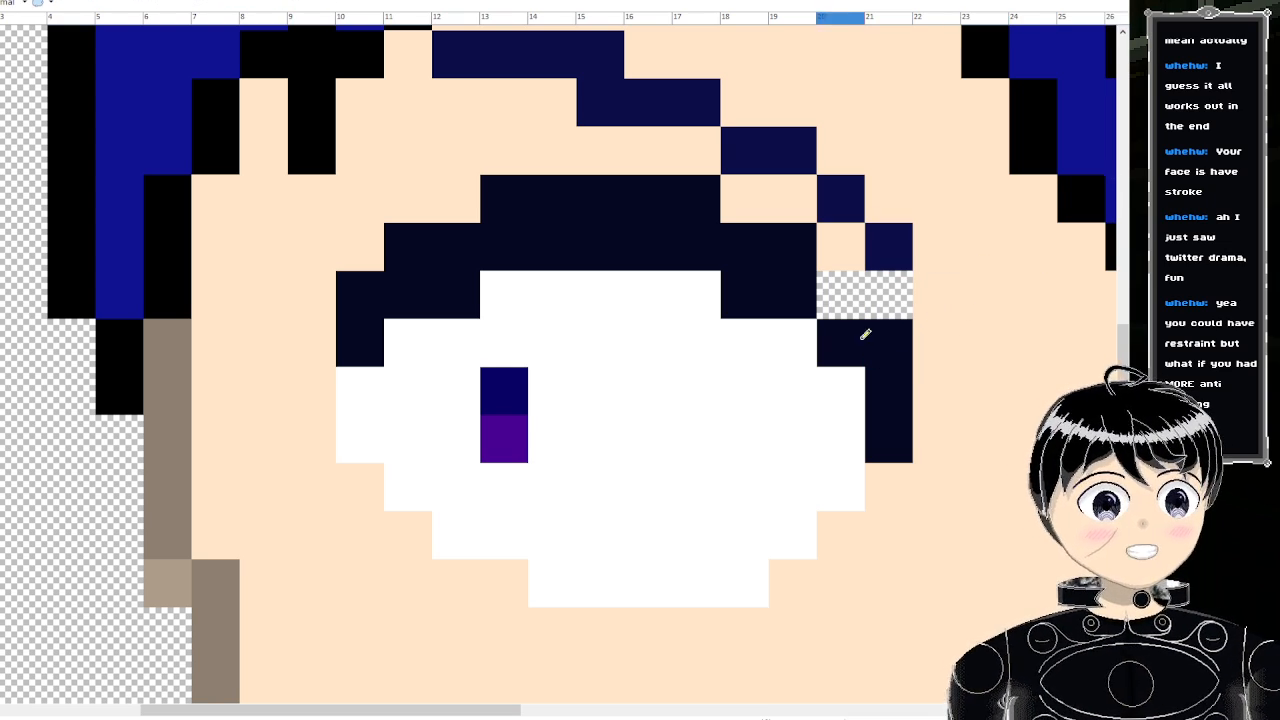
mouse_move(888, 342)
mouse_down()
mouse_move(886, 295)
mouse_move(749, 249)
mouse_up()
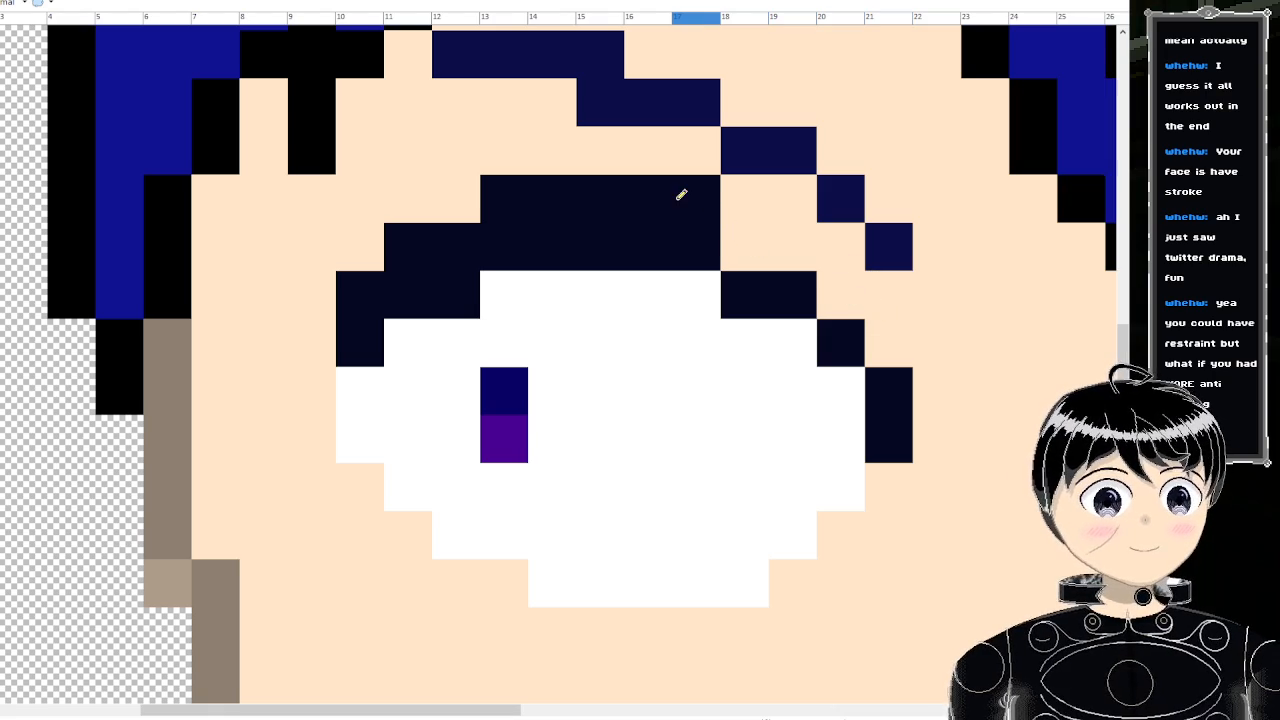
drag(680, 194, 495, 212)
drag(436, 244, 343, 286)
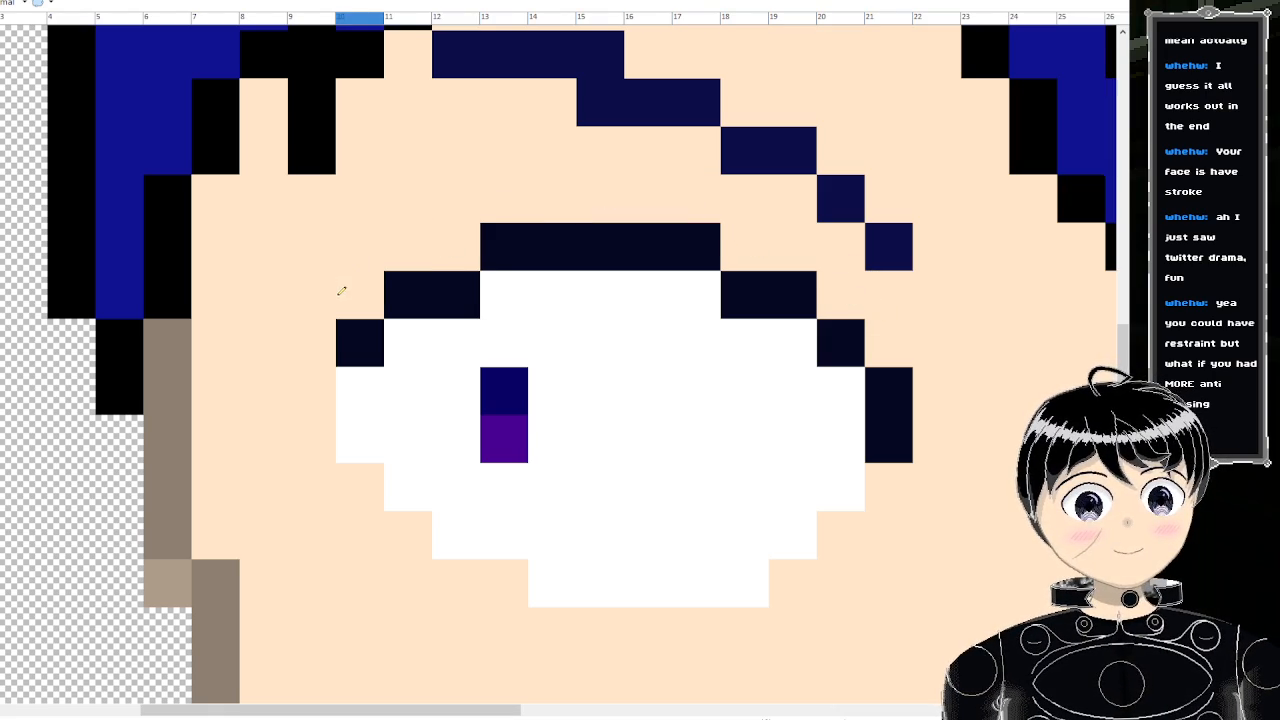
scroll(343, 286, down, 4)
scroll(379, 282, up, 3)
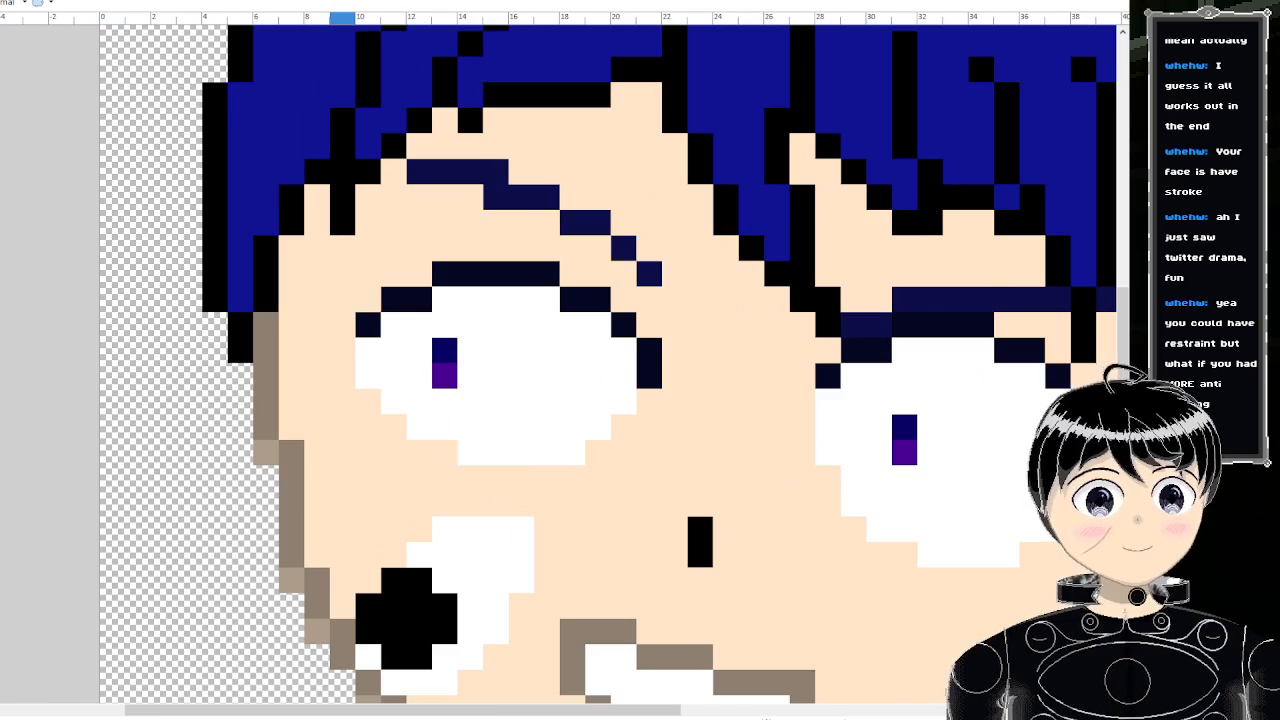
- Sample the muted purple edge colour again from the eye outline in the finished character drawing
scroll(386, 134, up, 3)
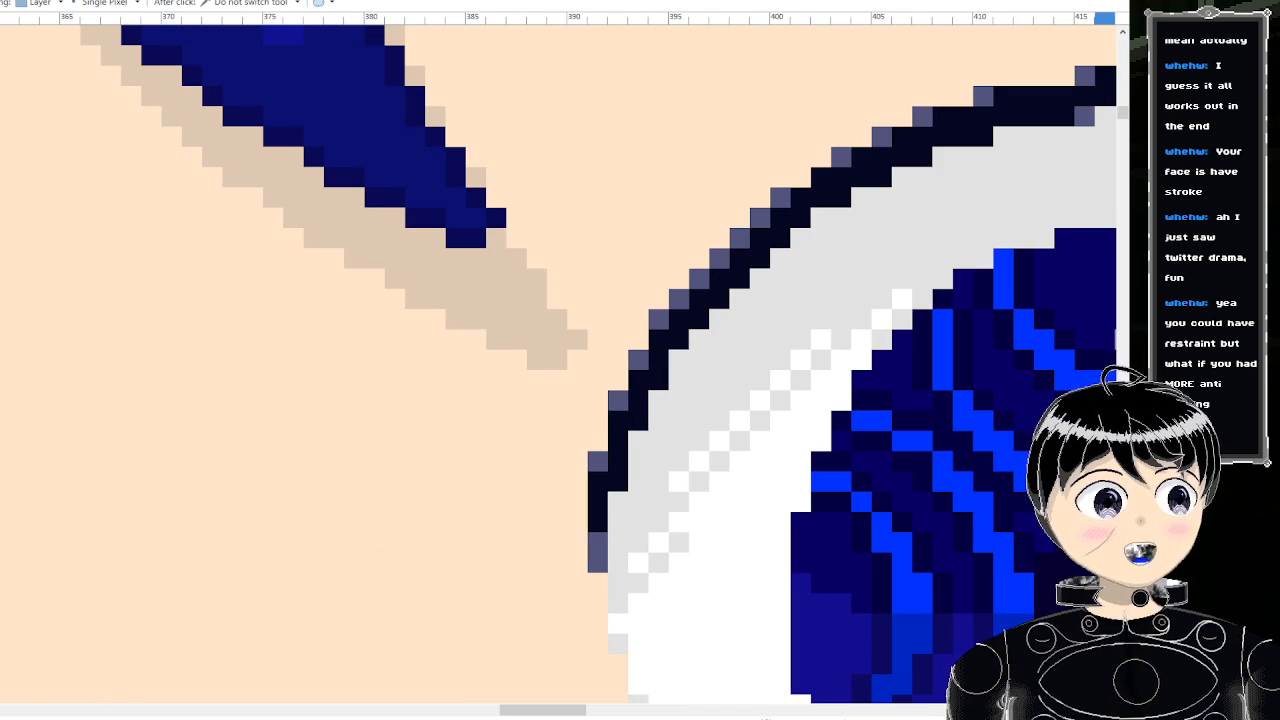
key(ctrl+Tab)
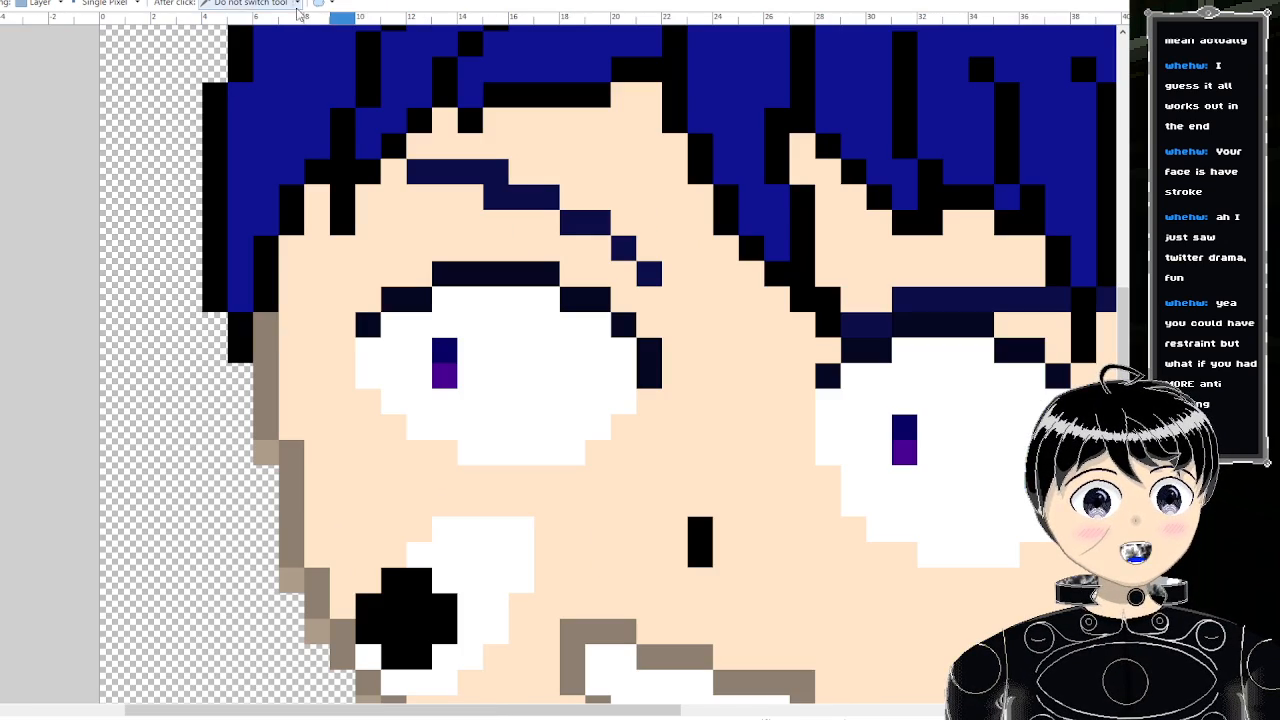
scroll(575, 275, up, 2)
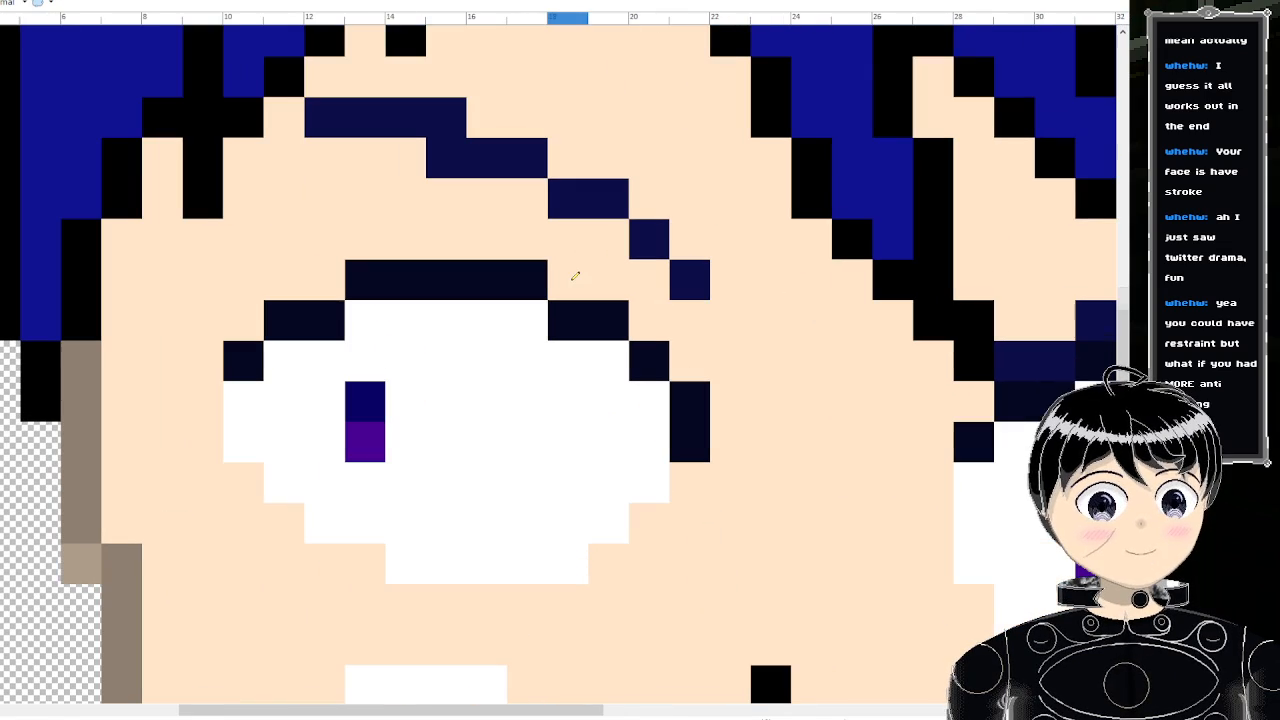
- Soften the left eye's upper lash line by adding lighter translucent navy pixels at its stair-step corners on both sides
click(689, 360)
click(650, 320)
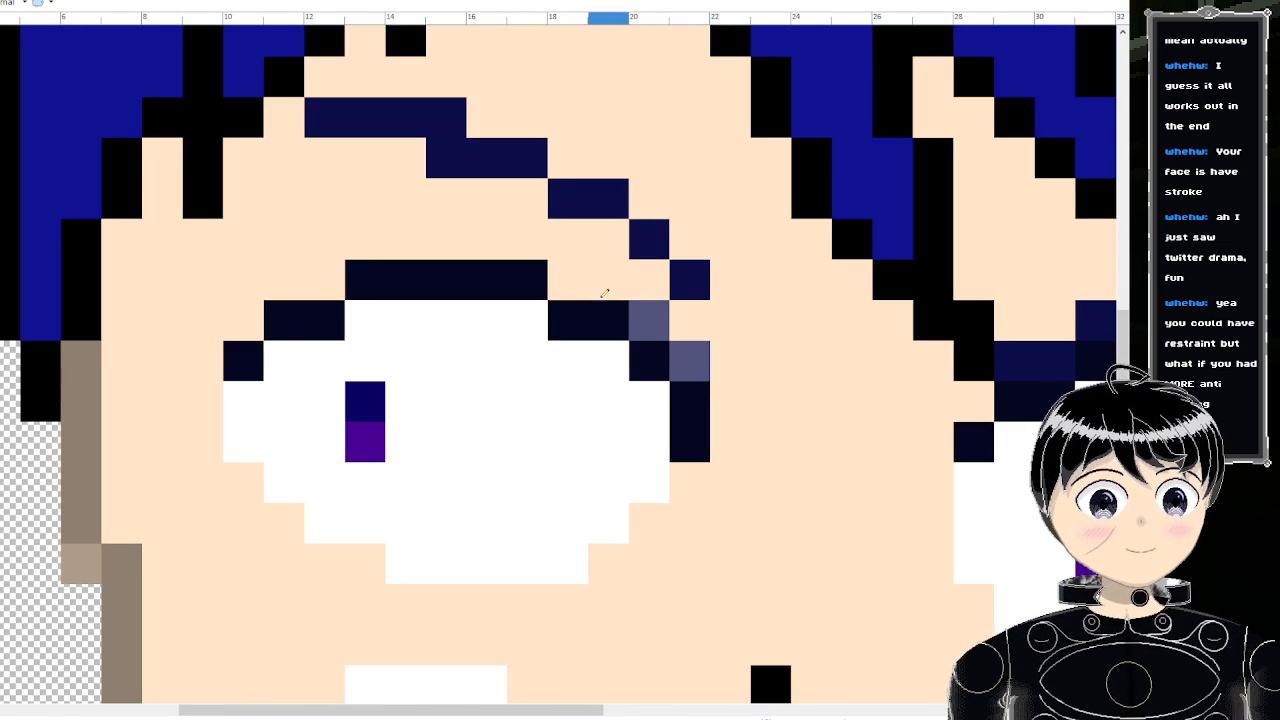
click(570, 278)
click(325, 279)
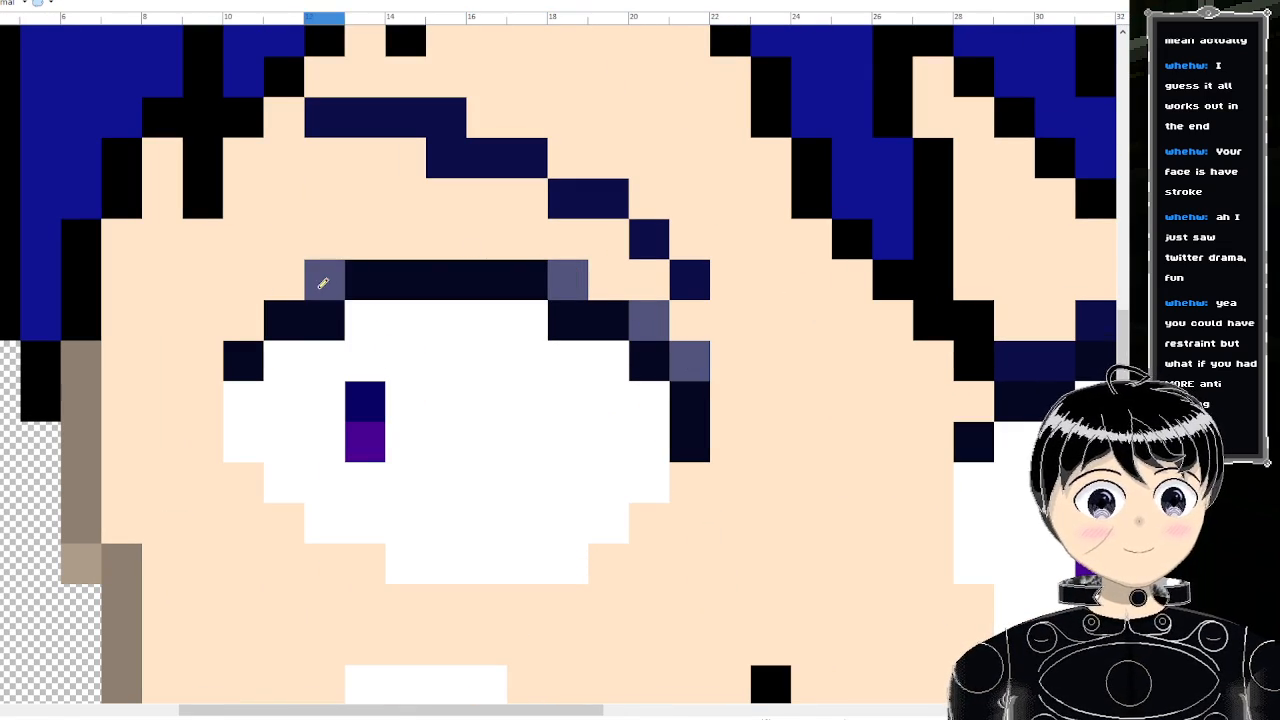
click(244, 322)
scroll(244, 326, down, 7)
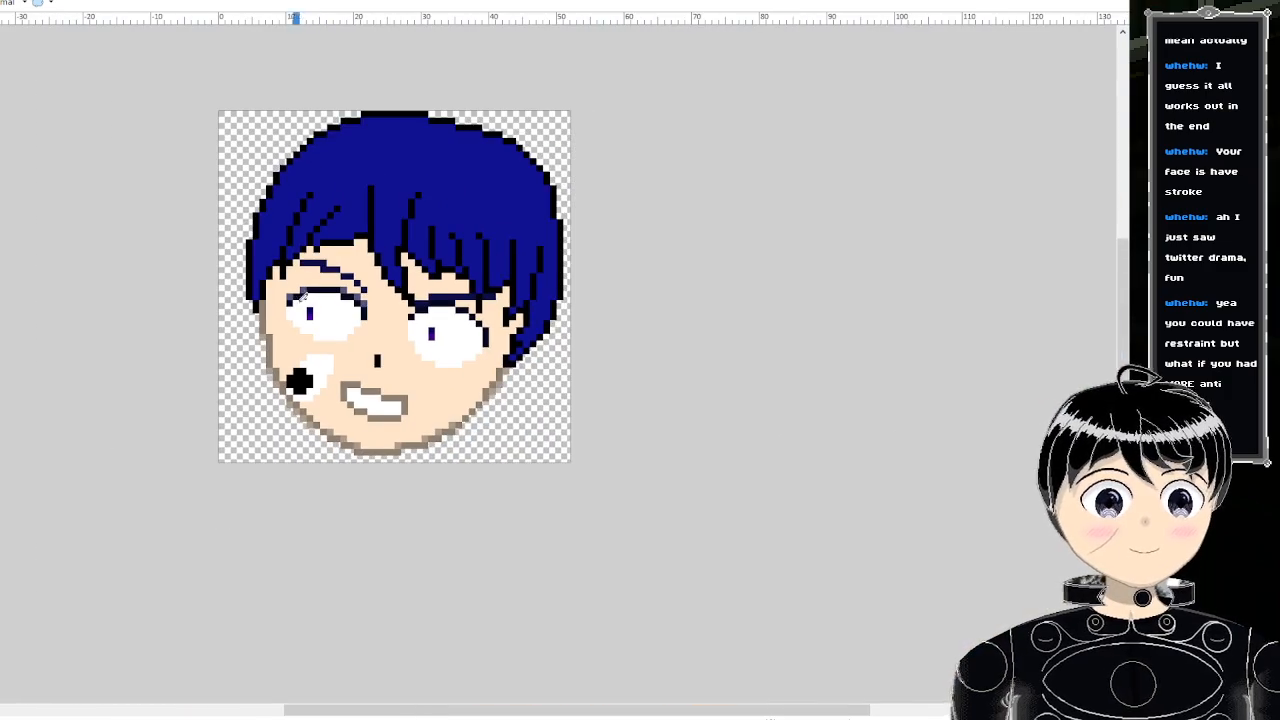
scroll(309, 306, up, 7)
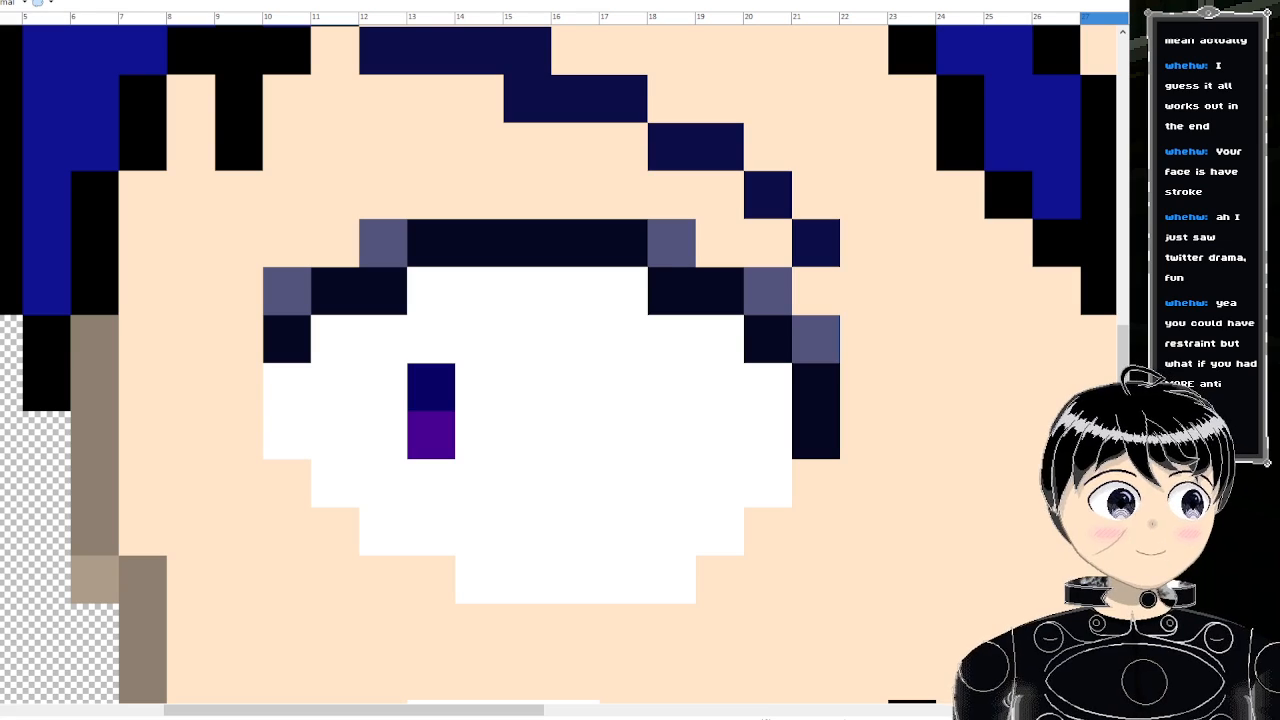
key(i)
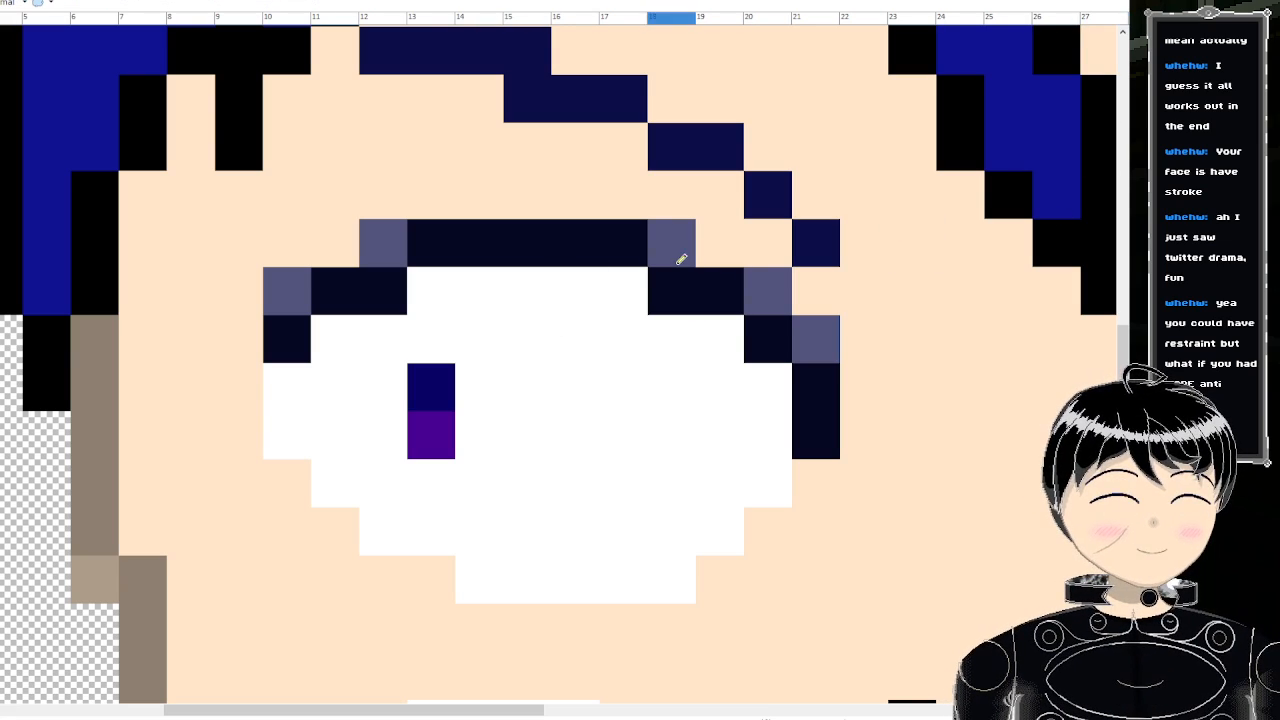
key(p)
mouse_move(479, 245)
mouse_down()
mouse_move(477, 266)
mouse_move(338, 300)
mouse_up()
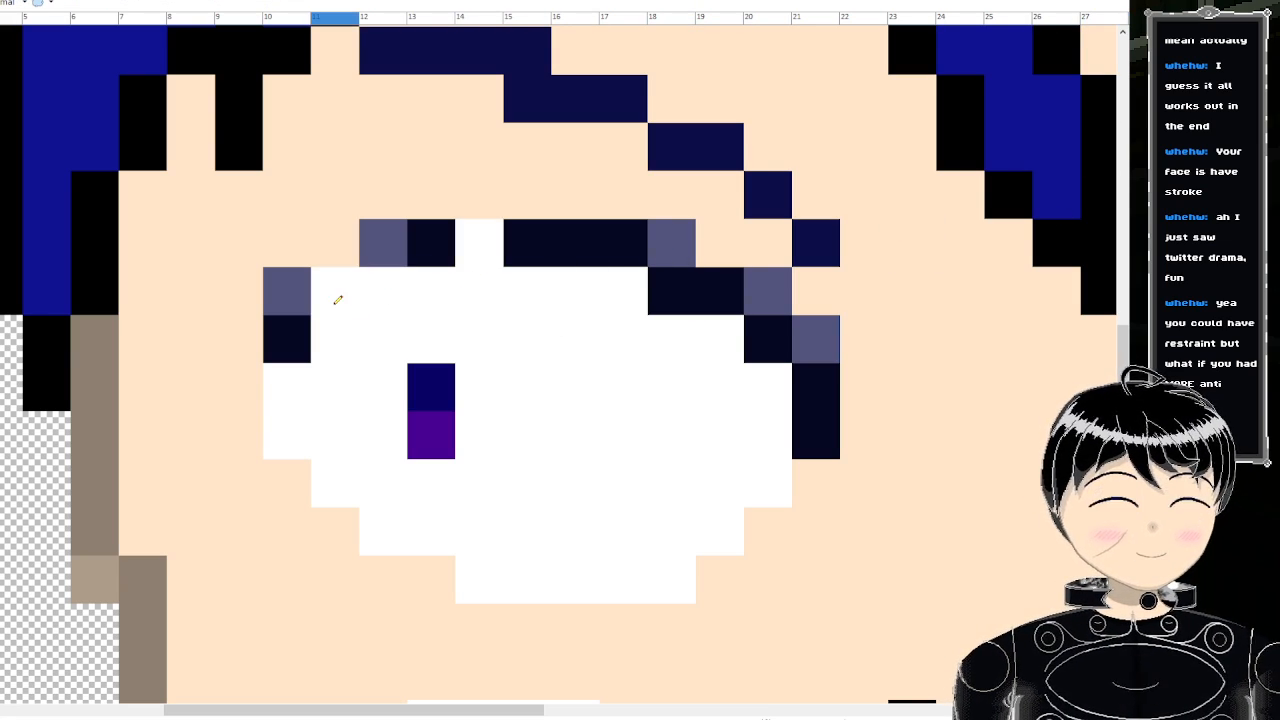
click(290, 338)
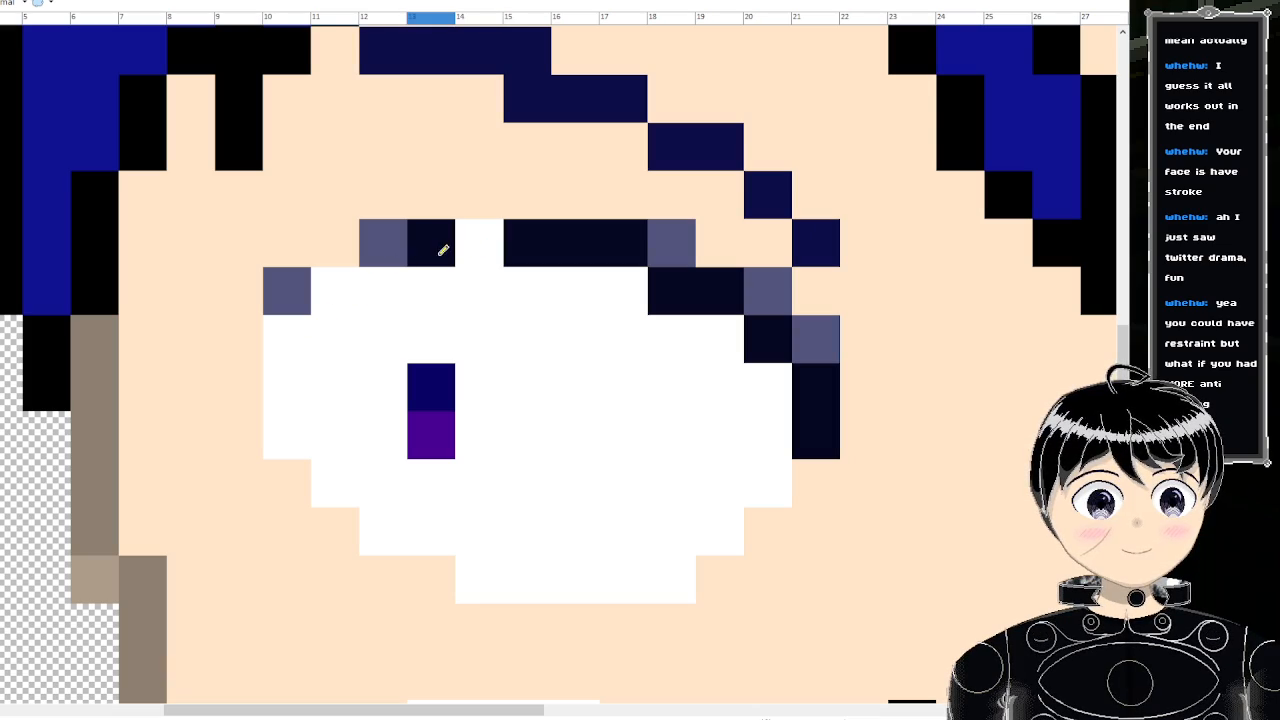
drag(443, 249, 371, 249)
right_click(343, 244)
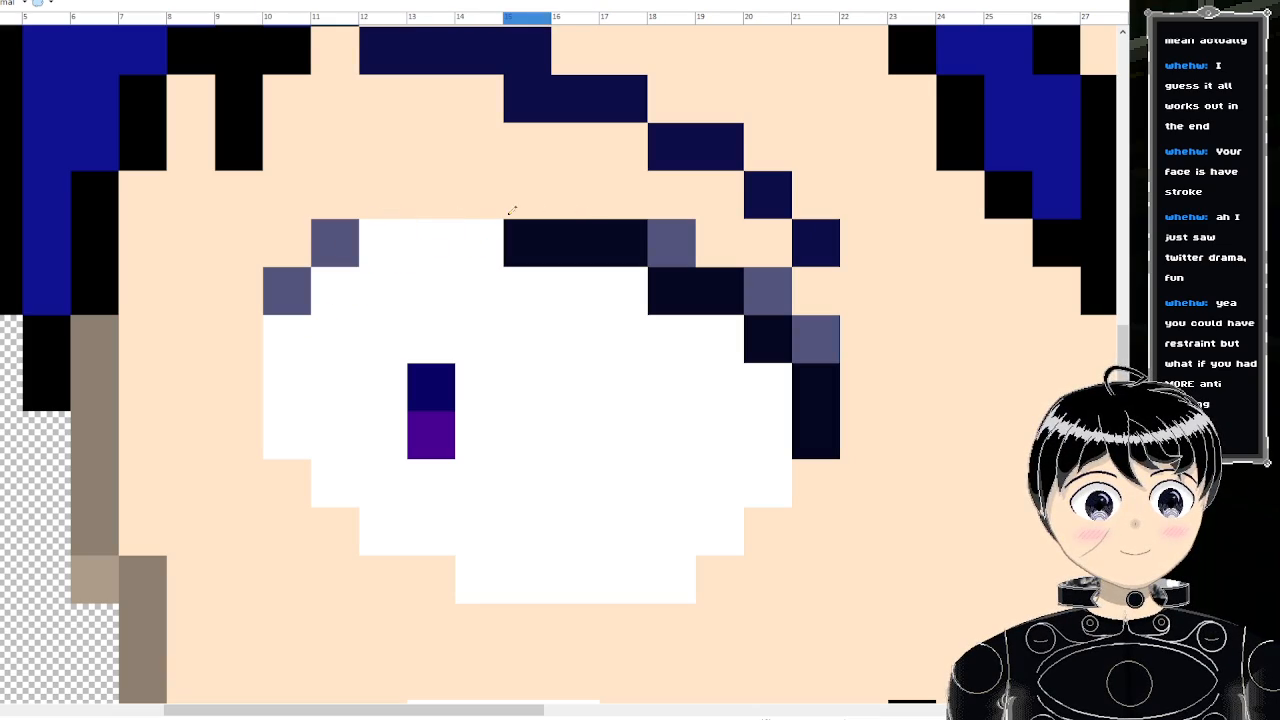
drag(497, 205, 380, 205)
scroll(517, 210, down, 1)
scroll(517, 210, down, 3)
scroll(525, 215, up, 2)
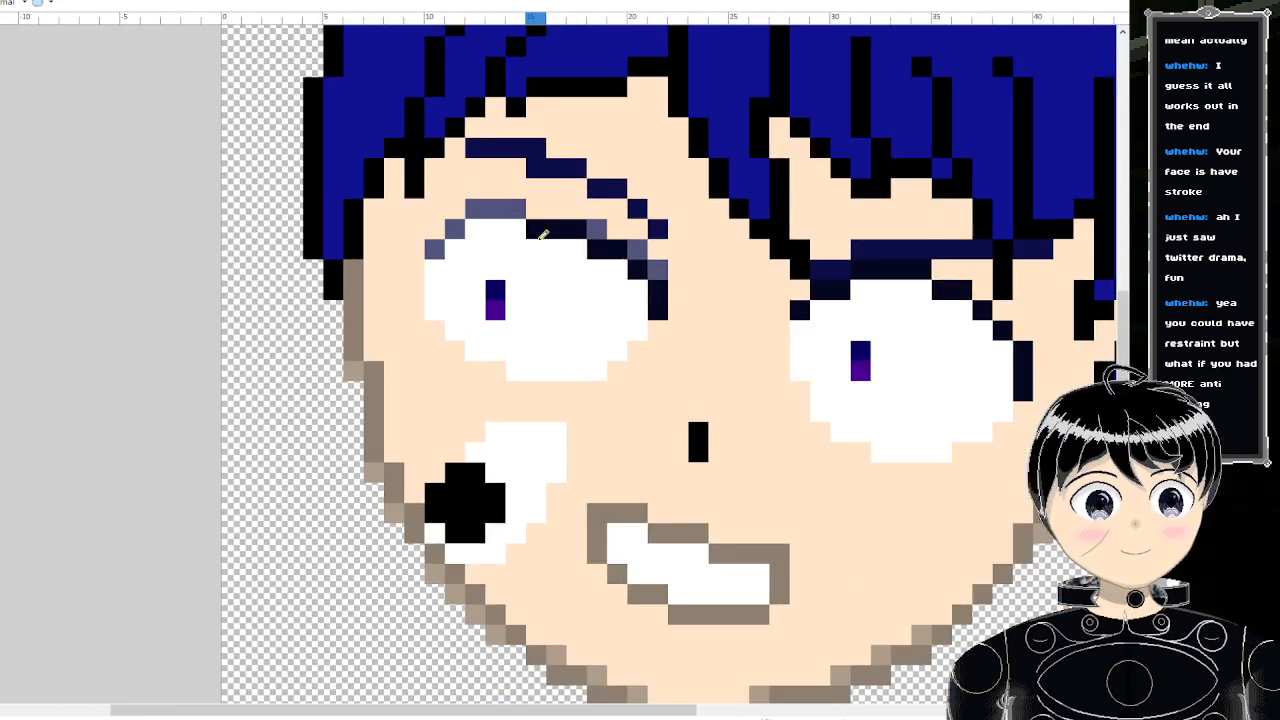
scroll(543, 220, down, 2)
scroll(555, 230, down, 1)
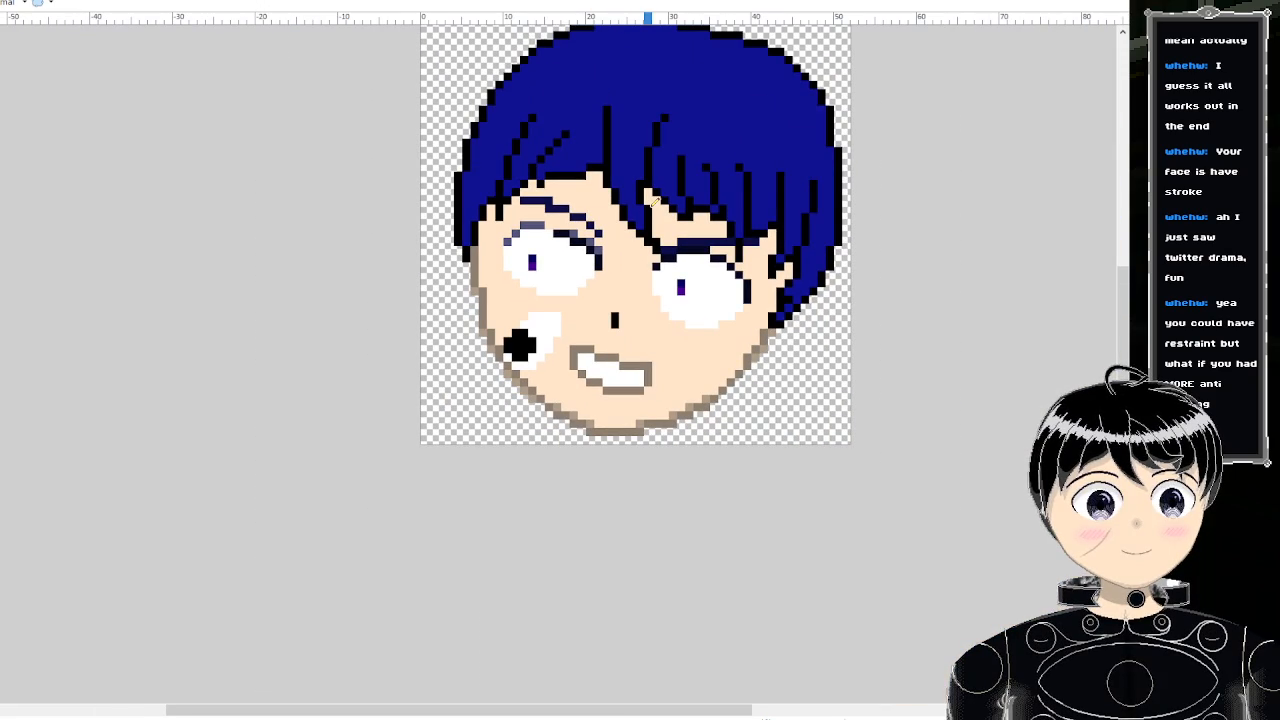
scroll(557, 229, up, 1)
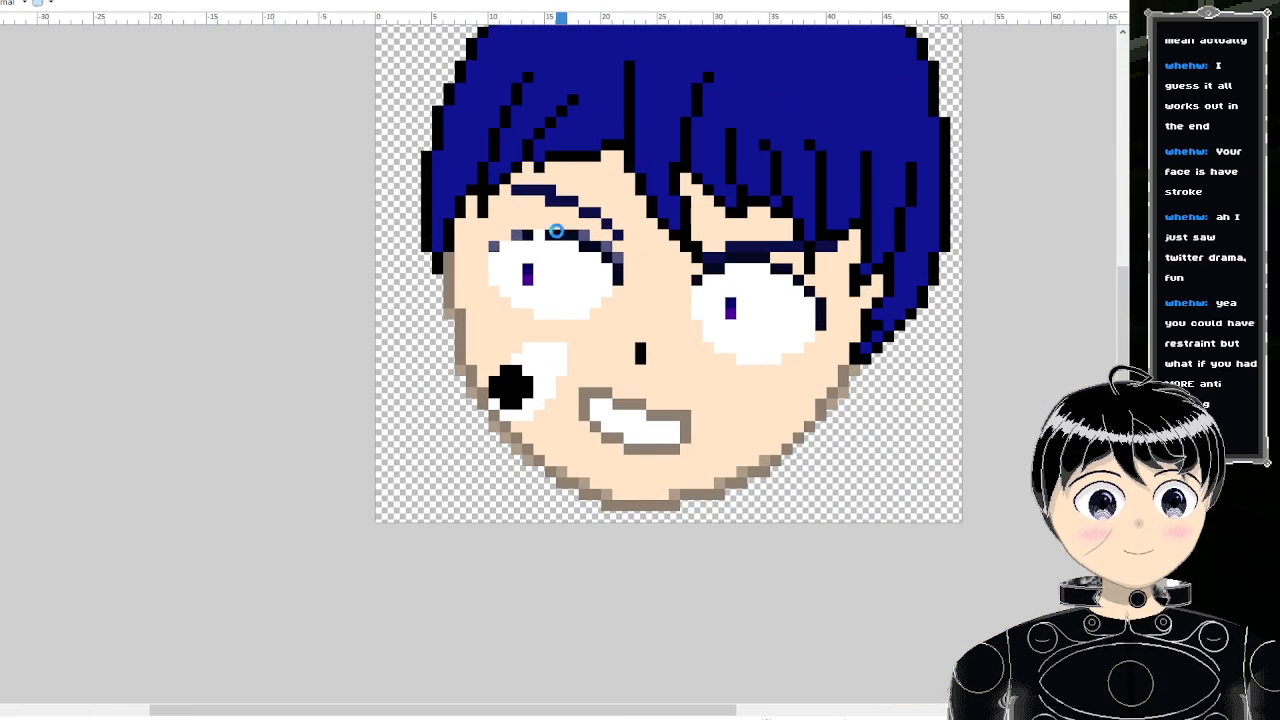
scroll(560, 230, down, 2)
scroll(545, 234, up, 3)
scroll(538, 237, up, 2)
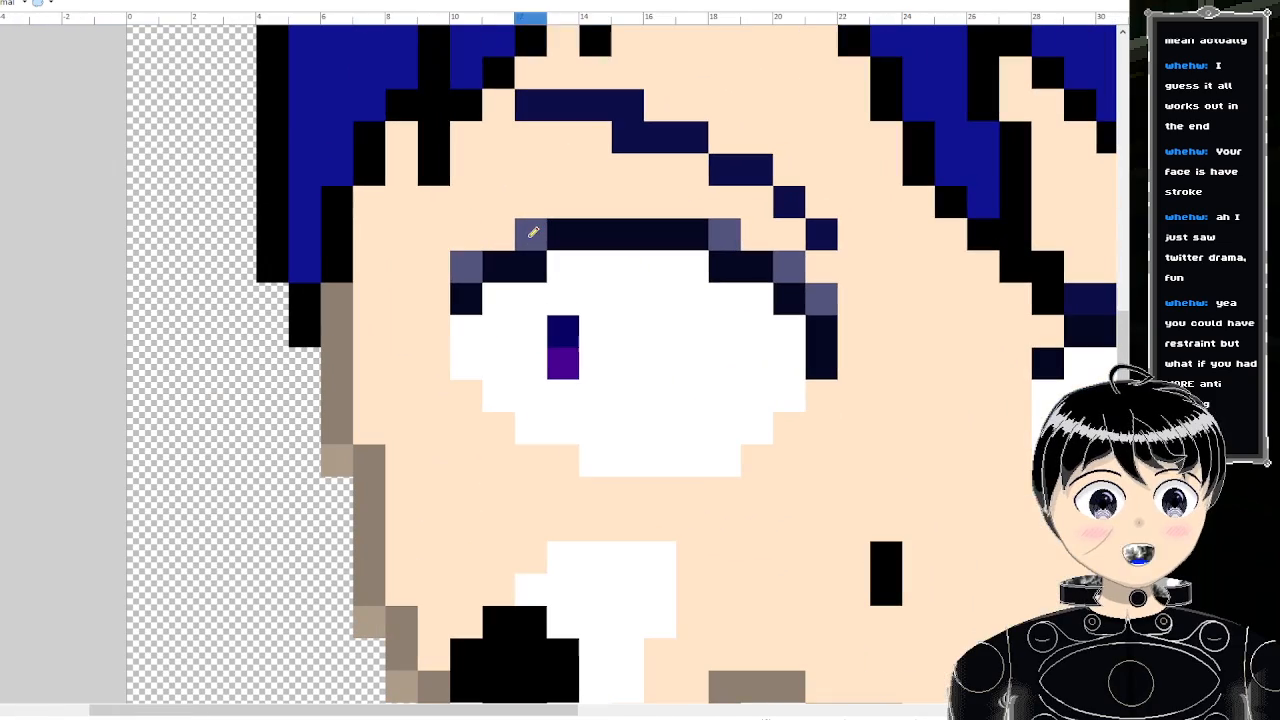
- Paint the outer part of the left eye's lash line white, keeping the single light pixel at the outer corner
click(466, 266)
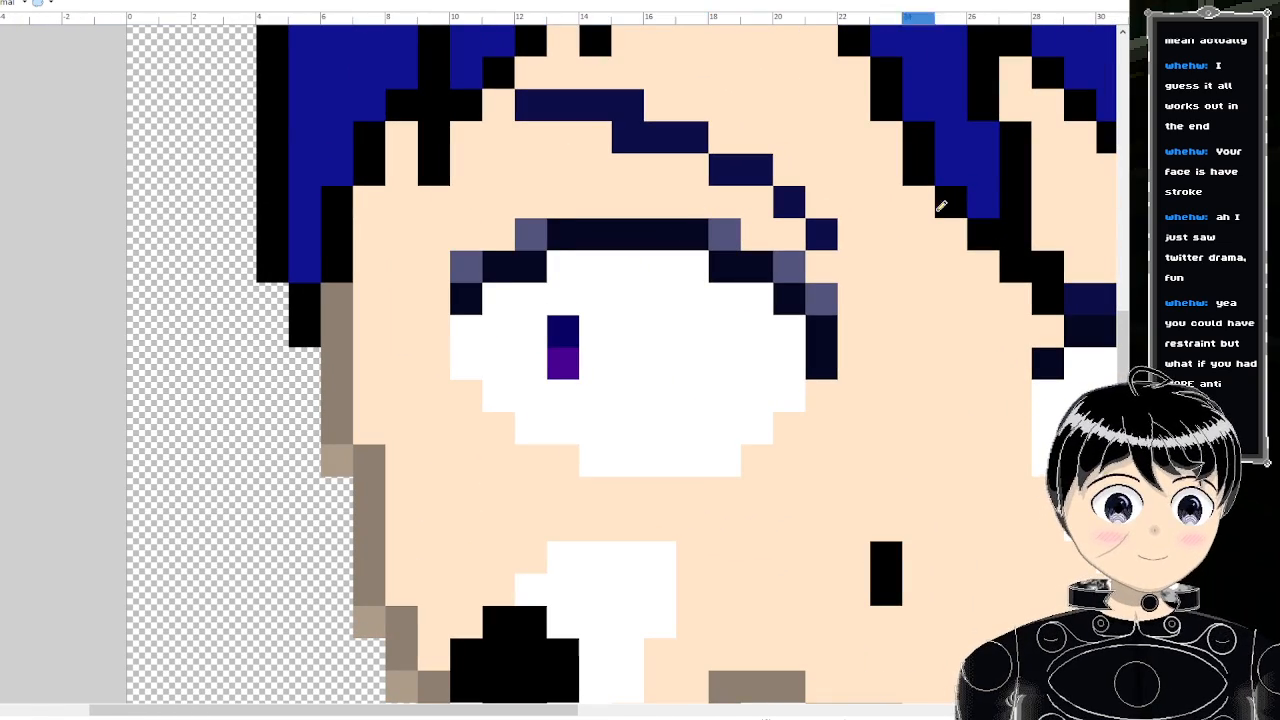
drag(540, 270, 503, 266)
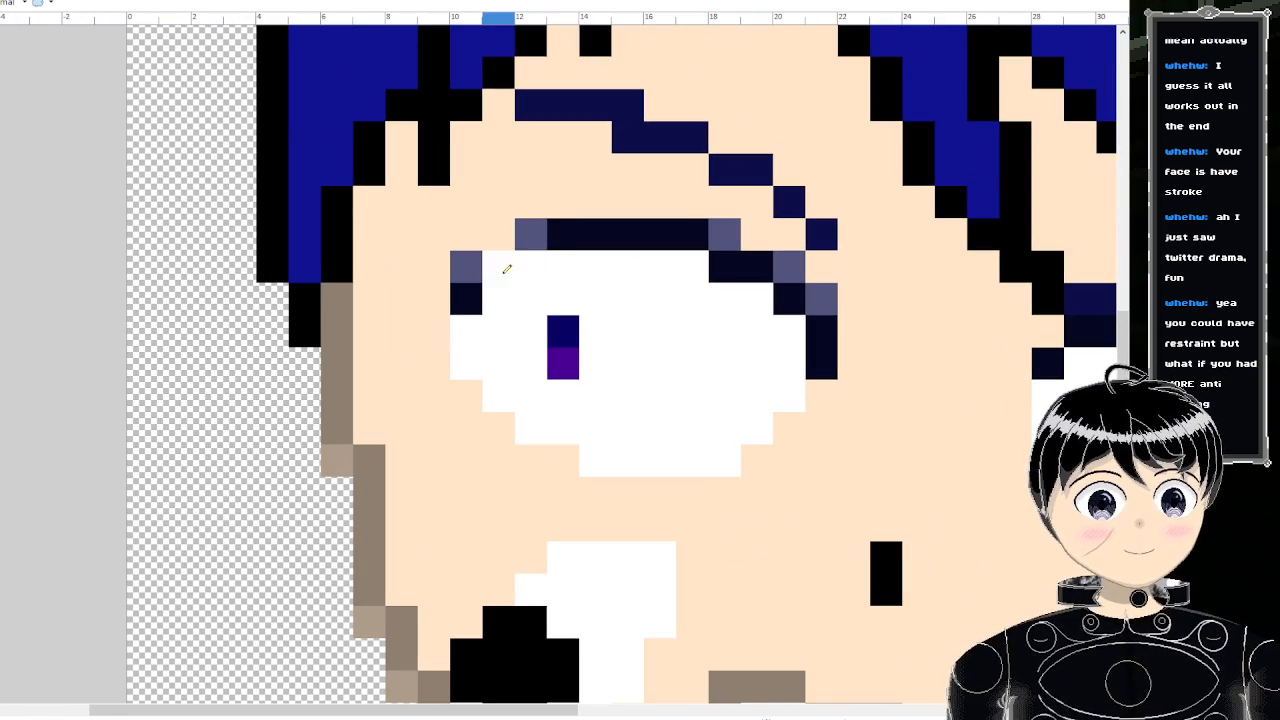
click(486, 280)
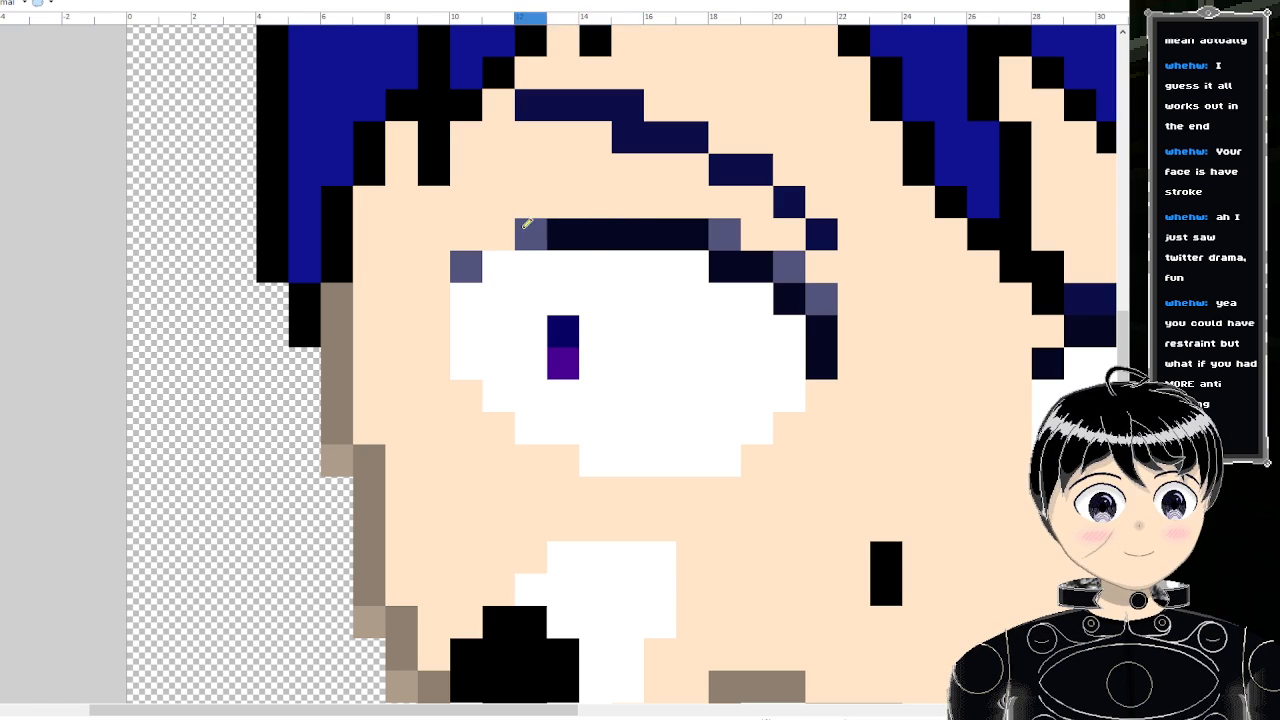
mouse_move(556, 240)
mouse_down()
mouse_move(584, 241)
mouse_move(533, 236)
mouse_up()
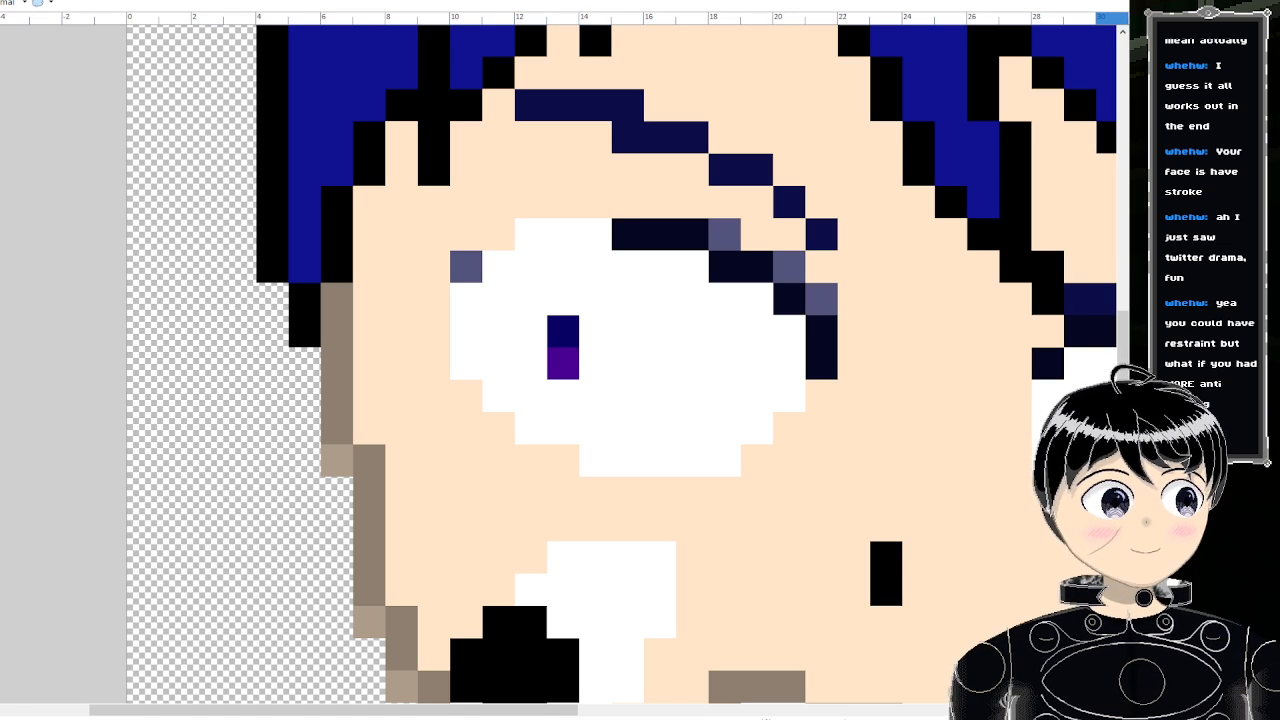
- Redraw the outer part of the left eye's lash line one pixel higher in dark navy, stepping down toward the outer corner
key(k)
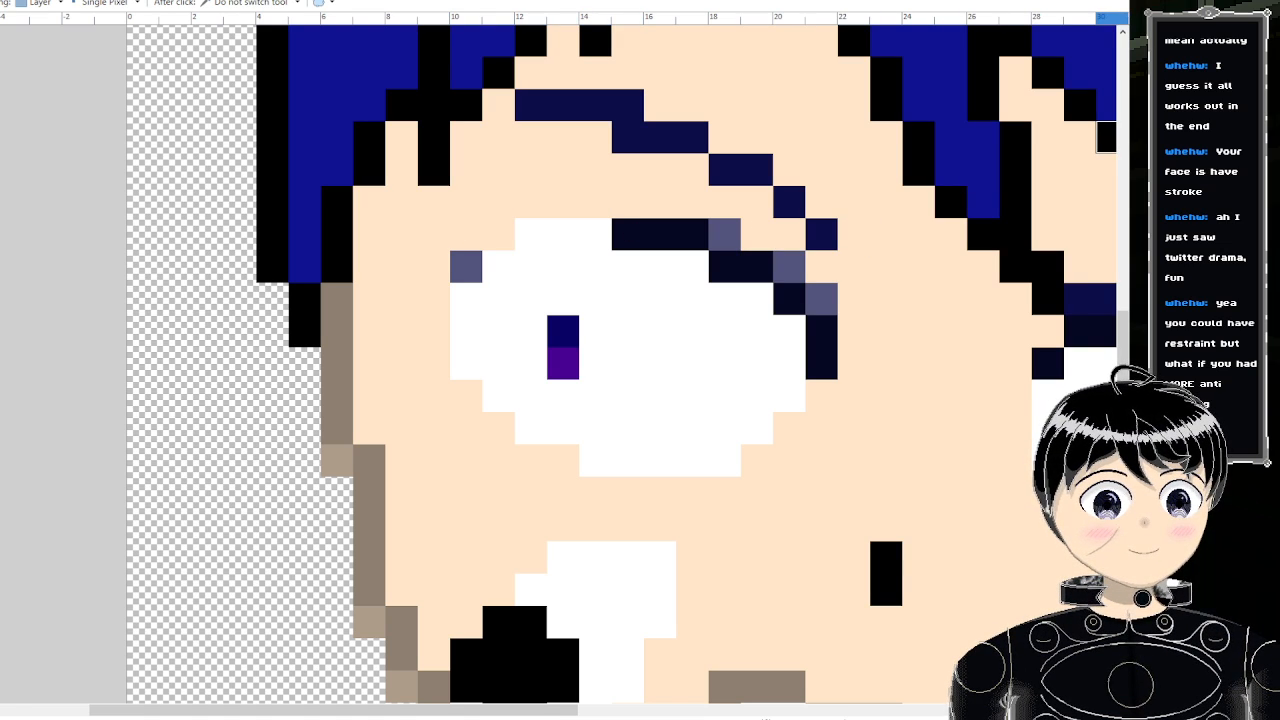
key(p)
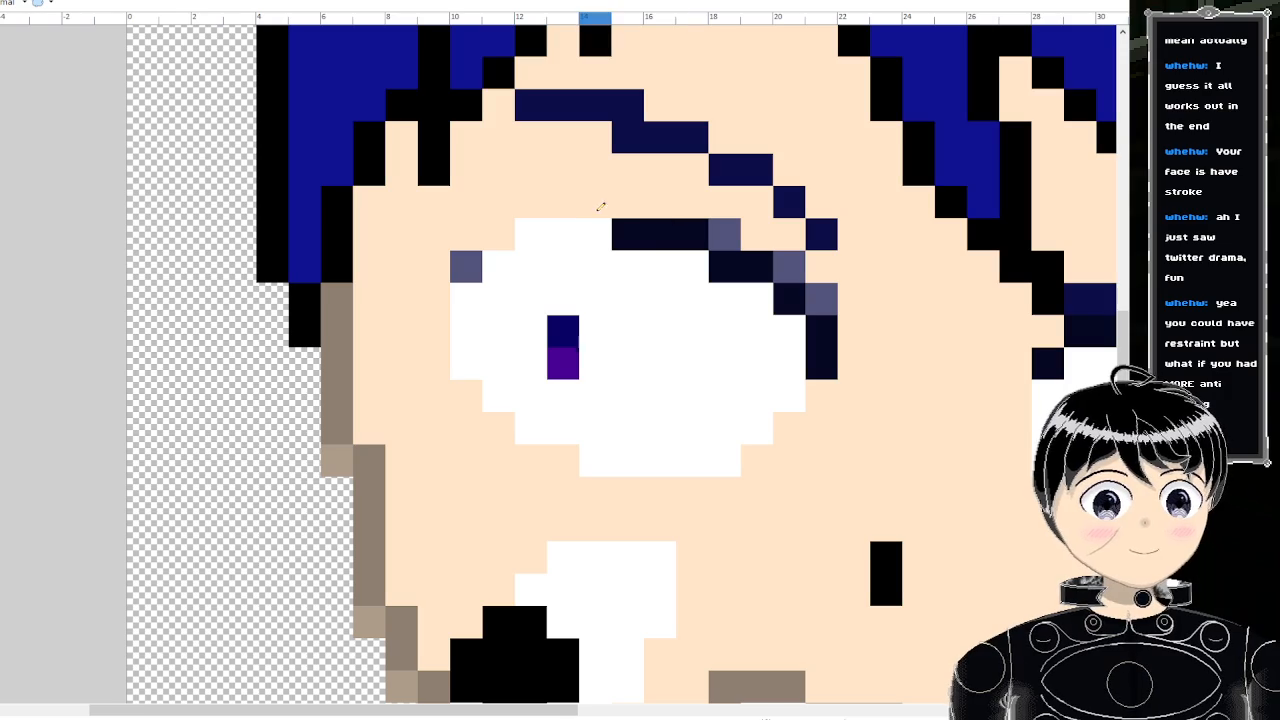
mouse_move(600, 205)
mouse_down()
mouse_move(531, 206)
mouse_move(494, 233)
mouse_up()
scroll(496, 231, down, 5)
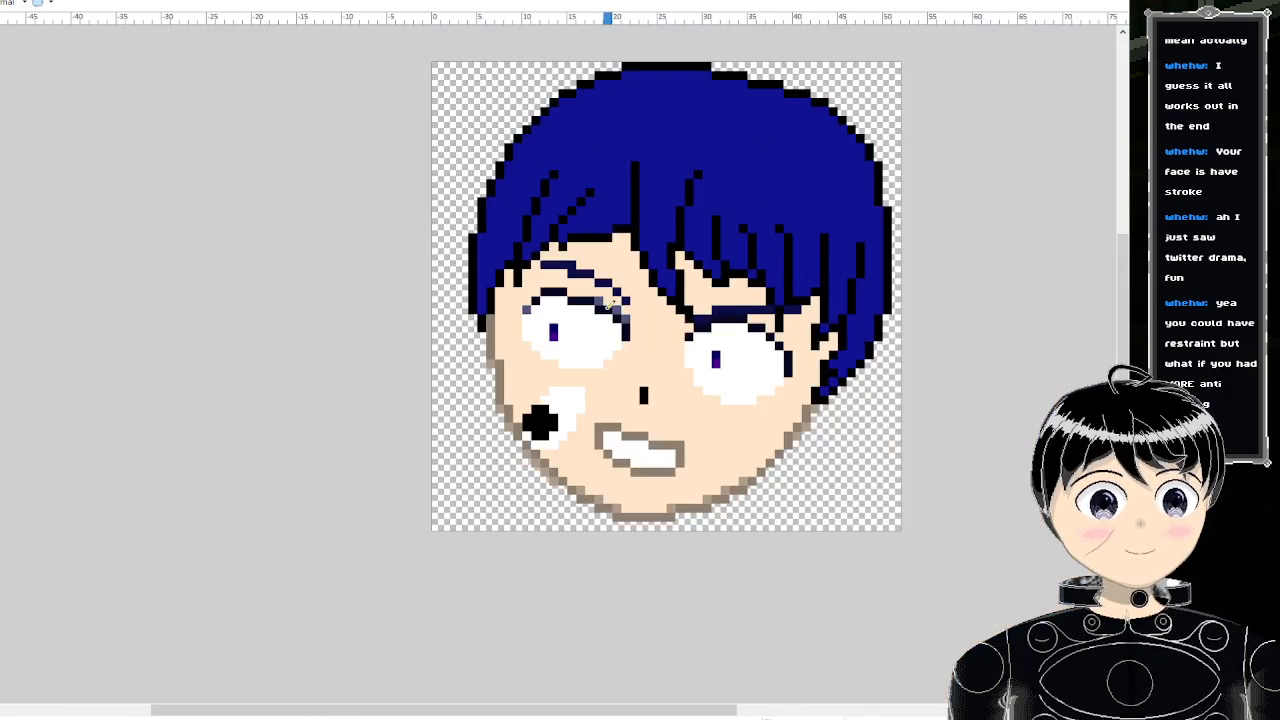
scroll(573, 303, up, 5)
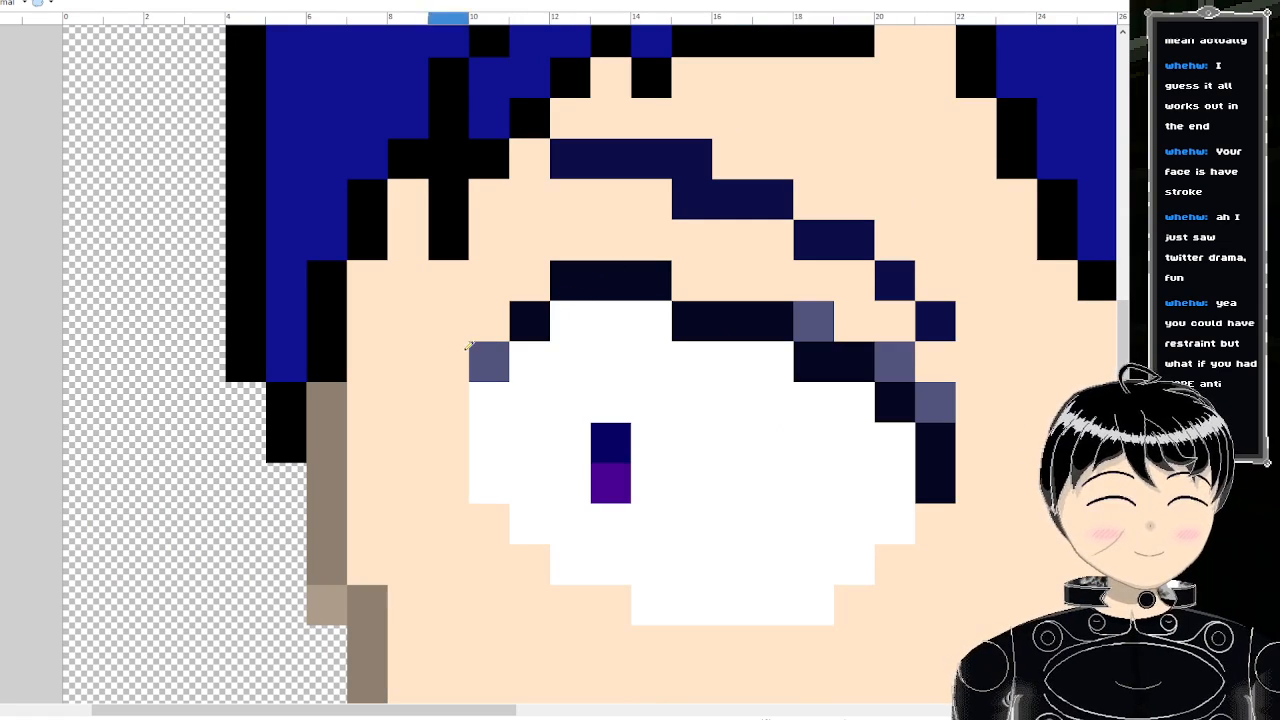
click(570, 320)
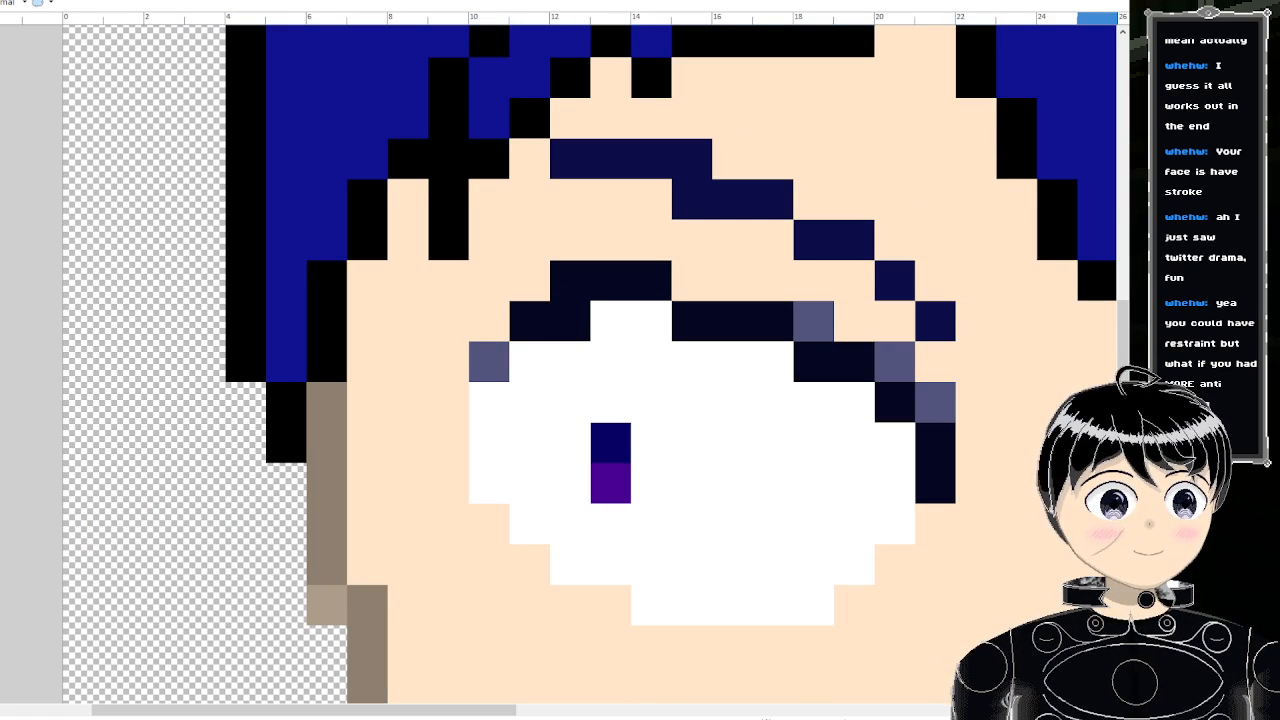
key(k)
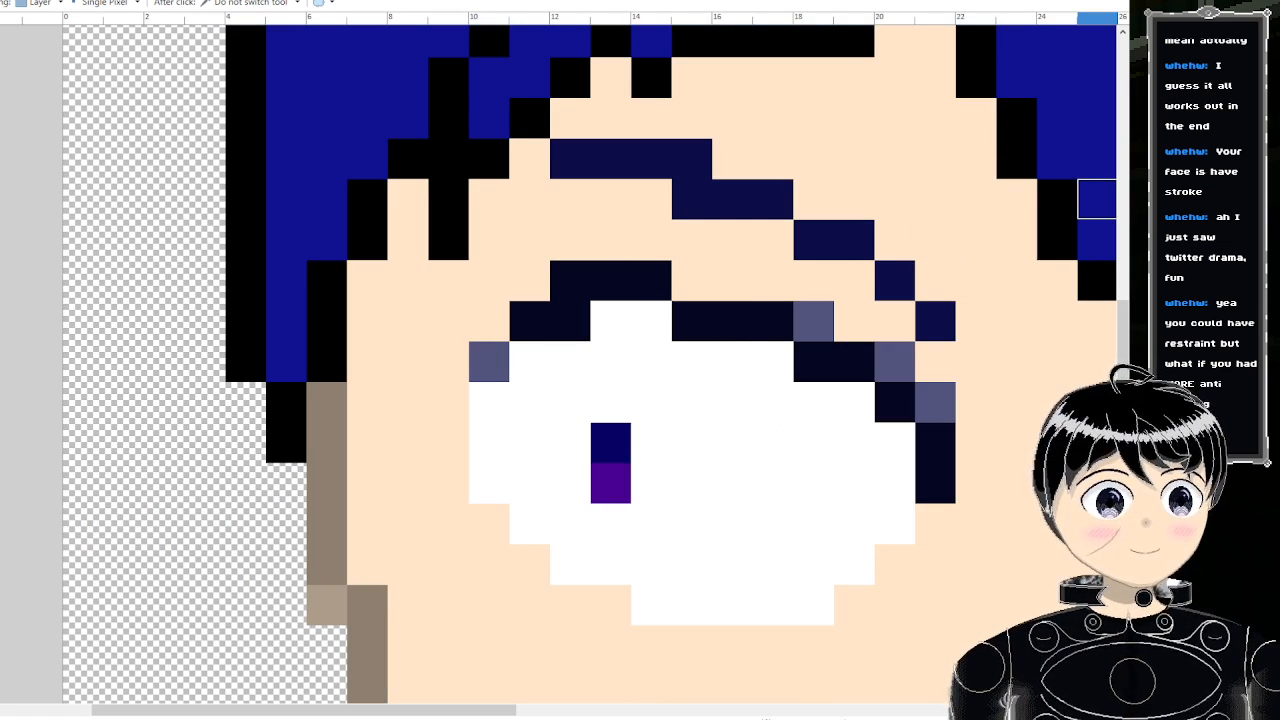
key(p)
click(585, 285)
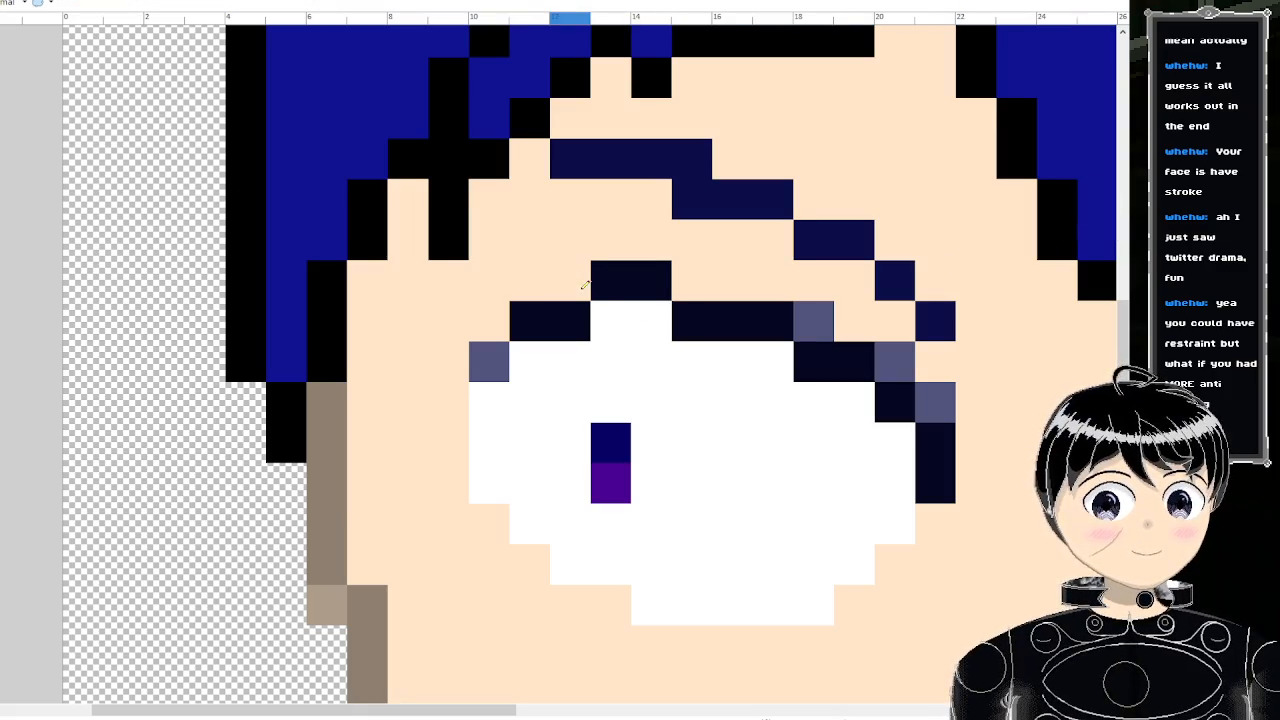
scroll(585, 285, down, 5)
scroll(640, 296, up, 5)
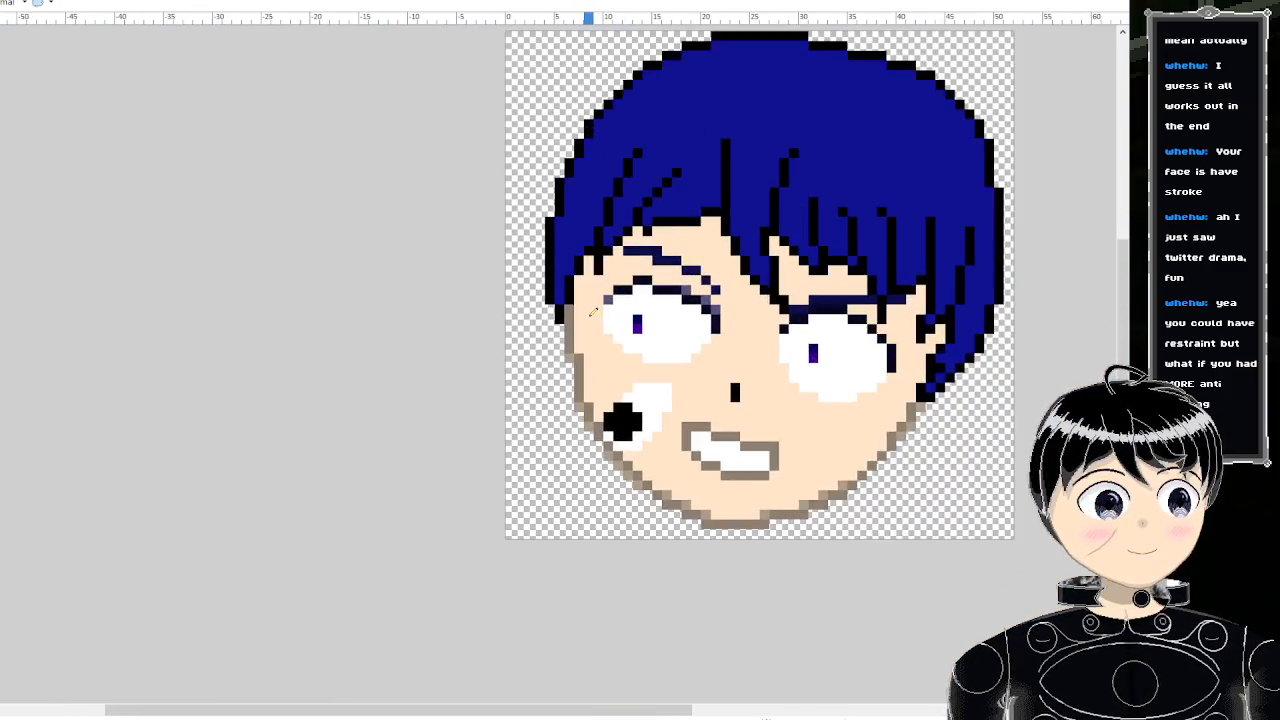
scroll(718, 204, down, 4)
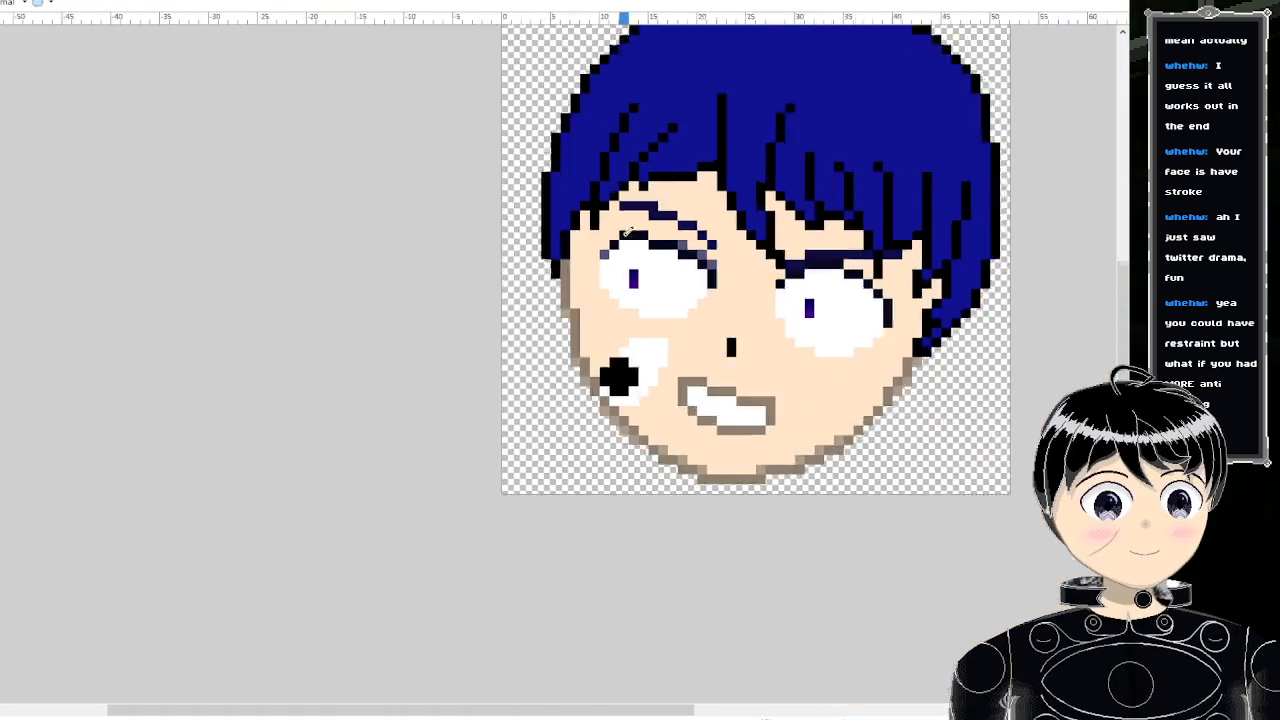
- Extend the raised lash segment inward by one dark pixel, whiten the pixel below it, and add a light anti-aliasing pixel at its inner end
scroll(620, 248, up, 5)
scroll(620, 248, up, 1)
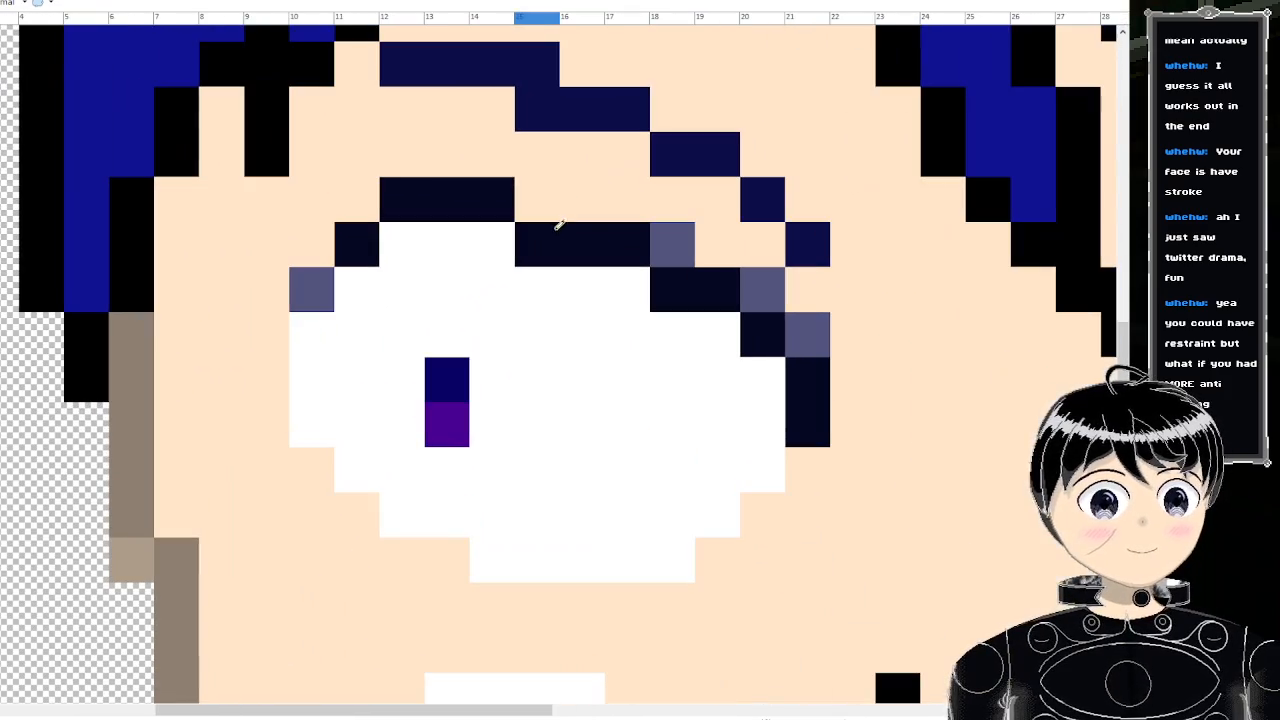
click(554, 211)
right_click(550, 242)
key(ctrl+z)
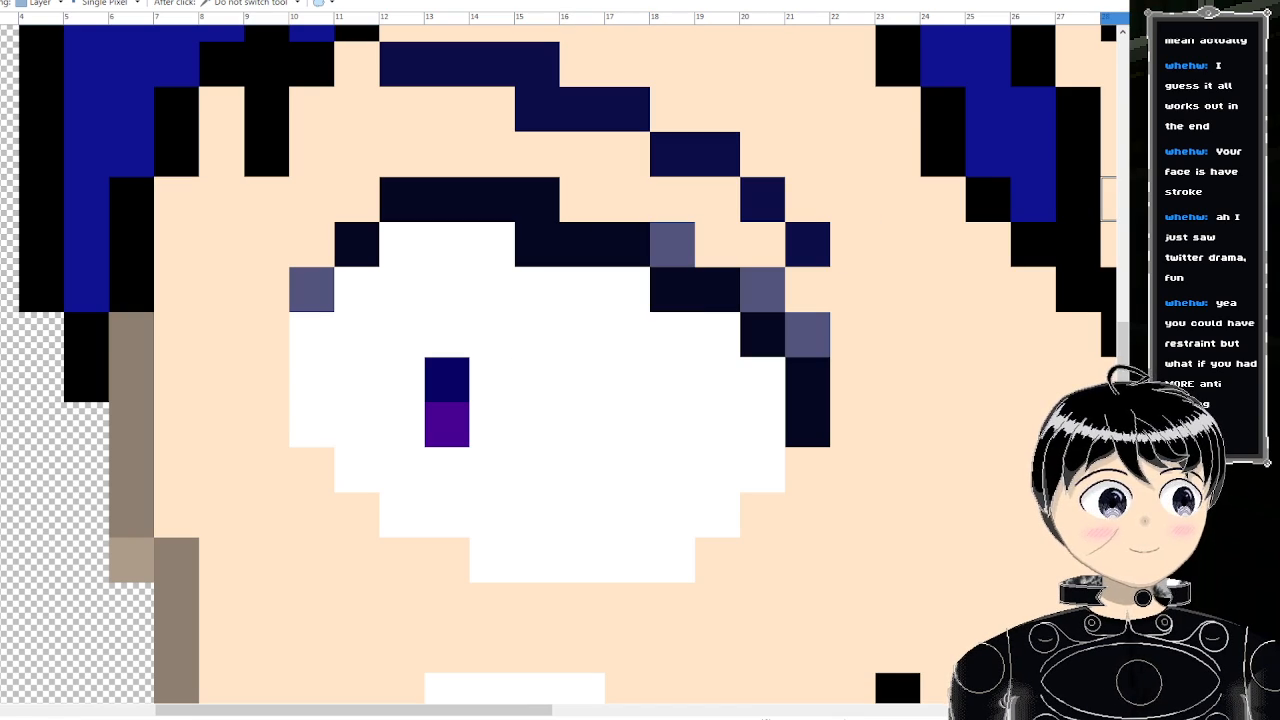
click(543, 251)
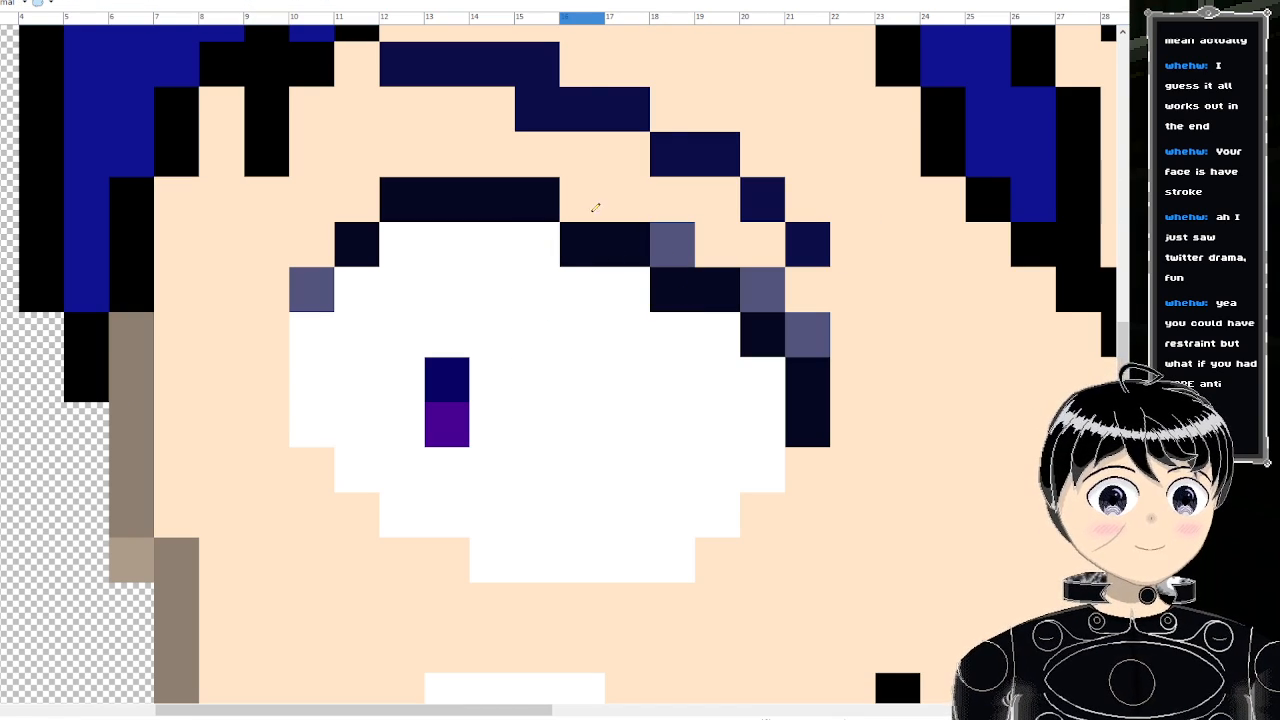
click(591, 206)
click(357, 199)
click(312, 245)
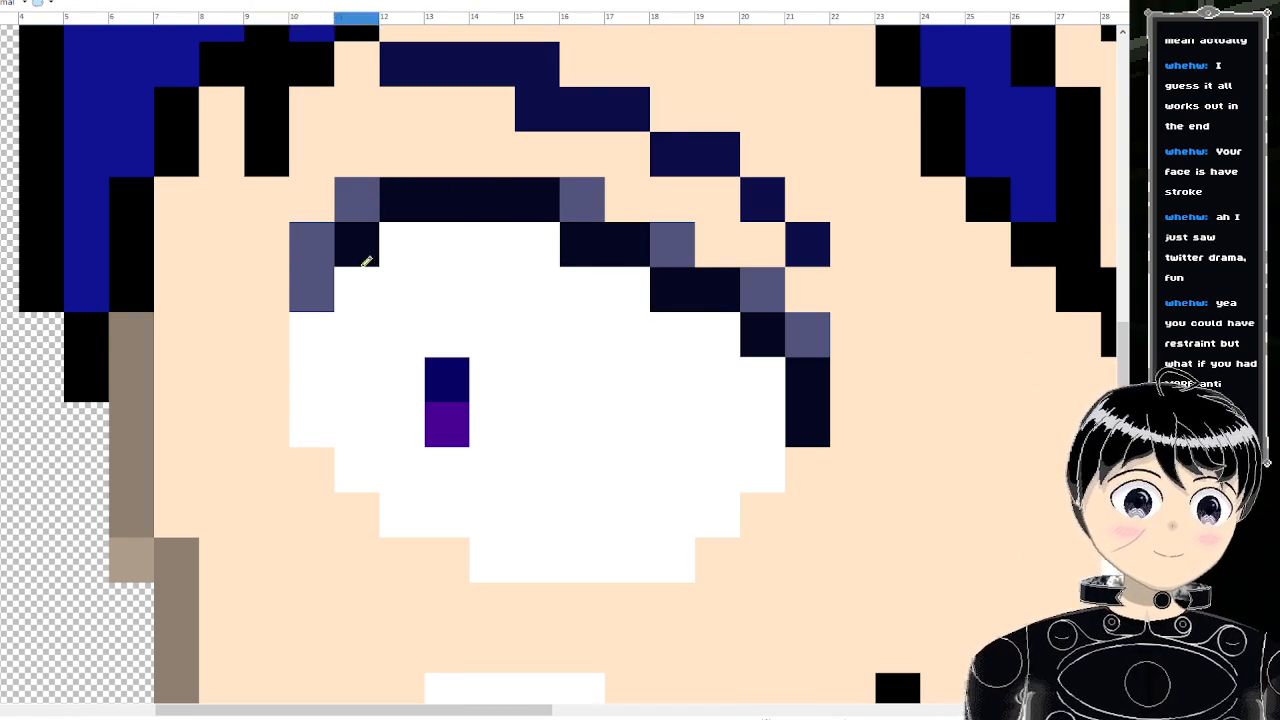
scroll(420, 285, down, 3)
scroll(420, 285, down, 2)
scroll(425, 285, up, 3)
scroll(520, 262, down, 3)
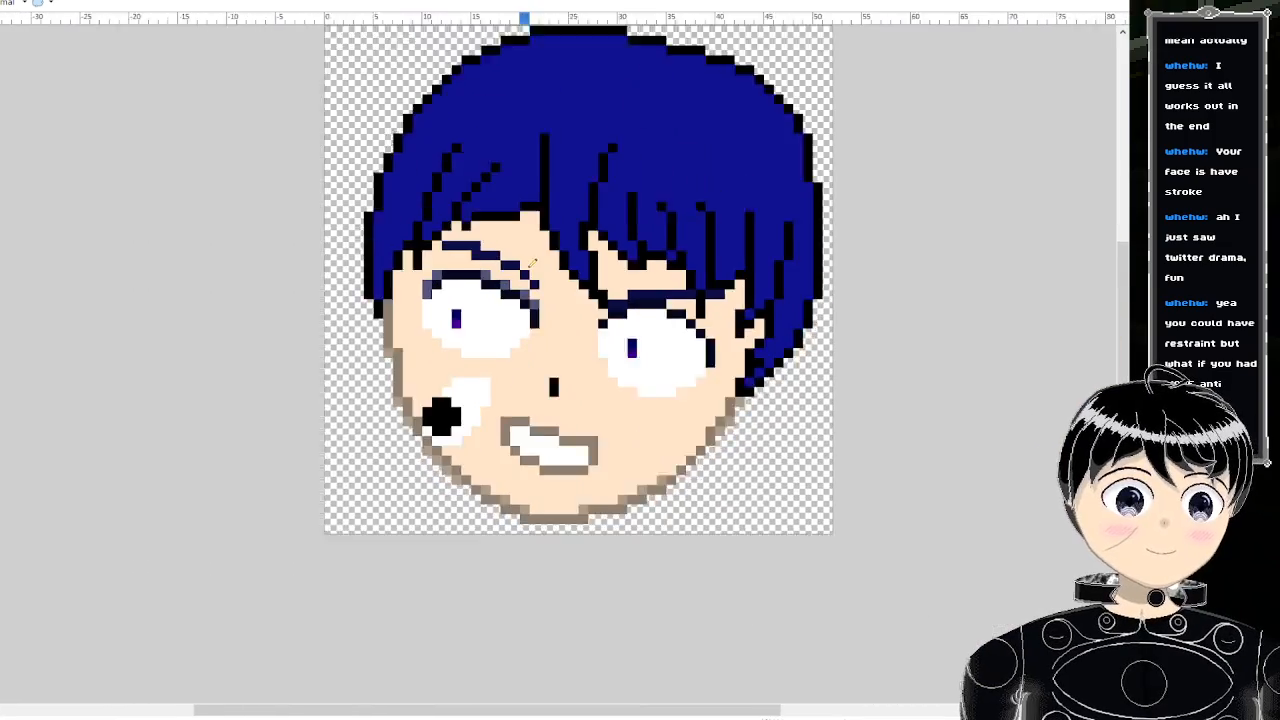
scroll(522, 260, up, 2)
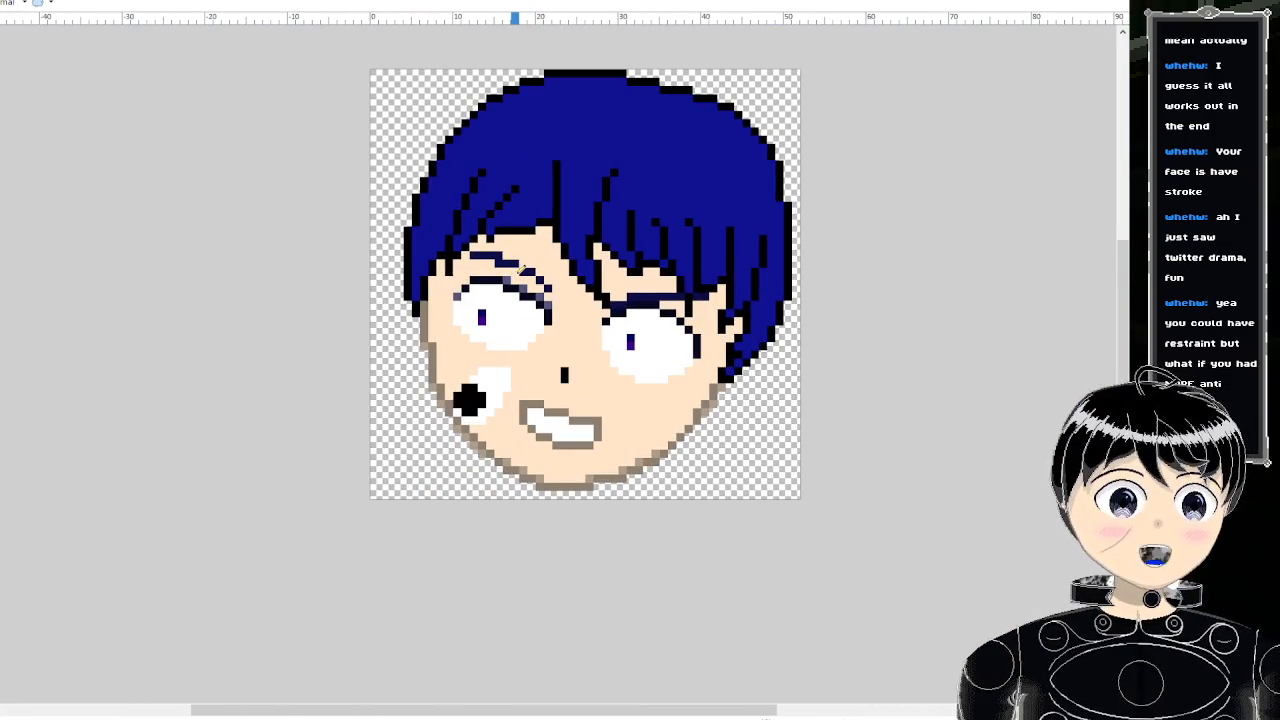
scroll(522, 266, down, 2)
scroll(540, 258, up, 3)
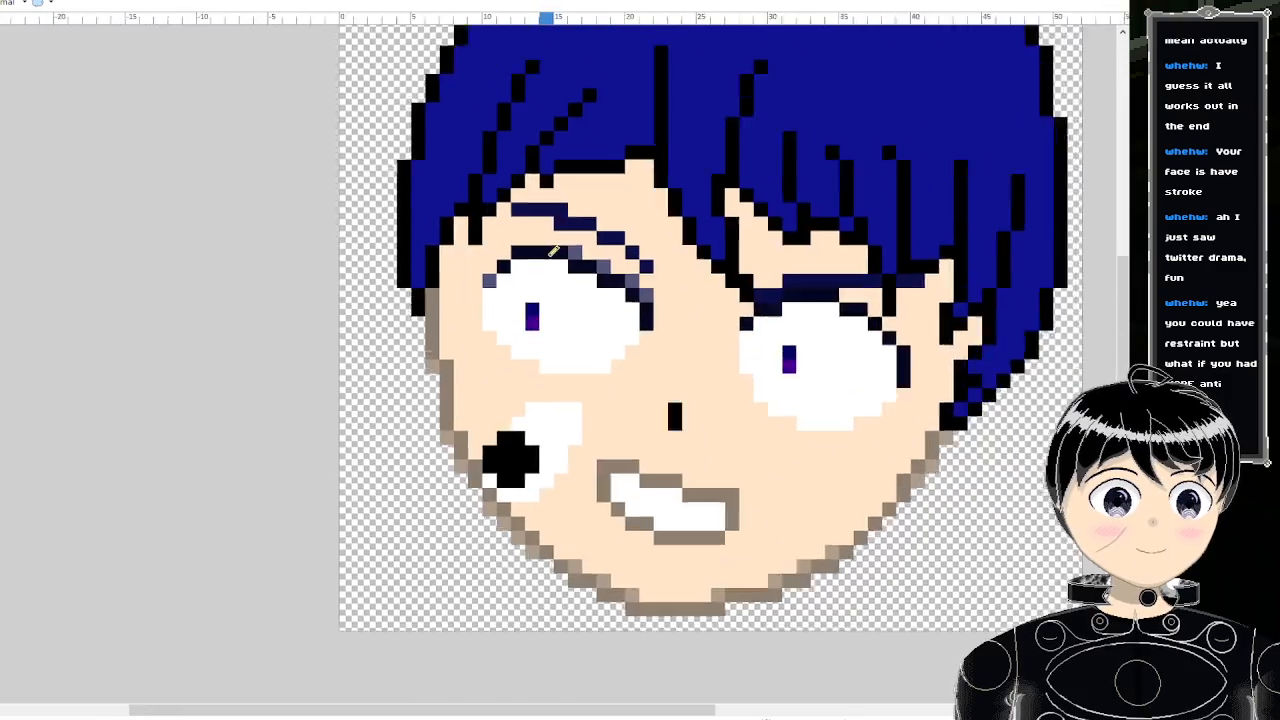
scroll(553, 250, down, 5)
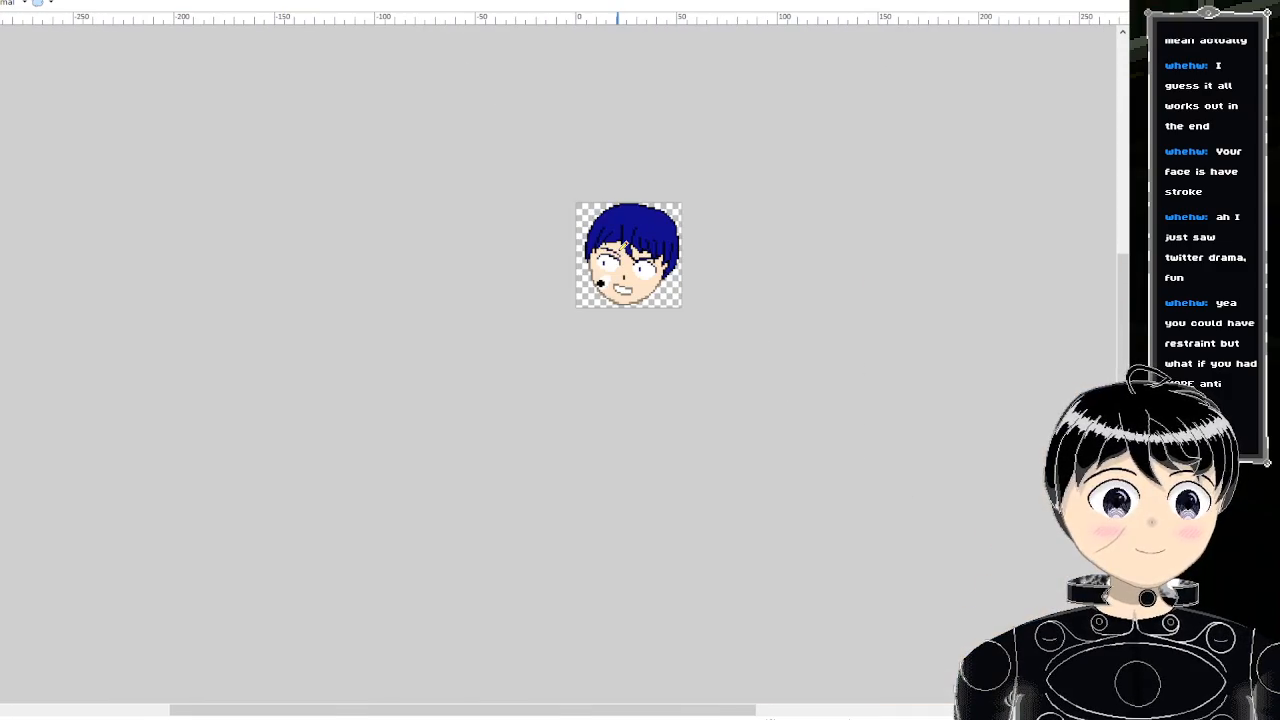
scroll(610, 254, up, 3)
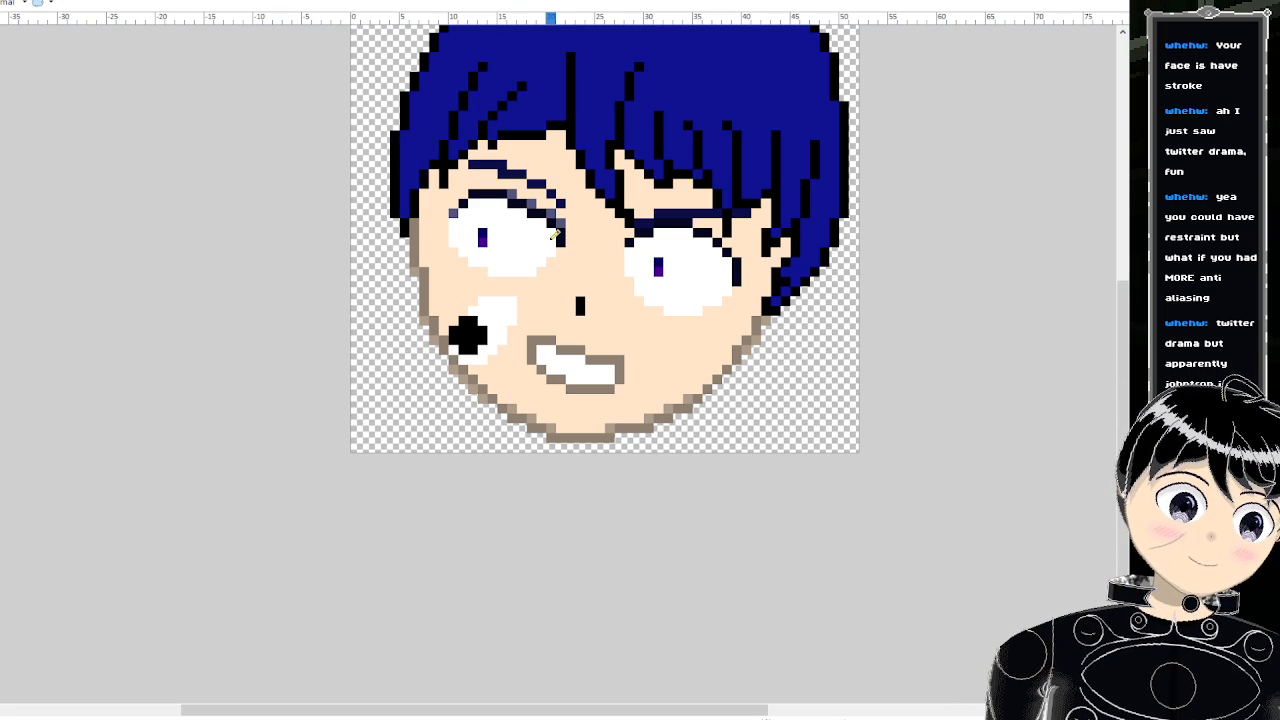
scroll(557, 232, down, 4)
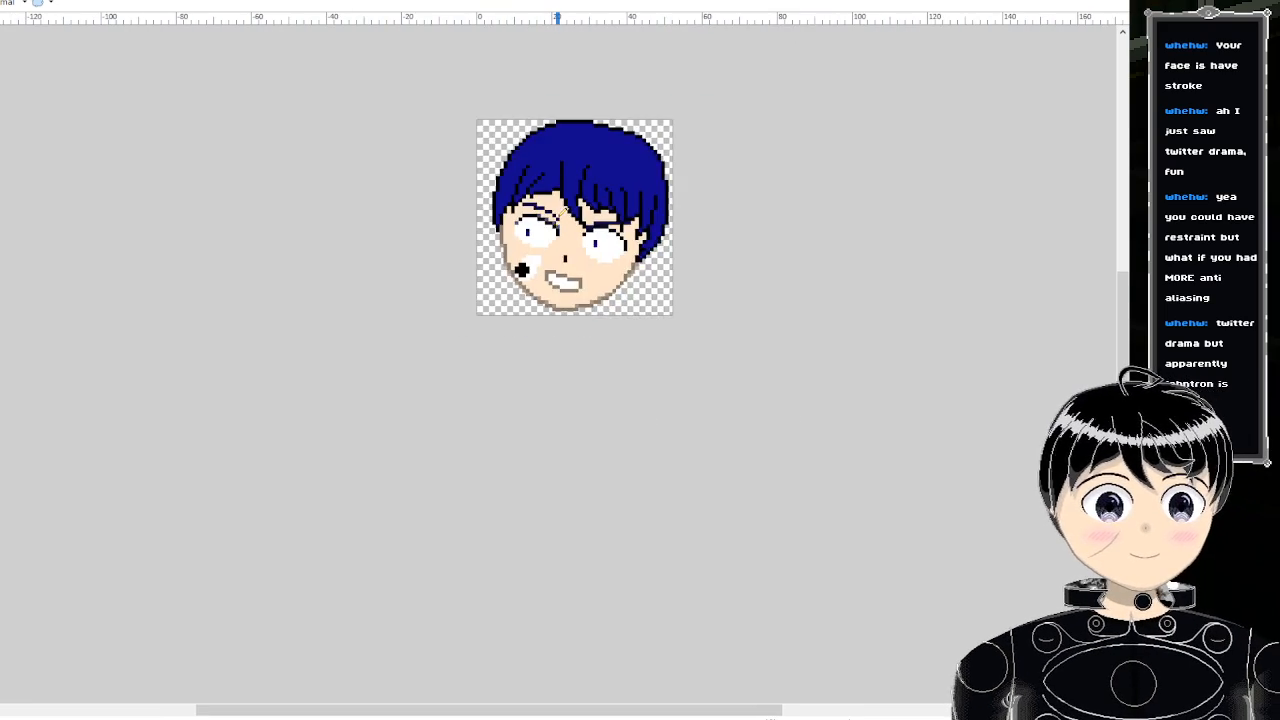
- Paint the dark pixel just below the inner end of the left eye's top lash segment white
scroll(518, 218, up, 4)
scroll(518, 218, up, 3)
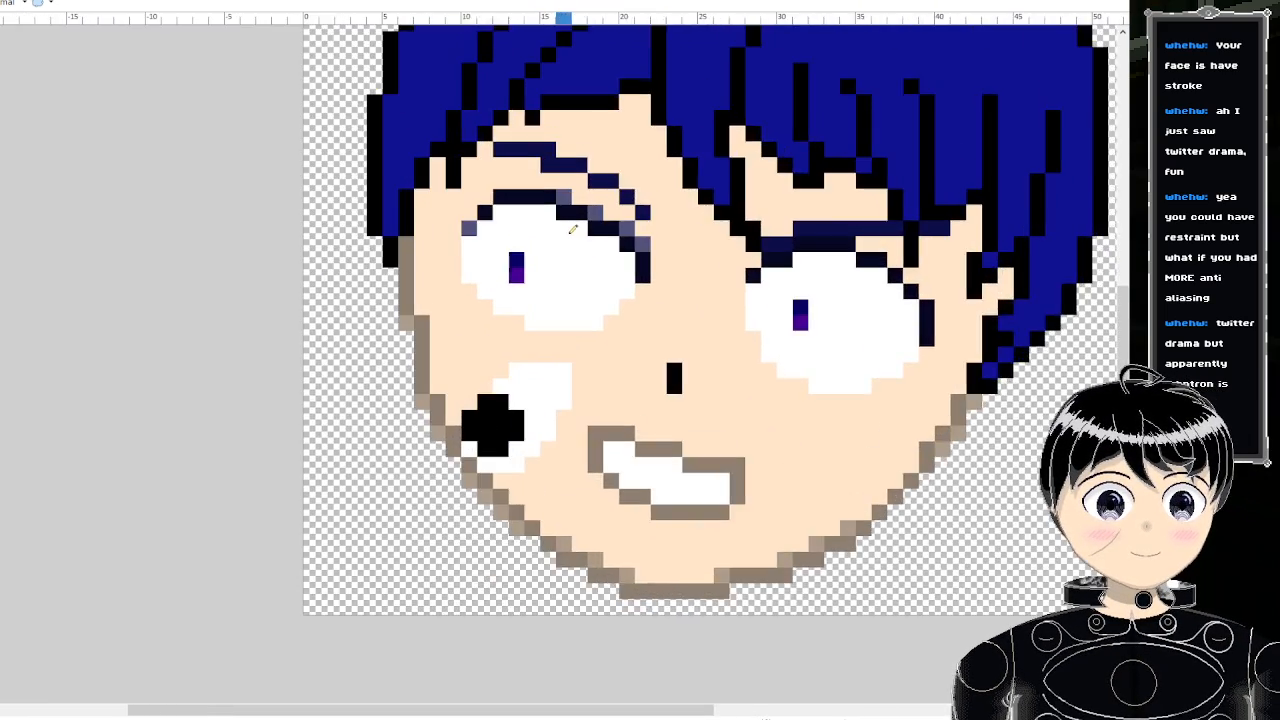
scroll(594, 230, up, 1)
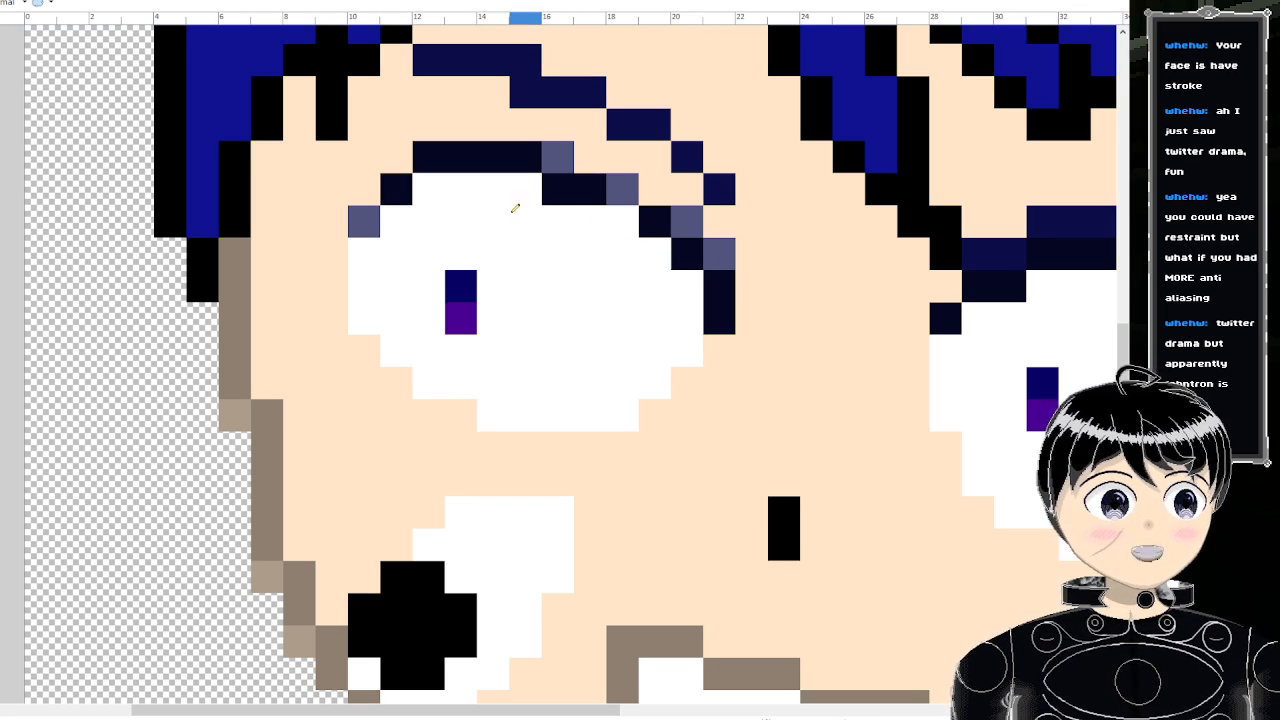
click(562, 191)
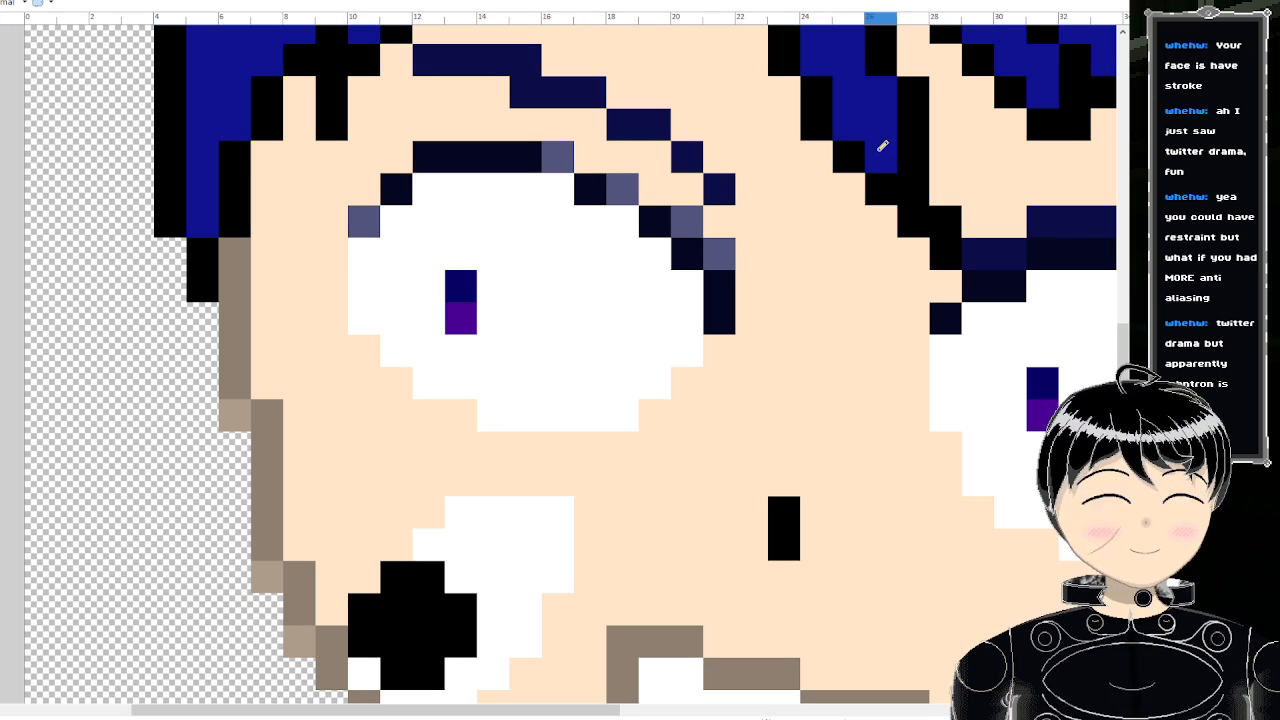
- Sample the dark navy and darken the light pixels at the inner ends of the left lash's two uppermost rows
key(k)
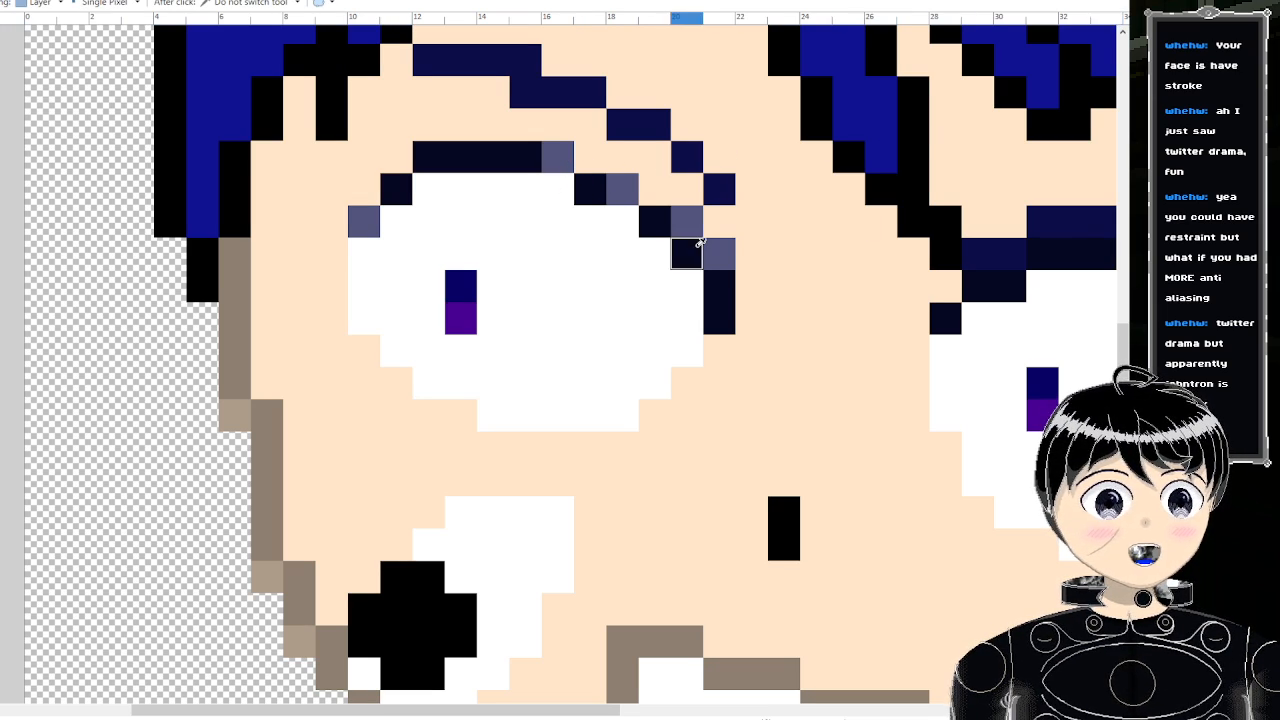
click(719, 190)
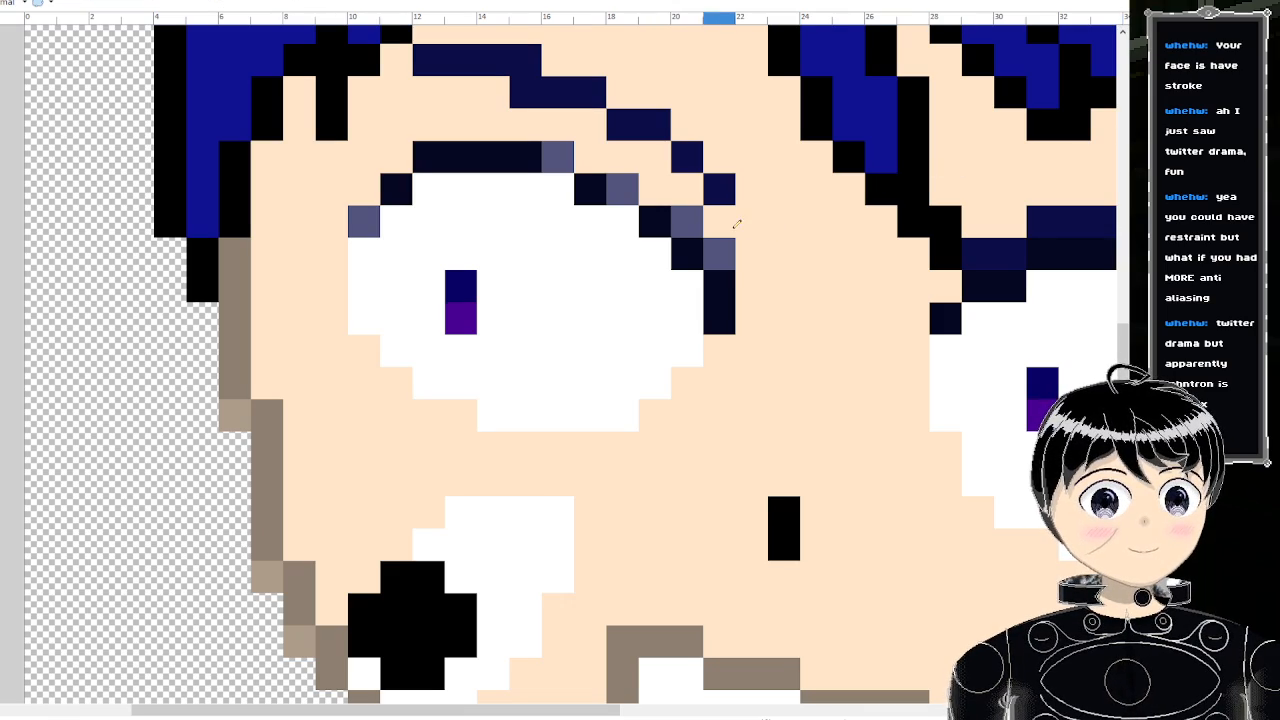
key(p)
click(622, 190)
click(557, 157)
scroll(719, 222, down, 8)
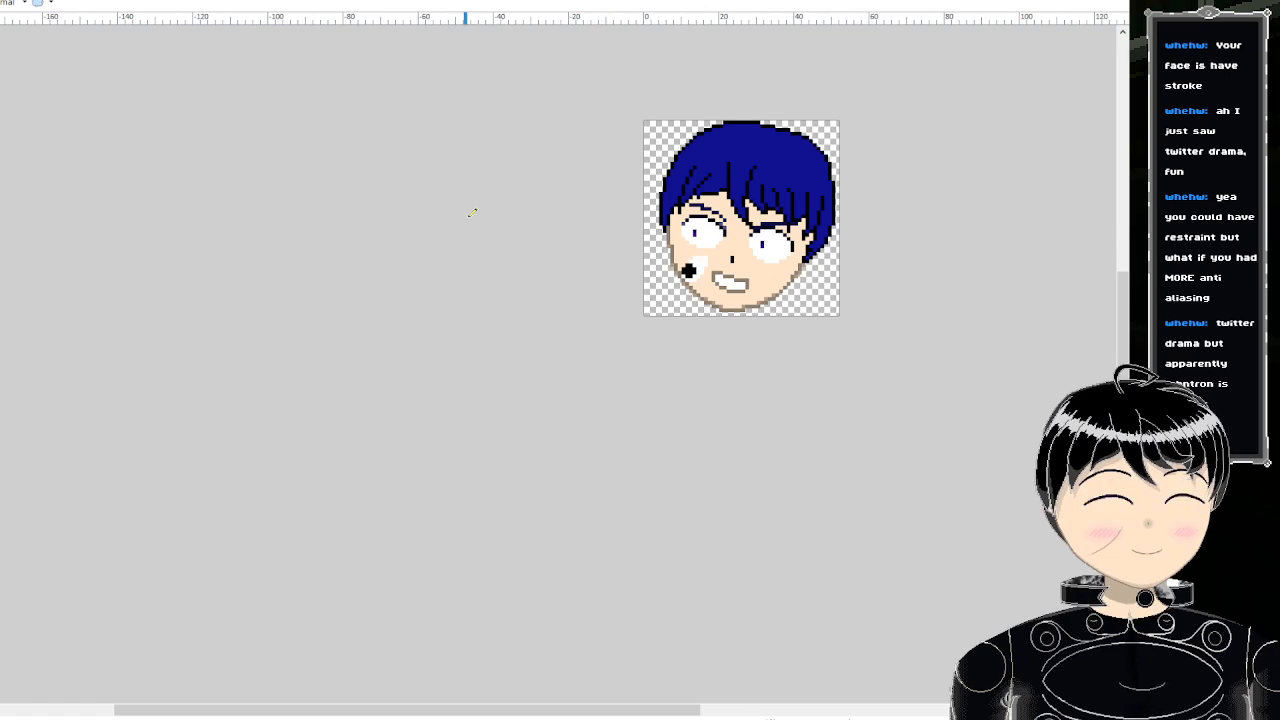
- Add light translucent navy pixels around the inner steps of the left eye's lash line and lighten its lowest inner-corner pixel
scroll(721, 225, up, 8)
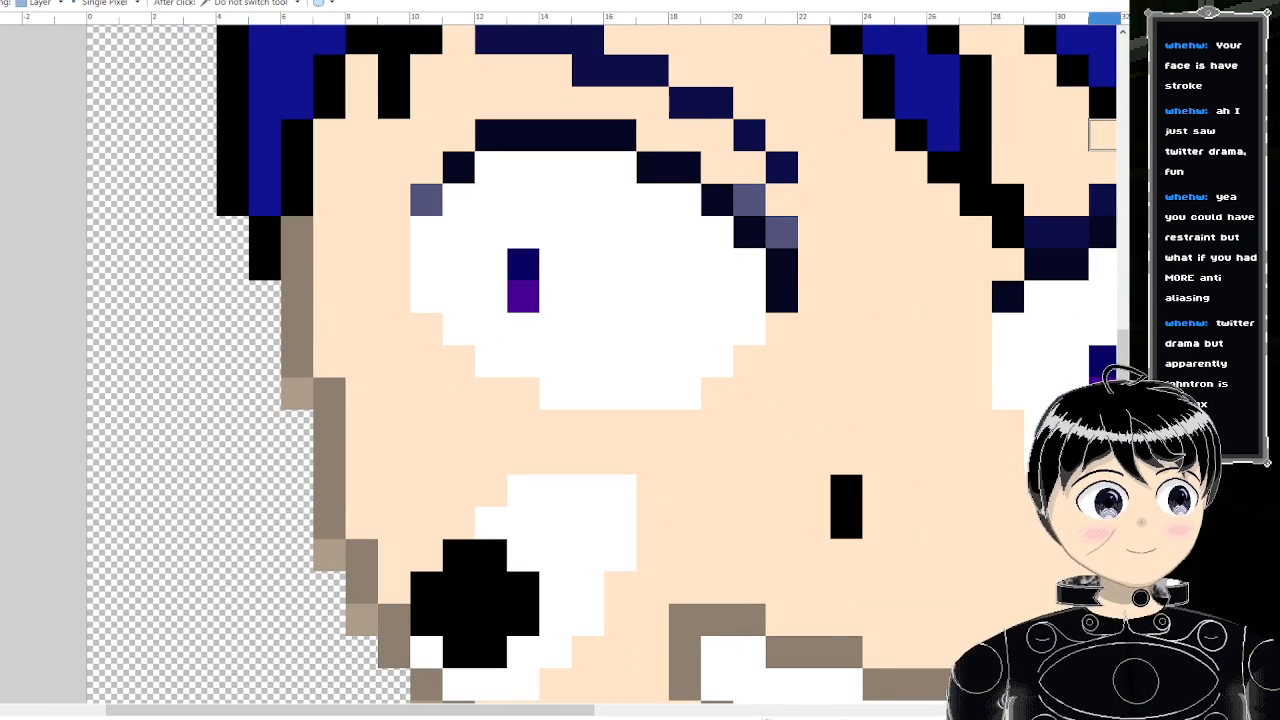
click(714, 166)
click(650, 135)
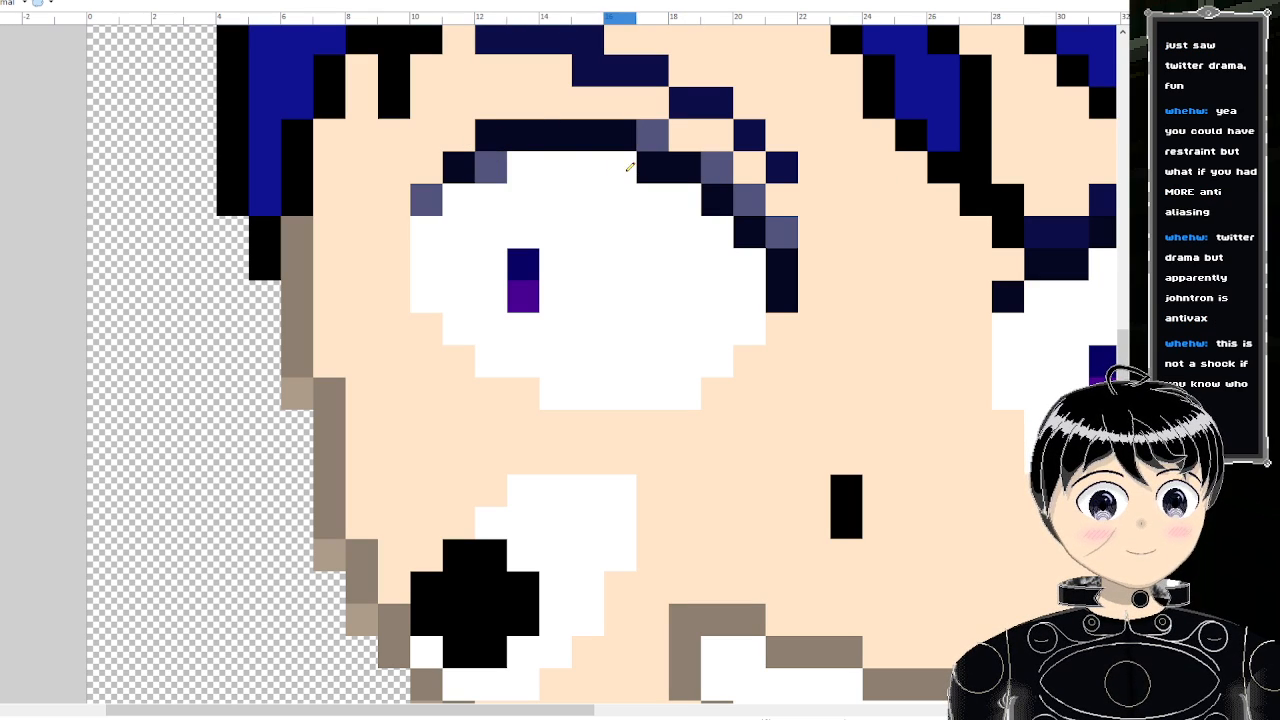
click(629, 167)
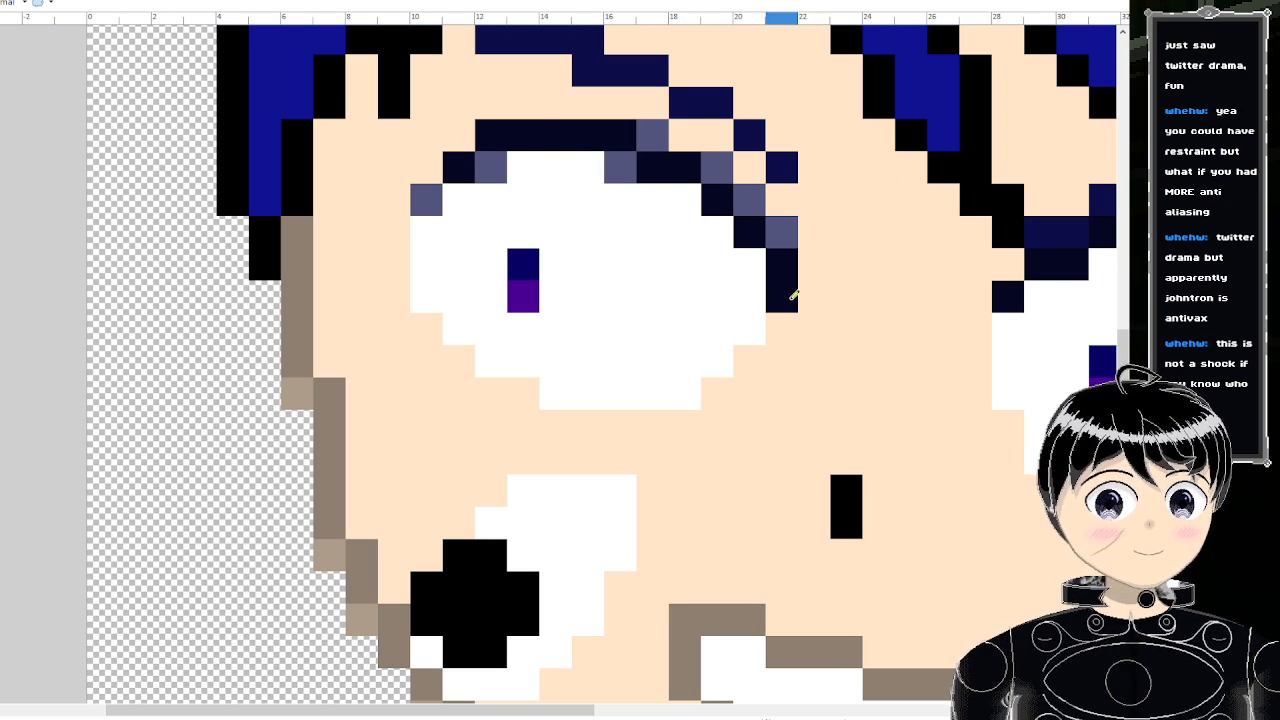
scroll(802, 294, down, 6)
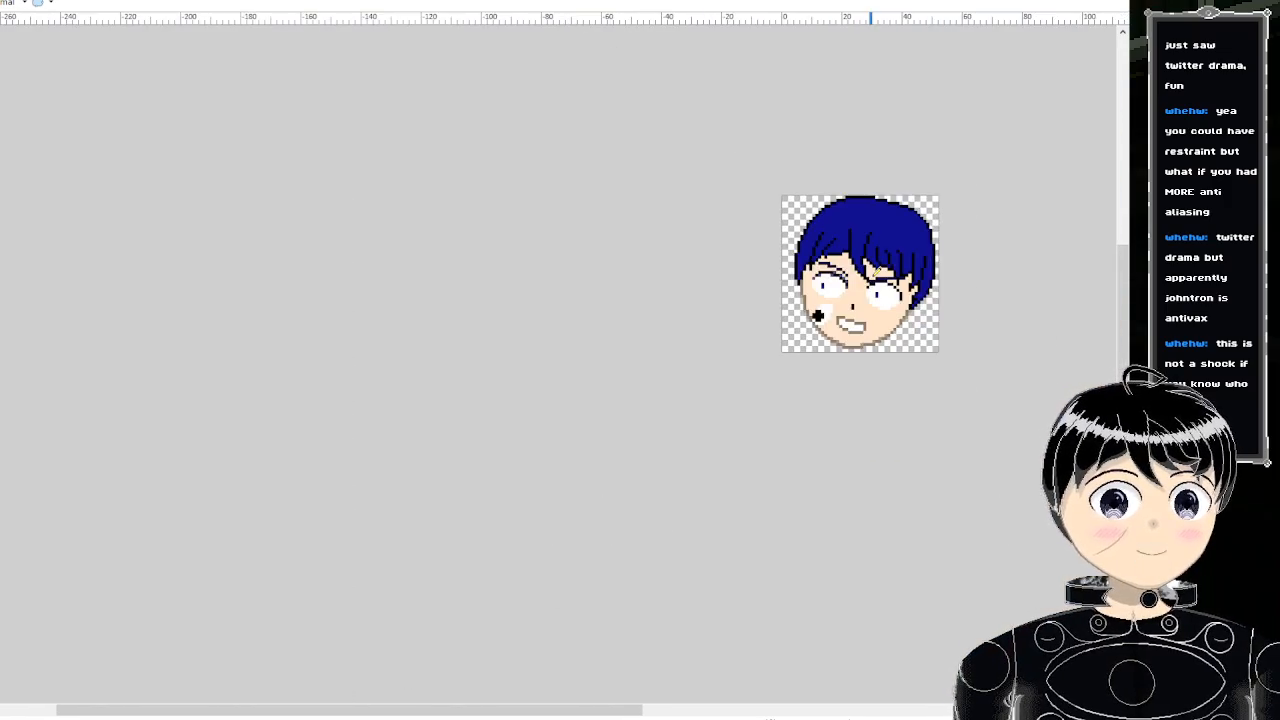
- Try light anti-aliasing pixels inside the left eye's white, beneath the outer steps of the lash line
scroll(836, 268, up, 4)
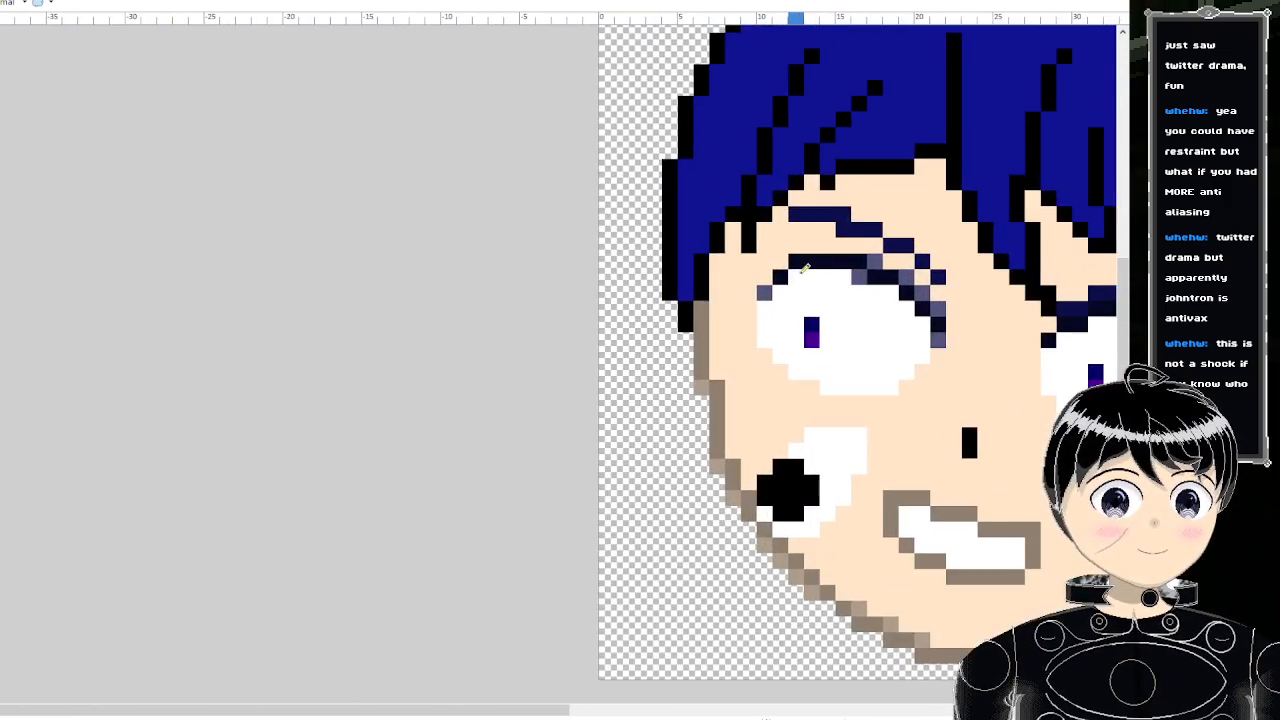
scroll(829, 269, down, 3)
scroll(829, 269, up, 5)
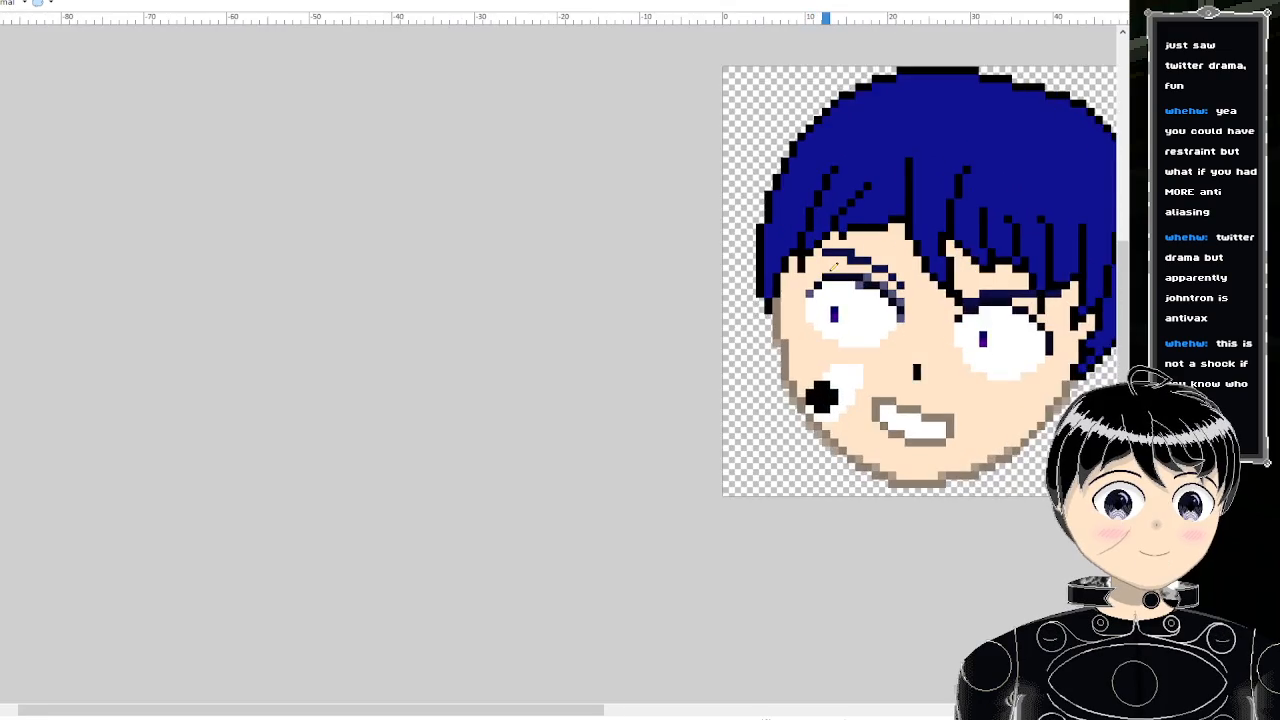
scroll(829, 269, up, 3)
click(812, 322)
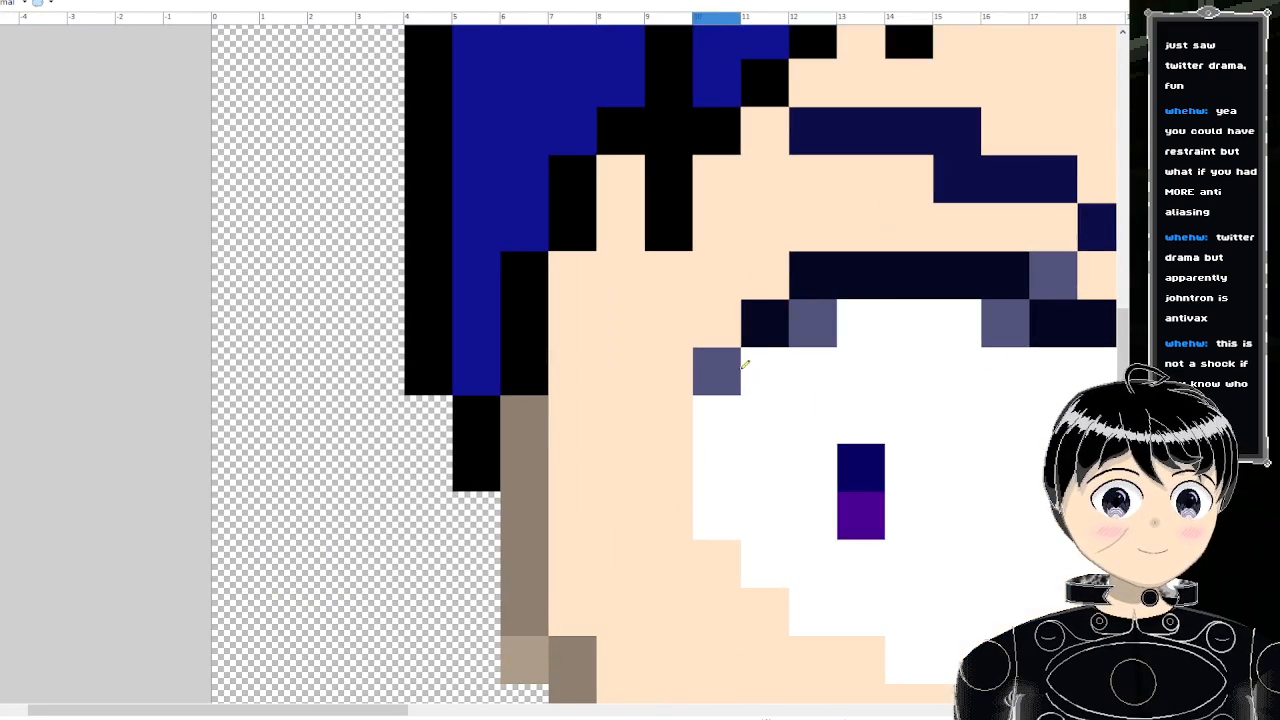
click(760, 360)
scroll(760, 360, down, 2)
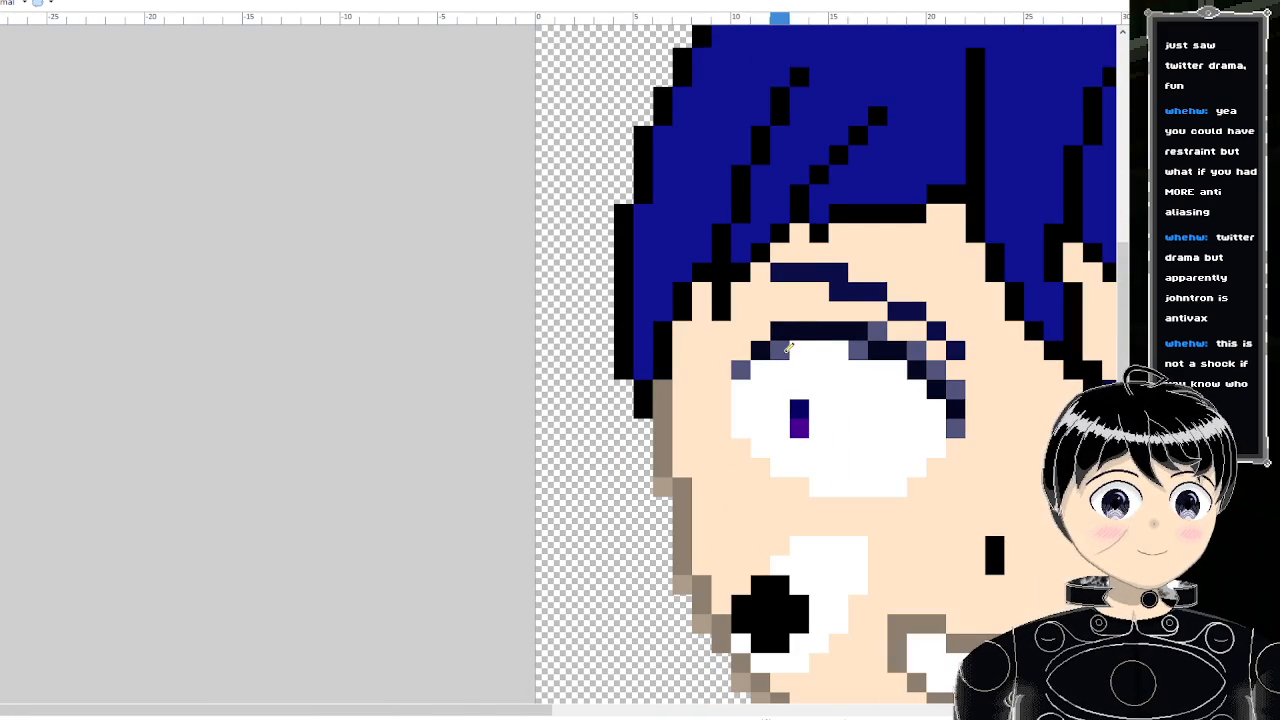
scroll(776, 346, down, 4)
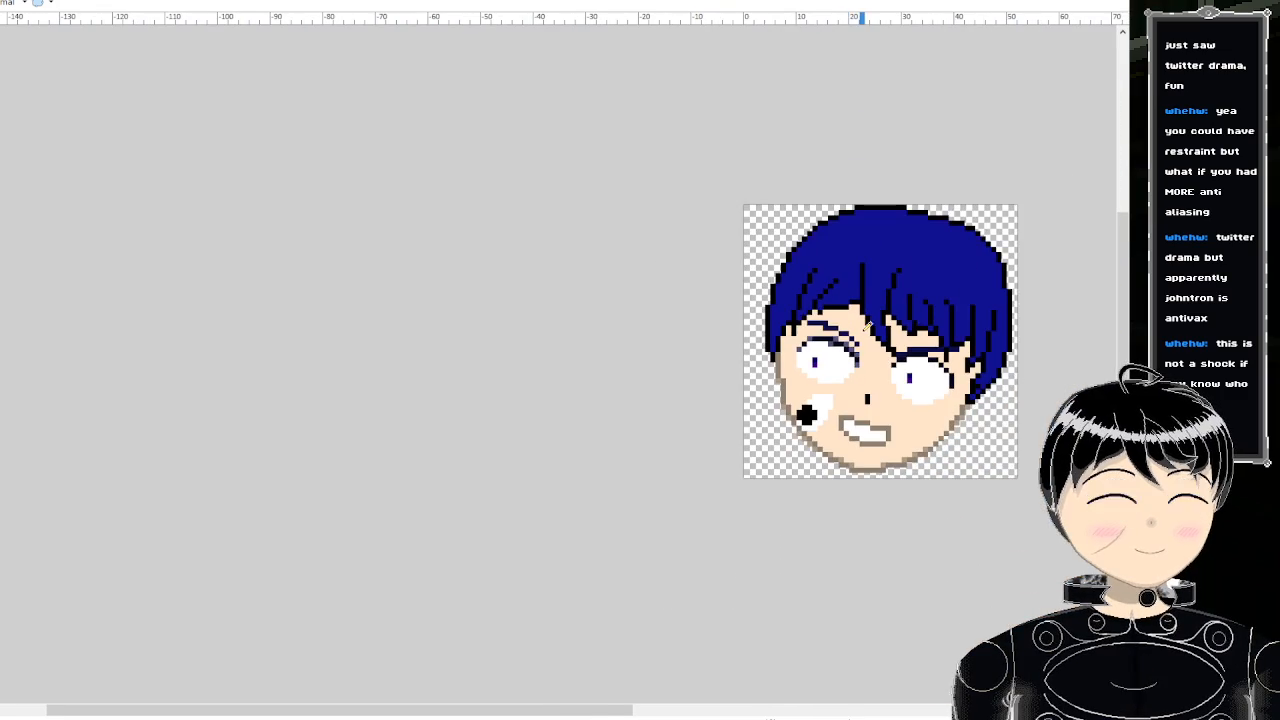
- Lighten the outermost pixel of the left eye's top lash segment and paint the pixel directly below it dark navy
scroll(898, 351, up, 2)
scroll(899, 350, up, 4)
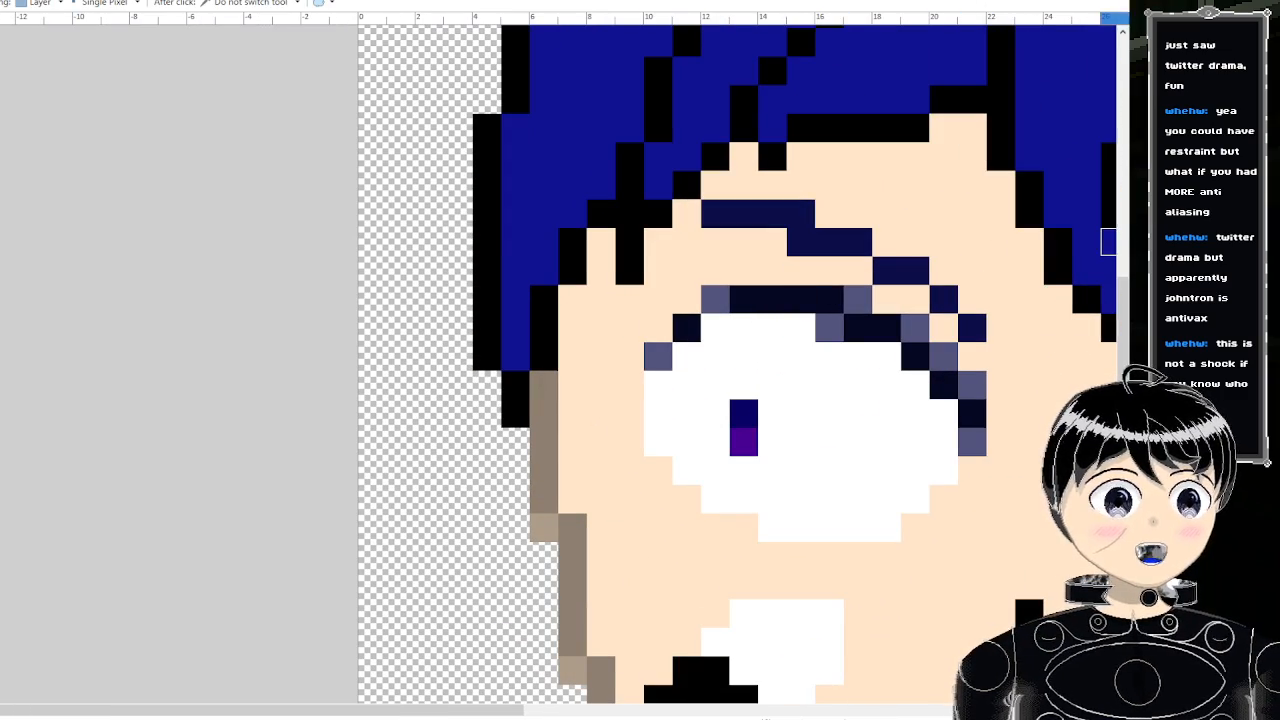
key(p)
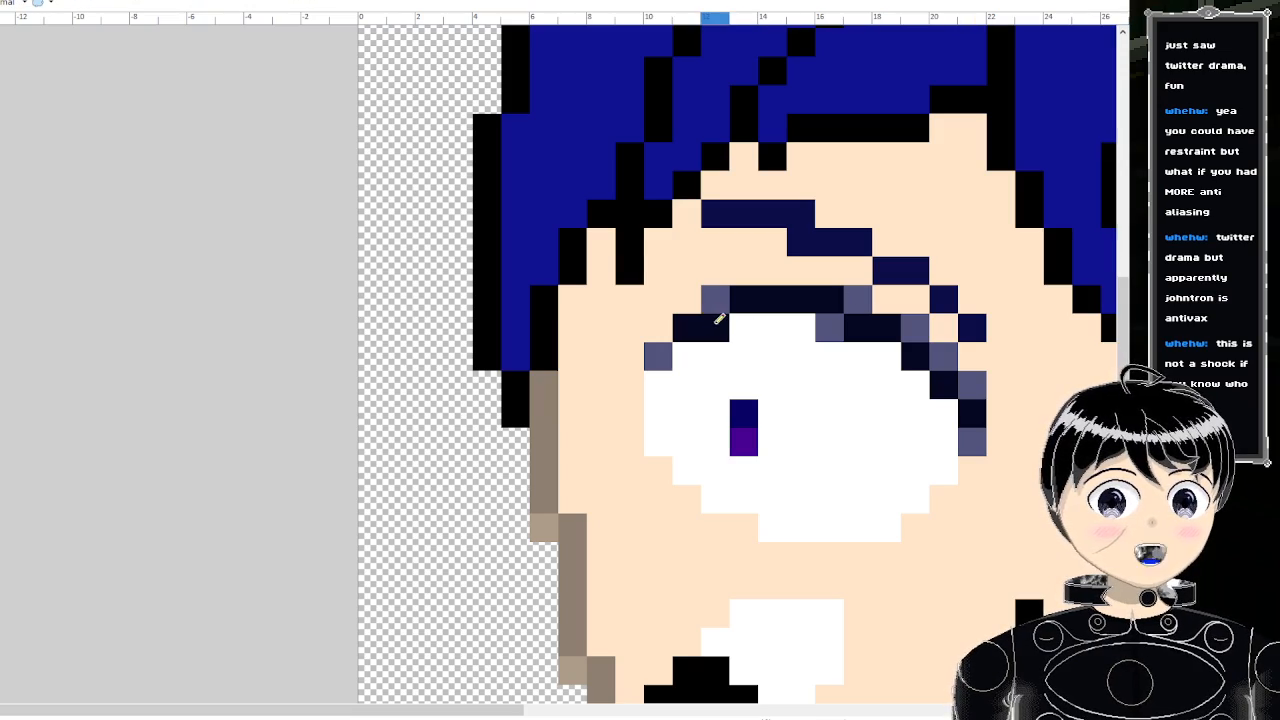
- Try filling the stair-step corner of the right eye's outer lash line with one dark navy pixel
scroll(705, 320, down, 5)
scroll(804, 316, up, 4)
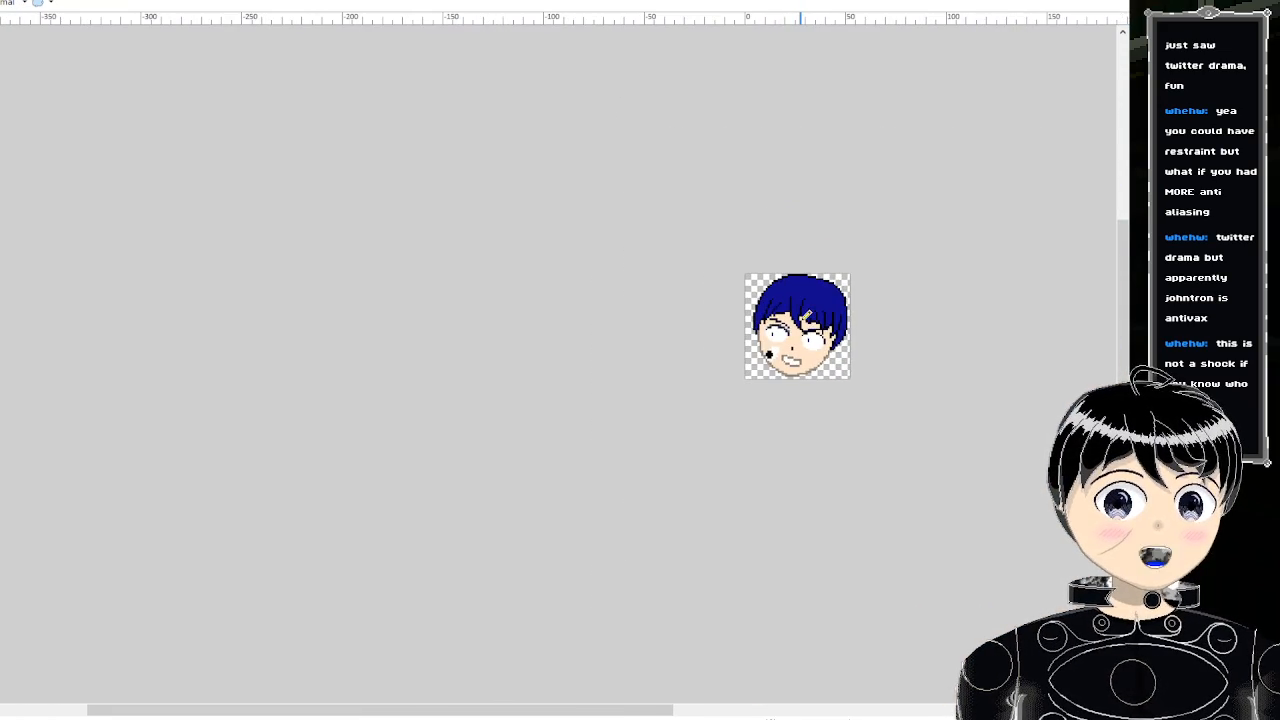
scroll(828, 442, up, 4)
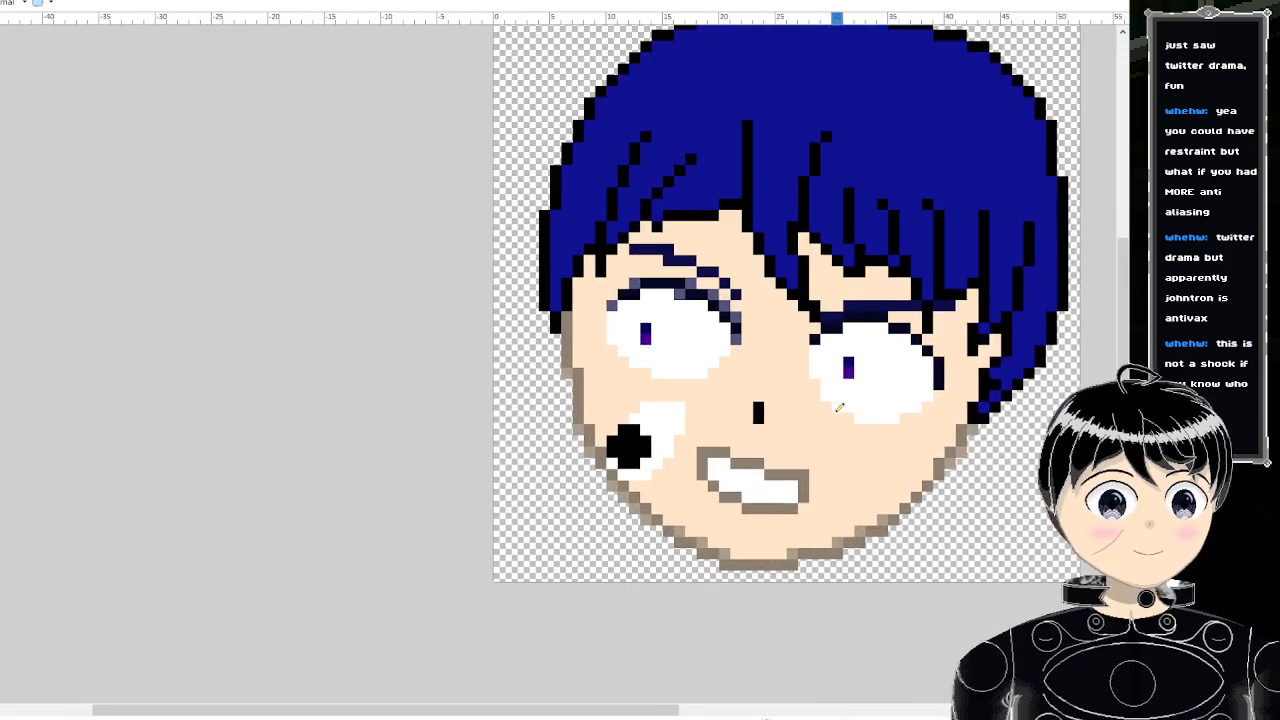
scroll(920, 354, down, 3)
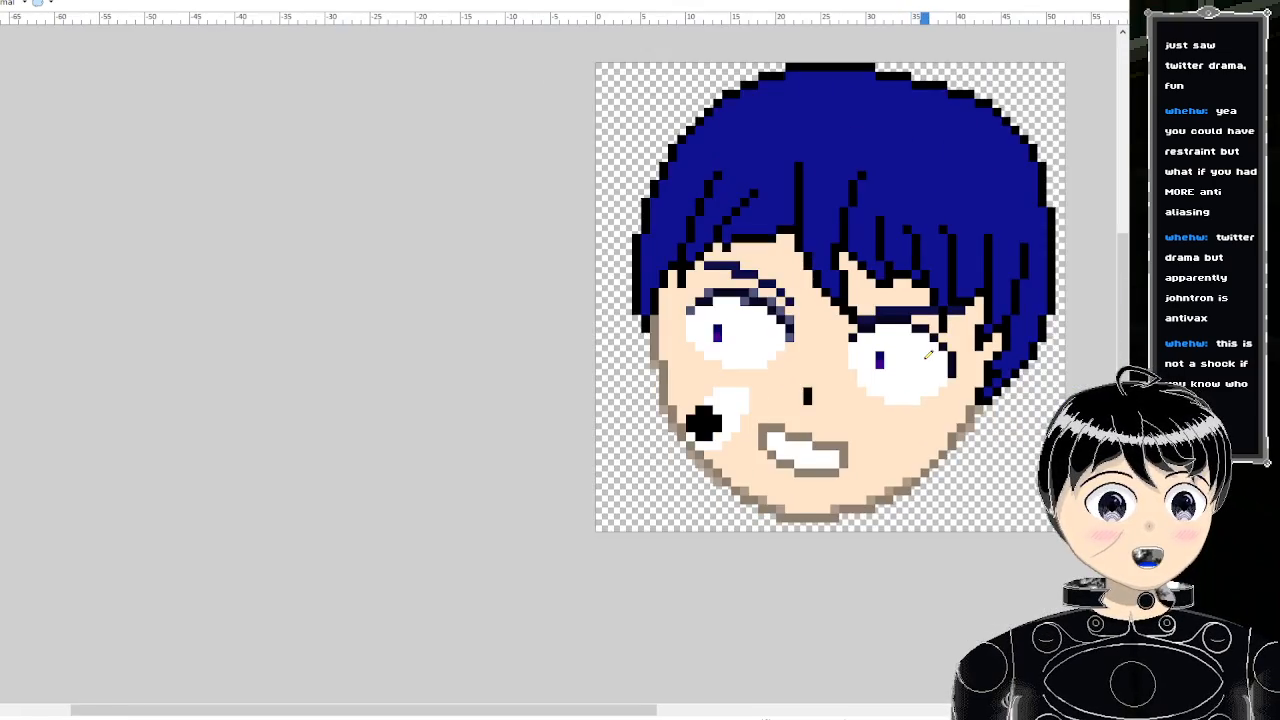
scroll(935, 350, up, 3)
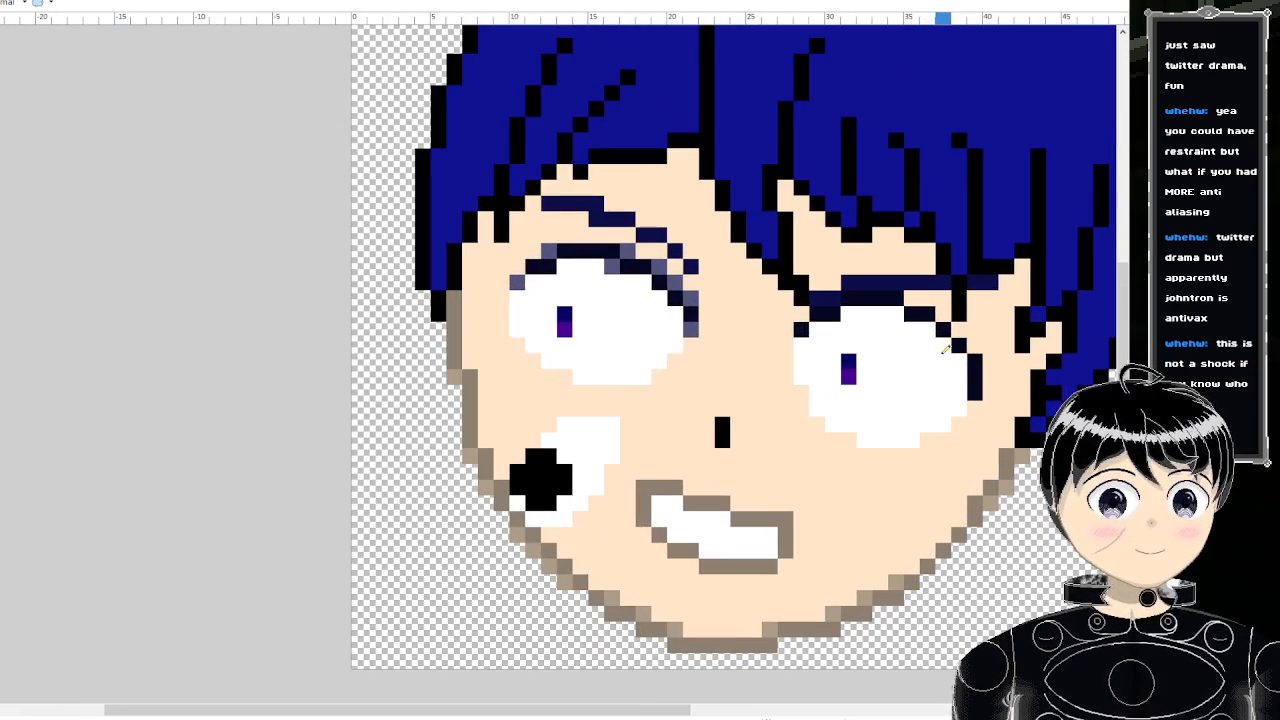
scroll(965, 345, down, 1)
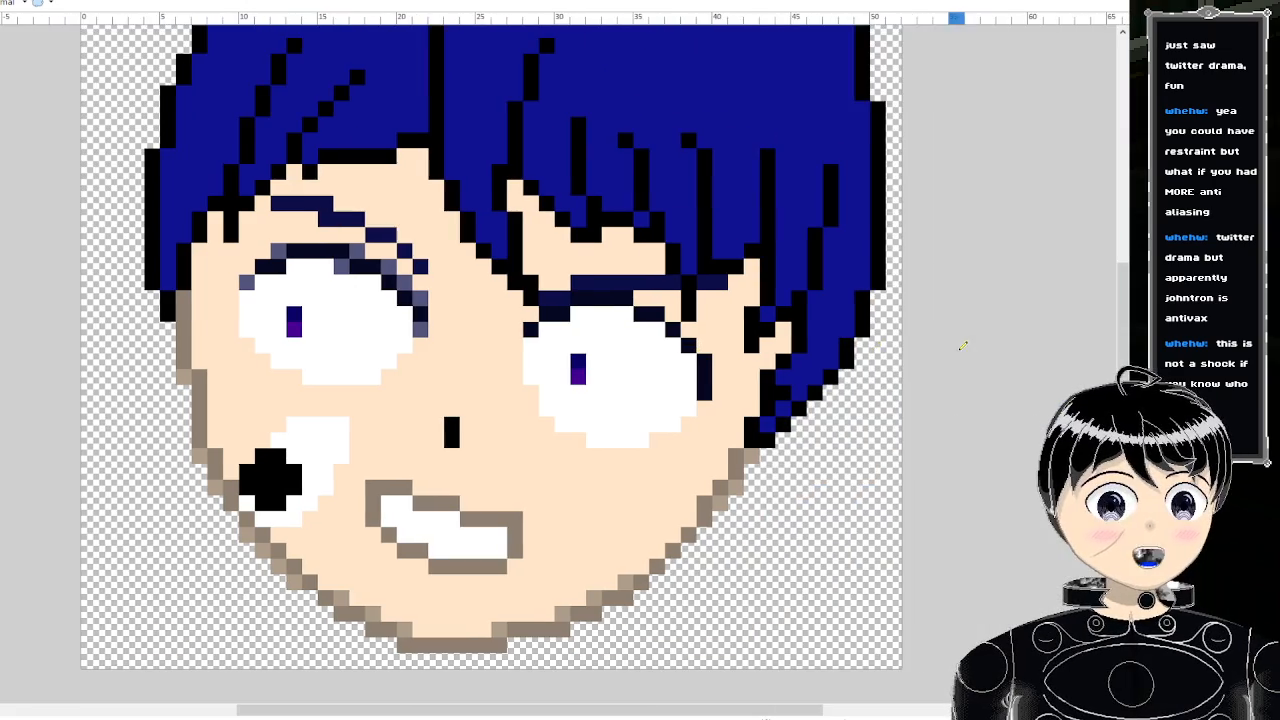
scroll(631, 320, up, 3)
scroll(631, 320, up, 1)
click(632, 310)
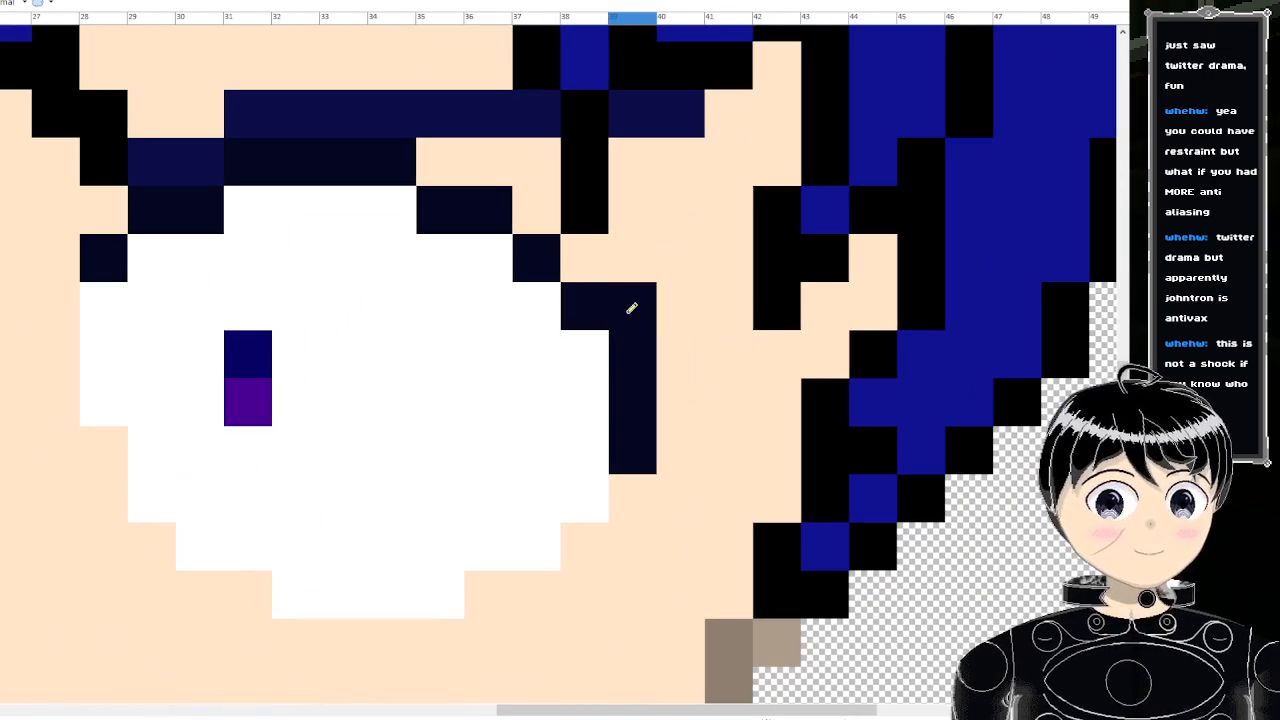
scroll(635, 305, down, 4)
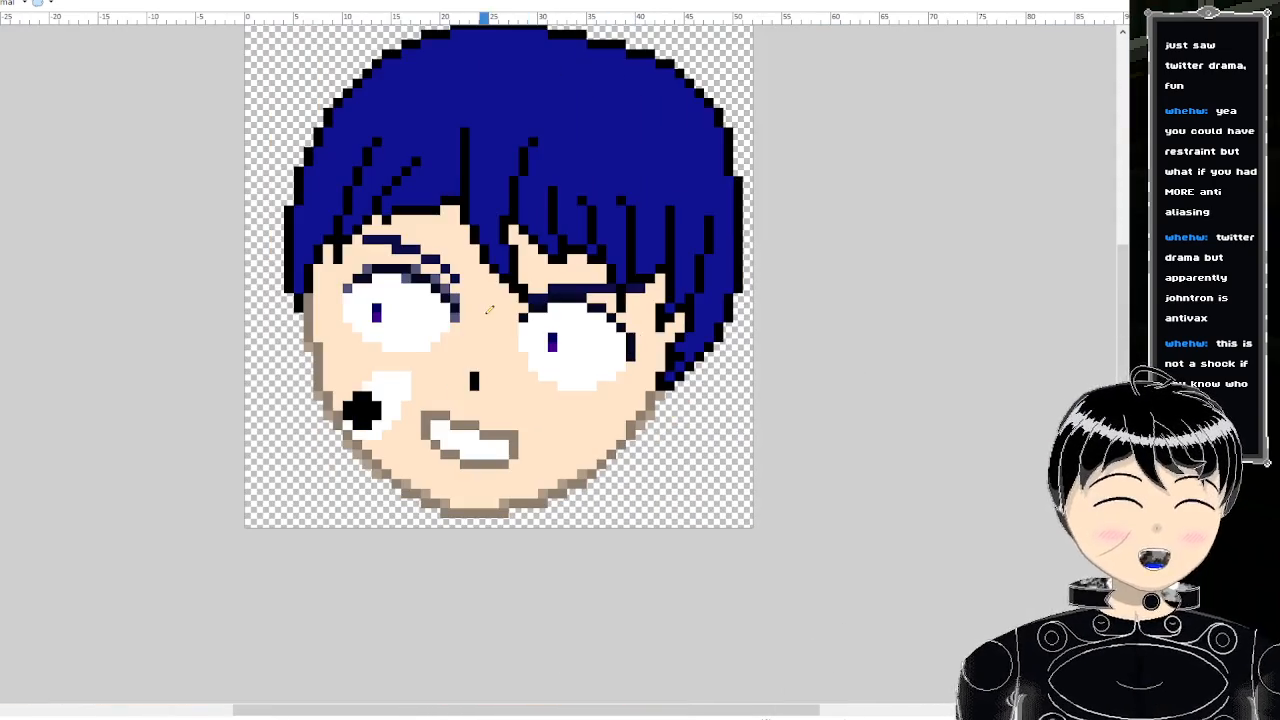
- Examine how the left eye's anti-aliased lash line reads against the right eye at small and large display sizes
scroll(489, 311, up, 1)
scroll(500, 290, down, 2)
scroll(528, 253, up, 2)
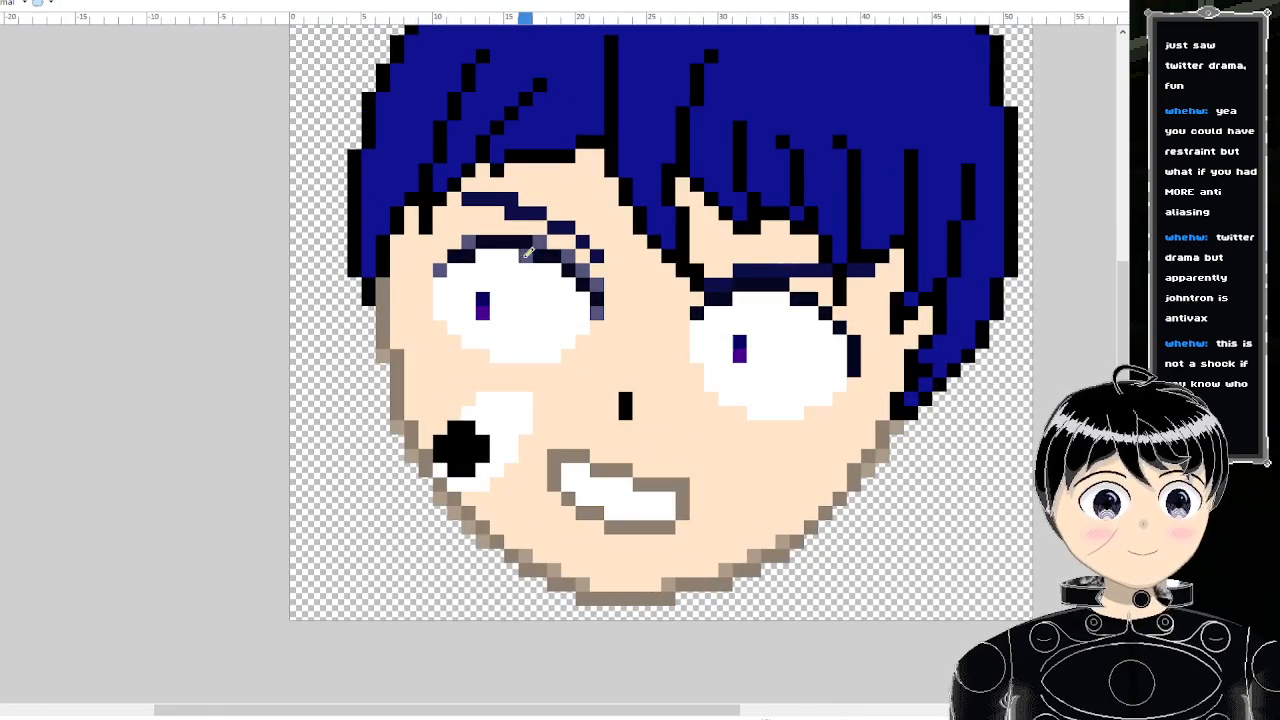
scroll(528, 253, down, 5)
scroll(609, 230, up, 1)
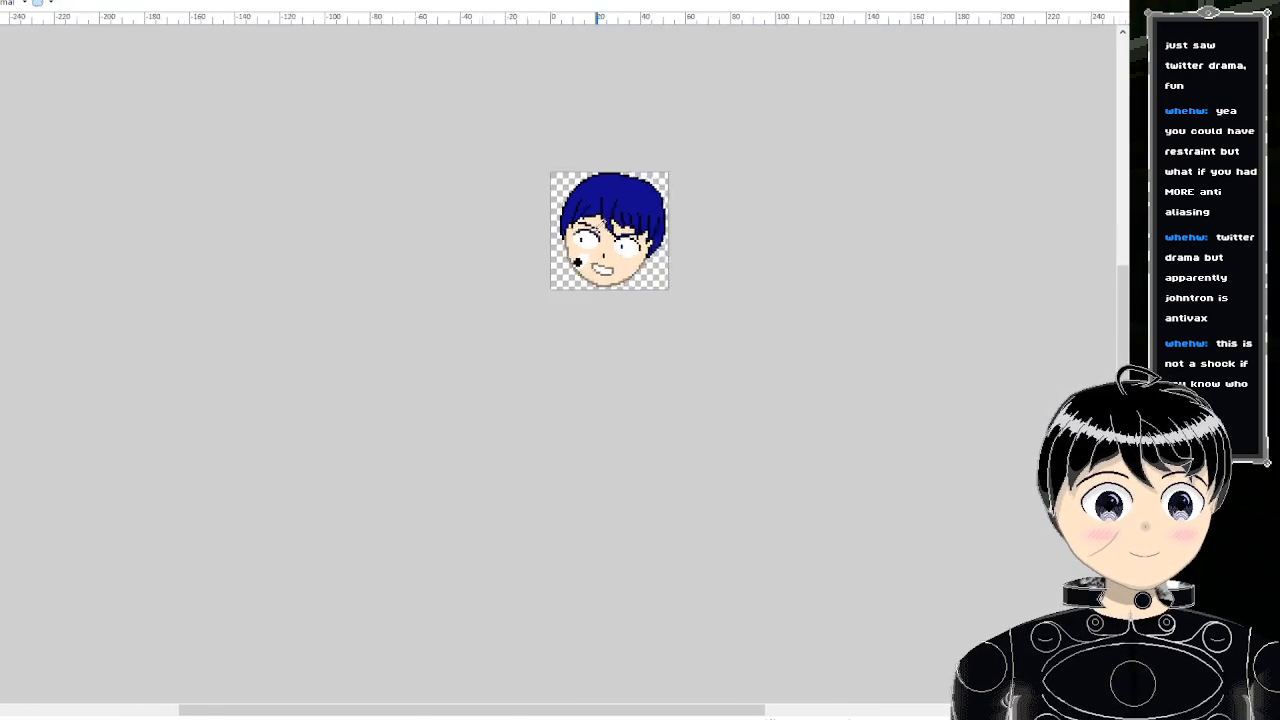
scroll(590, 230, up, 1)
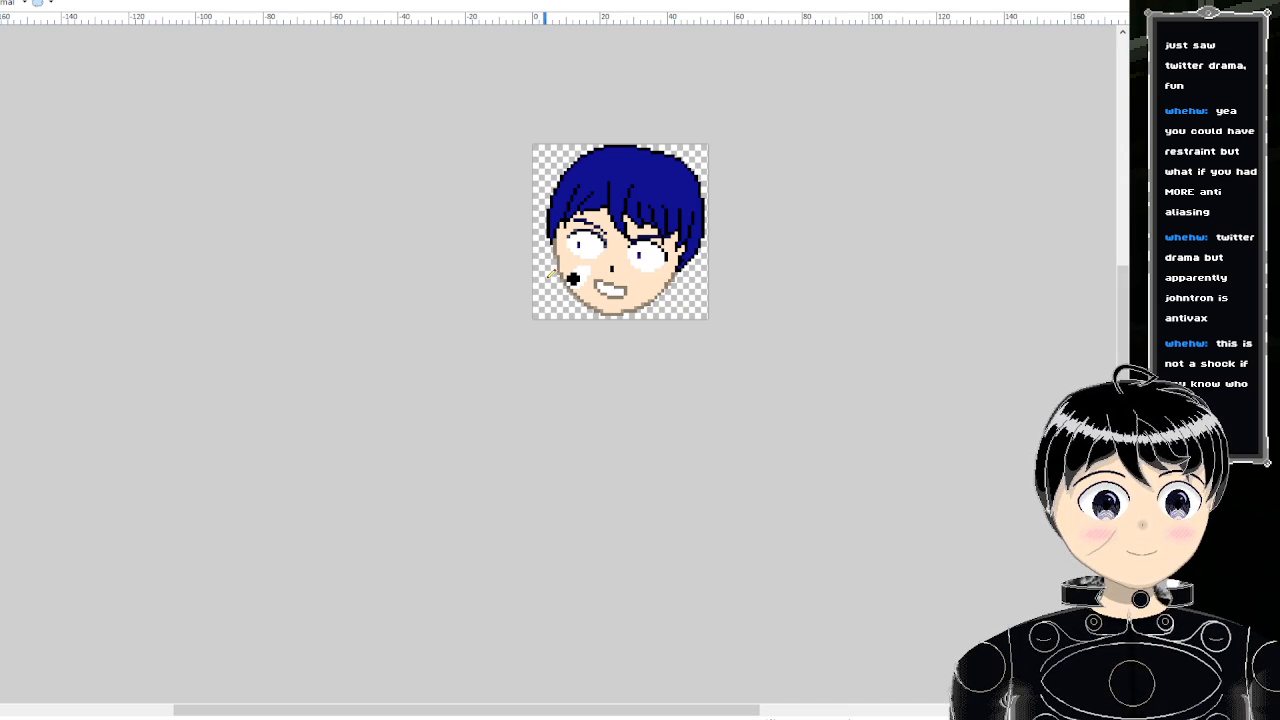
scroll(541, 272, up, 1)
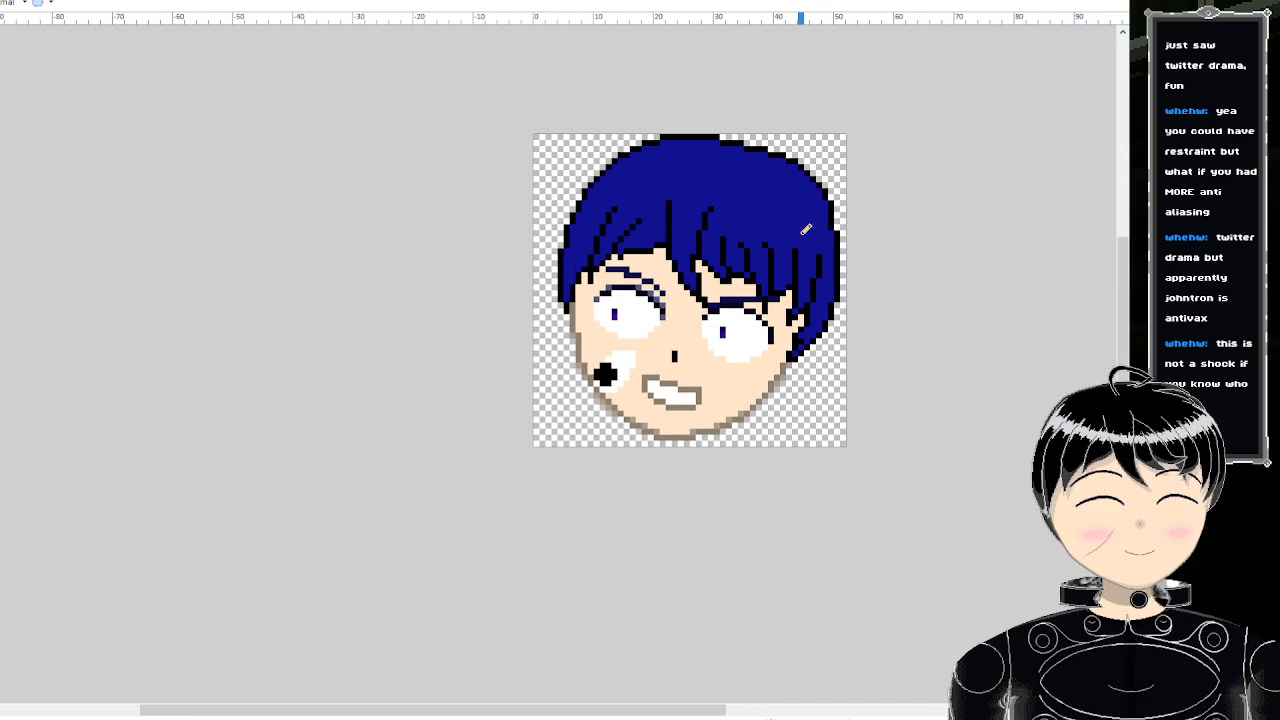
scroll(726, 322, up, 1)
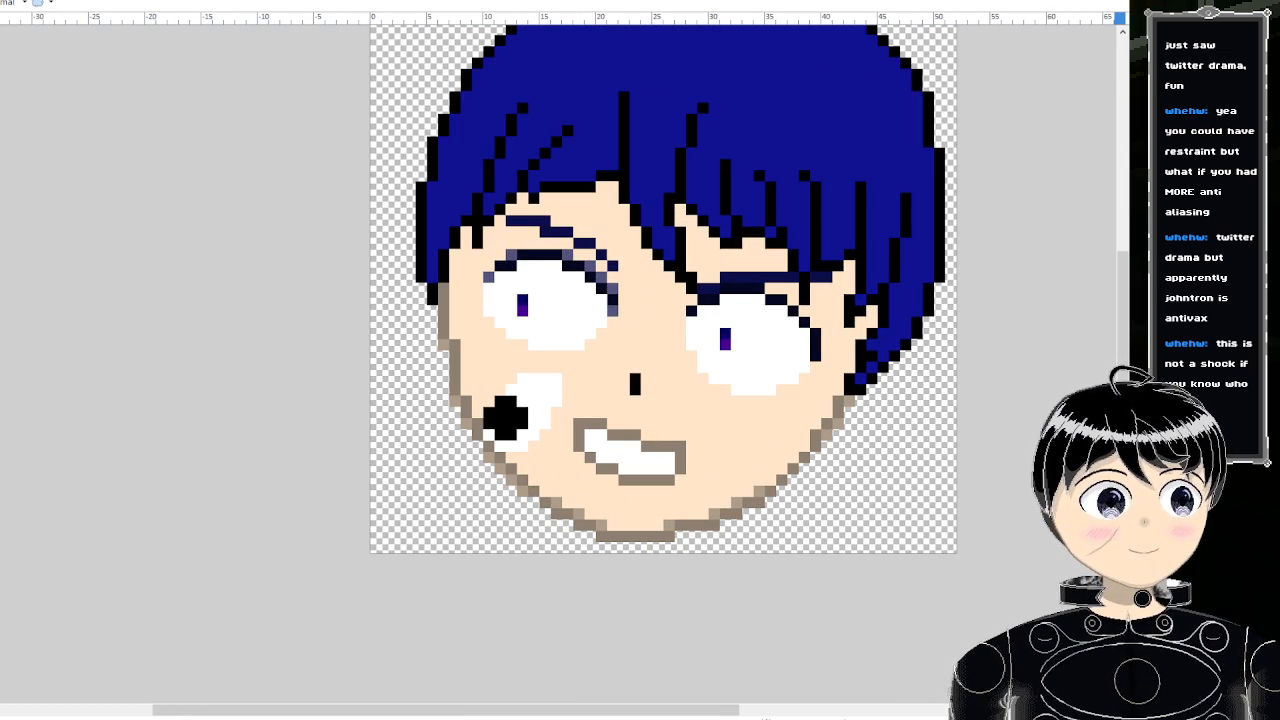
- Compare the pixel-art head with the blurred reference picture of the blue-haired character in the other open document
key(ctrl+Tab)
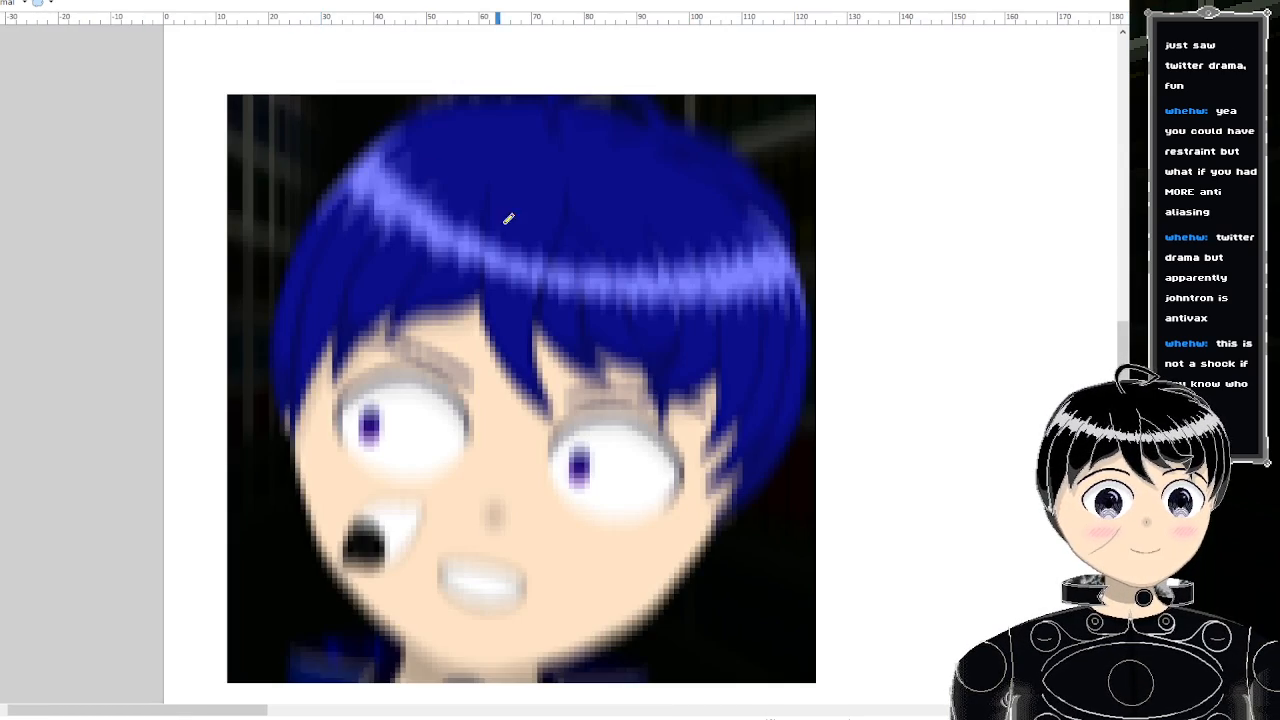
scroll(577, 253, up, 1)
scroll(577, 253, down, 1)
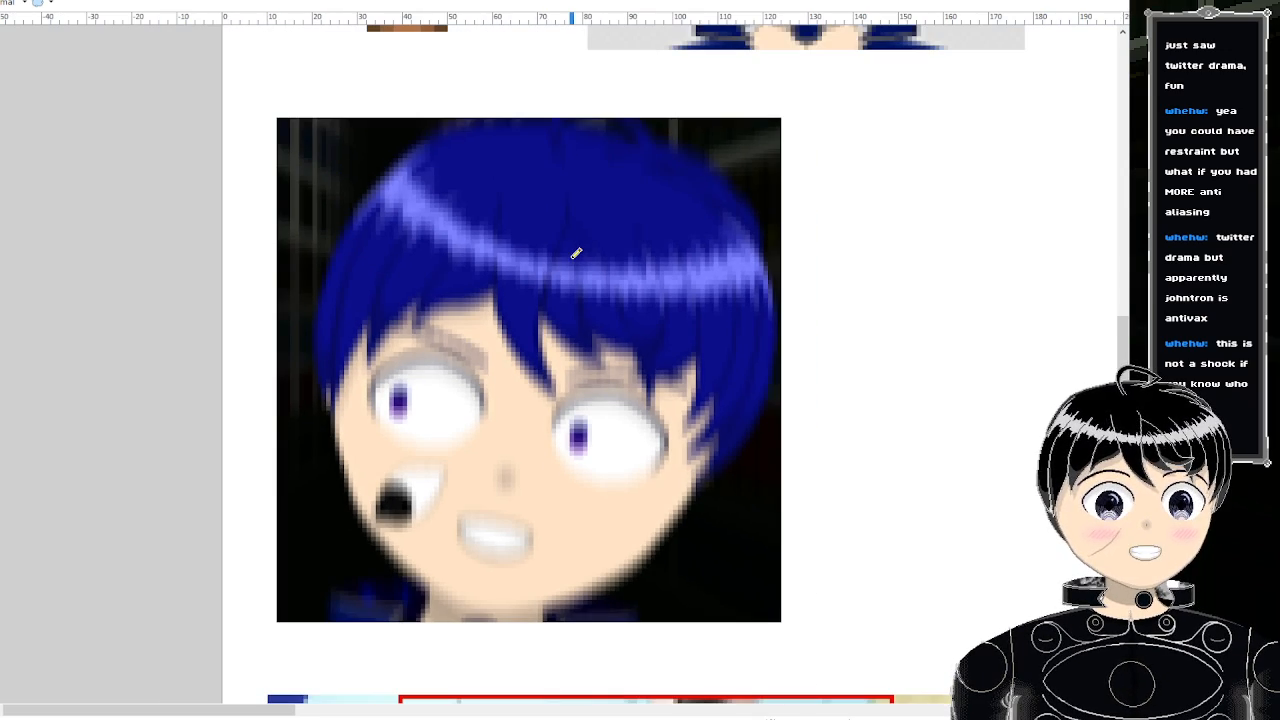
key(ctrl+Tab)
scroll(465, 142, up, 1)
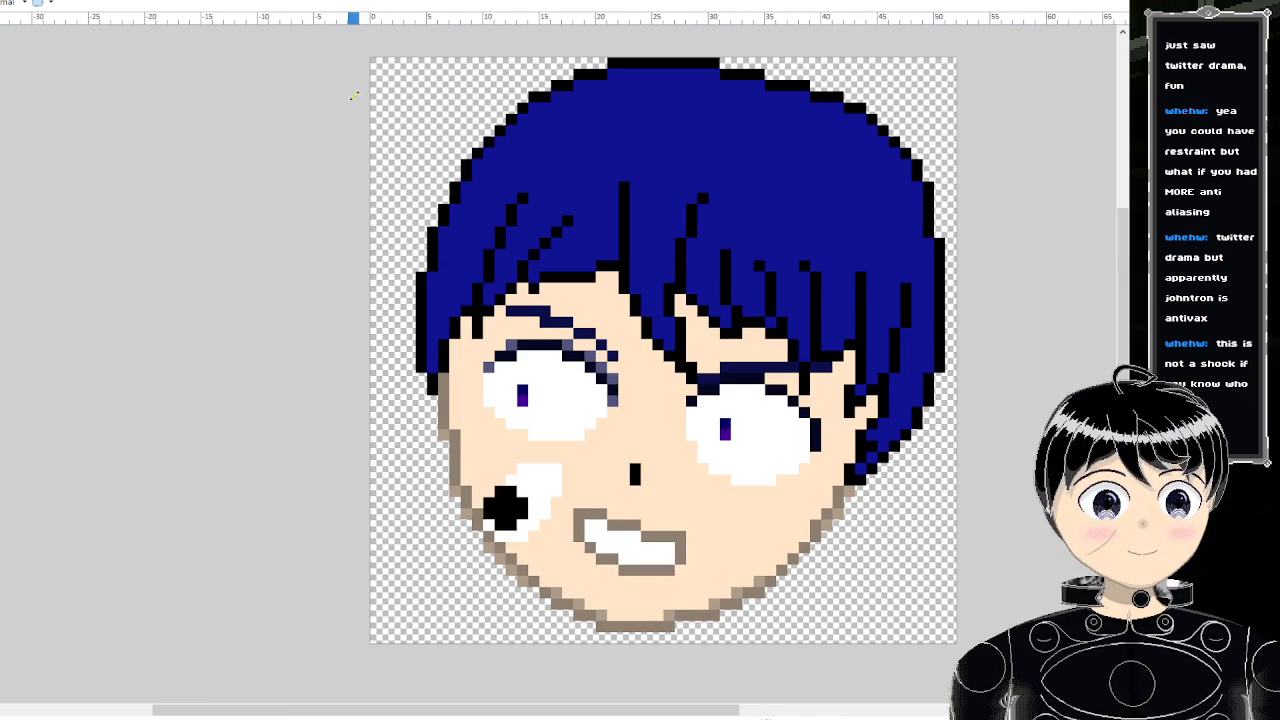
key(ctrl+Tab)
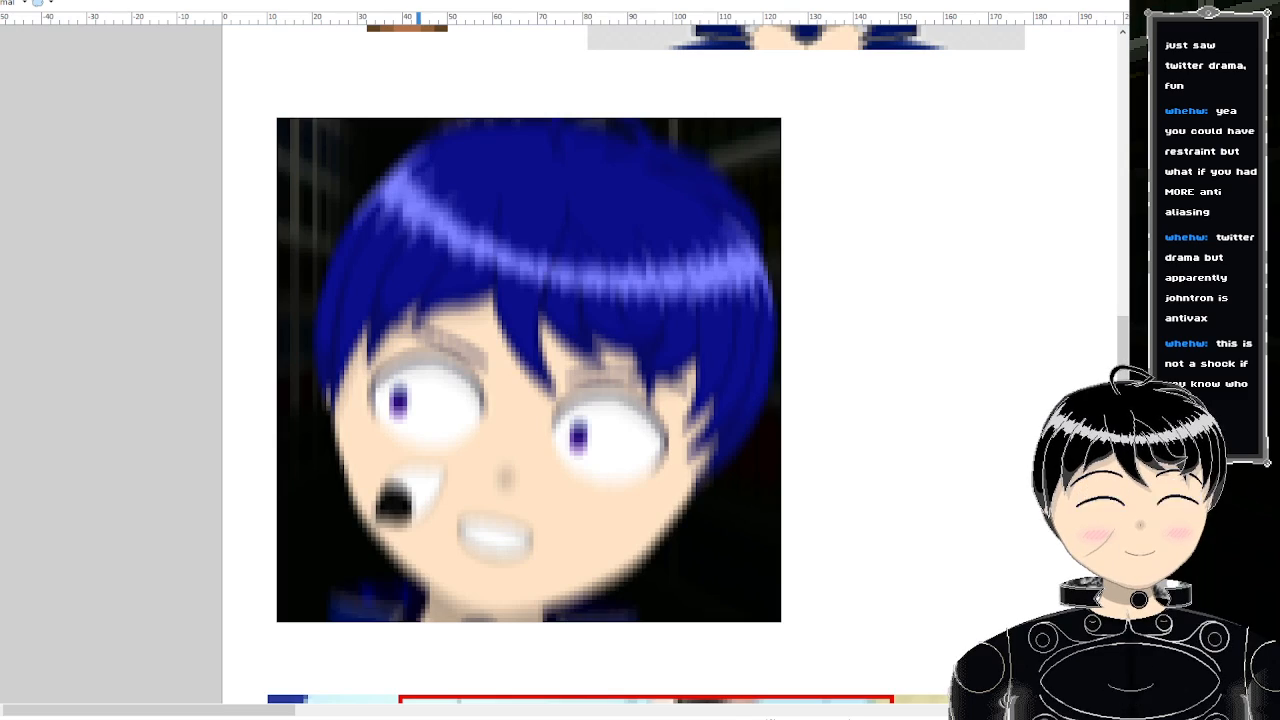
key(ctrl+Tab)
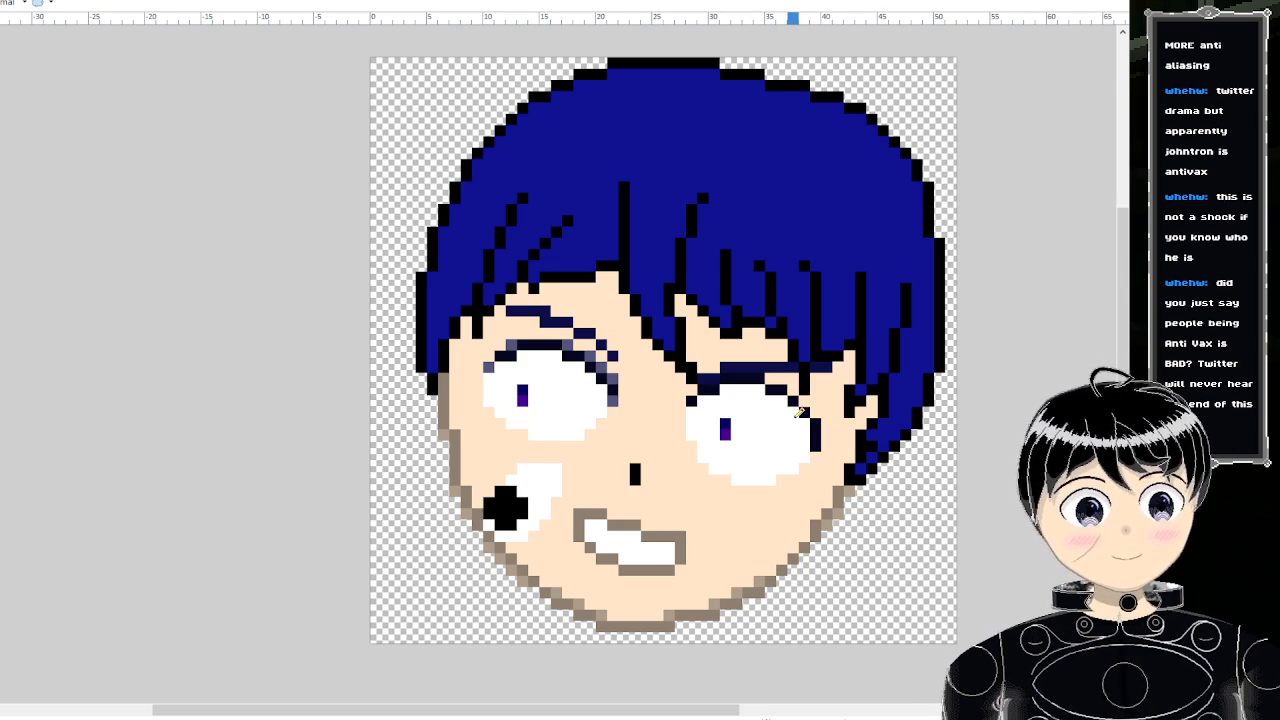
scroll(800, 389, down, 4)
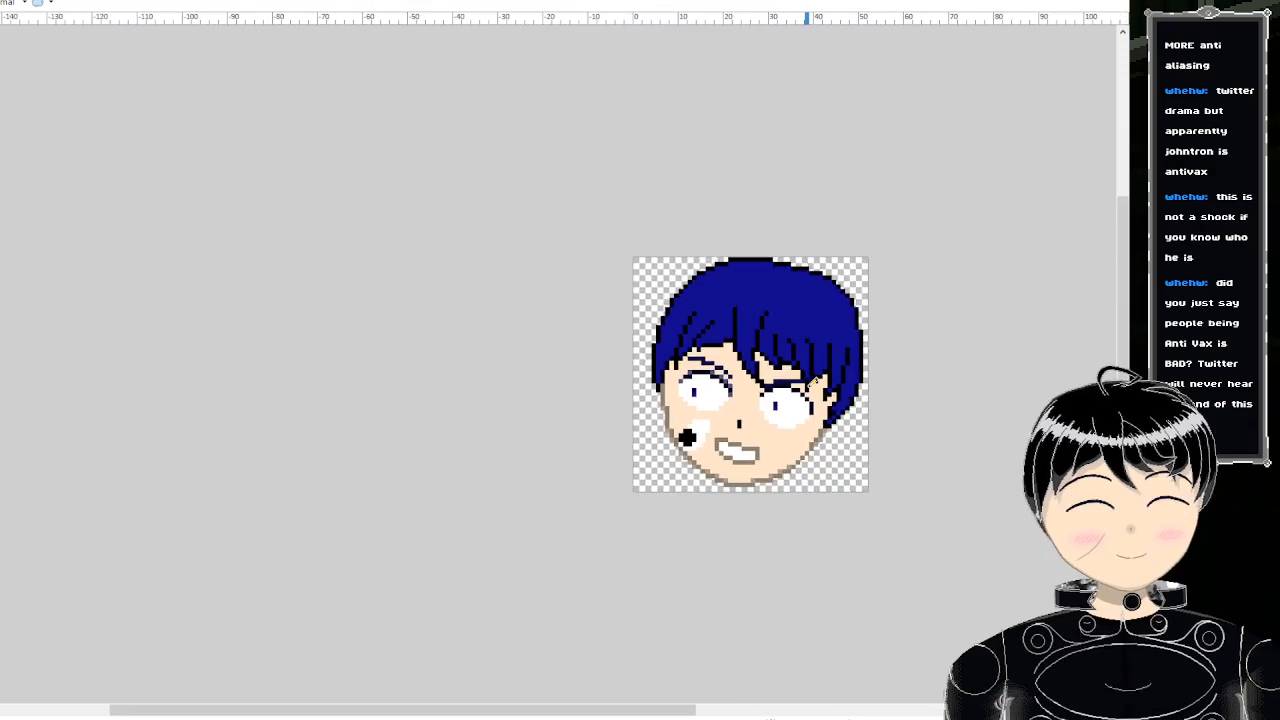
- Recolour the black nose mark with the grey-brown sampled from the mouth outline
scroll(808, 372, up, 2)
scroll(809, 370, up, 4)
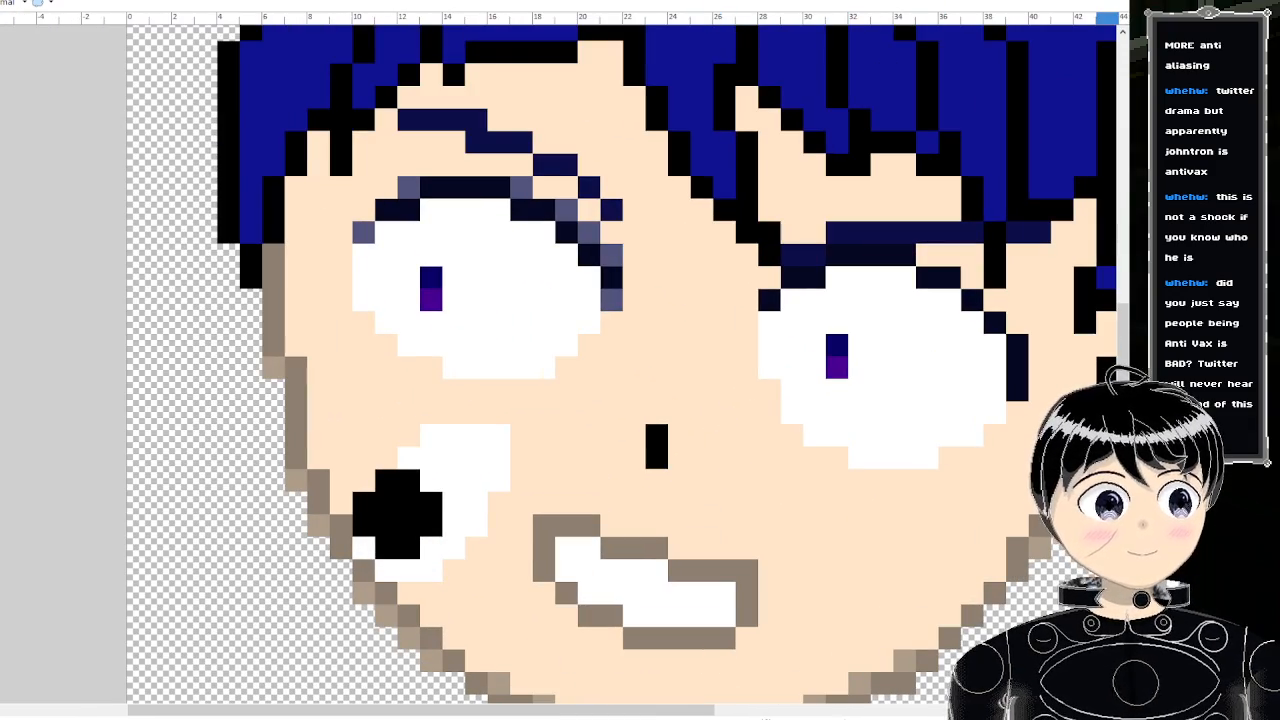
key(k)
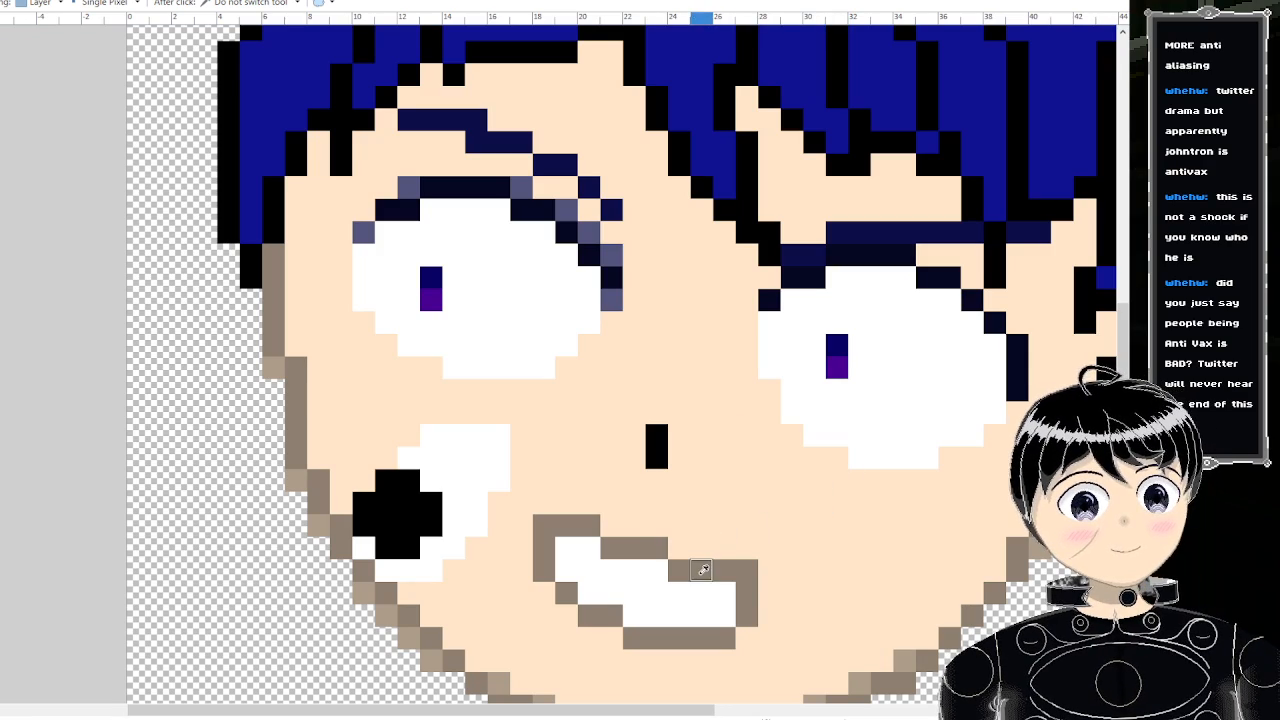
key(p)
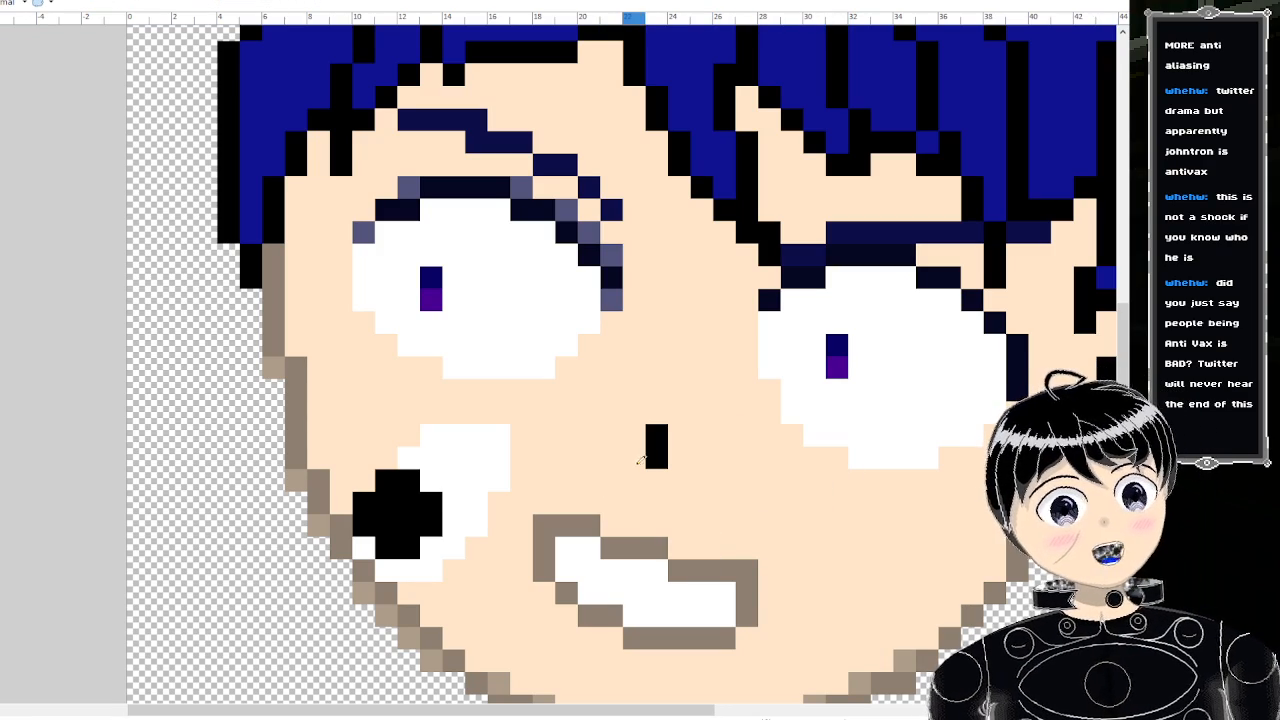
click(656, 445)
ctrl+scroll(656, 440, down, 5)
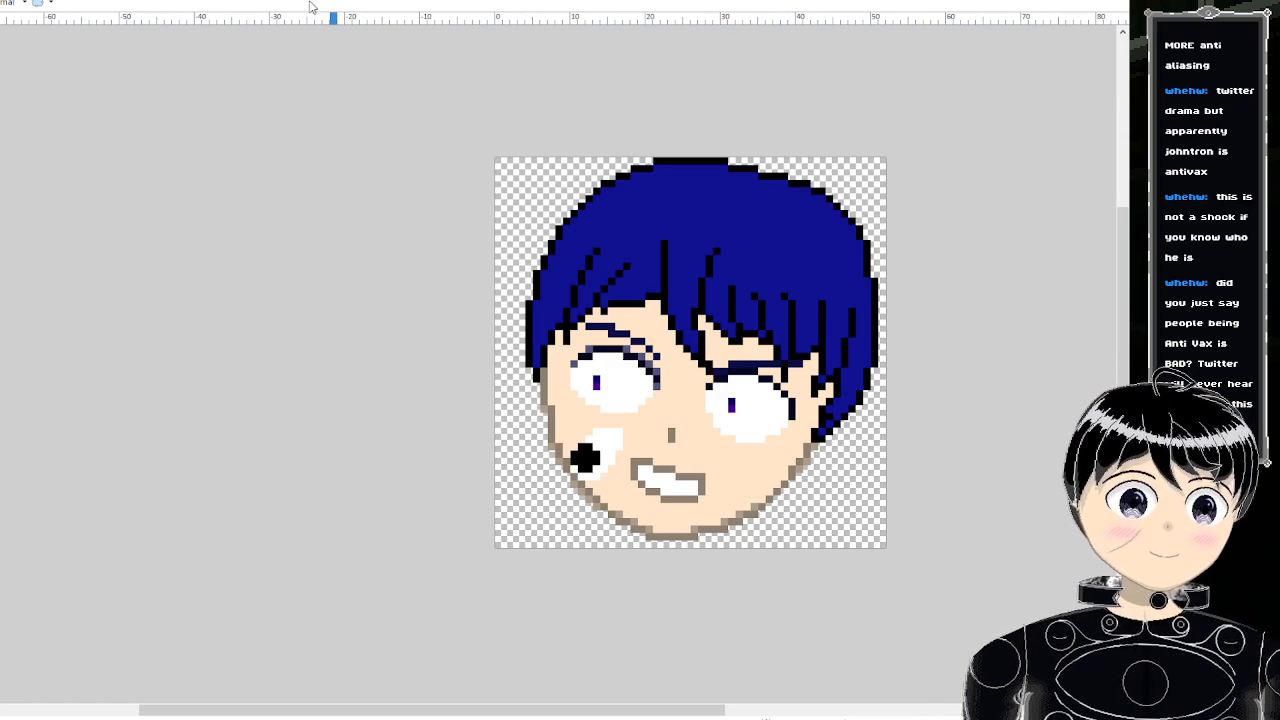
- Sample the light grey eye-white shadow from the larger artwork and paint two stacked pixels inside the right eye's outer lash
ctrl+scroll(672, 436, up, 5)
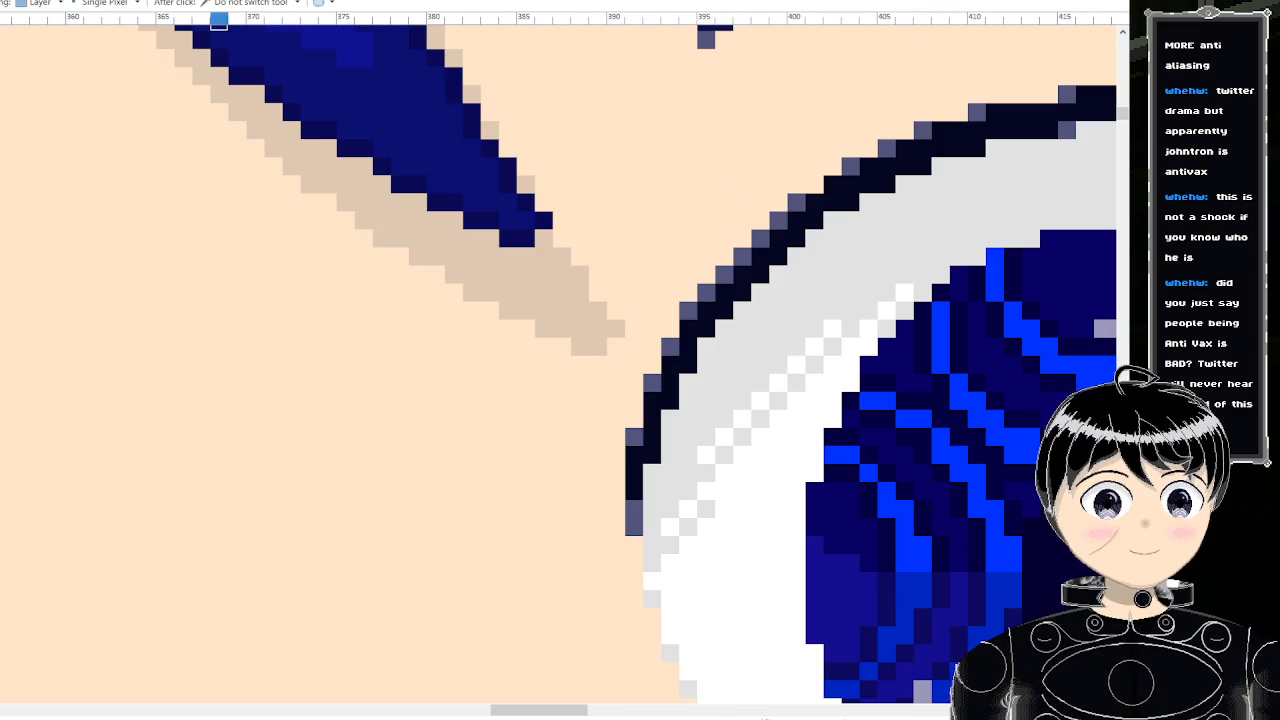
ctrl+scroll(713, 335, down, 5)
ctrl+scroll(713, 335, up, 5)
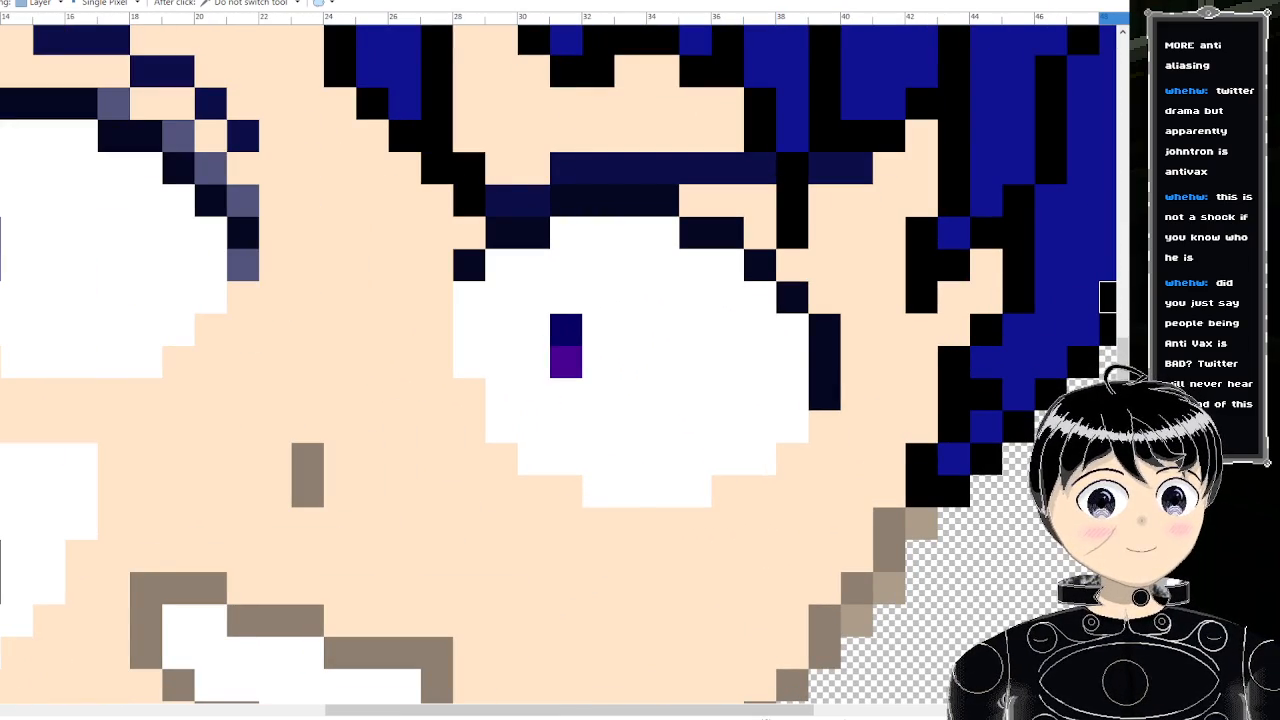
ctrl+scroll(1107, 297, down, 3)
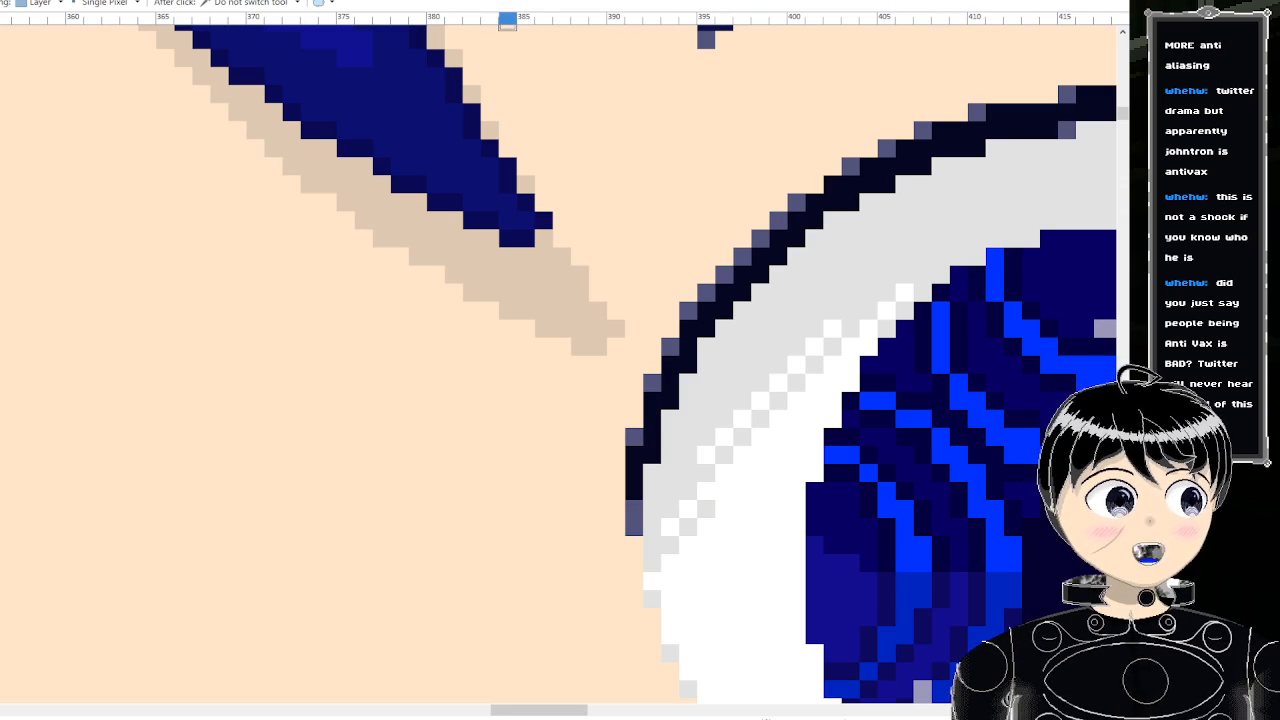
ctrl+scroll(1108, 297, up, 3)
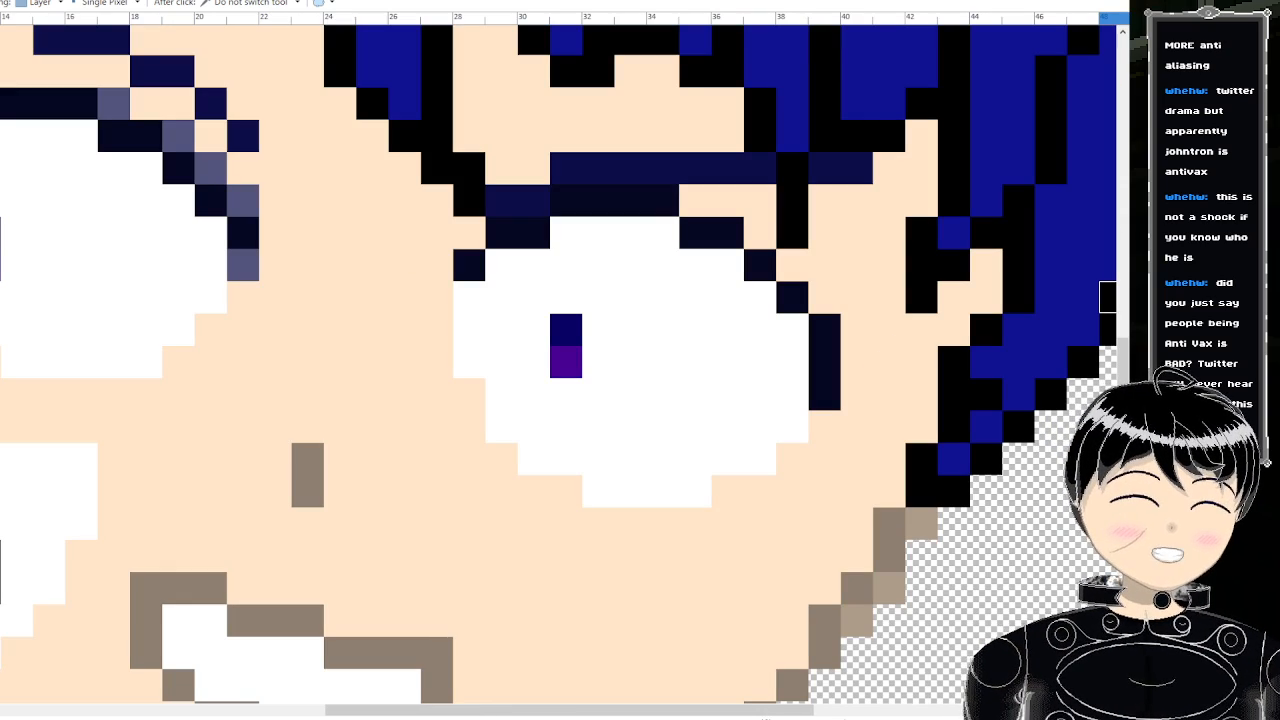
ctrl+scroll(767, 290, up, 2)
click(805, 350)
click(804, 395)
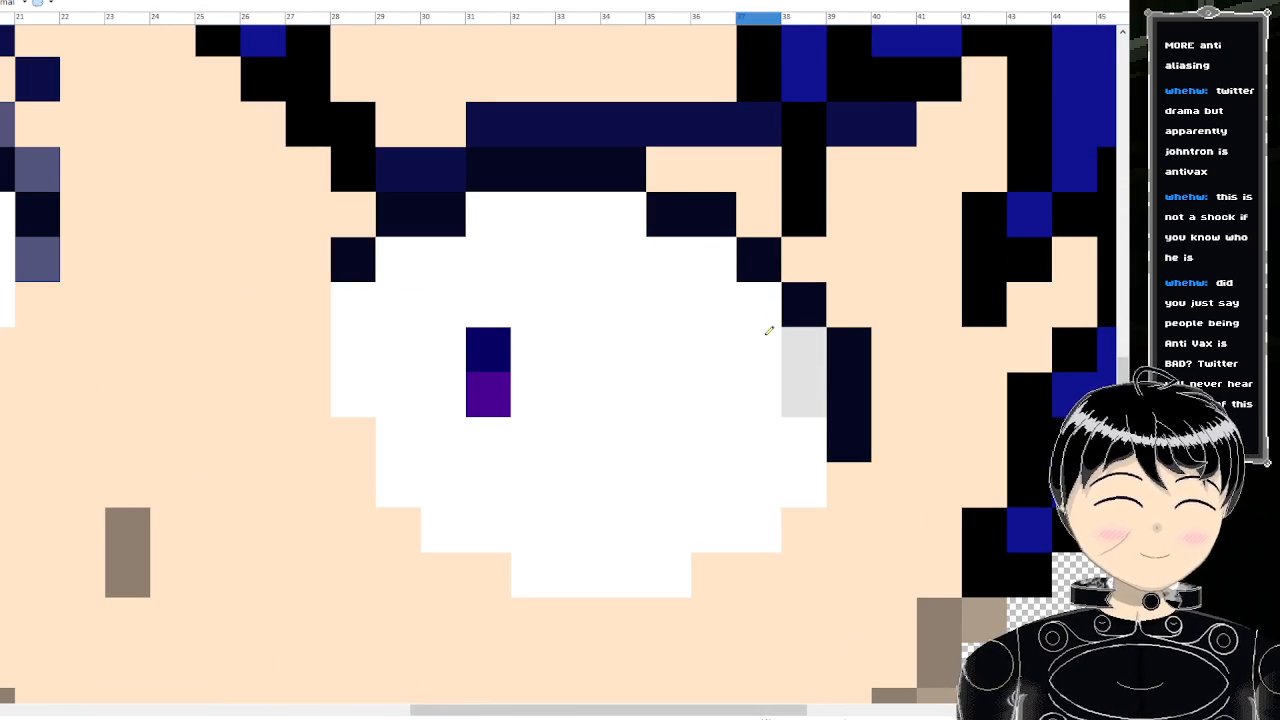
- Continue the light grey shadow along the underside of the right eye's upper lash line to the inner corner, mostly two pixels deep
click(758, 305)
click(758, 350)
click(713, 260)
click(713, 305)
click(668, 305)
click(668, 260)
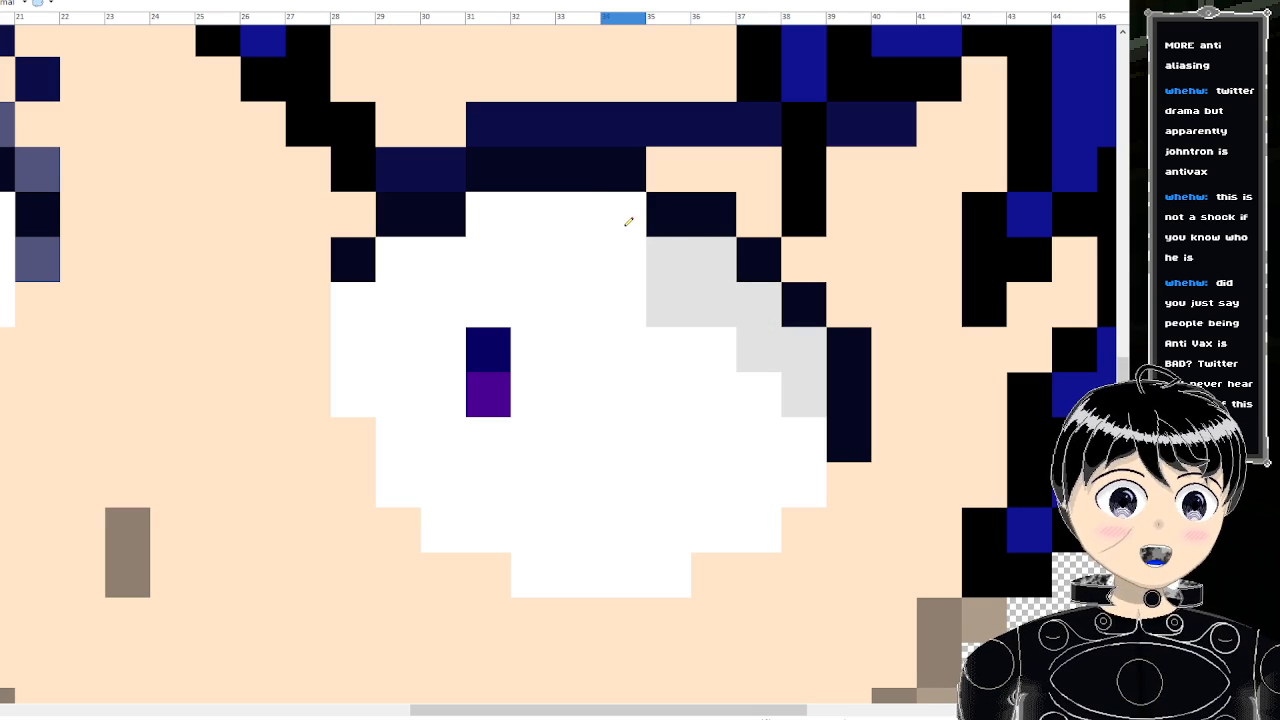
mouse_move(628, 222)
mouse_down()
mouse_move(514, 220)
mouse_move(606, 249)
mouse_move(420, 253)
mouse_move(443, 271)
mouse_move(362, 328)
mouse_up()
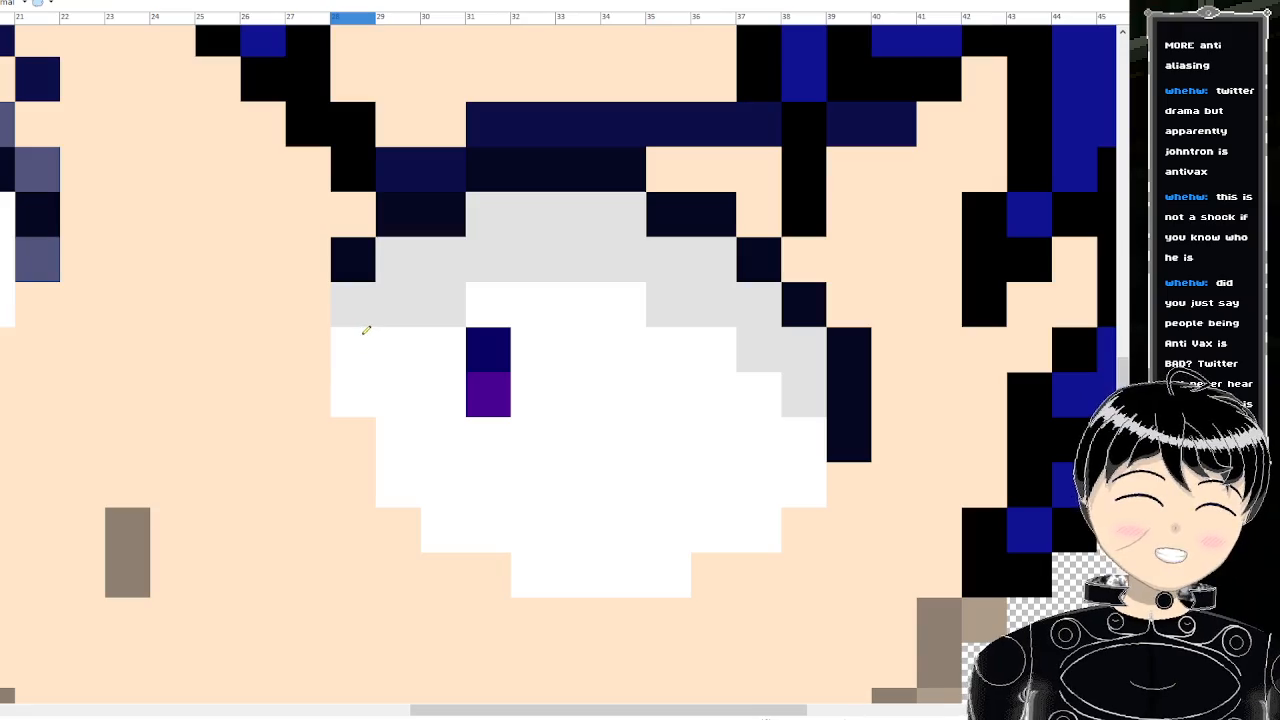
- Extend the right eye's light grey shadow down one pixel at the inner corner and by two stepped pixels beside the outer lash
scroll(366, 330, down, 6)
scroll(478, 296, up, 2)
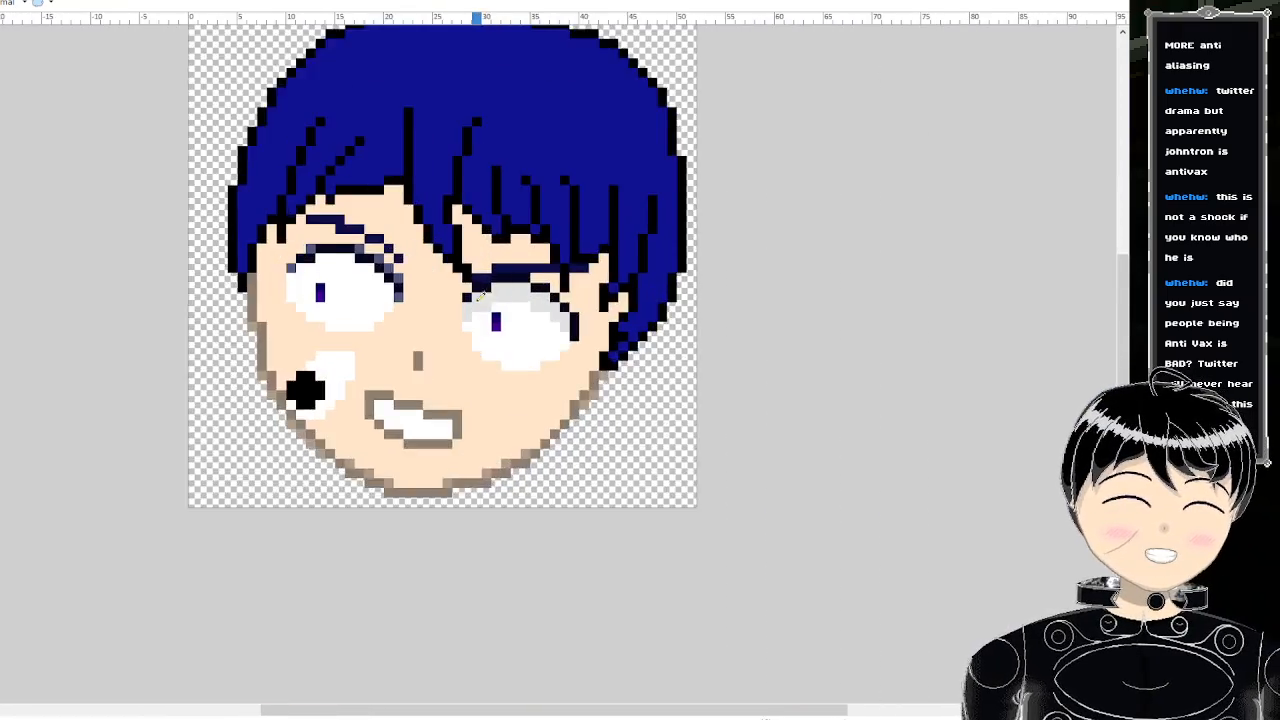
scroll(479, 296, up, 4)
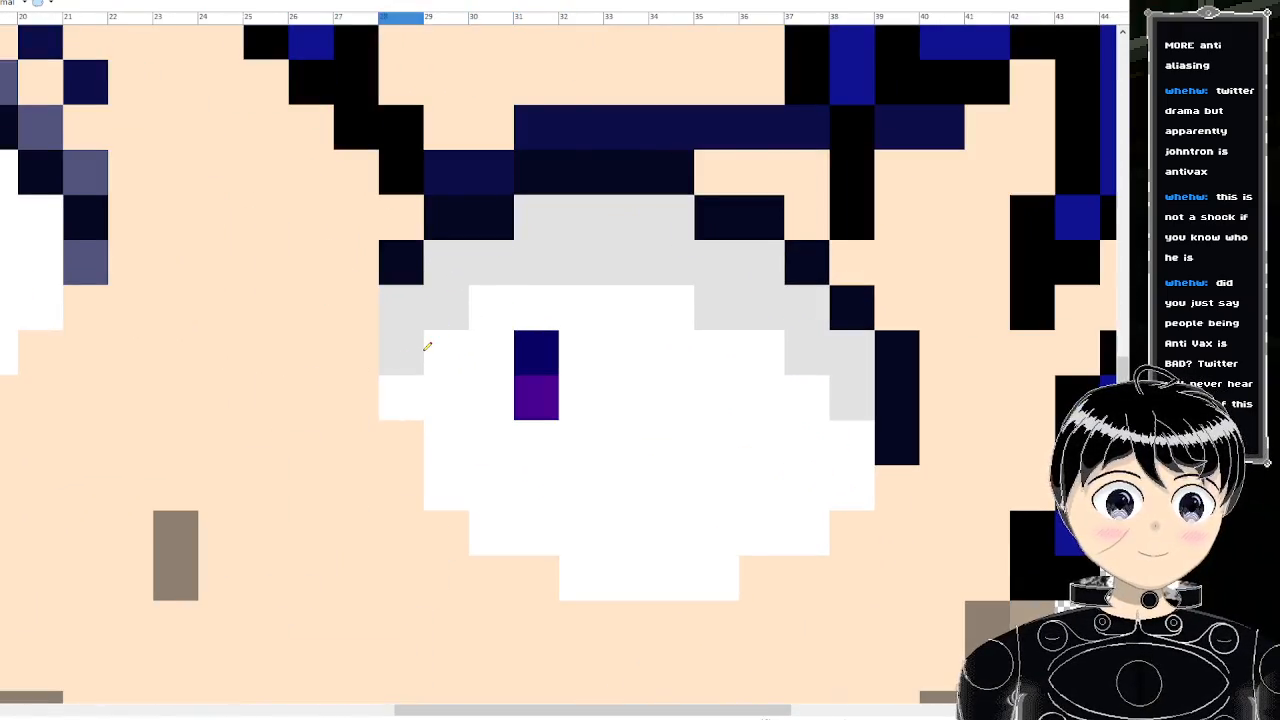
scroll(427, 346, down, 5)
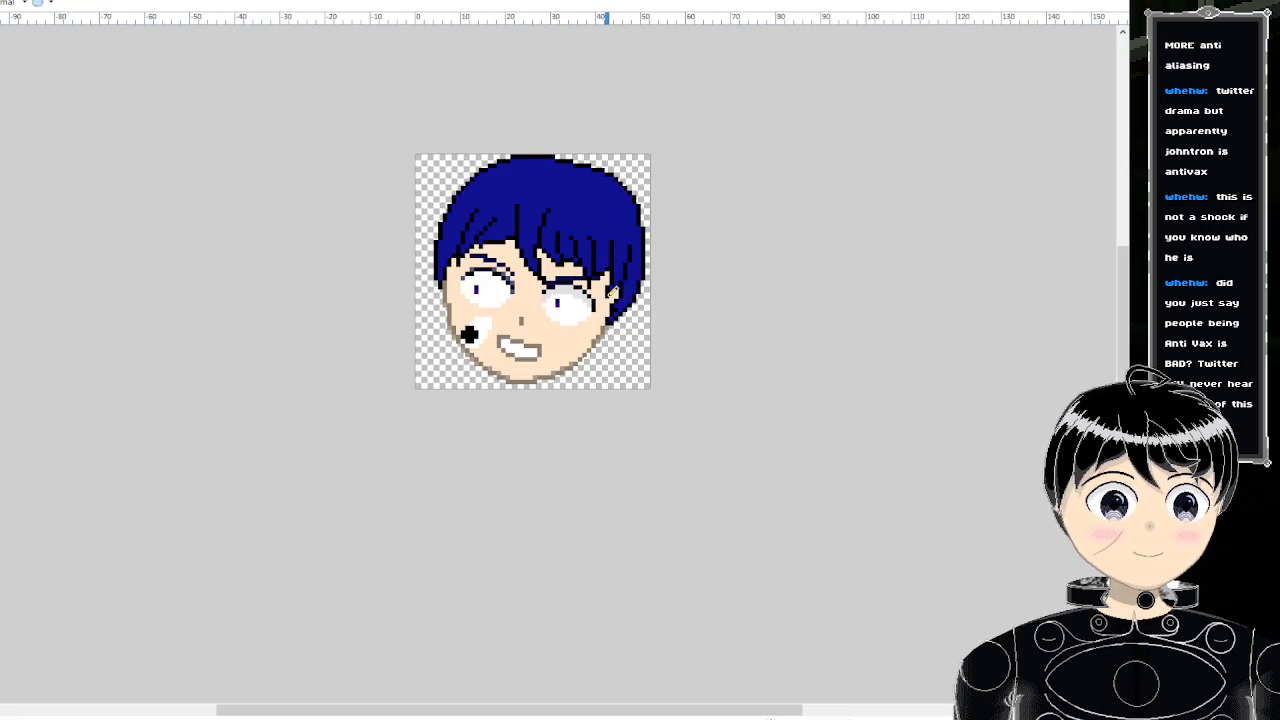
scroll(612, 290, up, 5)
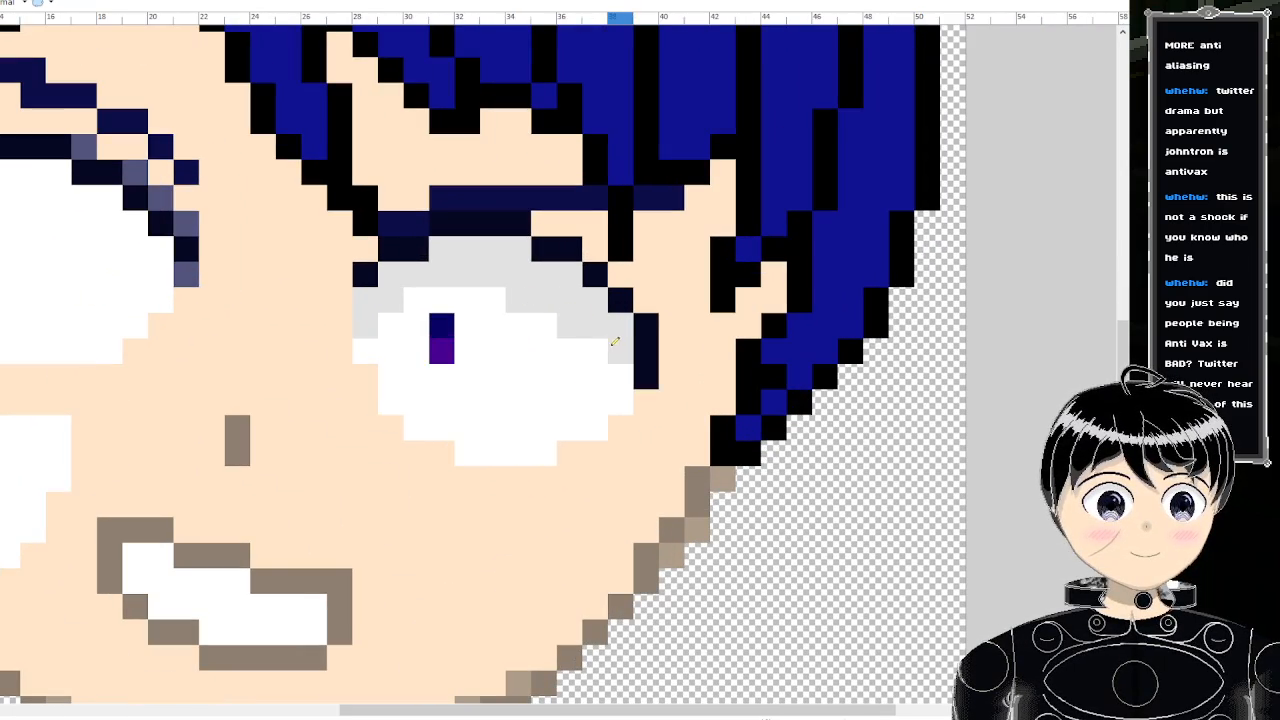
click(600, 350)
click(626, 374)
scroll(628, 317, down, 6)
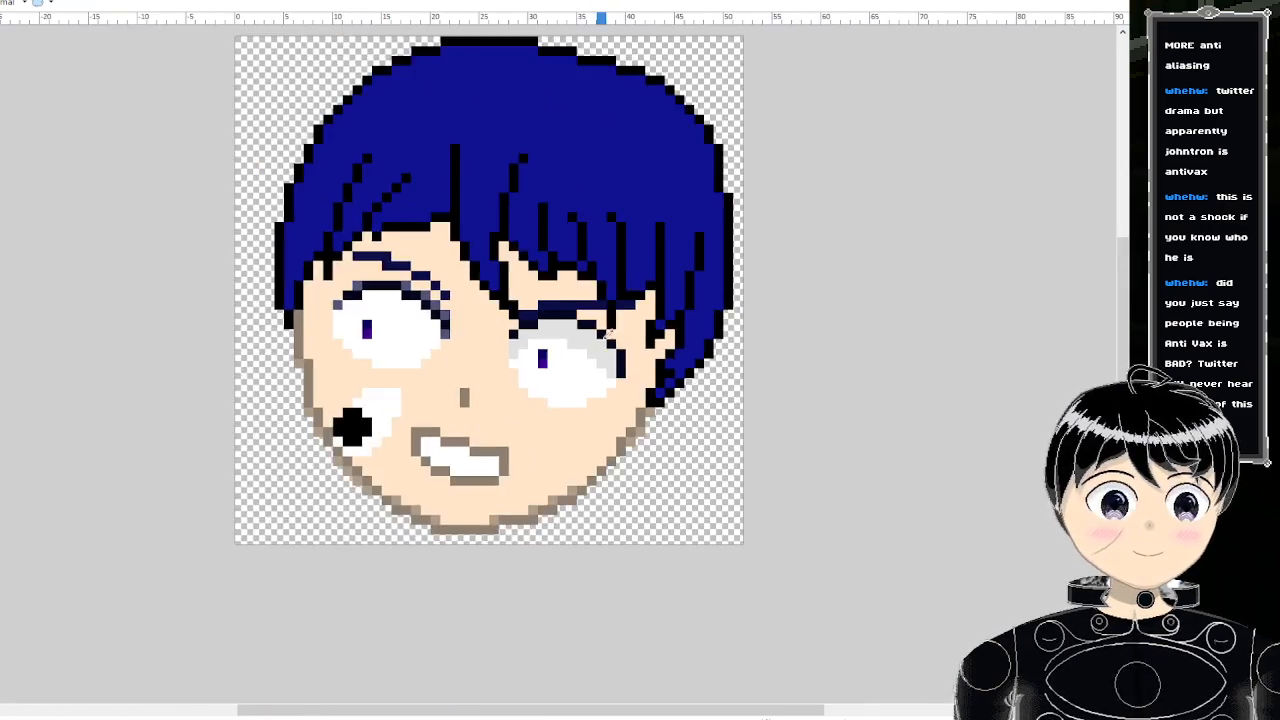
- Paint a matching light grey shadow, mostly two pixels deep, under the whole upper lash line of the left eye
scroll(620, 325, up, 6)
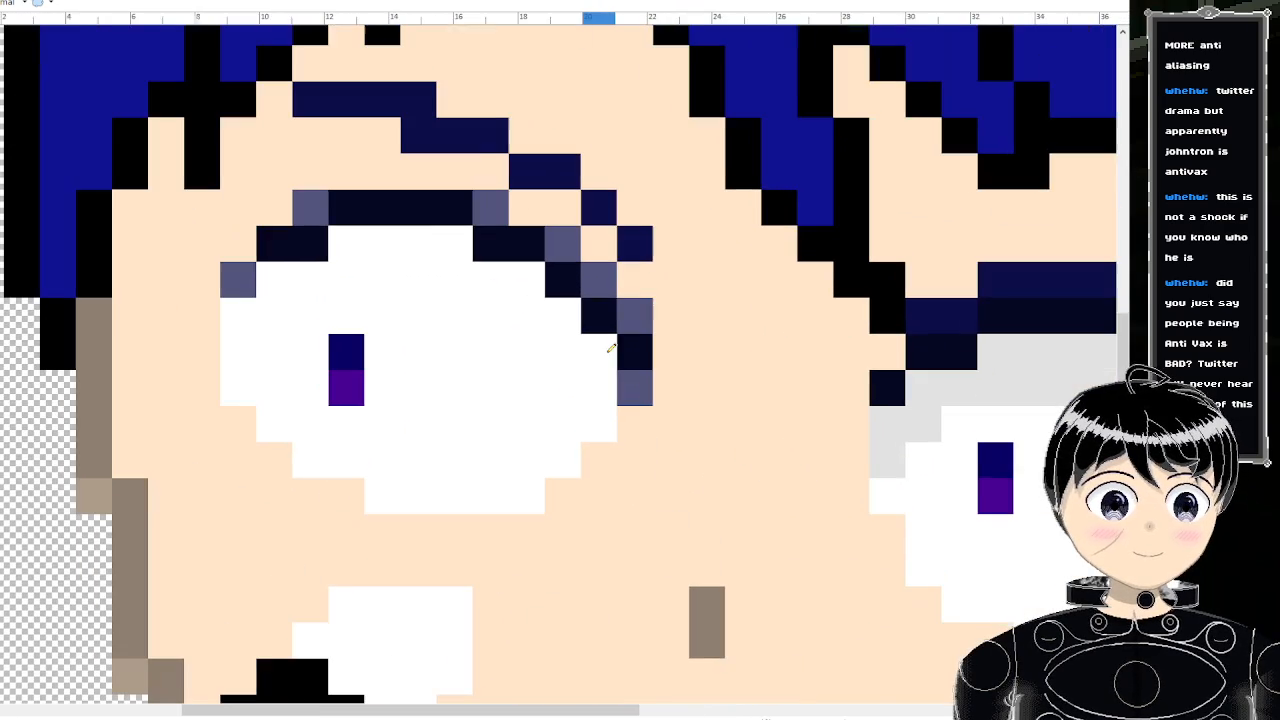
click(600, 352)
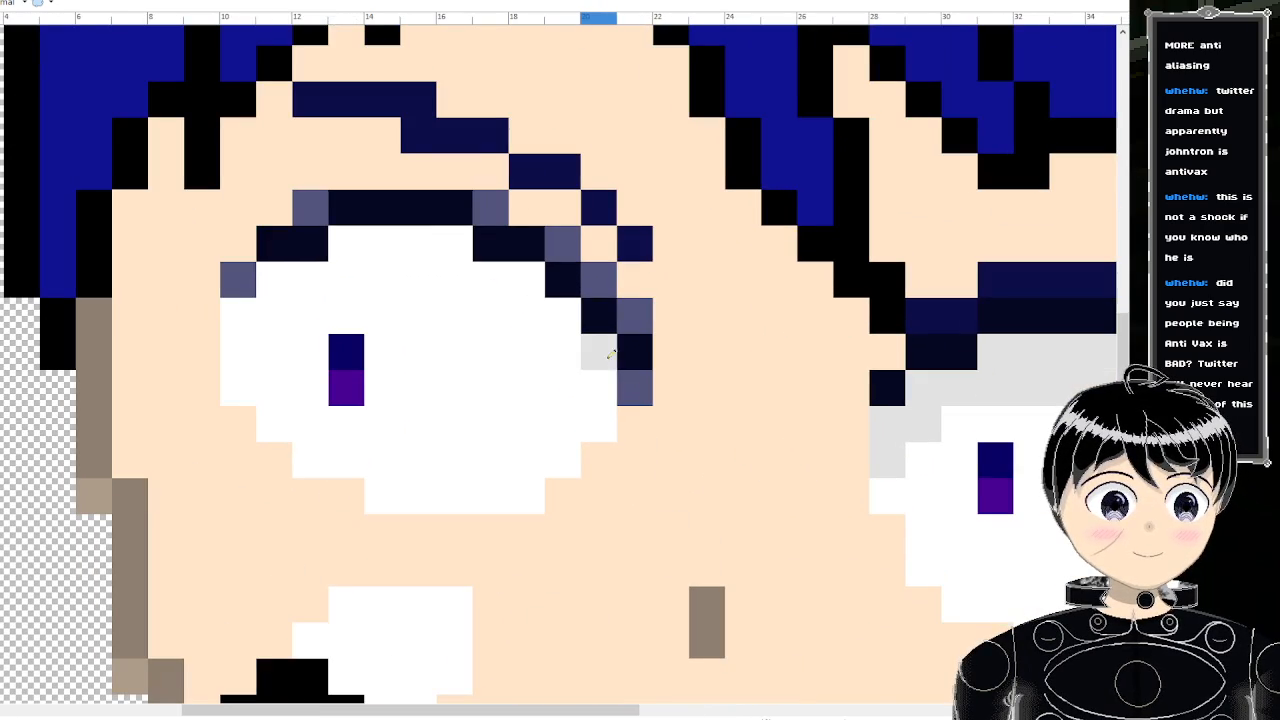
click(598, 388)
click(562, 316)
click(562, 352)
click(530, 282)
mouse_move(536, 281)
mouse_down()
mouse_move(525, 312)
mouse_move(495, 280)
mouse_move(415, 250)
mouse_move(366, 275)
mouse_move(455, 243)
mouse_up()
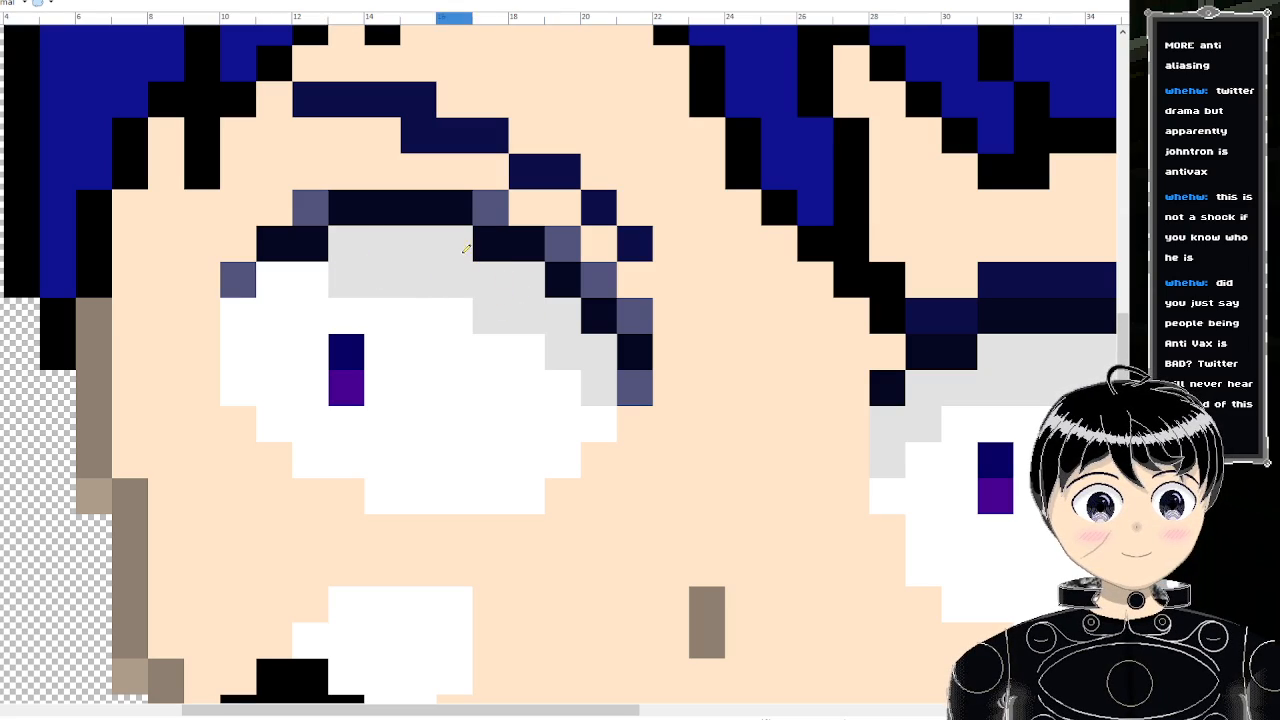
mouse_move(309, 278)
mouse_down()
mouse_move(274, 316)
mouse_move(253, 315)
mouse_up()
click(250, 348)
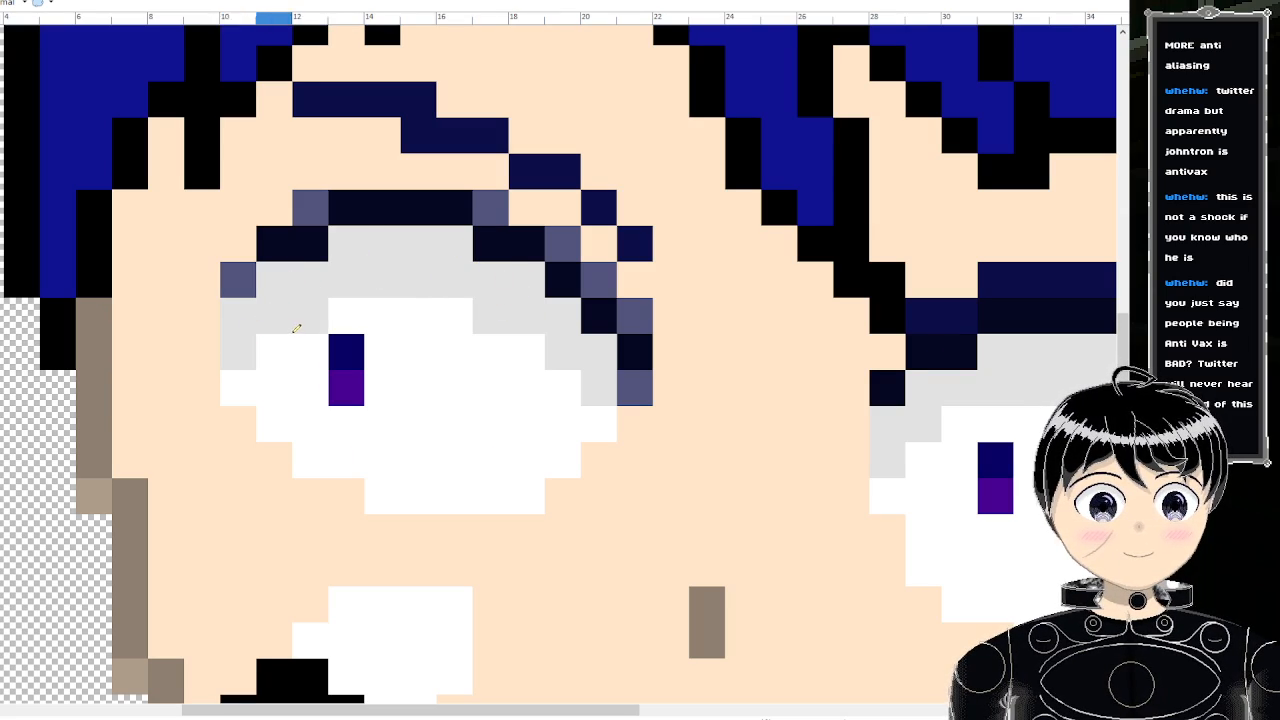
- Examine how the light grey shading in both eyes reads at small and large display sizes
scroll(400, 300, down, 6)
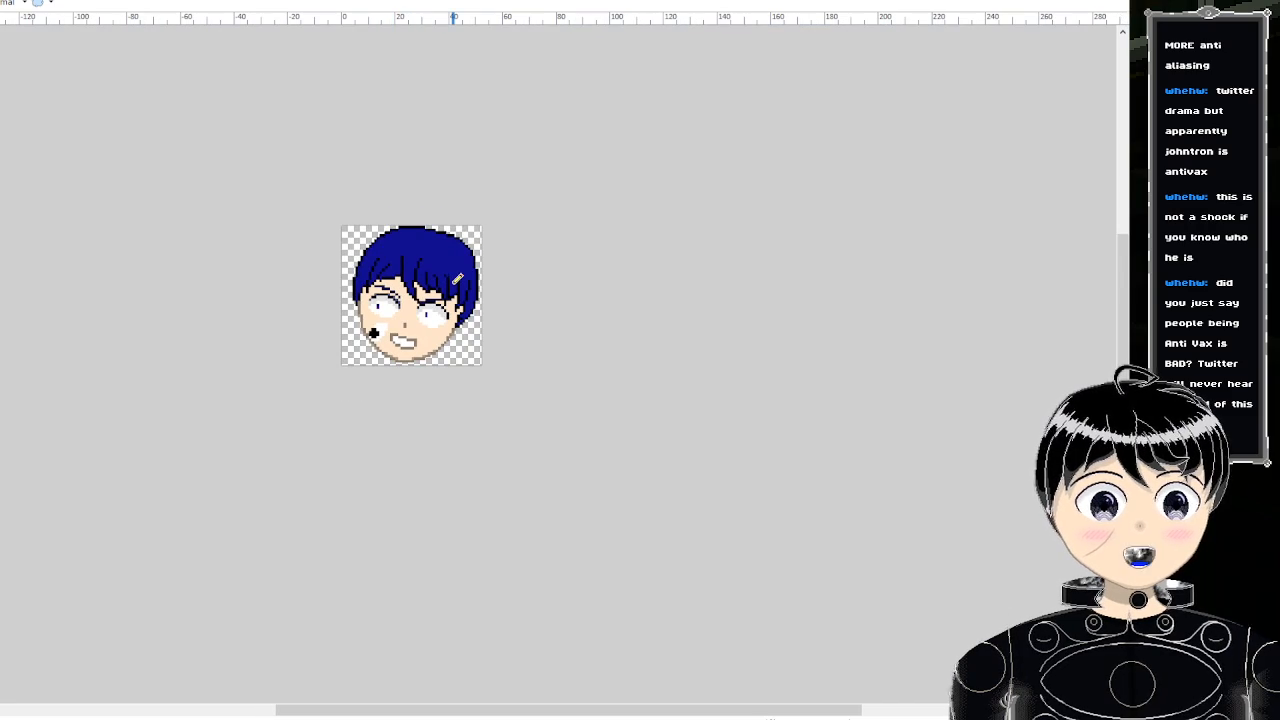
scroll(451, 280, up, 5)
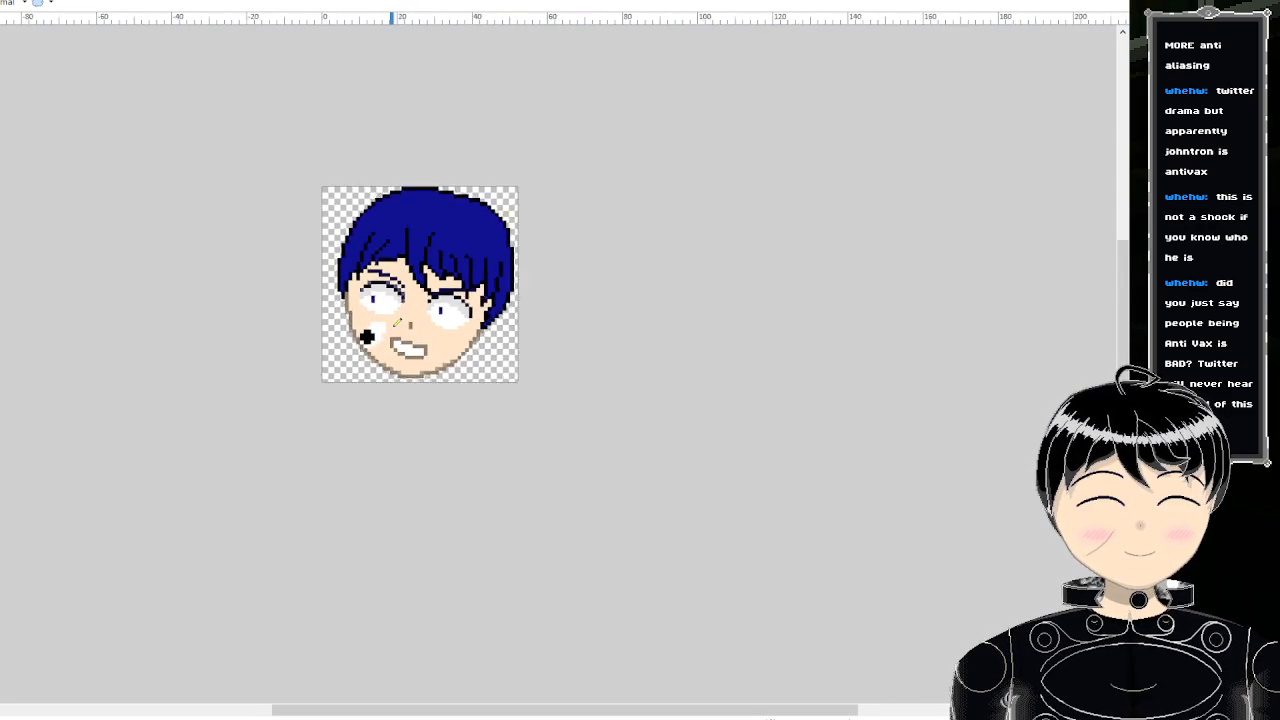
scroll(464, 326, up, 2)
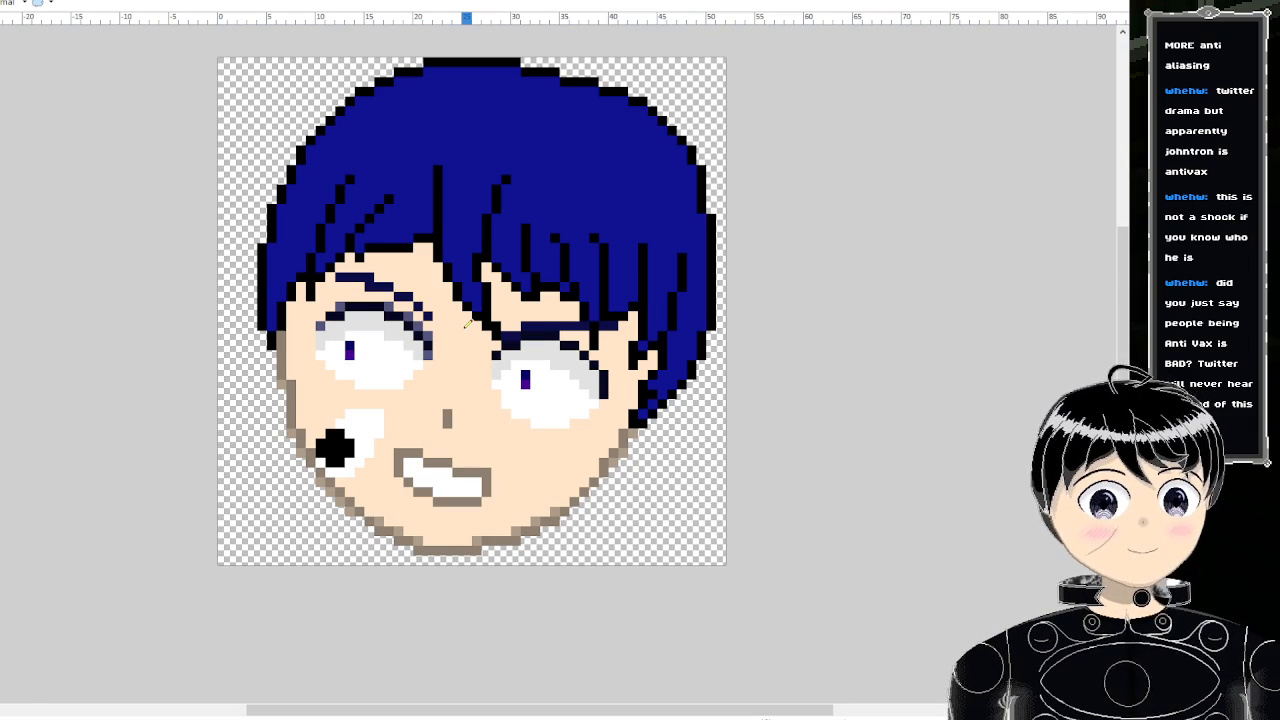
scroll(569, 231, left, 6)
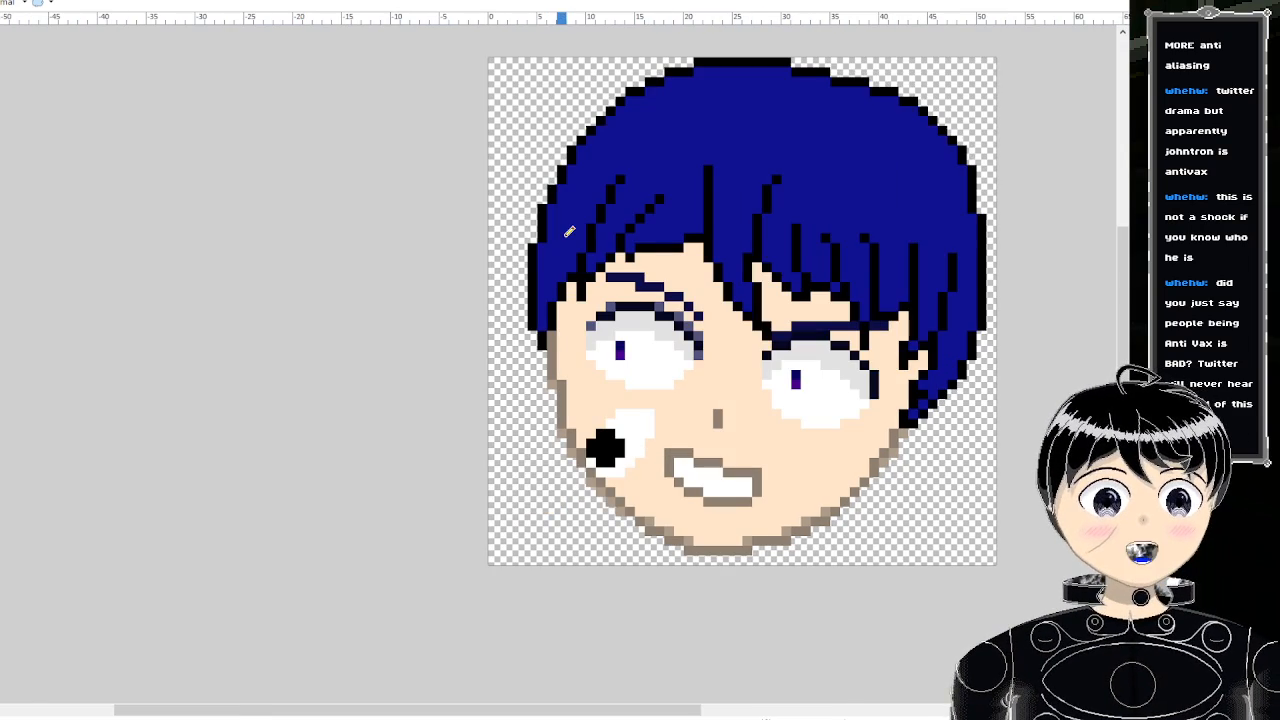
scroll(569, 231, right, 2)
scroll(597, 332, up, 2)
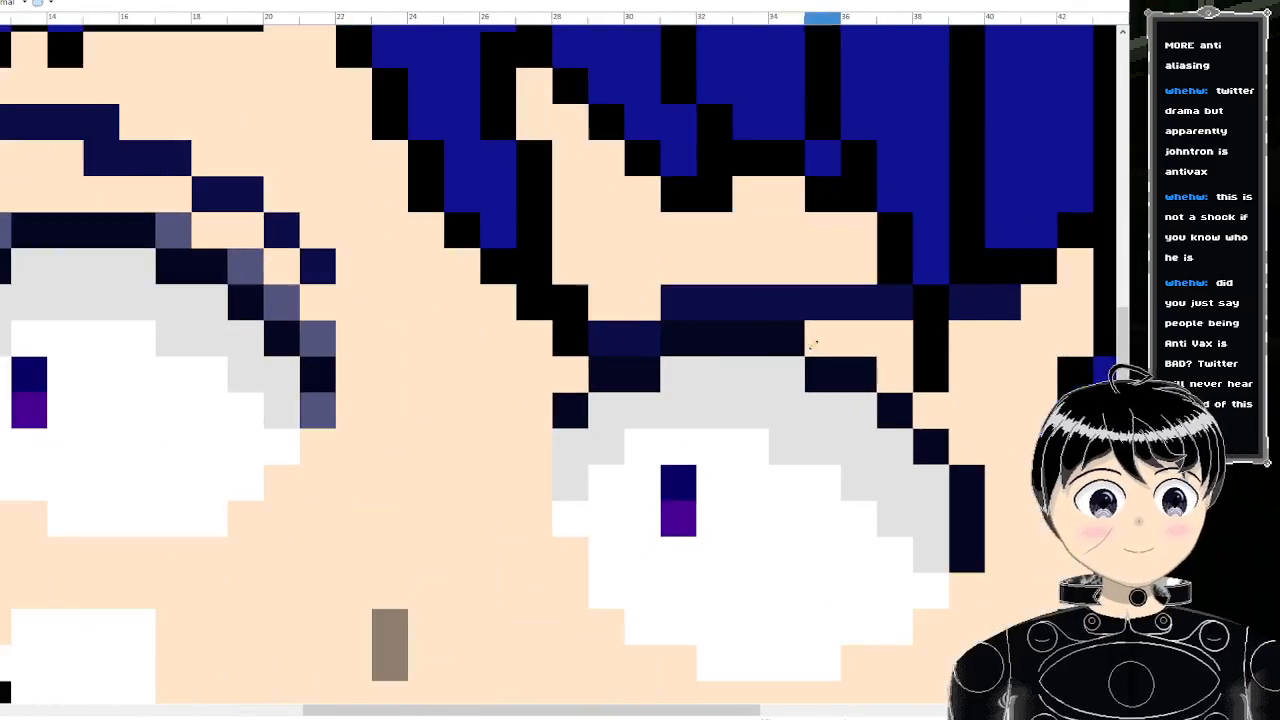
scroll(590, 244, down, 3)
scroll(590, 244, up, 4)
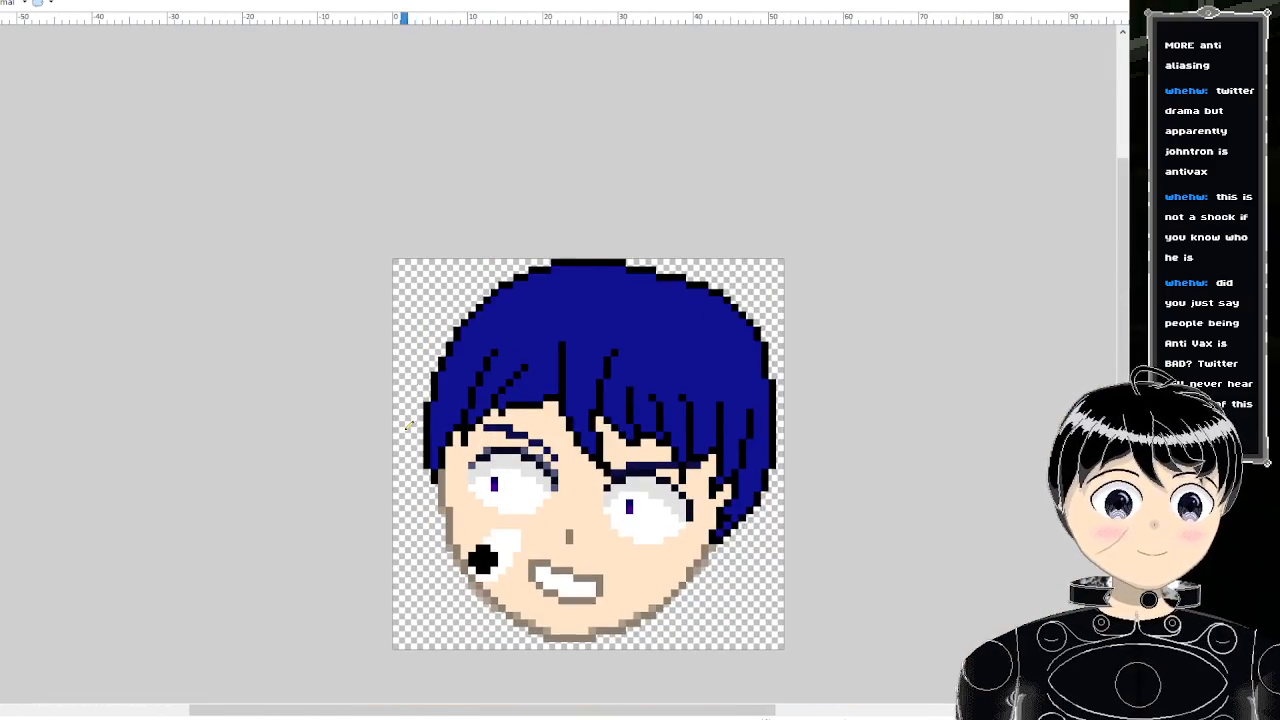
scroll(605, 268, up, 1)
scroll(621, 291, down, 6)
scroll(621, 291, up, 1)
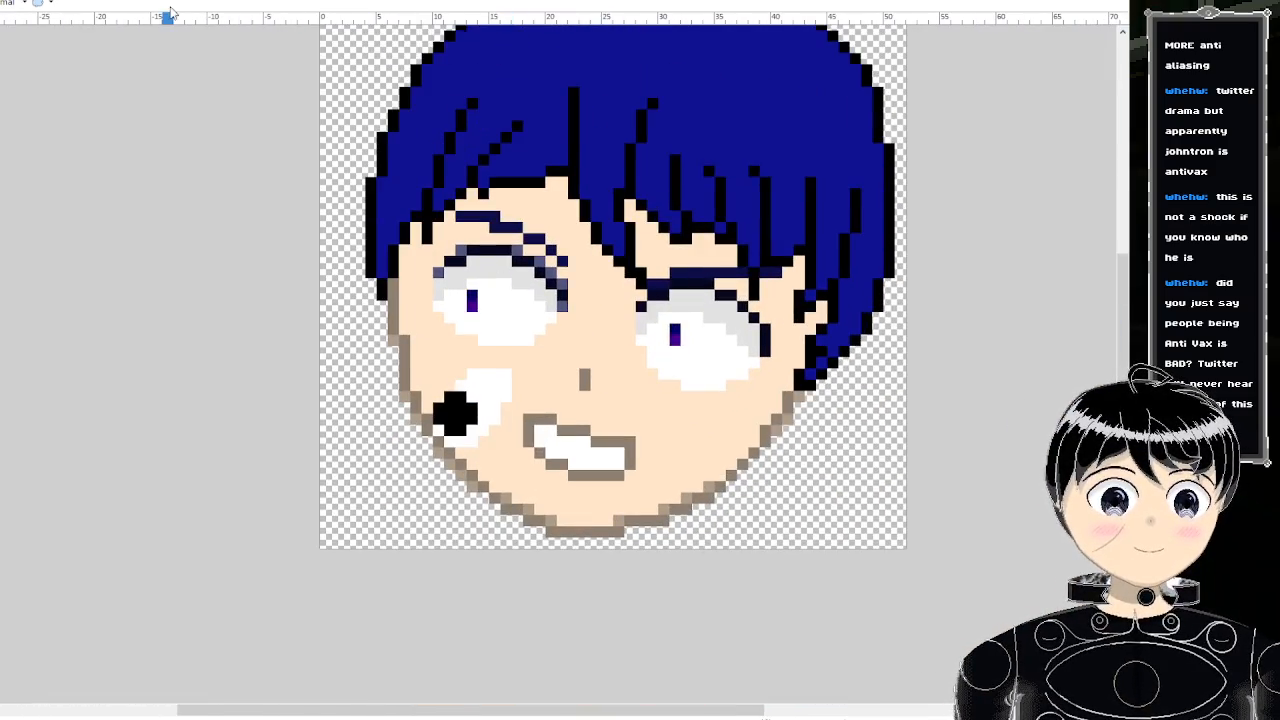
- Compare the shaded eyes with the blurred reference picture in the other open document, checking the head at reduced and enlarged sizes
click(418, 2)
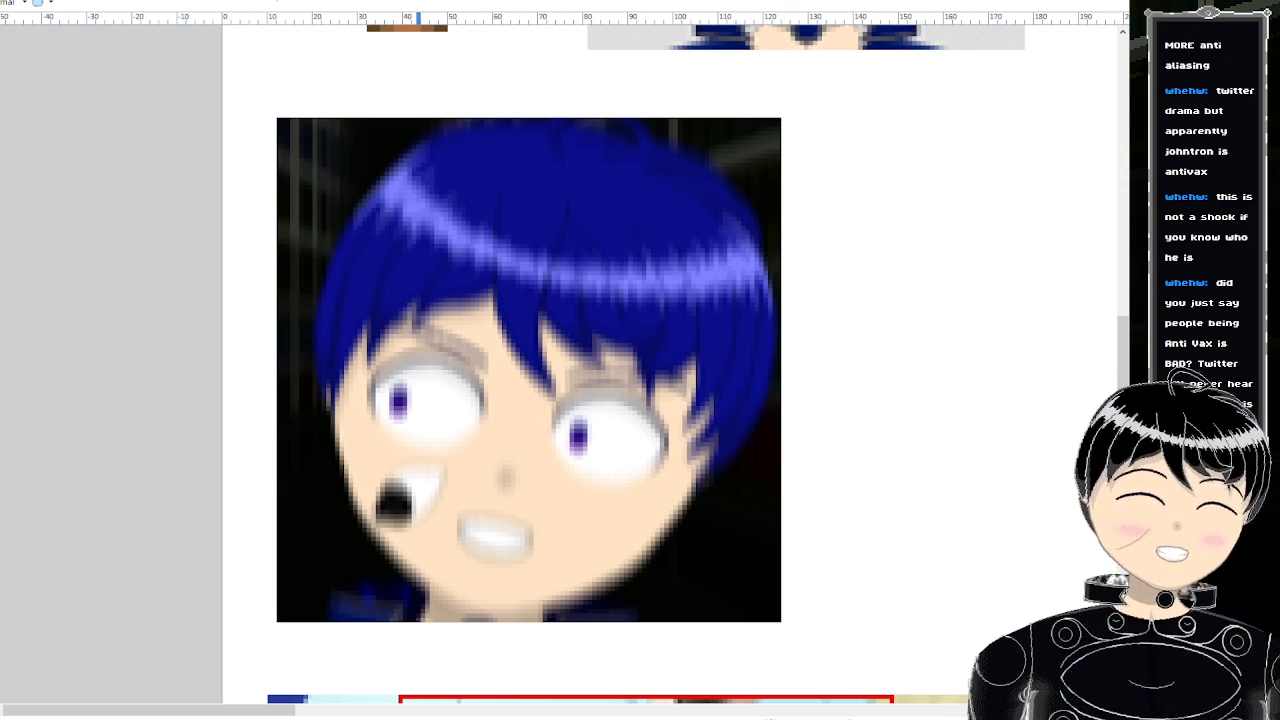
click(166, 2)
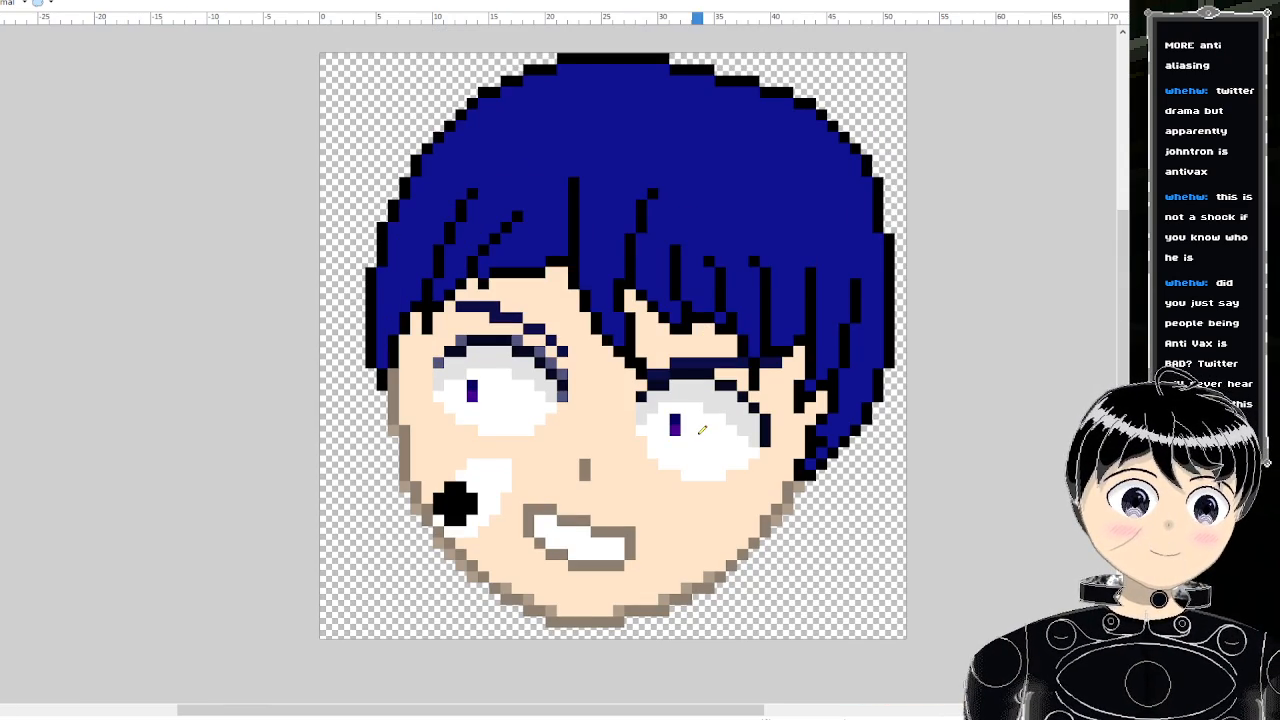
scroll(702, 430, down, 4)
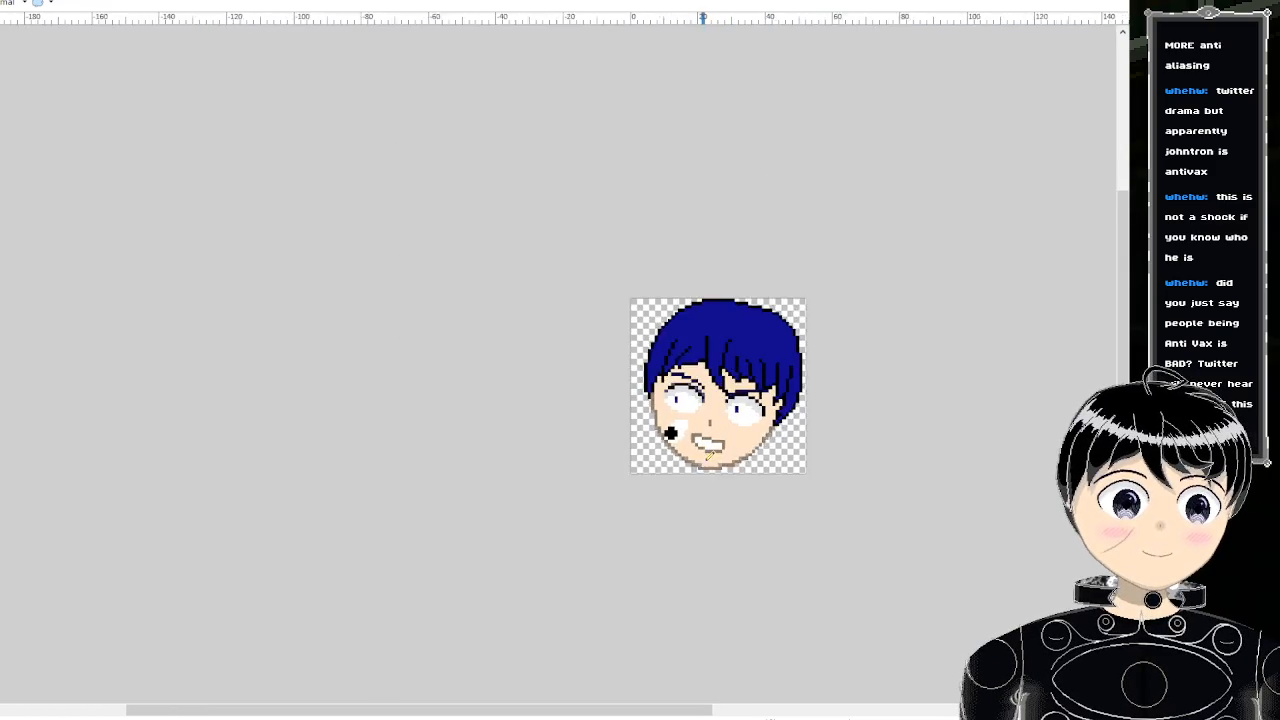
scroll(703, 455, up, 4)
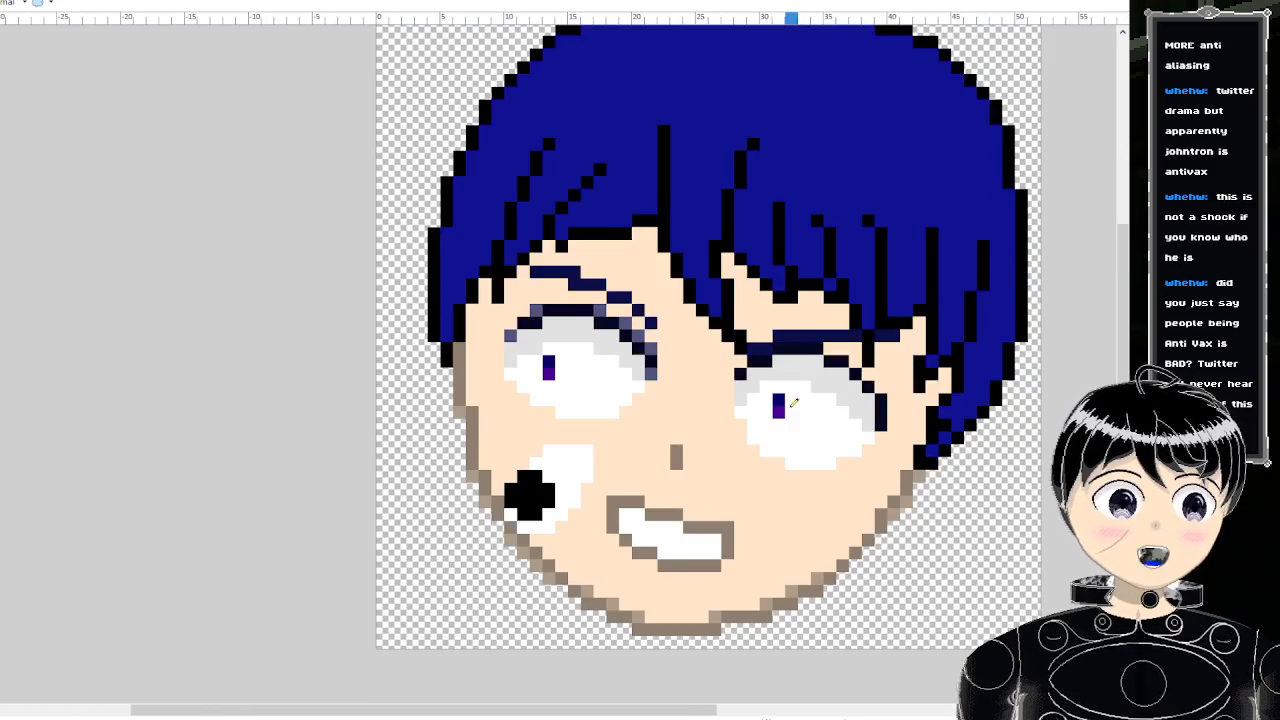
scroll(793, 402, down, 1)
scroll(805, 390, up, 1)
scroll(810, 385, up, 2)
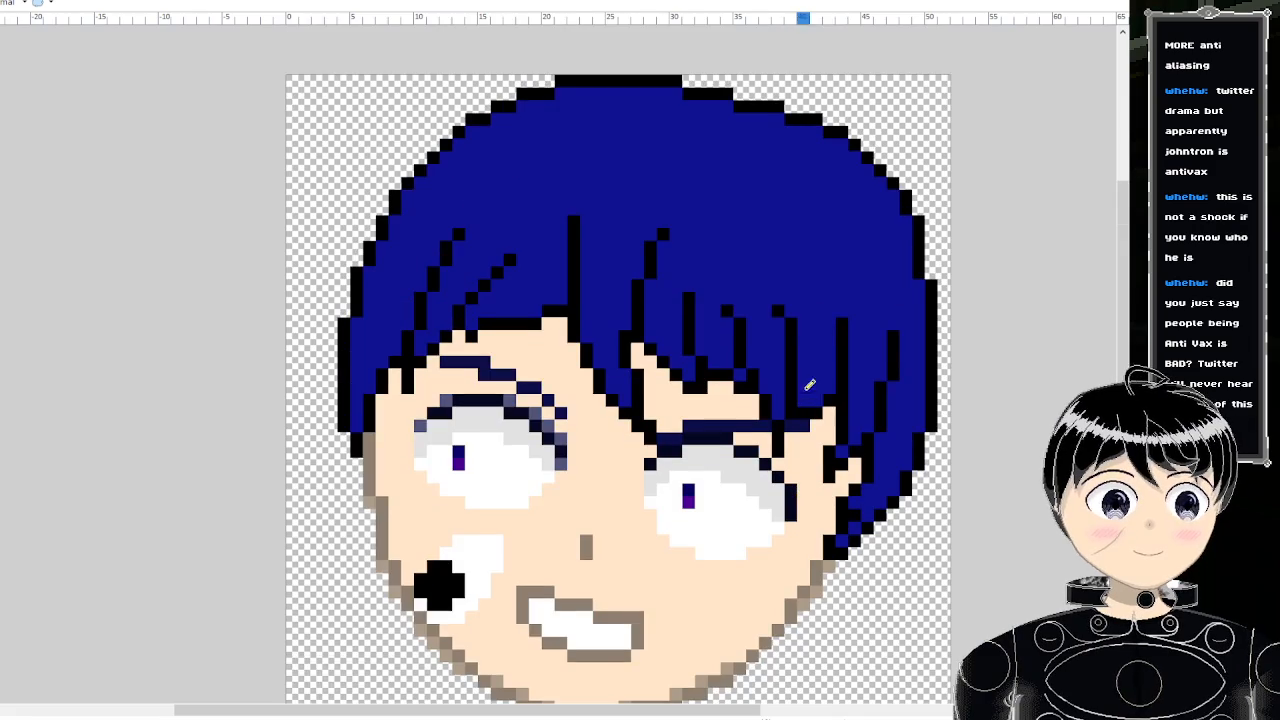
scroll(815, 388, down, 1)
scroll(880, 395, up, 1)
- Sample the dark navy outline colour of the hair from the full-size reference artwork and return to the pixel head
scroll(472, 400, up, 3)
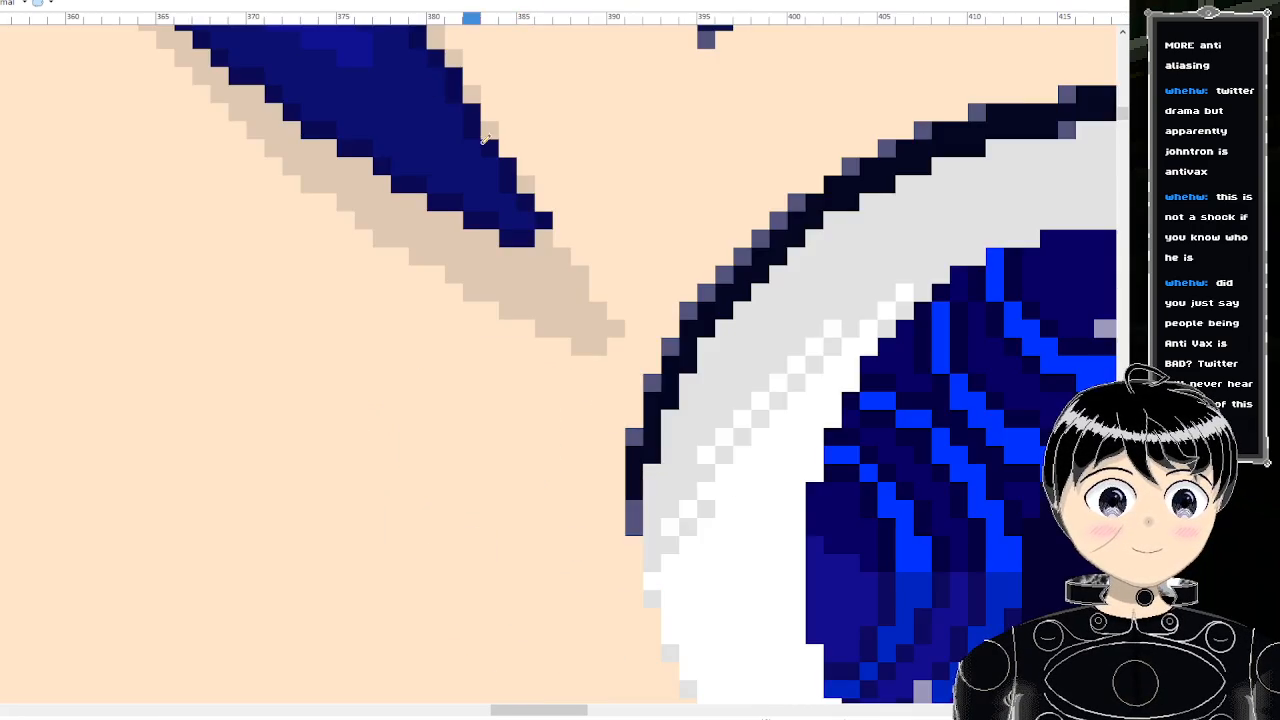
scroll(508, 400, down, 1)
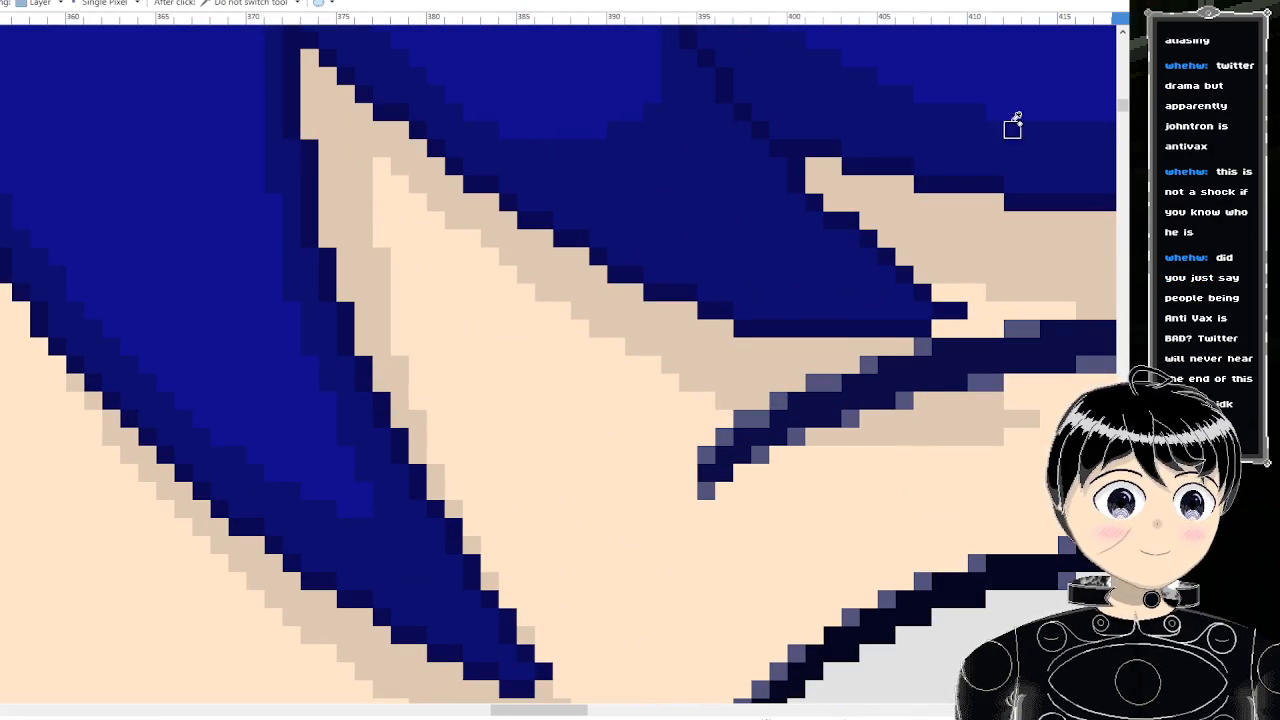
scroll(667, 345, up, 1)
scroll(667, 346, down, 2)
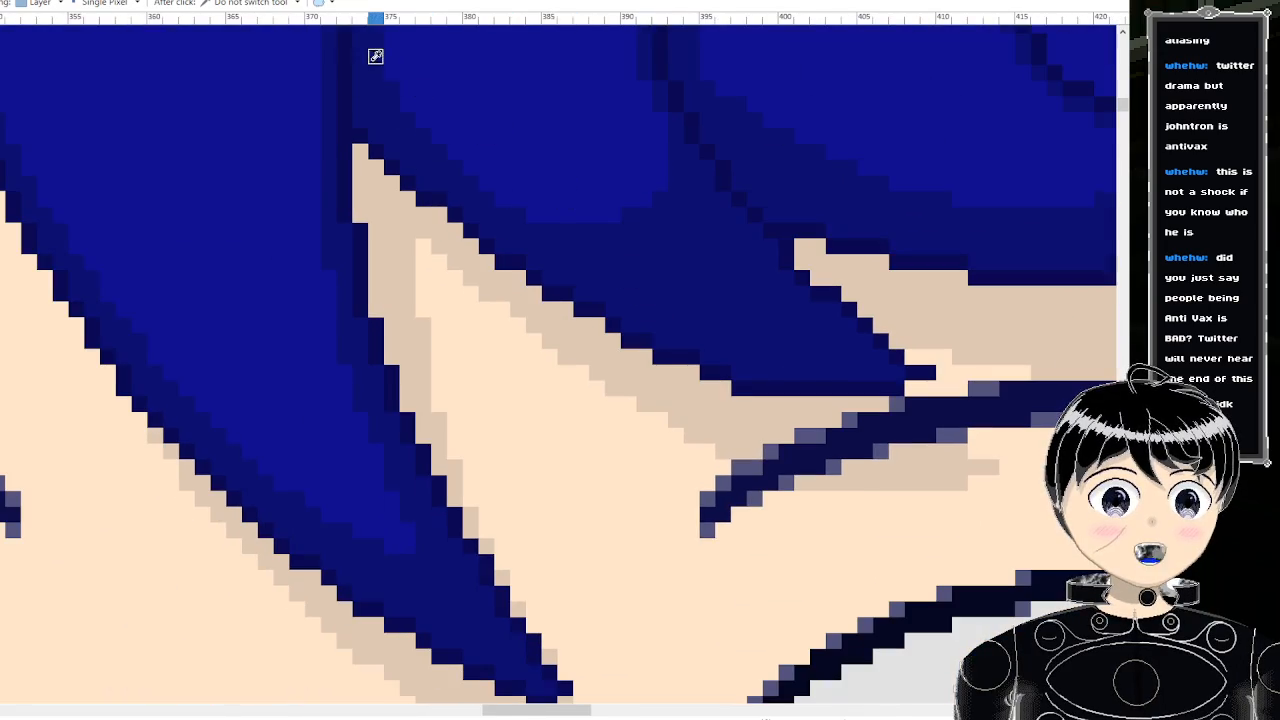
scroll(630, 207, down, 1)
scroll(840, 310, up, 1)
scroll(840, 310, down, 1)
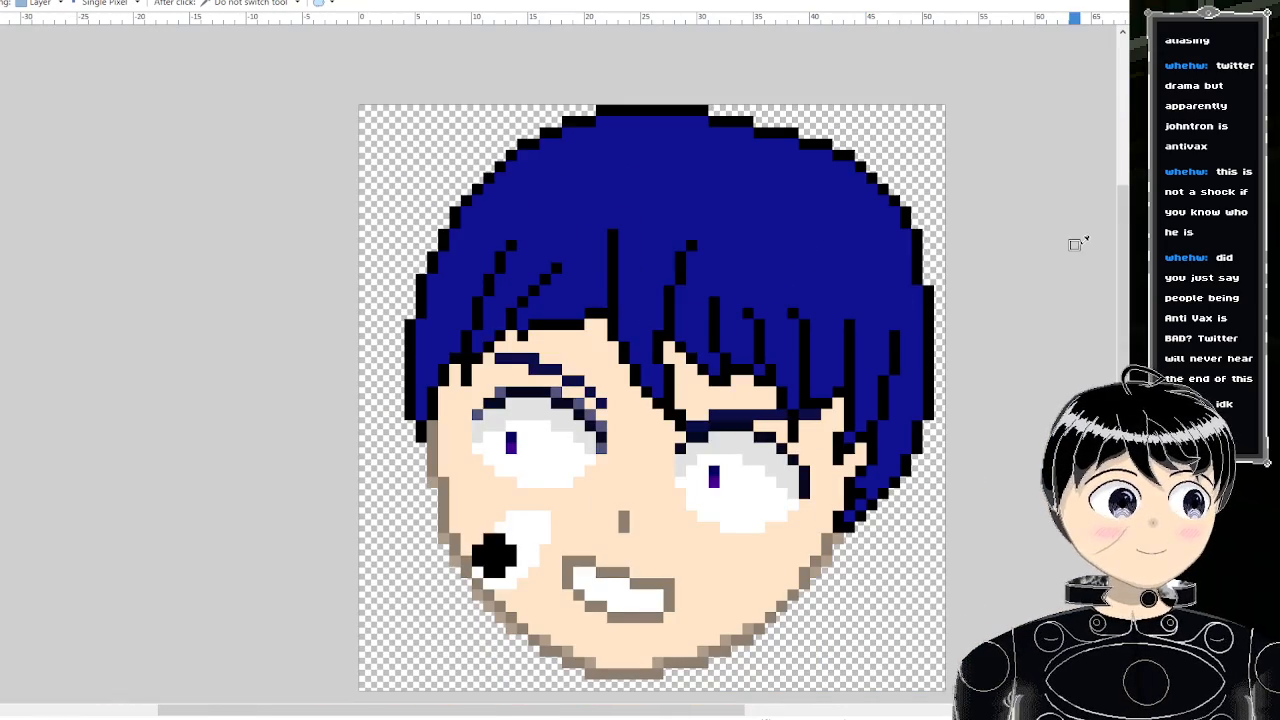
scroll(1010, 187, up, 1)
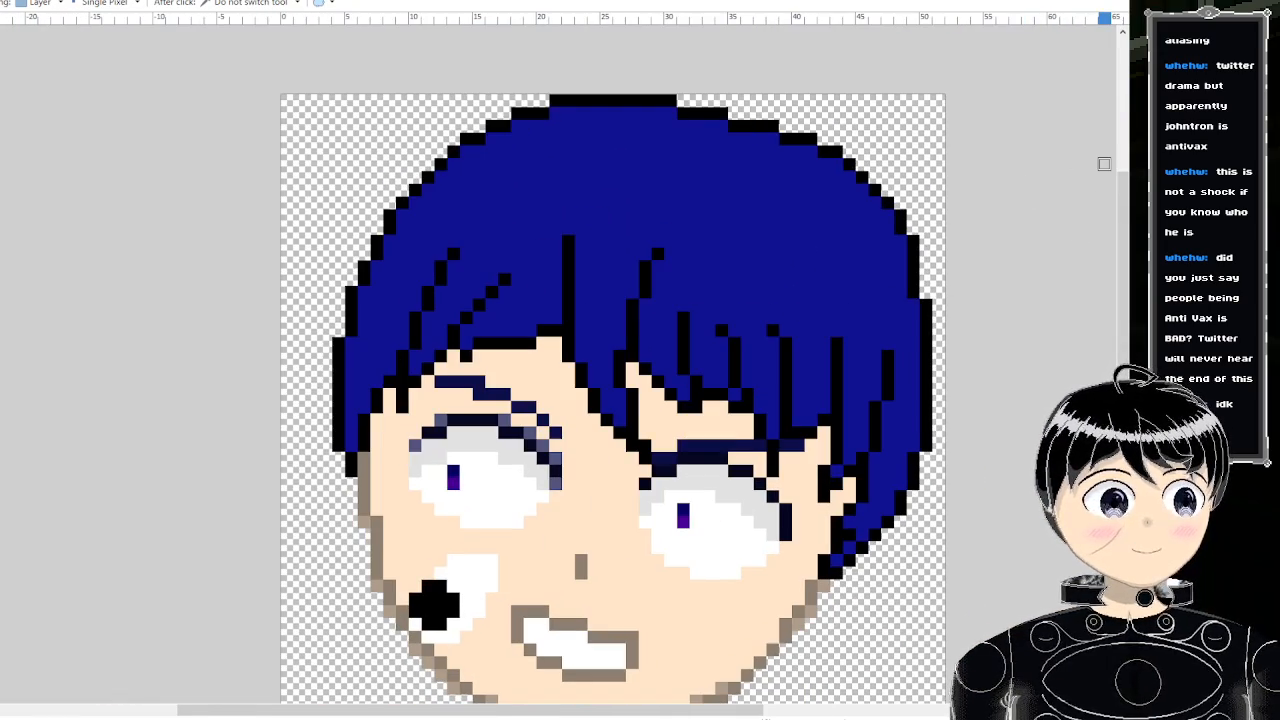
- Select the upper part of the head, recolour all black hair outlines there with dark navy, and clear the selection
key(s)
drag(262, 70, 1040, 580)
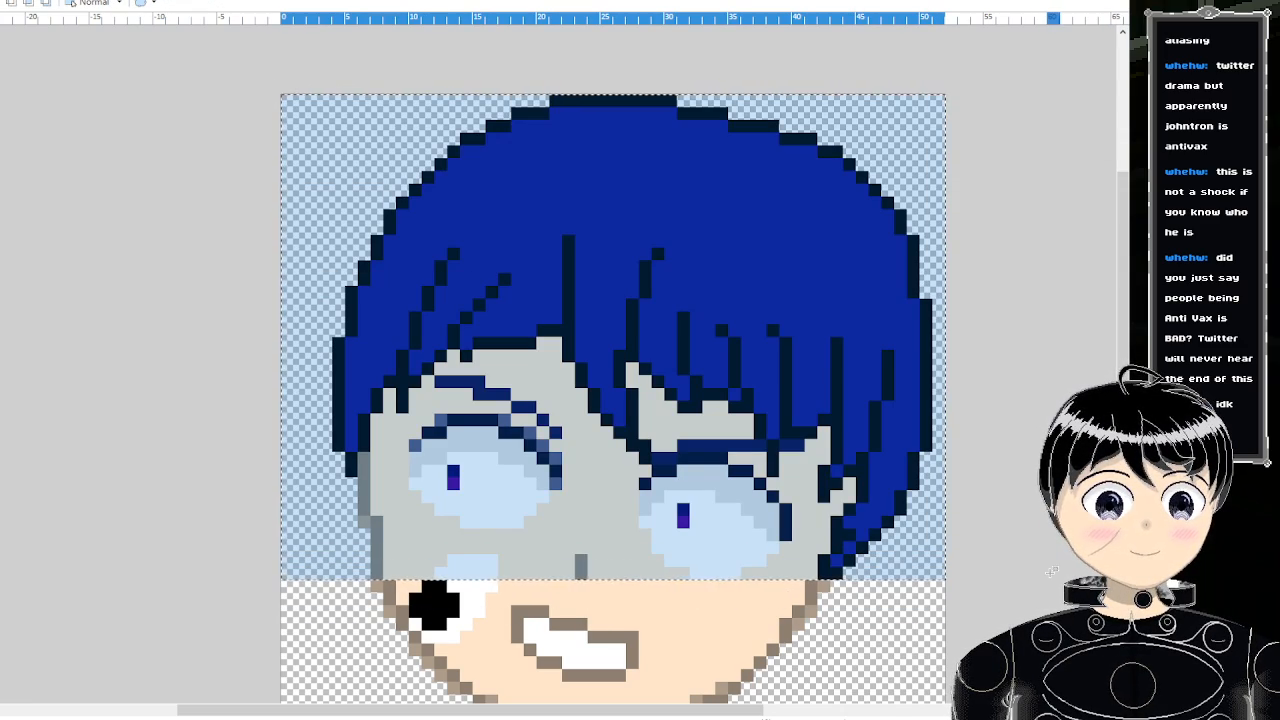
key(f)
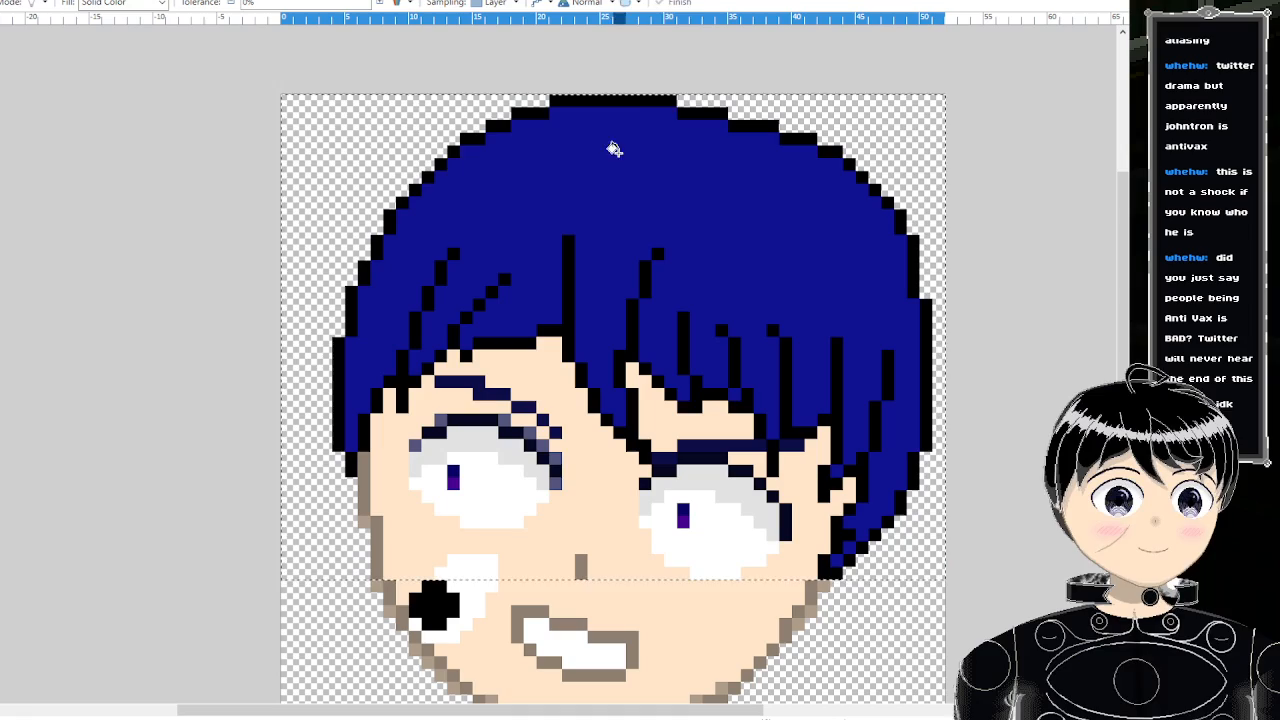
click(657, 100)
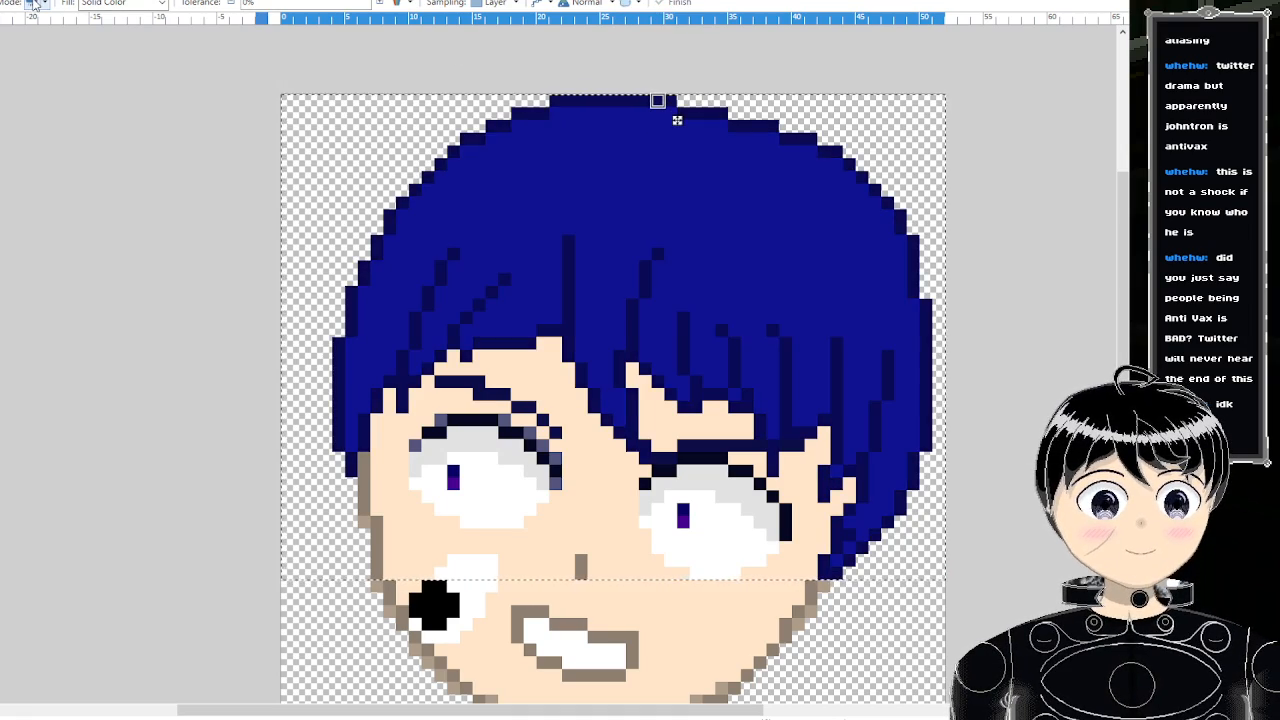
scroll(475, 207, down, 1)
scroll(475, 207, down, 4)
key(s)
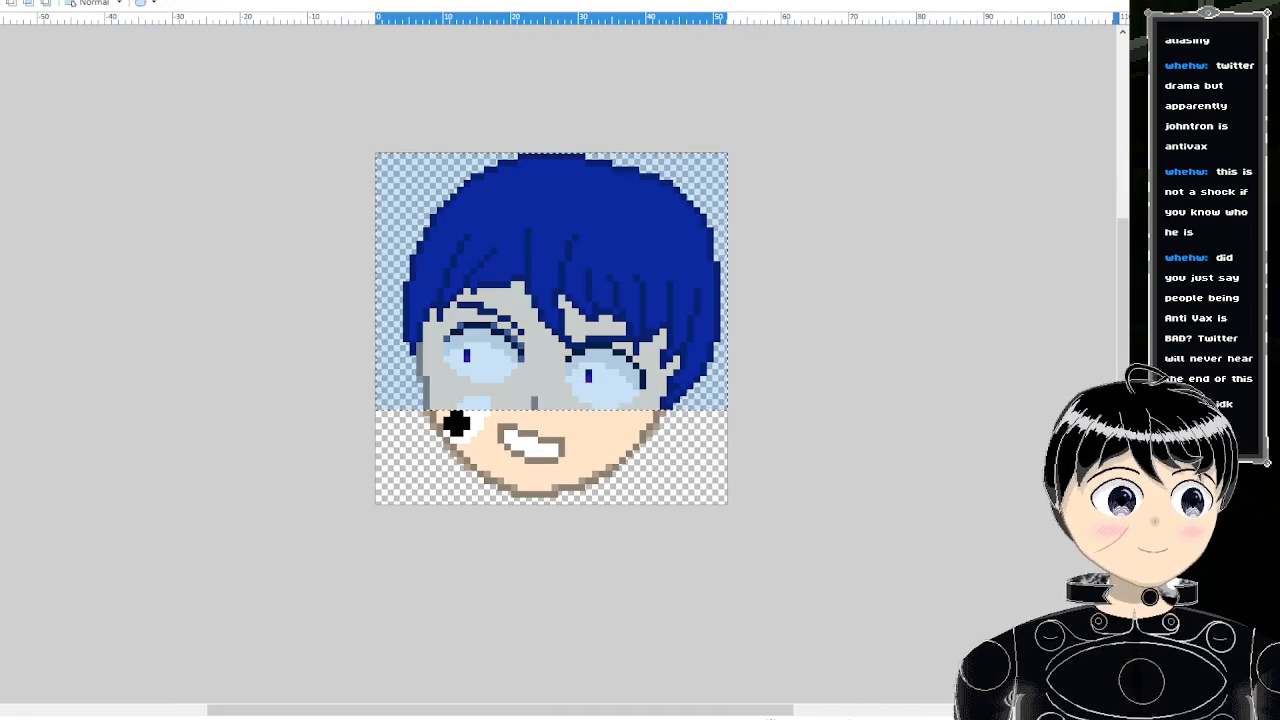
click(642, 242)
- Examine how the navy hair outlines read at small and enlarged display sizes
scroll(642, 242, down, 1)
scroll(644, 241, down, 4)
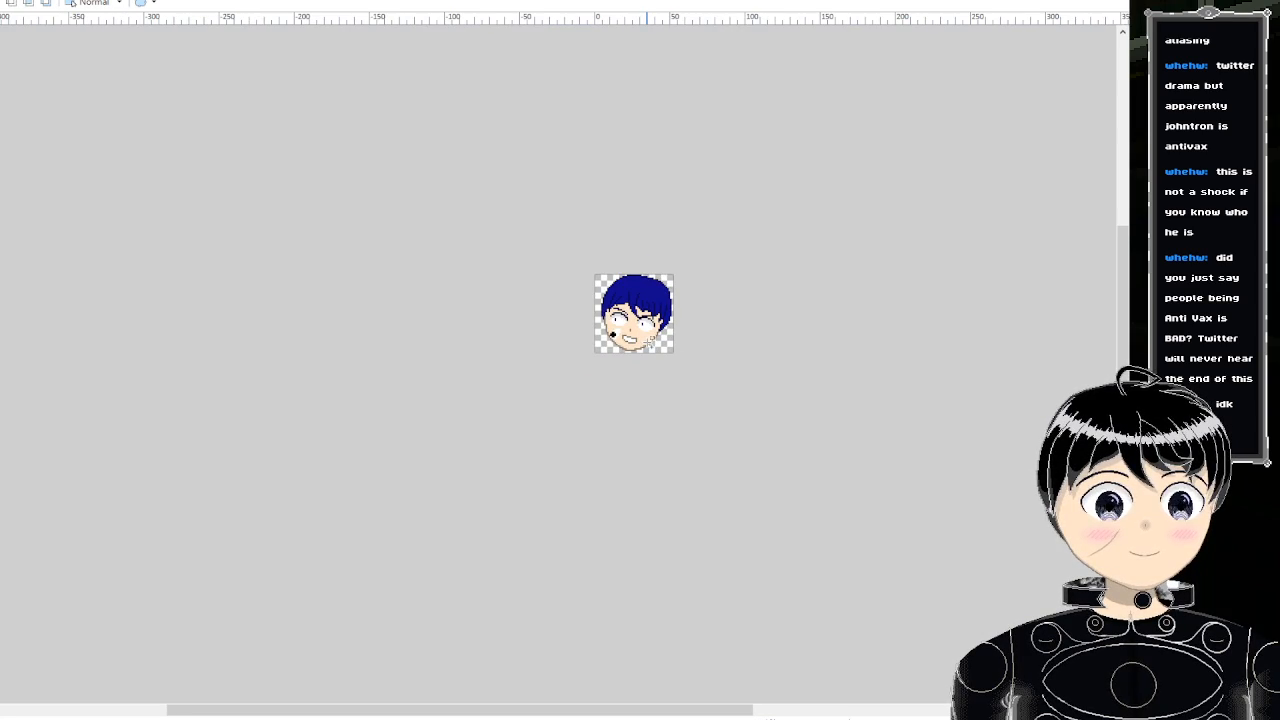
scroll(647, 338, up, 2)
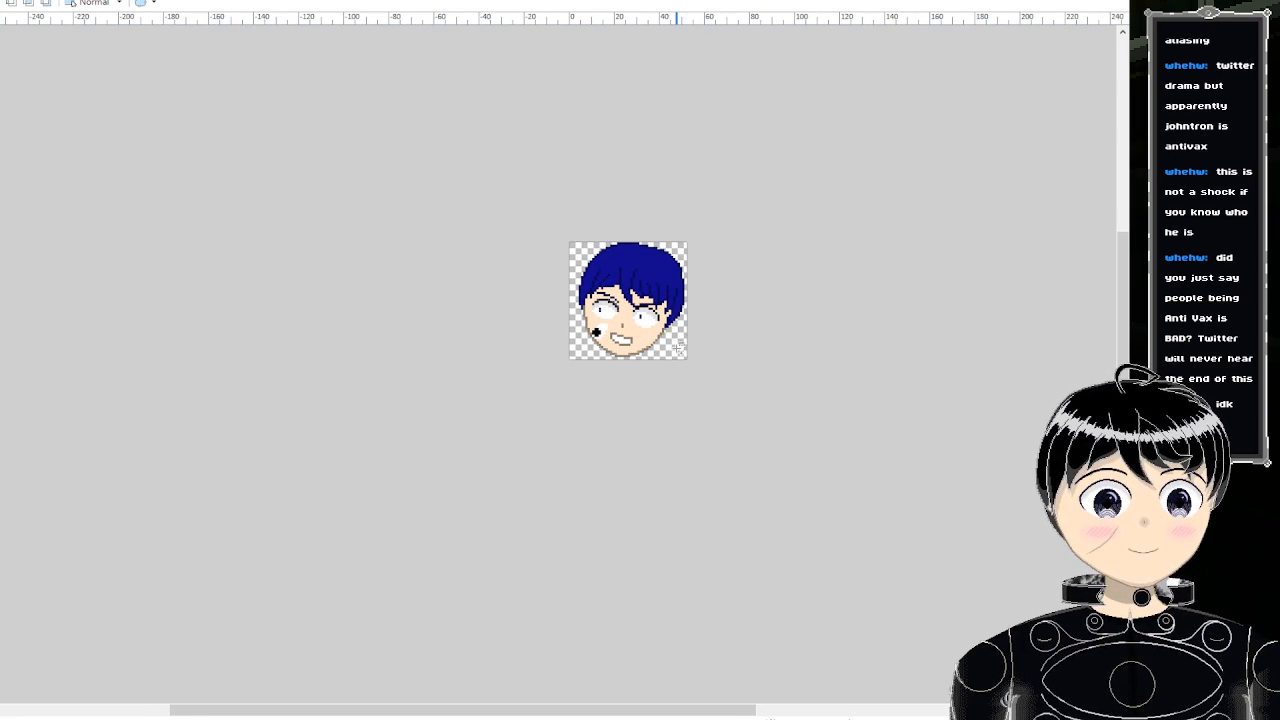
scroll(677, 348, up, 2)
scroll(585, 333, up, 2)
scroll(588, 335, down, 3)
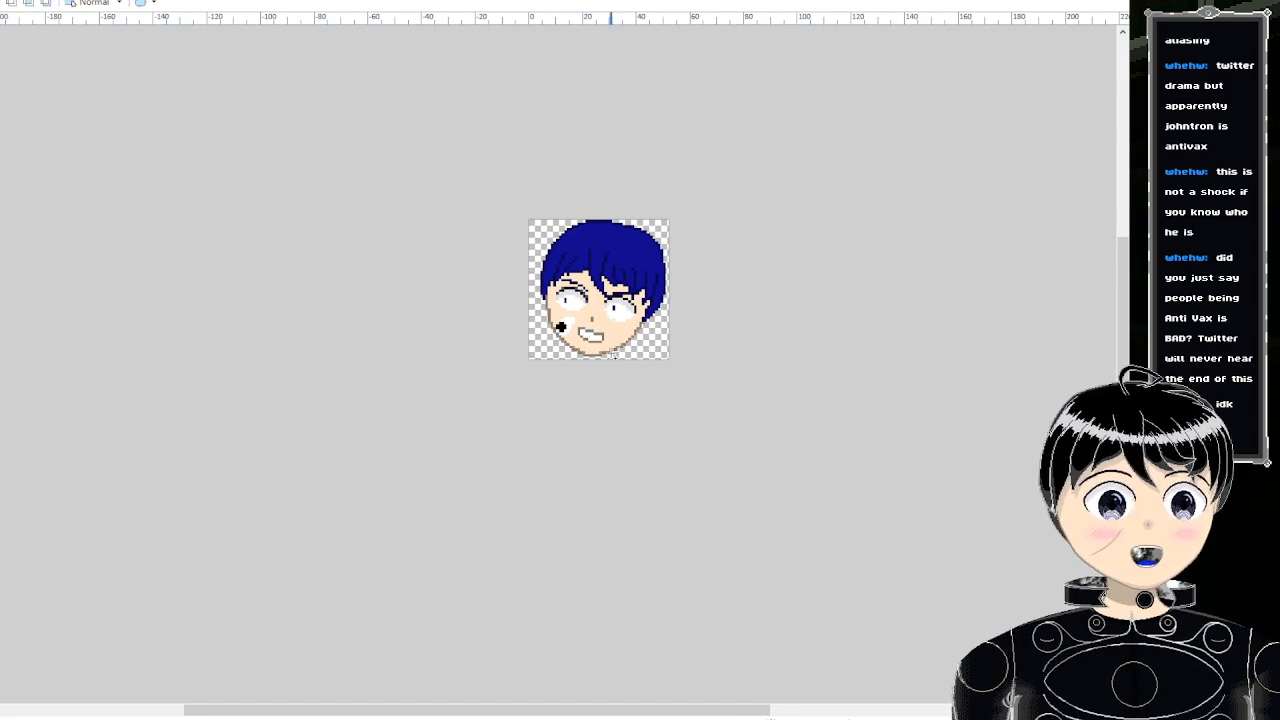
scroll(638, 360, up, 6)
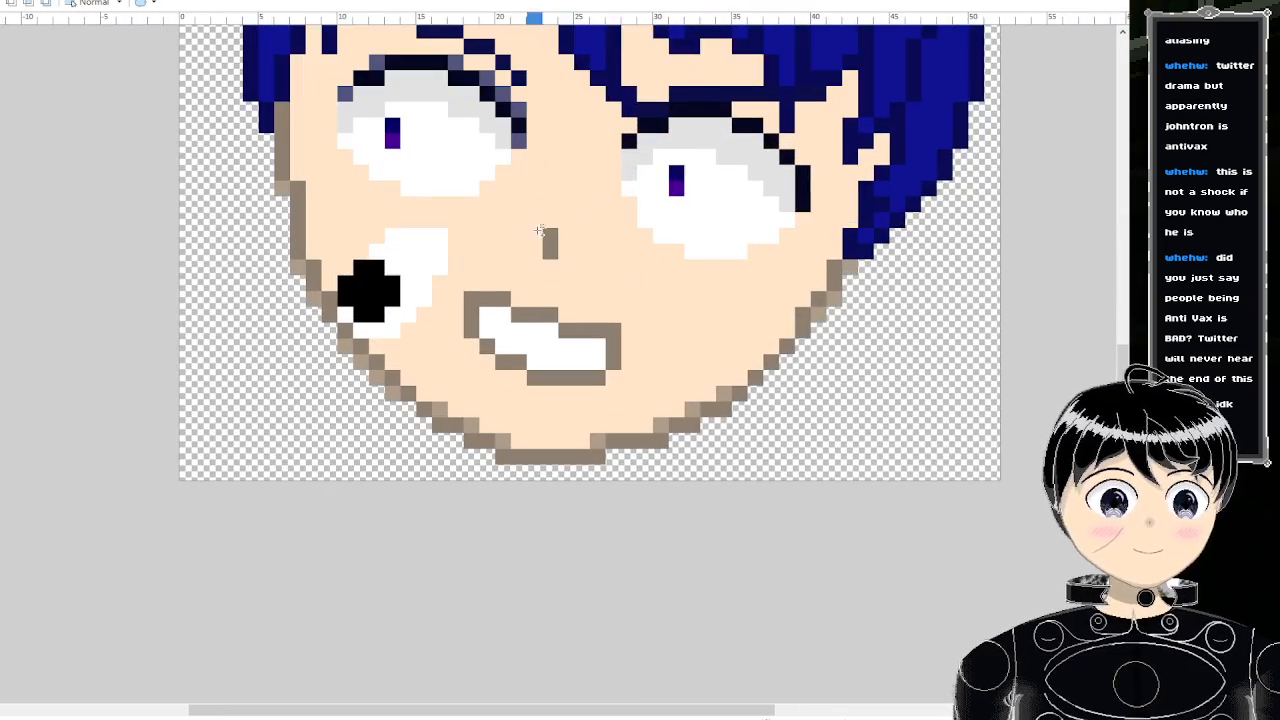
- Sample the light tan skin shadow along the chin in the reference artwork and return to the pixel head
key(ctrl+Tab)
scroll(613, 350, down, 3)
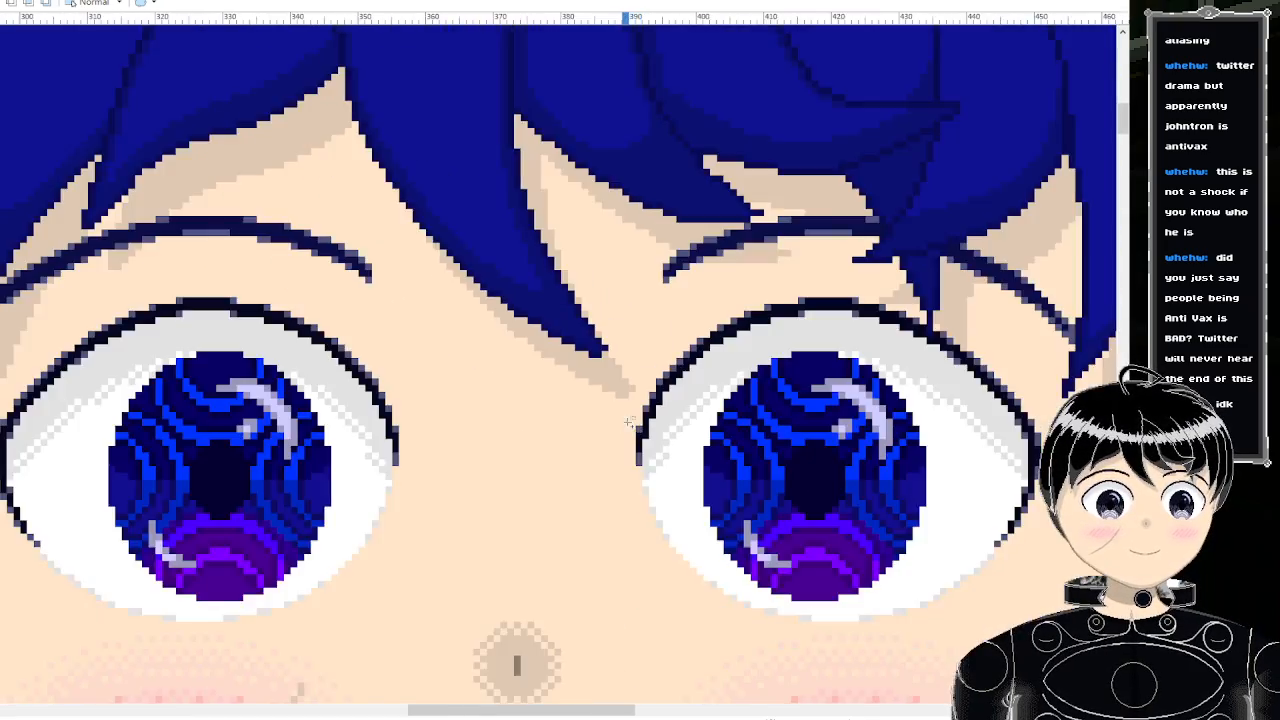
scroll(627, 419, up, 4)
scroll(627, 419, up, 2)
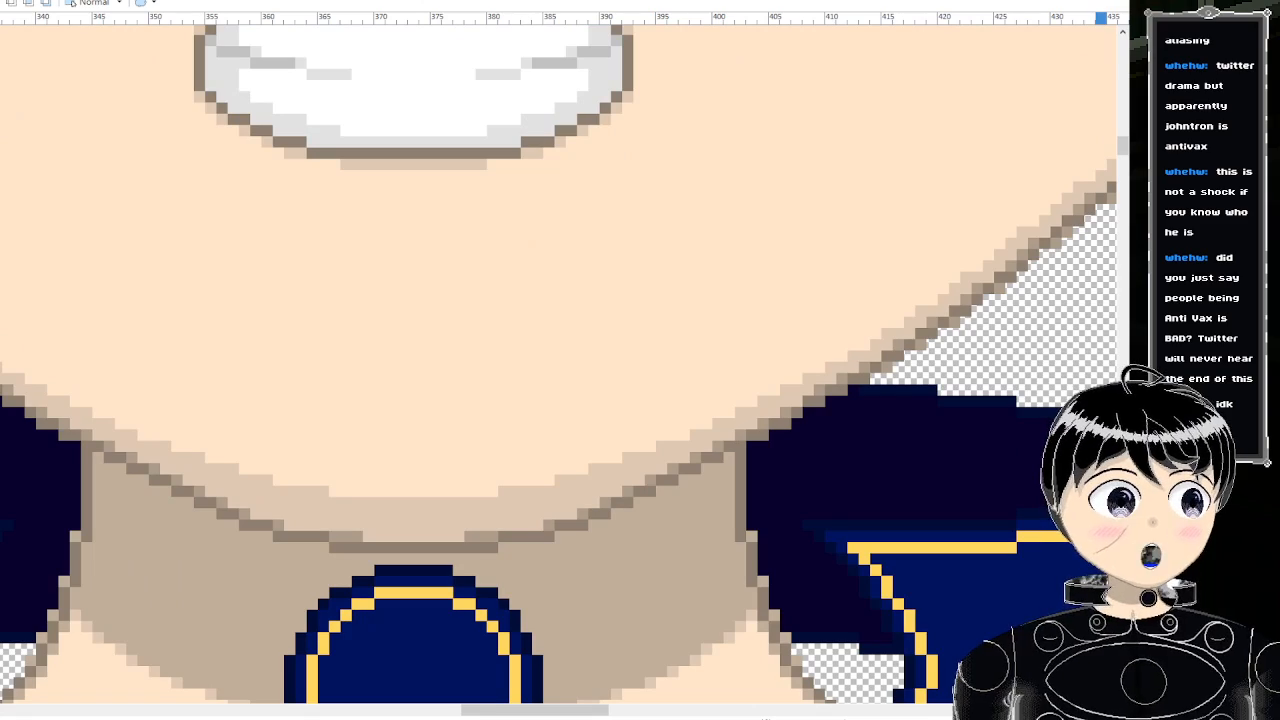
key(k)
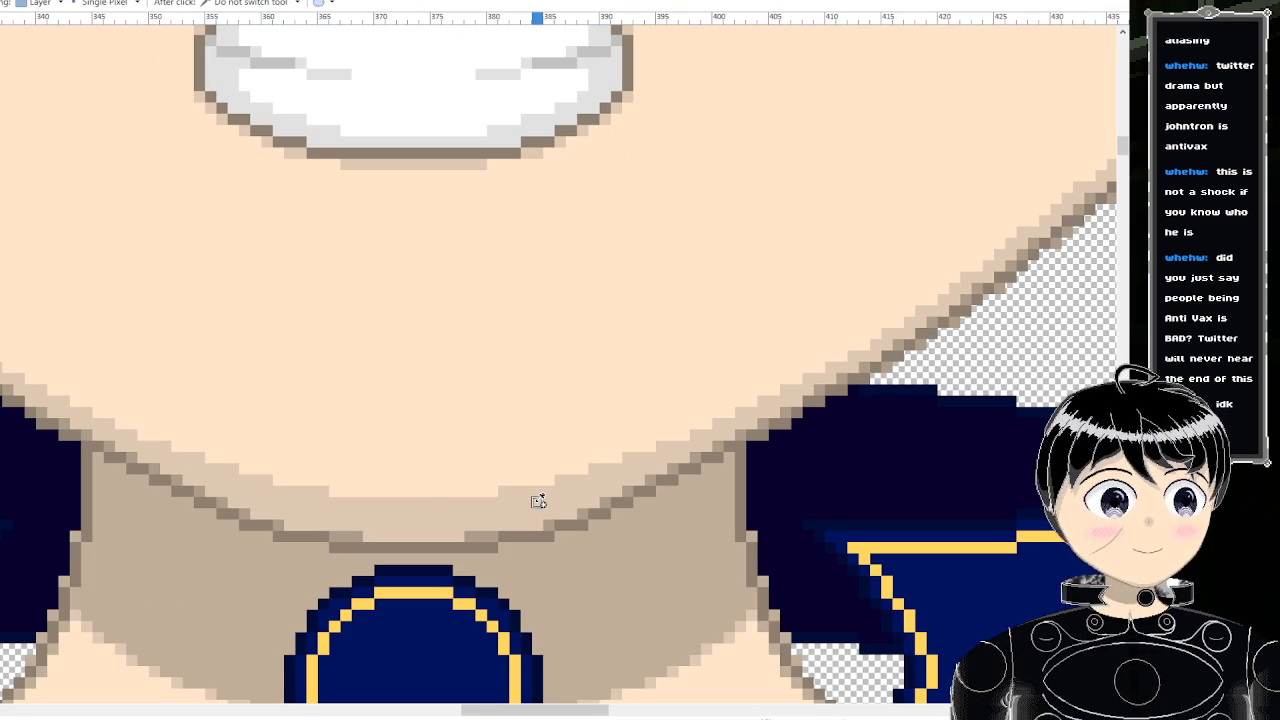
key(ctrl+Tab)
scroll(586, 423, up, 3)
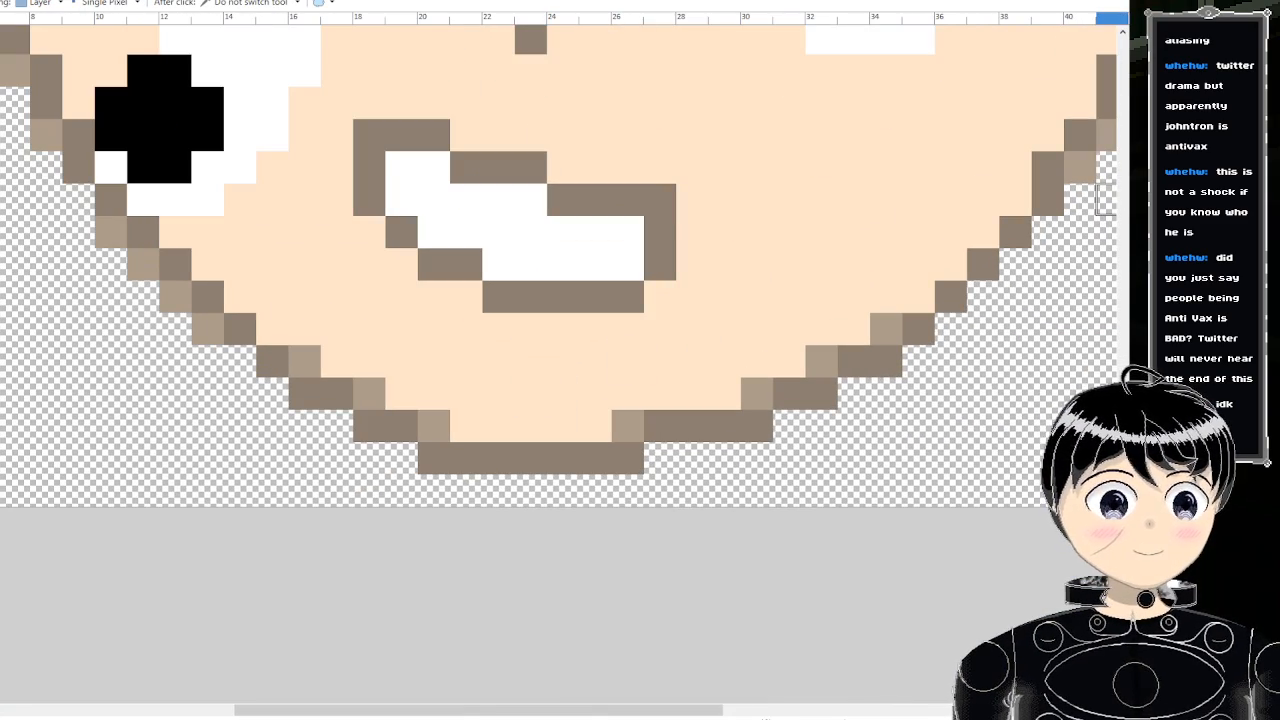
- Paint a light tan shadow inside the chin outline and trim one pixel off each inner end of its top row
key(p)
mouse_move(605, 420)
mouse_down()
mouse_move(475, 410)
mouse_move(660, 394)
mouse_move(414, 388)
mouse_move(400, 360)
mouse_move(337, 360)
mouse_up()
drag(790, 360, 735, 350)
scroll(735, 350, down, 6)
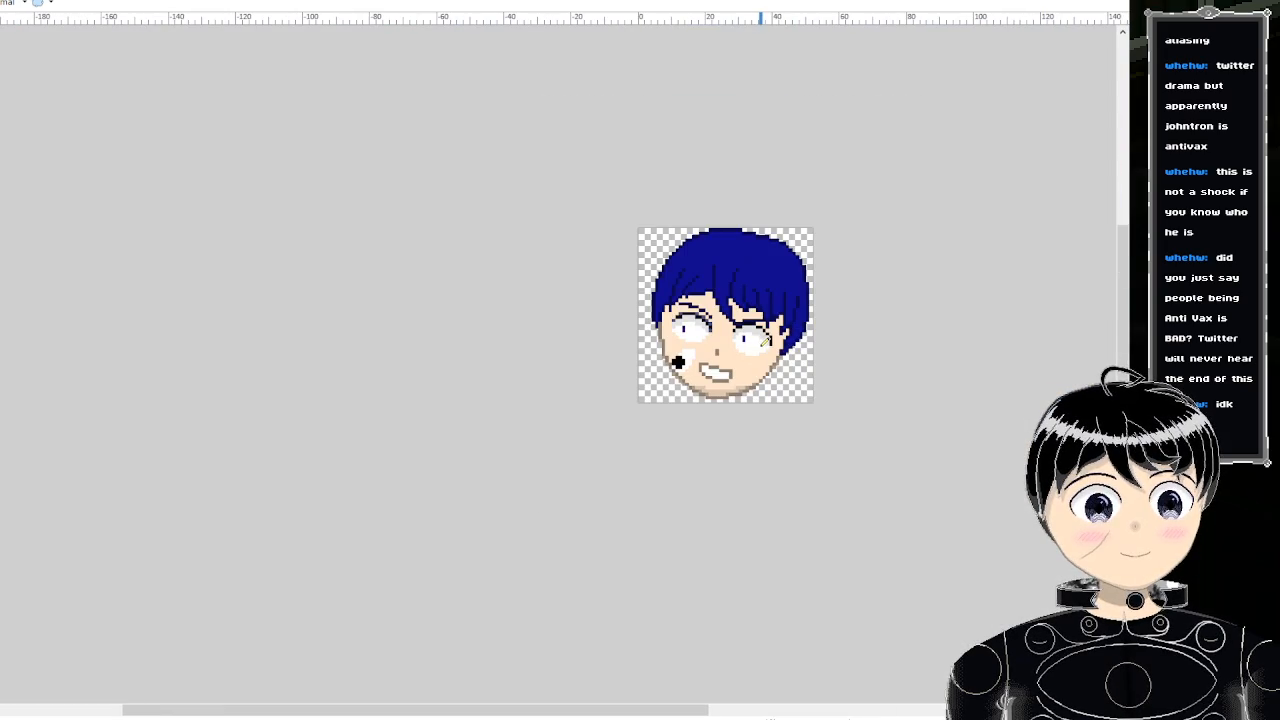
scroll(766, 354, up, 5)
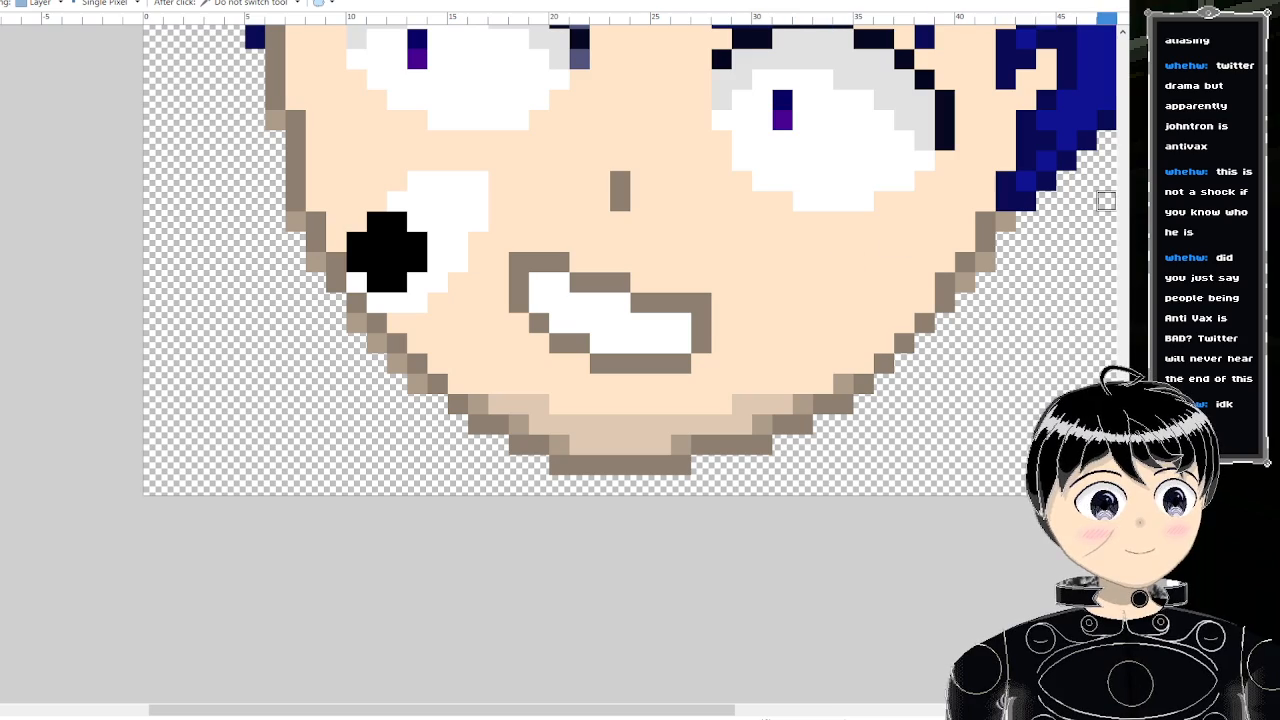
click(742, 404)
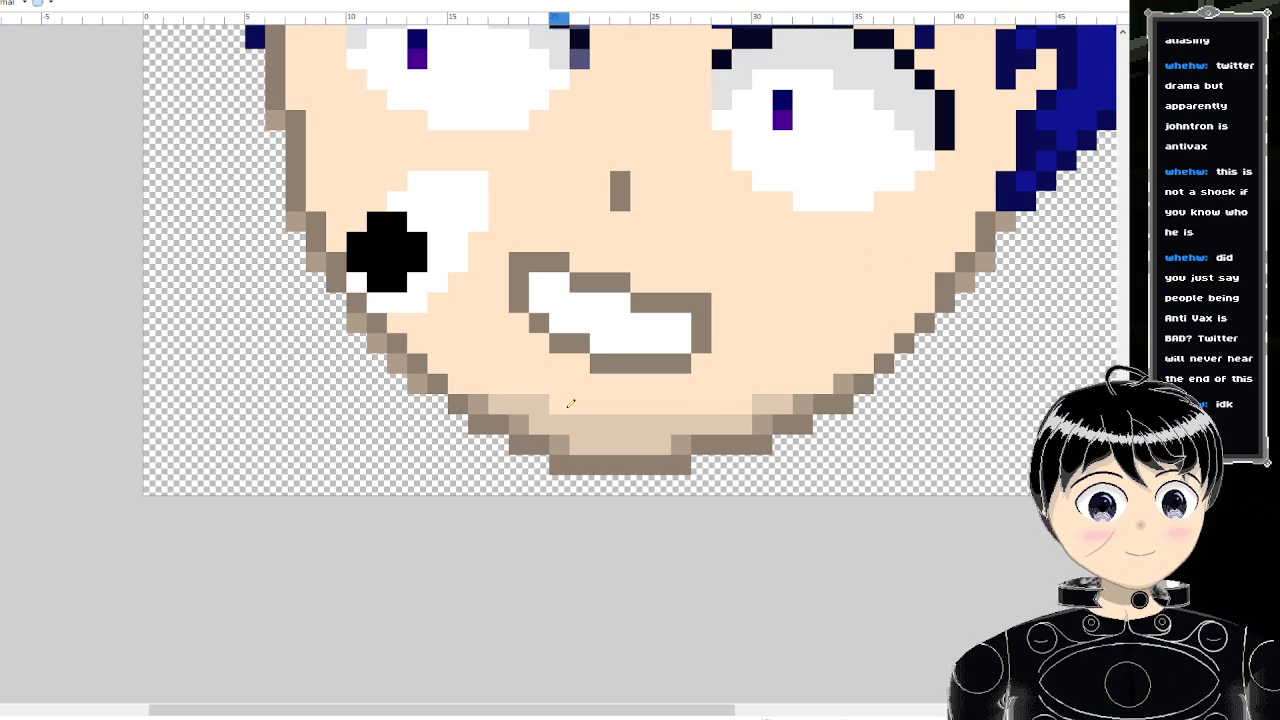
click(538, 404)
- Continue the tan shadow in single stepped pixels up both sides of the lower jaw
scroll(620, 403, down, 2)
scroll(800, 390, up, 2)
click(804, 387)
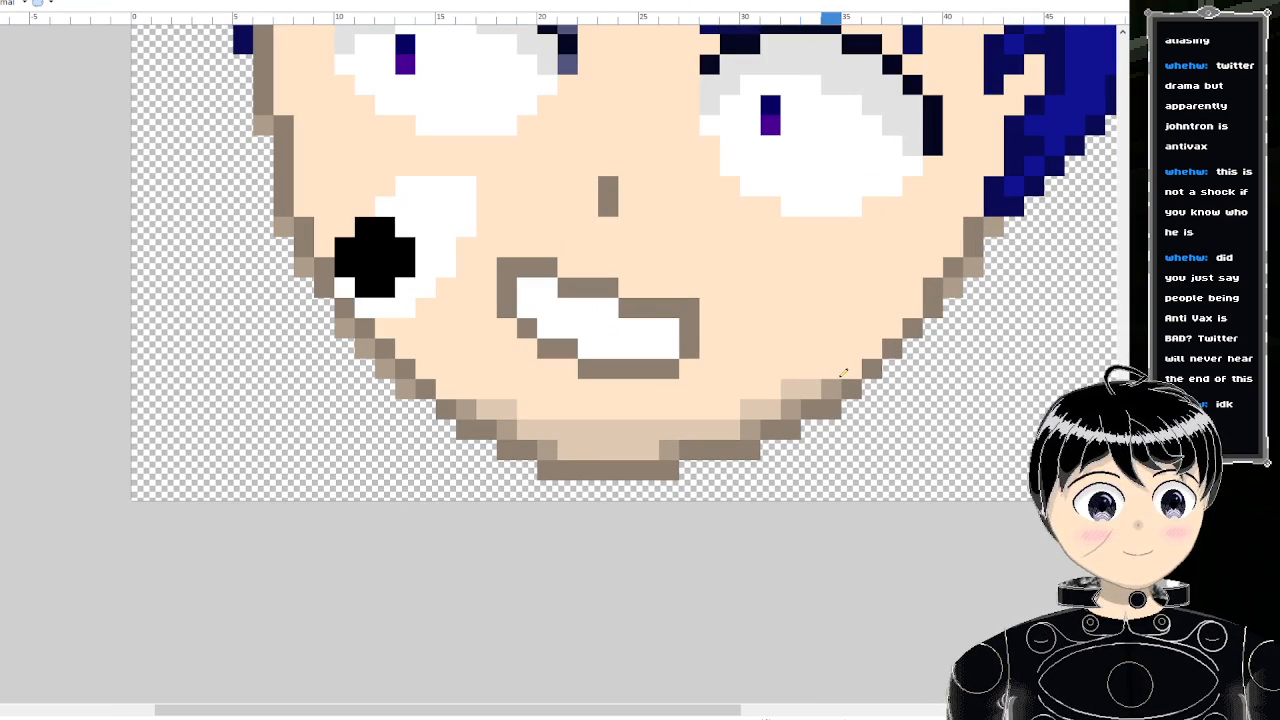
click(851, 369)
click(871, 349)
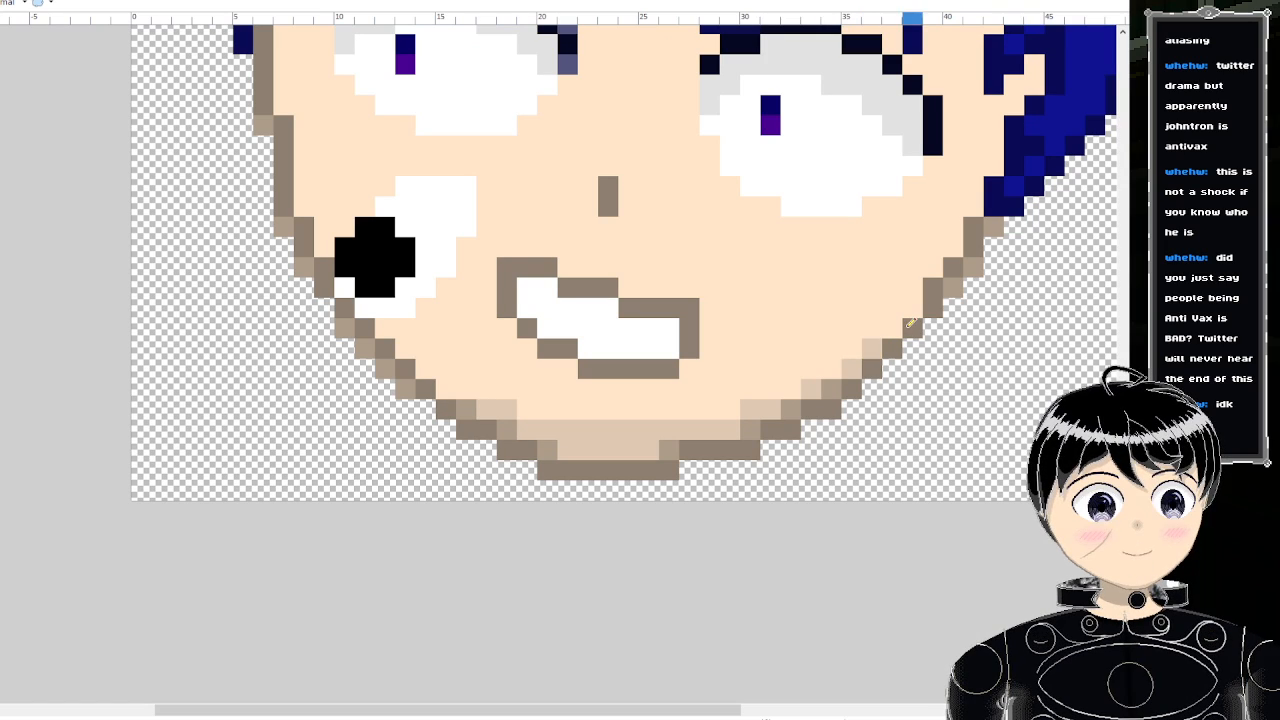
click(446, 388)
click(426, 368)
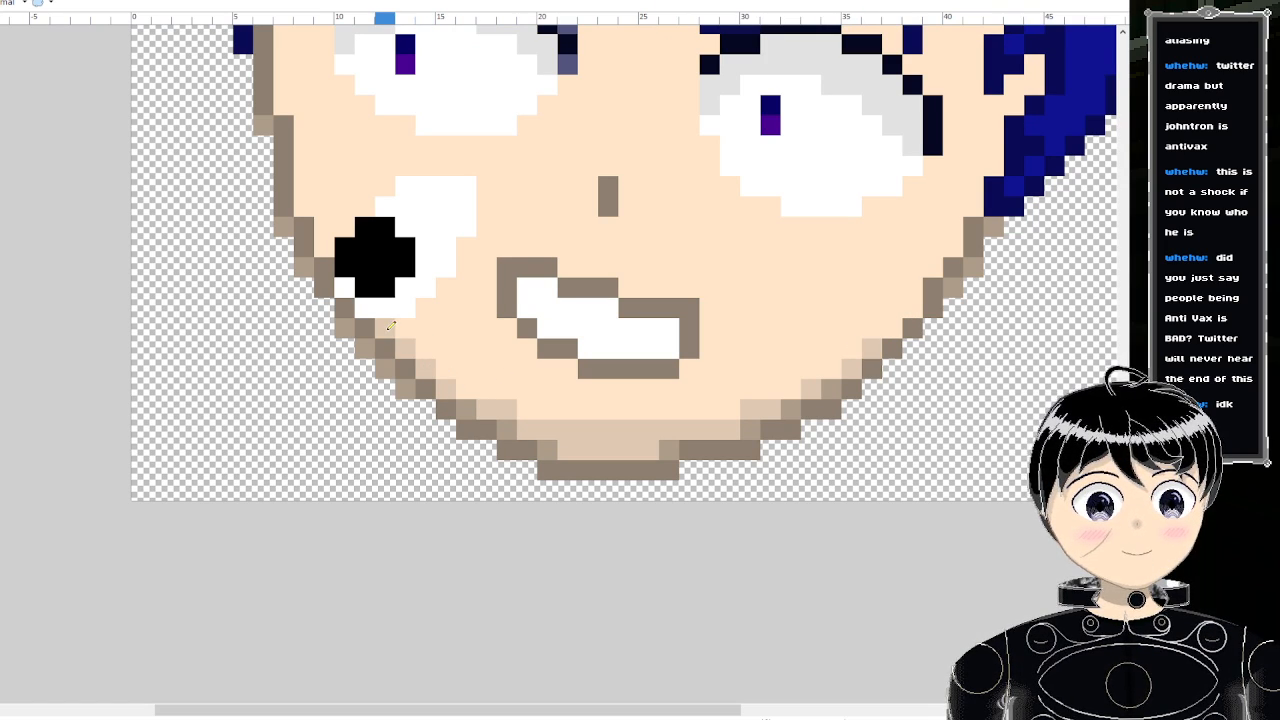
- Restore skin colour in the middle of the chin shadow's upper row and extend the shadow farther up the right jaw
scroll(686, 287, down, 3)
scroll(686, 287, down, 2)
scroll(689, 294, up, 5)
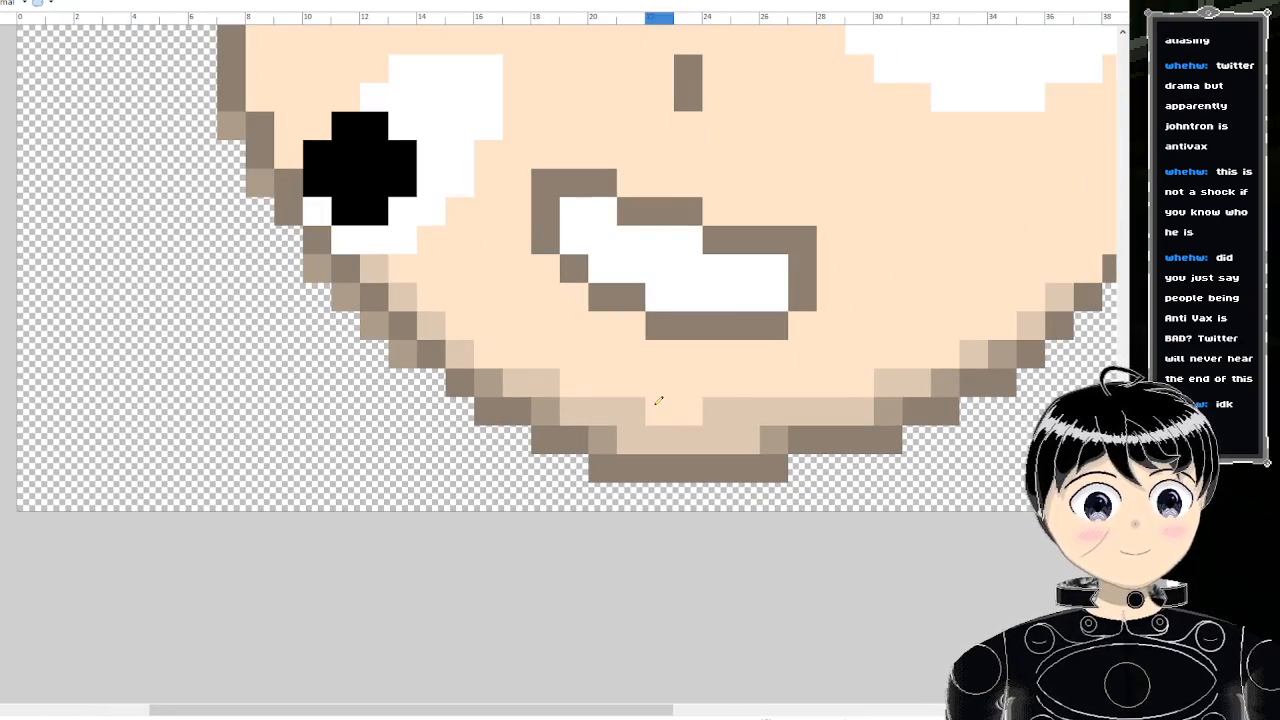
scroll(703, 404, down, 5)
scroll(762, 345, up, 5)
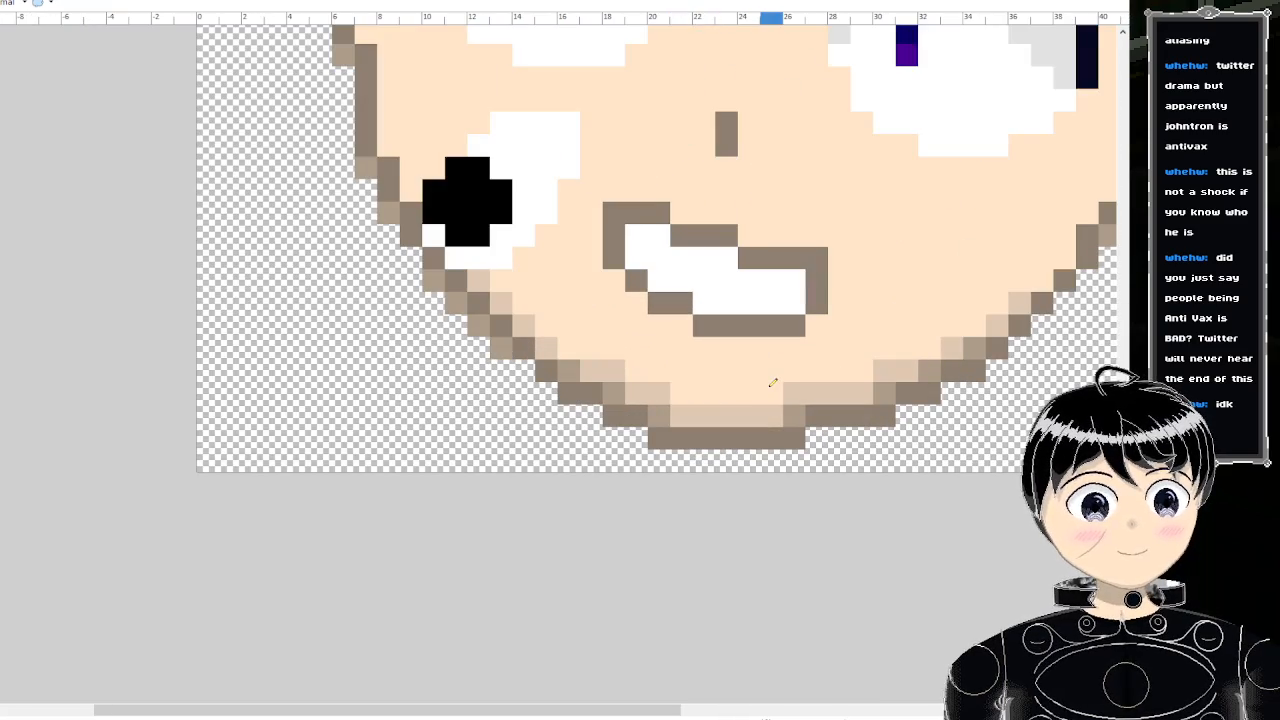
scroll(766, 382, down, 5)
scroll(818, 365, up, 5)
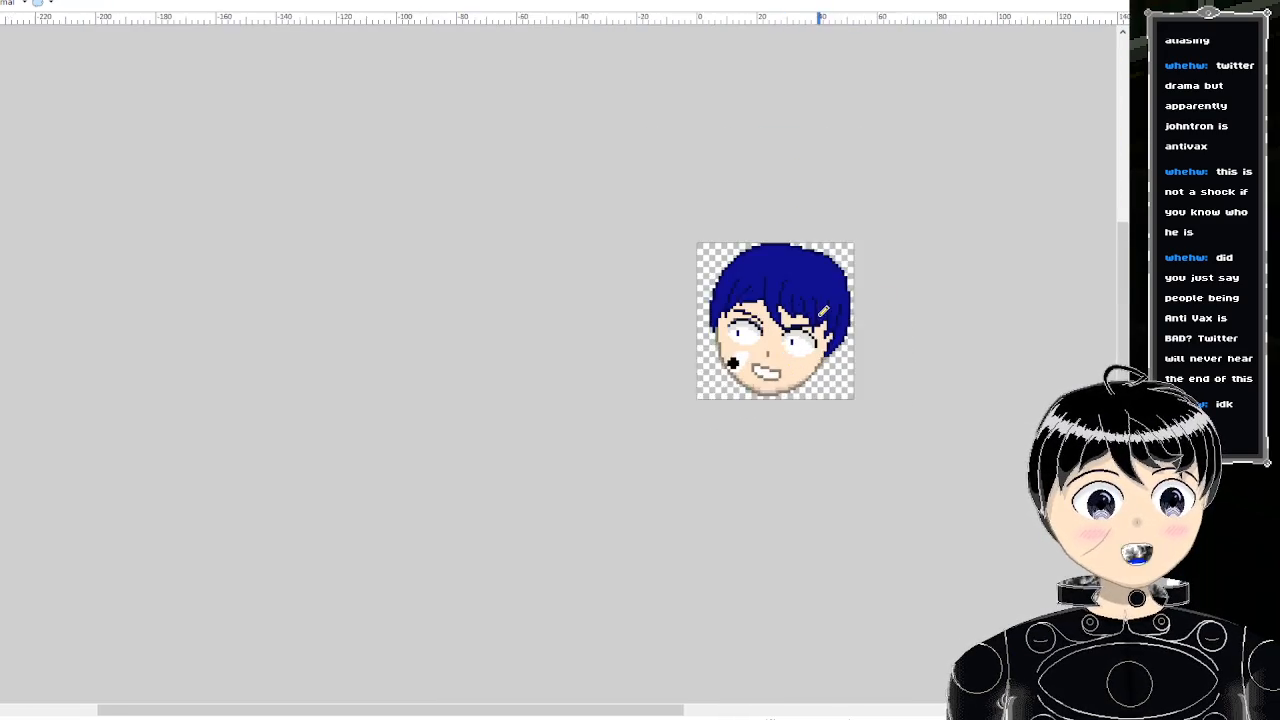
scroll(822, 395, up, 1)
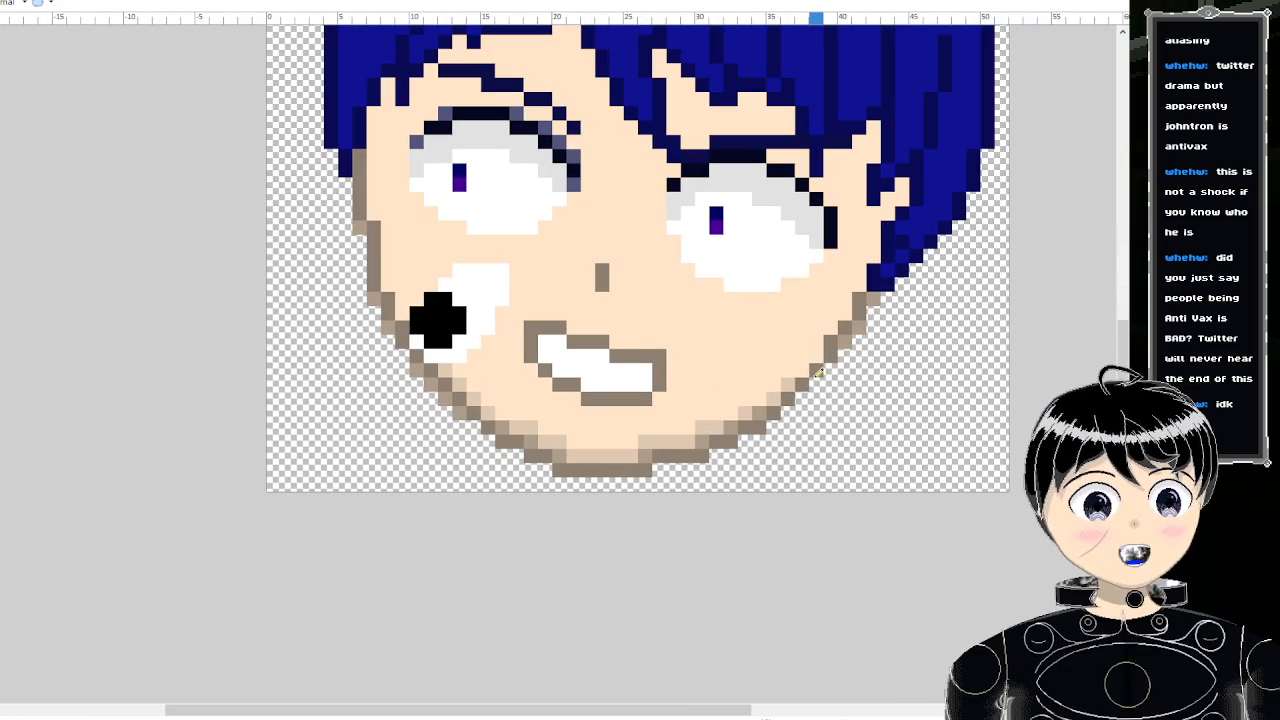
- Compare the jaw shading with the grinning pixel face and the blue-haired portrait in the reference document
scroll(564, 296, down, 3)
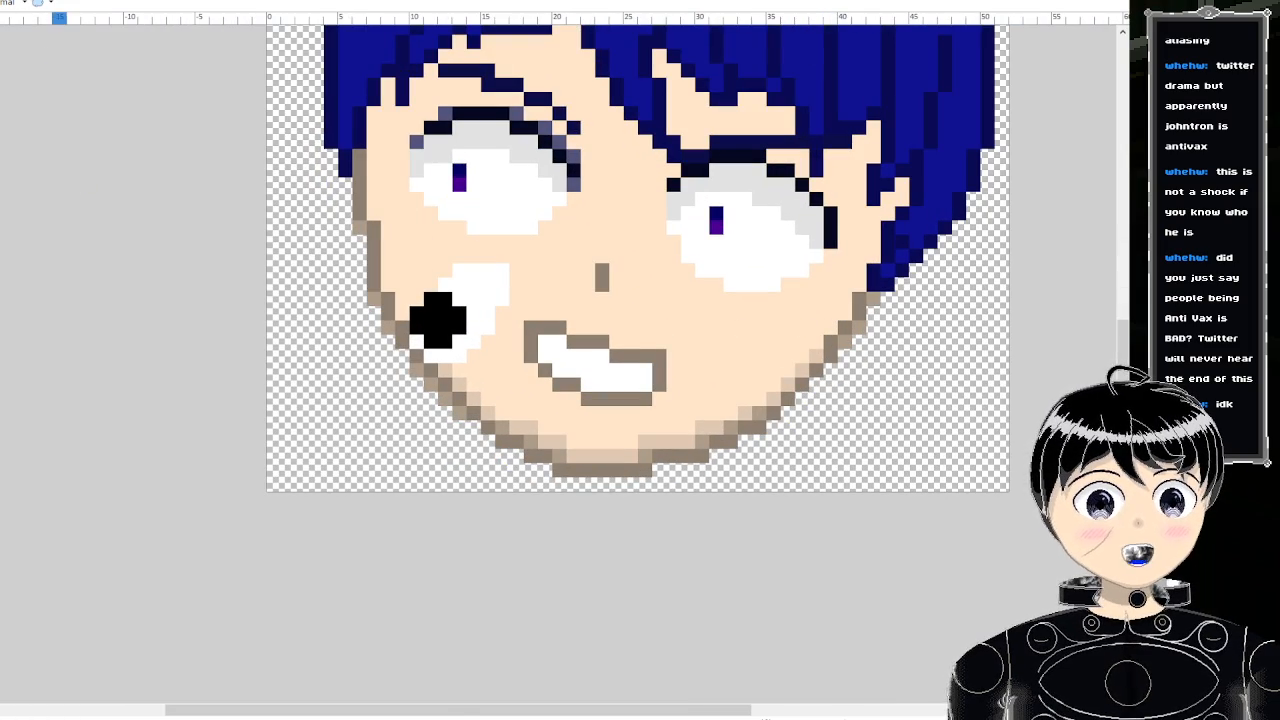
scroll(353, 273, down, 10)
scroll(383, 382, up, 1)
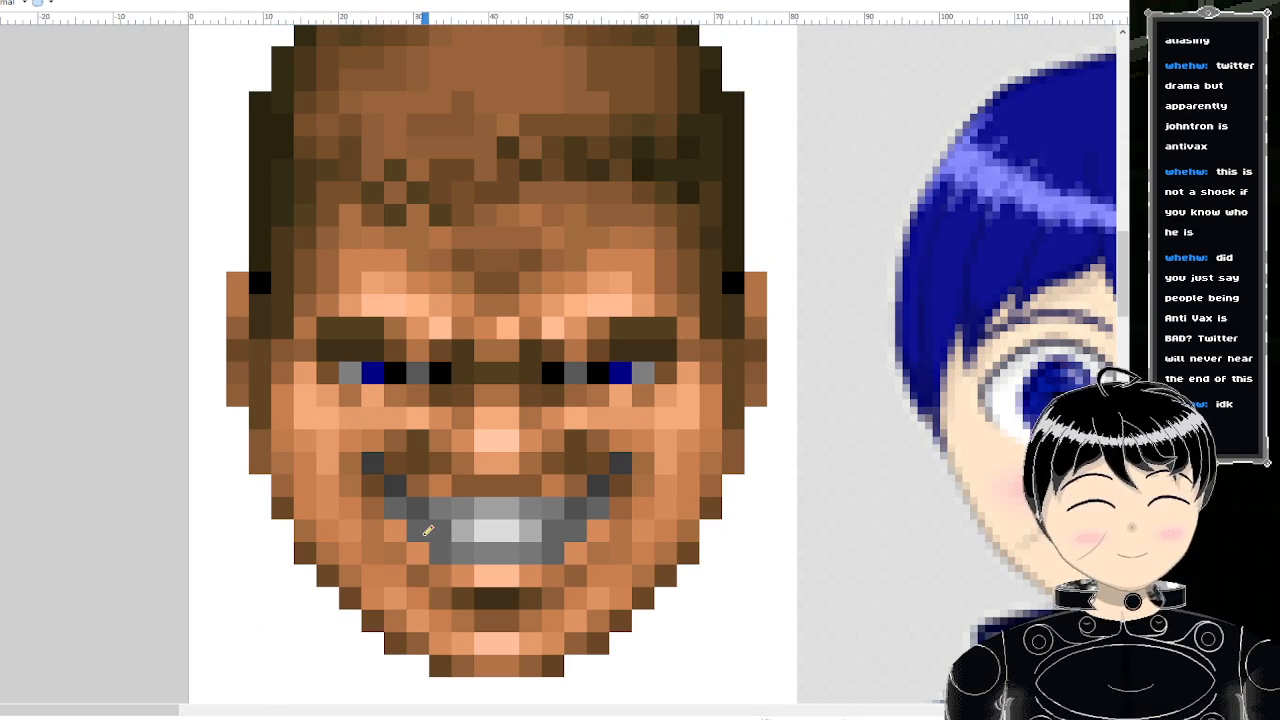
scroll(395, 370, down, 3)
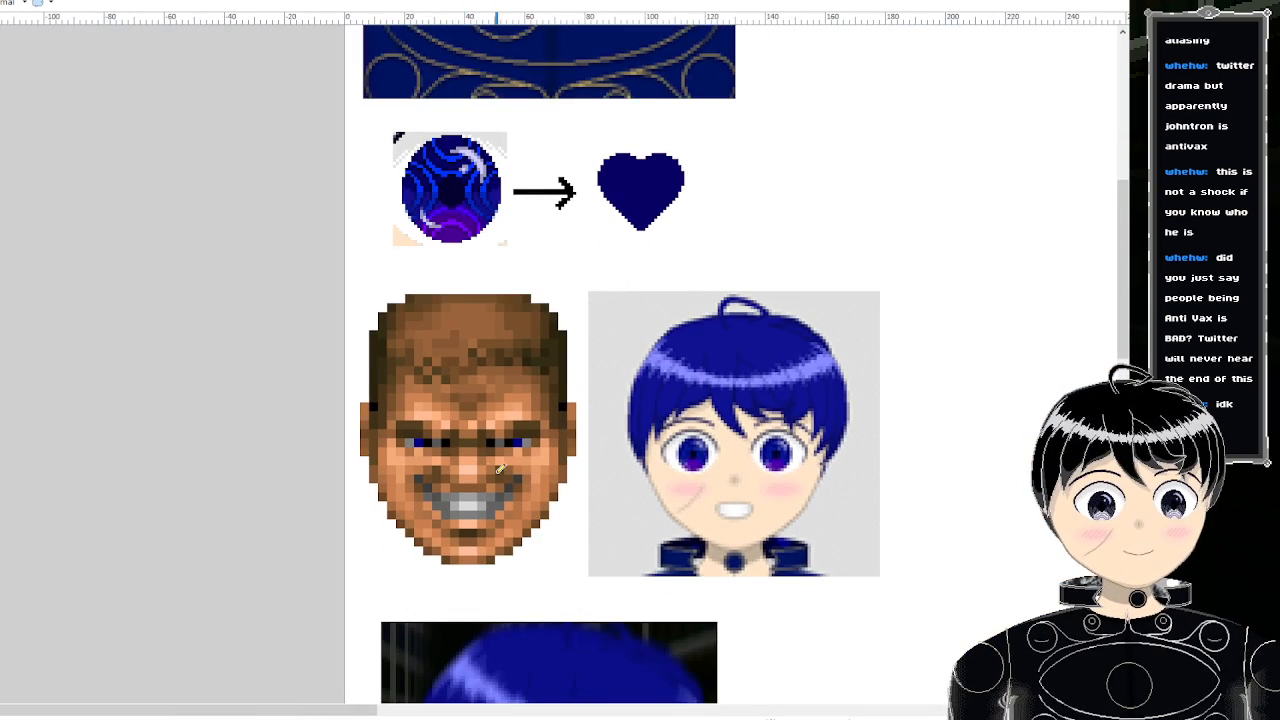
scroll(517, 295, up, 2)
key(ctrl+Tab)
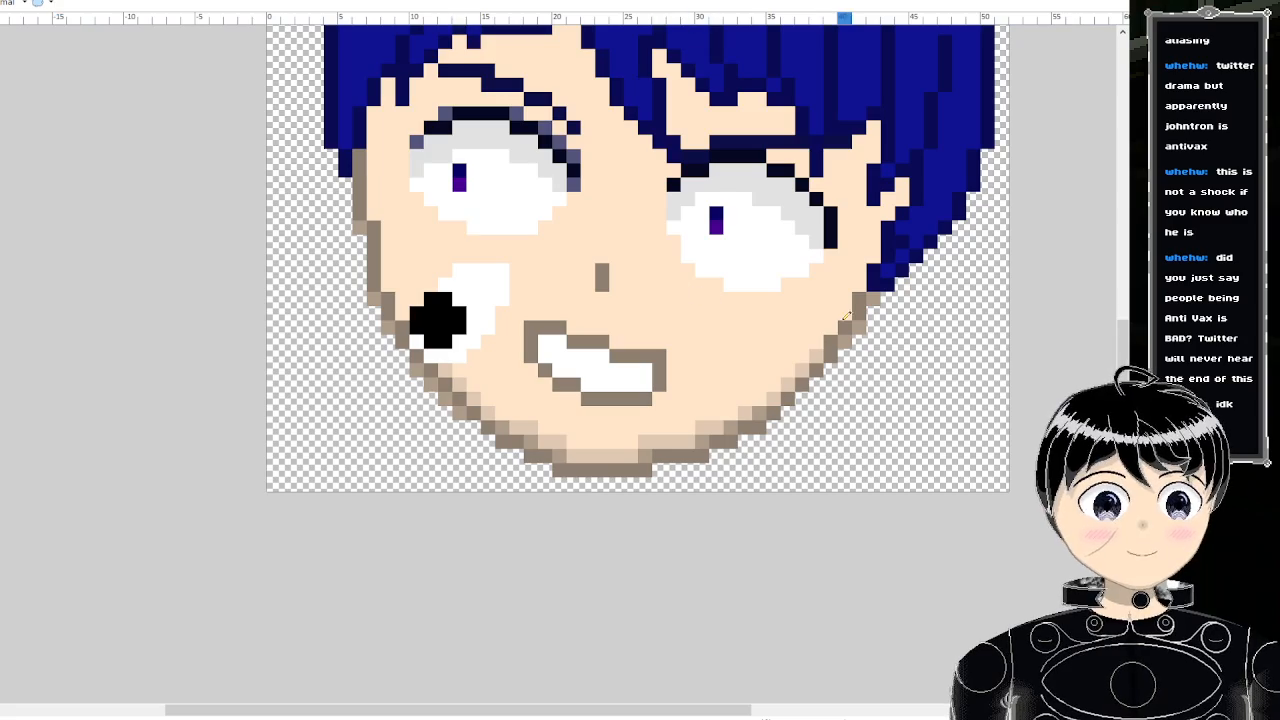
- Extend the tan shadow up the right jaw to just below the hair and retouch the shadow along the chin
scroll(838, 327, up, 1)
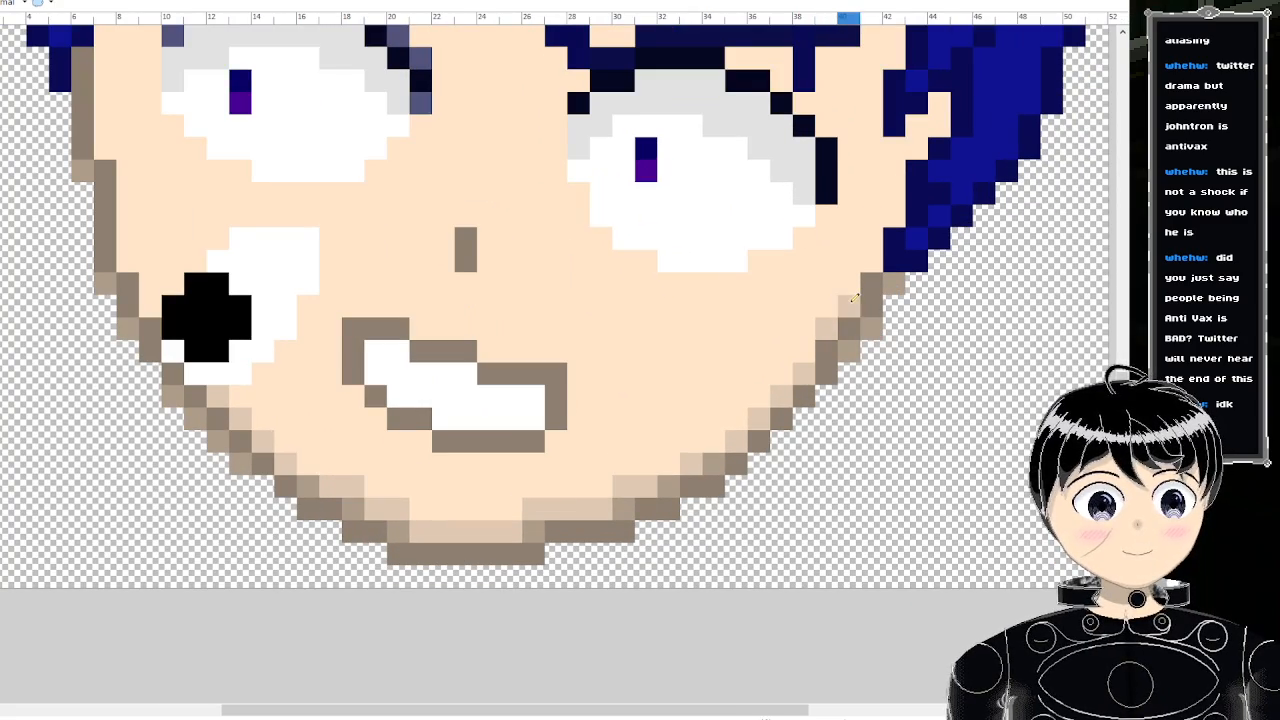
scroll(810, 300, down, 2)
scroll(790, 300, down, 2)
scroll(690, 340, up, 3)
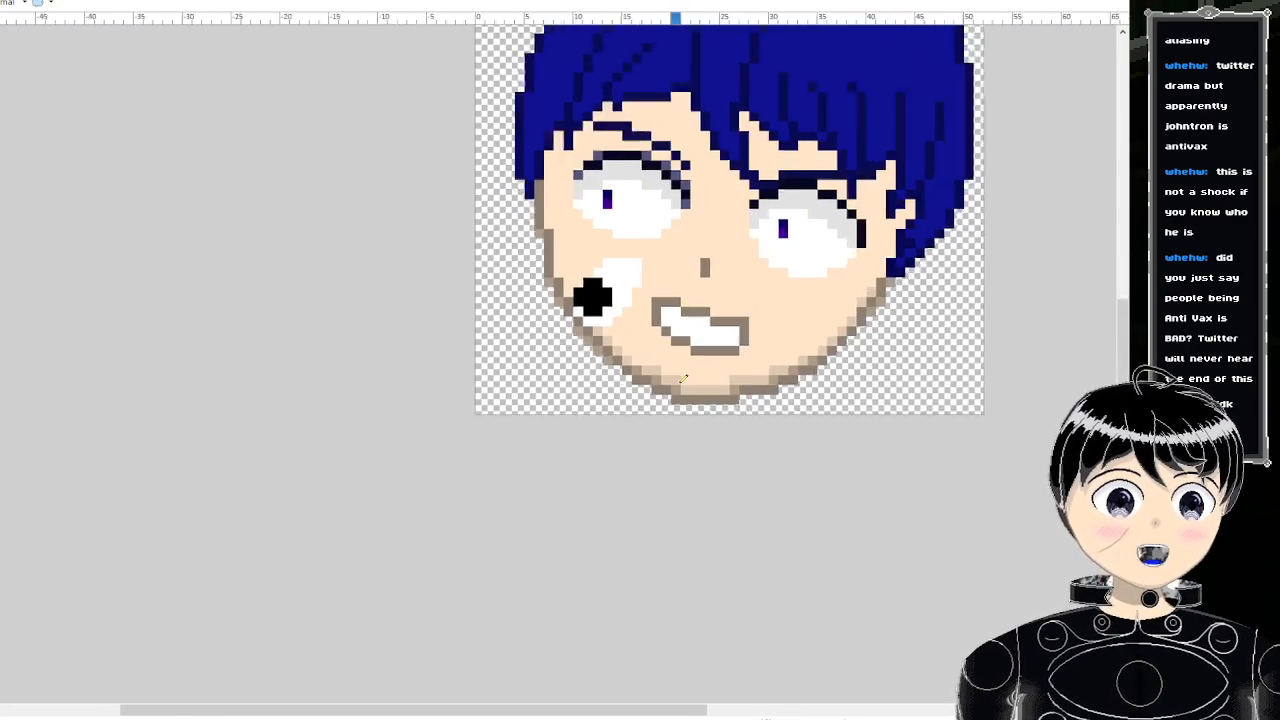
mouse_move(758, 375)
mouse_down()
mouse_move(670, 362)
mouse_move(760, 372)
mouse_move(690, 371)
mouse_up()
click(808, 362)
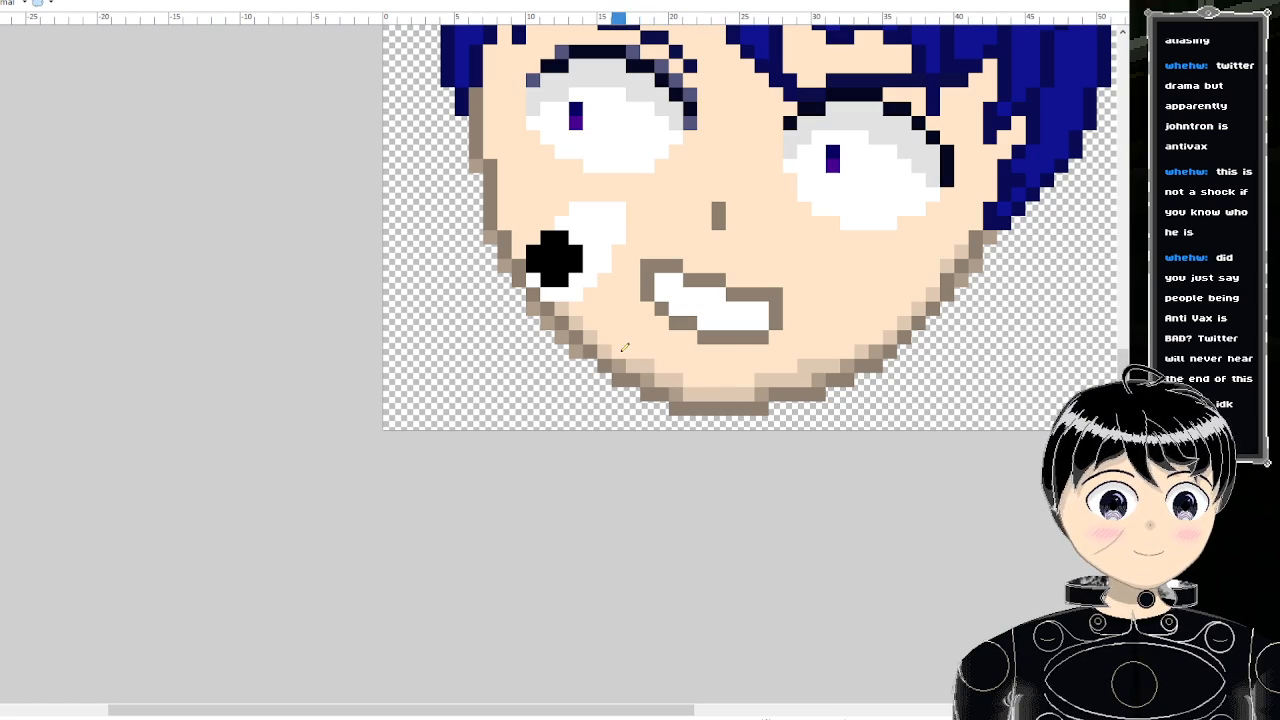
scroll(854, 343, down, 6)
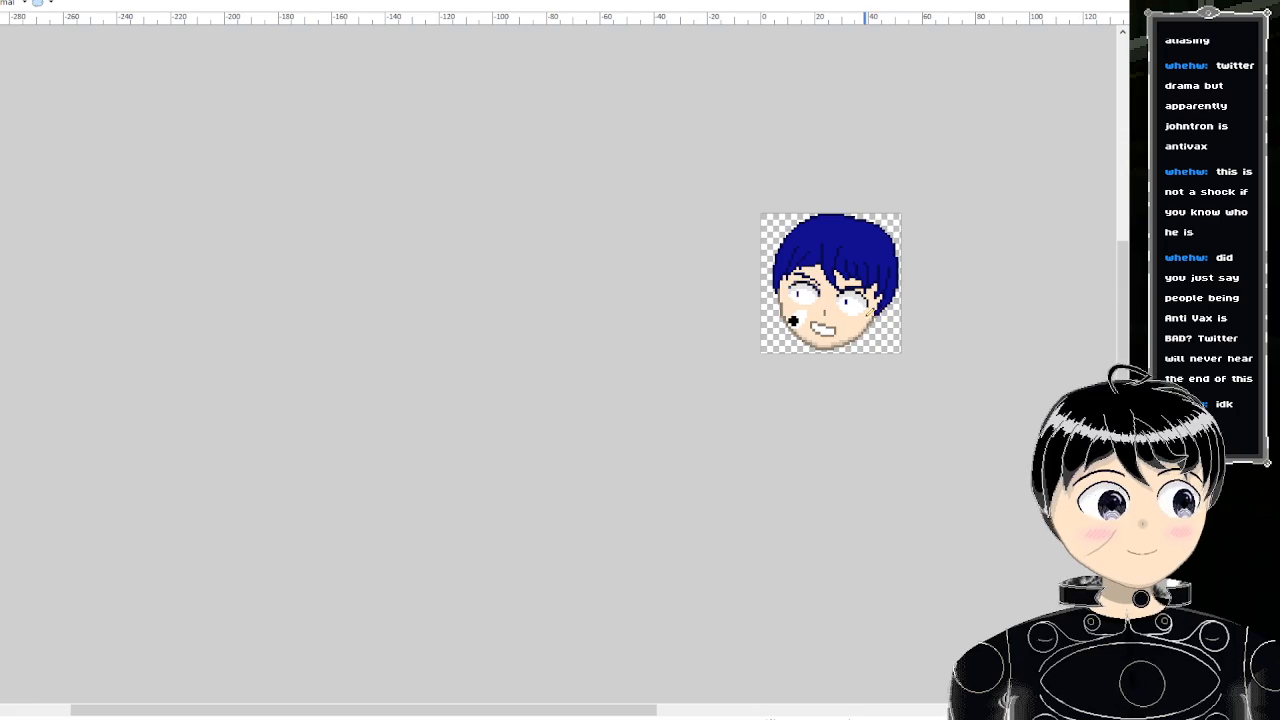
- Inspect the finished jaw and chin shading on the pixel head both close up and at small size
scroll(835, 312, up, 6)
scroll(785, 352, up, 1)
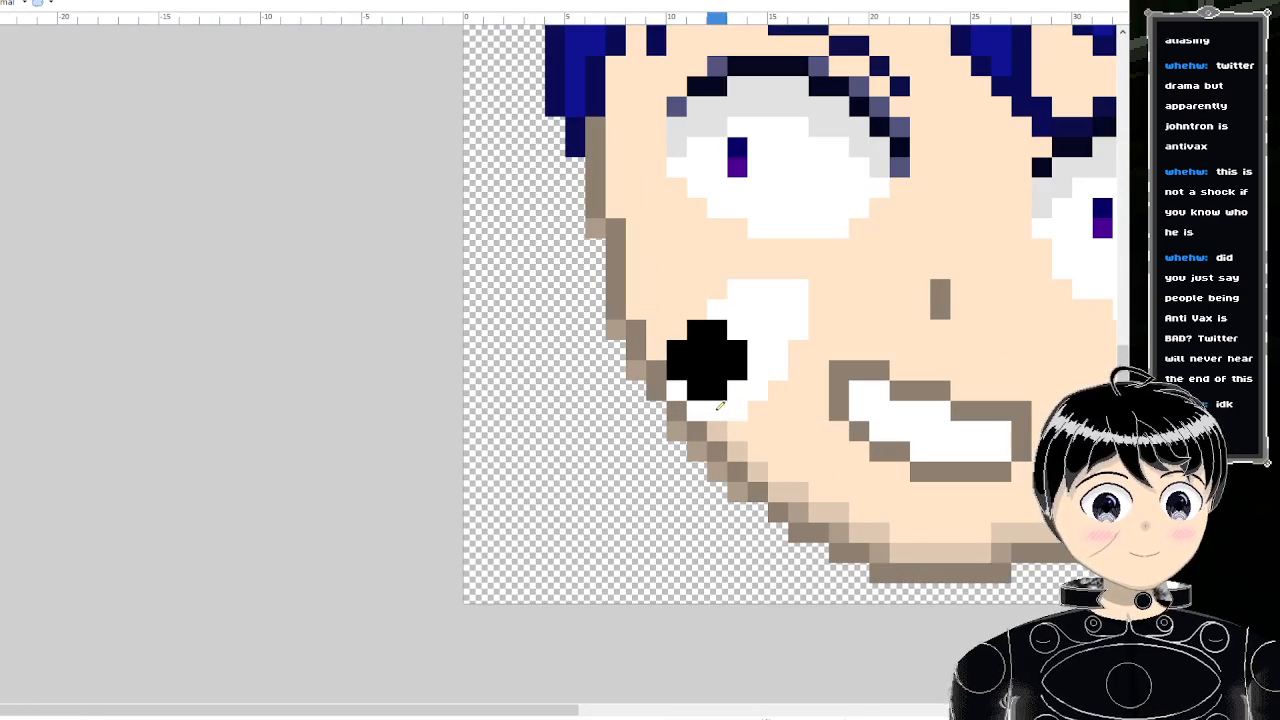
scroll(760, 260, down, 6)
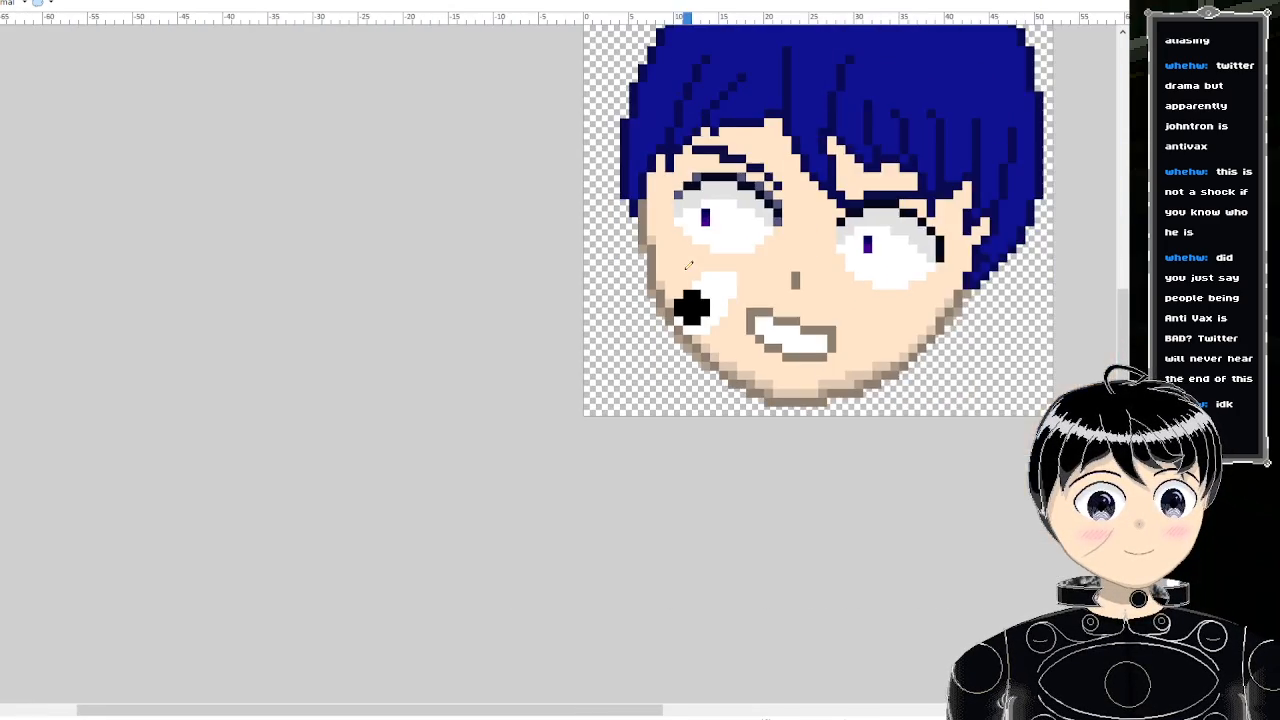
scroll(860, 238, up, 1)
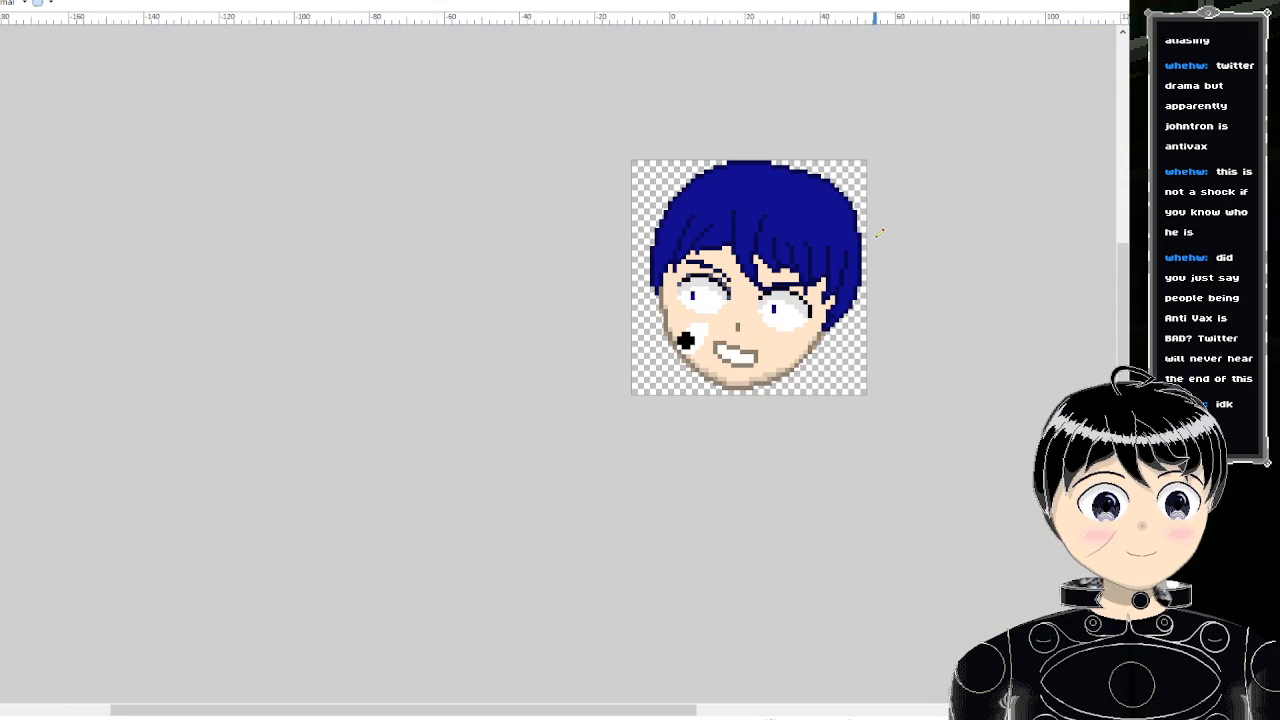
scroll(803, 258, up, 3)
scroll(800, 401, down, 3)
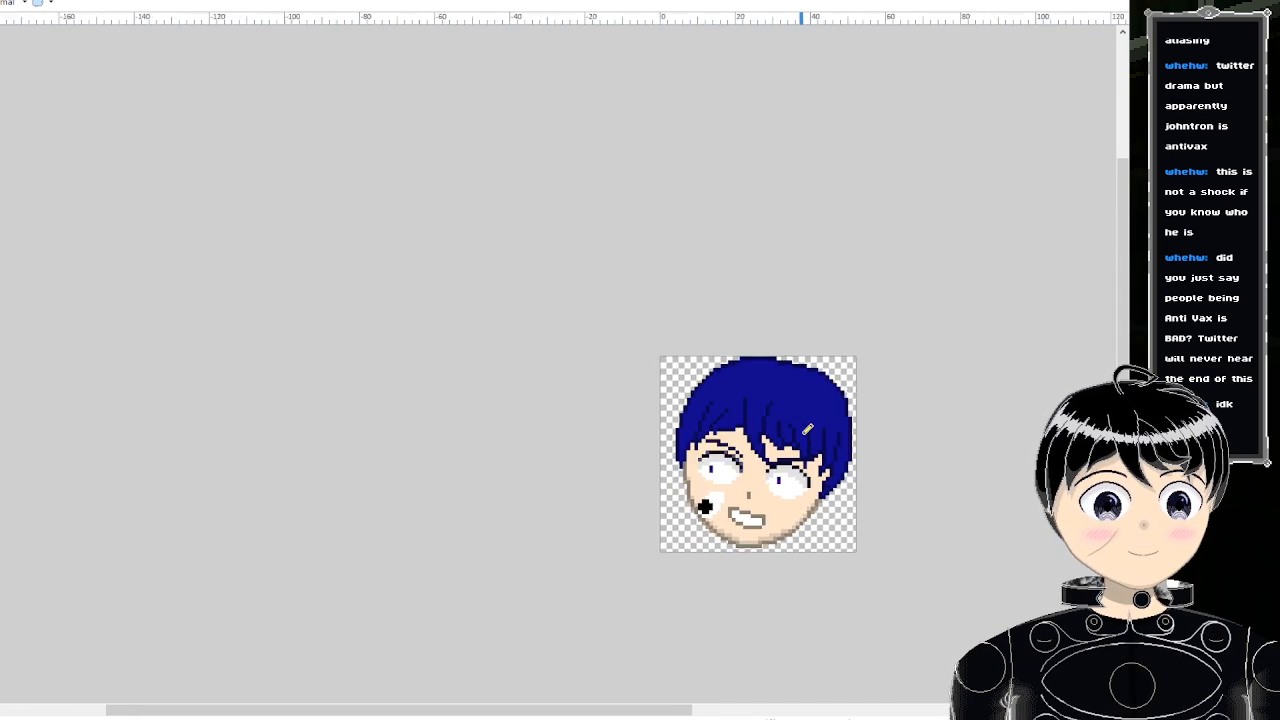
scroll(803, 482, up, 4)
scroll(800, 480, up, 3)
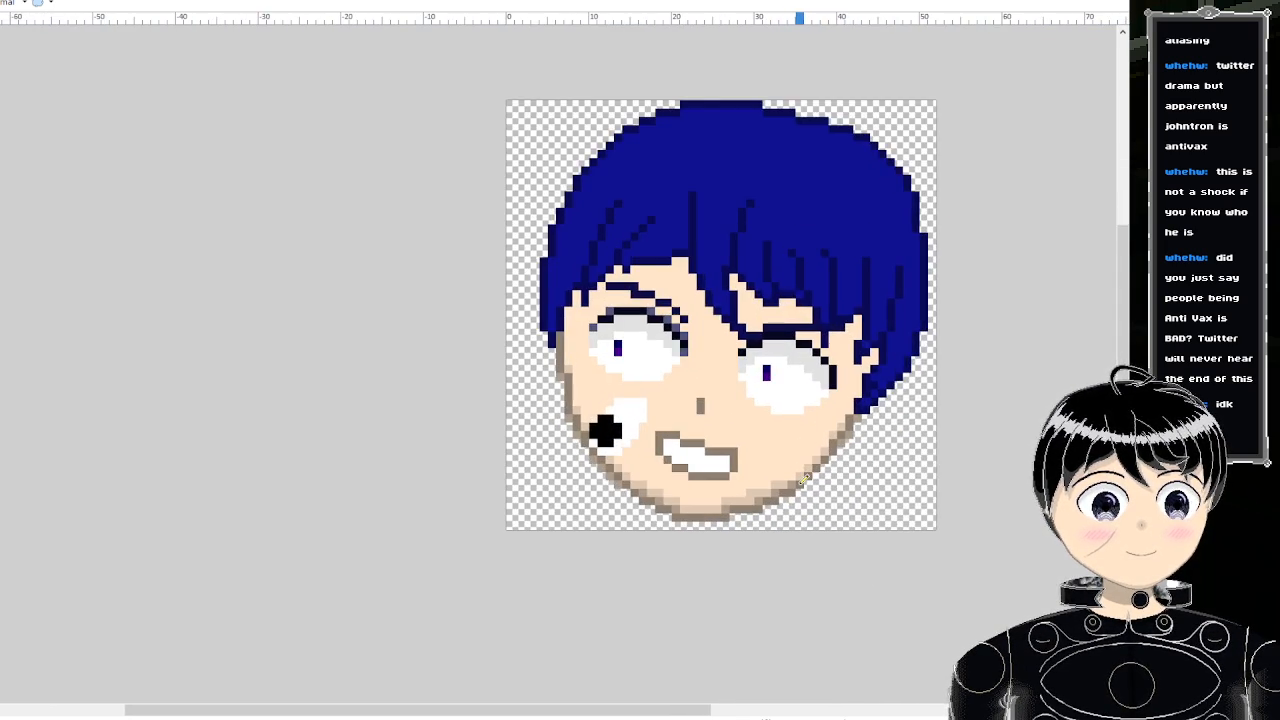
scroll(713, 488, up, 1)
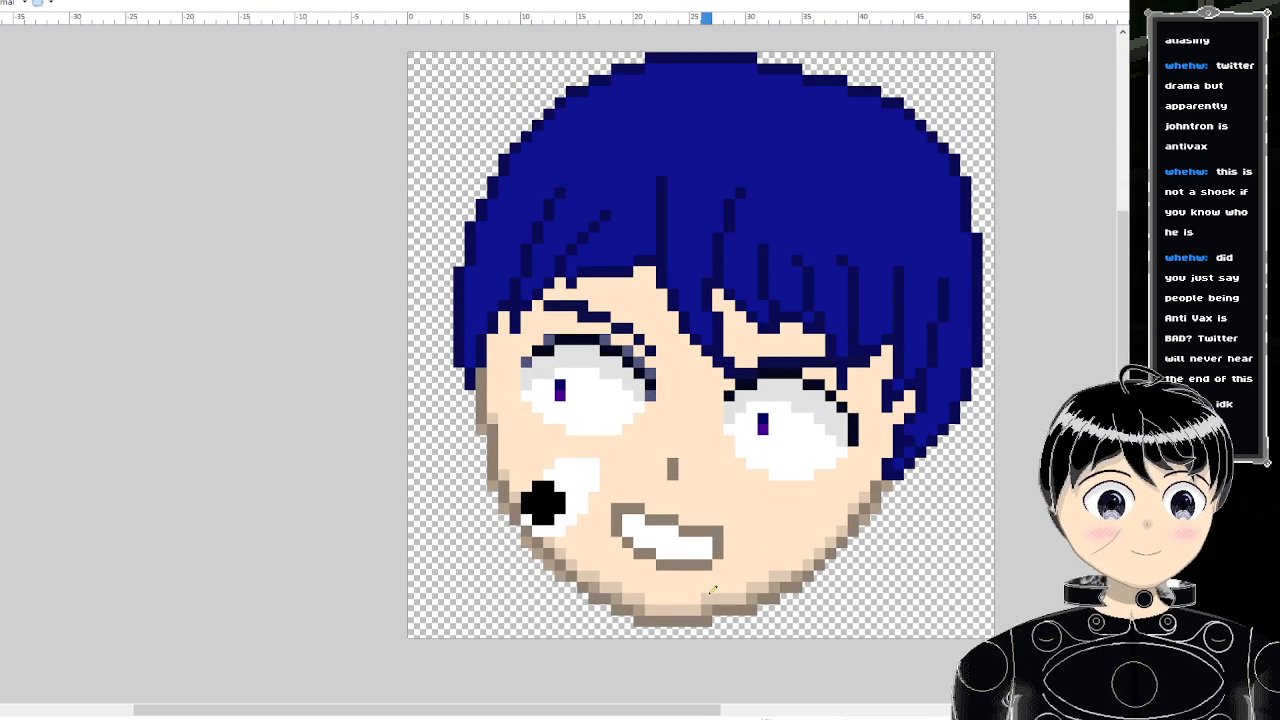
scroll(727, 586, down, 3)
scroll(748, 513, down, 1)
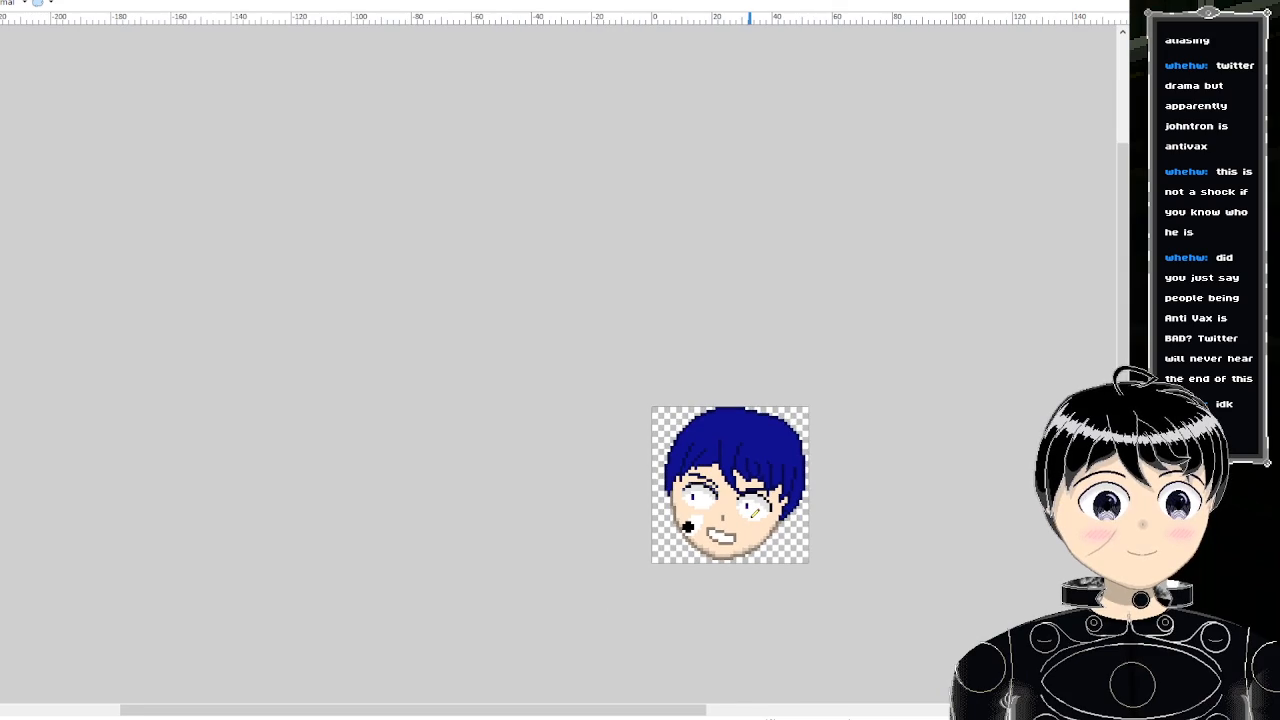
scroll(757, 519, up, 1)
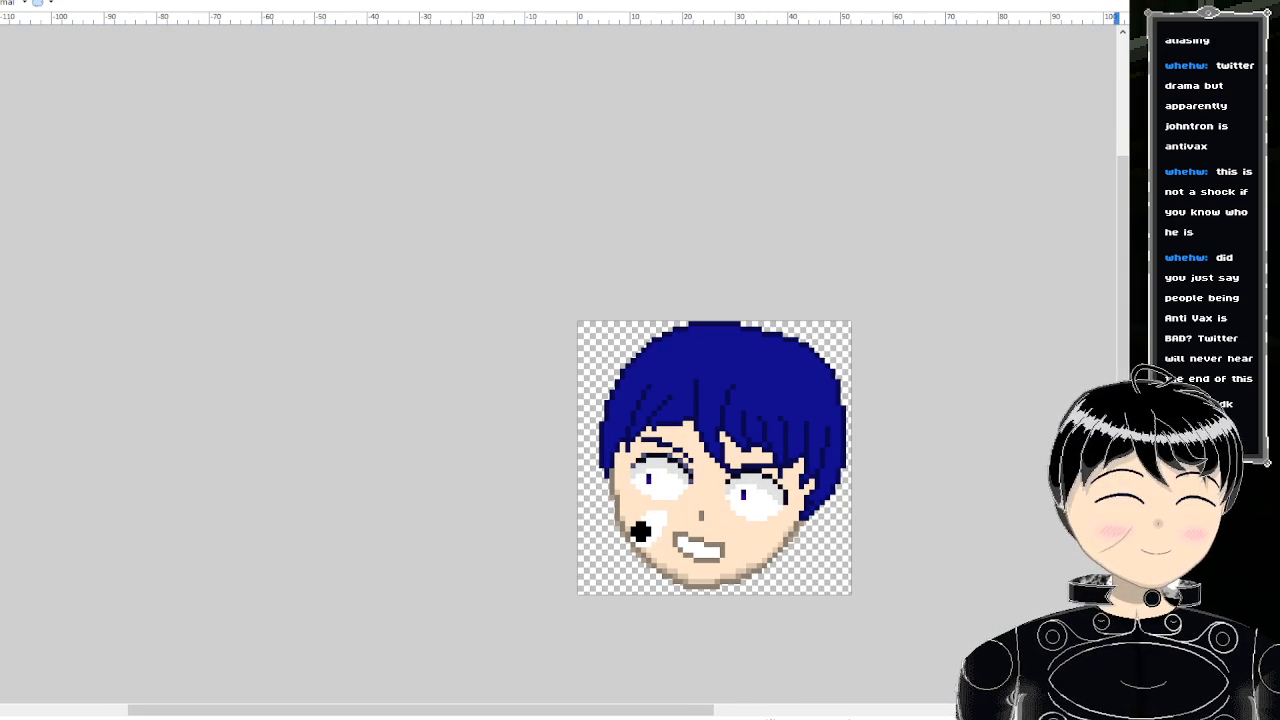
- Sample the dark blue hair shadow colour from the large reference artwork and shade the lower part of the central fringe lock with it
key(ctrl+Tab)
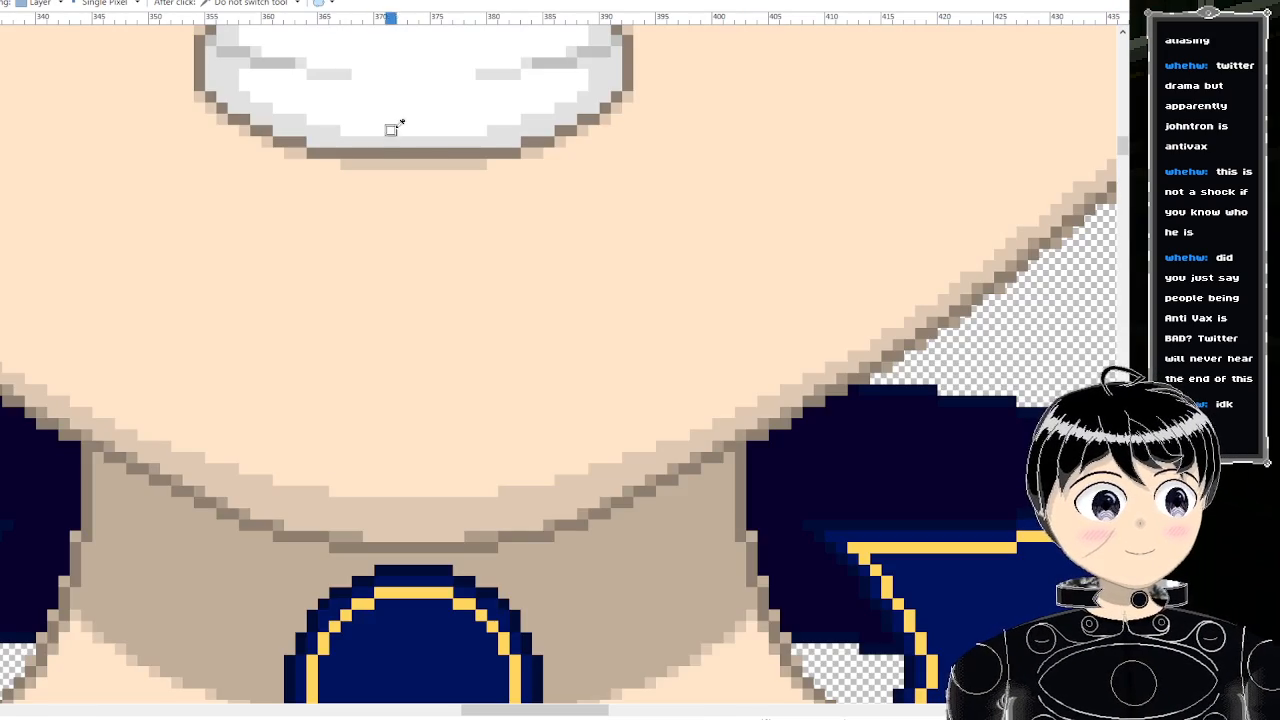
scroll(460, 170, up, 5)
scroll(545, 200, up, 6)
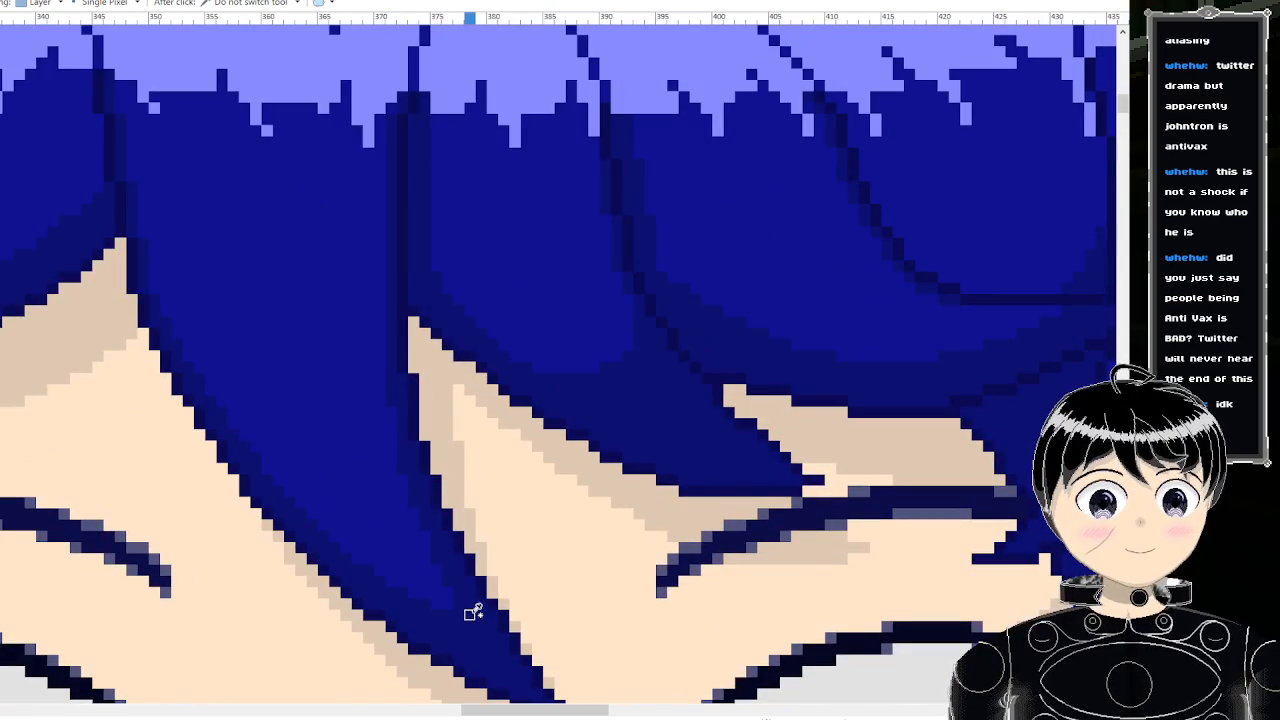
scroll(590, 378, down, 5)
scroll(805, 420, up, 4)
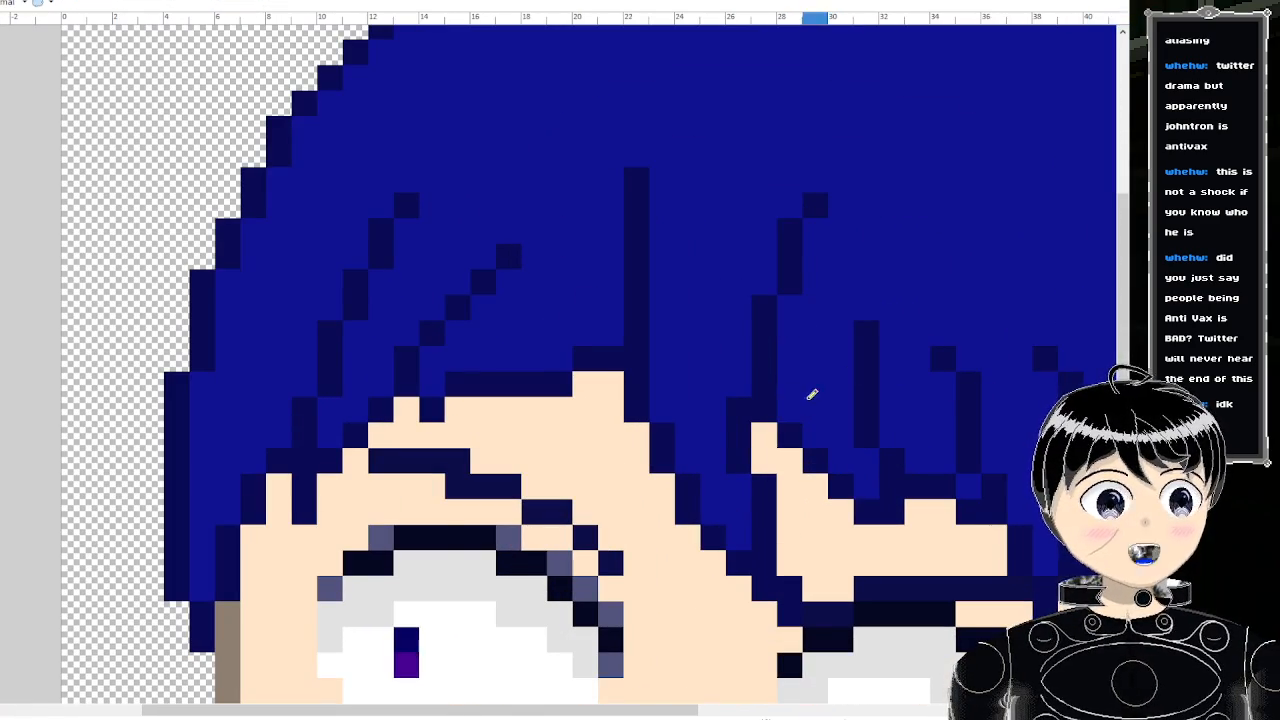
scroll(811, 394, up, 1)
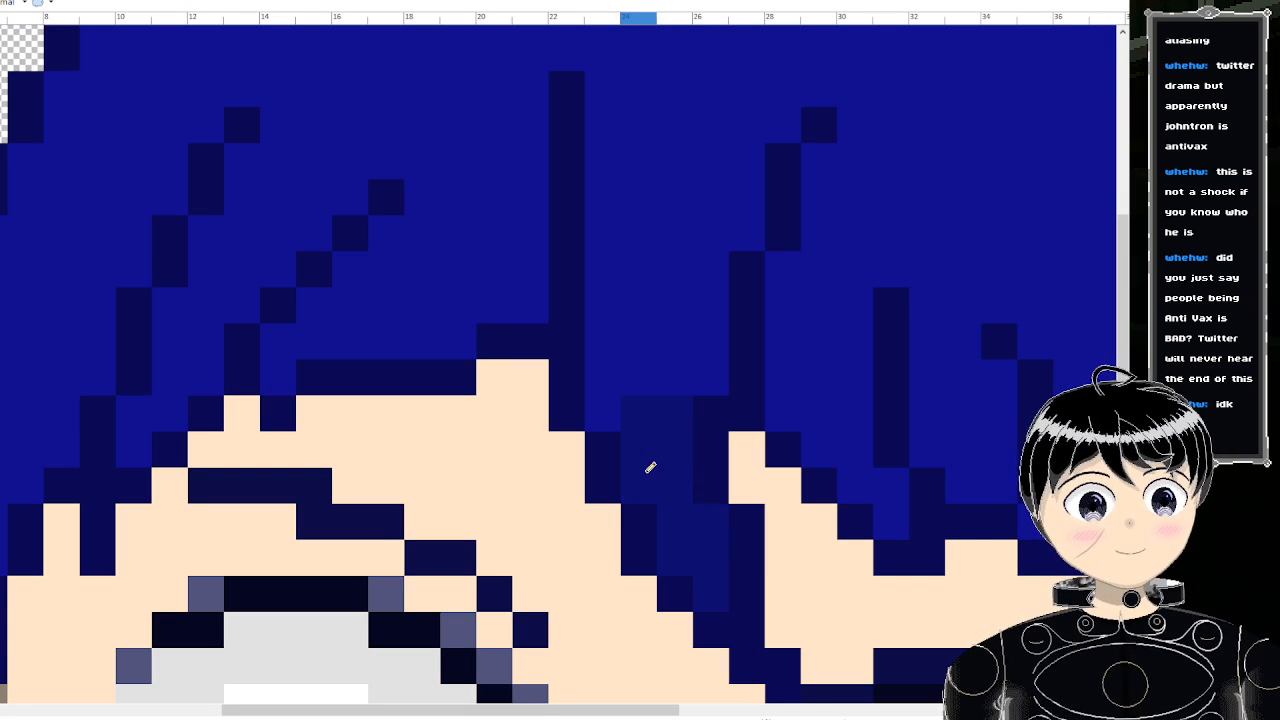
- Reshape the upper edge of the central lock's shadow into a curve that rises one pixel at each side
scroll(660, 371, down, 3)
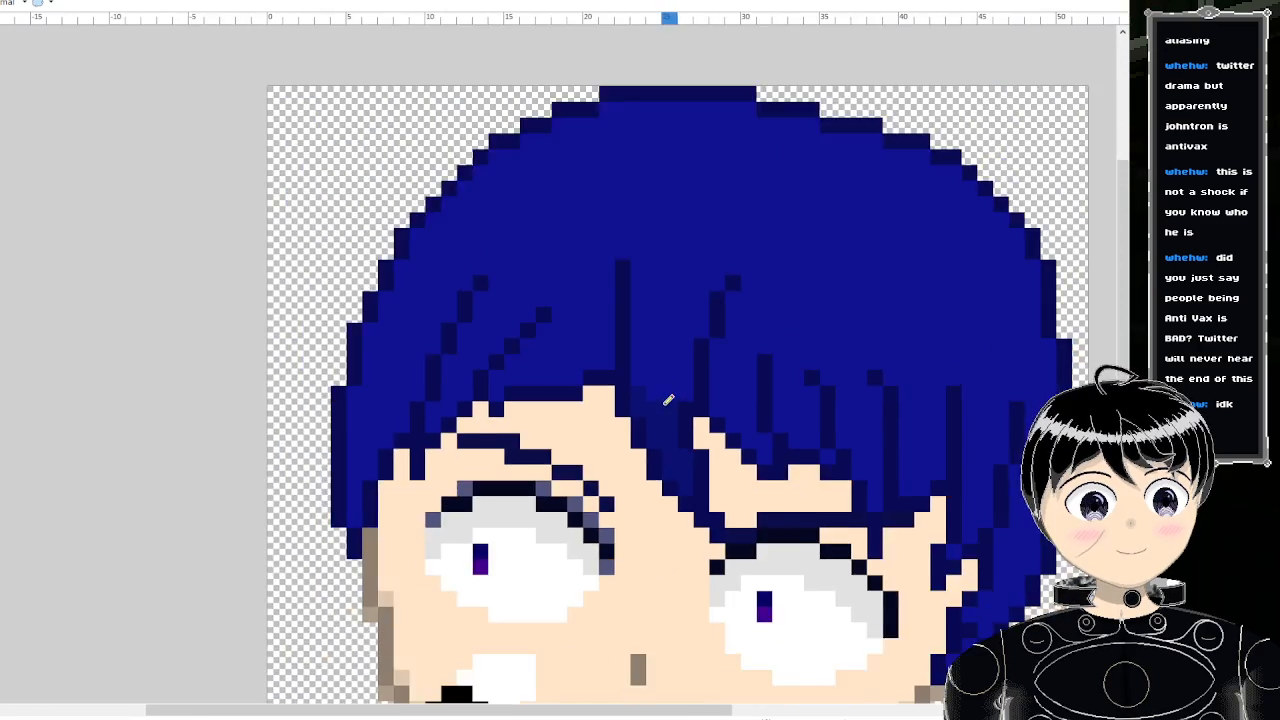
scroll(661, 388, up, 1)
scroll(661, 388, up, 1)
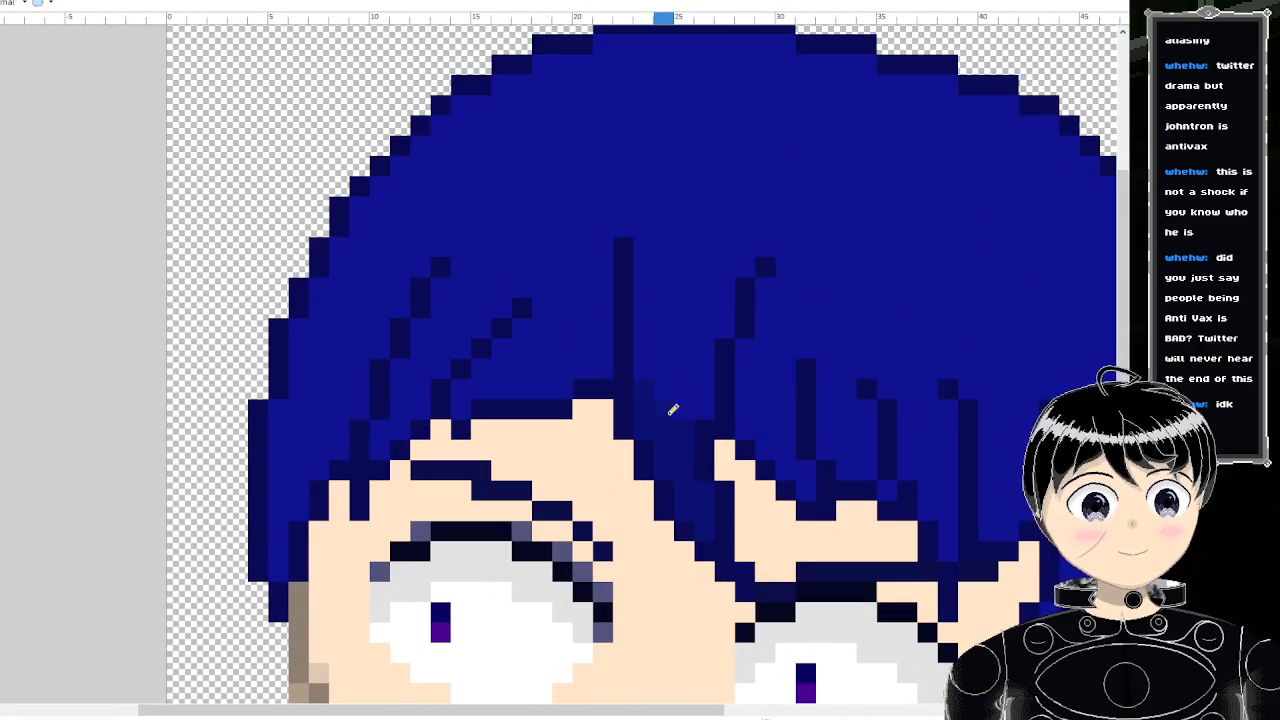
scroll(704, 391, down, 3)
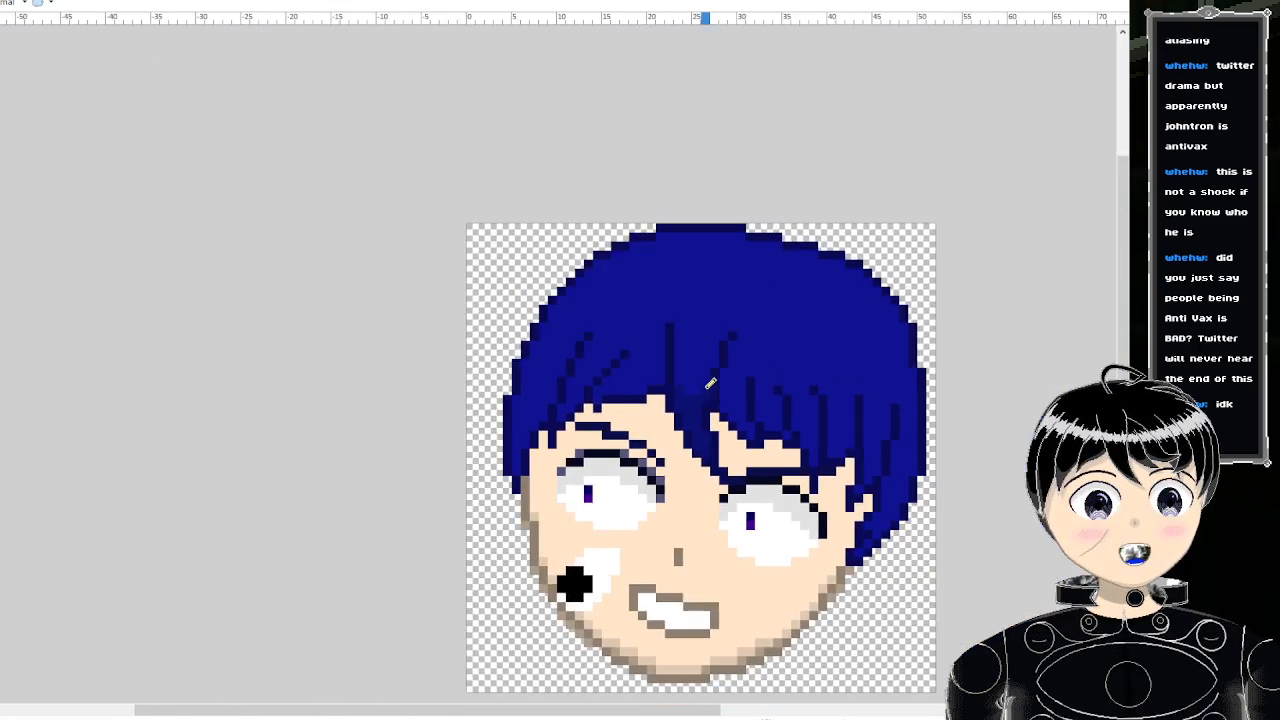
scroll(706, 371, up, 1)
scroll(706, 371, up, 1)
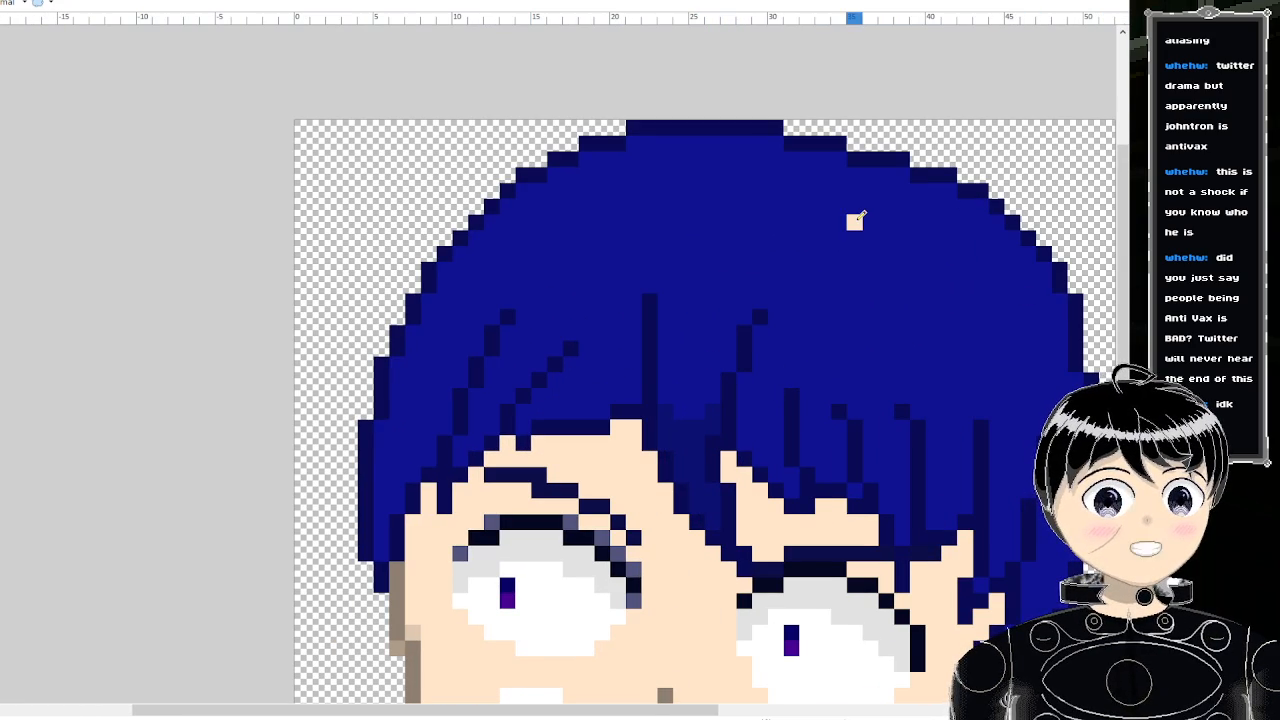
- Add a stepped dark blue shadow along the lower edge of the fringe lock just right of the central one
key(k)
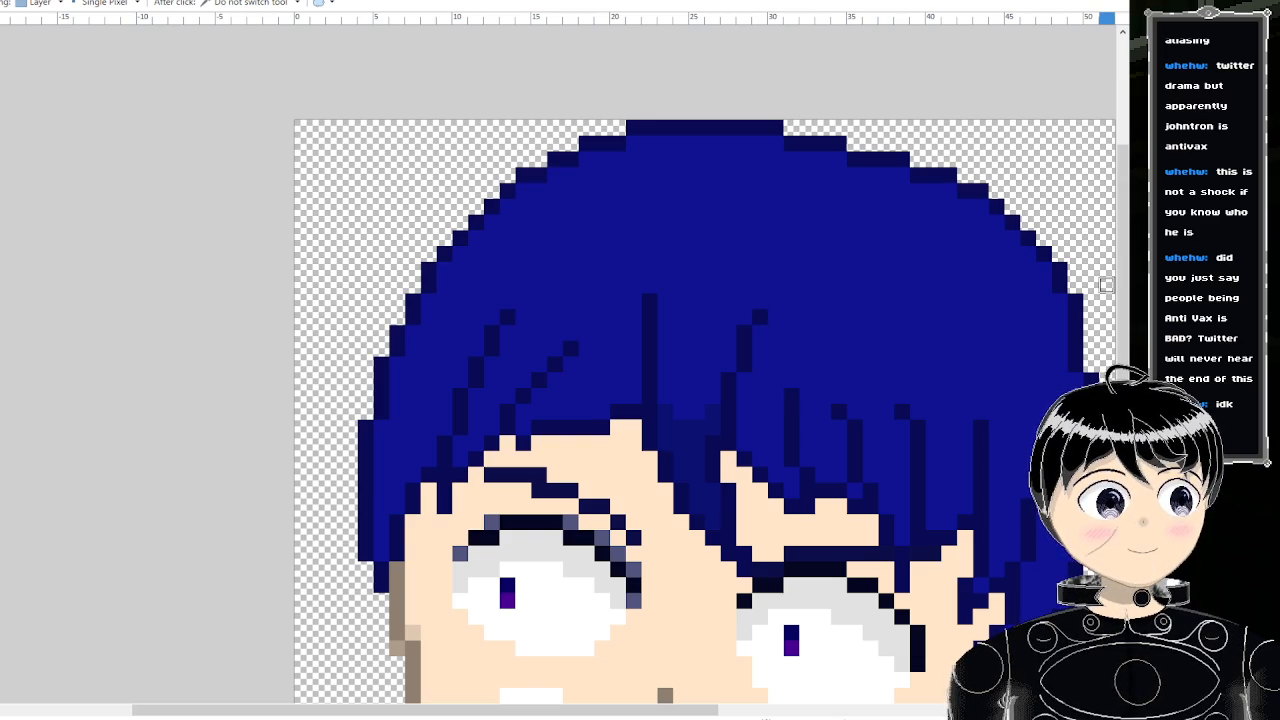
scroll(697, 429, up, 3)
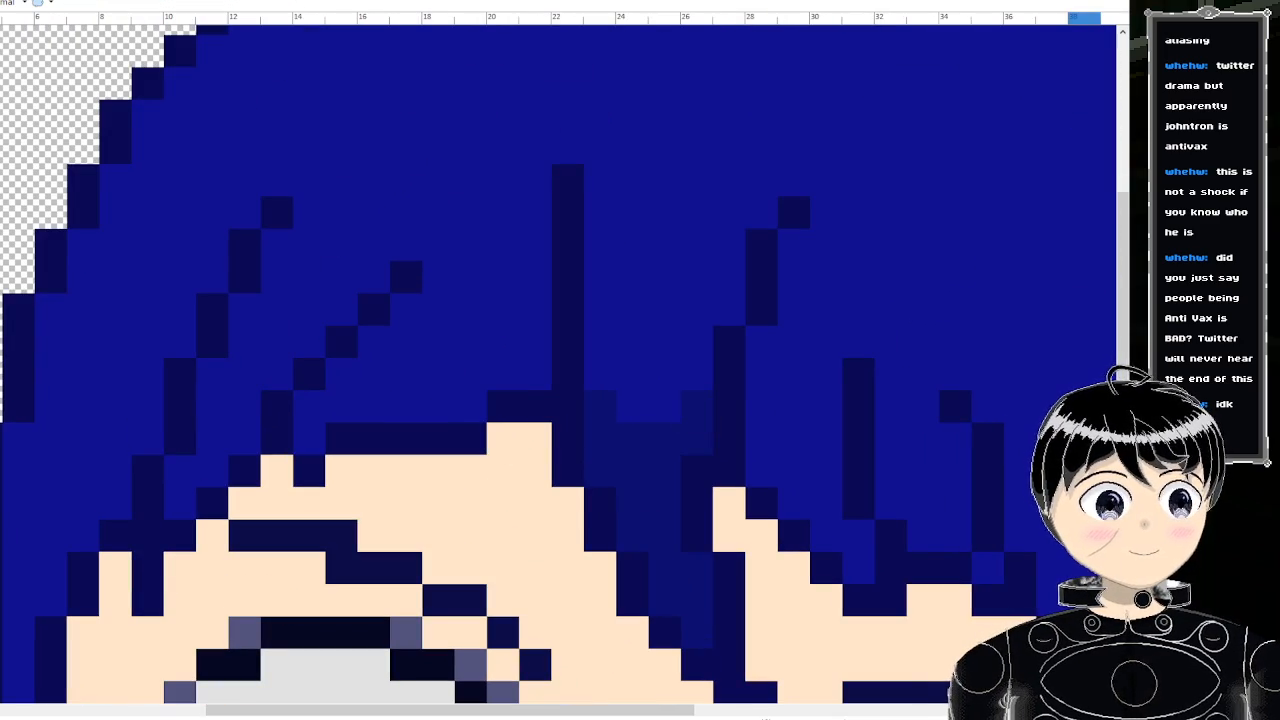
scroll(697, 409, down, 3)
scroll(700, 405, down, 3)
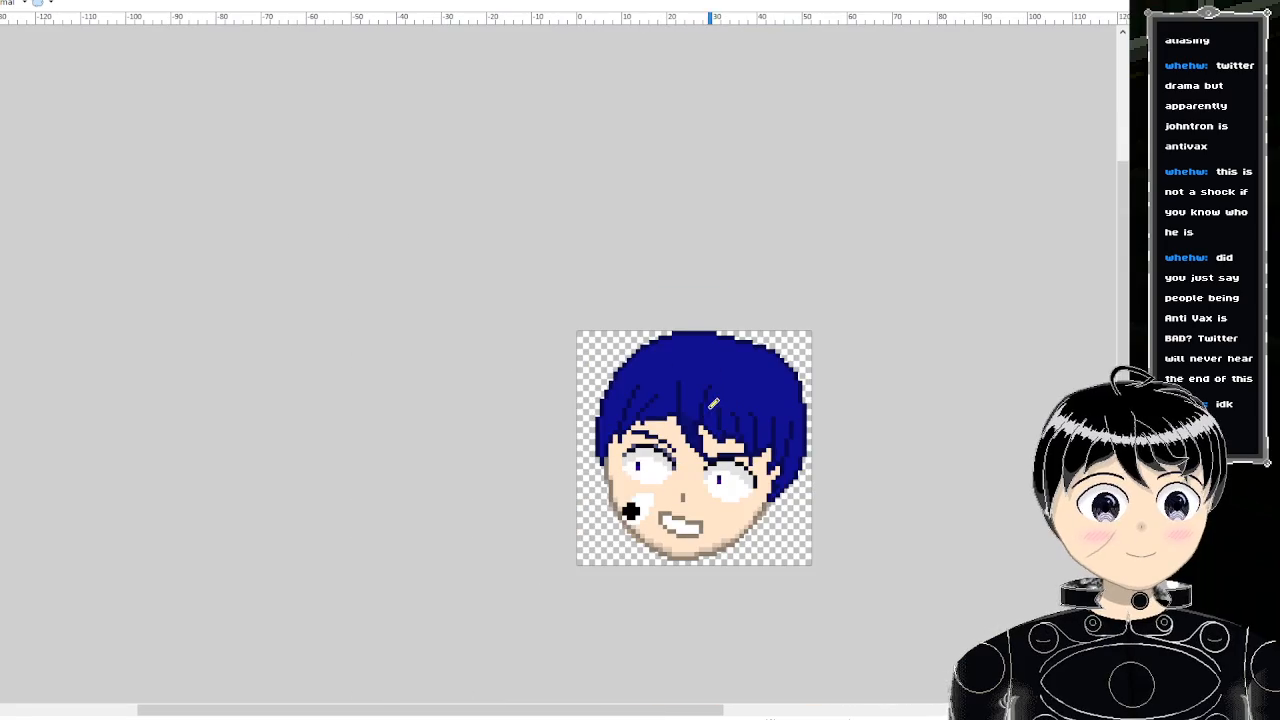
scroll(722, 410, up, 4)
scroll(727, 425, up, 2)
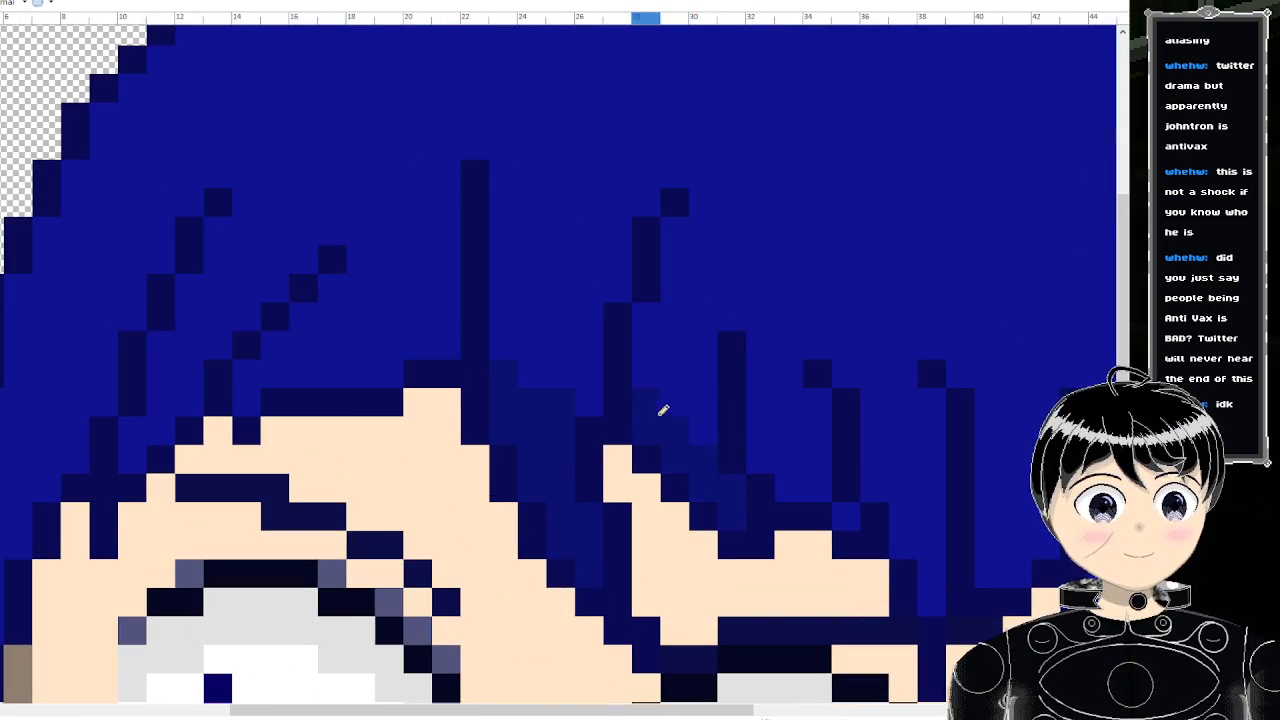
scroll(648, 362, down, 4)
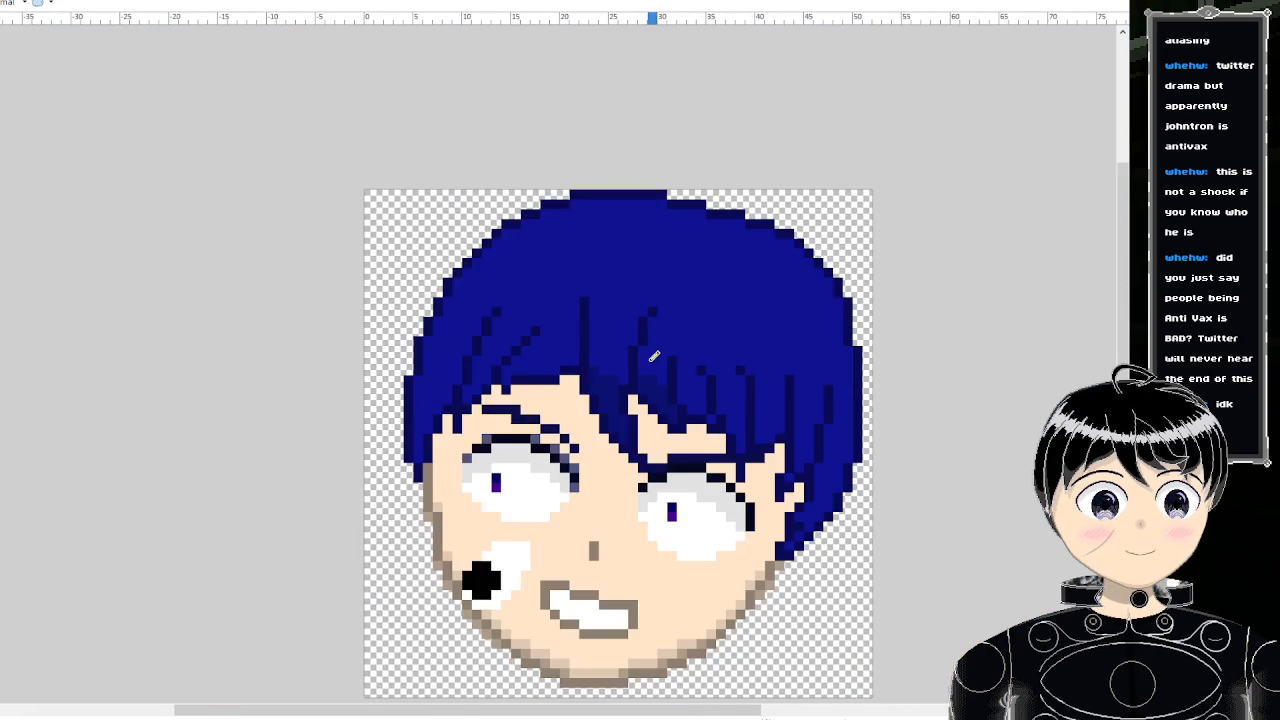
scroll(562, 376, down, 1)
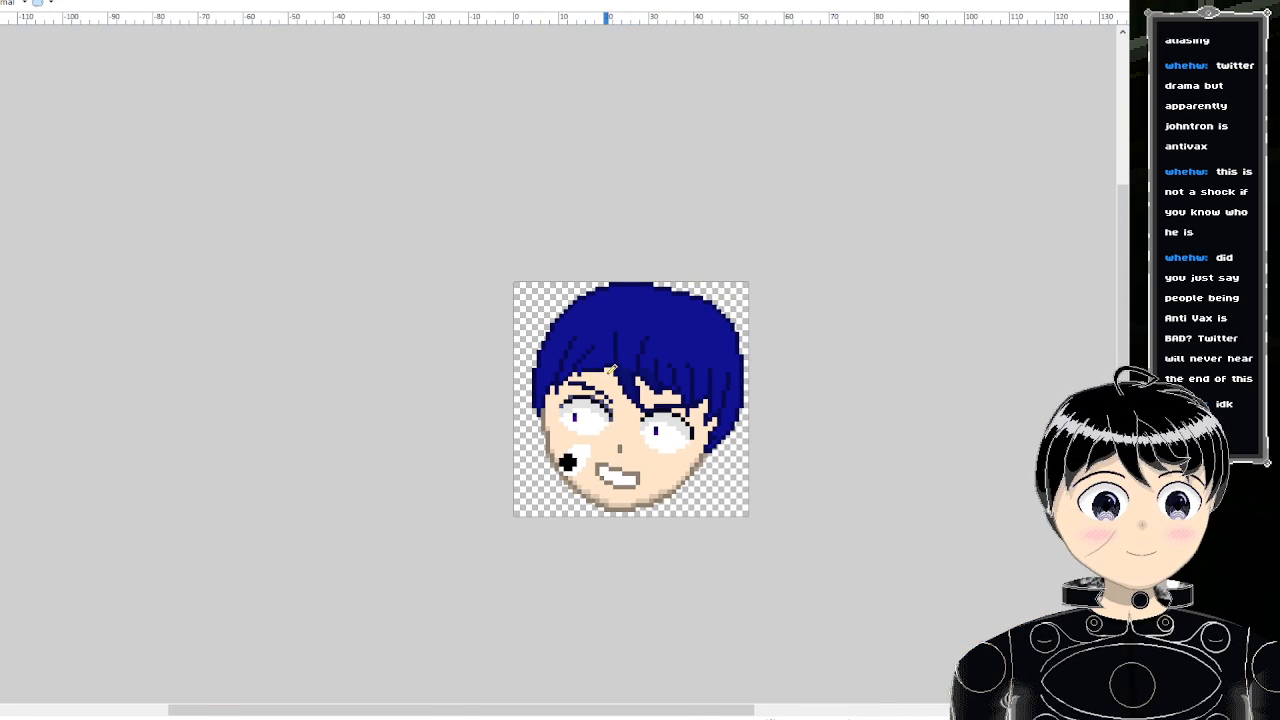
scroll(690, 410, down, 3)
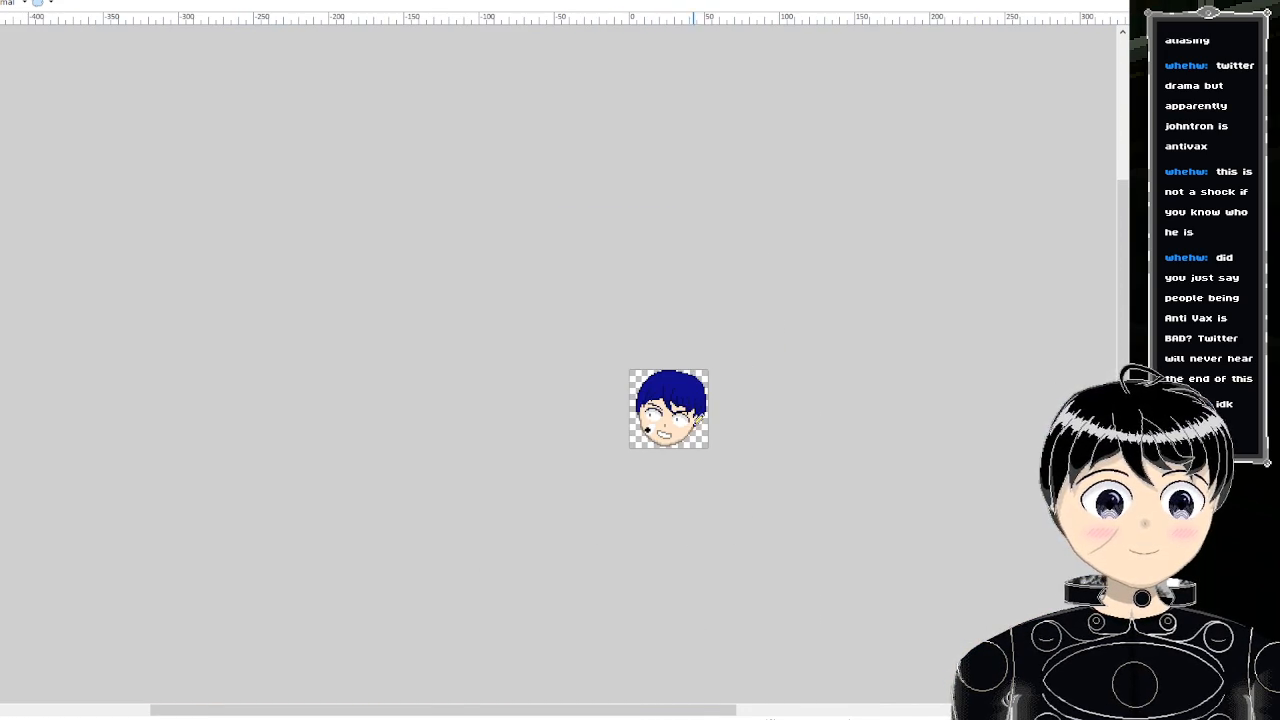
scroll(690, 410, up, 4)
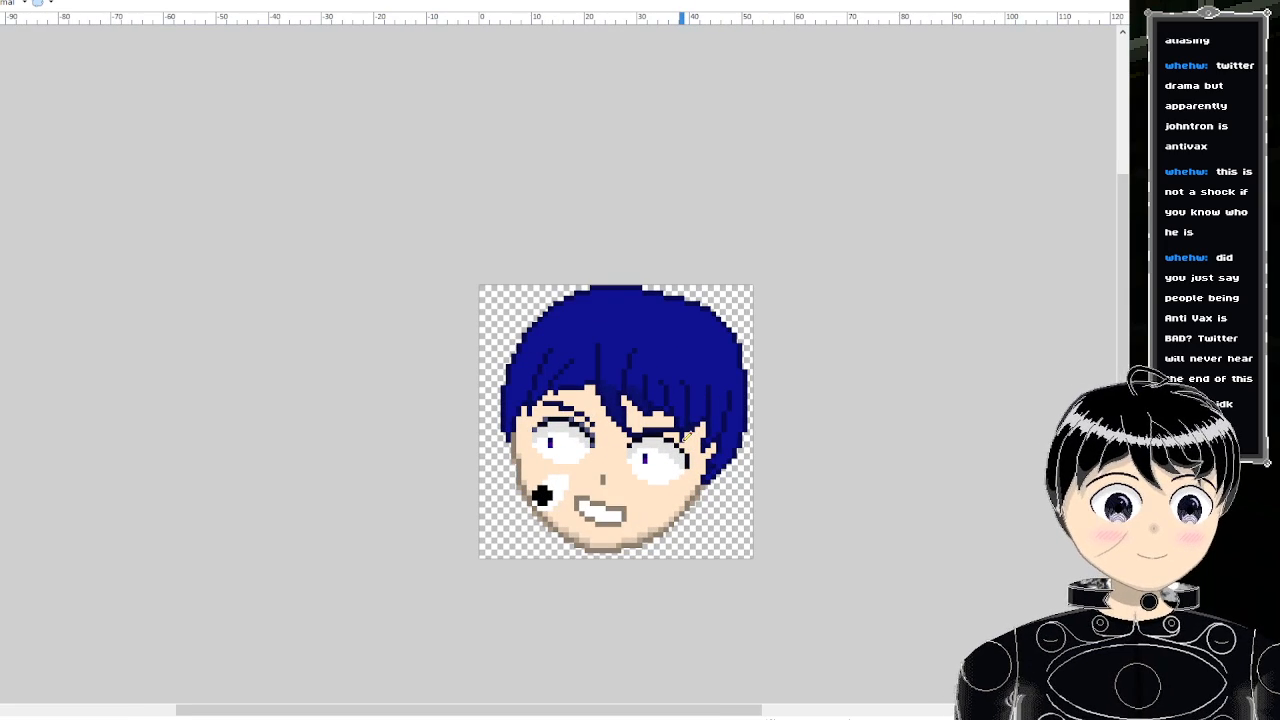
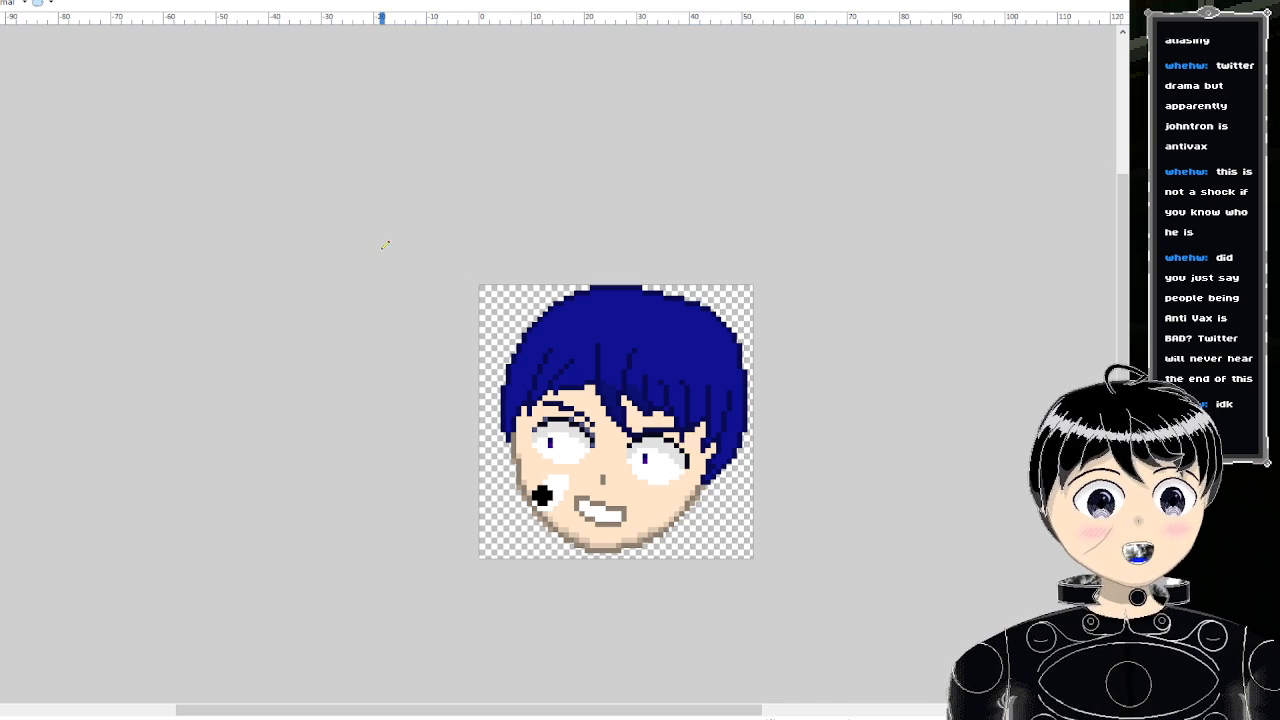
- Examine the hair highlight, fringe and face shape of the blurred blue-haired portrait in the reference document
key(ctrl+Tab)
scroll(363, 257, down, 5)
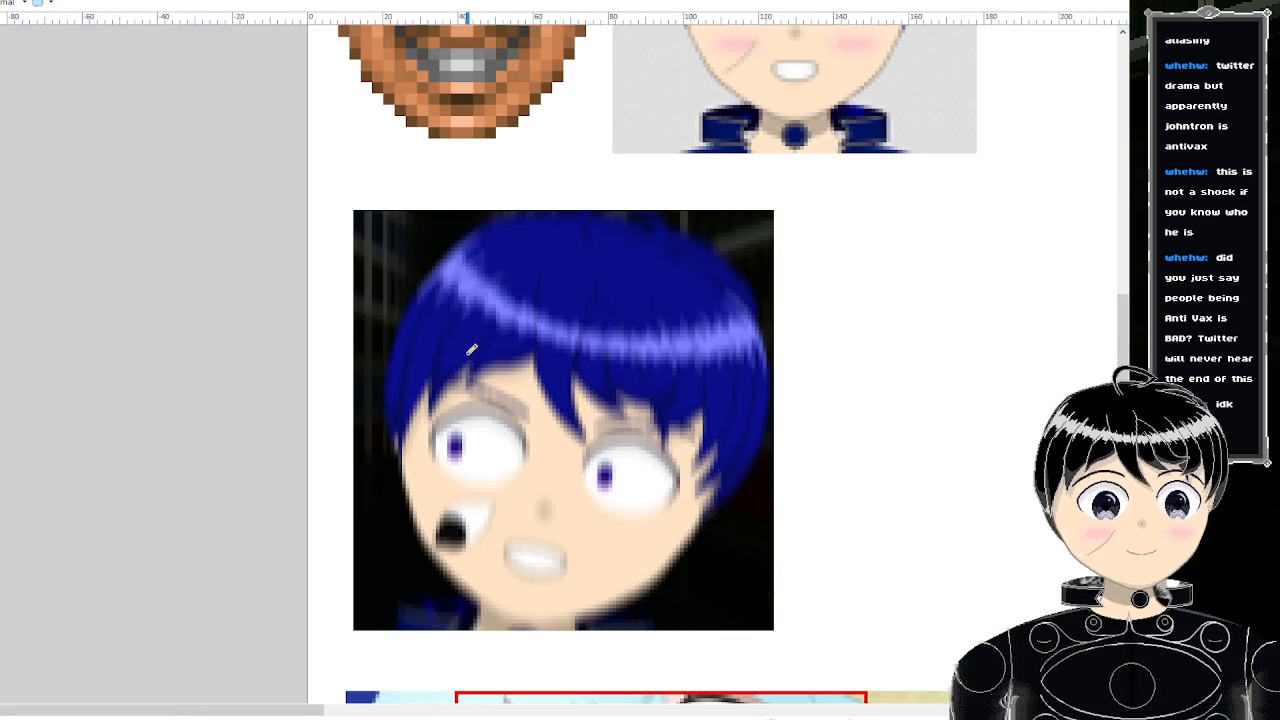
scroll(470, 348, up, 1)
scroll(600, 390, down, 2)
scroll(654, 400, up, 2)
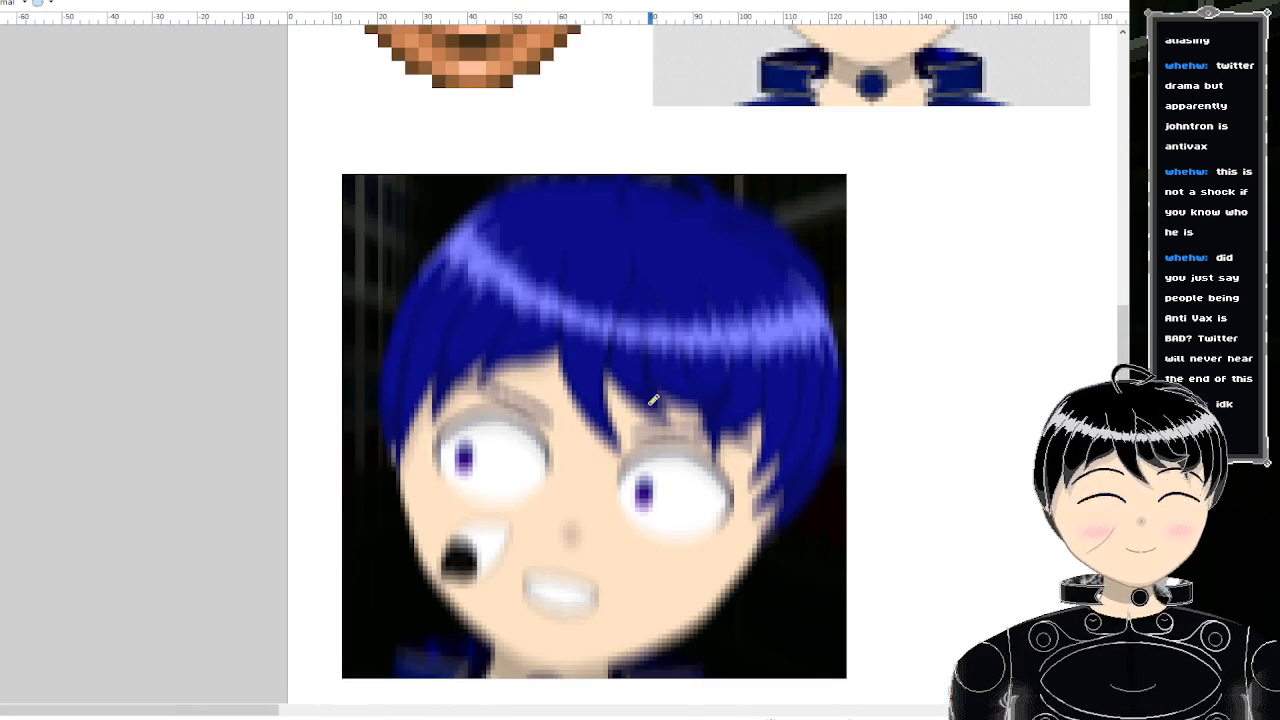
scroll(660, 585, up, 1)
scroll(660, 585, down, 1)
scroll(662, 582, down, 1)
scroll(662, 582, up, 1)
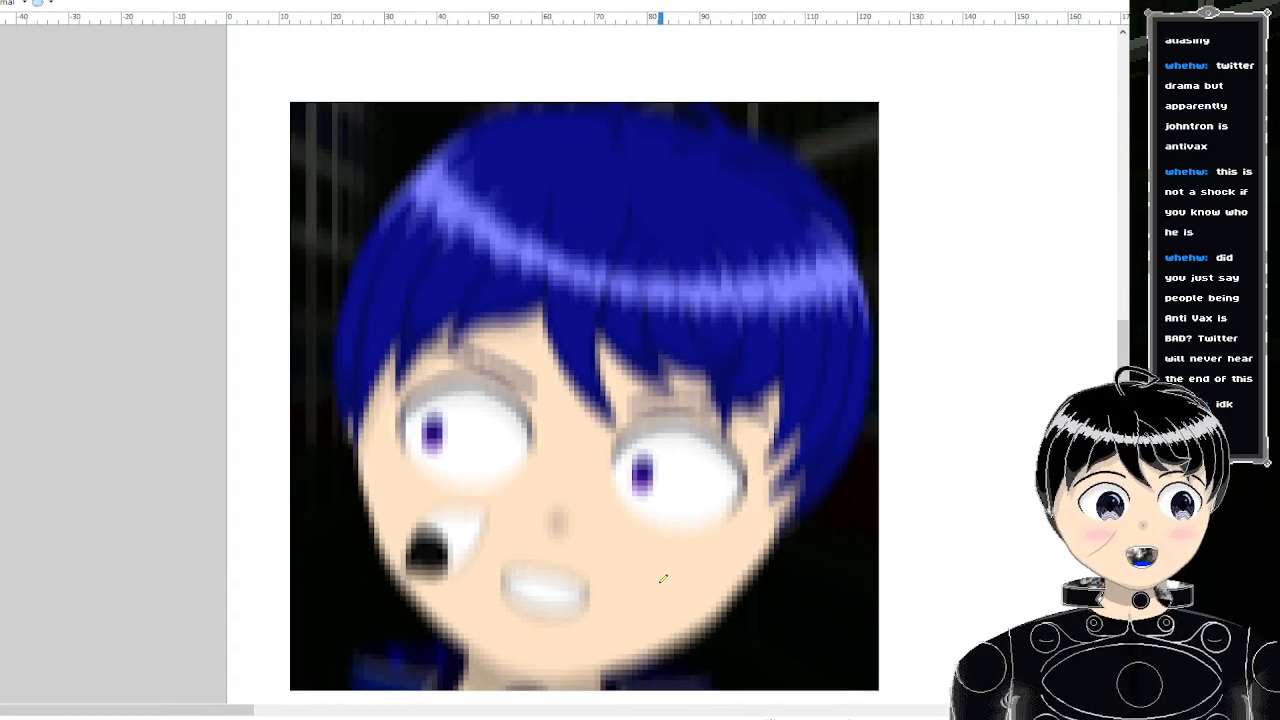
scroll(663, 578, down, 1)
scroll(663, 578, up, 1)
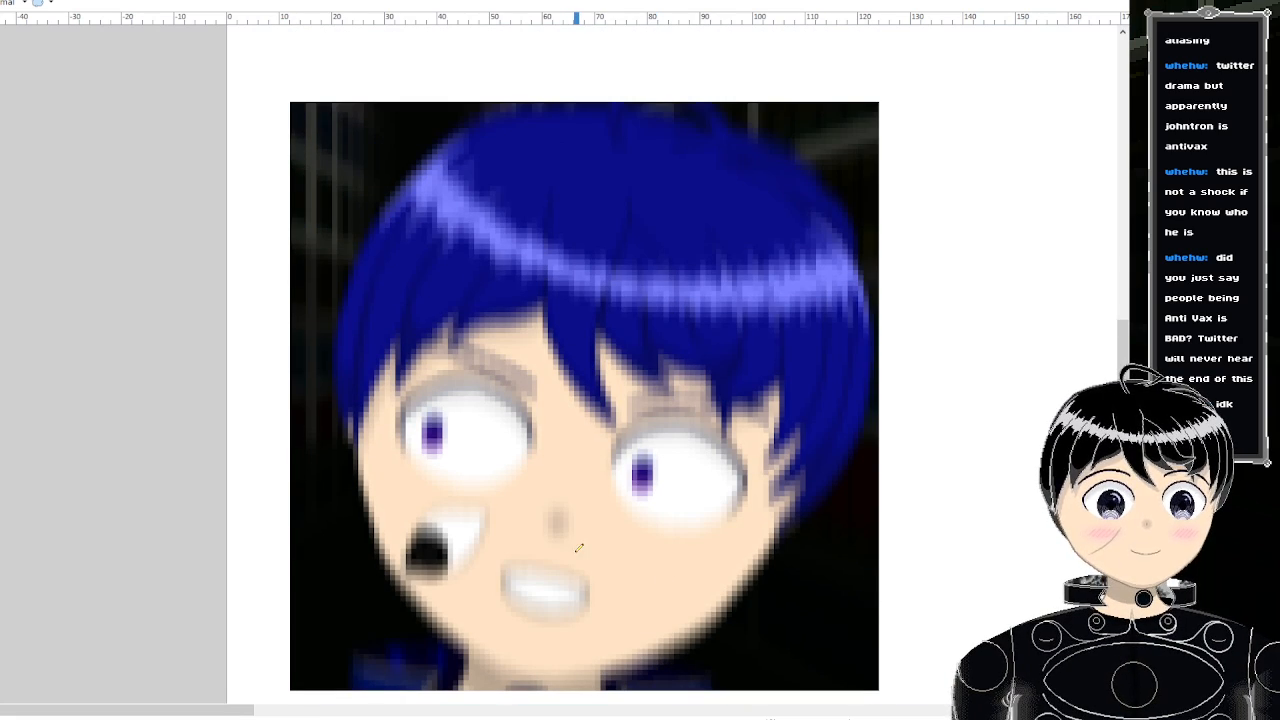
scroll(578, 548, down, 1)
key(ctrl+Tab)
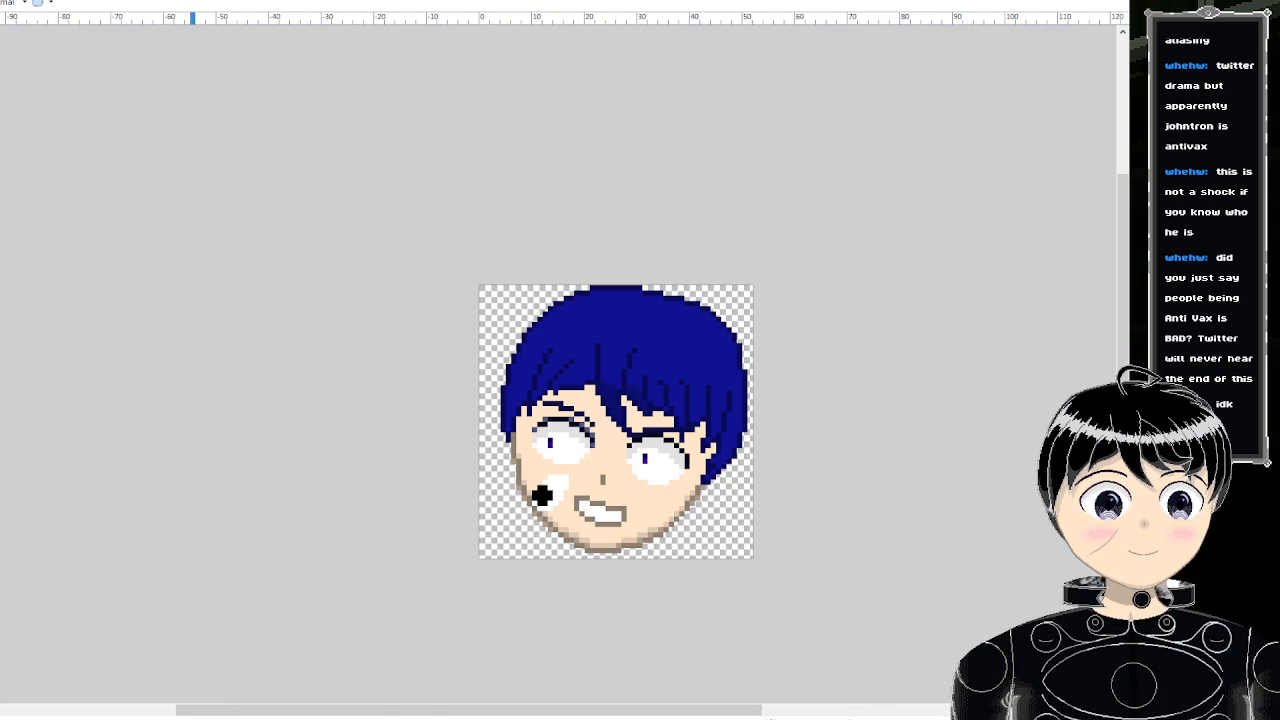
- Compare the pixel head with the blurred reference portrait by alternating repeatedly between the two documents
key(ctrl+Tab)
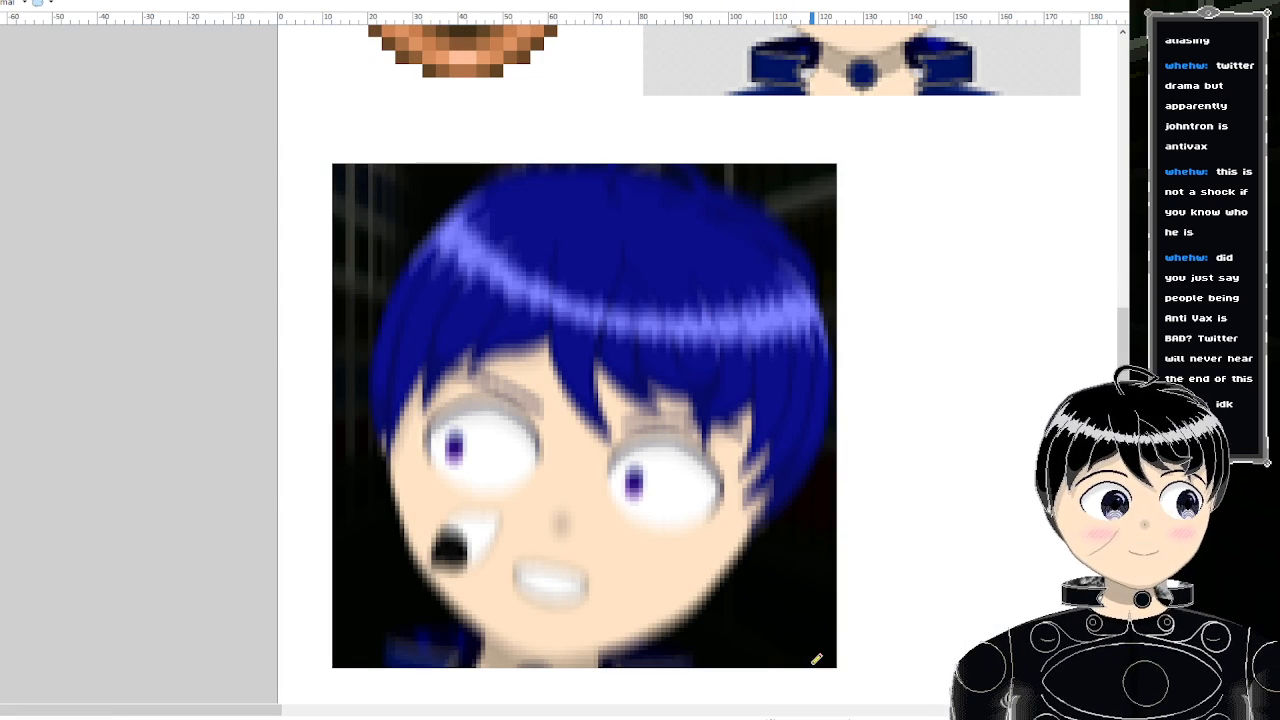
key(ctrl+Tab)
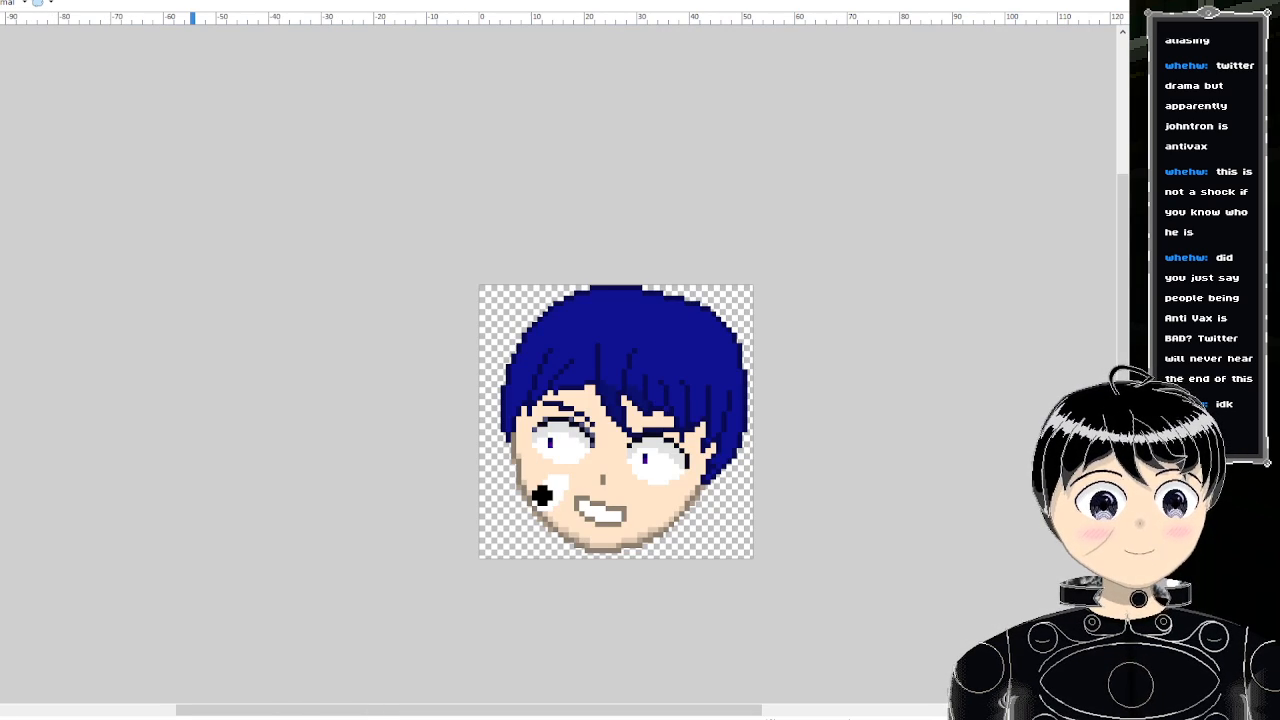
key(ctrl+Tab)
key(ctrl+Tab)
key(ctrl+Tab)
key(ctrl+Tab)
key(ctrl+Tab)
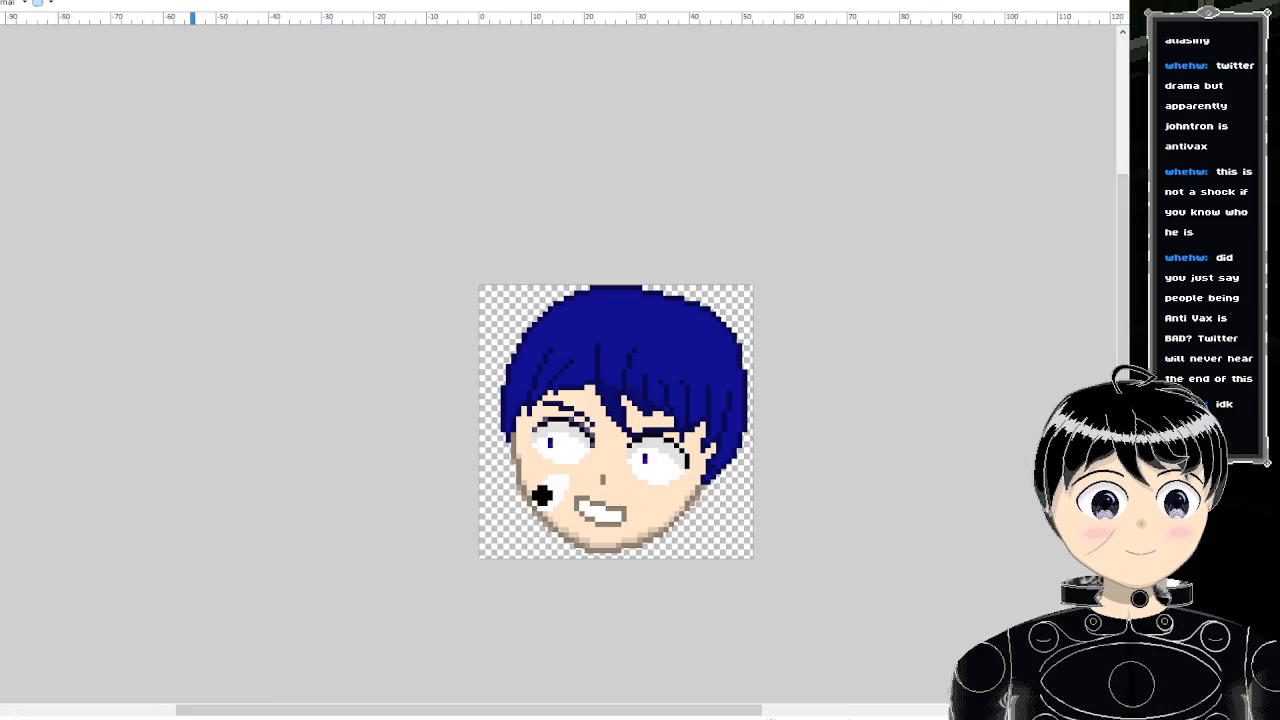
key(ctrl+Tab)
key(ctrl+Tab)
key(ctrl+Tab)
key(ctrl+Tab)
key(ctrl+Tab)
key(ctrl+Tab)
key(ctrl+Tab)
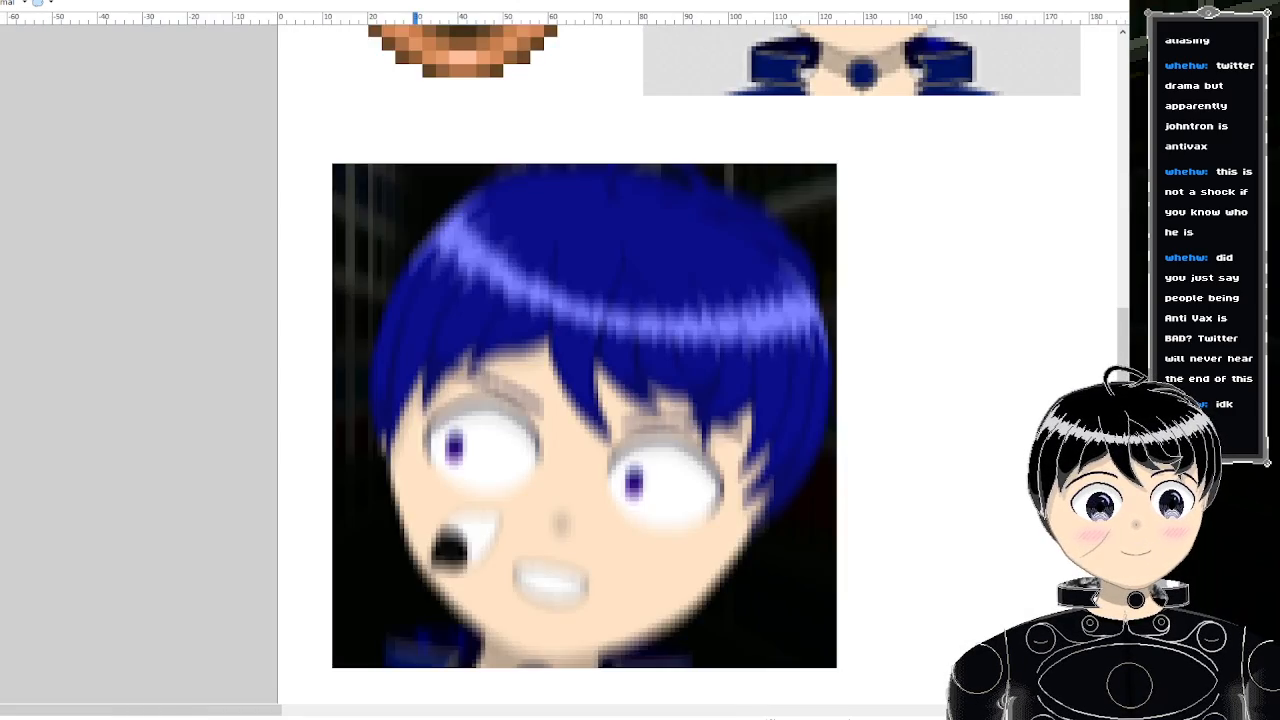
key(ctrl+Tab)
key(ctrl+Tab)
key(ctrl+Tab)
key(ctrl+Tab)
key(ctrl+Tab)
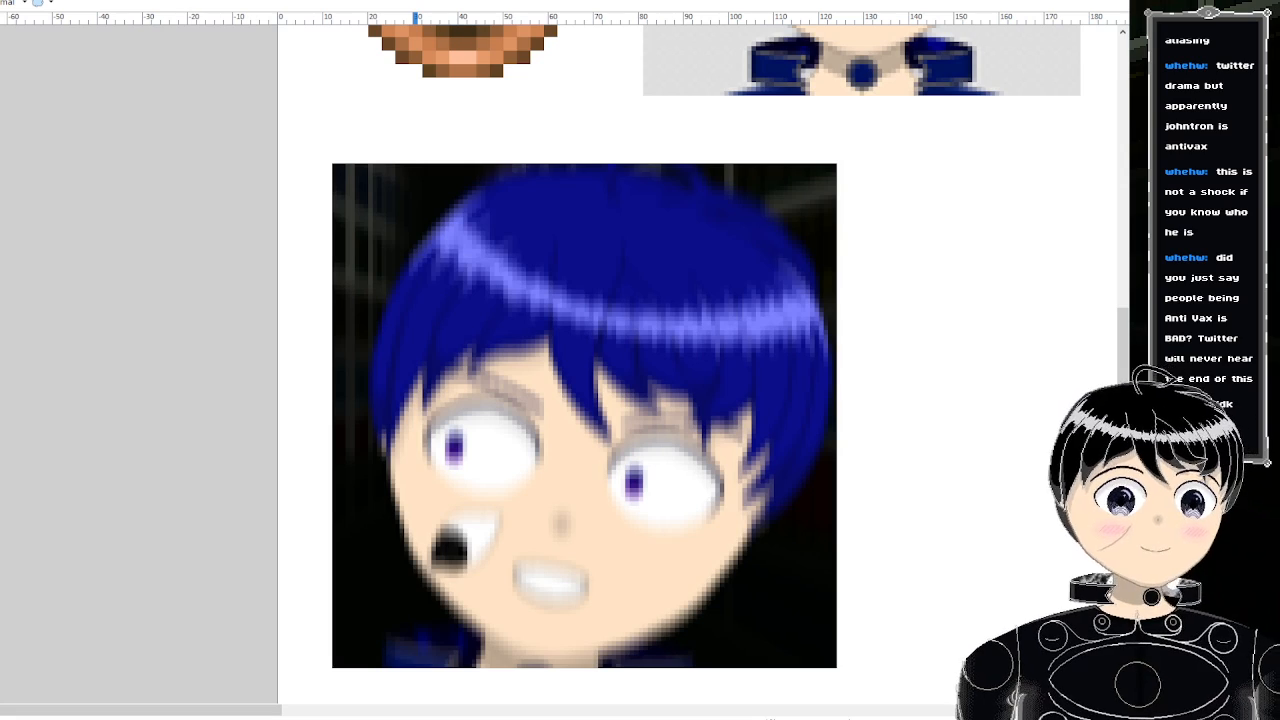
- Compare the pixel head's hair, eyes and mouth with the blurred reference portrait, switching back and forth between the two documents
scroll(310, 122, down, 1)
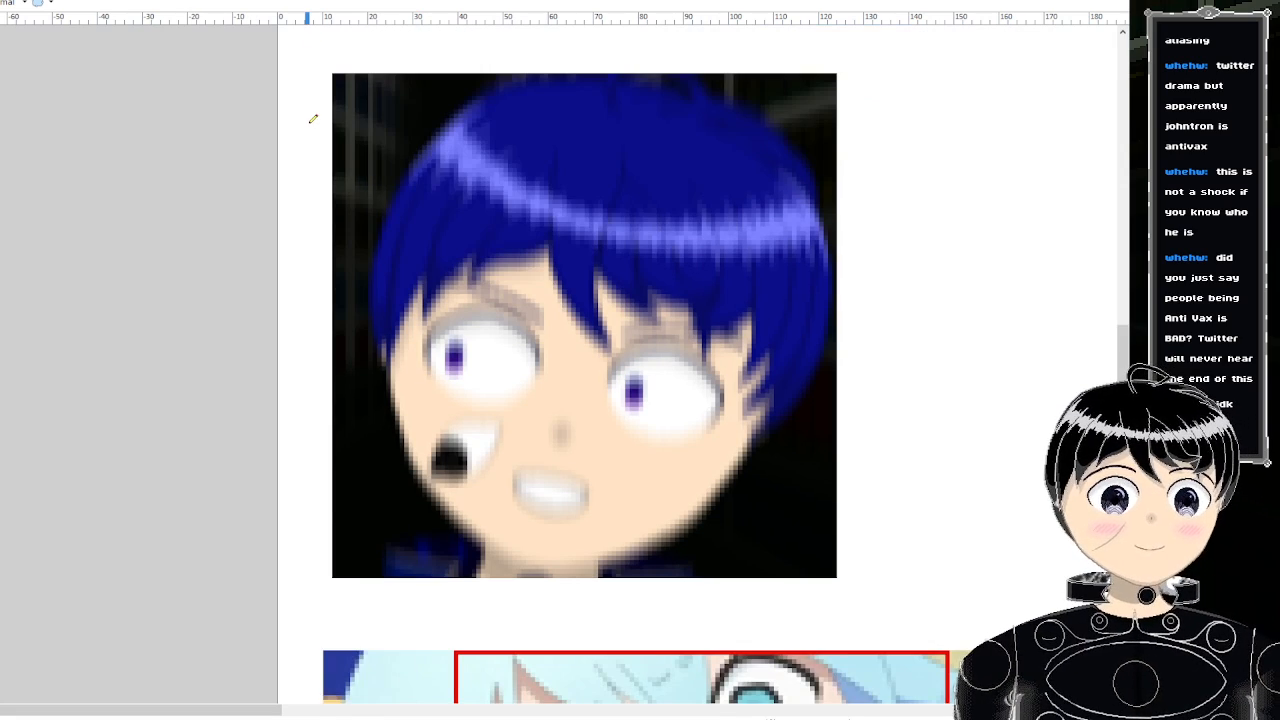
key(ctrl+Tab)
key(ctrl+Tab)
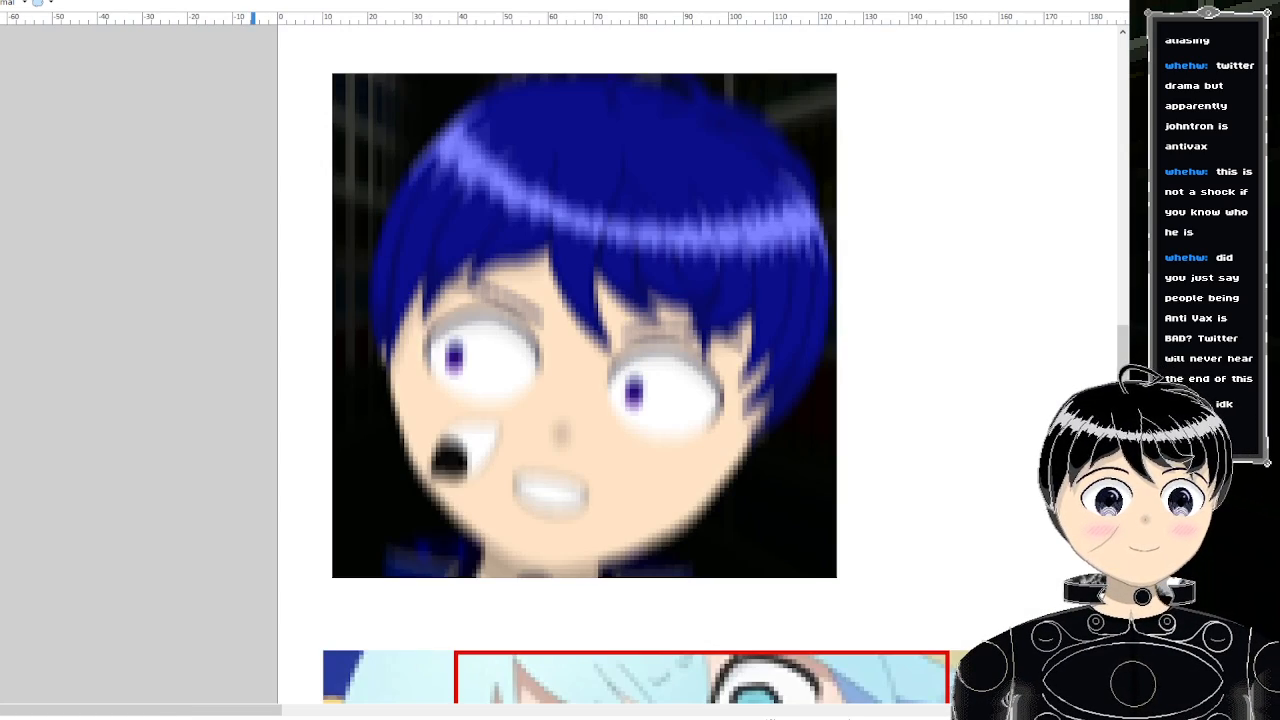
key(ctrl+Tab)
scroll(560, 210, up, 3)
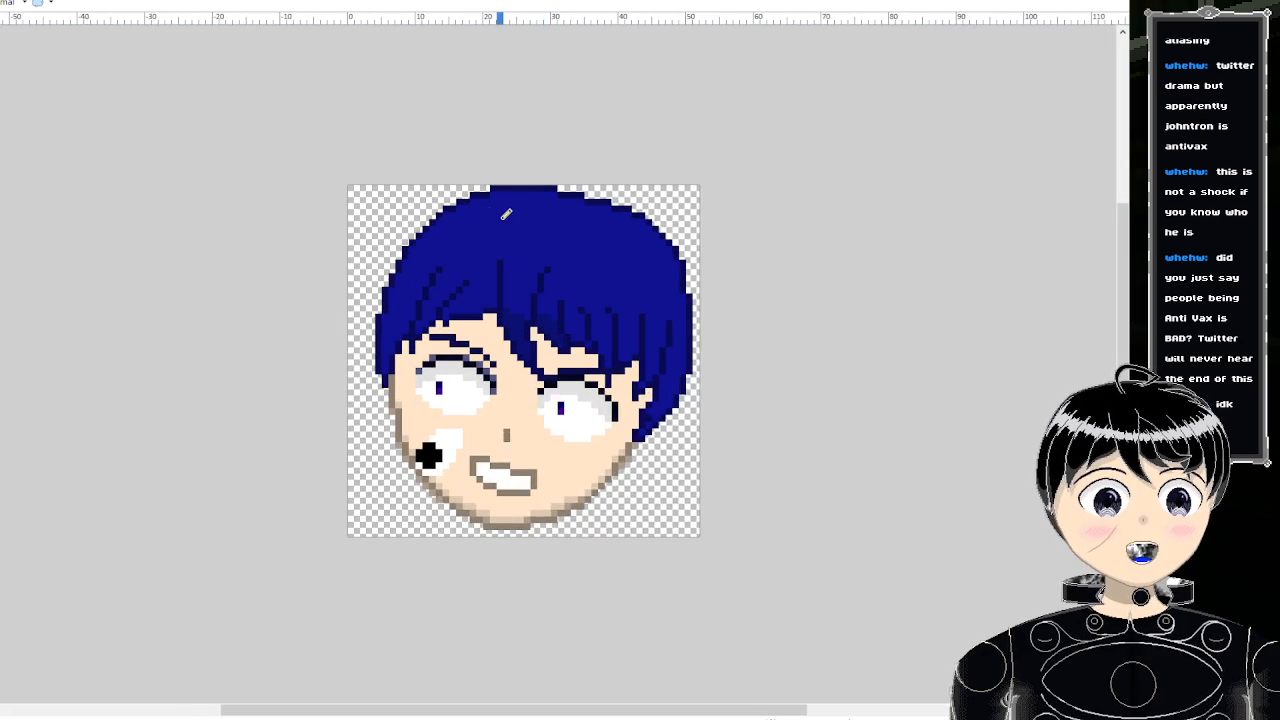
key(ctrl+Tab)
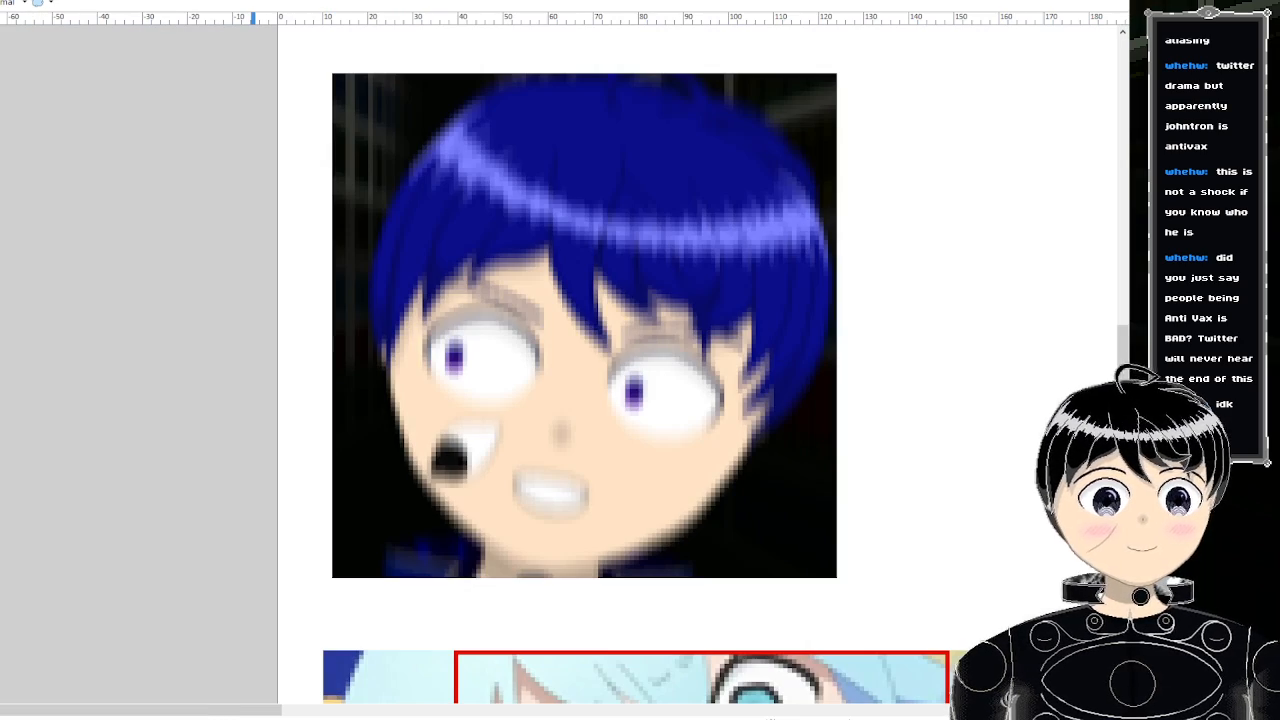
key(ctrl+Tab)
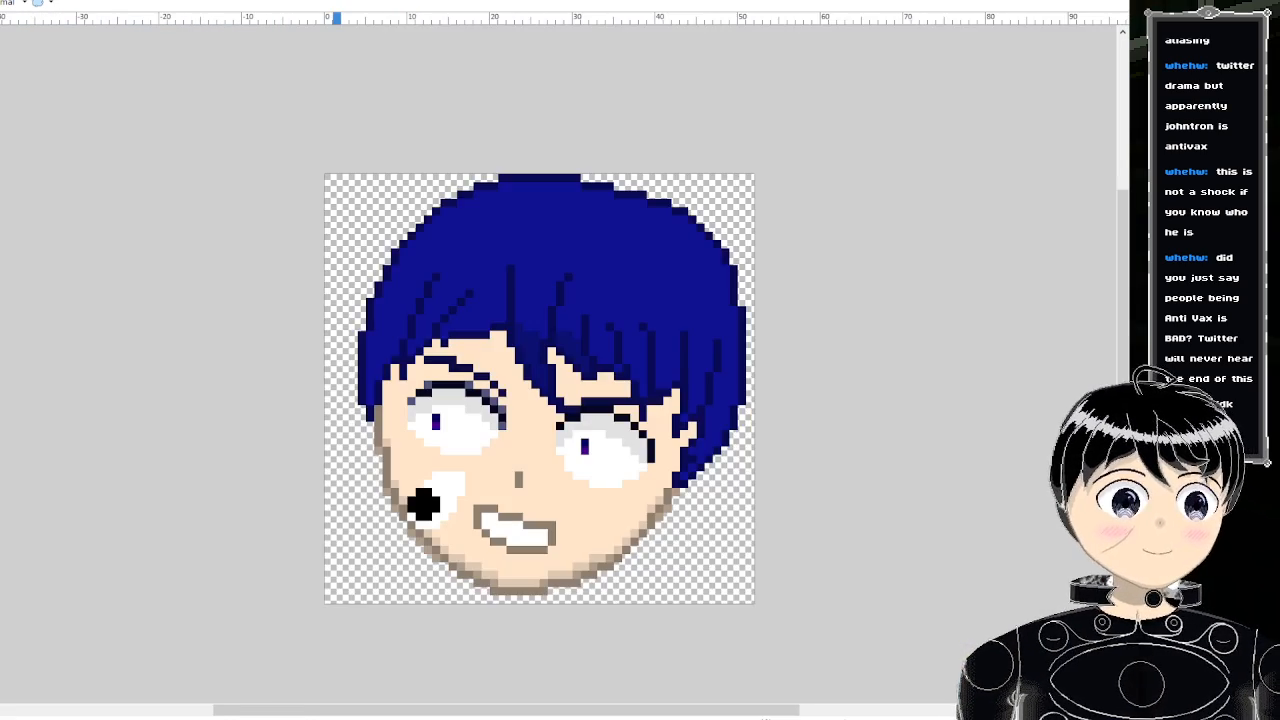
key(ctrl+Tab)
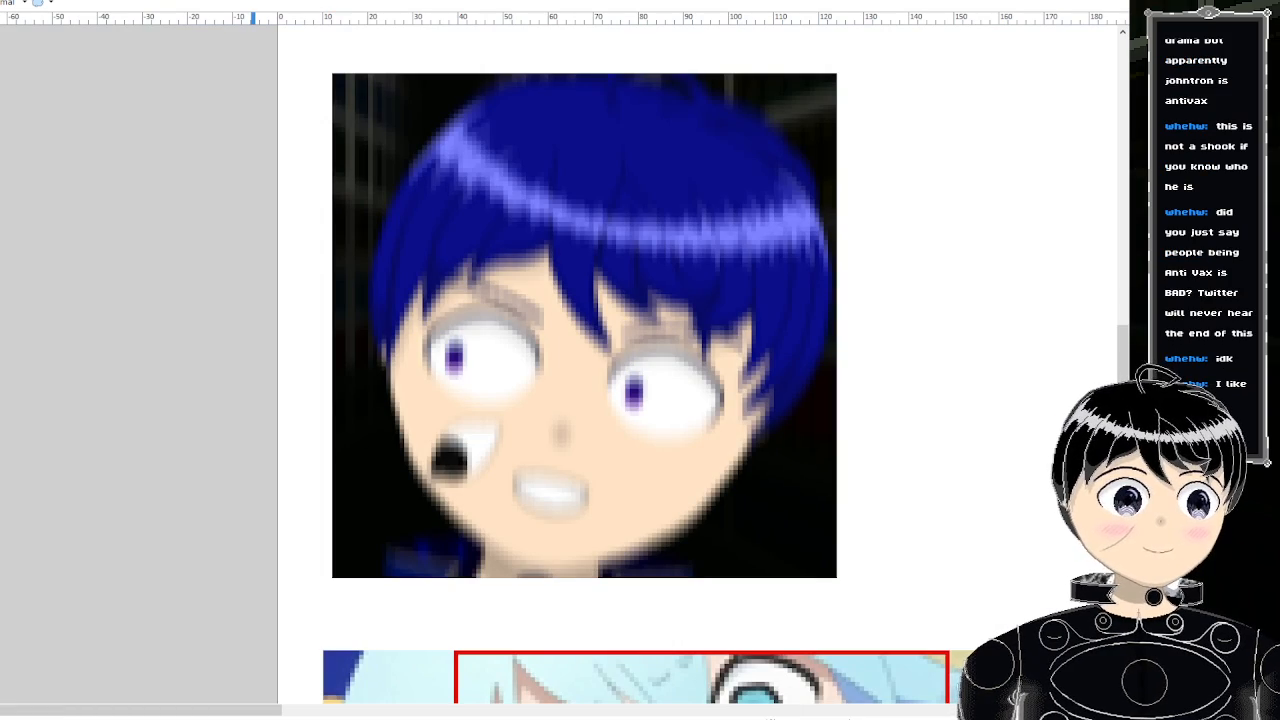
key(ctrl+Tab)
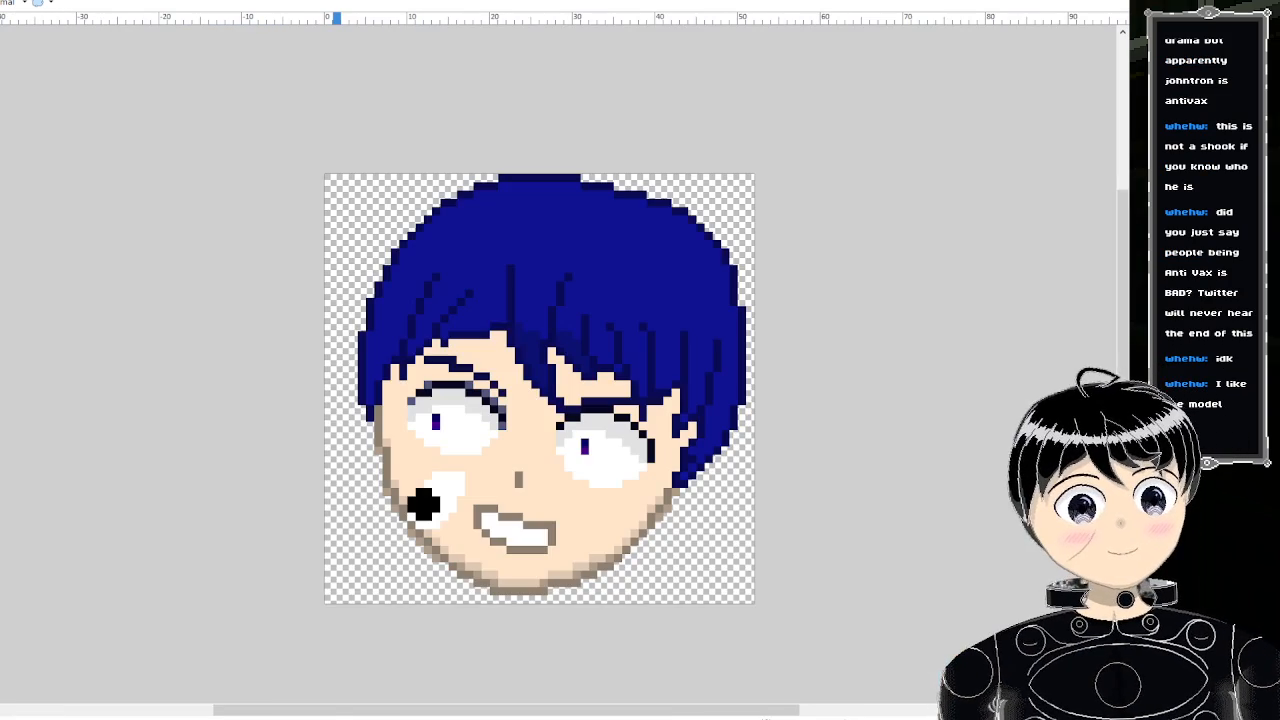
key(ctrl+Tab)
key(ctrl+Tab)
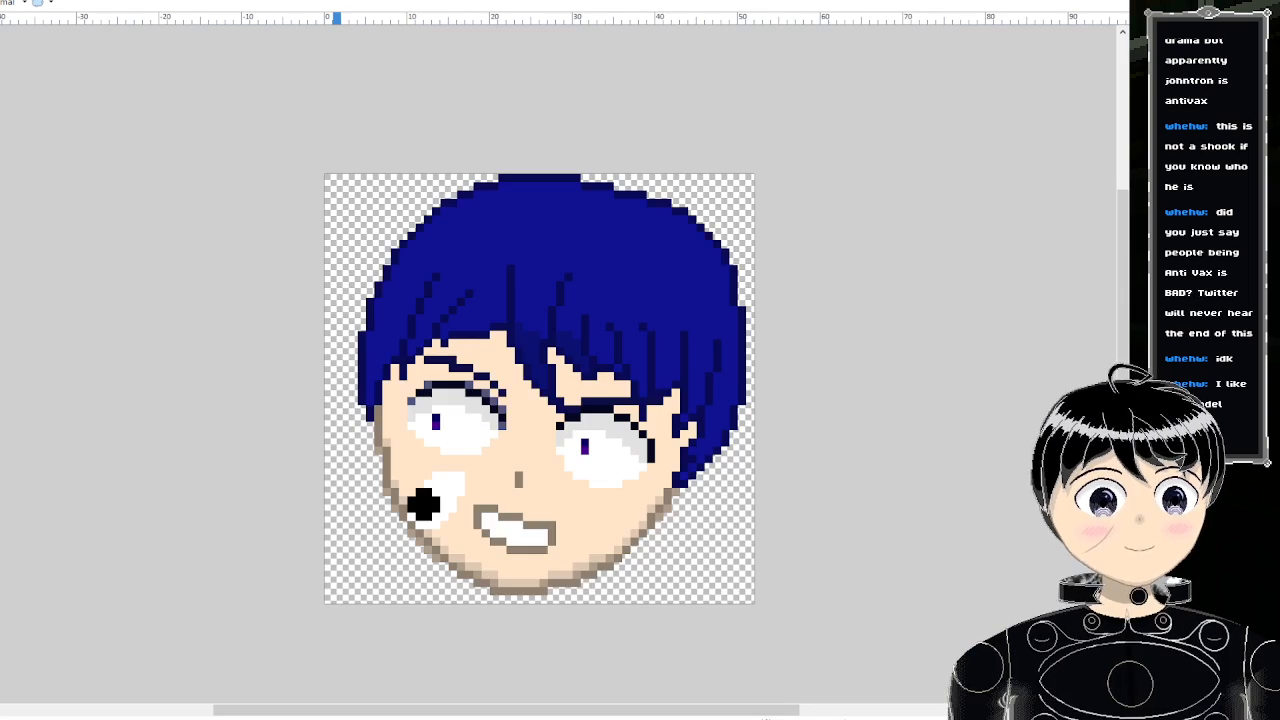
key(ctrl+Tab)
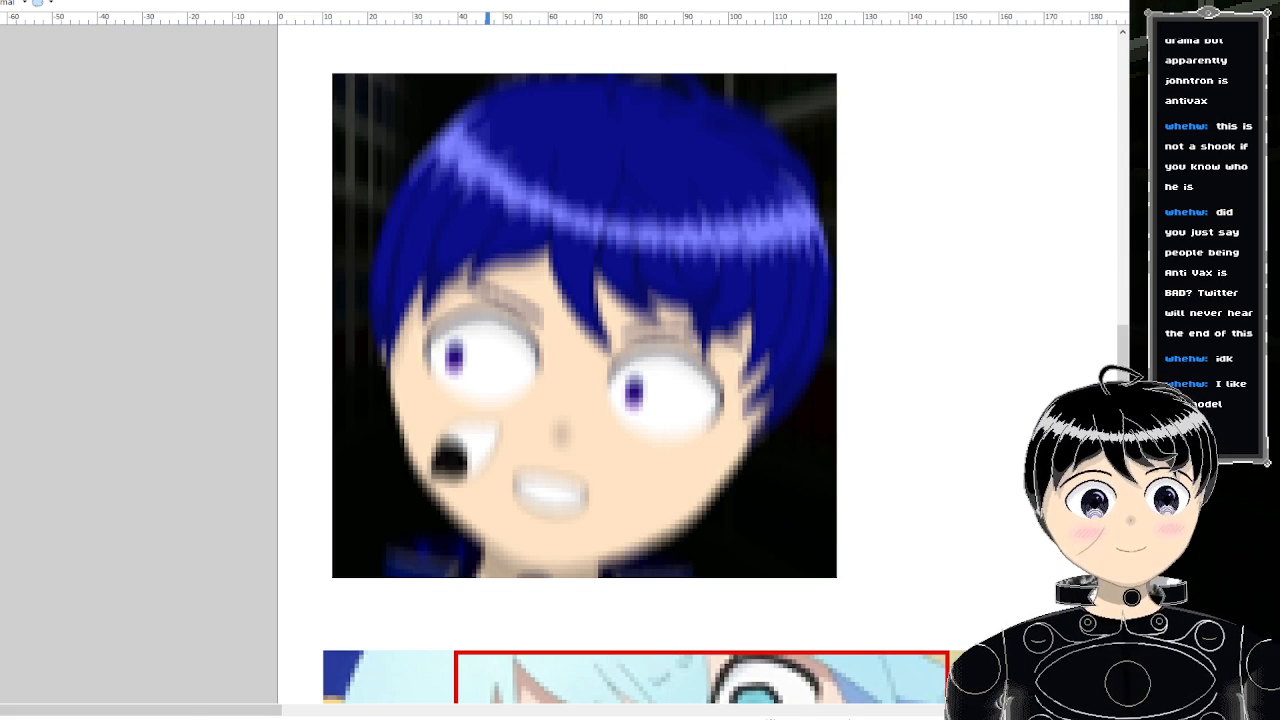
key(ctrl+Tab)
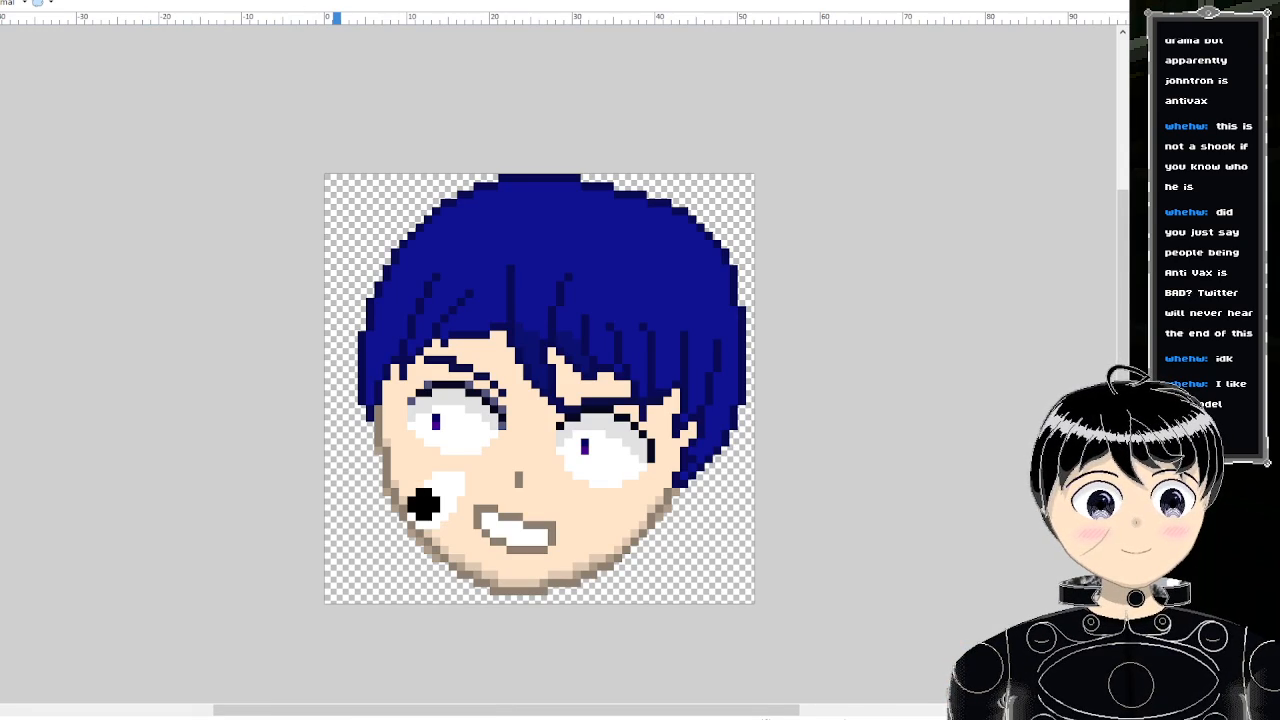
- Select the whole blurred portrait square in the reference document and paste a copy of it into a new image
key(ctrl+Tab)
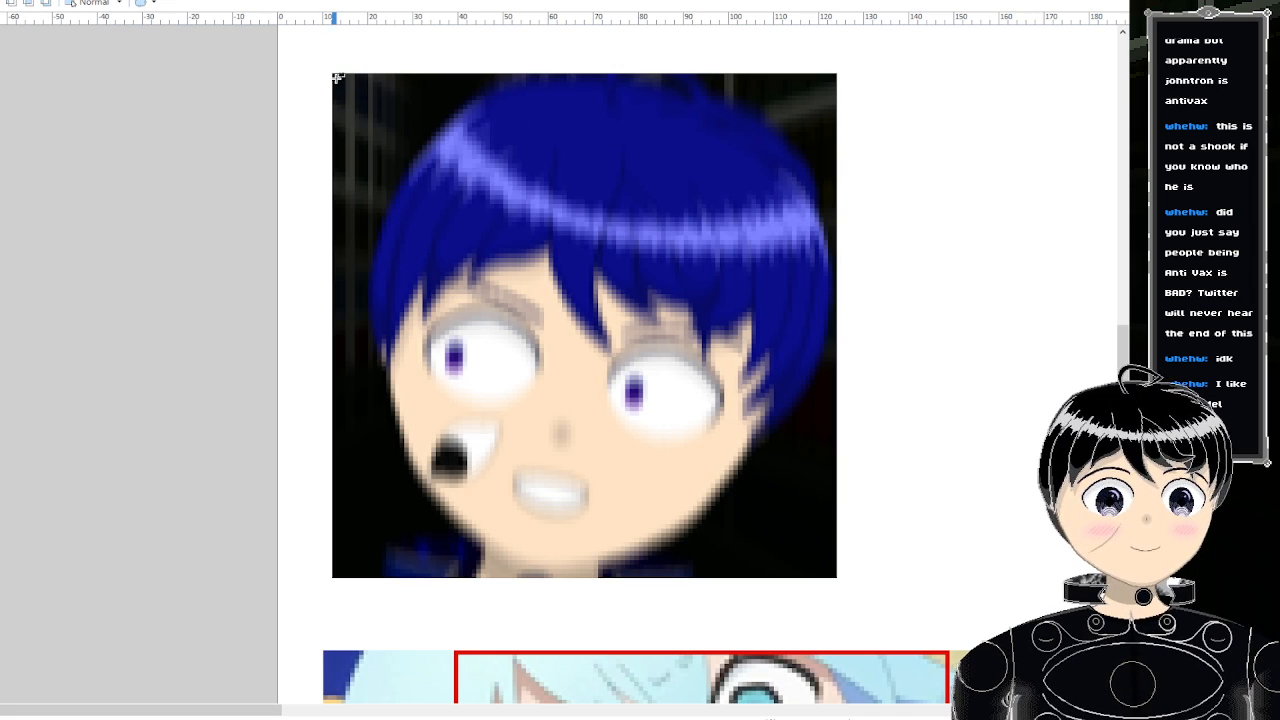
drag(333, 76, 835, 577)
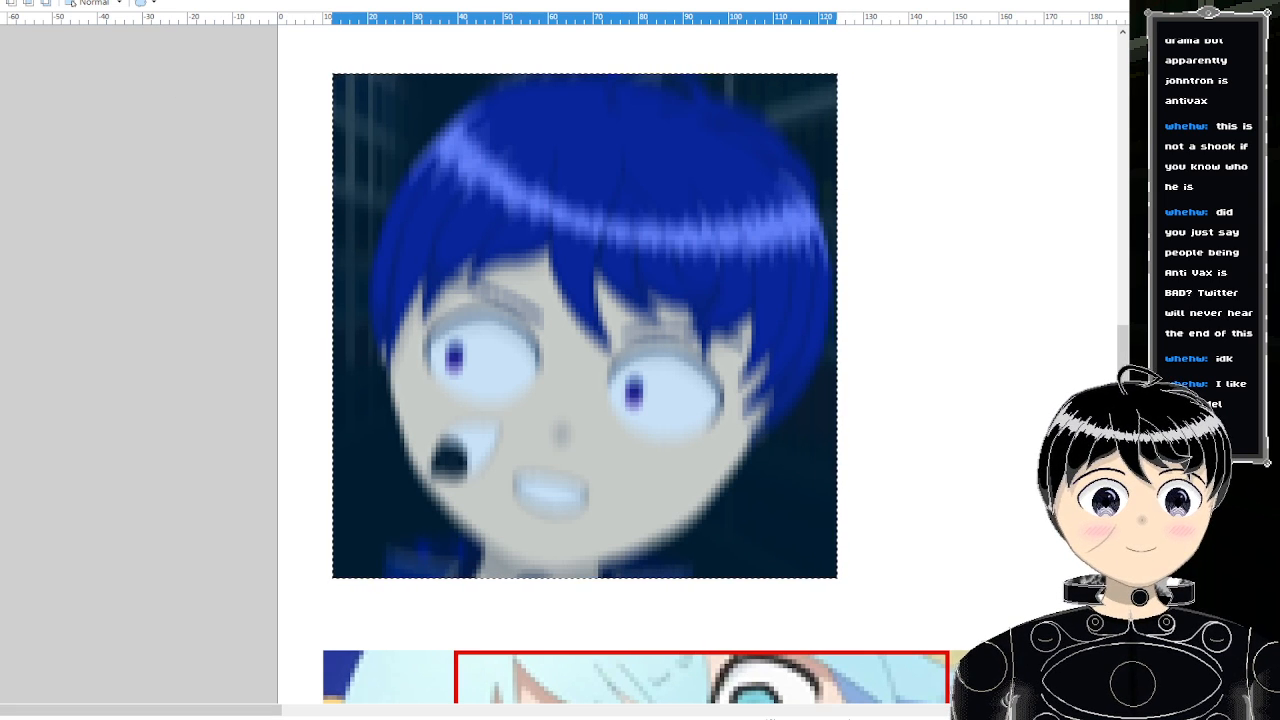
key(ctrl+alt+v)
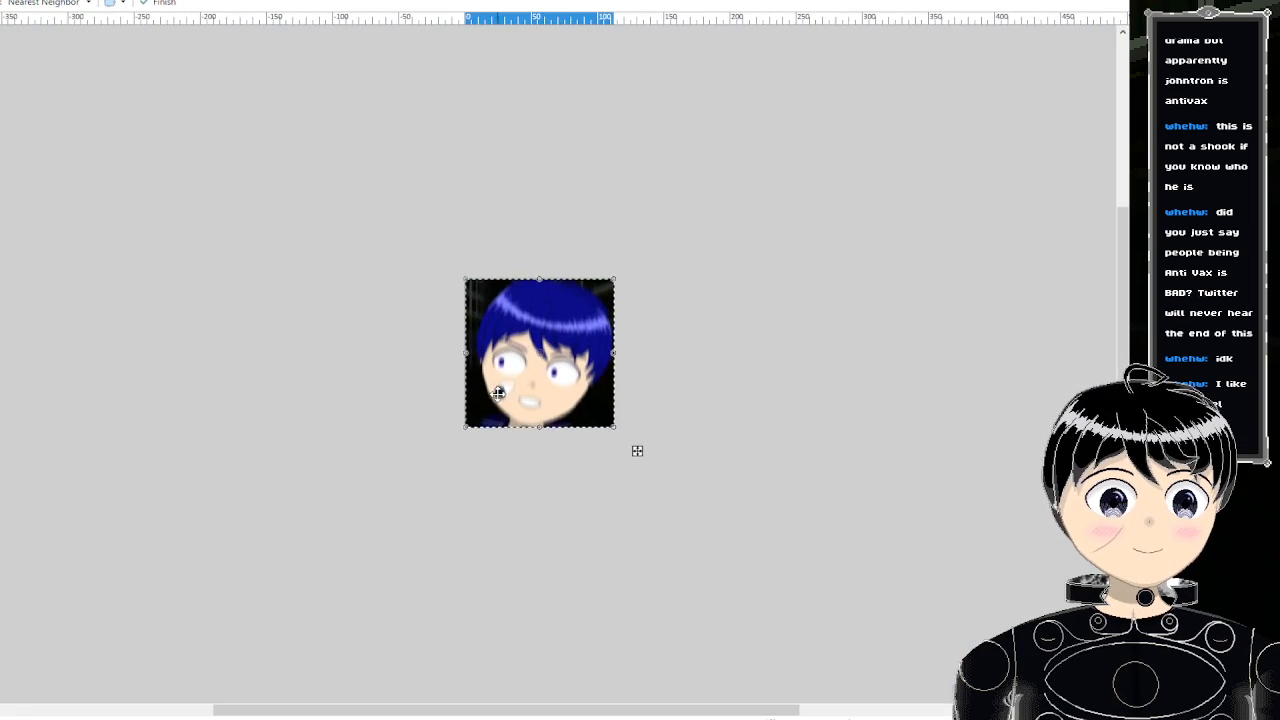
scroll(587, 380, up, 3)
scroll(740, 429, down, 5)
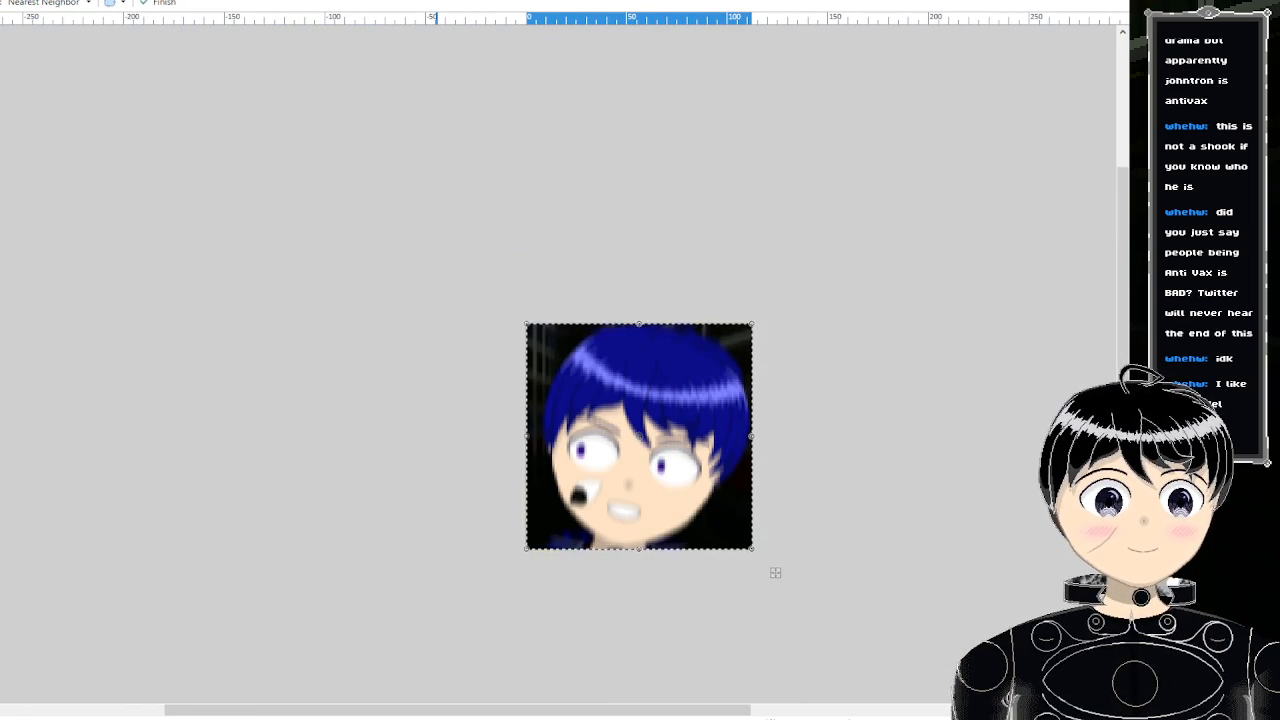
scroll(598, 408, up, 5)
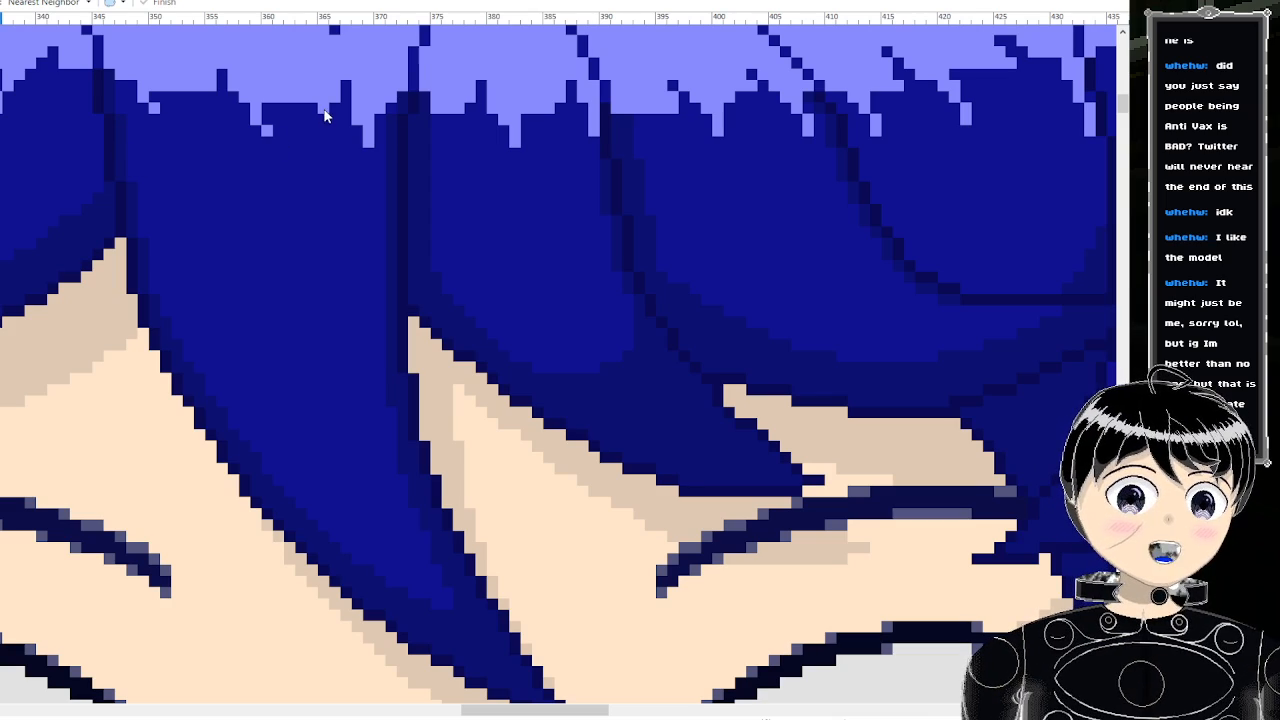
- Place a square selection around the character's head and collar in the full-size blurred artwork
scroll(481, 47, down, 10)
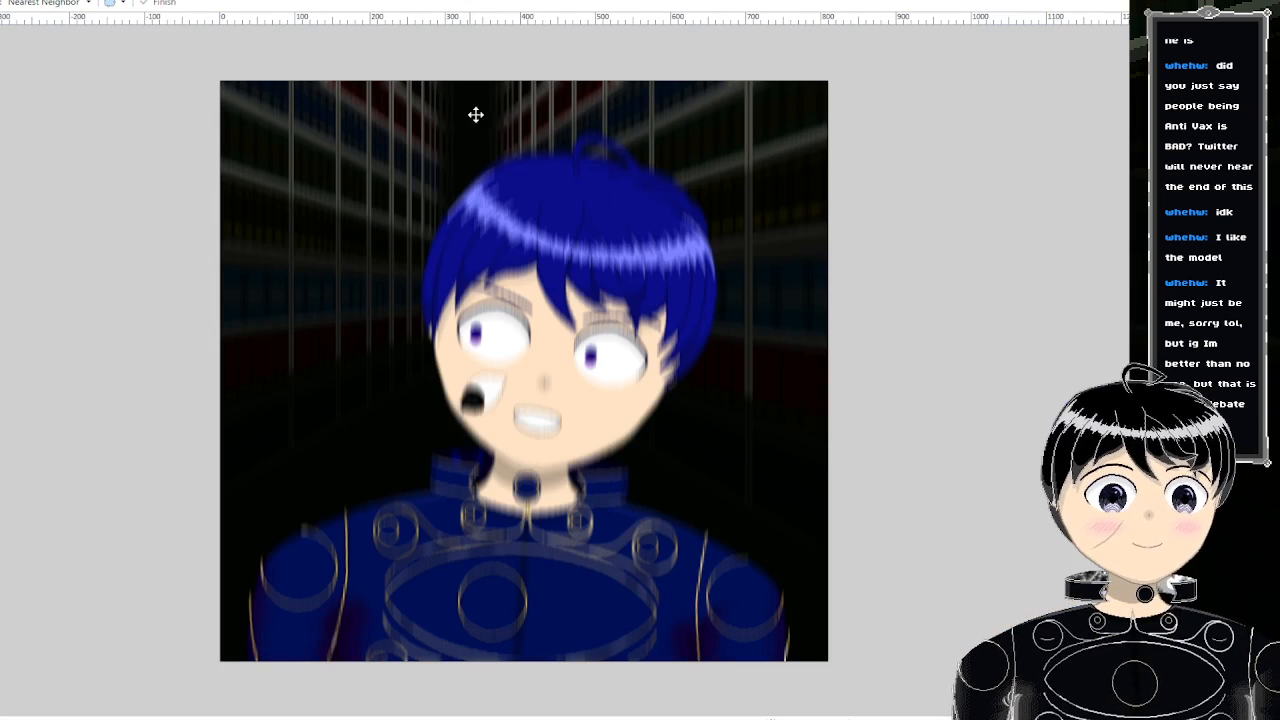
scroll(443, 260, up, 3)
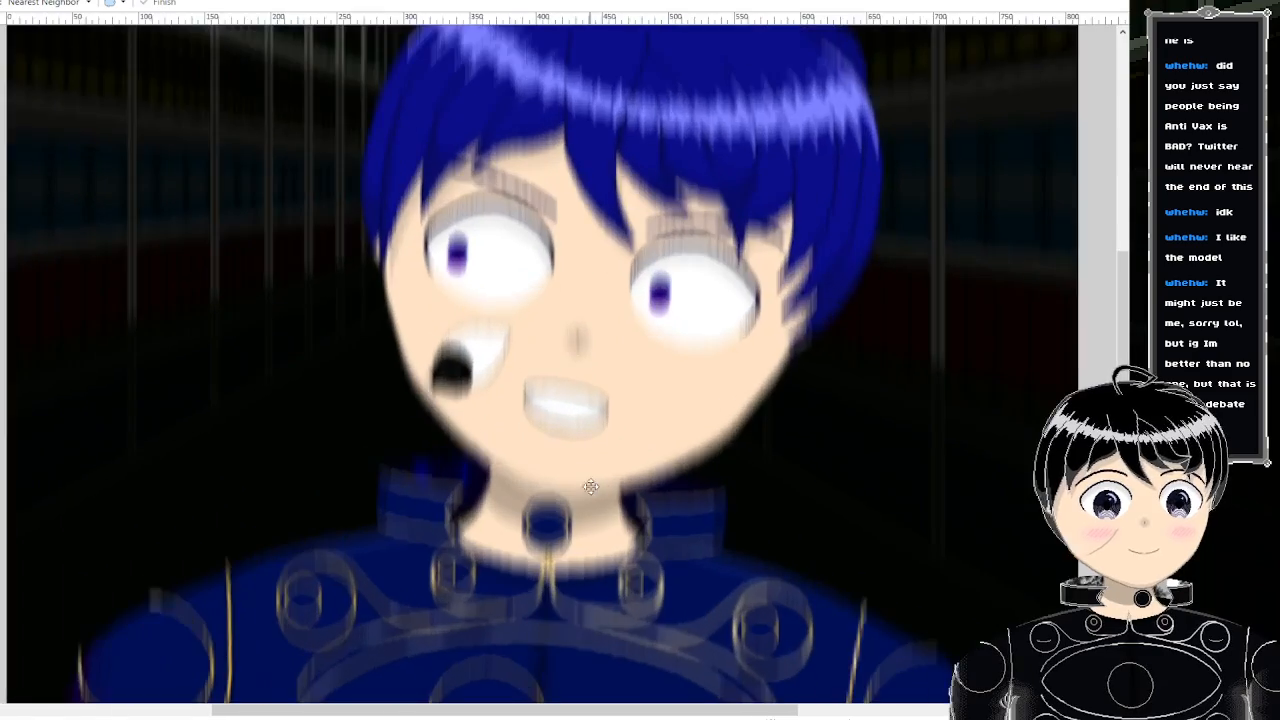
scroll(646, 456, down, 3)
scroll(679, 455, up, 3)
scroll(679, 455, up, 1)
scroll(657, 429, down, 3)
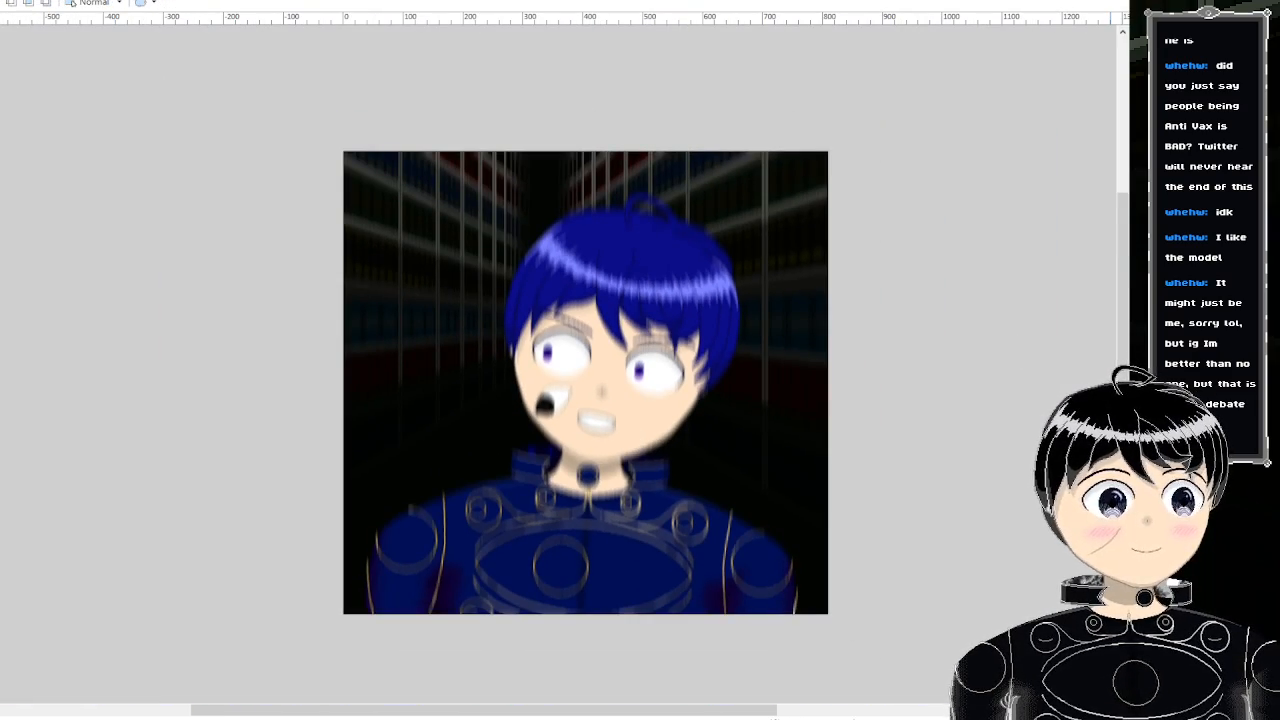
drag(483, 185, 793, 493)
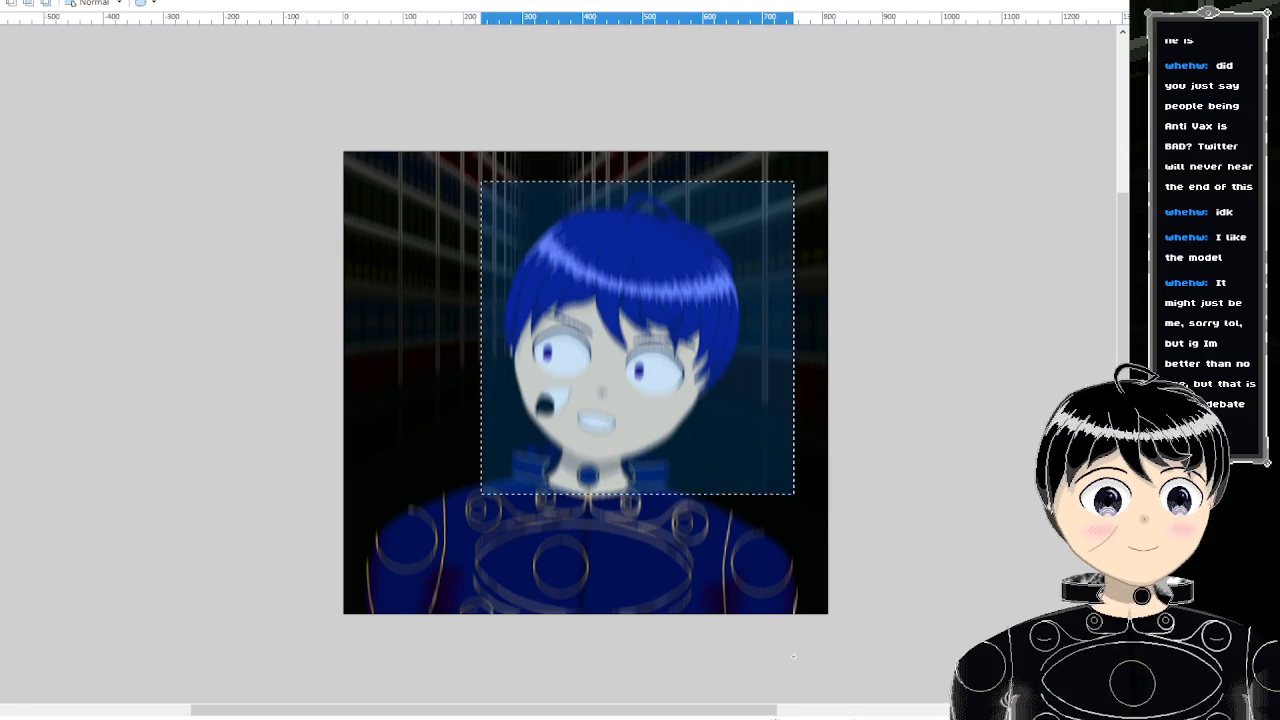
scroll(617, 310, up, 2)
scroll(617, 310, up, 1)
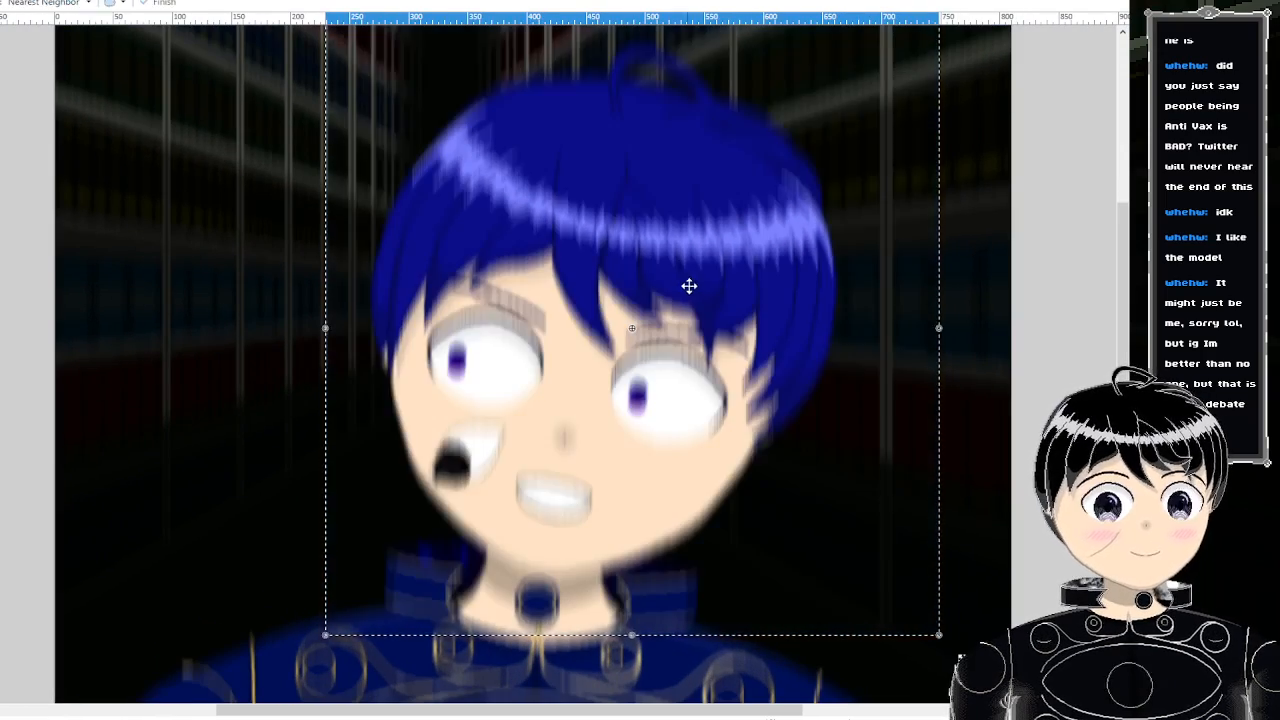
- Shrink and reposition the square selection to about 420 pixels wide, framing the head from the crown to just below the chin
drag(686, 286, 707, 223)
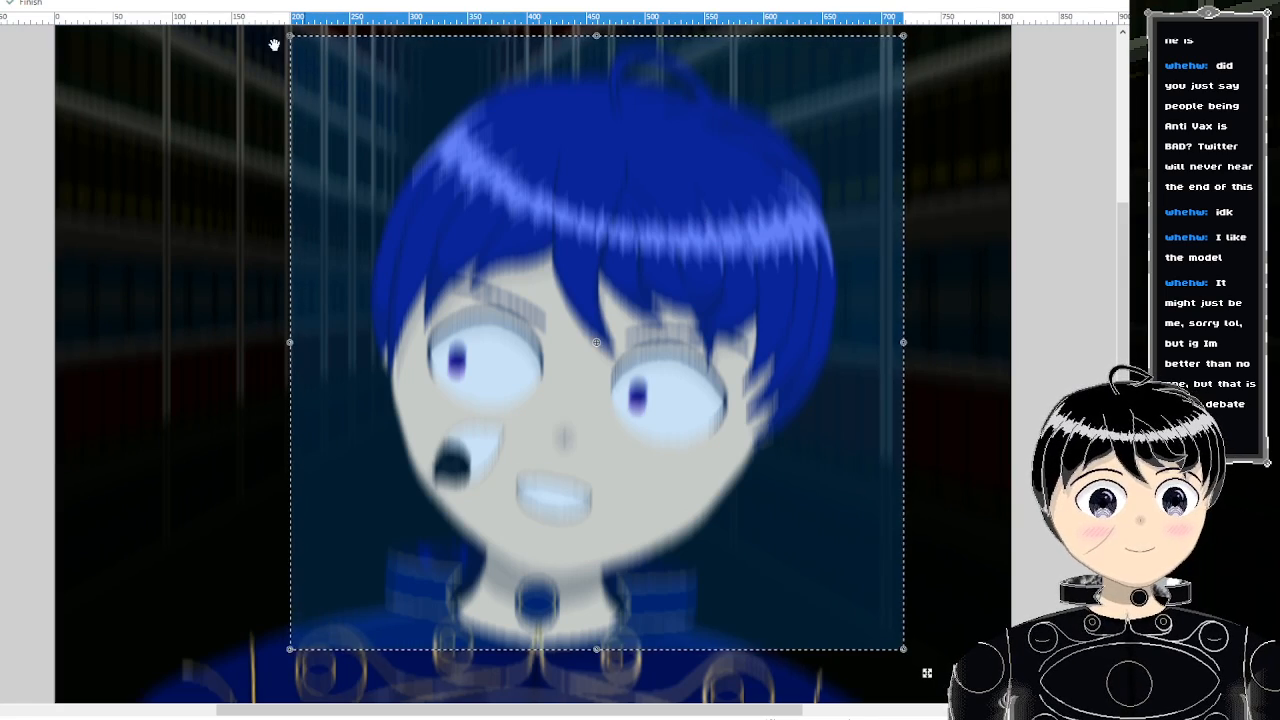
key(ctrl+v)
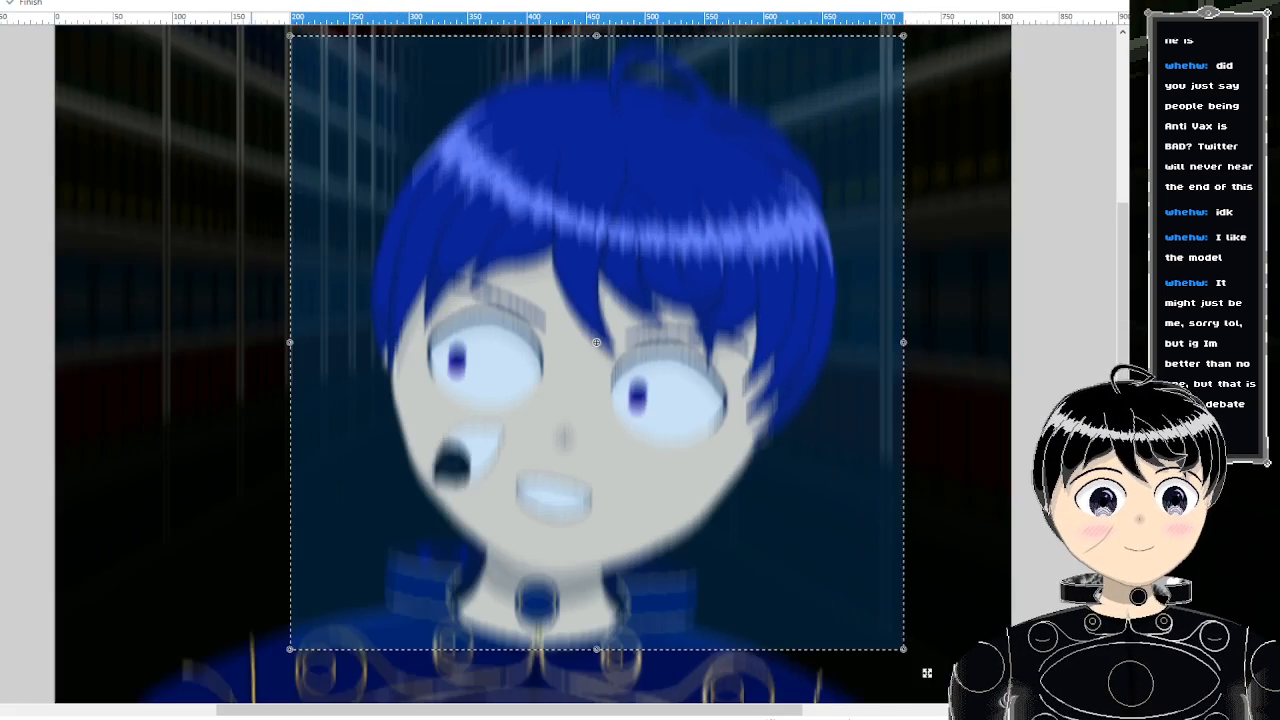
scroll(600, 271, down, 3)
scroll(633, 246, up, 4)
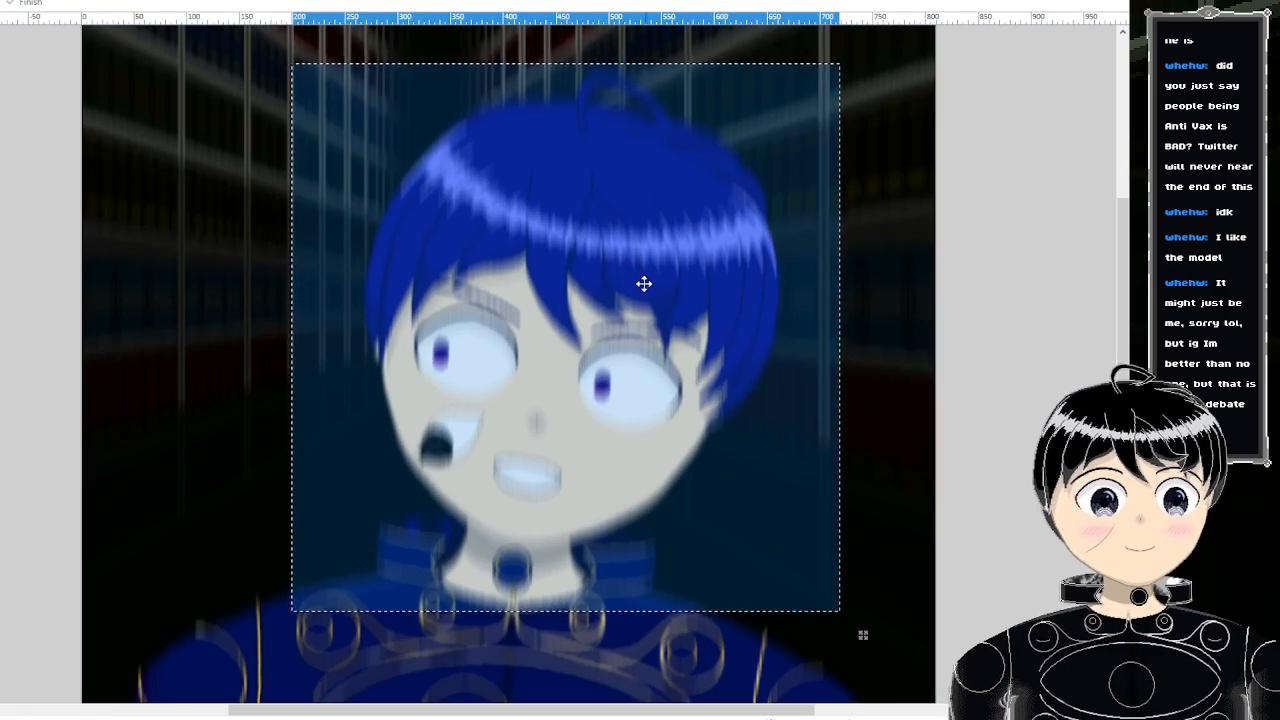
drag(643, 283, 613, 283)
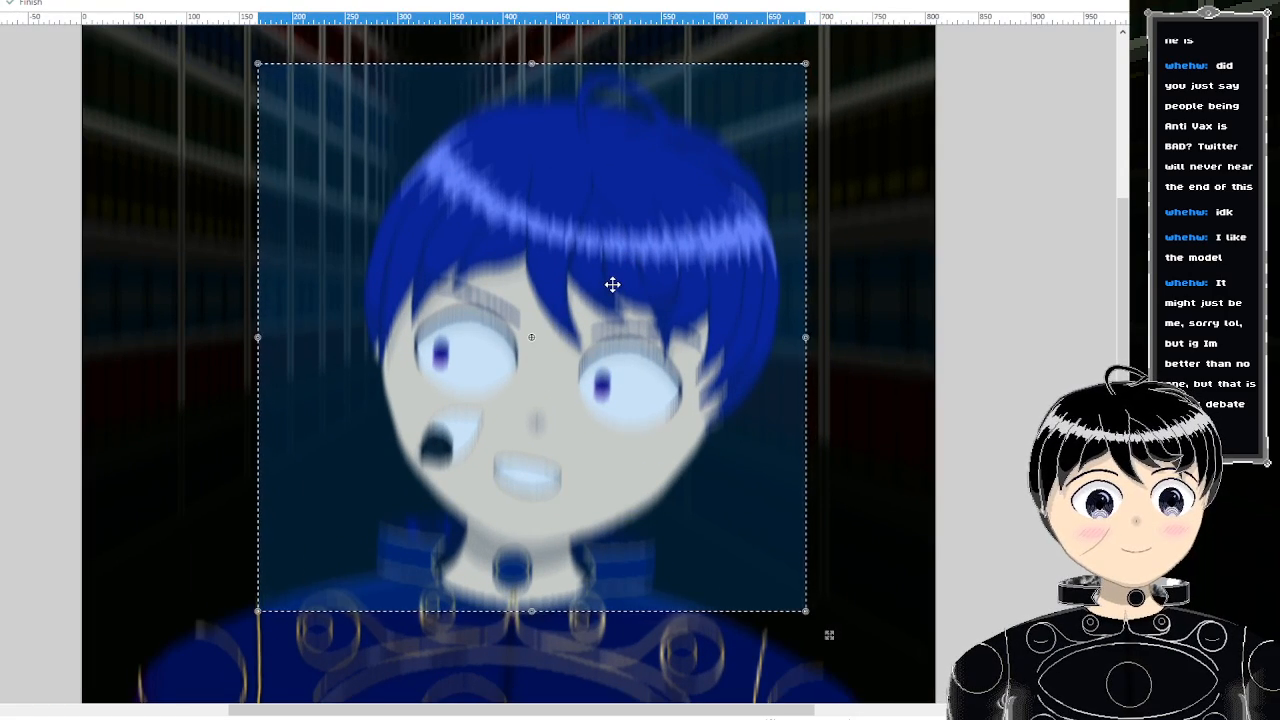
drag(257, 612, 357, 571)
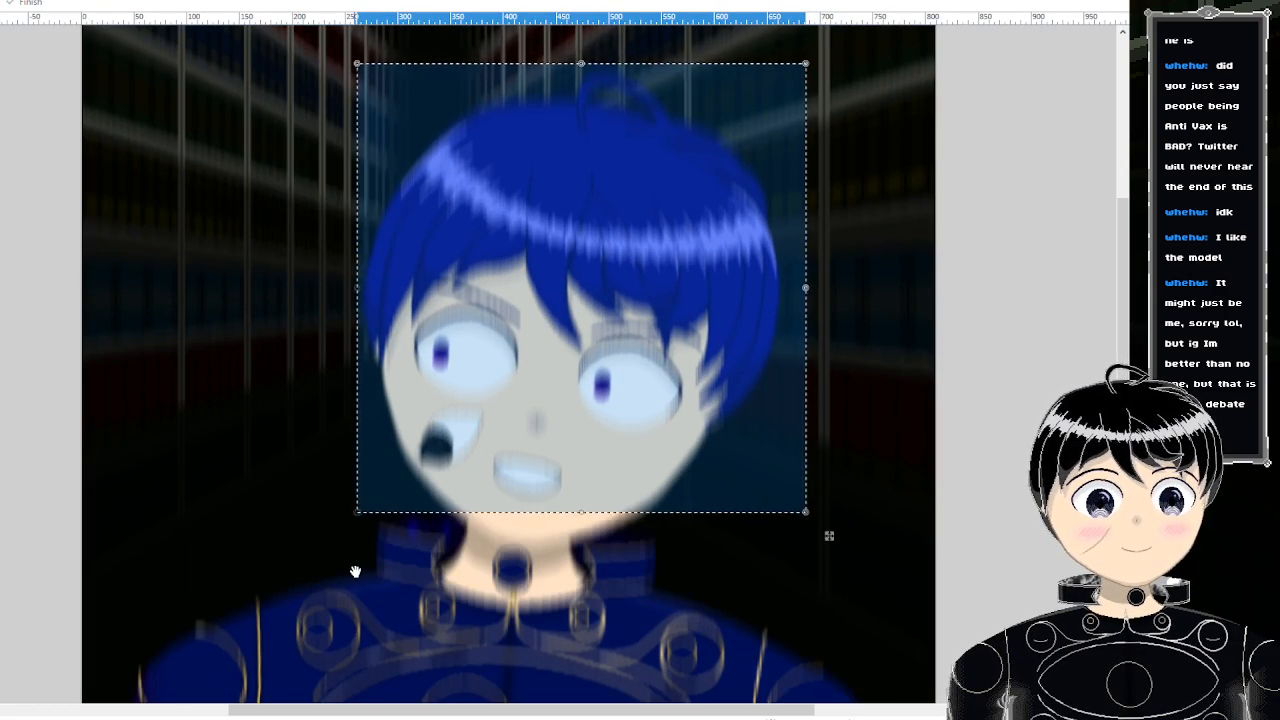
drag(837, 209, 883, 231)
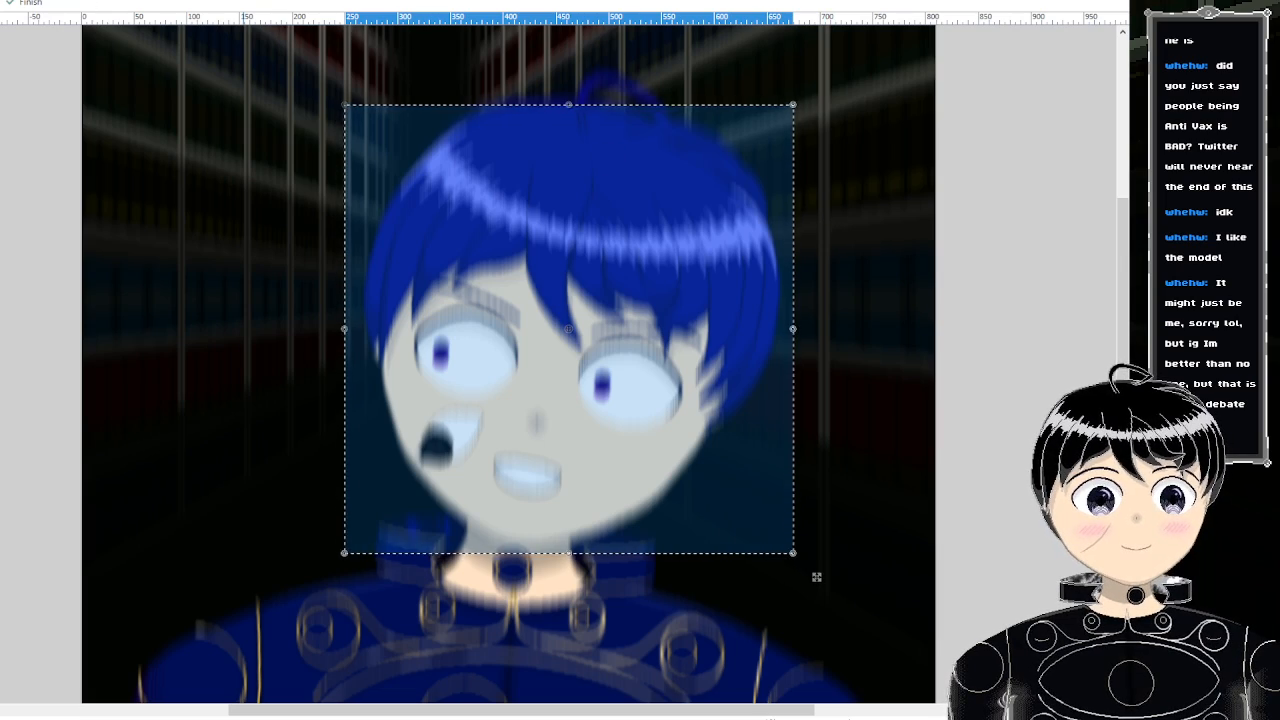
- Paste a copy of the selected head area from the full-size artwork into a new image
key(ctrl+alt+v)
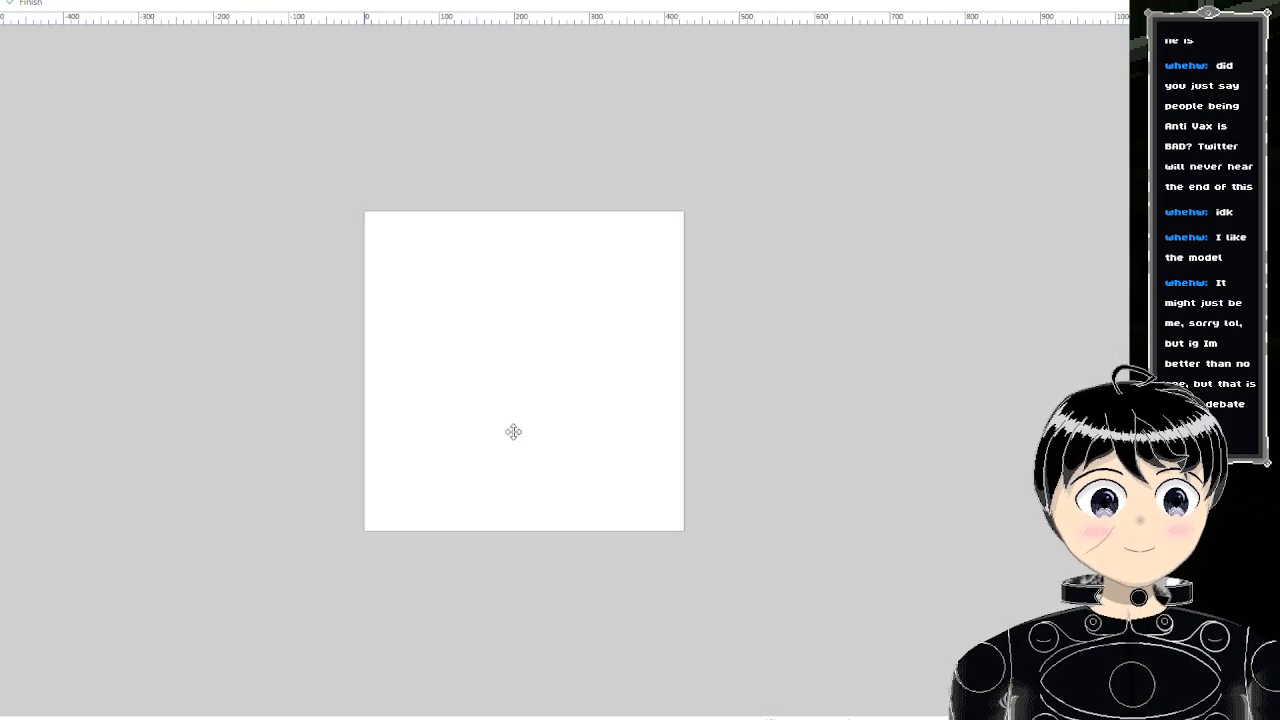
scroll(494, 482, up, 1)
scroll(643, 480, down, 2)
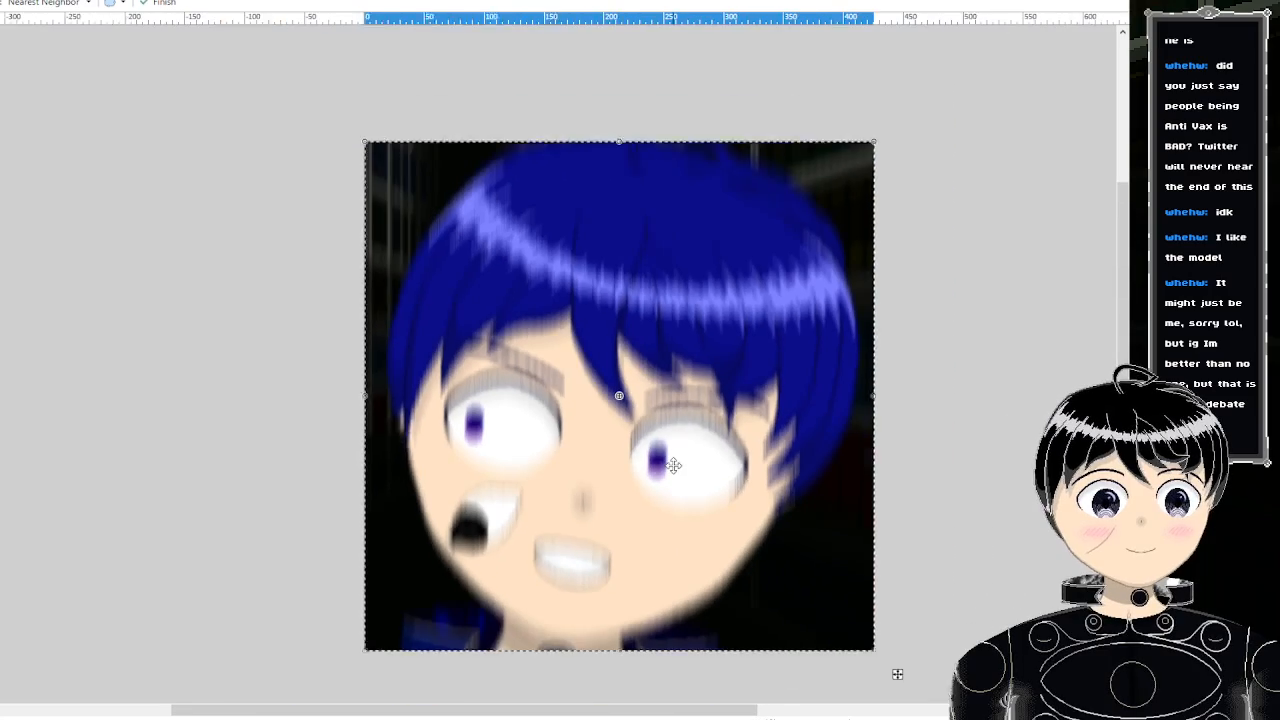
- Select the dark background right of the head with the Magic Wand at 34% tolerance and delete it
key(s)
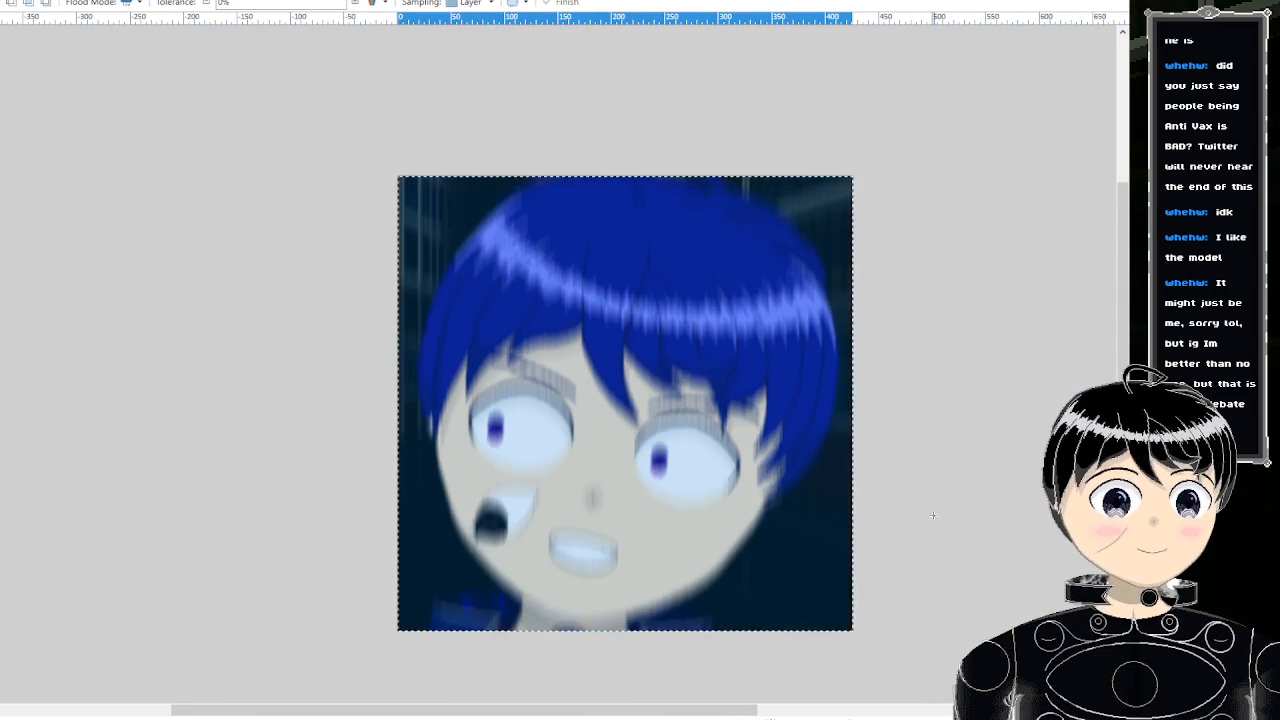
click(836, 567)
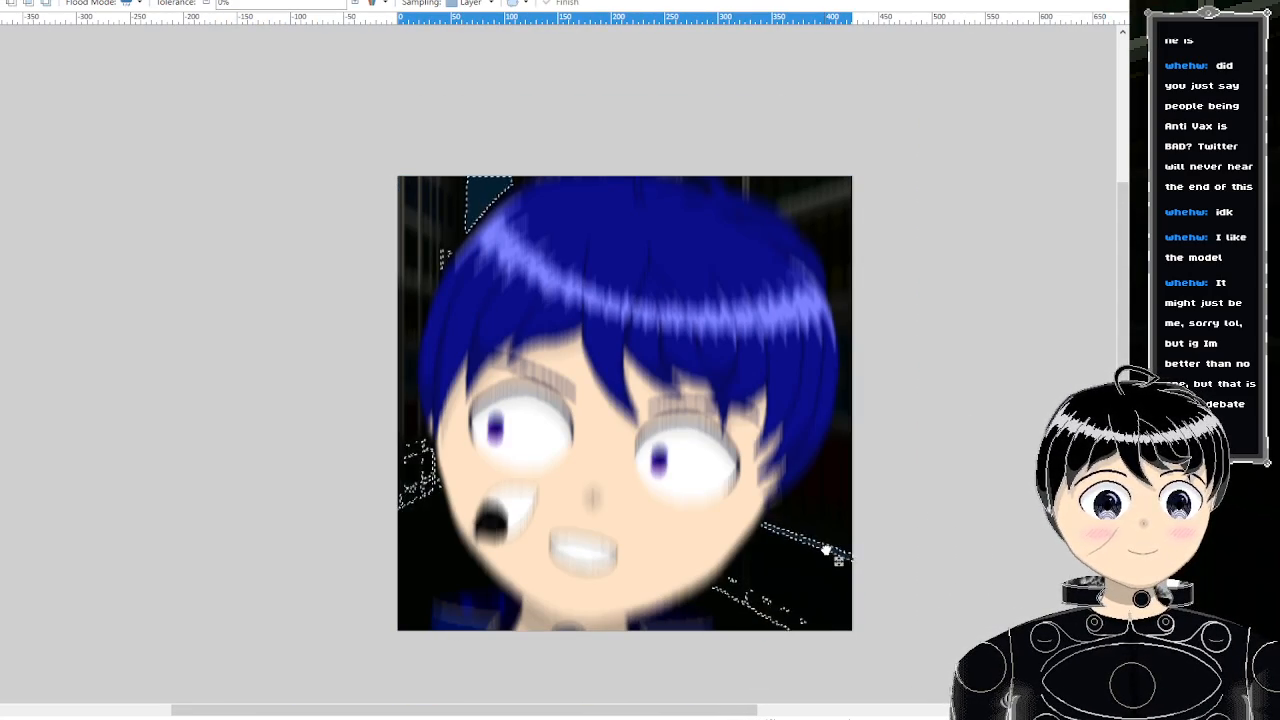
click(840, 590)
mouse_move(222, 8)
mouse_down()
mouse_move(265, 8)
mouse_move(241, 5)
mouse_up()
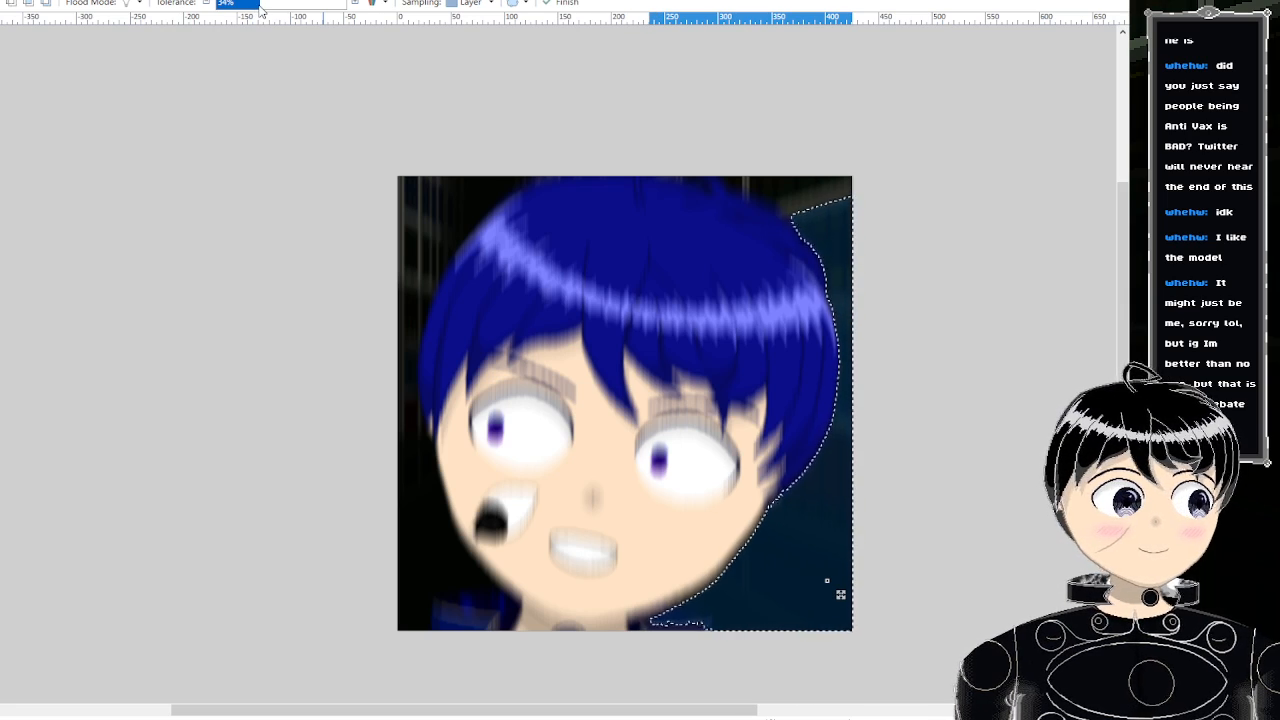
key(Delete)
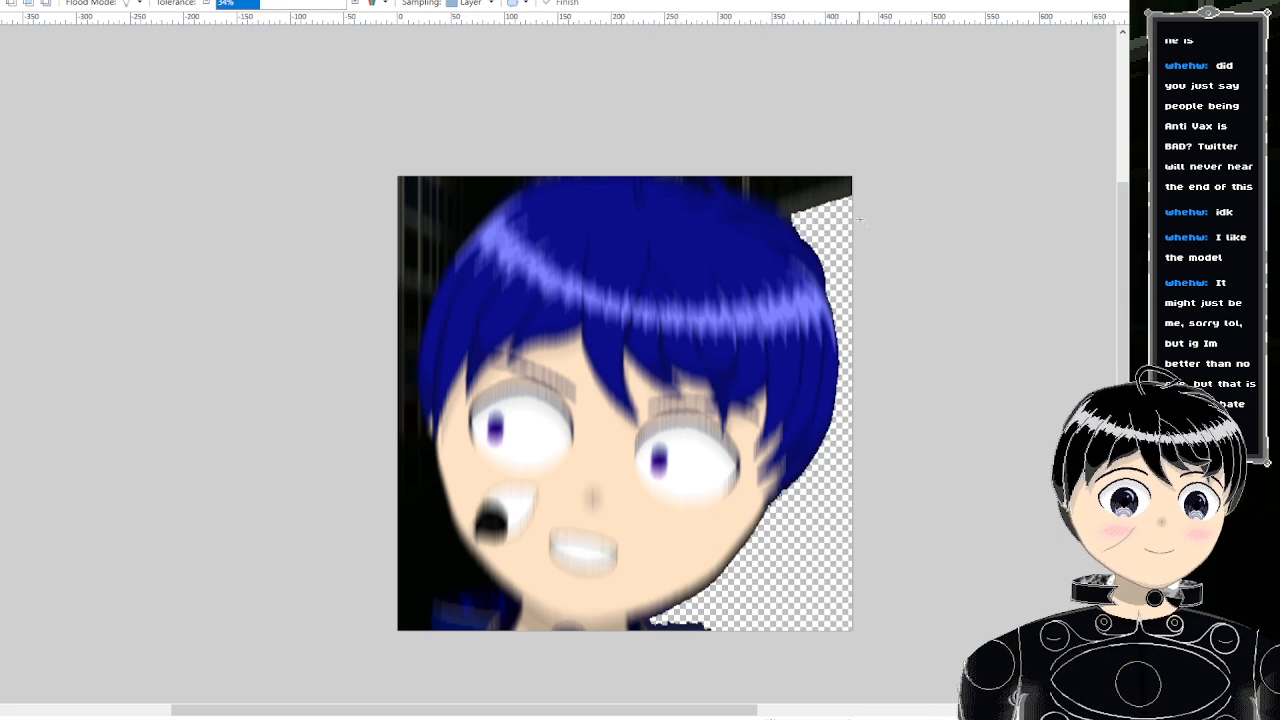
- Select the leftover background patch in the portrait's upper-right corner with the Magic Wand at 30% tolerance and delete it
click(824, 205)
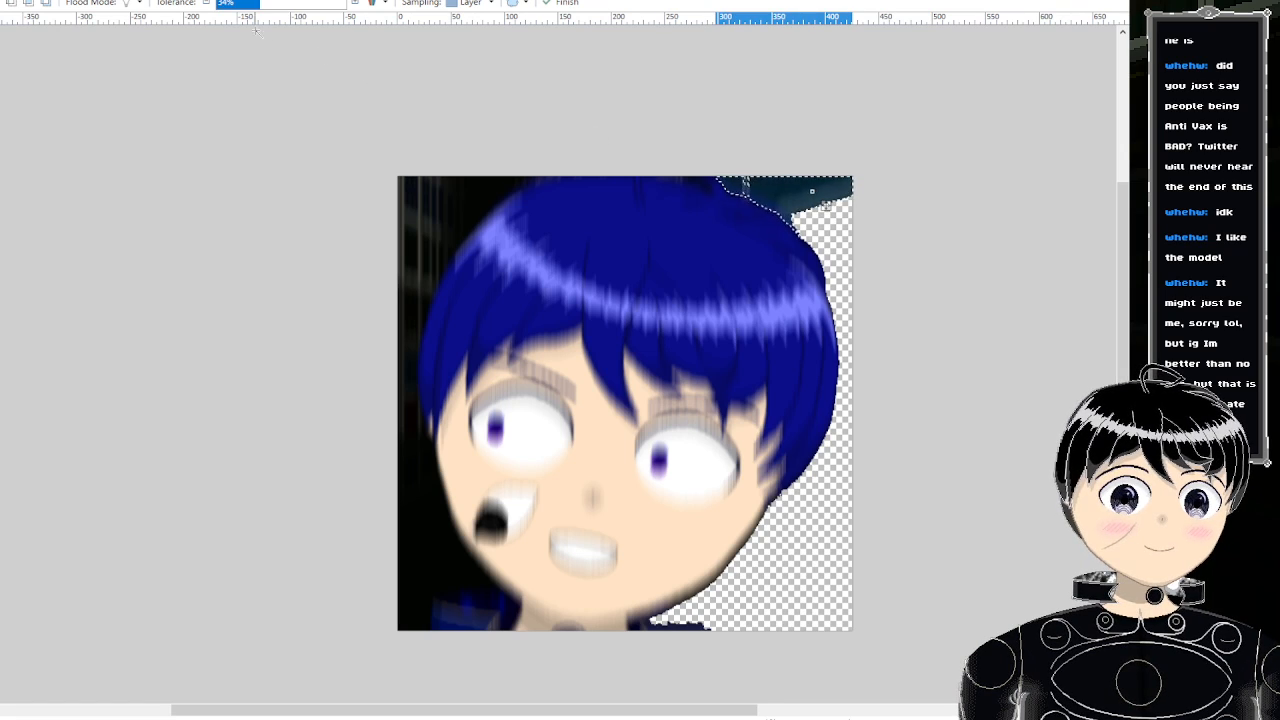
drag(256, 4, 258, 8)
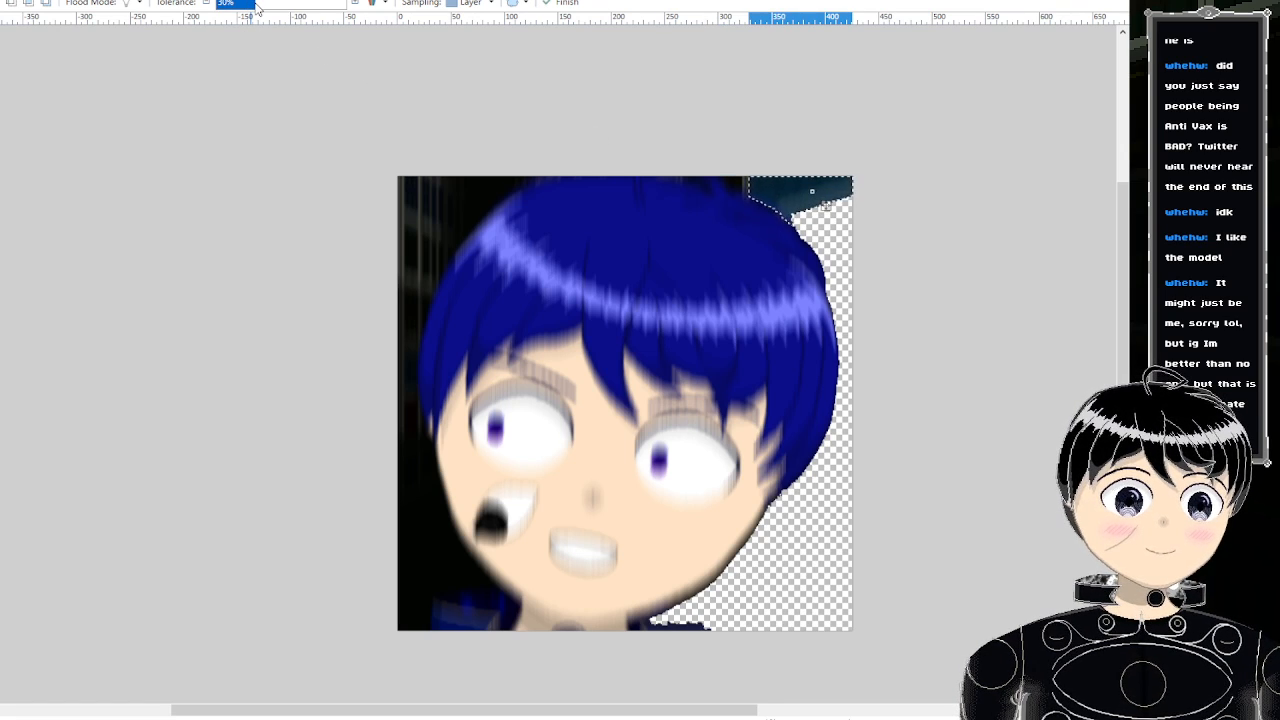
key(Delete)
scroll(860, 352, up, 2)
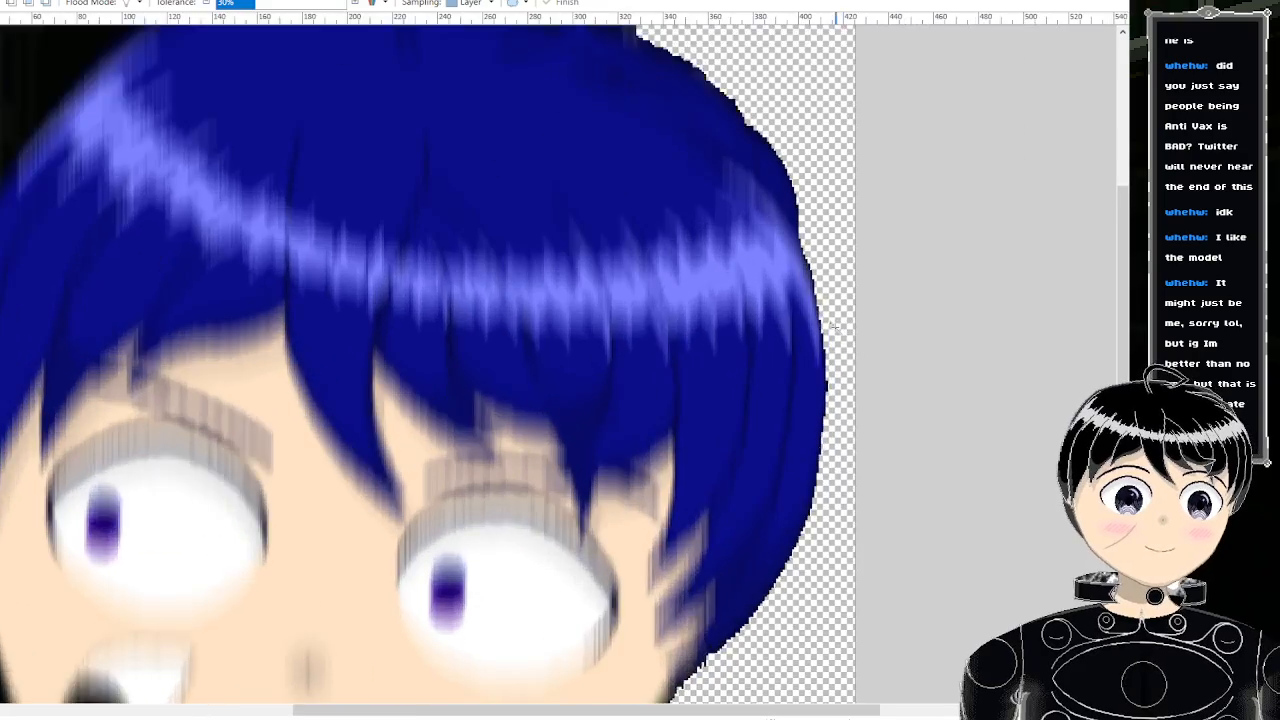
- Select the dark background left of the face with the Magic Wand at 30% tolerance and delete it
scroll(748, 487, down, 4)
scroll(748, 487, up, 3)
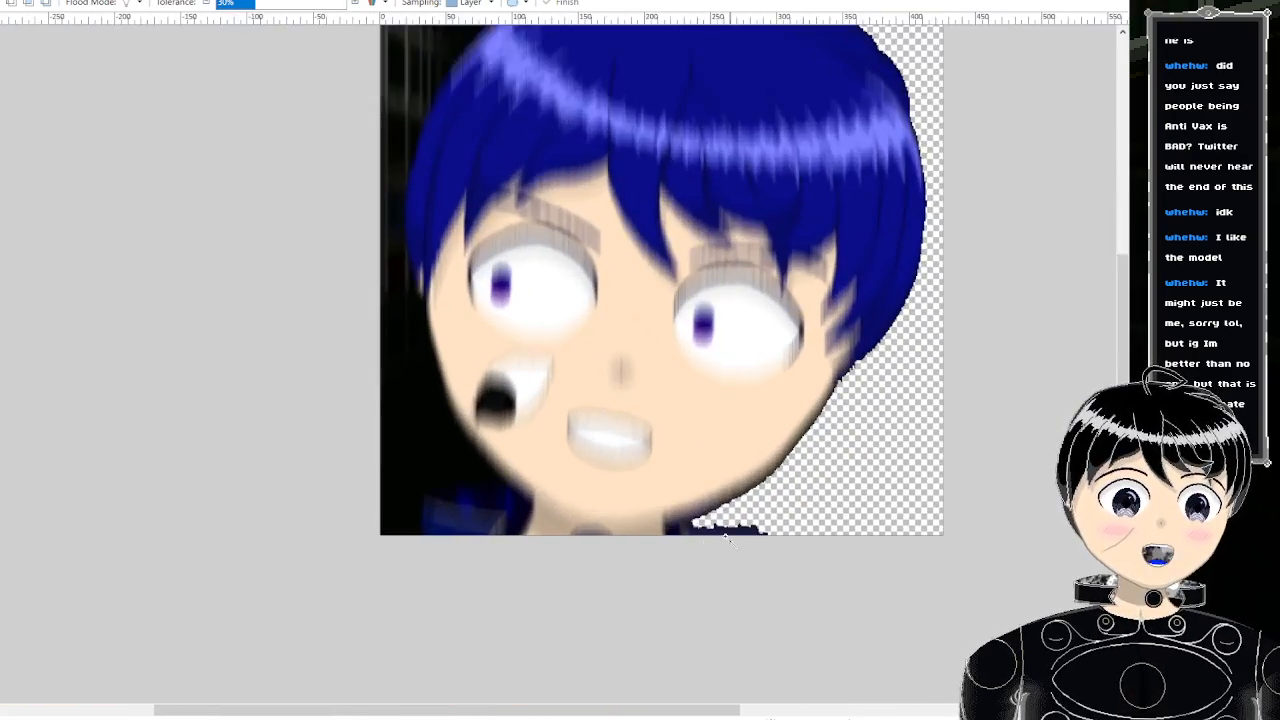
scroll(376, 427, down, 2)
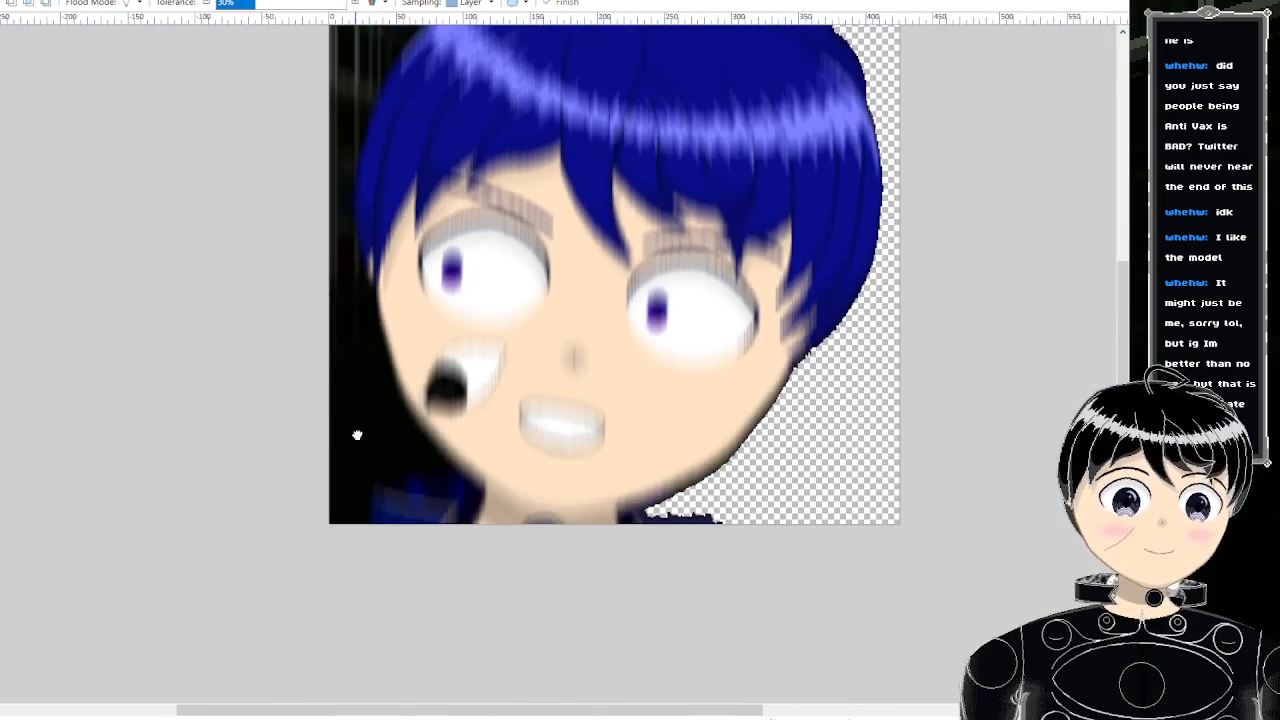
click(357, 435)
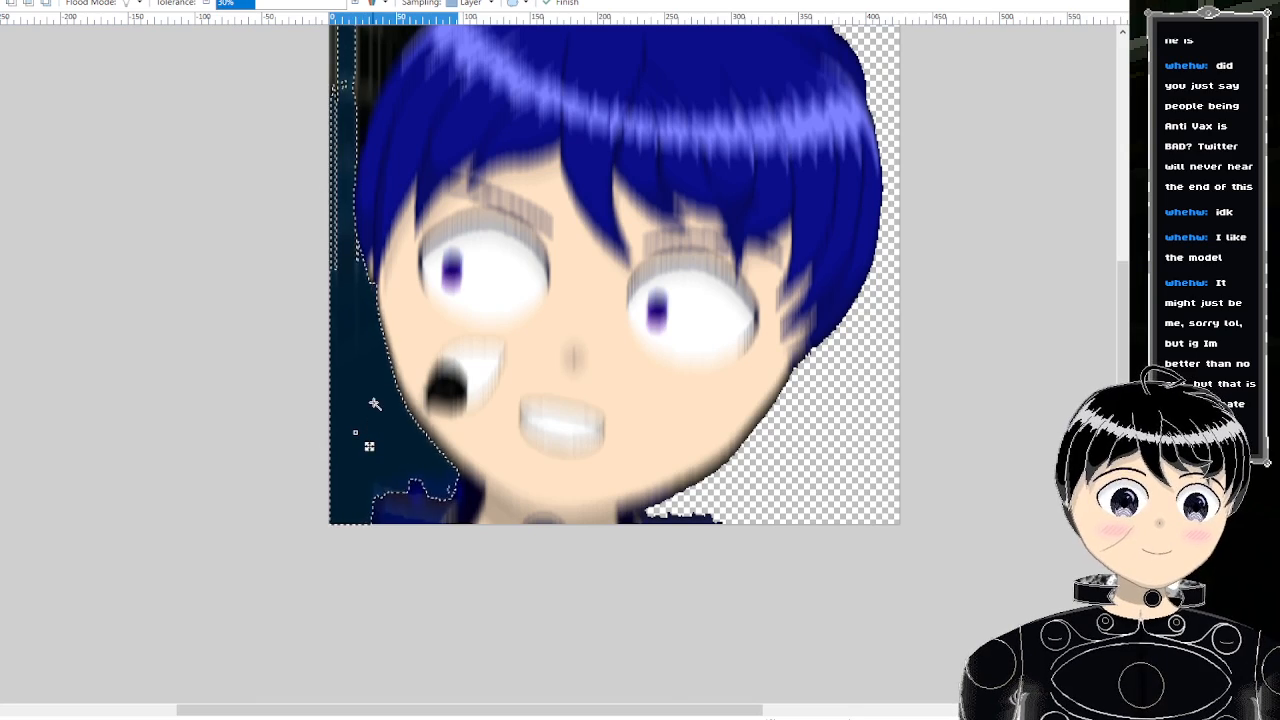
key(Delete)
- Remove the dark background patch above the hair's left side with the Magic Wand at 30% tolerance and clear the selection
scroll(374, 403, up, 2)
click(388, 332)
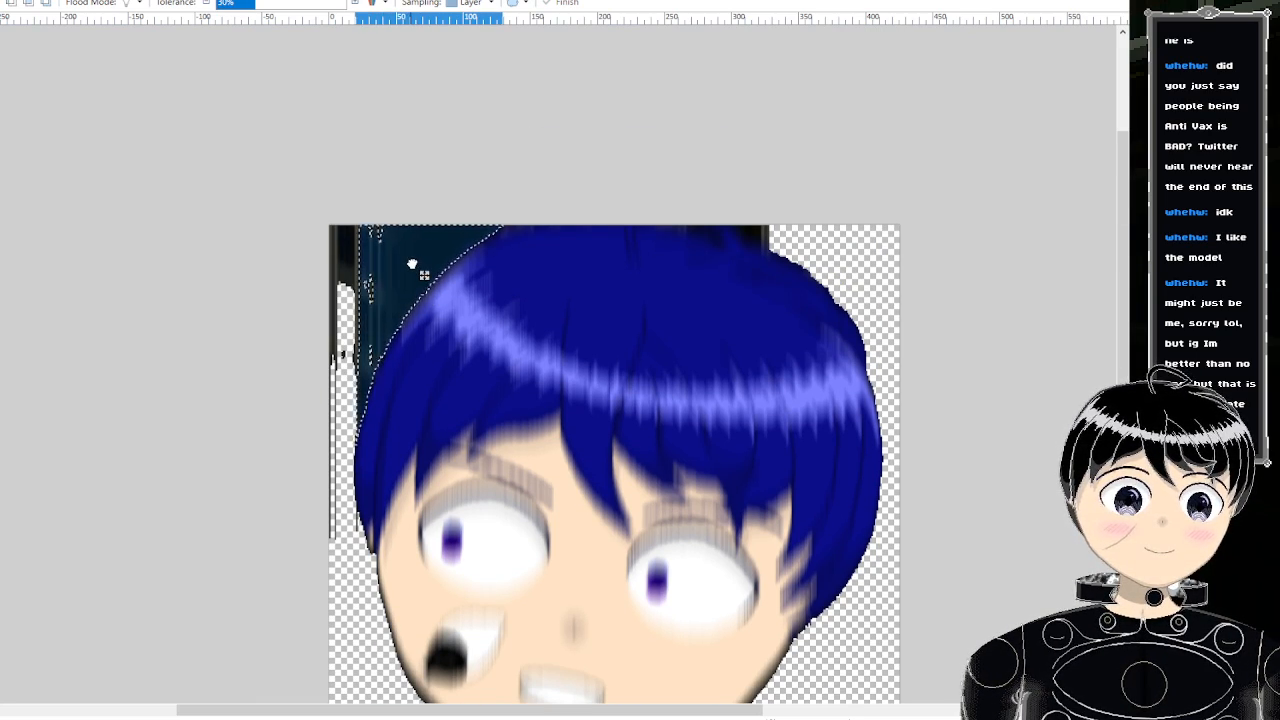
key(Delete)
key(ctrl+d)
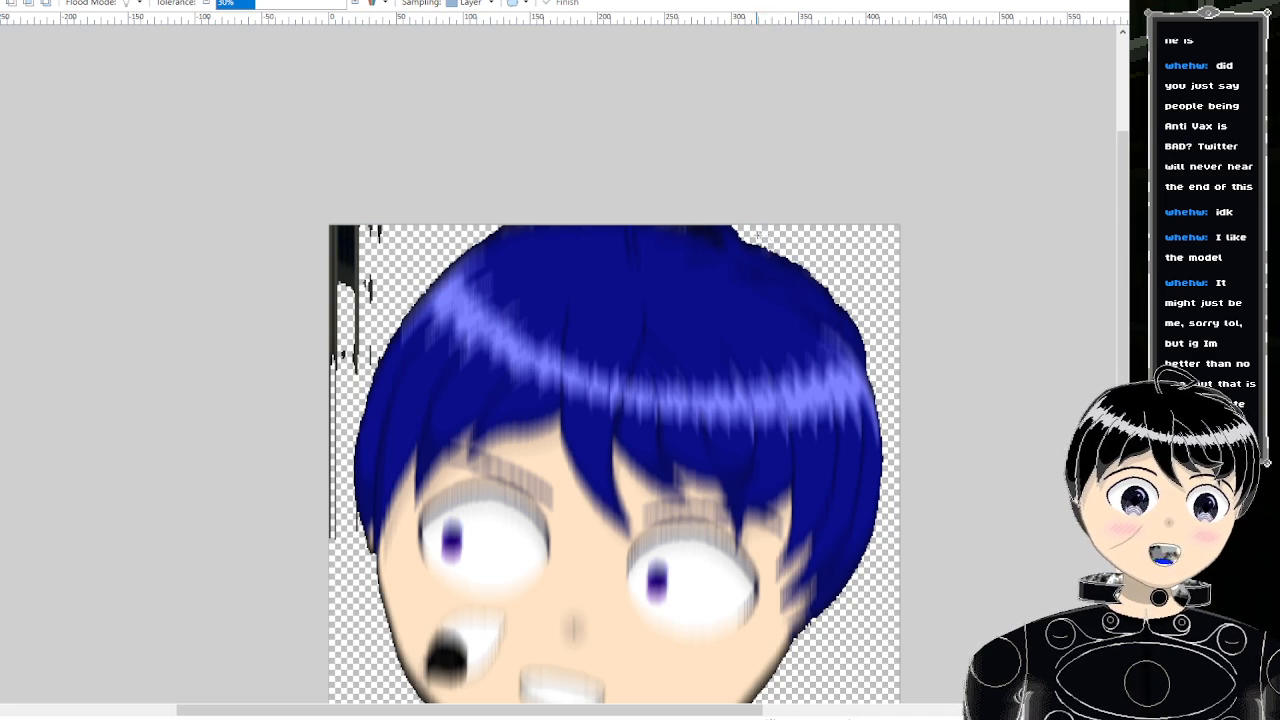
- Set up the Eraser with 100% hardness and a brush width of 20
scroll(758, 234, down, 2)
scroll(786, 152, up, 3)
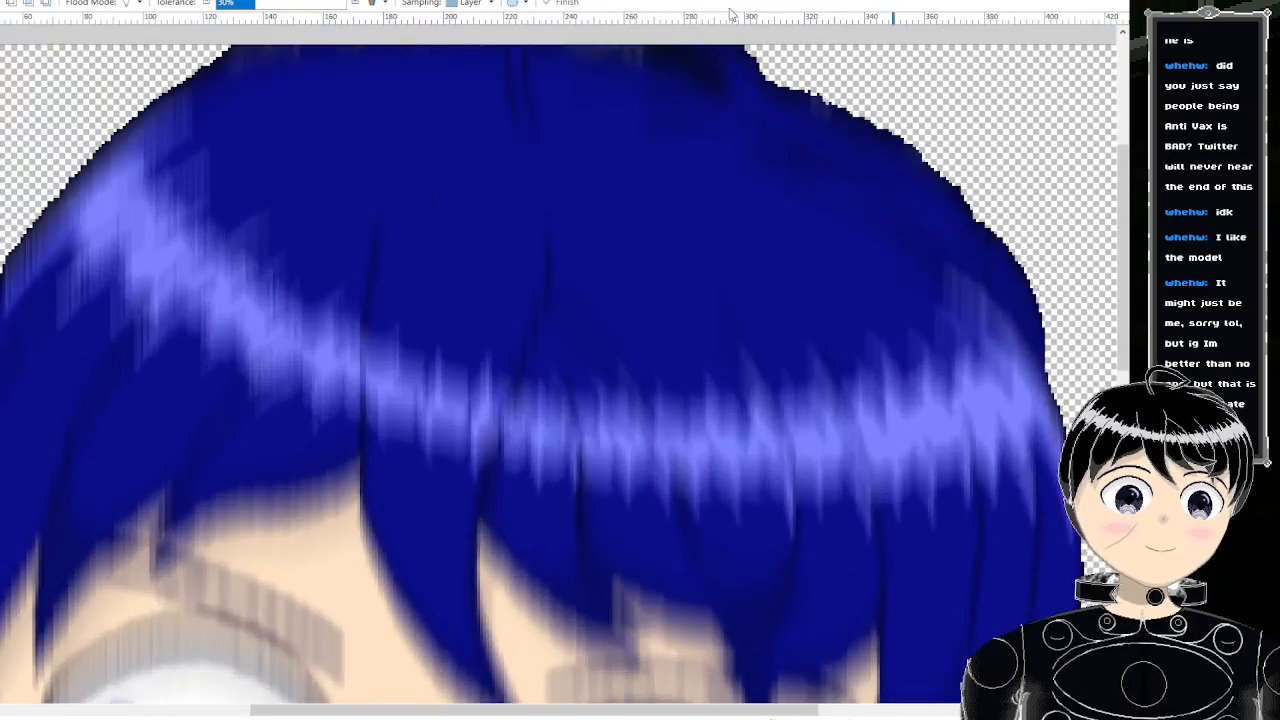
scroll(670, 284, down, 2)
scroll(676, 284, down, 2)
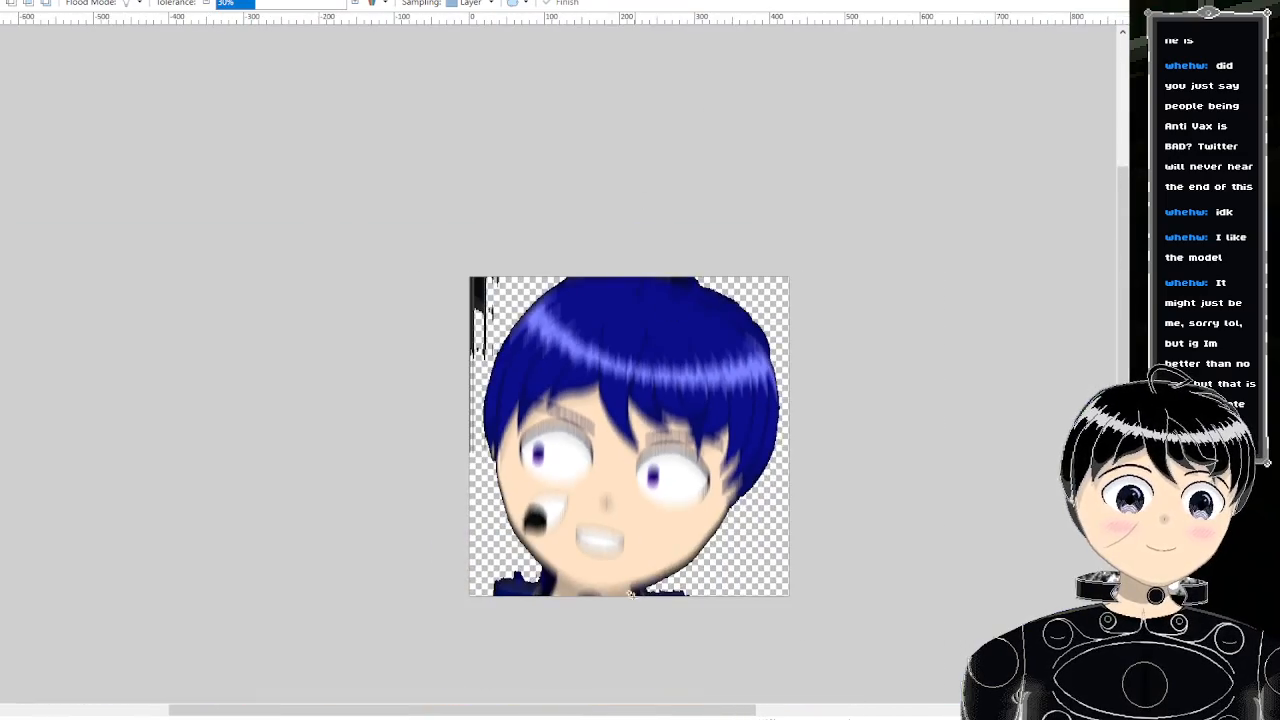
scroll(648, 624, up, 1)
scroll(645, 618, up, 1)
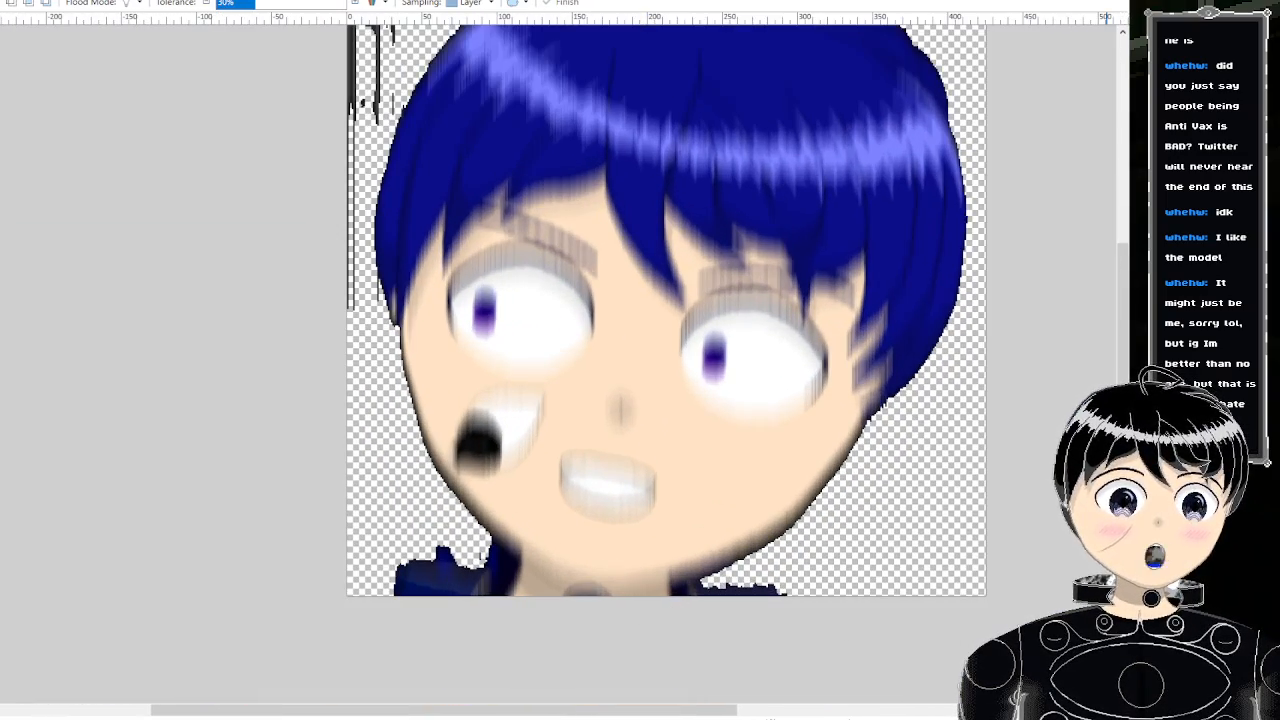
key(b)
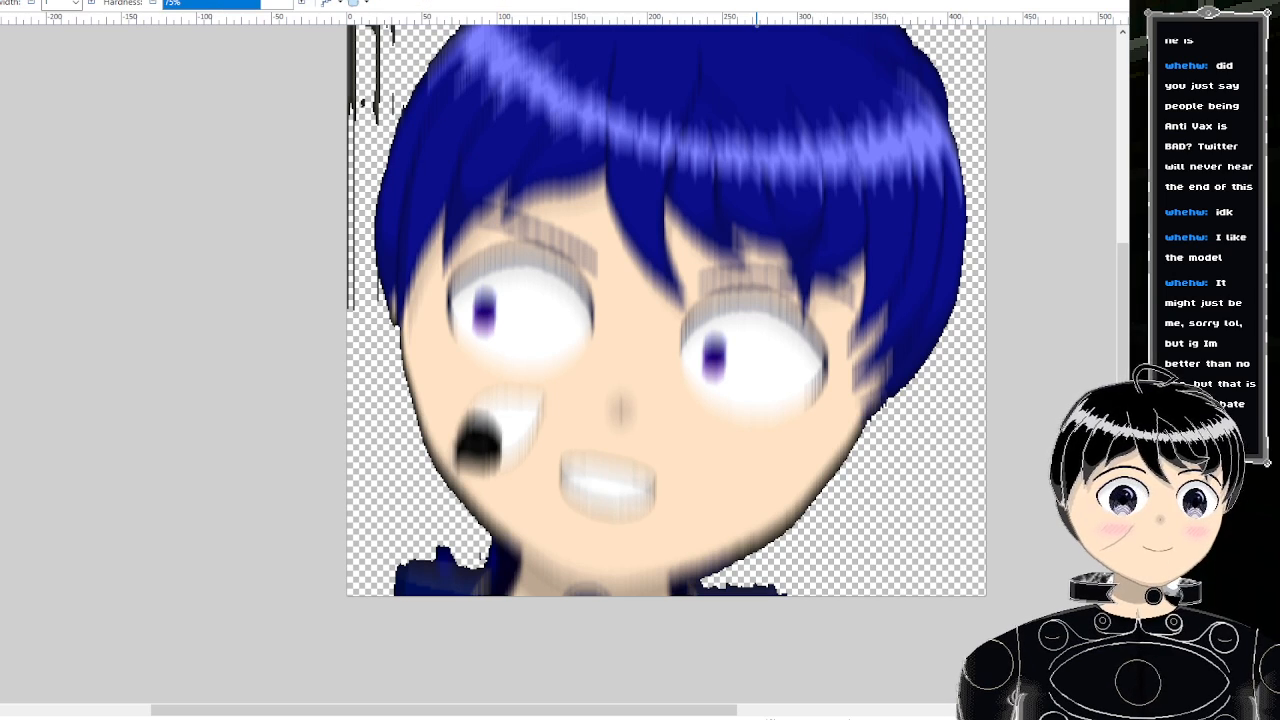
drag(276, 10, 327, 8)
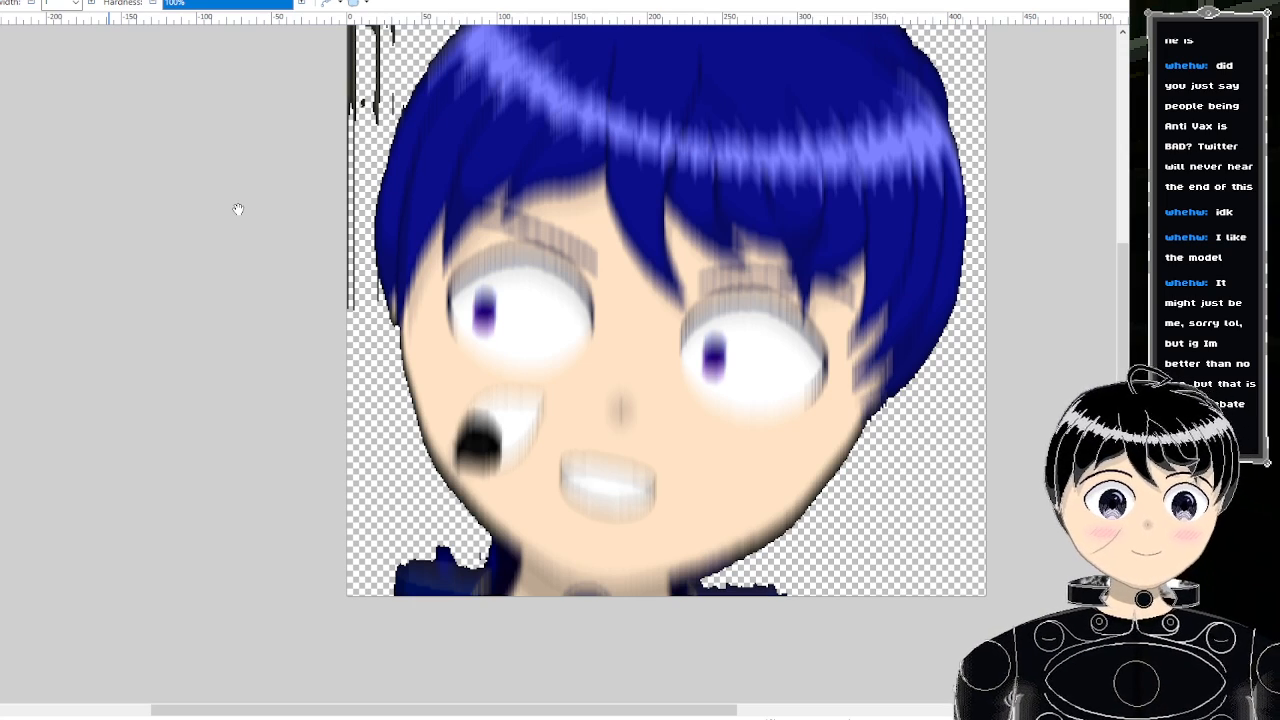
scroll(173, 36, up, 3)
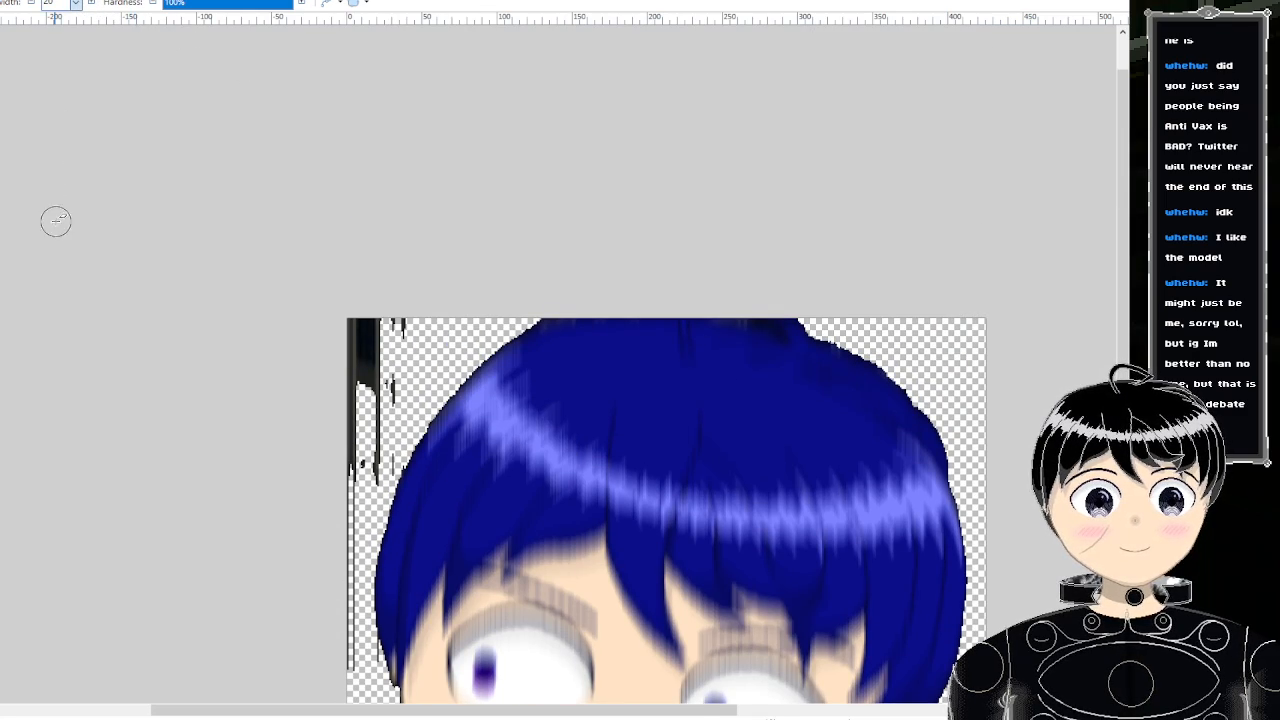
- Erase the leftover dark streaks in the transparent area beside the left side of the hair
scroll(352, 395, up, 4)
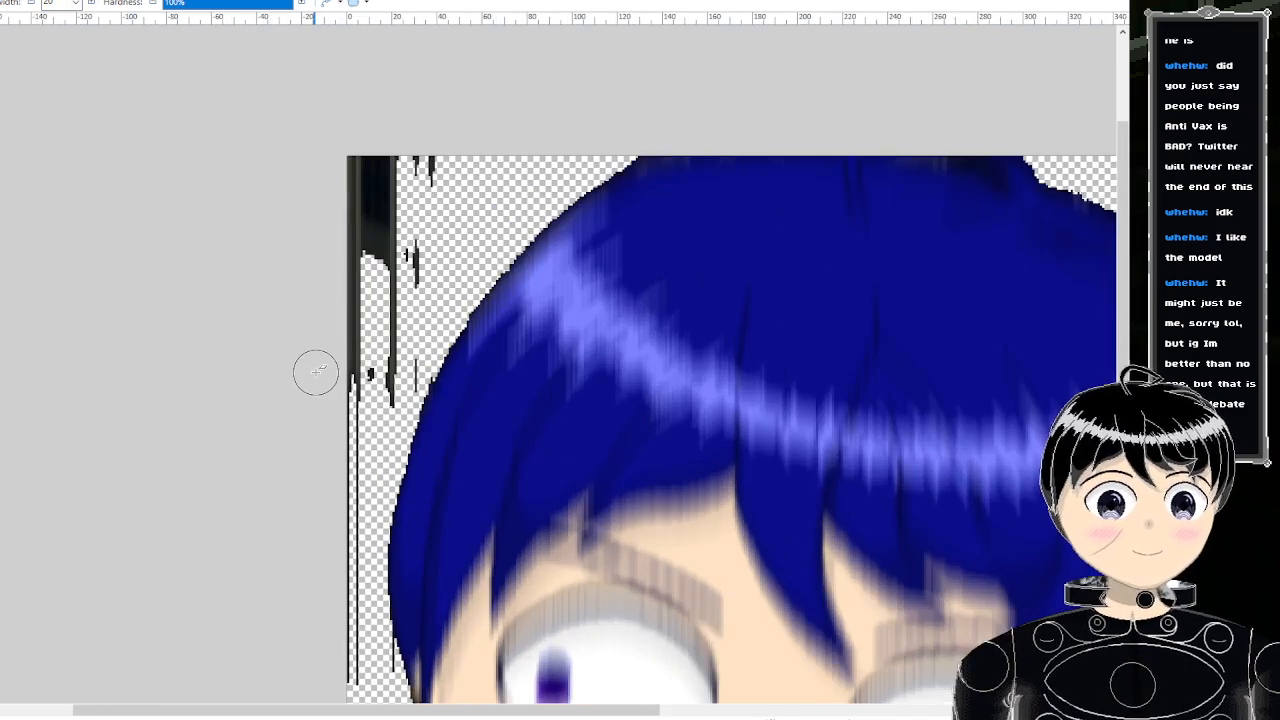
mouse_move(480, 67)
mouse_down()
mouse_move(395, 75)
mouse_move(486, 100)
mouse_move(400, 155)
mouse_move(460, 255)
mouse_move(355, 450)
mouse_move(336, 528)
mouse_move(400, 457)
mouse_move(380, 422)
mouse_up()
scroll(343, 527, down, 3)
scroll(343, 527, down, 2)
scroll(370, 413, down, 5)
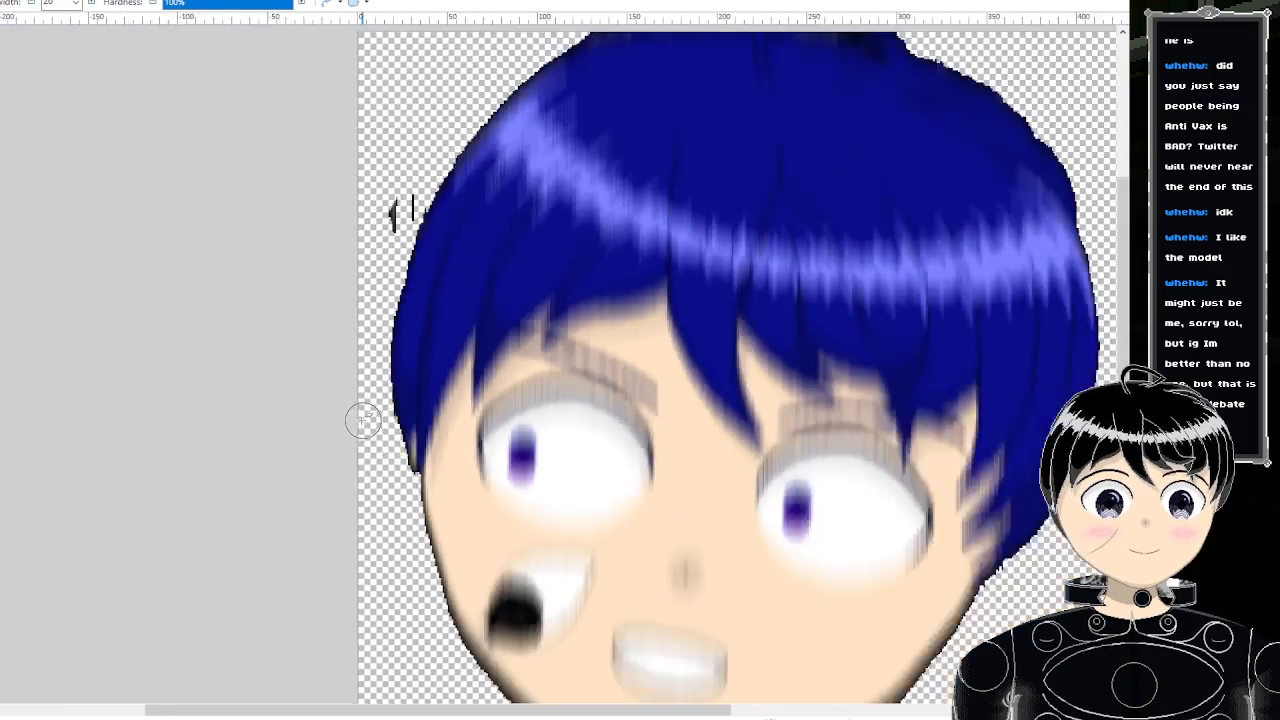
scroll(360, 410, up, 6)
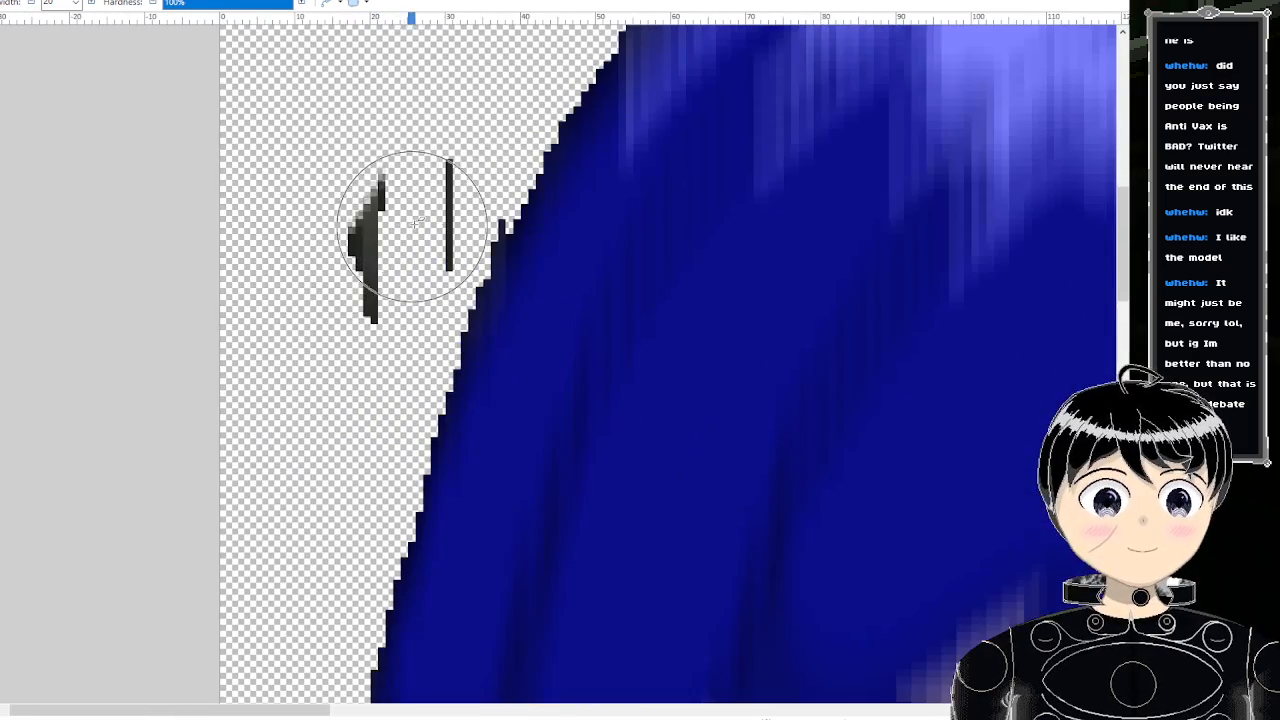
drag(400, 214, 343, 277)
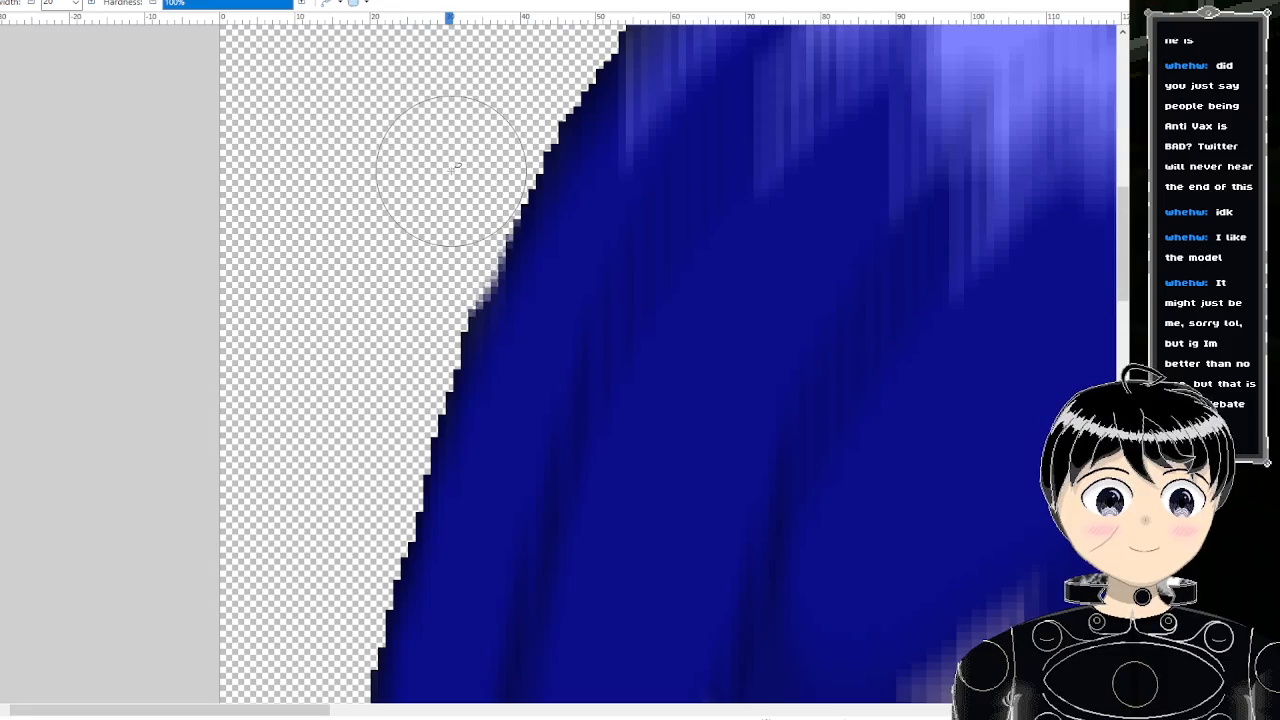
- Erase the jagged dark pixels along the hair outline at the upper right of the head
scroll(434, 177, down, 5)
scroll(431, 187, down, 1)
scroll(686, 114, up, 7)
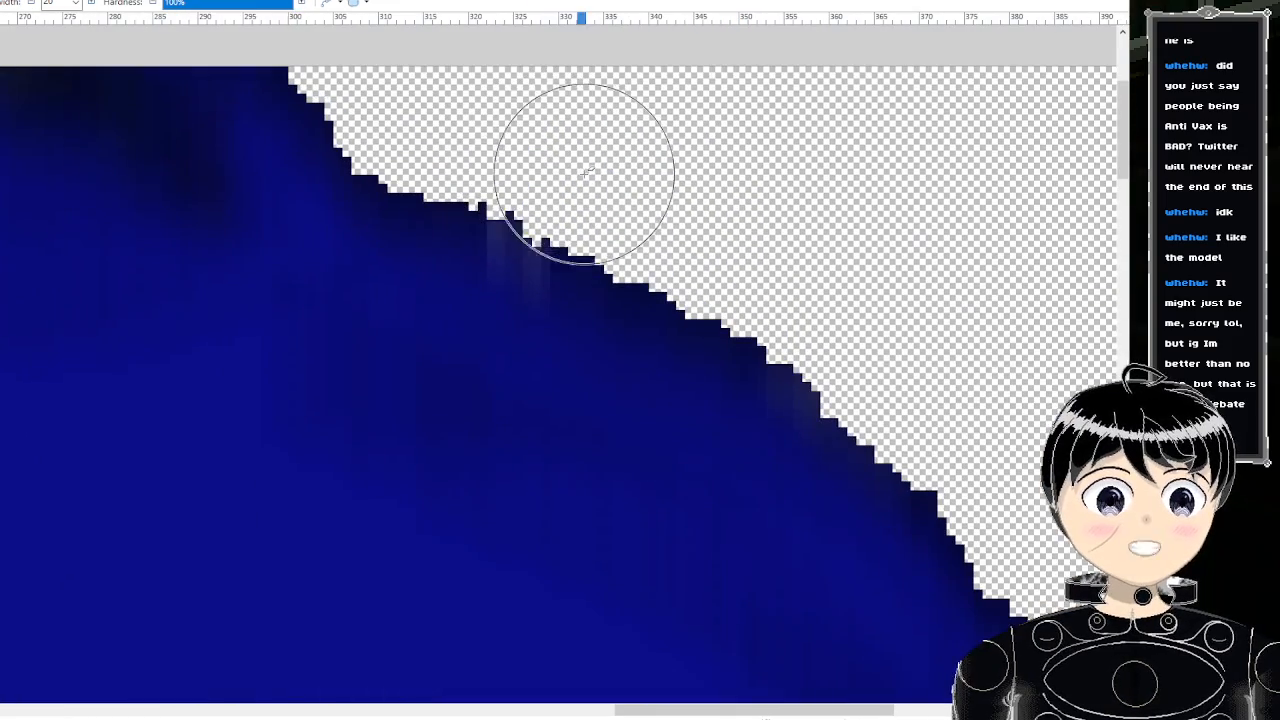
mouse_move(585, 172)
mouse_down()
mouse_move(457, 82)
mouse_move(422, 93)
mouse_up()
scroll(422, 93, up, 3)
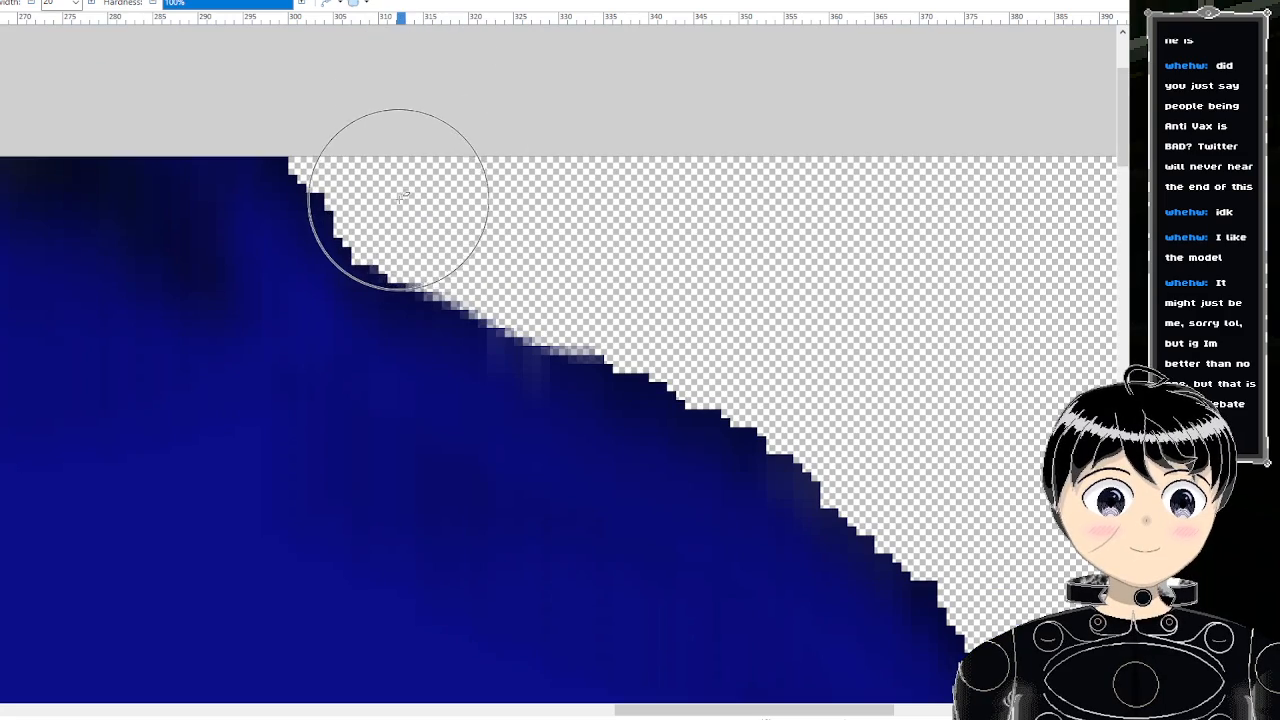
mouse_move(415, 172)
mouse_down()
mouse_move(360, 114)
mouse_move(343, 114)
mouse_up()
- Smooth the jagged edges of the right shoulder and jaw with the Eraser, undoing the last stroke along the jaw
scroll(636, 132, down, 5)
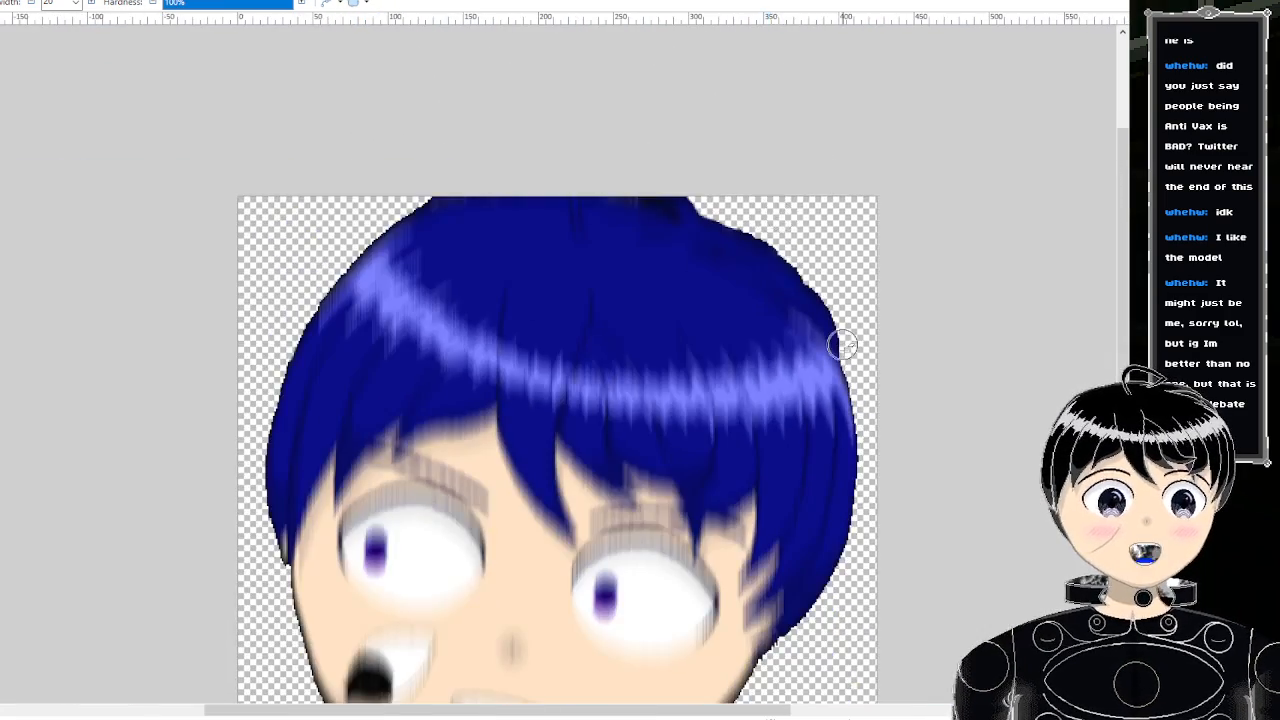
scroll(775, 560, up, 3)
scroll(775, 562, up, 4)
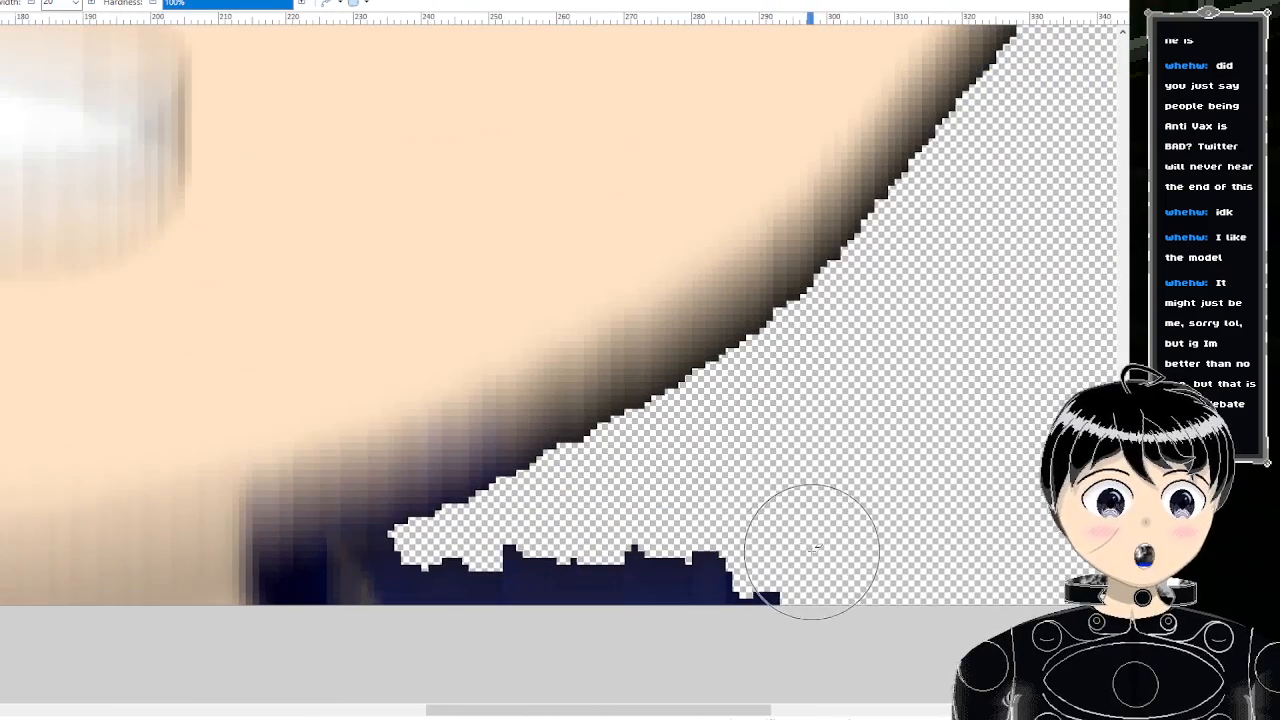
mouse_move(795, 540)
mouse_down()
mouse_move(786, 514)
mouse_move(709, 491)
mouse_move(614, 491)
mouse_move(737, 415)
mouse_up()
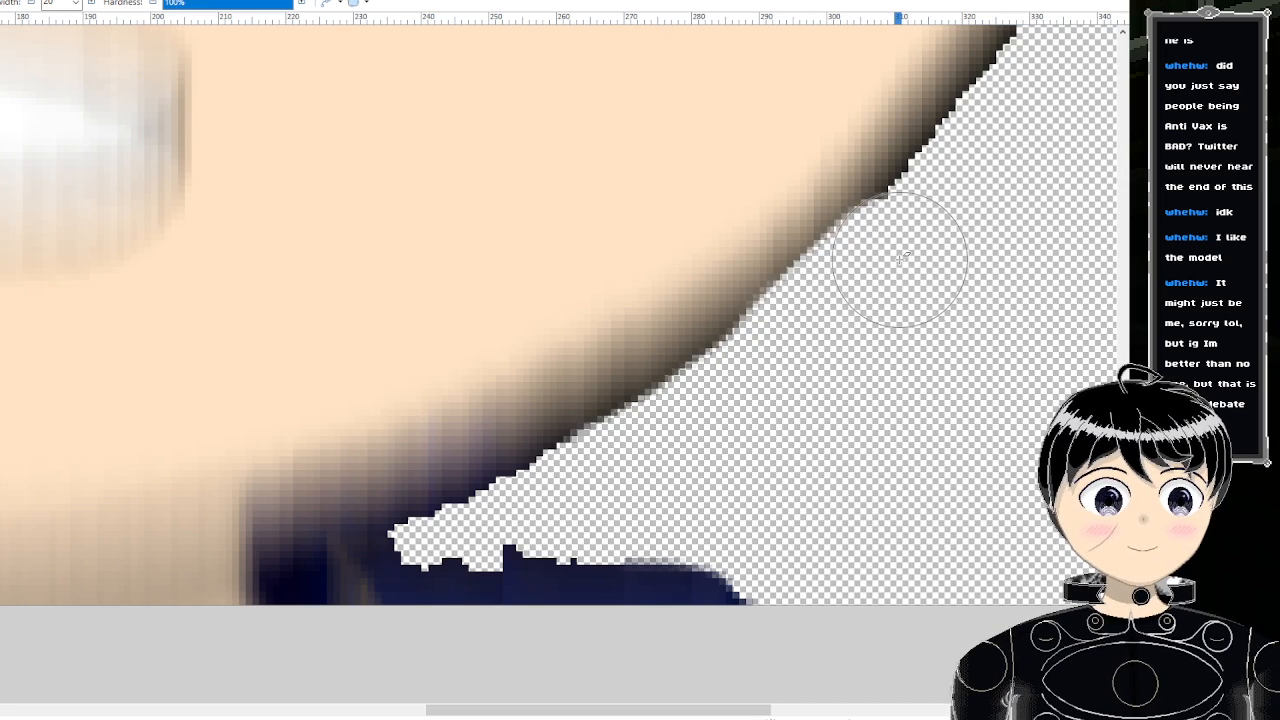
key(ctrl+z)
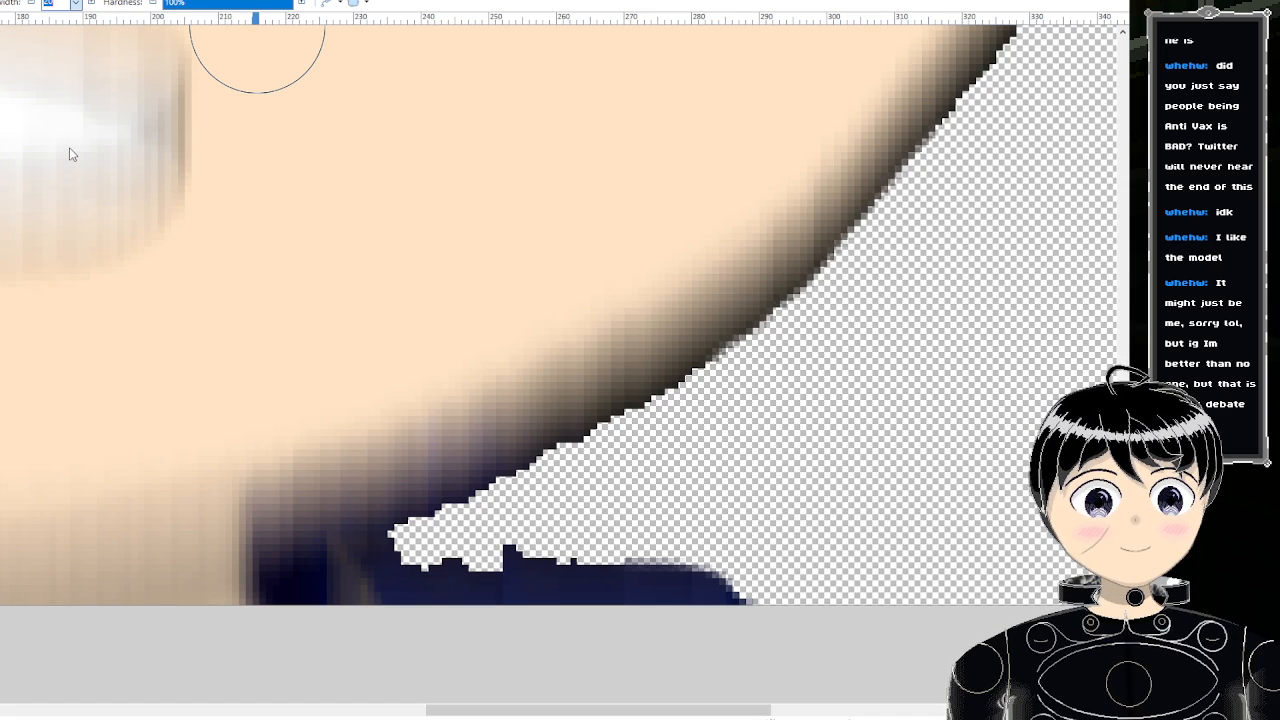
- Clean the gap between the right jaw and shoulder using Eraser widths of 15 and 10
text(15)
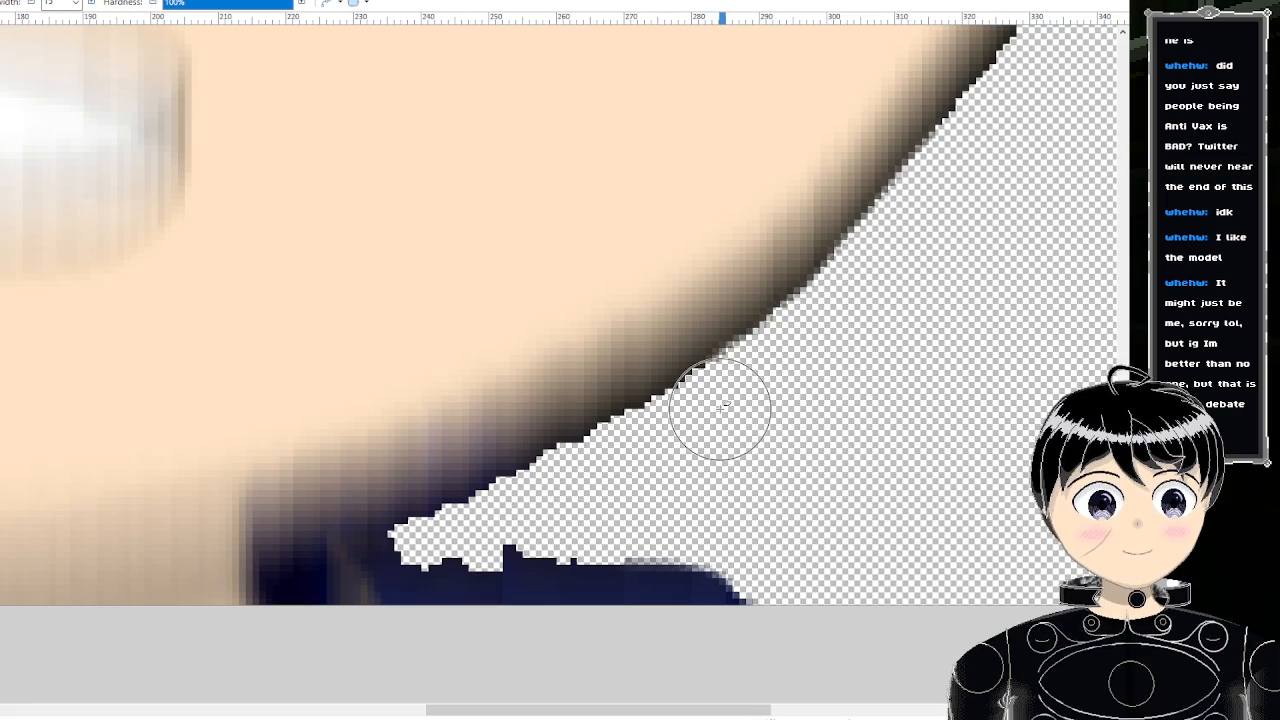
mouse_move(666, 439)
mouse_down()
mouse_move(540, 507)
mouse_move(497, 514)
mouse_move(617, 510)
mouse_up()
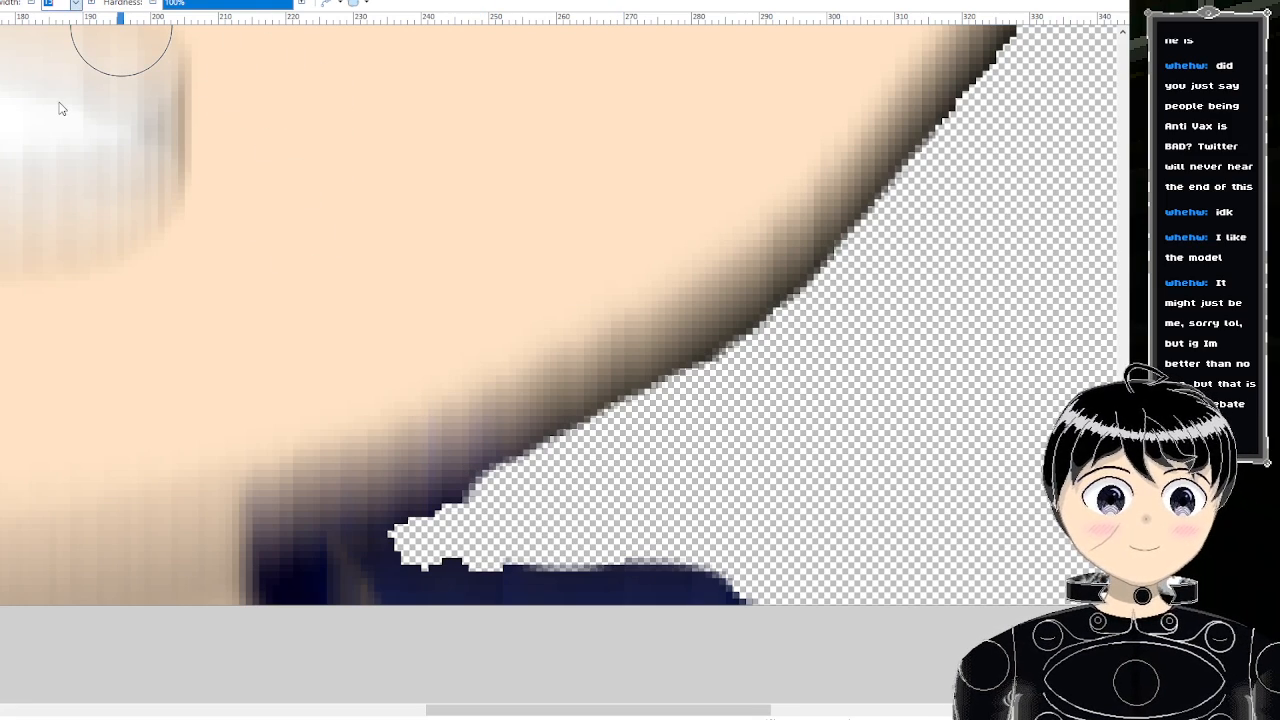
click(57, 65)
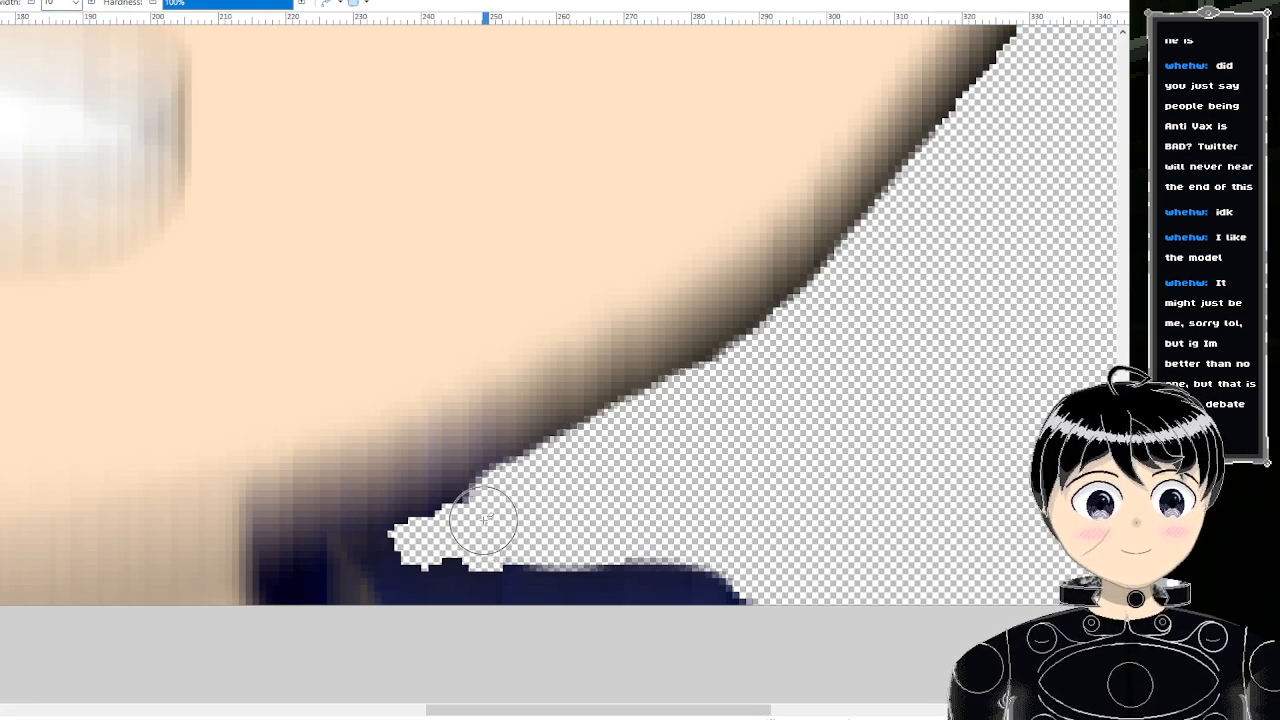
mouse_move(484, 521)
mouse_down()
mouse_move(454, 532)
mouse_move(500, 534)
mouse_move(420, 537)
mouse_move(527, 528)
mouse_move(457, 534)
mouse_move(471, 537)
mouse_up()
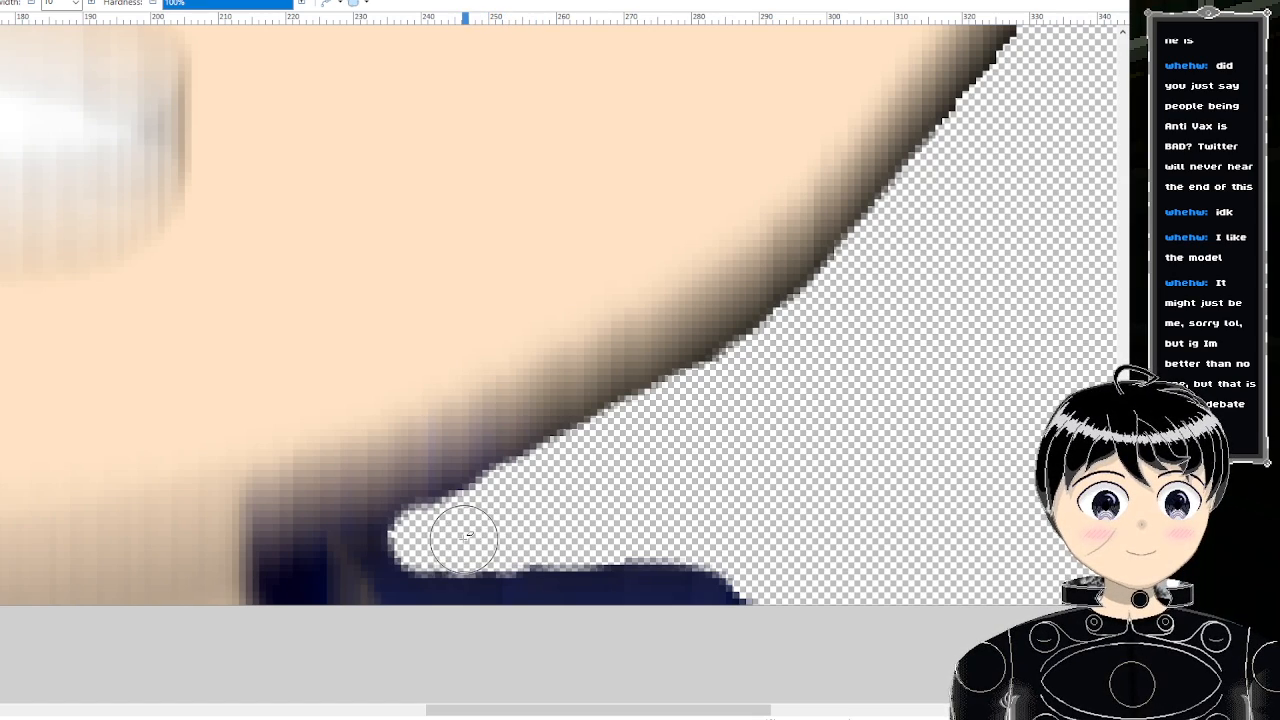
- Inspect the cut-out head's outline around the jaw and shoulders for rough edges
key(ctrl+minus)
scroll(614, 502, down, 3)
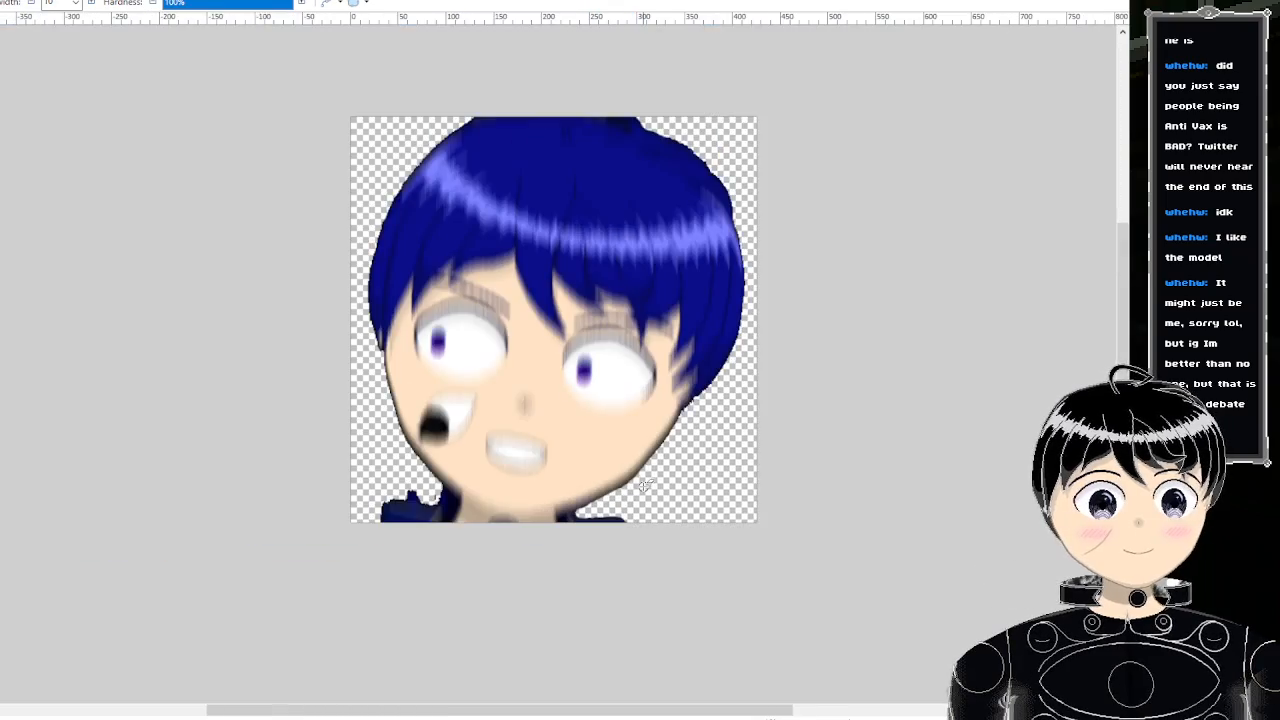
scroll(614, 495, up, 6)
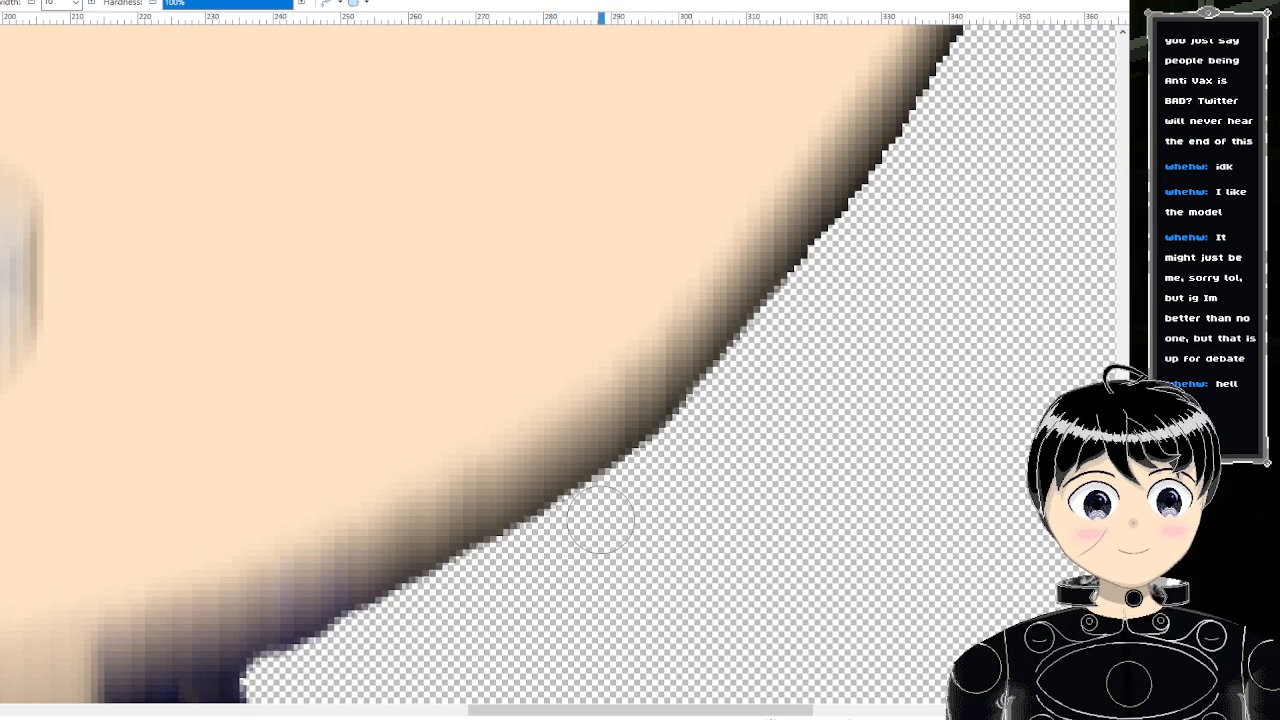
scroll(660, 486, down, 2)
scroll(736, 478, down, 2)
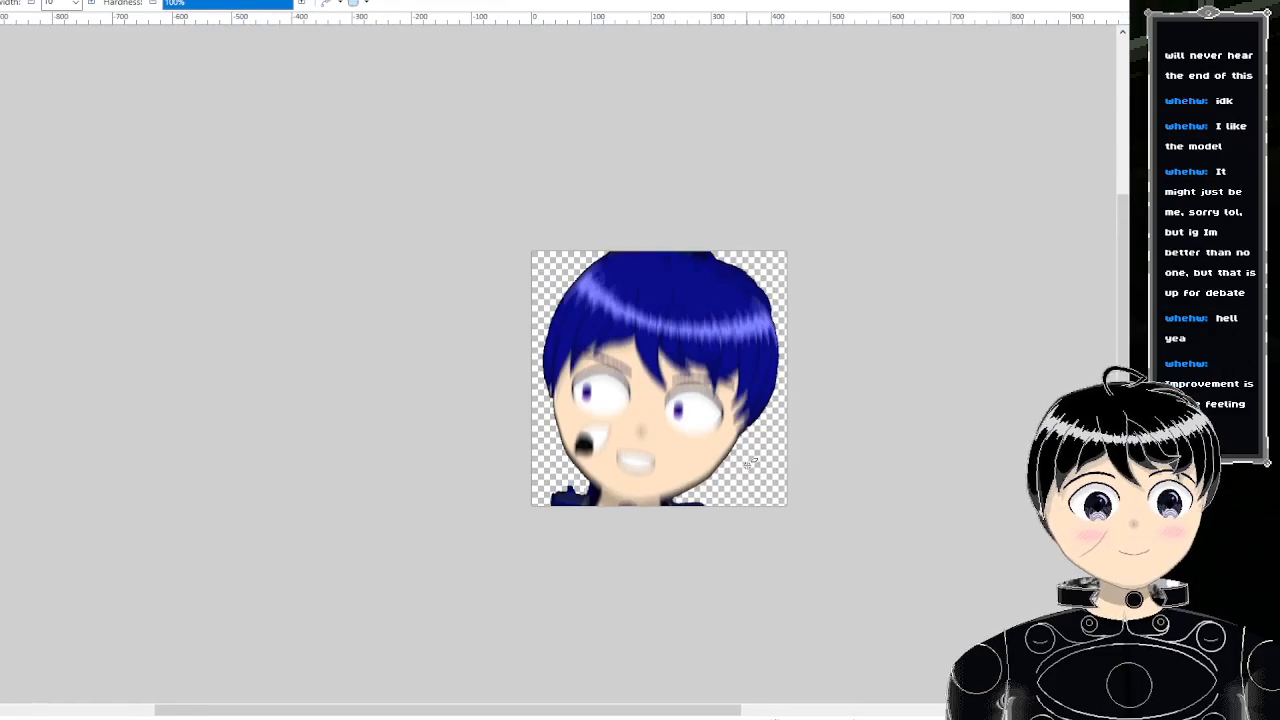
scroll(743, 462, up, 8)
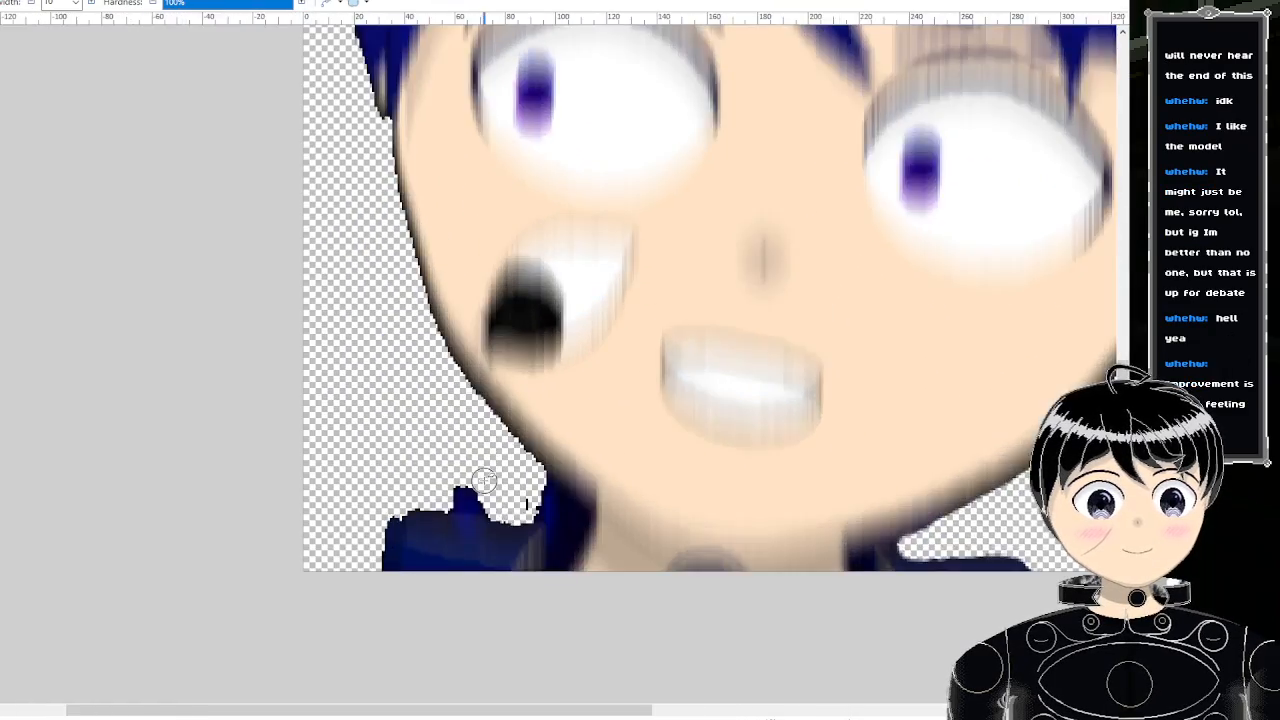
scroll(548, 487, up, 2)
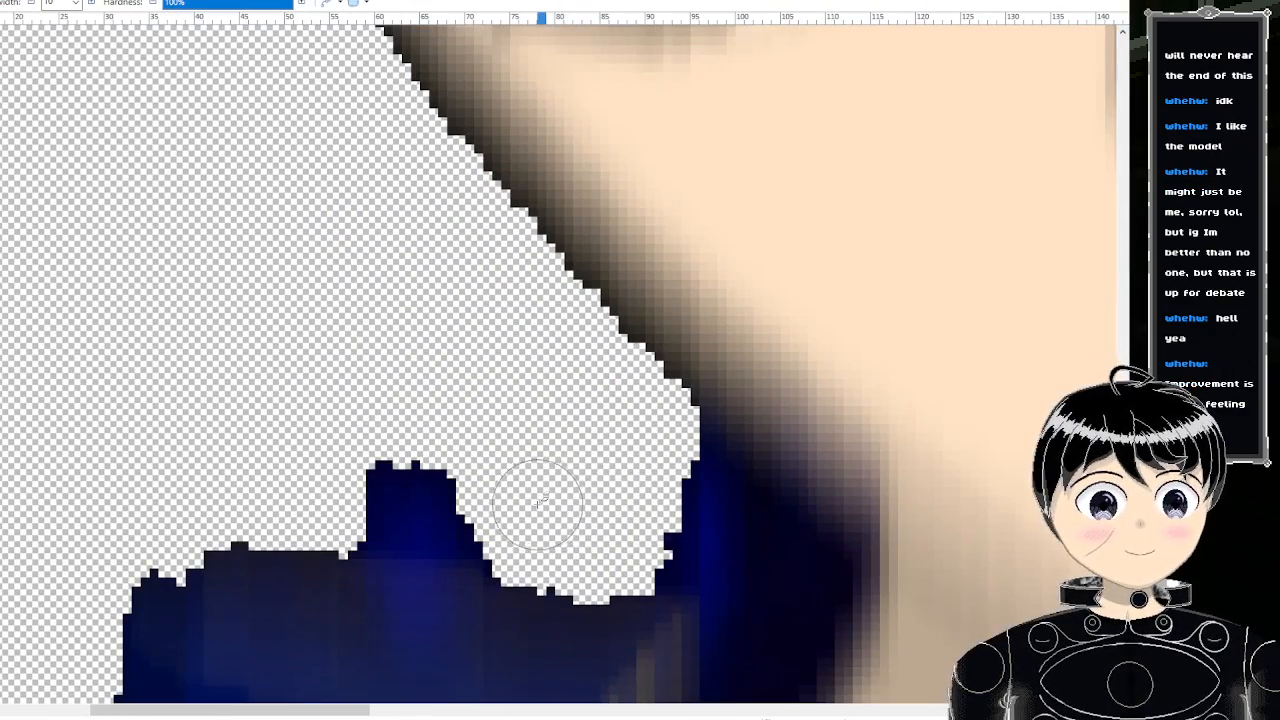
scroll(537, 505, down, 8)
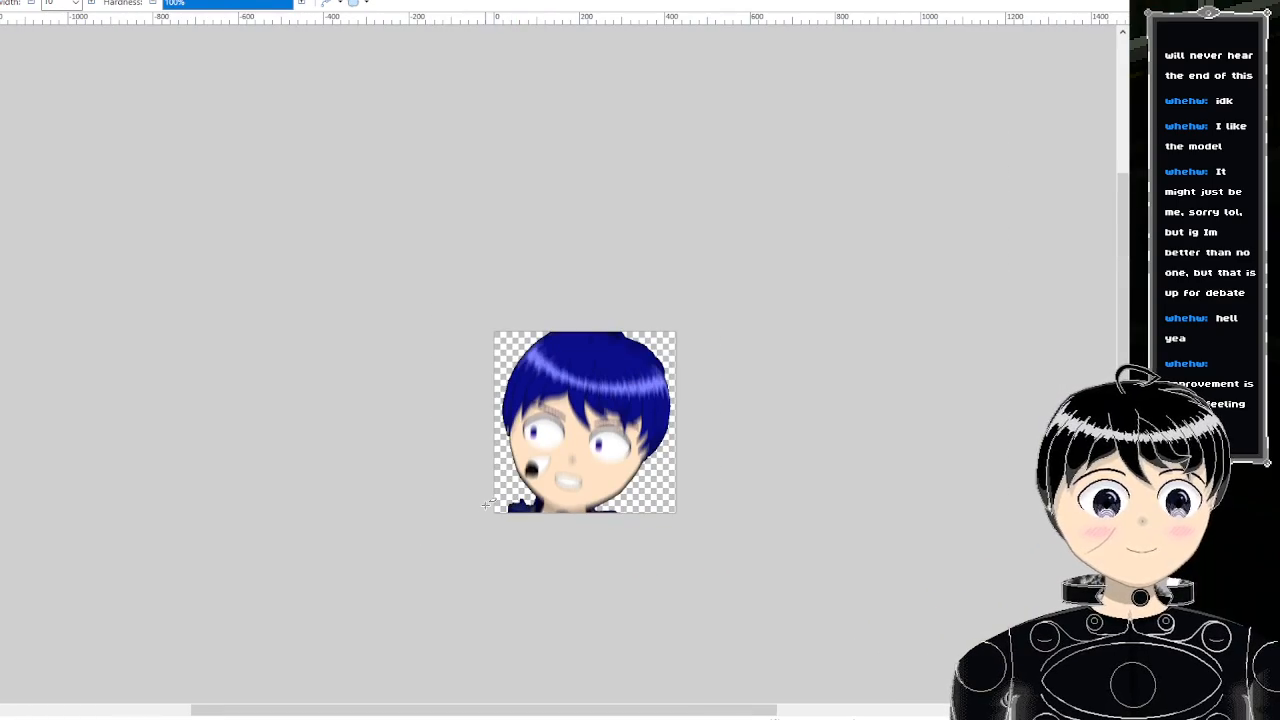
scroll(488, 510, up, 6)
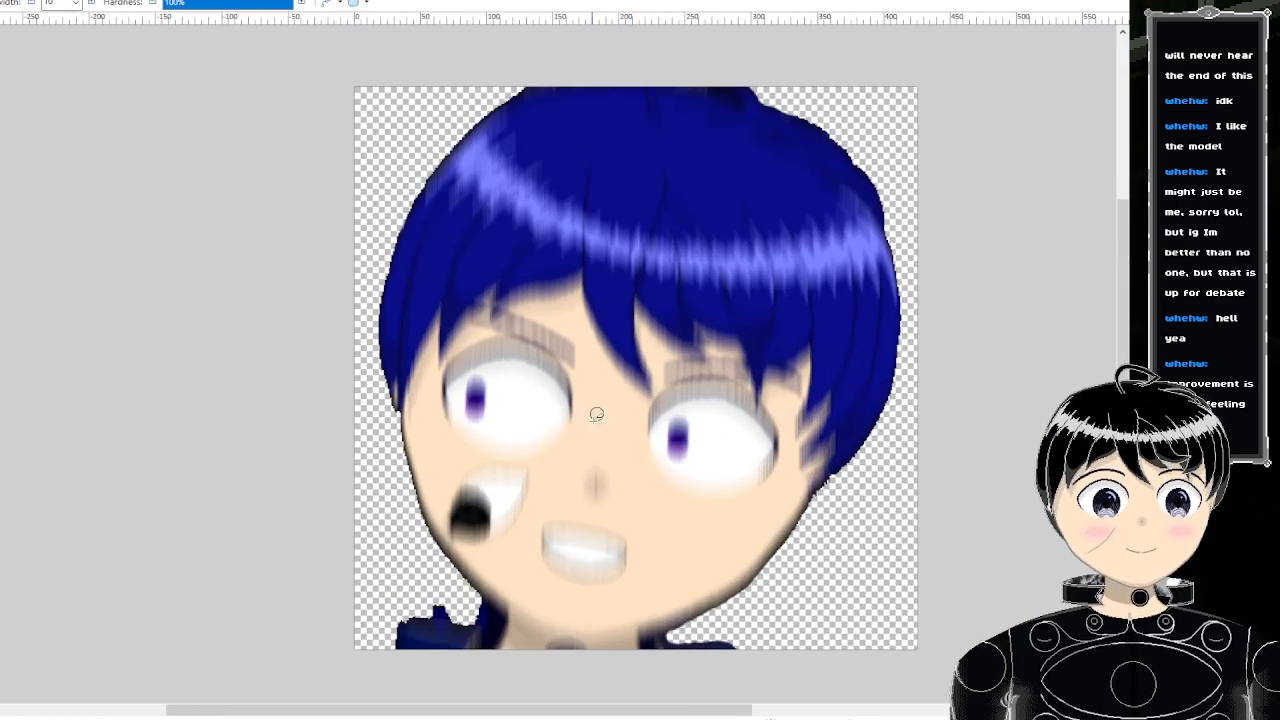
scroll(534, 596, up, 2)
scroll(520, 600, down, 2)
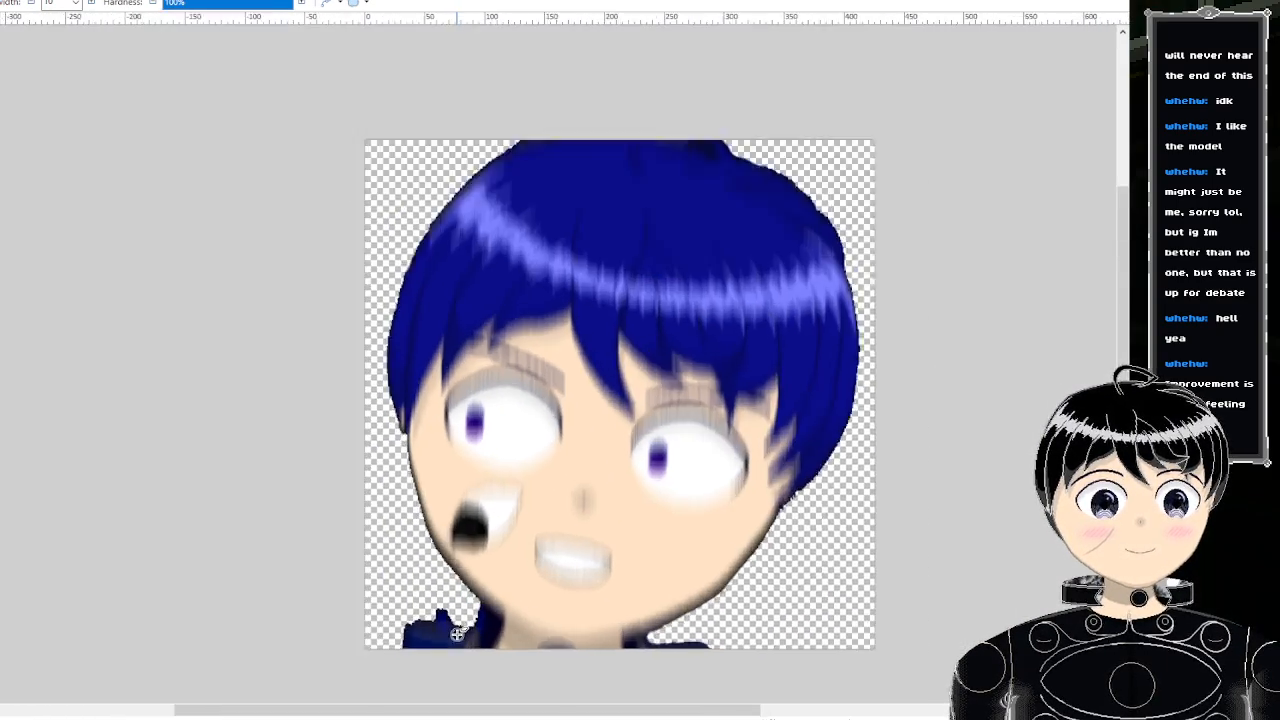
- Smooth the top edge and raised bump of the left shoulder with the width-10 Eraser
scroll(449, 615, up, 4)
scroll(449, 615, up, 2)
scroll(471, 586, down, 4)
scroll(477, 554, up, 4)
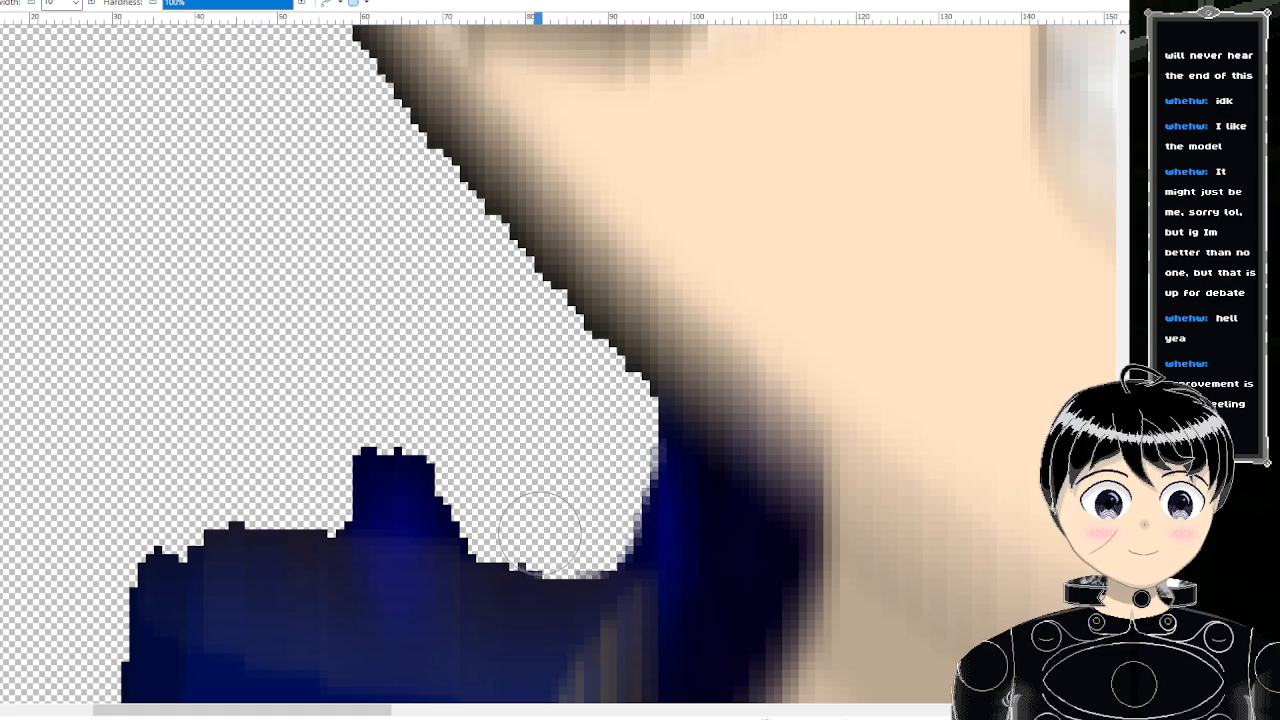
mouse_move(518, 530)
mouse_down()
mouse_move(476, 468)
mouse_move(410, 425)
mouse_move(338, 430)
mouse_up()
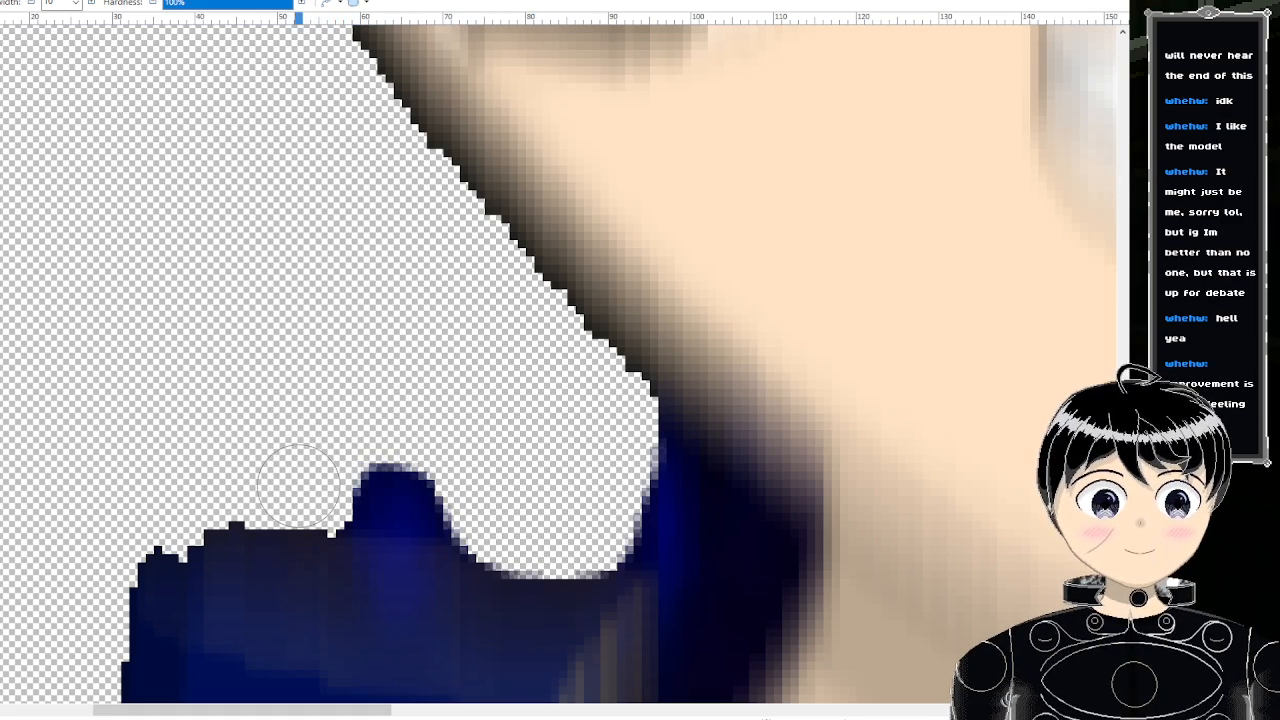
mouse_move(310, 495)
mouse_down()
mouse_move(229, 486)
mouse_move(100, 529)
mouse_up()
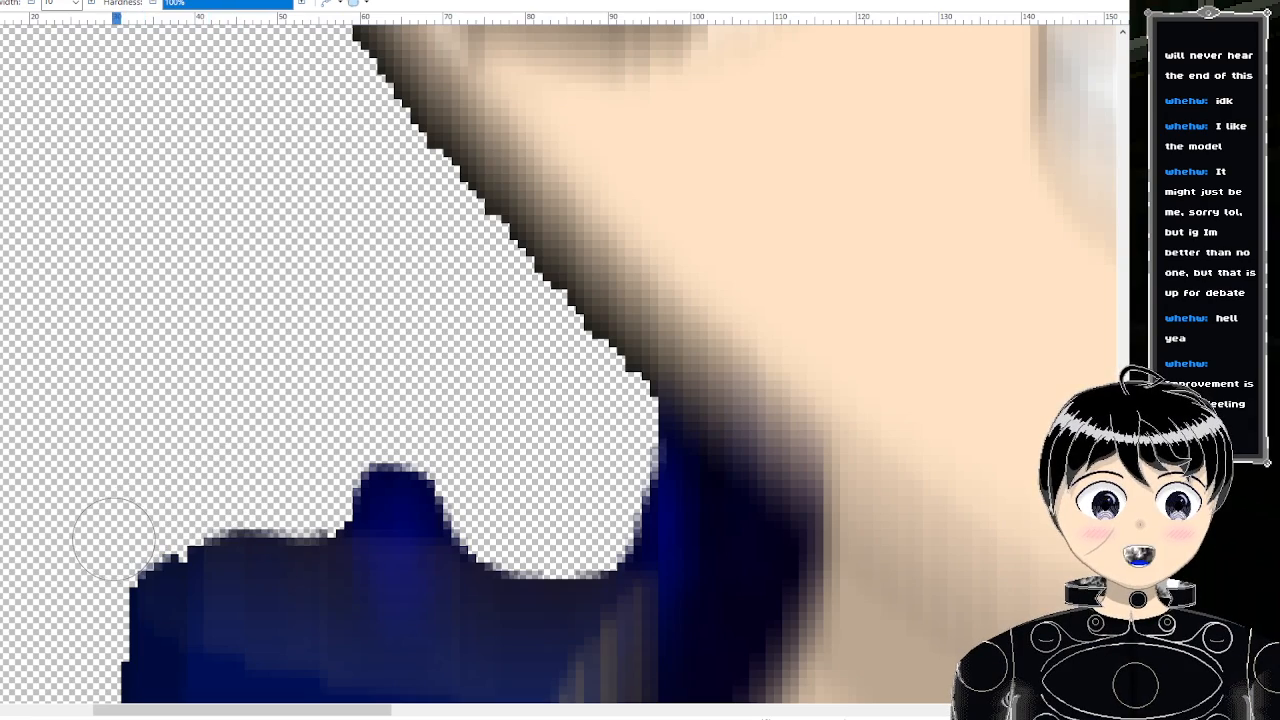
scroll(67, 490, down, 3)
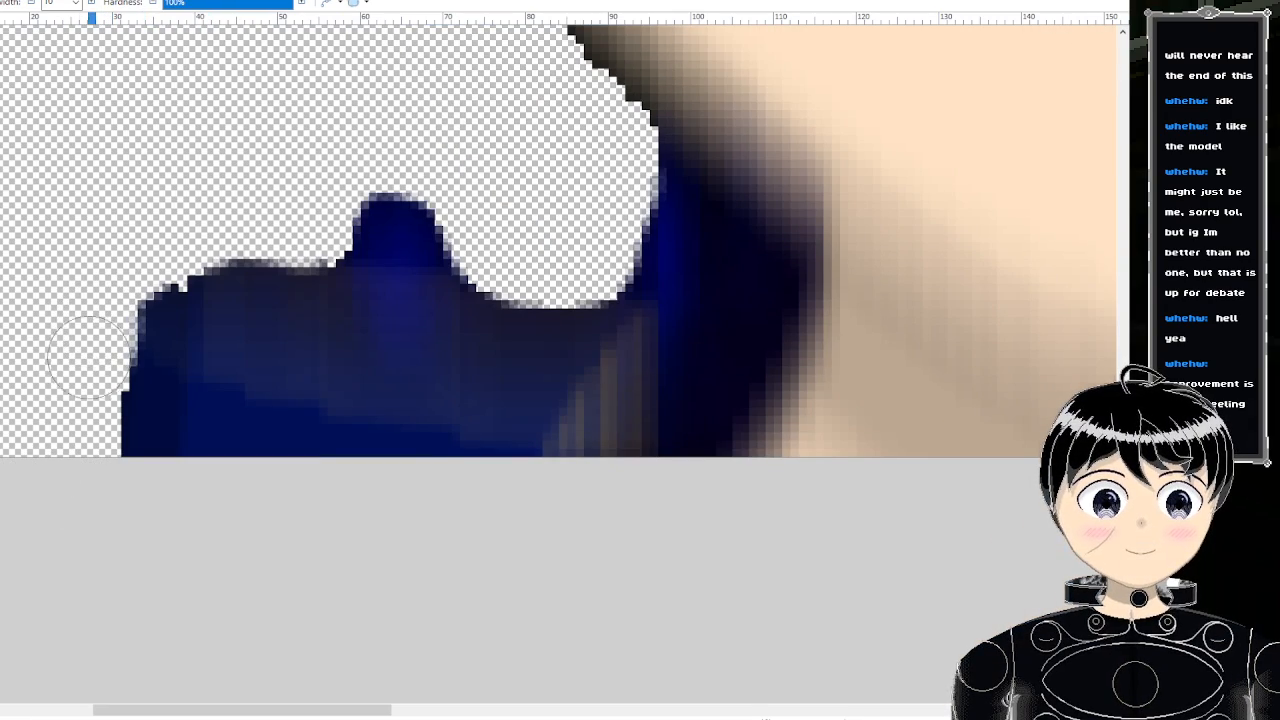
scroll(88, 470, down, 6)
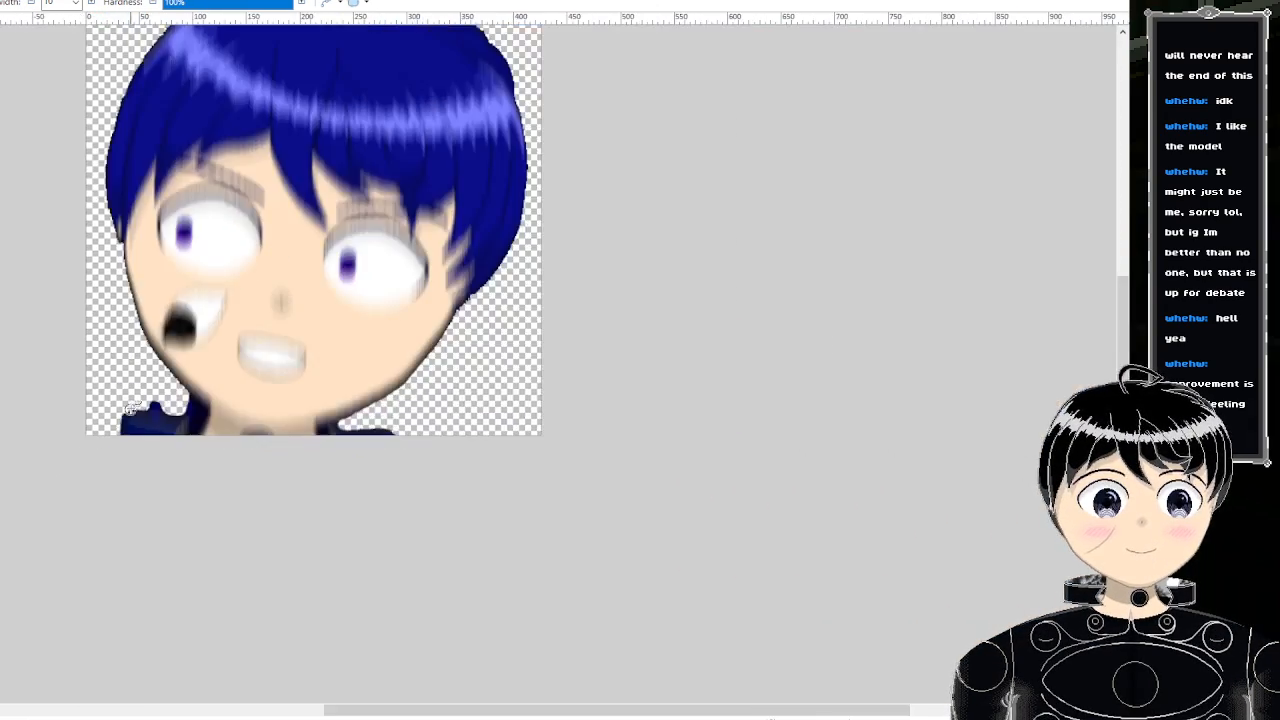
- Erase the jagged dark pixels along the left jaw, from the neck up toward the lower cheek
scroll(104, 272, up, 4)
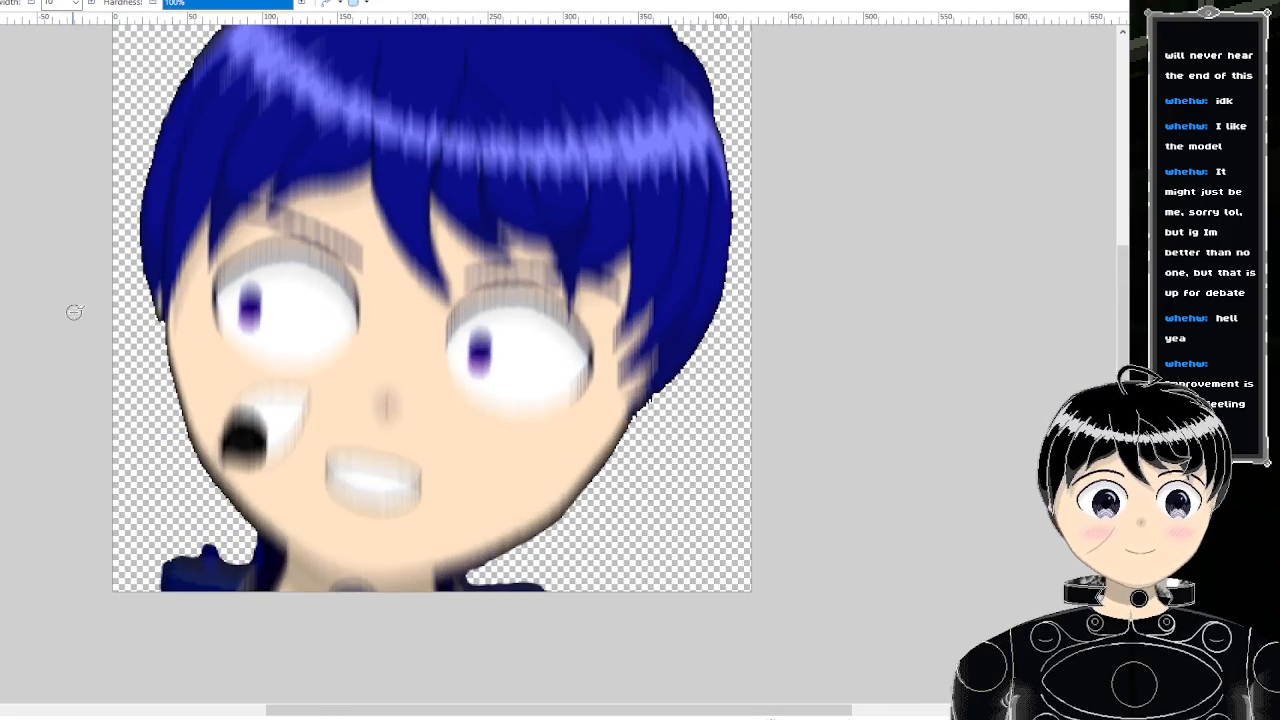
scroll(186, 571, up, 5)
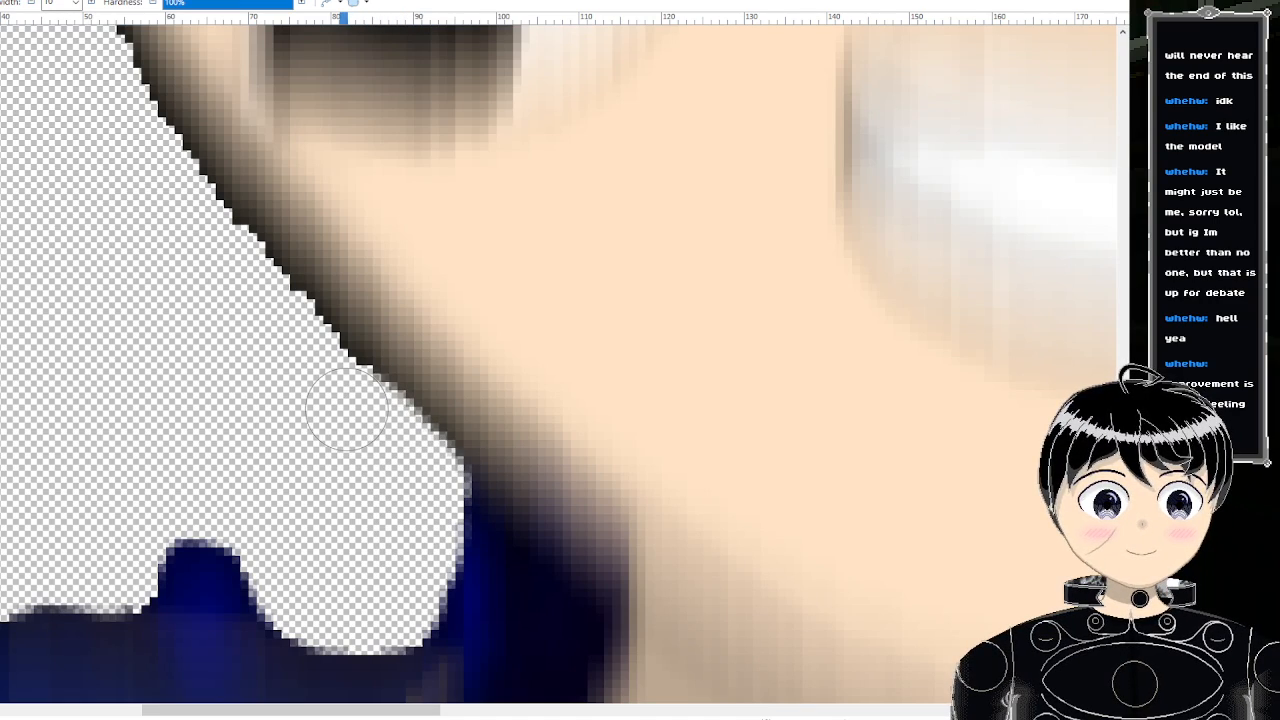
mouse_move(323, 403)
mouse_down()
mouse_move(320, 528)
mouse_move(588, 557)
mouse_up()
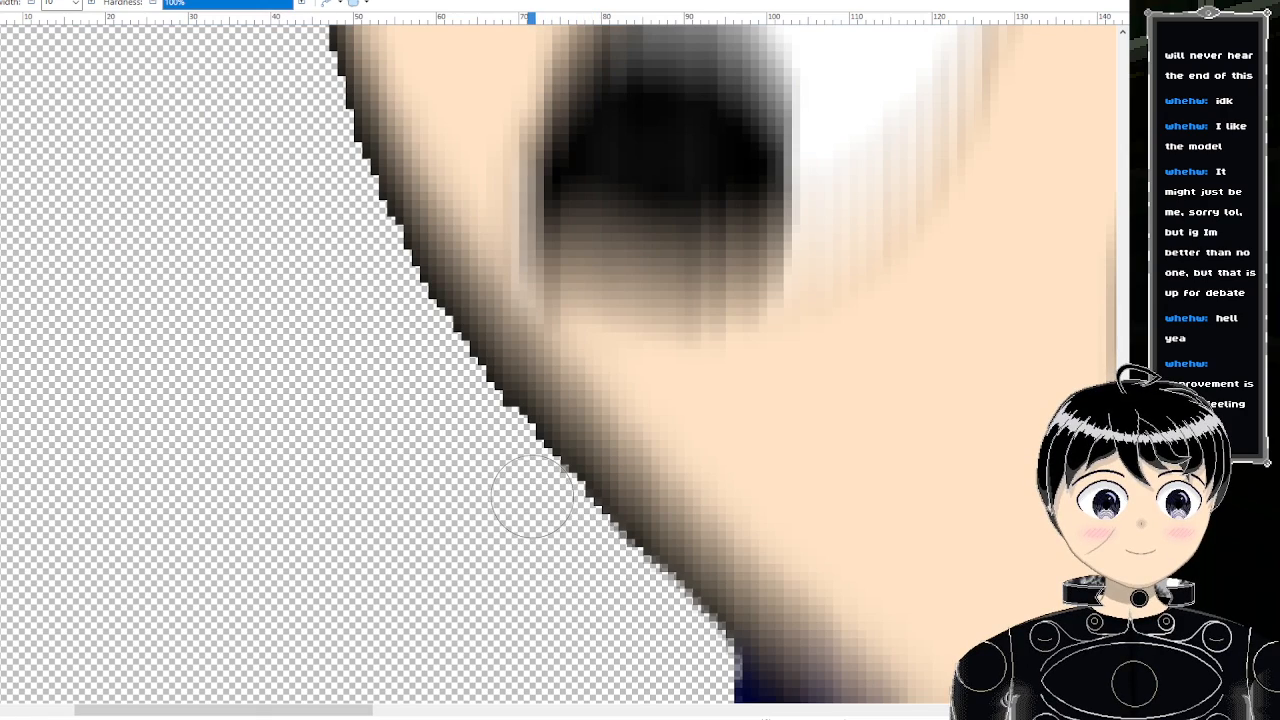
drag(485, 450, 472, 552)
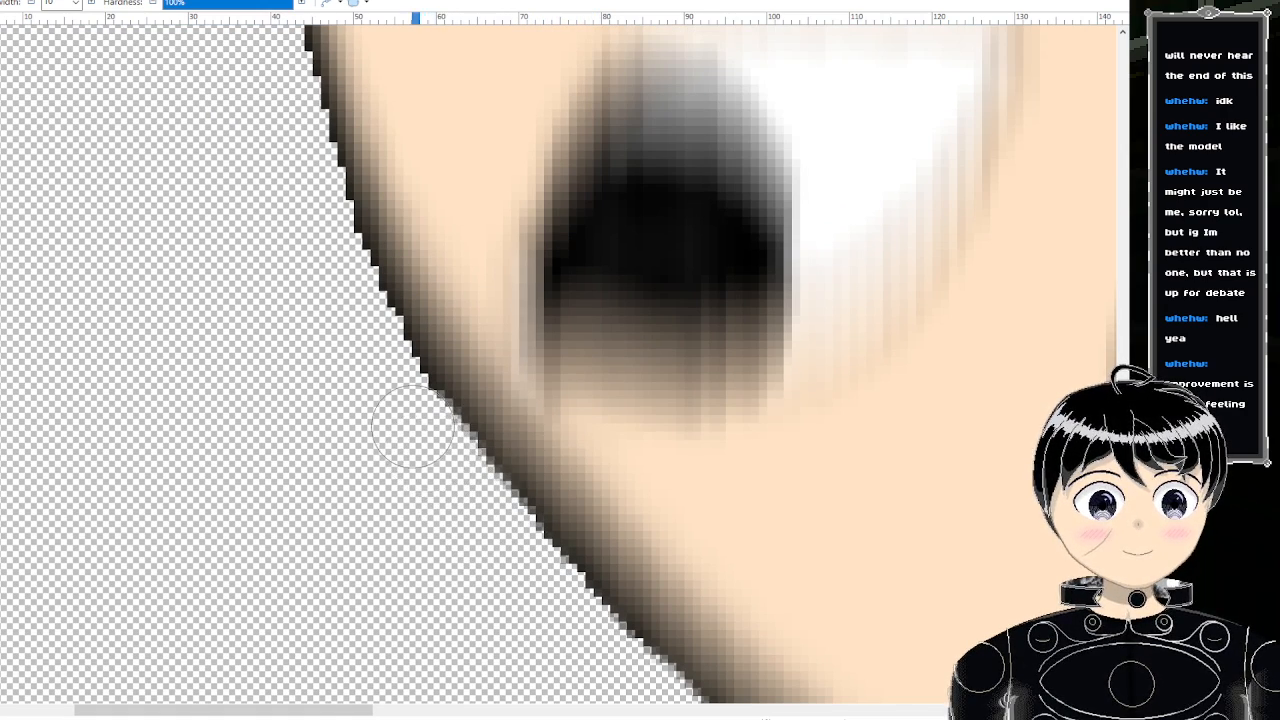
drag(395, 400, 389, 480)
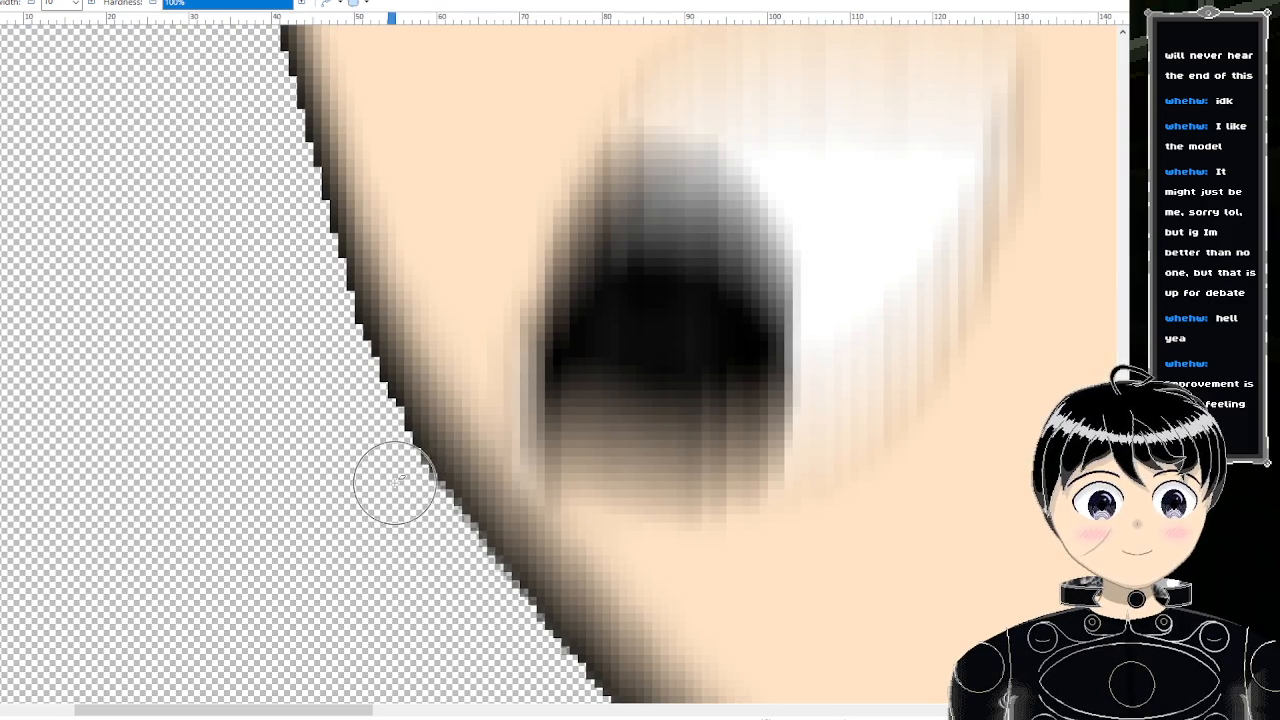
scroll(330, 390, up, 2)
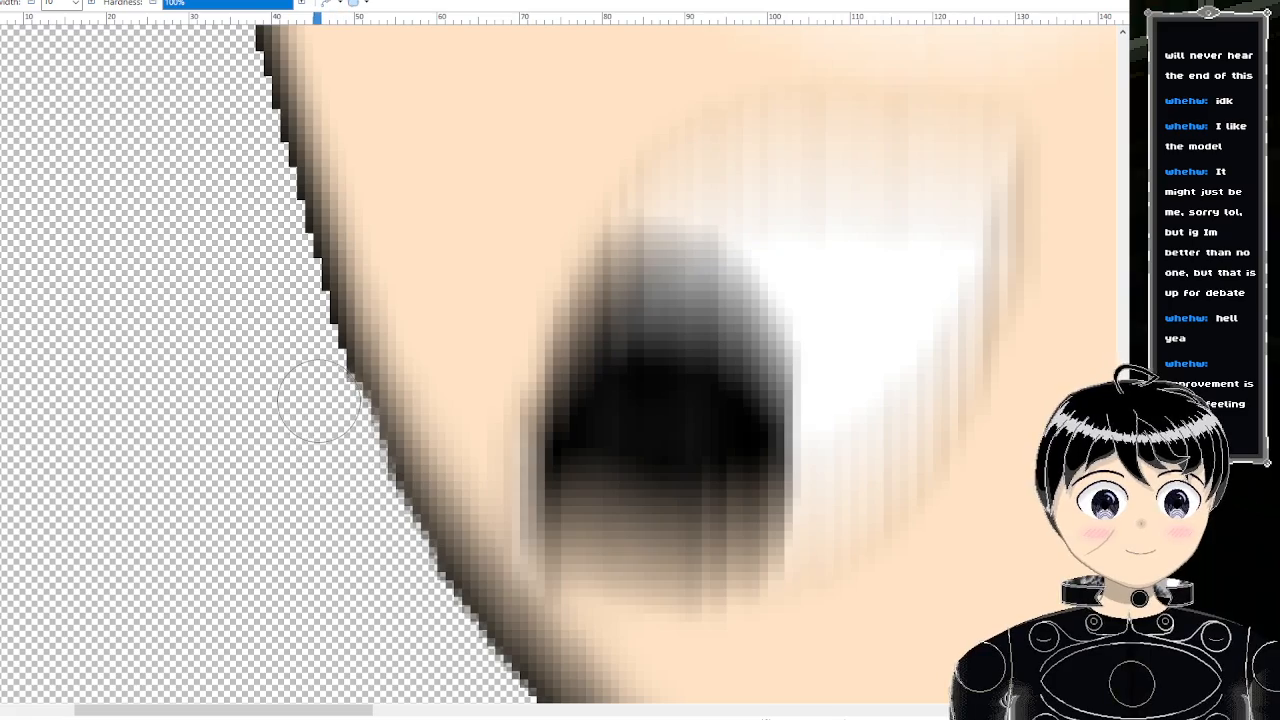
scroll(303, 354, up, 4)
scroll(303, 354, down, 5)
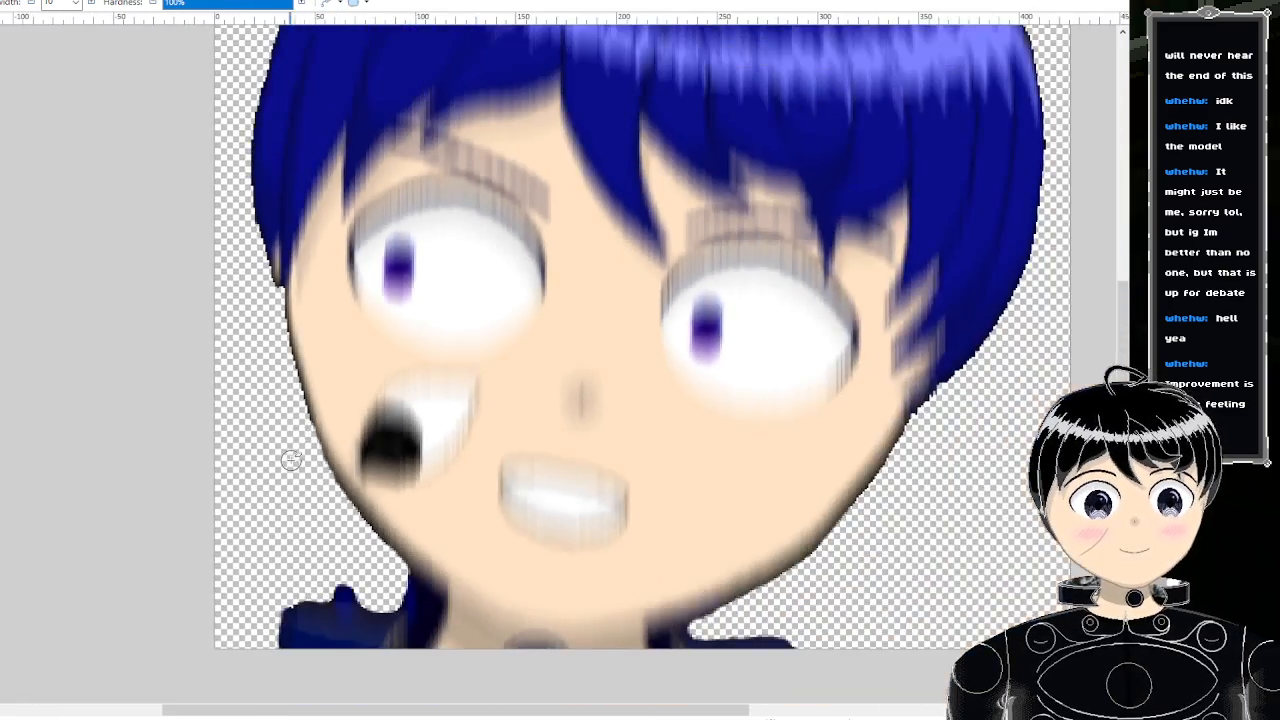
- Smooth the left cheek outline with the Eraser, working upward to the tip of the side hair
scroll(300, 455, up, 5)
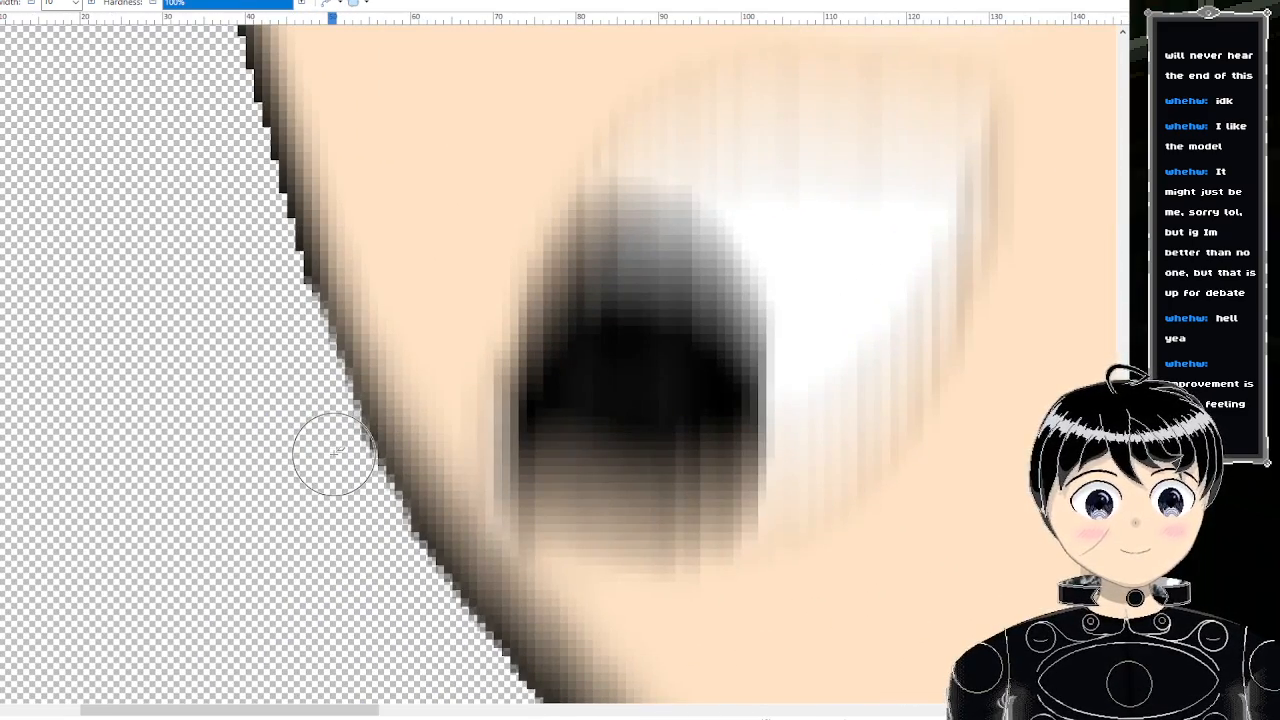
scroll(320, 450, up, 5)
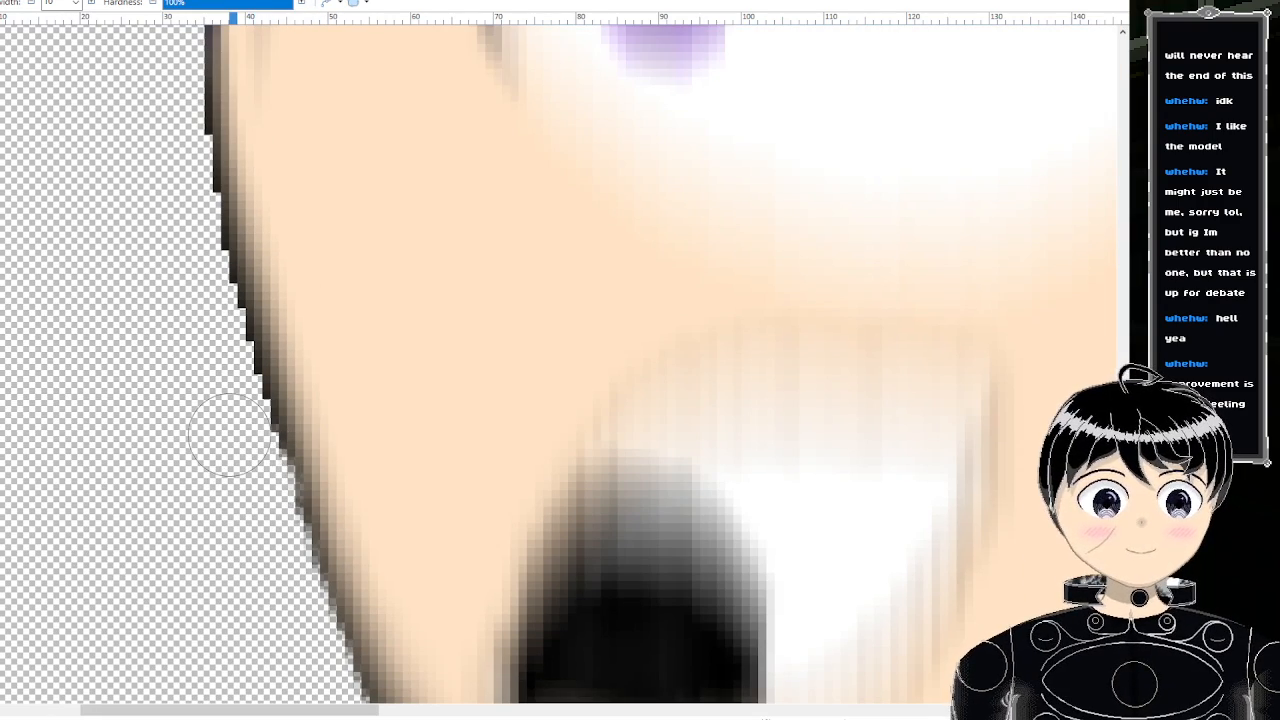
scroll(233, 455, up, 2)
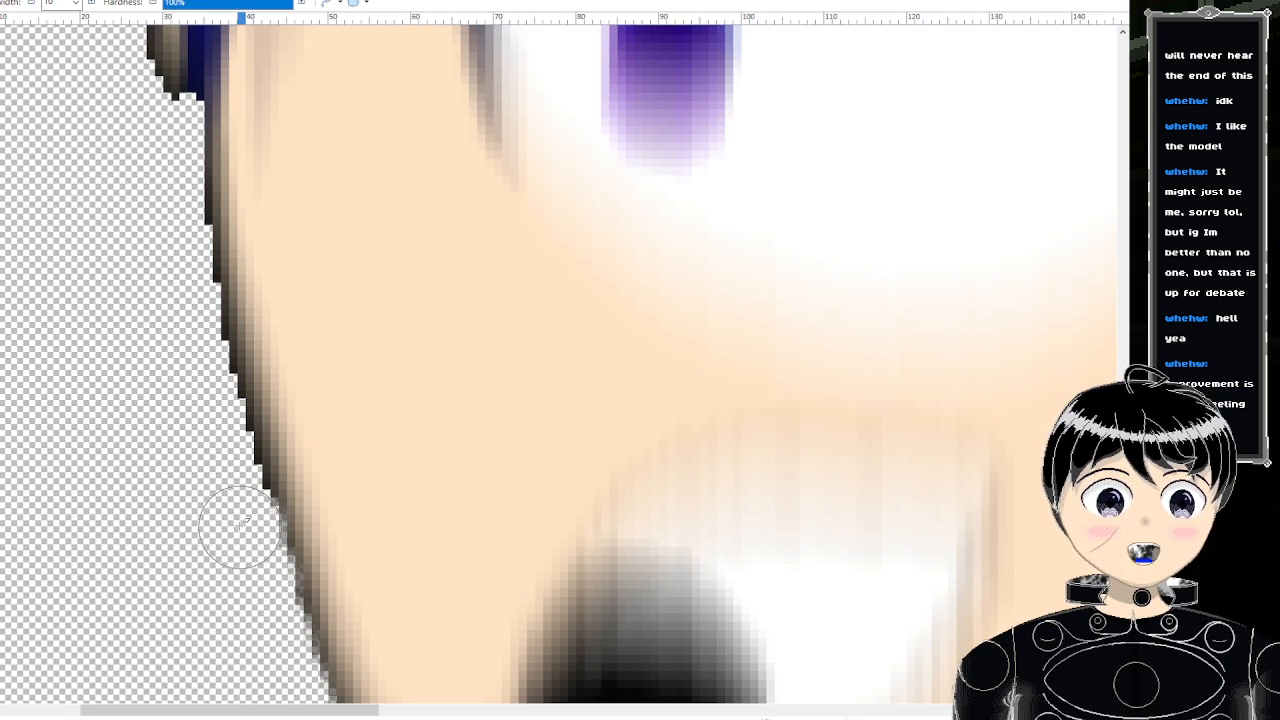
scroll(217, 500, up, 2)
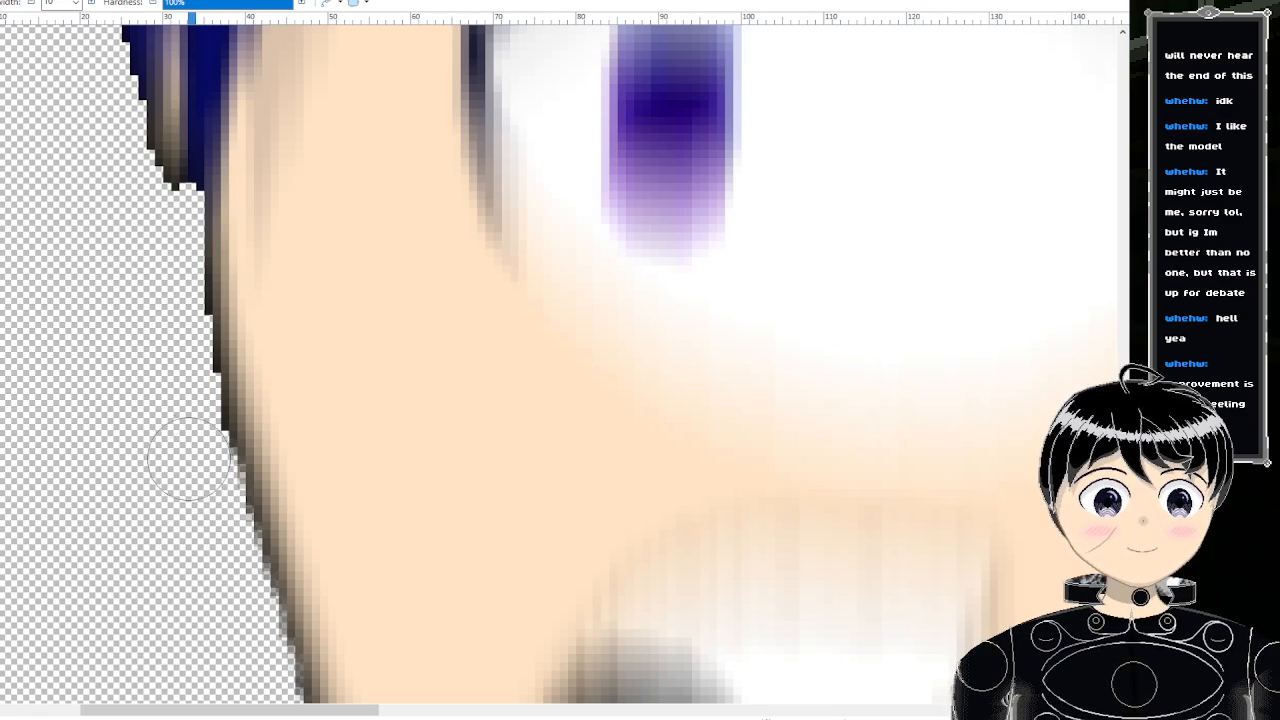
scroll(158, 418, up, 2)
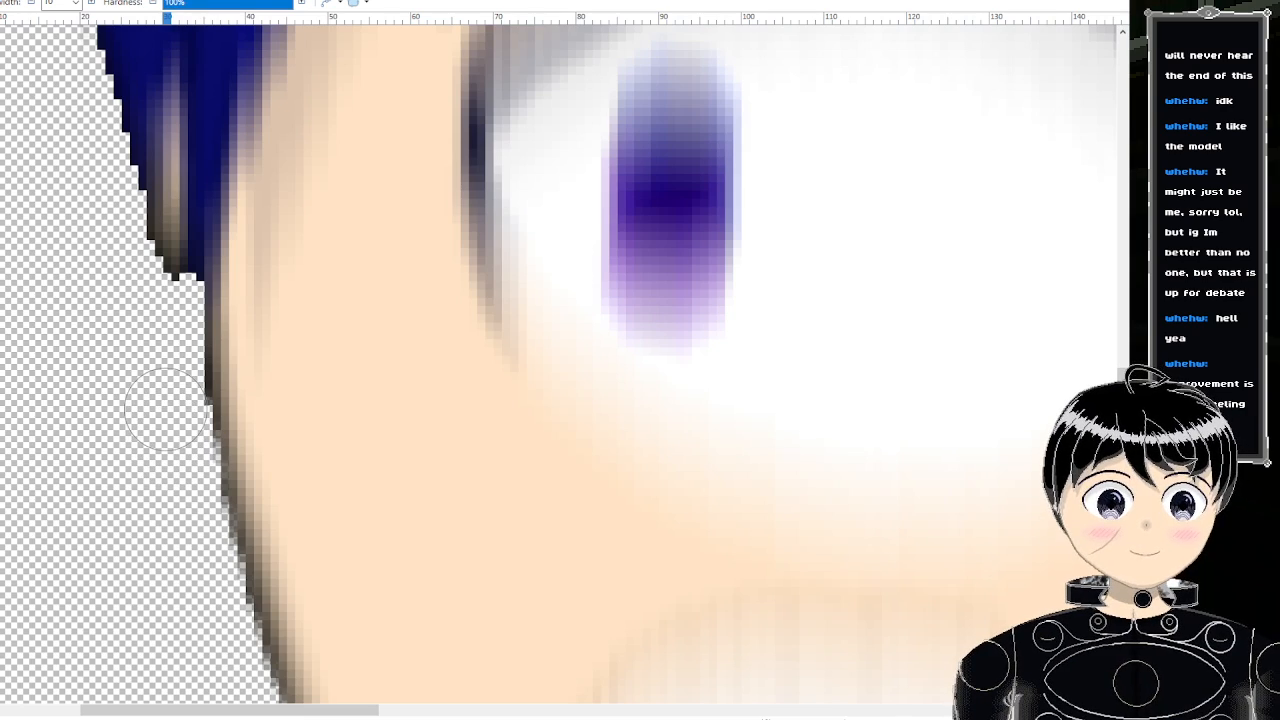
scroll(110, 468, up, 4)
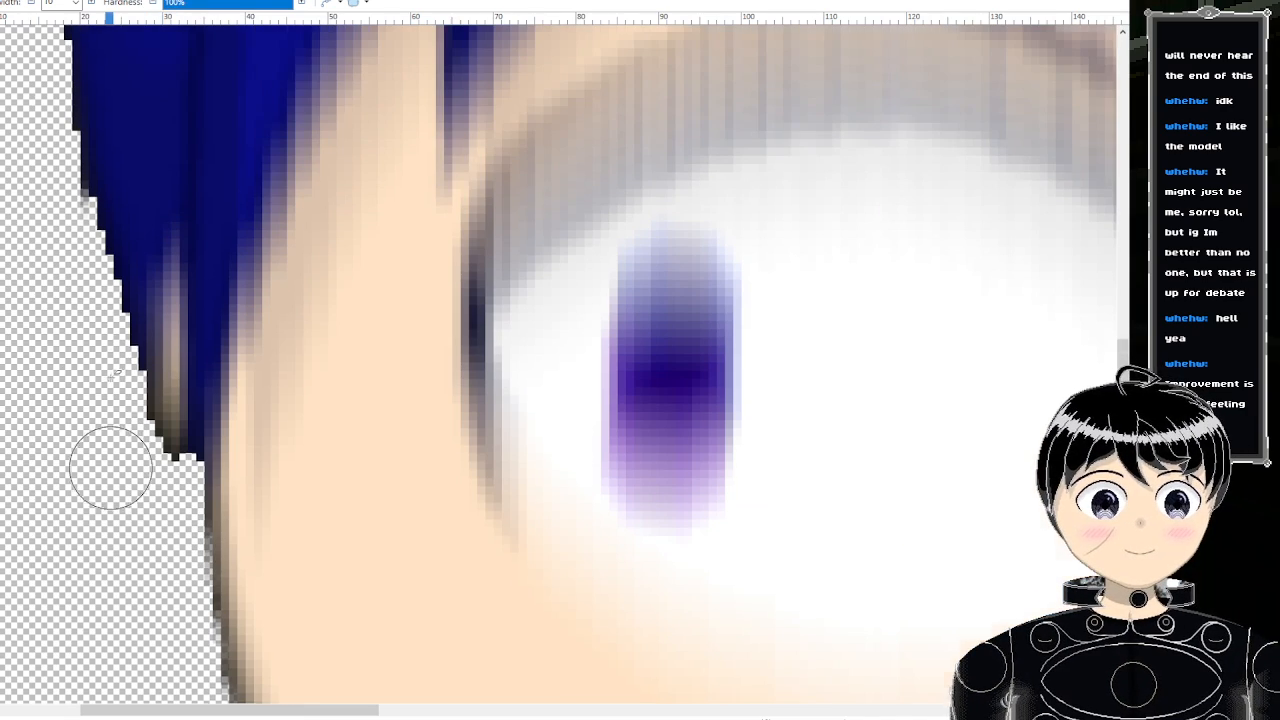
- Erase the stepped pixels around the left side hair's tip and up its lower outer edge
scroll(142, 470, left, 4)
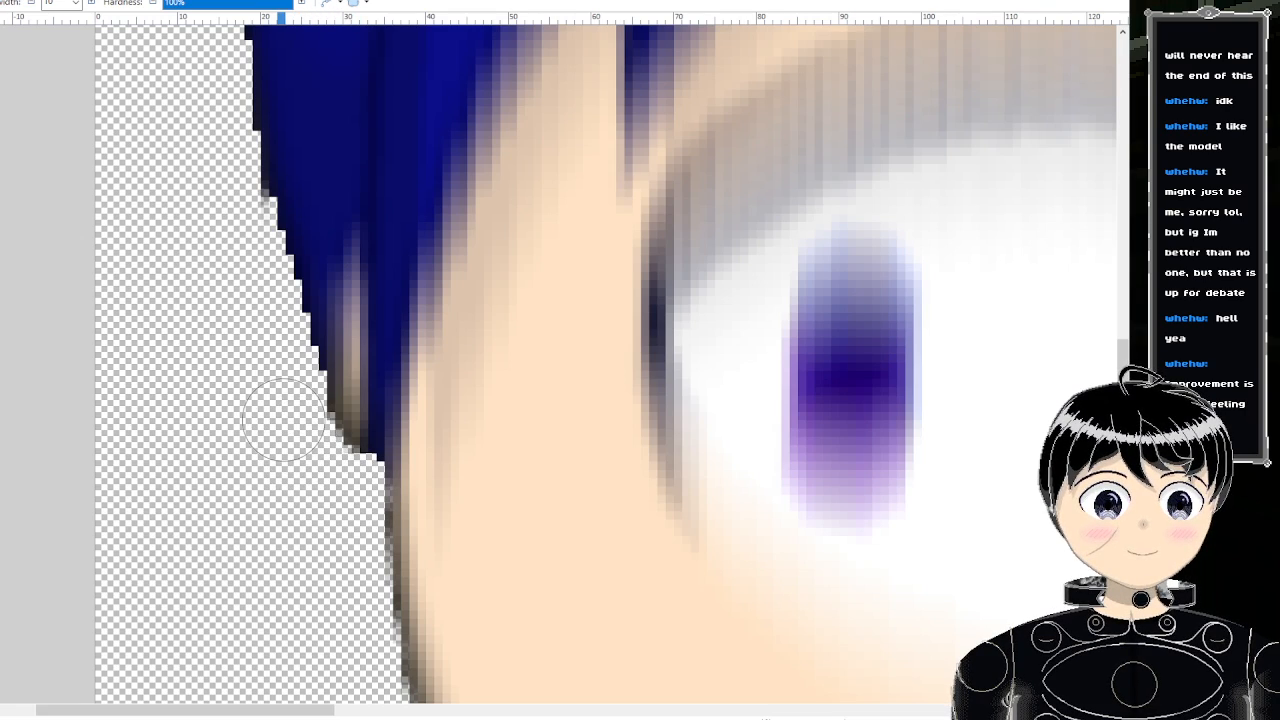
scroll(283, 418, up, 4)
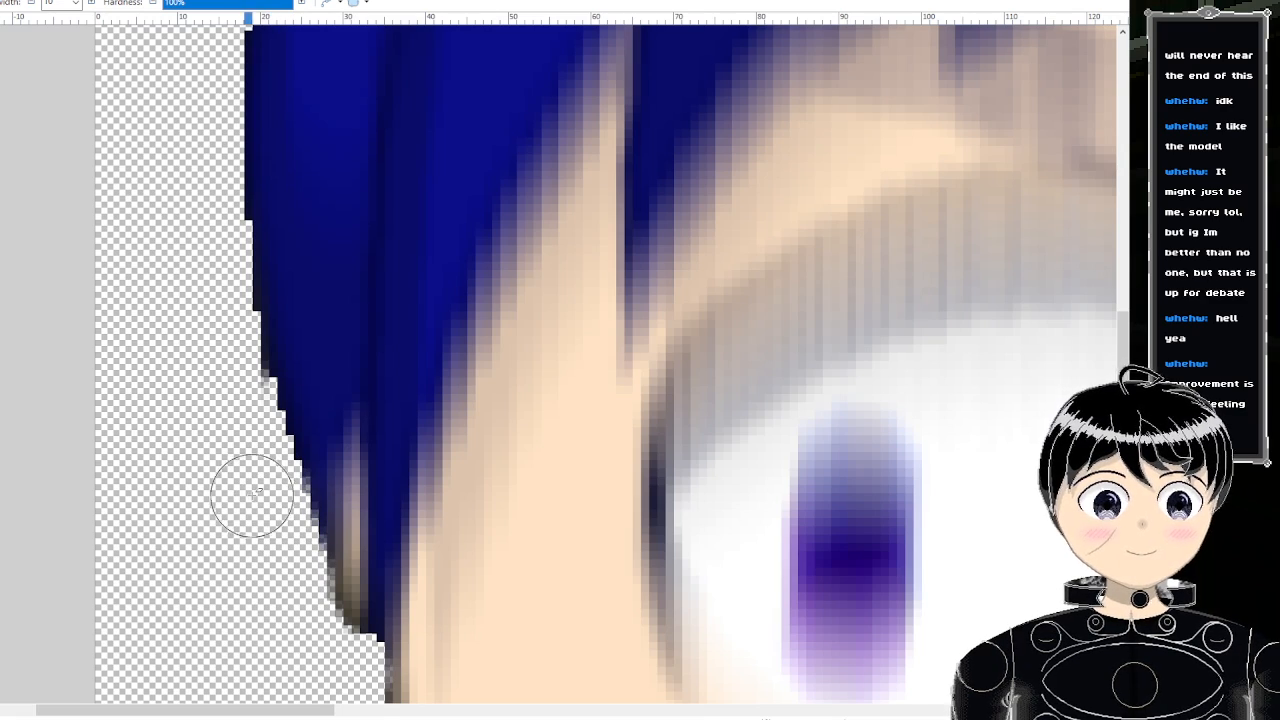
scroll(215, 485, up, 2)
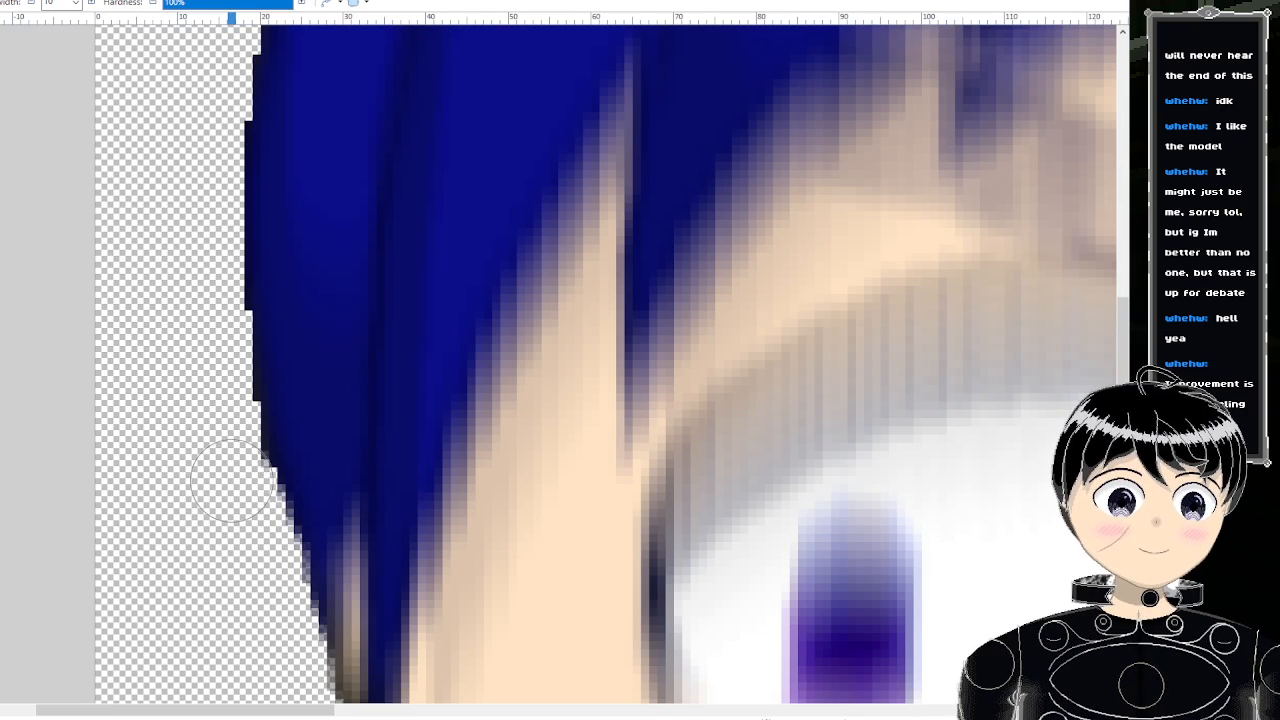
scroll(223, 462, up, 2)
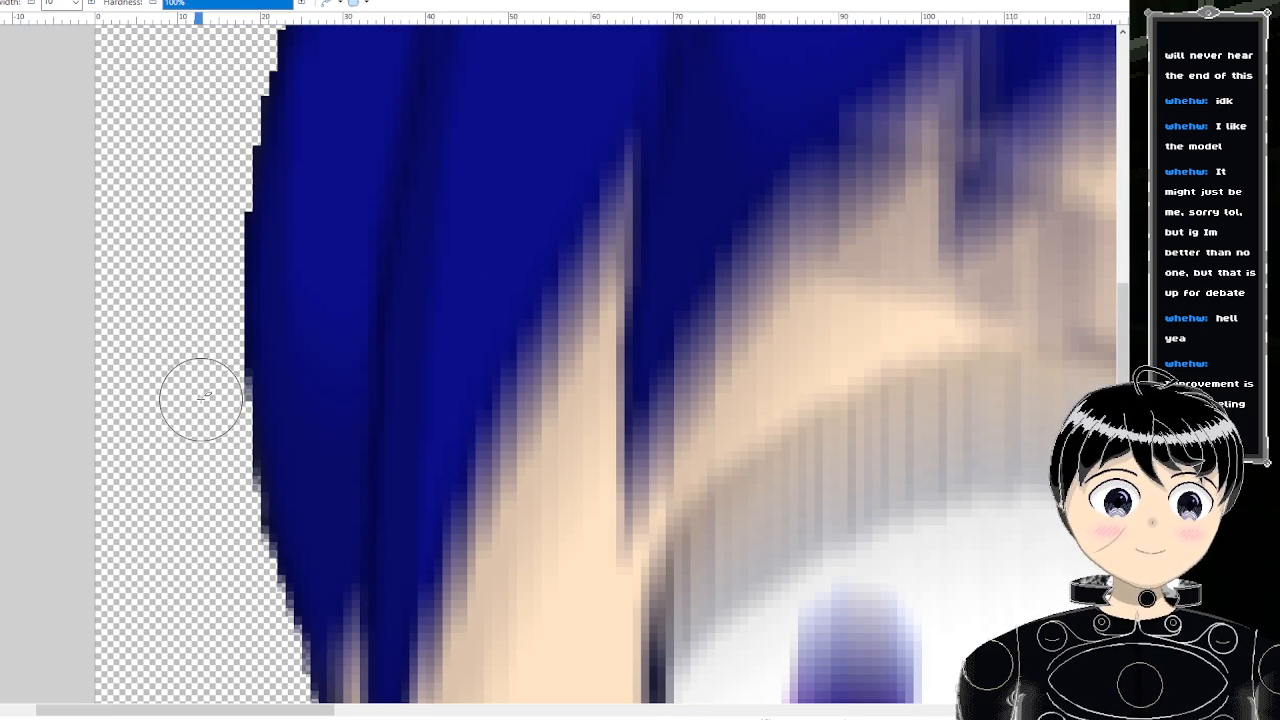
- Smooth the upper-left hair outline with the Eraser, from the canvas's top edge down past the light blue highlight
scroll(201, 398, down, 6)
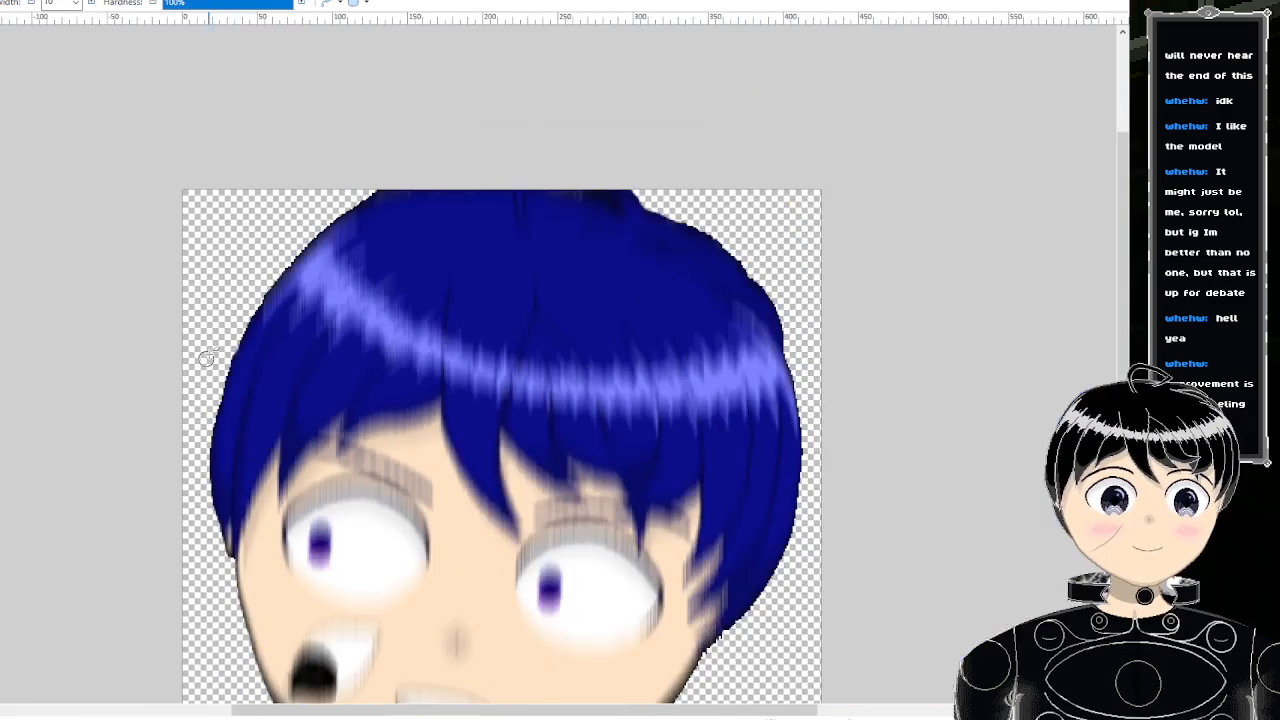
scroll(205, 358, up, 6)
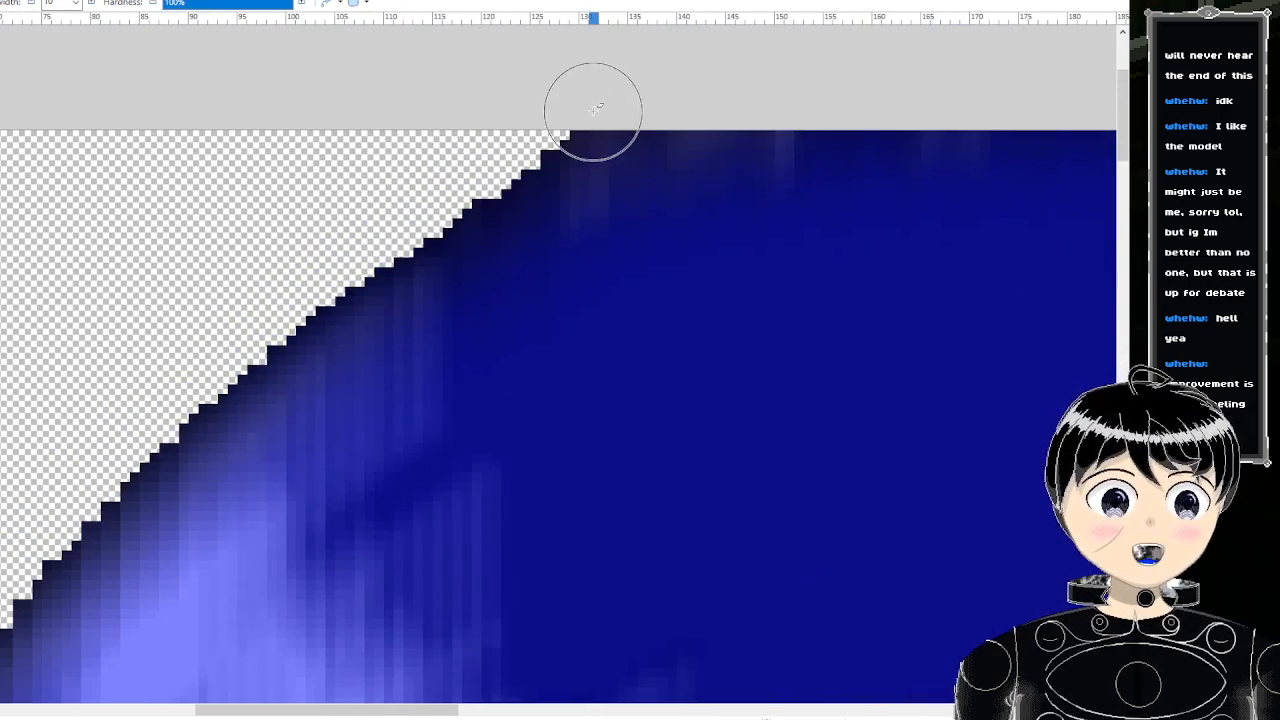
mouse_move(595, 109)
mouse_down()
mouse_move(543, 103)
mouse_move(459, 152)
mouse_up()
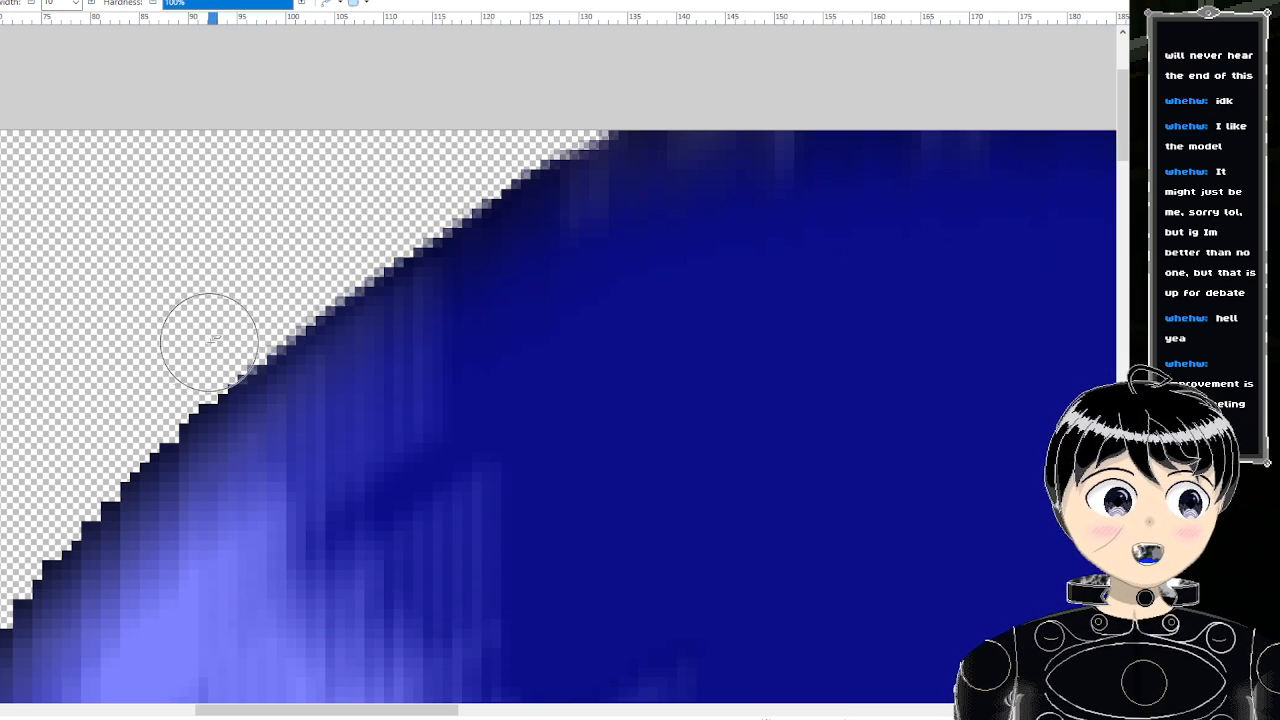
scroll(232, 337, left, 5)
scroll(232, 337, left, 2)
scroll(386, 400, down, 5)
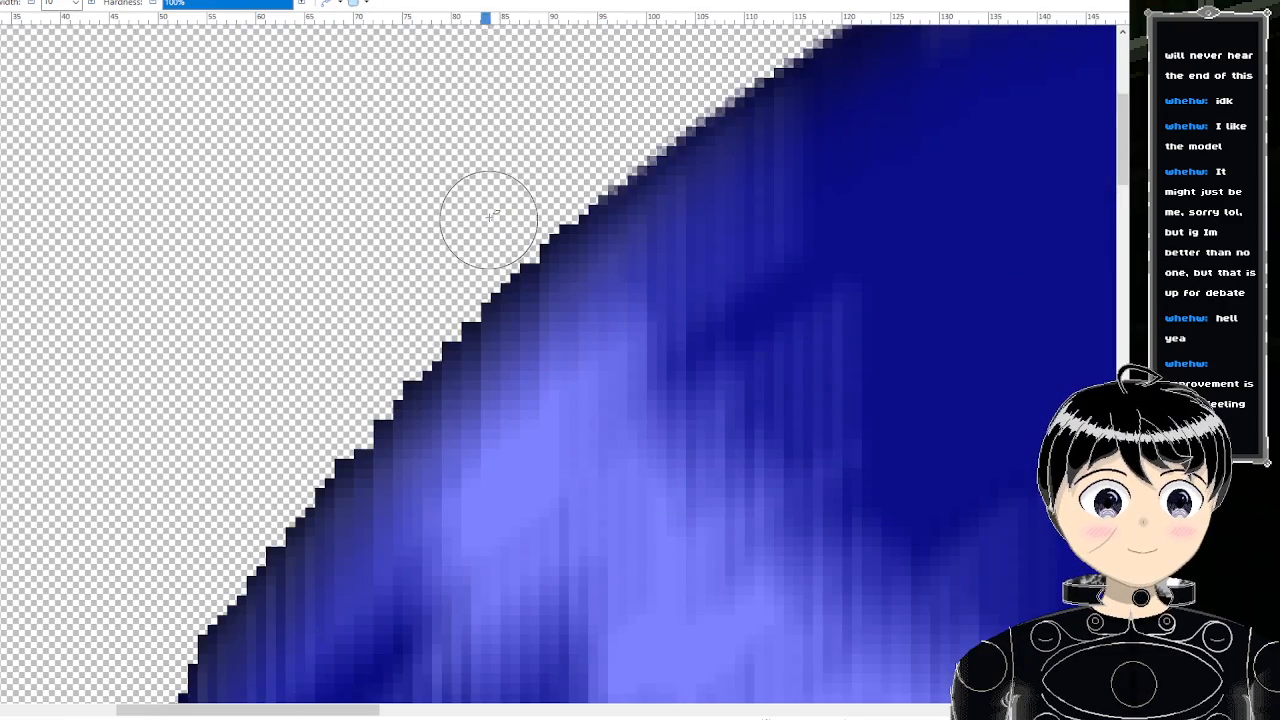
scroll(514, 129, left, 2)
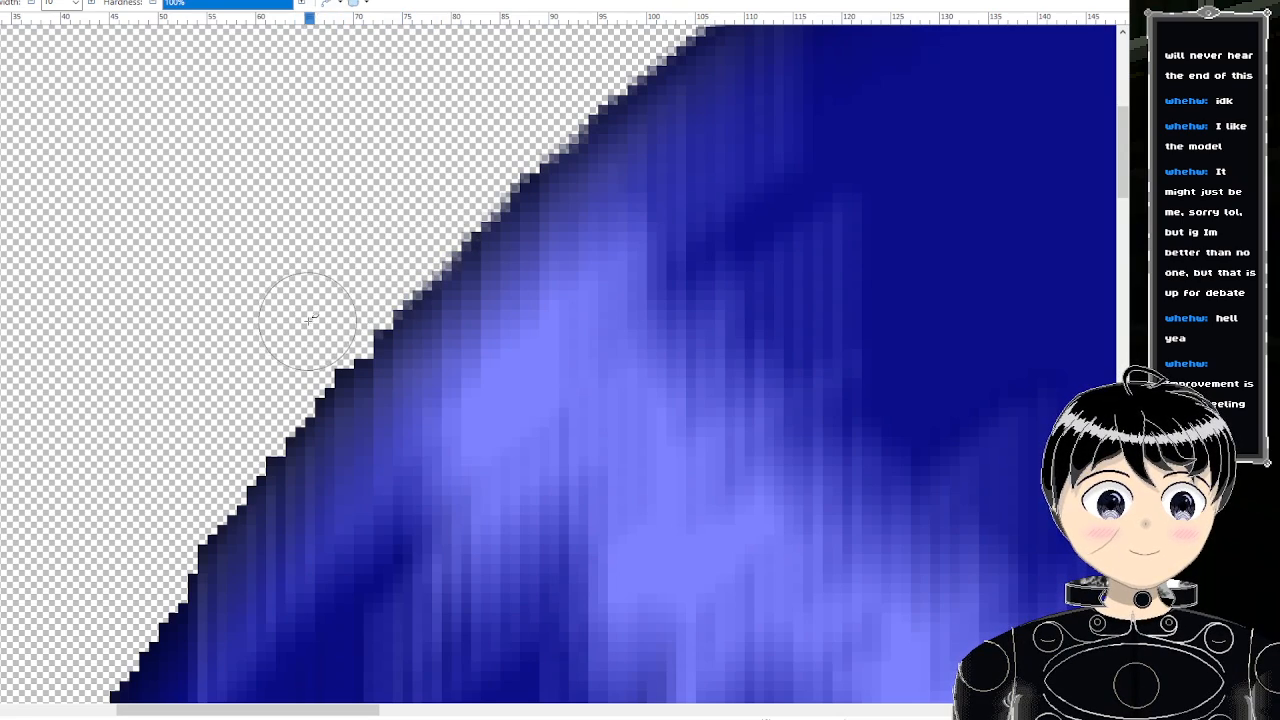
scroll(330, 280, down, 3)
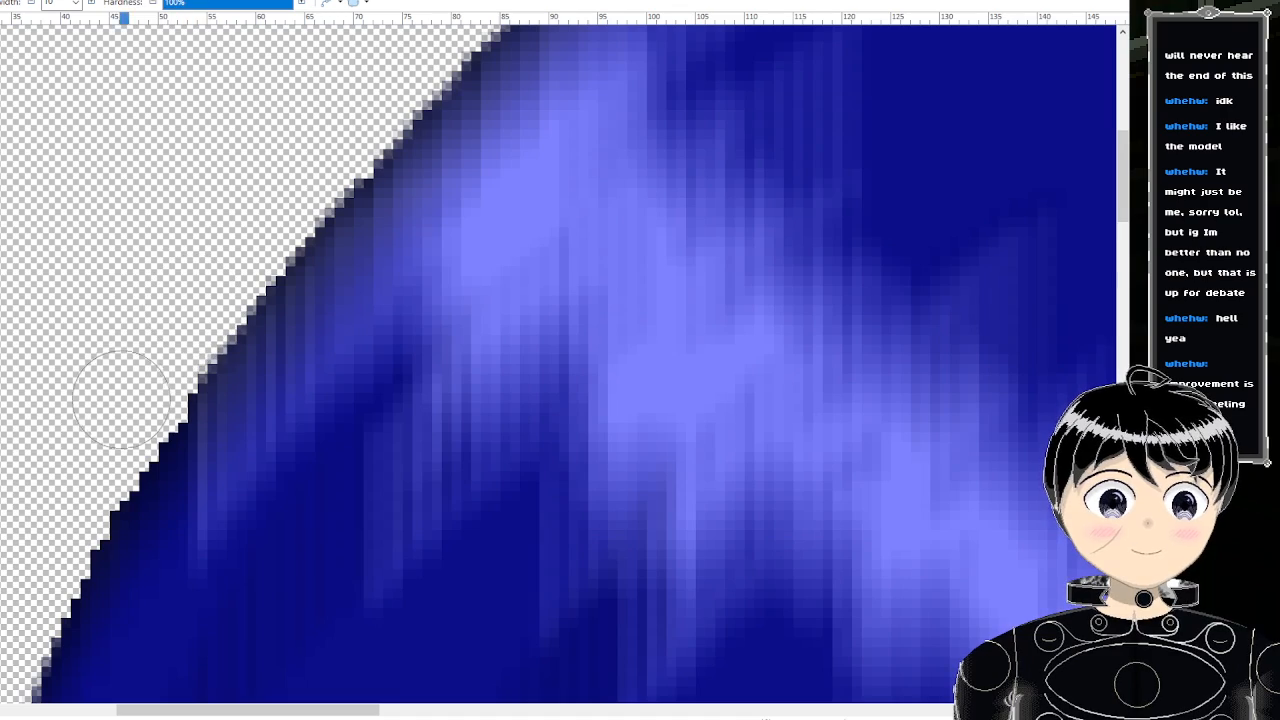
- Erase the remaining jagged pixels down the left side of the hair, from below the highlight to eye level
scroll(114, 400, down, 7)
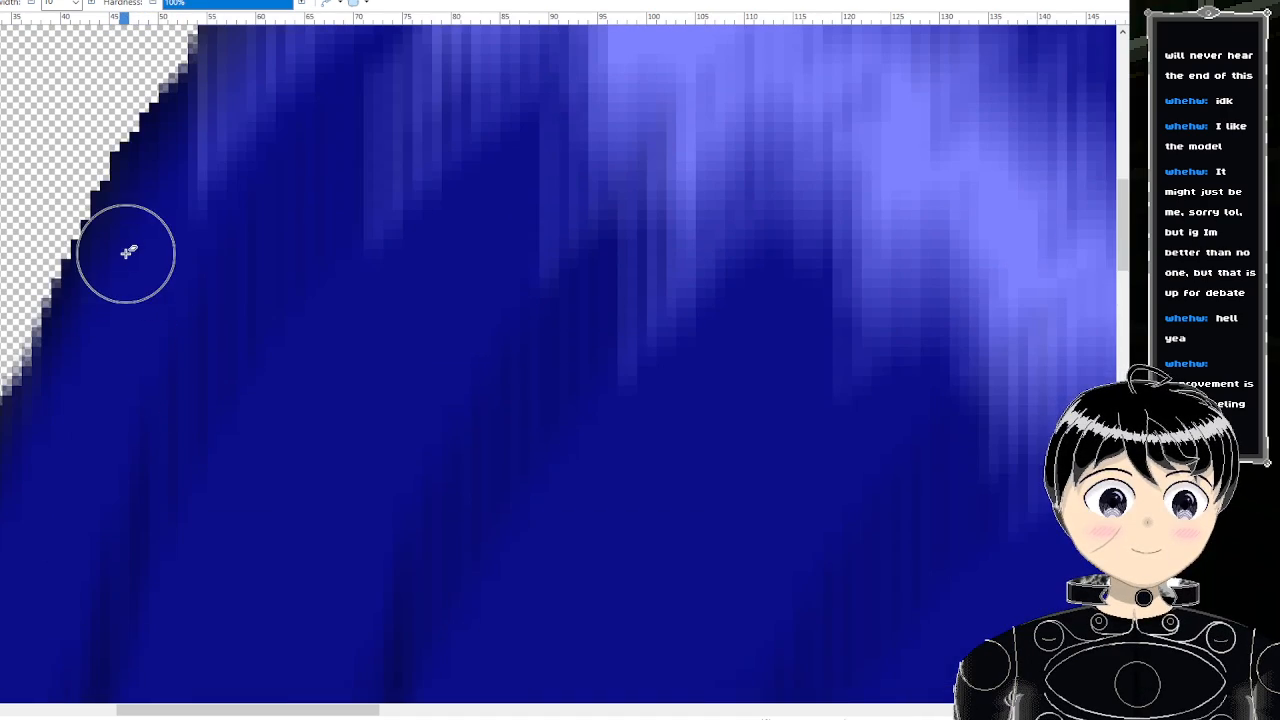
scroll(250, 220, left, 3)
scroll(320, 205, up, 2)
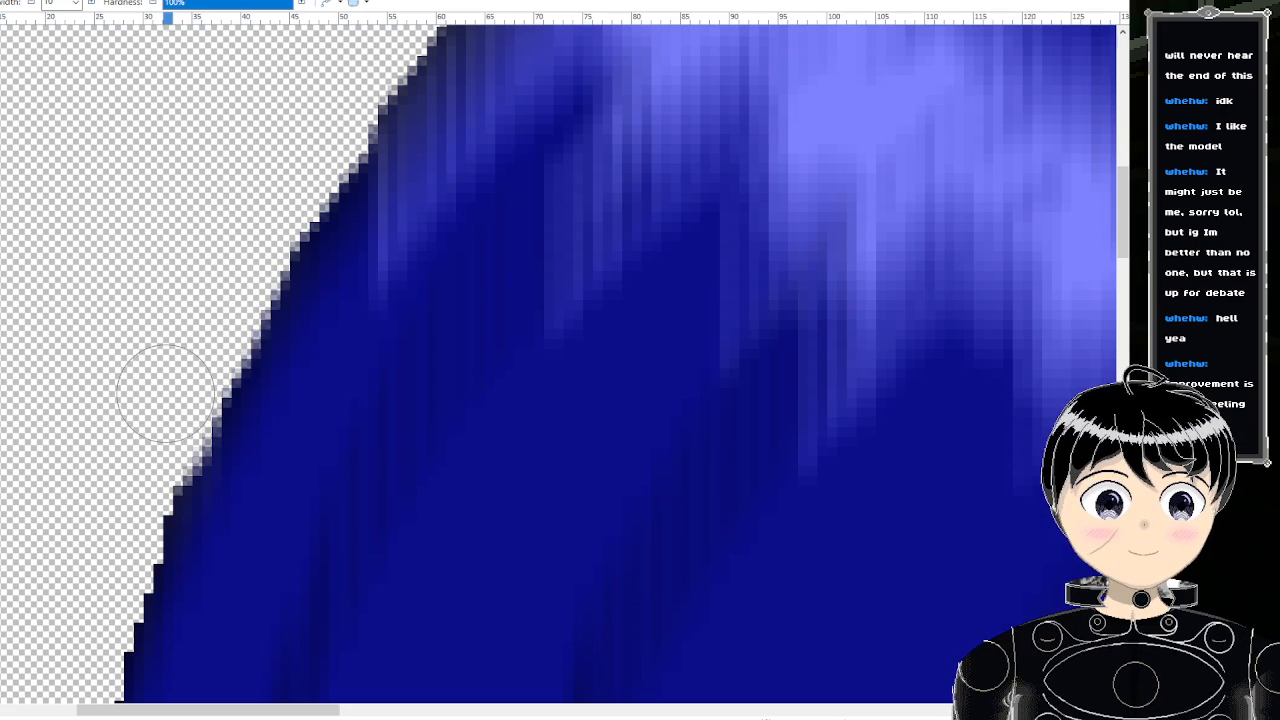
scroll(155, 330, down, 5)
scroll(220, 250, left, 4)
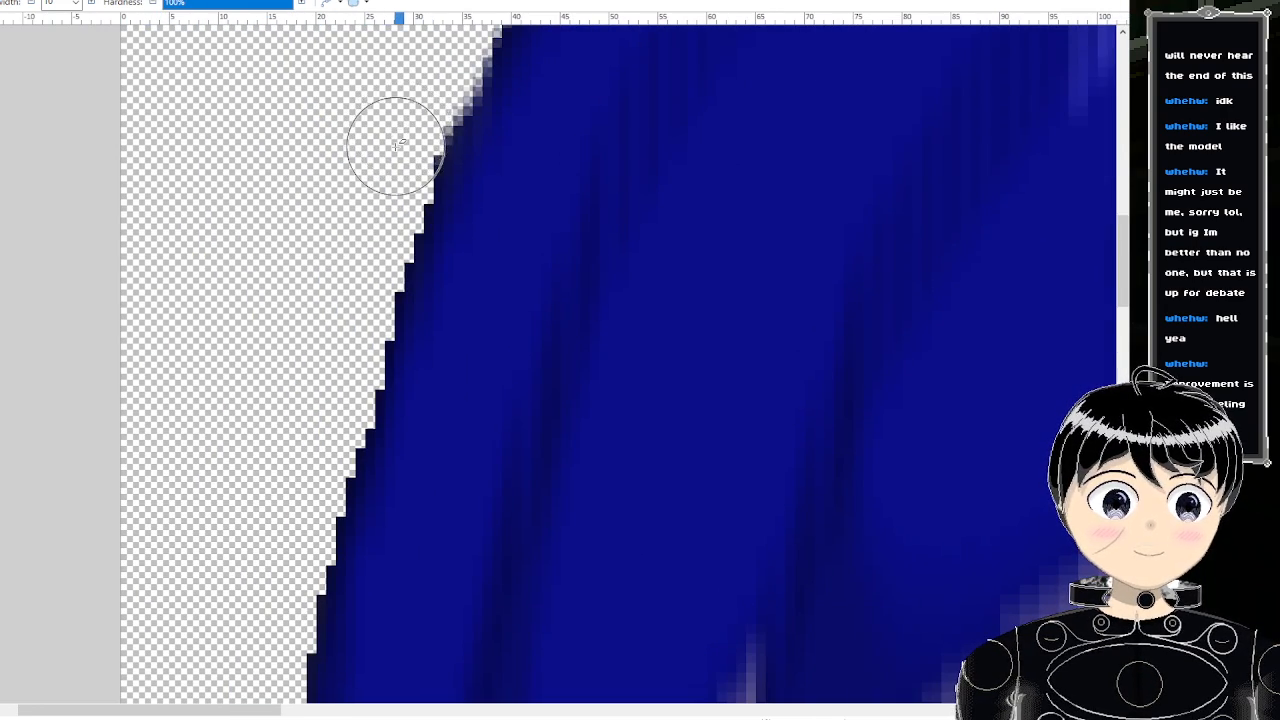
scroll(330, 360, down, 3)
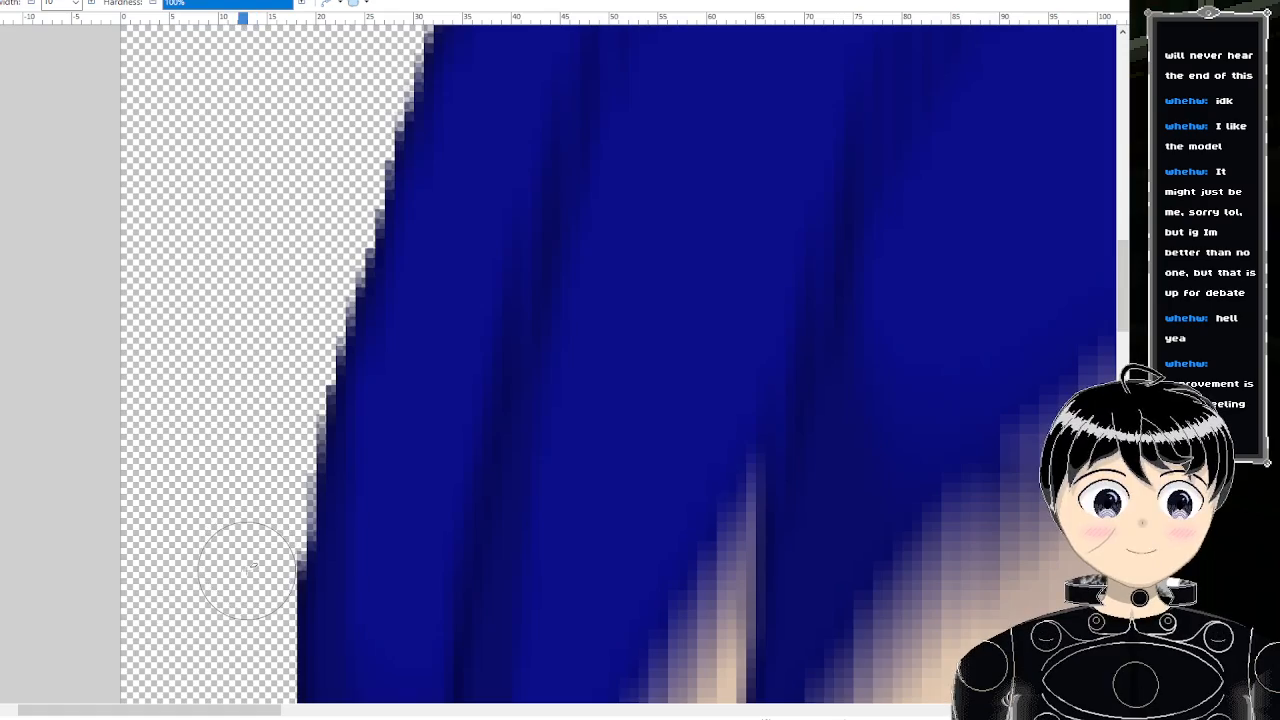
scroll(243, 571, down, 3)
scroll(240, 395, down, 4)
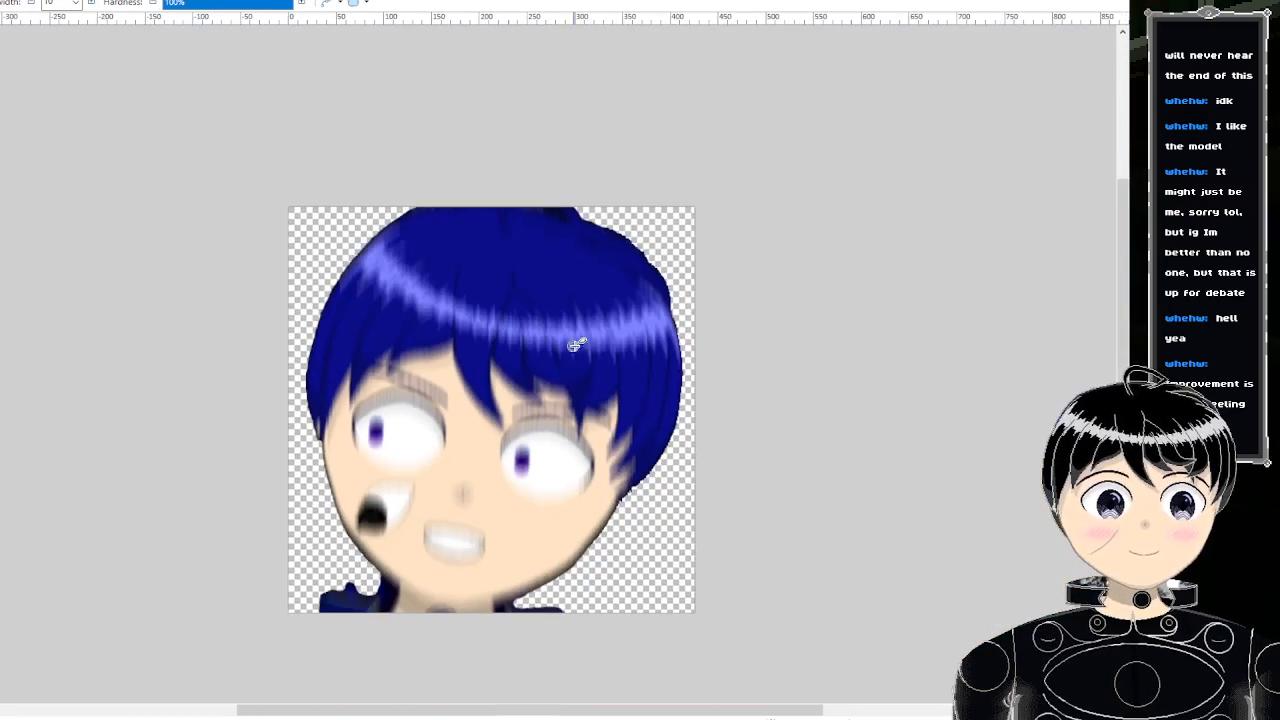
- Smooth the right cheek outline with the Eraser, from the tip of the side hair down toward the jaw
scroll(585, 527, up, 8)
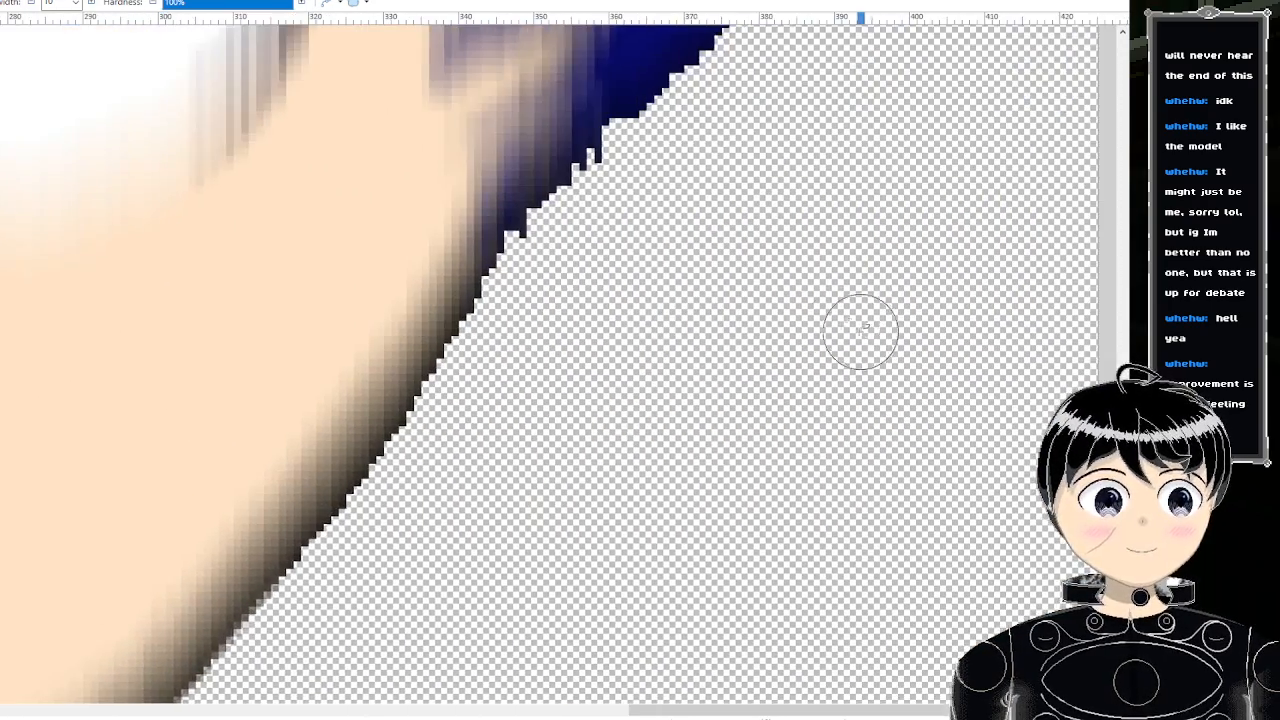
scroll(860, 331, up, 3)
mouse_move(682, 317)
mouse_down()
mouse_move(623, 337)
mouse_move(566, 386)
mouse_move(507, 496)
mouse_up()
scroll(571, 534, down, 3)
scroll(586, 523, left, 3)
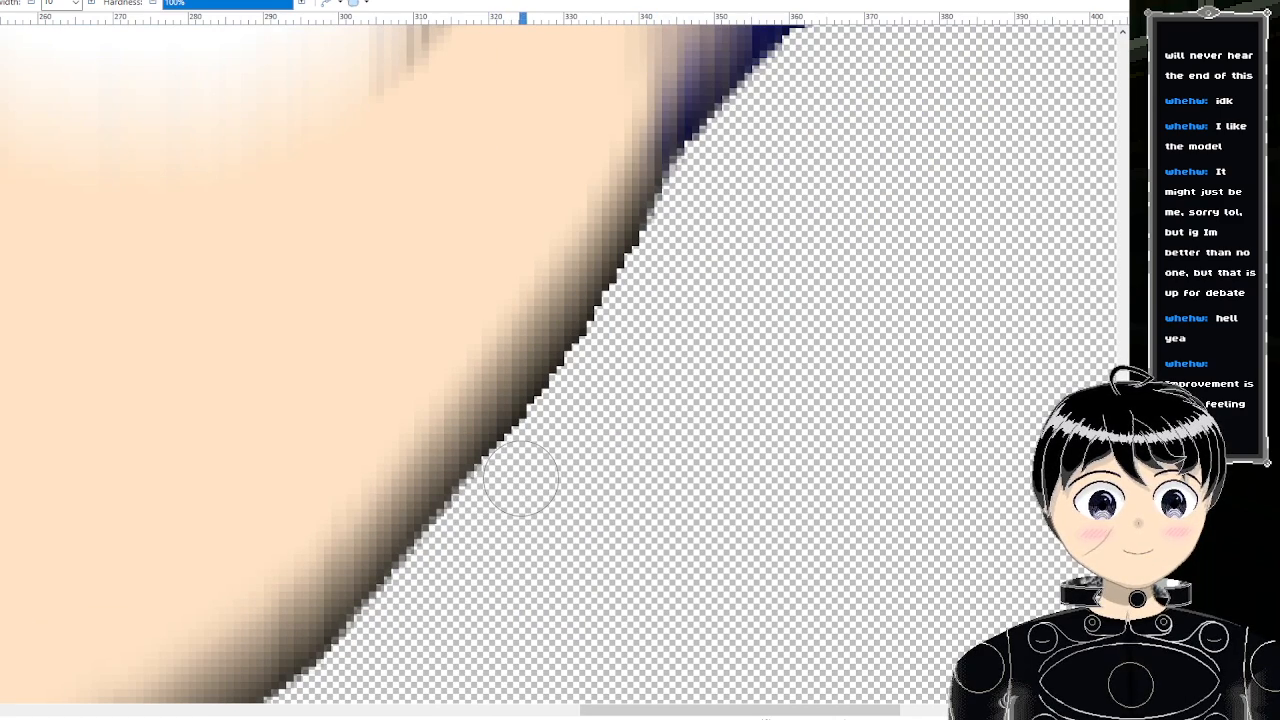
scroll(590, 405, up, 2)
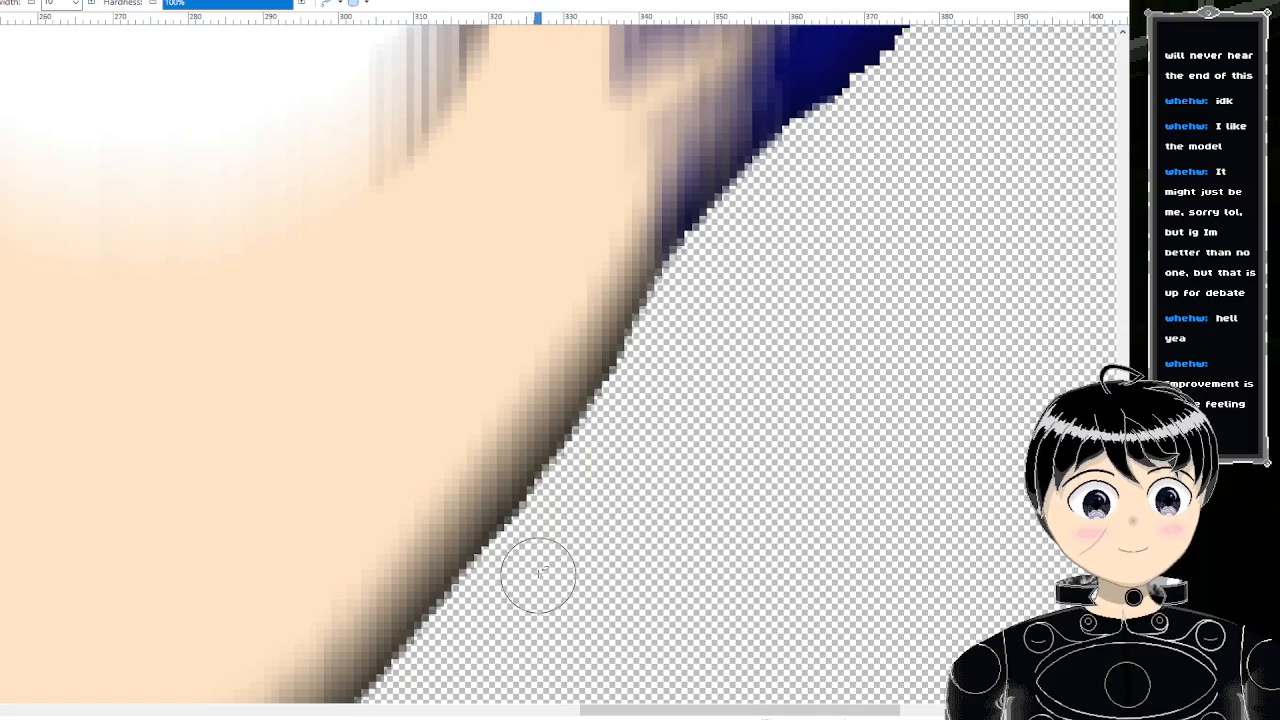
scroll(538, 573, down, 4)
scroll(623, 528, up, 4)
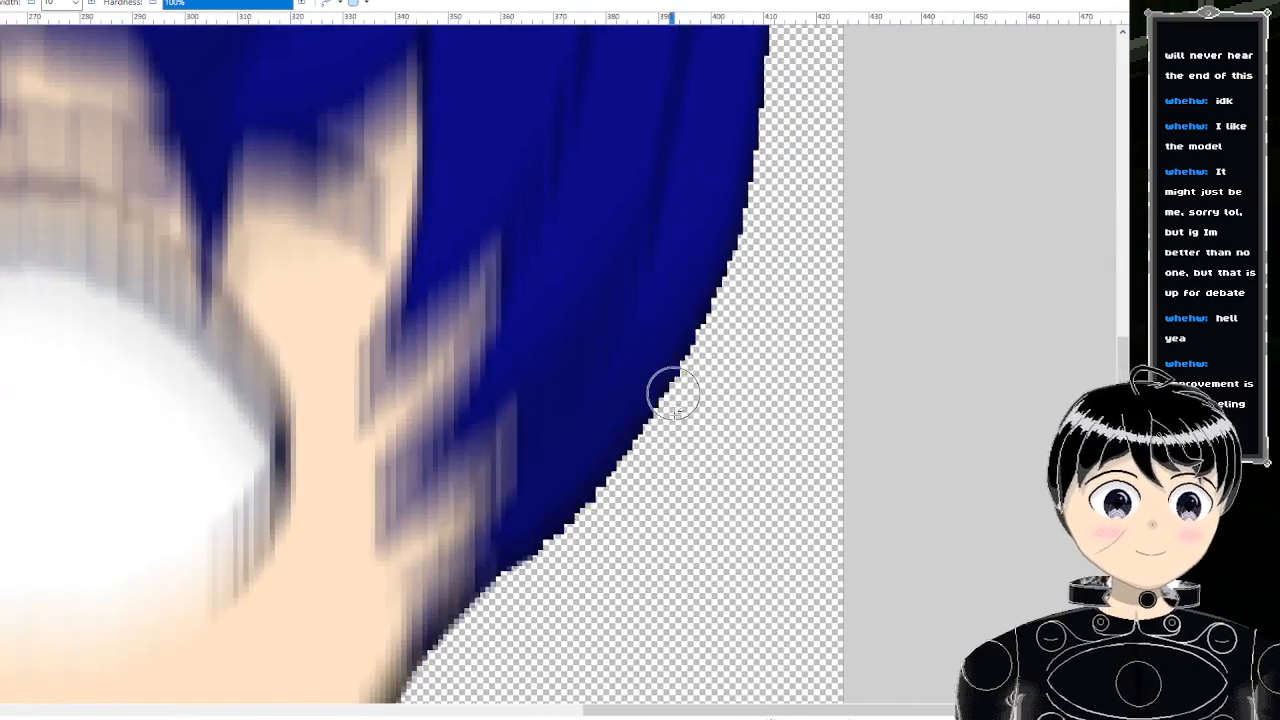
- Erase the jagged pixels along the upper-right hair outline, starting below the notch near the canvas's top edge
scroll(673, 395, up, 5)
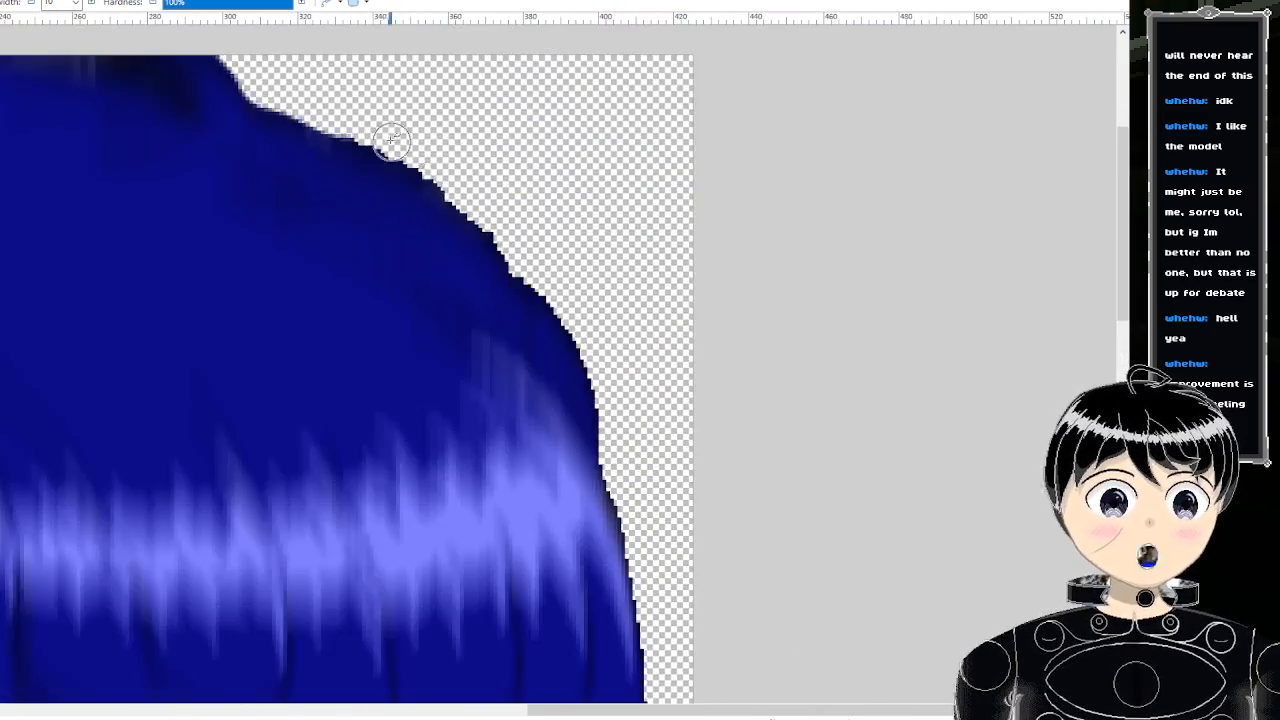
scroll(391, 141, up, 3)
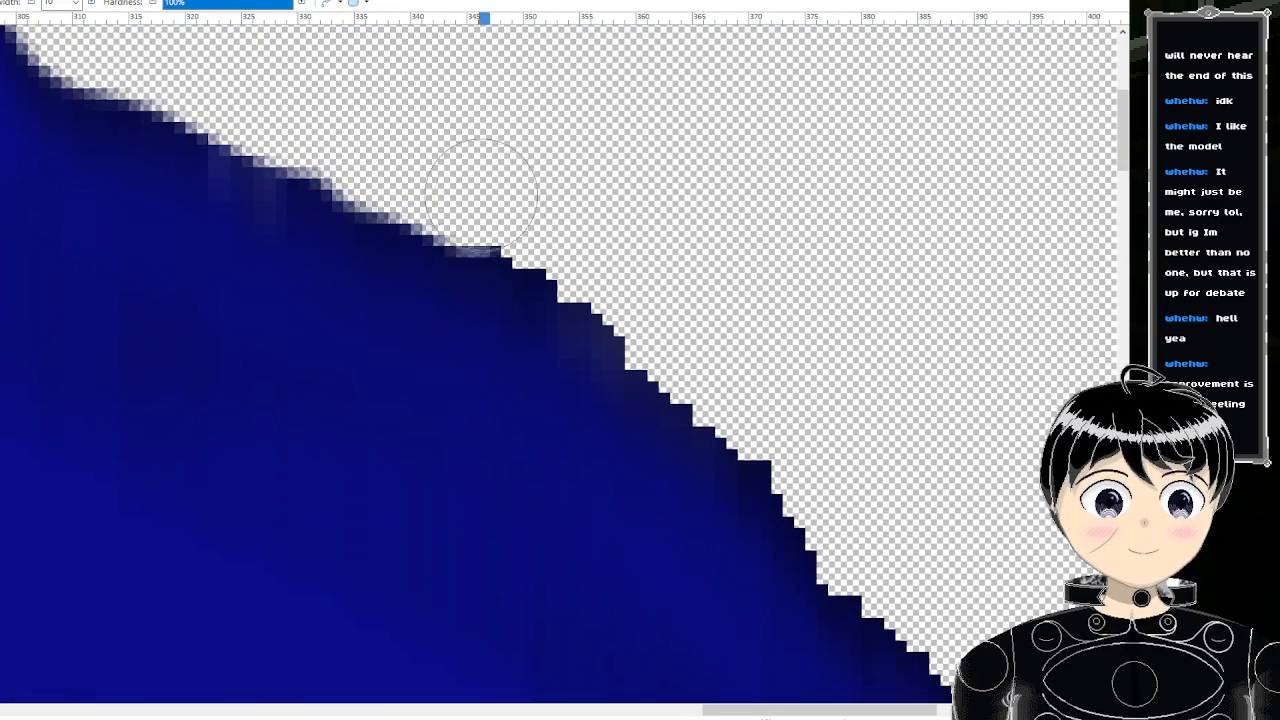
drag(481, 195, 587, 262)
key(ctrl+z)
mouse_move(389, 148)
mouse_down()
mouse_move(571, 220)
mouse_move(668, 310)
mouse_up()
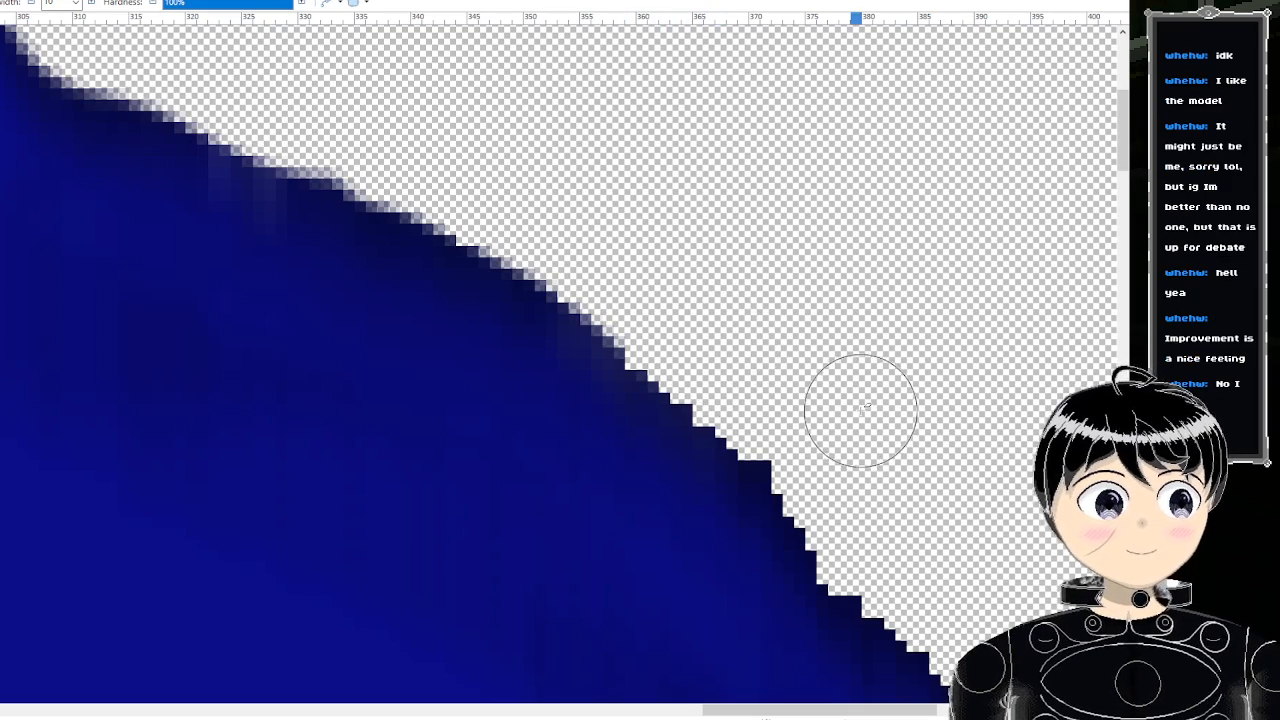
scroll(860, 412, down, 3)
mouse_move(839, 273)
mouse_down()
mouse_move(800, 229)
mouse_move(685, 152)
mouse_up()
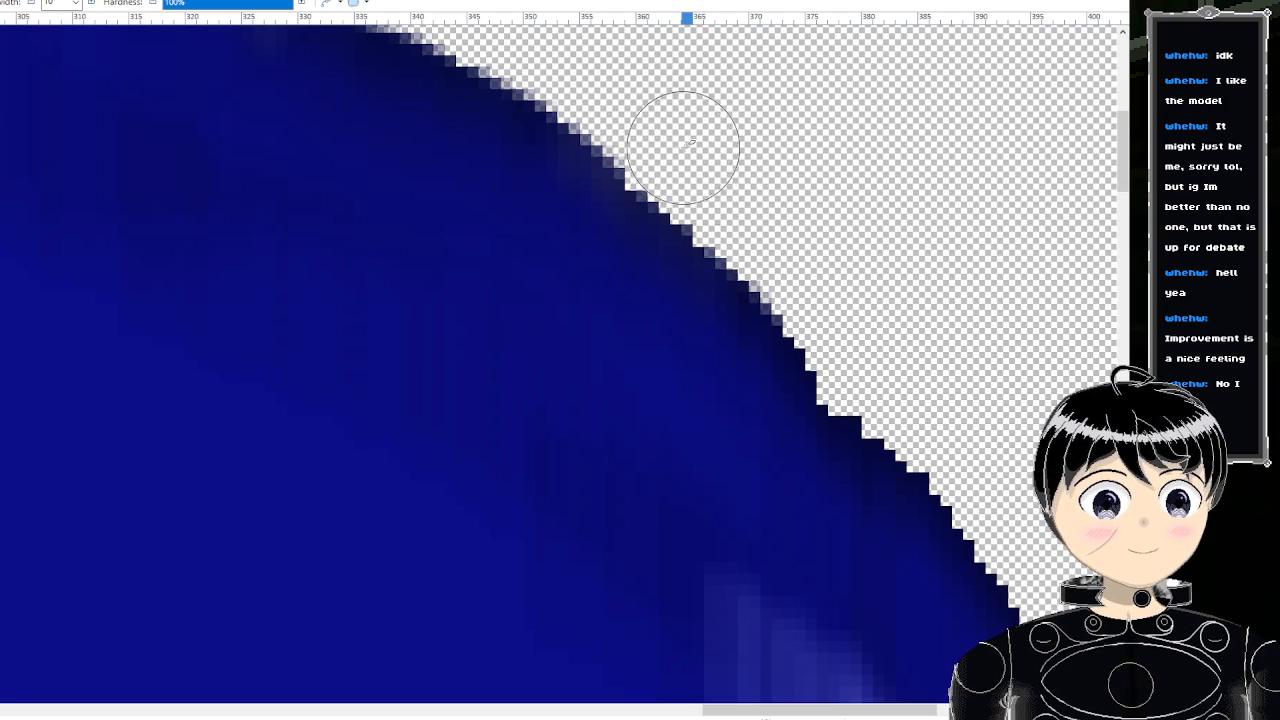
- Smooth the right hair outline with the Eraser, from the dent on the upper curve down past the light blue highlight
scroll(780, 150, down, 3)
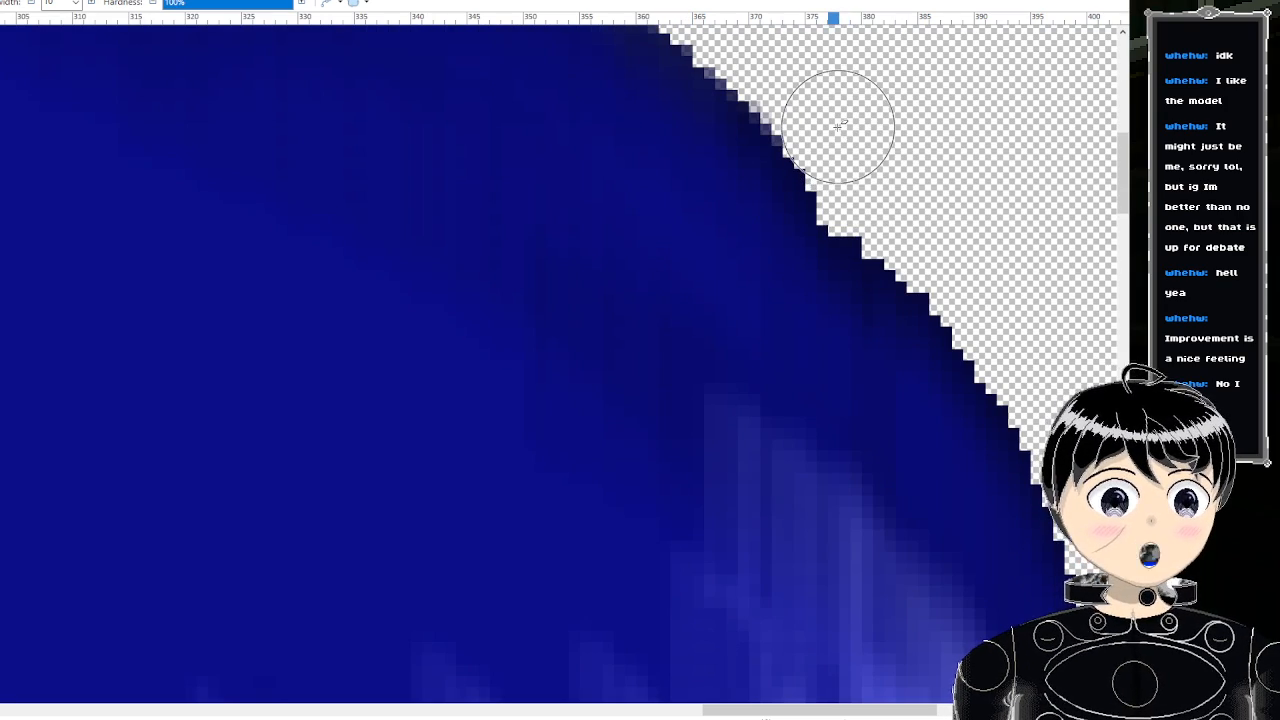
mouse_move(855, 158)
mouse_down()
mouse_move(905, 215)
mouse_move(975, 260)
mouse_move(998, 300)
mouse_up()
scroll(1000, 300, right, 5)
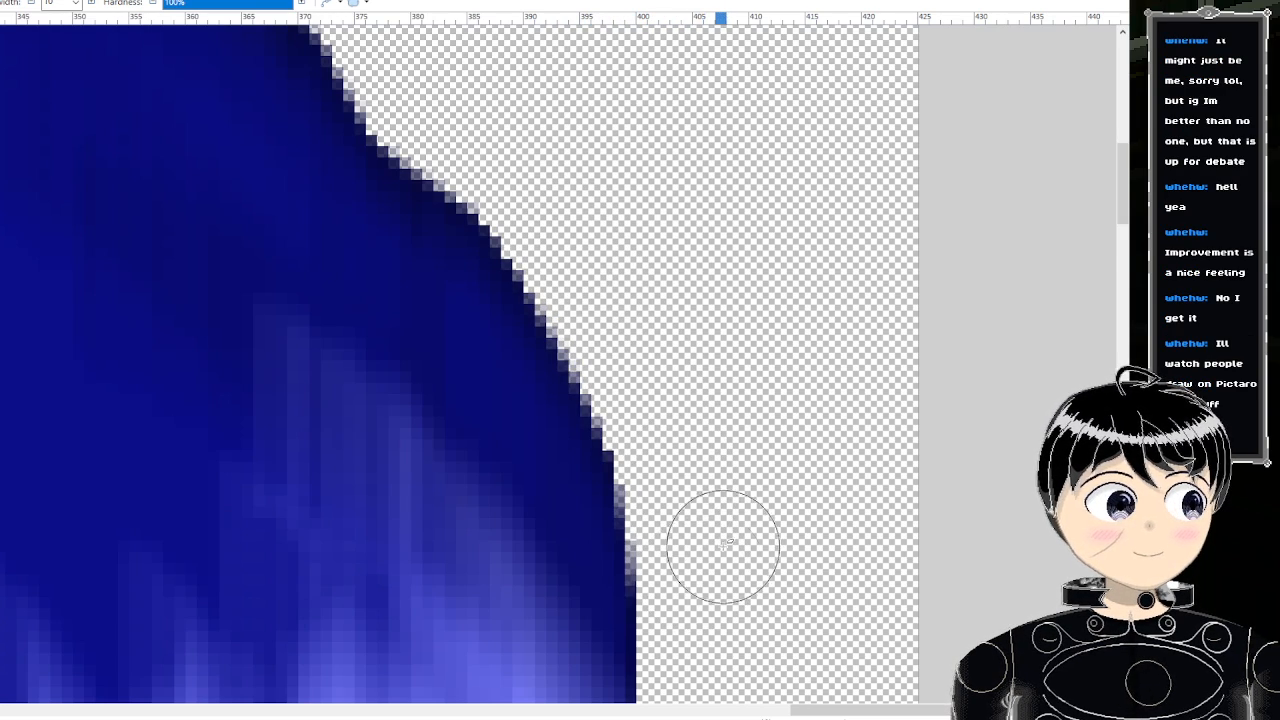
scroll(723, 546, down, 3)
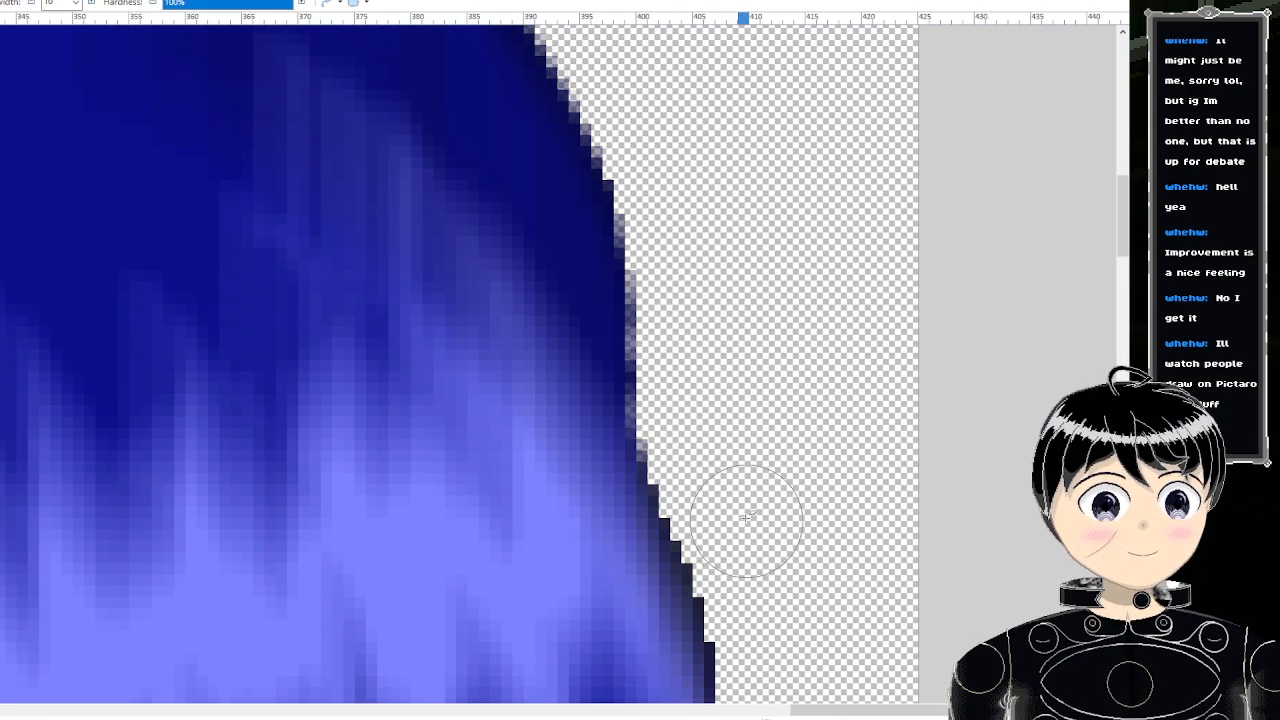
scroll(748, 514, down, 3)
scroll(737, 294, up, 2)
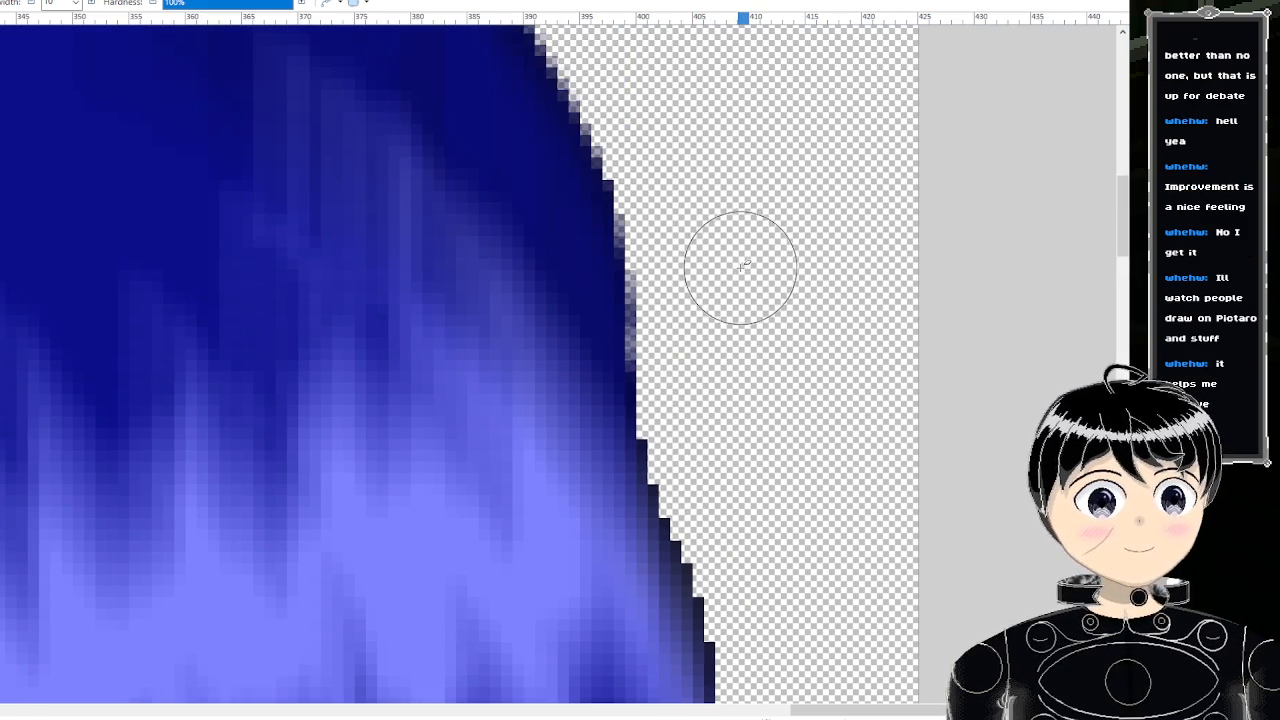
scroll(705, 290, down, 2)
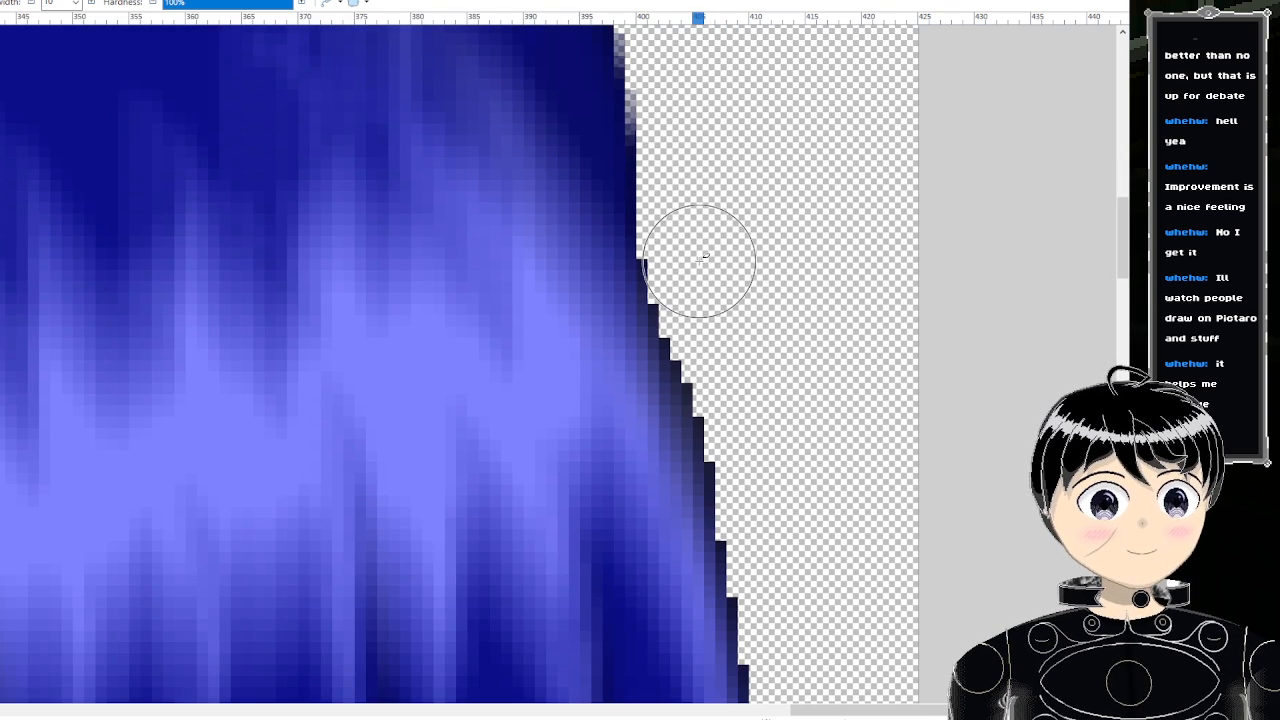
mouse_move(727, 310)
mouse_down()
mouse_move(712, 340)
mouse_move(772, 485)
mouse_move(766, 380)
mouse_move(709, 309)
mouse_move(735, 346)
mouse_up()
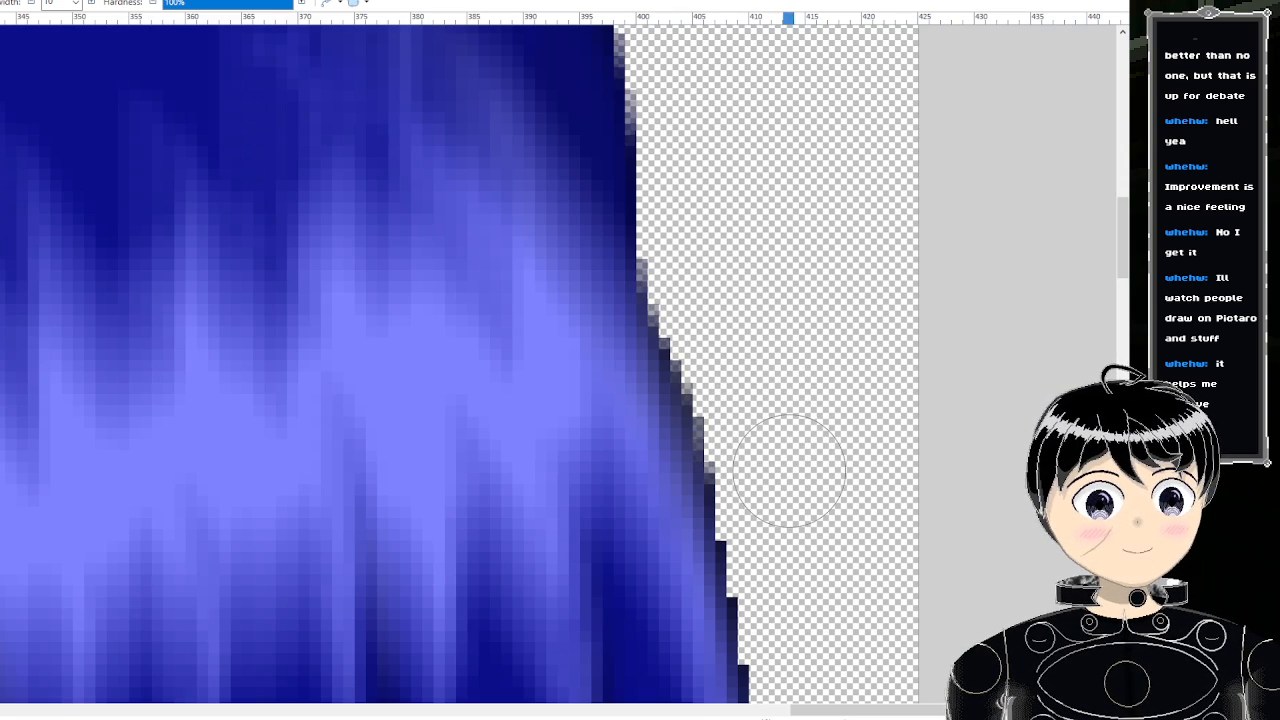
- Soften the stepped pixels down the right side of the hair, from below the highlight to eye level
scroll(790, 470, down, 3)
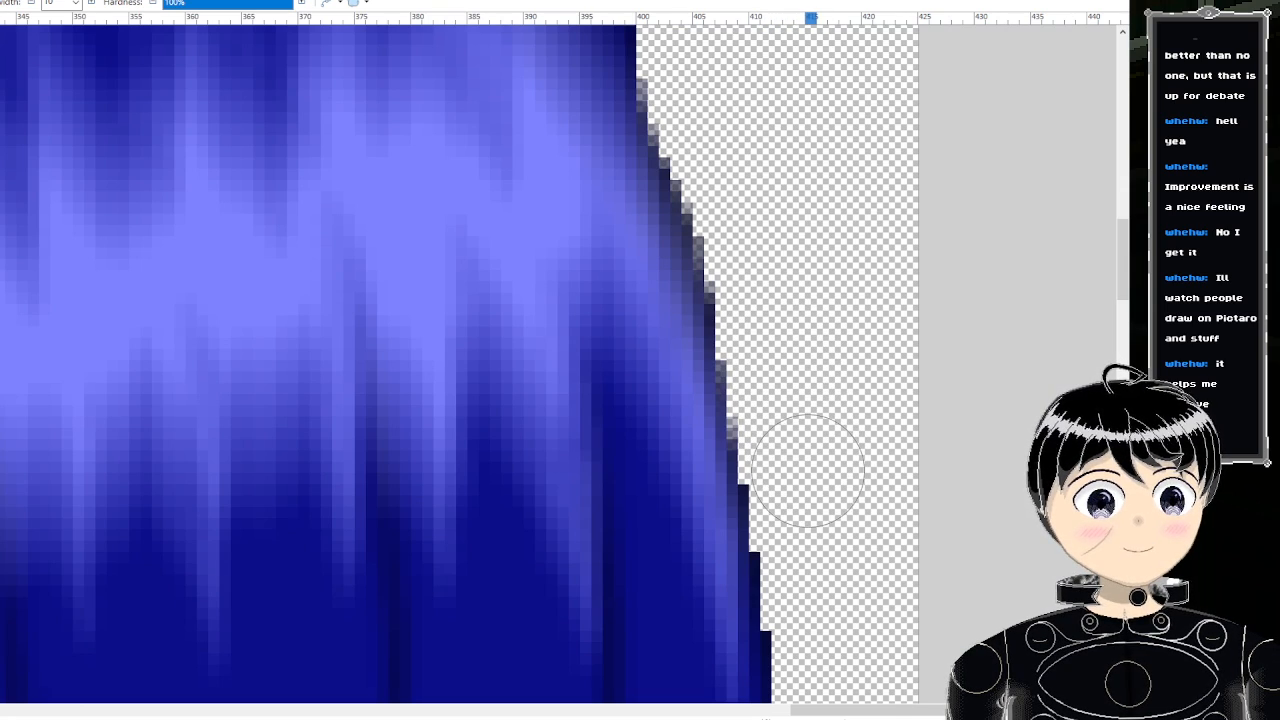
scroll(860, 510, down, 3)
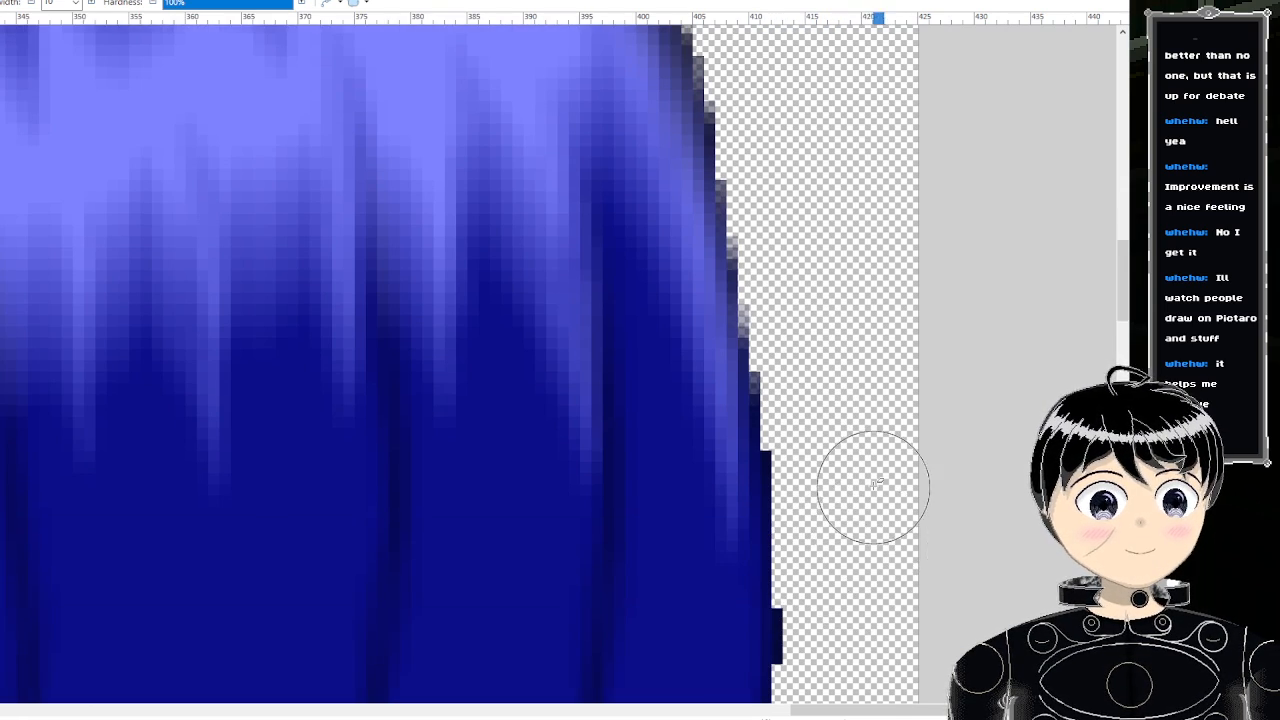
scroll(840, 445, down, 3)
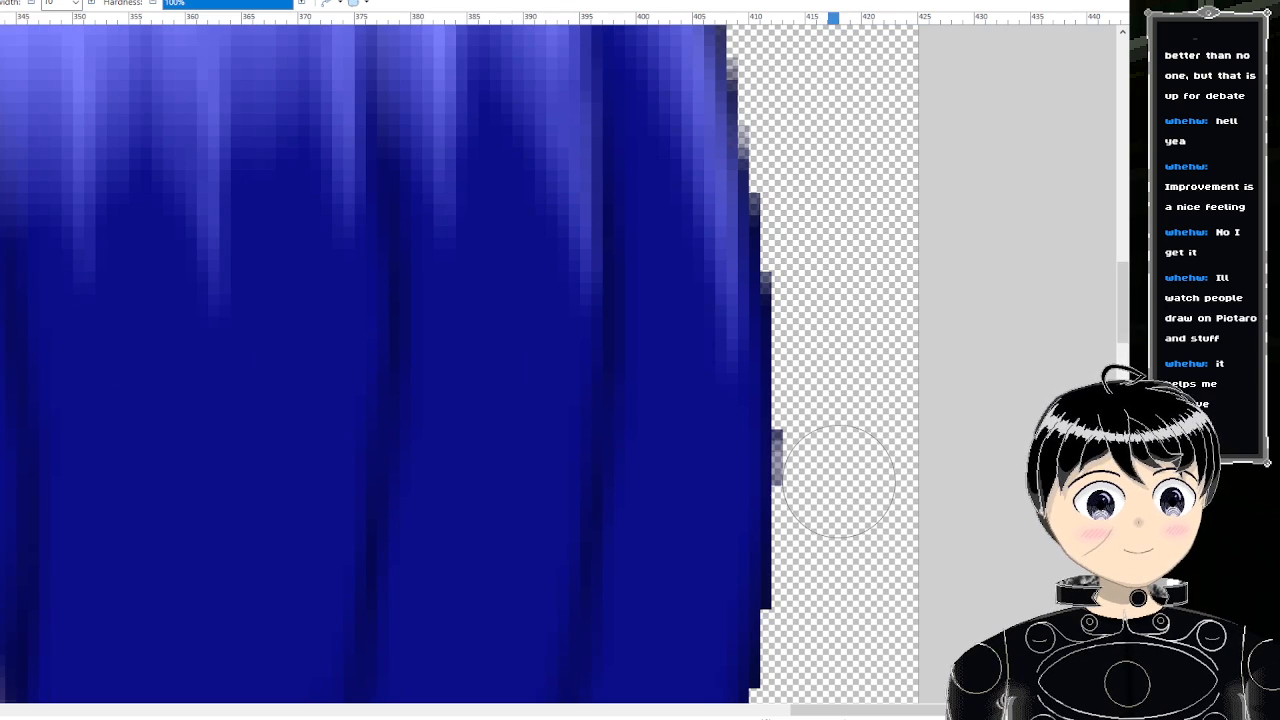
scroll(845, 420, down, 3)
mouse_move(845, 390)
mouse_down()
mouse_move(823, 334)
mouse_move(800, 457)
mouse_move(800, 560)
mouse_up()
scroll(802, 545, down, 3)
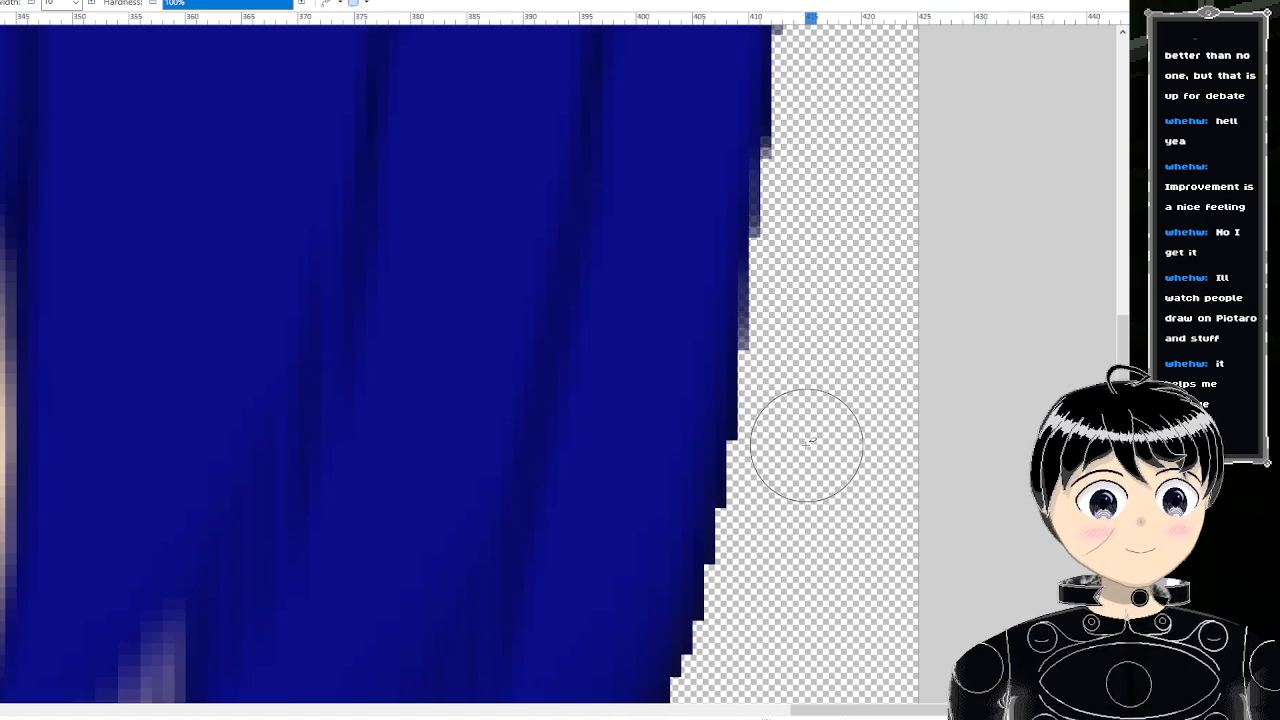
mouse_move(790, 455)
mouse_down()
mouse_move(757, 543)
mouse_move(766, 586)
mouse_up()
- Smooth the lower-right hair outline with the Eraser where it curves inward beside the eye
scroll(795, 497, down, 3)
mouse_move(796, 497)
mouse_down()
mouse_move(763, 400)
mouse_move(900, 257)
mouse_up()
scroll(920, 250, down, 1)
scroll(908, 223, up, 1)
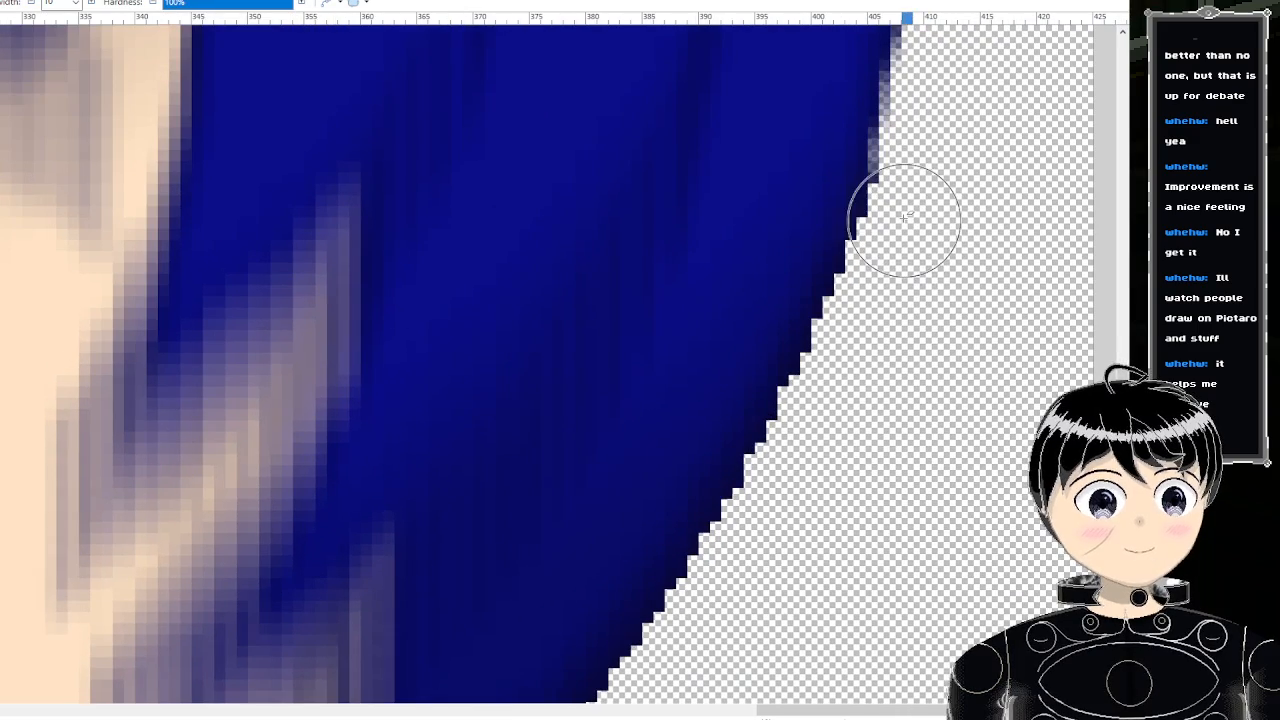
mouse_move(913, 228)
mouse_down()
mouse_move(870, 300)
mouse_move(858, 400)
mouse_move(842, 418)
mouse_move(835, 400)
mouse_move(805, 440)
mouse_move(732, 597)
mouse_up()
scroll(732, 597, down, 3)
scroll(780, 523, left, 2)
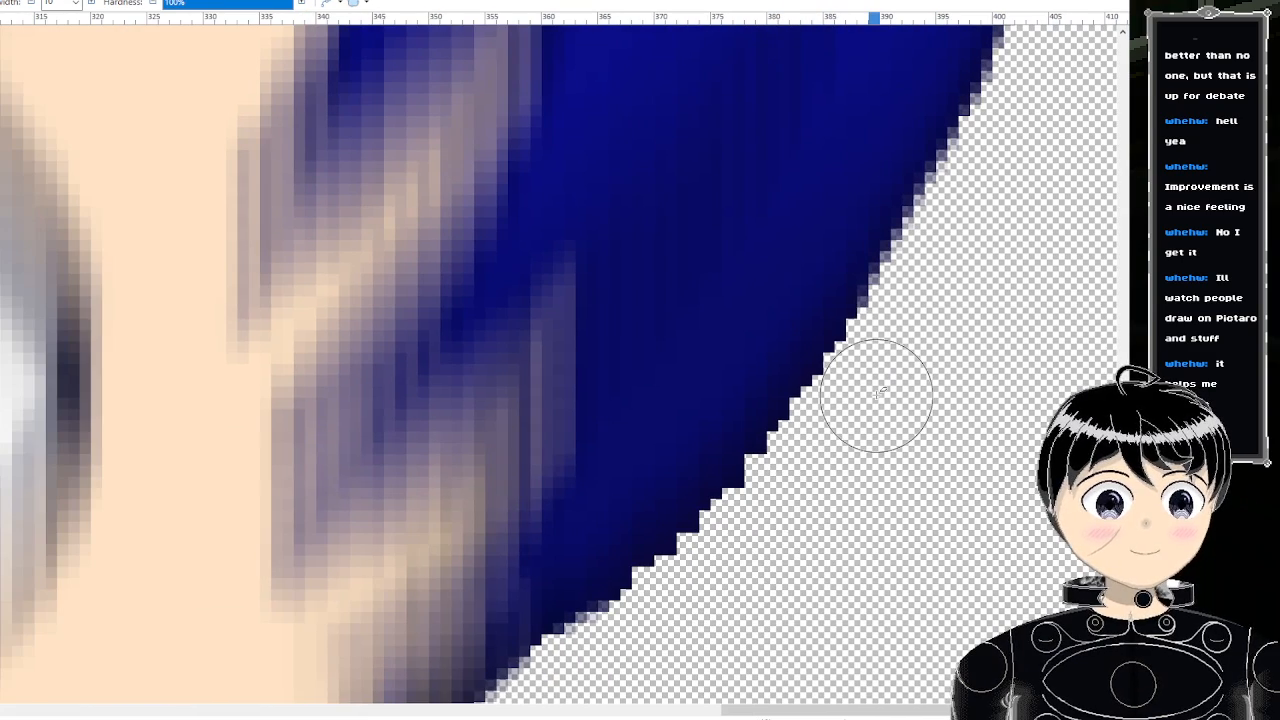
- Erase the remaining jagged pixels at the bottom of the right side hair, down to where it meets the cheek
mouse_move(902, 351)
mouse_down()
mouse_move(829, 429)
mouse_move(766, 529)
mouse_move(663, 600)
mouse_move(700, 600)
mouse_up()
scroll(791, 565, down, 2)
scroll(791, 565, down, 3)
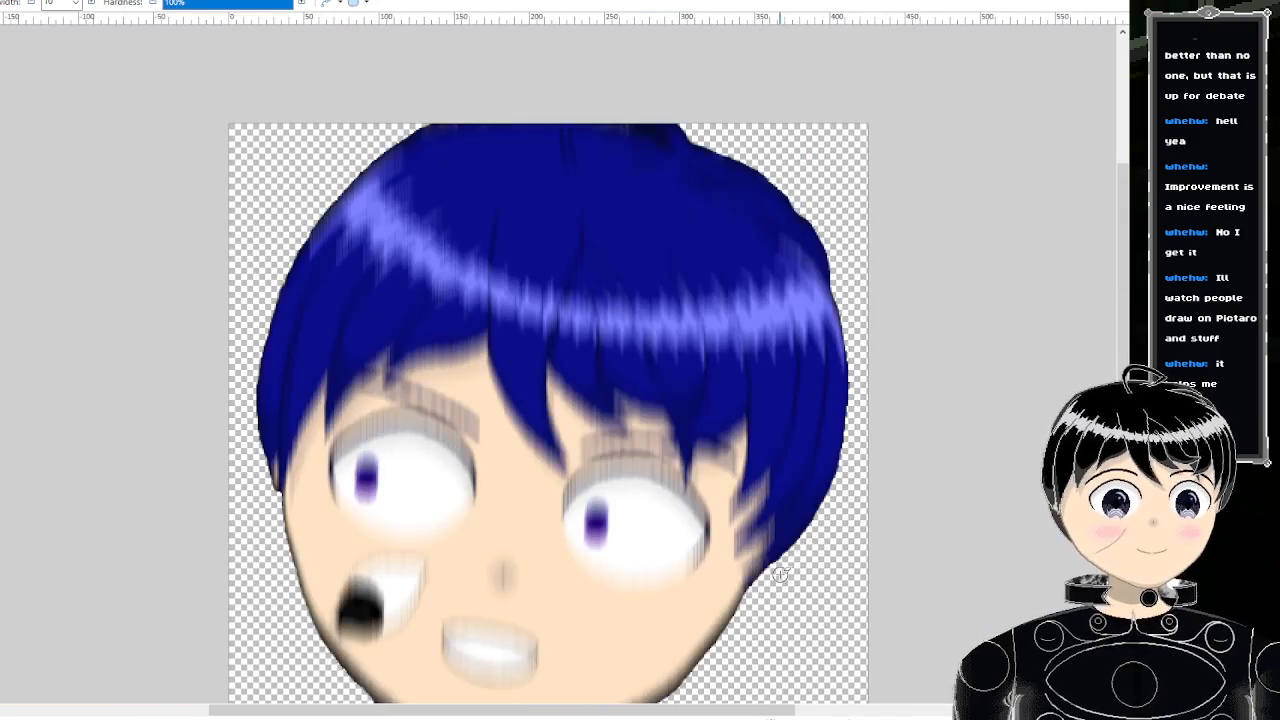
scroll(777, 537, up, 5)
drag(808, 562, 730, 630)
scroll(790, 592, down, 3)
scroll(791, 592, down, 5)
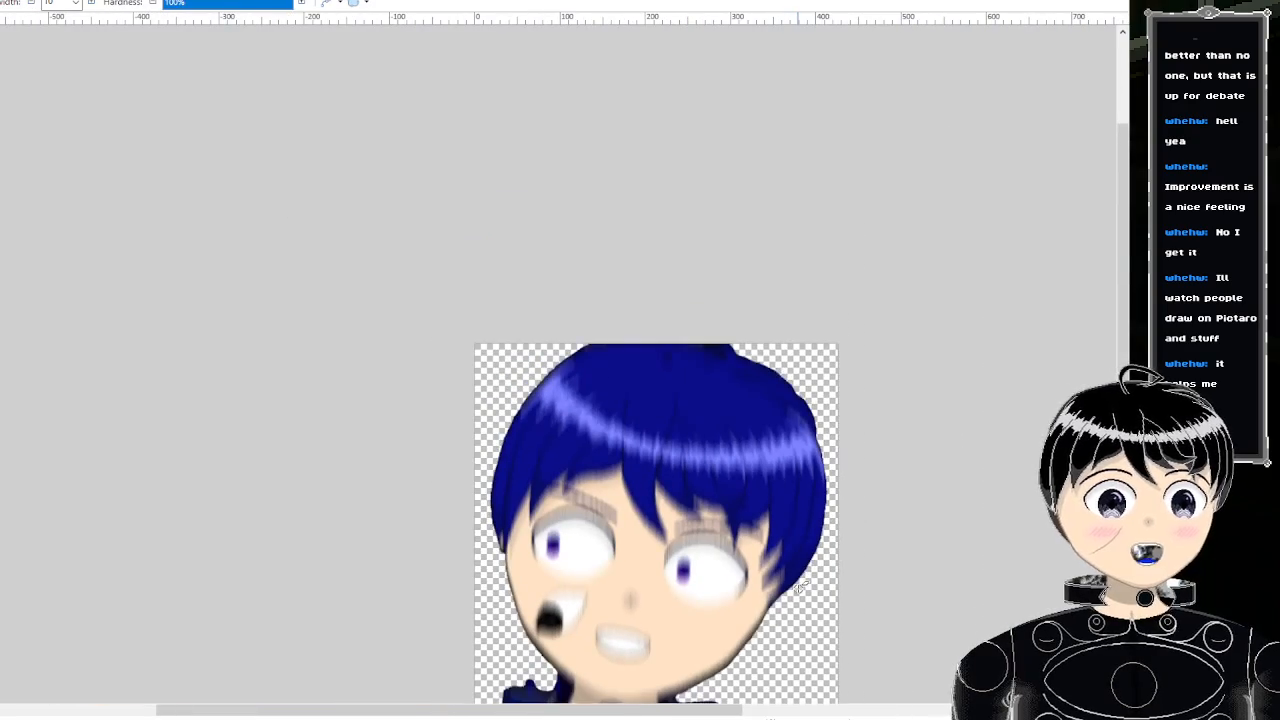
- Inspect the whole head cutout, checking the smoothed outline around the face and the top of the hair
scroll(580, 404, up, 2)
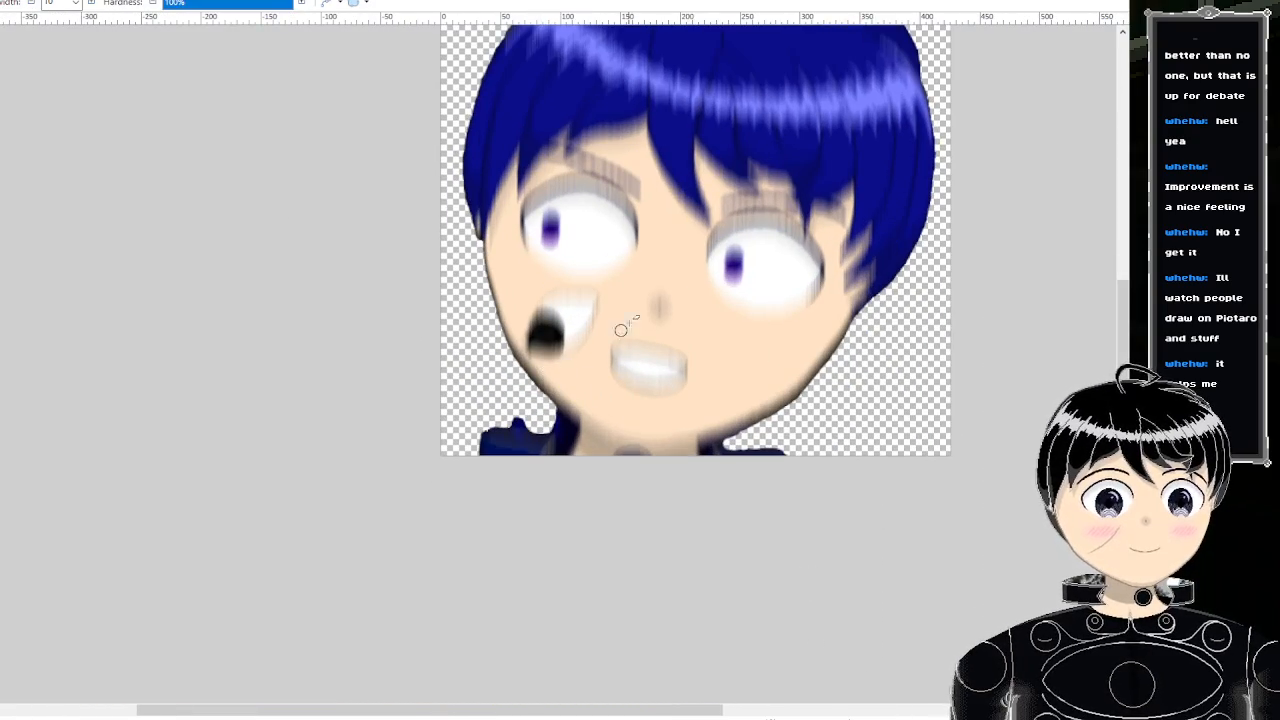
scroll(694, 282, up, 3)
scroll(777, 97, up, 4)
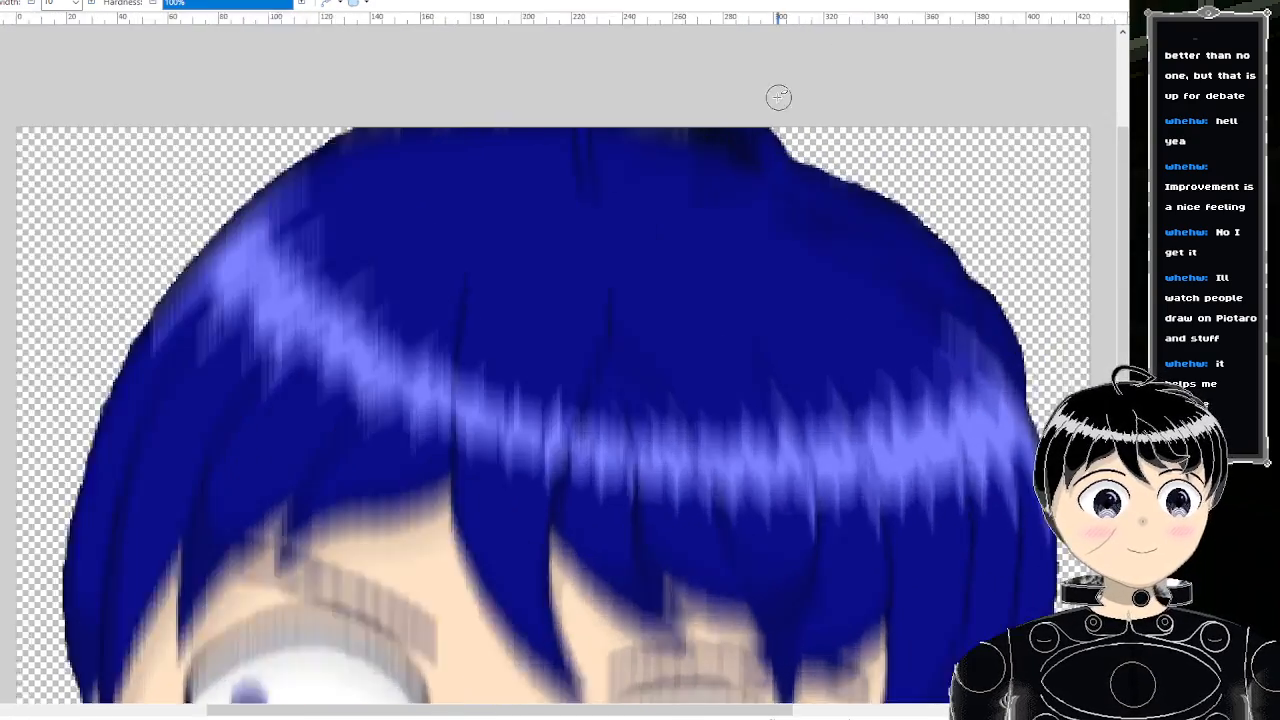
scroll(618, 96, down, 2)
scroll(618, 96, down, 4)
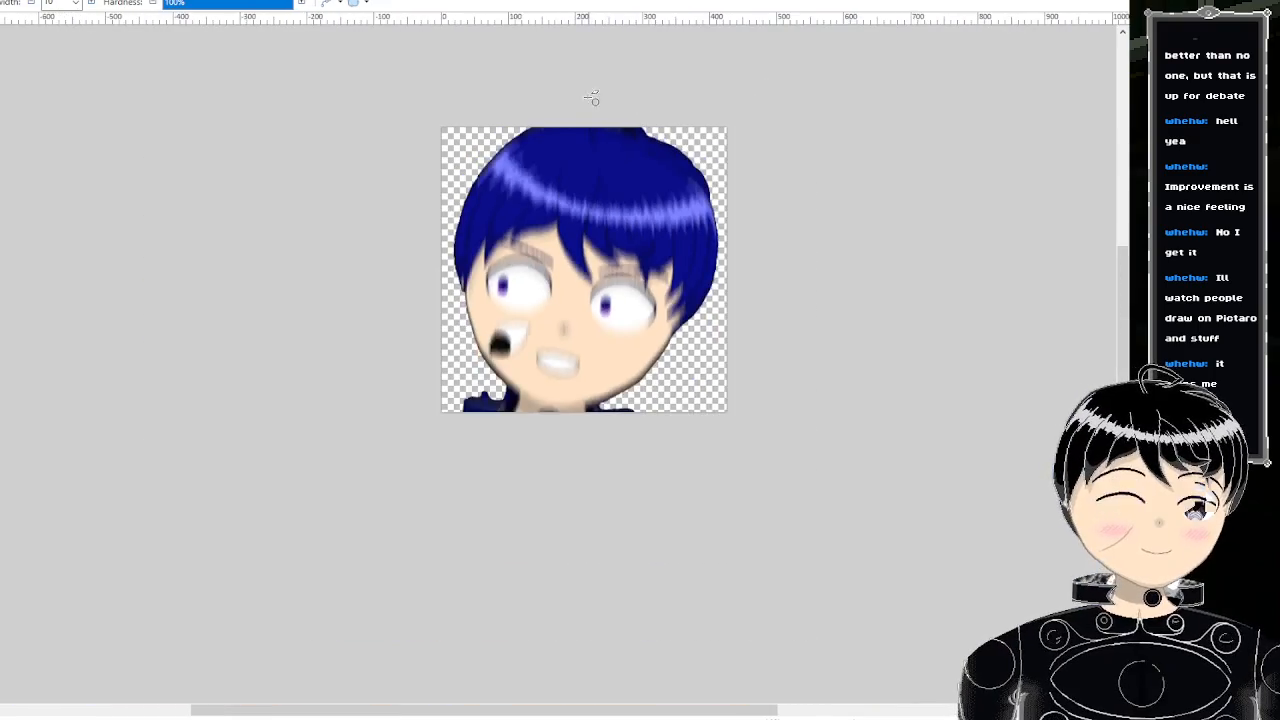
scroll(594, 97, up, 4)
scroll(585, 115, down, 1)
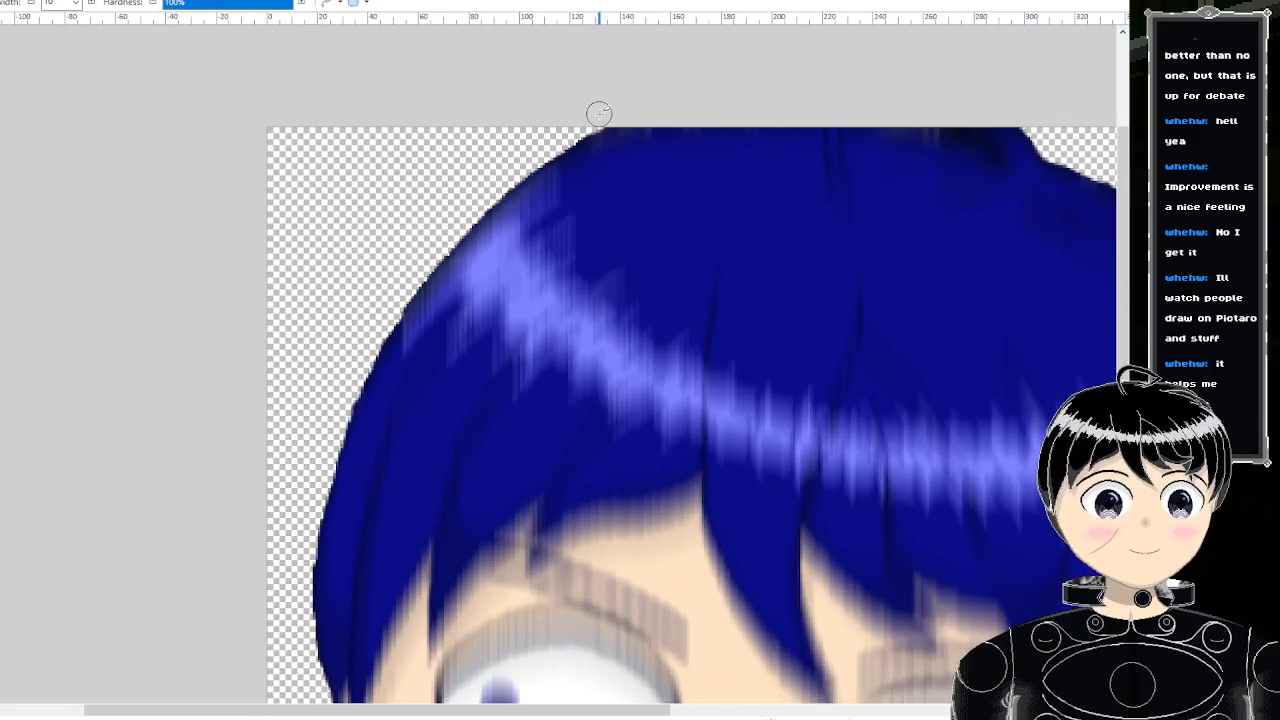
scroll(605, 118, down, 3)
scroll(618, 131, down, 1)
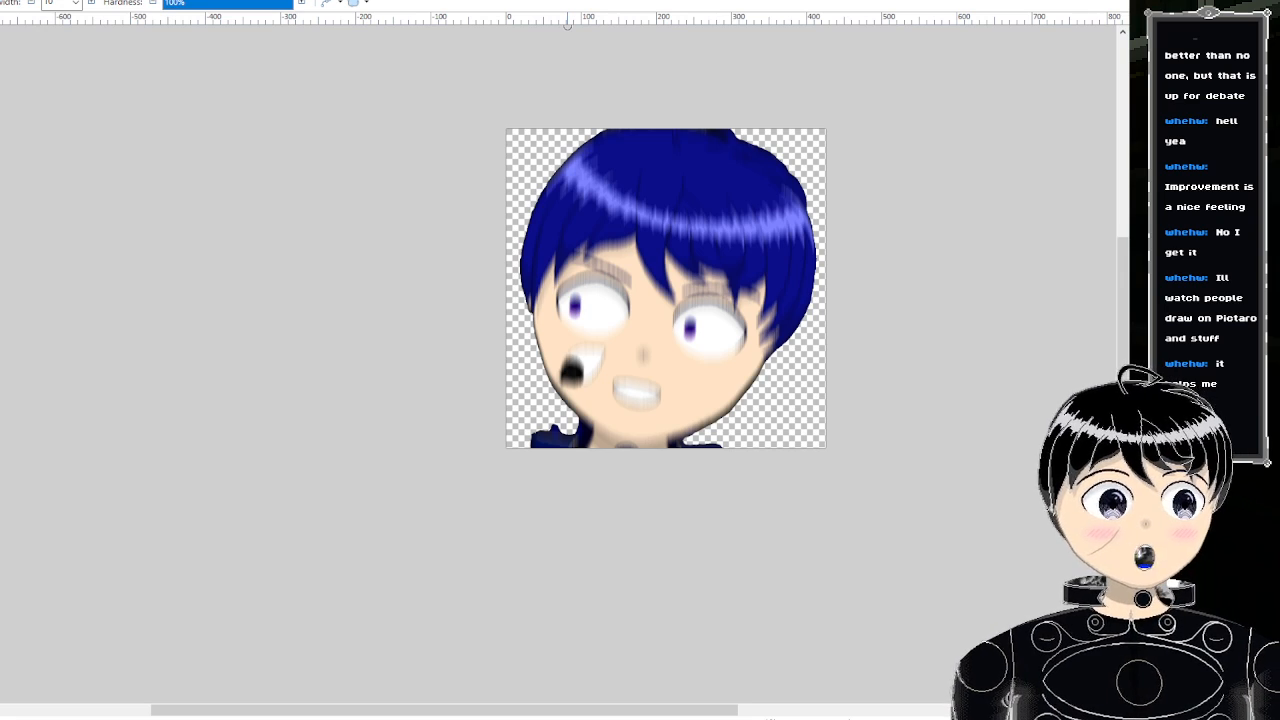
- Switch to the full-body character in the blue coat and examine its hair, eyes, nose and mouth up close
click(103, 57)
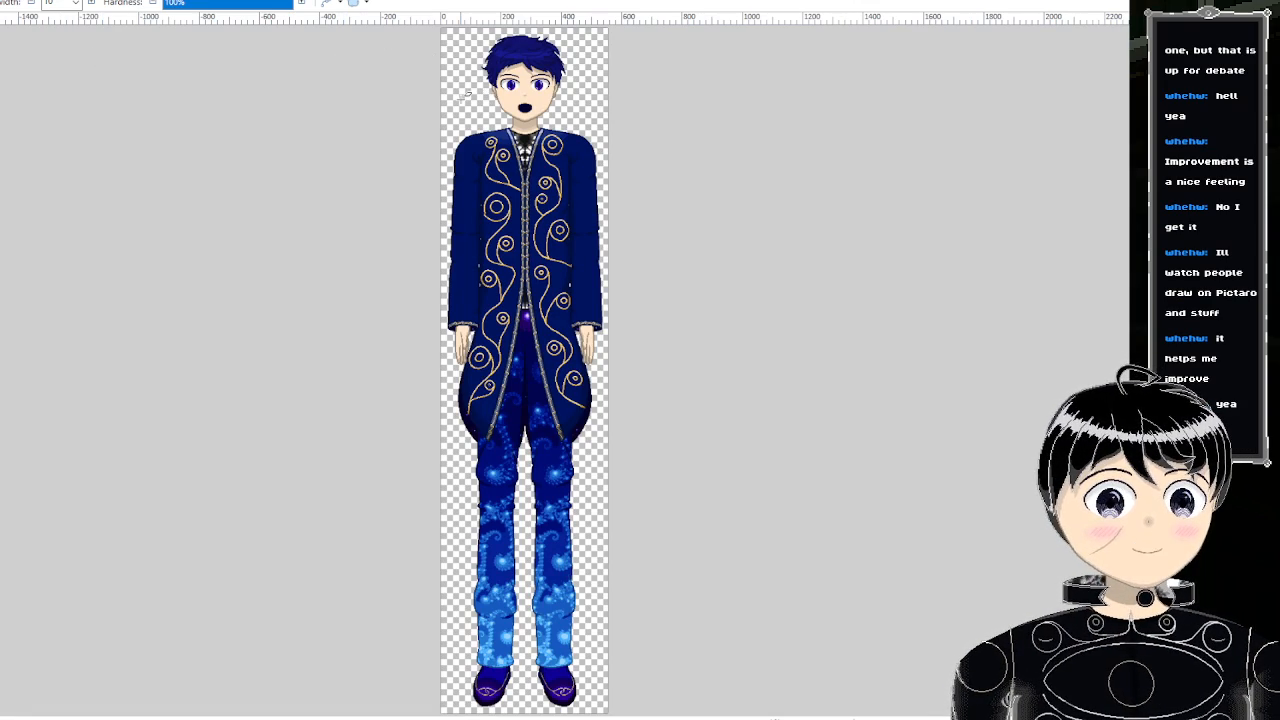
scroll(530, 60, up, 5)
scroll(520, 45, up, 2)
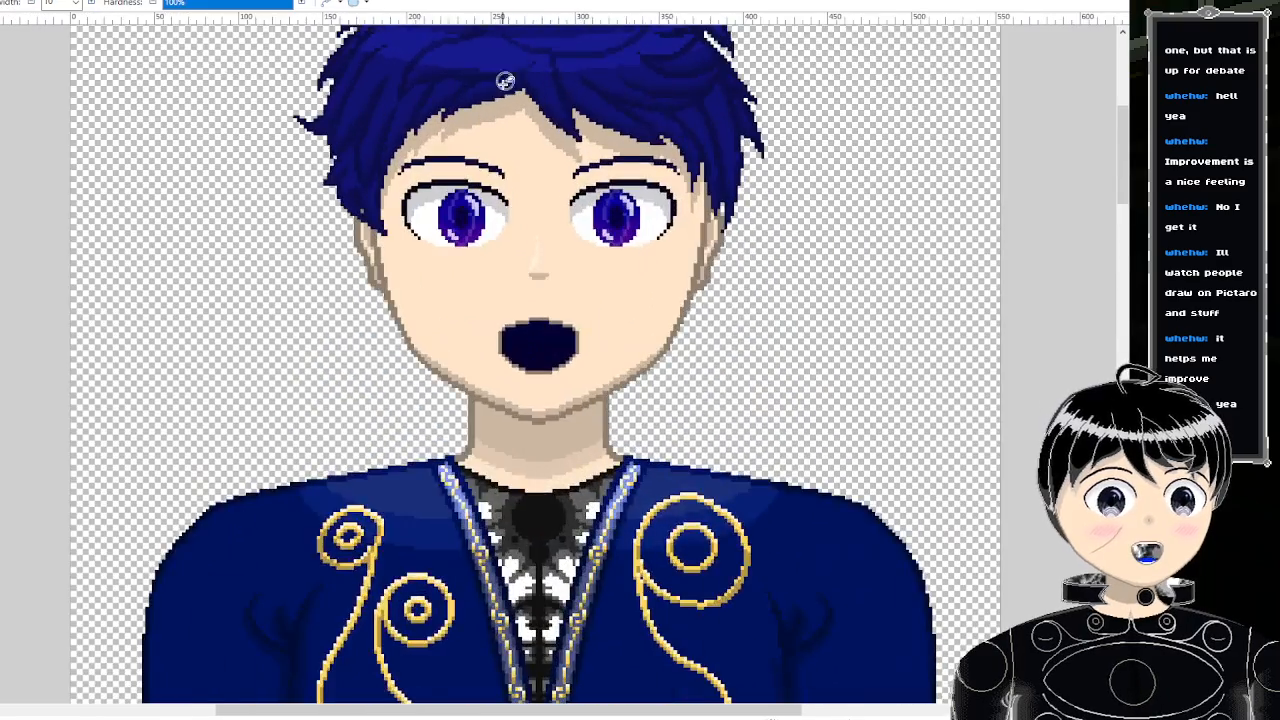
scroll(500, 90, down, 2)
scroll(500, 94, up, 3)
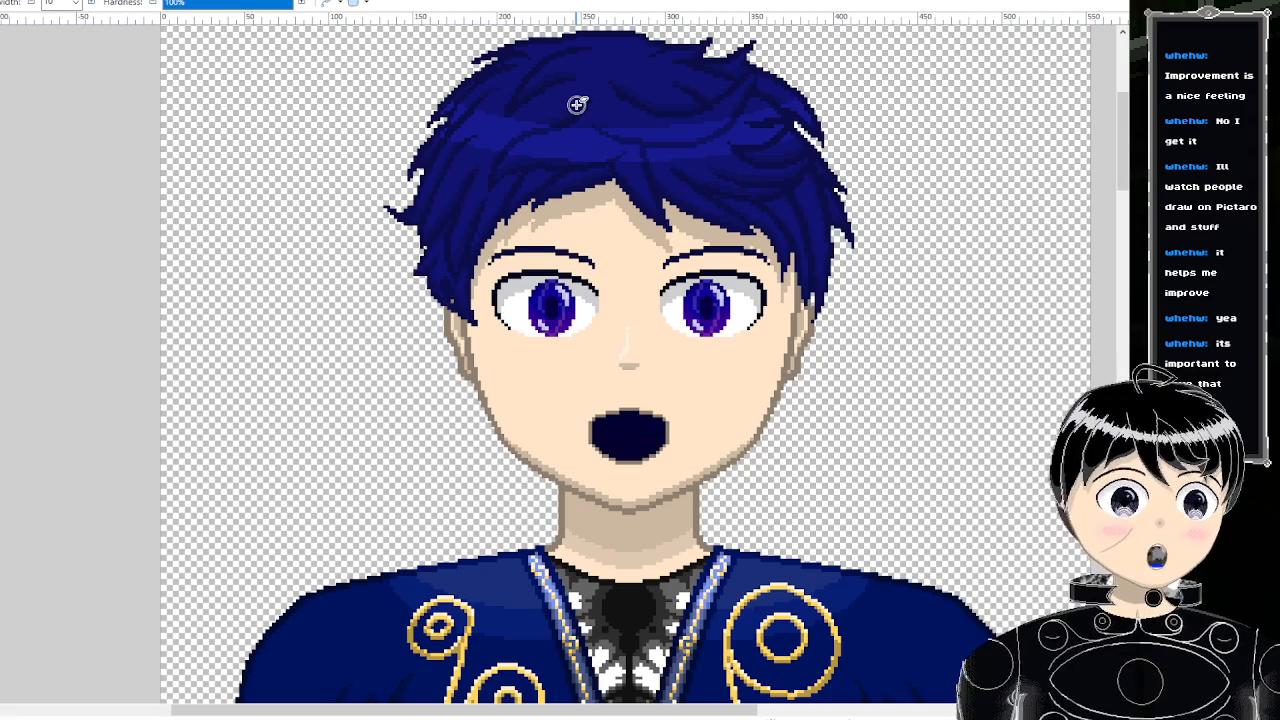
scroll(580, 77, down, 3)
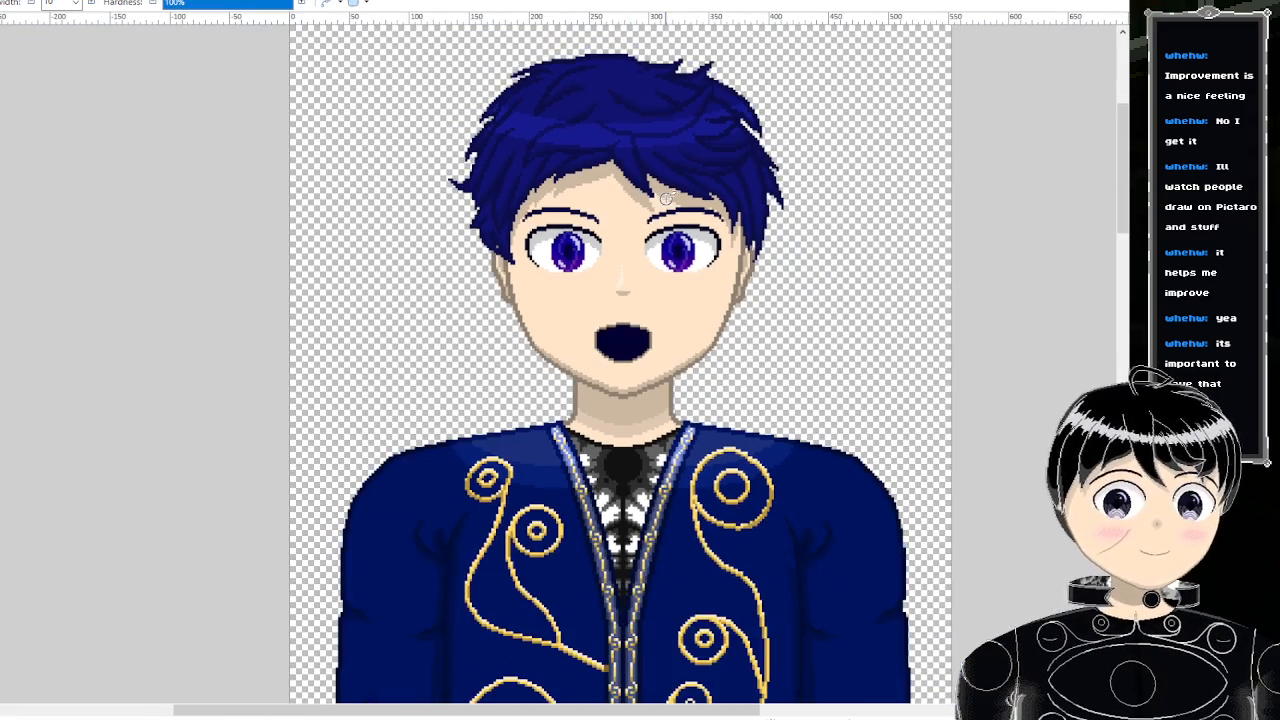
scroll(655, 301, up, 3)
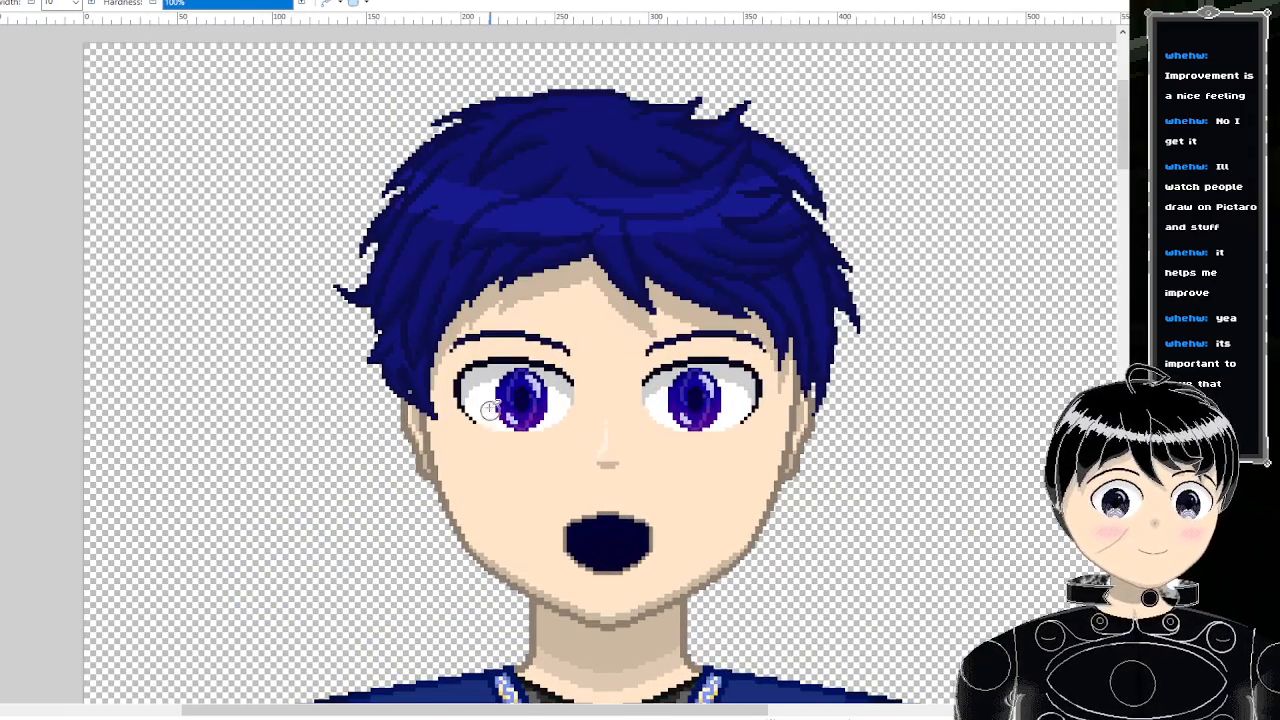
scroll(553, 330, up, 2)
scroll(600, 315, up, 2)
scroll(650, 297, down, 5)
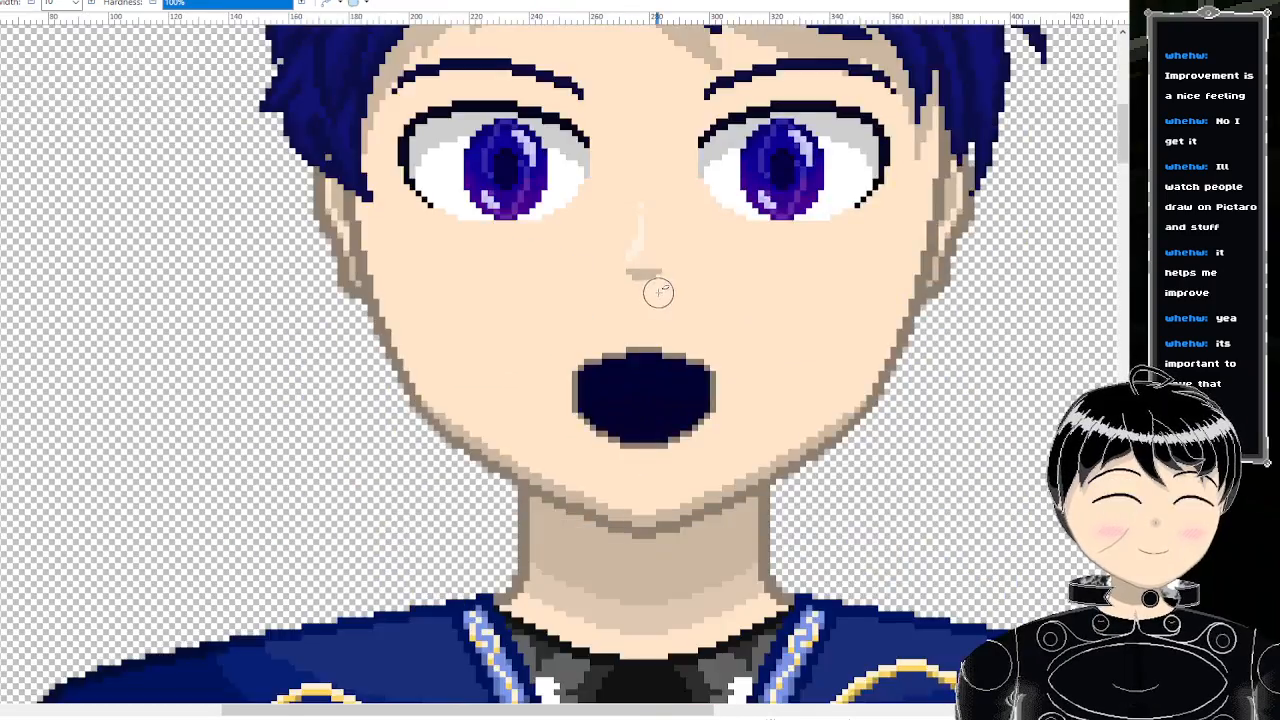
scroll(660, 286, down, 3)
scroll(662, 284, down, 3)
scroll(672, 286, up, 2)
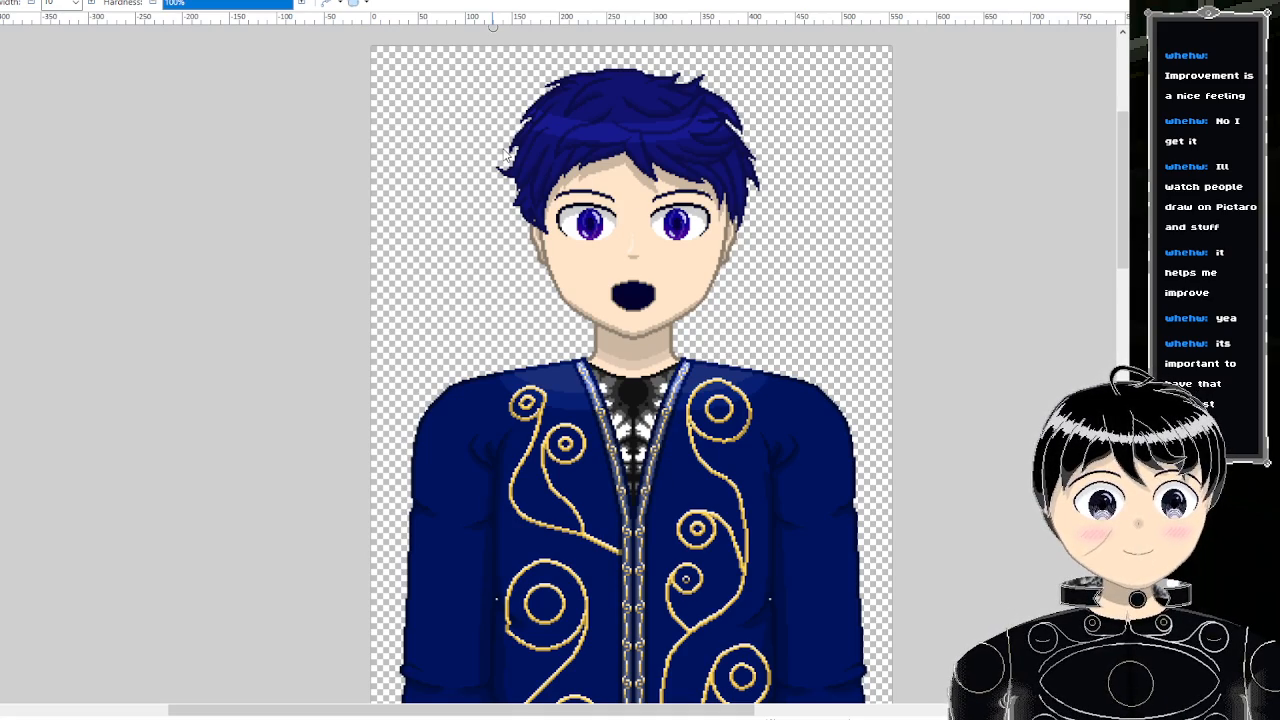
- Switch to the book artwork and examine the open spellbook with its rune pages and blue magic circle
drag(505, 152, 806, 226)
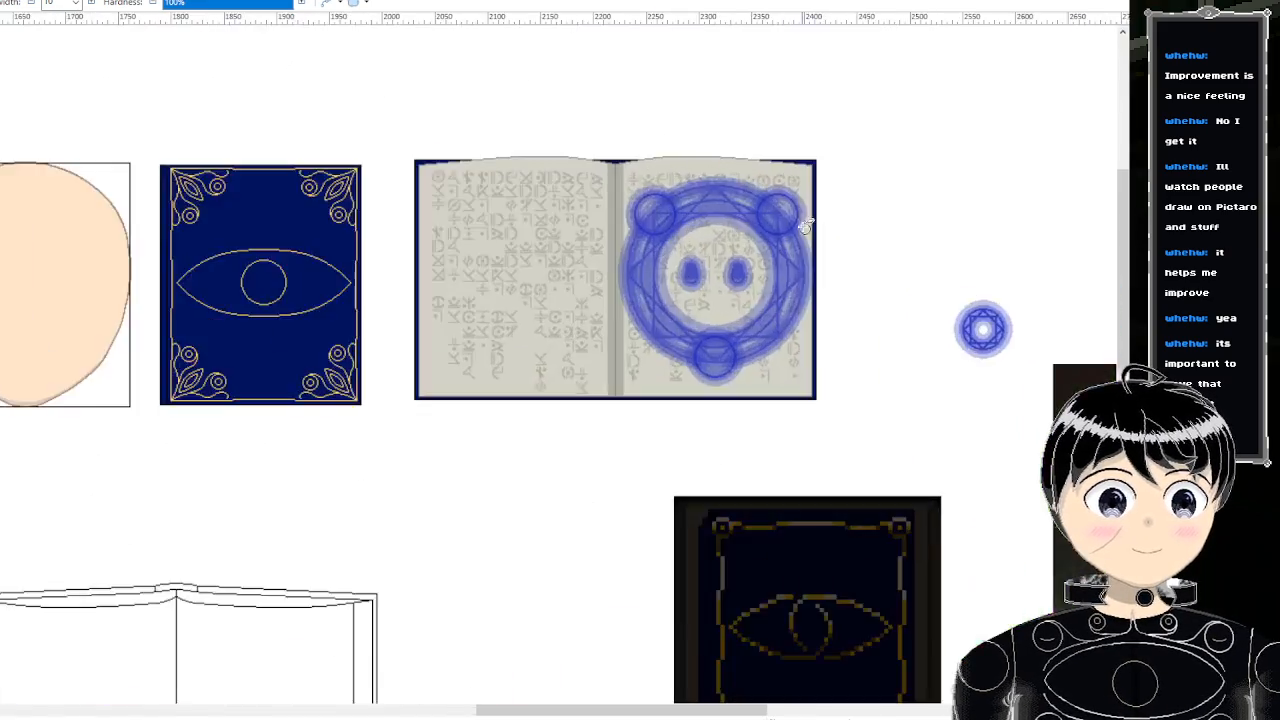
scroll(712, 222, up, 3)
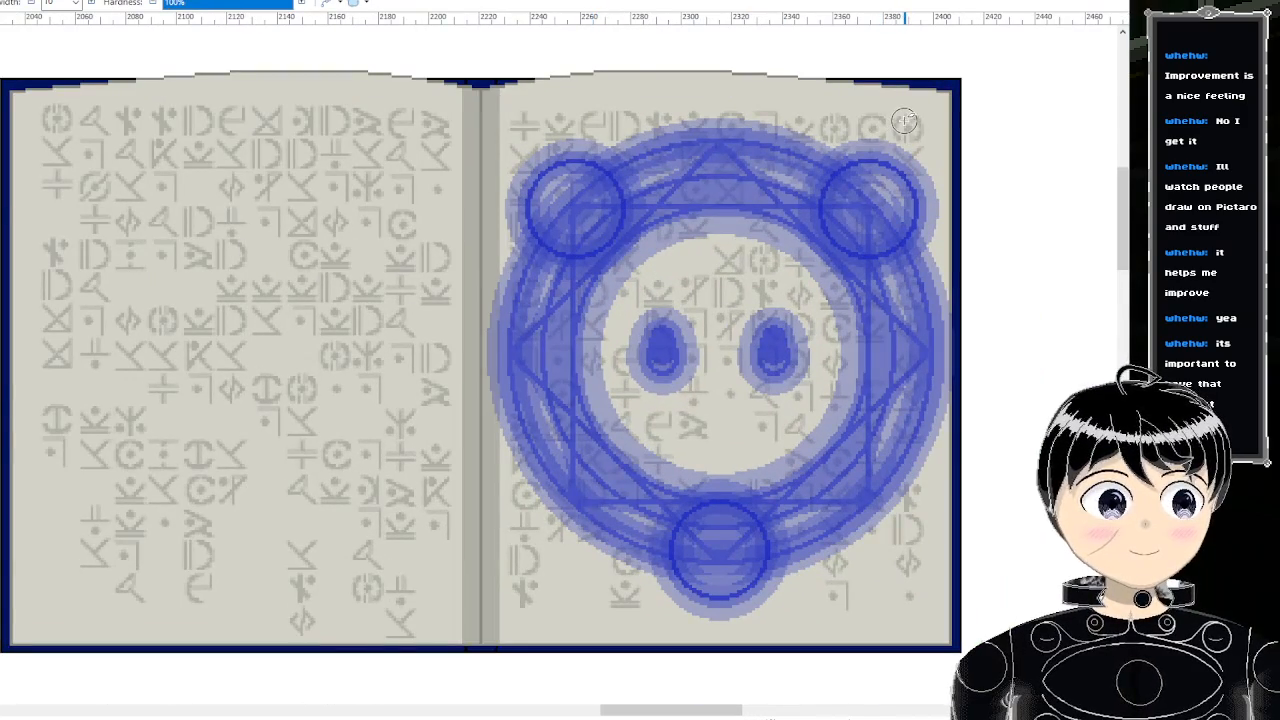
scroll(956, 112, left, 2)
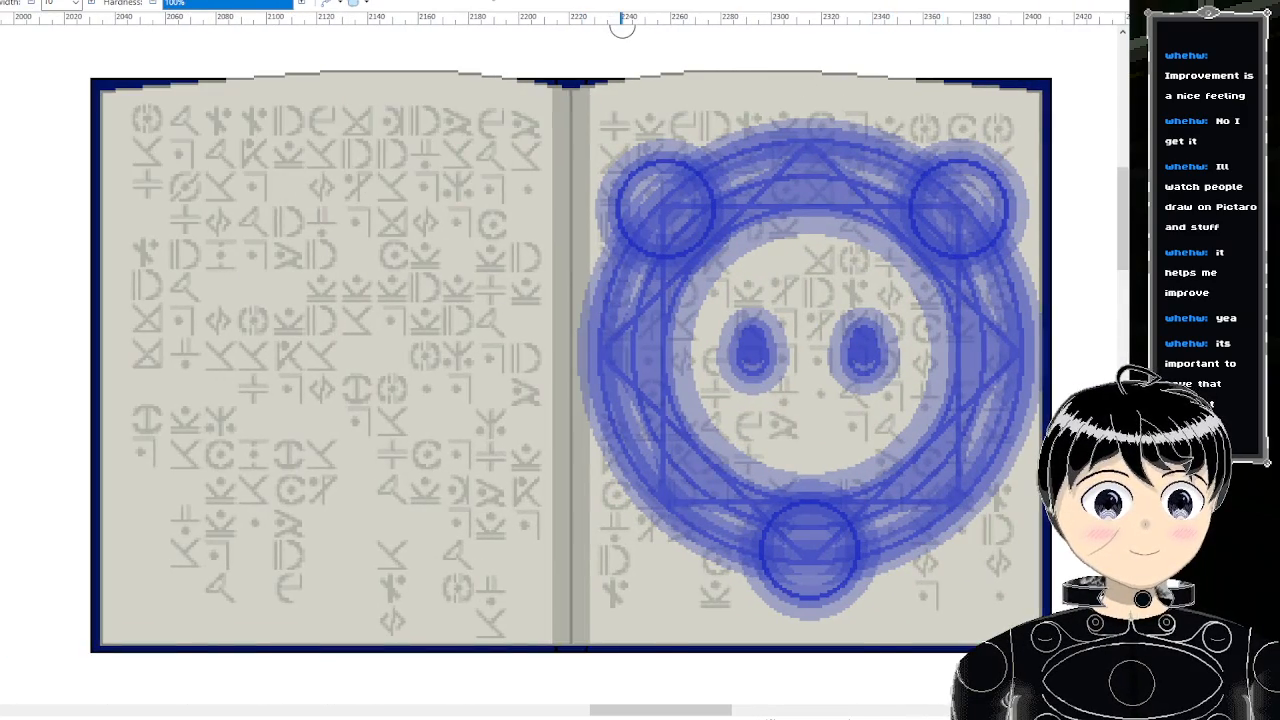
key(ctrl+Tab)
key(ctrl+shift+Tab)
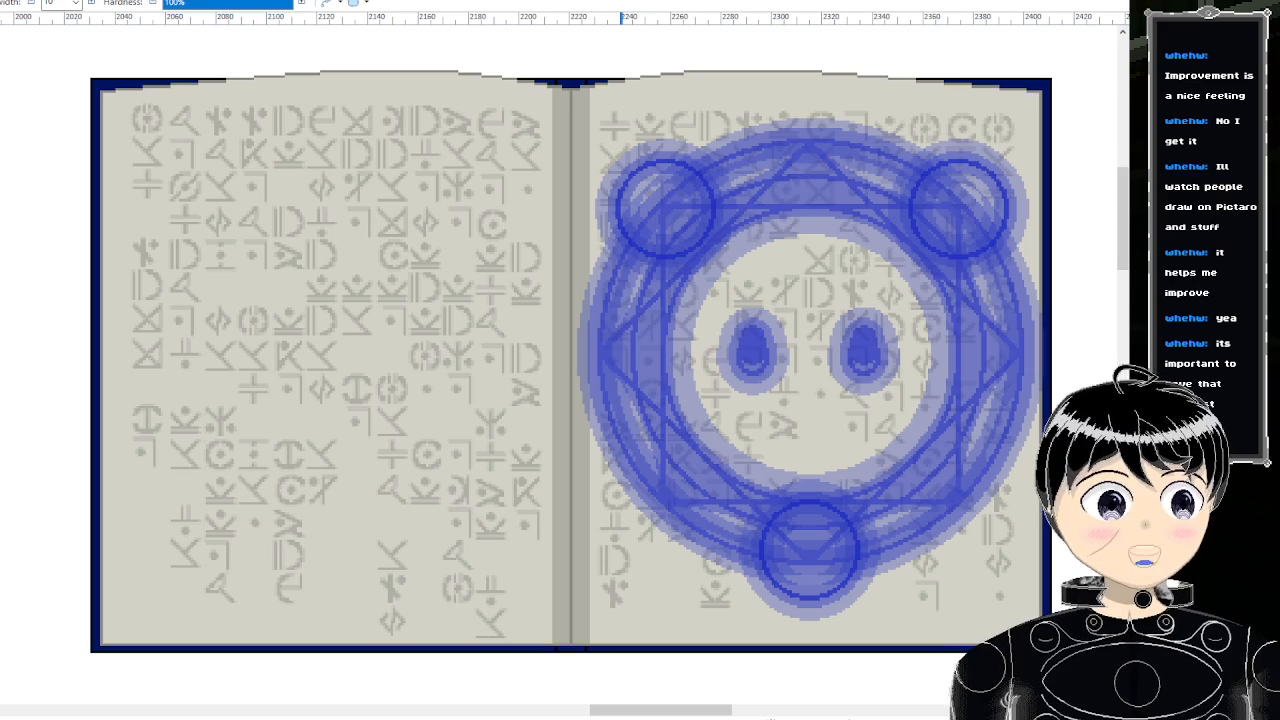
key(ctrl+Tab)
key(ctrl+shift+Tab)
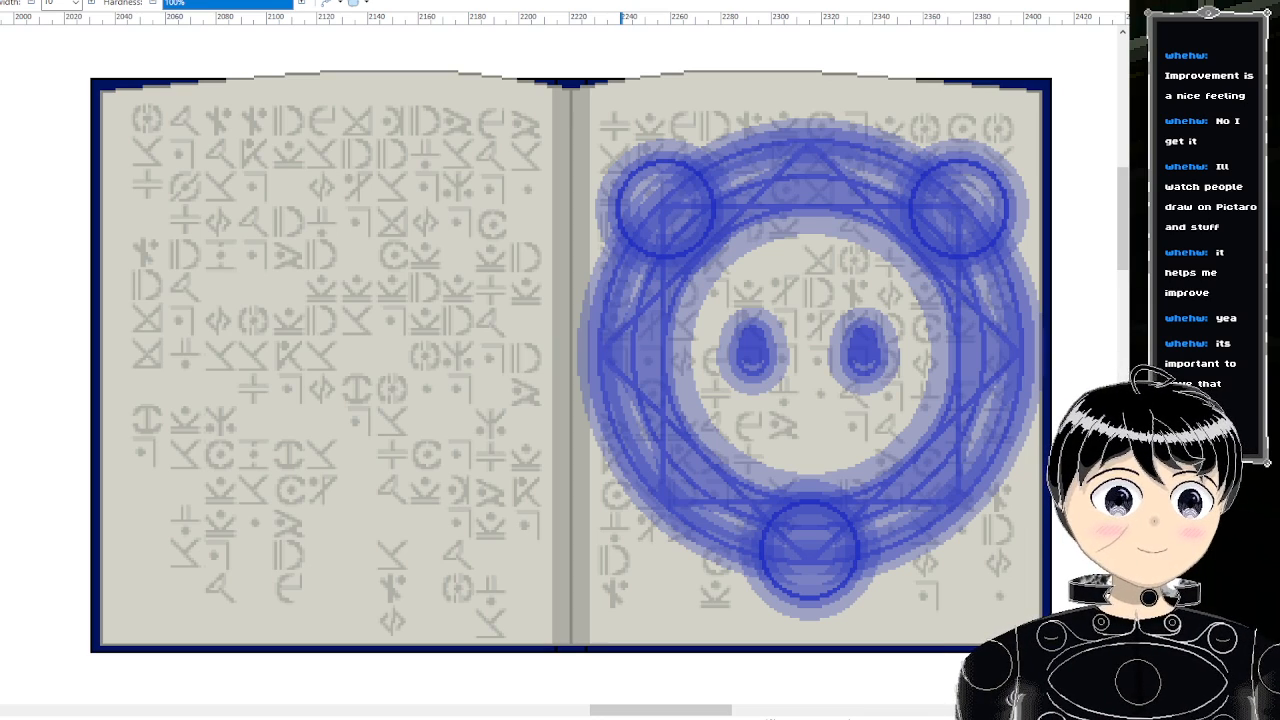
- Return to the blue-haired head cutout and review the whole image at several magnifications
click(572, 2)
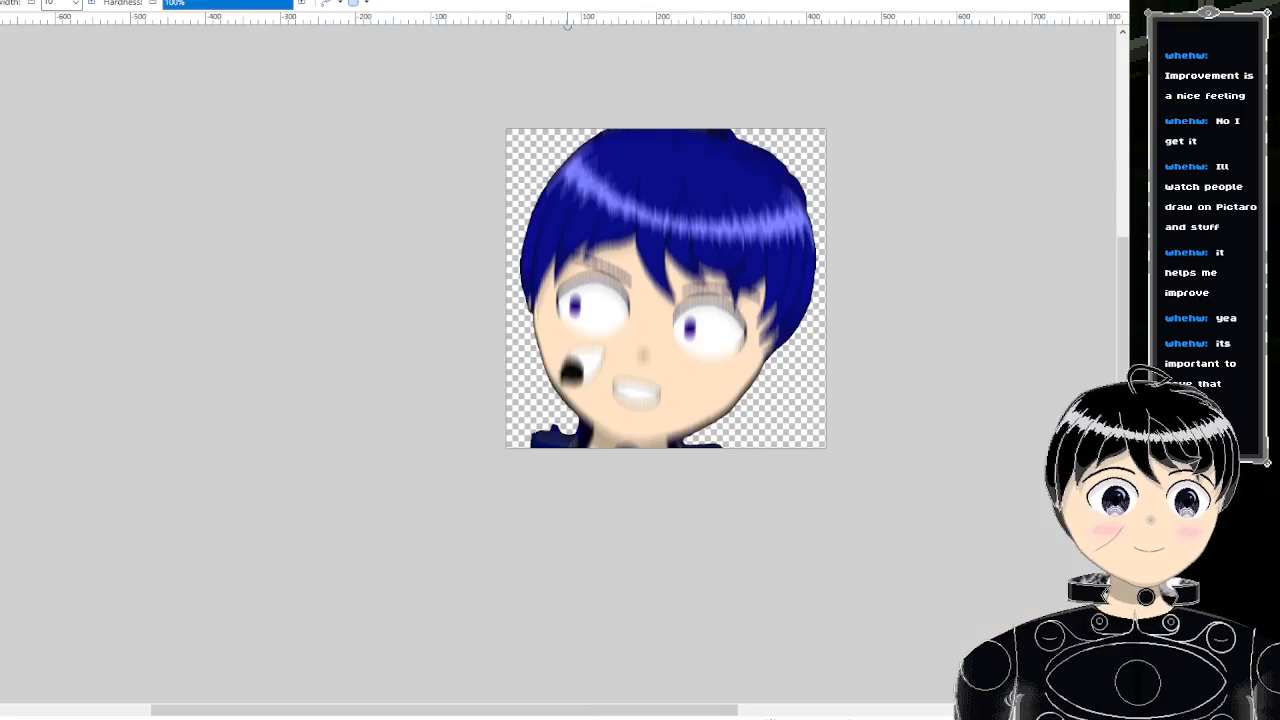
click(567, 3)
click(572, 3)
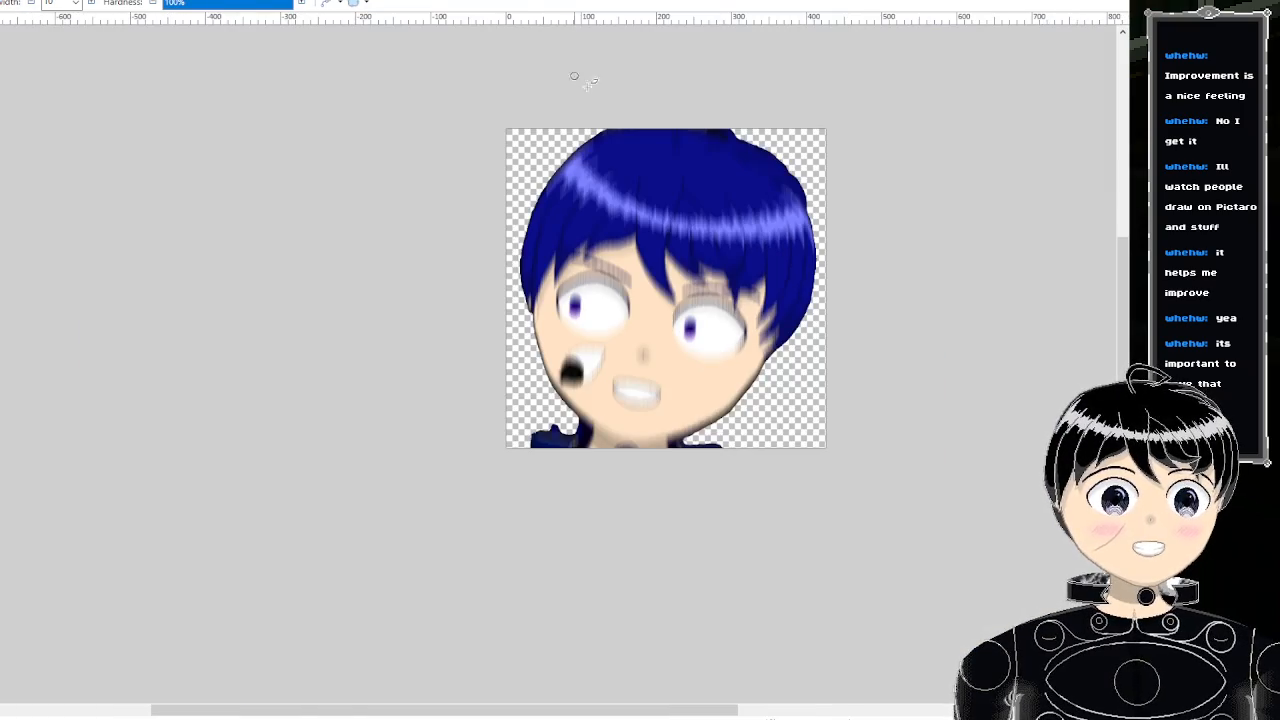
scroll(662, 266, up, 3)
scroll(623, 217, up, 1)
scroll(630, 217, down, 5)
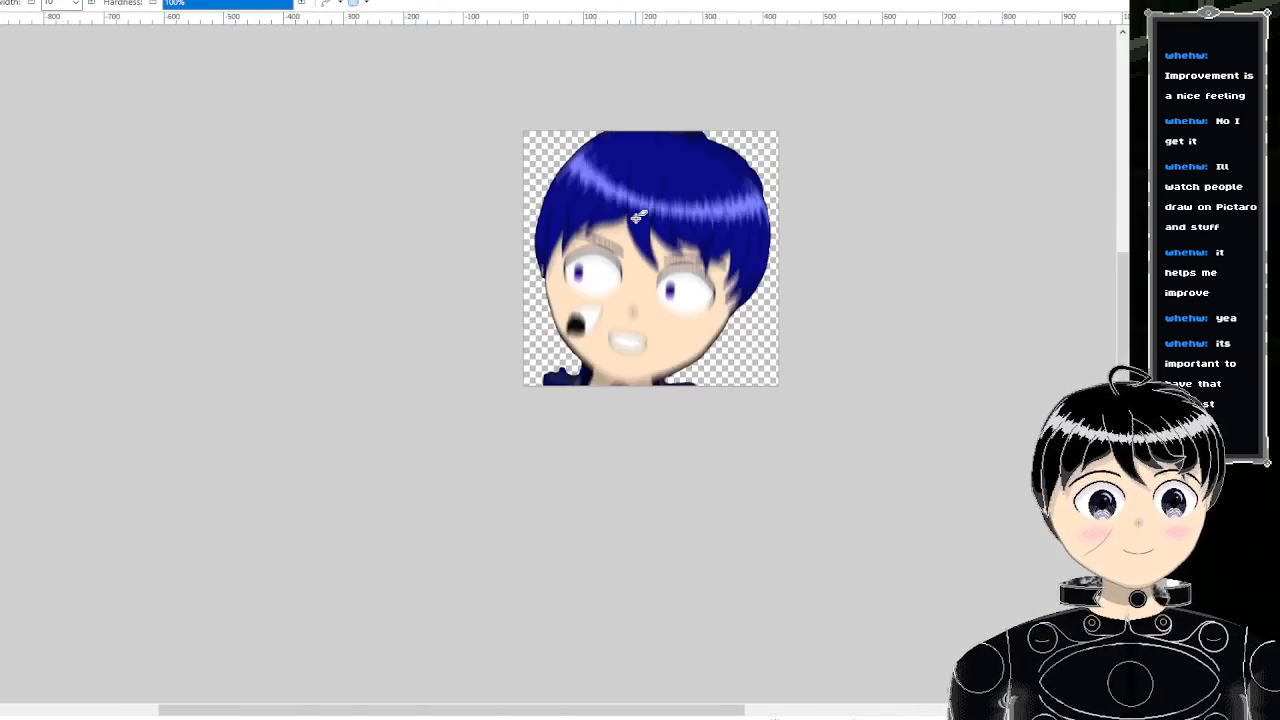
scroll(638, 217, up, 1)
scroll(640, 216, down, 3)
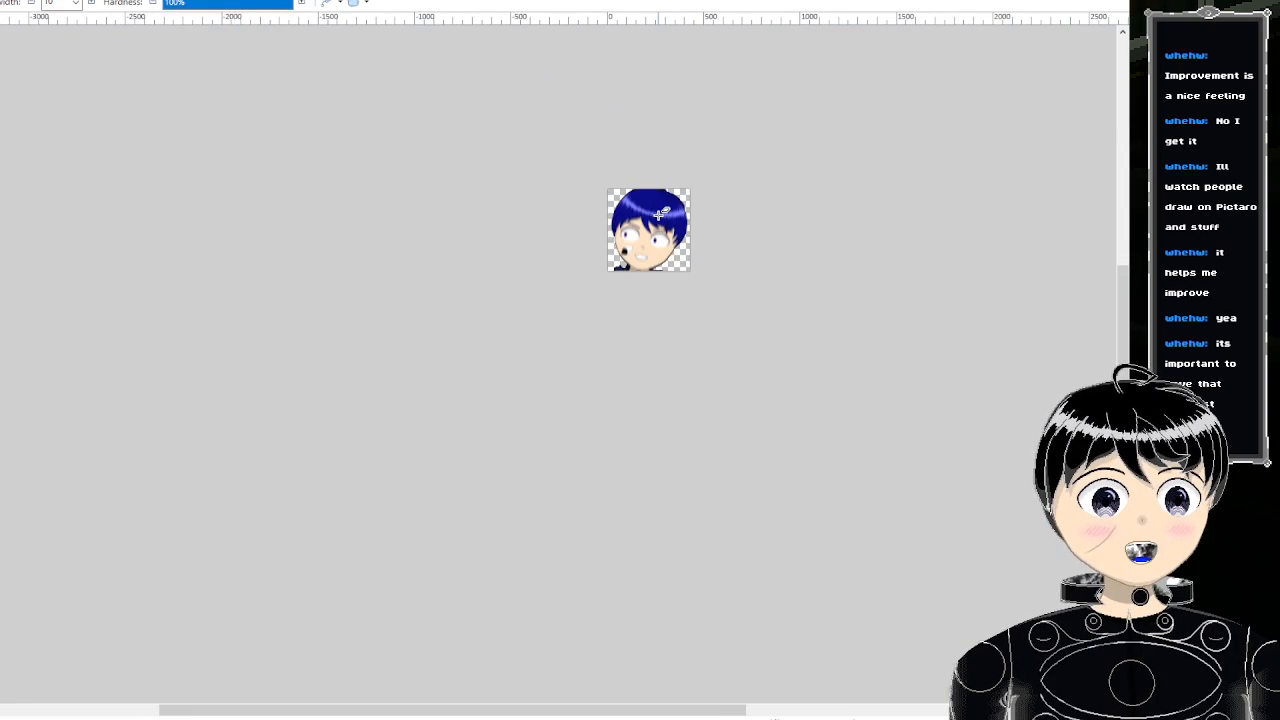
scroll(649, 210, up, 1)
scroll(649, 210, up, 2)
scroll(650, 207, up, 1)
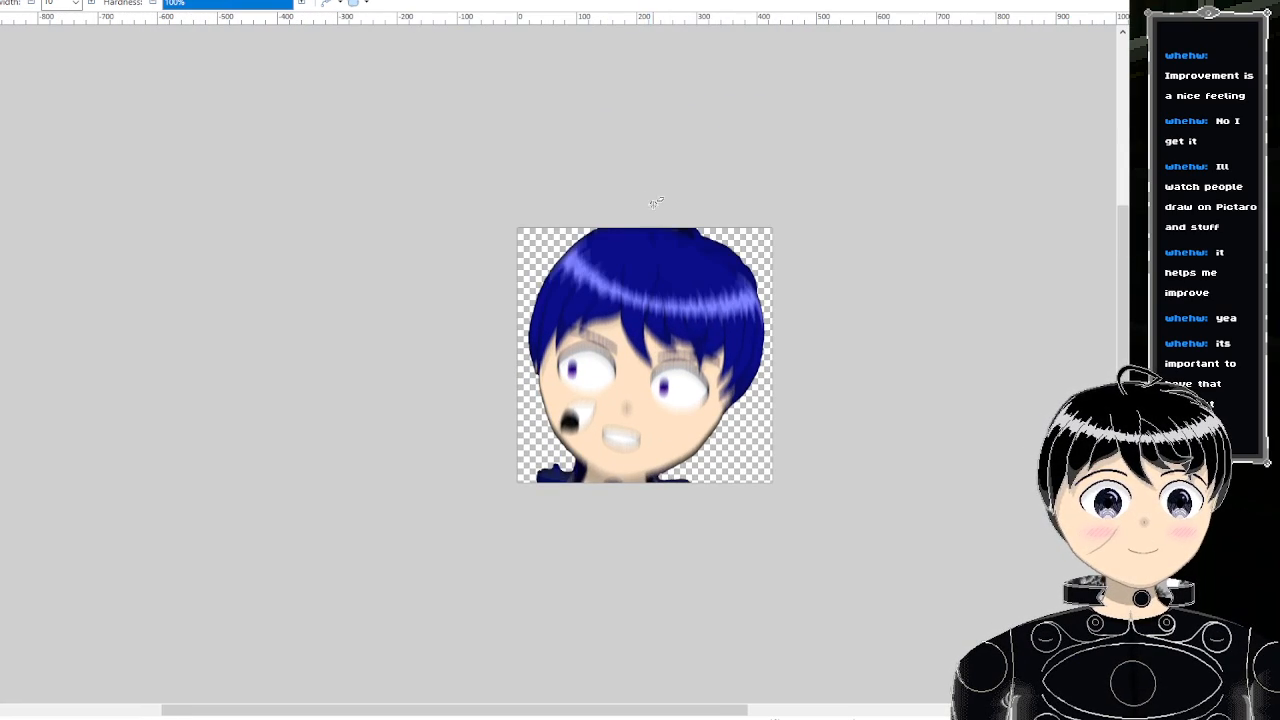
scroll(727, 455, down, 1)
scroll(700, 470, up, 3)
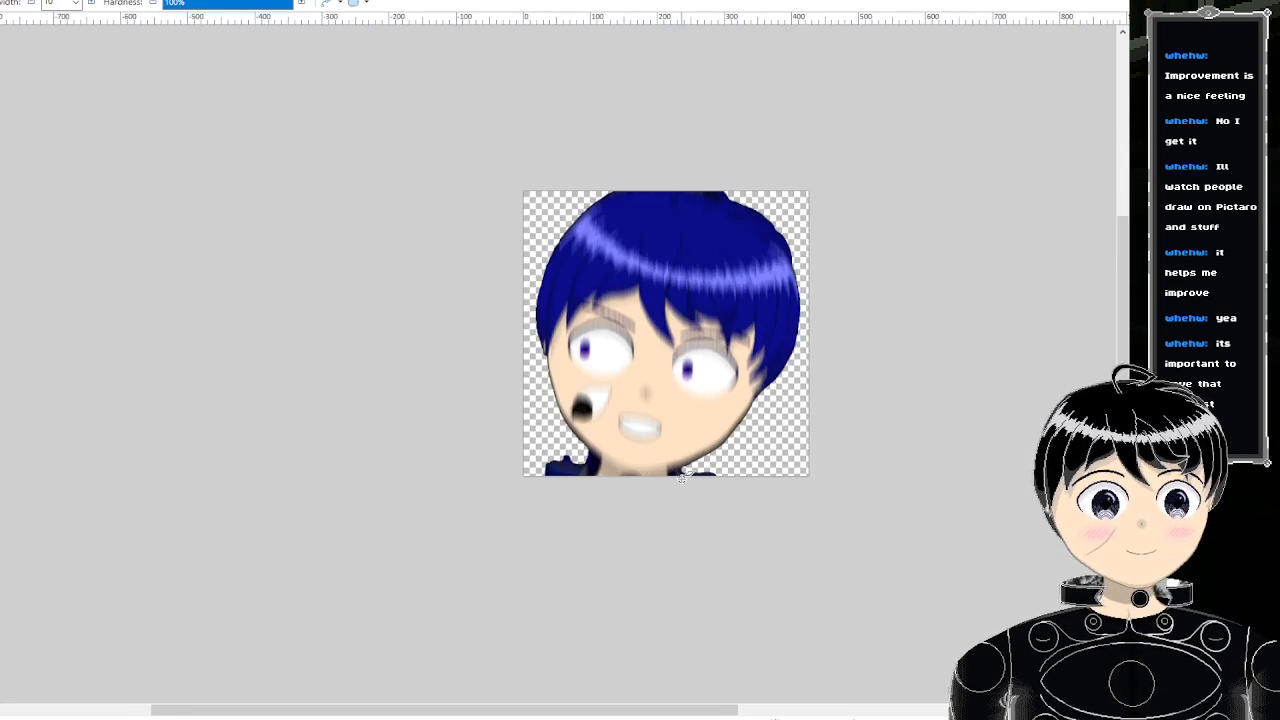
- Inspect the head cutout's jaw, cheek, neck and collar edges up close on both sides of the face
scroll(697, 452, up, 2)
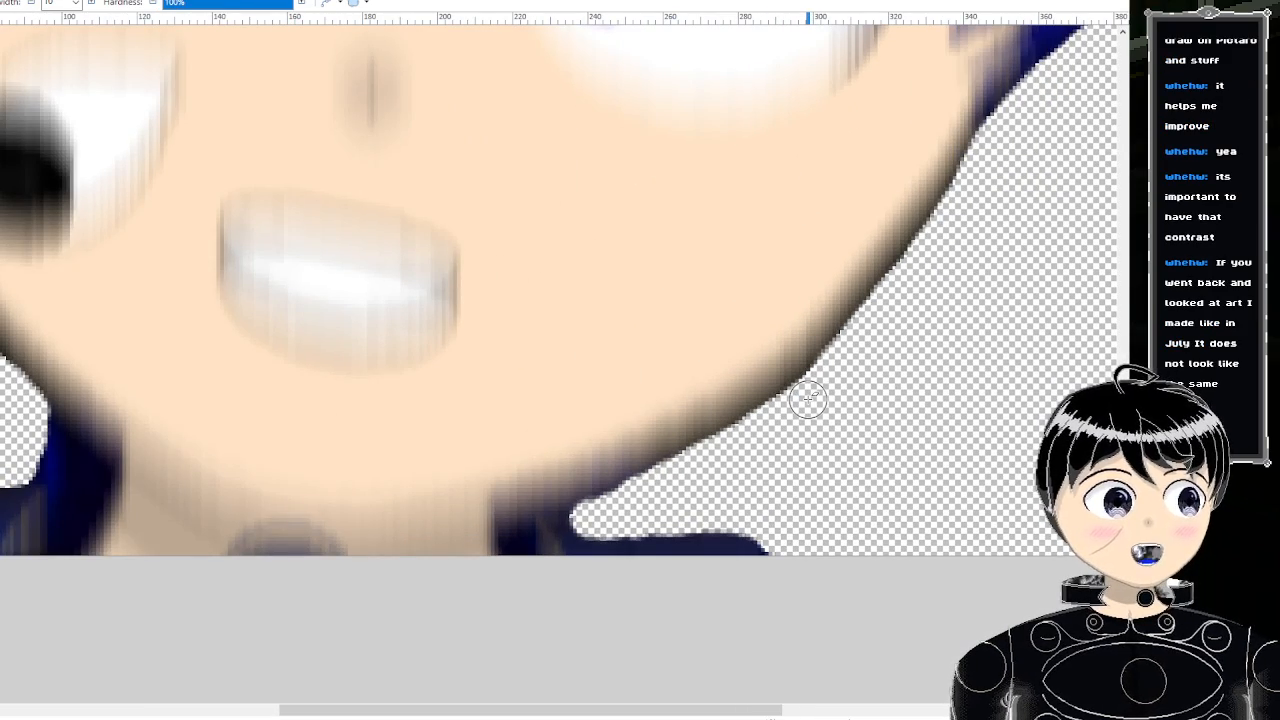
scroll(808, 399, down, 3)
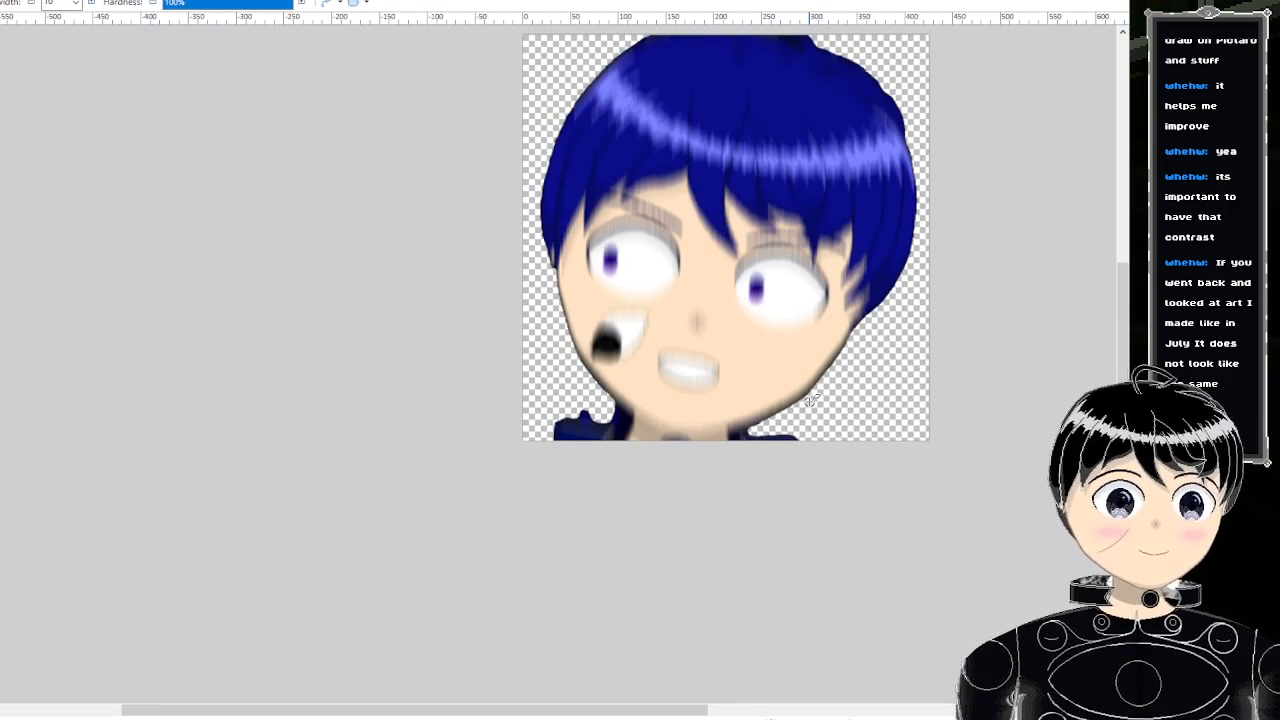
scroll(620, 343, up, 4)
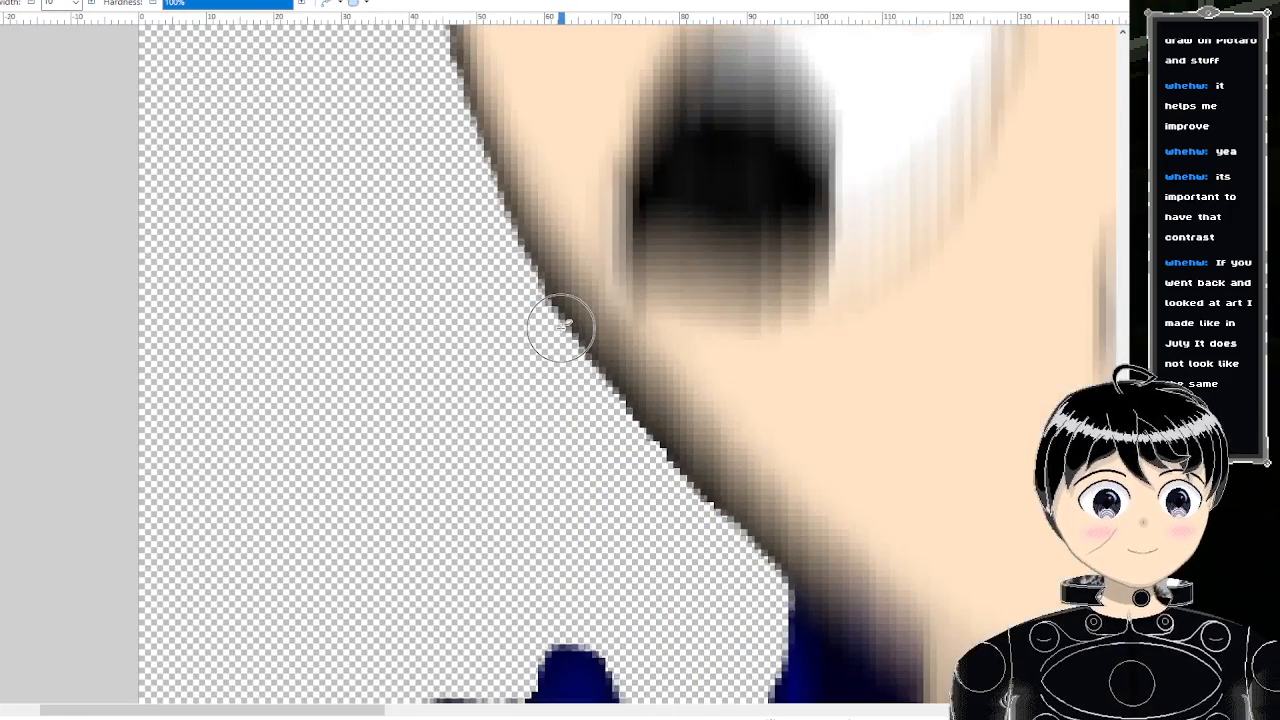
scroll(558, 330, down, 5)
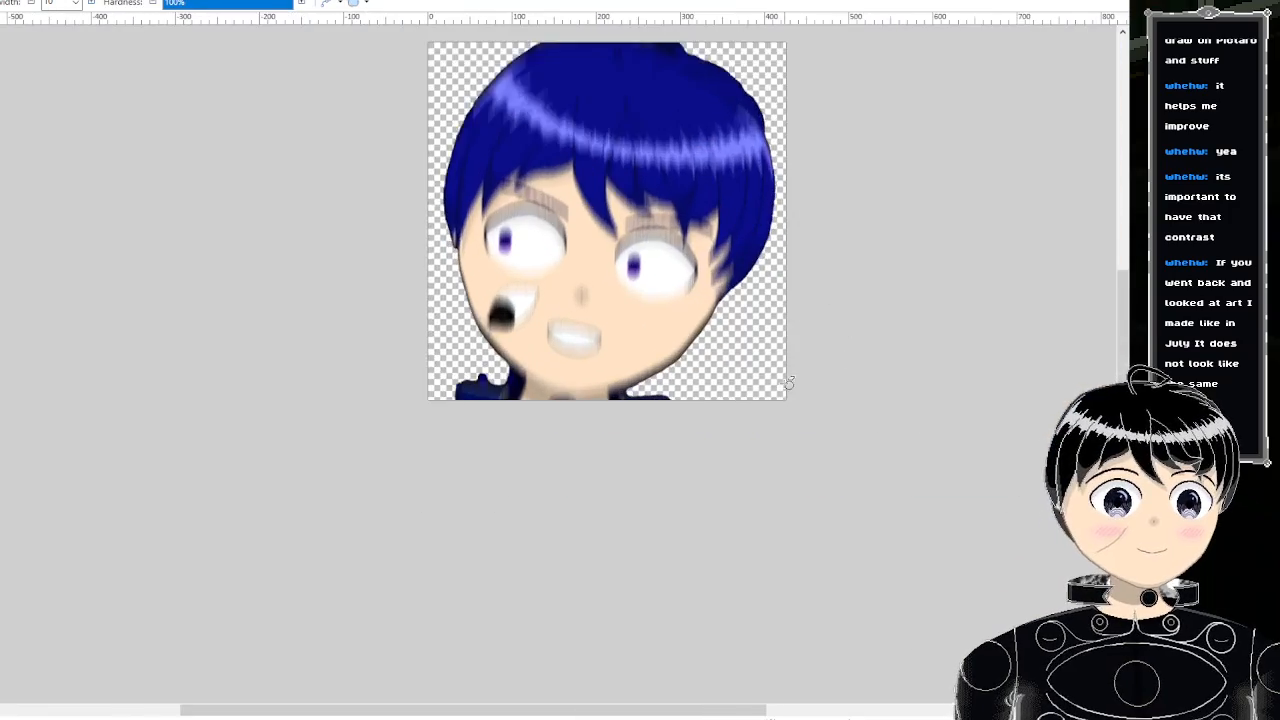
scroll(677, 409, up, 4)
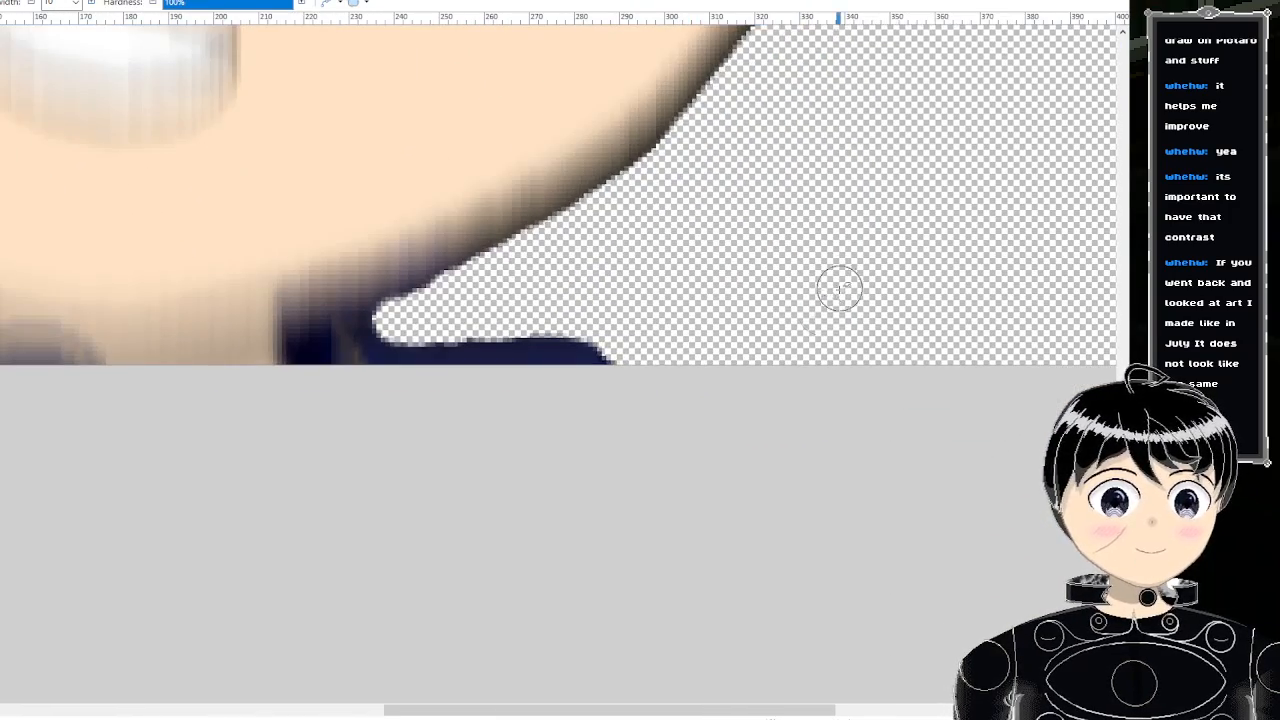
scroll(840, 290, up, 4)
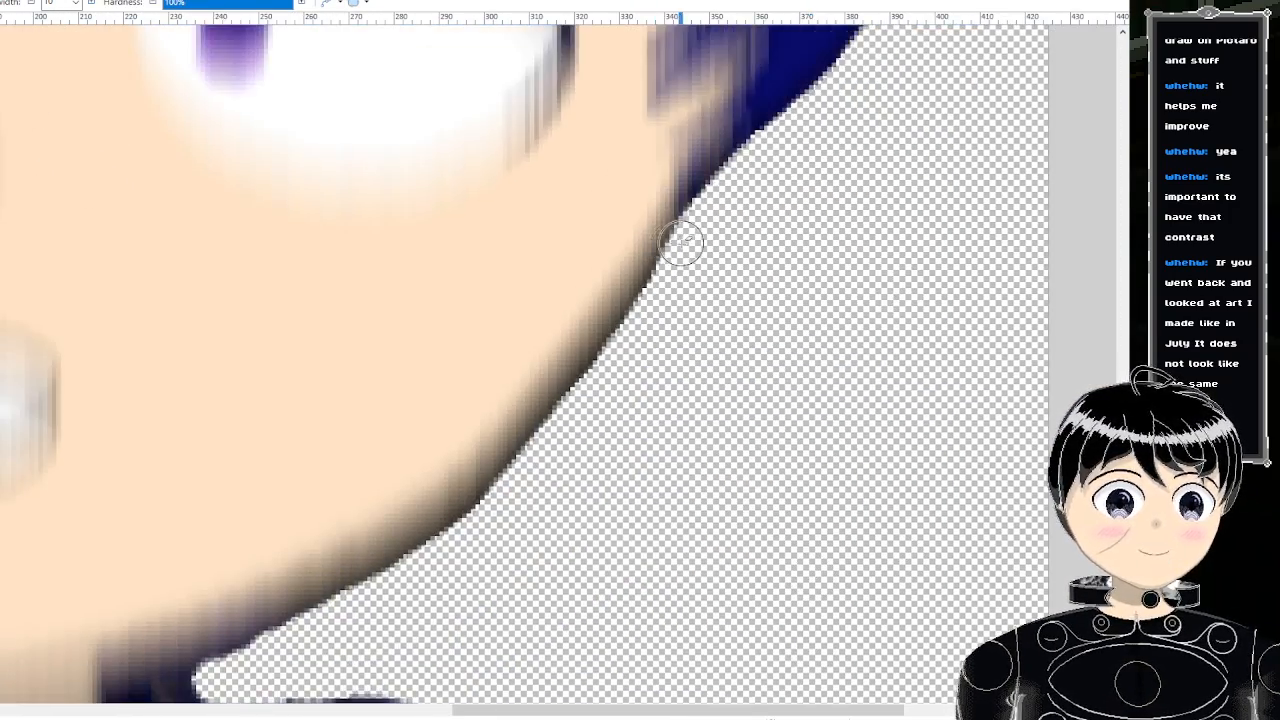
scroll(681, 241, down, 5)
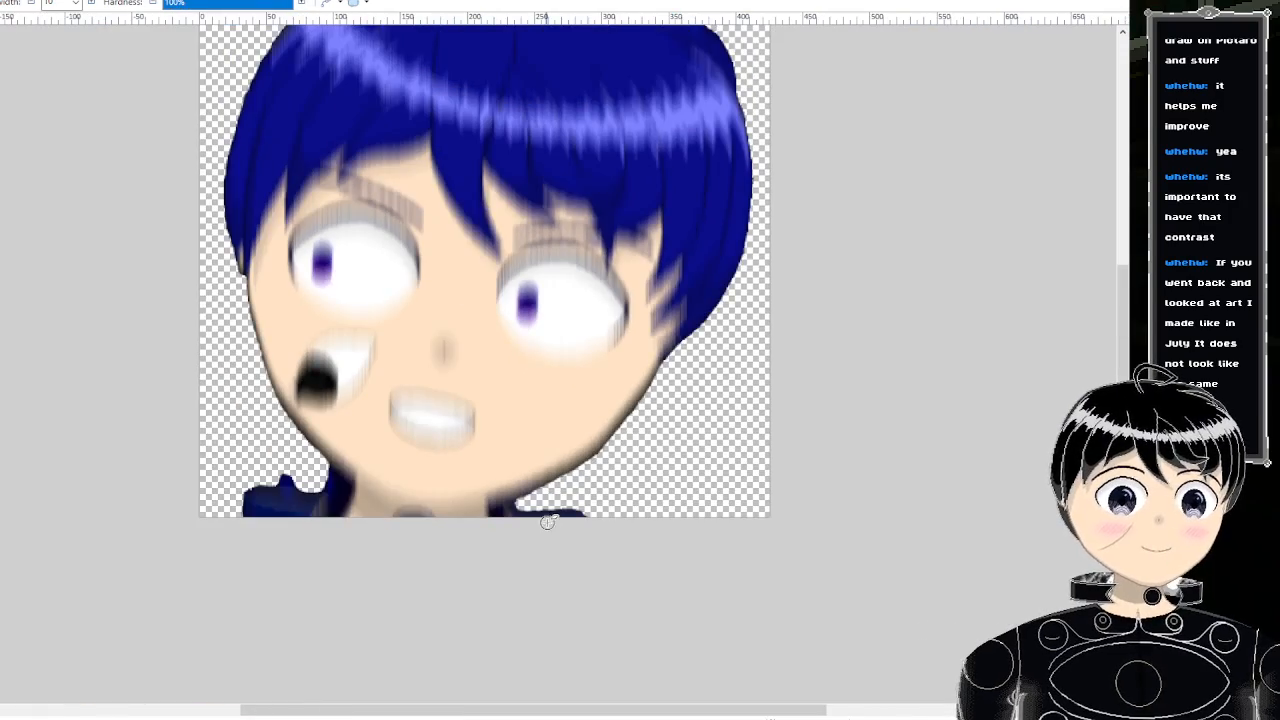
scroll(548, 522, down, 3)
scroll(430, 528, up, 4)
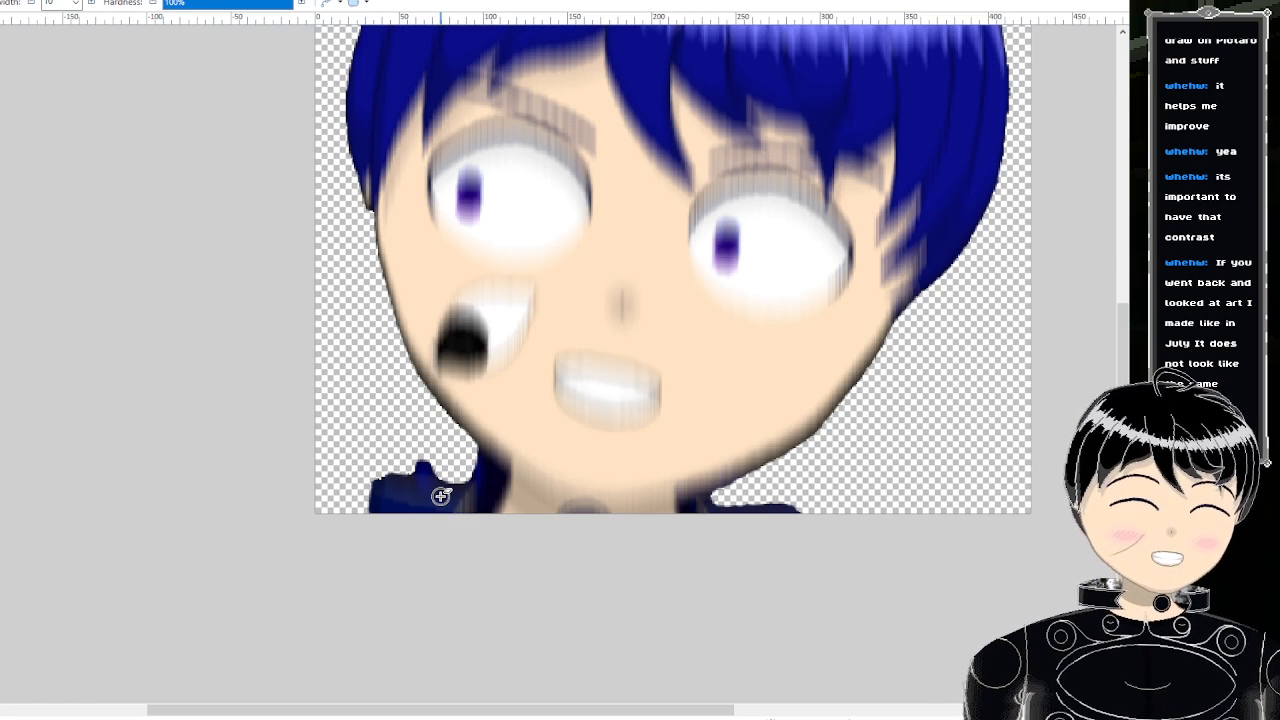
- View the whole head cutout at a very small size to judge its readability
scroll(442, 494, down, 5)
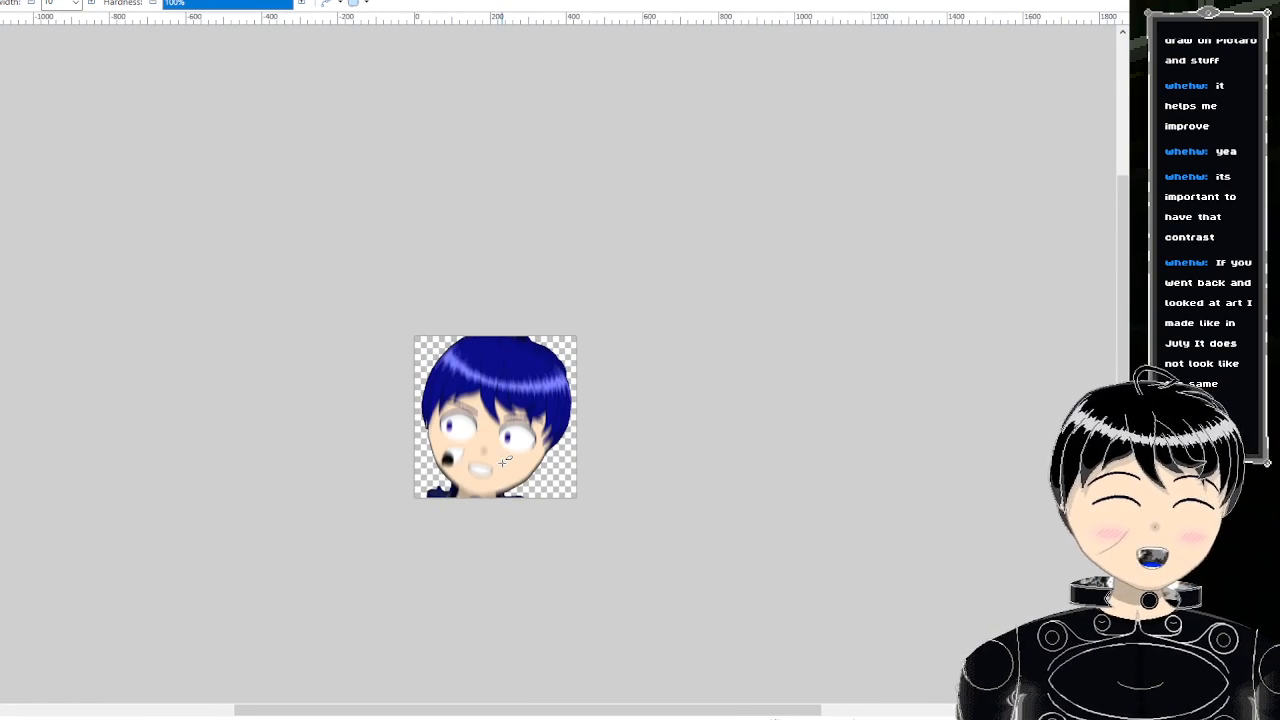
scroll(537, 525, down, 3)
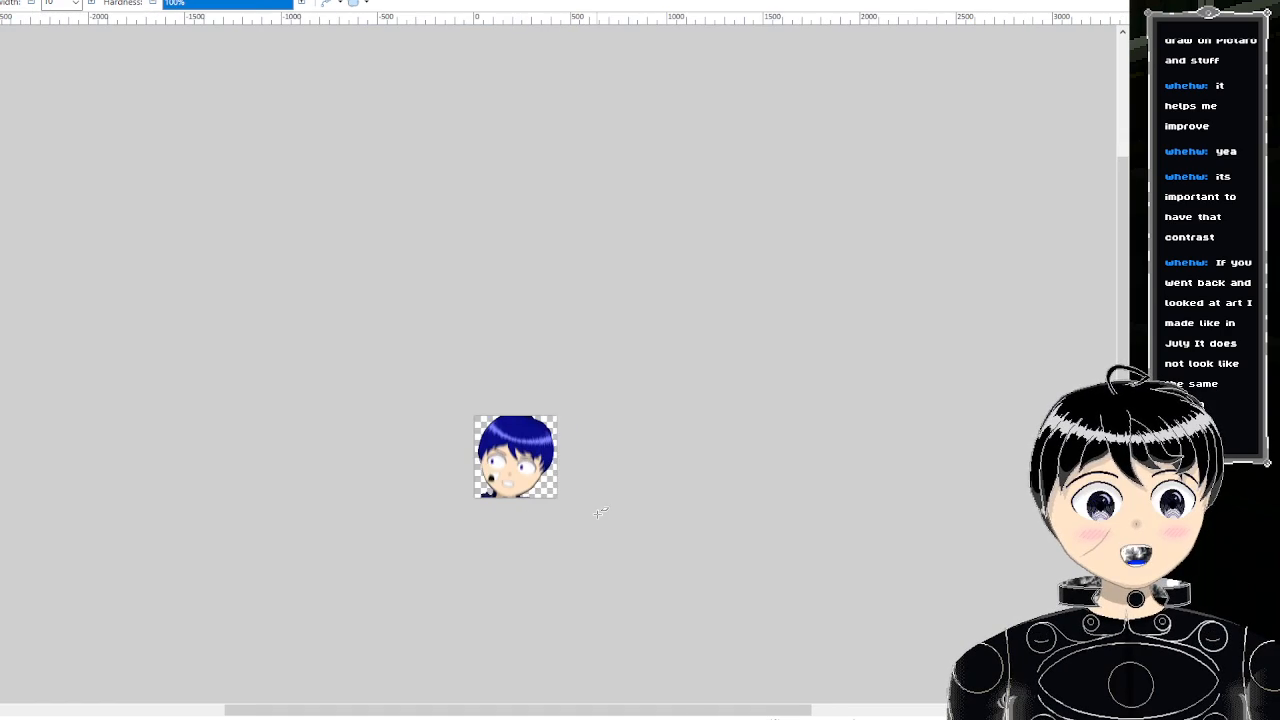
scroll(660, 496, left, 2)
scroll(706, 508, down, 2)
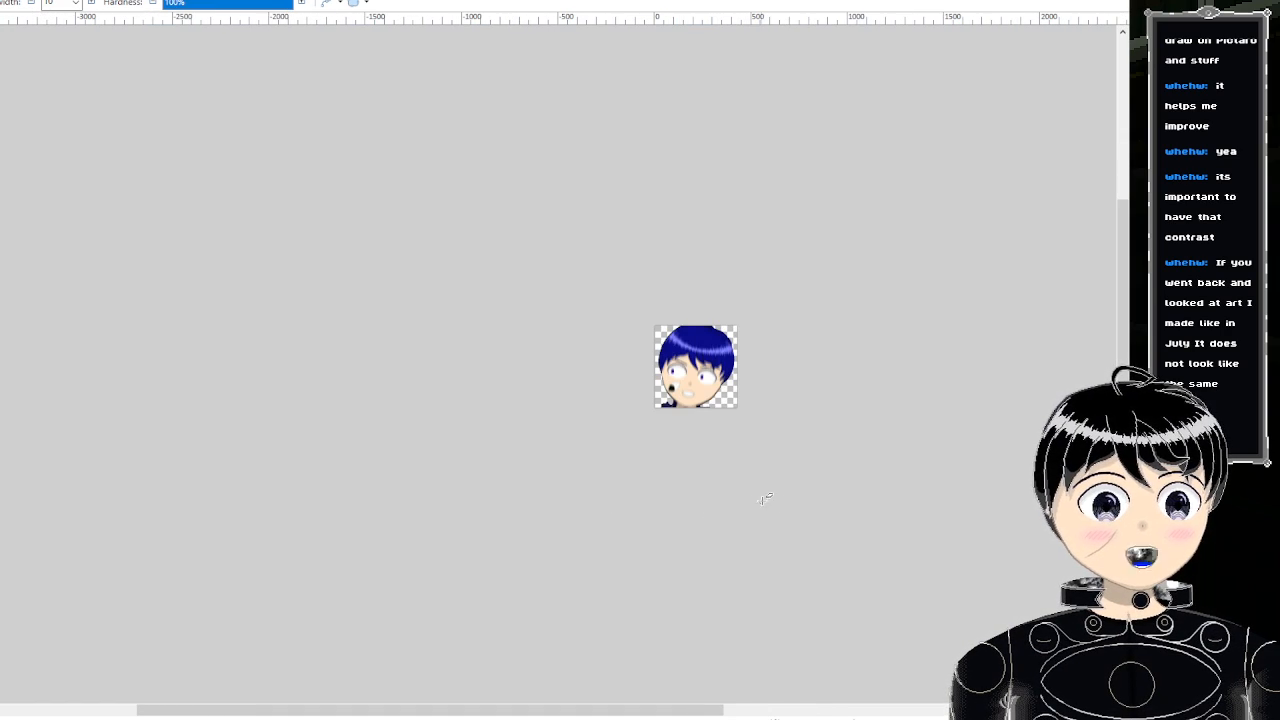
scroll(764, 498, up, 1)
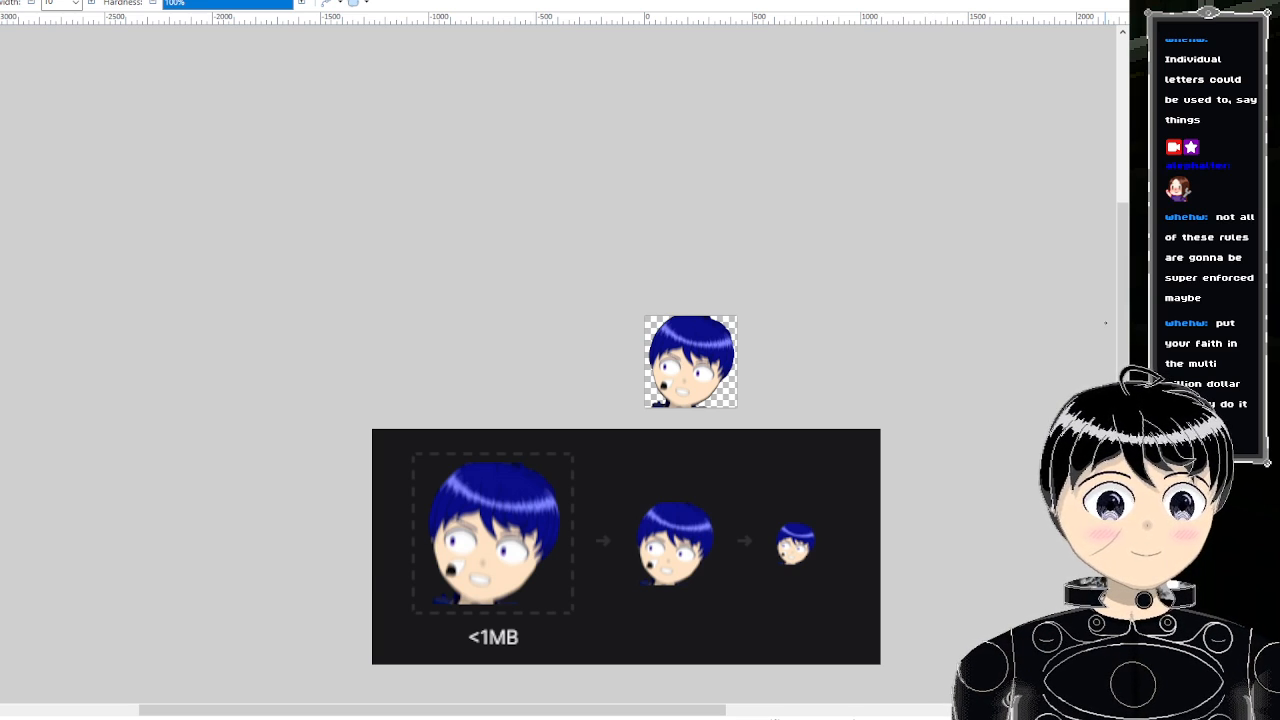
- Switch to the reference sheet and examine the face references and the coloured squares under "sub badges"
key(ctrl+Tab)
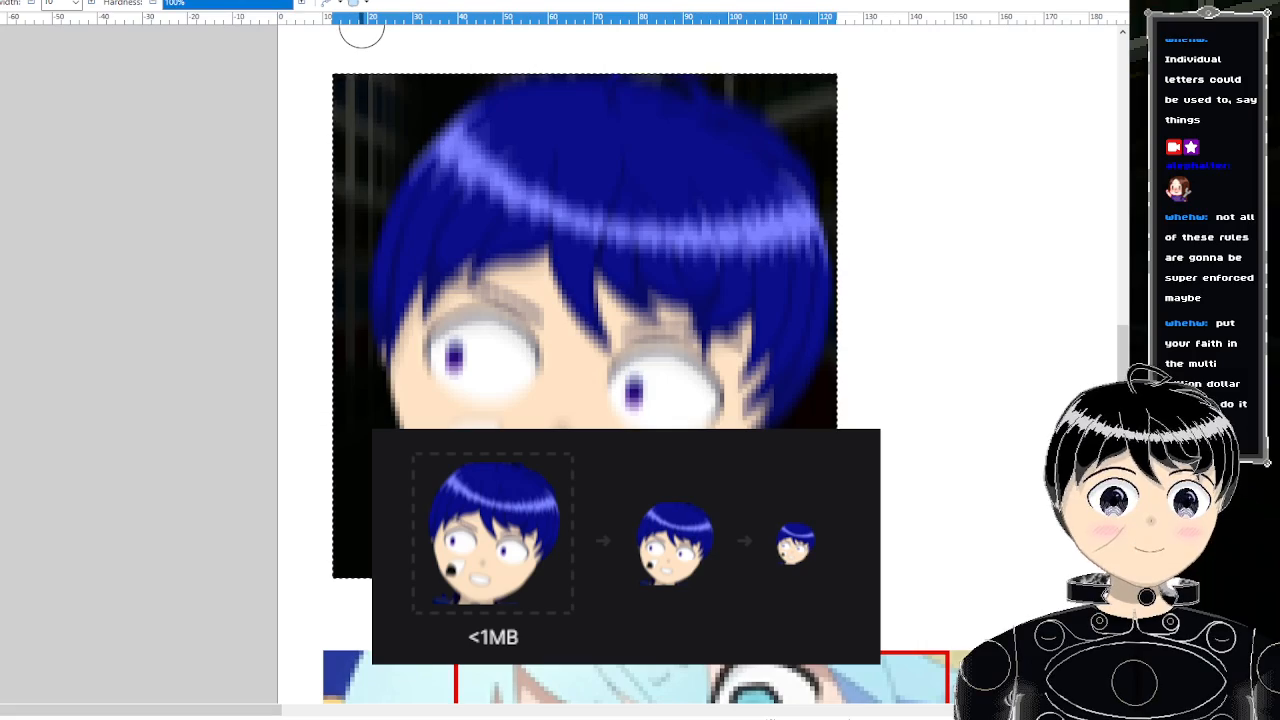
scroll(423, 334, down, 2)
ctrl+scroll(400, 287, down, 4)
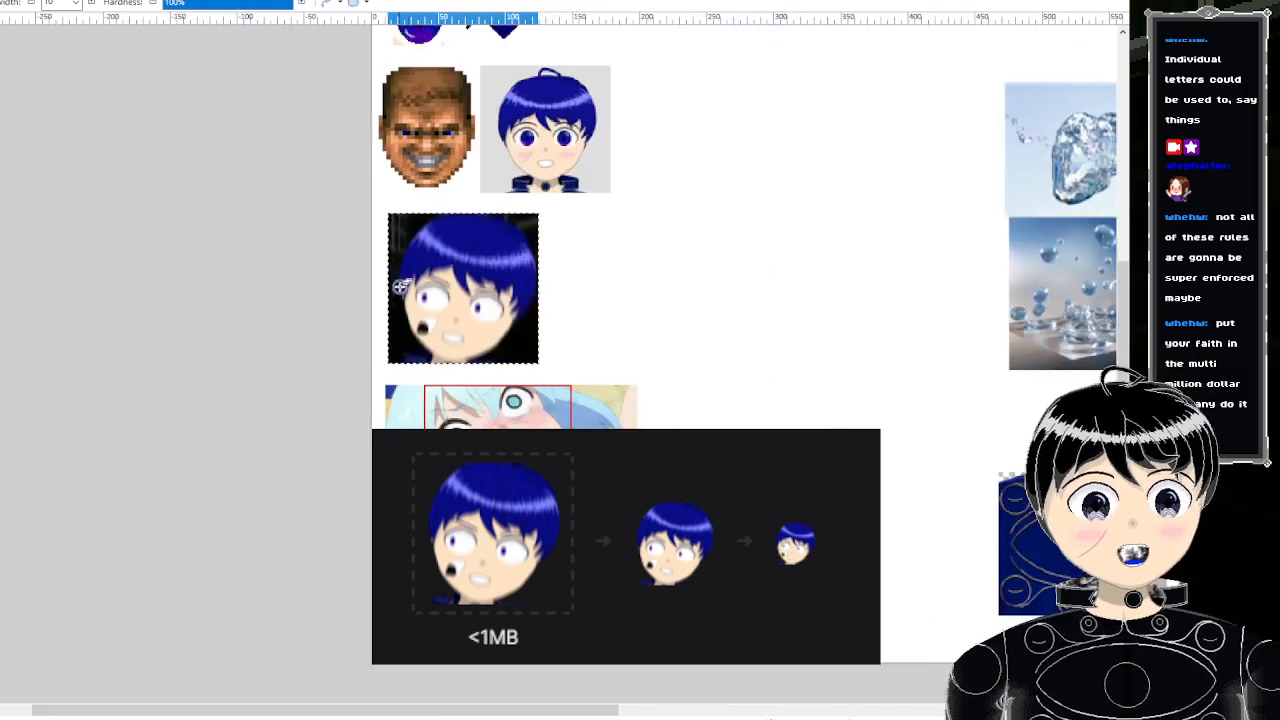
ctrl+scroll(425, 296, down, 3)
ctrl+scroll(863, 148, up, 3)
scroll(717, 170, down, 5)
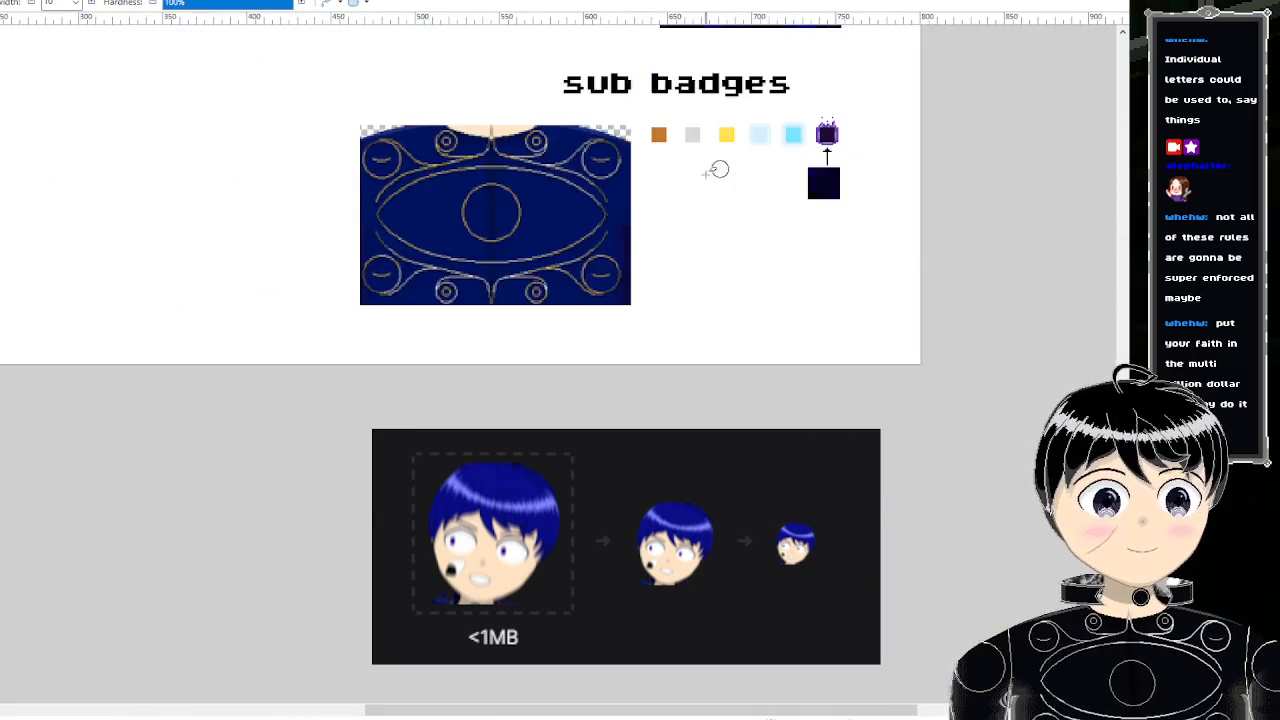
ctrl+scroll(717, 170, up, 4)
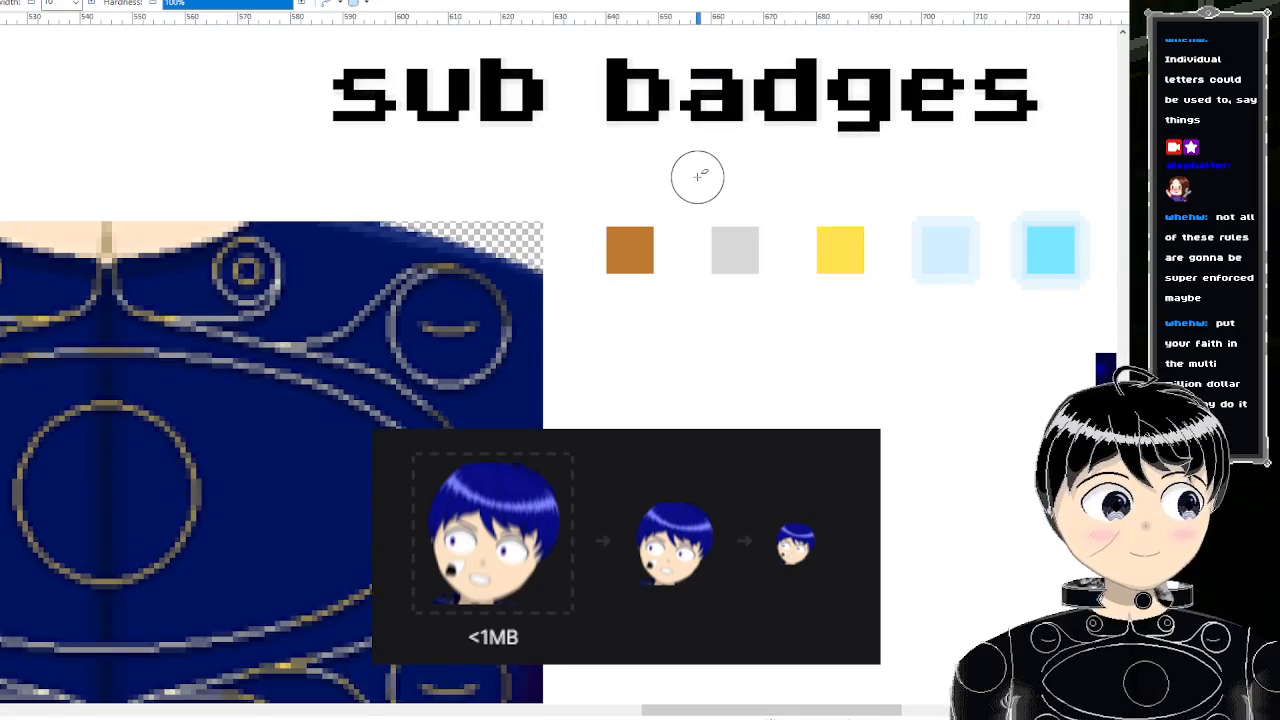
ctrl+scroll(697, 177, down, 5)
- Examine the "points" section of the reference sheet, comparing the pixel paper icon with the parchment image
scroll(806, 171, up, 4)
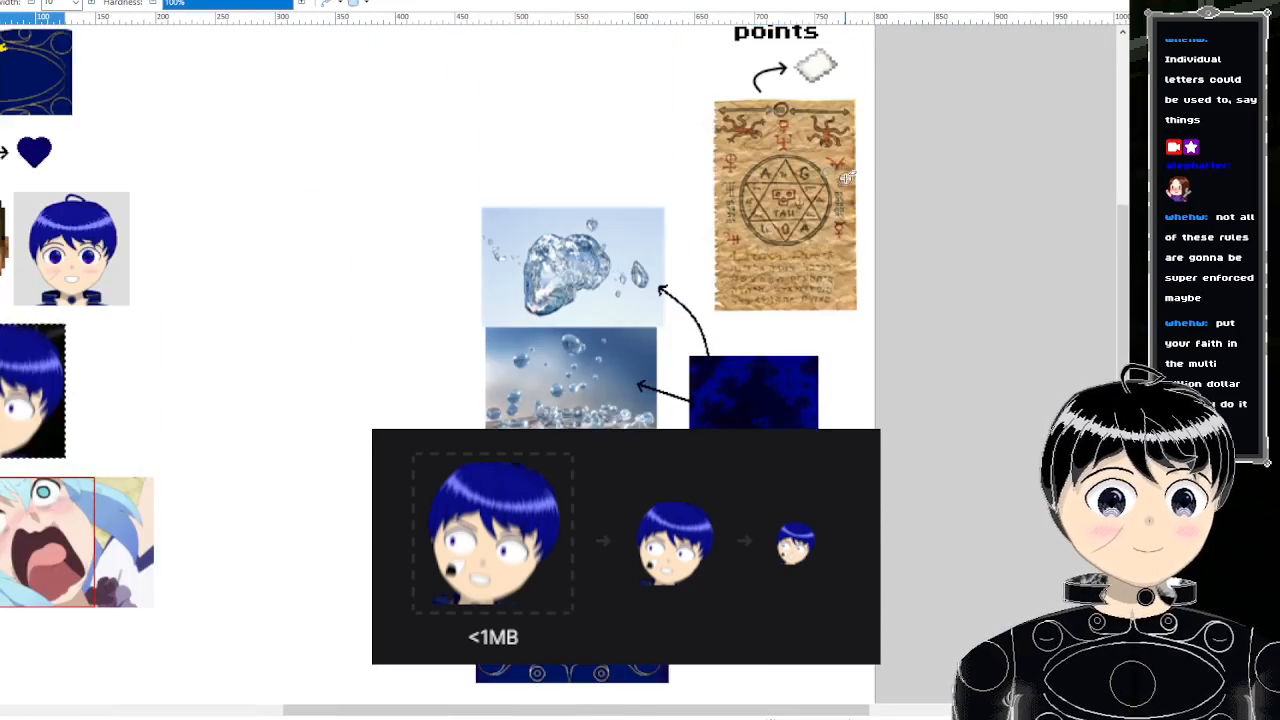
ctrl+scroll(846, 178, up, 4)
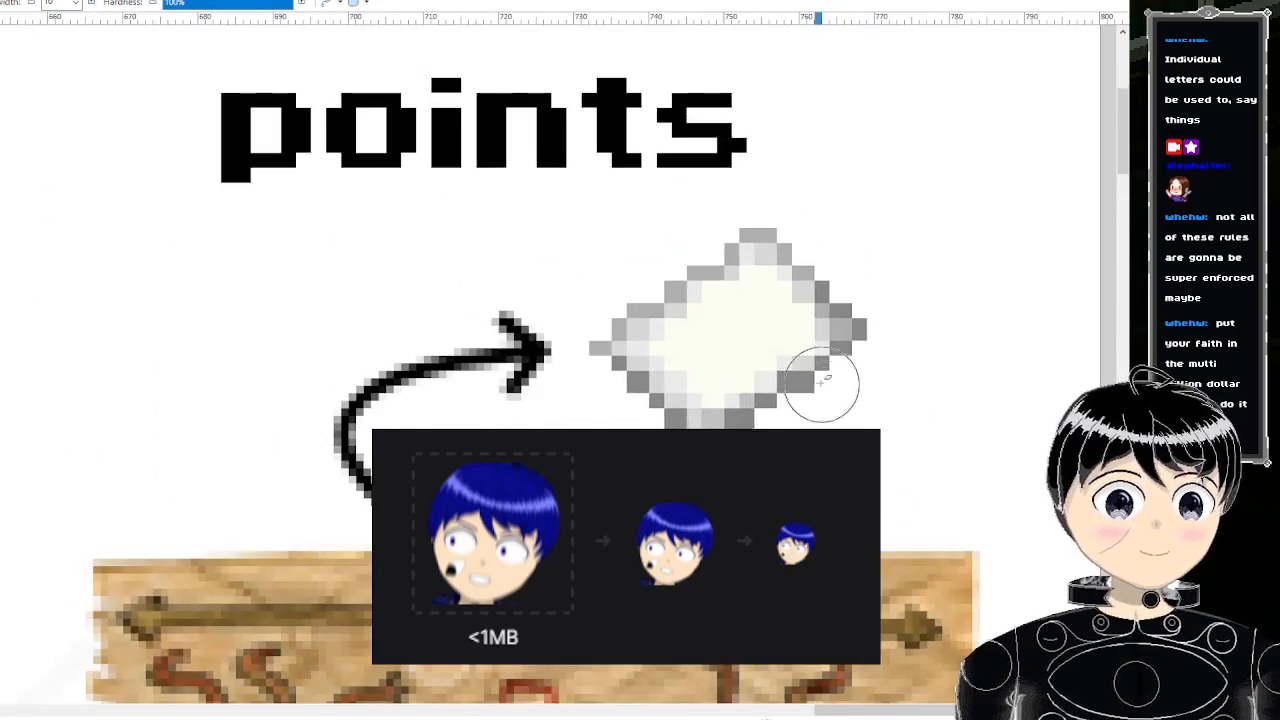
ctrl+scroll(891, 394, up, 2)
ctrl+scroll(891, 400, down, 4)
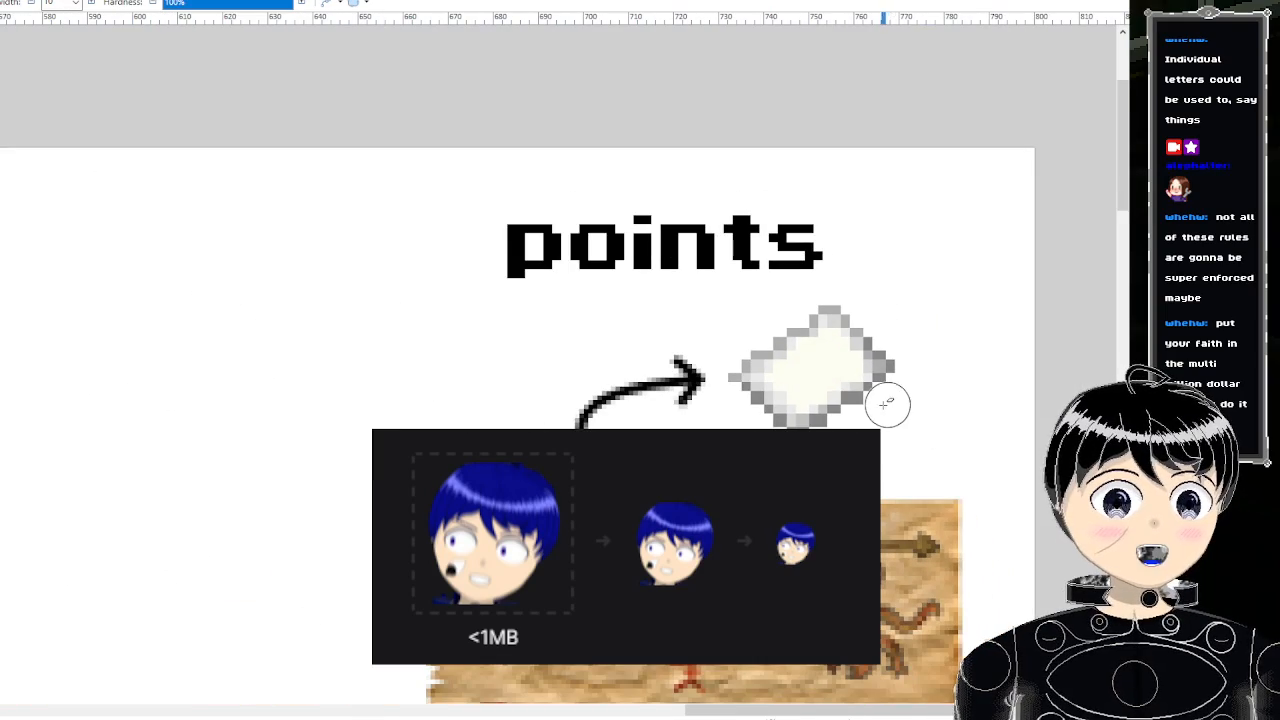
ctrl+scroll(868, 415, up, 3)
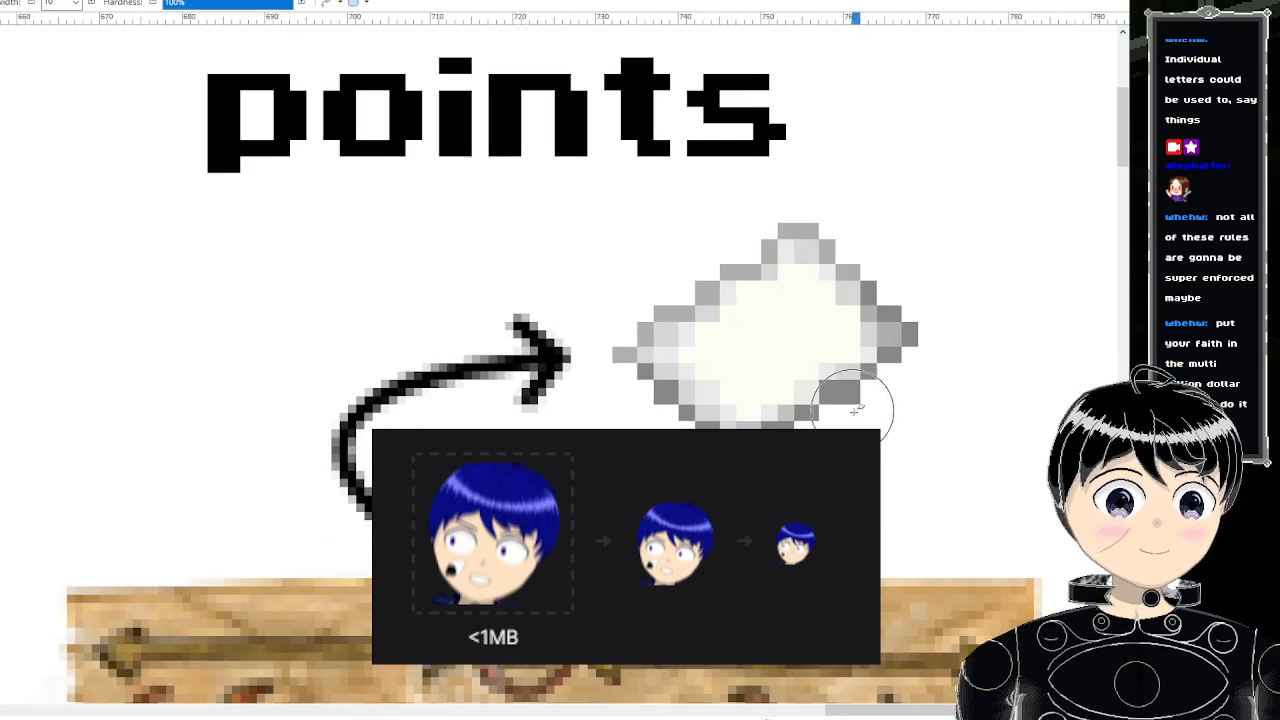
ctrl+scroll(903, 430, down, 4)
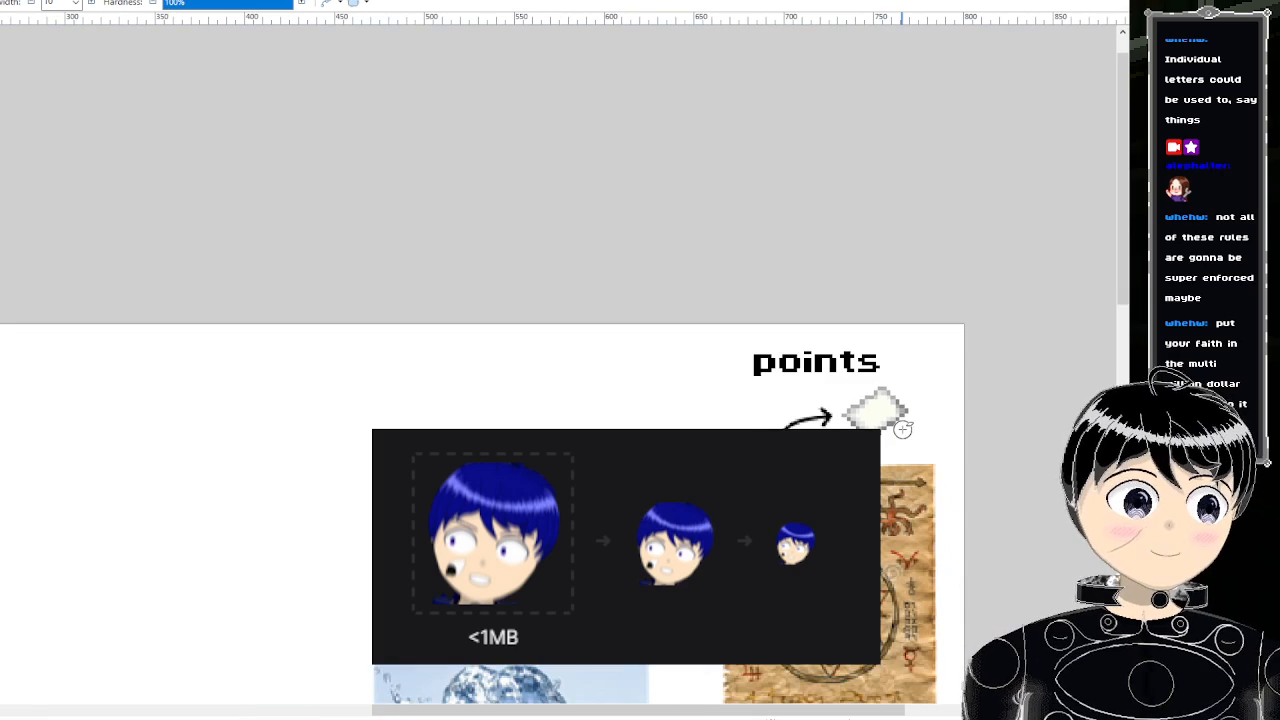
ctrl+scroll(905, 480, down, 1)
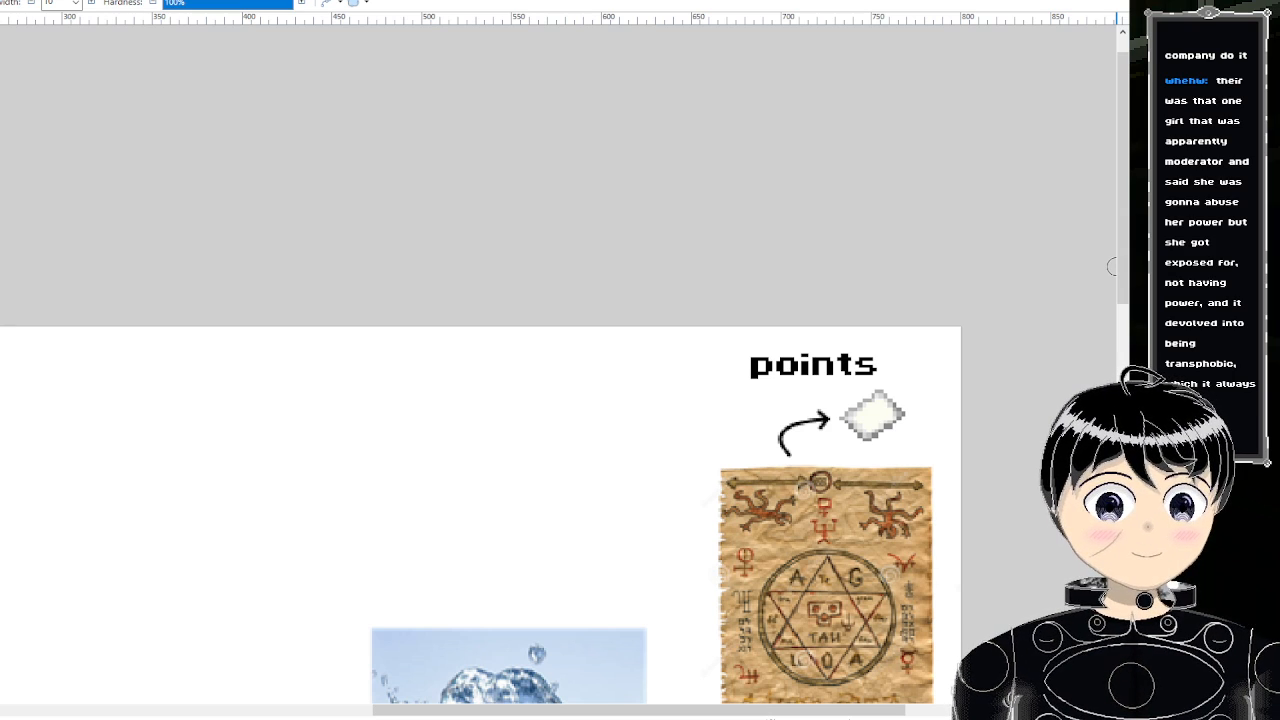
scroll(1003, 351, down, 3)
scroll(966, 363, right, 2)
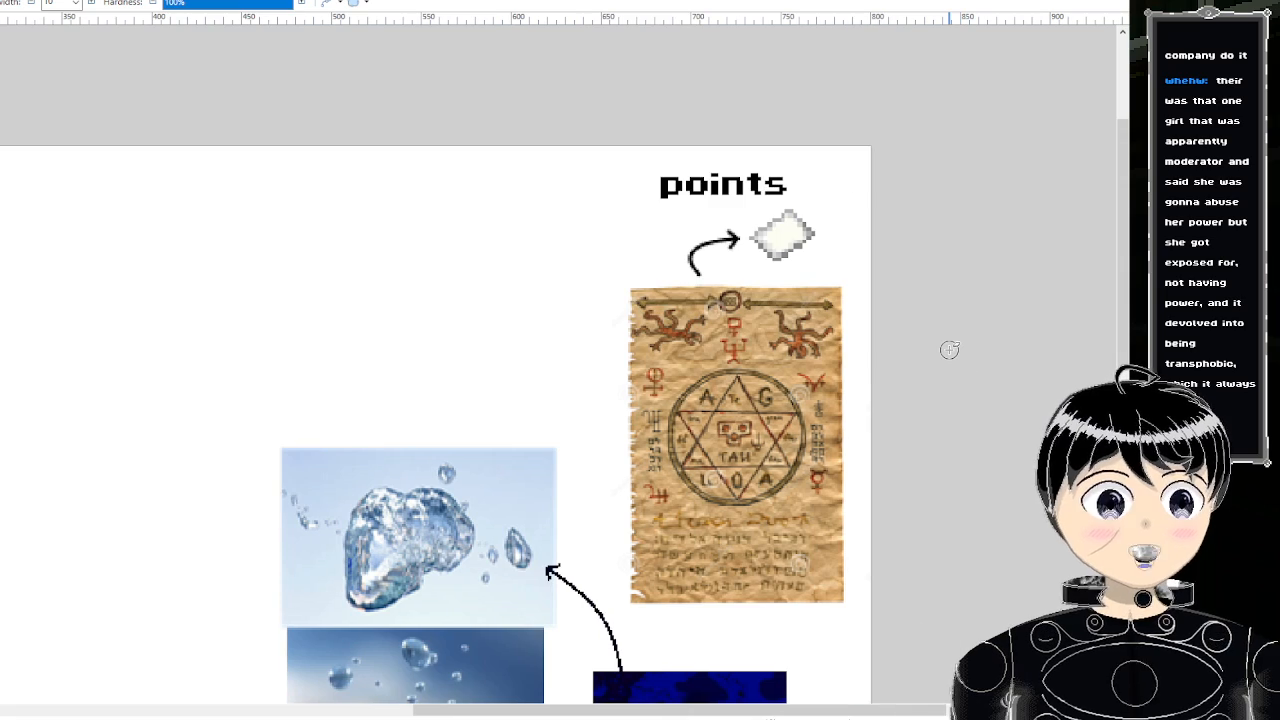